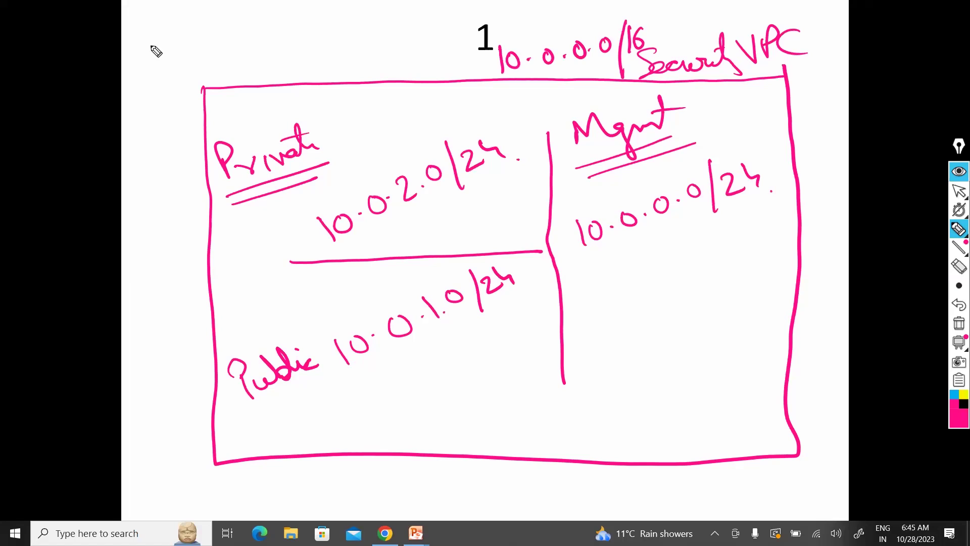
# Step: Handwrite '16 — 128' above the Security VPC diagram and underline it
pyautogui.click(148, 35)
pyautogui.moveTo(151, 33)
pyautogui.mouseDown()
pyautogui.moveTo(158, 57)
pyautogui.moveTo(142, 78)
pyautogui.mouseUp()
pyautogui.moveTo(158, 31)
pyautogui.mouseDown()
pyautogui.moveTo(172, 49)
pyautogui.moveTo(207, 36)
pyautogui.mouseUp()
pyautogui.moveTo(239, 15); pyautogui.dragTo(244, 46)
pyautogui.moveTo(254, 21); pyautogui.dragTo(268, 35)
pyautogui.moveTo(283, 11); pyautogui.dragTo(277, 31)
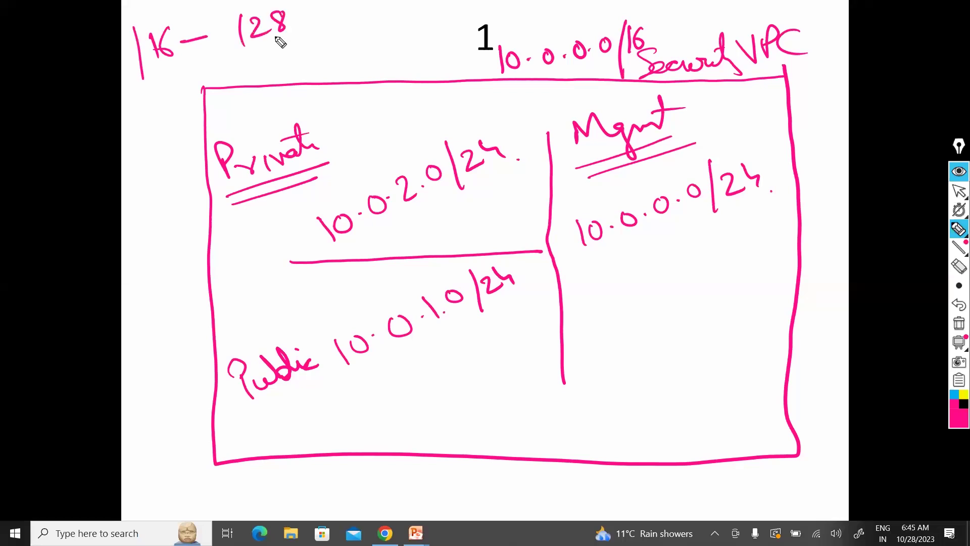
pyautogui.moveTo(133, 76); pyautogui.dragTo(253, 41)
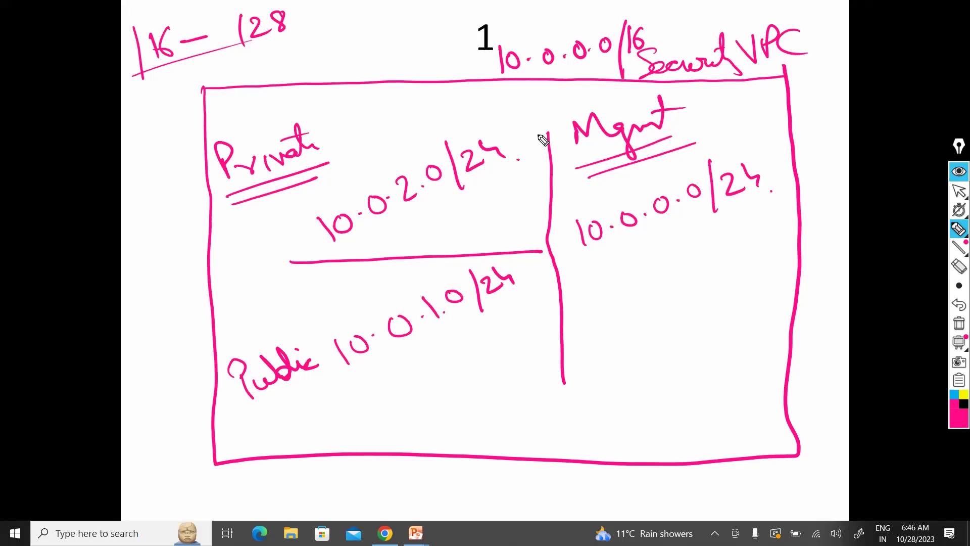
# Step: Switch to the Chrome window showing the EC2 dashboard
pyautogui.hotkey('alt', 'Tab')
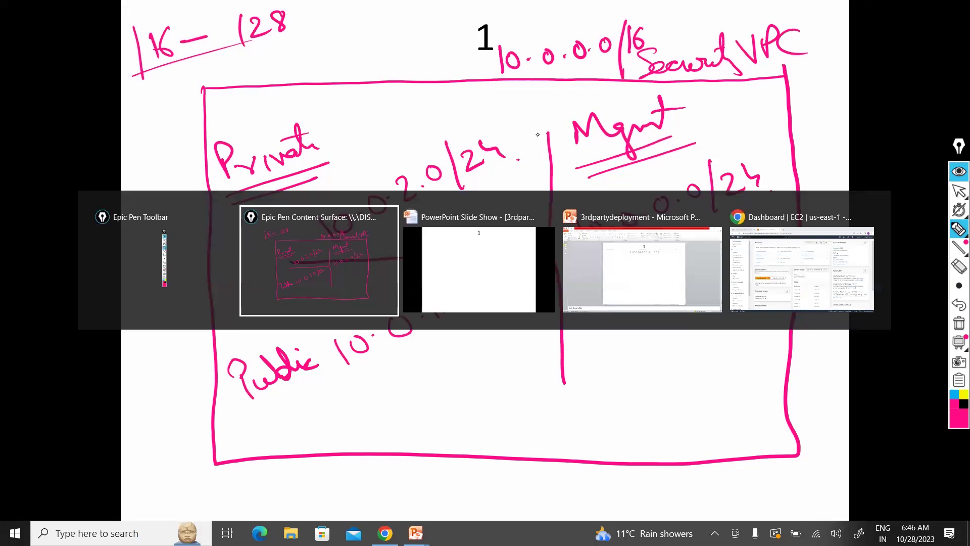
pyautogui.hotkey('alt', 'Tab')
pyautogui.hotkey('alt', 'Tab')
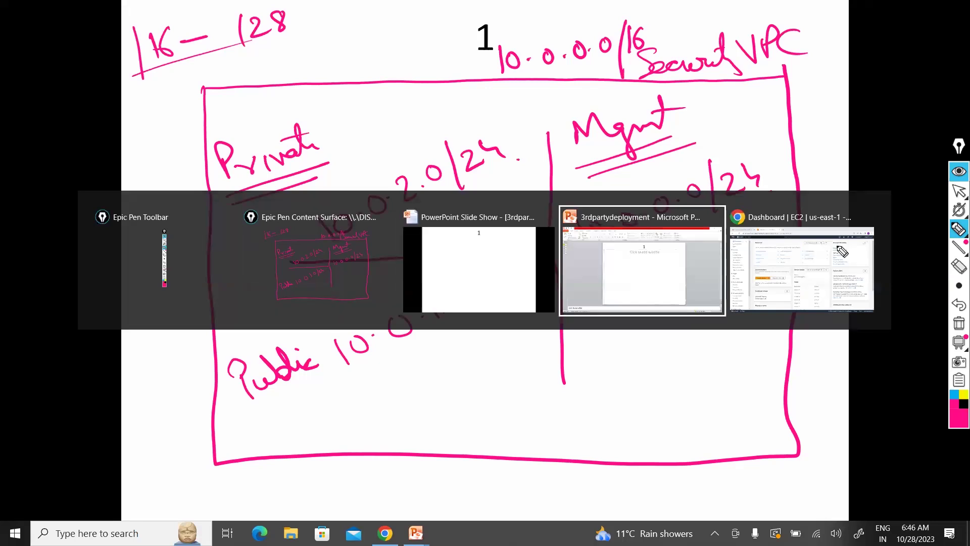
pyautogui.click(840, 249)
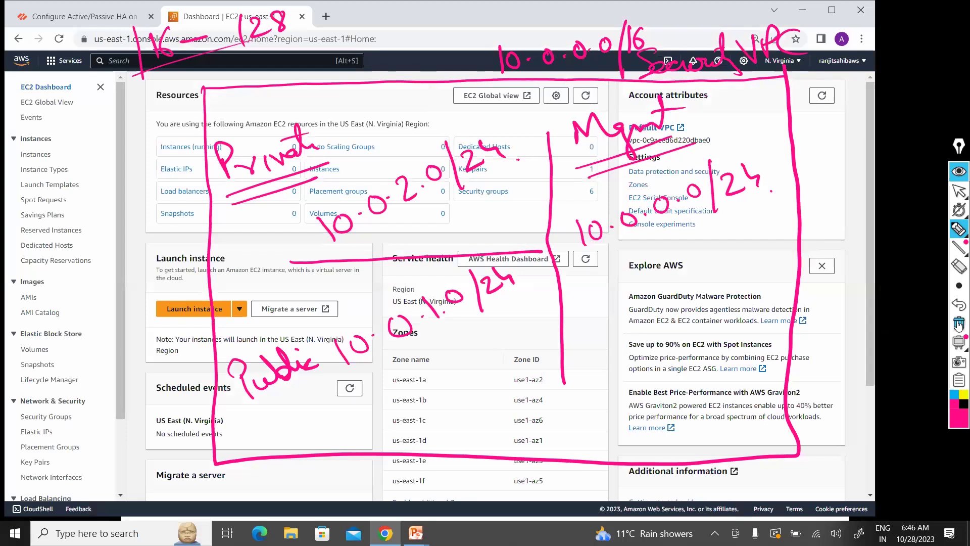
# Step: Clear the Epic Pen ink, open the VPC service's Your VPCs list, and start a new VPC
pyautogui.hotkey('ctrl', 'shift', 'c')
pyautogui.hotkey('ctrl', 'shift', '1')
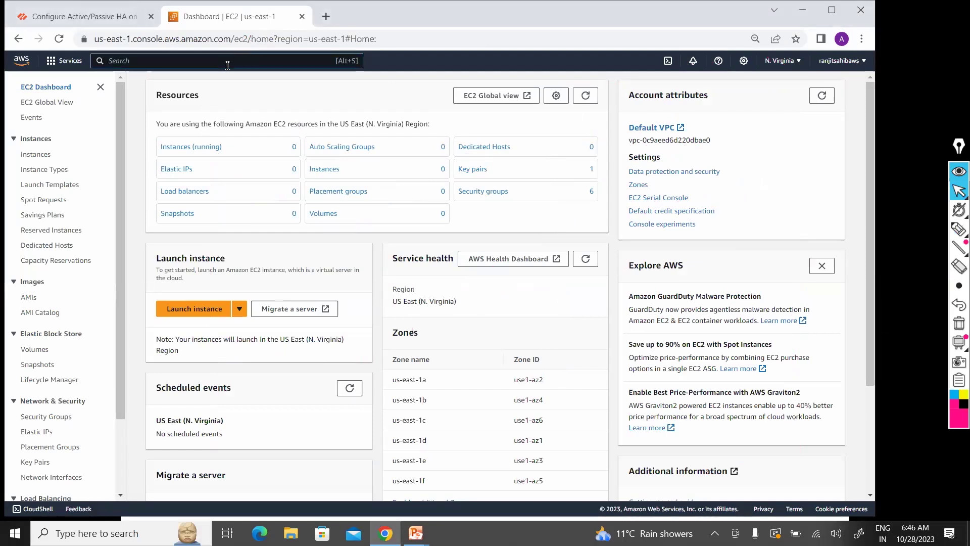
pyautogui.write('VP')
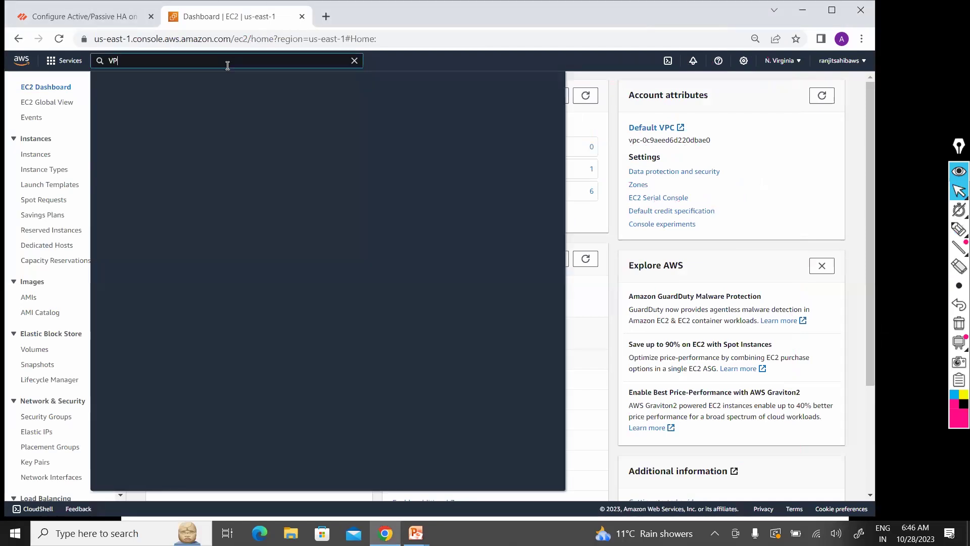
pyautogui.write('C')
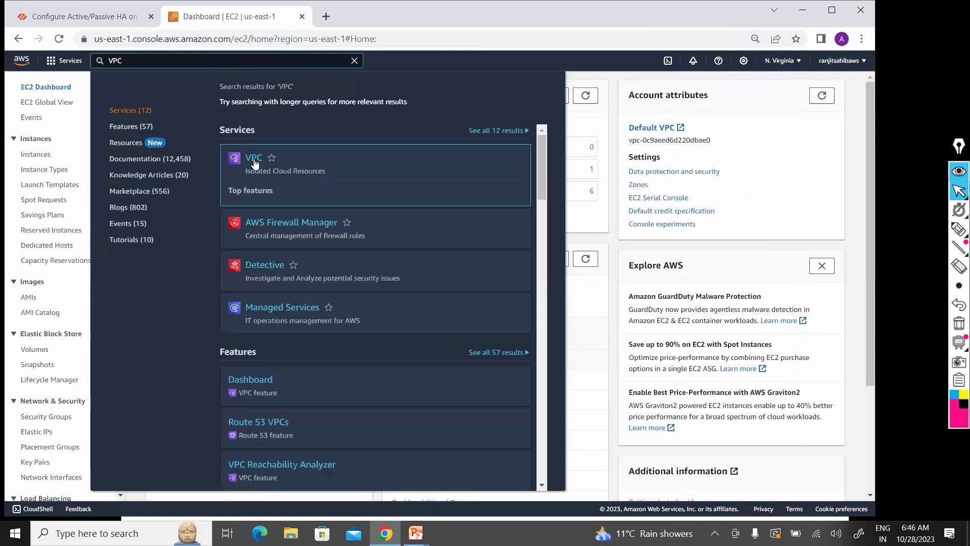
pyautogui.click(253, 158)
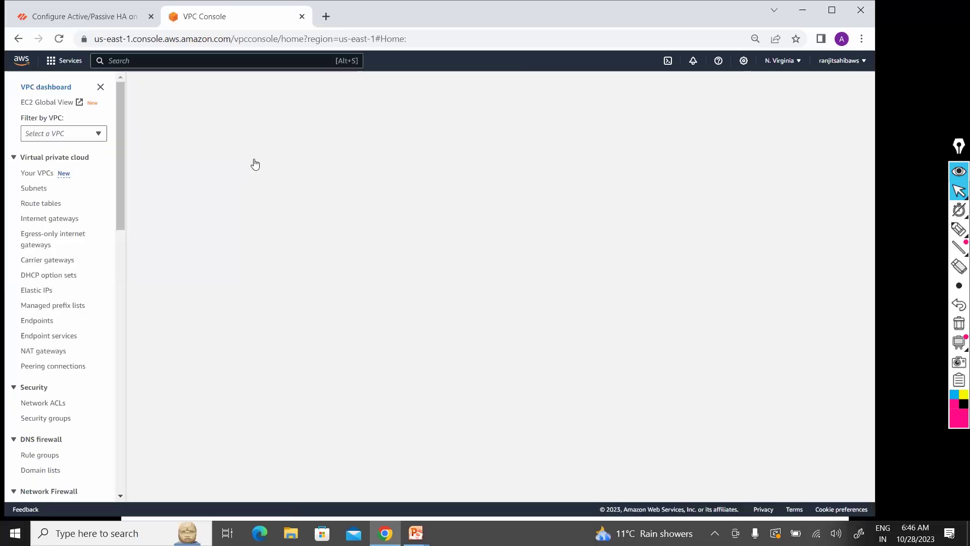
pyautogui.click(37, 174)
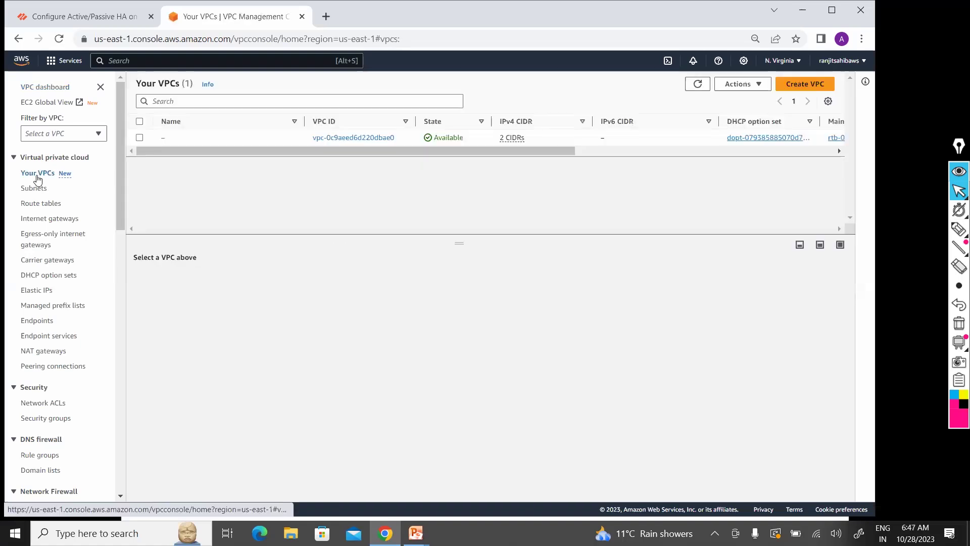
pyautogui.click(813, 88)
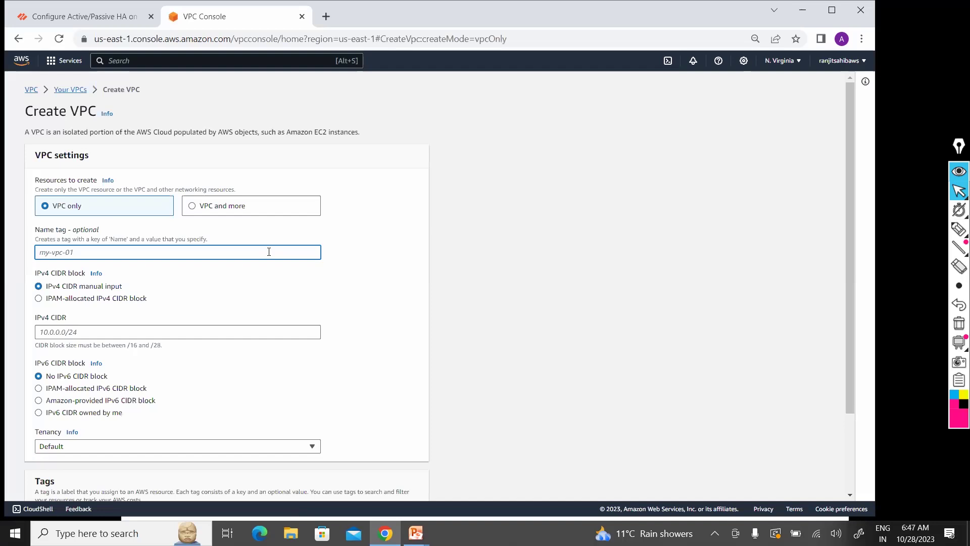
# Step: Create a VPC with name tag Security-VPC and IPv4 CIDR 10.0.0.0/16, then return to Your VPCs
pyautogui.write('Security-VPC')
pyautogui.click(222, 330)
pyautogui.write('10')
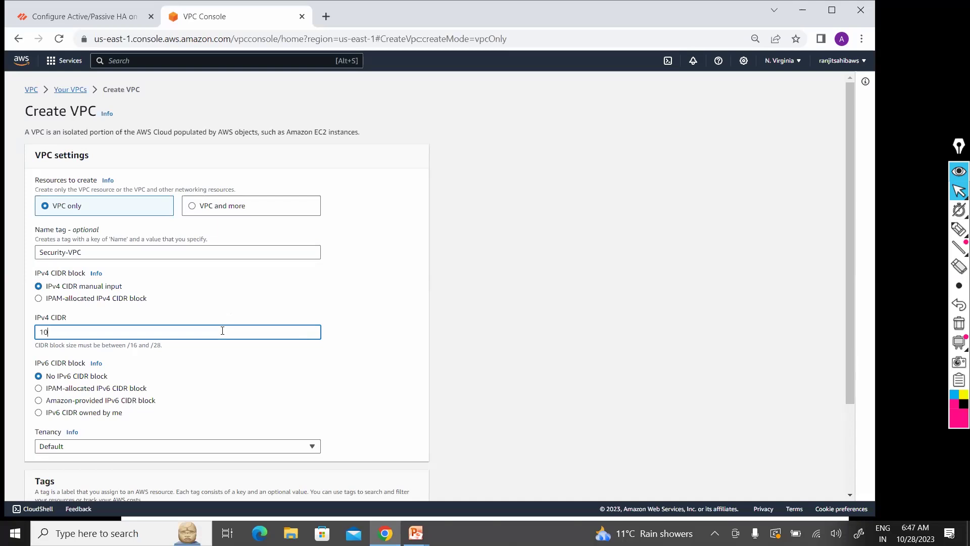
pyautogui.write('.0.0.0/16')
pyautogui.scroll(-3, 850, 348)
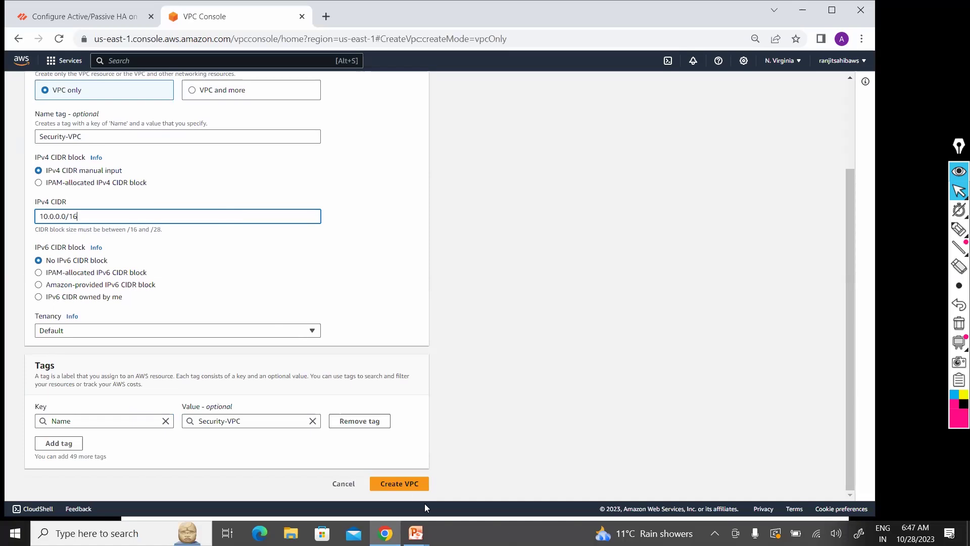
pyautogui.click(403, 486)
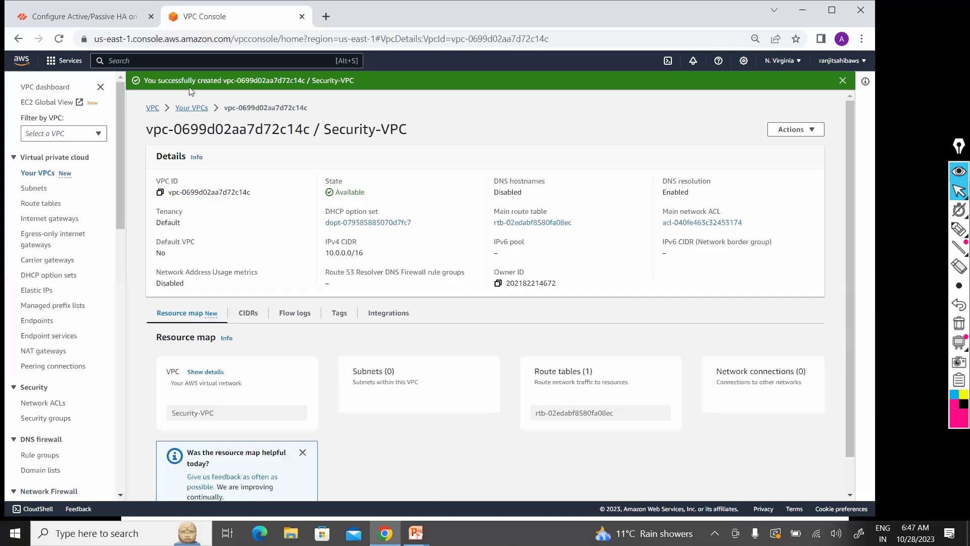
pyautogui.click(187, 109)
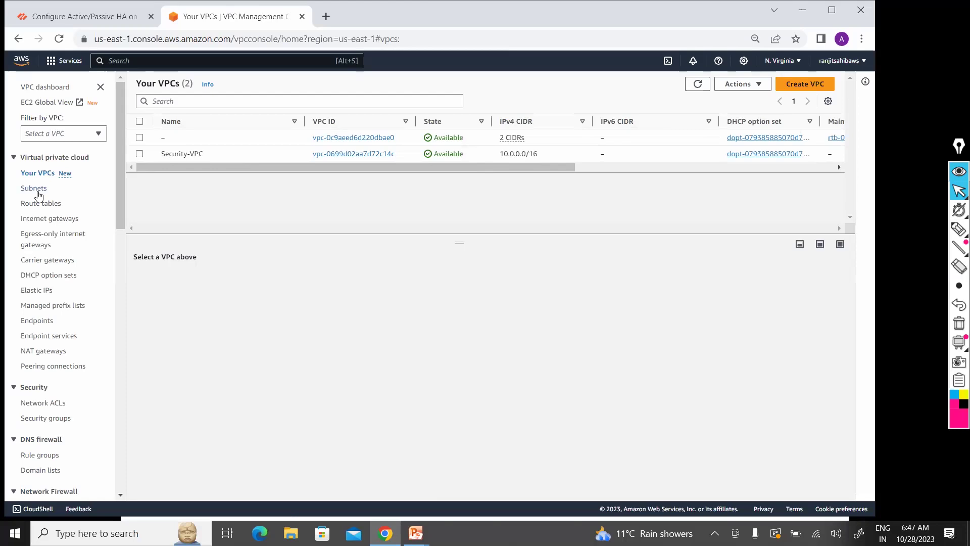
# Step: Launch Notepad from the Run prompt and make its window taller
pyautogui.press('super+r')
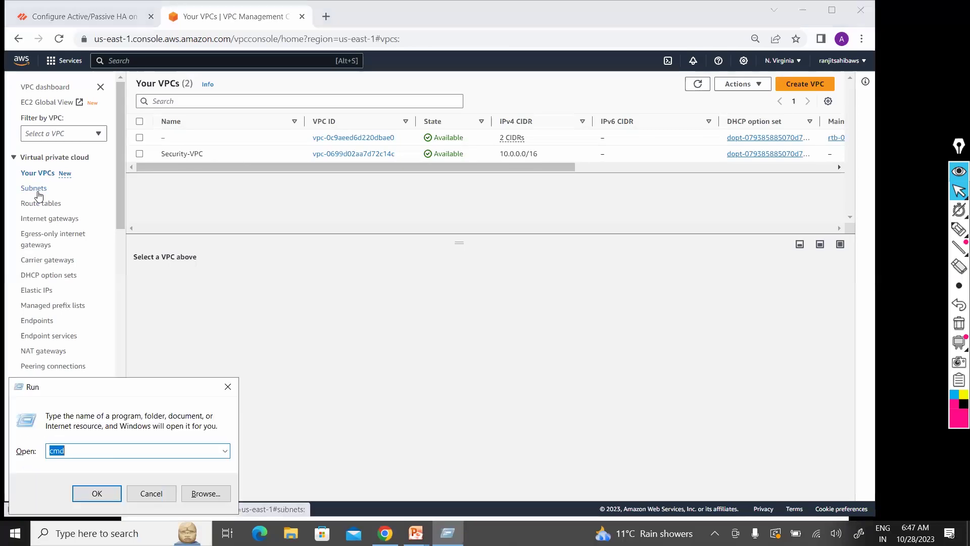
pyautogui.write('notepa')
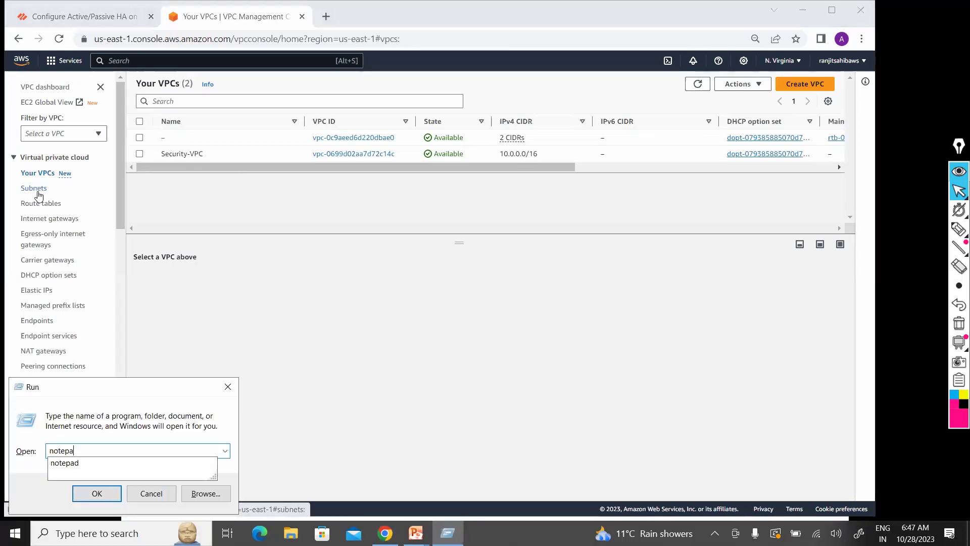
pyautogui.write('d')
pyautogui.press('Return')
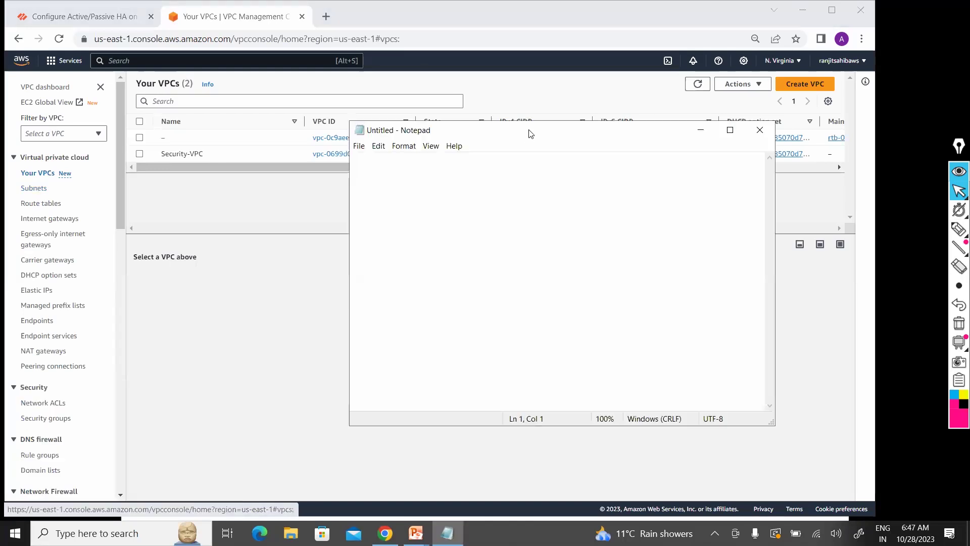
pyautogui.moveTo(534, 122); pyautogui.dragTo(540, 19)
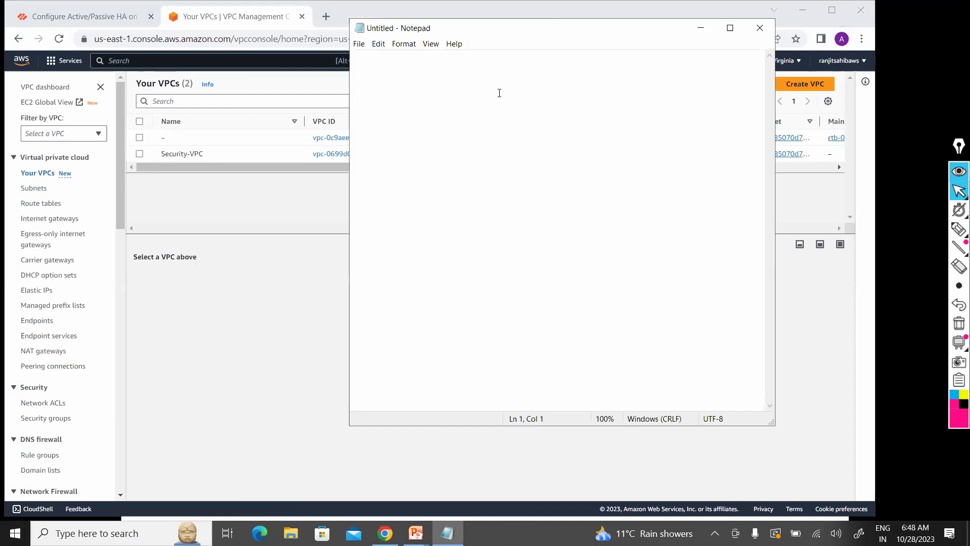
# Step: Write 'VPC Name : Security VPC' as the first note line
pyautogui.write('Cre')
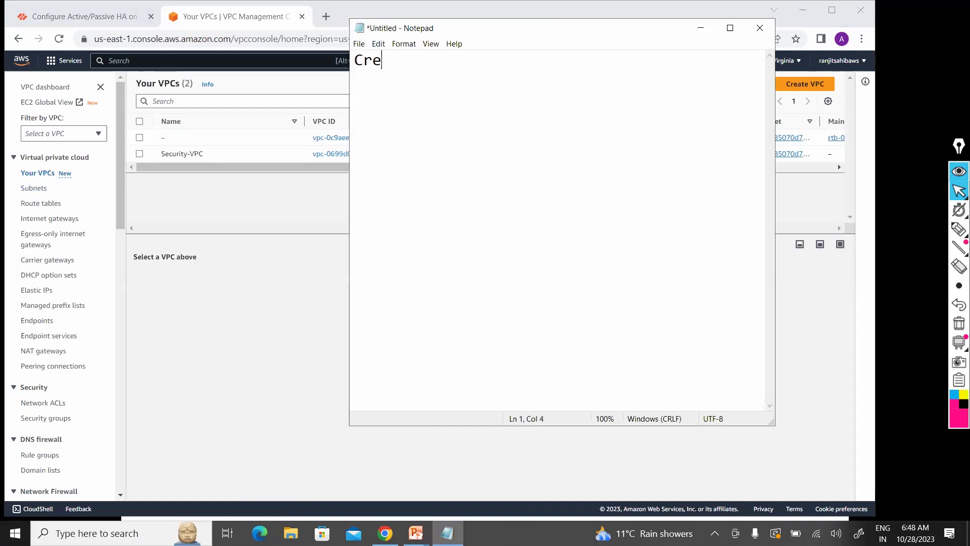
pyautogui.write('at')
pyautogui.hotkey('ctrl', 'z')
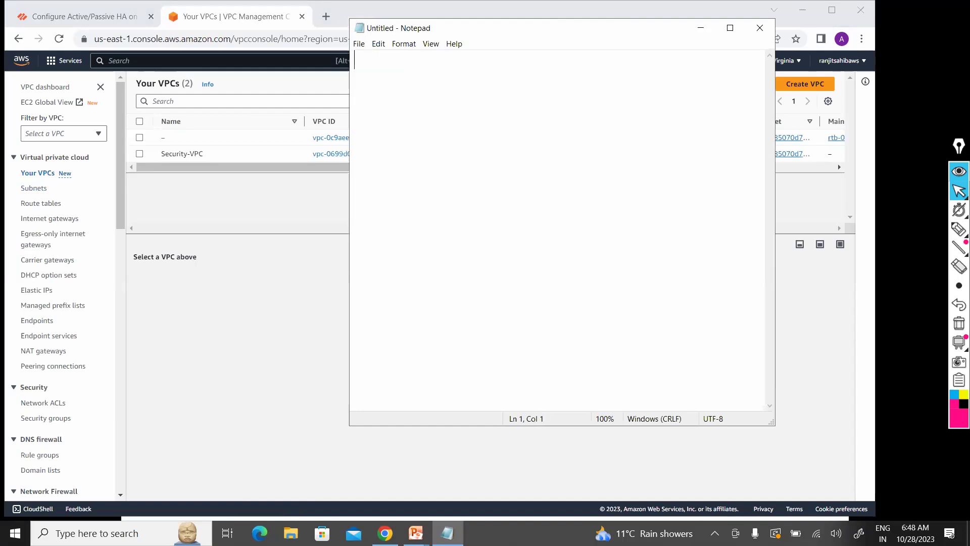
pyautogui.press('Return')
pyautogui.write('VPC')
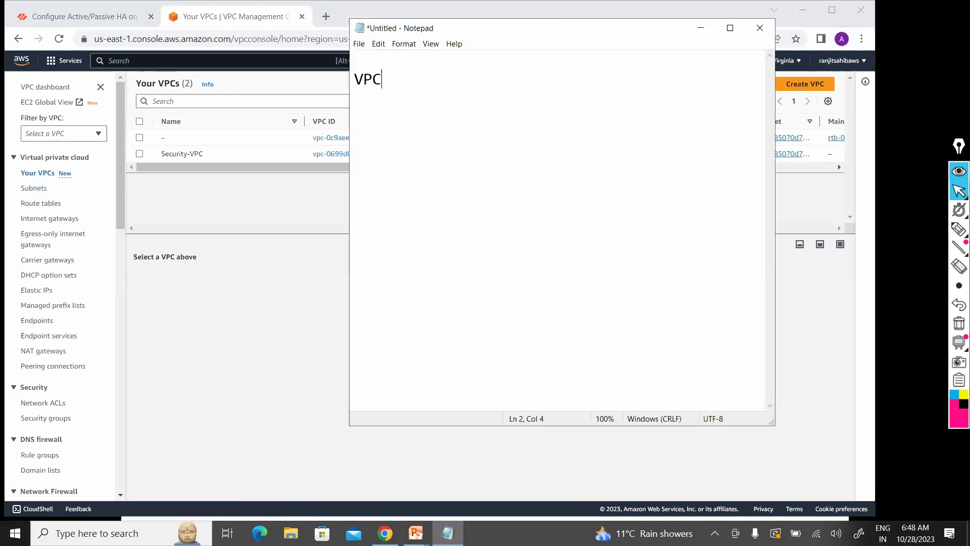
pyautogui.write(' Name : Security ')
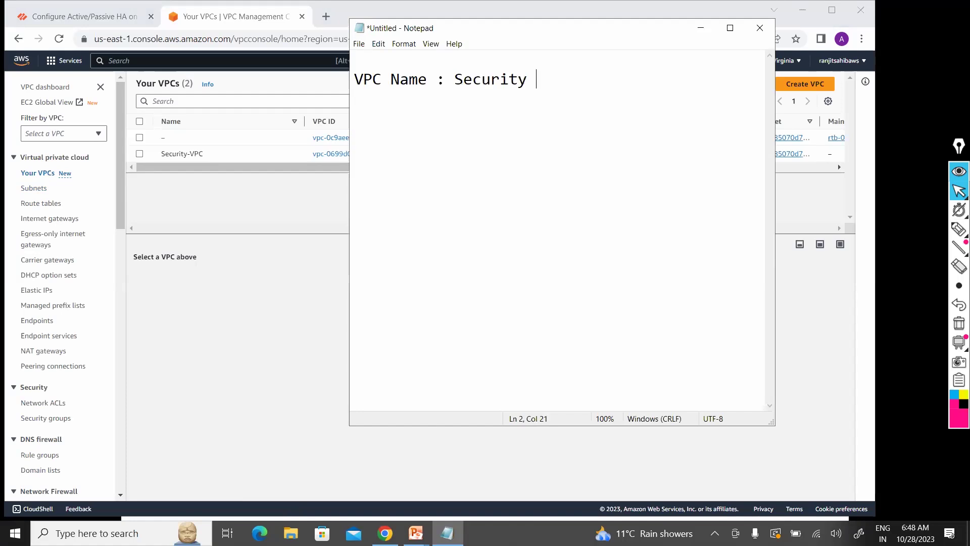
pyautogui.write('VPC')
pyautogui.press('Return')
pyautogui.press('Return')
# Step: List subnets Mgmt 10.0.0.0/24, Public : 10.0.1.0/24, Private : 10.0.2.0/24 on separate lines, then return to Chrome
pyautogui.write('Subnet ')
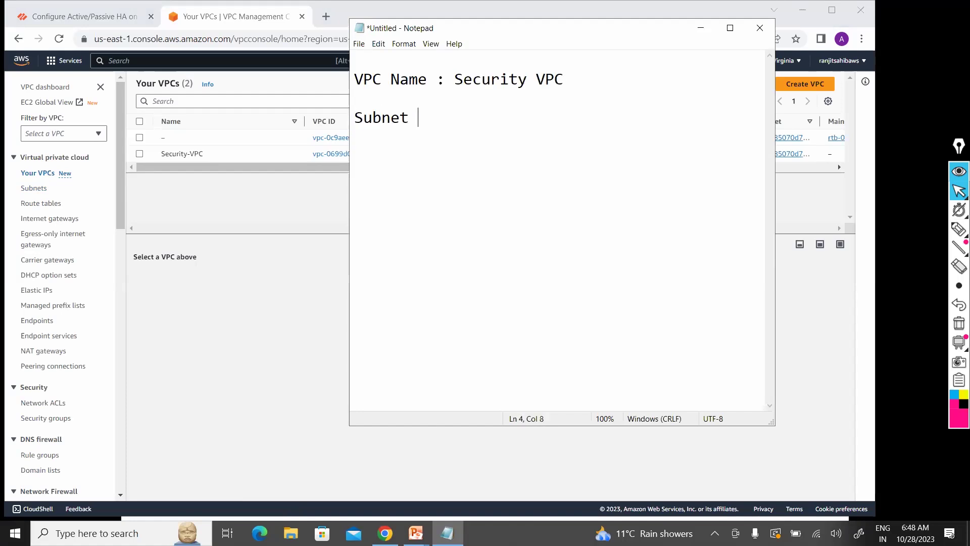
pyautogui.write(': Mgmt 10.0.')
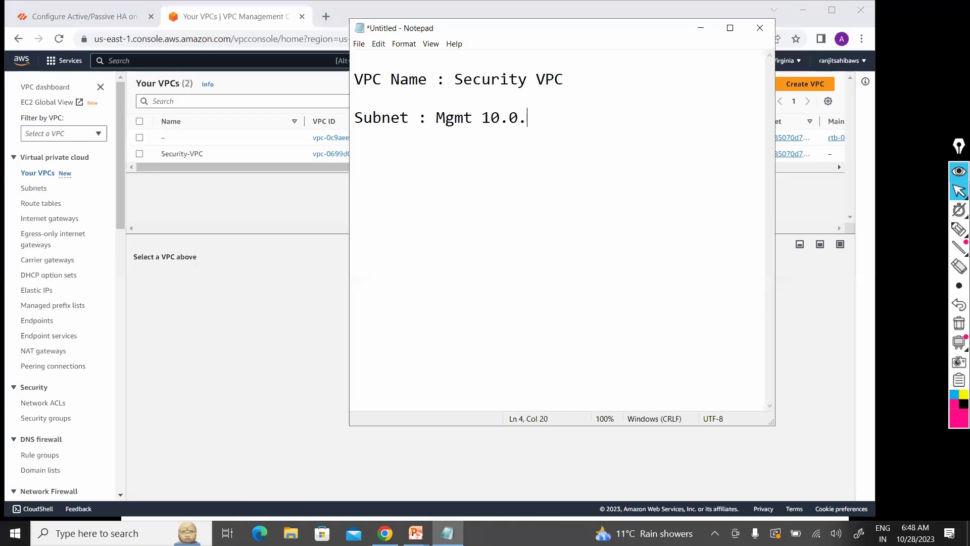
pyautogui.write('0.0/24')
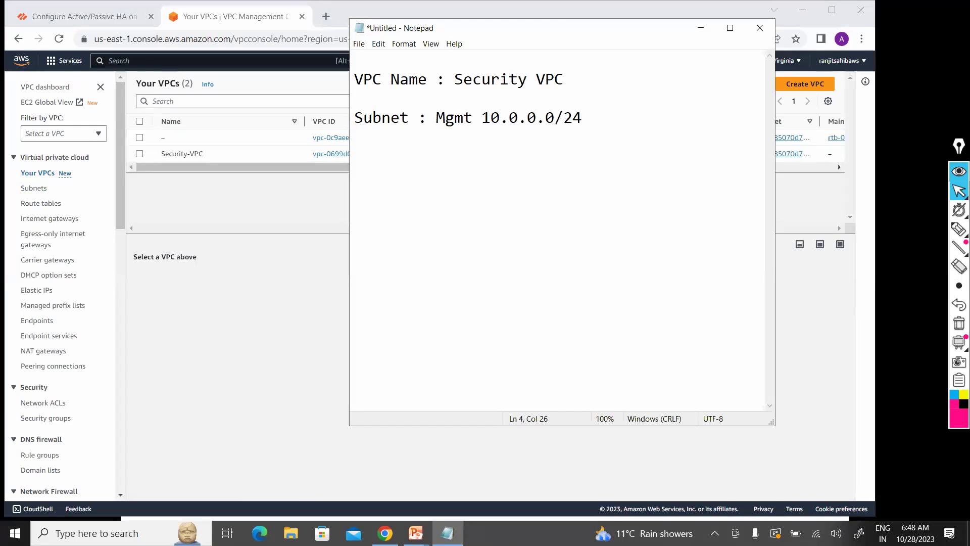
pyautogui.click(455, 117)
pyautogui.click(435, 118)
pyautogui.press('Return')
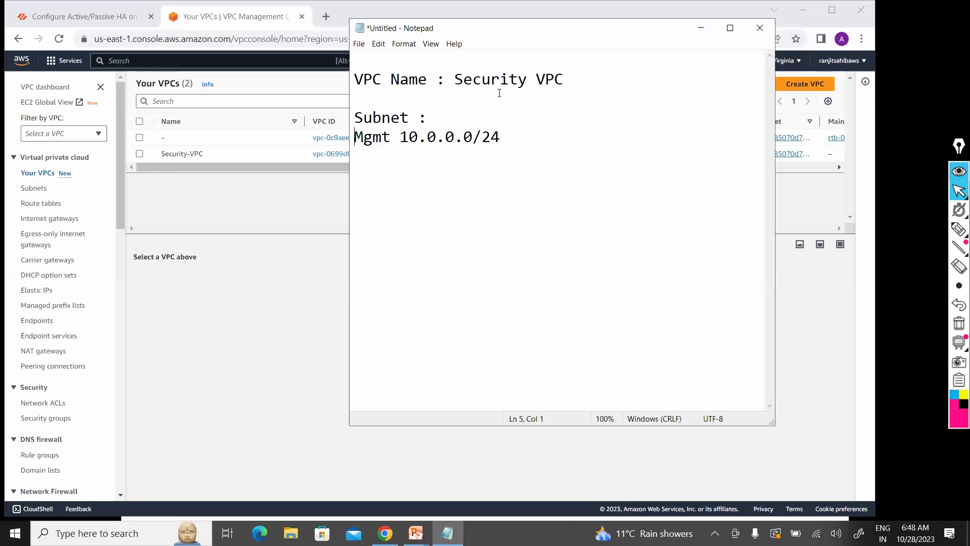
pyautogui.press('End')
pyautogui.press('Return')
pyautogui.press('Return')
pyautogui.write('Public : ')
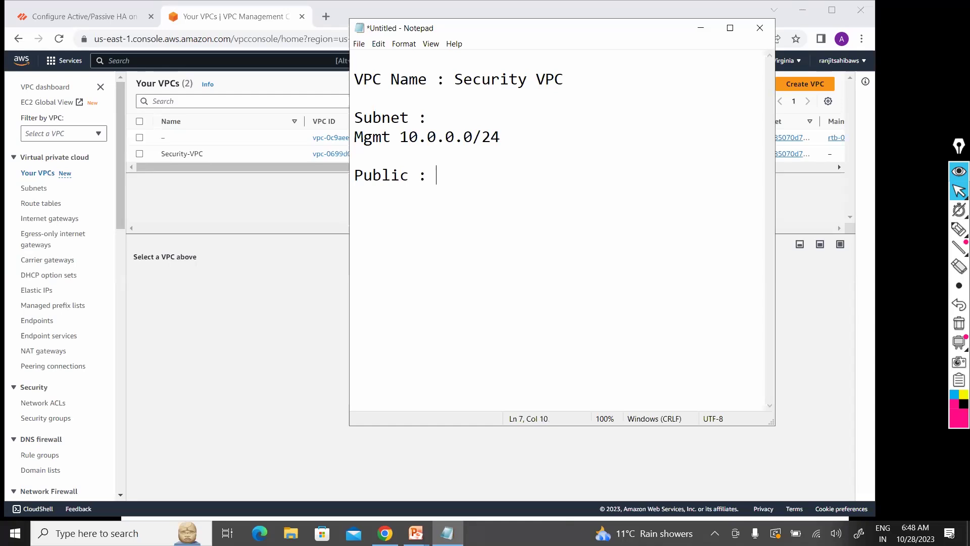
pyautogui.write('10.0.1.0/24')
pyautogui.press('Return')
pyautogui.press('Return')
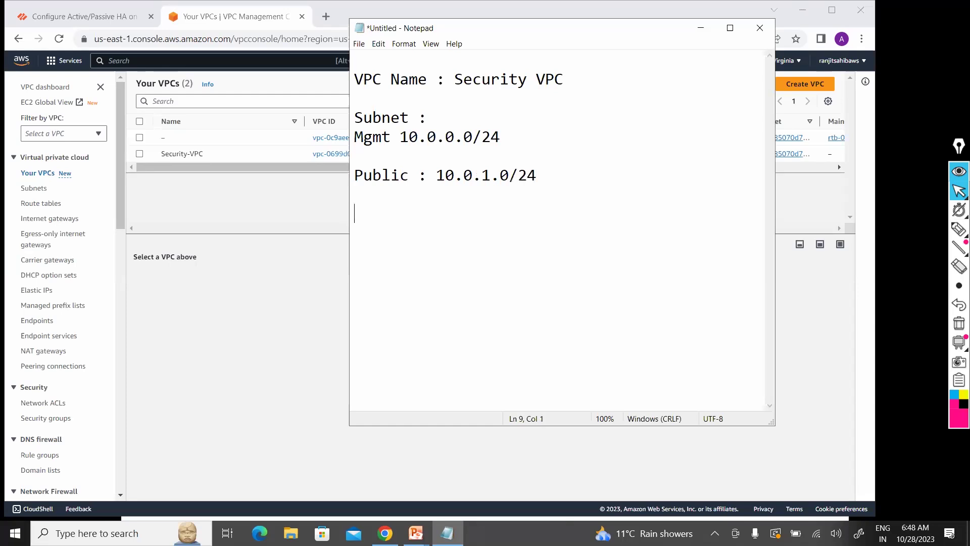
pyautogui.write('Private : 10.0')
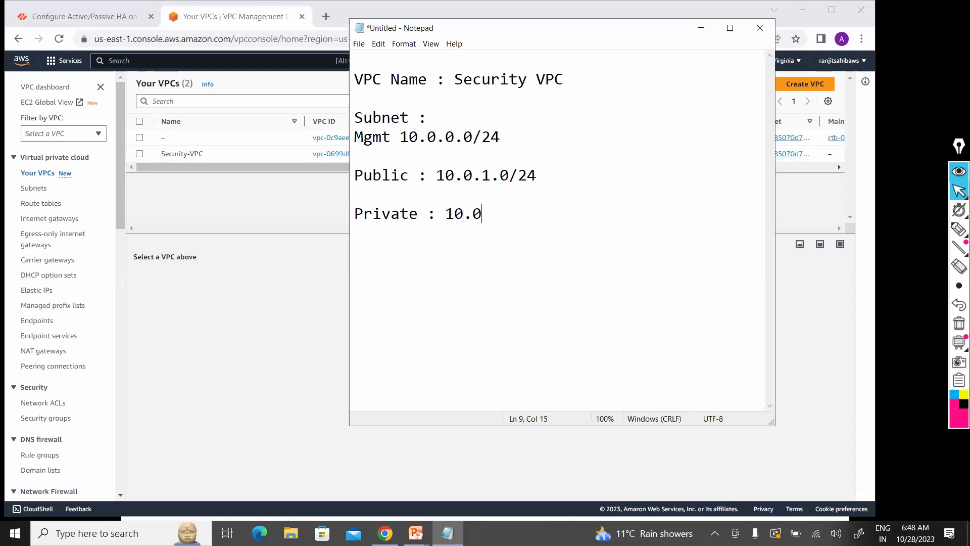
pyautogui.write('.2.0/24')
pyautogui.hotkey('alt', 'Tab')
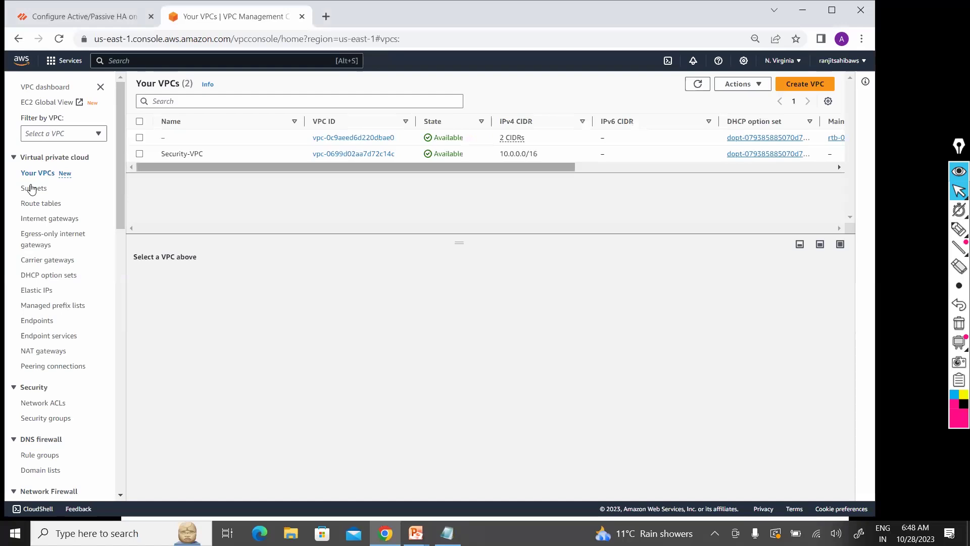
# Step: Start a new subnet from the Subnets list with Security-VPC as its VPC
pyautogui.click(31, 189)
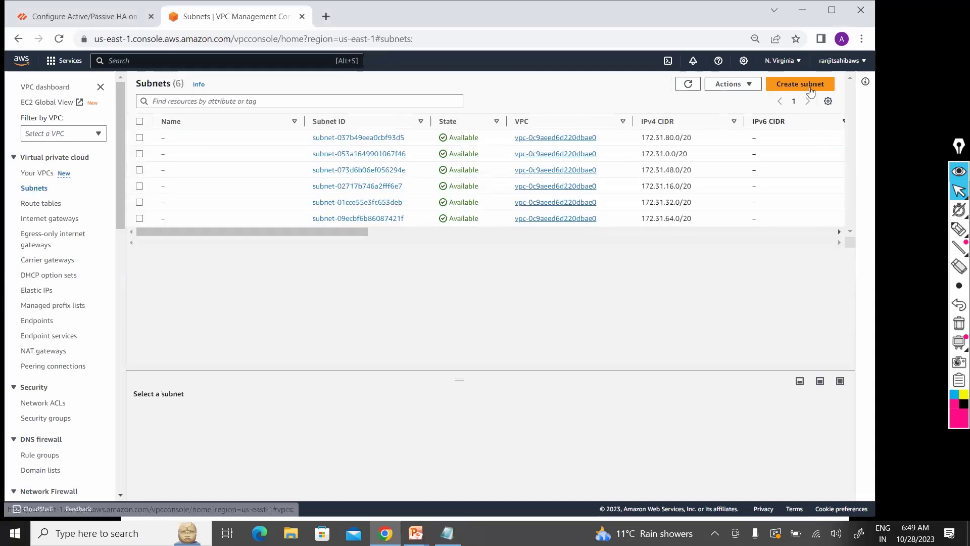
pyautogui.click(803, 86)
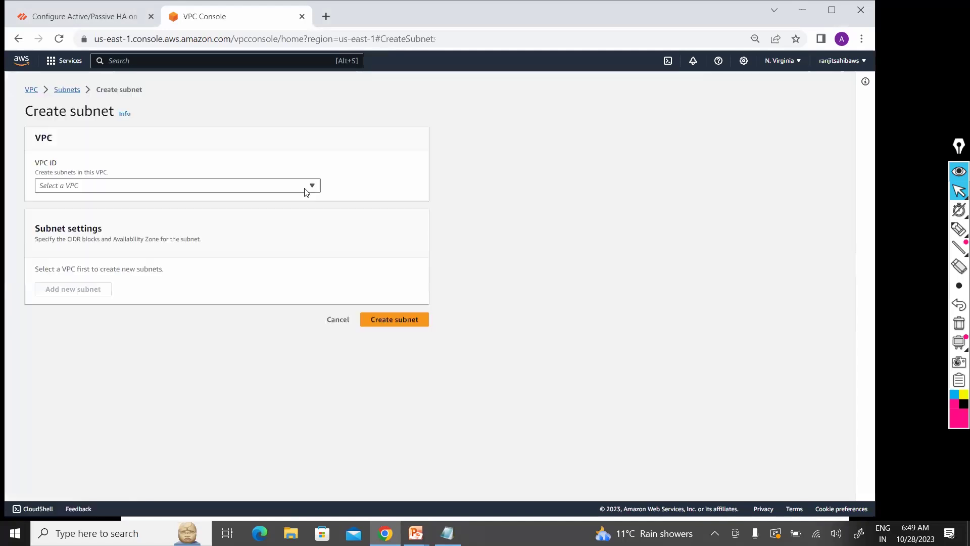
pyautogui.click(309, 191)
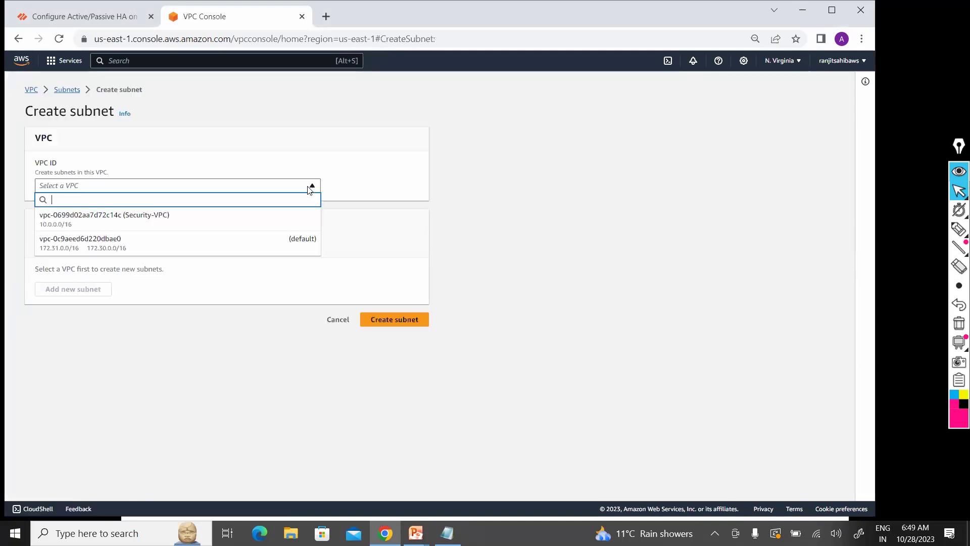
pyautogui.click(232, 230)
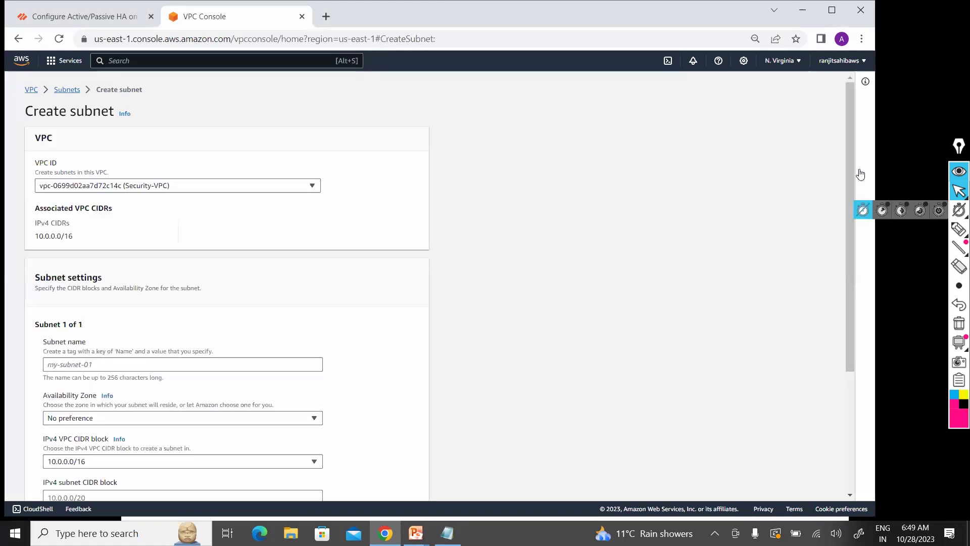
pyautogui.scroll(-2, 839, 246)
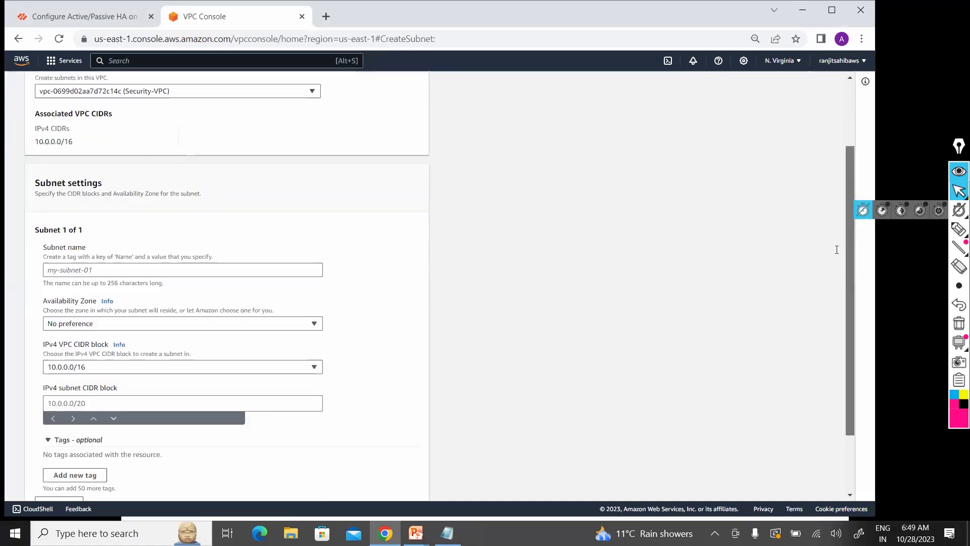
pyautogui.scroll(-1, 42, 116)
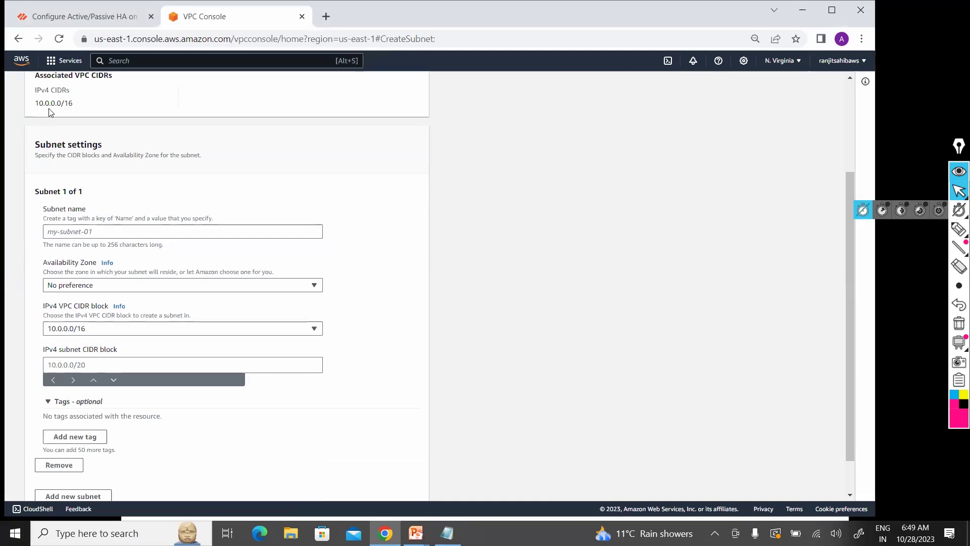
# Step: Name the first subnet Mgmt-Subnet, in us-east-1a, with CIDR 10.0.0.0/24
pyautogui.click(105, 233)
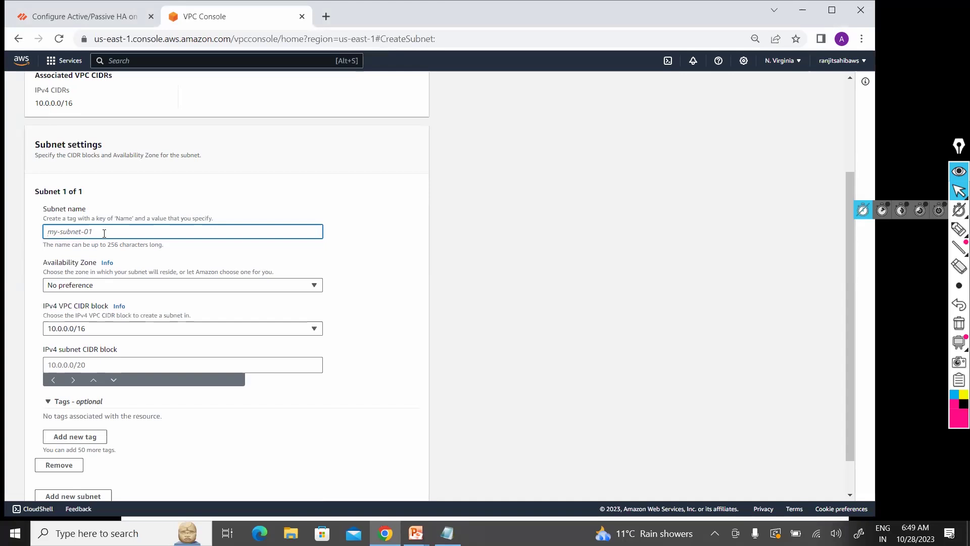
pyautogui.write('Mgmt')
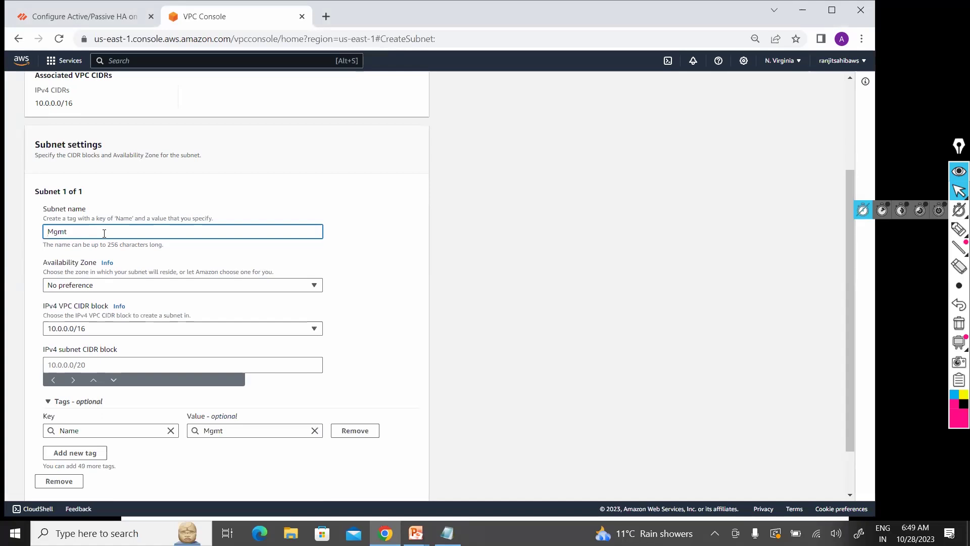
pyautogui.write('-Subnet')
pyautogui.press('Tab')
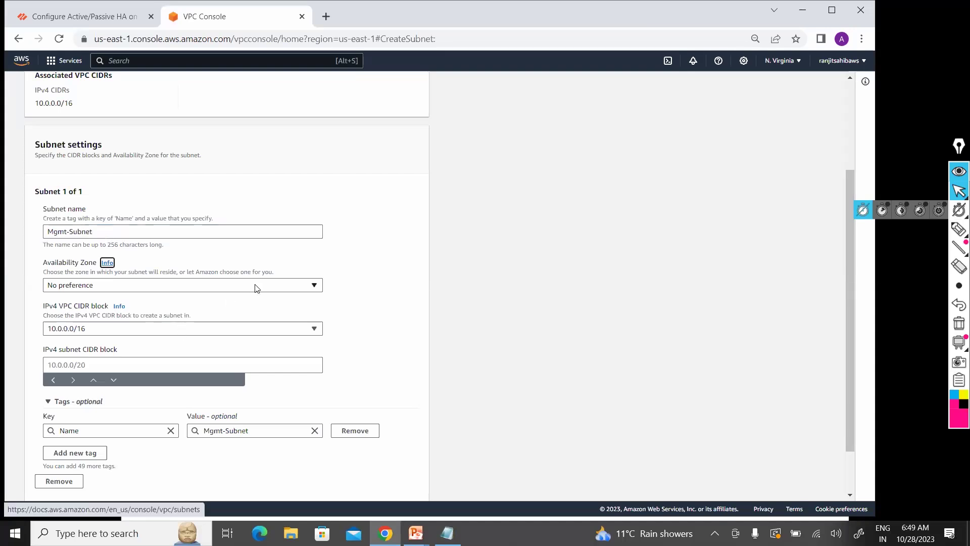
pyautogui.press('Tab')
pyautogui.press('Return')
pyautogui.click(228, 335)
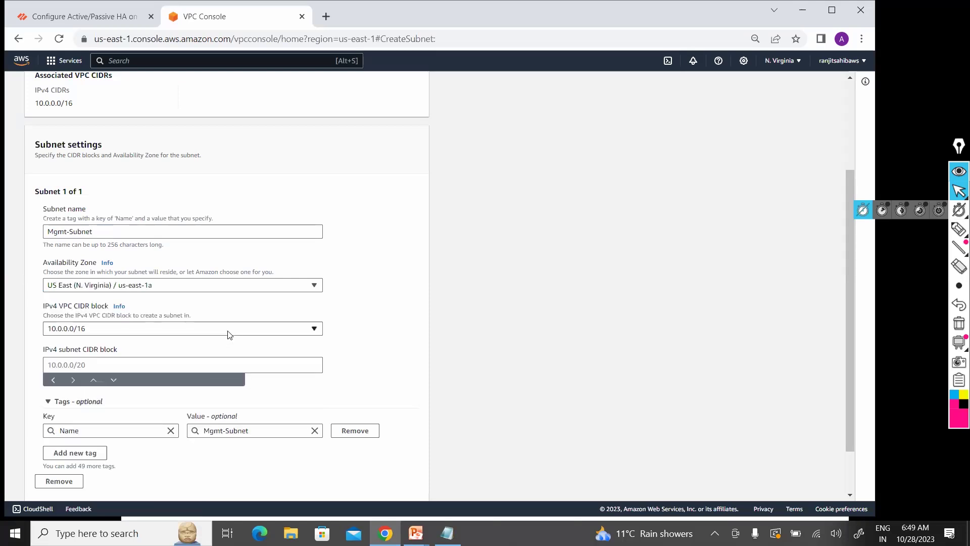
pyautogui.click(212, 368)
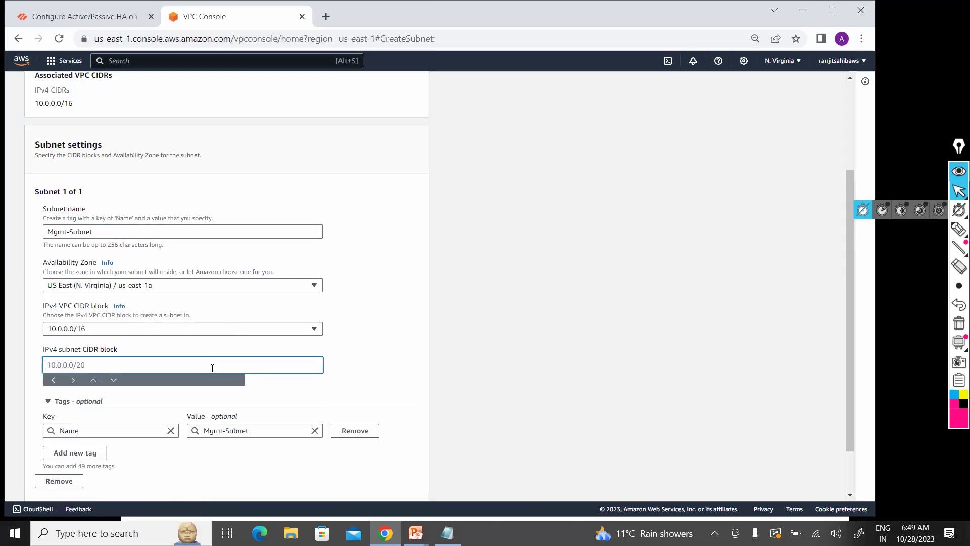
pyautogui.write('10.0.0.0/24')
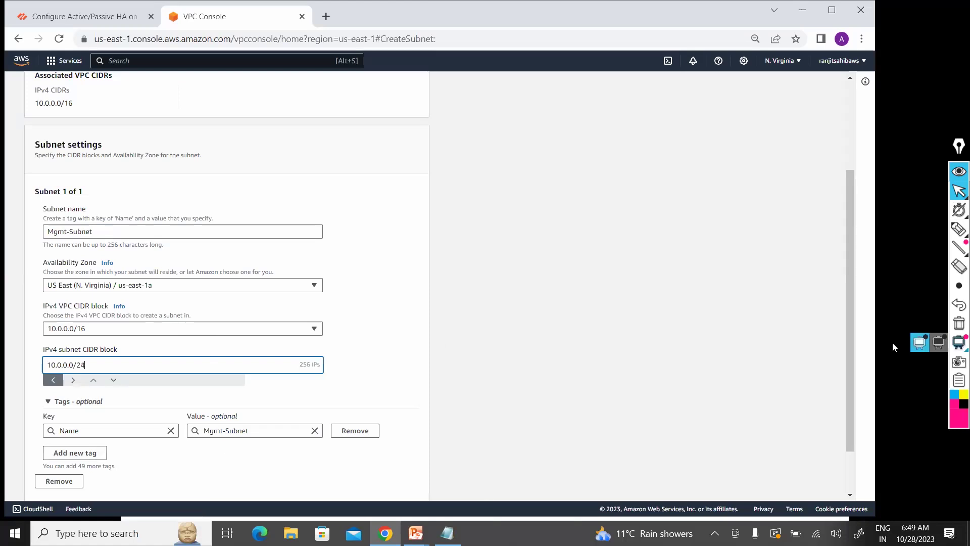
pyautogui.scroll(-2, 846, 438)
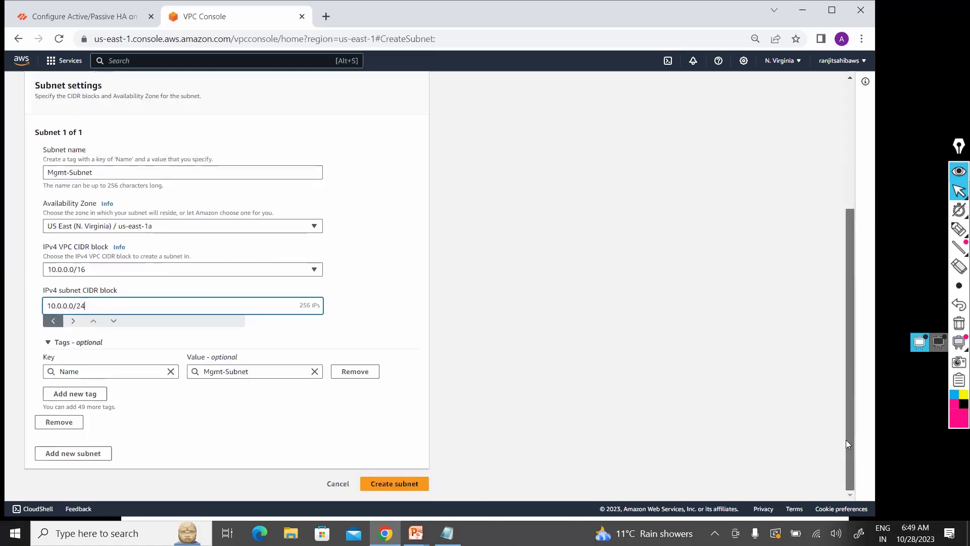
# Step: Add a second entry, Public-Subnet, in us-east-1a with CIDR block 10.0.1.0/24
pyautogui.click(79, 448)
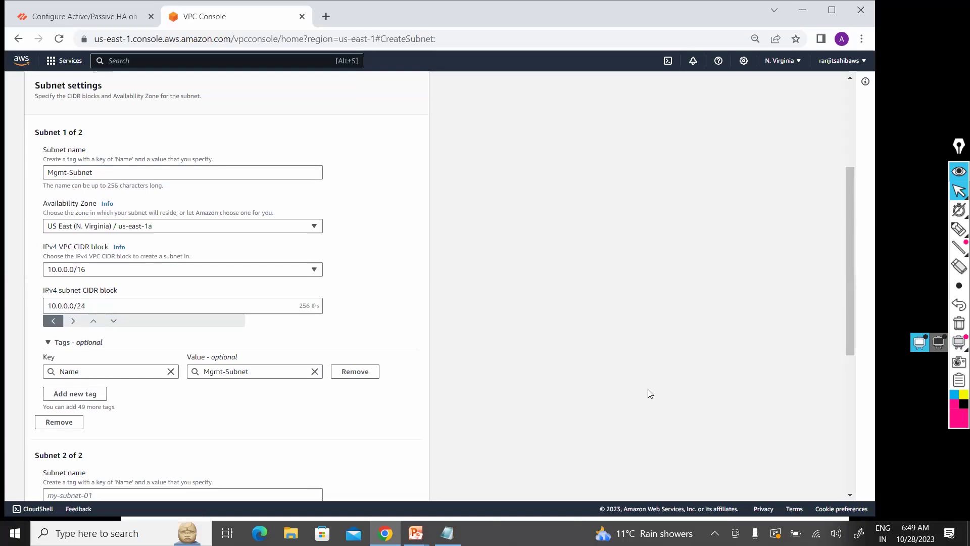
pyautogui.scroll(-2, 851, 311)
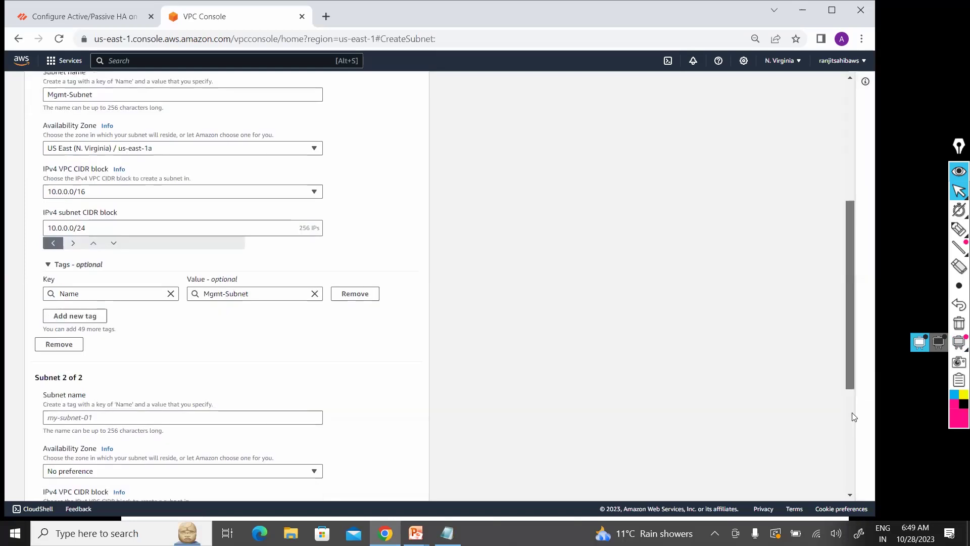
pyautogui.scroll(-4, 853, 435)
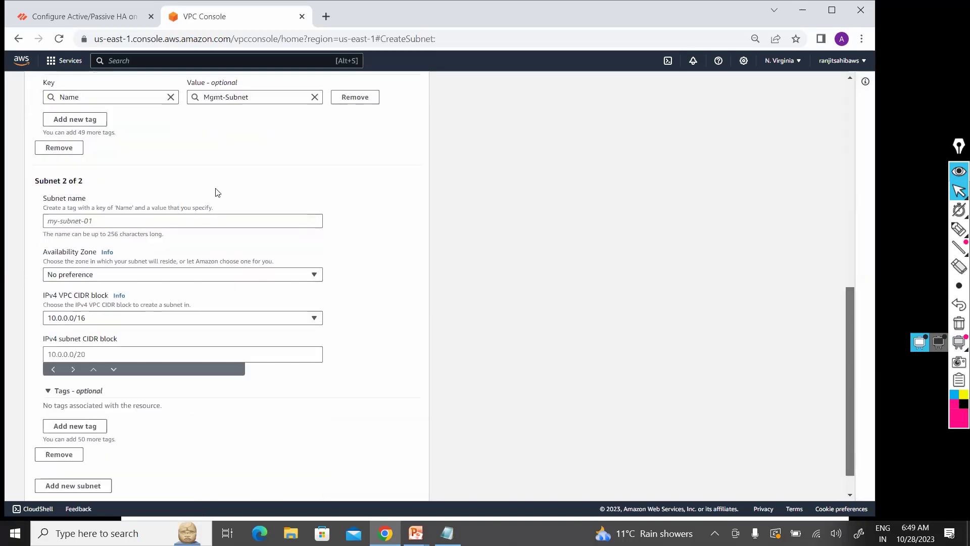
pyautogui.click(170, 223)
pyautogui.write('P')
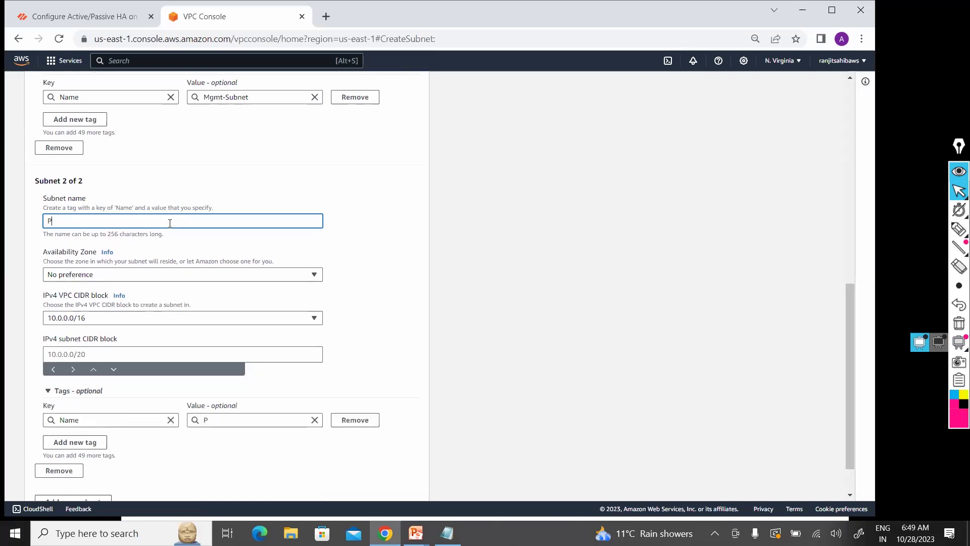
pyautogui.write('ublic')
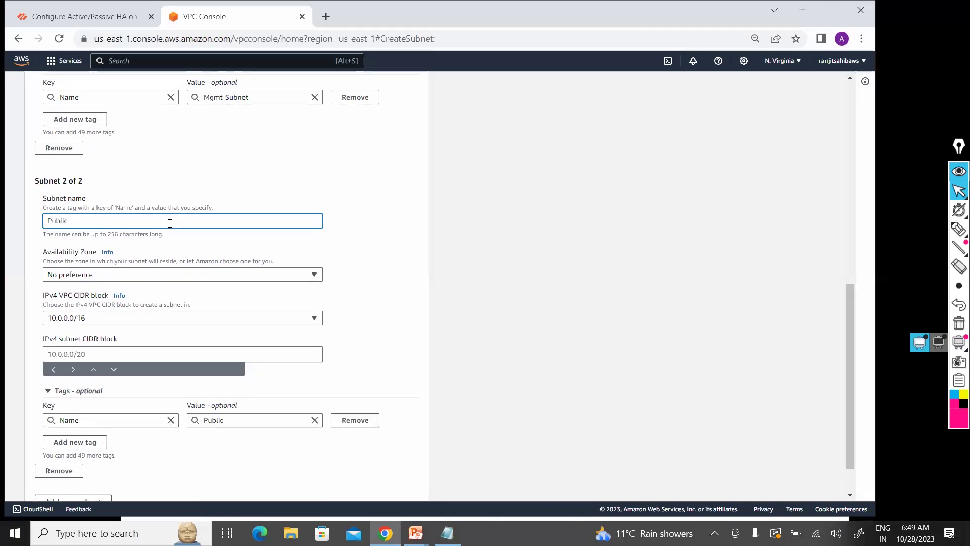
pyautogui.write('-Subnet')
pyautogui.press('Tab')
pyautogui.press('Tab')
pyautogui.press('Return')
pyautogui.click(200, 324)
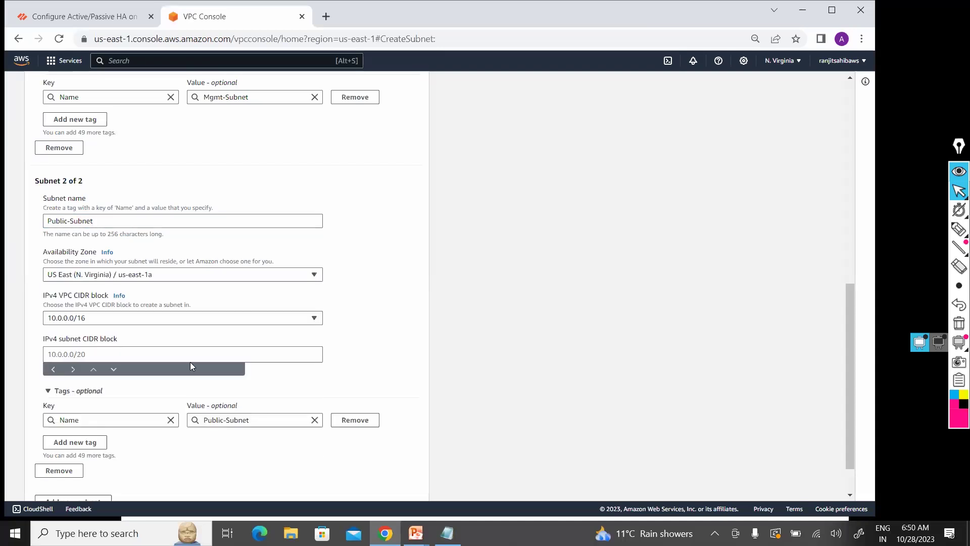
pyautogui.click(191, 356)
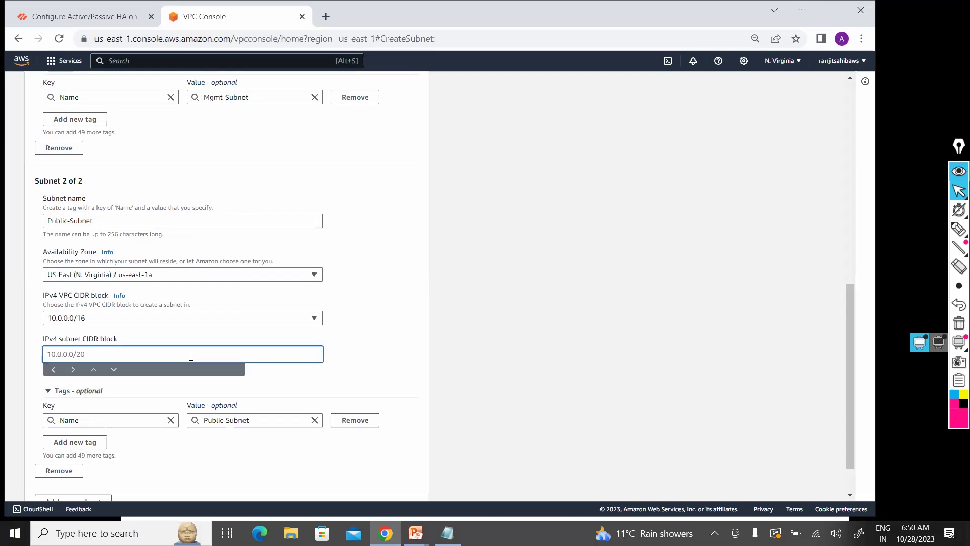
pyautogui.write('10.0.1.0/24')
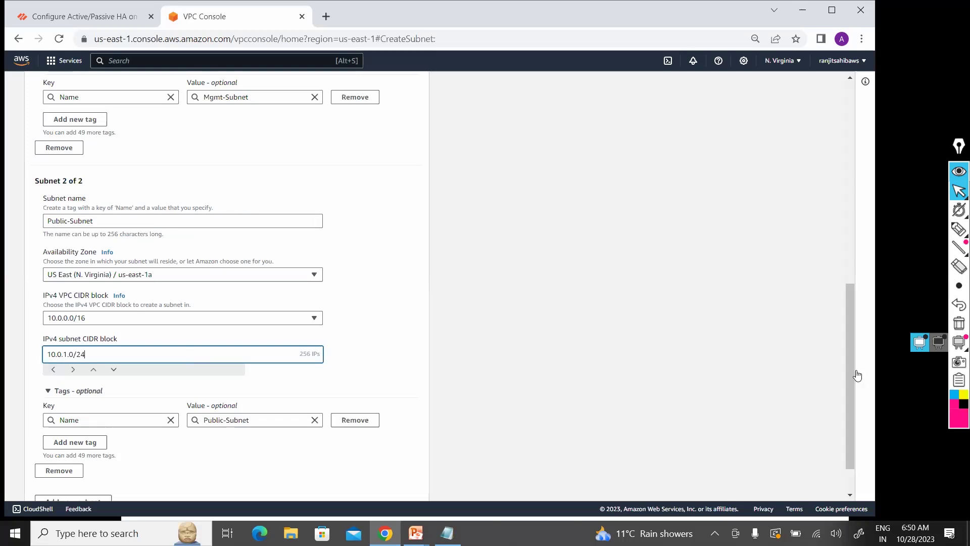
pyautogui.scroll(-1, 288, 454)
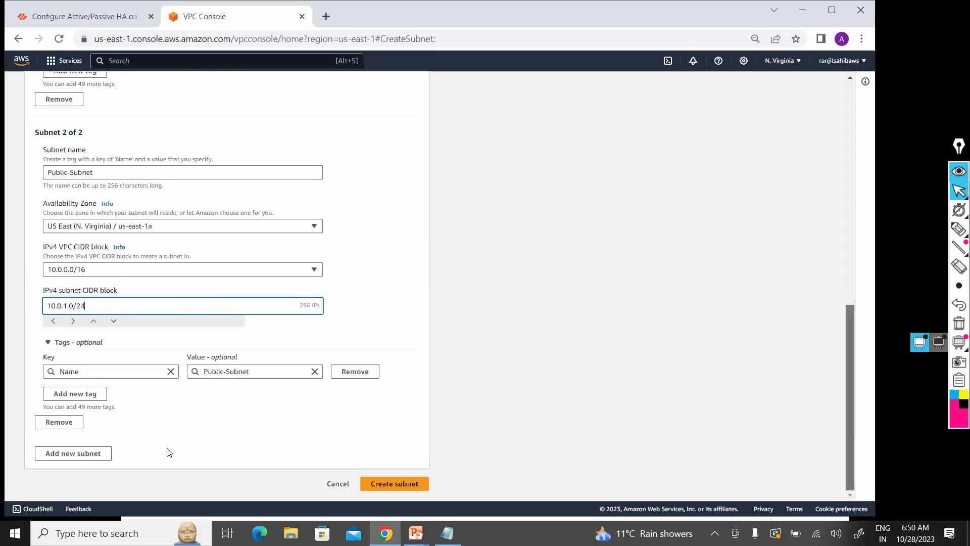
# Step: Add Private-Subnet in us-east-1a with CIDR 10.0.2.0/24, then create all three subnets
pyautogui.click(80, 458)
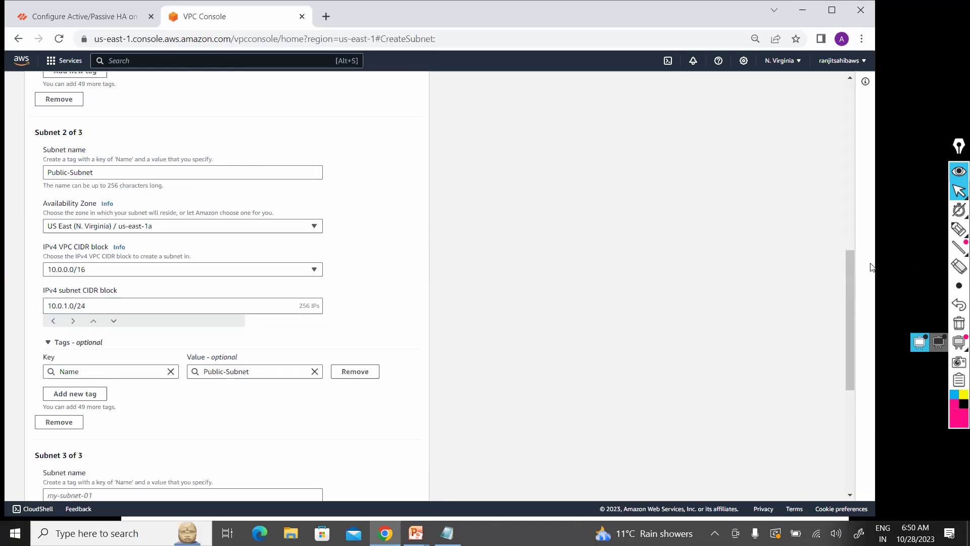
pyautogui.scroll(-3, 847, 368)
pyautogui.scroll(-3, 826, 394)
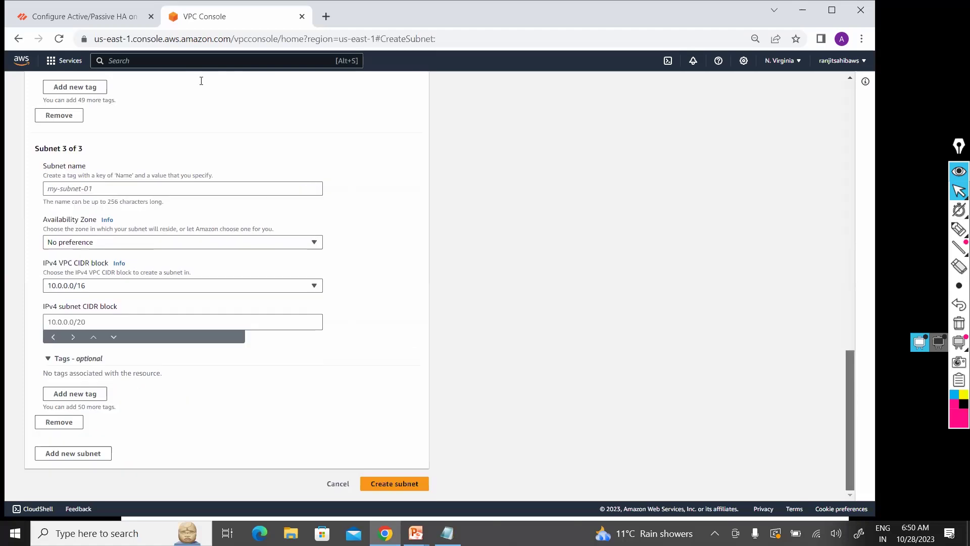
pyautogui.click(143, 191)
pyautogui.write('P')
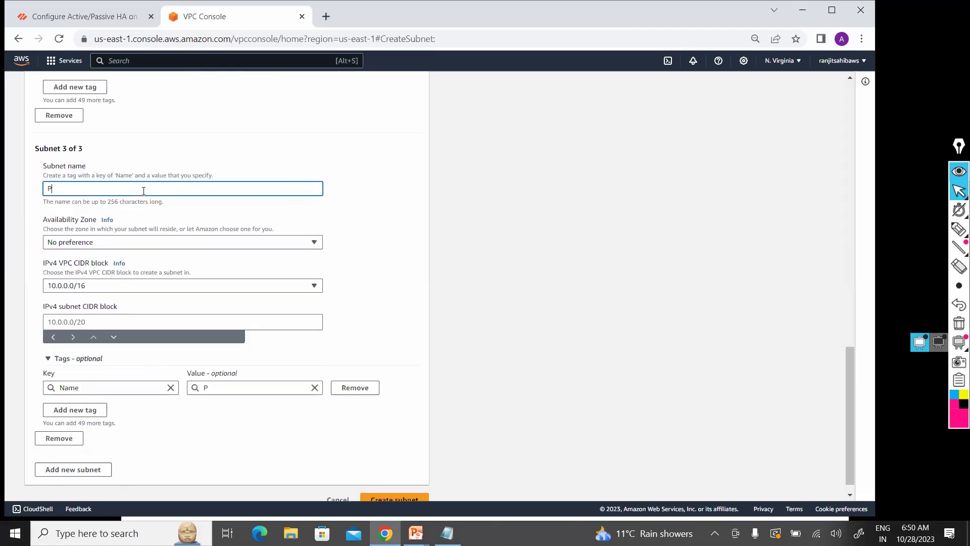
pyautogui.write('rivate-Subnet')
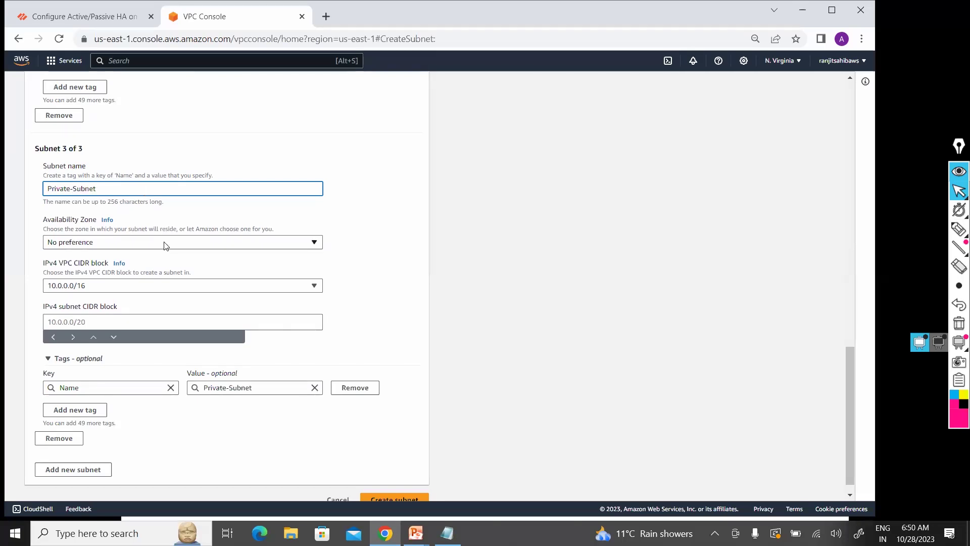
pyautogui.click(181, 242)
pyautogui.click(165, 299)
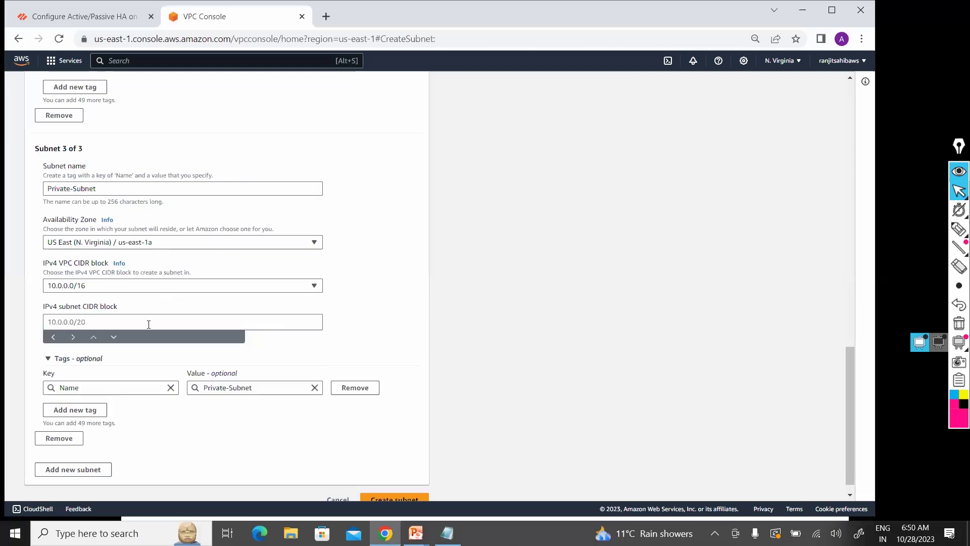
pyautogui.click(149, 324)
pyautogui.write('1')
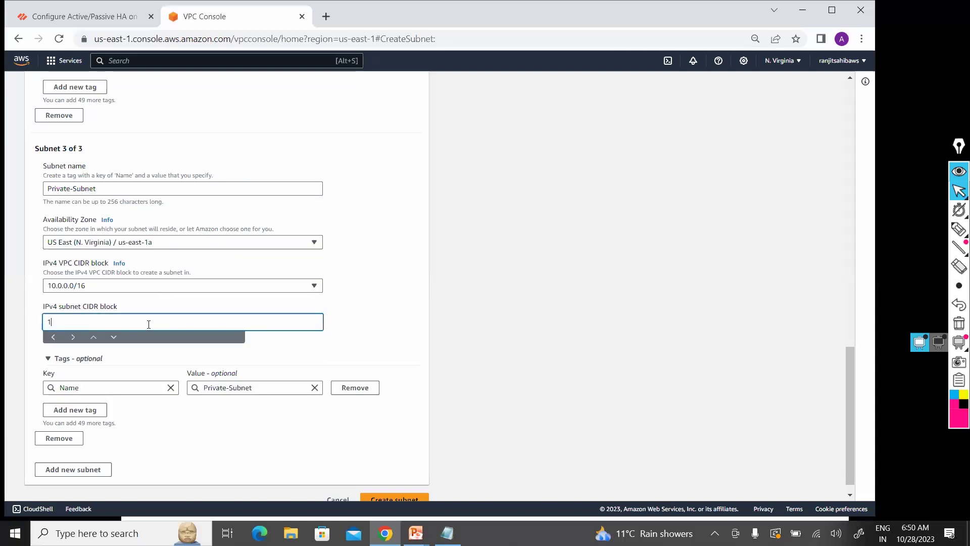
pyautogui.write('0.0.2.0/24')
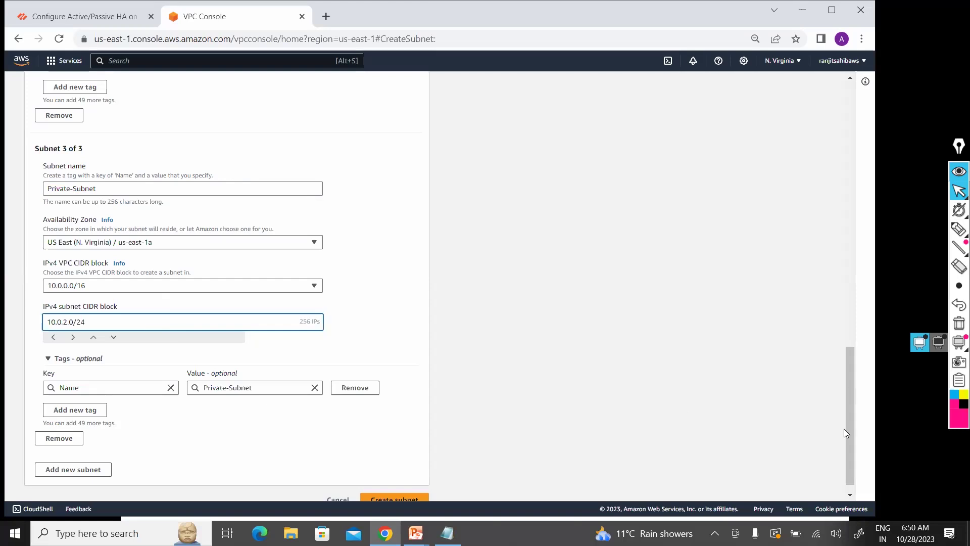
pyautogui.scroll(-1, 609, 442)
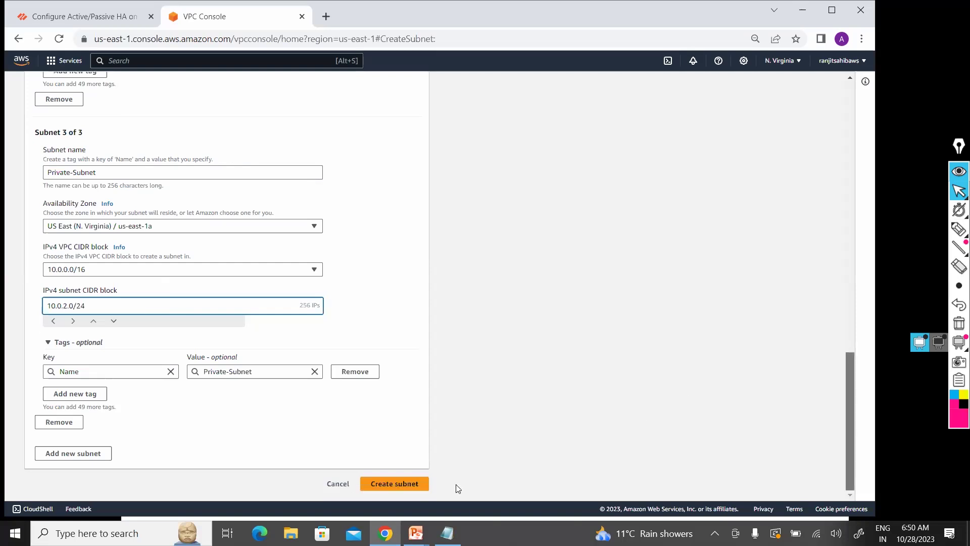
pyautogui.click(389, 486)
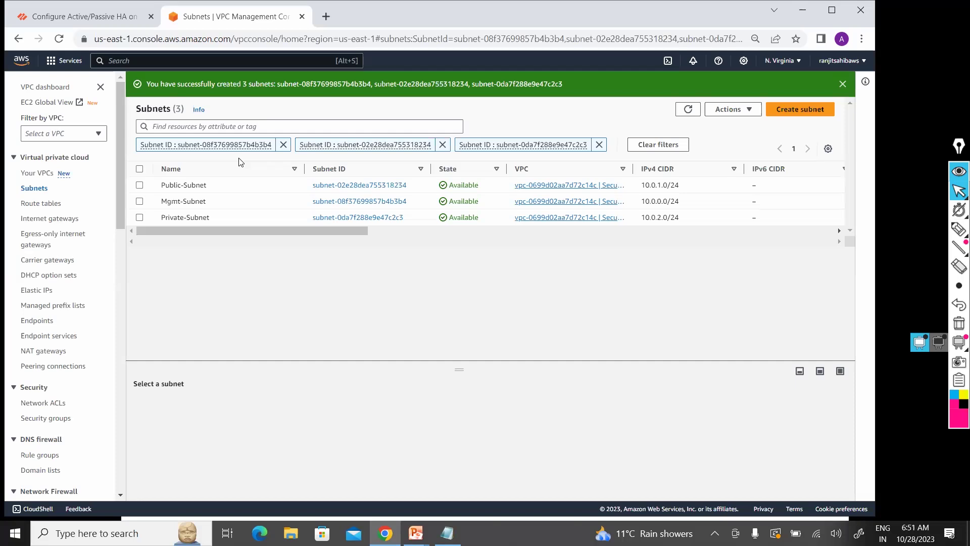
# Step: After confirming the three subnets are Available, bring up the window switcher
pyautogui.hotkey('alt', 'Tab')
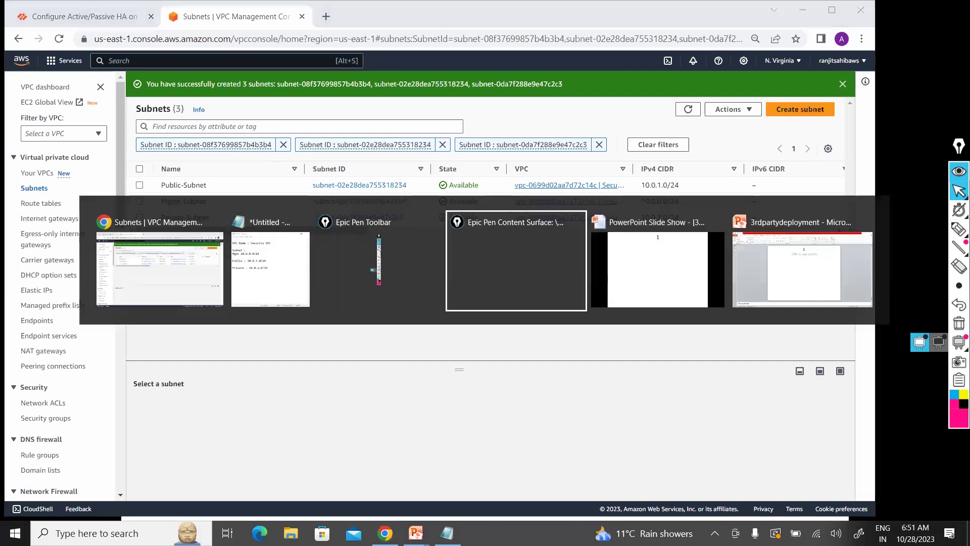
pyautogui.click(602, 324)
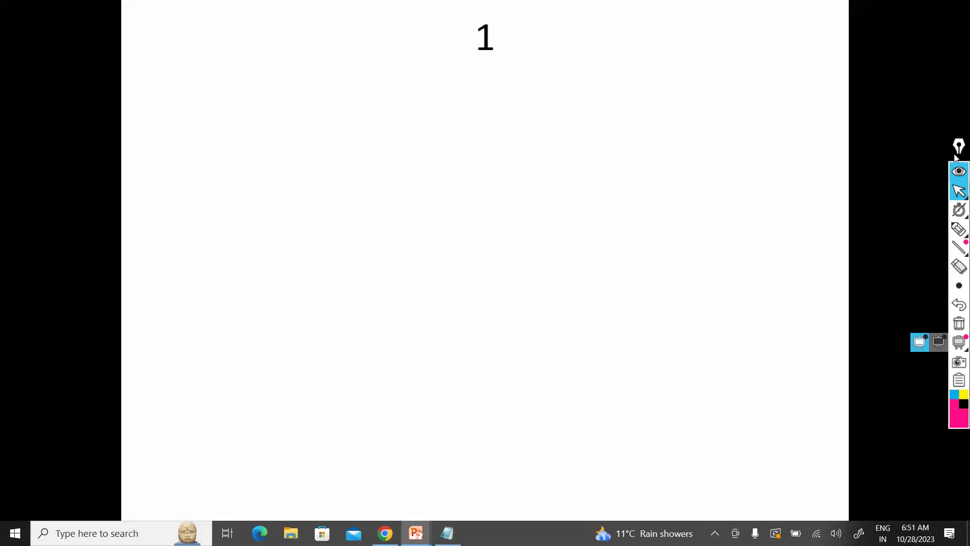
pyautogui.click(958, 210)
pyautogui.click(958, 231)
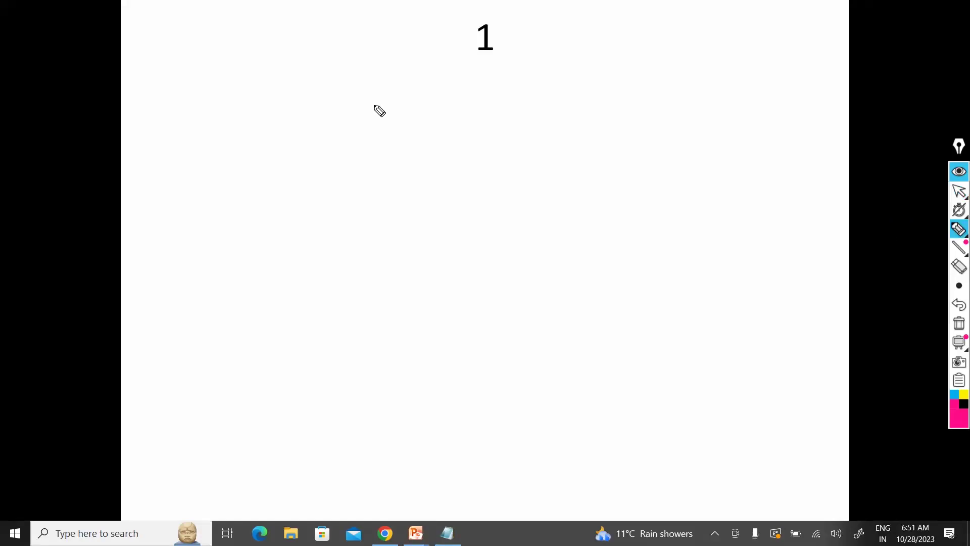
pyautogui.moveTo(732, 393); pyautogui.dragTo(372, 102)
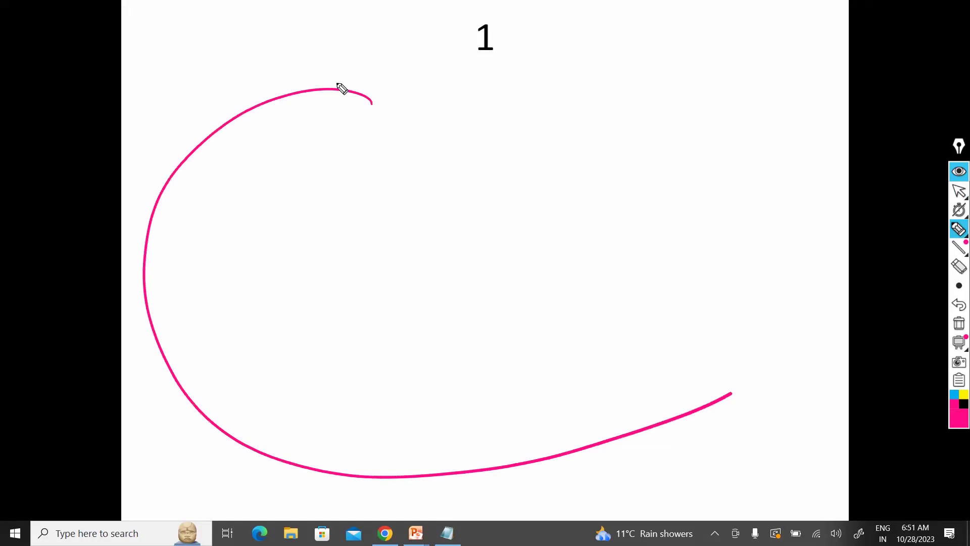
pyautogui.moveTo(278, 102); pyautogui.dragTo(732, 393)
pyautogui.moveTo(693, 56); pyautogui.dragTo(691, 81)
pyautogui.moveTo(700, 65); pyautogui.dragTo(711, 64)
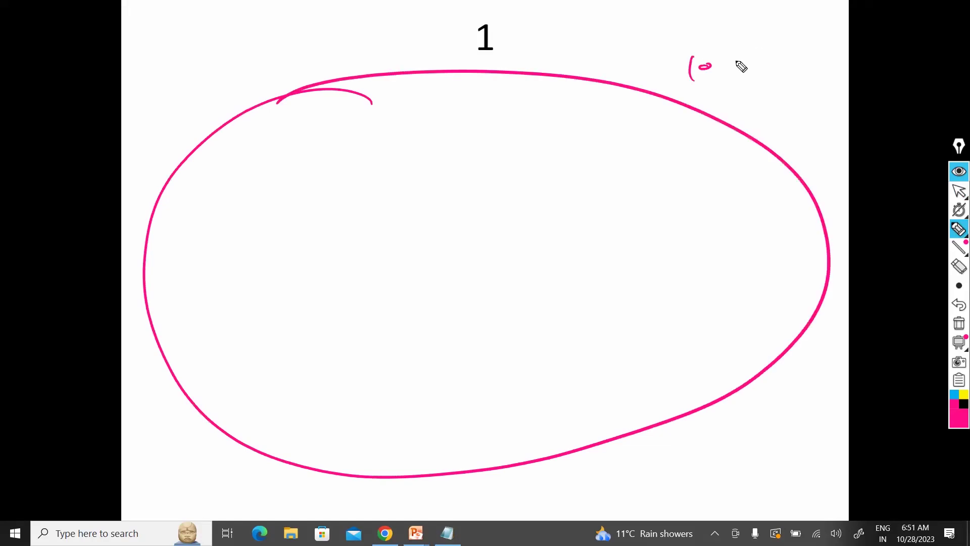
pyautogui.click(738, 62)
pyautogui.click(774, 42)
pyautogui.moveTo(239, 178); pyautogui.dragTo(273, 186)
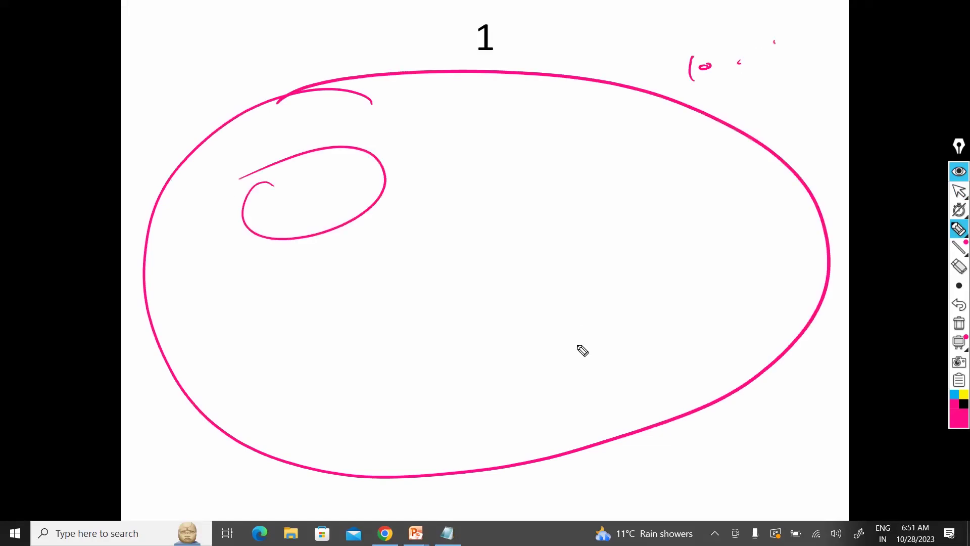
pyautogui.moveTo(537, 280); pyautogui.dragTo(580, 312)
pyautogui.moveTo(637, 86); pyautogui.dragTo(576, 165)
pyautogui.moveTo(692, 167); pyautogui.dragTo(563, 115)
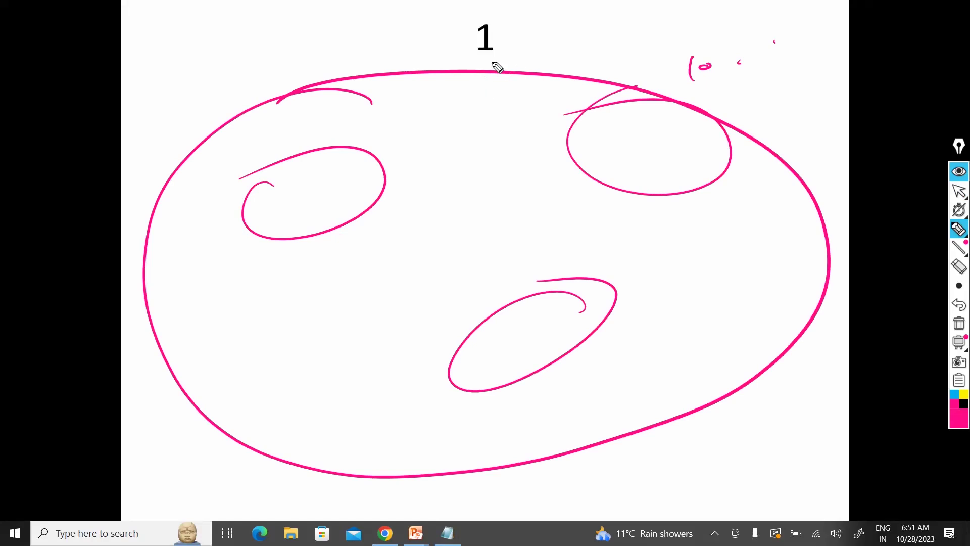
pyautogui.moveTo(494, 60)
pyautogui.mouseDown()
pyautogui.moveTo(485, 90)
pyautogui.moveTo(523, 48)
pyautogui.mouseUp()
pyautogui.moveTo(523, 29)
pyautogui.mouseDown()
pyautogui.moveTo(485, 109)
pyautogui.moveTo(525, 29)
pyautogui.moveTo(480, 99)
pyautogui.mouseUp()
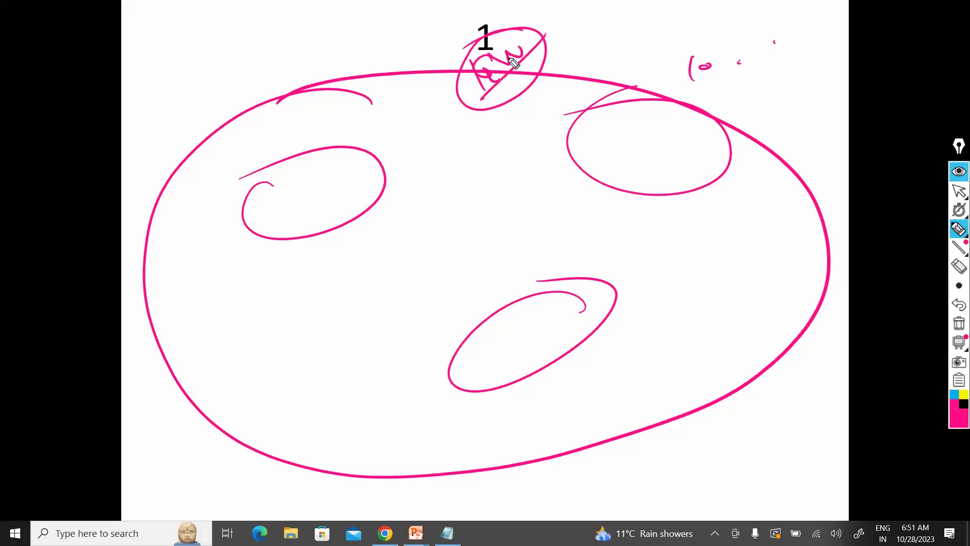
pyautogui.moveTo(371, 187); pyautogui.dragTo(459, 104)
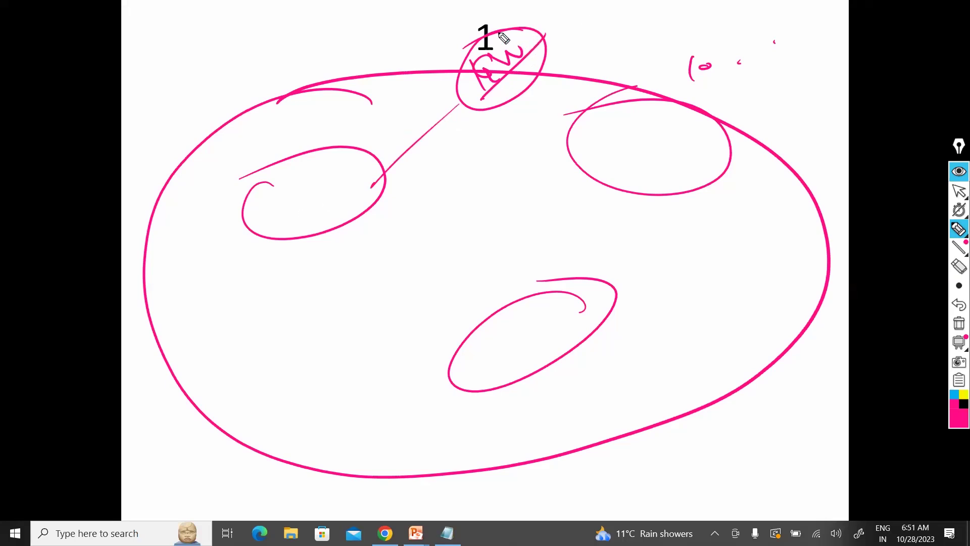
pyautogui.moveTo(460, 111)
pyautogui.mouseDown()
pyautogui.moveTo(529, 32)
pyautogui.moveTo(462, 116)
pyautogui.mouseUp()
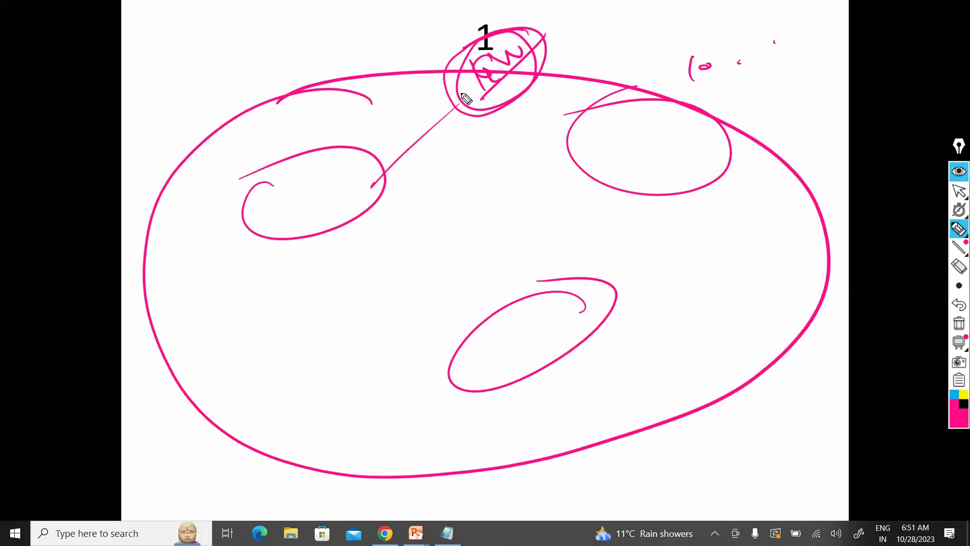
pyautogui.moveTo(525, 34); pyautogui.dragTo(483, 63)
pyautogui.moveTo(410, 75); pyautogui.dragTo(471, 49)
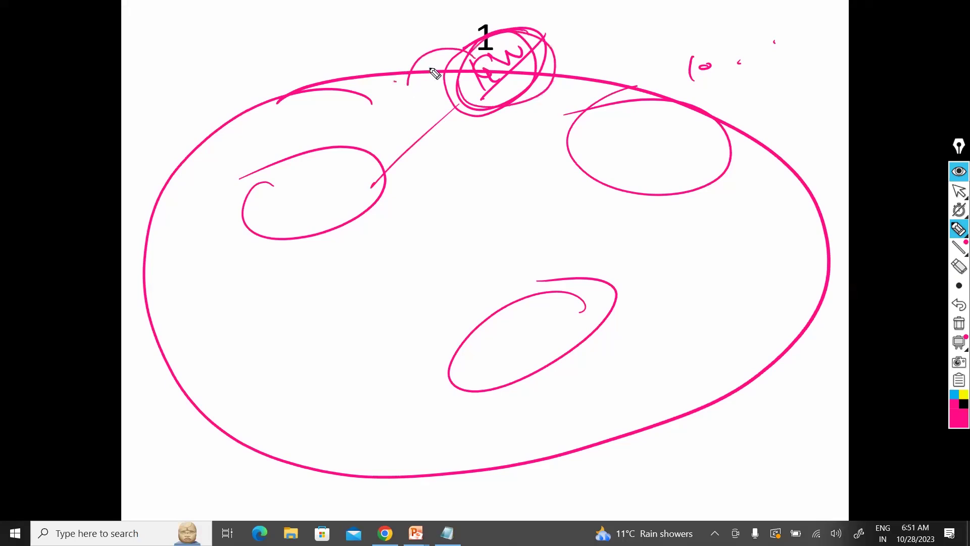
pyautogui.moveTo(394, 79); pyautogui.dragTo(423, 65)
pyautogui.moveTo(419, 76); pyautogui.dragTo(412, 101)
pyautogui.moveTo(449, 69); pyautogui.dragTo(508, 64)
pyautogui.hotkey('ctrl', 'z')
pyautogui.hotkey('ctrl', 'z')
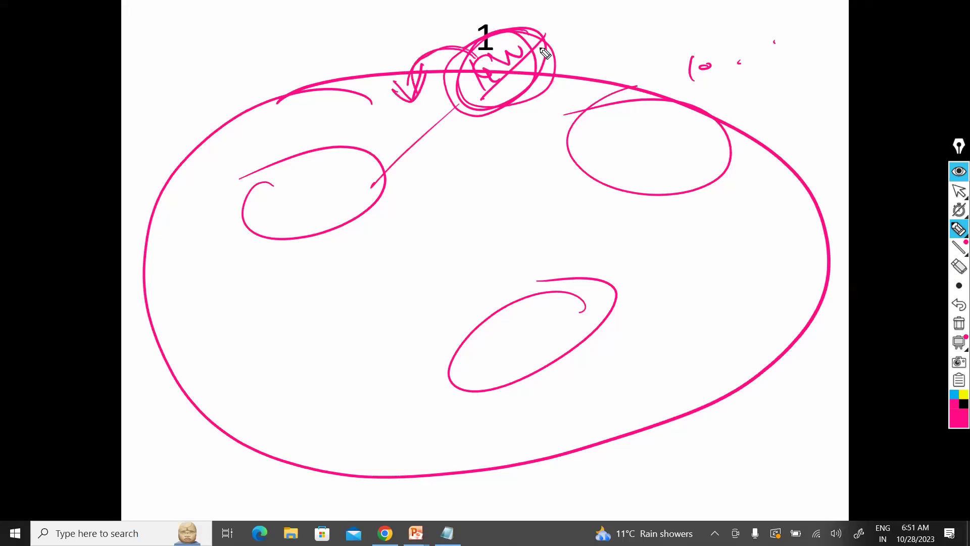
pyautogui.moveTo(539, 50)
pyautogui.mouseDown()
pyautogui.moveTo(552, 33)
pyautogui.moveTo(501, 37)
pyautogui.moveTo(530, 101)
pyautogui.moveTo(499, 63)
pyautogui.moveTo(549, 53)
pyautogui.moveTo(572, 73)
pyautogui.mouseUp()
pyautogui.moveTo(561, 68)
pyautogui.mouseDown()
pyautogui.moveTo(576, 74)
pyautogui.moveTo(534, 75)
pyautogui.mouseUp()
pyautogui.moveTo(491, 105); pyautogui.dragTo(555, 58)
pyautogui.moveTo(638, 52); pyautogui.dragTo(558, 45)
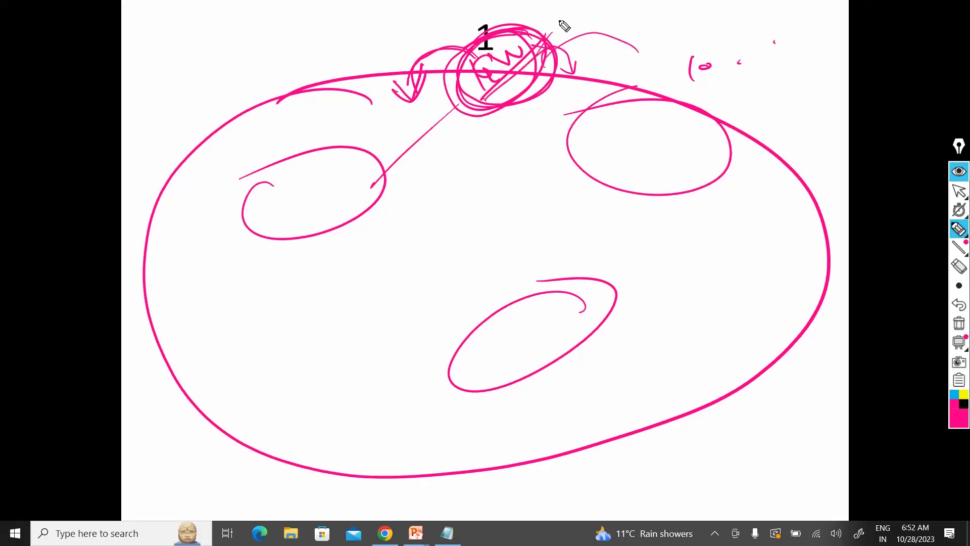
pyautogui.click(959, 323)
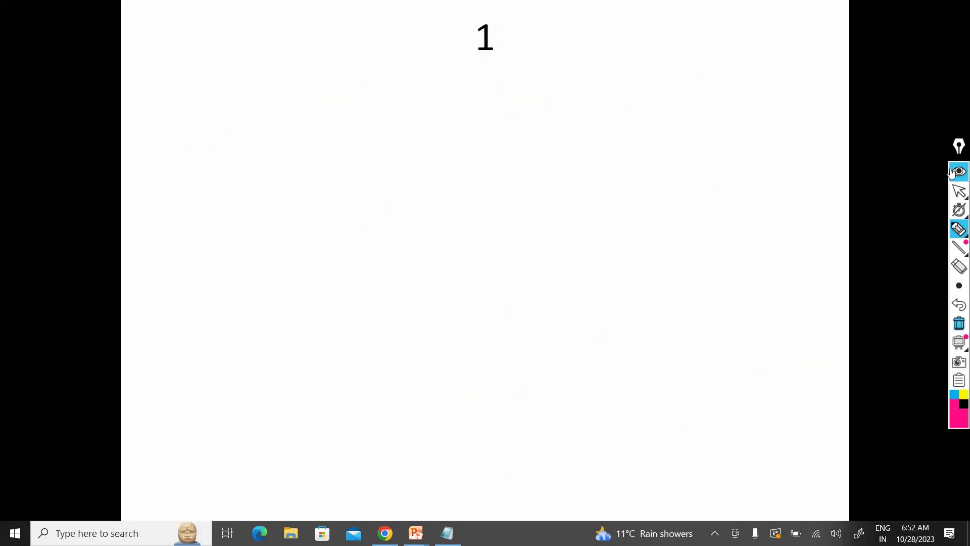
pyautogui.moveTo(959, 196)
pyautogui.hotkey('alt', 'Tab')
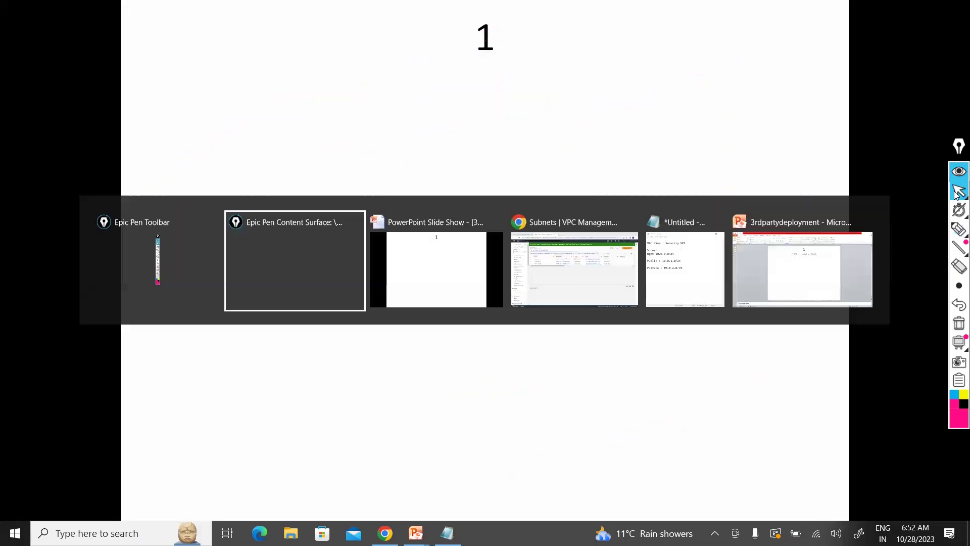
pyautogui.hotkey('alt', 'Tab')
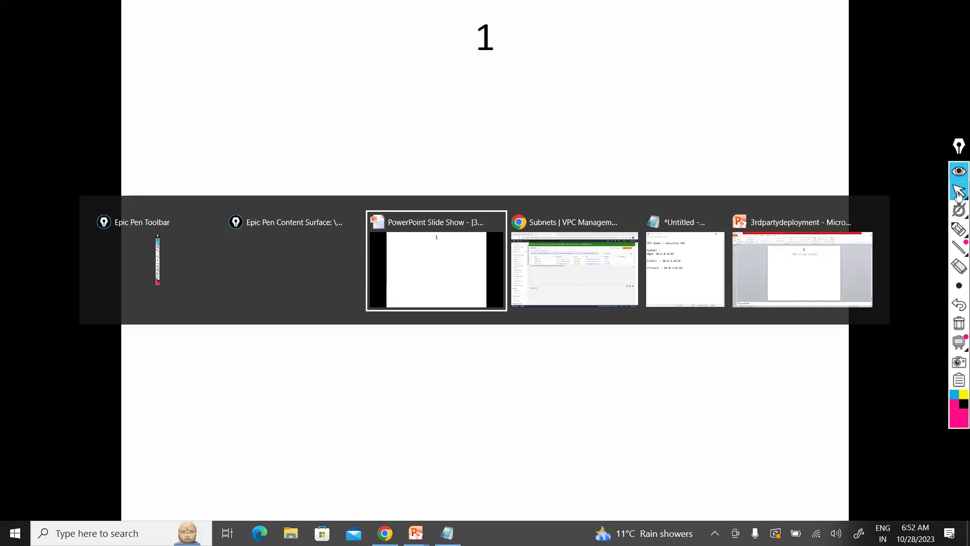
pyautogui.hotkey('alt', 'Tab')
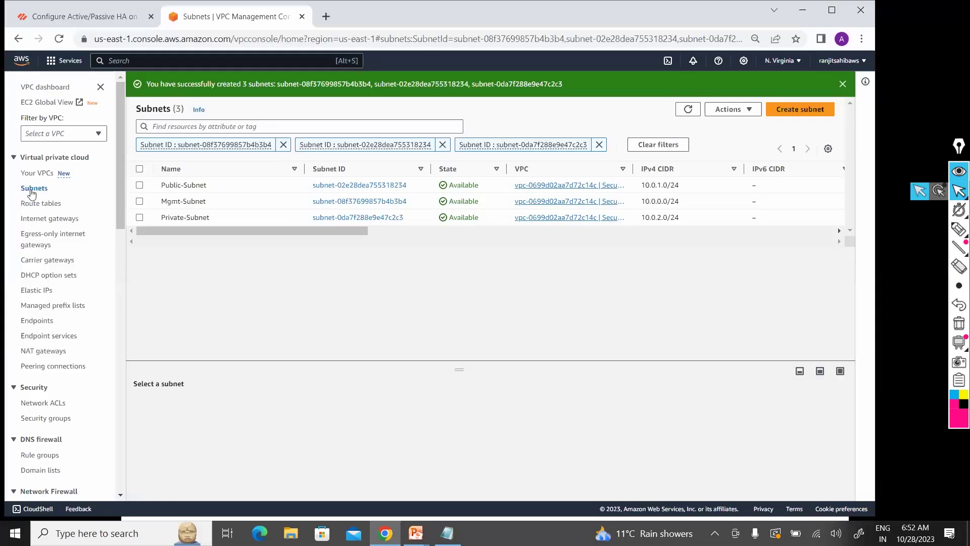
# Step: Create an internet gateway named Security-IGW and return to the gateways list
pyautogui.click(48, 218)
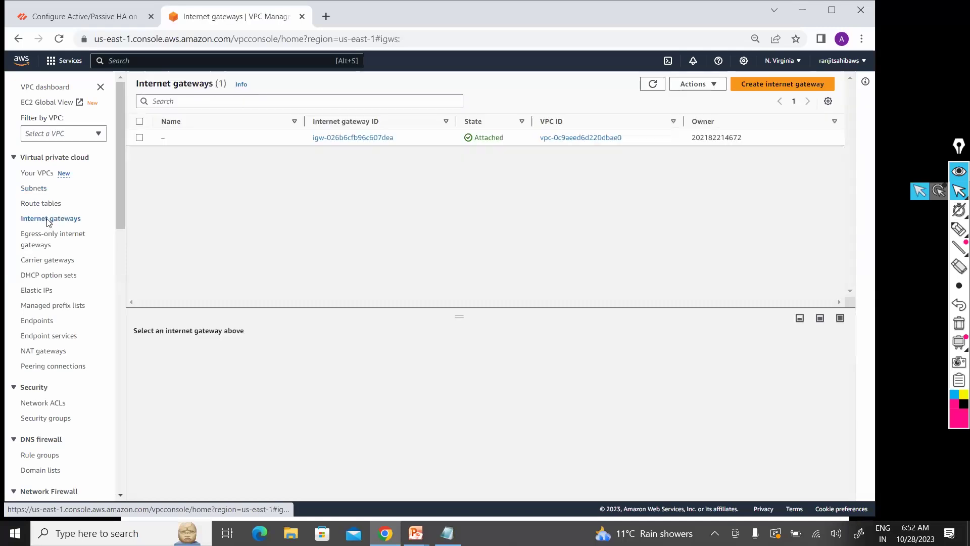
pyautogui.click(790, 85)
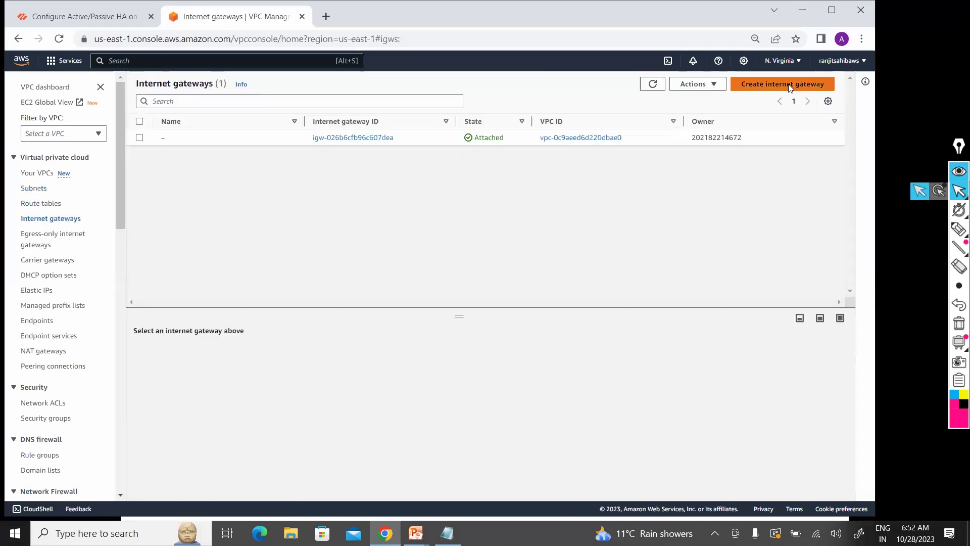
pyautogui.click(227, 216)
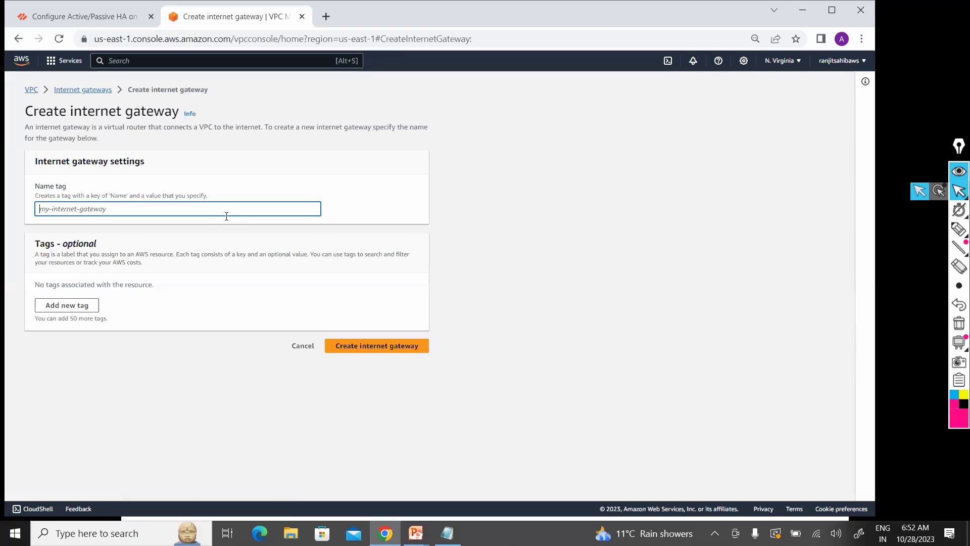
pyautogui.write('Secu')
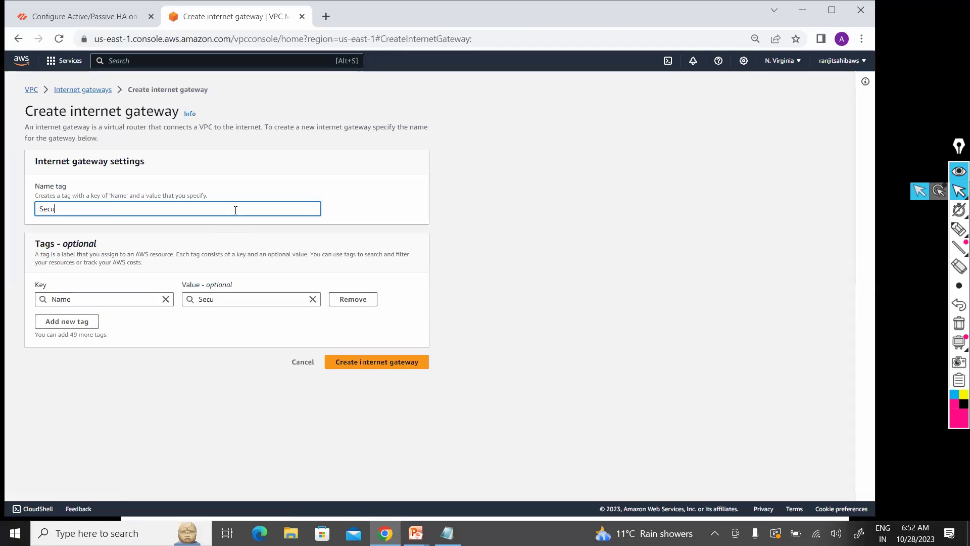
pyautogui.write('rity-IGW')
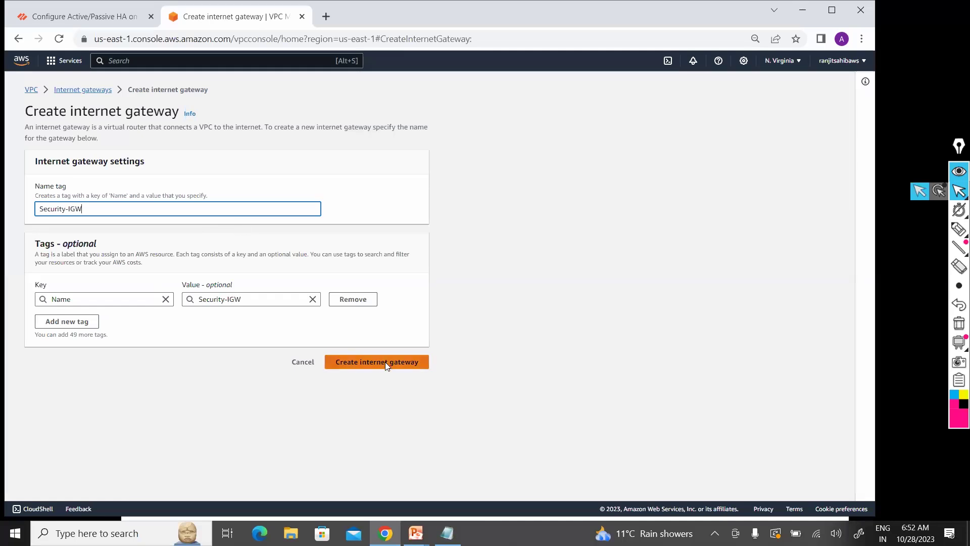
pyautogui.click(385, 363)
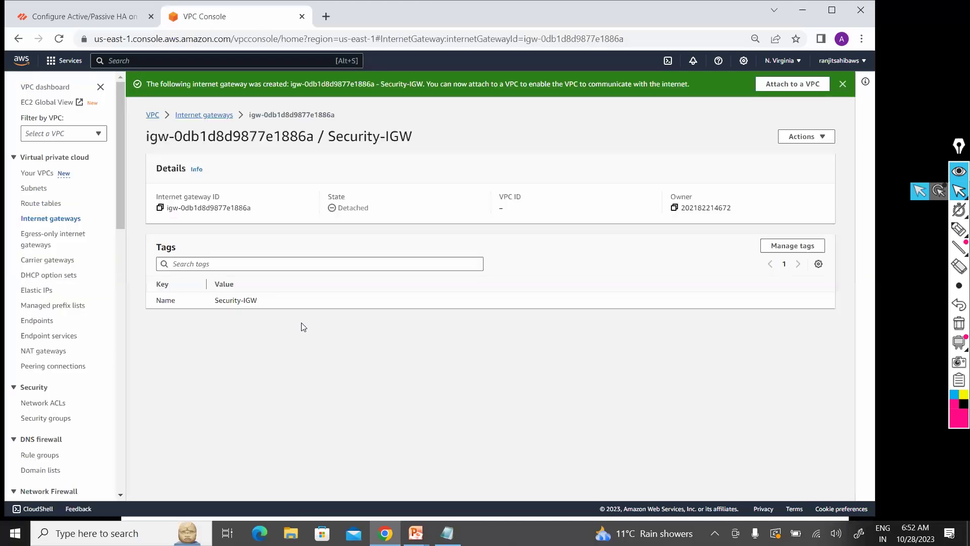
pyautogui.click(199, 116)
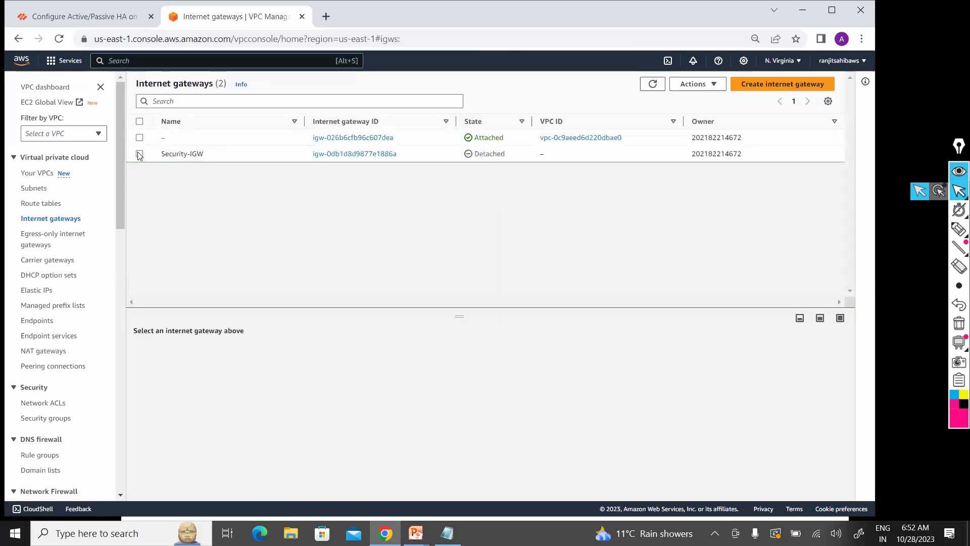
# Step: Attach Security-IGW to Security-VPC, then go to the VPC dashboard
pyautogui.click(707, 90)
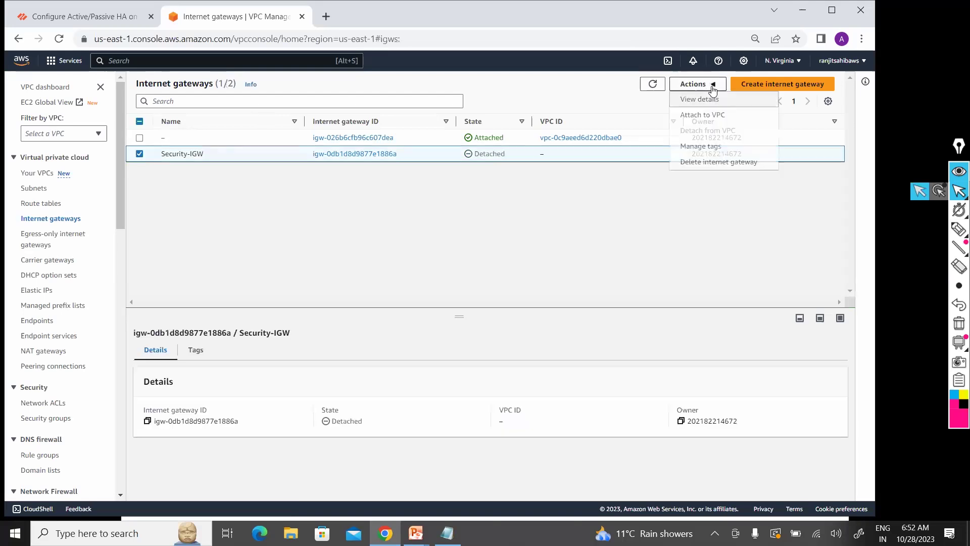
pyautogui.click(718, 117)
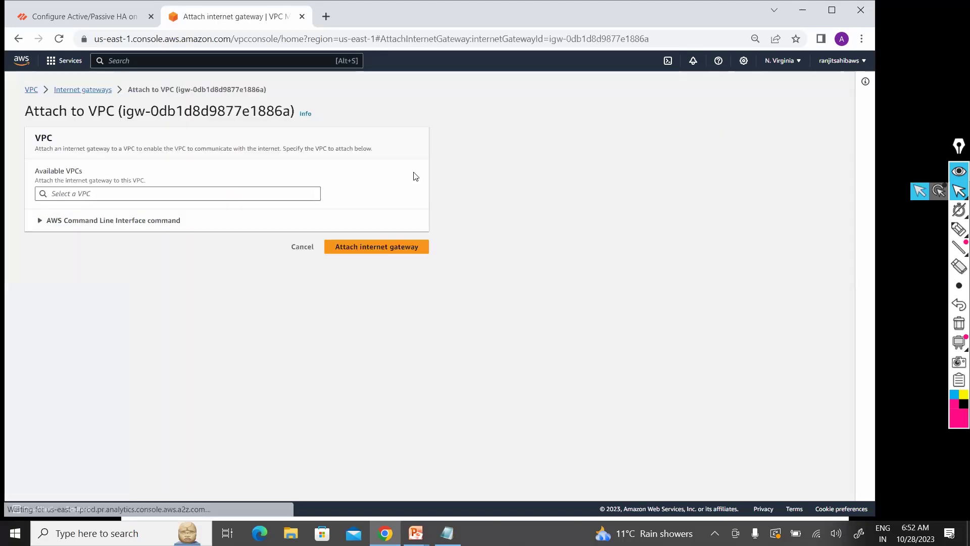
pyautogui.click(232, 196)
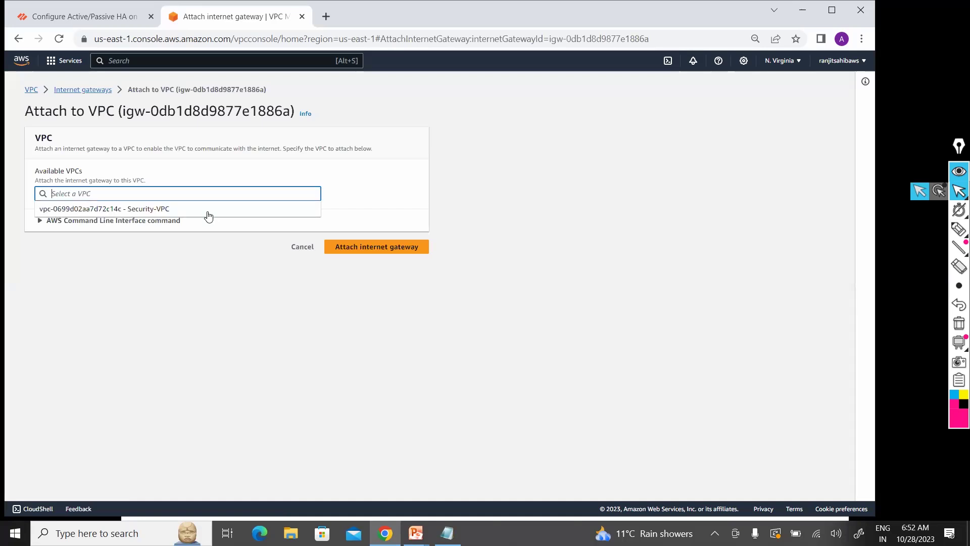
pyautogui.click(207, 212)
pyautogui.click(370, 248)
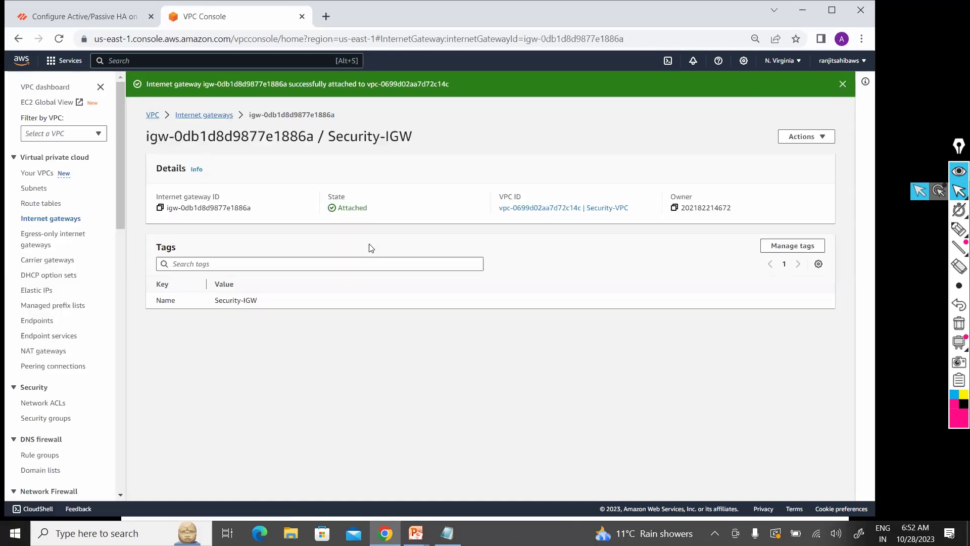
pyautogui.click(153, 116)
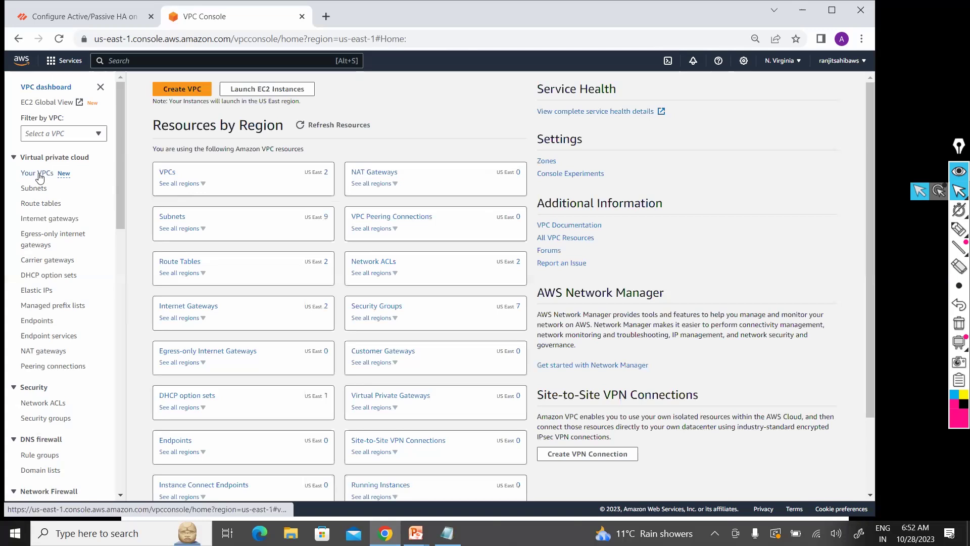
# Step: Look over the Subnets list, then open Route tables showing both VPCs' main route tables
pyautogui.click(39, 190)
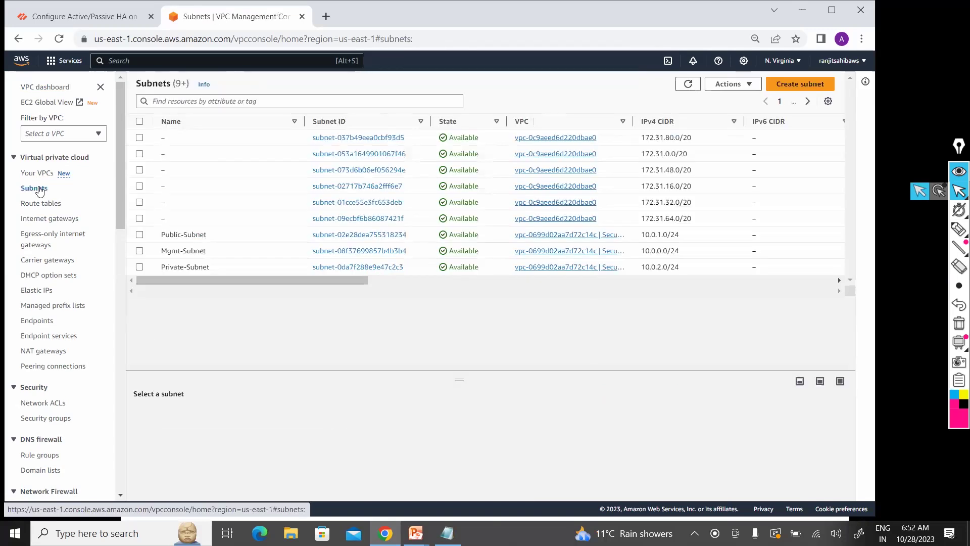
pyautogui.moveTo(330, 282); pyautogui.dragTo(501, 286)
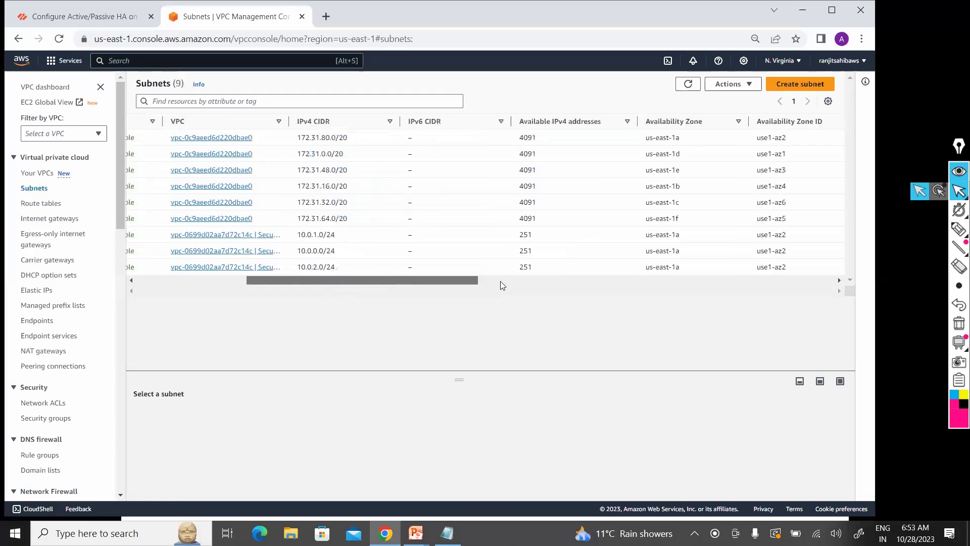
pyautogui.hscroll(3, 492, 273)
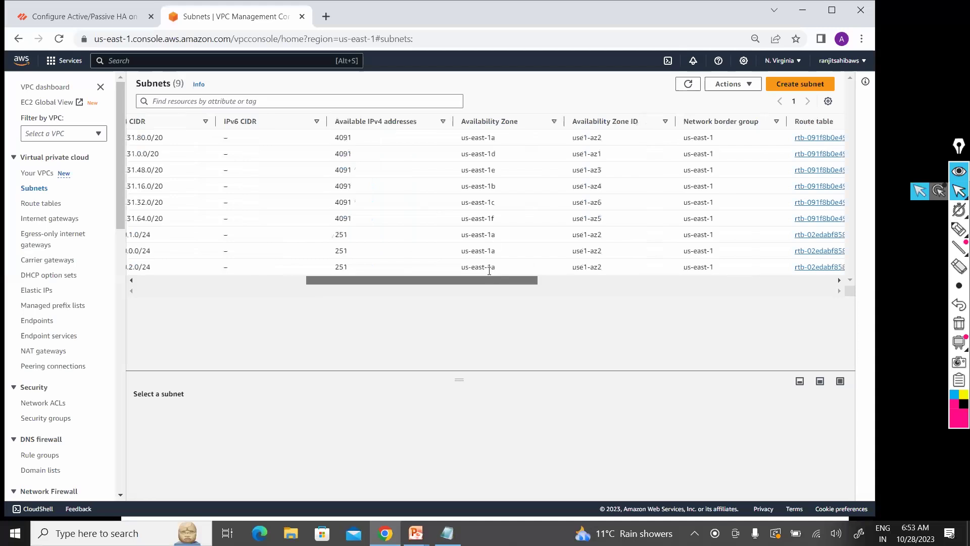
pyautogui.hscroll(-8, 299, 297)
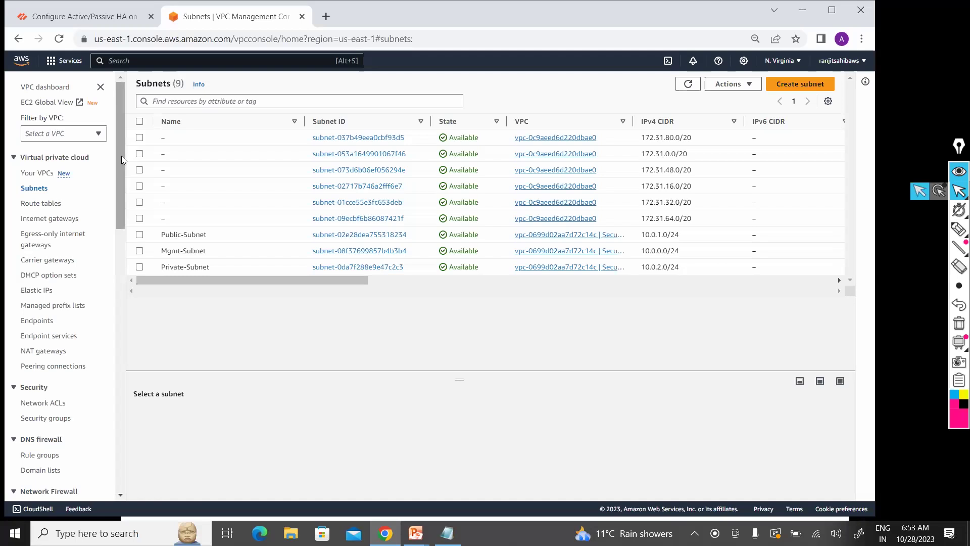
pyautogui.click(44, 204)
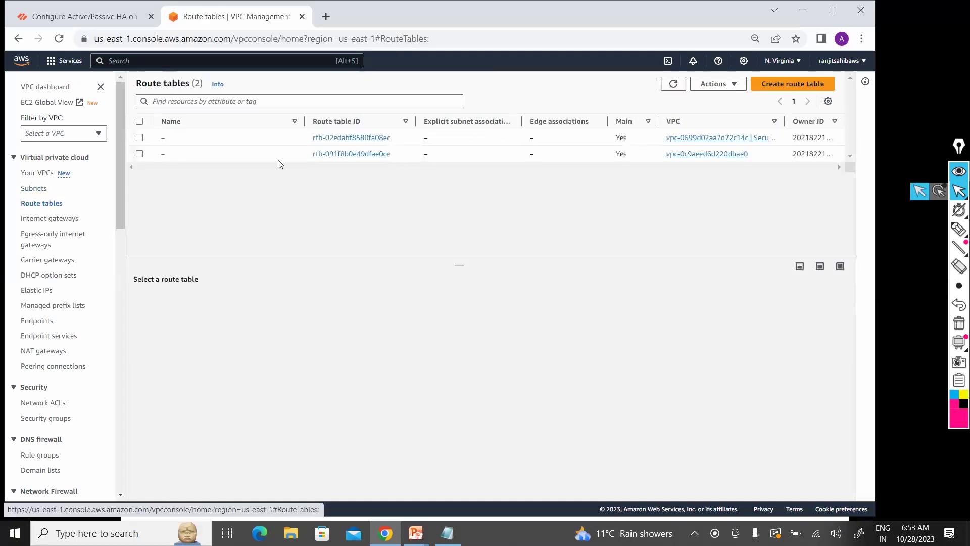
# Step: Review the internet gateways, then return to Route tables with the VPC column widened to show Security-VPC
pyautogui.click(41, 222)
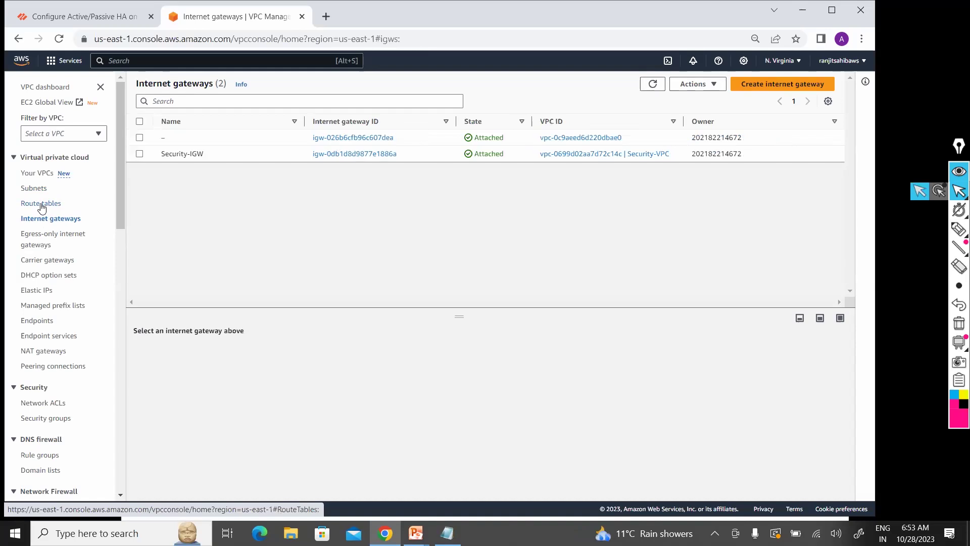
pyautogui.click(41, 206)
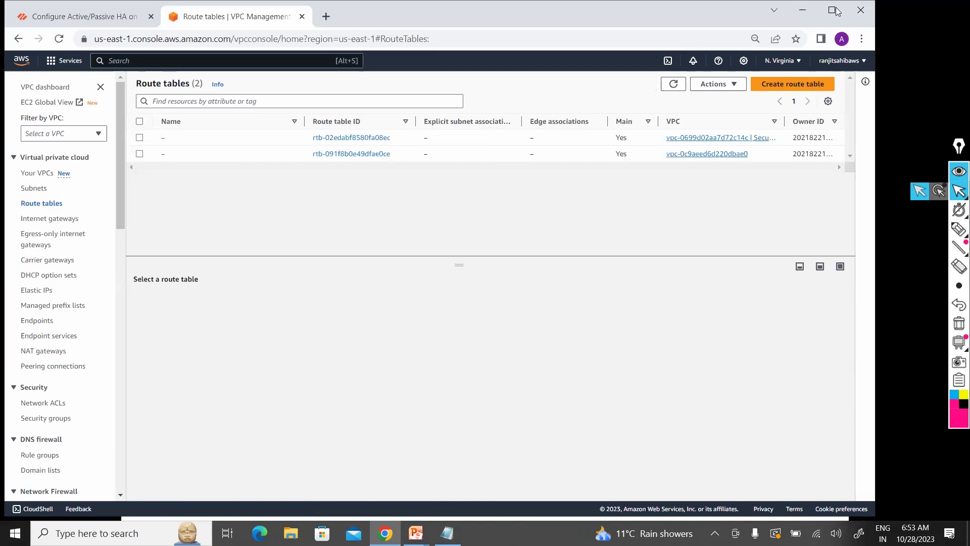
pyautogui.press('super+Up')
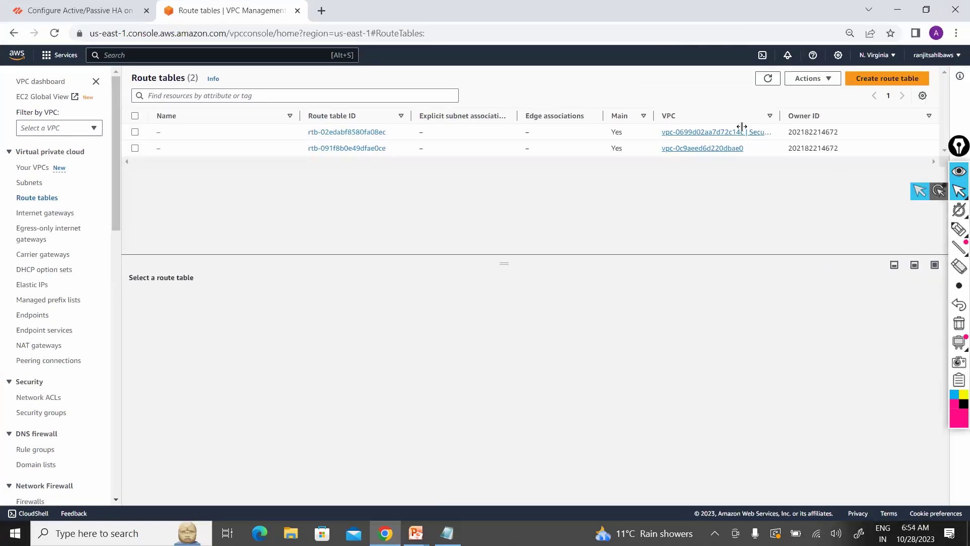
pyautogui.moveTo(827, 111); pyautogui.dragTo(834, 110)
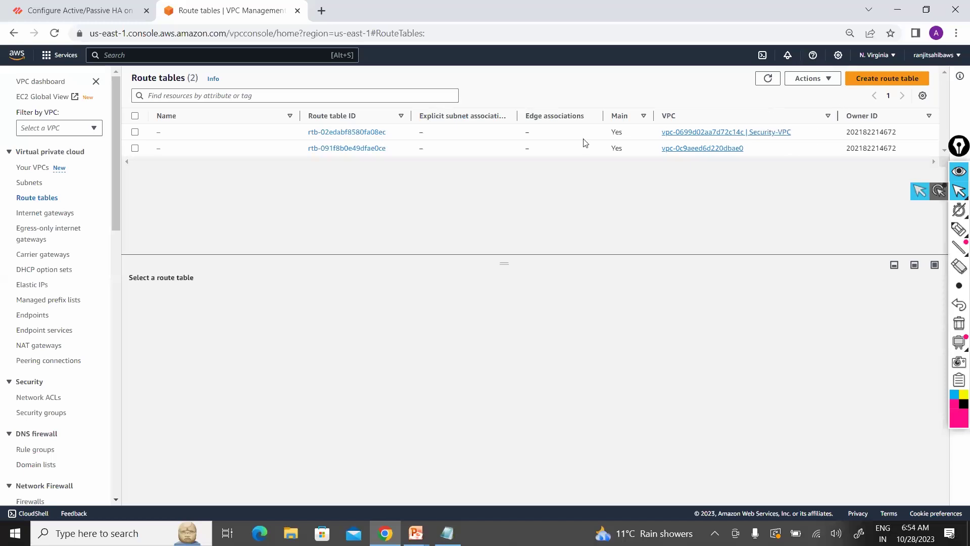
# Step: Rename the Security-VPC main route table to Default-Security-RT and view its local 10.0.0.0/16 route
pyautogui.click(167, 133)
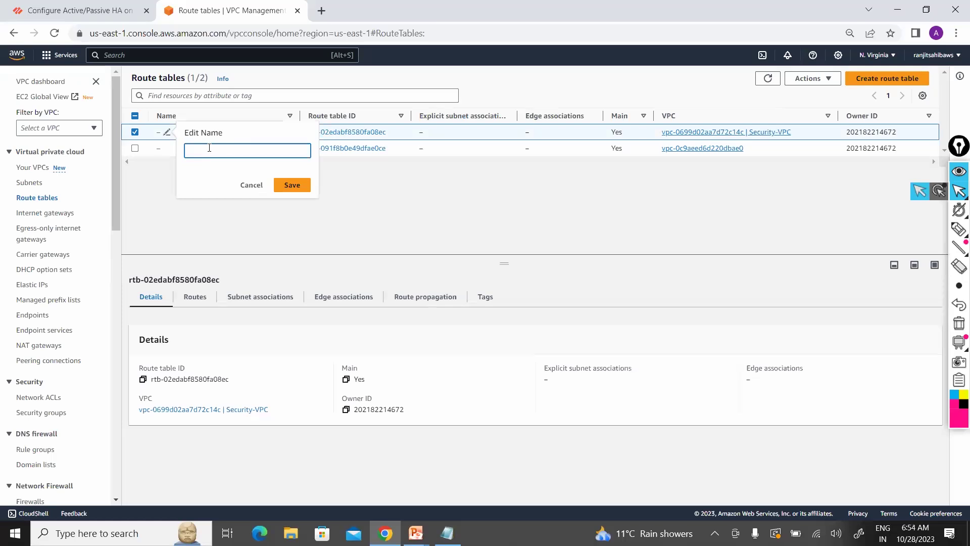
pyautogui.write('Default-Security-RT')
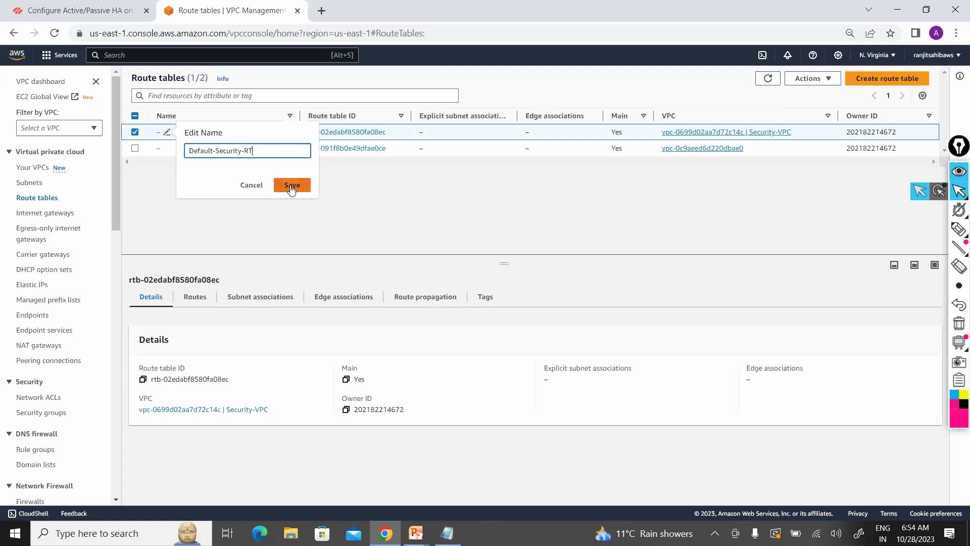
pyautogui.click(290, 187)
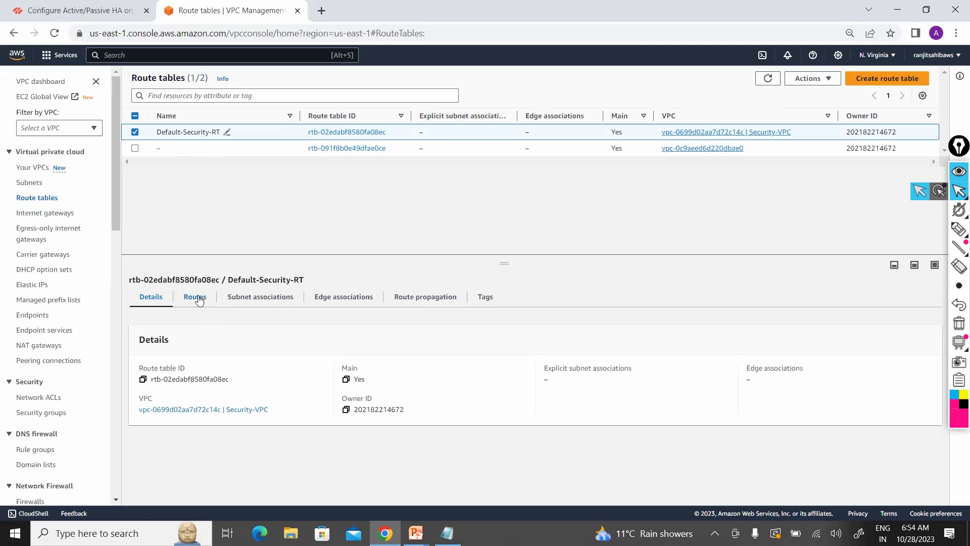
pyautogui.click(195, 298)
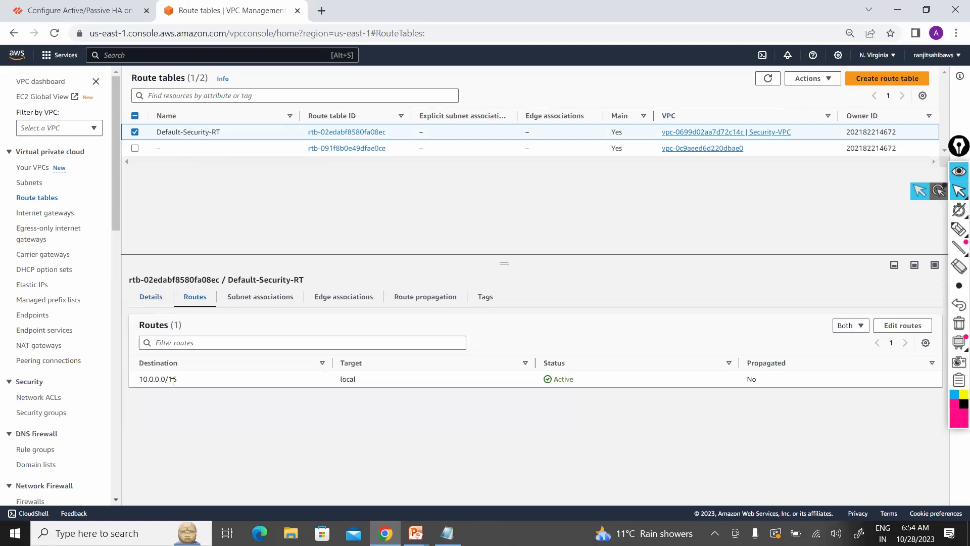
# Step: Create a route table named Security-Public-RT in Security-VPC and go back to the route tables list
pyautogui.click(874, 82)
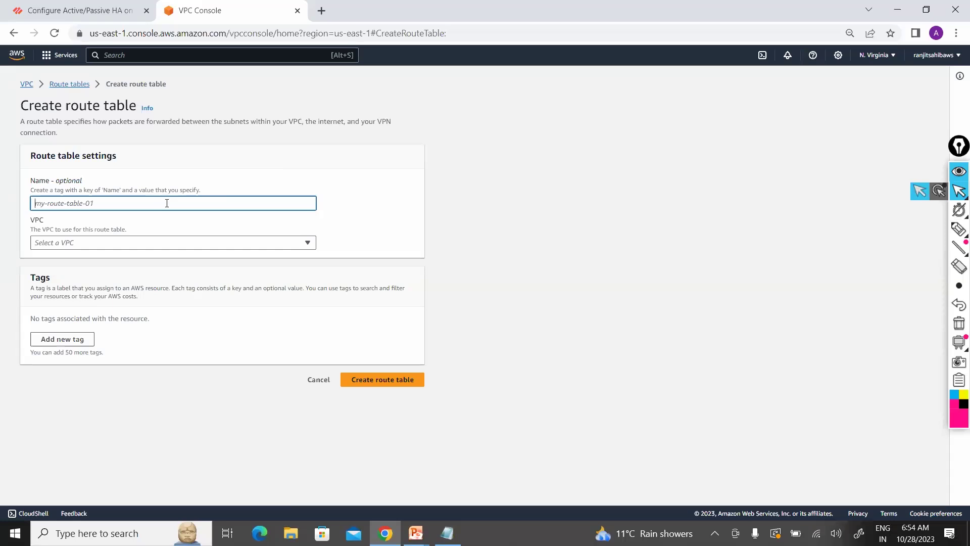
pyautogui.write('Publ')
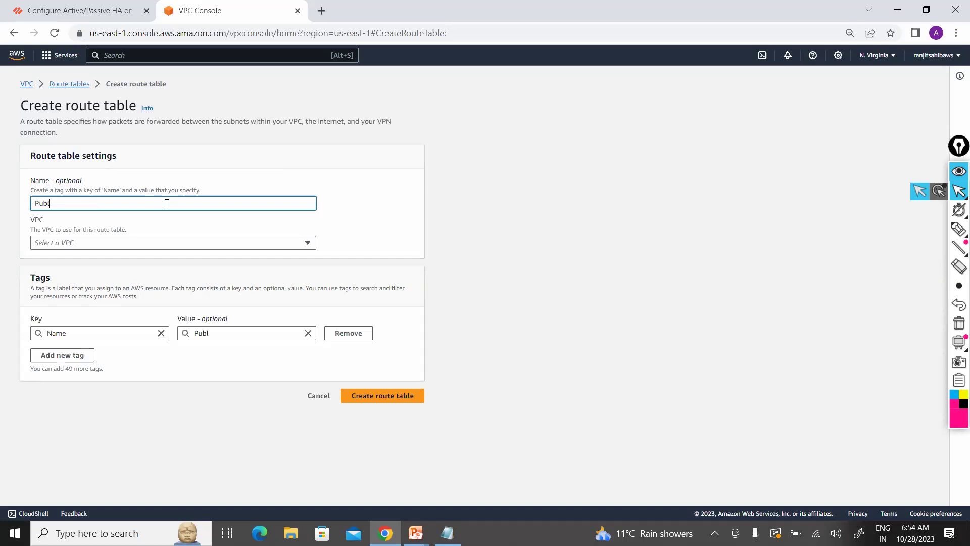
pyautogui.write('ic-')
pyautogui.write('RT')
pyautogui.write('Se')
pyautogui.write('curity')
pyautogui.write('-')
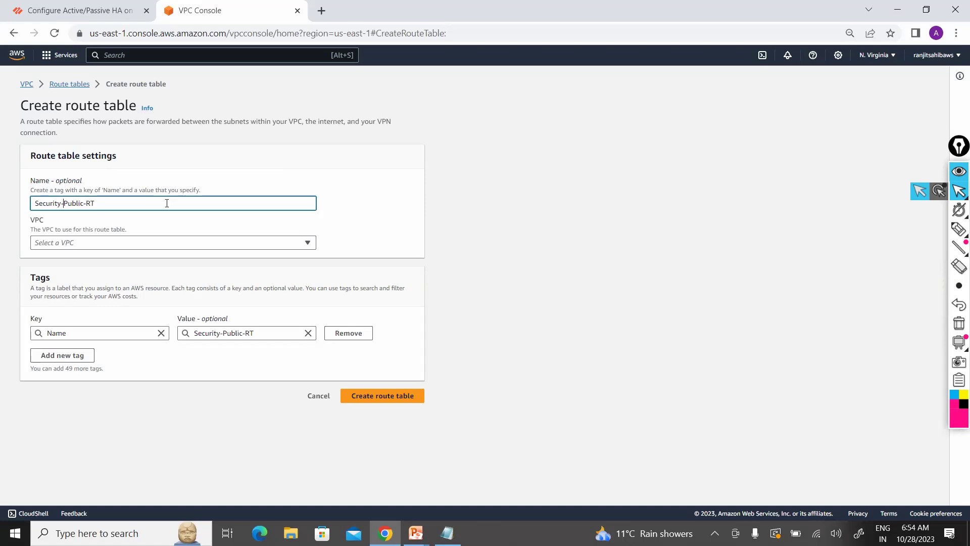
pyautogui.click(258, 247)
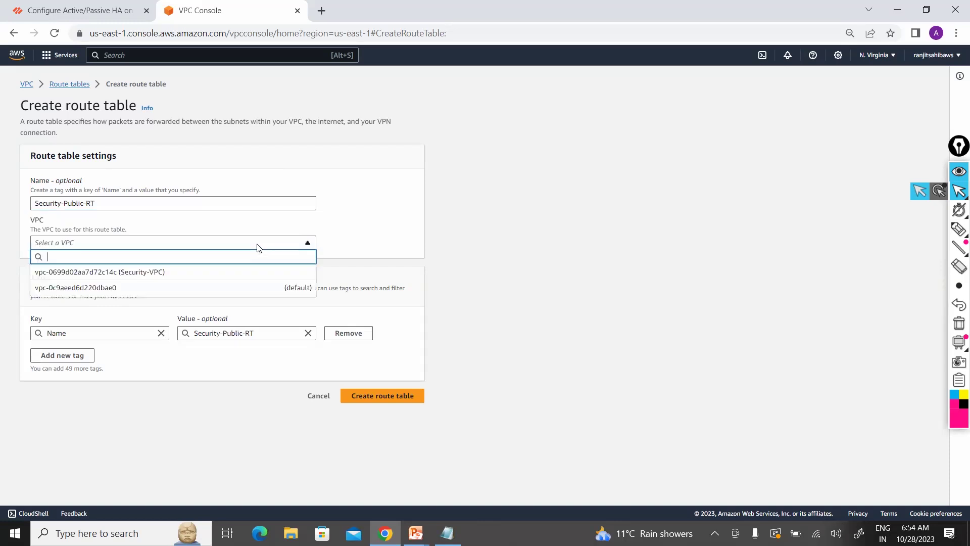
pyautogui.click(240, 275)
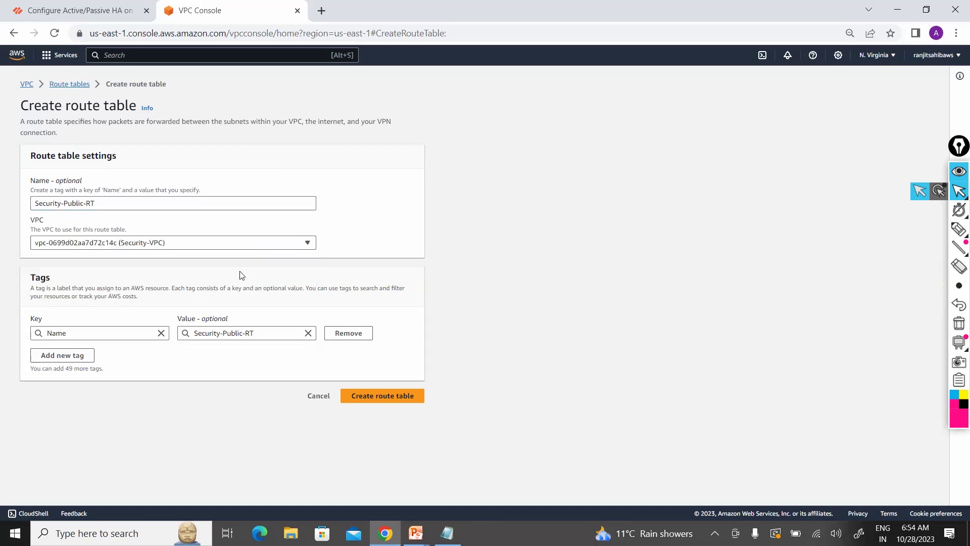
pyautogui.click(390, 399)
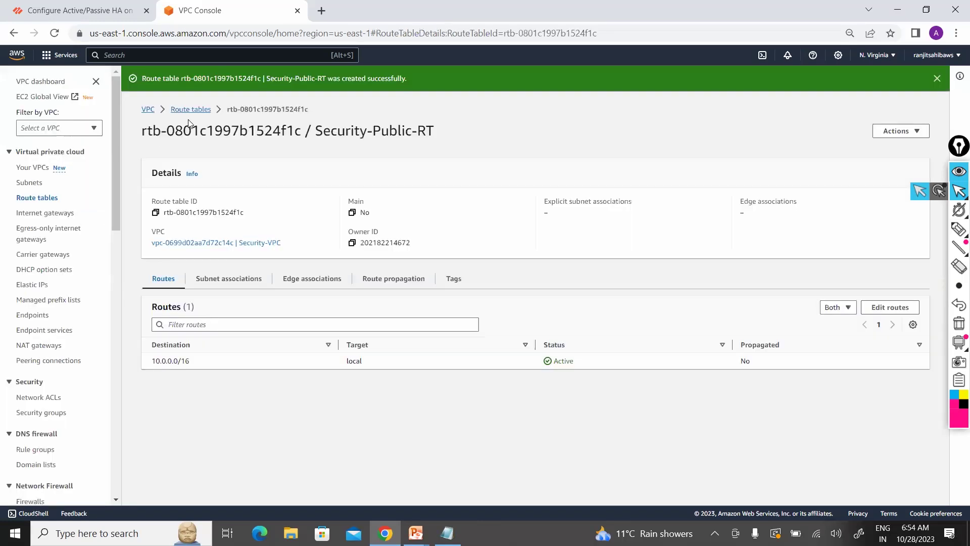
pyautogui.click(187, 110)
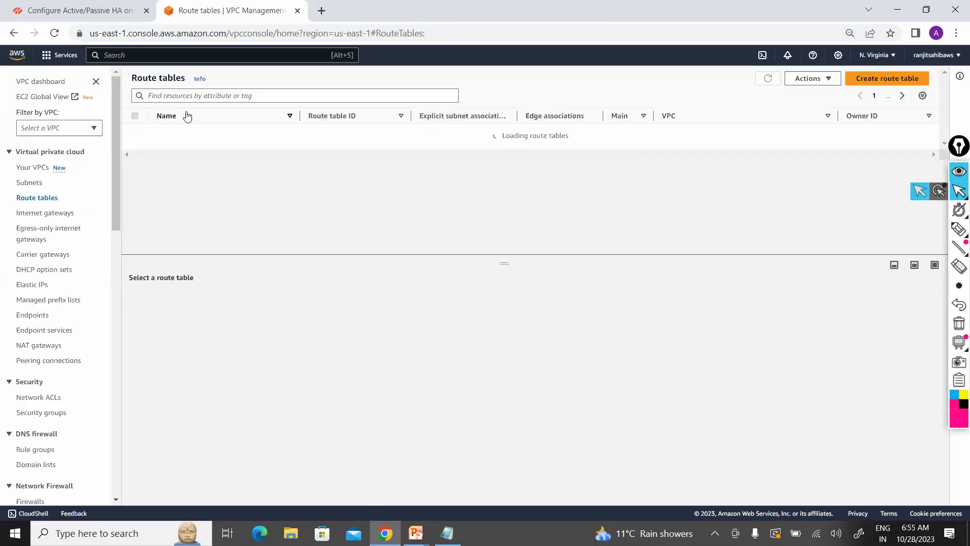
# Step: Create a Security-Private-RT route table in Security-VPC, bringing the list to four tables
pyautogui.click(890, 78)
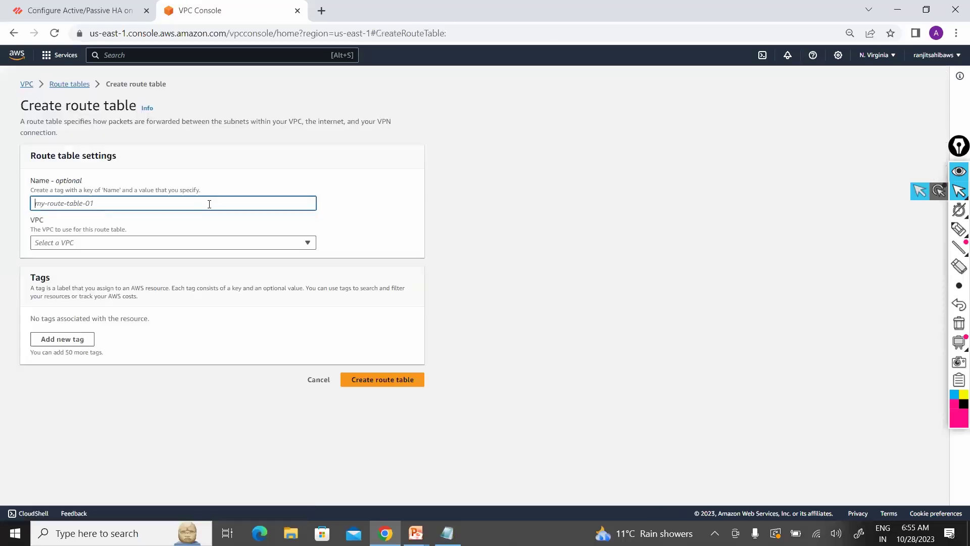
pyautogui.write('Pr')
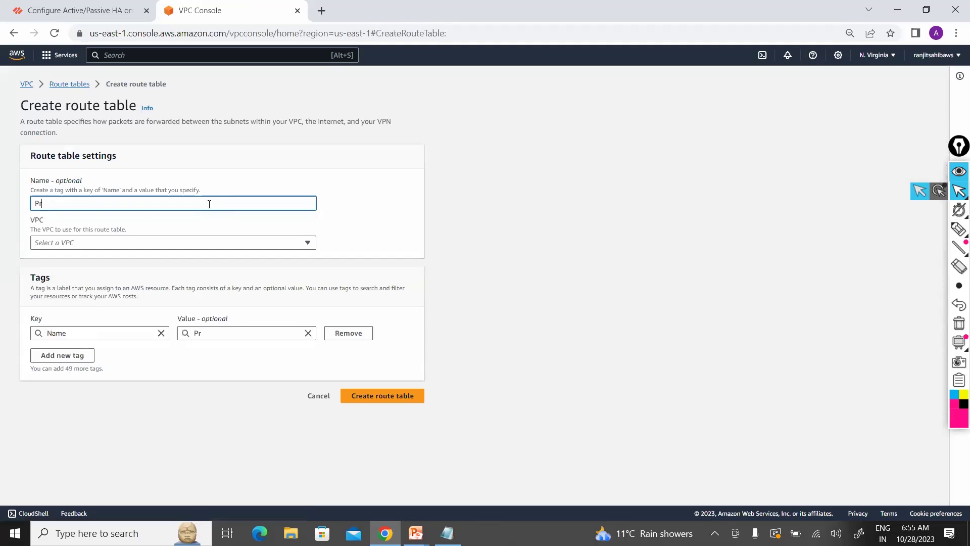
pyautogui.write('ivate')
pyautogui.press('Home')
pyautogui.write('Security-Private-RT')
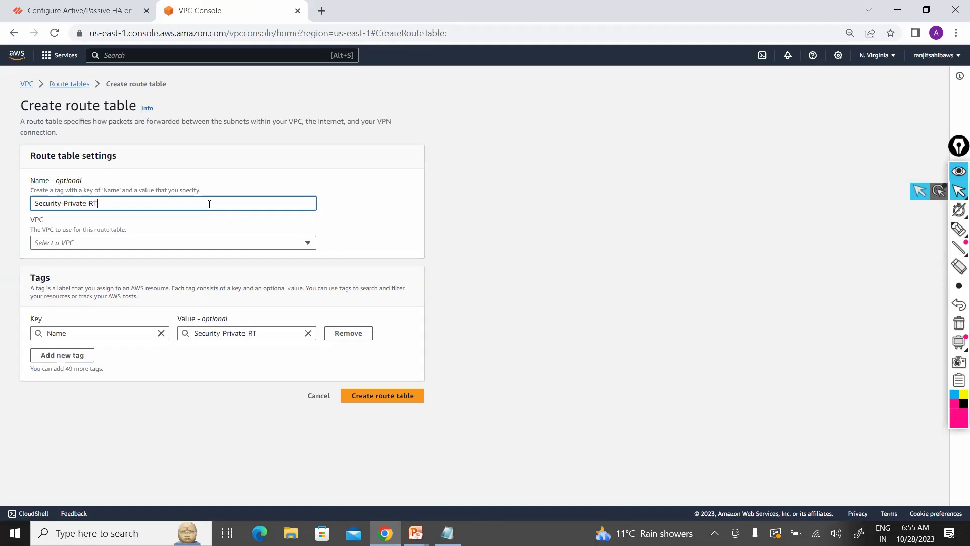
pyautogui.click(252, 242)
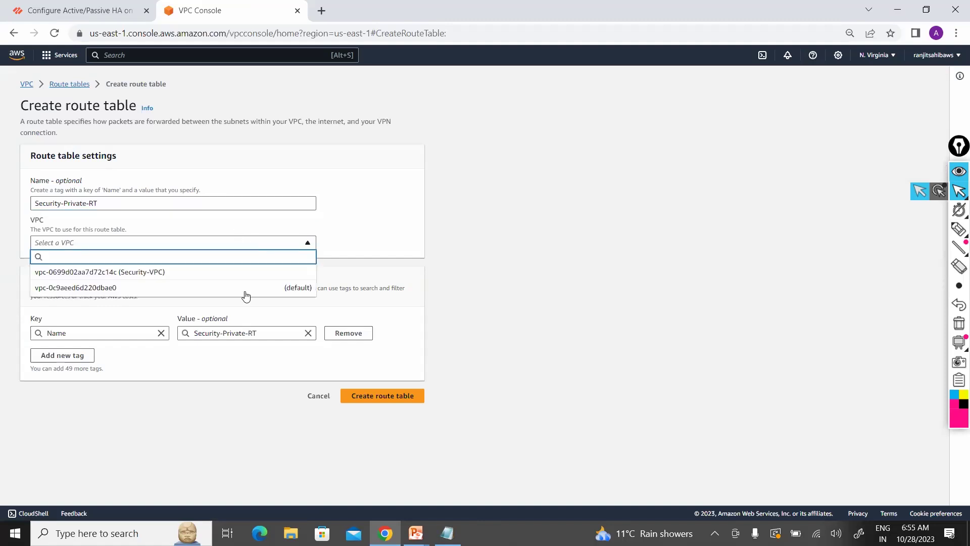
pyautogui.click(247, 277)
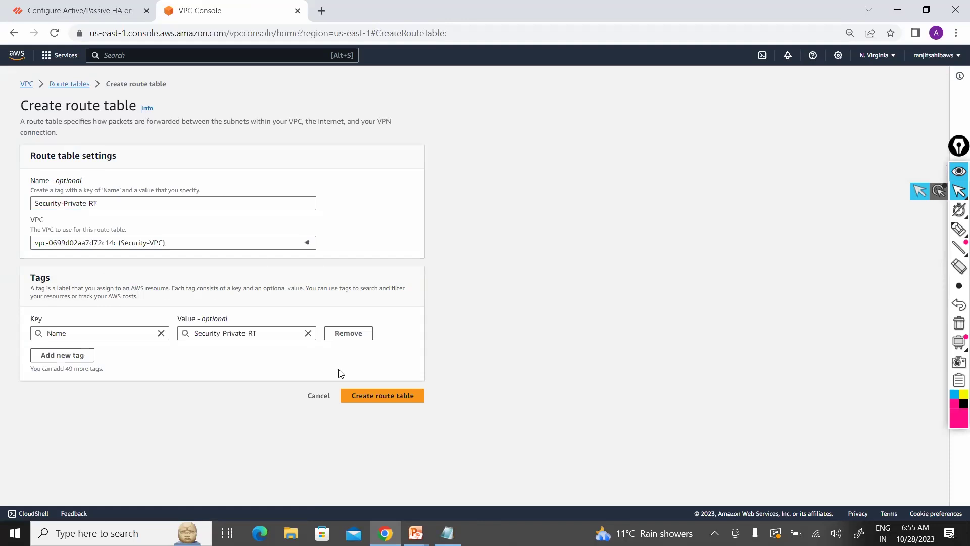
pyautogui.click(383, 396)
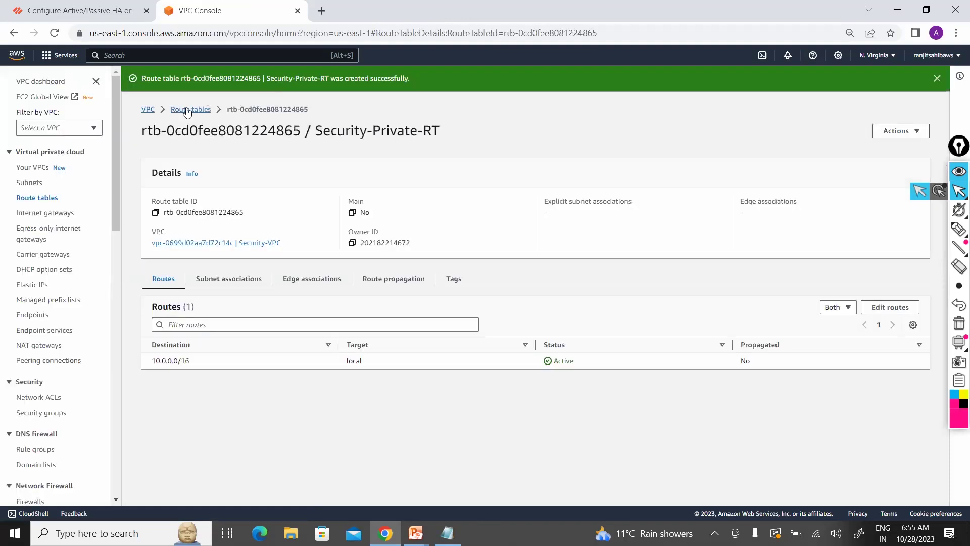
pyautogui.click(186, 111)
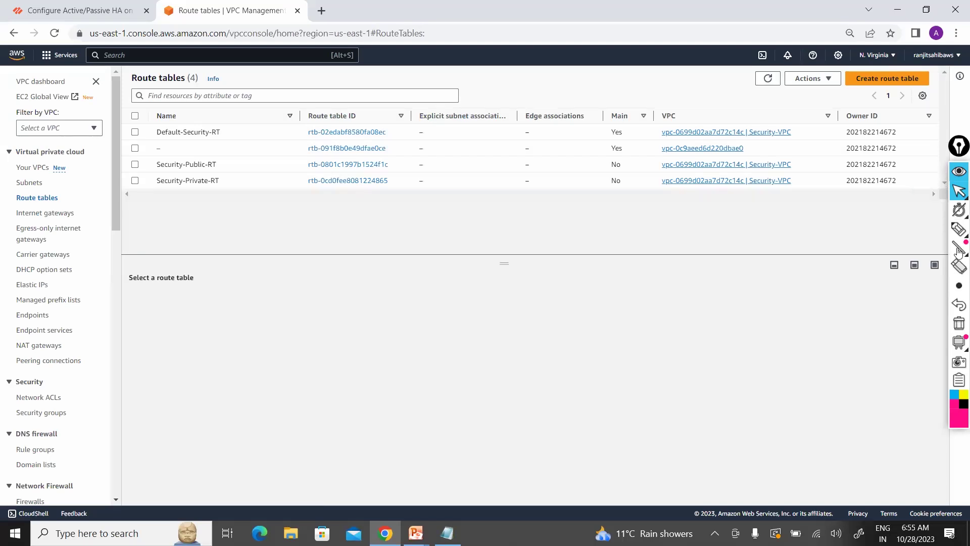
pyautogui.click(958, 229)
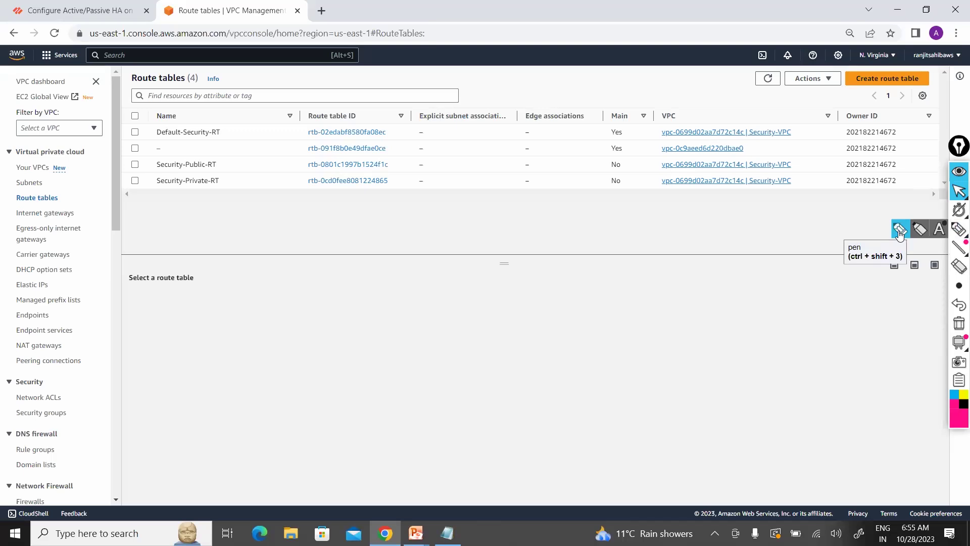
# Step: Launch Paint with mspaint from the Run prompt and maximize its window
pyautogui.press('super+r')
pyautogui.write('mspaint')
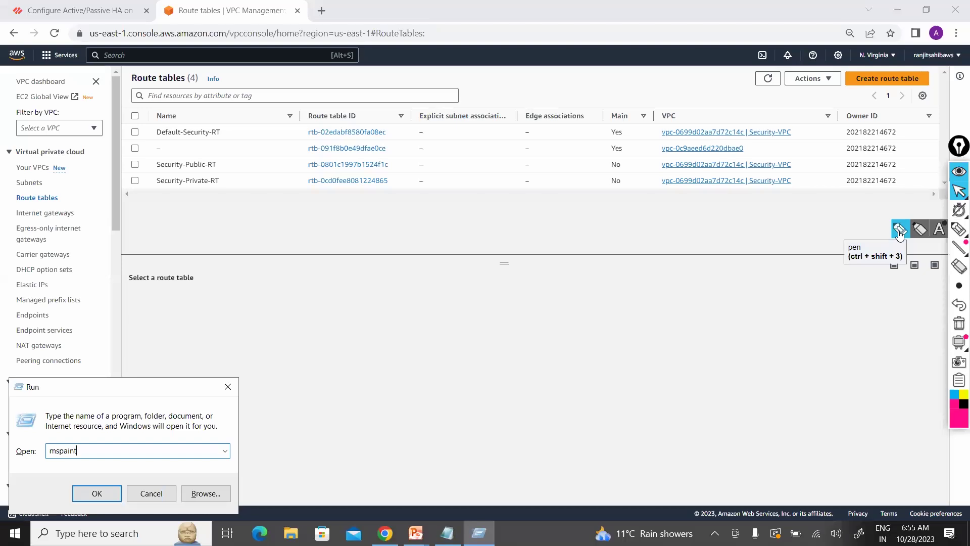
pyautogui.press('Return')
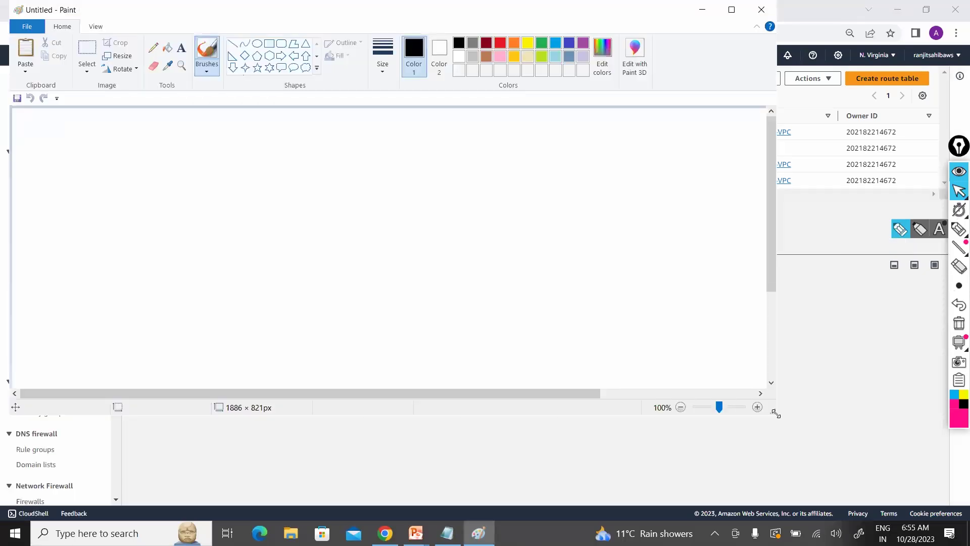
pyautogui.press('super+Up')
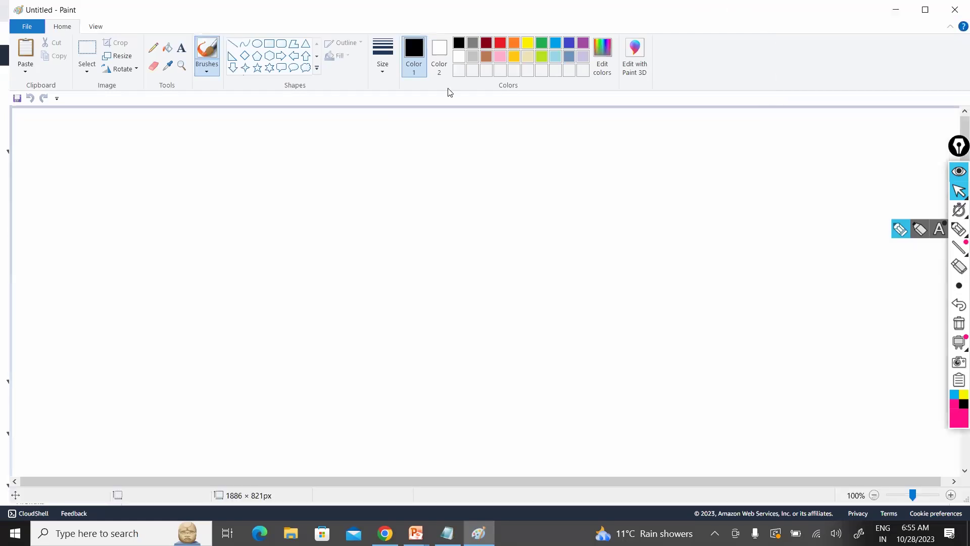
# Step: Draw a large VPC rectangle and handwrite 10.0.0.0/16 above its top-right corner
pyautogui.click(267, 46)
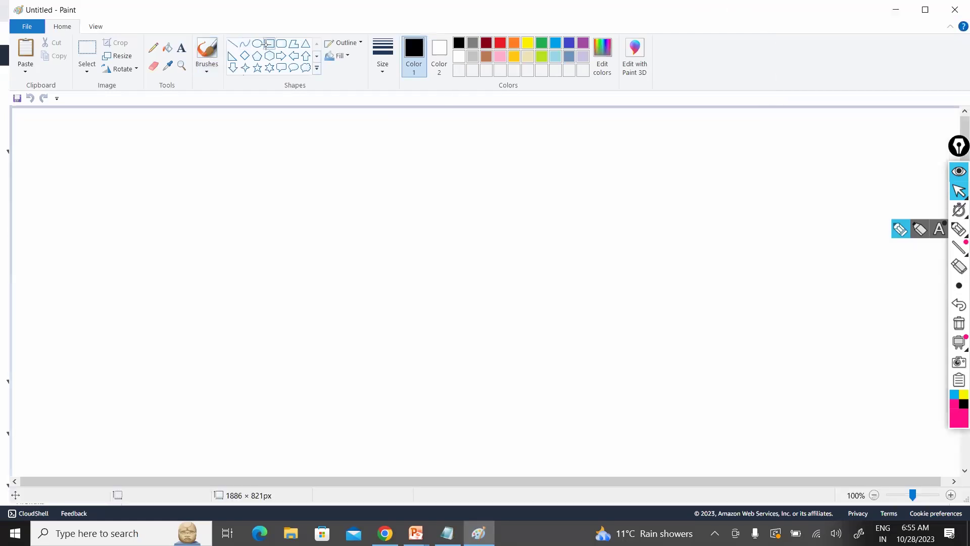
pyautogui.moveTo(243, 273); pyautogui.dragTo(822, 460)
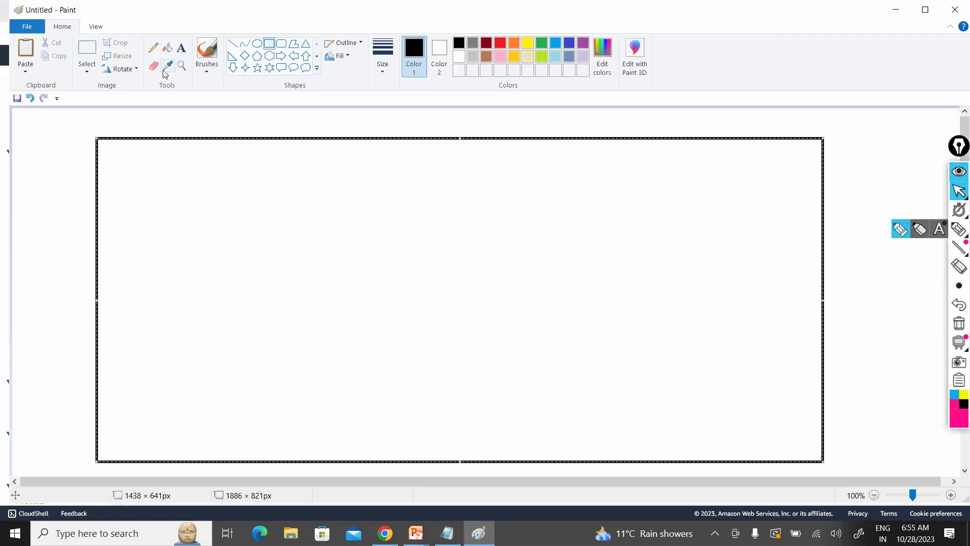
pyautogui.click(153, 48)
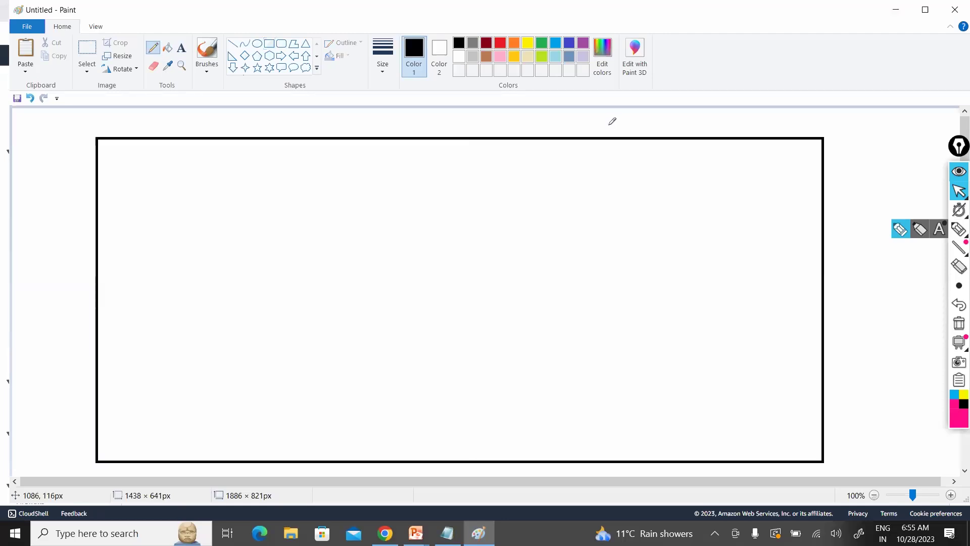
pyautogui.moveTo(609, 126)
pyautogui.mouseDown()
pyautogui.moveTo(610, 137)
pyautogui.moveTo(675, 133)
pyautogui.moveTo(672, 124)
pyautogui.moveTo(682, 143)
pyautogui.moveTo(696, 135)
pyautogui.mouseUp()
pyautogui.click(648, 127)
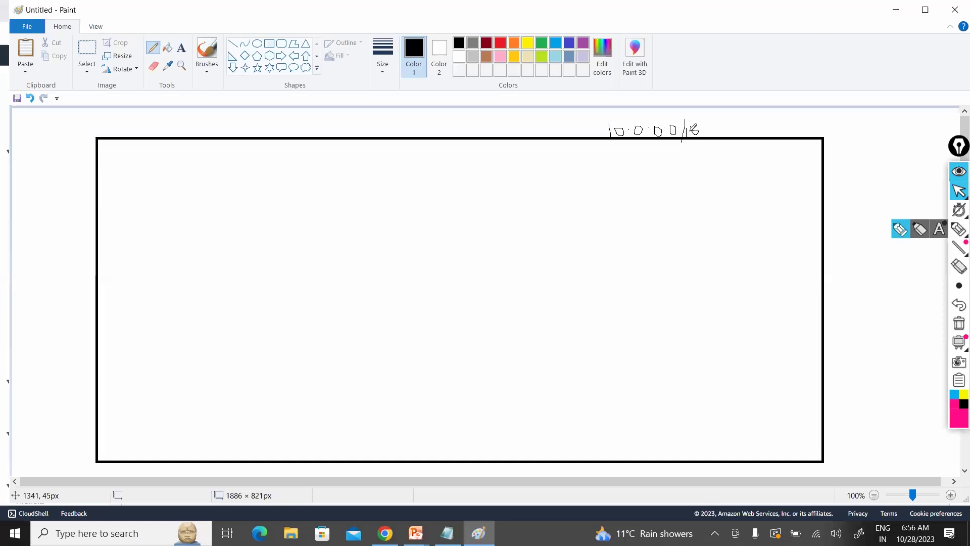
# Step: Draw three small subnet boxes inside the VPC box with letter labels beneath them
pyautogui.click(273, 49)
pyautogui.moveTo(147, 185); pyautogui.dragTo(263, 281)
pyautogui.moveTo(352, 193); pyautogui.dragTo(514, 281)
pyautogui.moveTo(584, 197)
pyautogui.mouseDown()
pyautogui.moveTo(714, 265)
pyautogui.moveTo(742, 321)
pyautogui.mouseUp()
pyautogui.click(153, 51)
pyautogui.moveTo(176, 336)
pyautogui.mouseDown()
pyautogui.moveTo(176, 375)
pyautogui.moveTo(176, 335)
pyautogui.mouseUp()
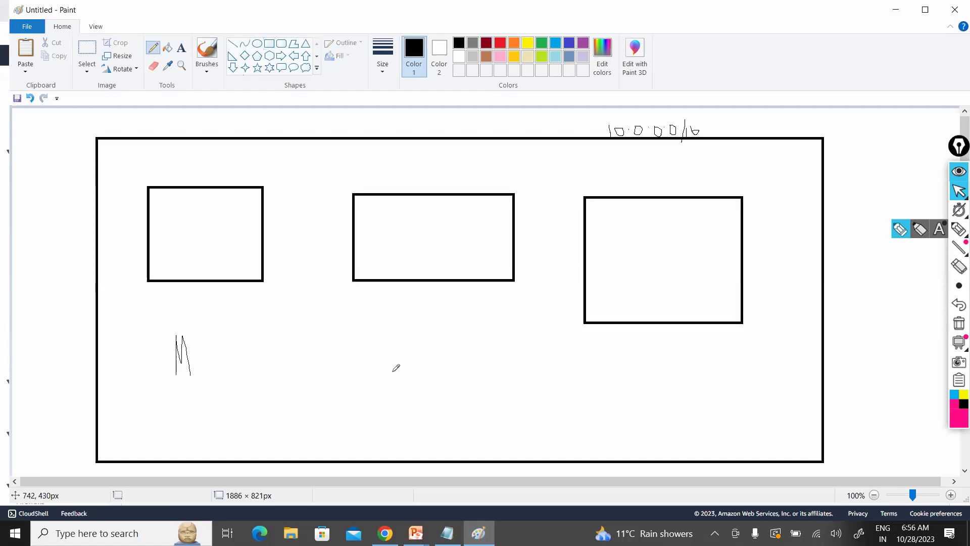
pyautogui.moveTo(396, 347)
pyautogui.mouseDown()
pyautogui.moveTo(392, 371)
pyautogui.moveTo(425, 350)
pyautogui.mouseUp()
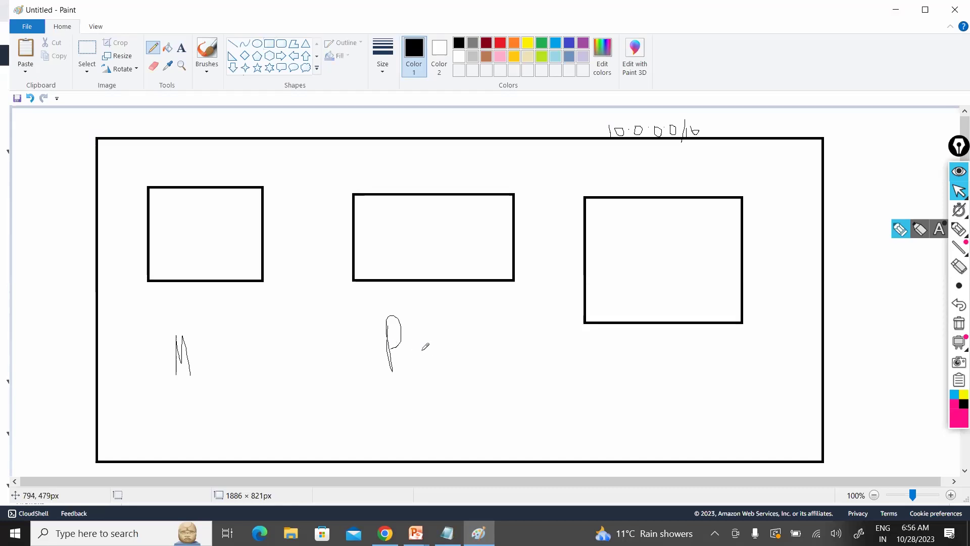
pyautogui.moveTo(630, 347)
pyautogui.mouseDown()
pyautogui.moveTo(639, 393)
pyautogui.moveTo(645, 366)
pyautogui.moveTo(641, 384)
pyautogui.moveTo(670, 379)
pyautogui.mouseUp()
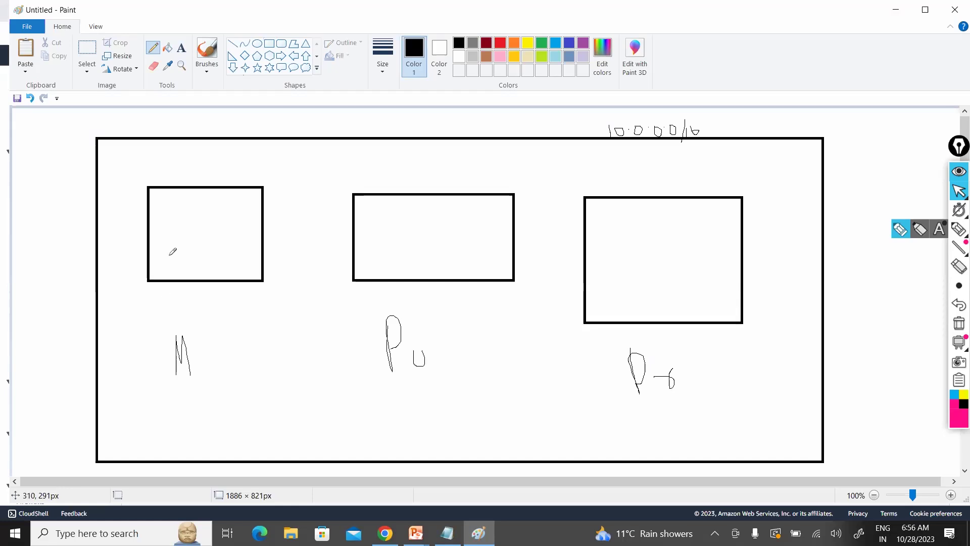
# Step: Write 0.0/24, 1.0/24 and 2.0/24 in the boxes and add an ellipse on the top border
pyautogui.moveTo(168, 256)
pyautogui.mouseDown()
pyautogui.moveTo(194, 246)
pyautogui.moveTo(199, 270)
pyautogui.moveTo(217, 252)
pyautogui.moveTo(226, 261)
pyautogui.mouseUp()
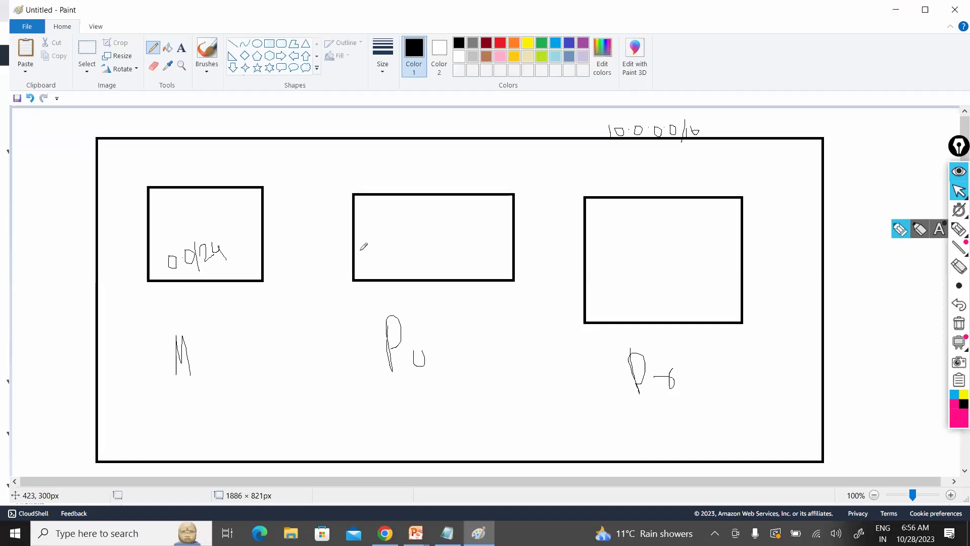
pyautogui.moveTo(387, 246)
pyautogui.mouseDown()
pyautogui.moveTo(391, 268)
pyautogui.moveTo(409, 261)
pyautogui.moveTo(430, 276)
pyautogui.moveTo(461, 257)
pyautogui.mouseUp()
pyautogui.click(399, 260)
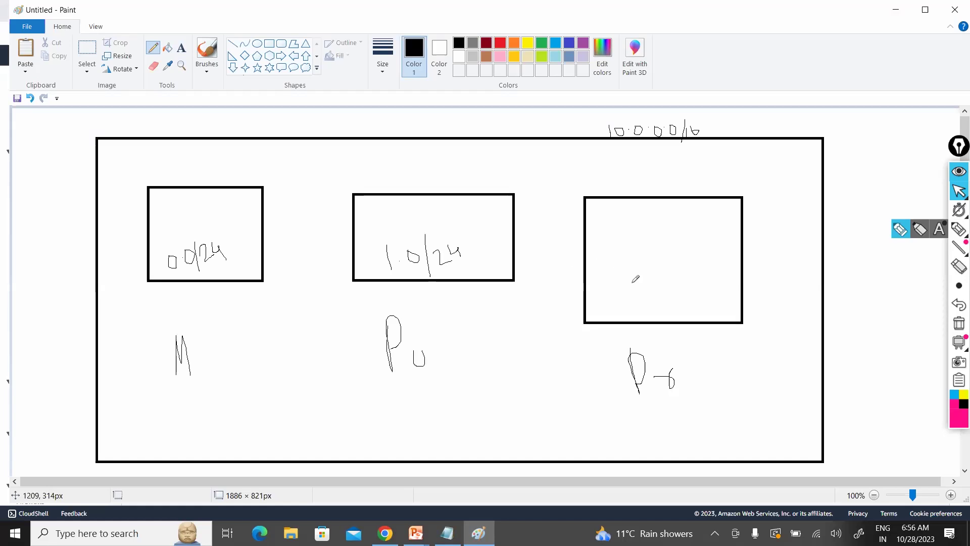
pyautogui.moveTo(624, 260)
pyautogui.mouseDown()
pyautogui.moveTo(647, 273)
pyautogui.moveTo(667, 253)
pyautogui.moveTo(685, 307)
pyautogui.mouseUp()
pyautogui.click(647, 265)
pyautogui.moveTo(685, 258); pyautogui.dragTo(723, 262)
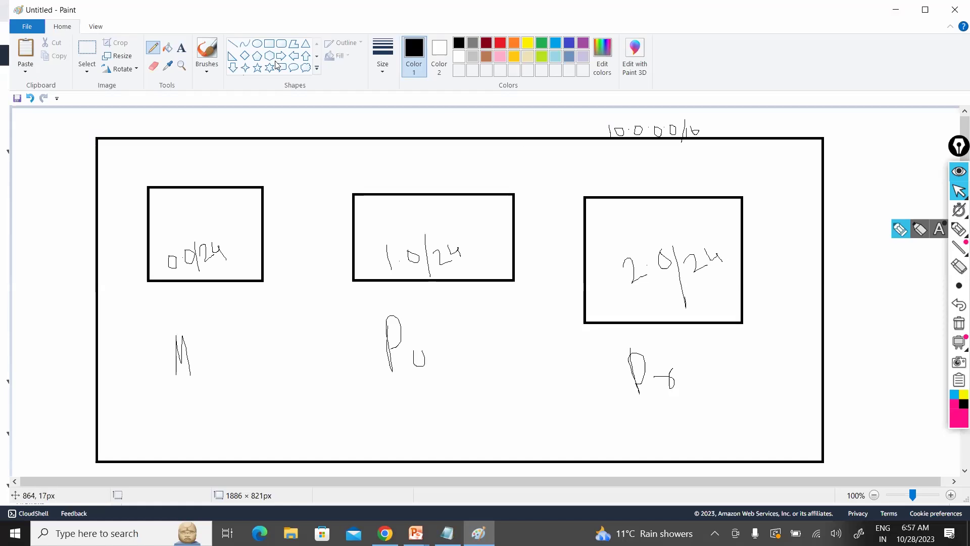
pyautogui.click(259, 45)
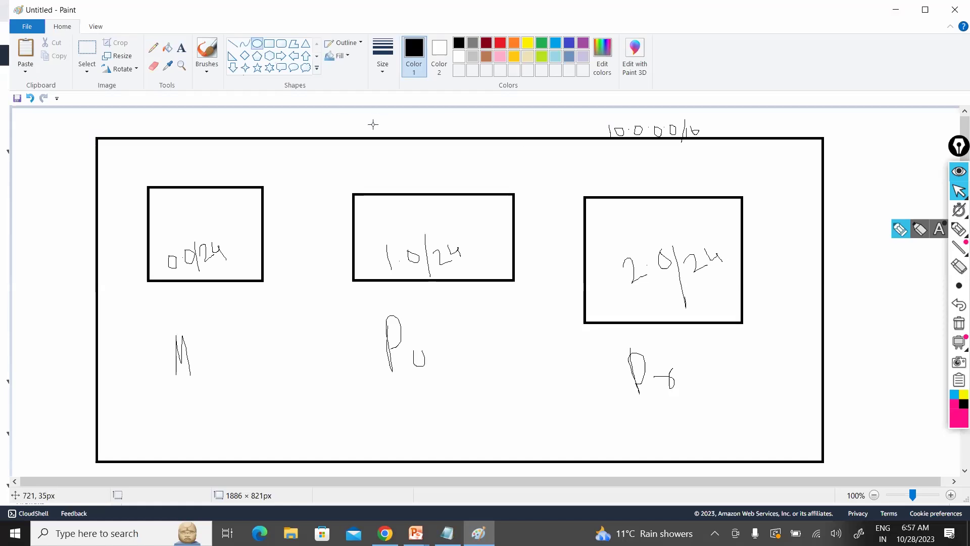
pyautogui.moveTo(429, 156); pyautogui.dragTo(373, 124)
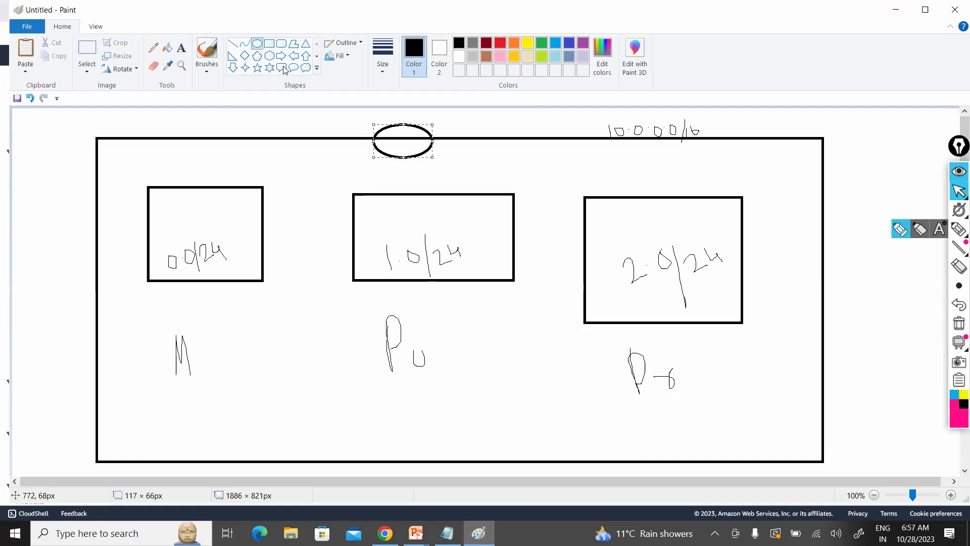
# Step: Draw straight lines from the ellipse to the middle and left boxes, then return to the AWS route tables page
pyautogui.click(232, 48)
pyautogui.moveTo(425, 194); pyautogui.dragTo(409, 158)
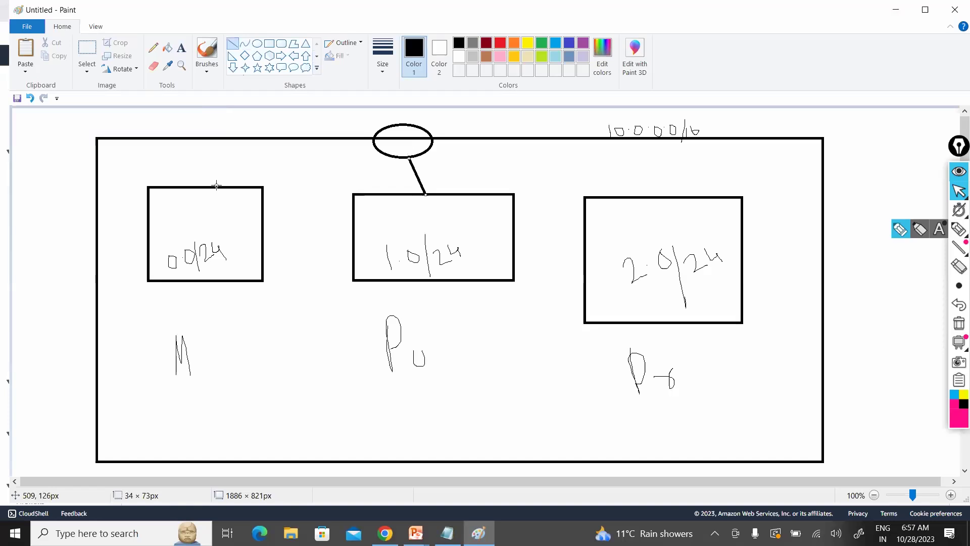
pyautogui.moveTo(216, 185); pyautogui.dragTo(380, 150)
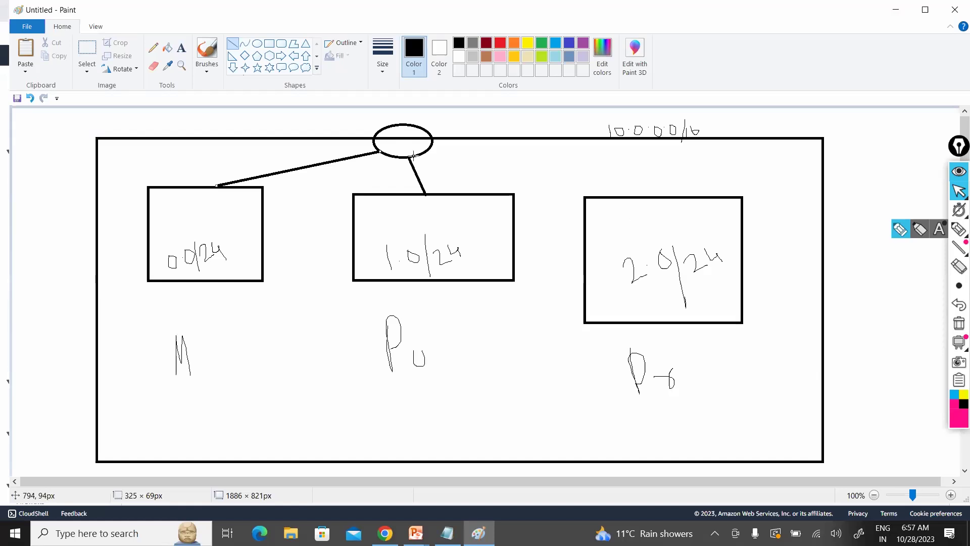
pyautogui.click(957, 193)
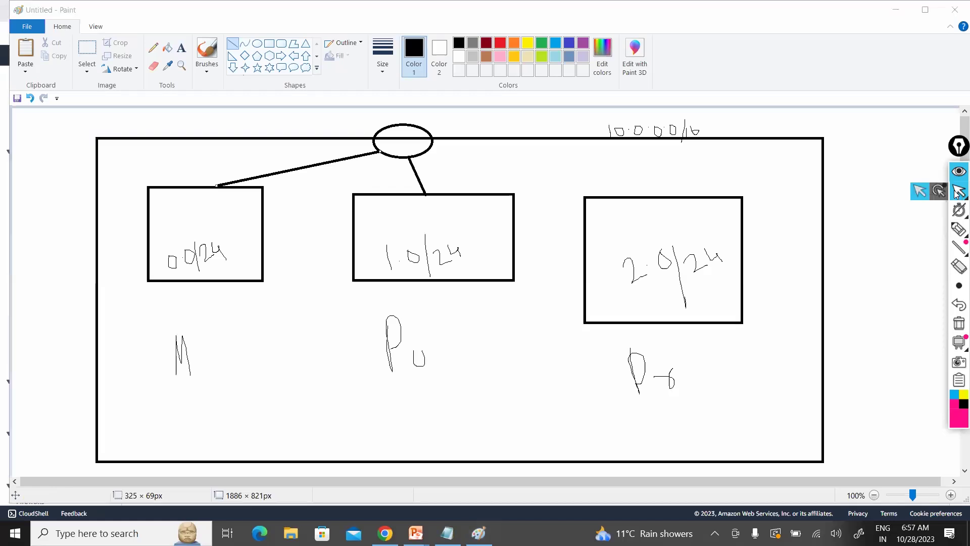
pyautogui.hotkey('alt', 'Tab')
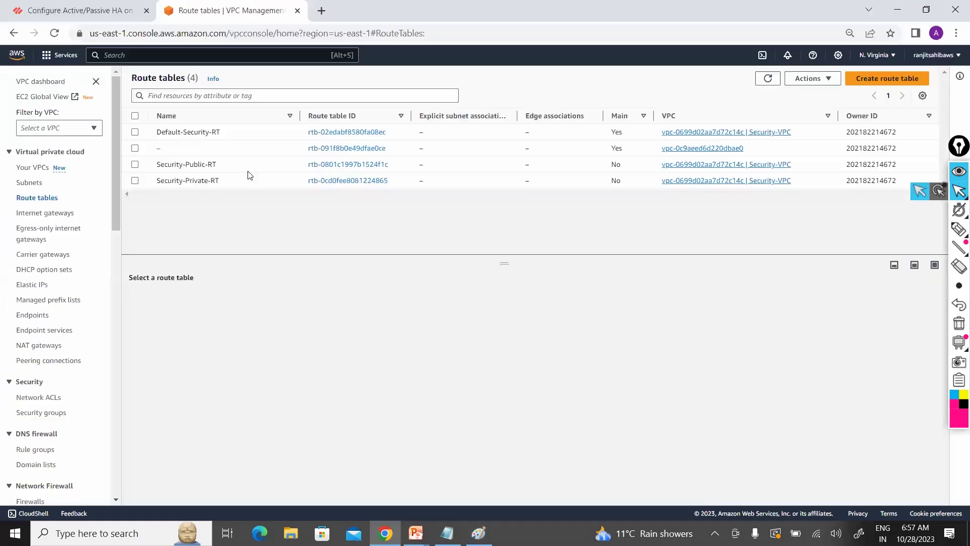
# Step: Associate Public-Subnet and Mgmt-Subnet with the Security-Public-RT route table
pyautogui.click(135, 165)
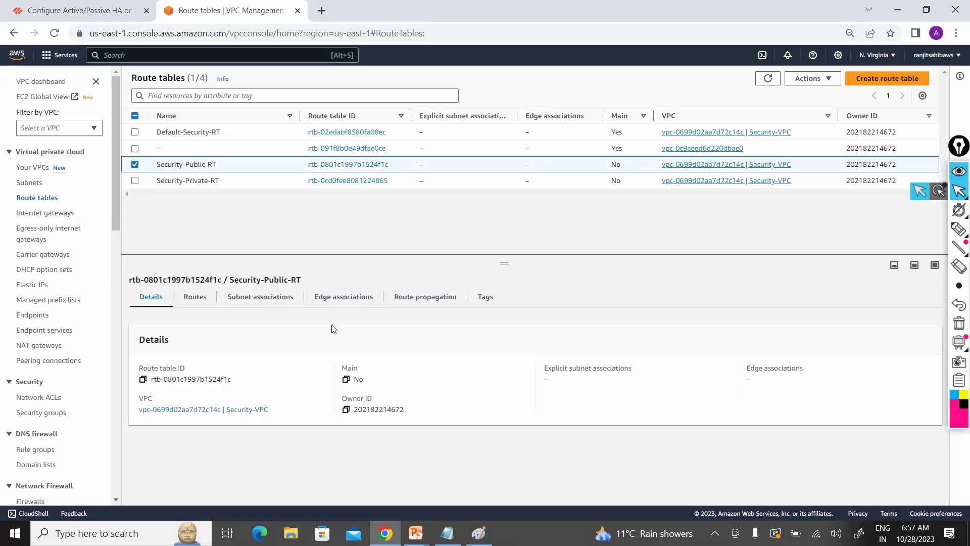
pyautogui.click(274, 301)
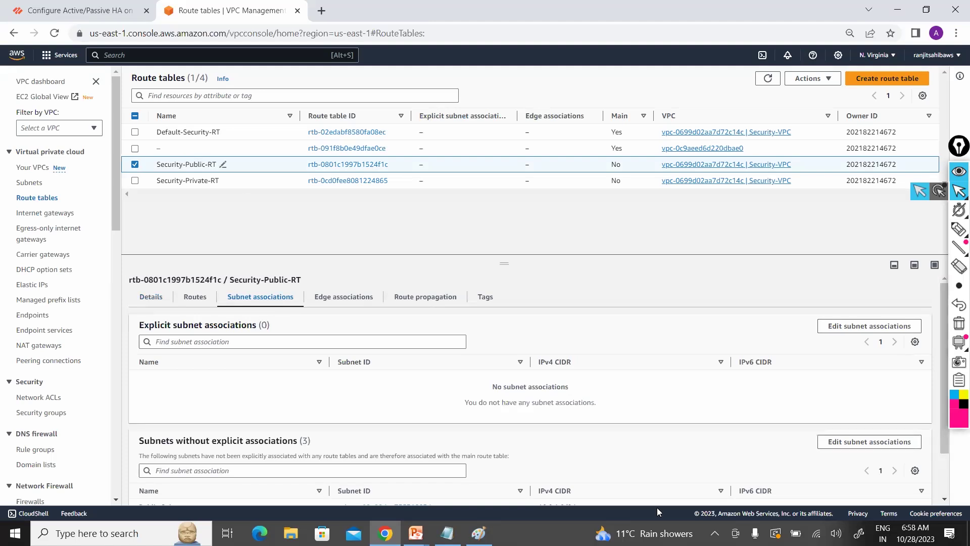
pyautogui.click(861, 327)
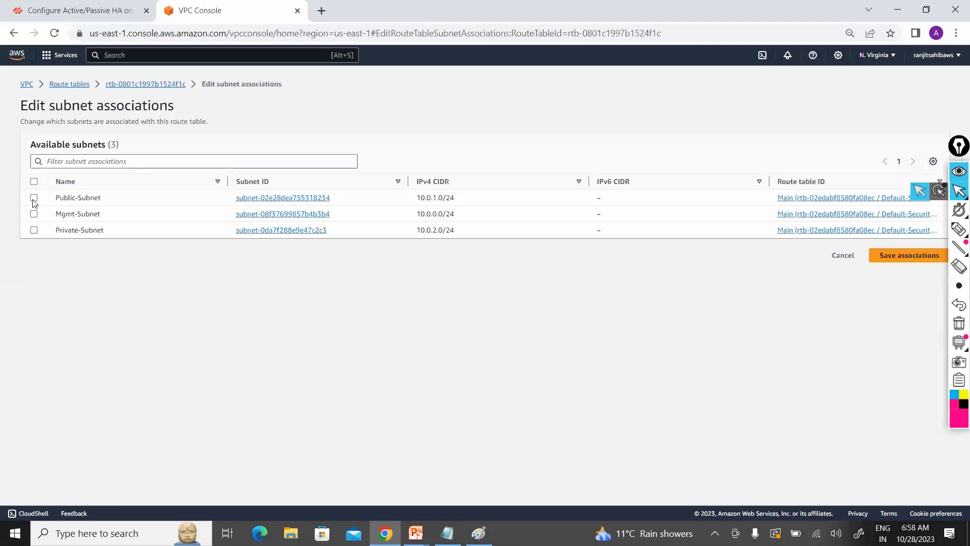
pyautogui.click(34, 199)
pyautogui.click(33, 214)
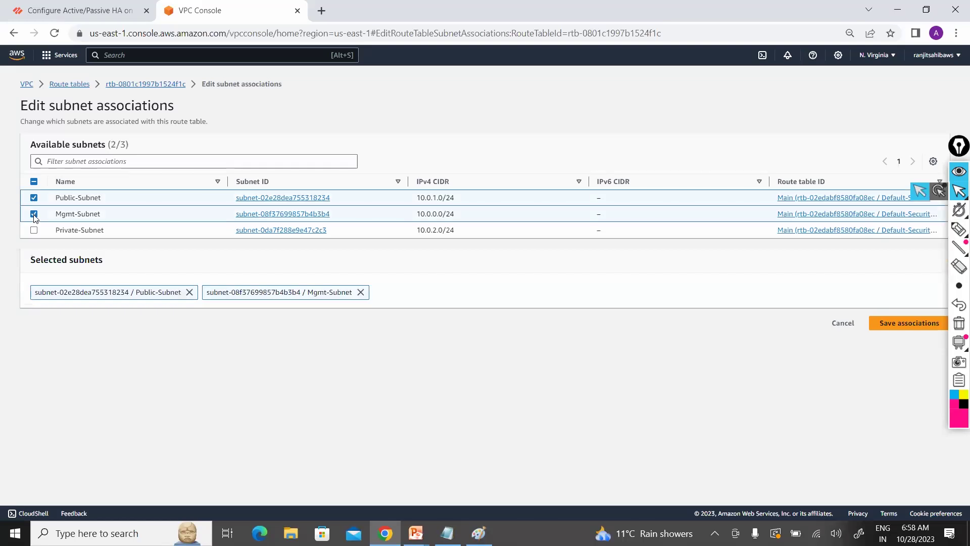
pyautogui.click(917, 323)
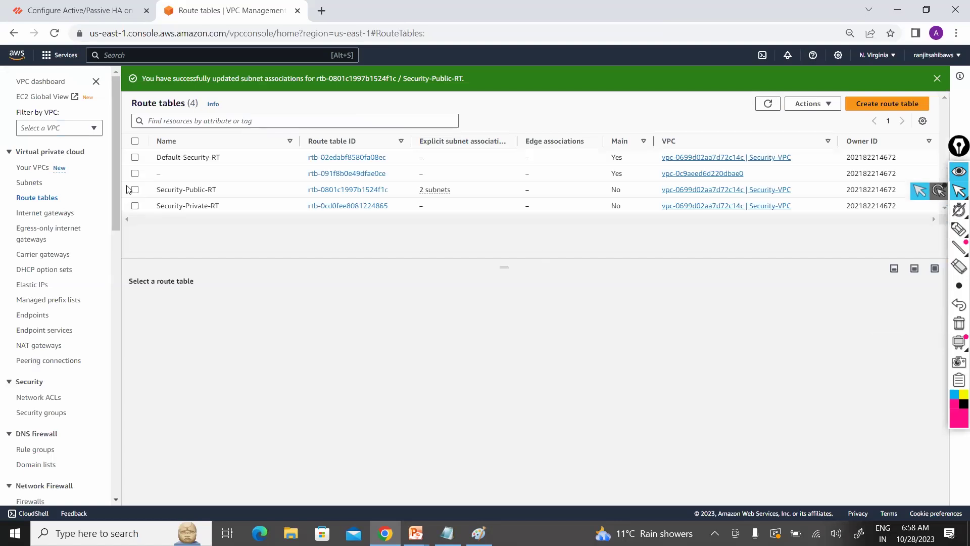
pyautogui.click(135, 190)
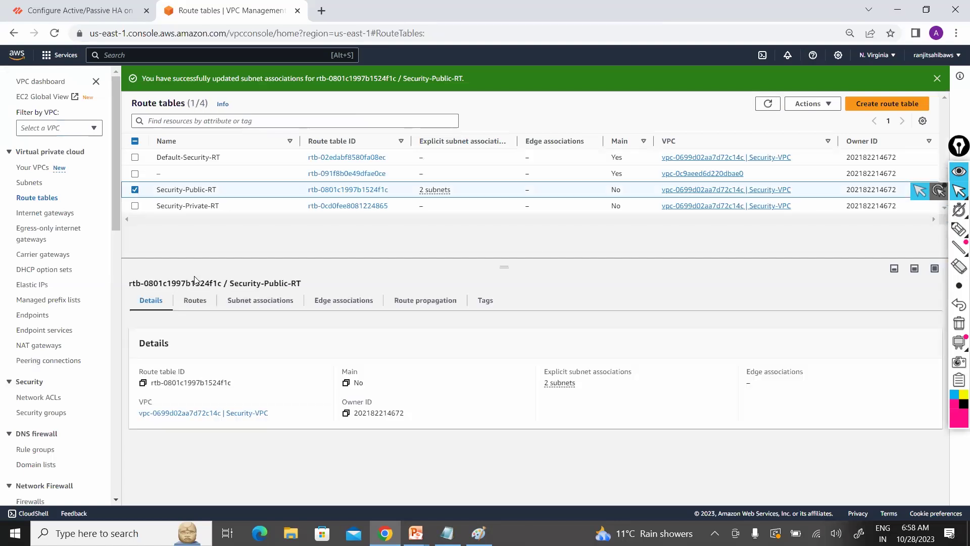
# Step: Add a 0.0.0.0/0 route to internet gateway igw-0db1d8d9877e1886a in Security-Public-RT
pyautogui.click(195, 301)
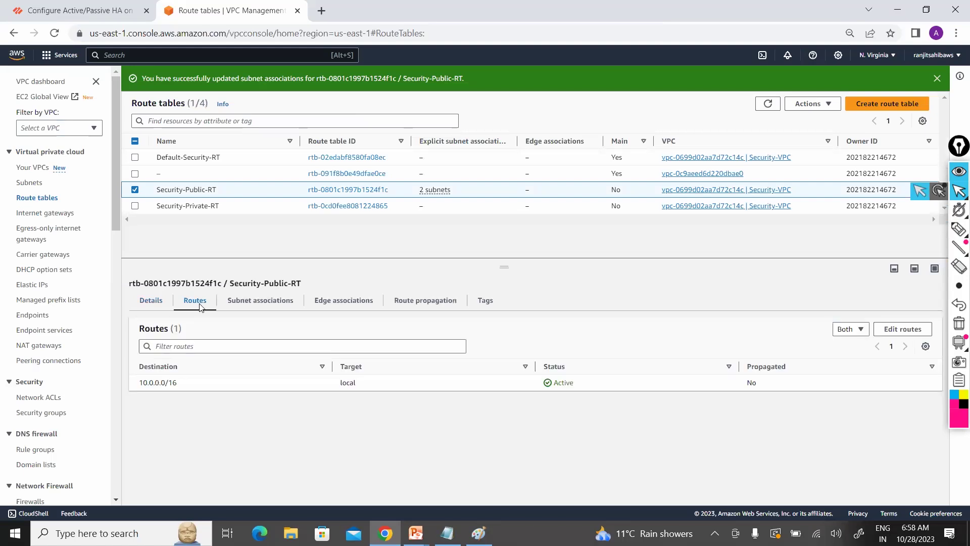
pyautogui.click(902, 330)
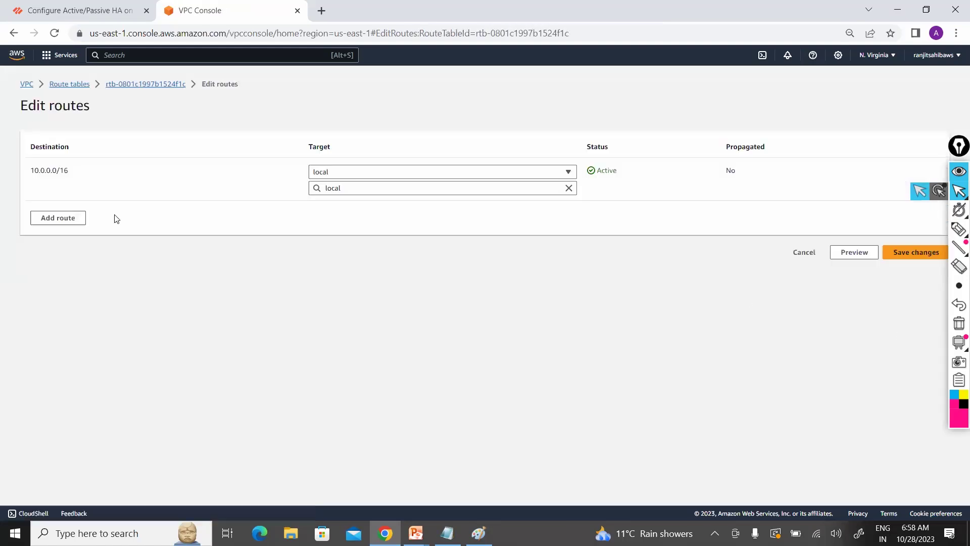
pyautogui.click(57, 218)
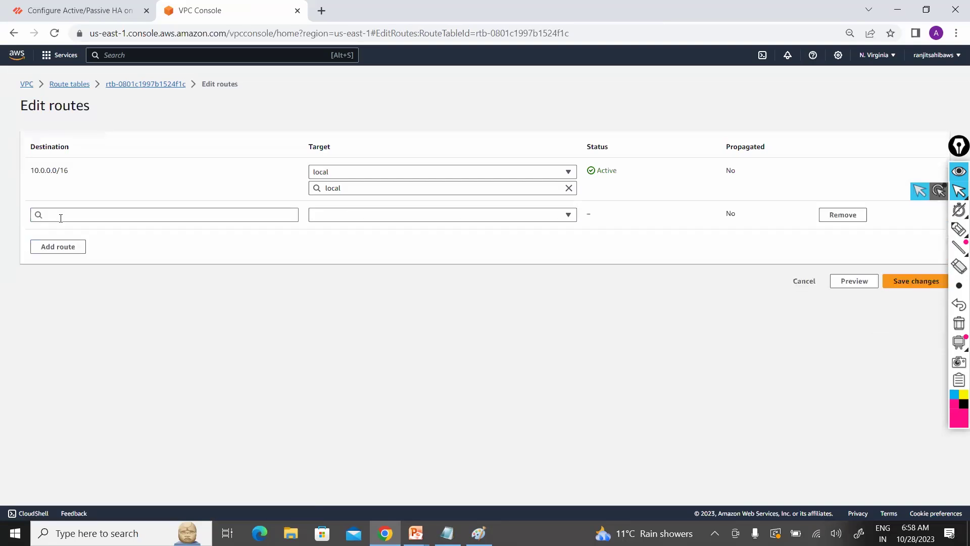
pyautogui.click(61, 219)
pyautogui.click(51, 231)
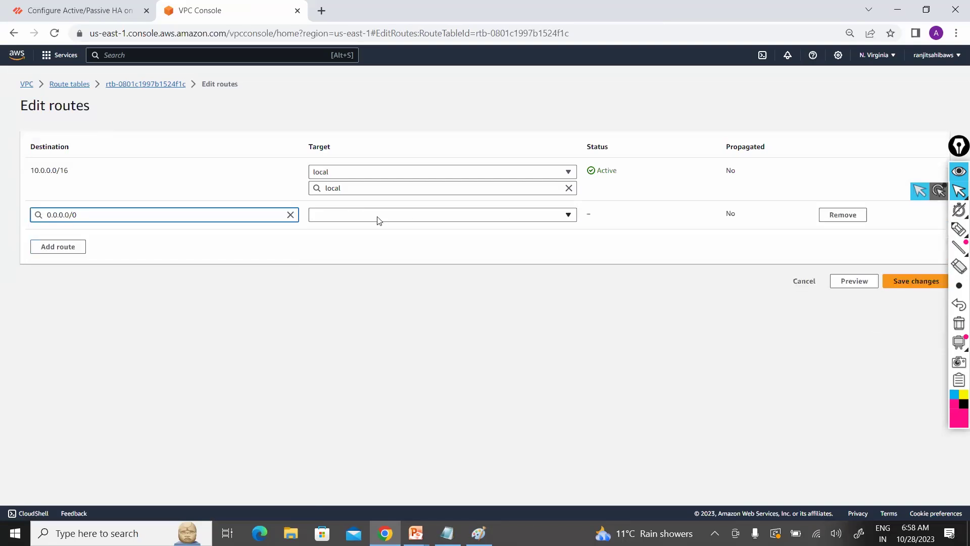
pyautogui.click(379, 219)
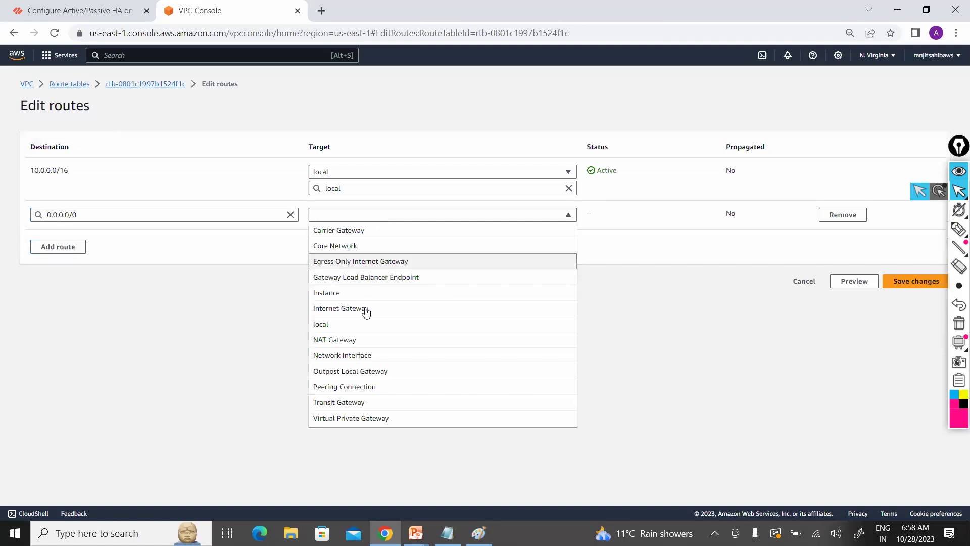
pyautogui.click(365, 309)
pyautogui.click(387, 231)
pyautogui.click(393, 263)
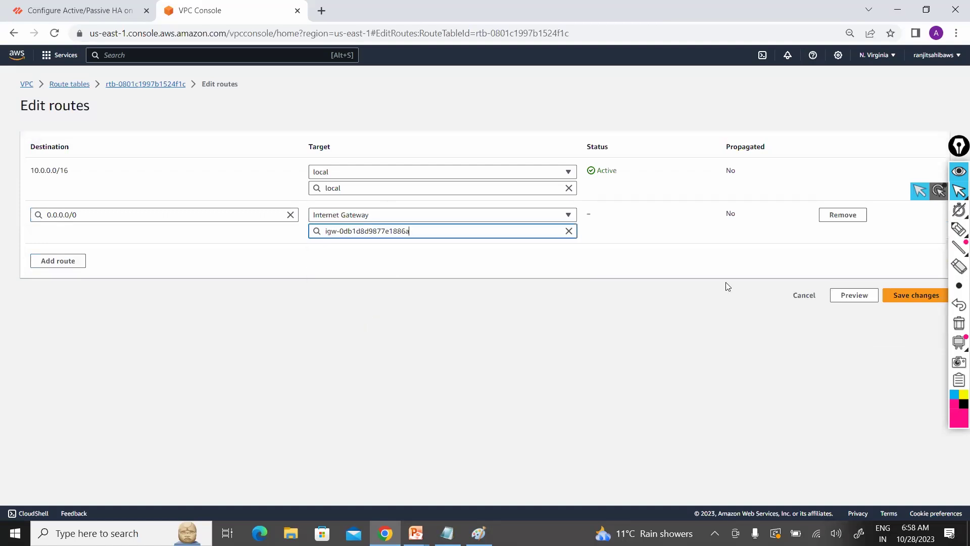
pyautogui.click(914, 299)
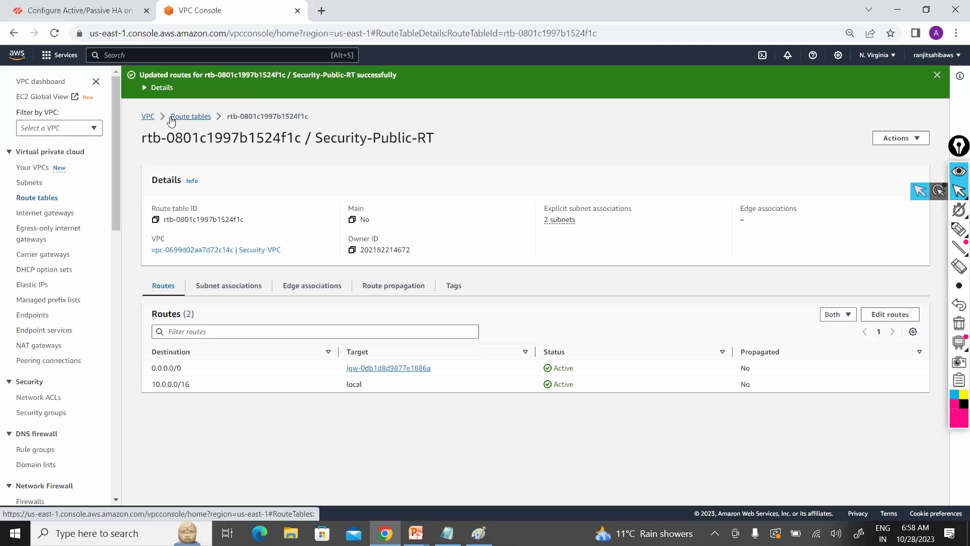
# Step: Recheck Security-Public-RT's subnet associations and routes, then return to the route tables list
pyautogui.click(224, 292)
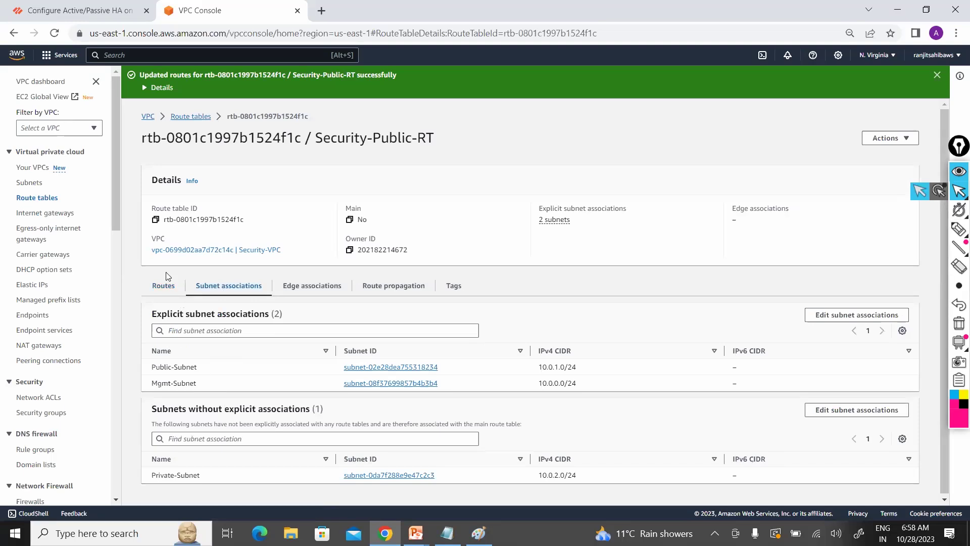
pyautogui.click(163, 290)
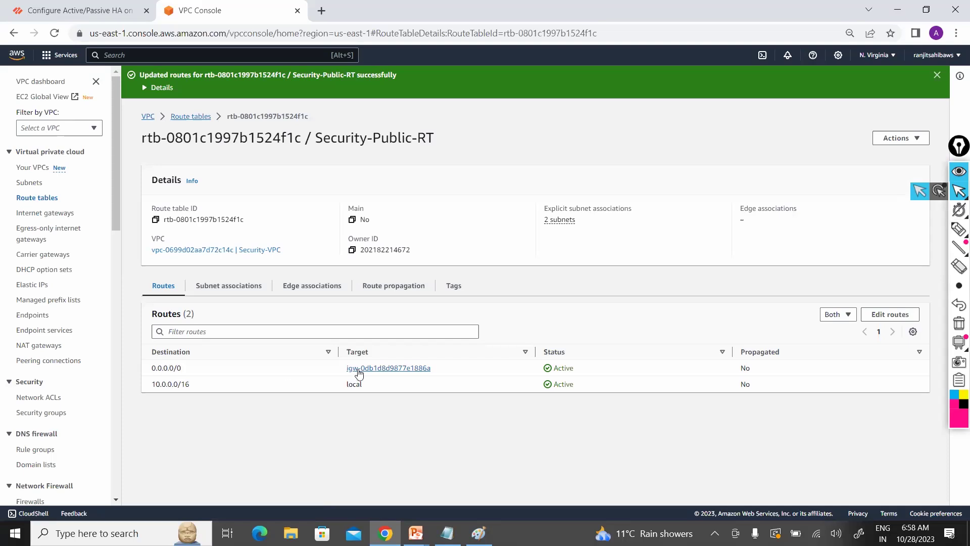
pyautogui.click(195, 122)
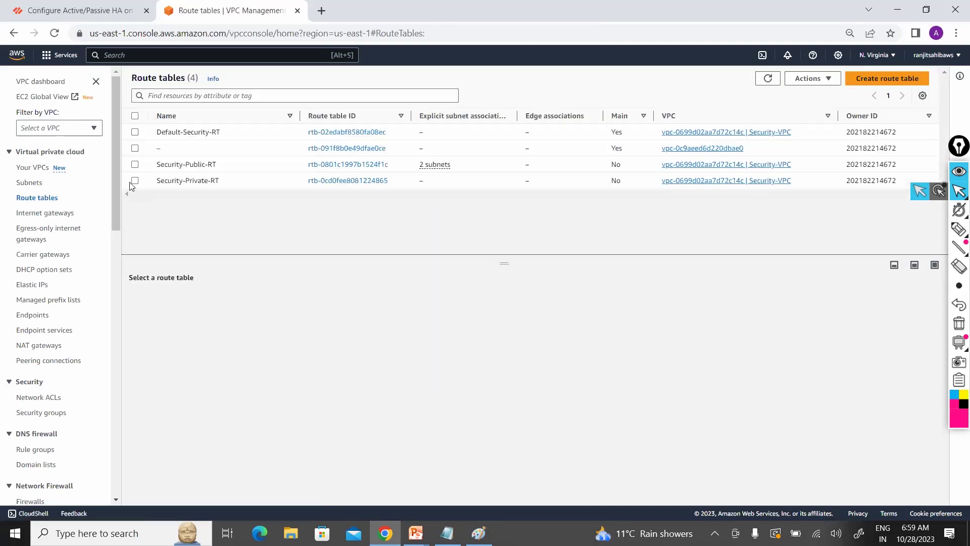
# Step: Associate Private-Subnet with the Security-Private-RT route table
pyautogui.click(135, 181)
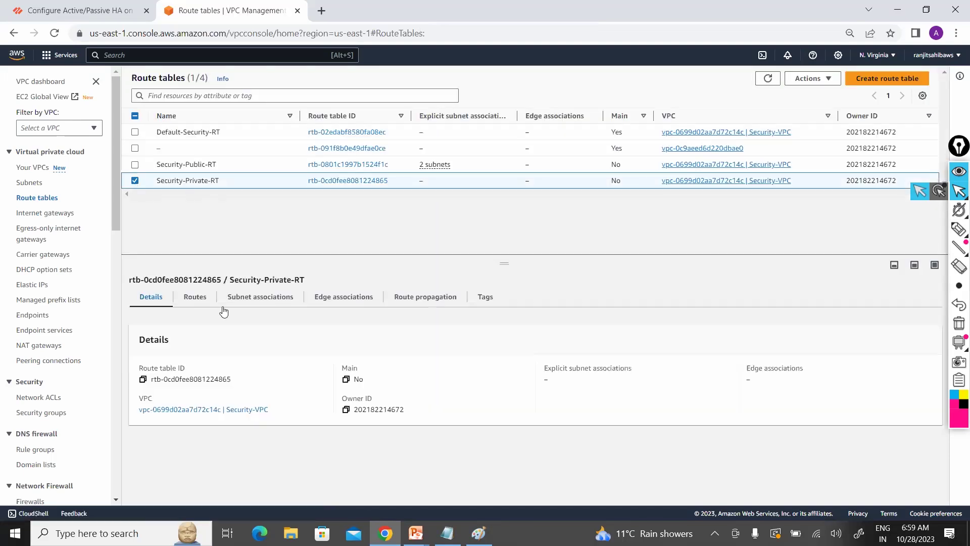
pyautogui.click(247, 303)
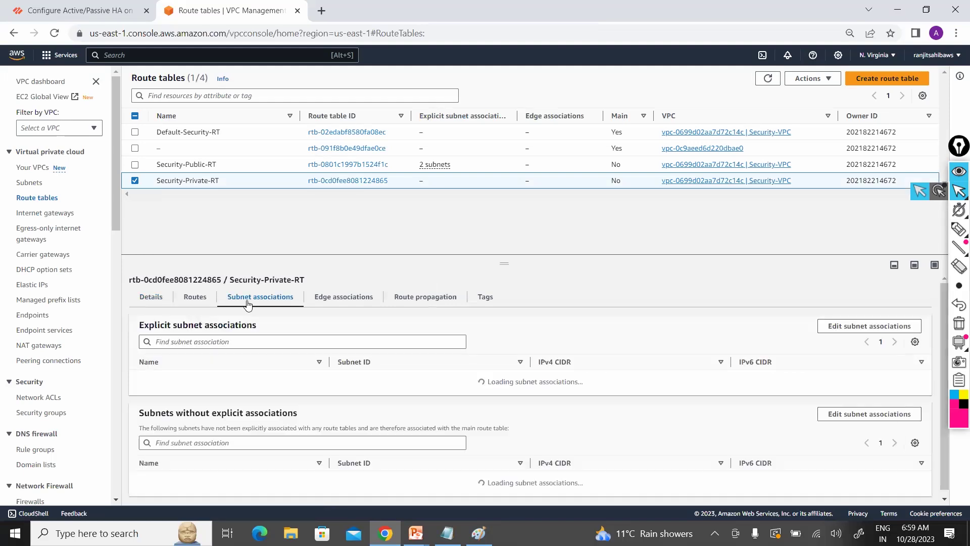
pyautogui.click(848, 327)
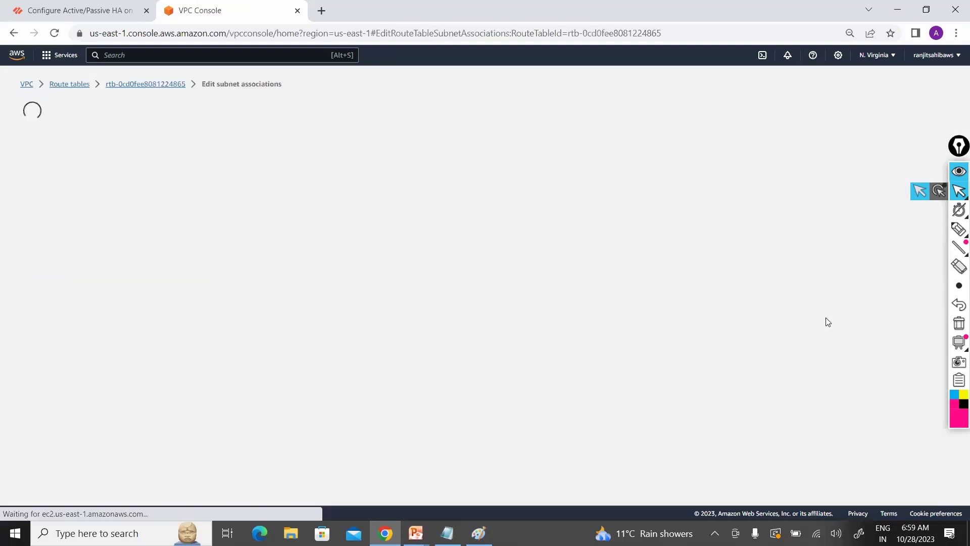
pyautogui.click(34, 230)
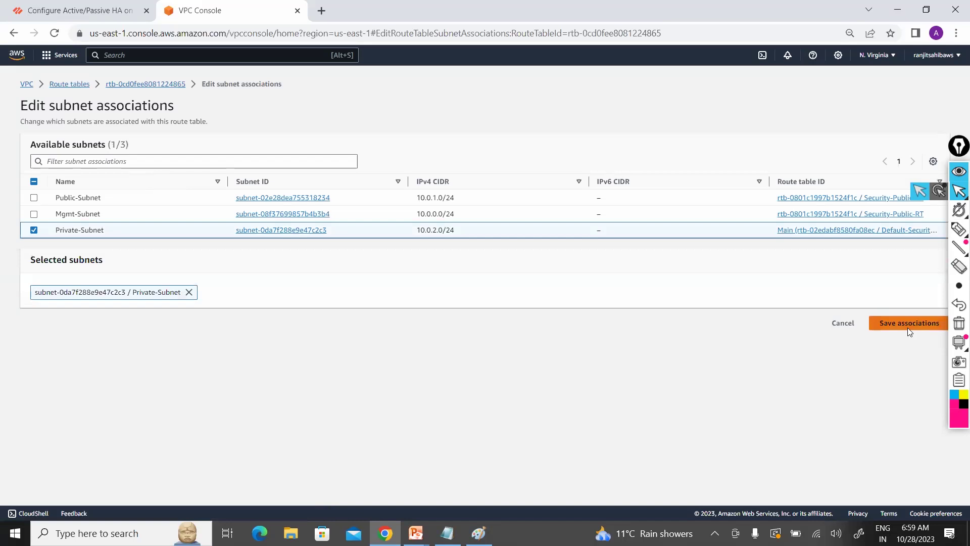
pyautogui.click(908, 328)
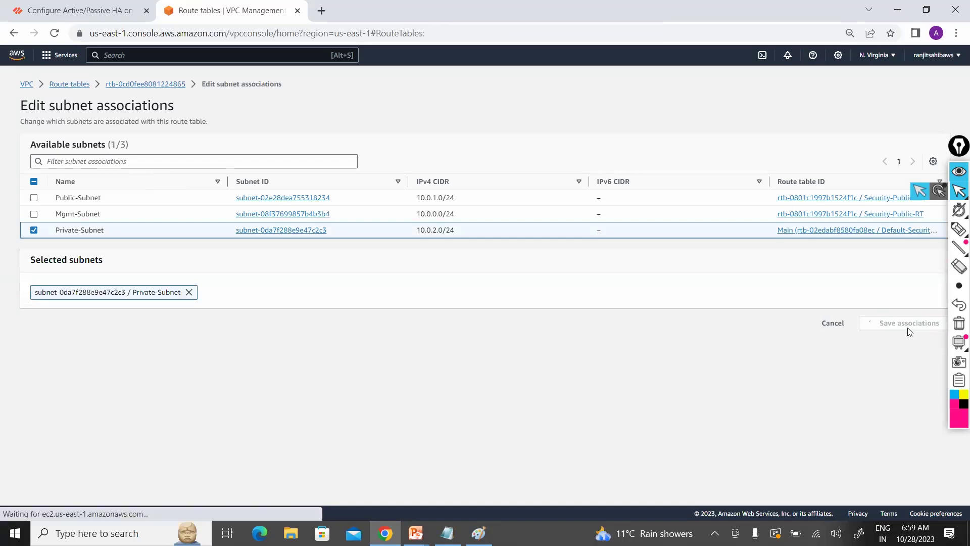
# Step: Check Security-Private-RT's local 10.0.0.0/16 route, then bring the Paint network diagram back
pyautogui.click(135, 206)
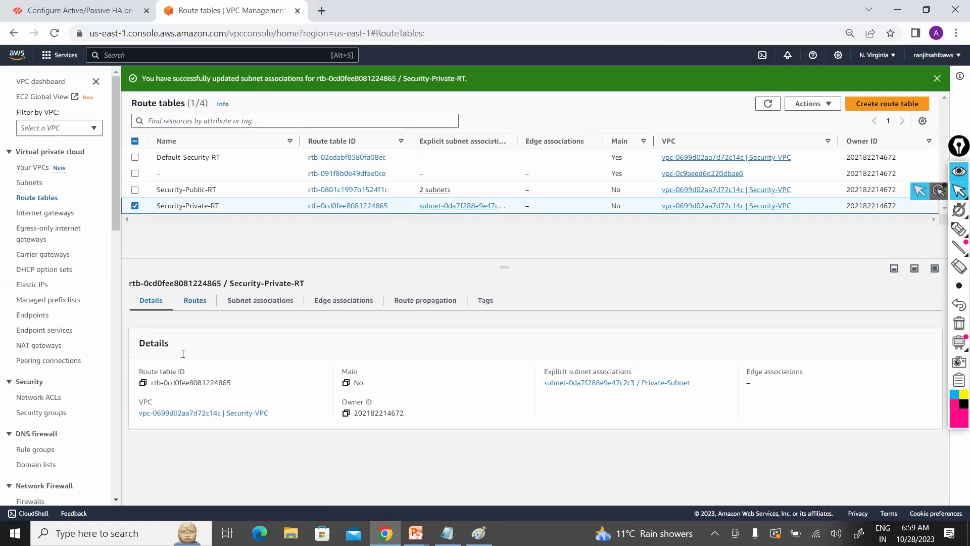
pyautogui.click(195, 302)
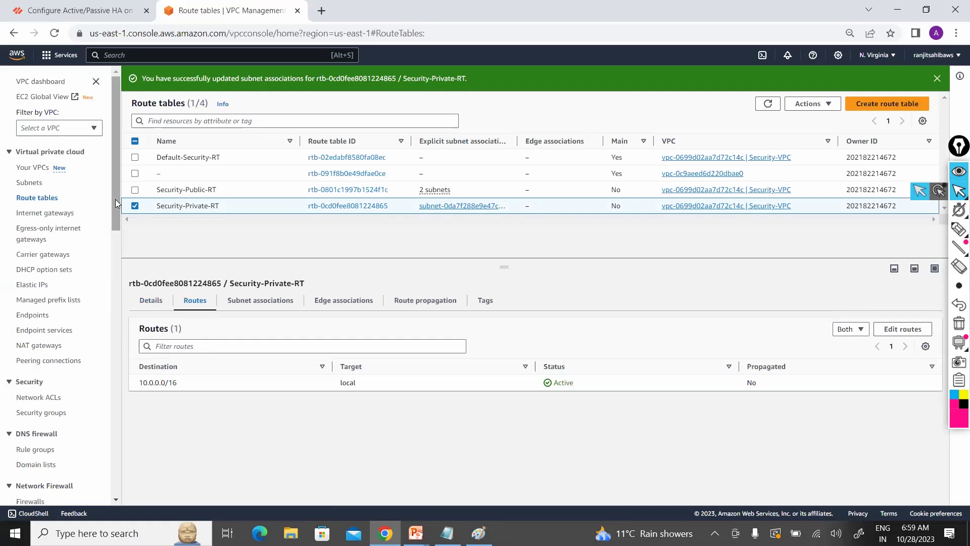
pyautogui.hotkey('alt', 'Tab')
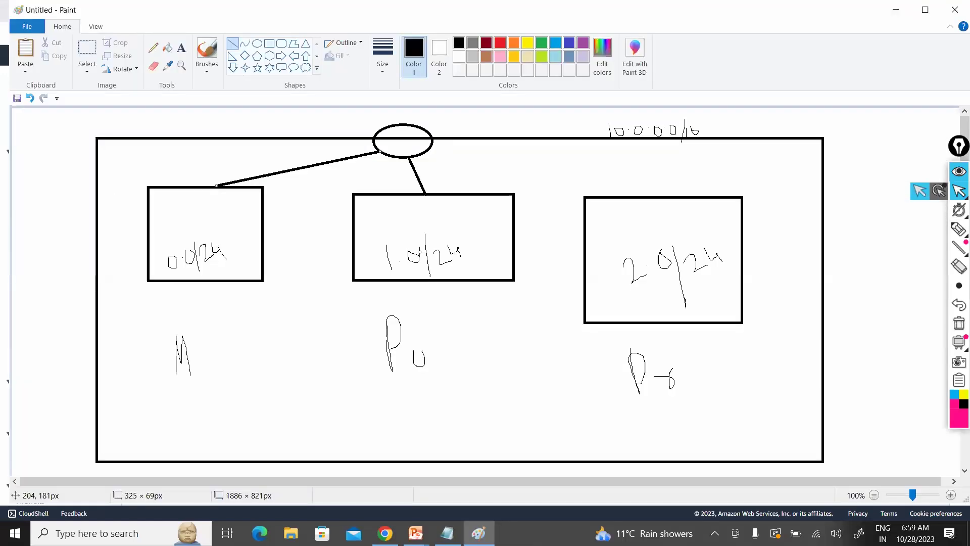
# Step: Switch to Epic Pen's highlighter and write NACL above the Paint network diagram
pyautogui.click(959, 323)
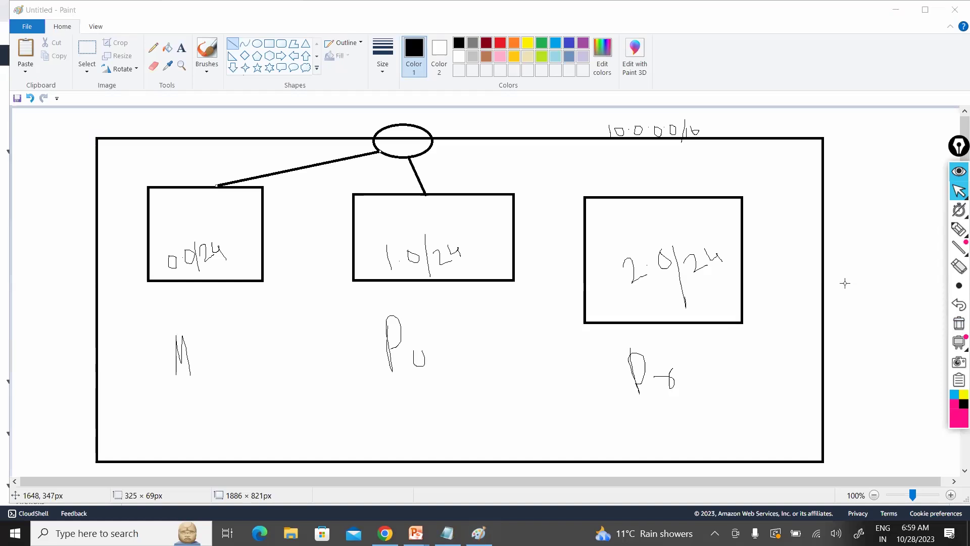
pyautogui.click(528, 125)
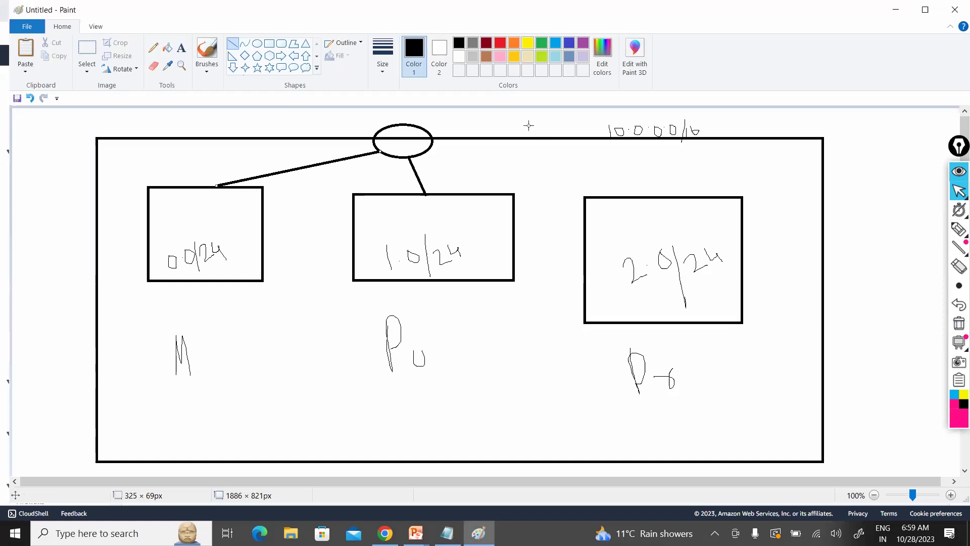
pyautogui.click(957, 229)
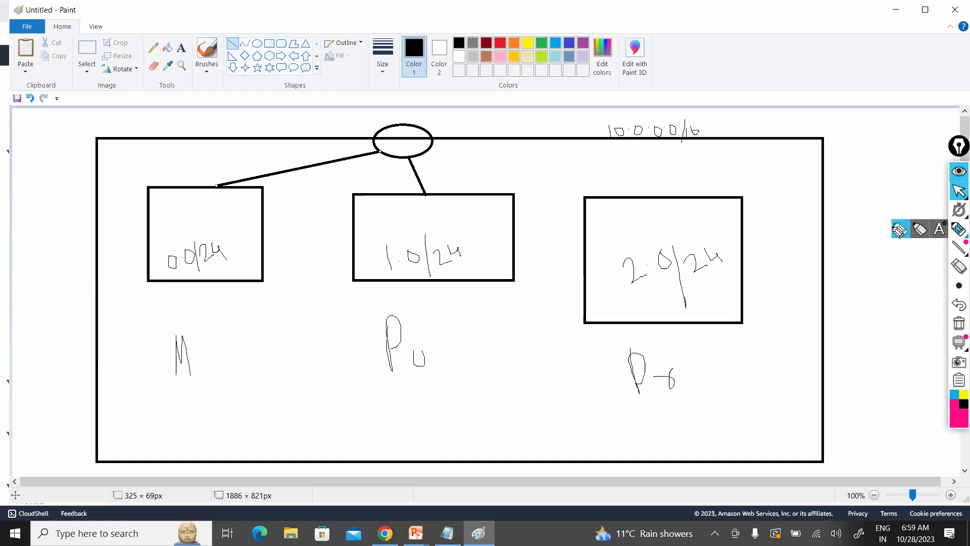
pyautogui.click(899, 230)
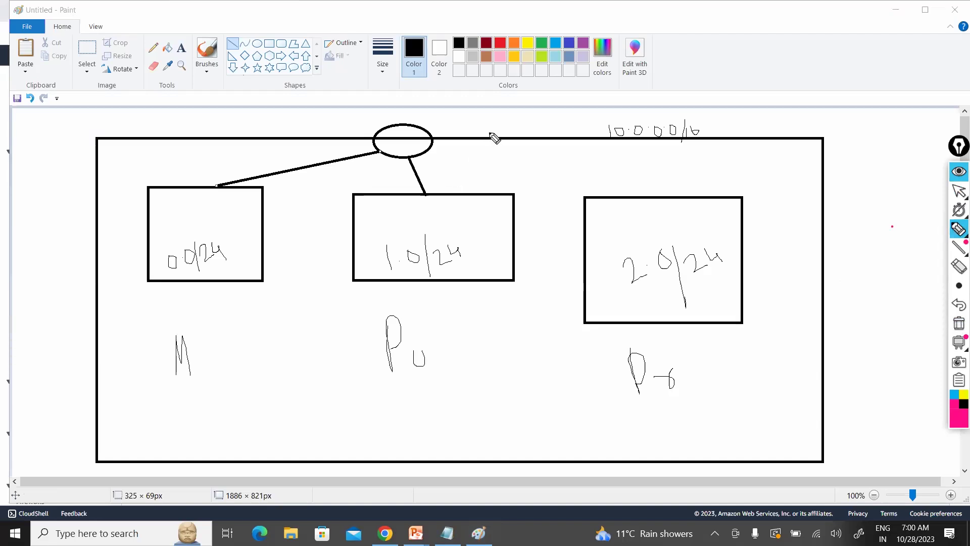
pyautogui.moveTo(483, 143)
pyautogui.mouseDown()
pyautogui.moveTo(520, 141)
pyautogui.moveTo(529, 126)
pyautogui.moveTo(538, 140)
pyautogui.mouseUp()
pyautogui.moveTo(554, 120); pyautogui.dragTo(578, 133)
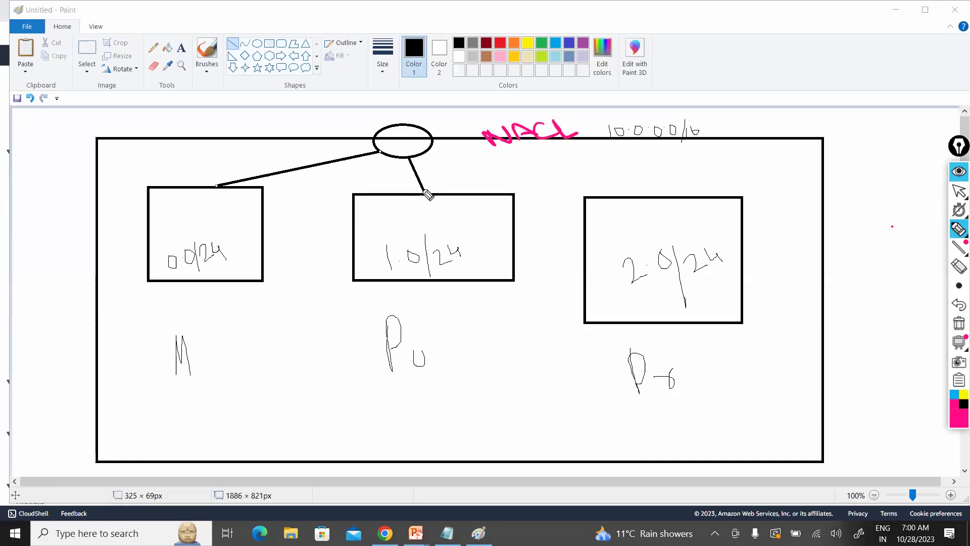
# Step: Mark the middle and left subnet links, then circle and underline the NACL label
pyautogui.moveTo(417, 190); pyautogui.dragTo(429, 185)
pyautogui.moveTo(225, 184); pyautogui.dragTo(231, 181)
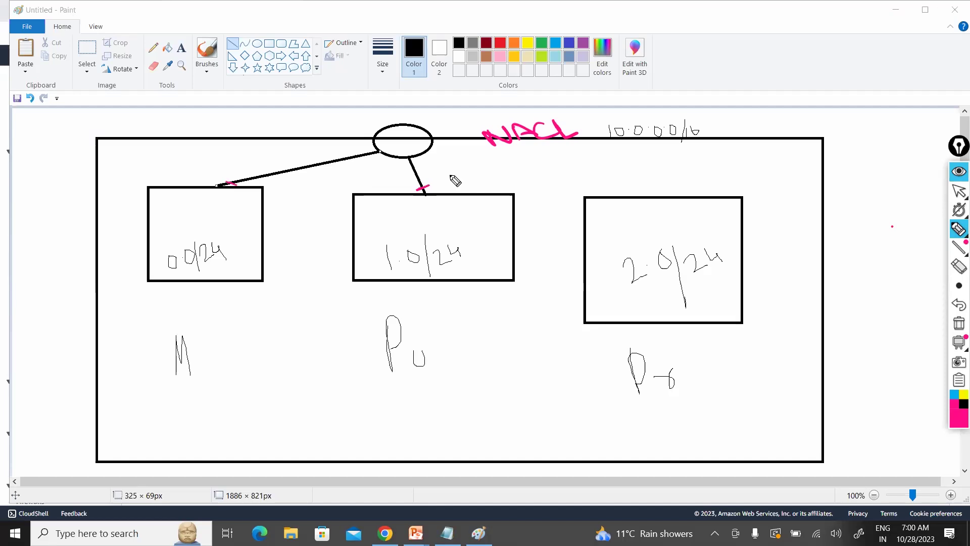
pyautogui.moveTo(461, 174); pyautogui.dragTo(449, 187)
pyautogui.moveTo(424, 191)
pyautogui.mouseDown()
pyautogui.moveTo(467, 216)
pyautogui.moveTo(449, 207)
pyautogui.mouseUp()
pyautogui.moveTo(421, 213); pyautogui.dragTo(433, 207)
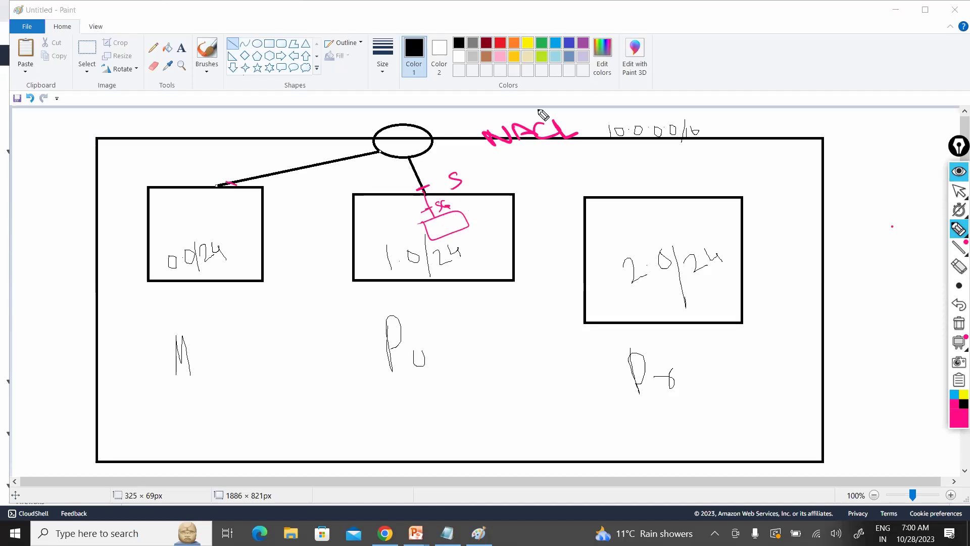
pyautogui.moveTo(505, 122)
pyautogui.mouseDown()
pyautogui.moveTo(493, 157)
pyautogui.moveTo(476, 136)
pyautogui.moveTo(497, 135)
pyautogui.mouseUp()
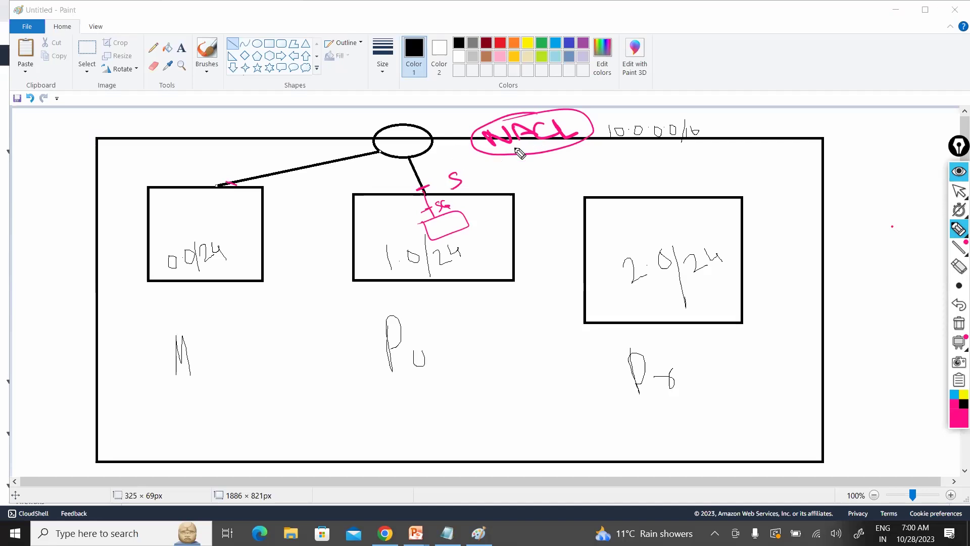
pyautogui.moveTo(512, 149); pyautogui.dragTo(573, 140)
pyautogui.moveTo(599, 129); pyautogui.dragTo(594, 125)
# Step: Clear all pen annotations and Alt+Tab away from Paint
pyautogui.click(958, 324)
pyautogui.hotkey('alt', 'Tab')
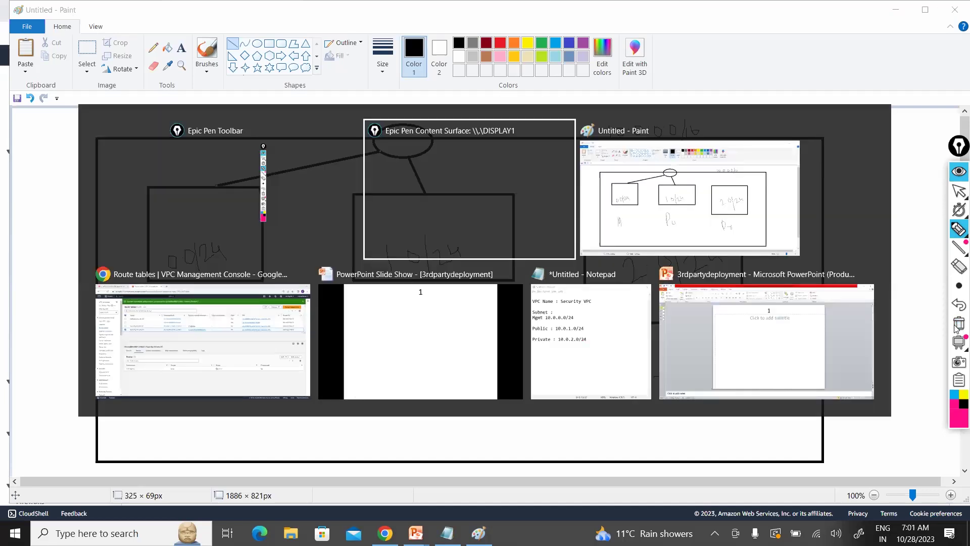
pyautogui.press('Tab')
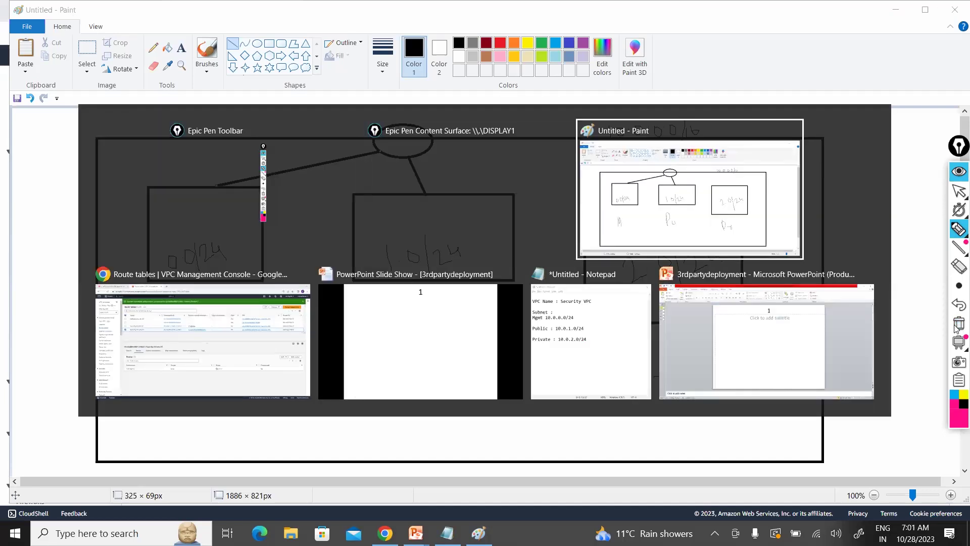
# Step: Return to the VPC console and open the Network ACLs list
pyautogui.press('Tab')
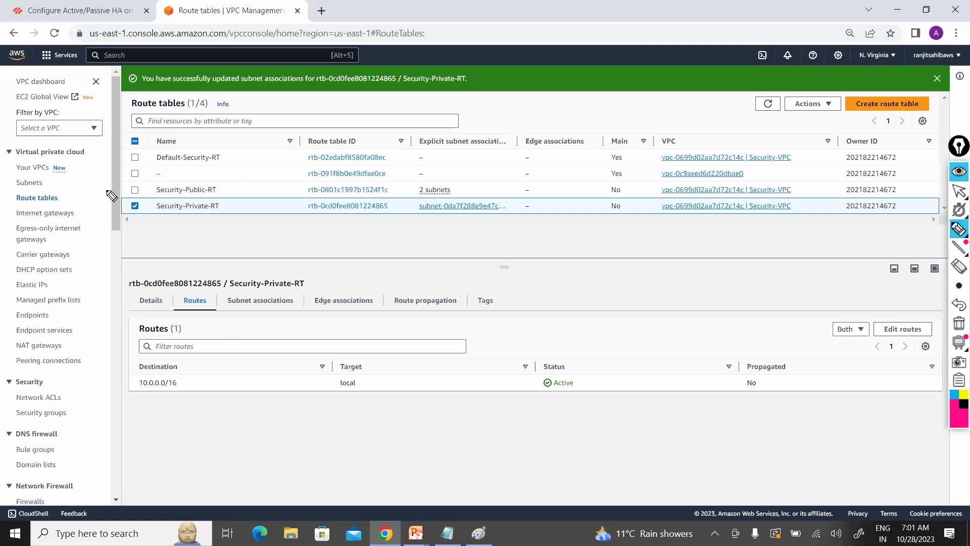
pyautogui.click(959, 189)
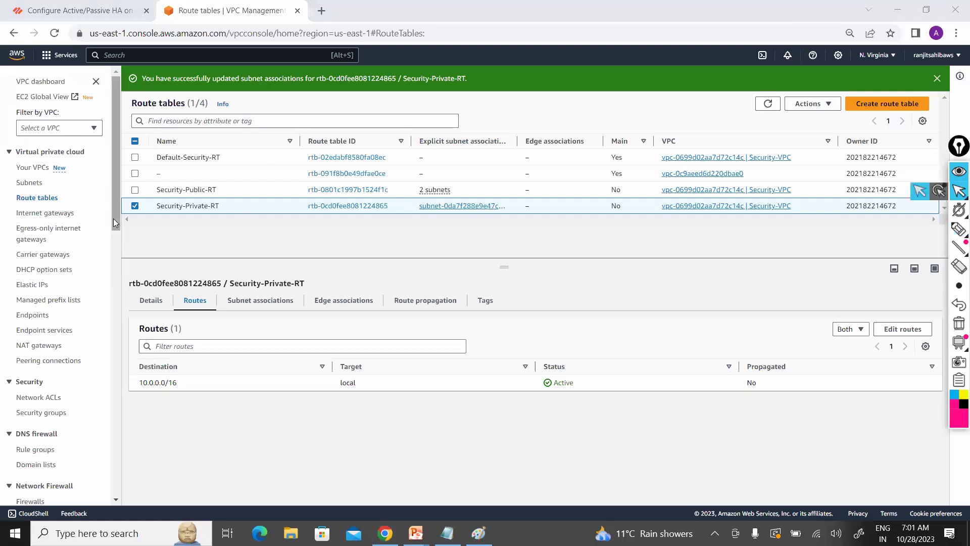
pyautogui.click(113, 245)
pyautogui.scroll(-4, 112, 244)
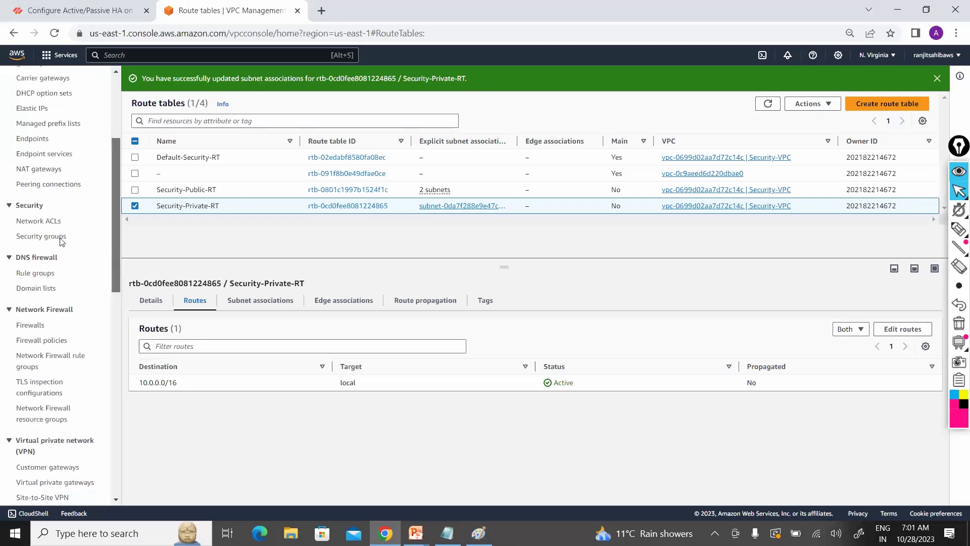
pyautogui.scroll(1, 42, 251)
pyautogui.click(42, 247)
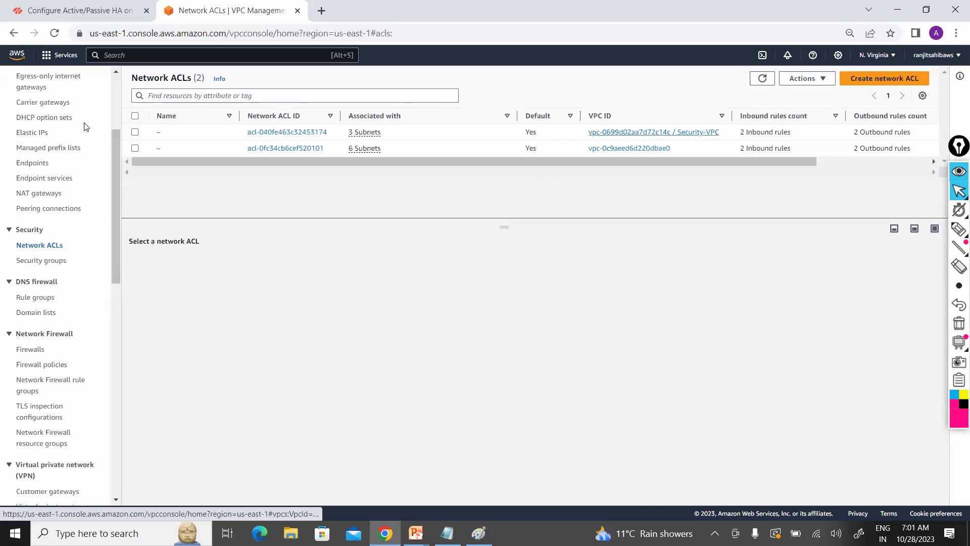
# Step: Select the Security-VPC network ACL and compare its inbound and outbound rules
pyautogui.click(135, 132)
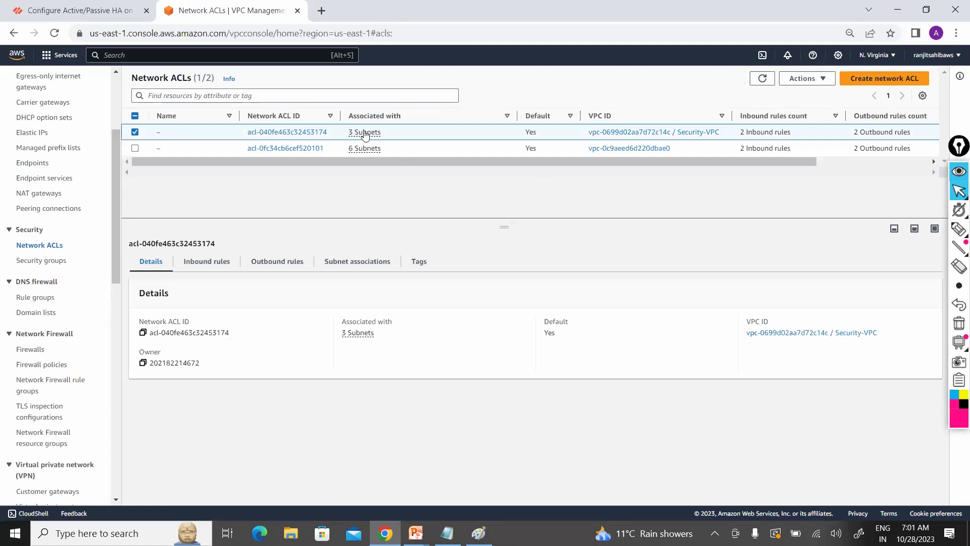
pyautogui.click(213, 266)
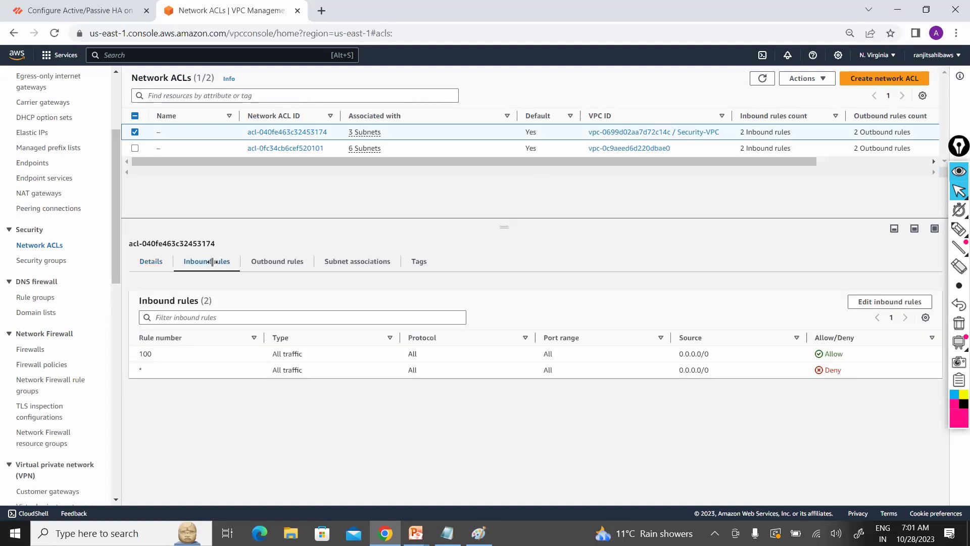
pyautogui.click(282, 261)
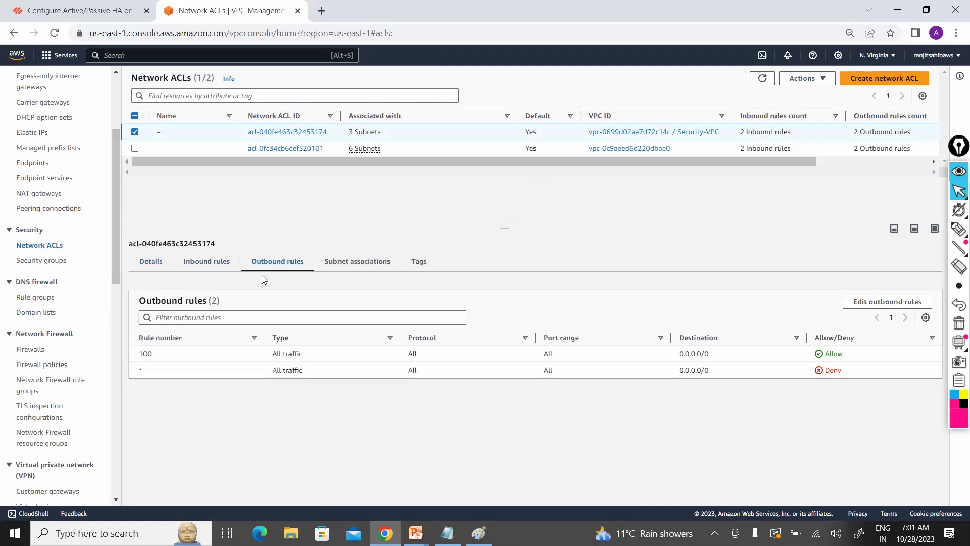
pyautogui.click(223, 268)
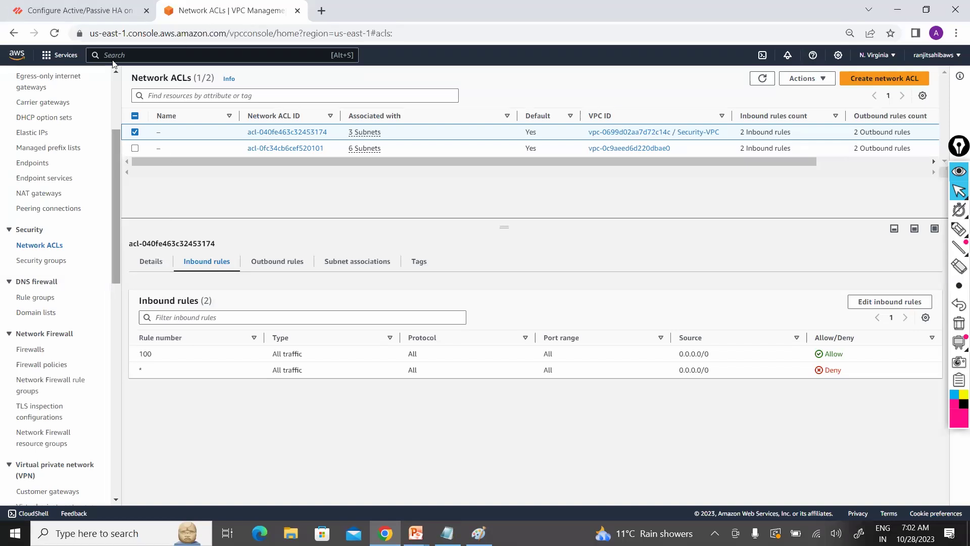
pyautogui.scroll(3, 31, 167)
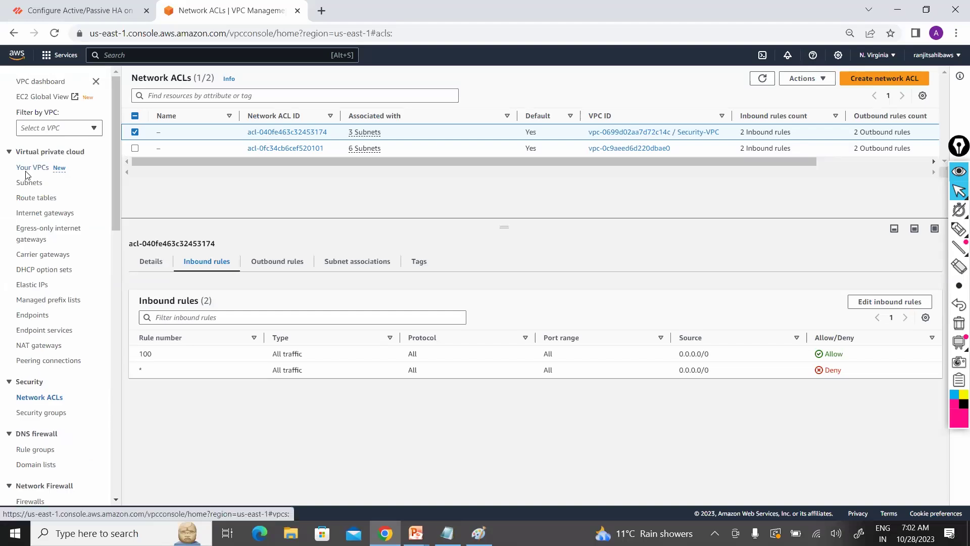
pyautogui.rightClick(27, 171)
# Step: Open Your VPCs in a new tab, then search EC2 and show running instances
pyautogui.click(82, 180)
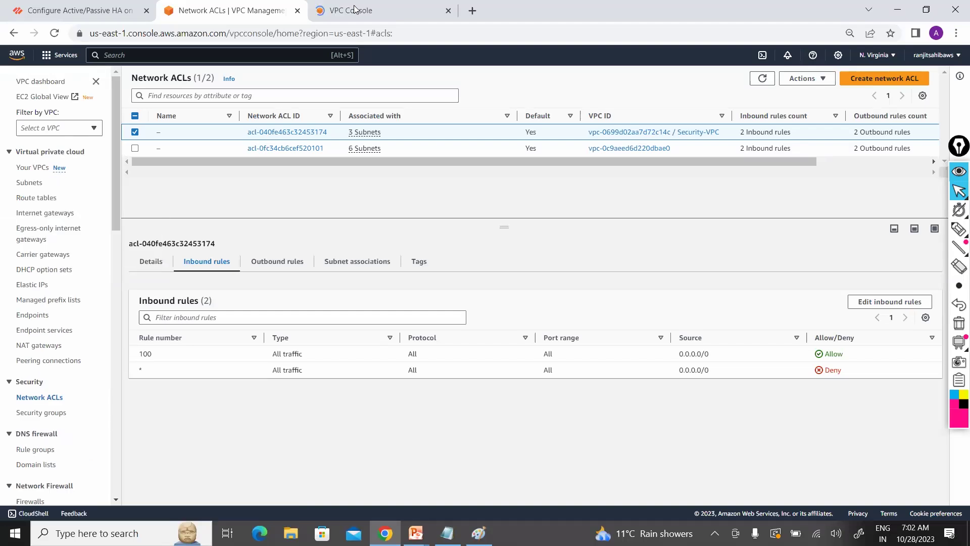
pyautogui.click(378, 11)
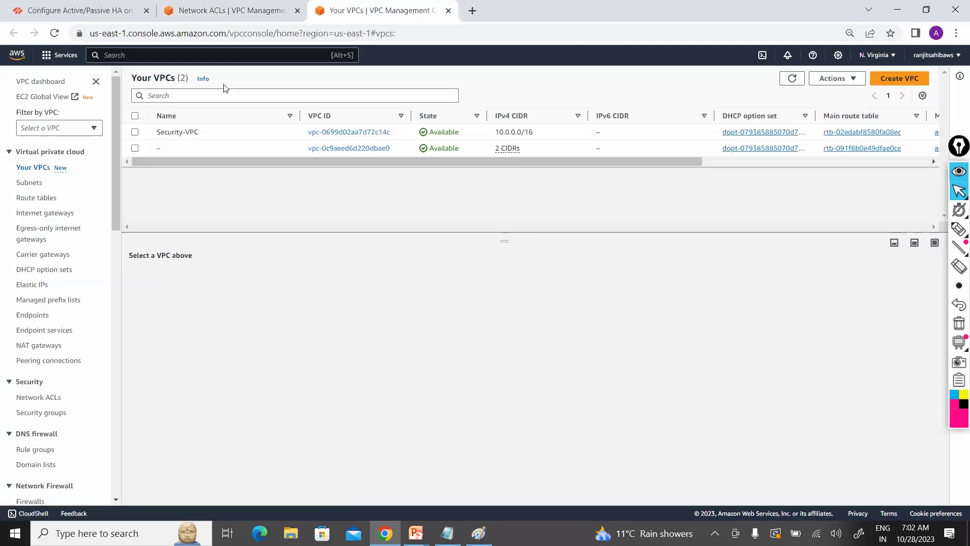
pyautogui.click(174, 55)
pyautogui.write('EC2')
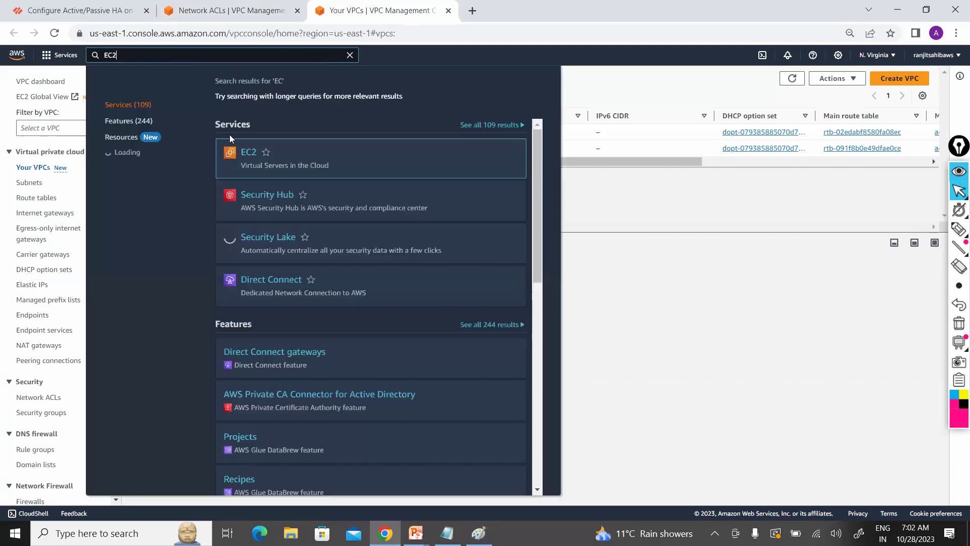
pyautogui.click(247, 158)
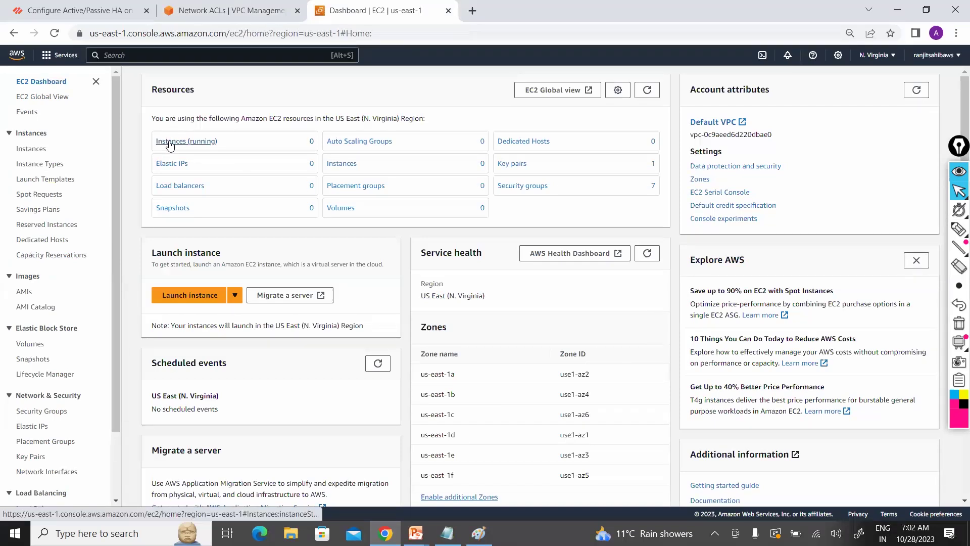
pyautogui.click(170, 143)
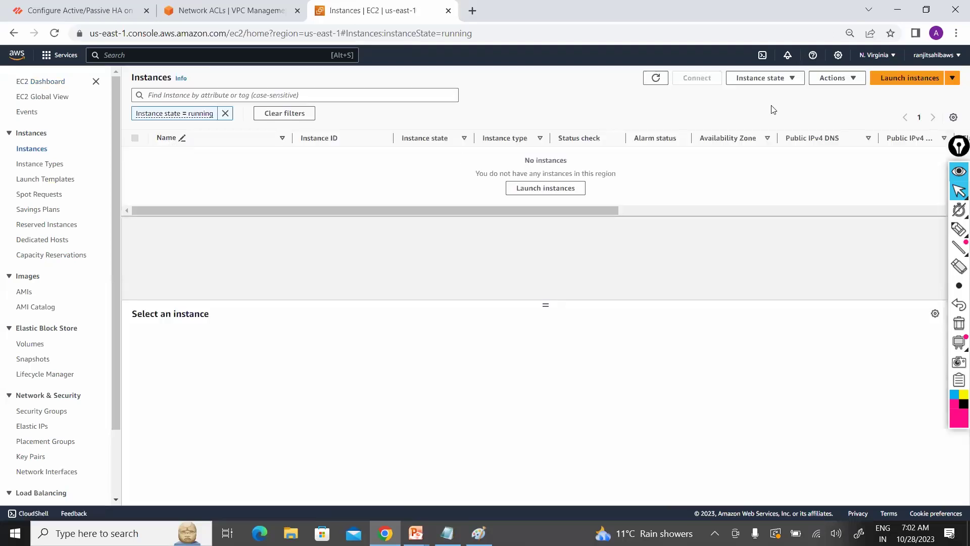
pyautogui.click(903, 78)
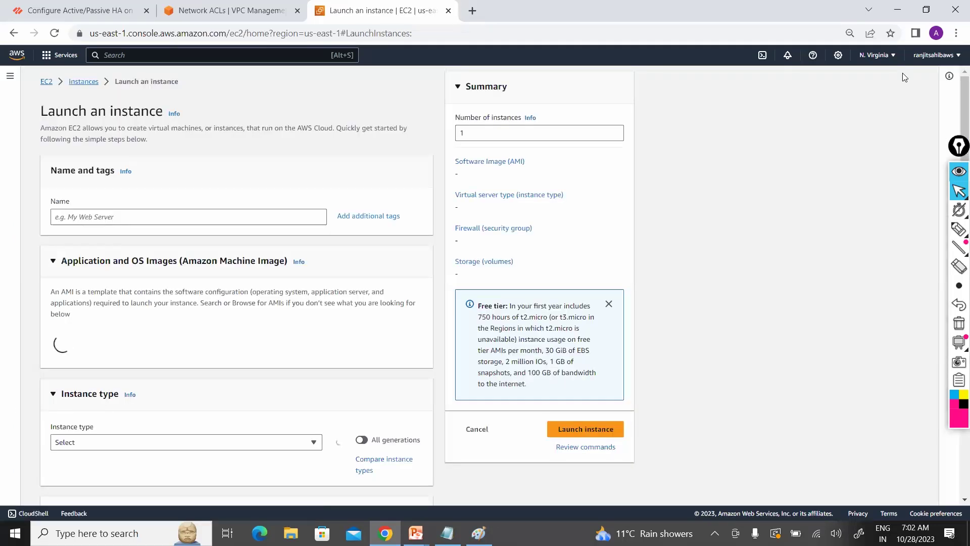
pyautogui.click(224, 214)
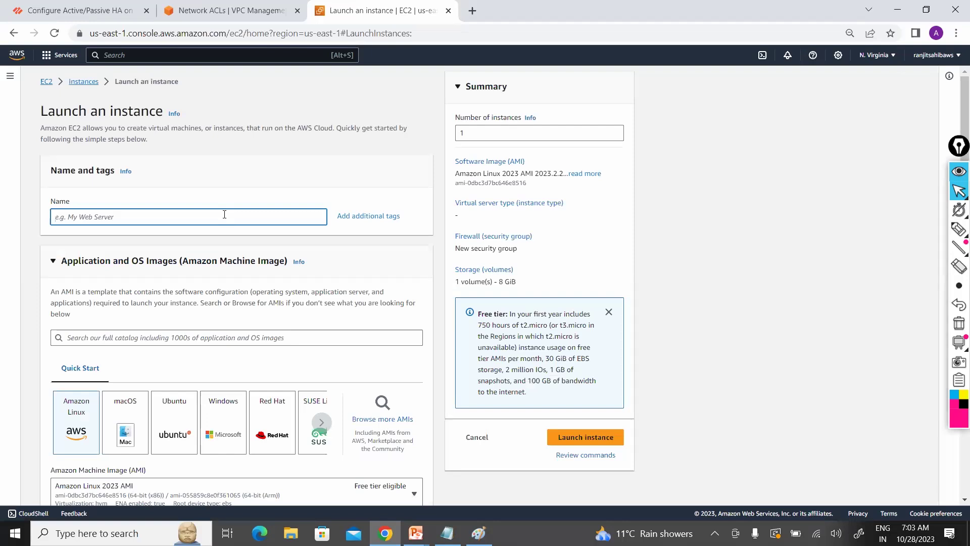
pyautogui.write('Firewall')
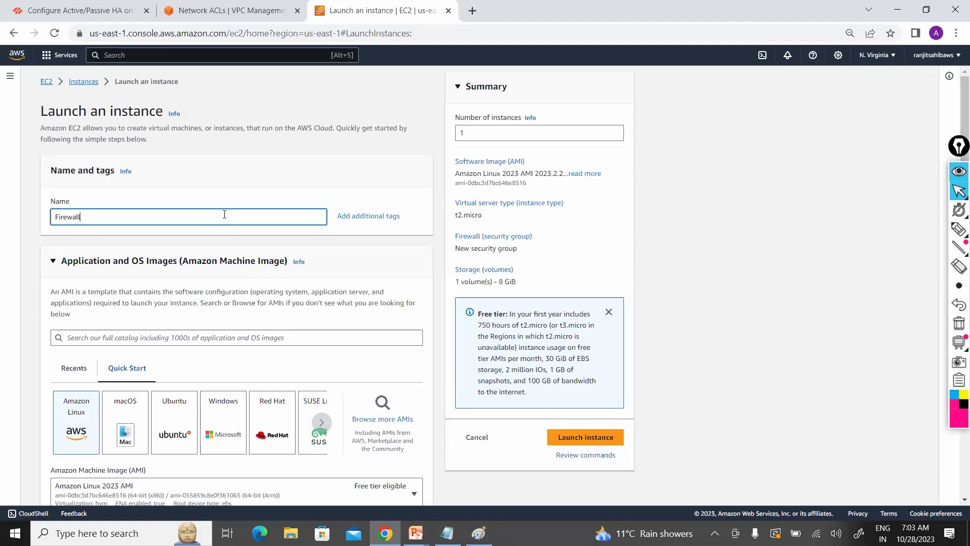
pyautogui.write('Prod-')
pyautogui.scroll(-2, 957, 135)
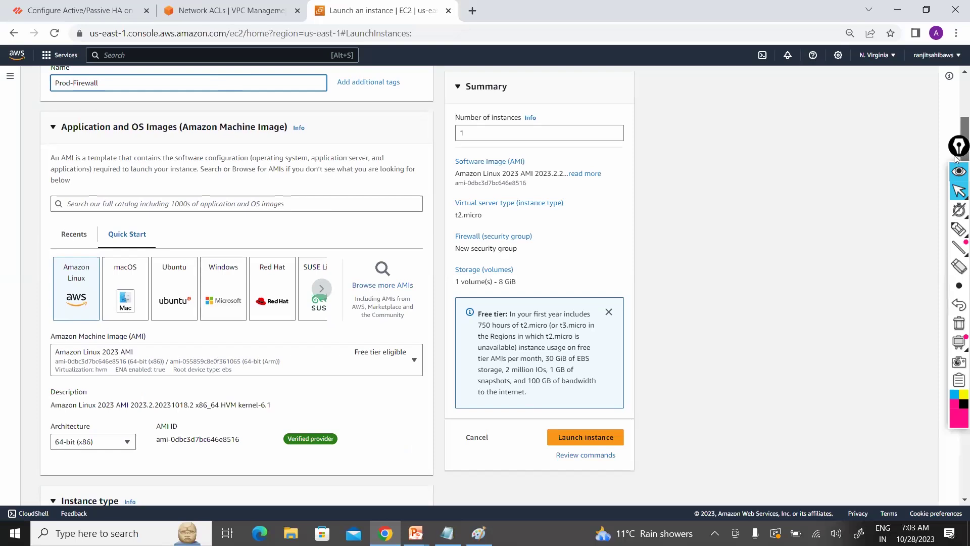
pyautogui.scroll(-2, 958, 154)
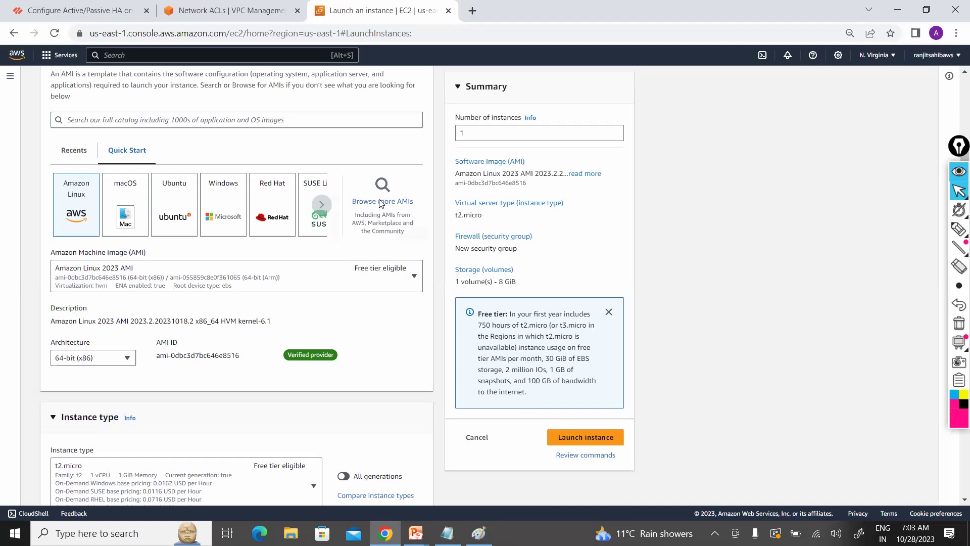
# Step: Open Browse more AMIs and switch to the AWS Marketplace AMIs tab
pyautogui.click(381, 203)
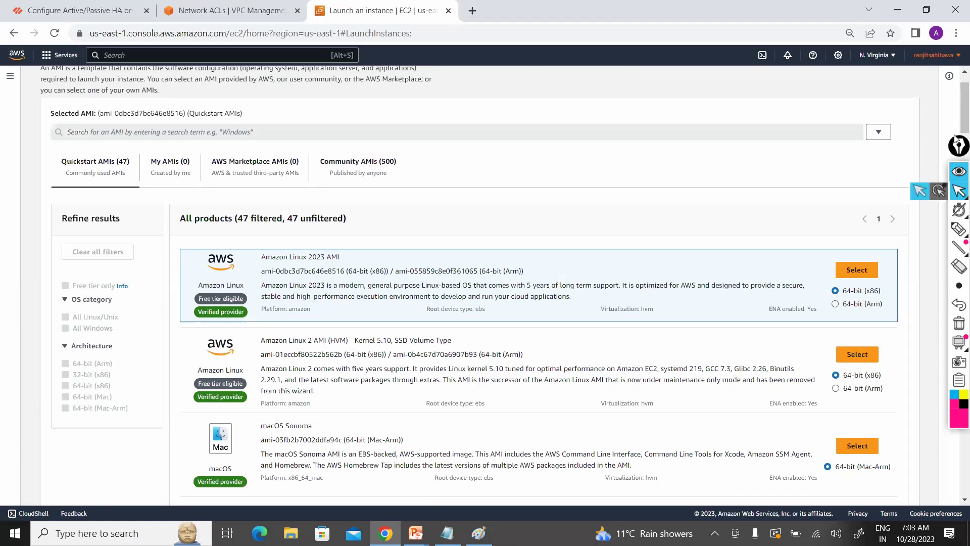
pyautogui.scroll(-5, 956, 106)
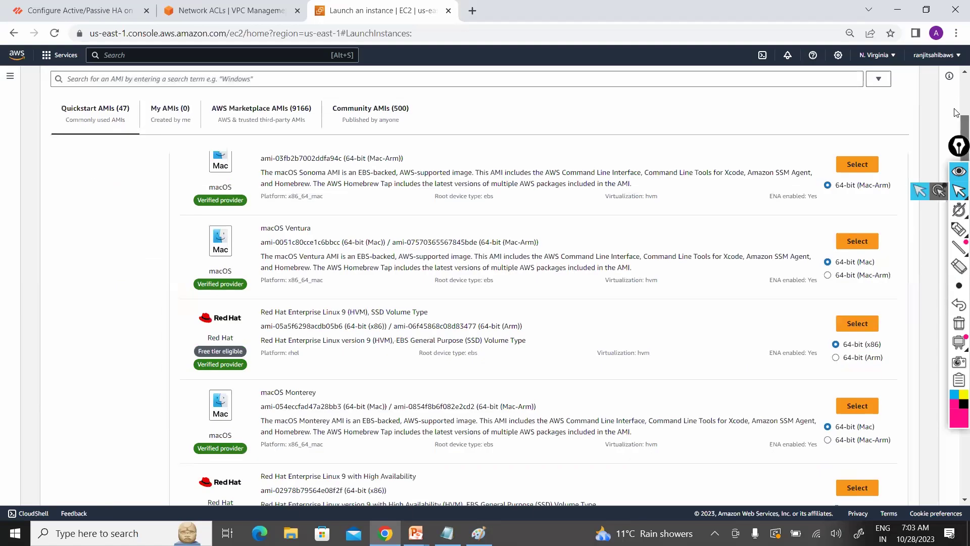
pyautogui.scroll(4, 957, 112)
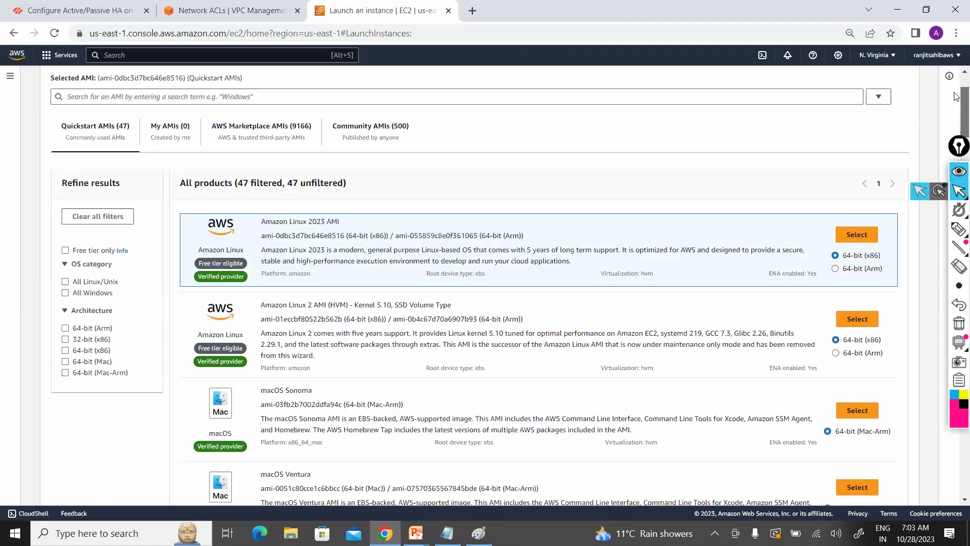
pyautogui.scroll(2, 957, 96)
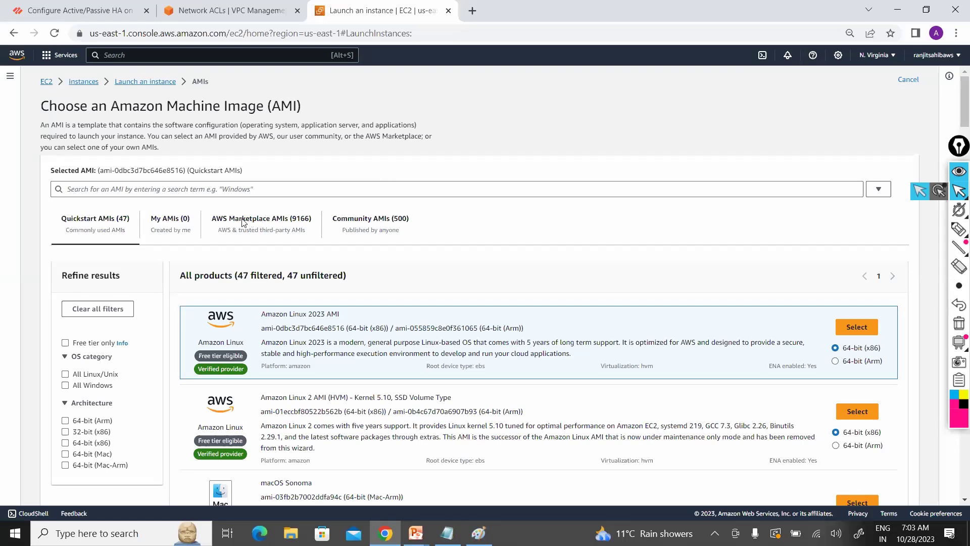
pyautogui.click(282, 220)
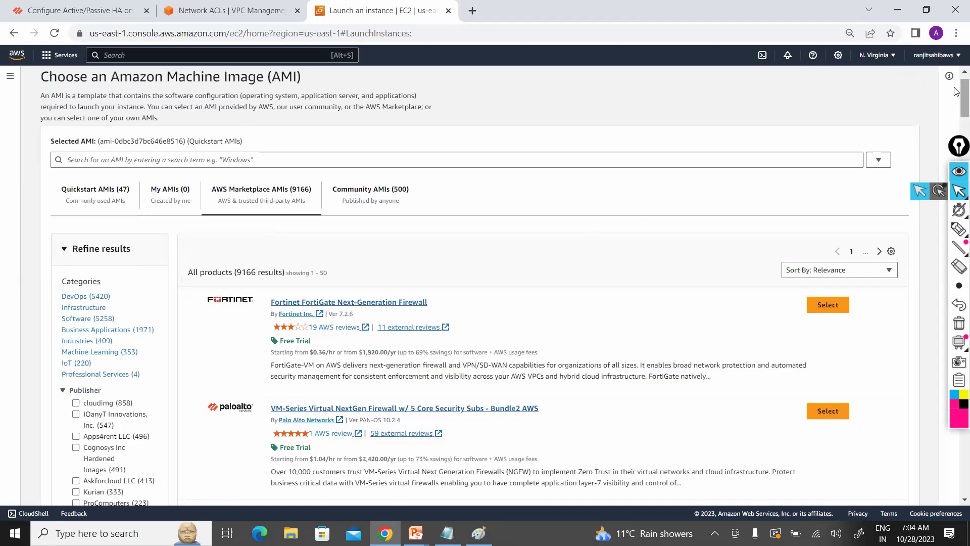
# Step: Scroll through the 9166 Marketplace products and focus the AMI search box
pyautogui.moveTo(954, 127); pyautogui.dragTo(956, 227)
pyautogui.moveTo(952, 262); pyautogui.dragTo(948, 340)
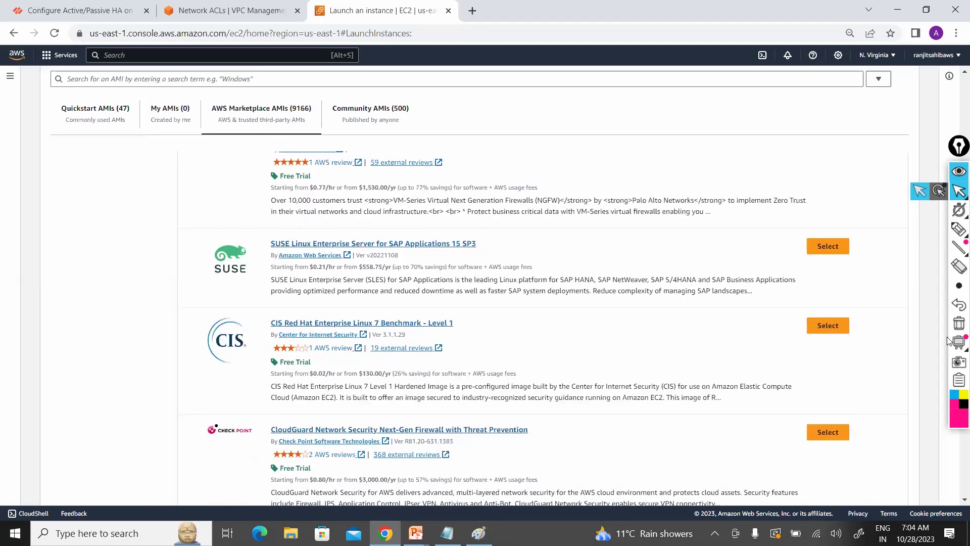
pyautogui.moveTo(942, 378); pyautogui.dragTo(956, 92)
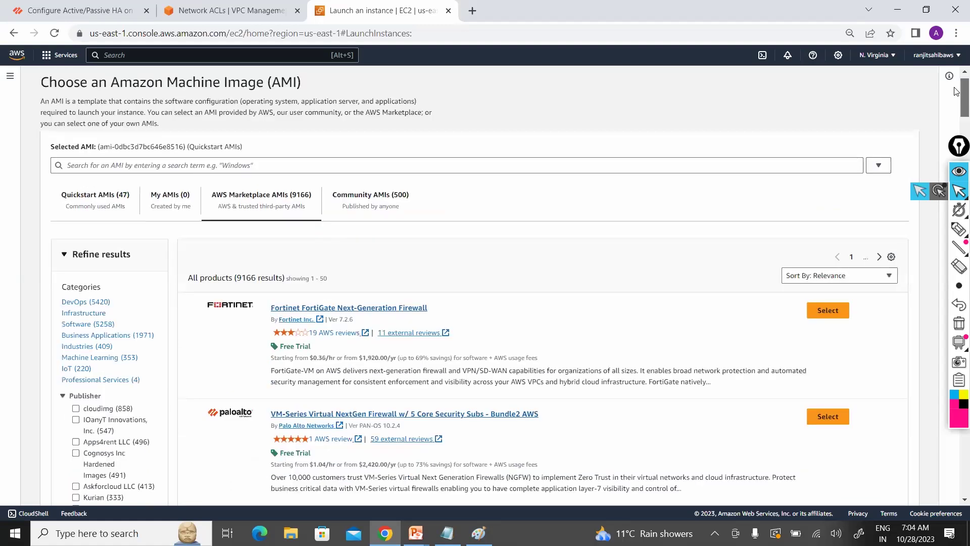
pyautogui.moveTo(955, 90); pyautogui.dragTo(955, 93)
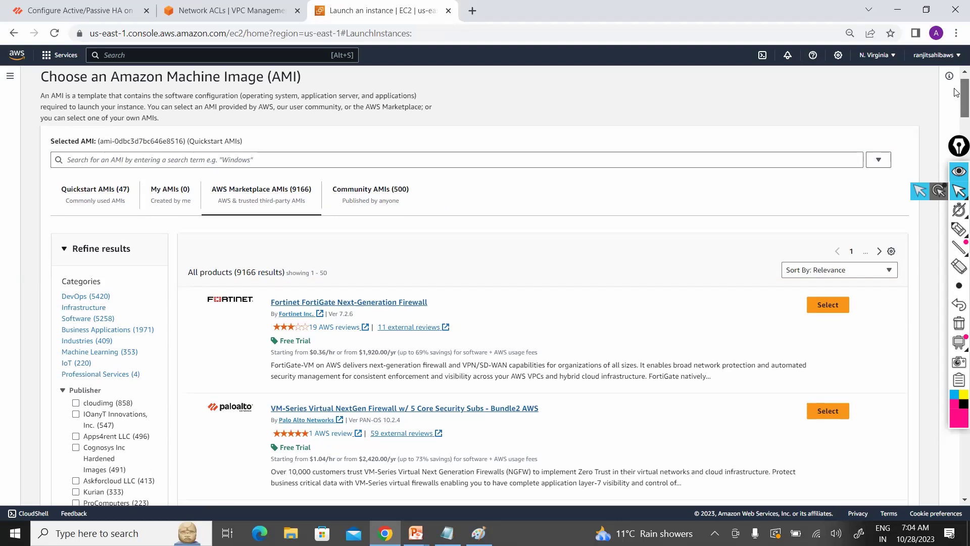
pyautogui.click(759, 161)
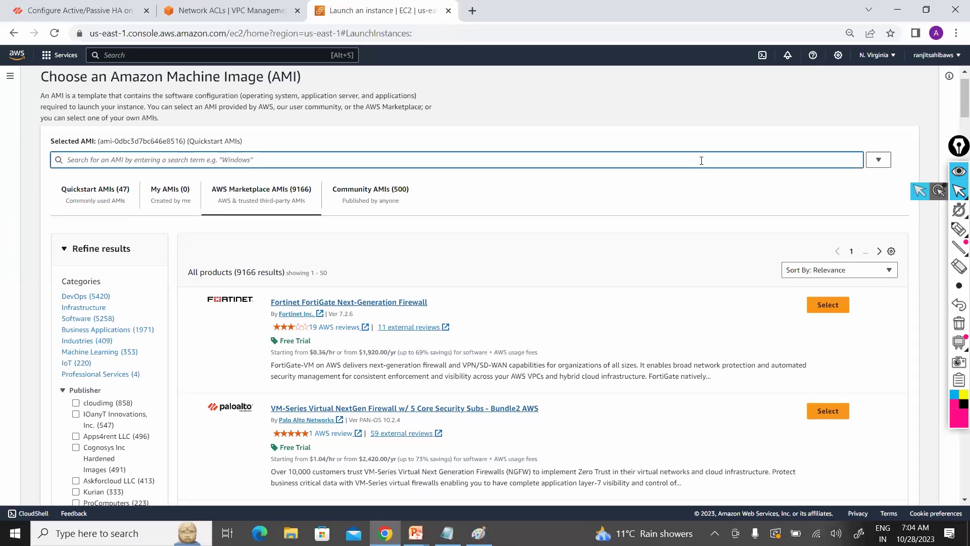
pyautogui.click(701, 161)
# Step: Search Marketplace AMIs for 'Paloalto' and select VM-Series Virtual Next-Generation Firewall (BYOL)
pyautogui.write('Pa')
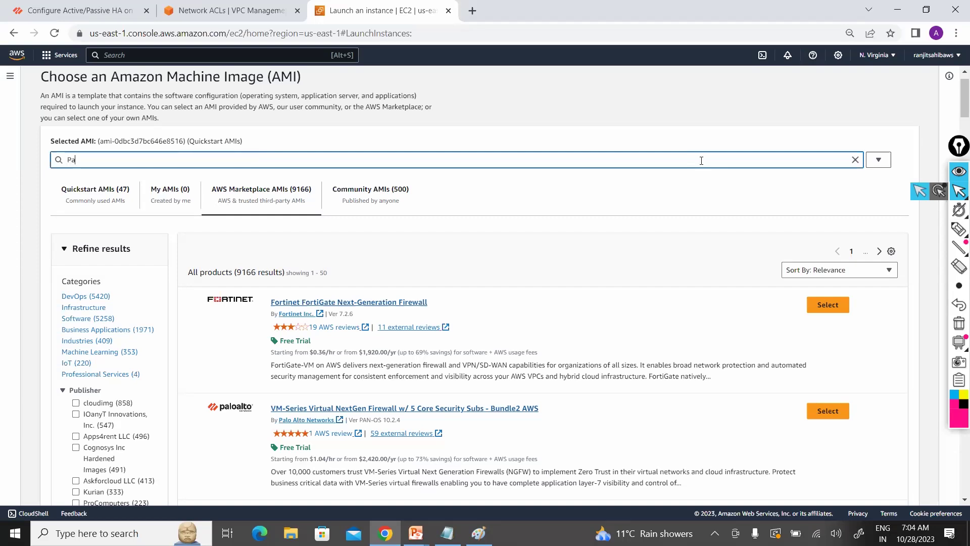
pyautogui.write('loalto')
pyautogui.press('Return')
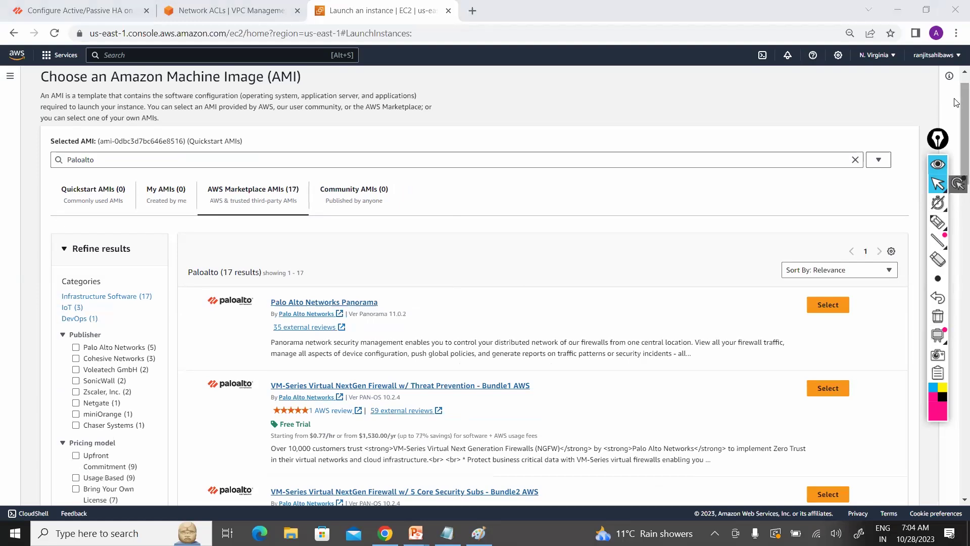
pyautogui.scroll(-5, 956, 164)
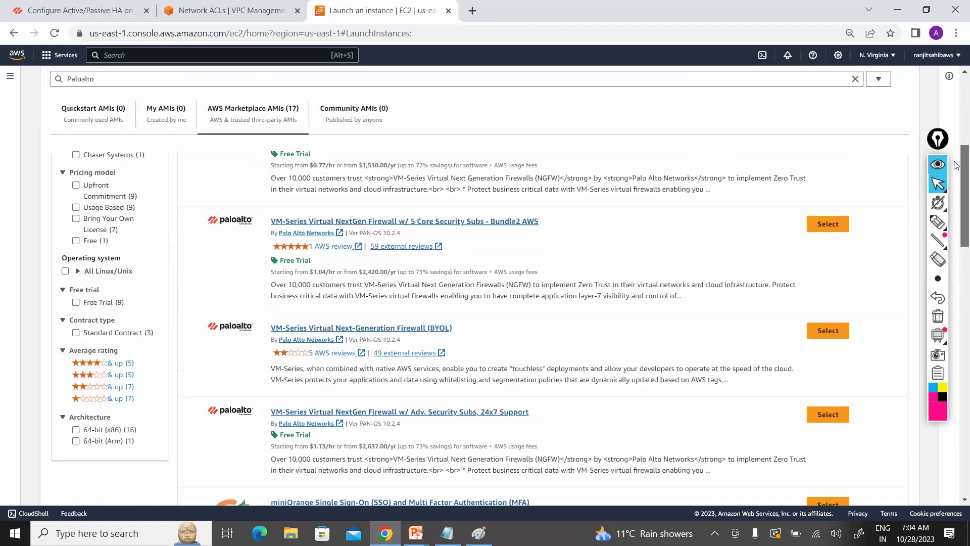
pyautogui.scroll(1, 536, 278)
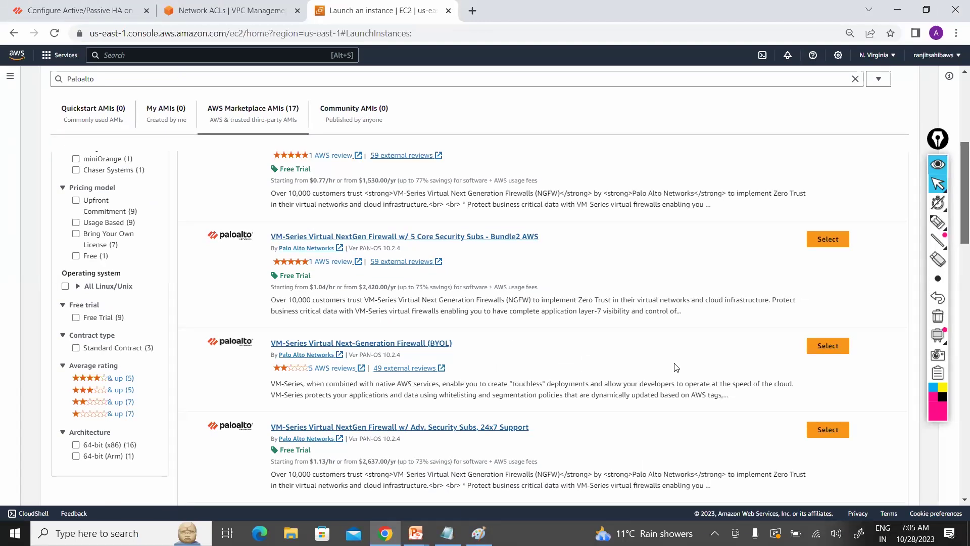
pyautogui.moveTo(956, 228)
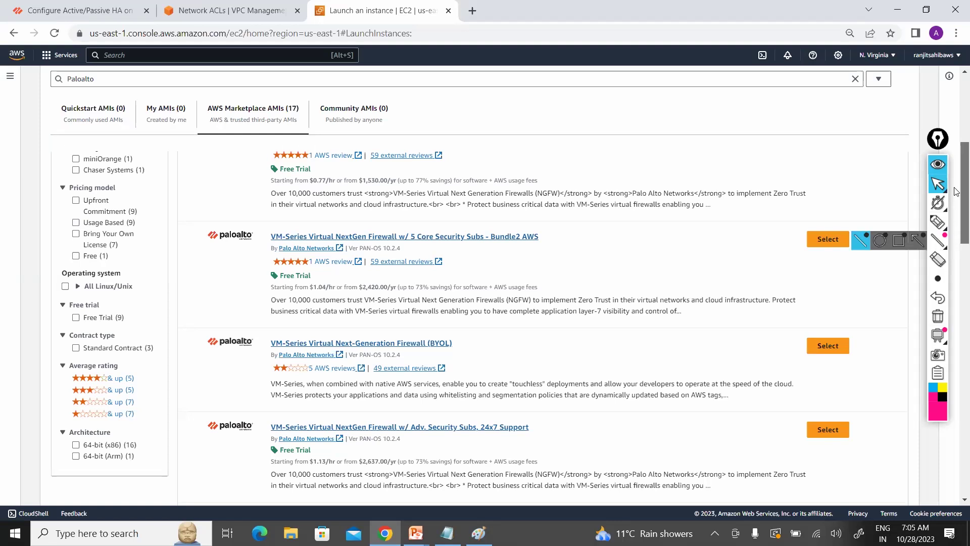
pyautogui.scroll(4, 956, 172)
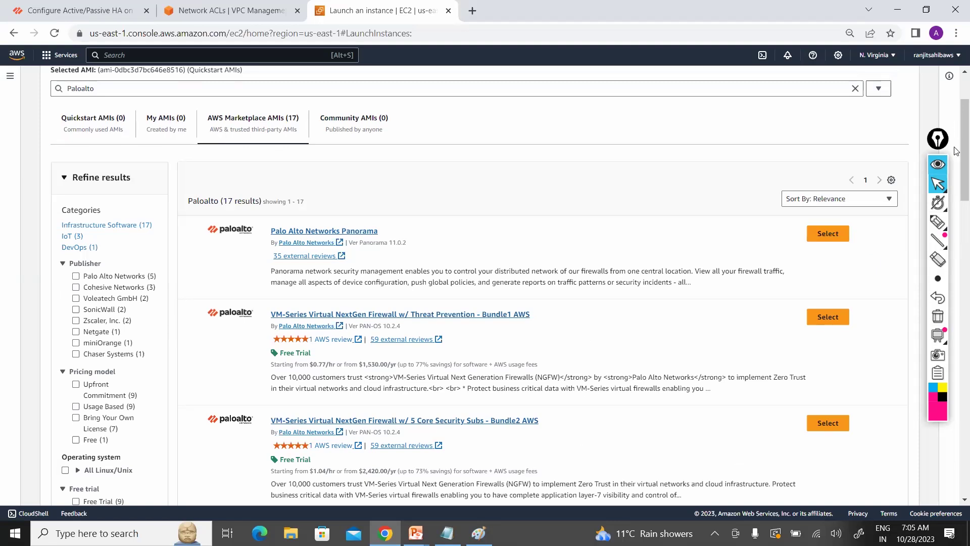
pyautogui.scroll(-3, 656, 244)
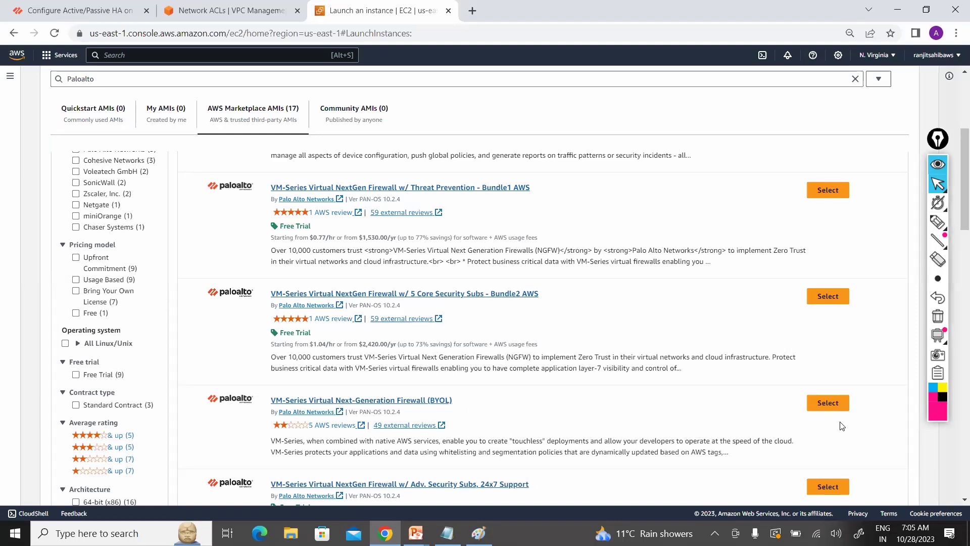
pyautogui.click(828, 407)
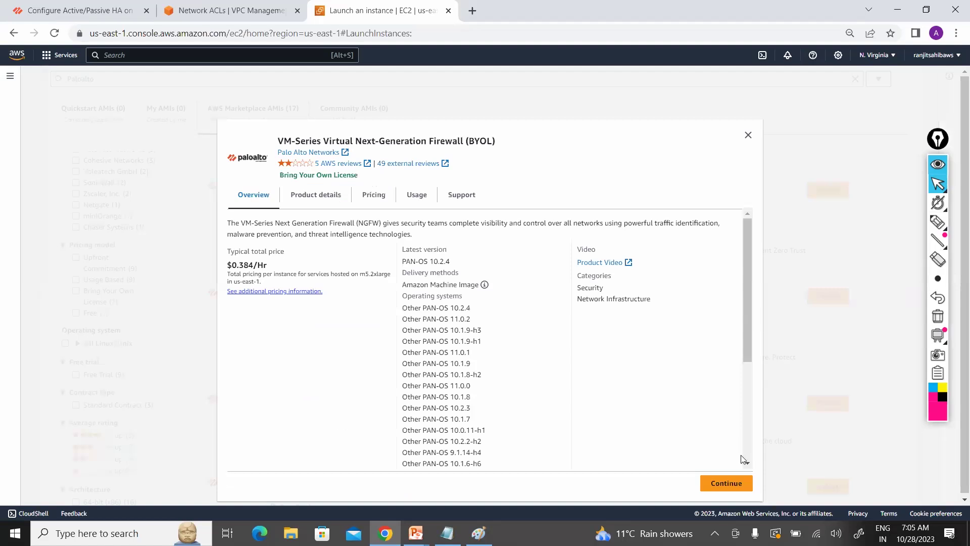
# Step: Continue with the VM-Series BYOL AMI and verify m5.2xlarge with 60 GiB storage
pyautogui.click(728, 482)
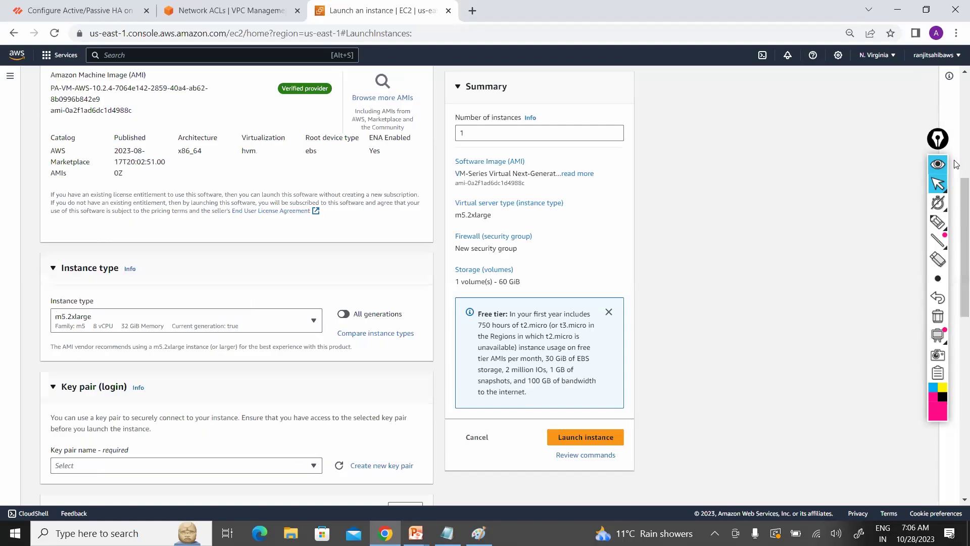
pyautogui.scroll(6, 956, 189)
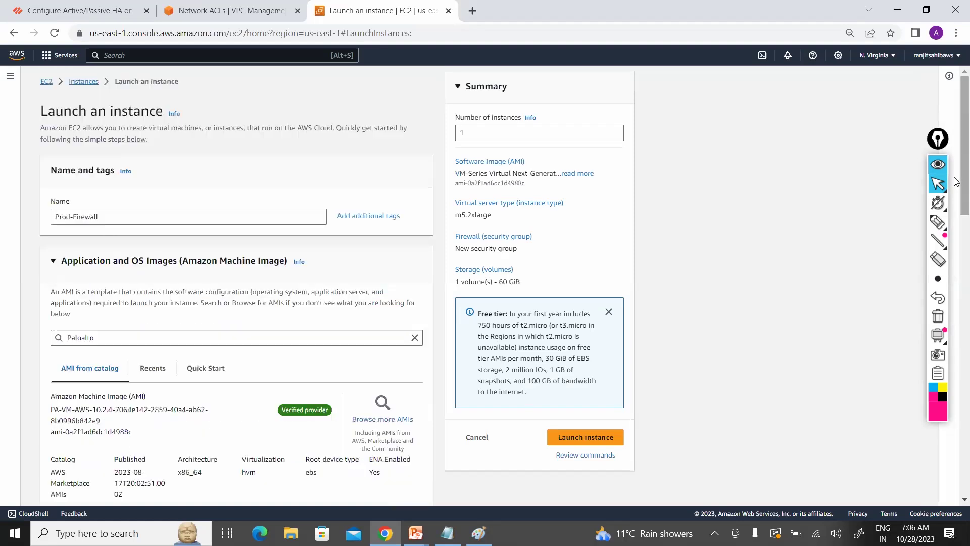
pyautogui.scroll(-8, 957, 213)
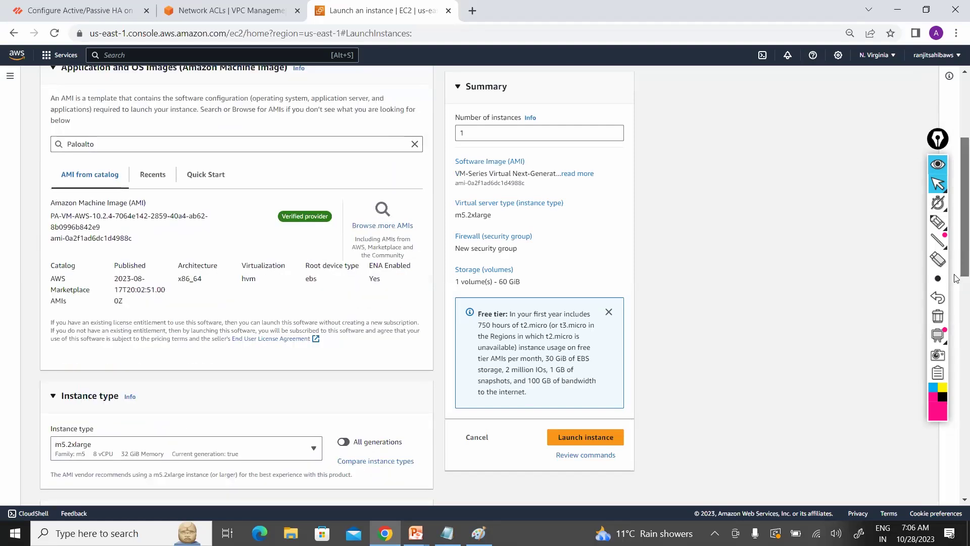
pyautogui.scroll(-1, 957, 301)
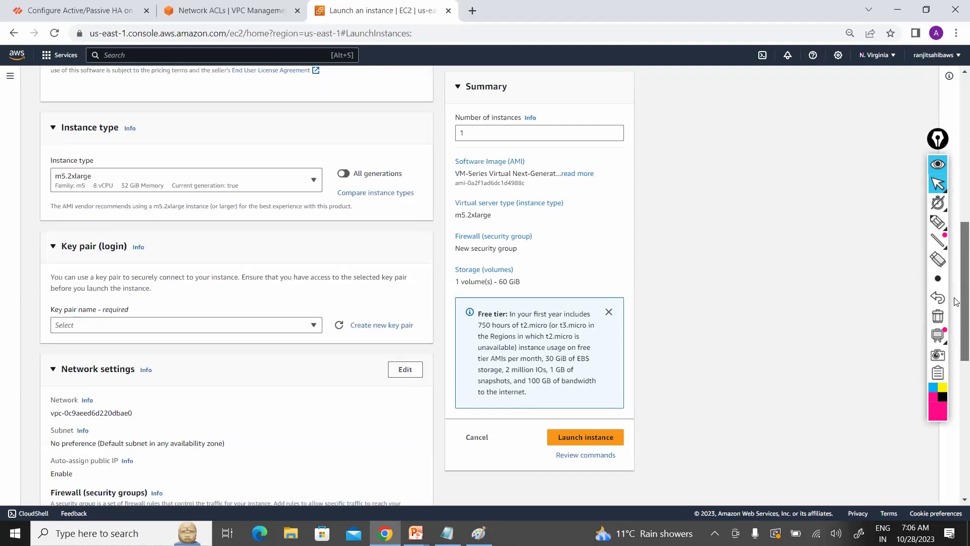
pyautogui.scroll(-1, 956, 301)
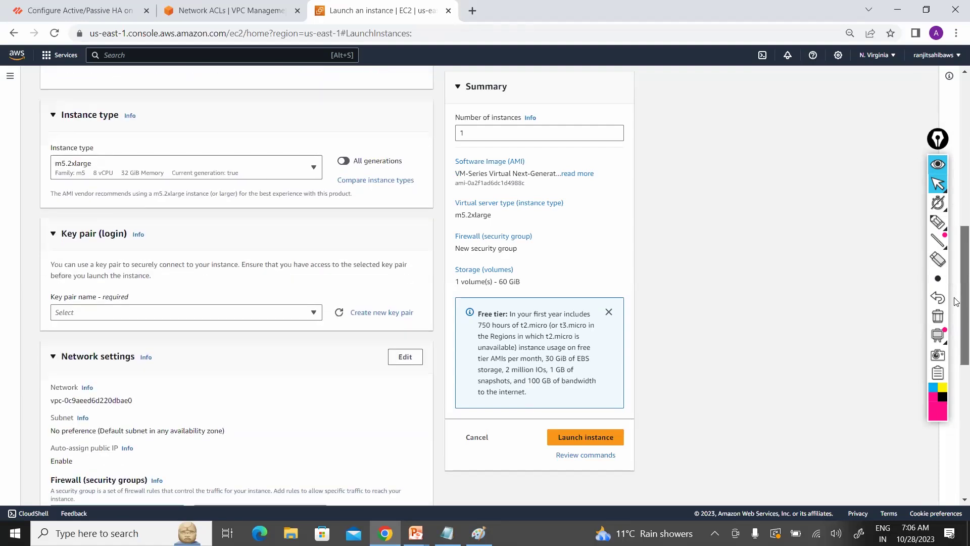
pyautogui.scroll(1, 956, 300)
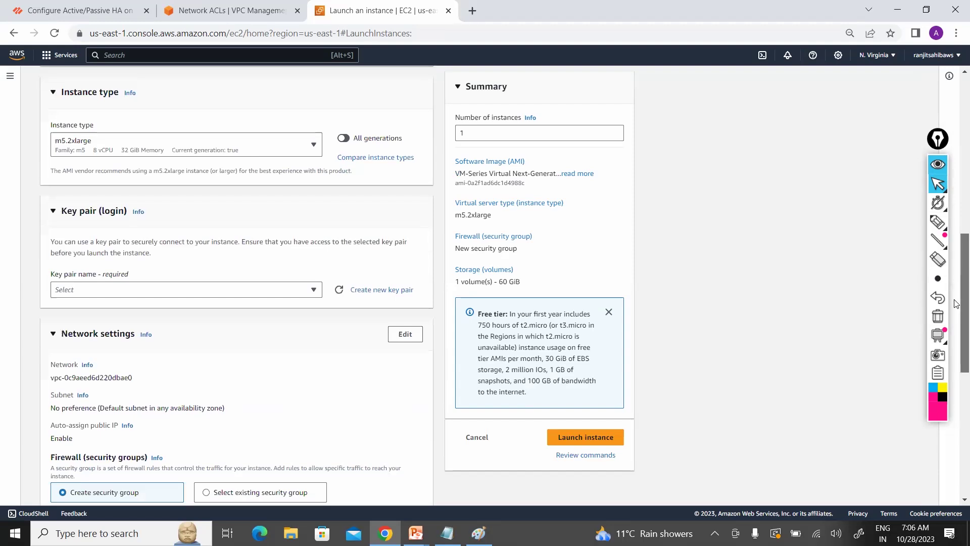
pyautogui.scroll(-1, 956, 300)
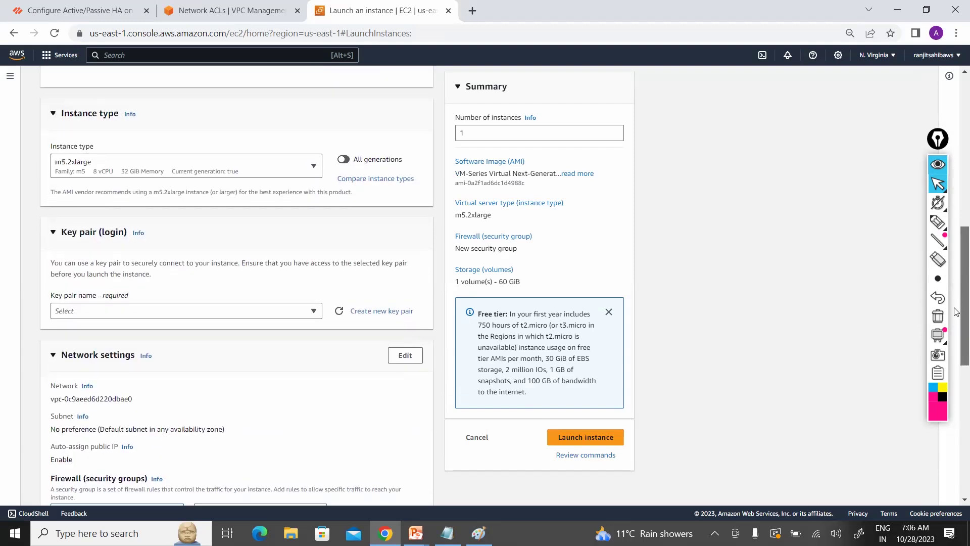
pyautogui.scroll(1, 956, 292)
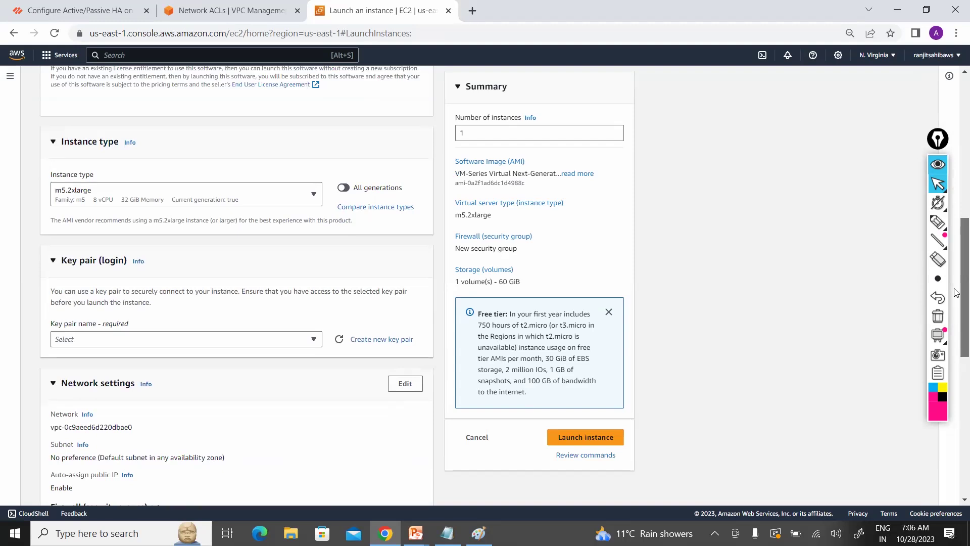
pyautogui.scroll(-1, 957, 298)
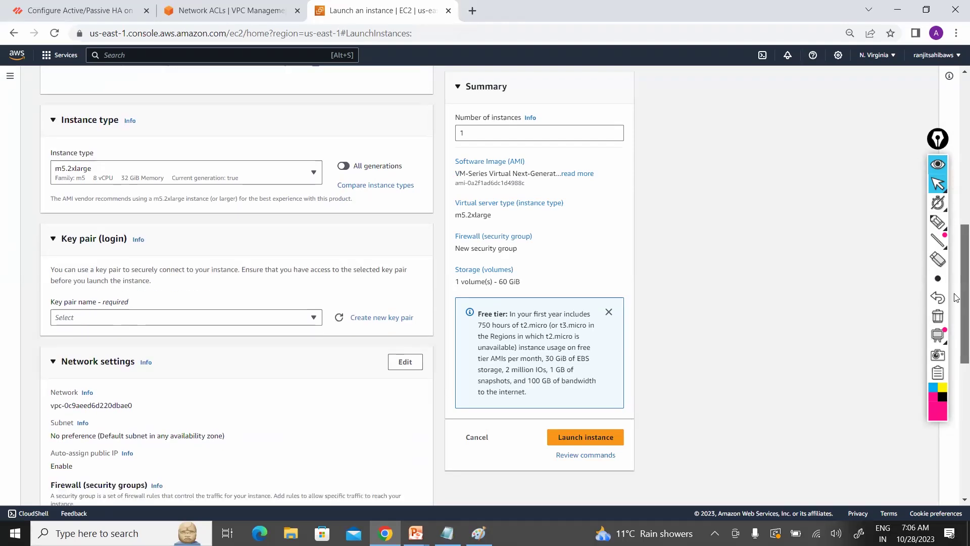
pyautogui.scroll(1, 956, 300)
pyautogui.scroll(-1, 956, 301)
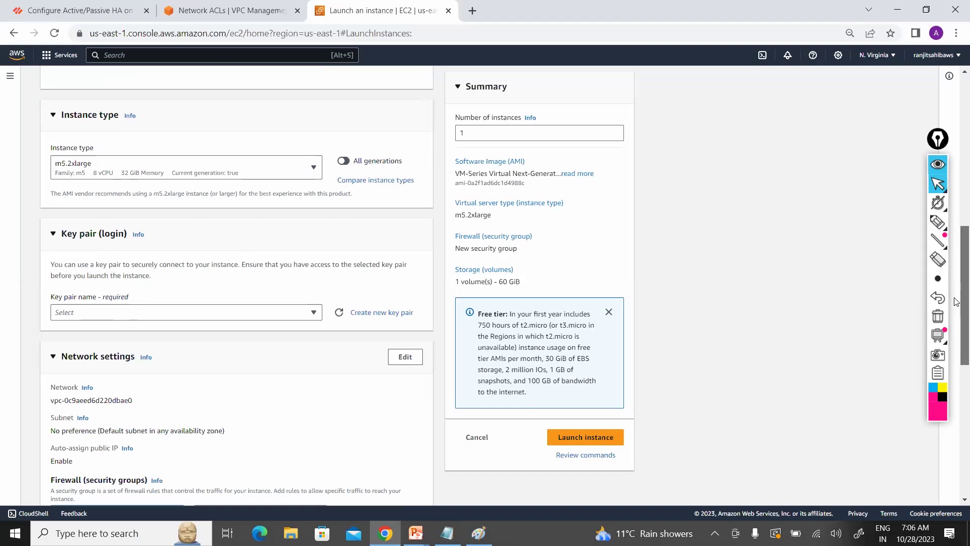
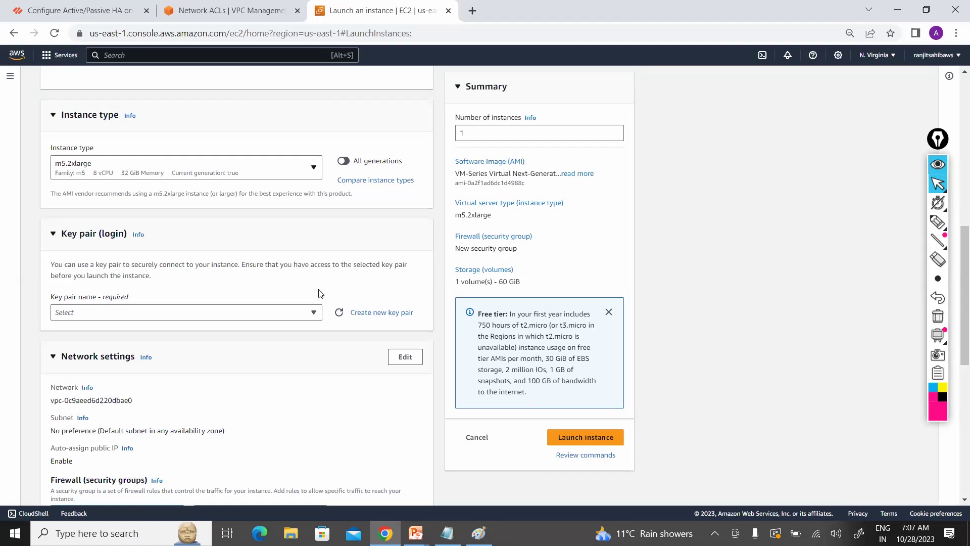
# Step: Create an RSA .pem key pair named Security-Key for the firewall instance
pyautogui.click(313, 313)
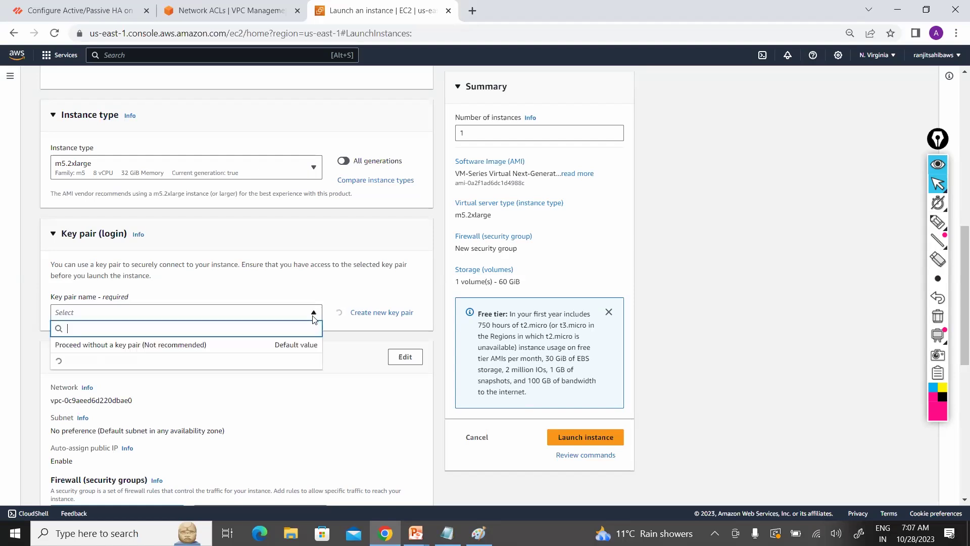
pyautogui.click(374, 314)
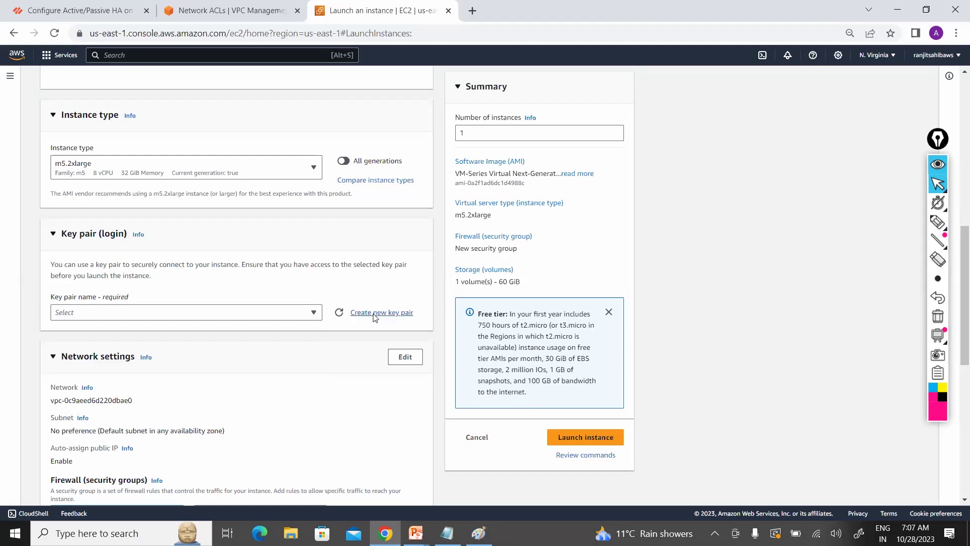
pyautogui.click(374, 314)
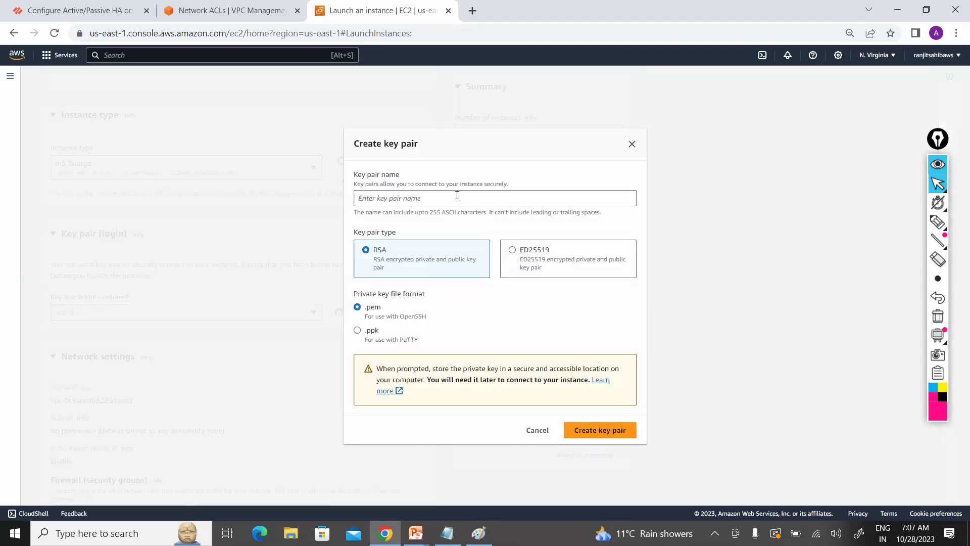
pyautogui.click(456, 195)
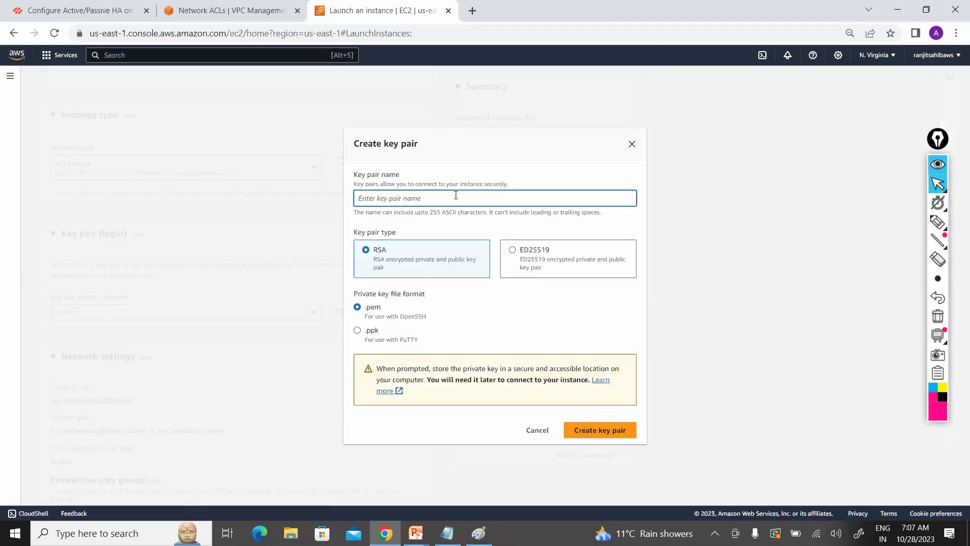
pyautogui.write('Security')
pyautogui.write('-Key')
pyautogui.click(611, 435)
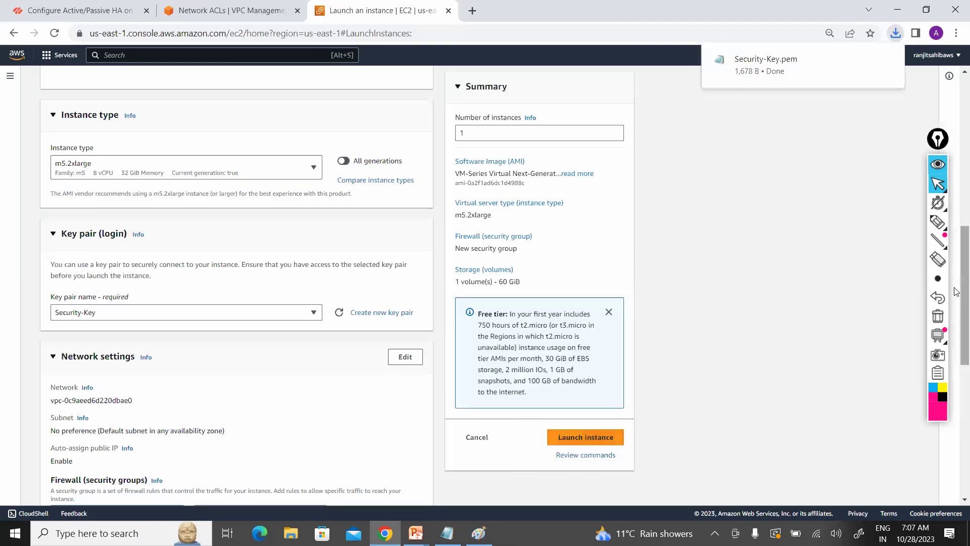
pyautogui.scroll(3, 956, 248)
pyautogui.scroll(4, 956, 187)
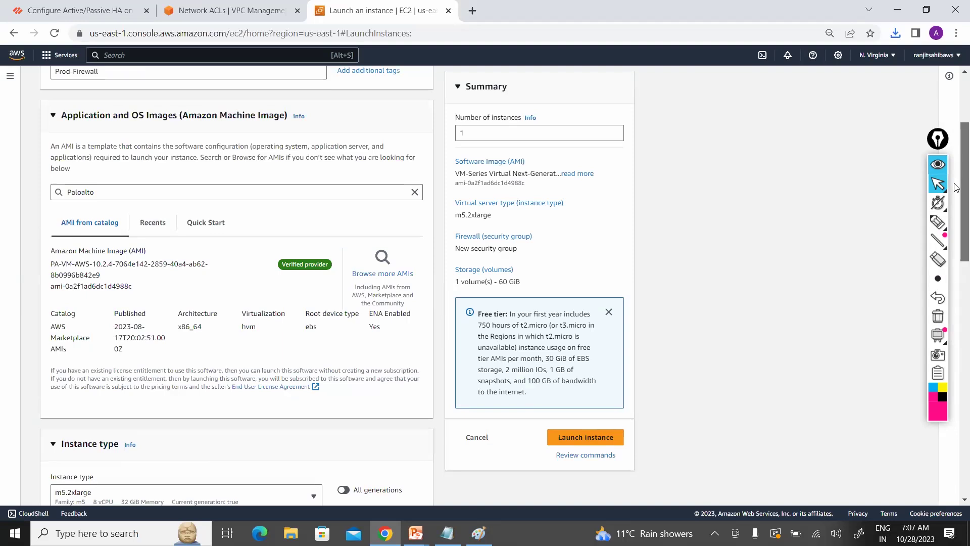
pyautogui.scroll(-1, 954, 188)
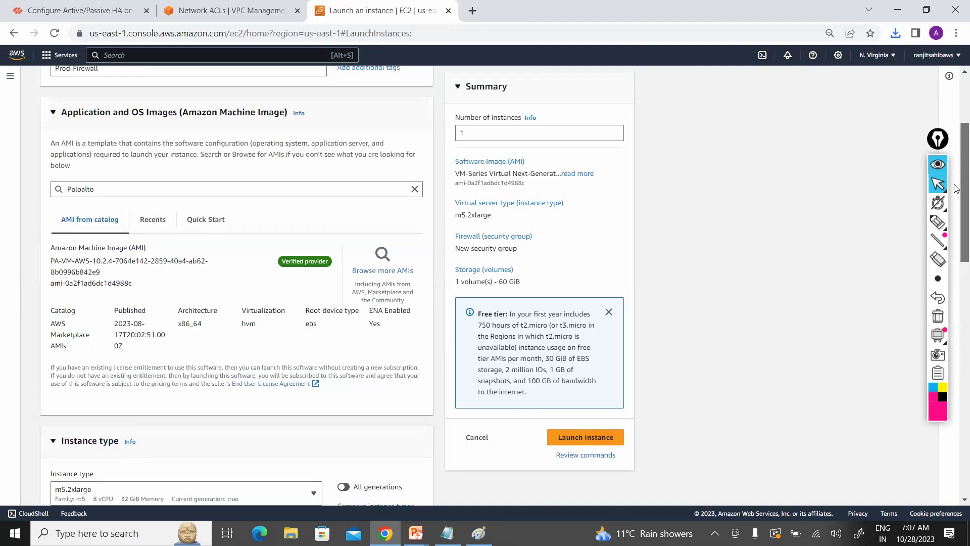
pyautogui.scroll(-1, 954, 188)
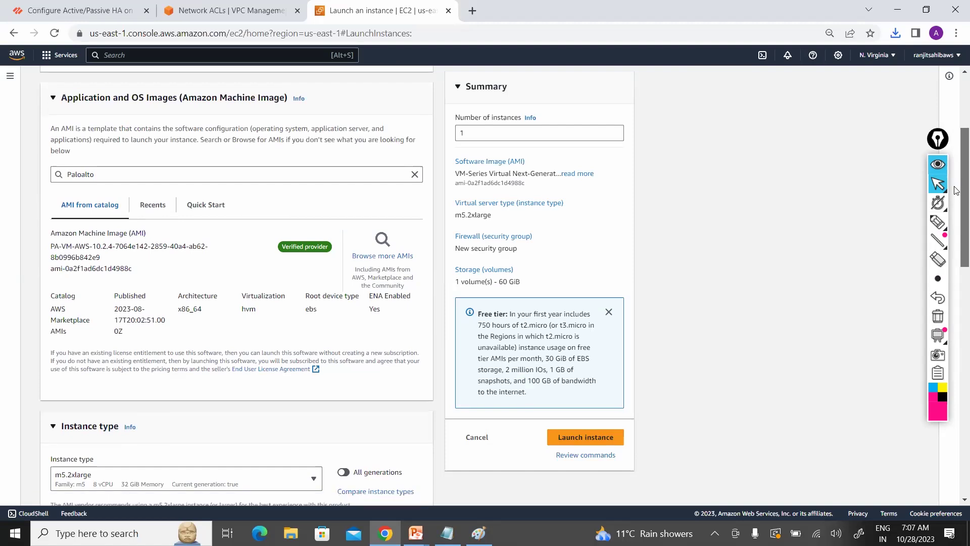
pyautogui.scroll(-1, 955, 196)
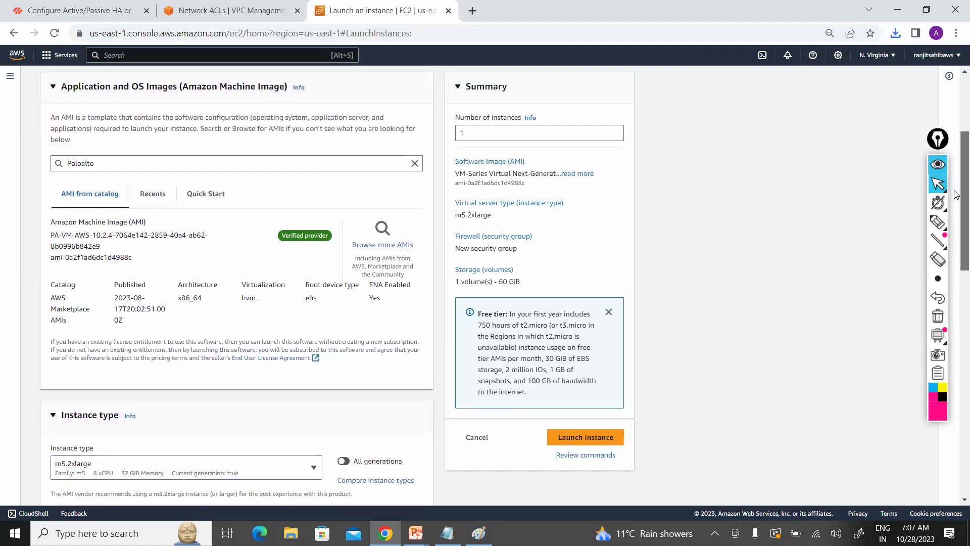
pyautogui.scroll(1, 956, 176)
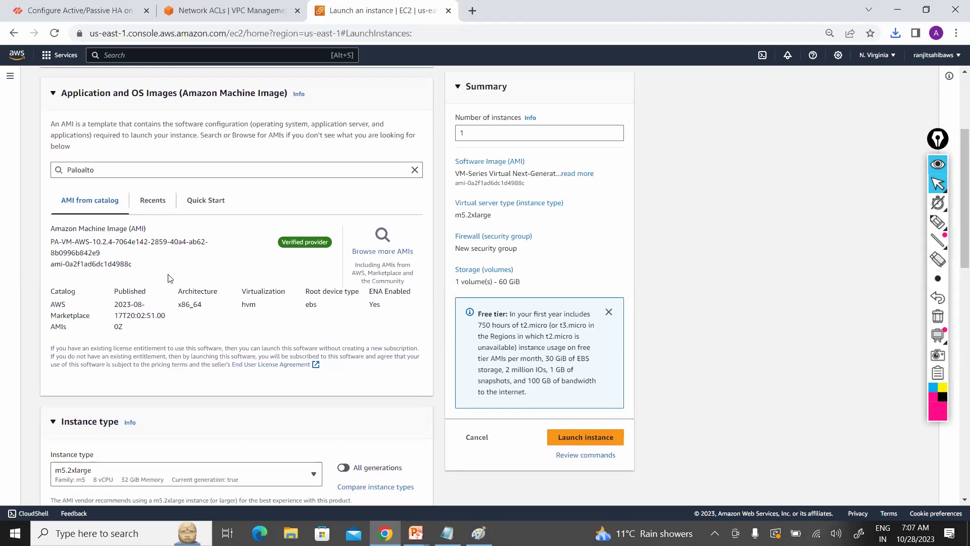
pyautogui.moveTo(55, 236)
pyautogui.mouseDown()
pyautogui.moveTo(177, 319)
pyautogui.moveTo(247, 323)
pyautogui.mouseUp()
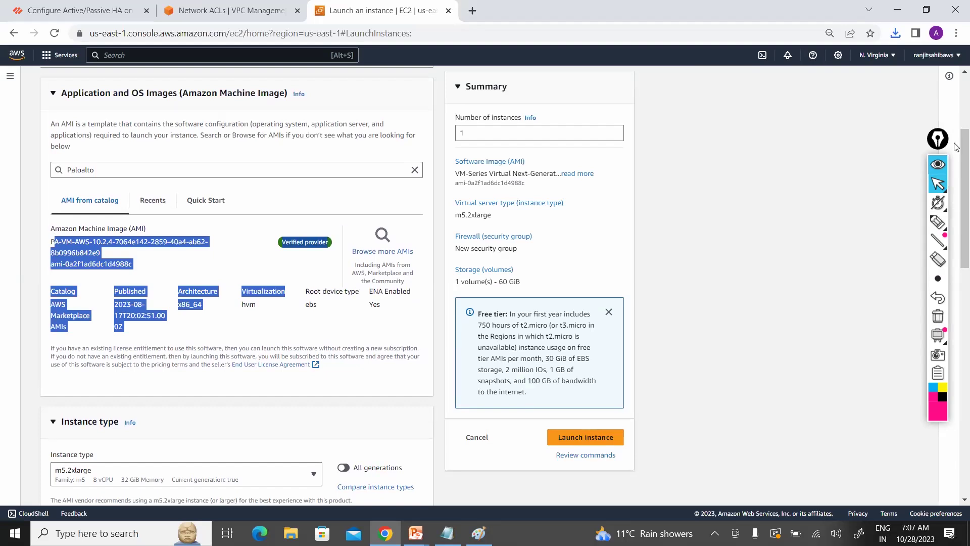
pyautogui.scroll(-3, 497, 251)
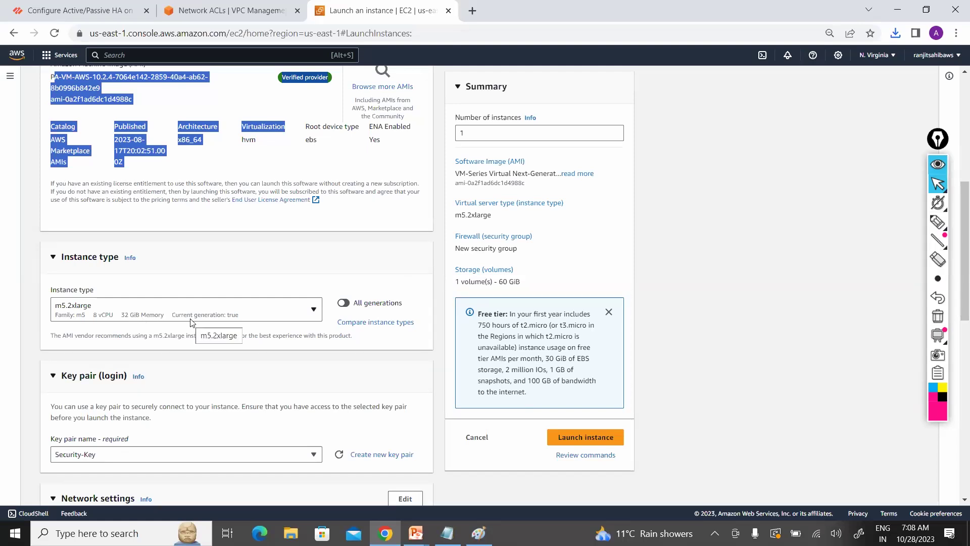
pyautogui.click(692, 328)
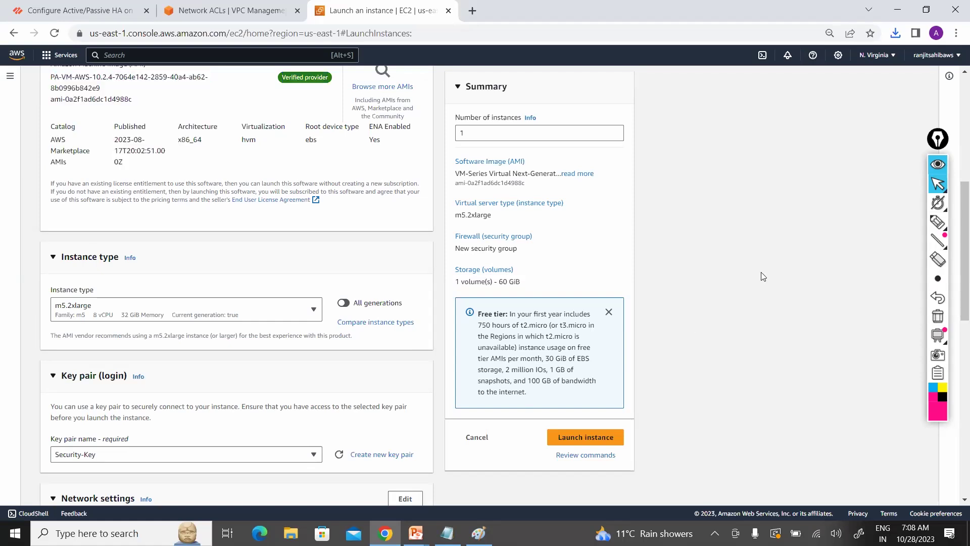
pyautogui.moveTo(957, 240)
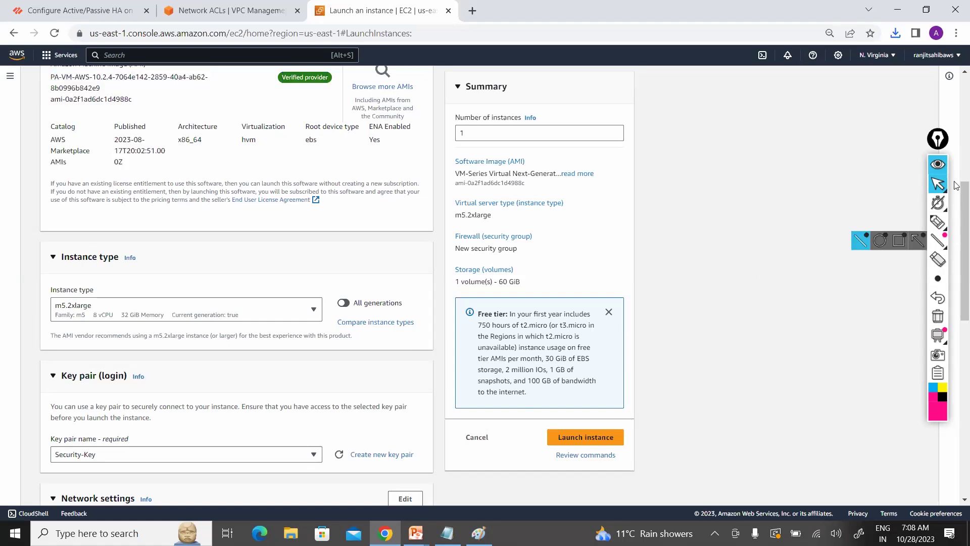
pyautogui.scroll(5, 957, 169)
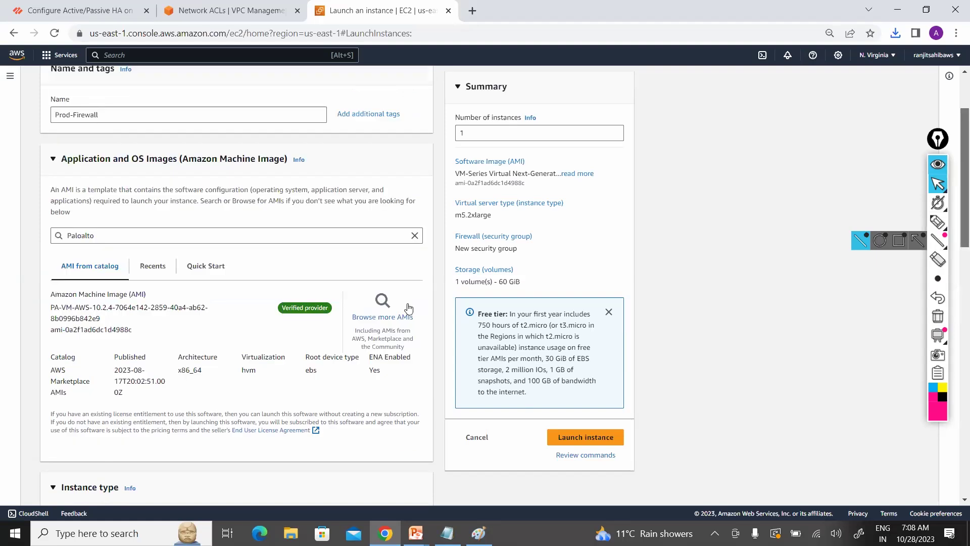
# Step: Browse the 17 Paloalto Marketplace AMIs and open the VM-Series BYOL listing in a new tab
pyautogui.click(393, 322)
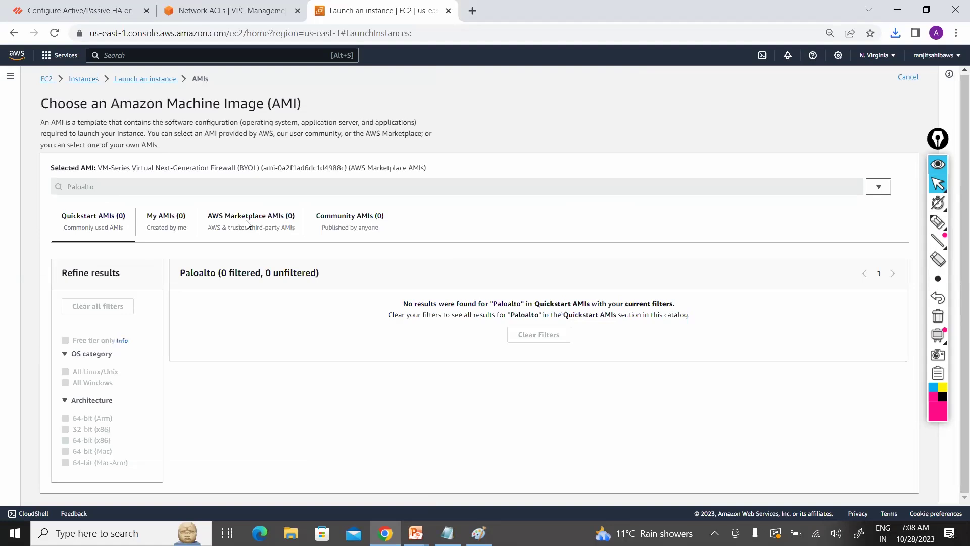
pyautogui.click(250, 219)
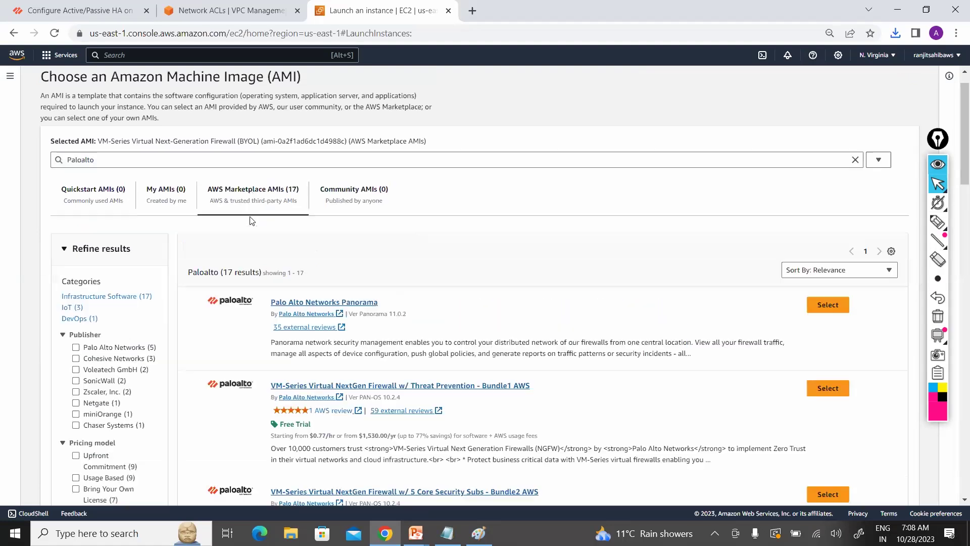
pyautogui.scroll(-5, 251, 219)
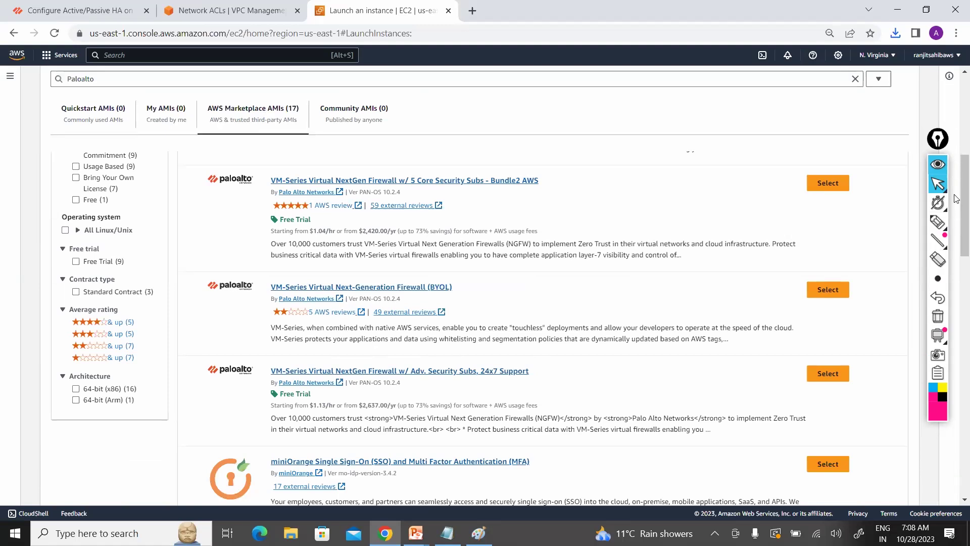
pyautogui.scroll(-5, 956, 198)
pyautogui.scroll(3, 956, 173)
pyautogui.scroll(2, 581, 268)
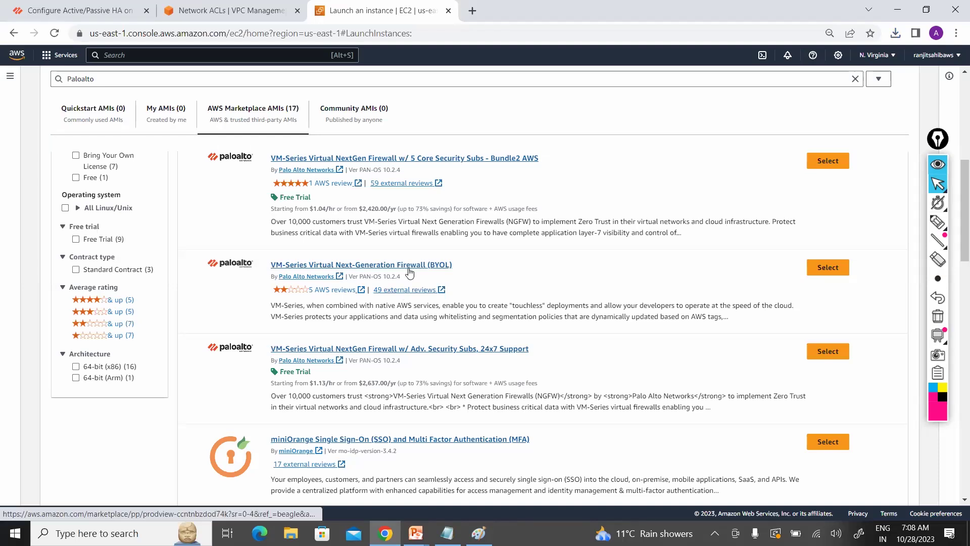
pyautogui.middleClick(409, 273)
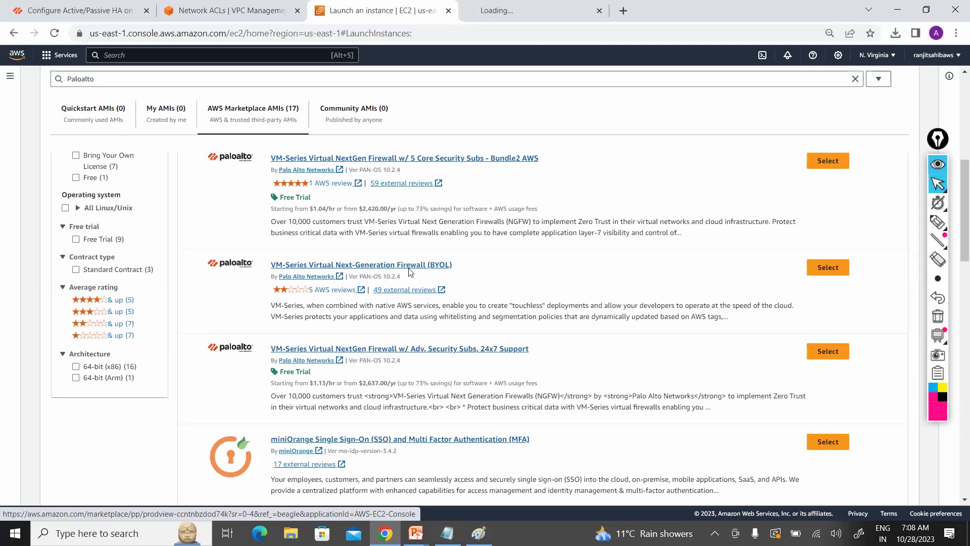
# Step: Review the VM-Series BYOL Marketplace page's usage and overview, then select that AMI in EC2
pyautogui.click(511, 6)
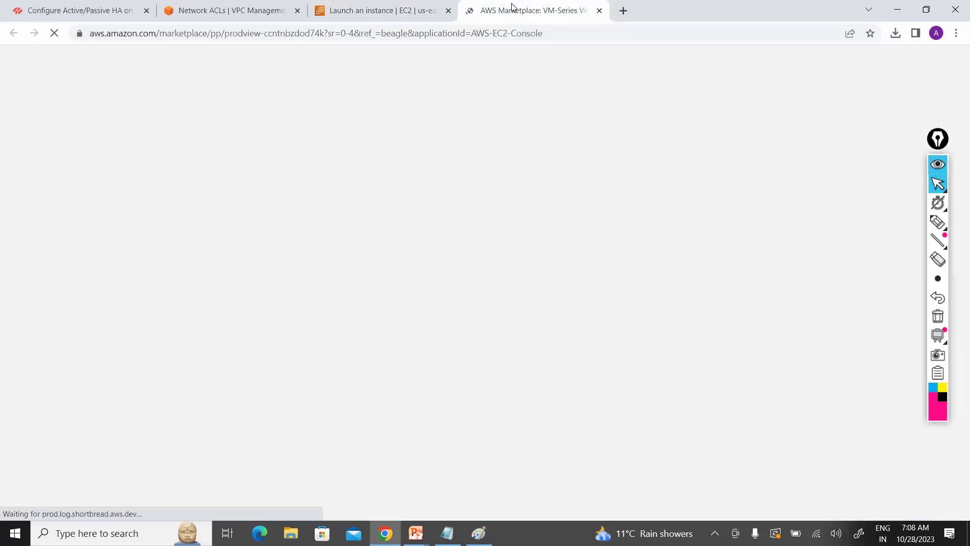
pyautogui.scroll(-4, 955, 126)
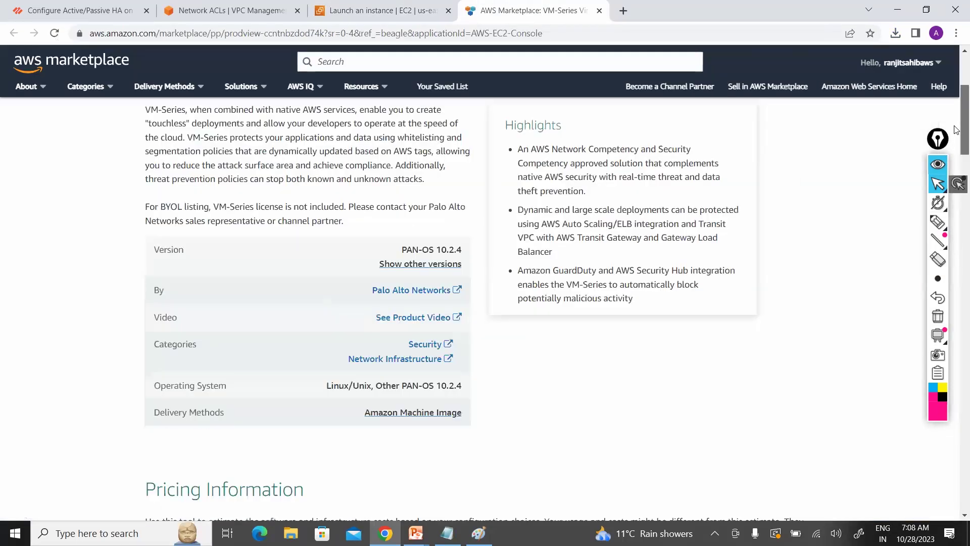
pyautogui.moveTo(955, 126); pyautogui.dragTo(957, 150)
pyautogui.scroll(3, 956, 151)
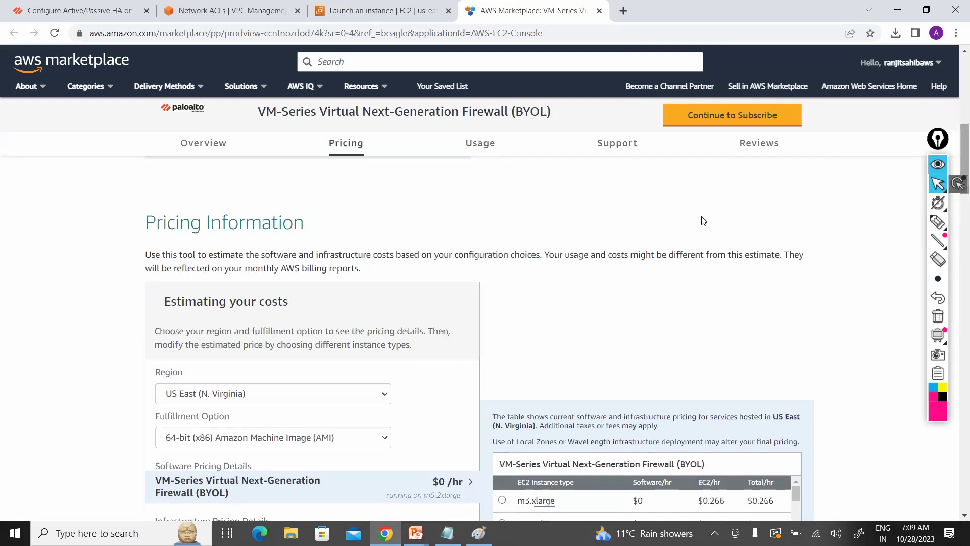
pyautogui.click(479, 147)
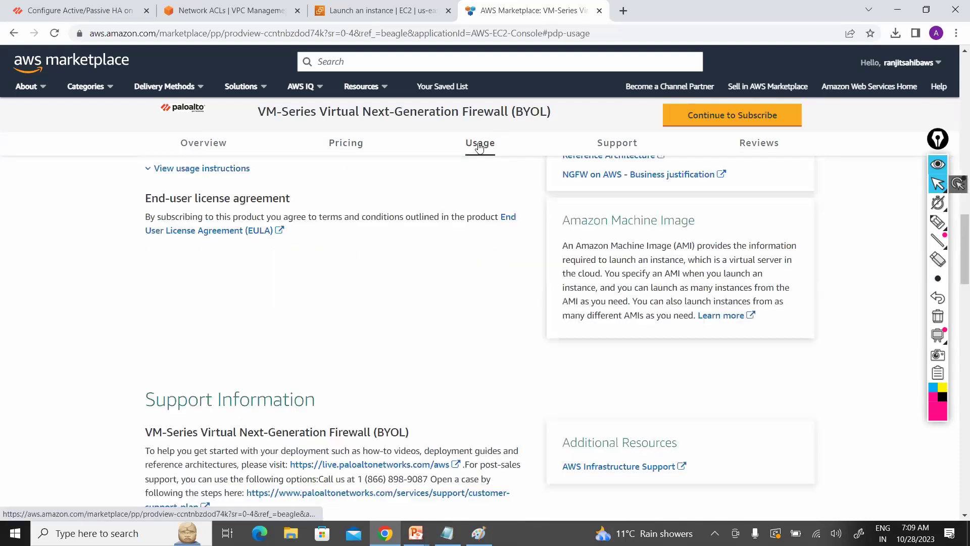
pyautogui.click(204, 145)
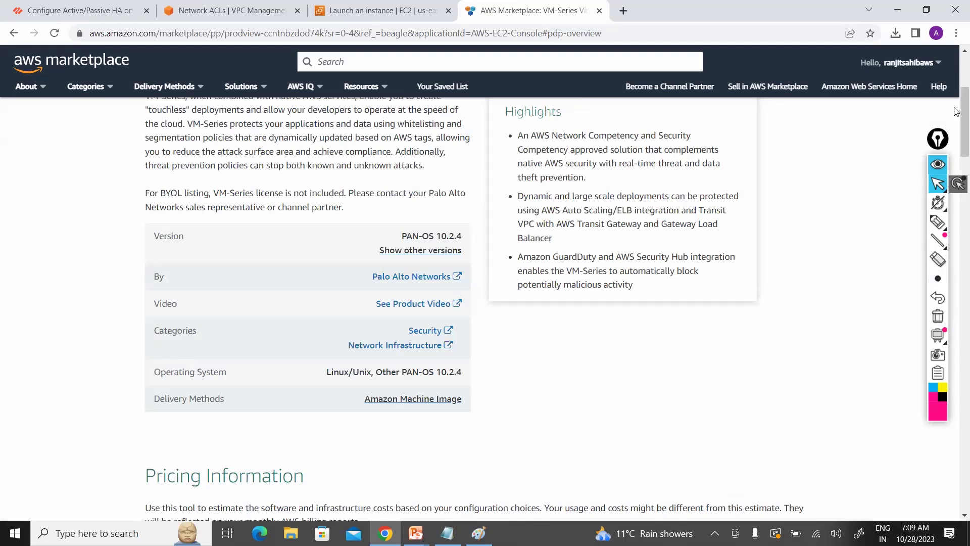
pyautogui.scroll(3, 957, 83)
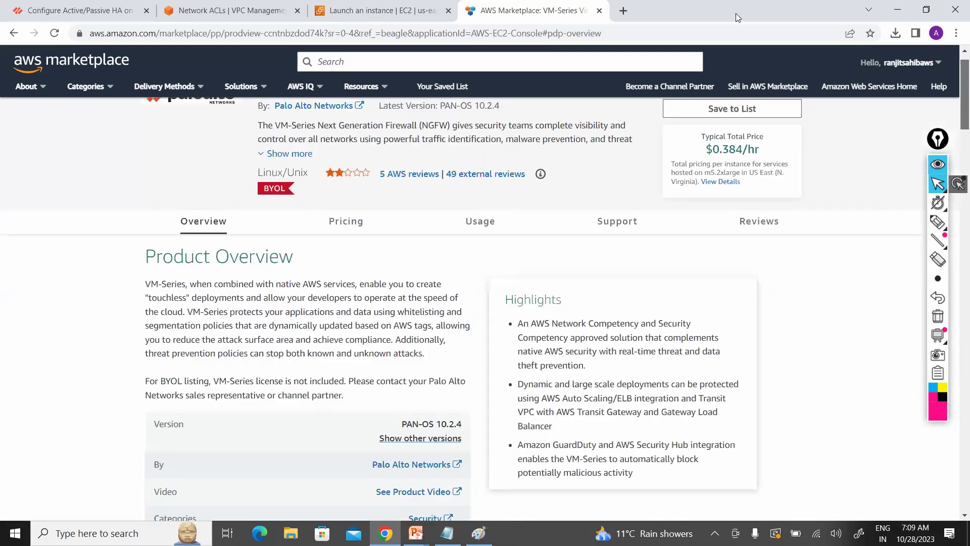
pyautogui.click(374, 14)
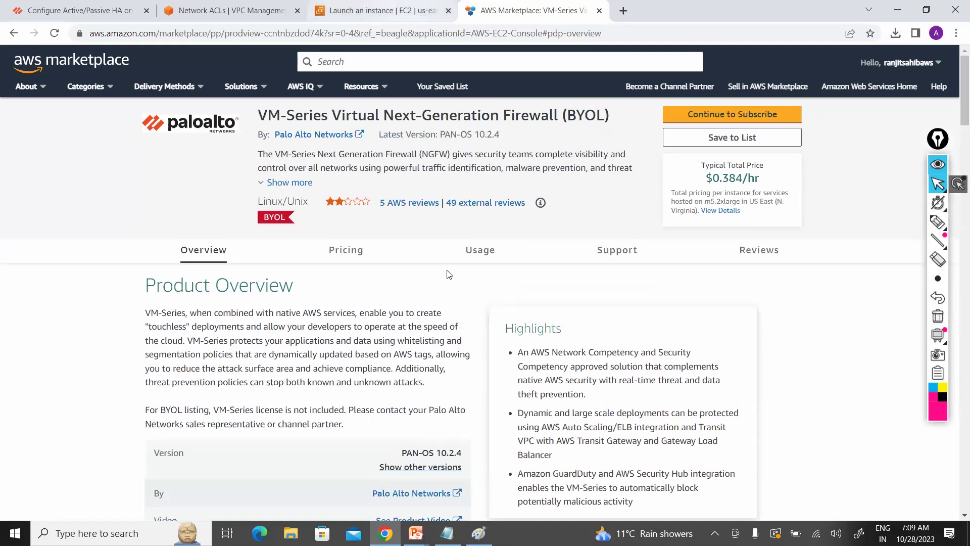
pyautogui.click(828, 267)
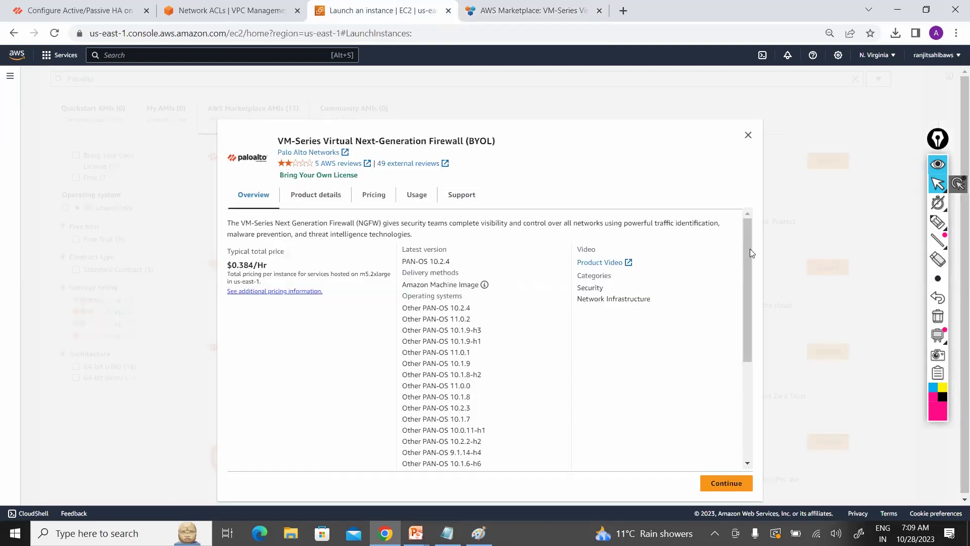
# Step: Continue with the PA-VM-AWS-10.2.4 BYOL AMI for the m5.2xlarge launch
pyautogui.scroll(-4, 731, 399)
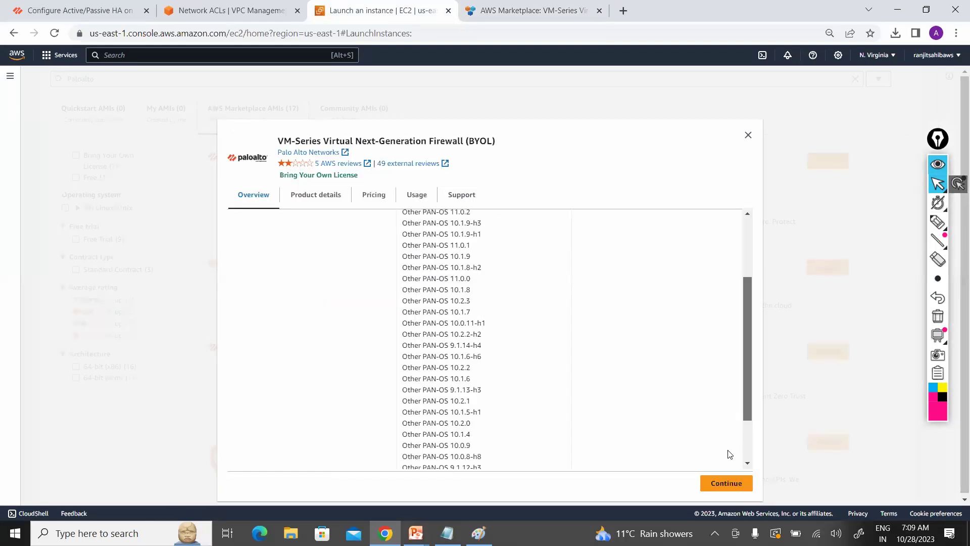
pyautogui.click(726, 484)
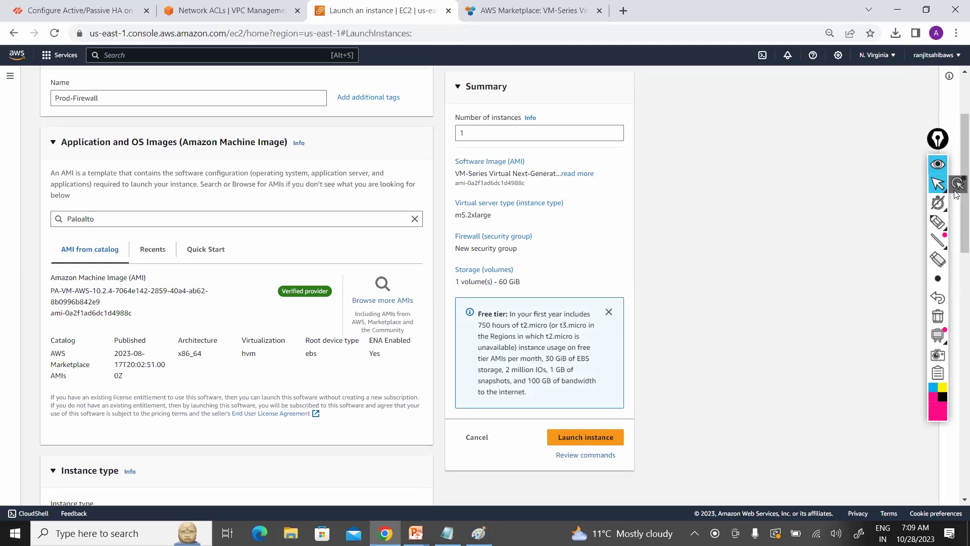
pyautogui.scroll(-2, 956, 217)
pyautogui.scroll(-3, 955, 217)
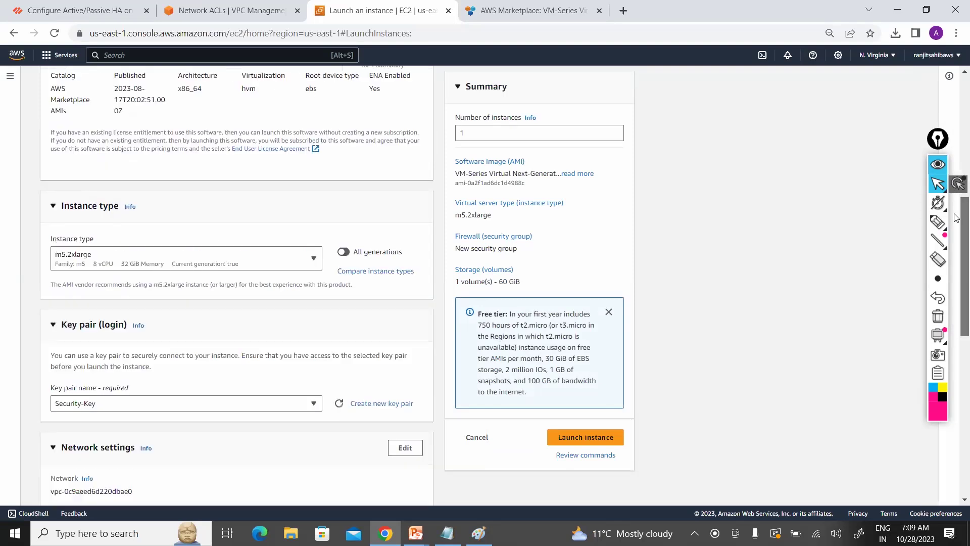
pyautogui.click(307, 265)
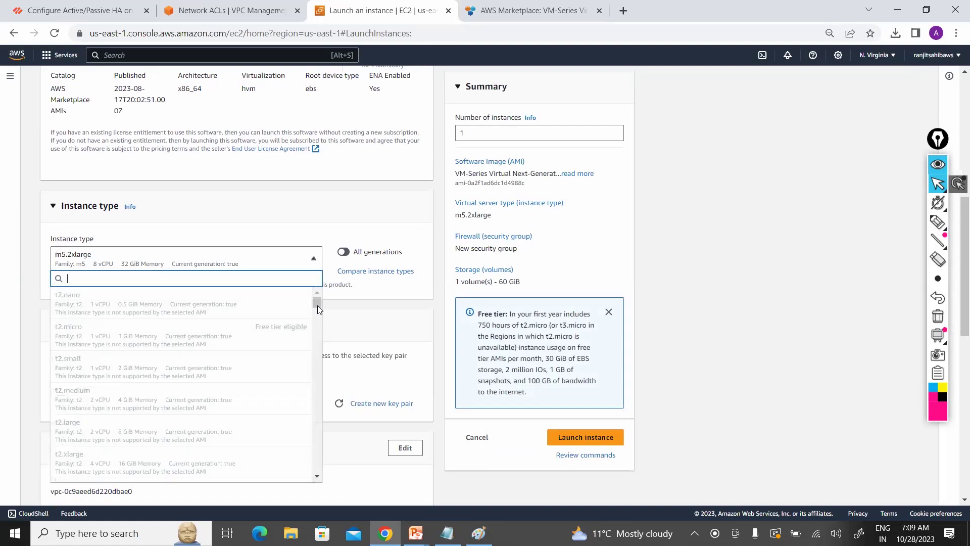
pyautogui.scroll(-10, 319, 331)
pyautogui.scroll(-5, 317, 331)
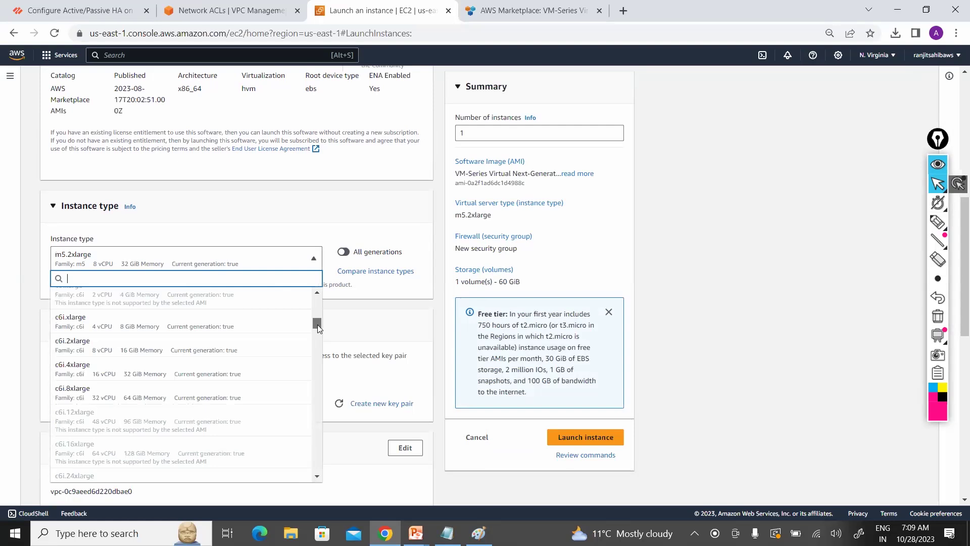
pyautogui.scroll(3, 317, 325)
pyautogui.scroll(-5, 317, 341)
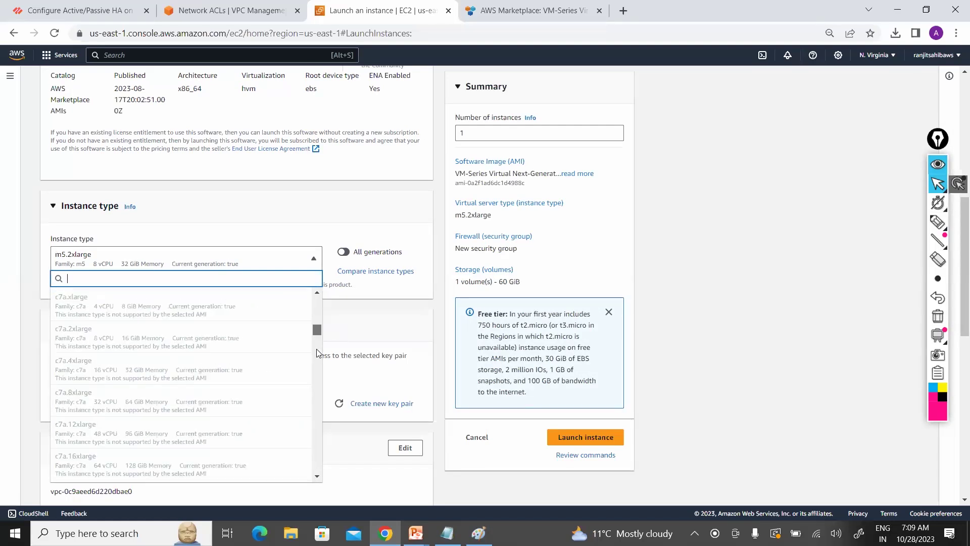
pyautogui.scroll(-10, 316, 360)
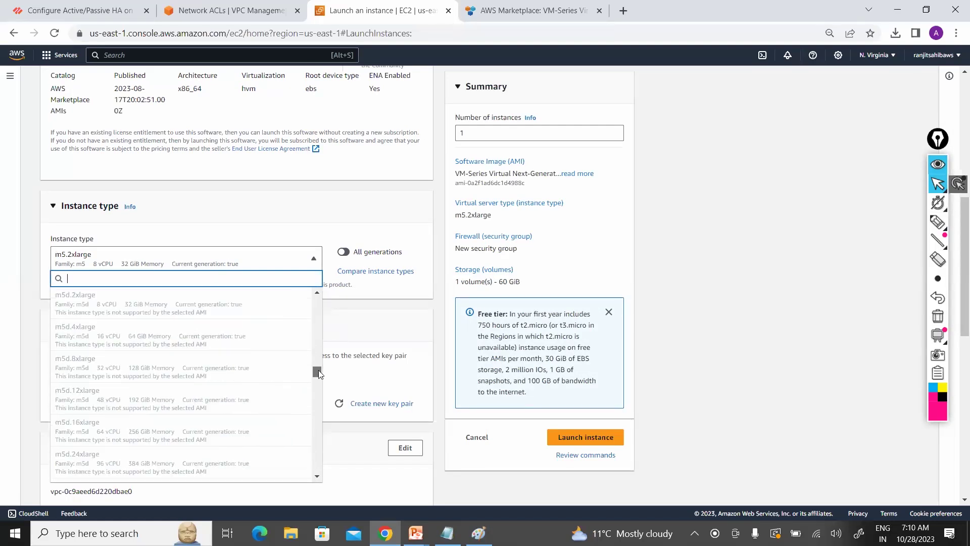
pyautogui.scroll(5, 318, 372)
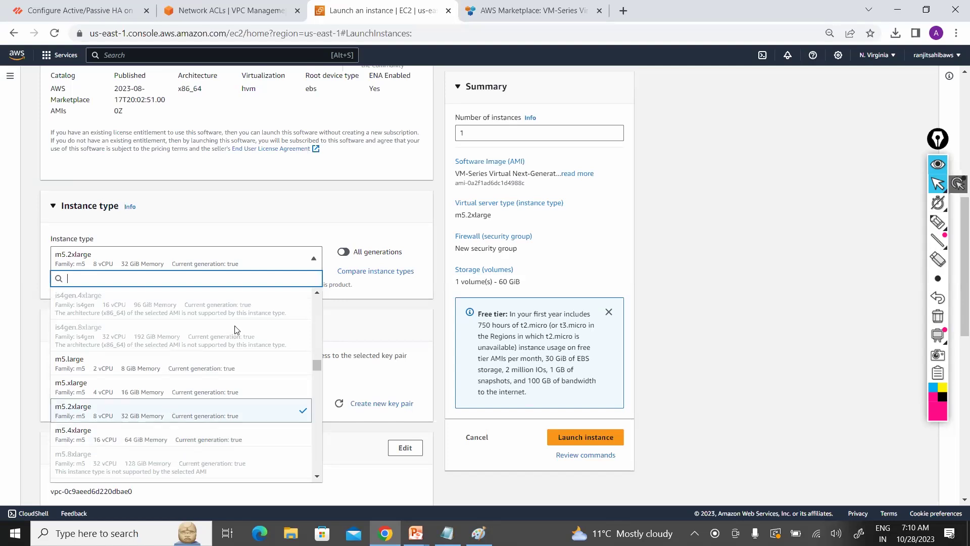
pyautogui.press('Up')
pyautogui.press('Up')
pyautogui.press('Up')
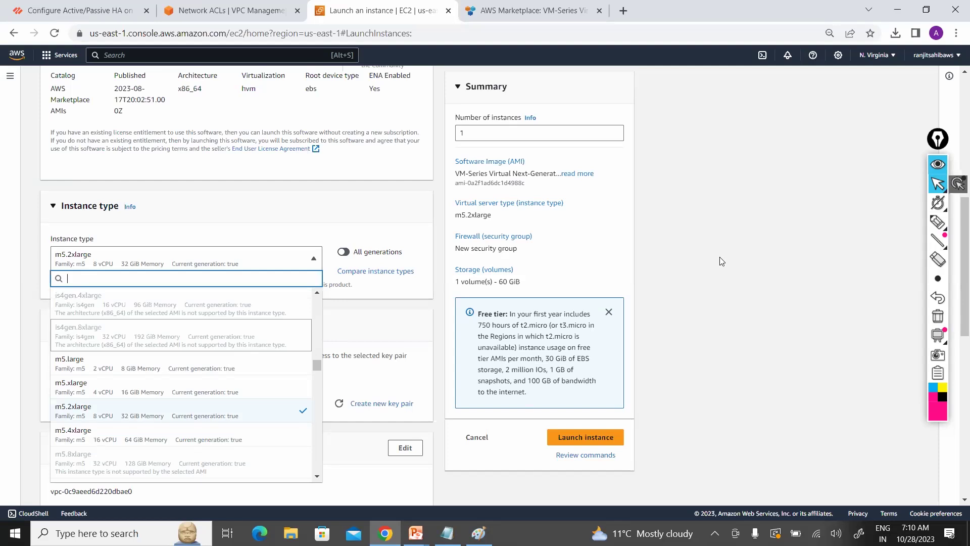
pyautogui.press('Escape')
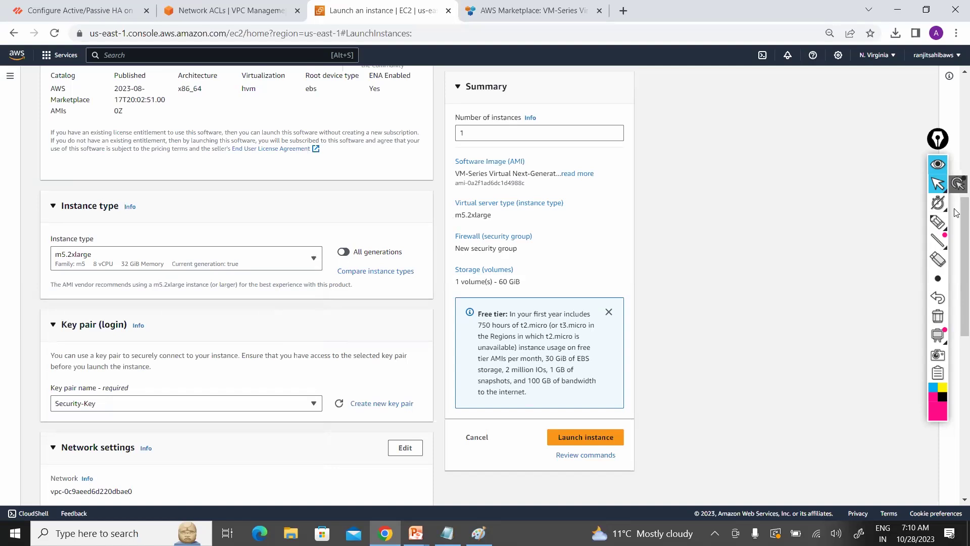
# Step: Set the network to Security-VPC and Mgmt-Subnet with auto-assign public IP enabled
pyautogui.scroll(-4, 956, 222)
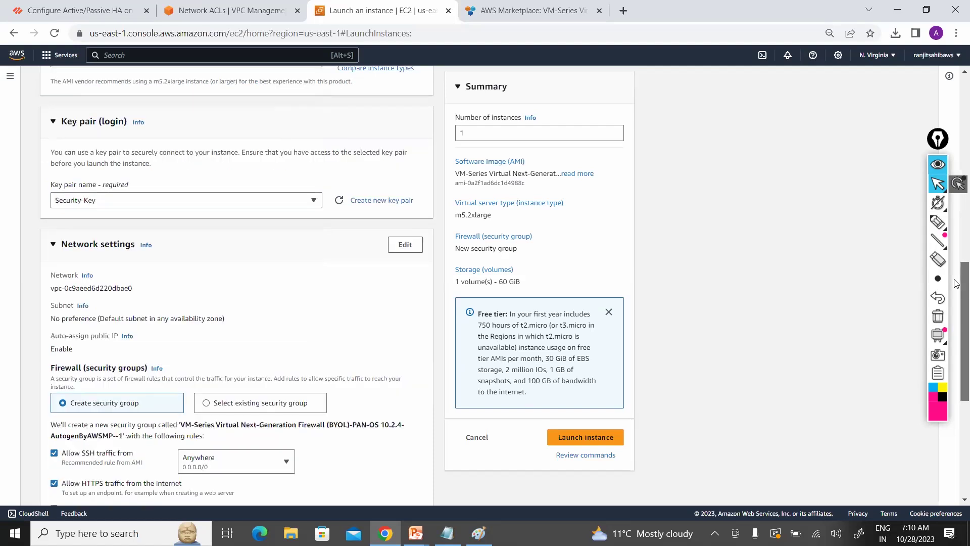
pyautogui.scroll(-1, 956, 284)
pyautogui.scroll(-1, 956, 286)
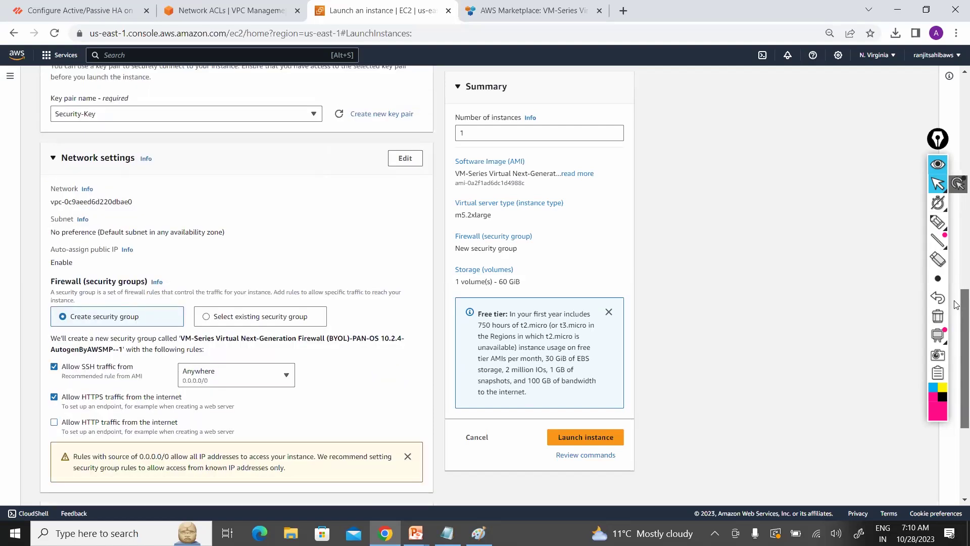
pyautogui.scroll(-1, 957, 315)
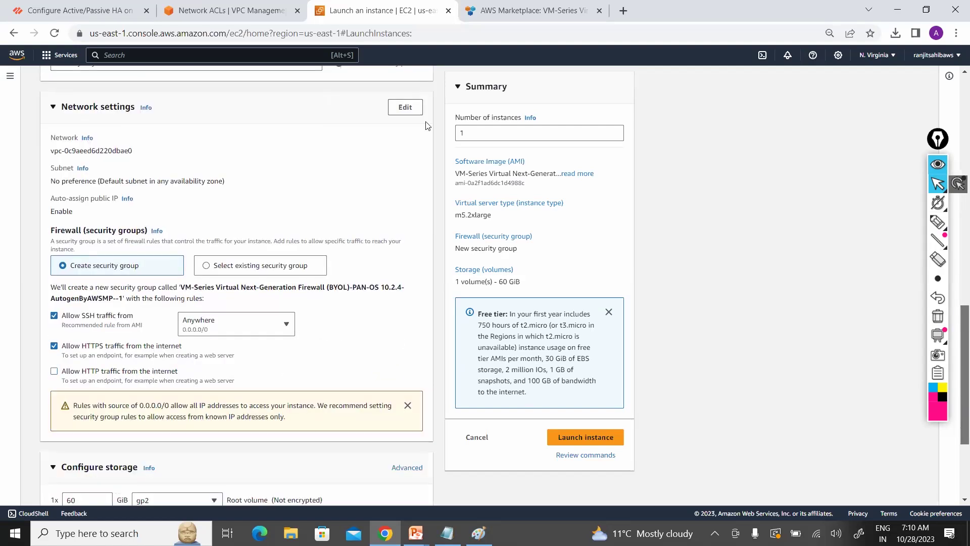
pyautogui.click(403, 110)
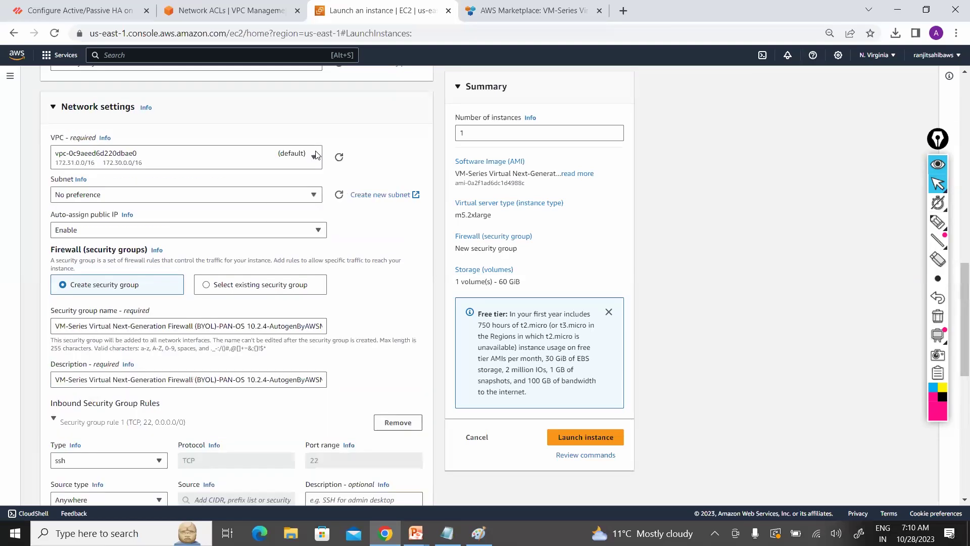
pyautogui.click(313, 158)
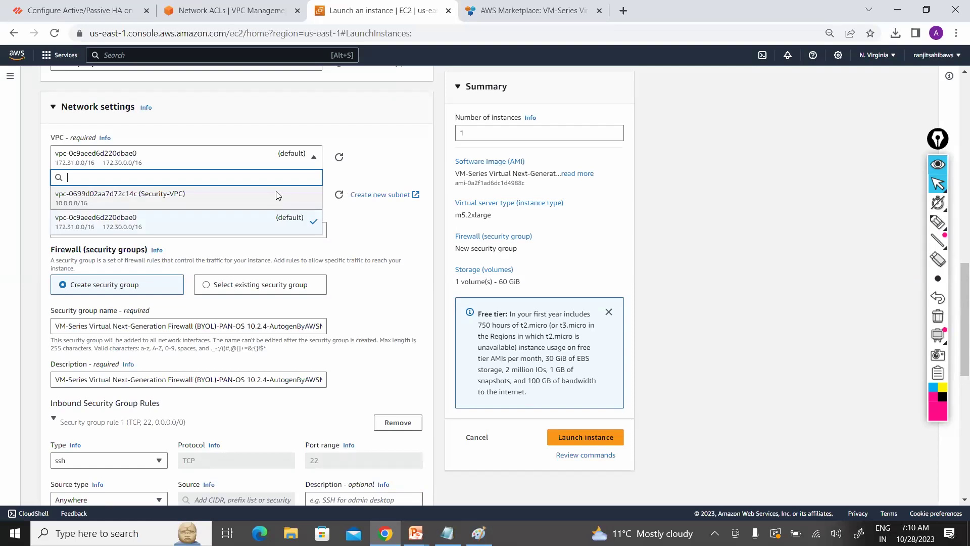
pyautogui.click(277, 196)
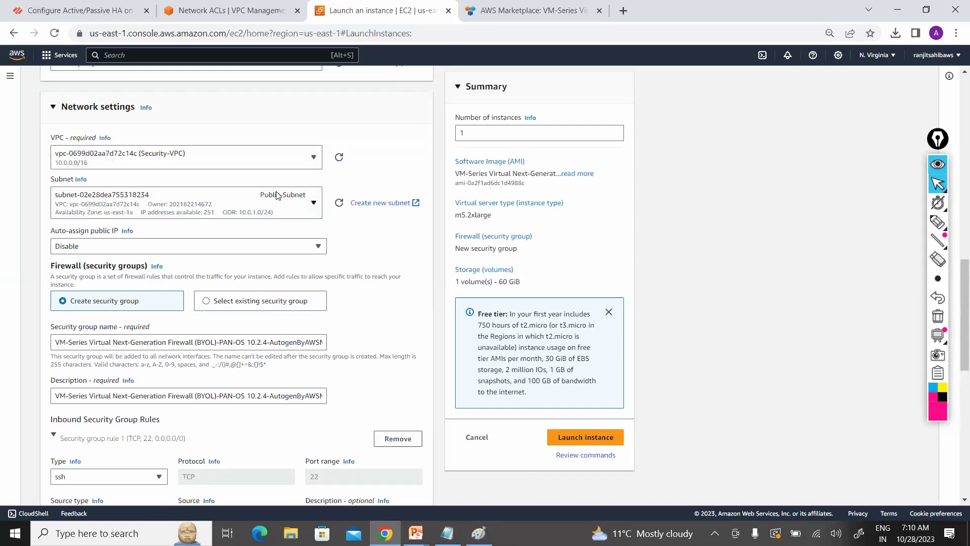
pyautogui.click(313, 204)
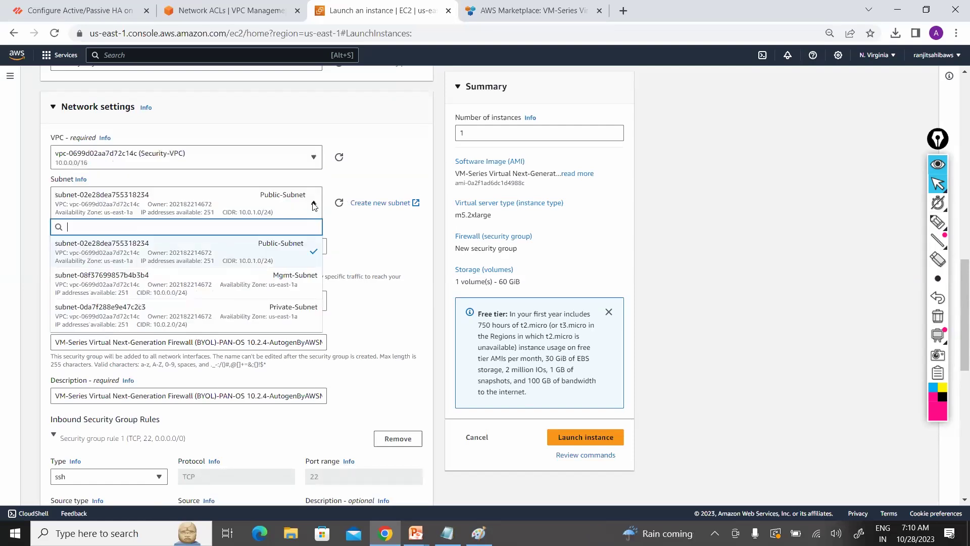
pyautogui.click(282, 284)
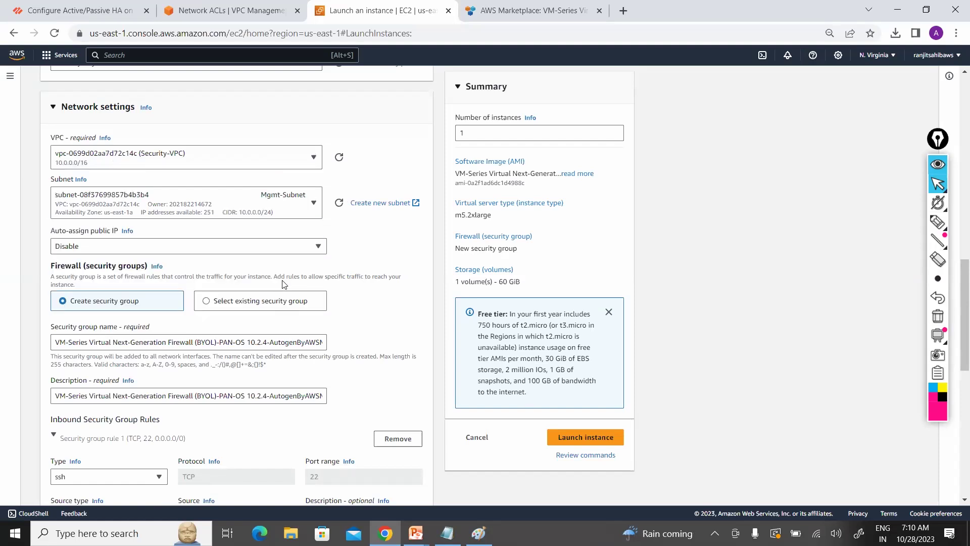
pyautogui.click(317, 251)
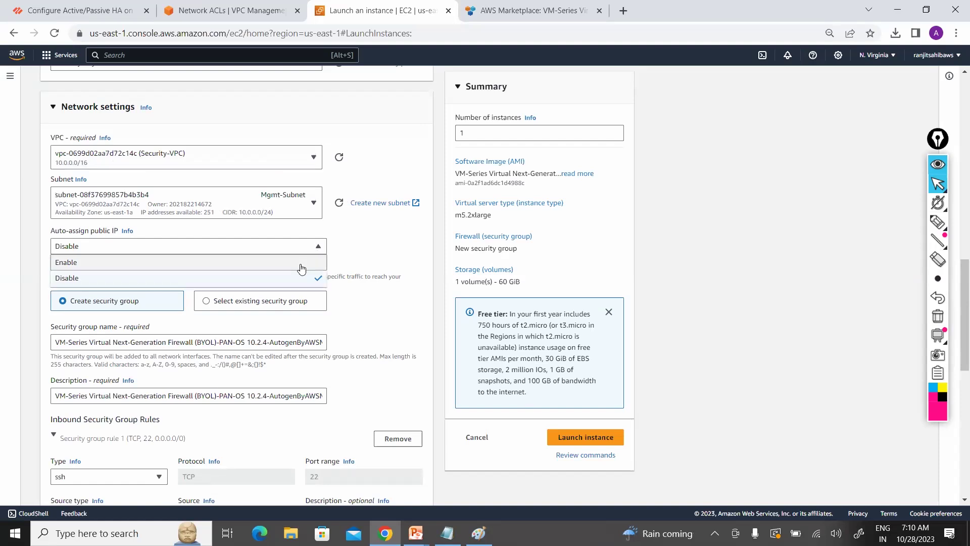
pyautogui.click(302, 263)
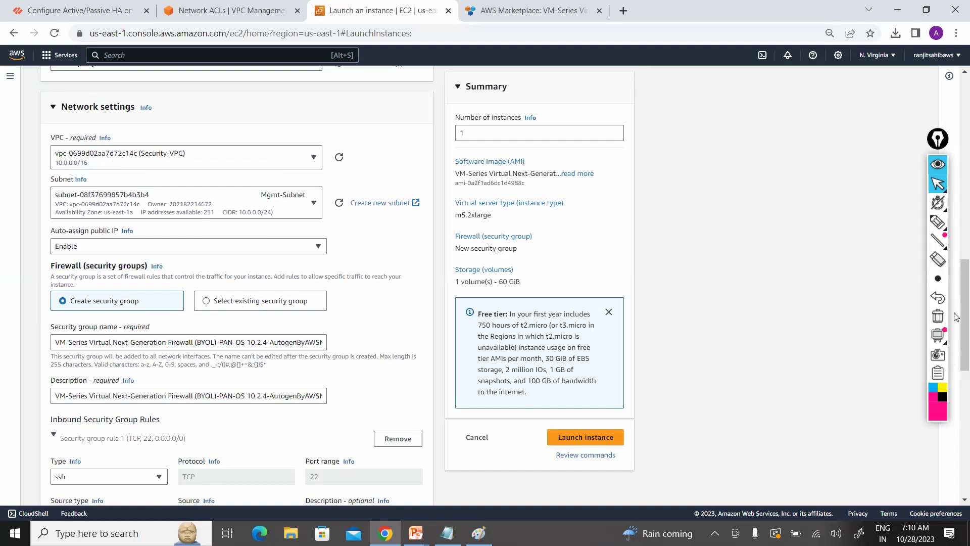
pyautogui.scroll(-3, 539, 232)
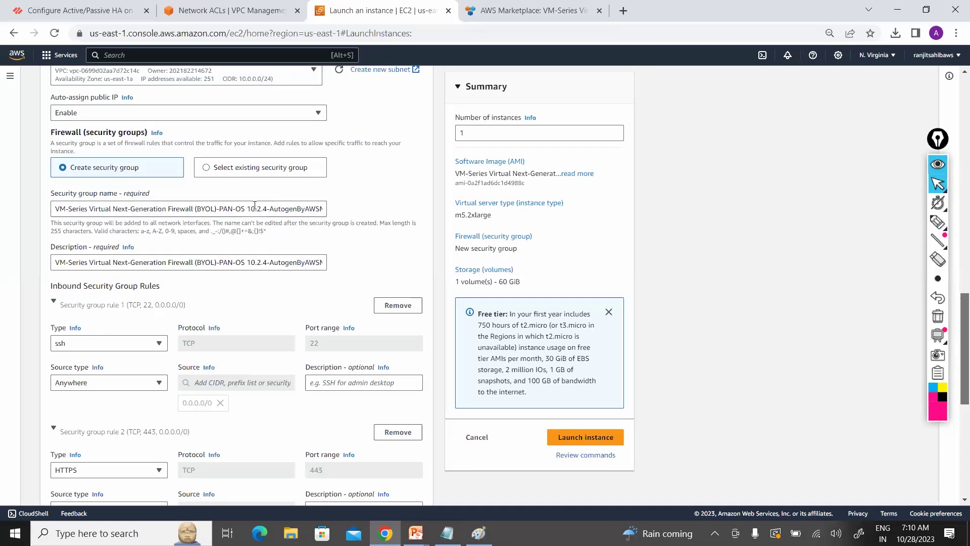
# Step: Replace the default security group name with FW-Security-Group
pyautogui.click(255, 206)
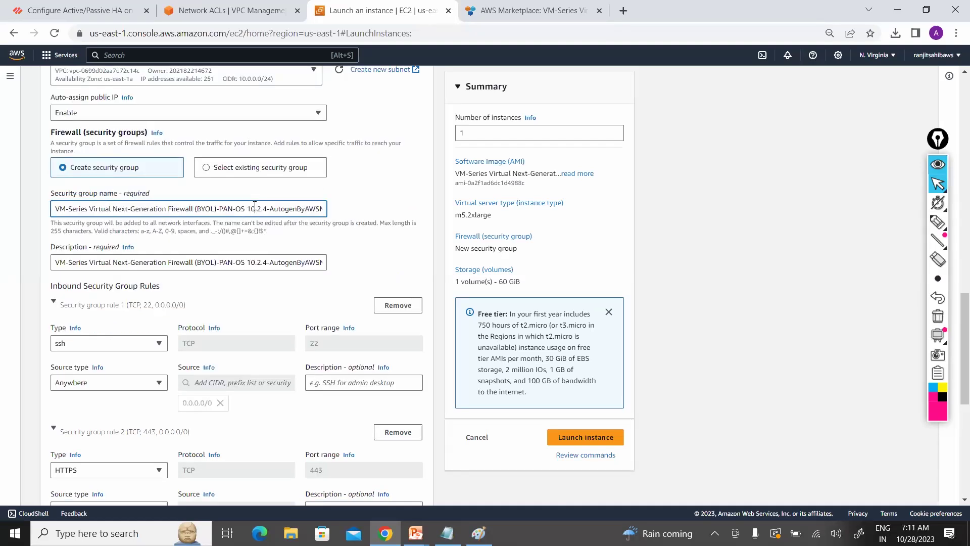
pyautogui.hotkey('ctrl', 'a')
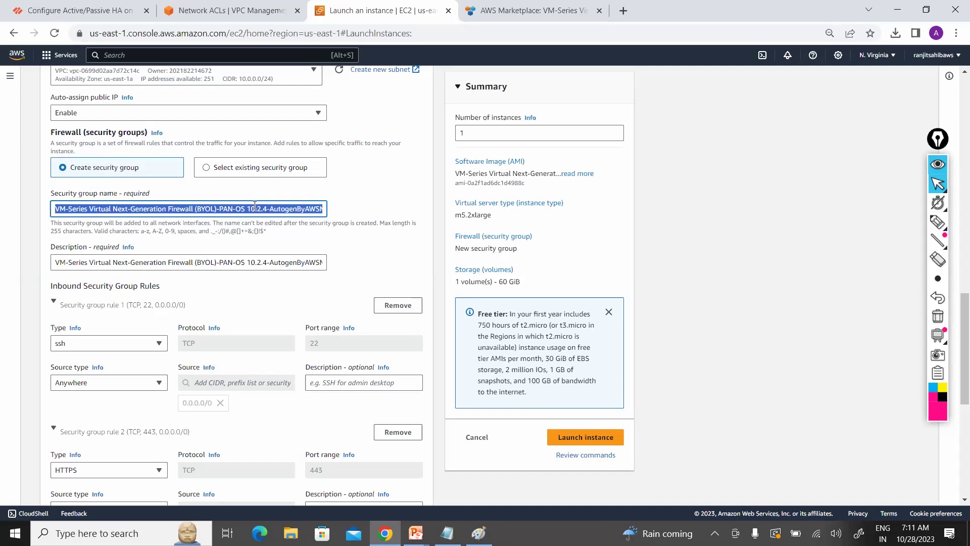
pyautogui.write('Se')
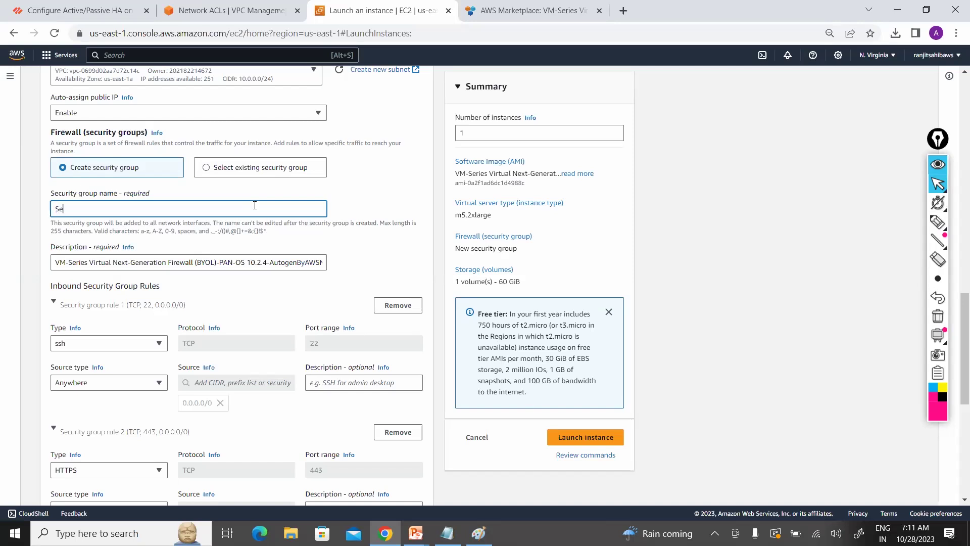
pyautogui.press('BackSpace')
pyautogui.press('BackSpace')
pyautogui.write('FW-Securty')
pyautogui.press('BackSpace')
pyautogui.press('BackSpace')
pyautogui.write('it')
pyautogui.write('y')
pyautogui.write('-S')
pyautogui.press('BackSpace')
pyautogui.press('BackSpace')
pyautogui.press('BackSpace')
pyautogui.press('BackSpace')
pyautogui.write('rity-Group')
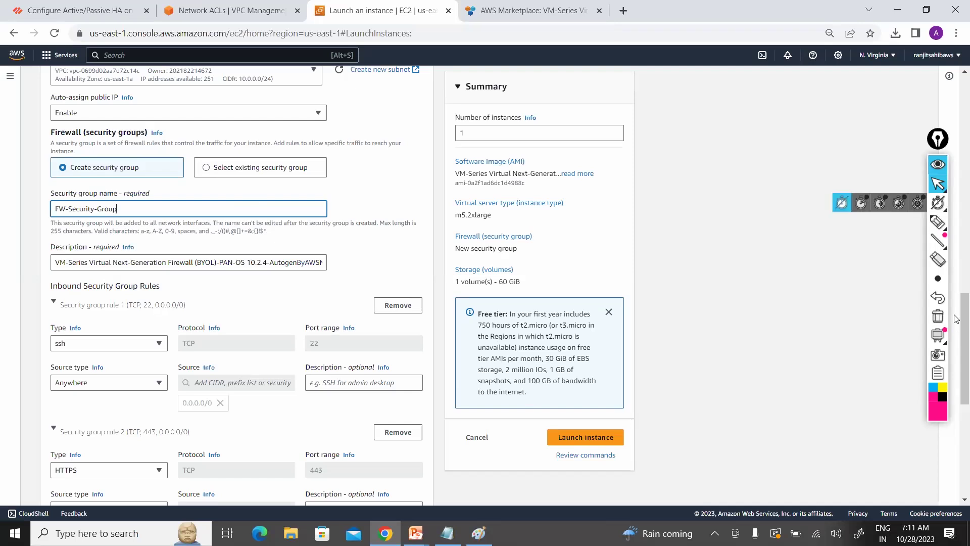
pyautogui.scroll(-3, 956, 358)
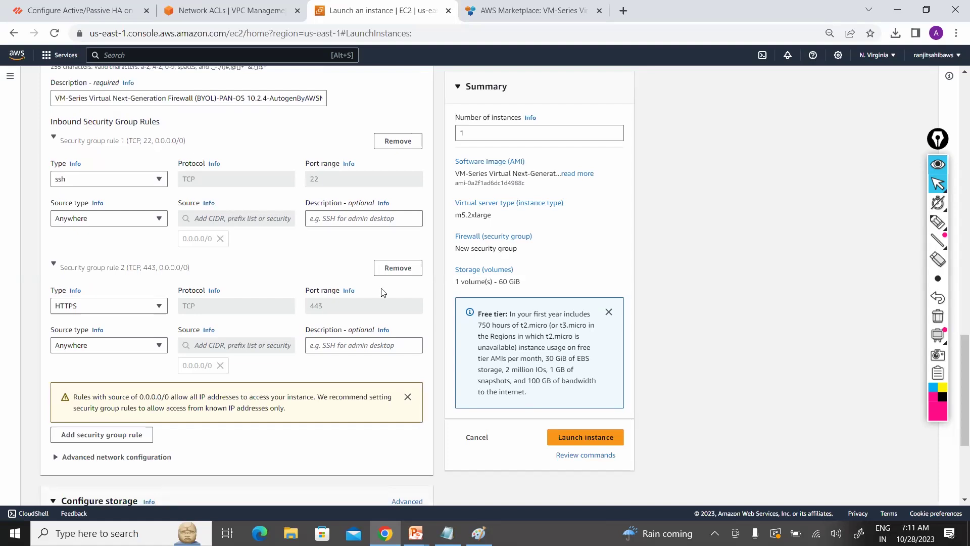
pyautogui.moveTo(956, 356)
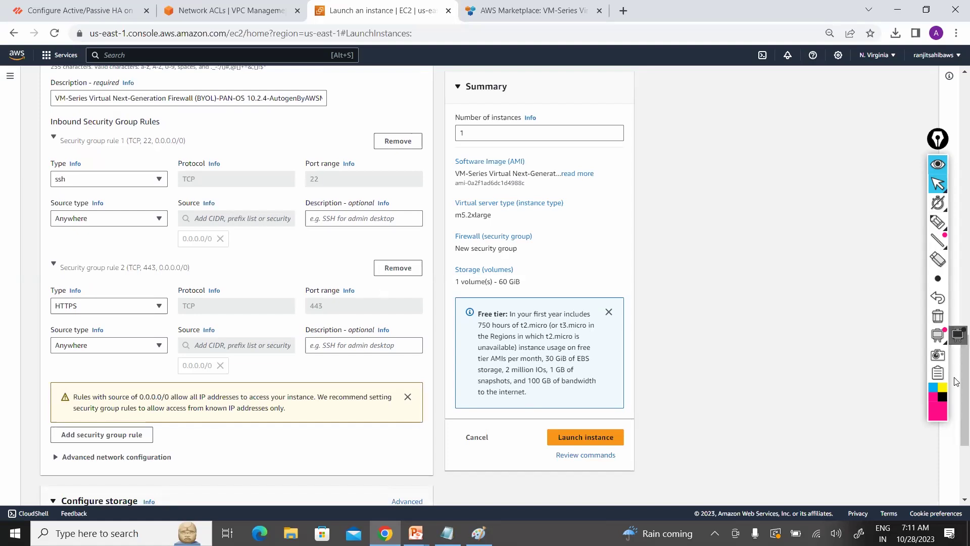
pyautogui.scroll(-2, 957, 382)
pyautogui.scroll(-1, 956, 404)
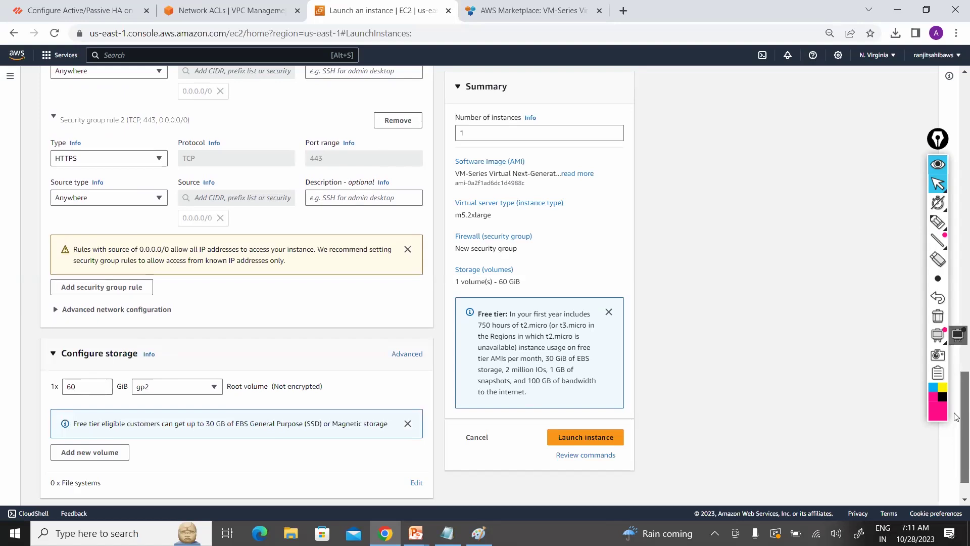
pyautogui.scroll(-1, 956, 420)
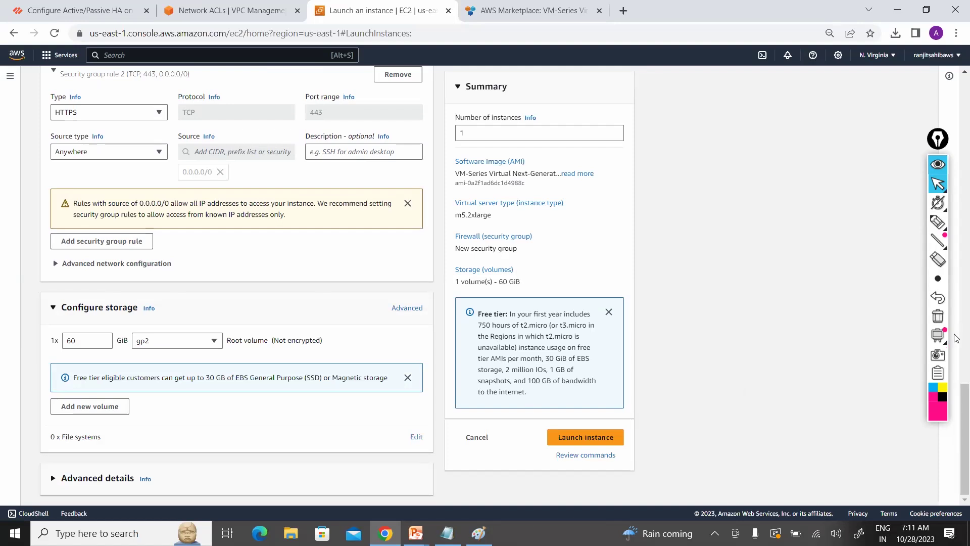
pyautogui.scroll(10, 956, 277)
pyautogui.scroll(1, 957, 277)
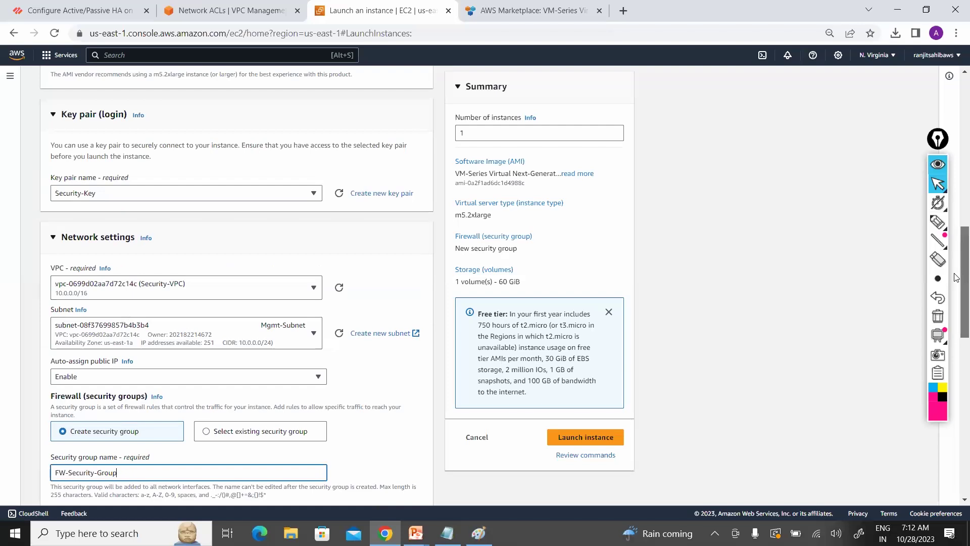
pyautogui.scroll(-8, 956, 277)
pyautogui.scroll(-4, 749, 428)
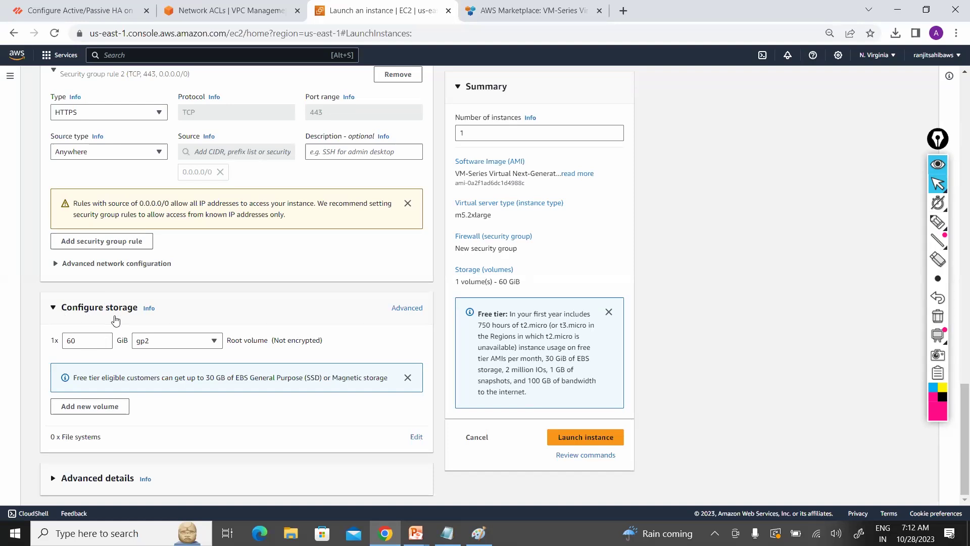
pyautogui.click(86, 341)
pyautogui.click(600, 442)
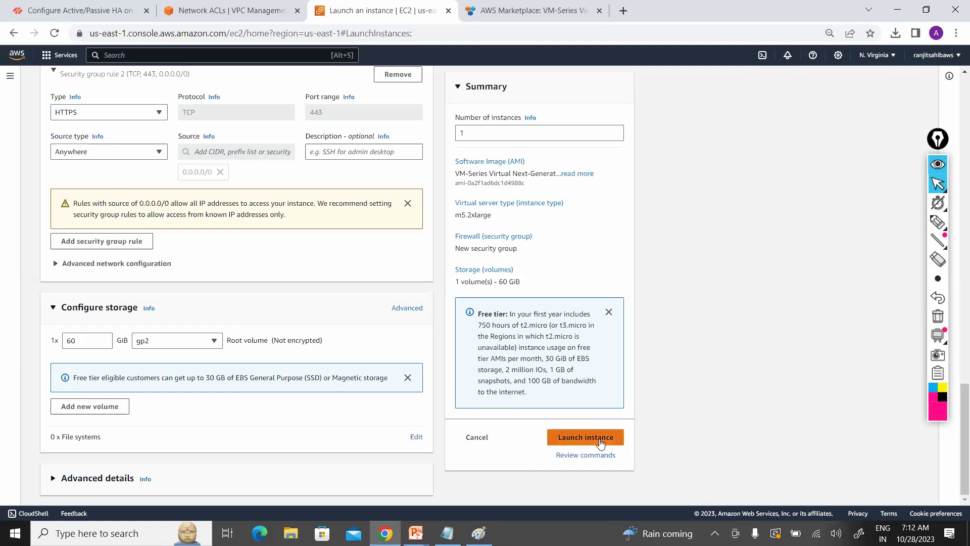
# Step: Launch the Prod-Firewall instance and go back to the Instances list
pyautogui.click(600, 443)
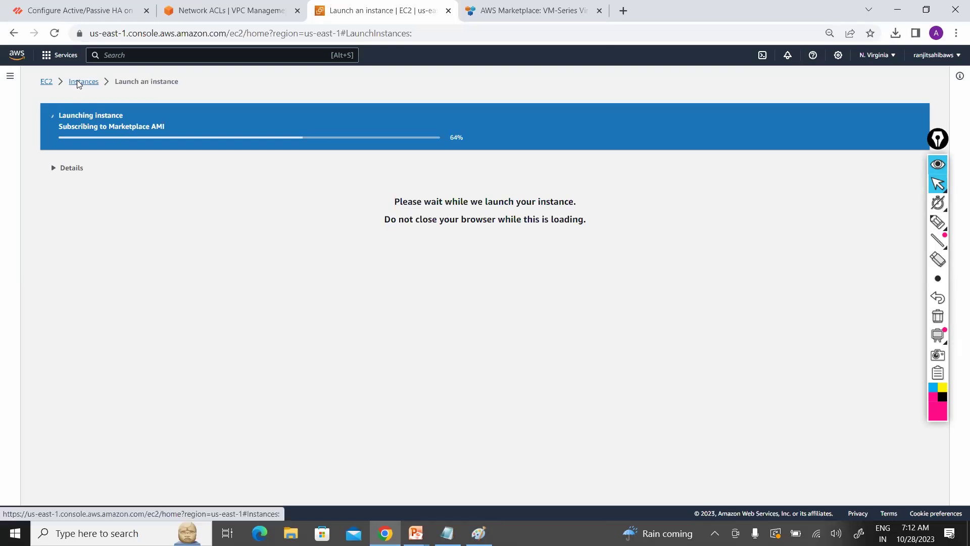
pyautogui.click(79, 82)
pyautogui.hotkey('alt', 'Tab')
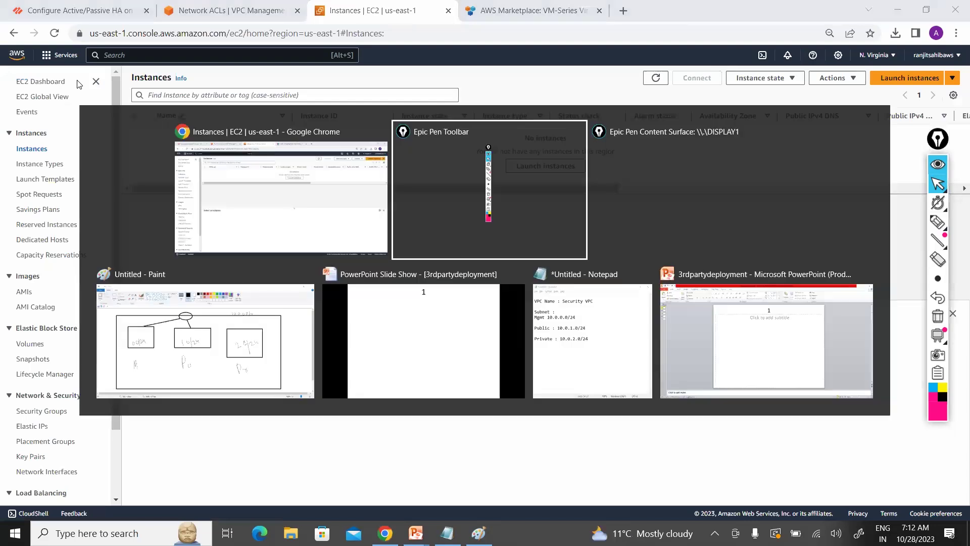
# Step: Over the Paint diagram, write FW in the first subnet box with the pink pen
pyautogui.press('Tab')
pyautogui.press('Tab')
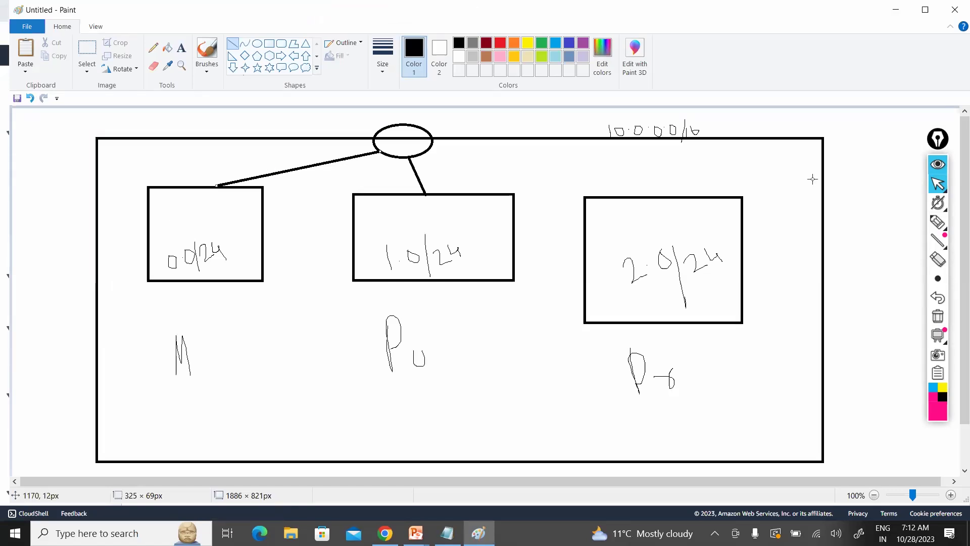
pyautogui.moveTo(939, 227)
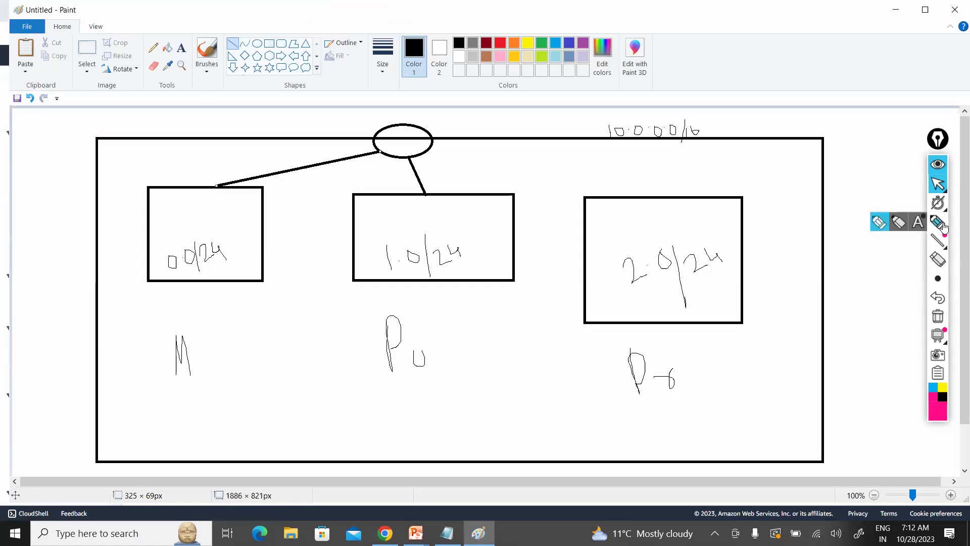
pyautogui.click(880, 231)
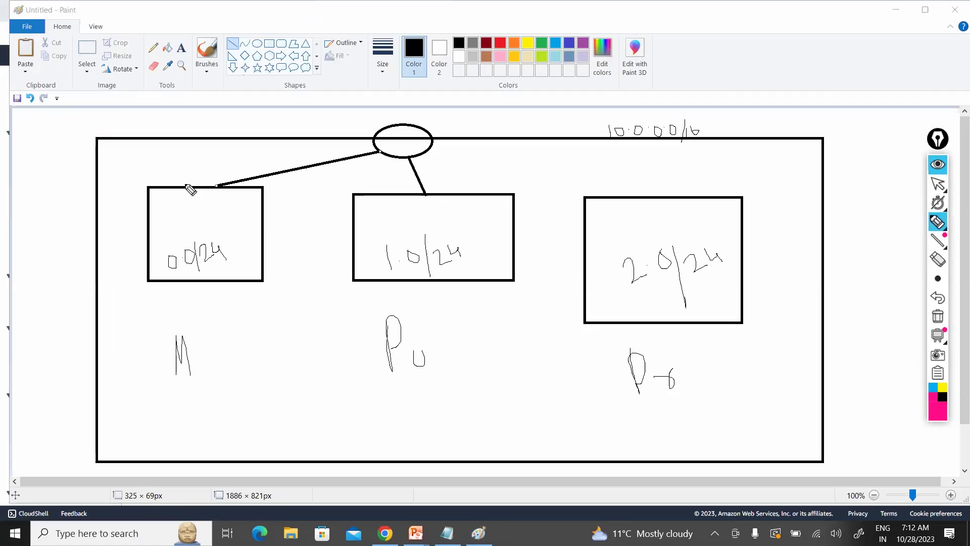
pyautogui.click(191, 216)
pyautogui.moveTo(191, 236)
pyautogui.mouseDown()
pyautogui.moveTo(193, 200)
pyautogui.moveTo(214, 194)
pyautogui.mouseUp()
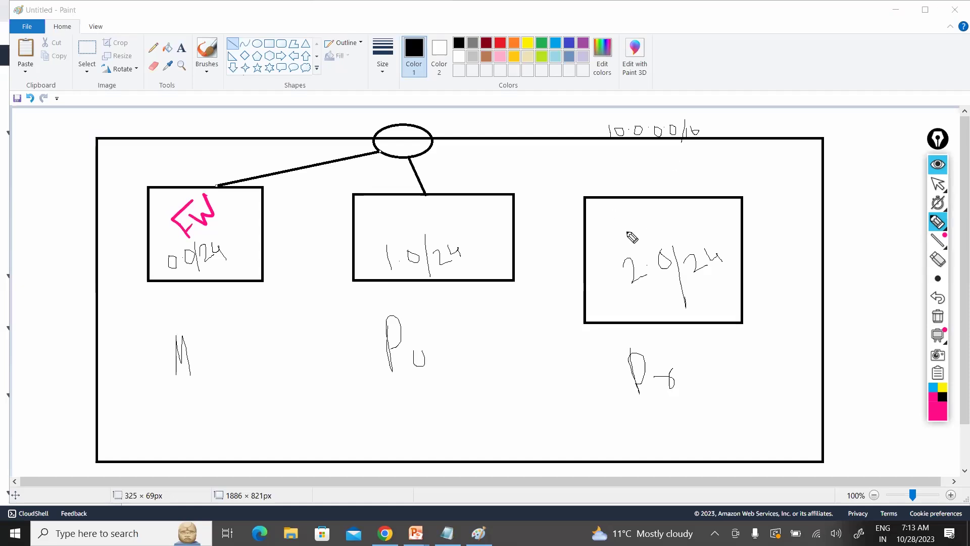
# Step: Write EC2 in the right subnet box and draw a curved arrow from it to FW
pyautogui.moveTo(635, 224)
pyautogui.mouseDown()
pyautogui.moveTo(636, 247)
pyautogui.moveTo(644, 234)
pyautogui.mouseUp()
pyautogui.moveTo(652, 215); pyautogui.dragTo(668, 218)
pyautogui.click(616, 311)
pyautogui.moveTo(226, 359)
pyautogui.mouseDown()
pyautogui.moveTo(198, 306)
pyautogui.moveTo(204, 292)
pyautogui.mouseUp()
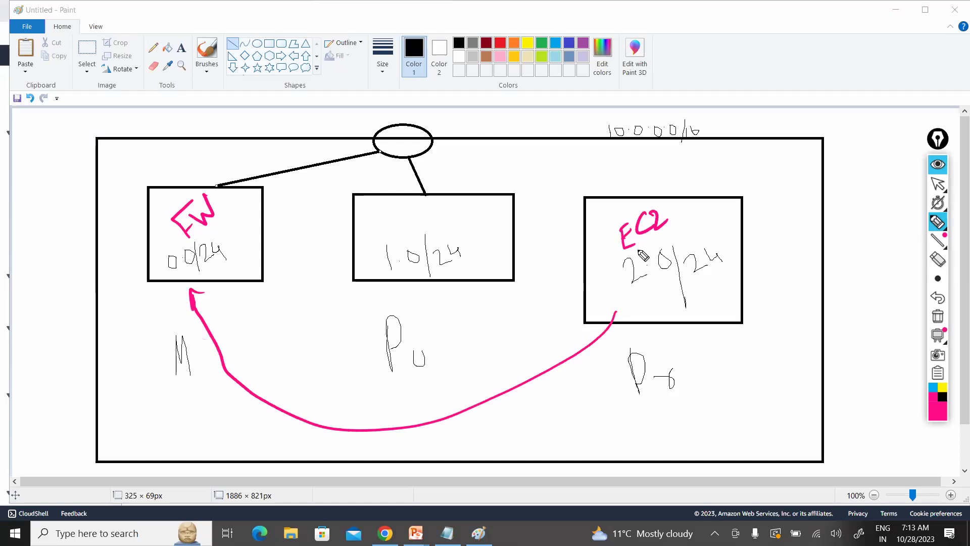
# Step: Circle the right box's EC2 label, then add EC2 in the middle box with an arrow
pyautogui.moveTo(639, 249); pyautogui.dragTo(631, 253)
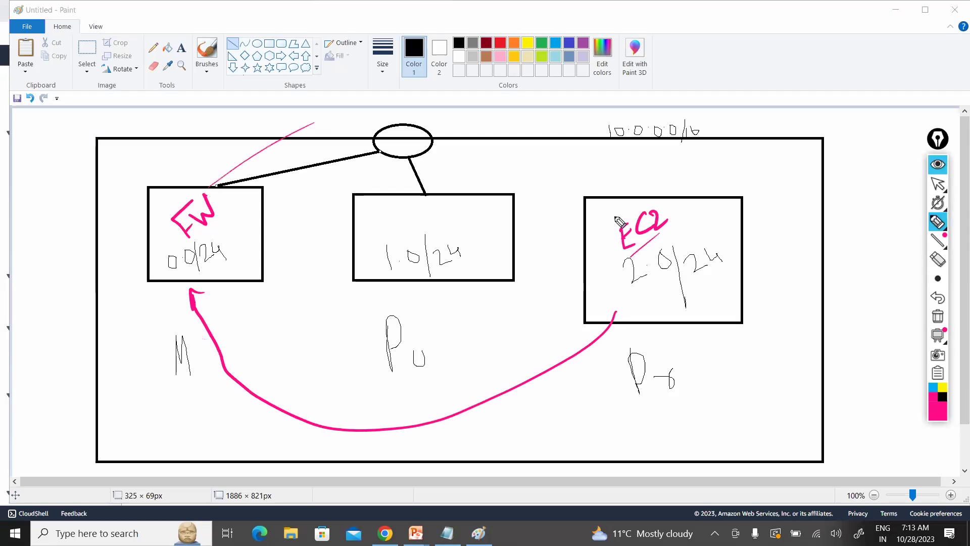
pyautogui.moveTo(670, 244)
pyautogui.mouseDown()
pyautogui.moveTo(724, 246)
pyautogui.moveTo(687, 243)
pyautogui.mouseUp()
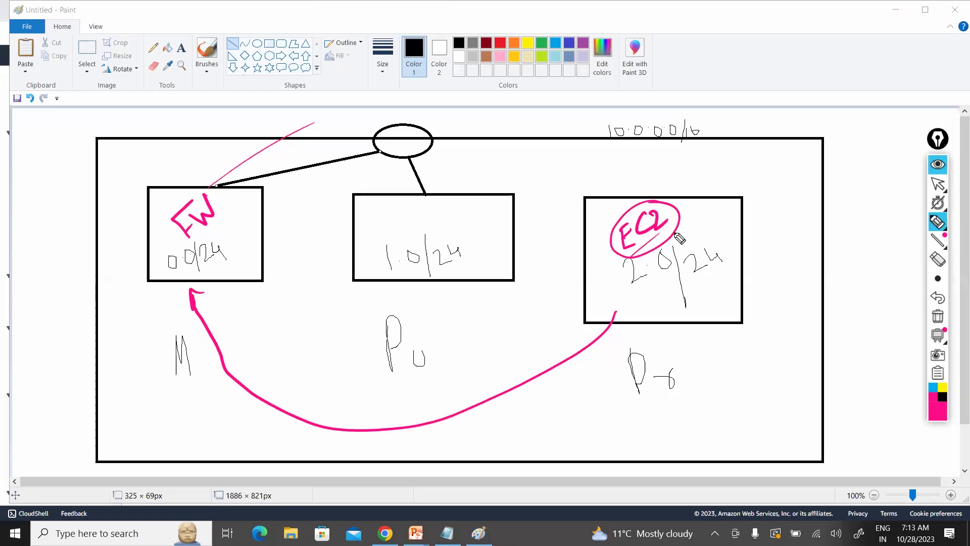
pyautogui.moveTo(677, 235)
pyautogui.mouseDown()
pyautogui.moveTo(699, 217)
pyautogui.moveTo(706, 226)
pyautogui.moveTo(733, 217)
pyautogui.moveTo(739, 231)
pyautogui.moveTo(693, 223)
pyautogui.mouseUp()
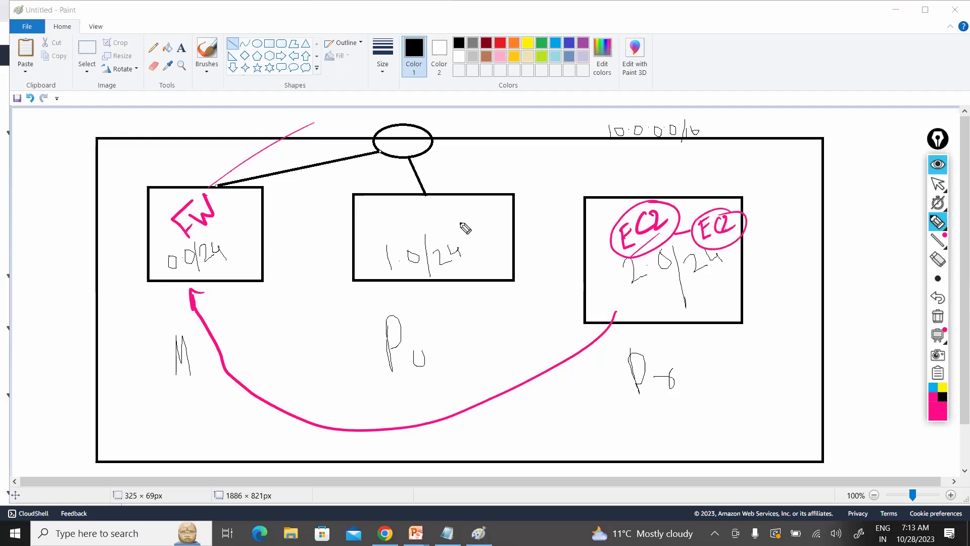
pyautogui.moveTo(466, 213)
pyautogui.mouseDown()
pyautogui.moveTo(454, 237)
pyautogui.moveTo(502, 203)
pyautogui.mouseUp()
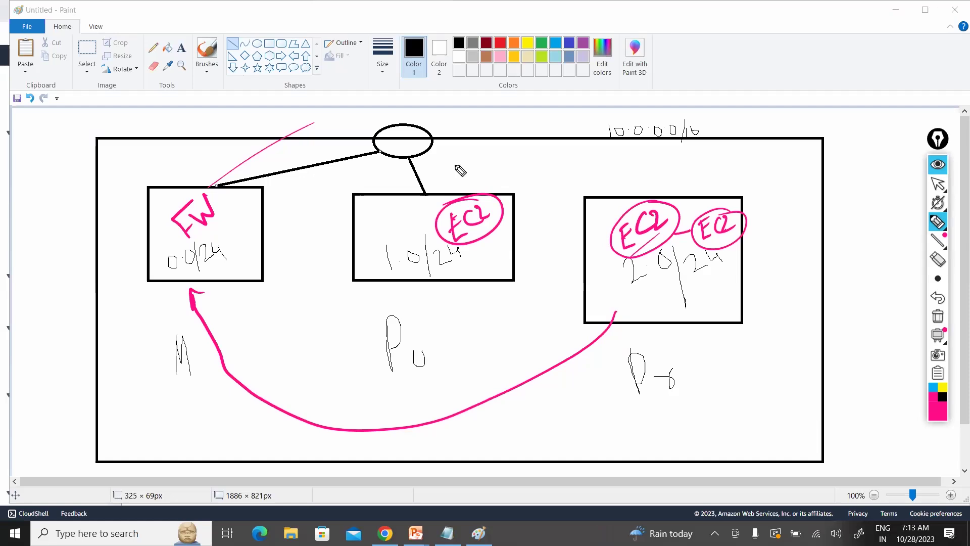
pyautogui.moveTo(449, 88); pyautogui.dragTo(484, 211)
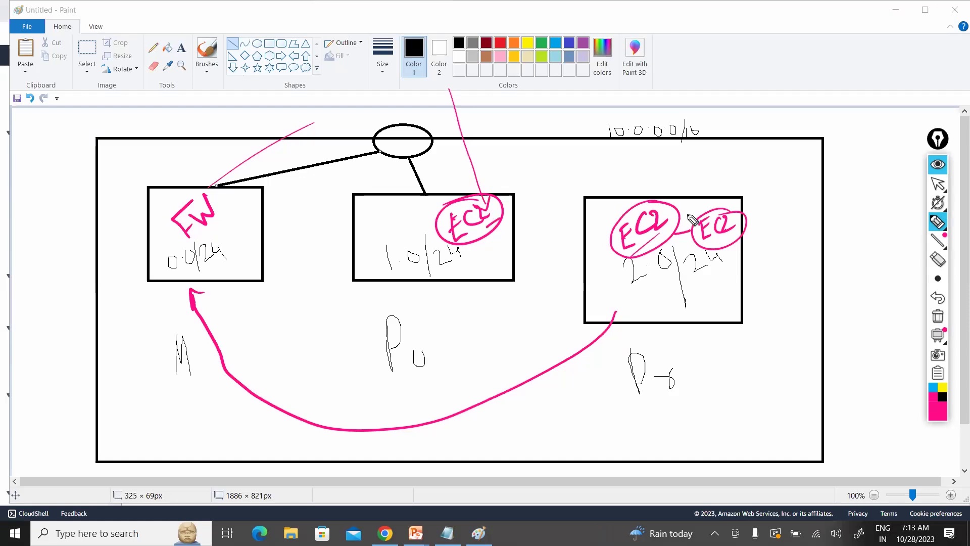
# Step: Link the middle and right EC2s, label the right box Private, and write 0.0.0.0/0 beside it
pyautogui.moveTo(503, 217); pyautogui.dragTo(688, 215)
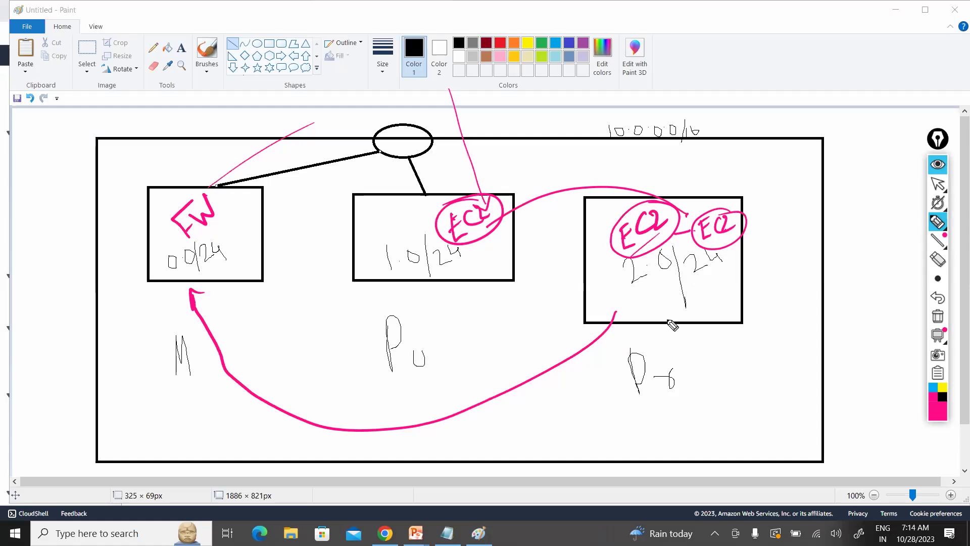
pyautogui.moveTo(658, 318)
pyautogui.mouseDown()
pyautogui.moveTo(707, 294)
pyautogui.moveTo(741, 260)
pyautogui.mouseUp()
pyautogui.moveTo(753, 266); pyautogui.dragTo(760, 260)
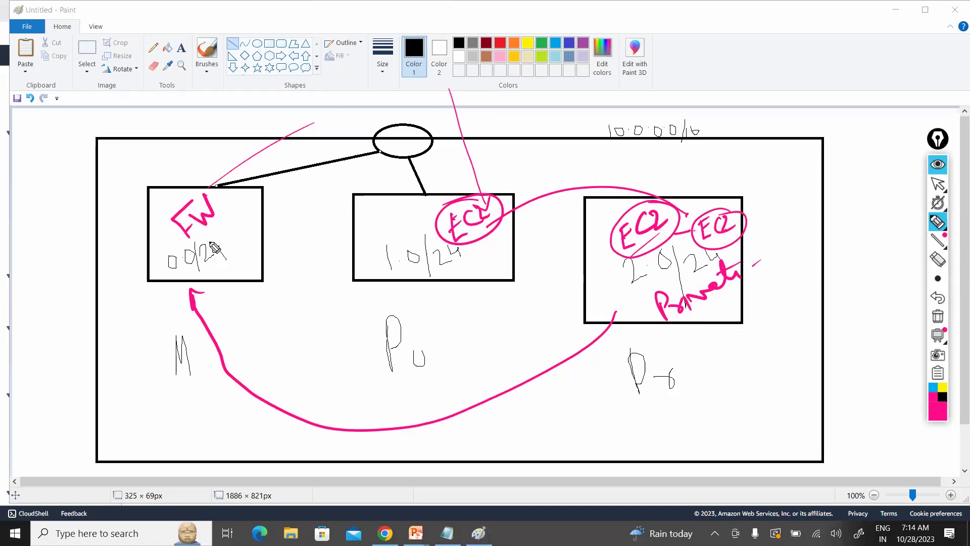
pyautogui.click(218, 316)
pyautogui.moveTo(210, 278)
pyautogui.mouseDown()
pyautogui.moveTo(215, 296)
pyautogui.moveTo(266, 294)
pyautogui.moveTo(288, 280)
pyautogui.moveTo(278, 288)
pyautogui.mouseUp()
pyautogui.moveTo(281, 275); pyautogui.dragTo(292, 275)
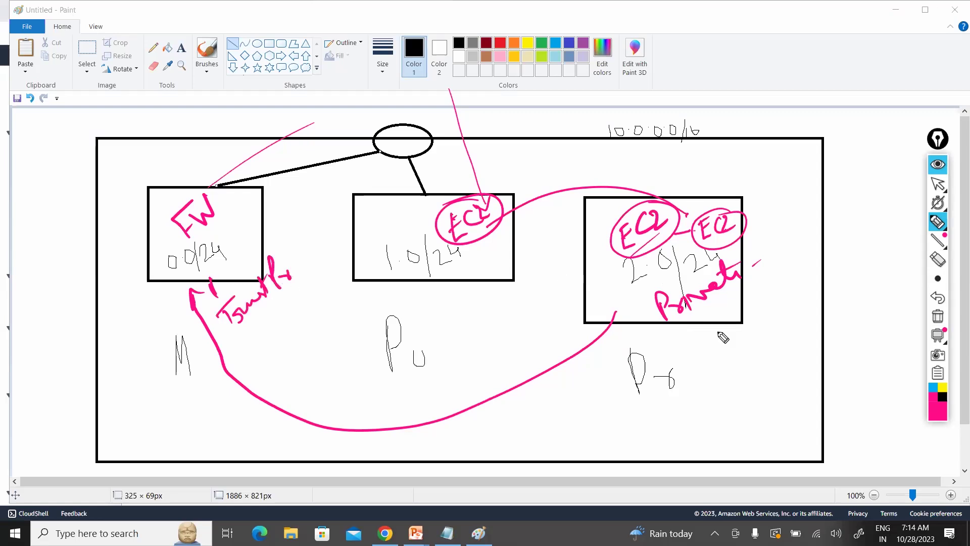
pyautogui.moveTo(749, 269)
pyautogui.mouseDown()
pyautogui.moveTo(680, 326)
pyautogui.moveTo(696, 353)
pyautogui.mouseUp()
pyautogui.moveTo(717, 335); pyautogui.dragTo(731, 331)
pyautogui.moveTo(756, 291)
pyautogui.mouseDown()
pyautogui.moveTo(759, 323)
pyautogui.moveTo(764, 309)
pyautogui.mouseUp()
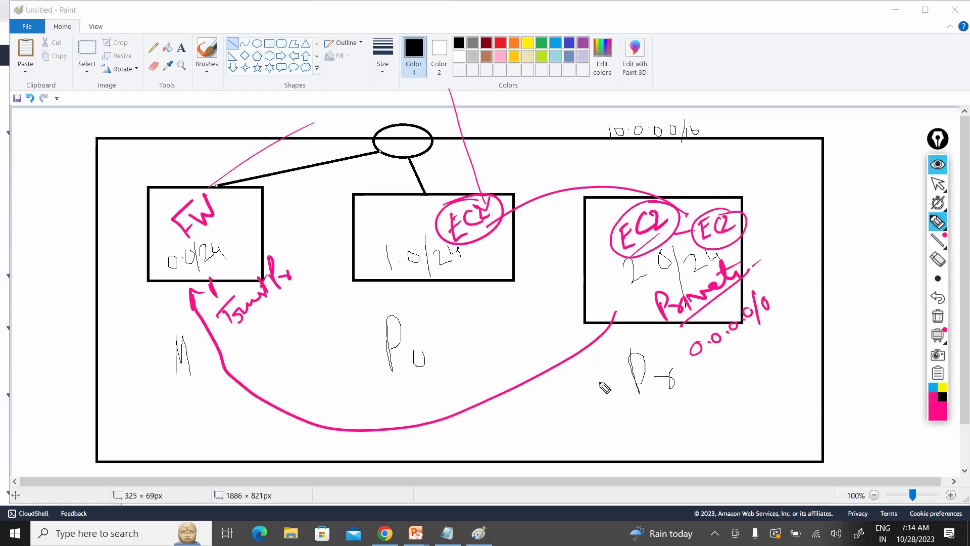
# Step: Draw the 0.0.0.0/0 route arrow to FW with an outbound label, then clear all annotations
pyautogui.moveTo(600, 383); pyautogui.dragTo(605, 409)
pyautogui.moveTo(441, 426); pyautogui.dragTo(447, 454)
pyautogui.moveTo(461, 444); pyautogui.dragTo(508, 427)
pyautogui.moveTo(391, 421)
pyautogui.mouseDown()
pyautogui.moveTo(194, 293)
pyautogui.moveTo(209, 285)
pyautogui.mouseUp()
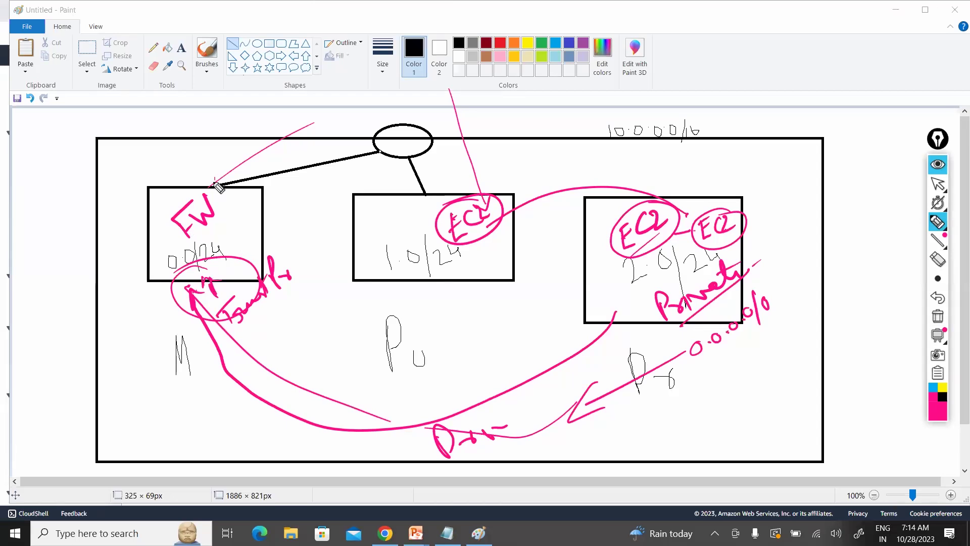
pyautogui.moveTo(207, 177)
pyautogui.mouseDown()
pyautogui.moveTo(215, 185)
pyautogui.moveTo(197, 178)
pyautogui.mouseUp()
pyautogui.moveTo(206, 167)
pyautogui.mouseDown()
pyautogui.moveTo(205, 177)
pyautogui.moveTo(212, 162)
pyautogui.mouseUp()
pyautogui.moveTo(214, 162); pyautogui.dragTo(226, 158)
pyautogui.moveTo(220, 159); pyautogui.dragTo(217, 175)
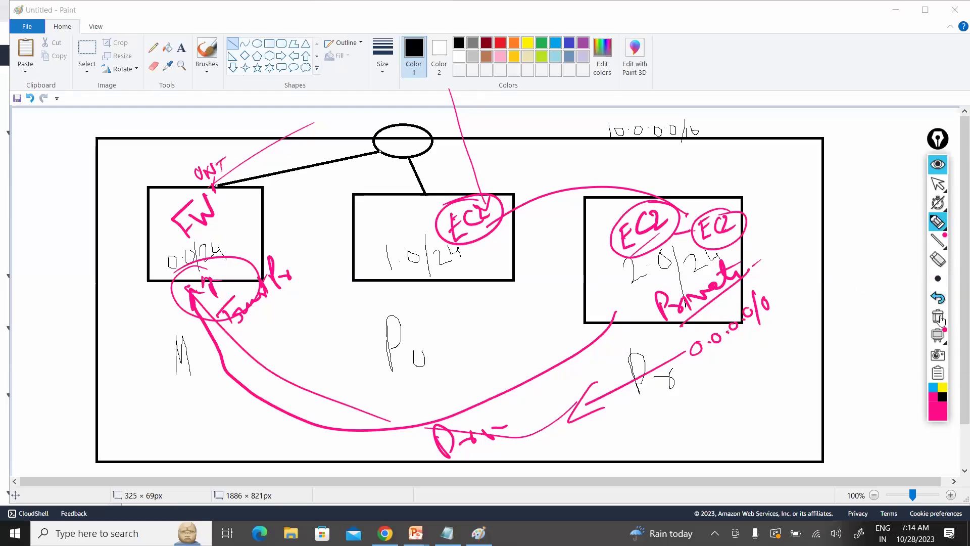
pyautogui.click(936, 139)
pyautogui.click(935, 185)
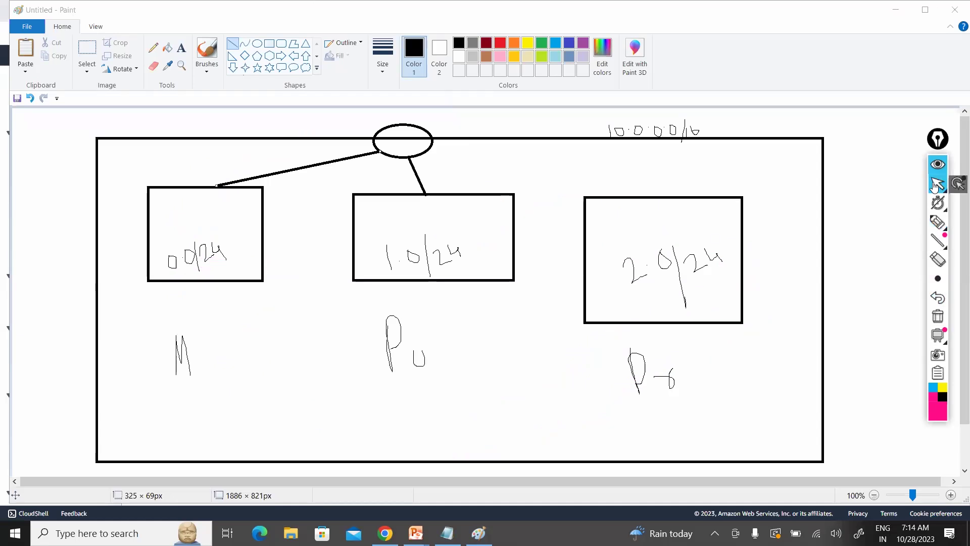
# Step: Back in EC2, refresh Instances to show Prod-Firewall running, then begin another launch
pyautogui.hotkey('alt', 'Tab')
pyautogui.press('Tab')
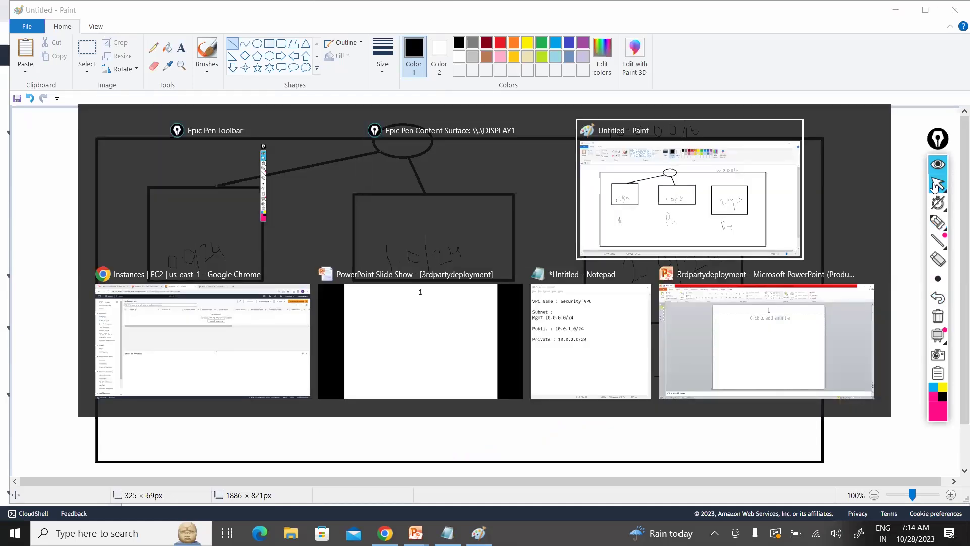
pyautogui.press('Tab')
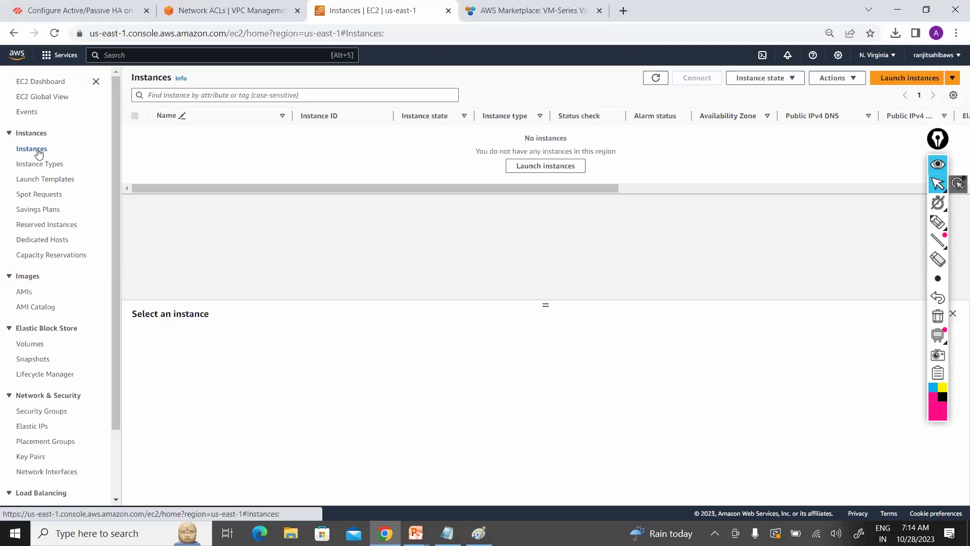
pyautogui.click(656, 78)
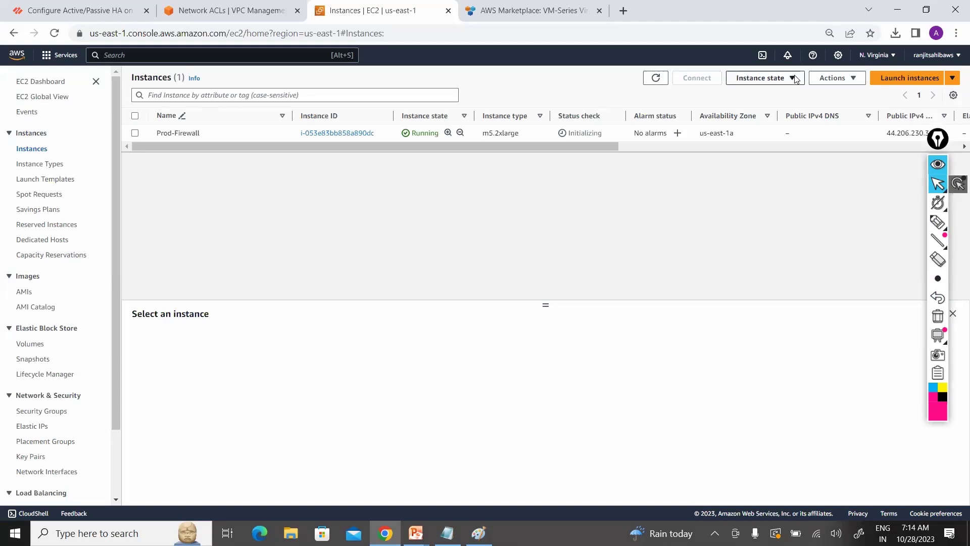
pyautogui.click(922, 79)
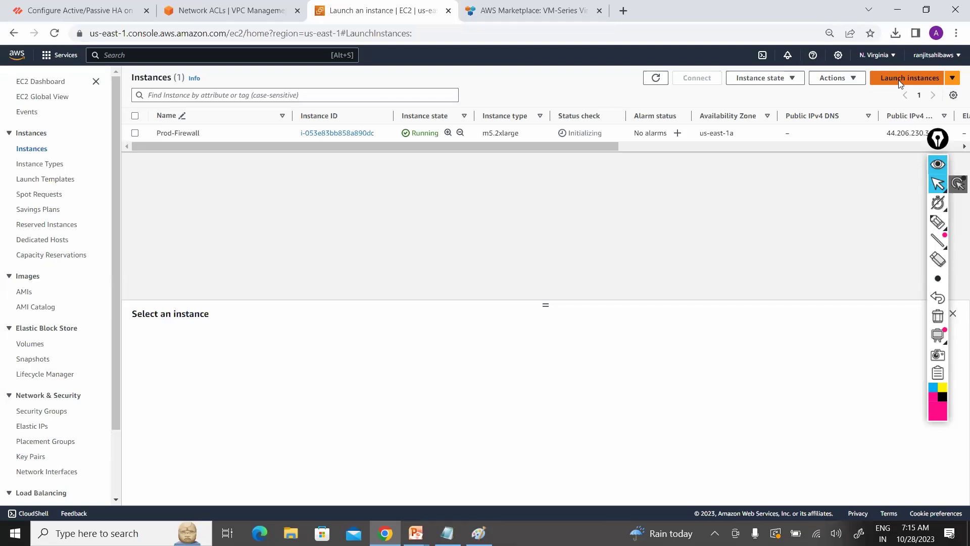
# Step: Start a new instance launch named Public-EC2
pyautogui.click(927, 79)
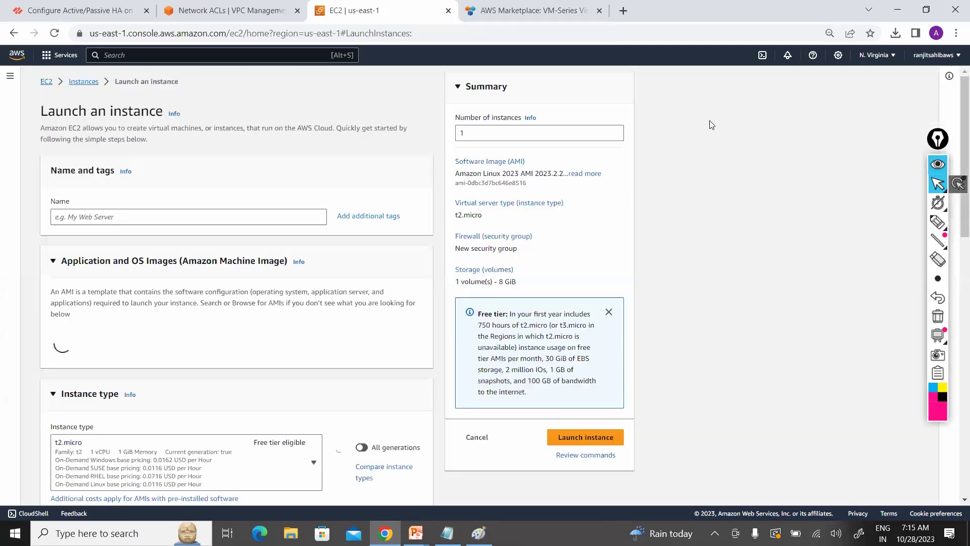
pyautogui.click(138, 218)
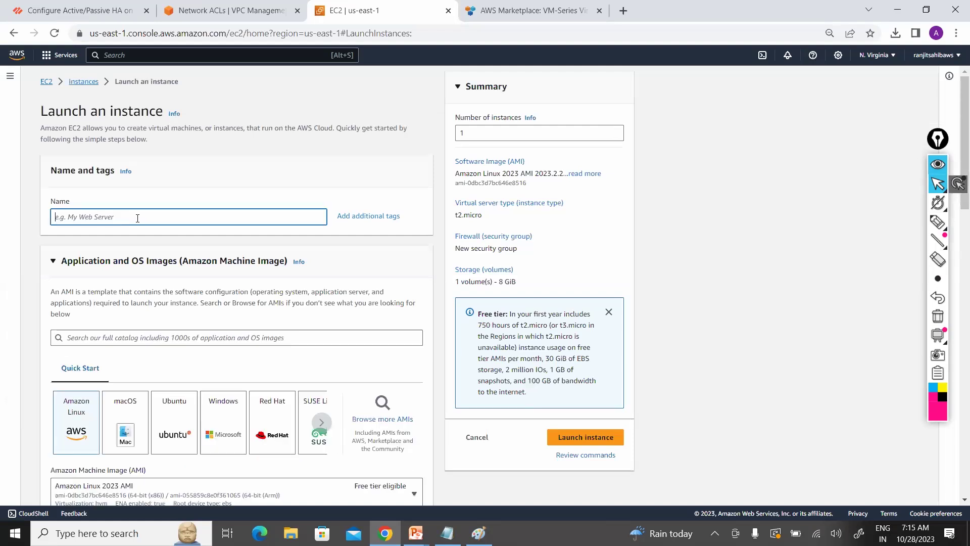
pyautogui.write('Public-EC2')
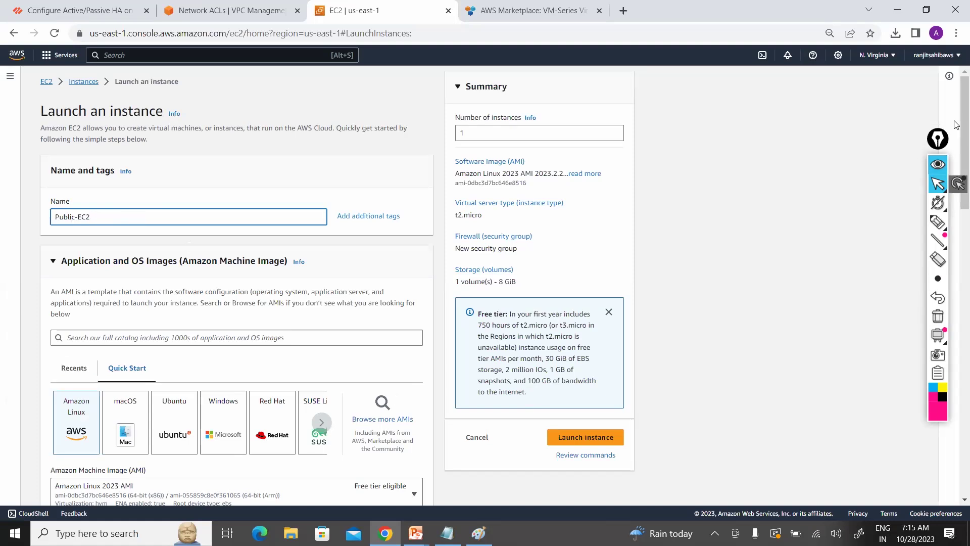
pyautogui.scroll(-4, 954, 262)
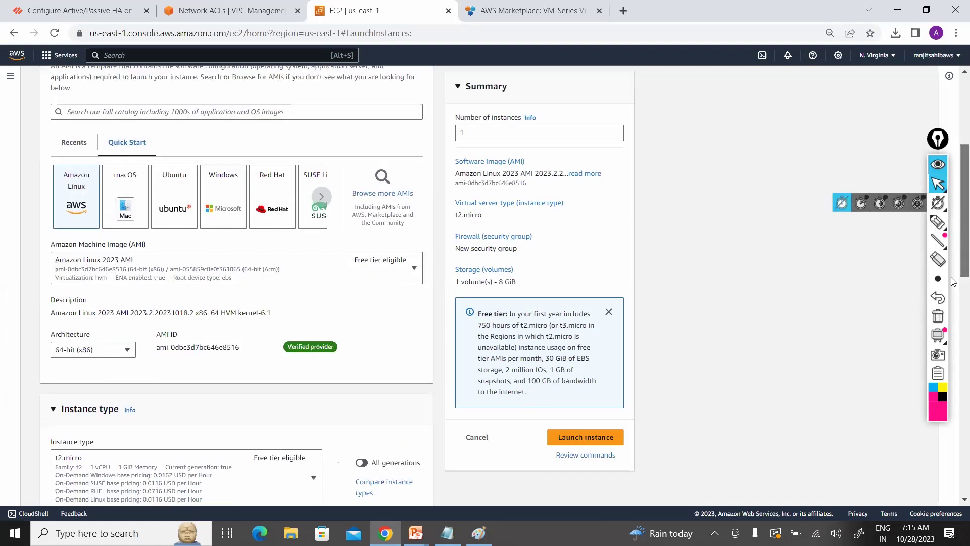
pyautogui.scroll(-3, 952, 298)
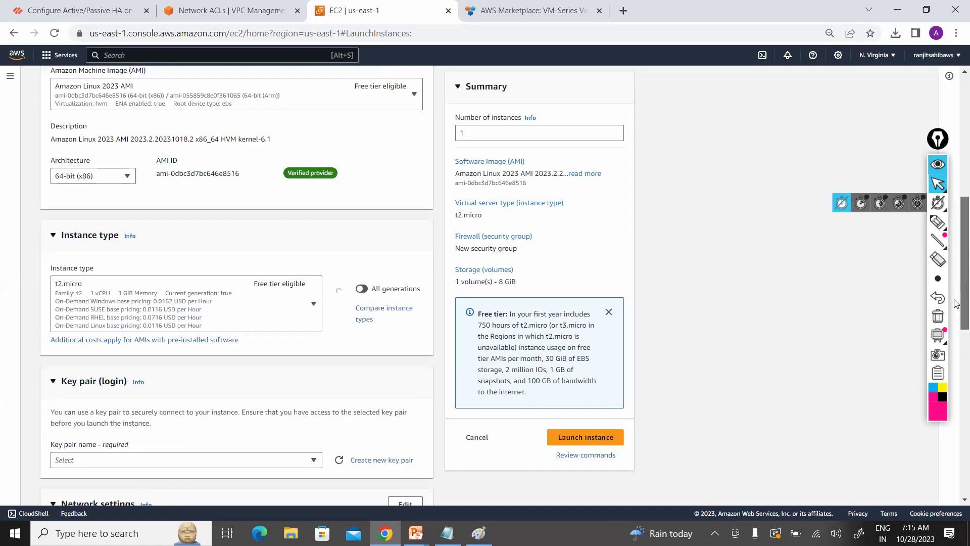
pyautogui.scroll(-7, 954, 305)
pyautogui.scroll(5, 955, 294)
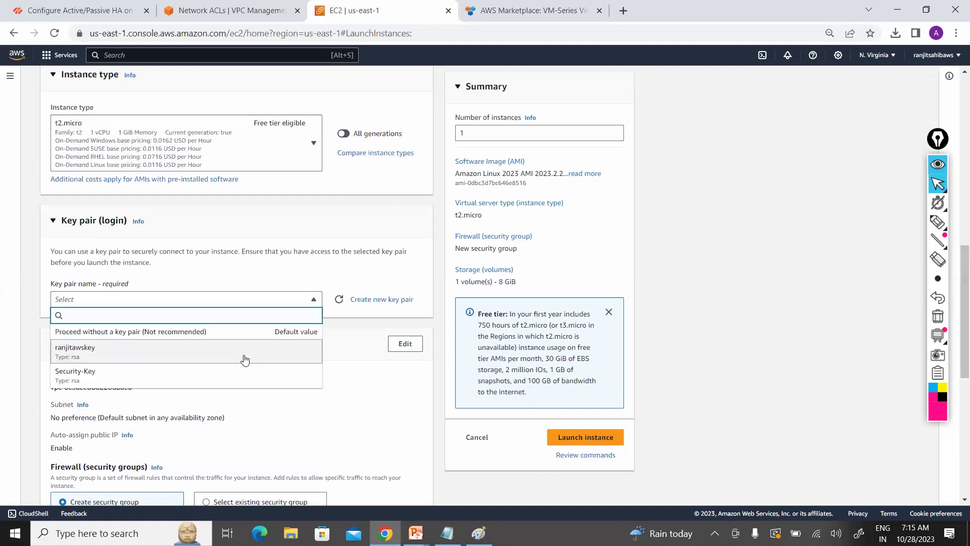
# Step: Choose the Security-Key key pair and place the instance in Security-VPC
pyautogui.click(241, 378)
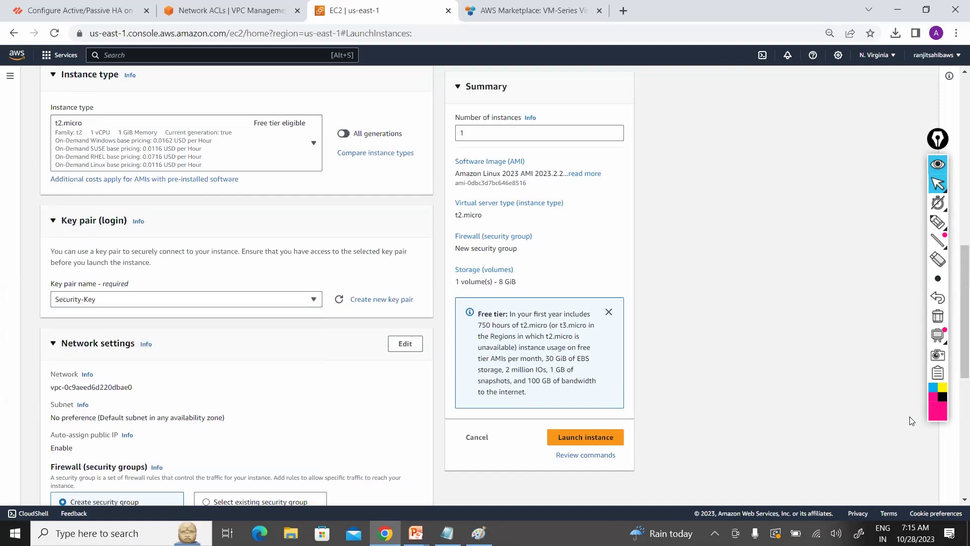
pyautogui.click(410, 344)
pyautogui.click(301, 397)
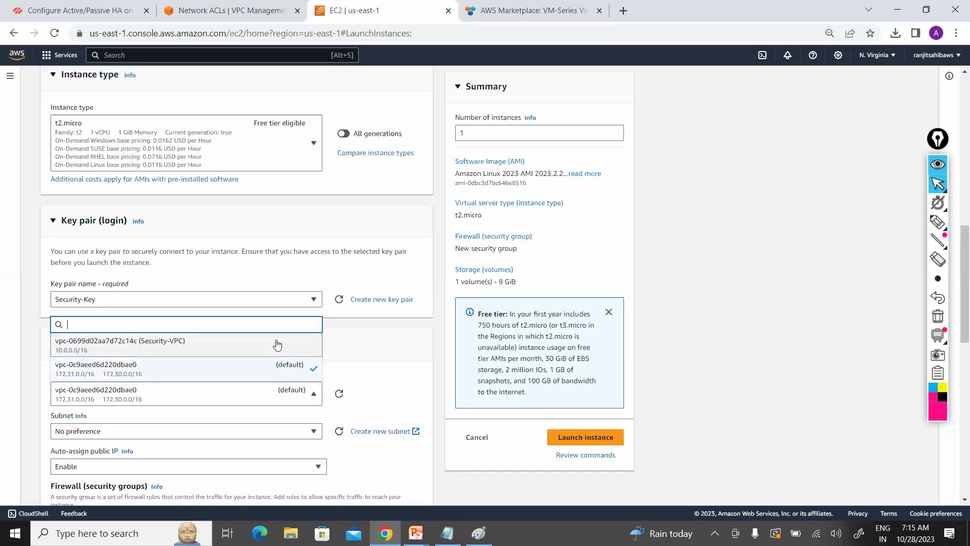
pyautogui.click(278, 348)
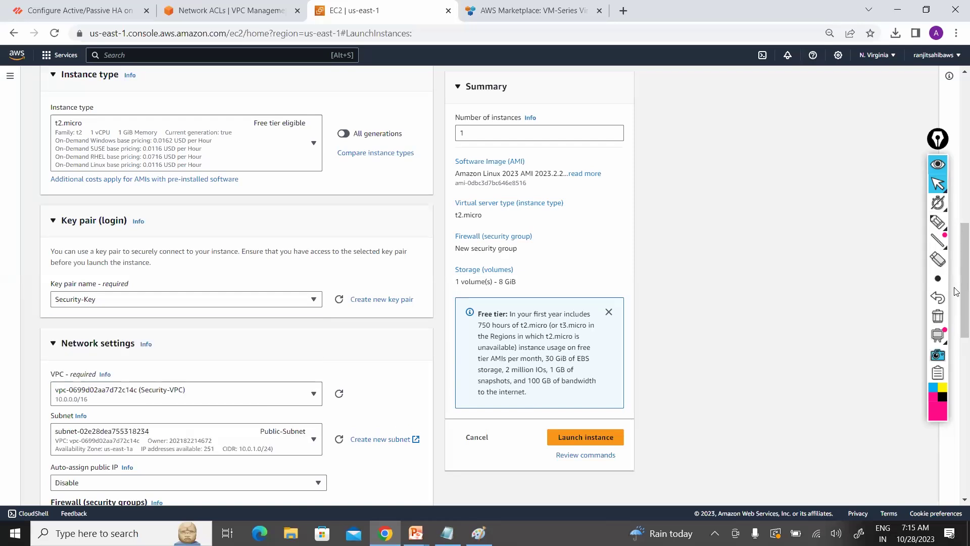
# Step: Enable auto-assign public IP, attach the existing FW-Security-Group, and launch the instance
pyautogui.scroll(-5, 956, 356)
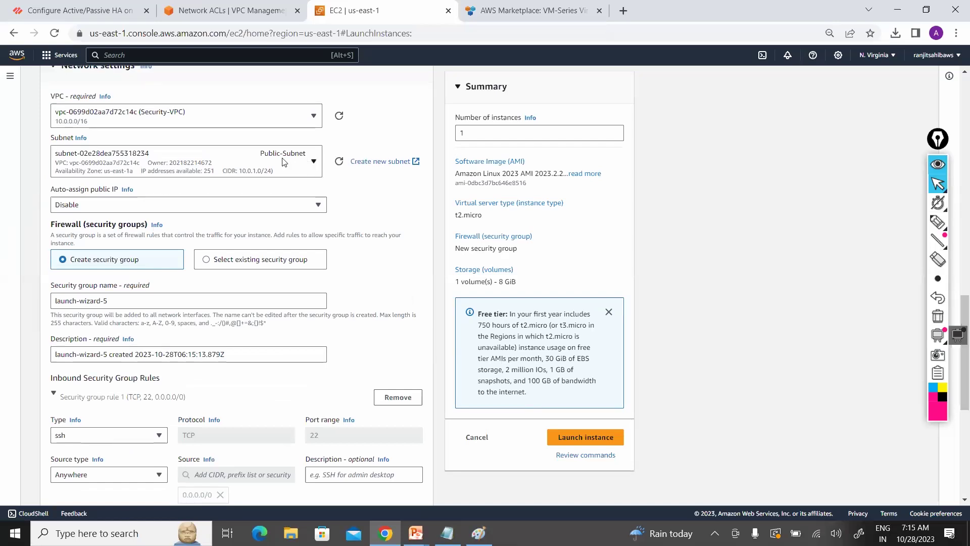
pyautogui.click(311, 205)
pyautogui.click(298, 222)
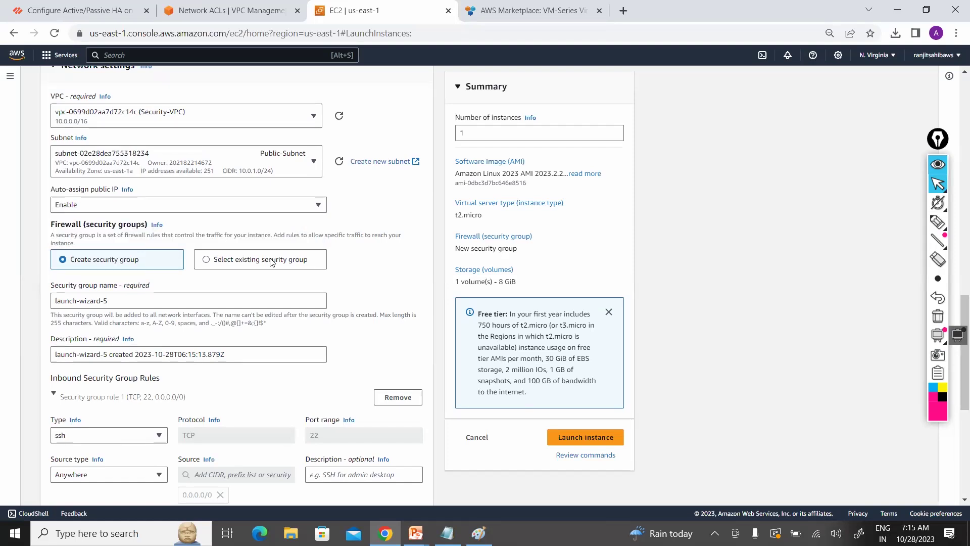
pyautogui.click(266, 302)
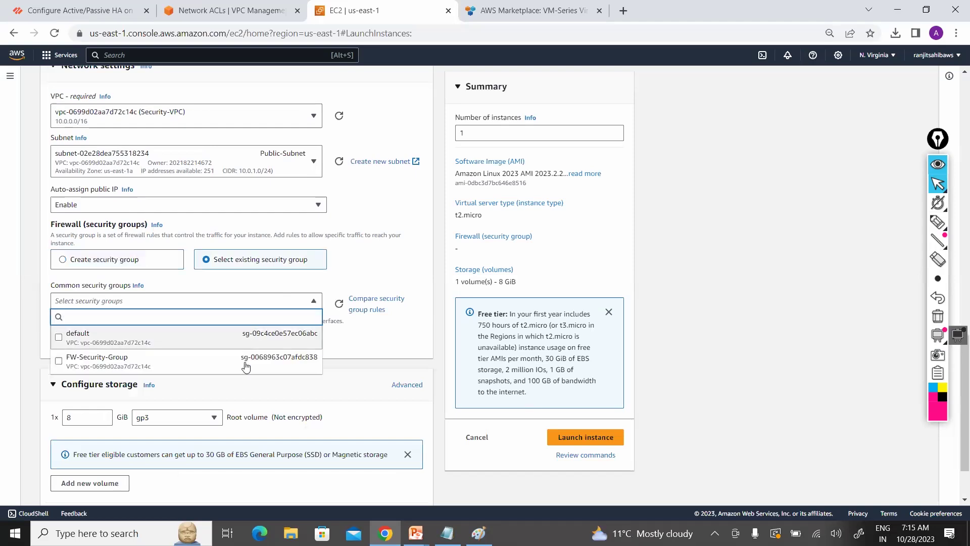
pyautogui.click(246, 362)
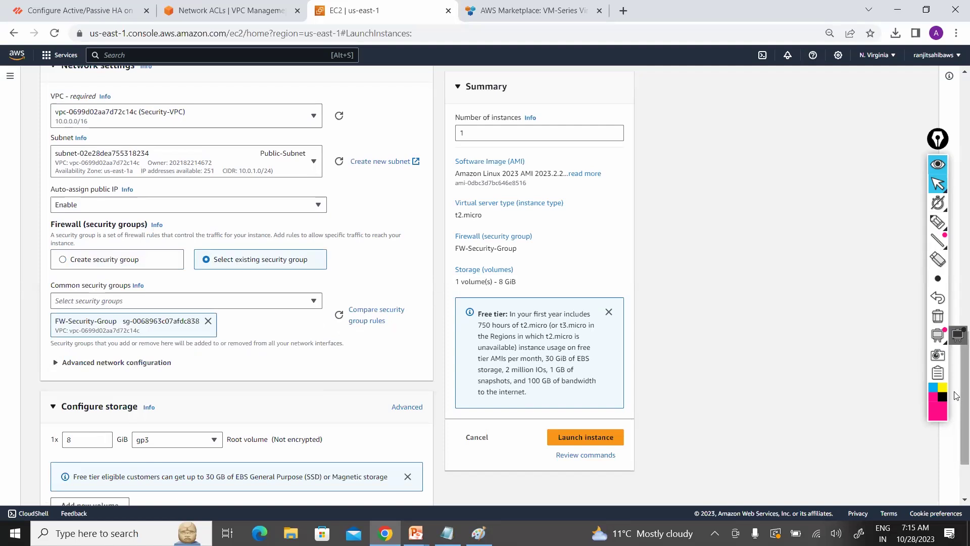
pyautogui.scroll(-2, 956, 404)
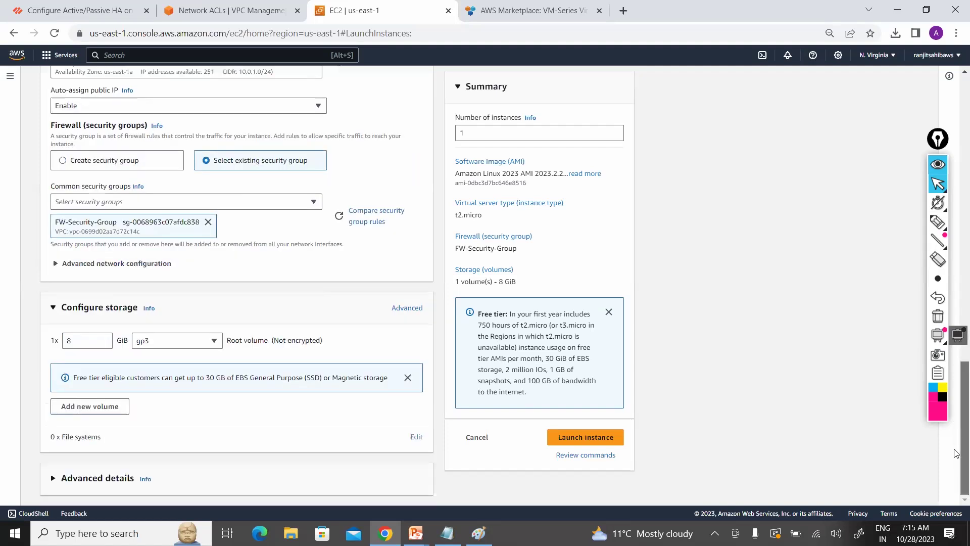
pyautogui.click(594, 441)
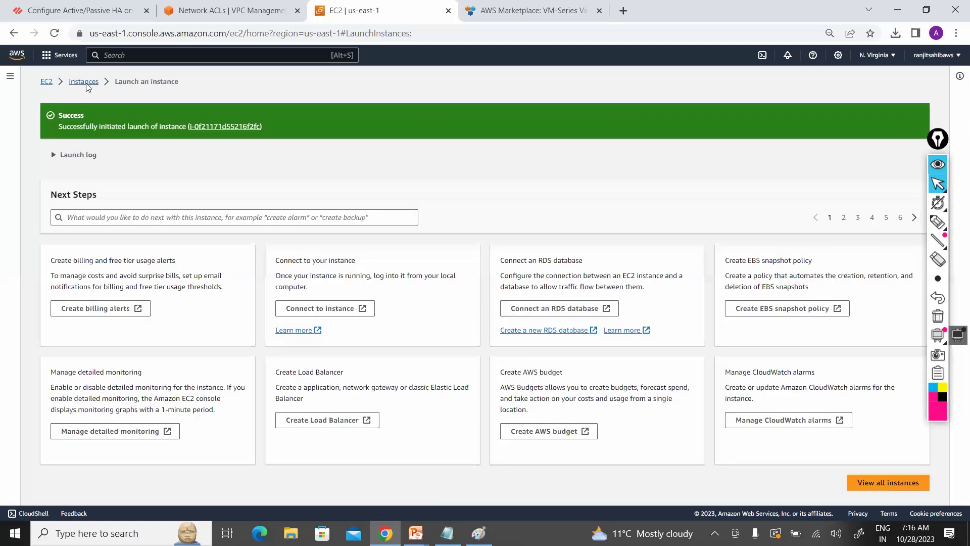
# Step: Return to the instances list and start a fresh launch form for another instance
pyautogui.click(85, 82)
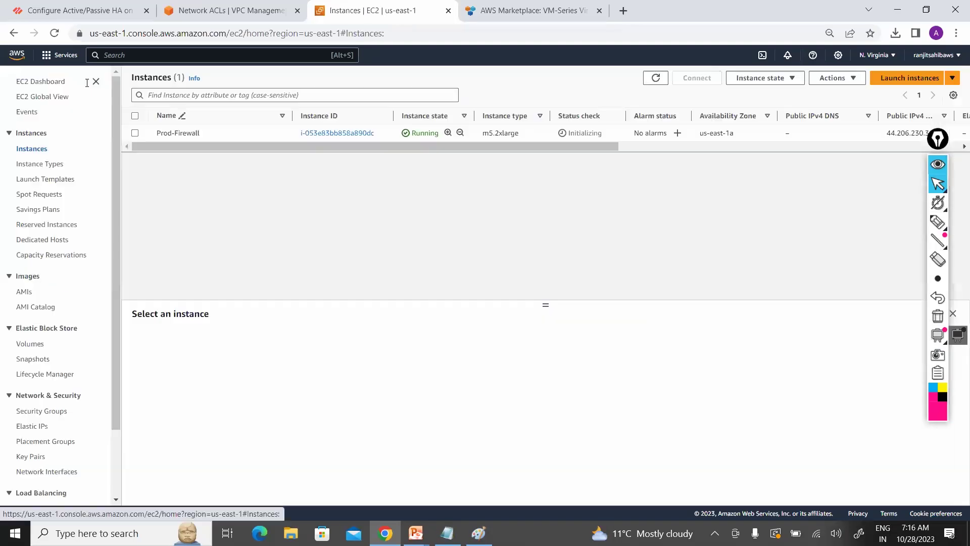
pyautogui.click(900, 80)
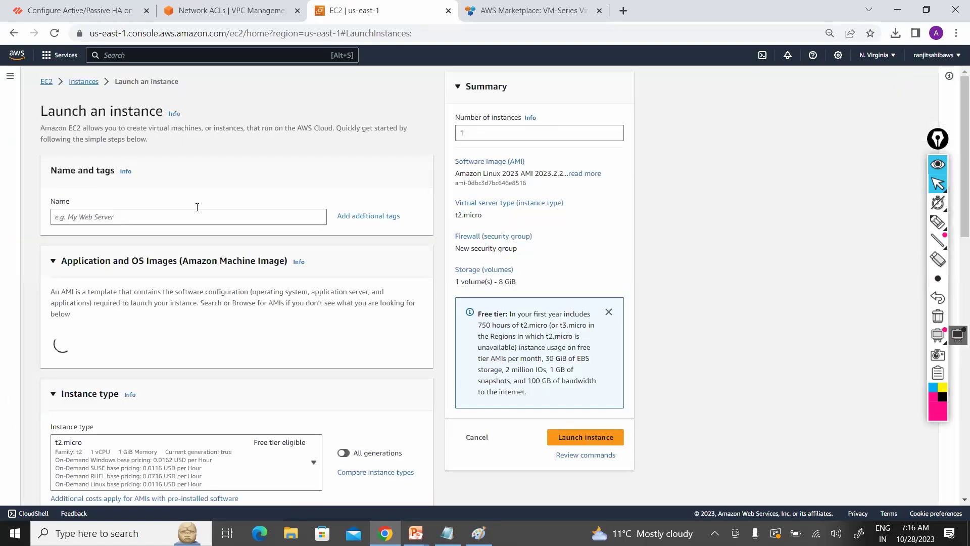
# Step: Name the new instance Private-EC2
pyautogui.click(188, 216)
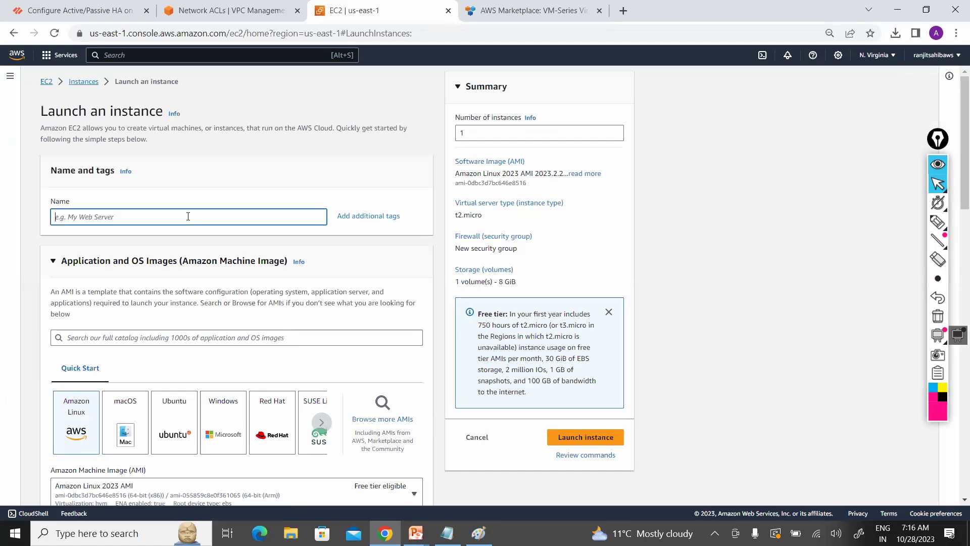
pyautogui.write('Private-EC')
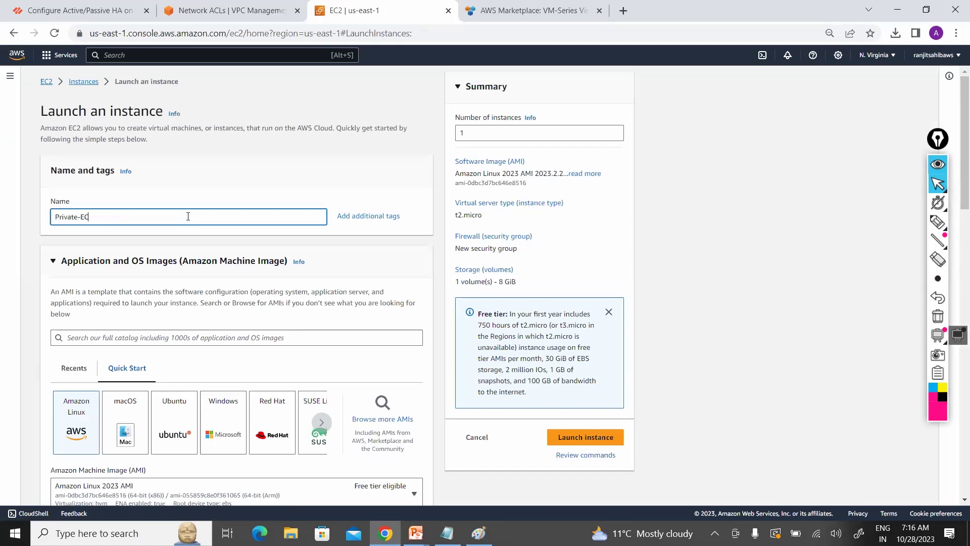
pyautogui.write('2')
pyautogui.scroll(-8, 956, 276)
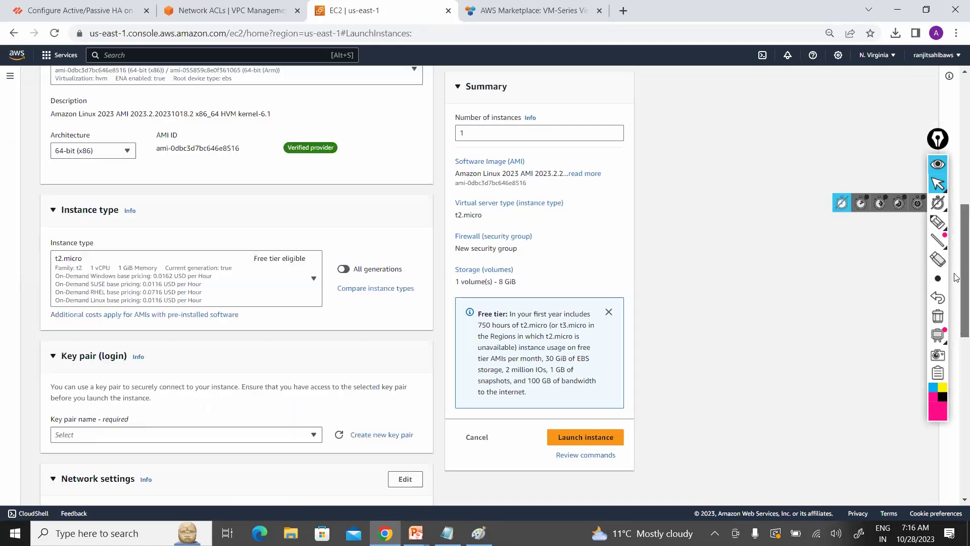
pyautogui.scroll(-2, 956, 292)
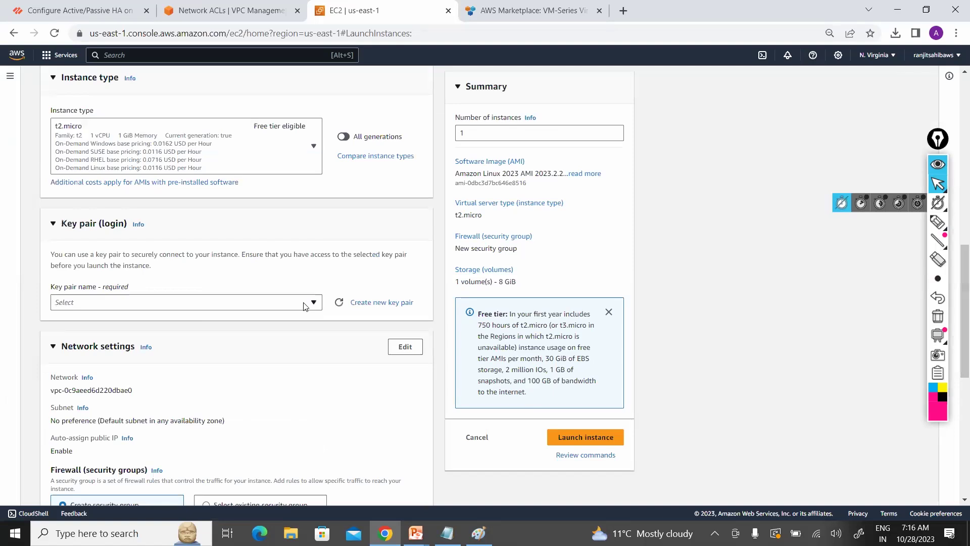
# Step: Select the Security-Key key pair and place the instance in Security-VPC
pyautogui.click(273, 302)
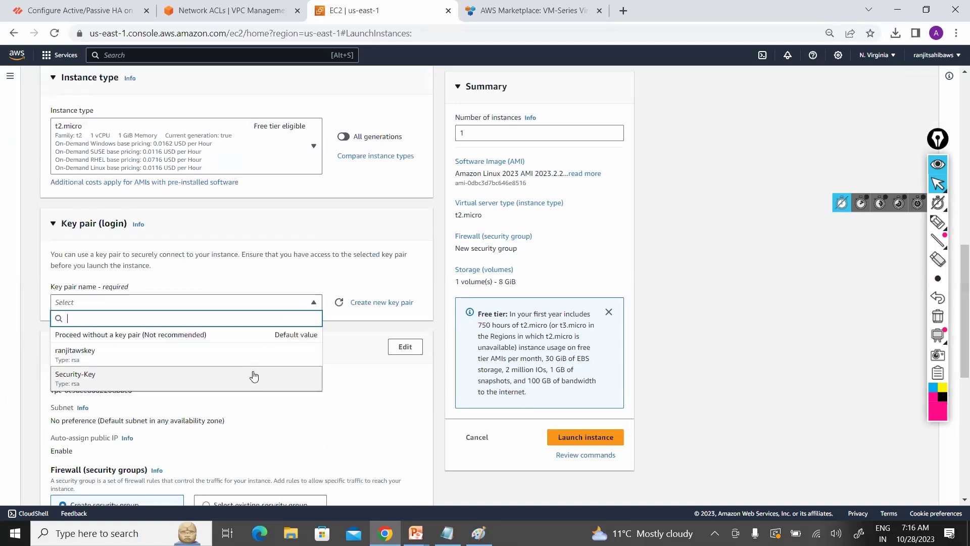
pyautogui.click(254, 374)
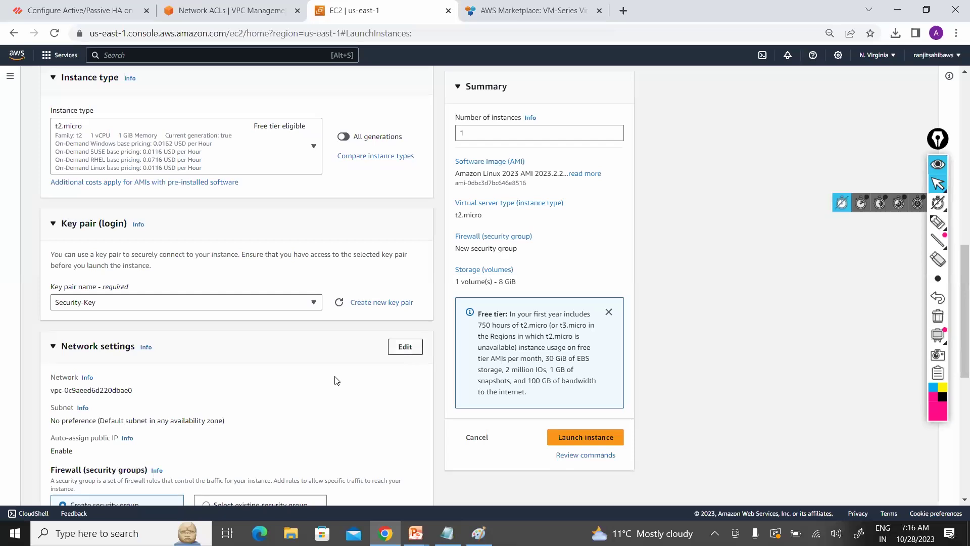
pyautogui.click(299, 402)
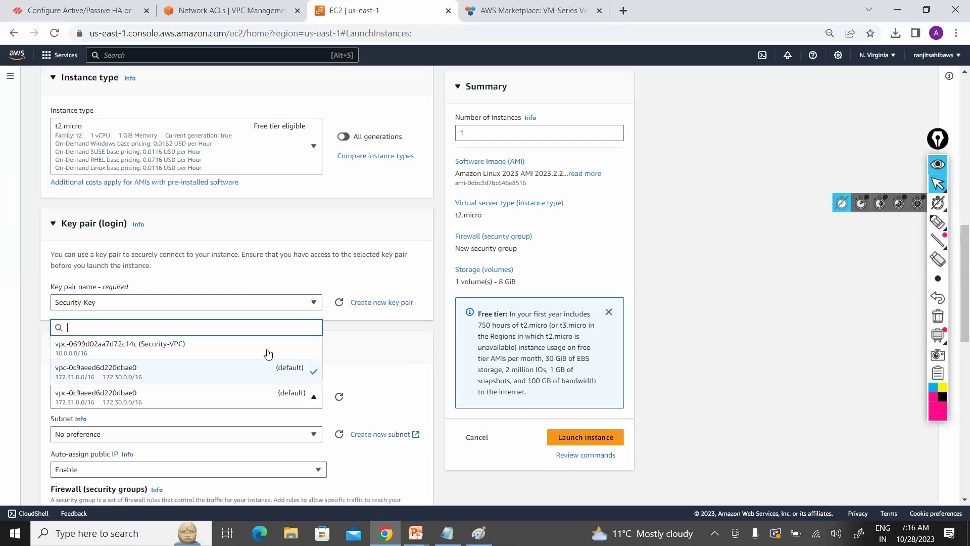
pyautogui.click(267, 352)
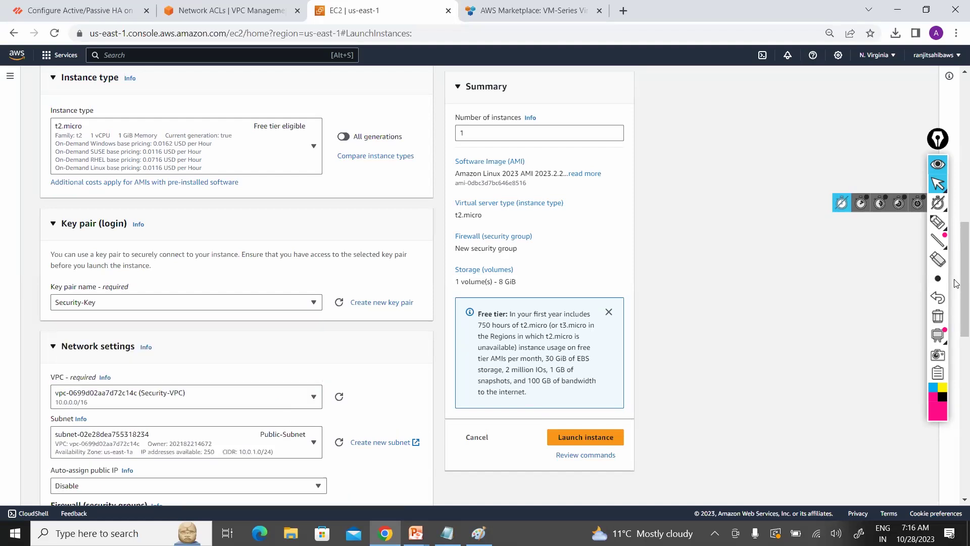
# Step: Put Private-EC2 in Private-Subnet with the existing FW-Security-Group and launch it
pyautogui.scroll(-5, 354, 167)
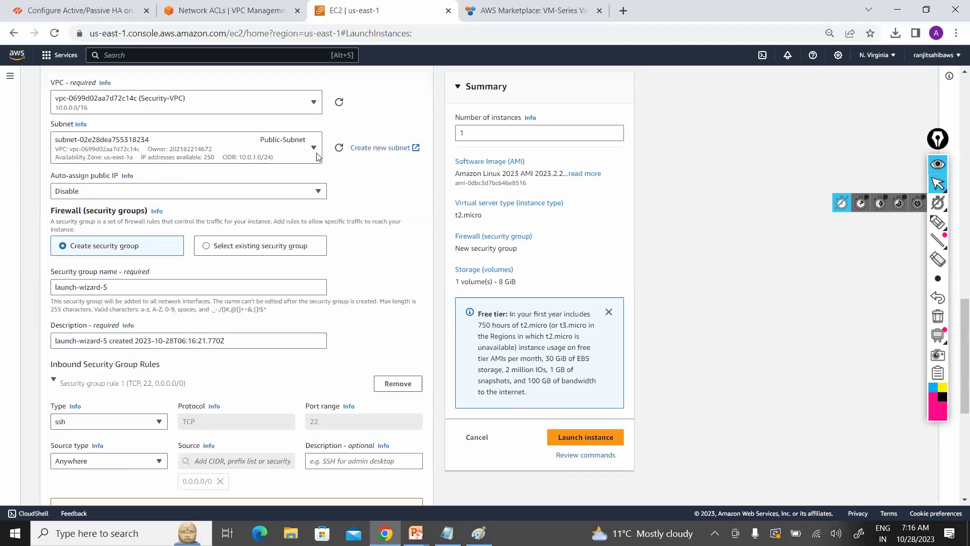
pyautogui.click(311, 154)
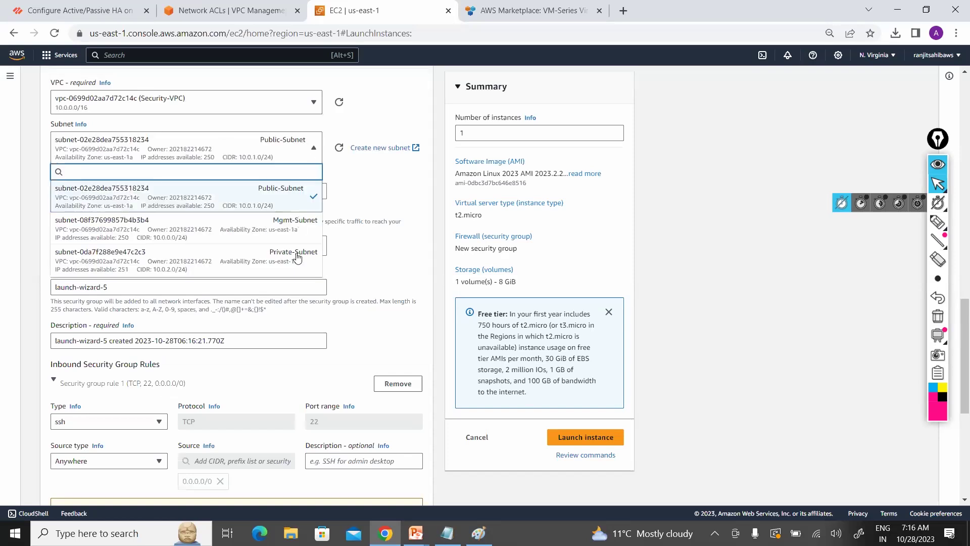
pyautogui.click(296, 260)
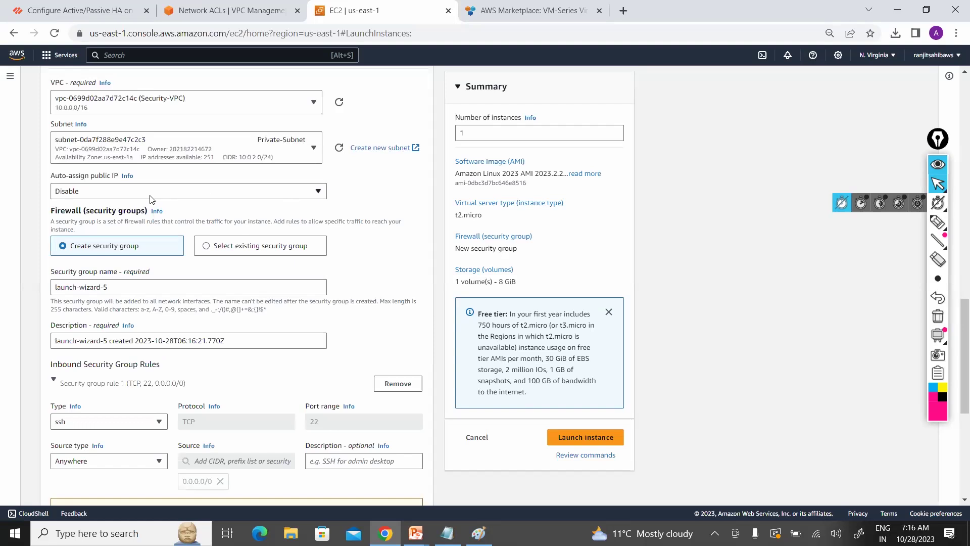
pyautogui.click(243, 246)
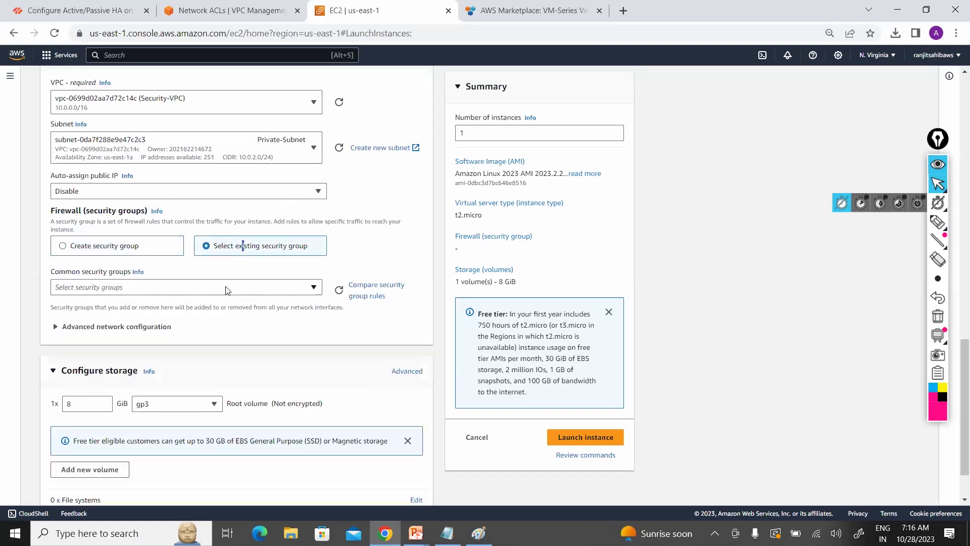
pyautogui.click(226, 288)
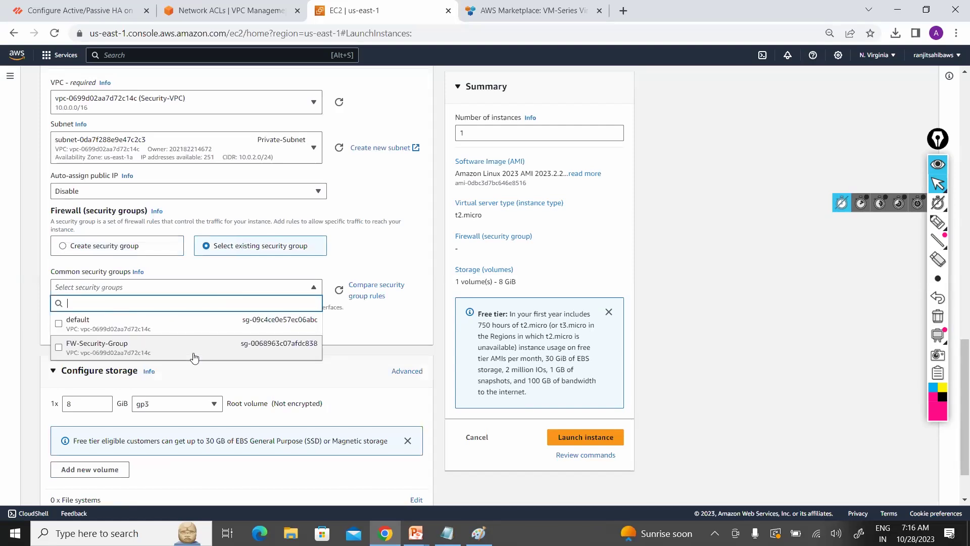
pyautogui.click(195, 357)
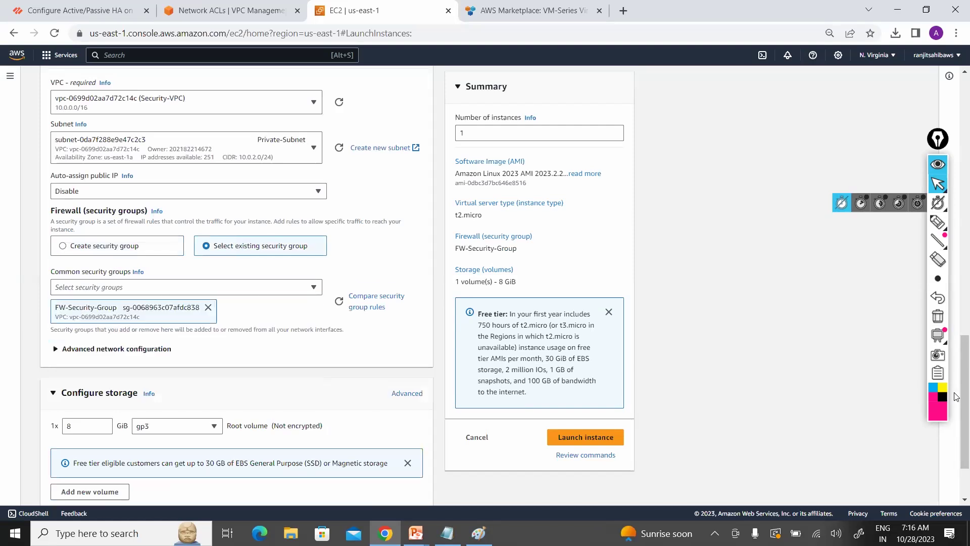
pyautogui.scroll(-2, 956, 432)
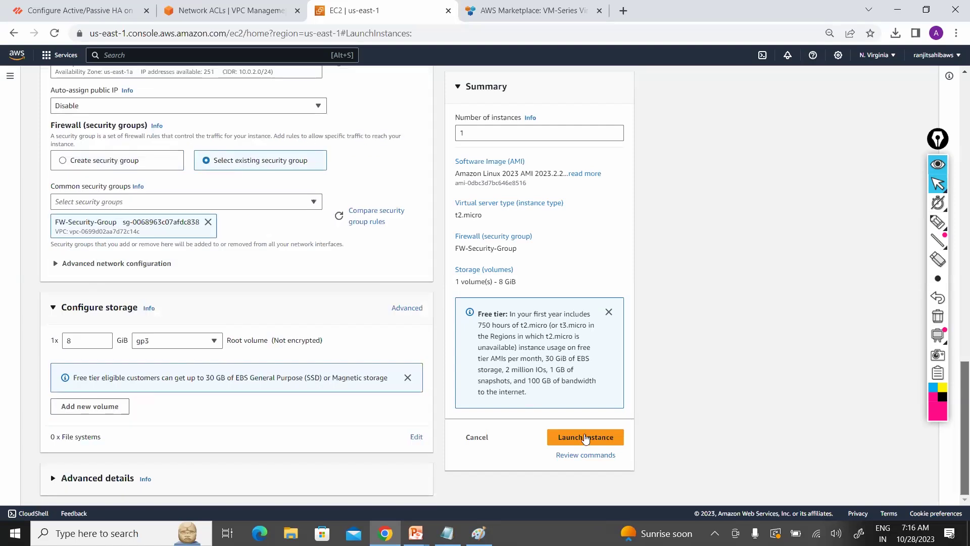
pyautogui.click(585, 437)
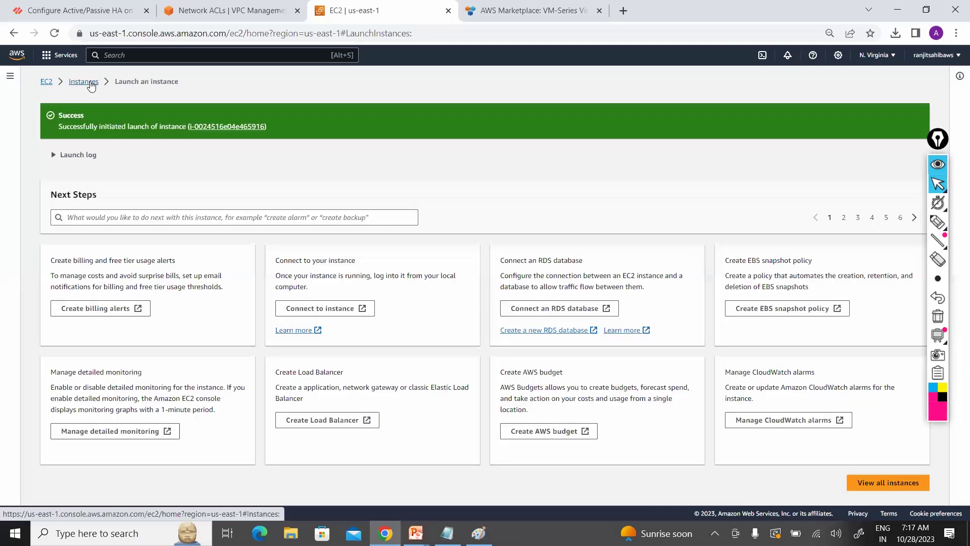
# Step: Refresh the instances list and view Public-EC2, Private-EC2, then Prod-Firewall details (private IP 10.0.0.101)
pyautogui.click(91, 86)
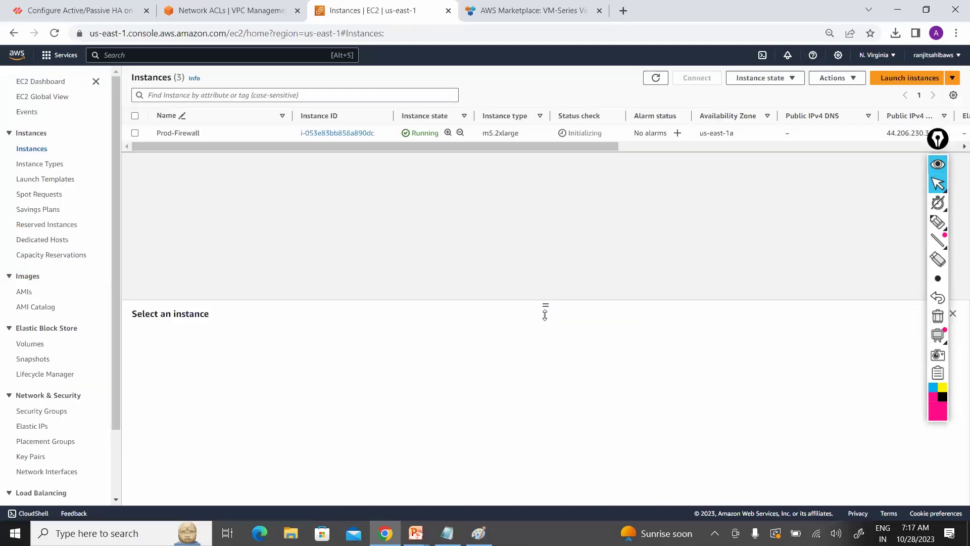
pyautogui.click(653, 80)
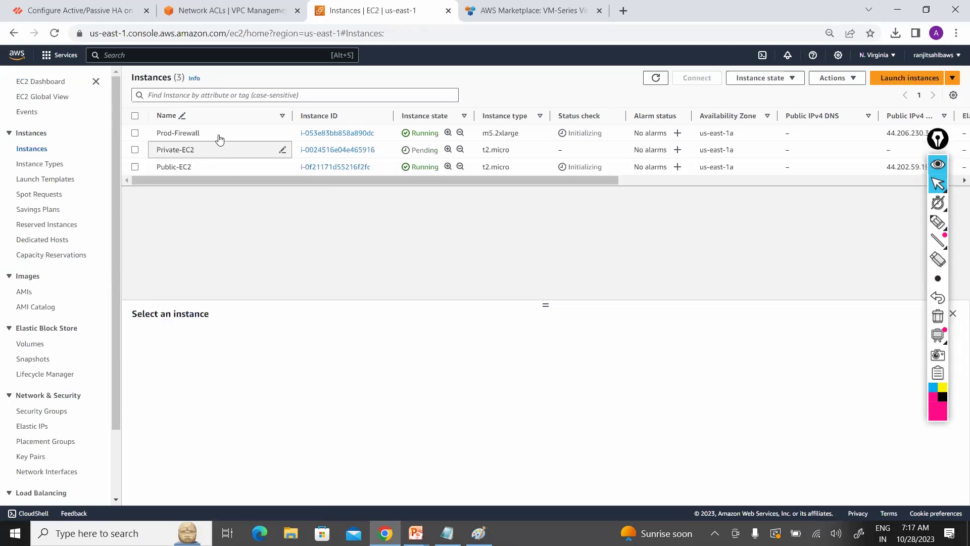
pyautogui.click(136, 167)
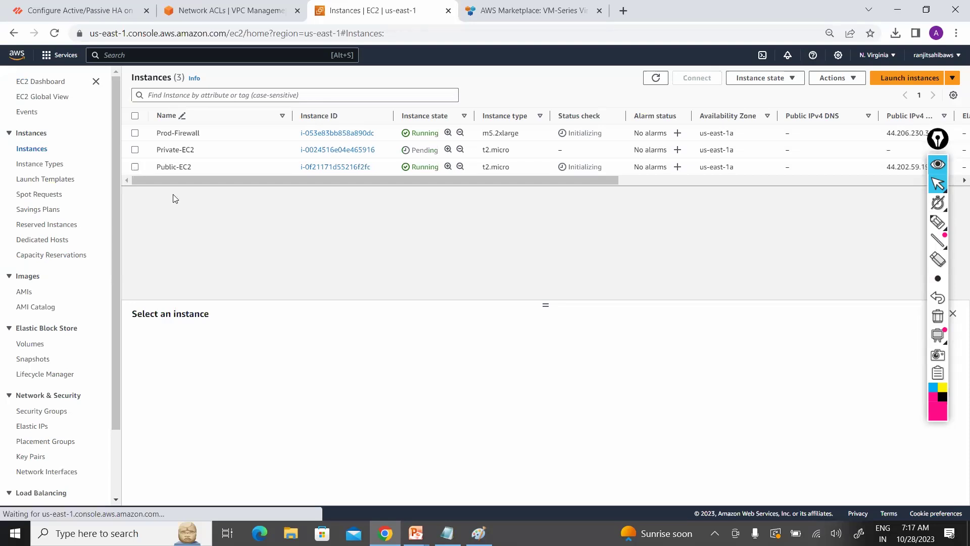
pyautogui.click(136, 150)
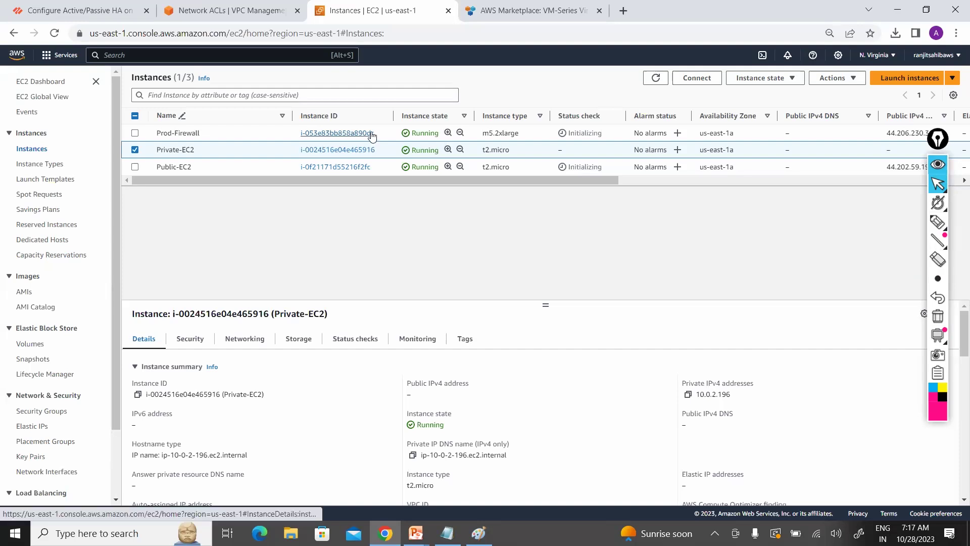
pyautogui.click(135, 151)
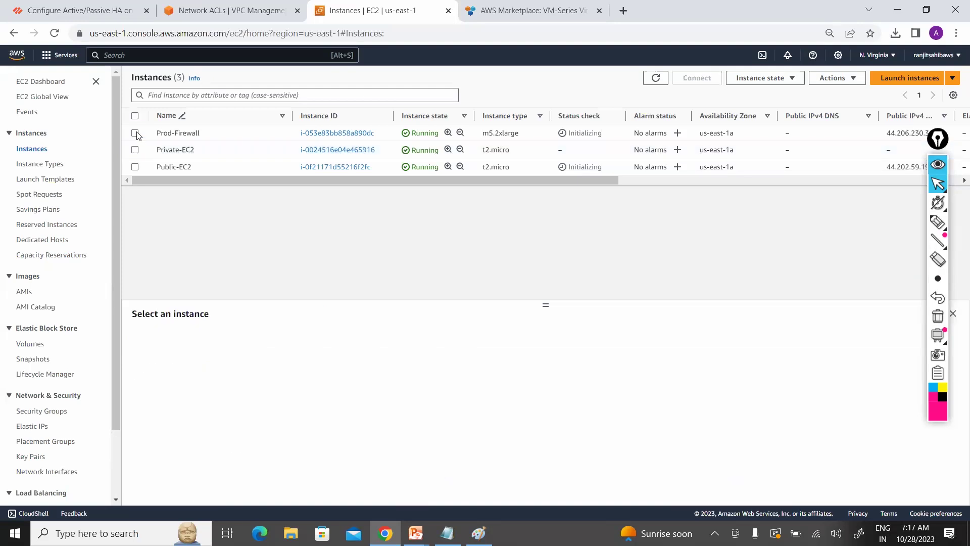
pyautogui.click(136, 133)
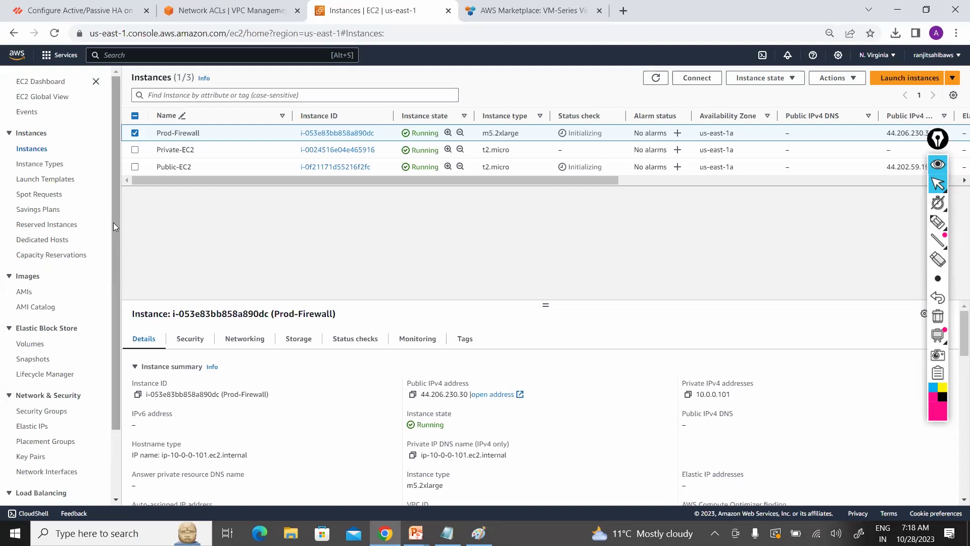
pyautogui.moveTo(113, 235); pyautogui.dragTo(113, 248)
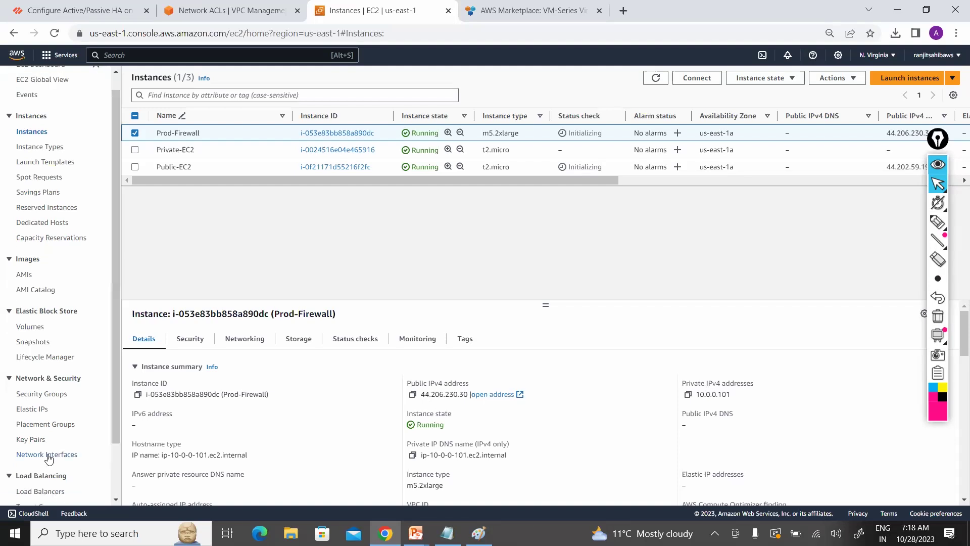
# Step: Inspect the three network interfaces' subnets and IPs, widening the VPC ID column
pyautogui.click(49, 455)
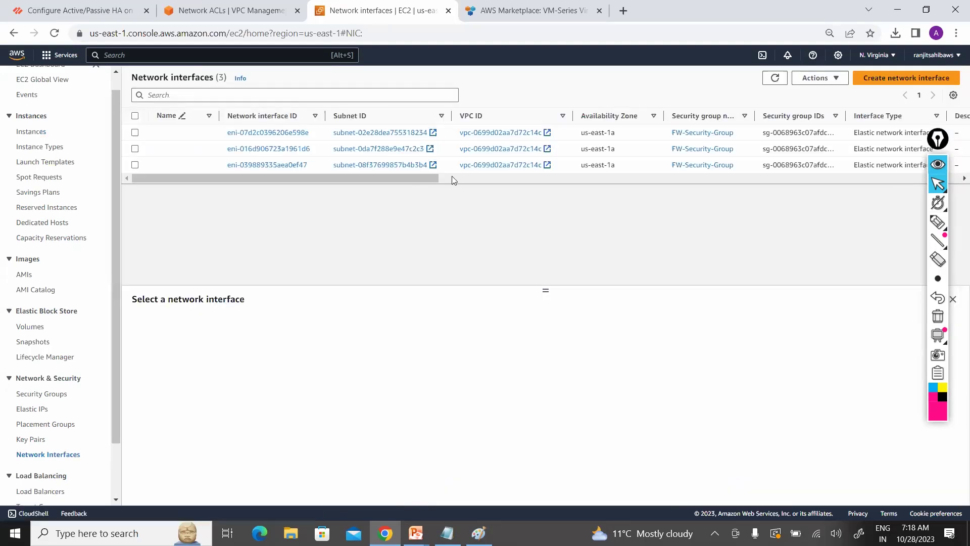
pyautogui.hscroll(5, 535, 177)
pyautogui.hscroll(5, 594, 174)
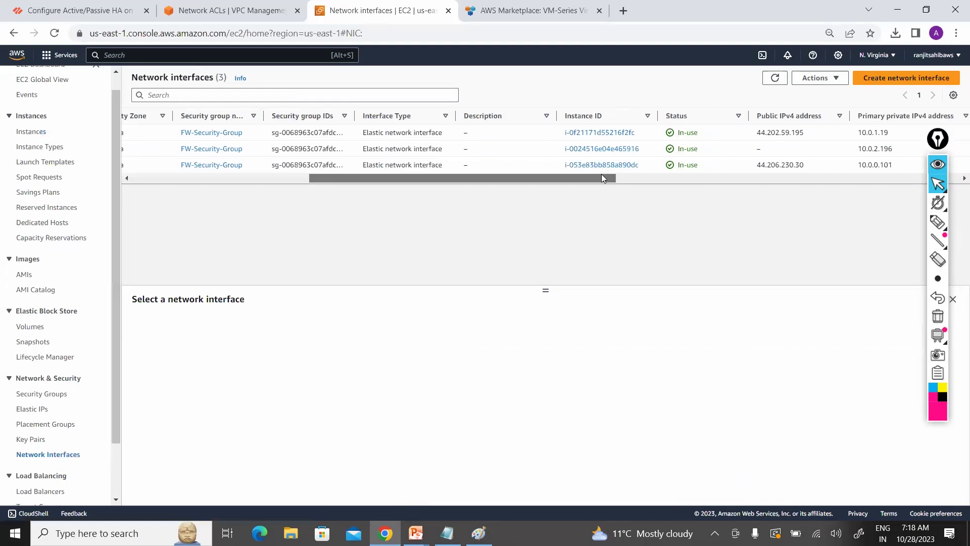
pyautogui.hscroll(3, 606, 163)
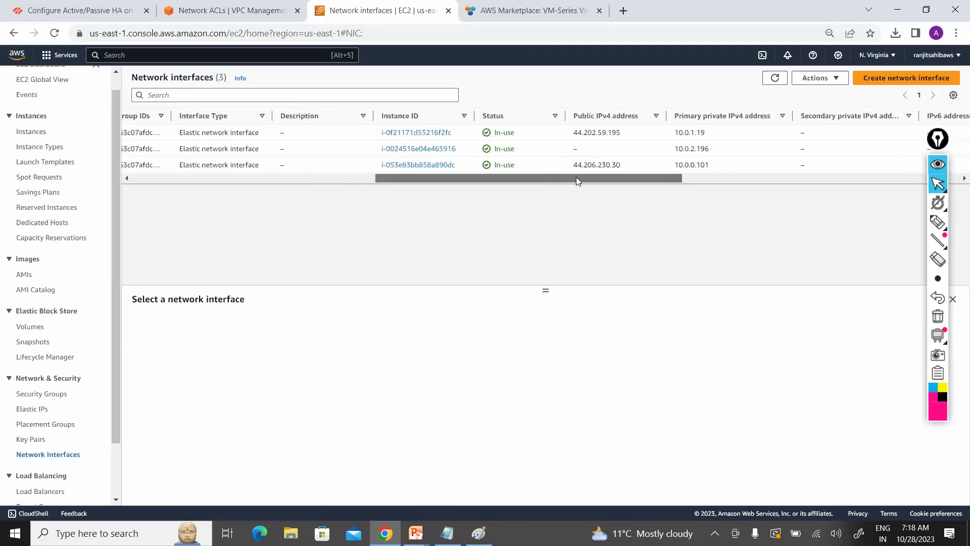
pyautogui.hscroll(3, 607, 177)
pyautogui.hscroll(-2, 574, 180)
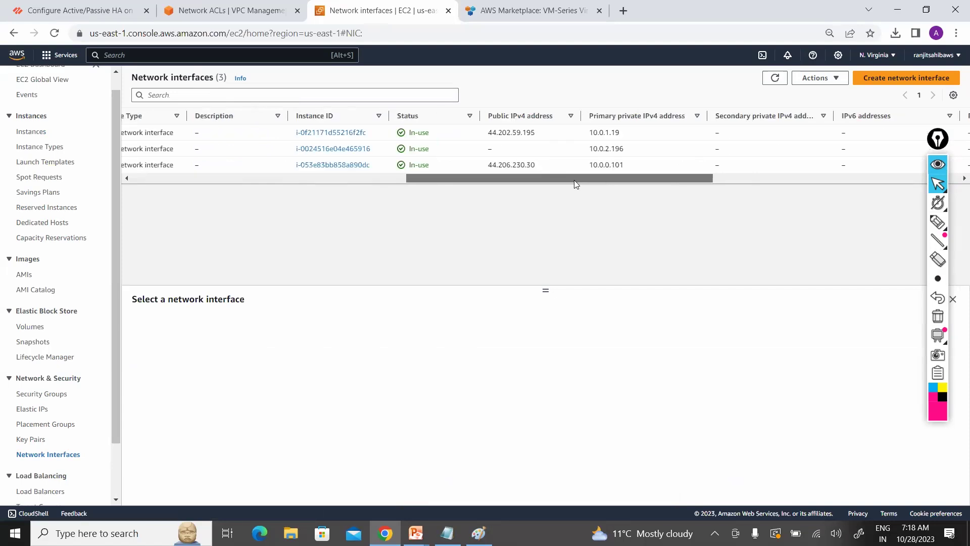
pyautogui.hscroll(-2, 551, 180)
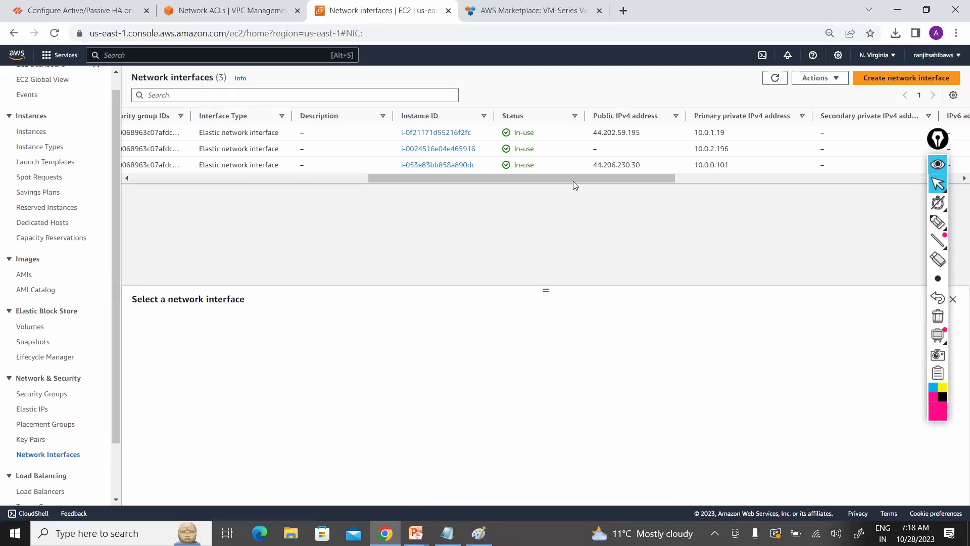
pyautogui.hscroll(-2, 481, 185)
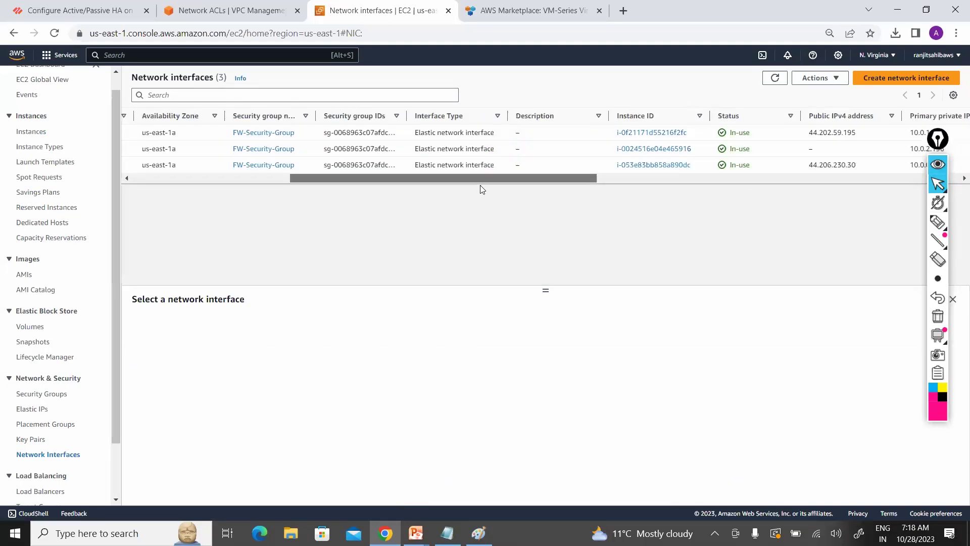
pyautogui.hscroll(-2, 467, 186)
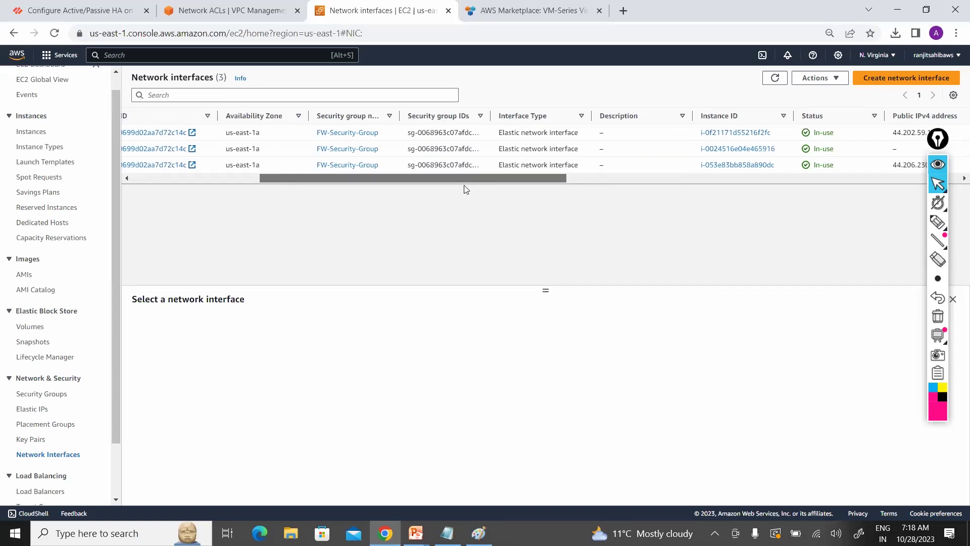
pyautogui.hscroll(-3, 421, 186)
pyautogui.hscroll(-1, 377, 129)
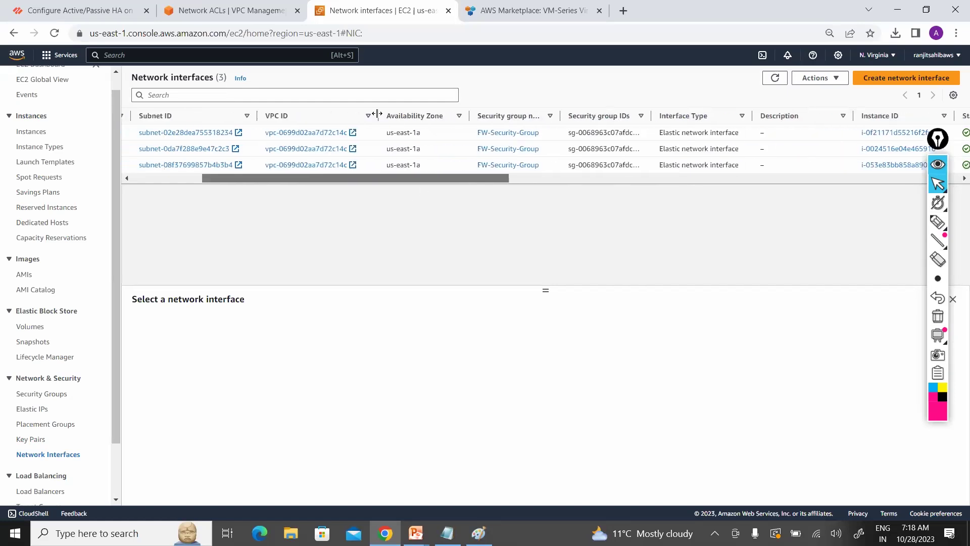
pyautogui.moveTo(432, 114); pyautogui.dragTo(432, 116)
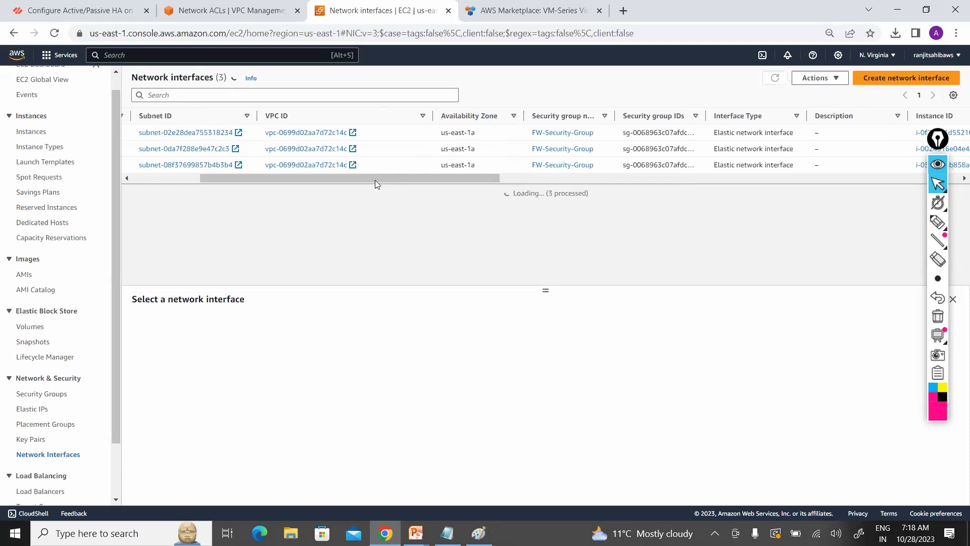
pyautogui.click(263, 16)
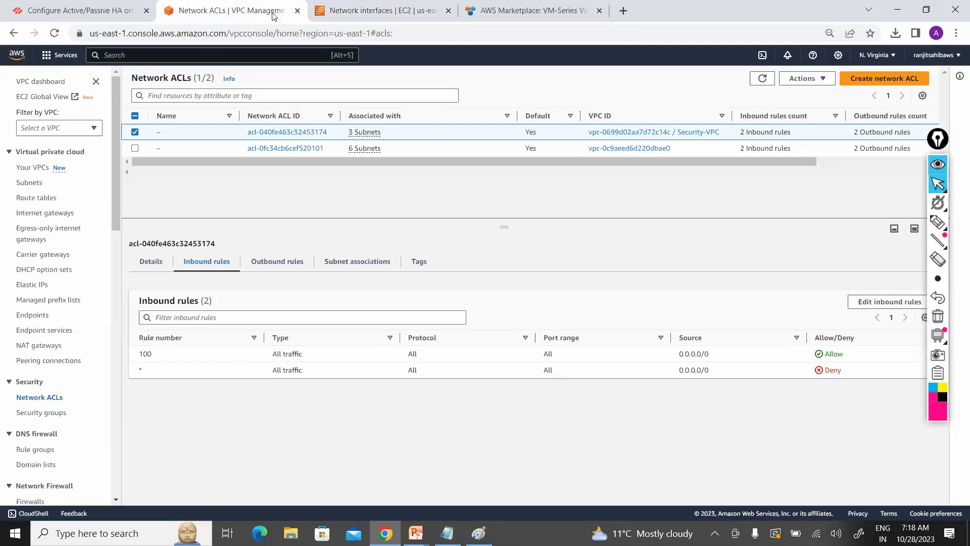
# Step: Open the instance list in a new tab and close the AWS Marketplace VM-Series page
pyautogui.click(357, 15)
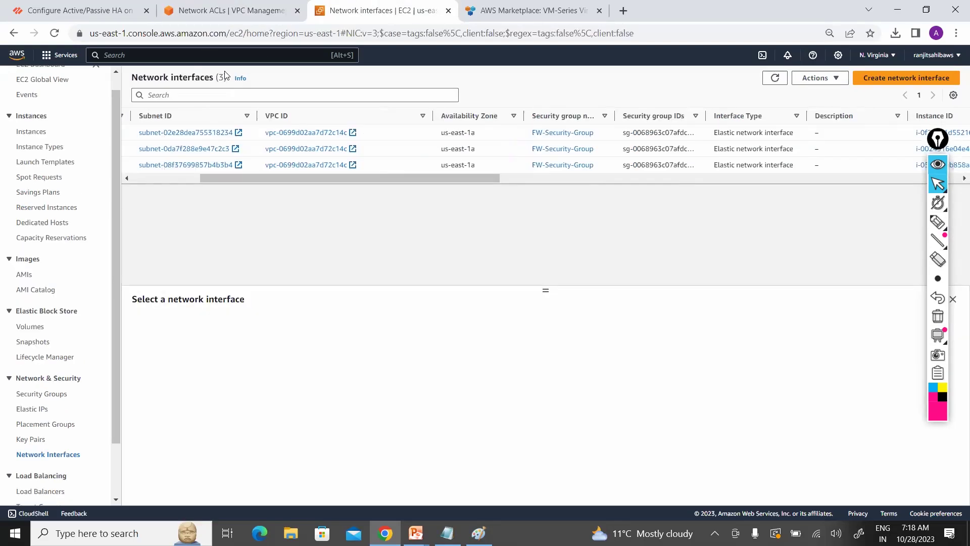
pyautogui.rightClick(36, 133)
pyautogui.click(75, 141)
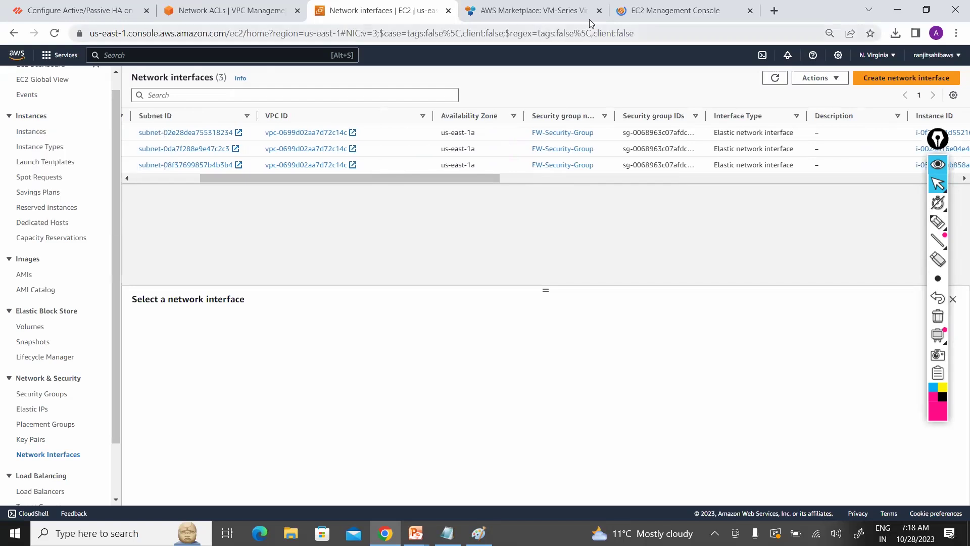
pyautogui.click(599, 11)
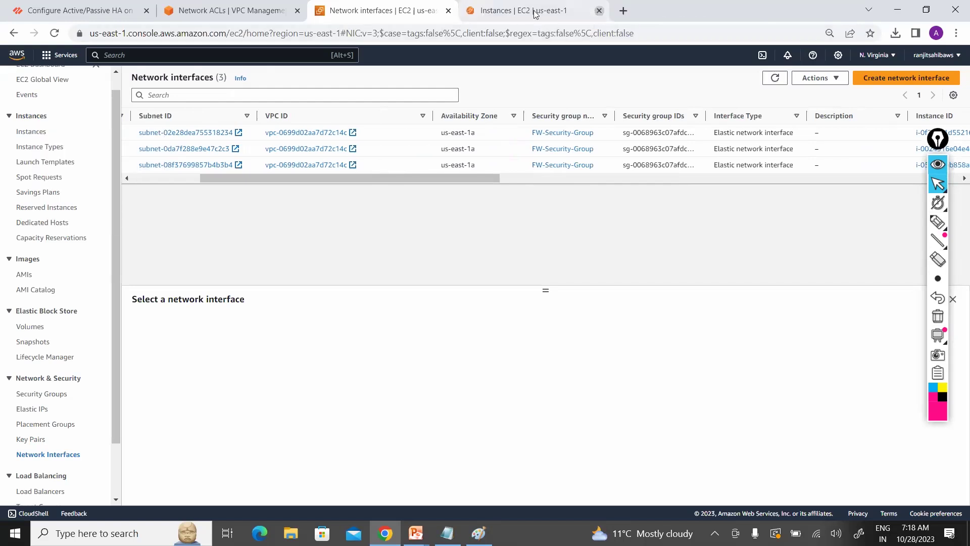
pyautogui.click(536, 14)
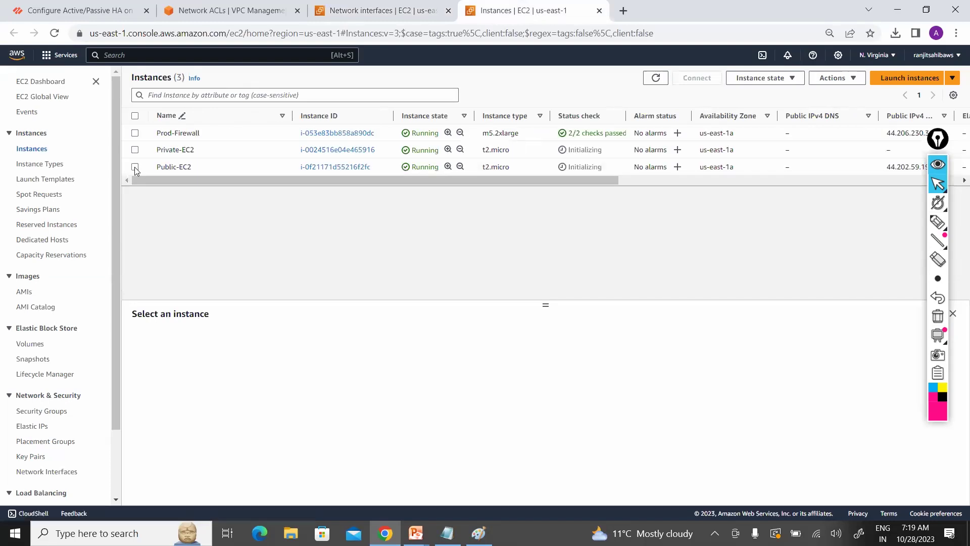
# Step: Check Prod-Firewall's IP 10.0.0.101, then begin naming interface eni-039889335aea0ef47
pyautogui.click(136, 133)
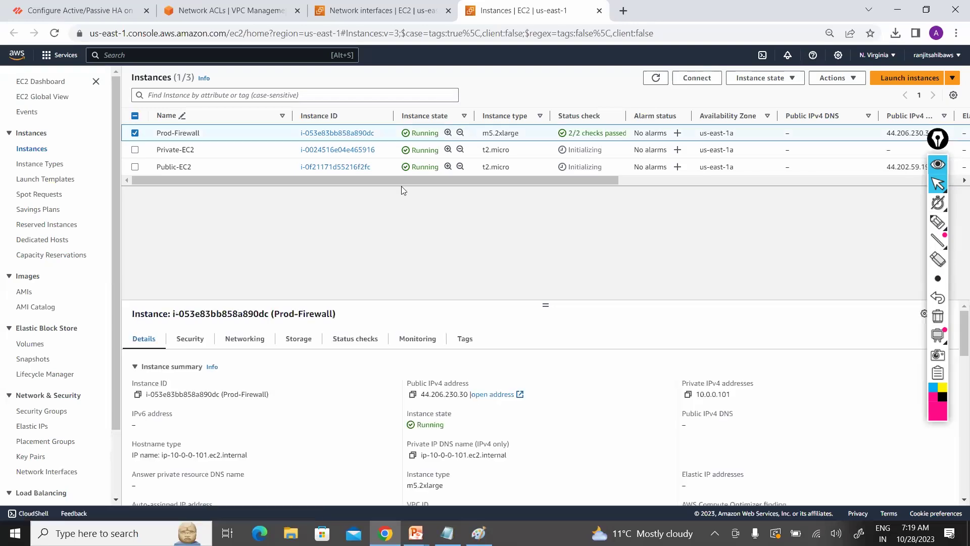
pyautogui.click(356, 11)
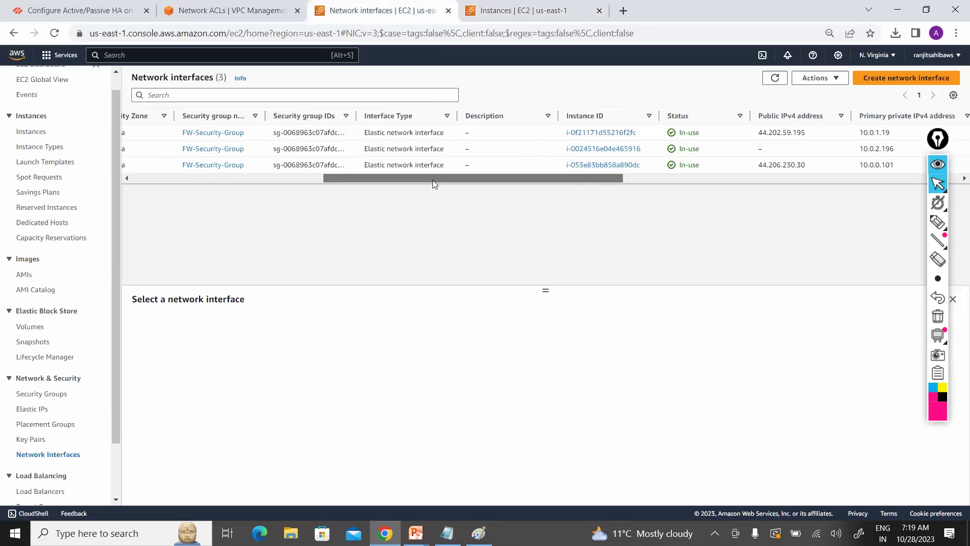
pyautogui.click(143, 178)
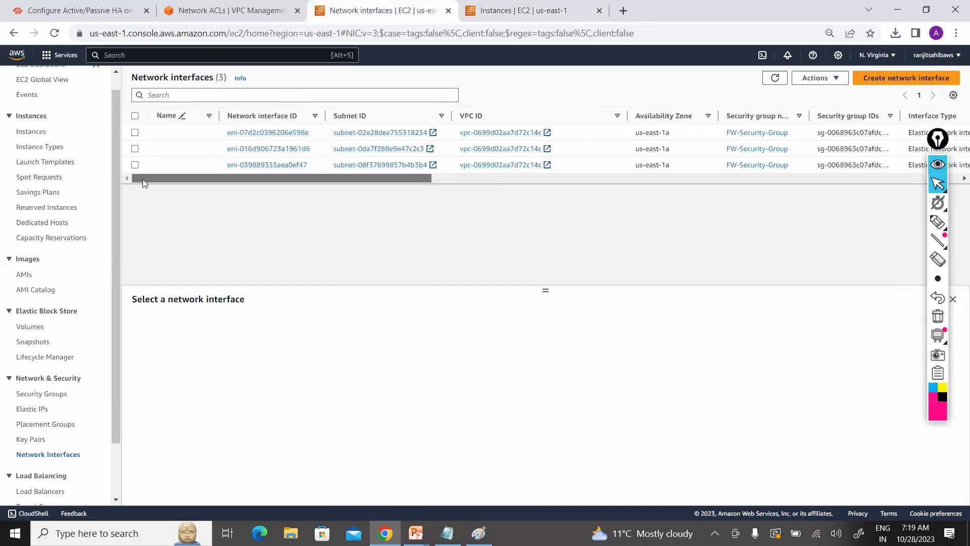
pyautogui.click(197, 169)
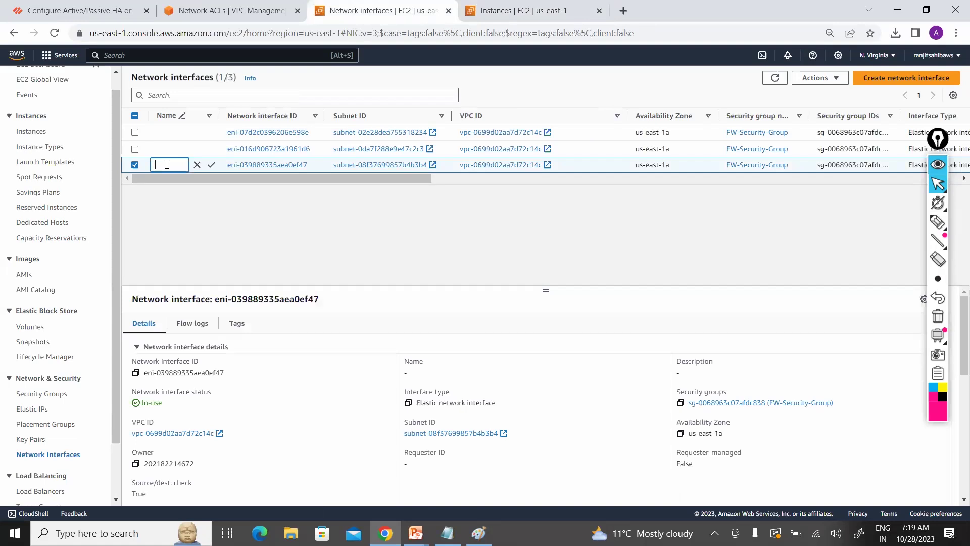
# Step: Widen the Name column and name interface eni-039889335aea0ef47 FW-Mgmt-ENI
pyautogui.write('Fire')
pyautogui.write('wall')
pyautogui.write('-')
pyautogui.write('EN')
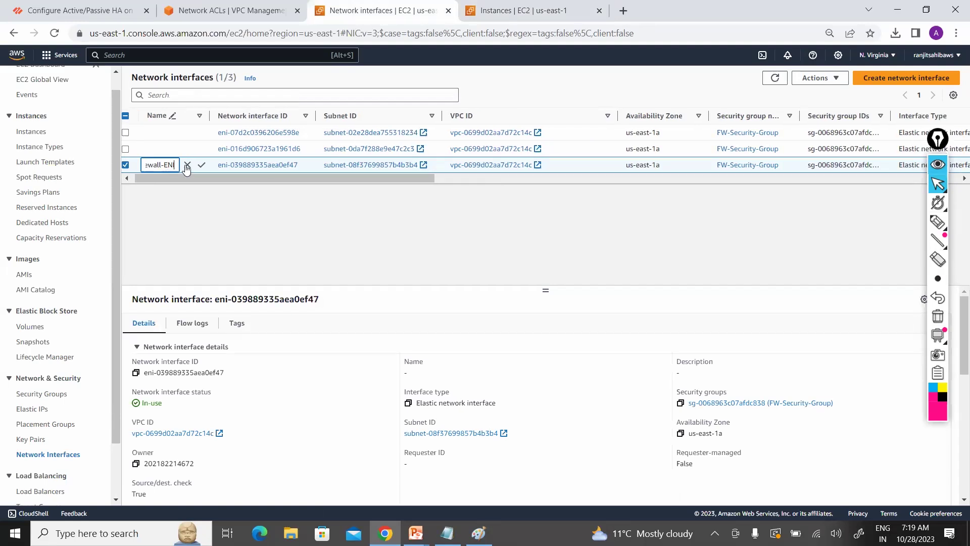
pyautogui.click(215, 116)
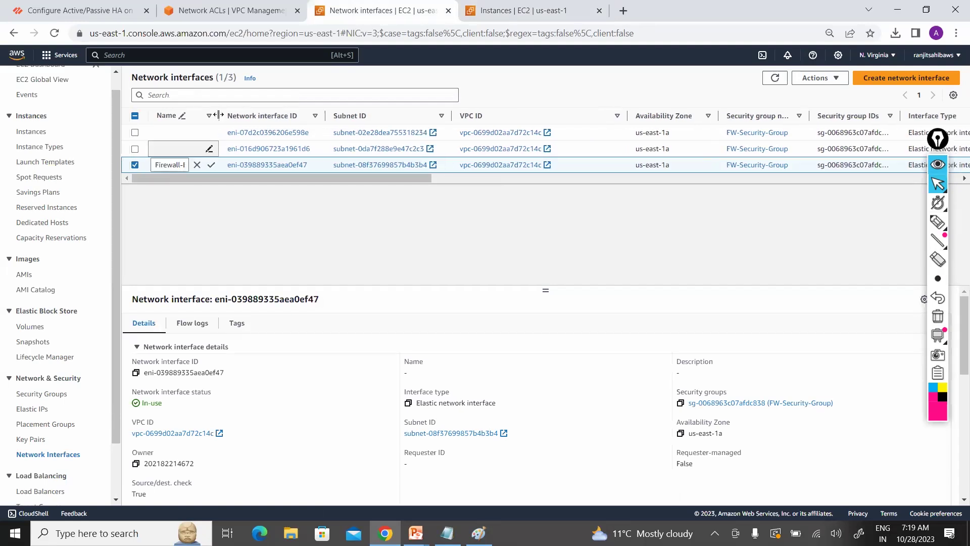
pyautogui.moveTo(219, 115); pyautogui.dragTo(267, 116)
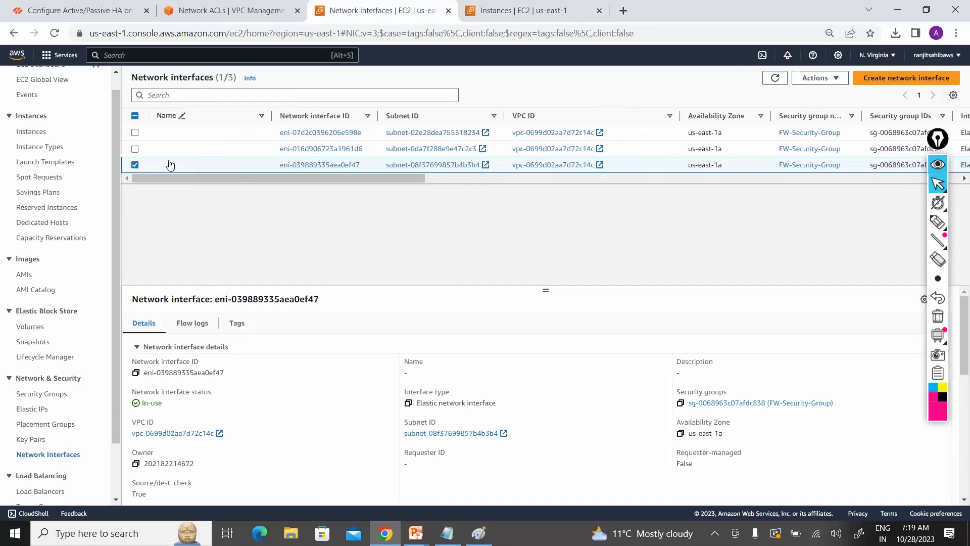
pyautogui.click(212, 166)
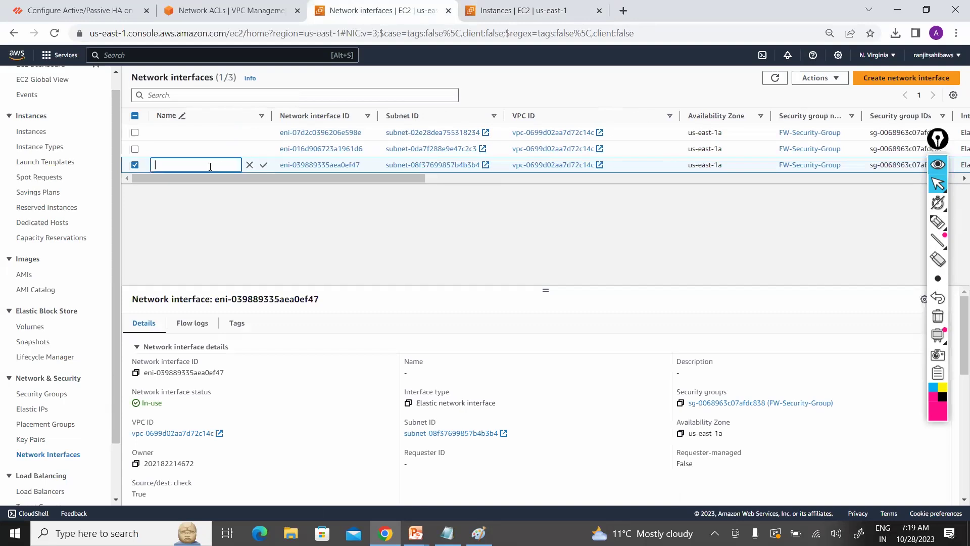
pyautogui.write('FW-Mgmt-ENI')
pyautogui.click(264, 164)
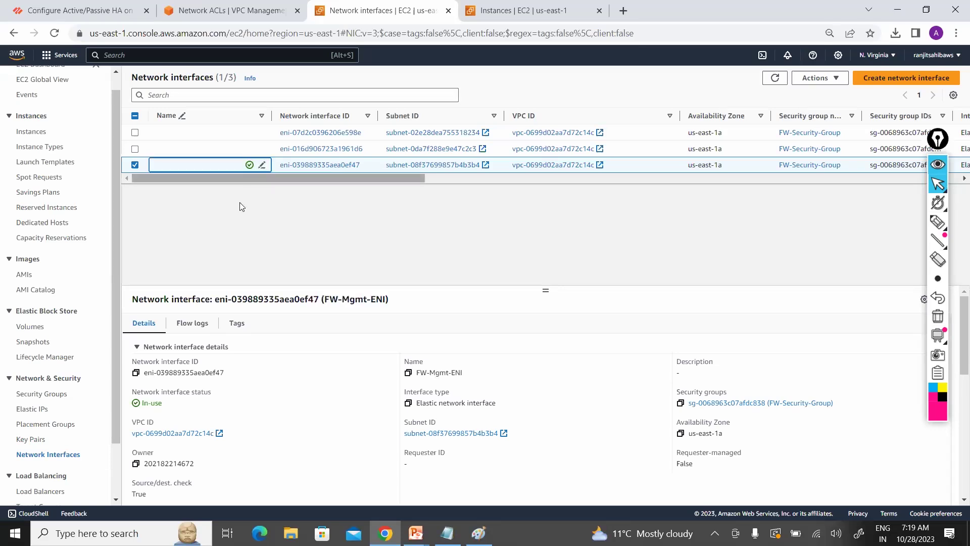
# Step: Create an interface described FW-Public-ENI in subnet-02e28dea755318234 with FW-Security-Group
pyautogui.click(887, 78)
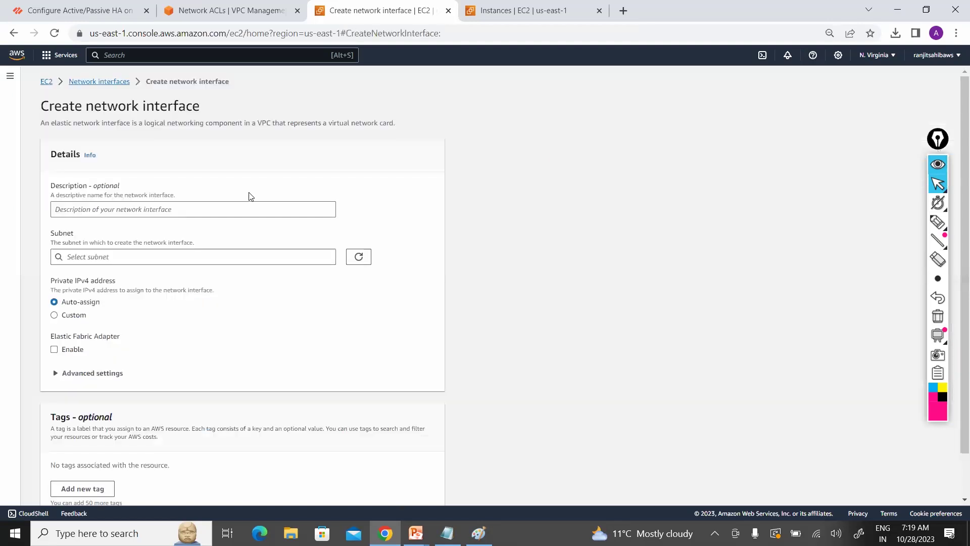
pyautogui.click(223, 210)
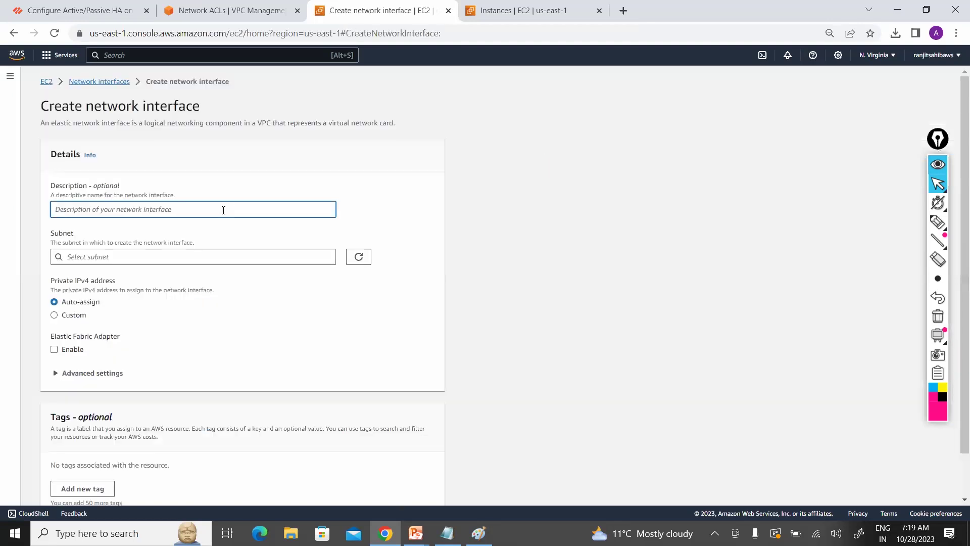
pyautogui.write('FW-Public-ENI')
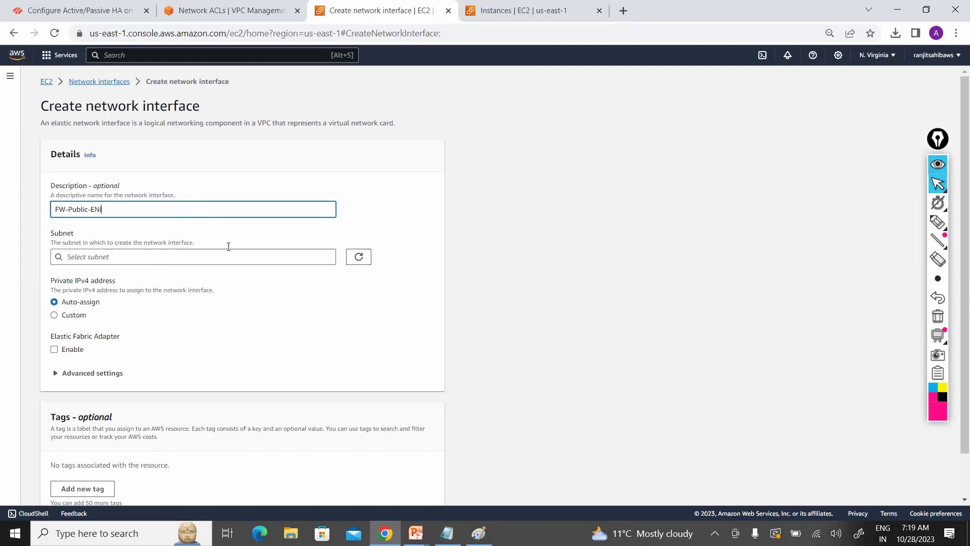
pyautogui.click(228, 252)
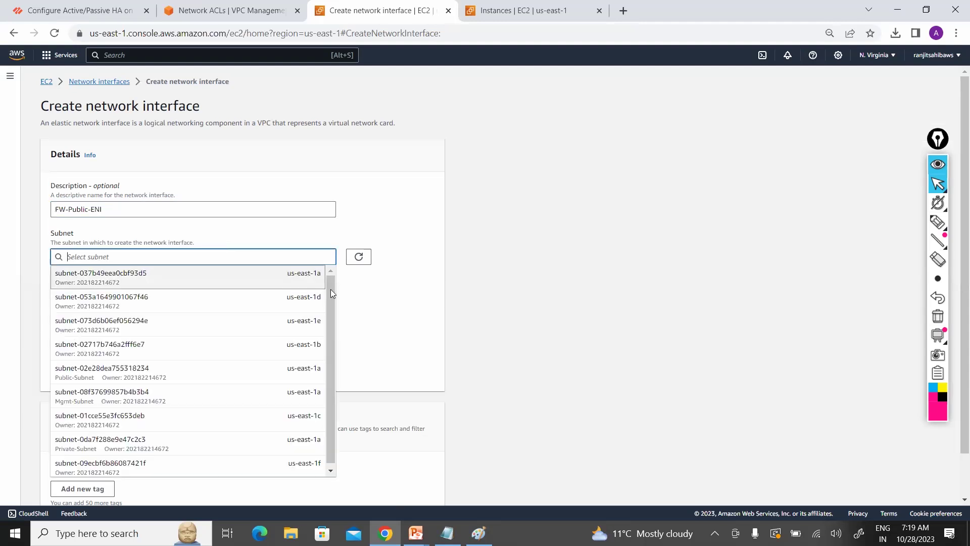
pyautogui.scroll(-1, 331, 323)
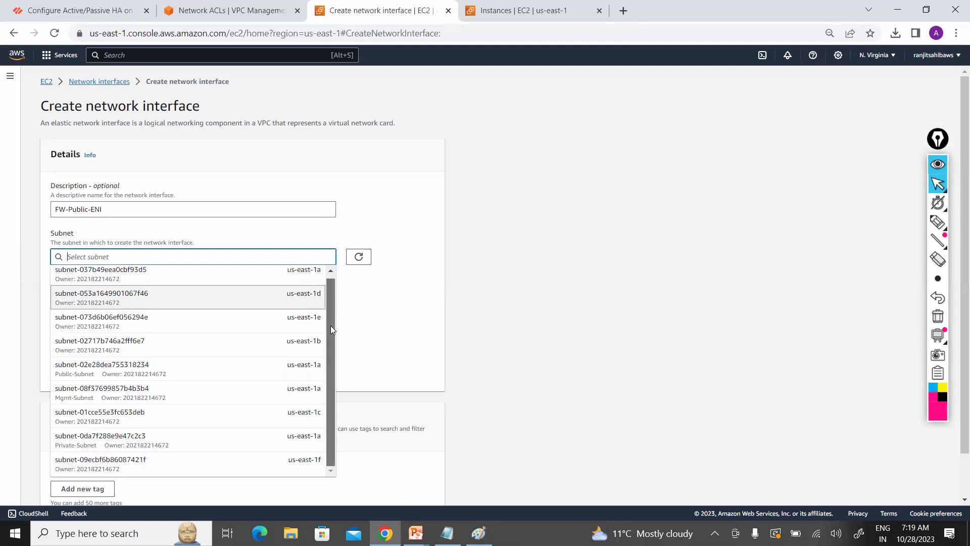
pyautogui.click(272, 373)
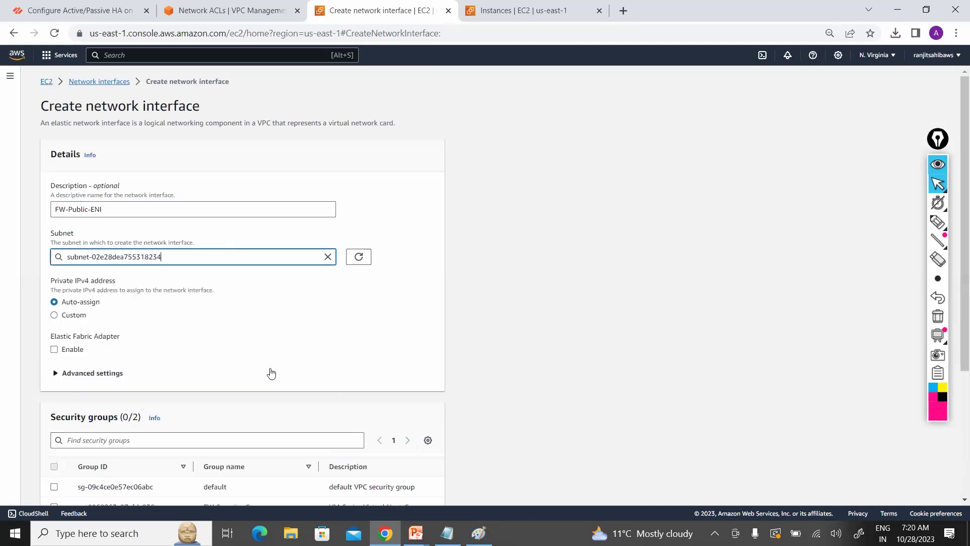
pyautogui.moveTo(957, 196)
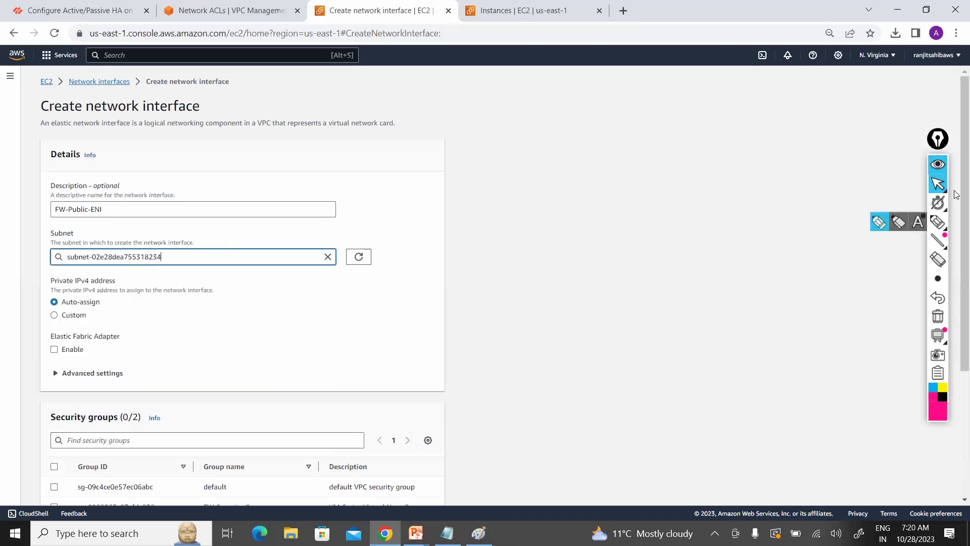
pyautogui.scroll(-3, 291, 333)
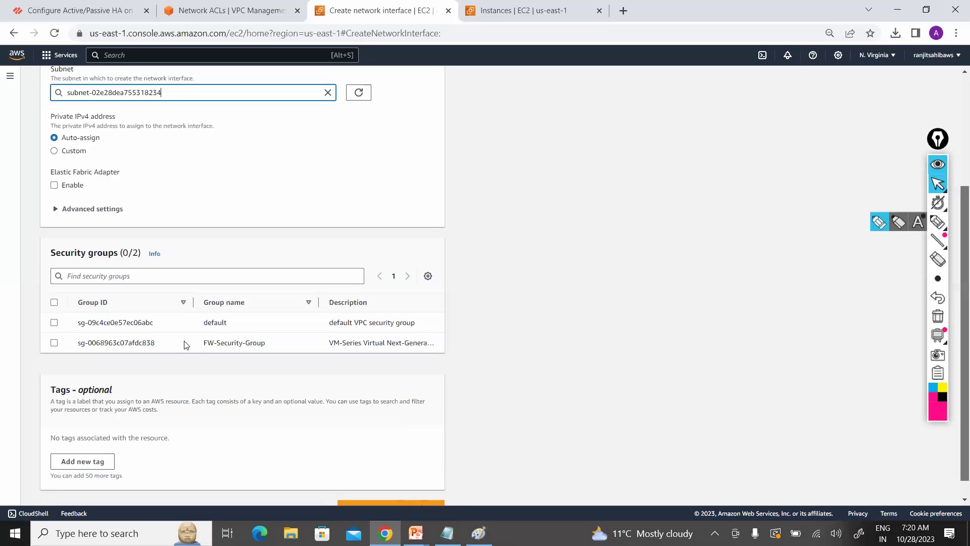
pyautogui.click(55, 343)
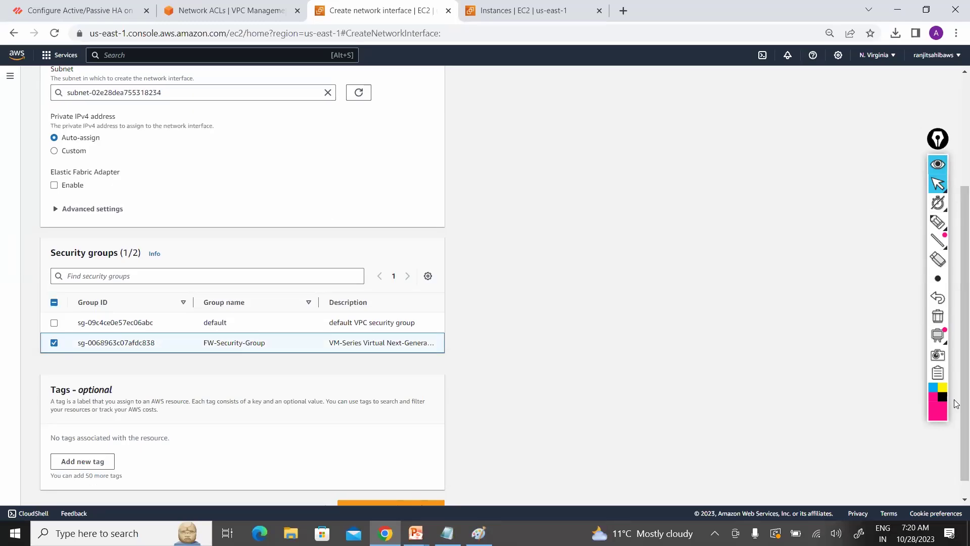
pyautogui.scroll(-1, 356, 489)
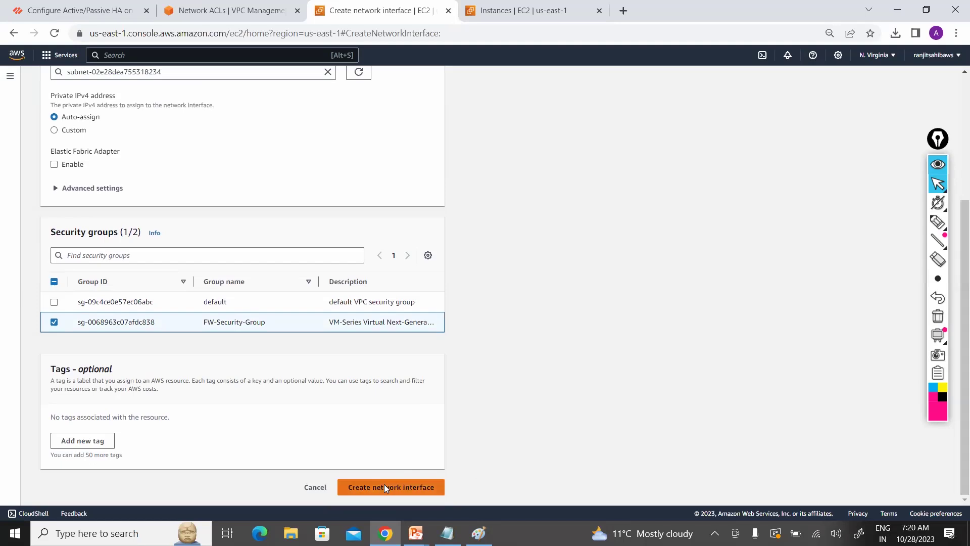
pyautogui.click(385, 488)
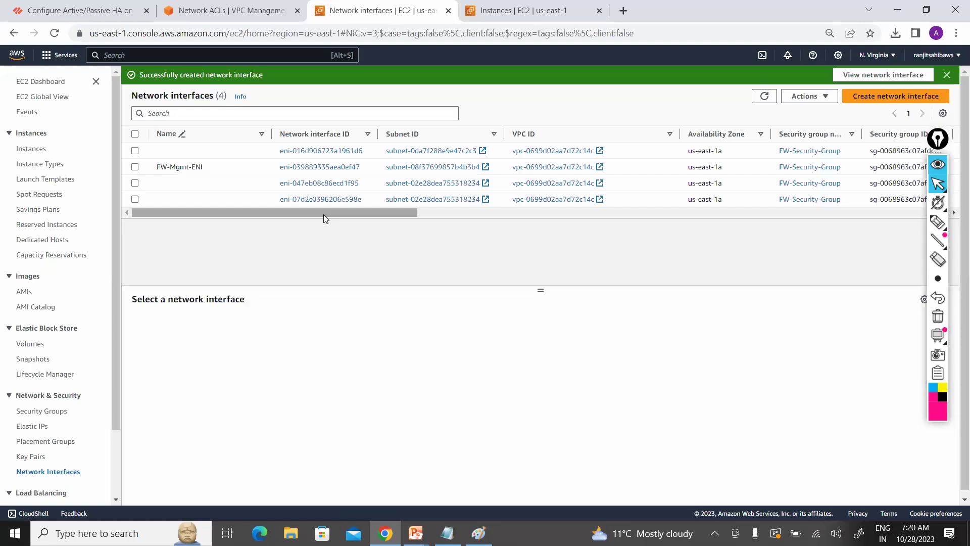
# Step: Name the new interface eni-047eb08c86ecd1f95 FW-Public-ENI
pyautogui.moveTo(404, 217); pyautogui.dragTo(488, 222)
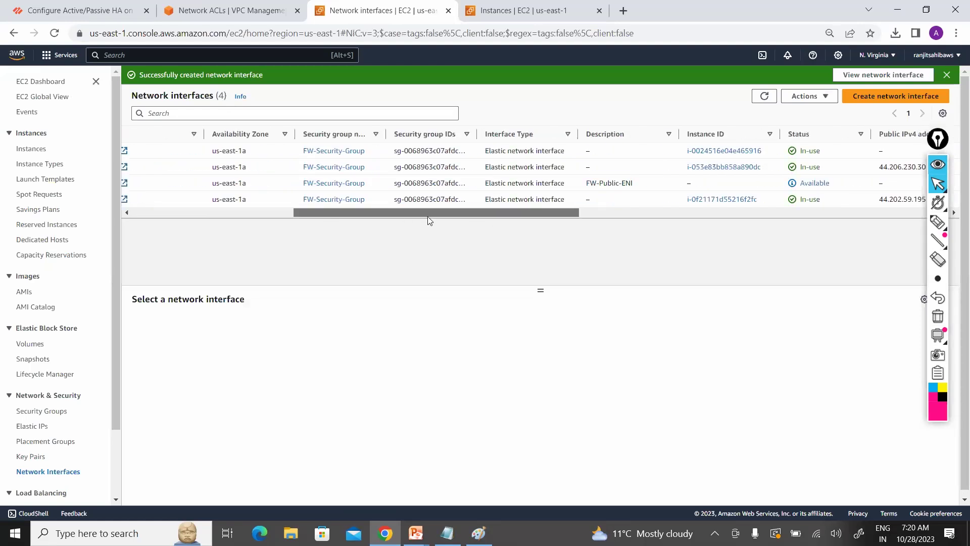
pyautogui.moveTo(428, 221); pyautogui.dragTo(310, 225)
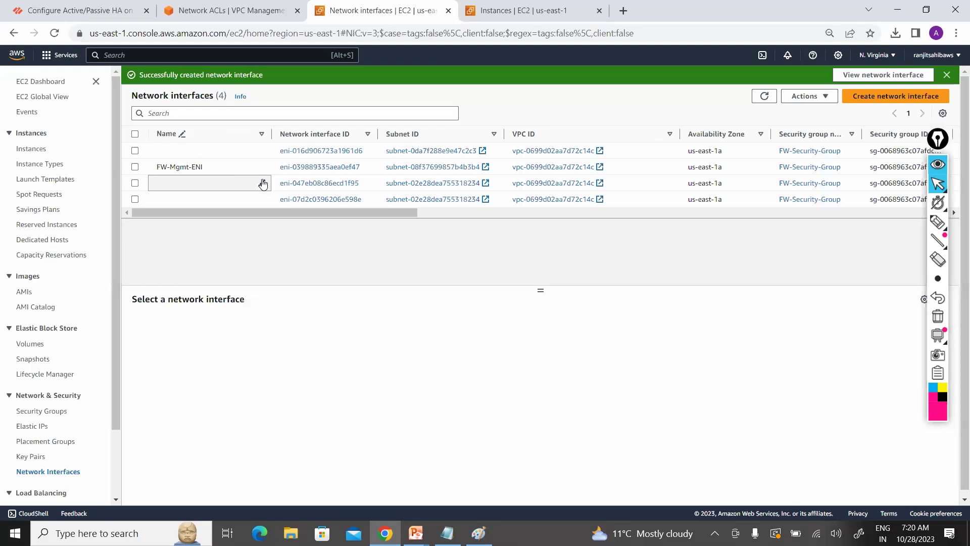
pyautogui.click(218, 184)
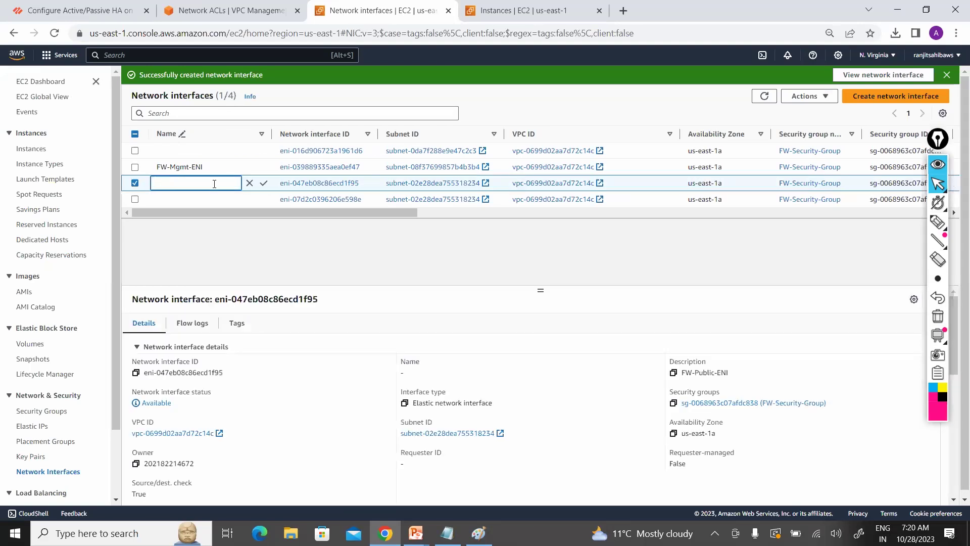
pyautogui.write('FW-Public-ENI')
pyautogui.click(263, 185)
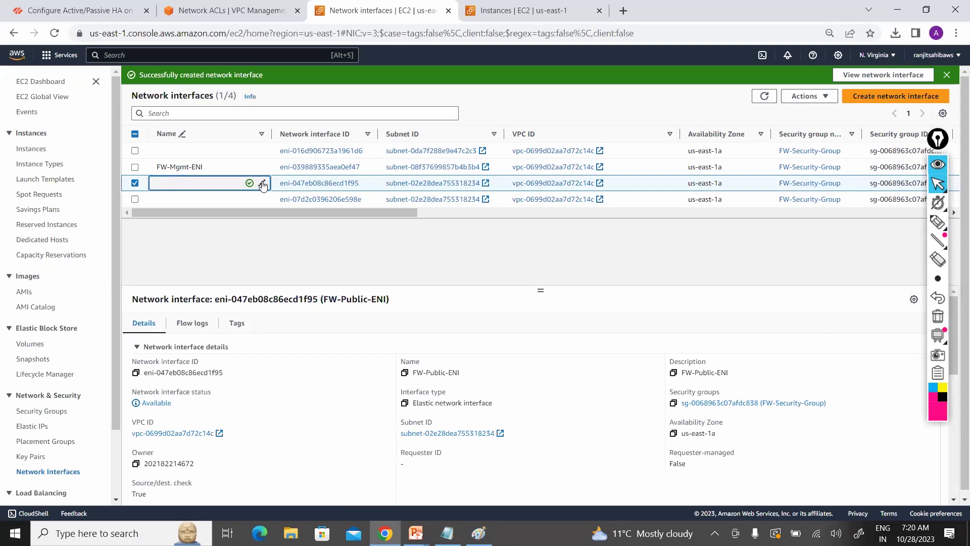
pyautogui.click(897, 98)
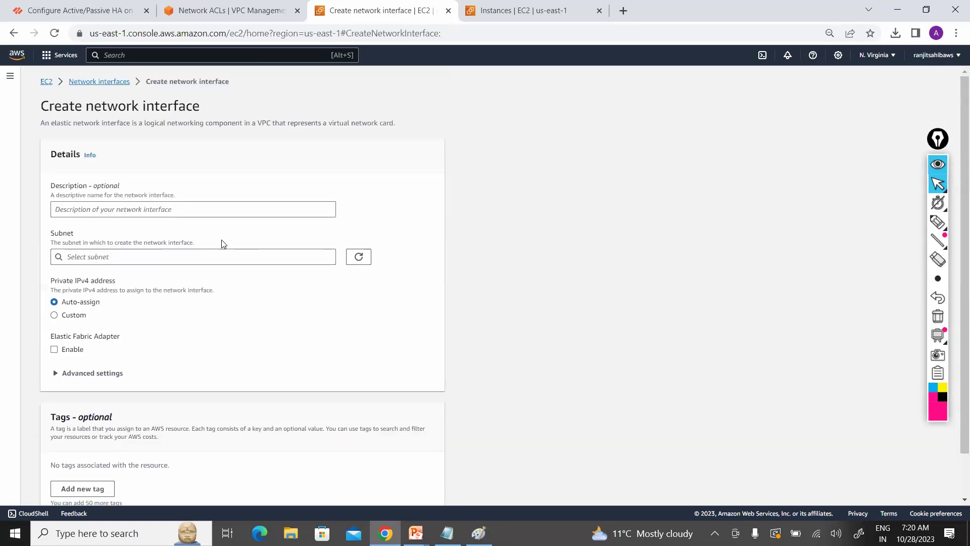
# Step: Create an interface described FW-Private-ENI in subnet-0da7f288e9e47c2c3 with FW-Security-Group
pyautogui.click(194, 206)
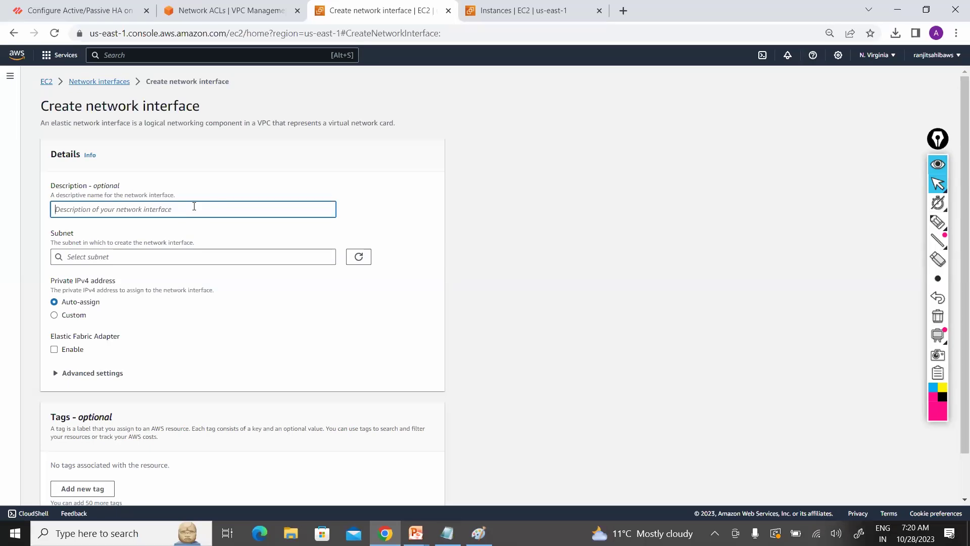
pyautogui.write('FW-P')
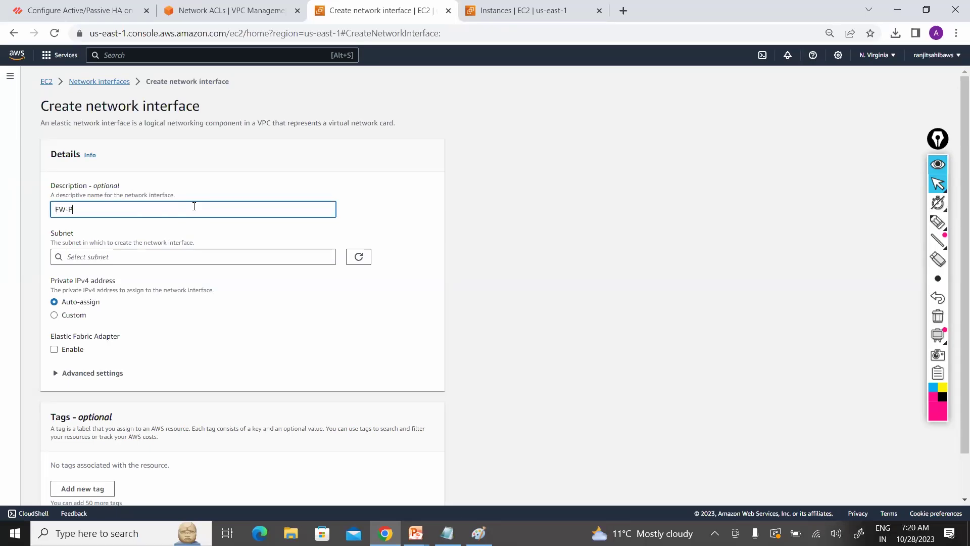
pyautogui.write('rivate-ENI')
pyautogui.click(247, 256)
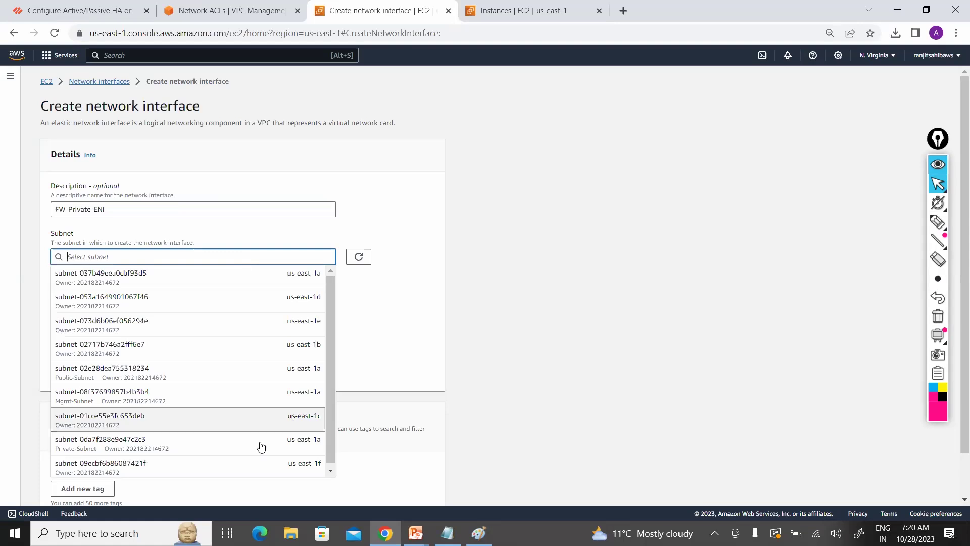
pyautogui.click(276, 444)
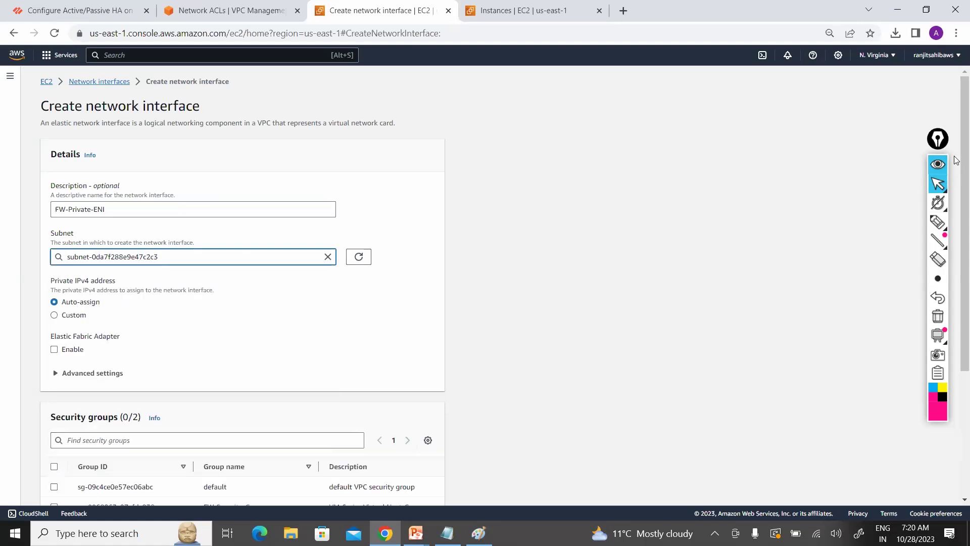
pyautogui.scroll(-4, 956, 331)
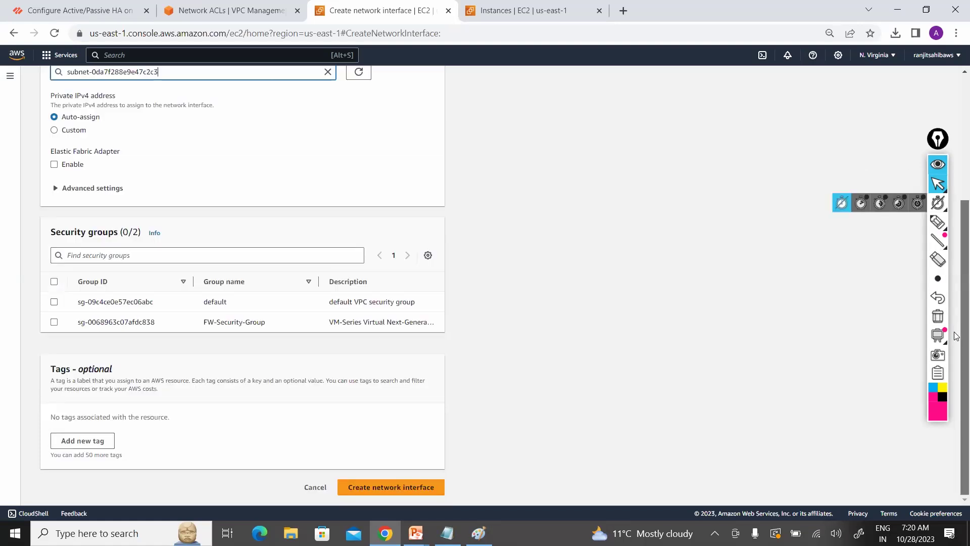
pyautogui.click(54, 322)
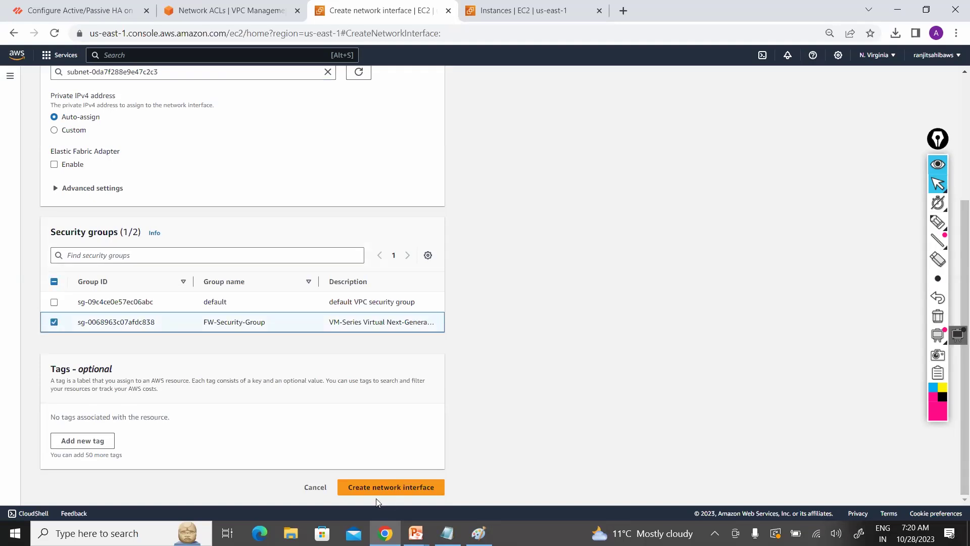
pyautogui.click(387, 489)
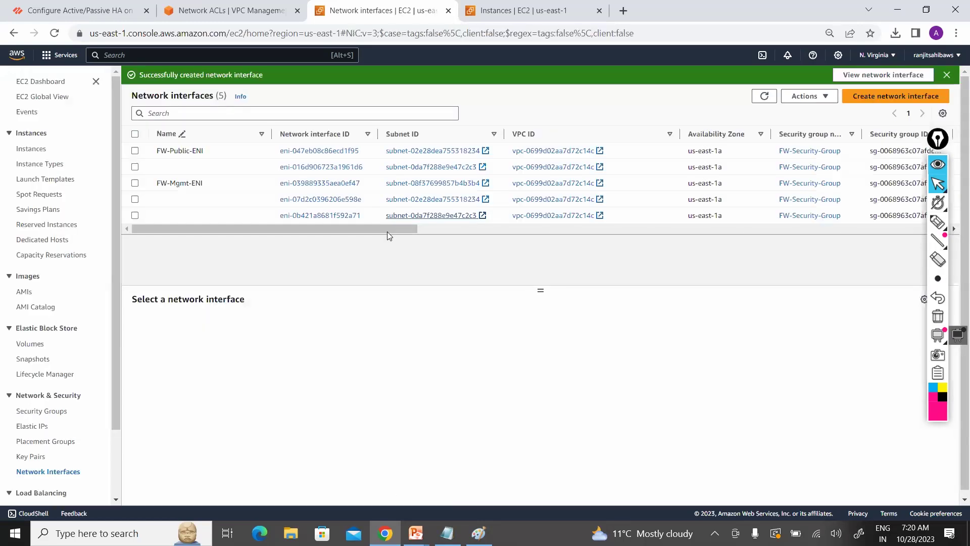
# Step: Name interface eni-0b421a8681f592a71 FW-Private-ENI and go to the Elastic IP addresses list
pyautogui.moveTo(387, 231); pyautogui.dragTo(527, 233)
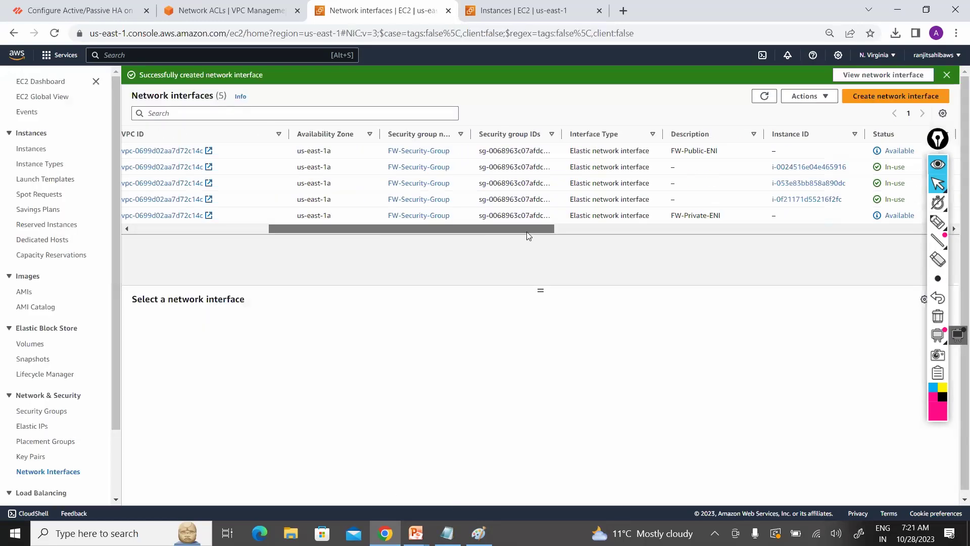
pyautogui.moveTo(388, 233); pyautogui.dragTo(314, 236)
pyautogui.moveTo(231, 214)
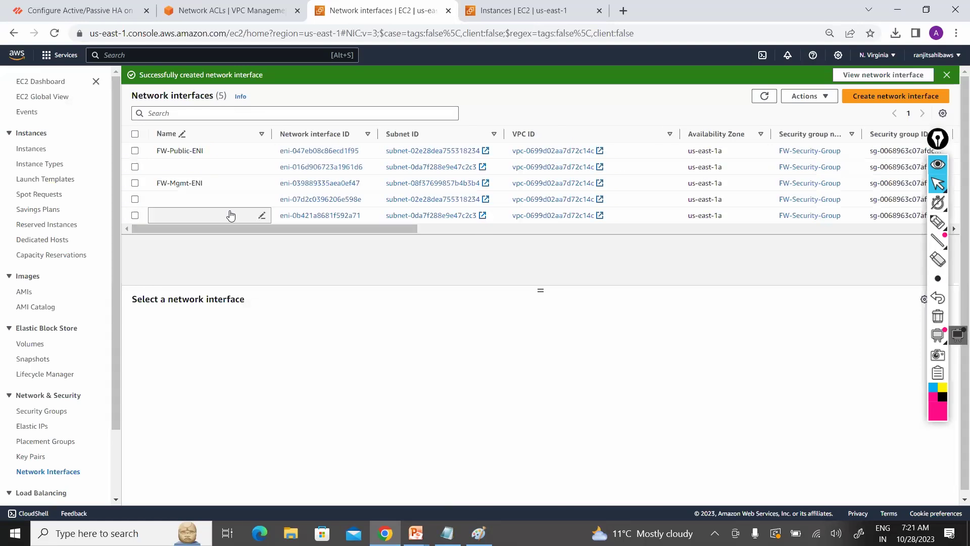
pyautogui.click(261, 217)
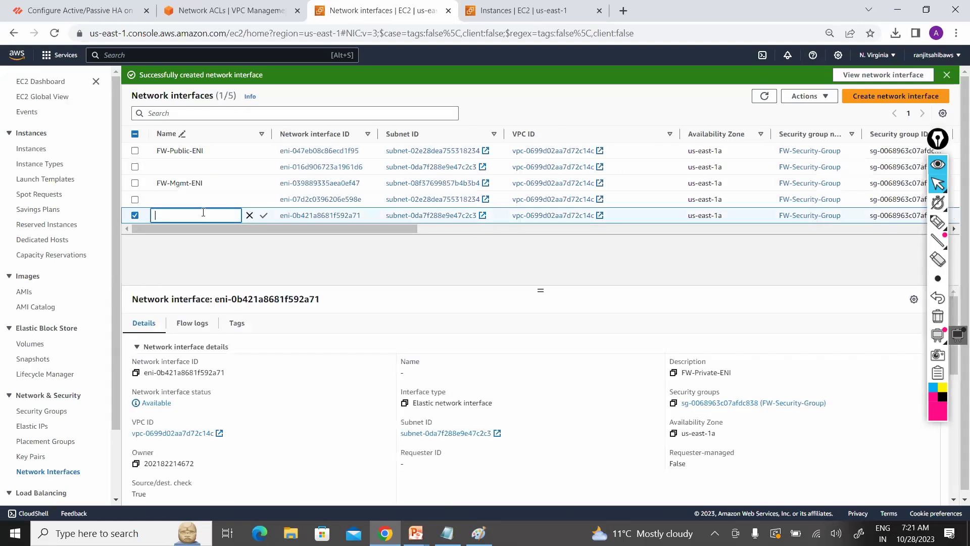
pyautogui.write('FW-Private-ENI')
pyautogui.click(264, 216)
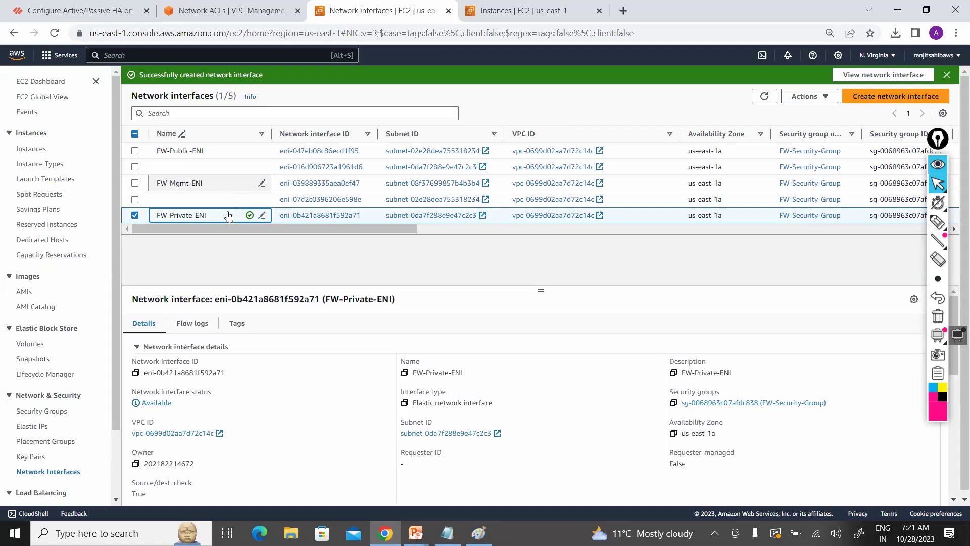
pyautogui.moveTo(277, 227); pyautogui.dragTo(457, 227)
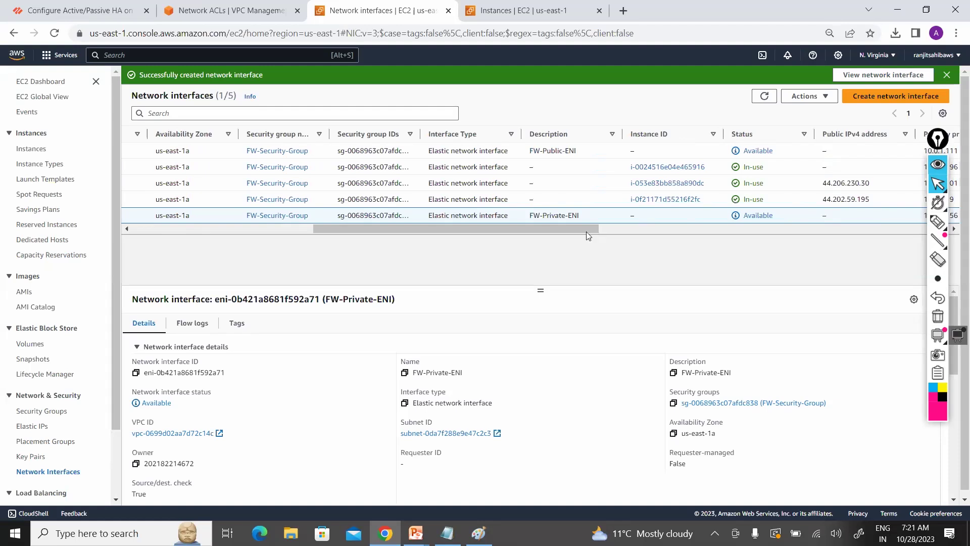
pyautogui.moveTo(585, 228); pyautogui.dragTo(583, 228)
pyautogui.moveTo(504, 230); pyautogui.dragTo(219, 244)
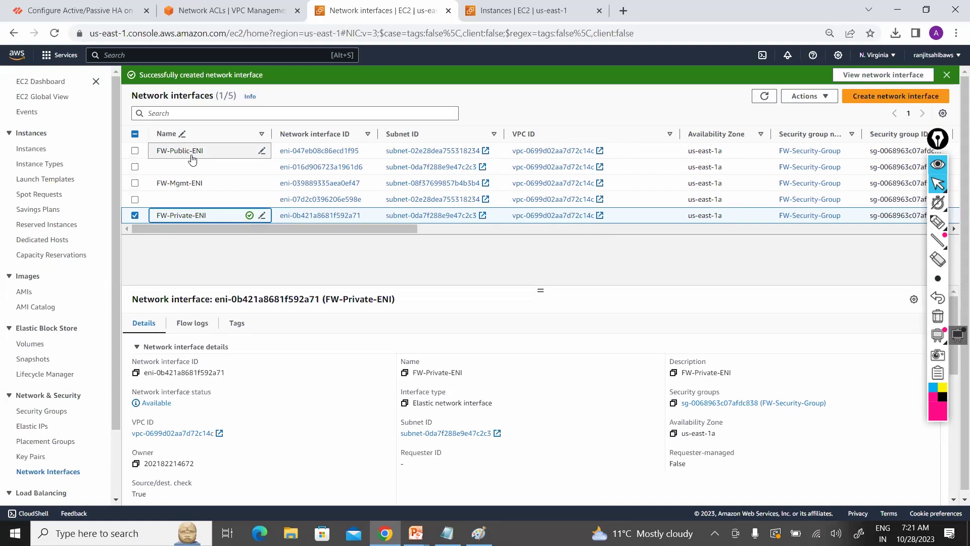
pyautogui.click(31, 427)
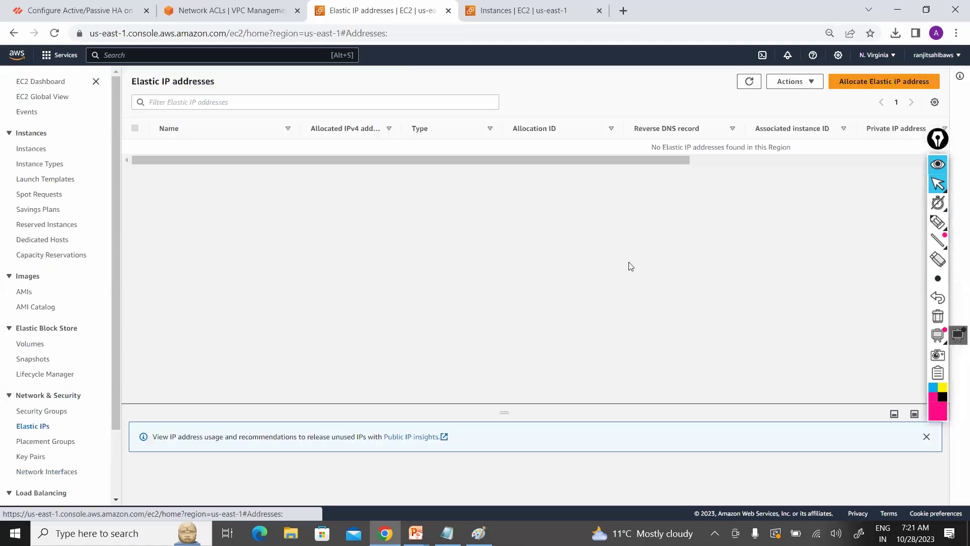
# Step: Allocate a new Elastic IP address (44.197.17.42) and clear the address list filter
pyautogui.click(889, 82)
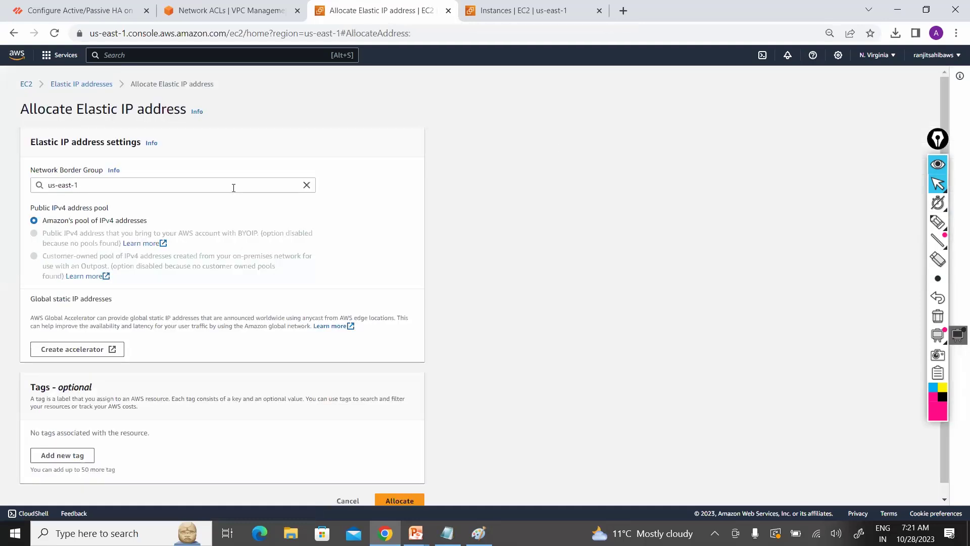
pyautogui.click(395, 499)
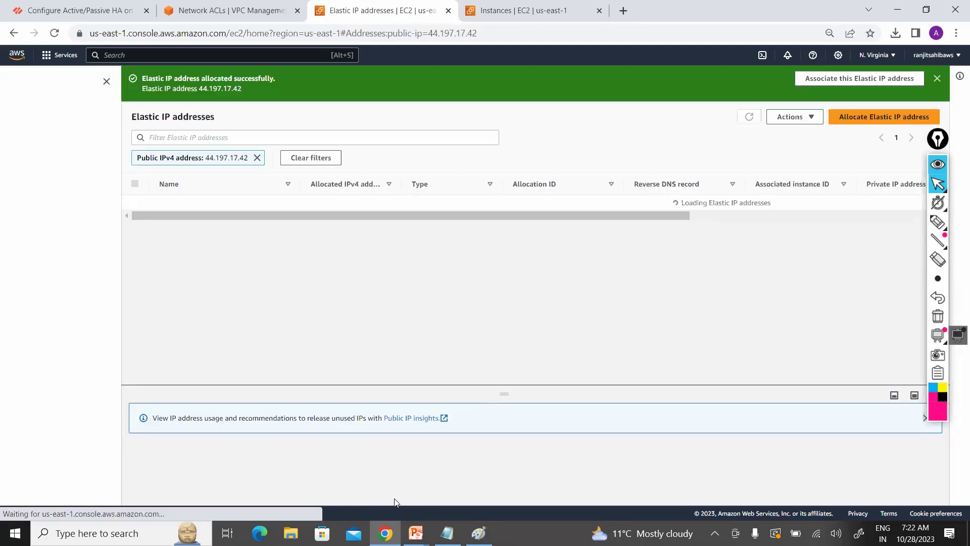
pyautogui.click(257, 158)
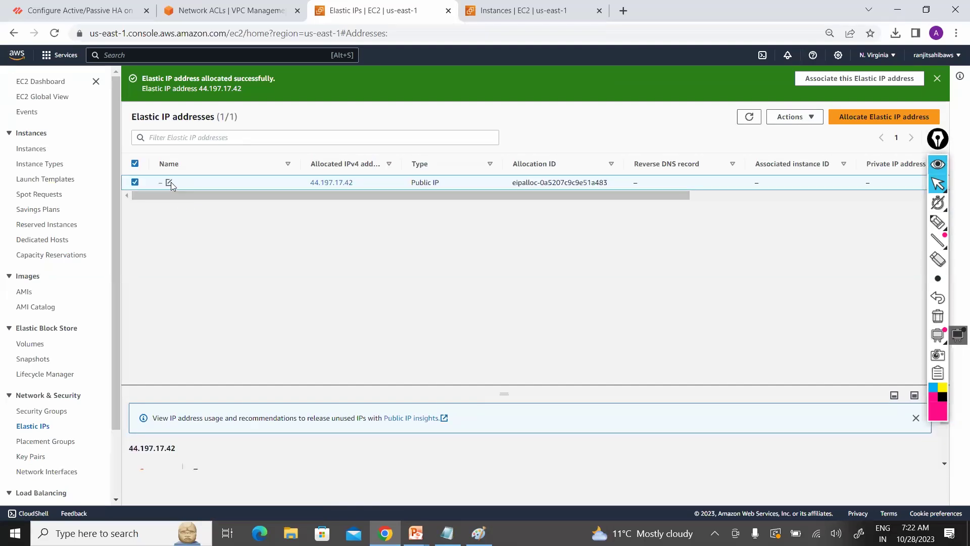
# Step: Name Elastic IP 44.197.17.42 'FW-Public-ENI-IP' and save the name
pyautogui.click(169, 182)
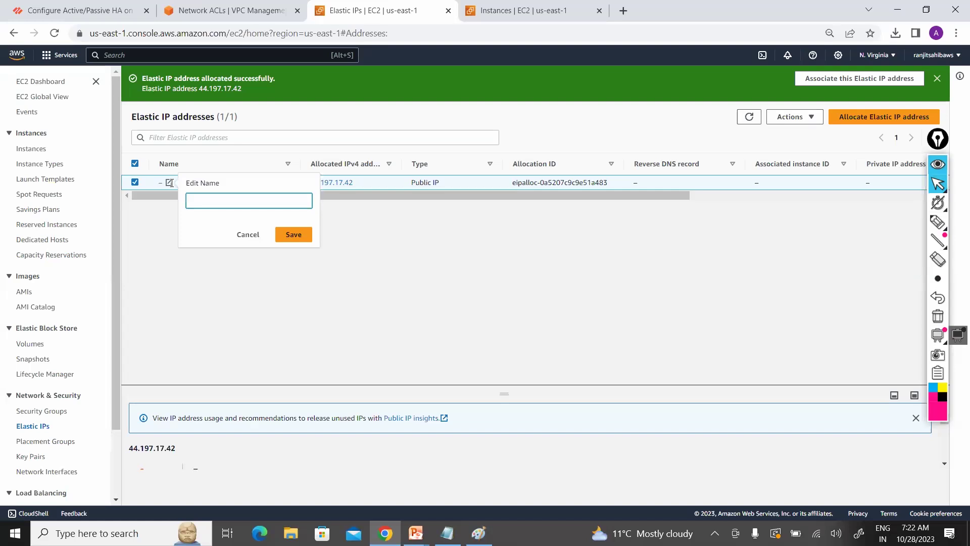
pyautogui.write('Public-ENI-IP')
pyautogui.press('Home')
pyautogui.write('FW-')
pyautogui.click(294, 235)
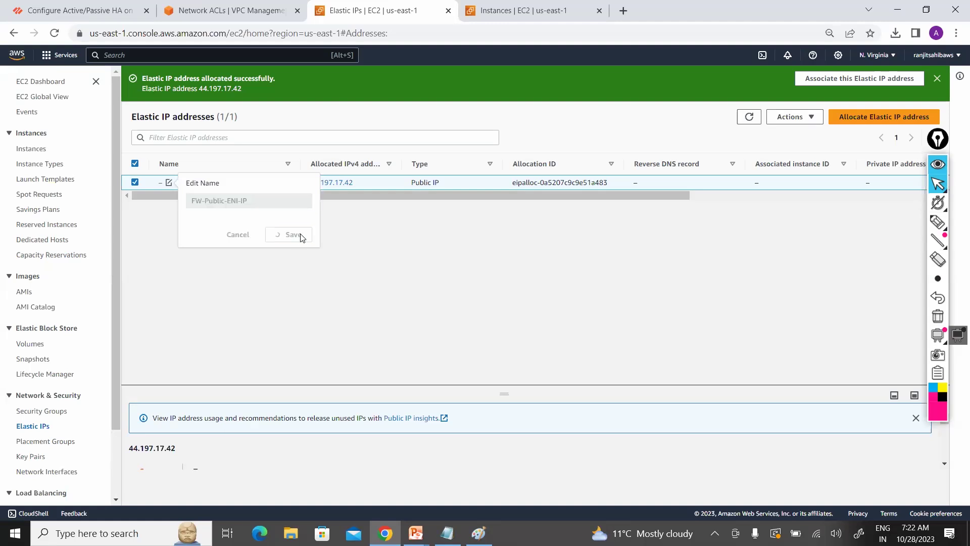
pyautogui.click(810, 121)
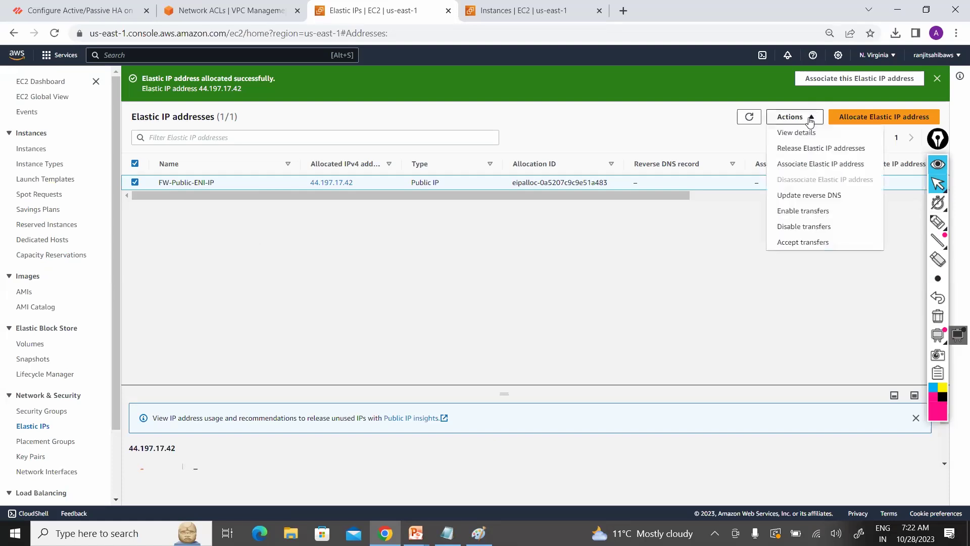
# Step: Associate Elastic IP 44.197.17.42 with network interface FW-Public-ENI and refresh the Elastic IP list
pyautogui.click(811, 165)
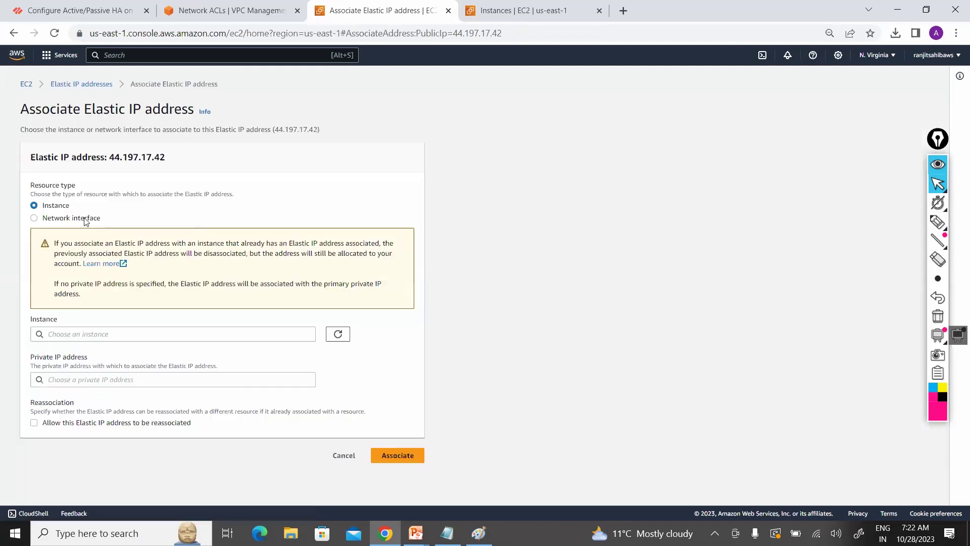
pyautogui.press('Down')
pyautogui.click(263, 337)
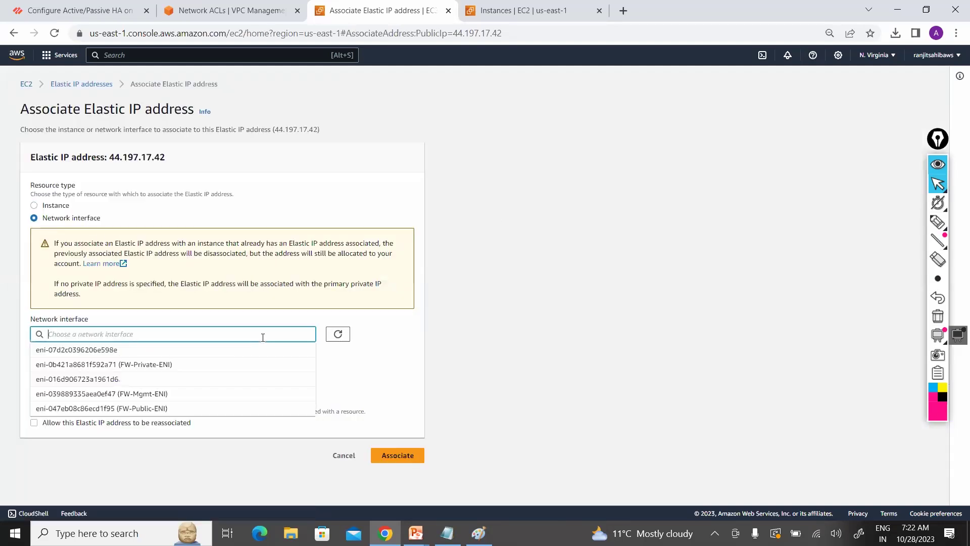
pyautogui.click(210, 408)
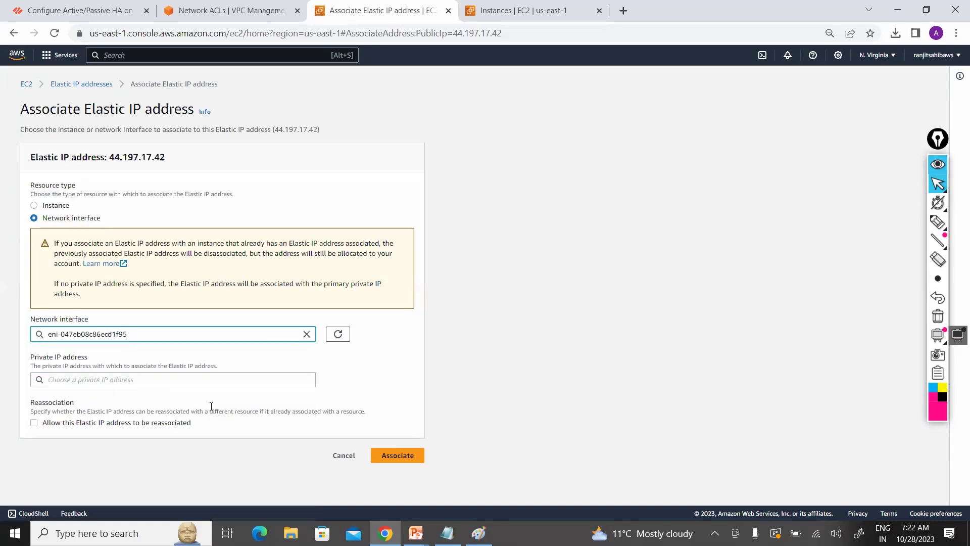
pyautogui.click(398, 456)
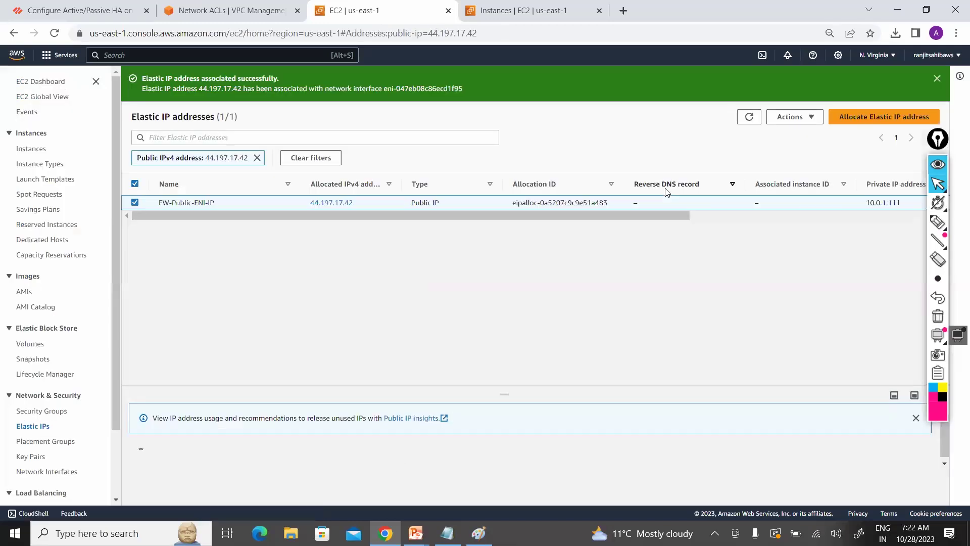
pyautogui.click(749, 117)
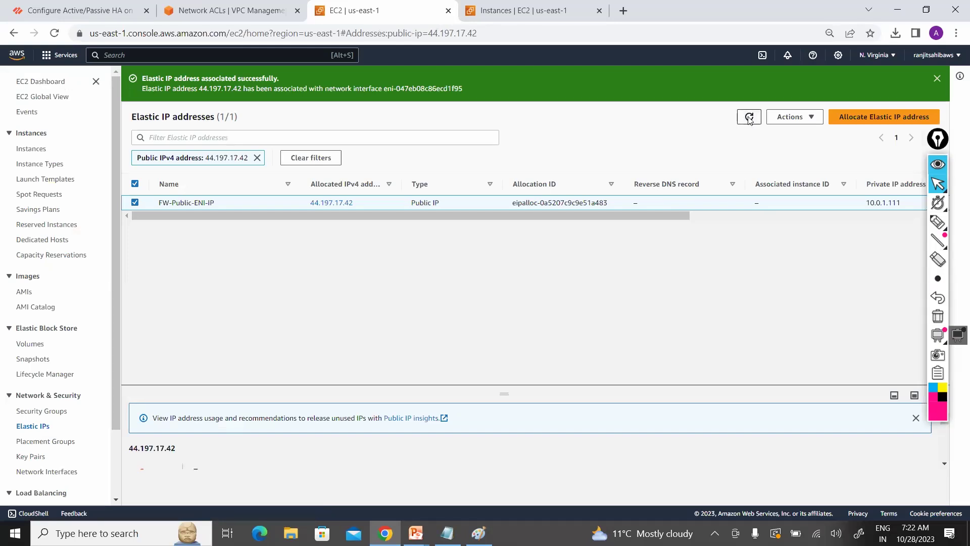
pyautogui.hotkey('alt', 'Tab')
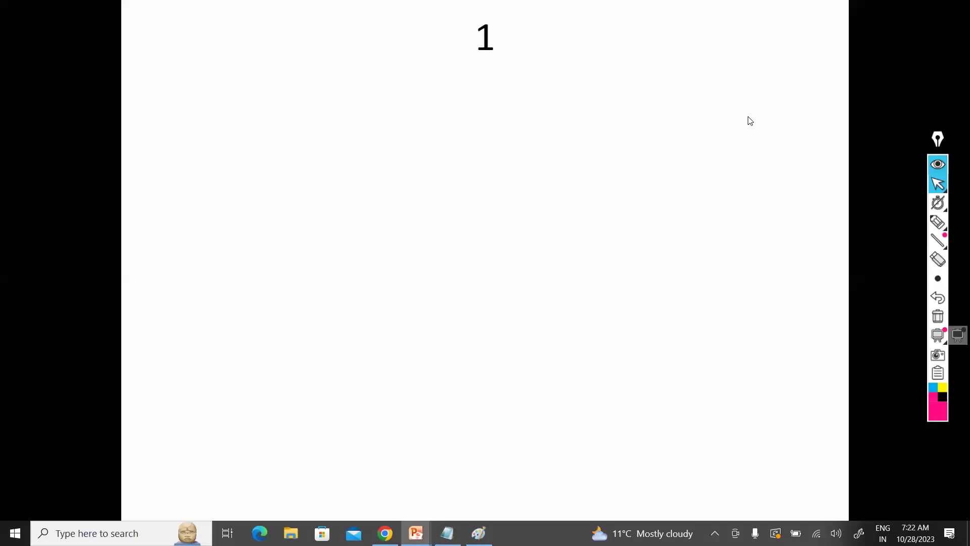
# Step: Turn on the Epic Pen and draw a pink ENI shape in the middle 1.0/24 subnet
pyautogui.hotkey('alt', 'Tab')
pyautogui.hotkey('alt', 'Tab')
pyautogui.hotkey('alt', 'Tab')
pyautogui.hotkey('alt', 'Tab')
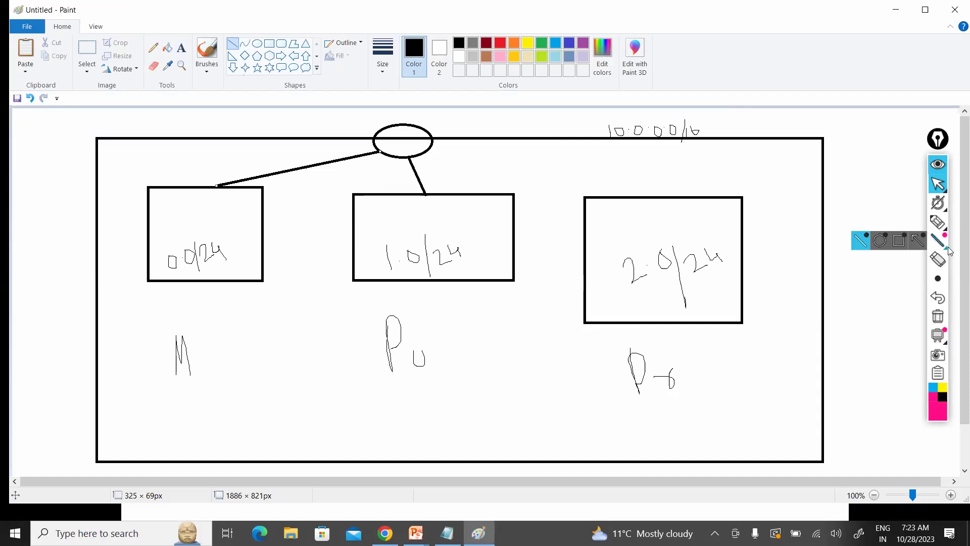
pyautogui.moveTo(938, 222)
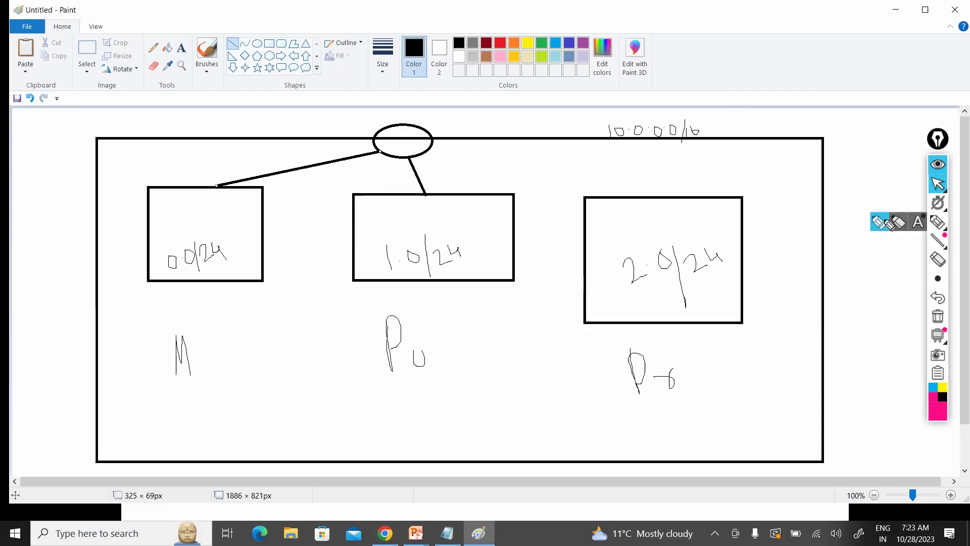
pyautogui.click(890, 224)
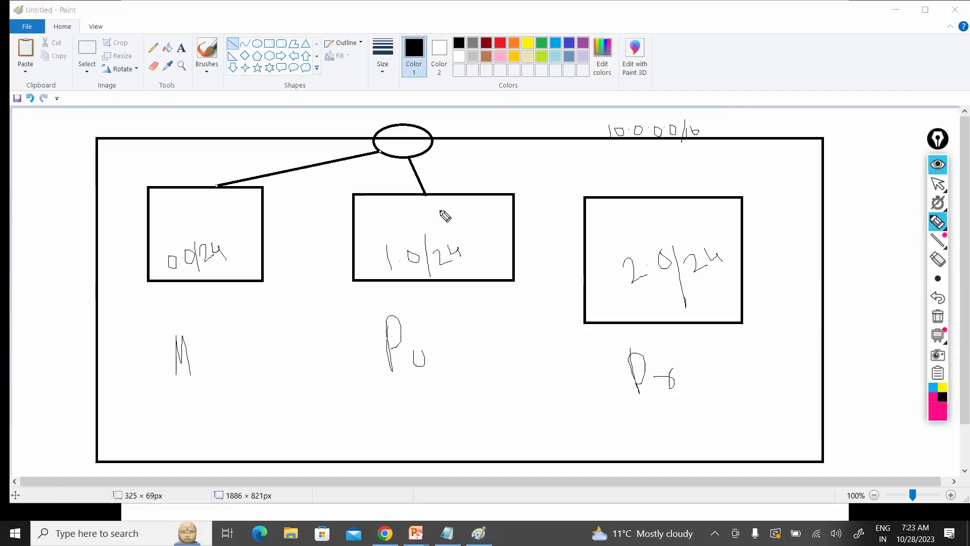
pyautogui.moveTo(487, 228)
pyautogui.mouseDown()
pyautogui.moveTo(443, 207)
pyautogui.moveTo(483, 226)
pyautogui.mouseUp()
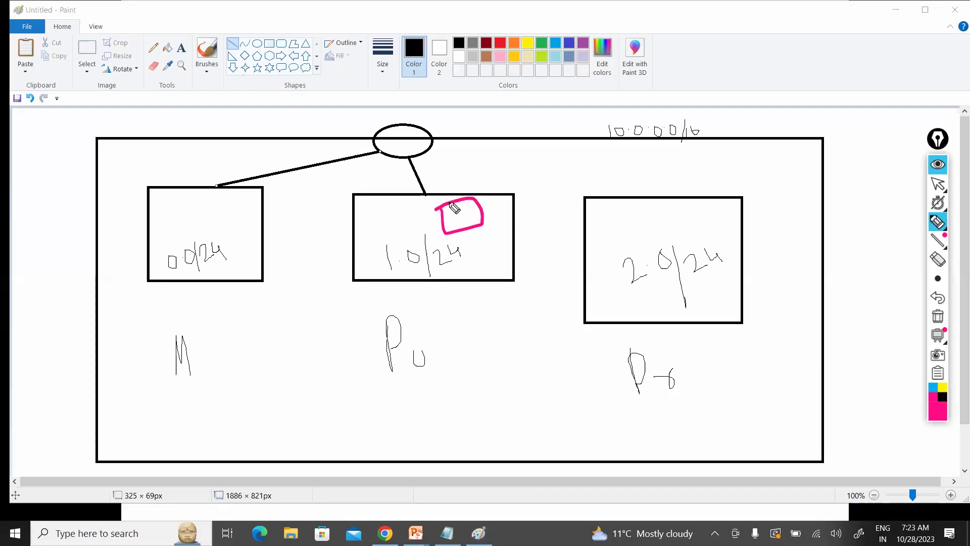
pyautogui.moveTo(443, 196); pyautogui.dragTo(451, 200)
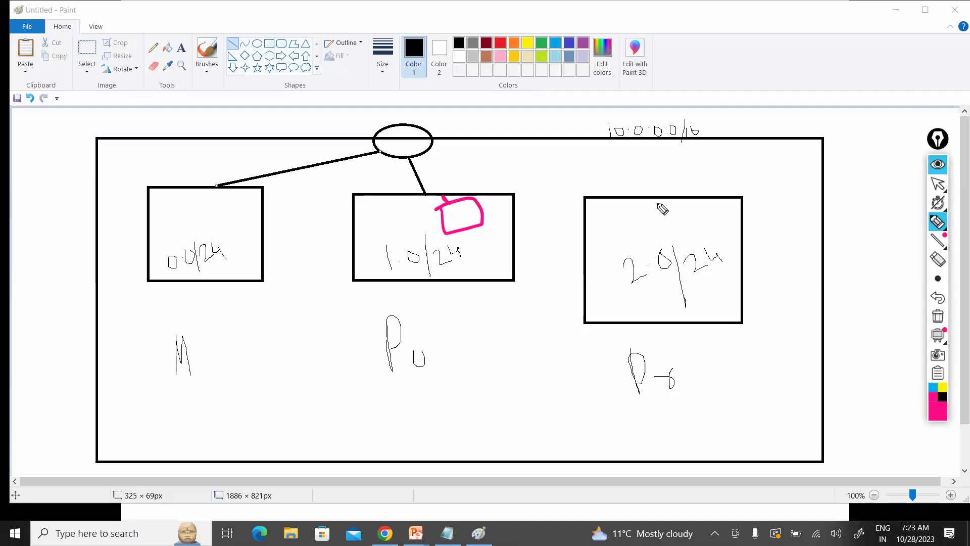
# Step: Draw a pink firewall box in the left 0.0/24 subnet with a label above it
pyautogui.click(198, 217)
pyautogui.moveTo(231, 204); pyautogui.dragTo(206, 223)
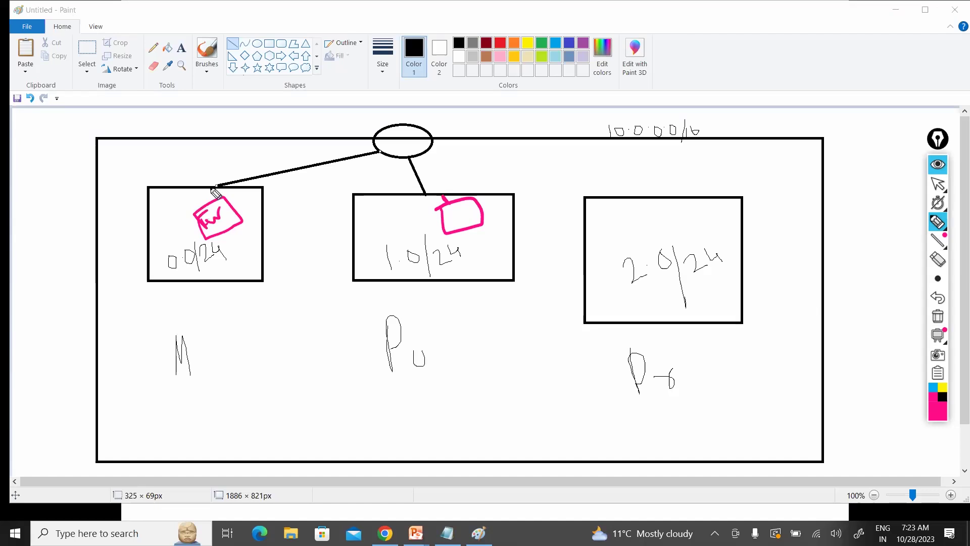
pyautogui.moveTo(202, 204); pyautogui.dragTo(212, 186)
pyautogui.moveTo(212, 184)
pyautogui.mouseDown()
pyautogui.moveTo(215, 153)
pyautogui.moveTo(233, 165)
pyautogui.moveTo(225, 137)
pyautogui.moveTo(191, 175)
pyautogui.mouseUp()
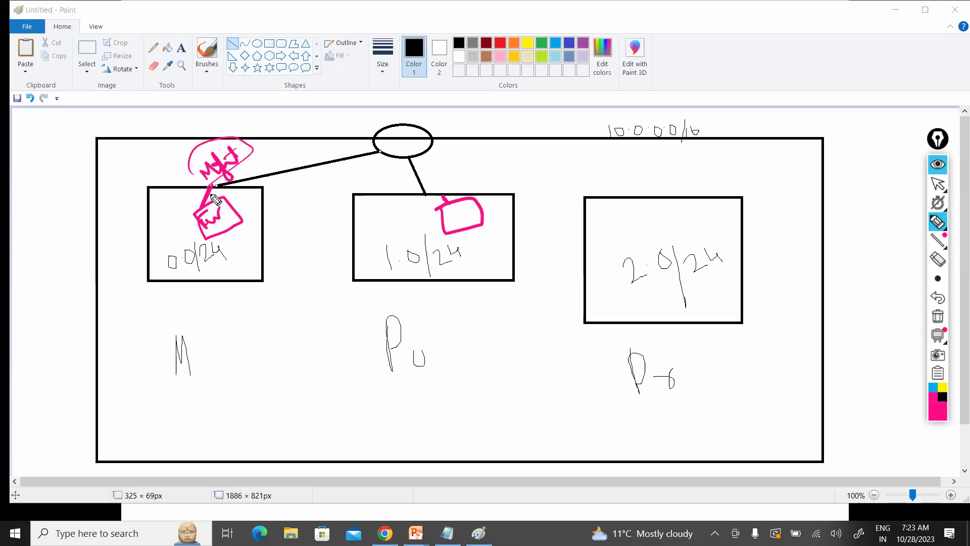
# Step: Draw a pink arrowed link from the FW box to the 1.0/24 box, labelled PUBLIC, circling the tip
pyautogui.click(351, 131)
pyautogui.moveTo(351, 131); pyautogui.dragTo(234, 187)
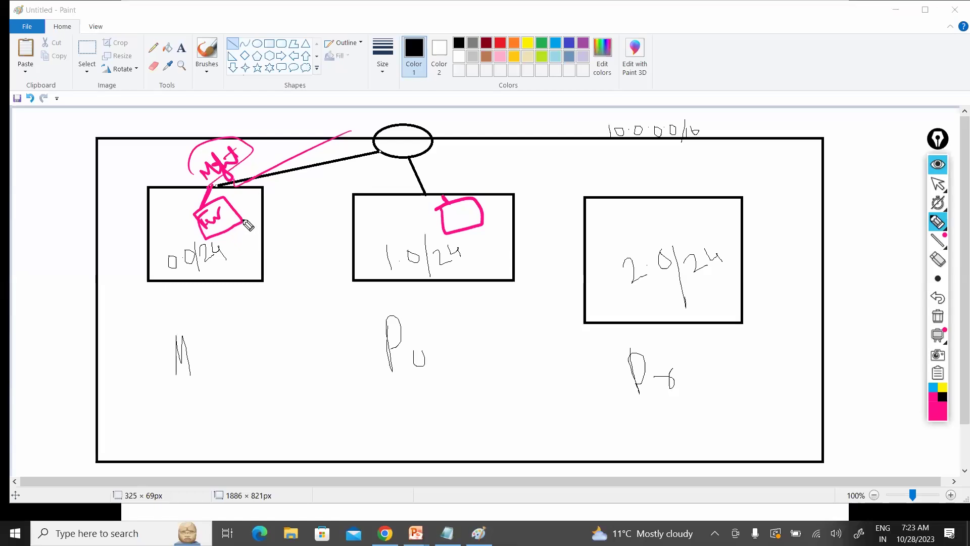
pyautogui.moveTo(241, 216); pyautogui.dragTo(351, 208)
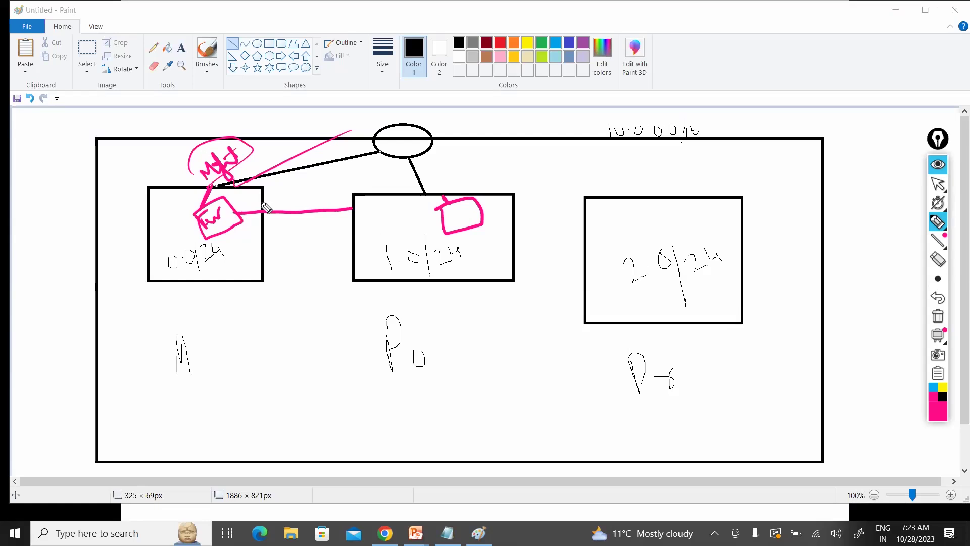
pyautogui.moveTo(246, 207)
pyautogui.mouseDown()
pyautogui.moveTo(238, 212)
pyautogui.moveTo(261, 191)
pyautogui.mouseUp()
pyautogui.moveTo(273, 191)
pyautogui.mouseDown()
pyautogui.moveTo(286, 202)
pyautogui.moveTo(303, 196)
pyautogui.mouseUp()
pyautogui.moveTo(314, 182); pyautogui.dragTo(308, 192)
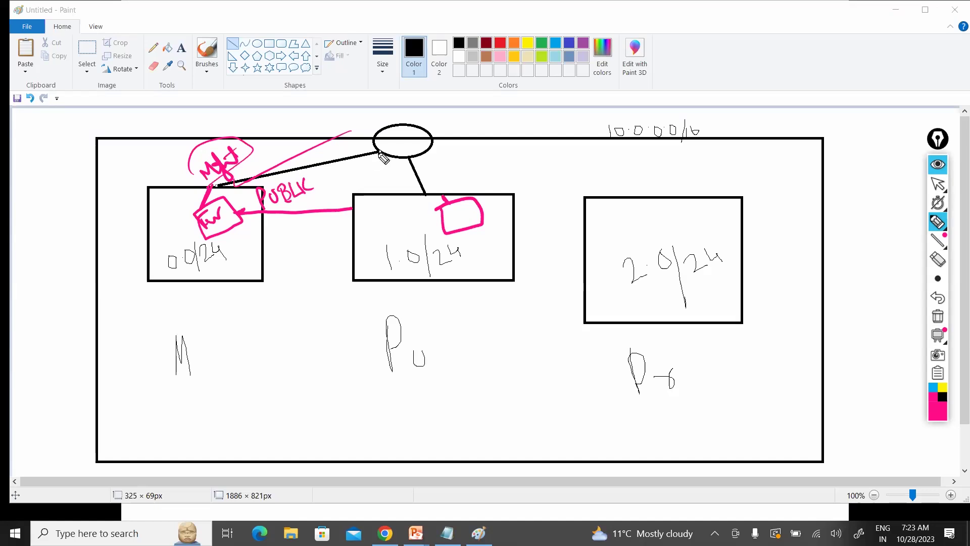
pyautogui.moveTo(251, 209); pyautogui.dragTo(275, 246)
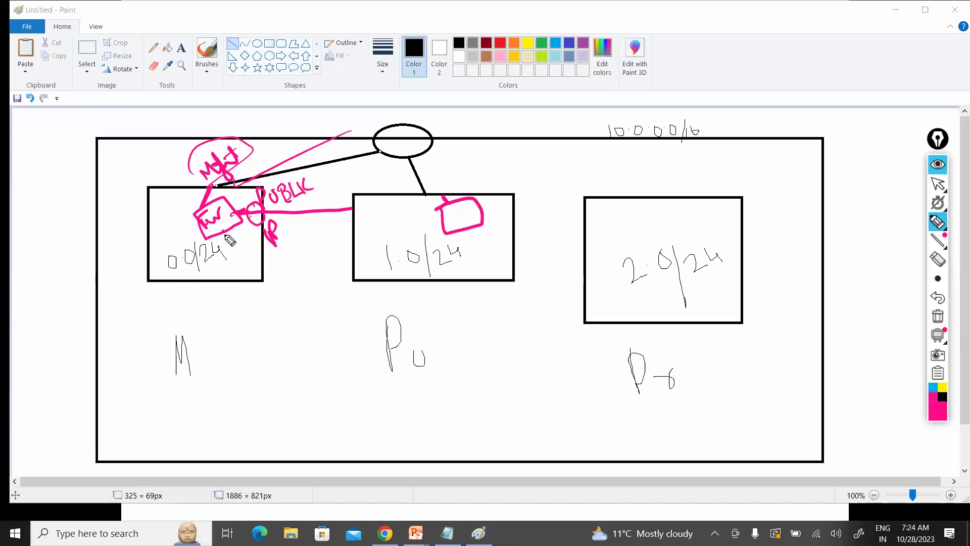
pyautogui.moveTo(223, 230); pyautogui.dragTo(237, 258)
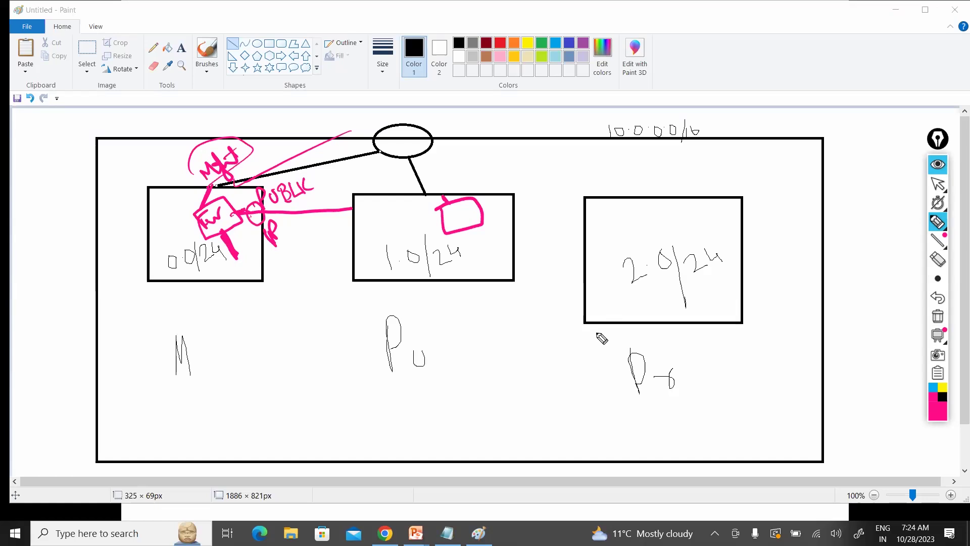
# Step: Draw pink curves from the private subnet to the firewall and write an underlined Pvt label
pyautogui.moveTo(244, 319); pyautogui.dragTo(209, 244)
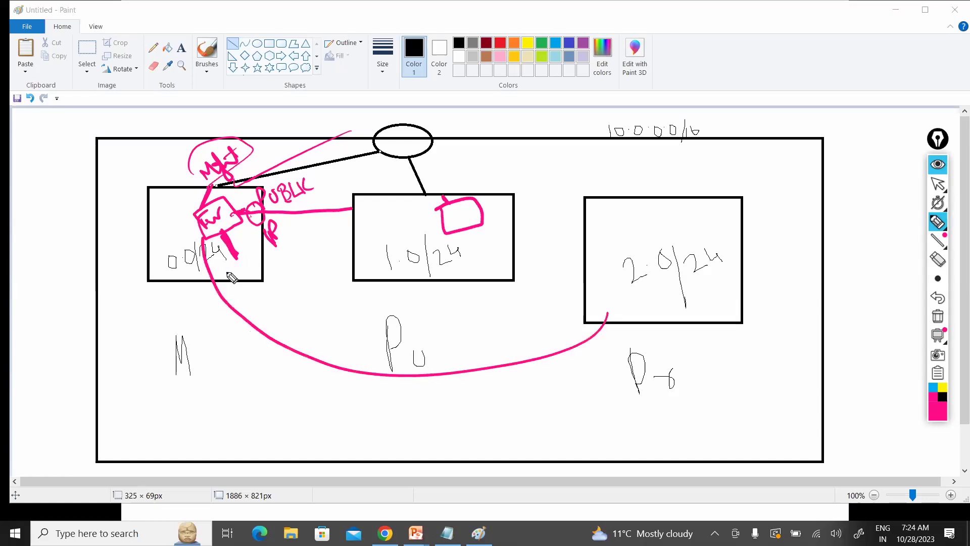
pyautogui.moveTo(224, 282); pyautogui.dragTo(245, 263)
pyautogui.moveTo(242, 271); pyautogui.dragTo(268, 239)
pyautogui.moveTo(237, 293); pyautogui.dragTo(268, 277)
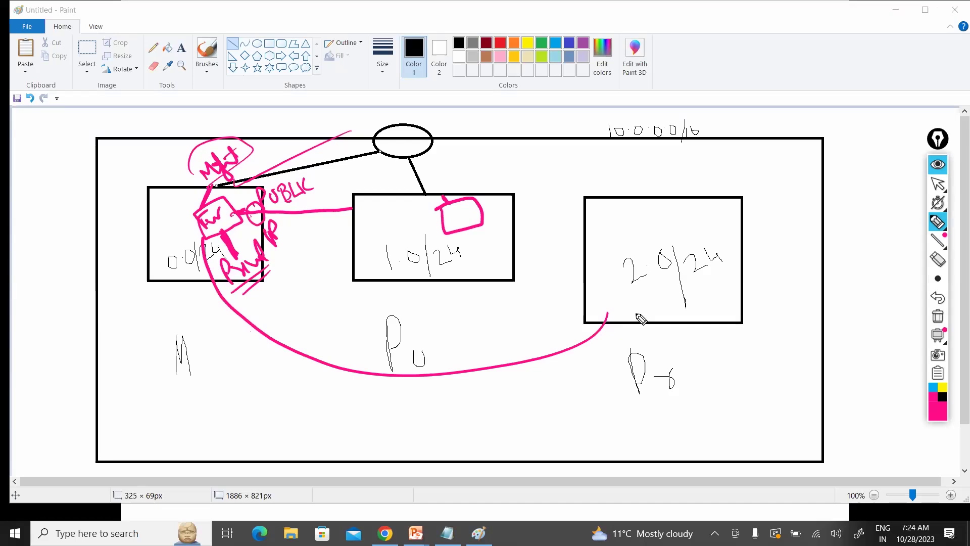
pyautogui.moveTo(636, 316)
pyautogui.mouseDown()
pyautogui.moveTo(550, 377)
pyautogui.moveTo(299, 404)
pyautogui.moveTo(171, 283)
pyautogui.moveTo(200, 318)
pyautogui.mouseUp()
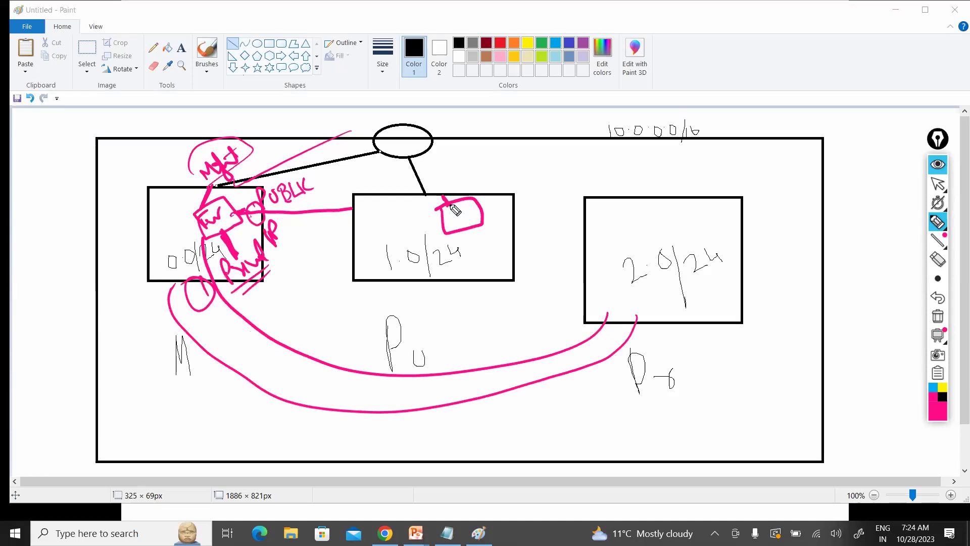
# Step: Write ENI above the middle subnet shape, add a circled E, and arc around the firewall box
pyautogui.moveTo(441, 192)
pyautogui.mouseDown()
pyautogui.moveTo(449, 190)
pyautogui.moveTo(447, 205)
pyautogui.moveTo(442, 193)
pyautogui.moveTo(462, 170)
pyautogui.mouseUp()
pyautogui.moveTo(467, 168)
pyautogui.mouseDown()
pyautogui.moveTo(467, 180)
pyautogui.moveTo(442, 191)
pyautogui.mouseUp()
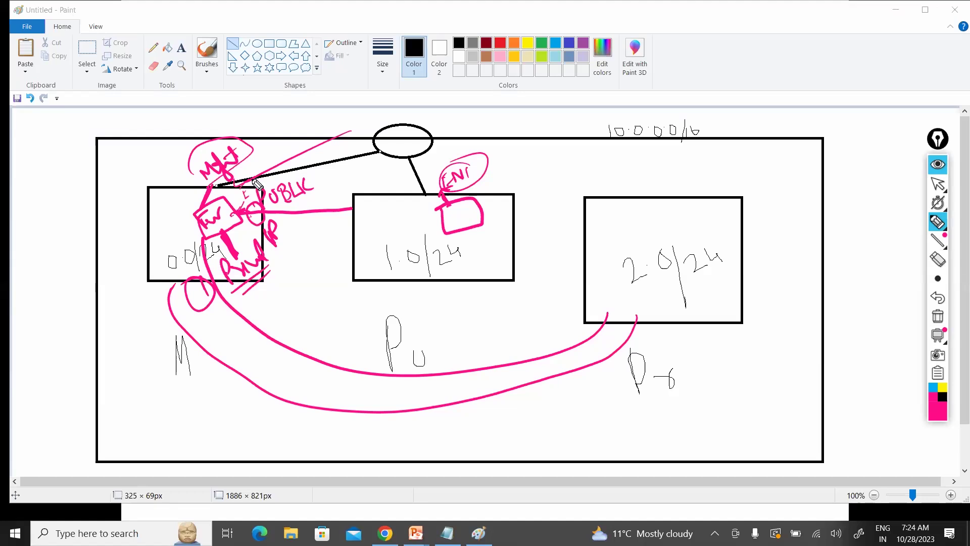
pyautogui.moveTo(252, 176); pyautogui.dragTo(245, 200)
pyautogui.moveTo(249, 208); pyautogui.dragTo(199, 214)
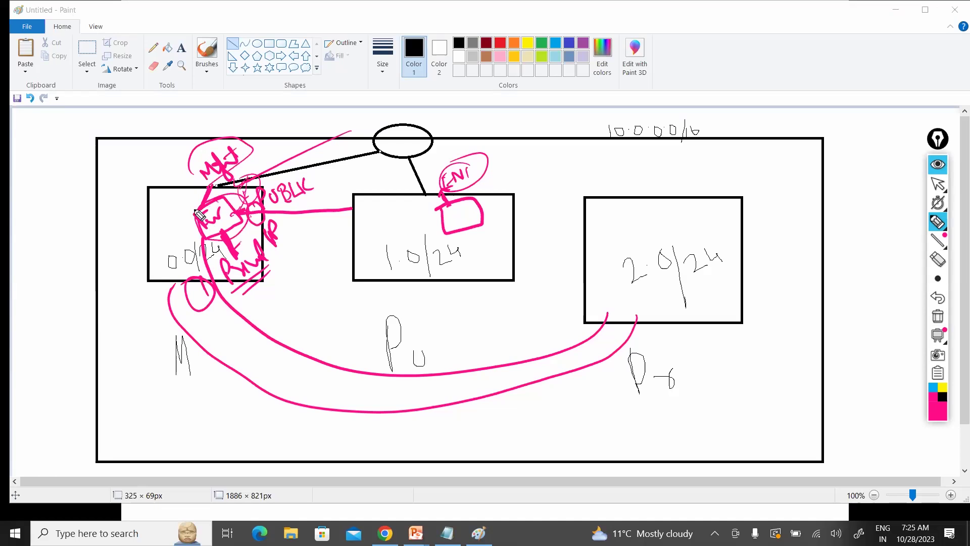
# Step: Wipe all the pink annotations off the screen
pyautogui.click(938, 315)
pyautogui.hotkey('alt', 'Tab')
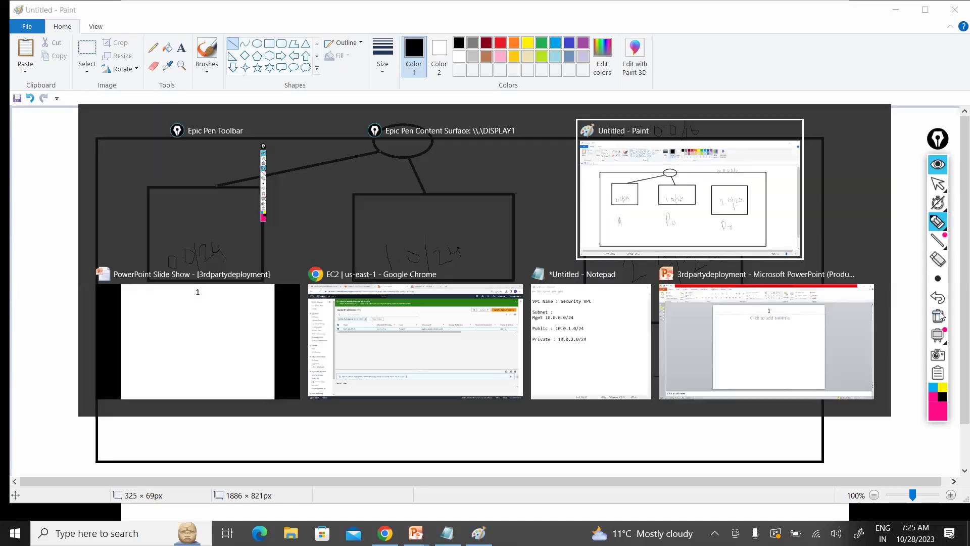
pyautogui.hotkey('alt', 'Tab')
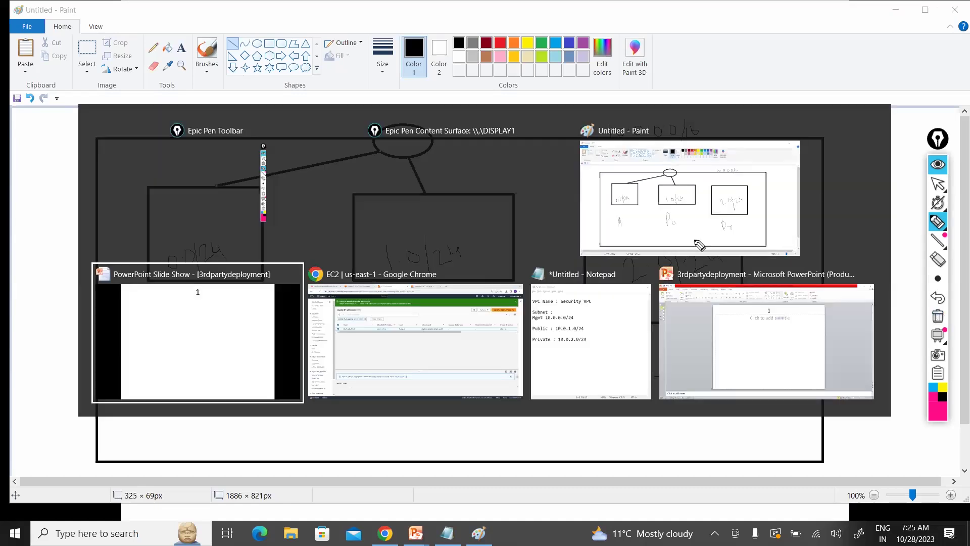
# Step: Disable the source/destination check on the FW-Public-ENI network interface
pyautogui.hotkey('alt', 'Tab')
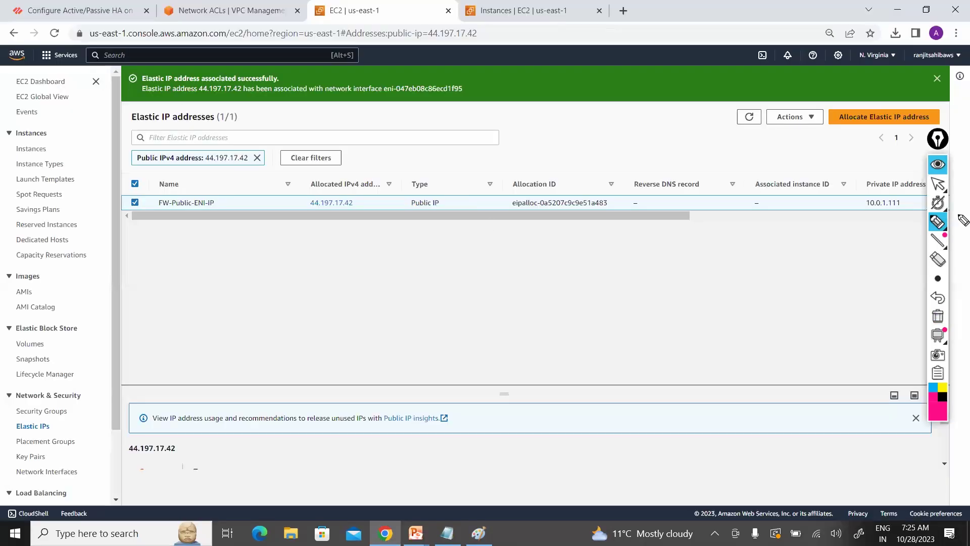
pyautogui.click(938, 188)
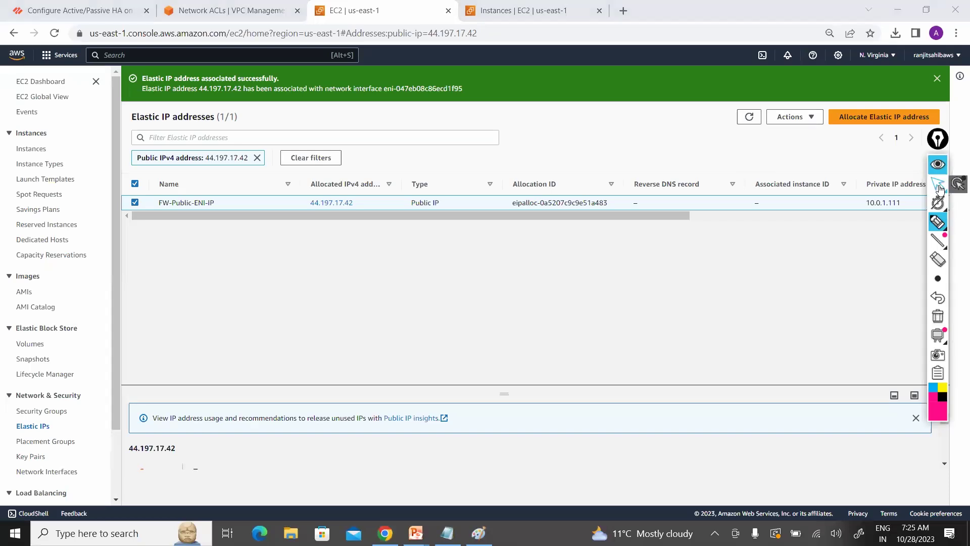
pyautogui.click(939, 188)
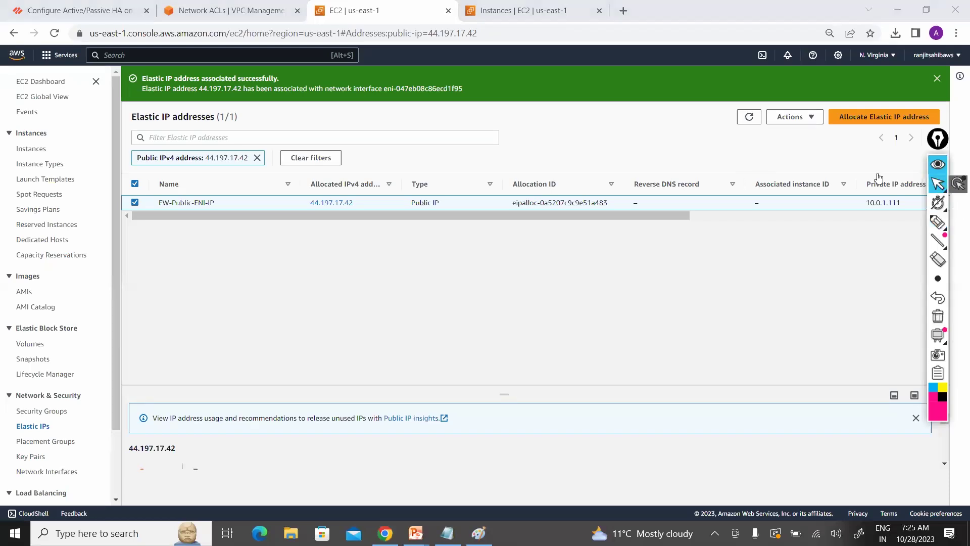
pyautogui.click(33, 473)
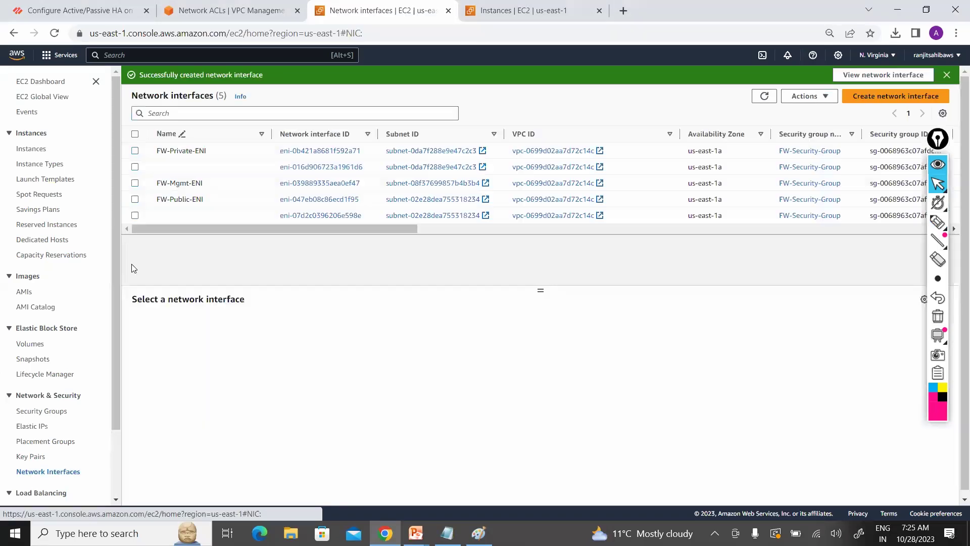
pyautogui.click(135, 200)
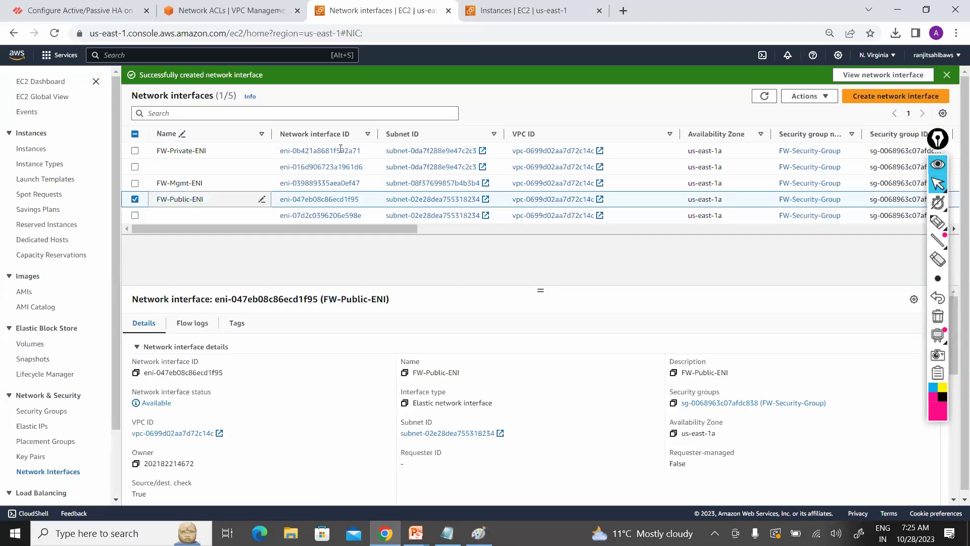
pyautogui.click(828, 97)
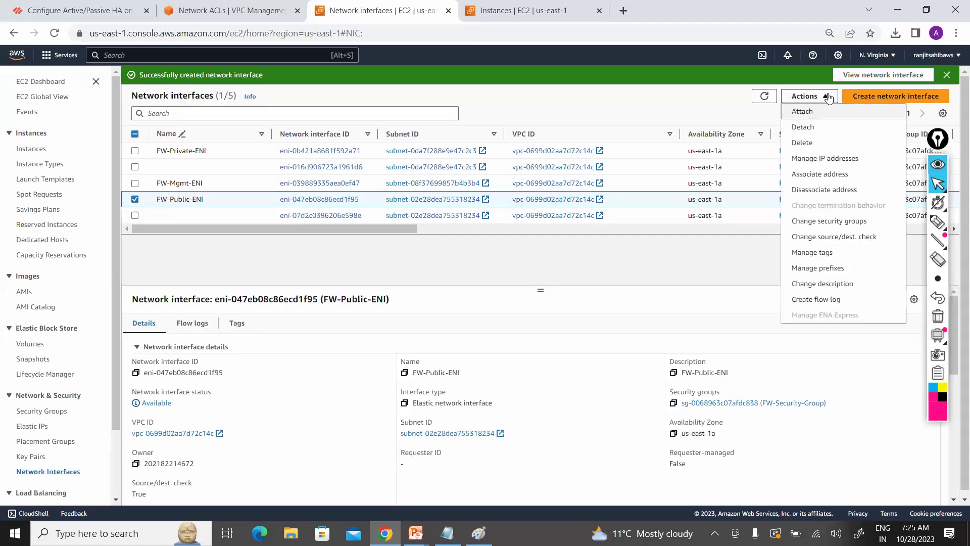
pyautogui.click(831, 241)
pyautogui.click(424, 307)
pyautogui.click(661, 336)
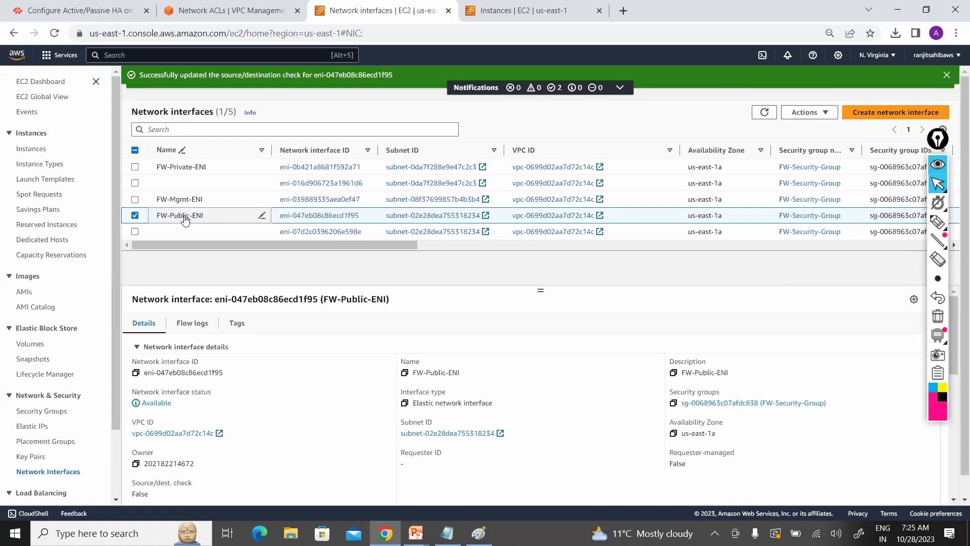
# Step: Disable the source/destination check on the FW-Private-ENI network interface
pyautogui.click(135, 167)
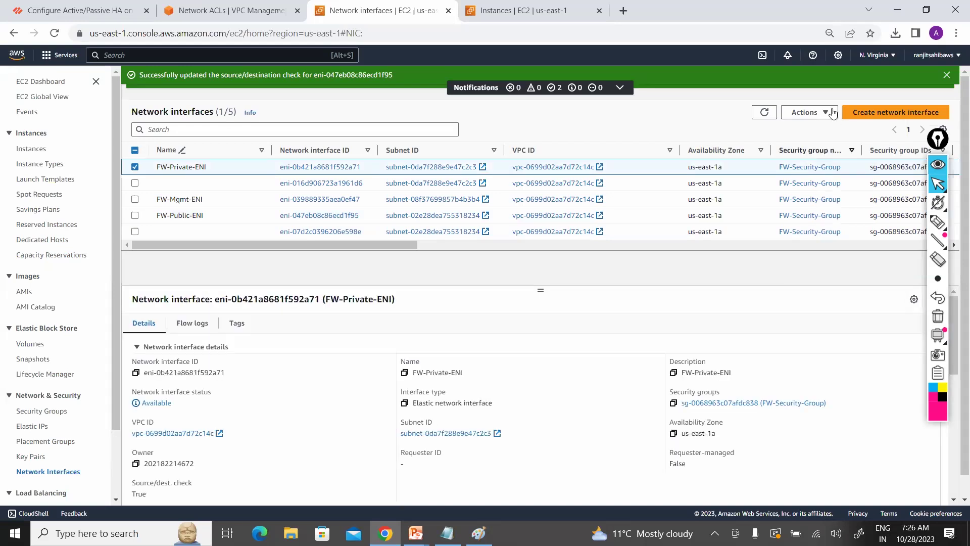
pyautogui.click(808, 112)
pyautogui.click(823, 252)
pyautogui.click(425, 311)
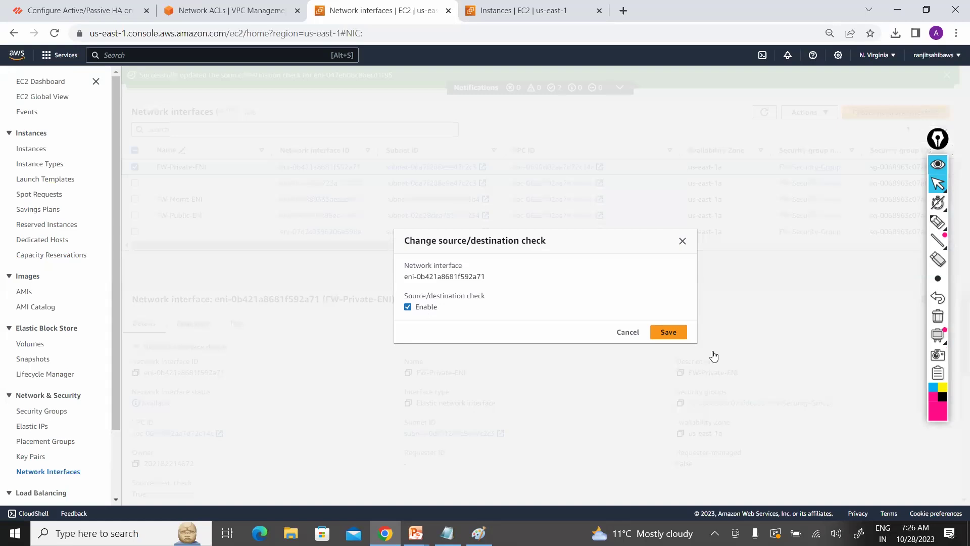
pyautogui.click(669, 332)
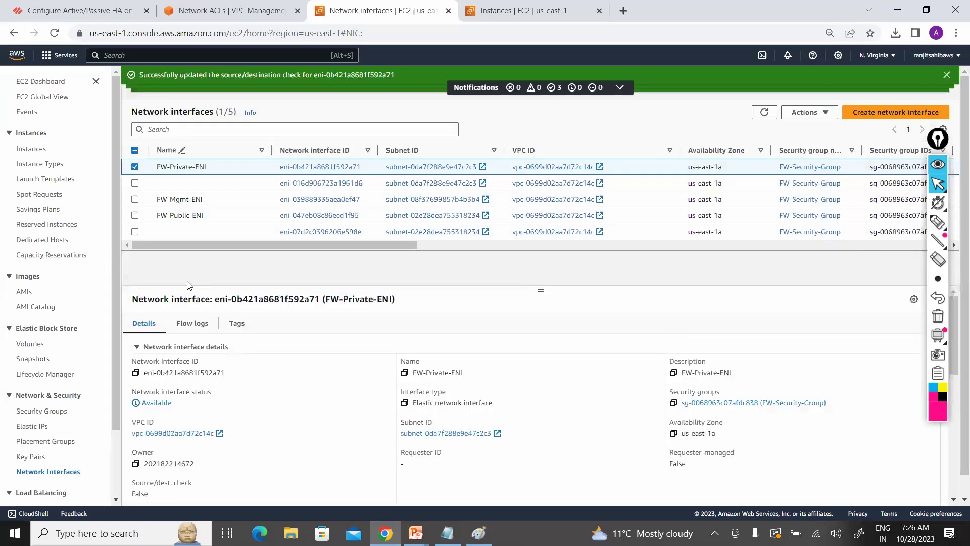
pyautogui.click(248, 10)
pyautogui.click(39, 200)
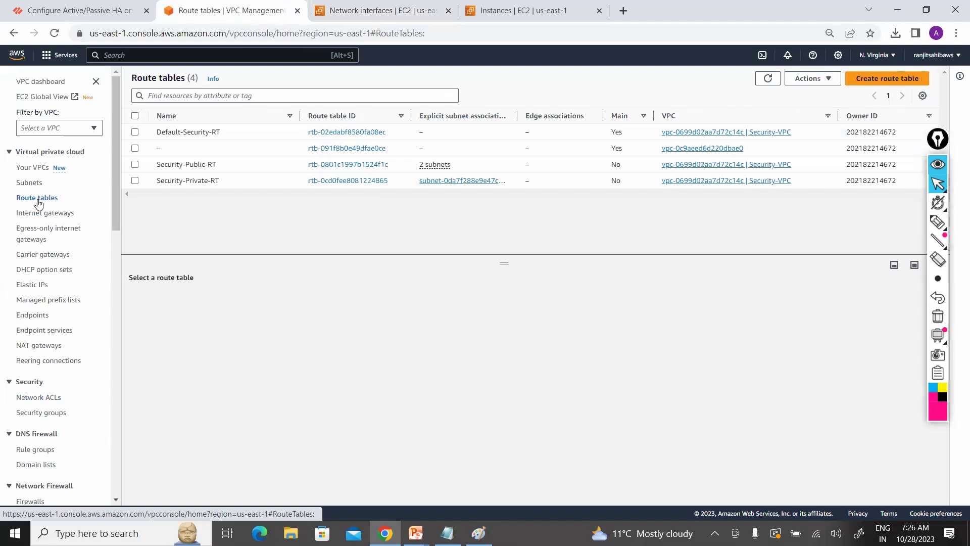
# Step: Inspect the routes of Security-Private-RT, Default-Security-RT and Security-Public-RT, finishing on Security-Private-RT
pyautogui.click(135, 181)
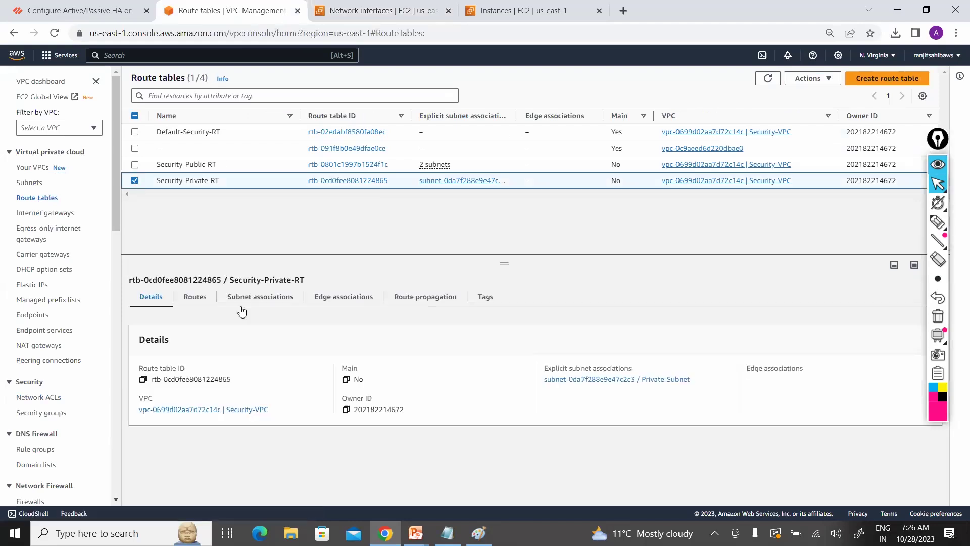
pyautogui.click(197, 297)
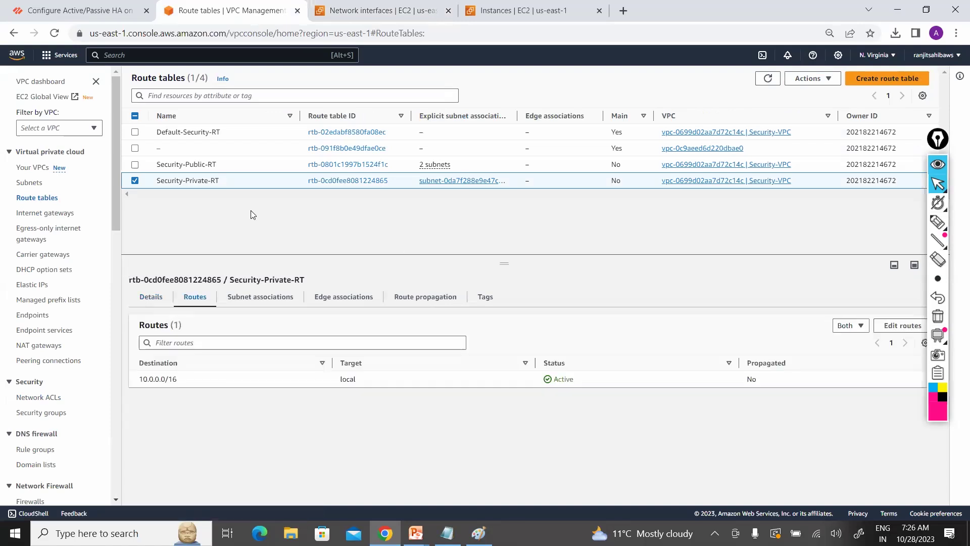
pyautogui.click(136, 181)
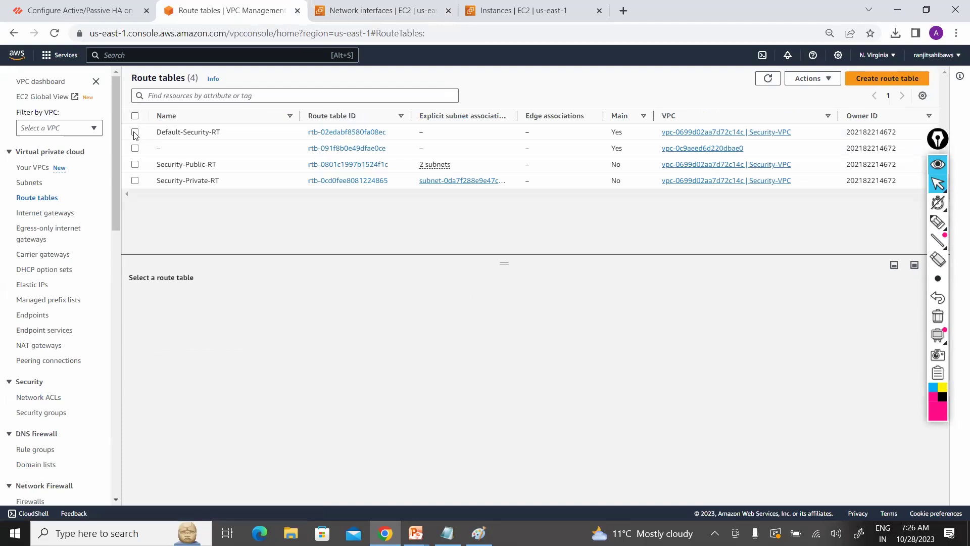
pyautogui.click(135, 132)
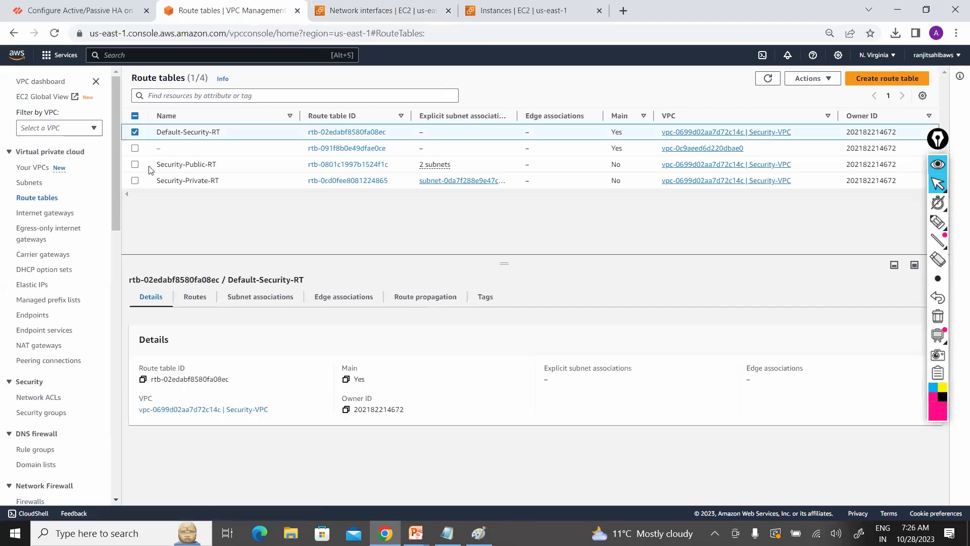
pyautogui.click(196, 298)
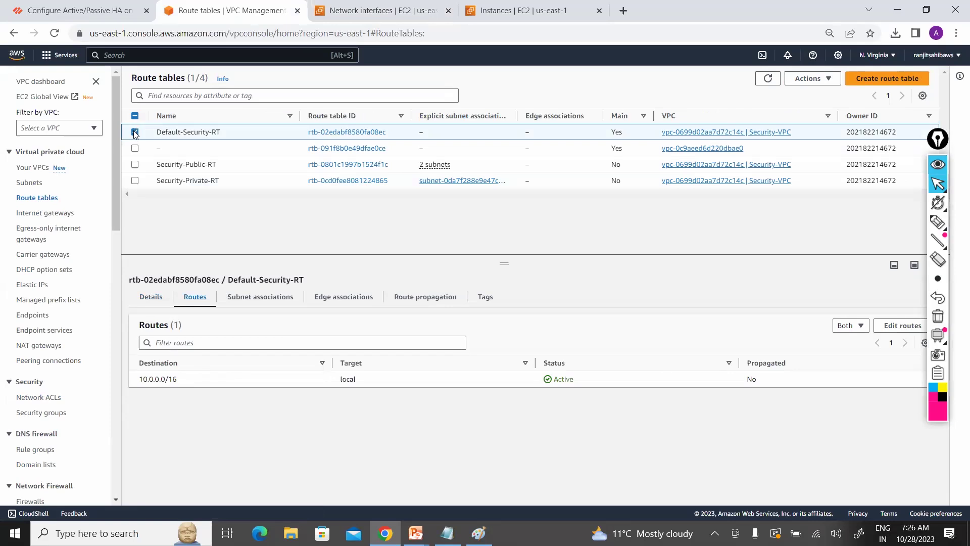
pyautogui.click(136, 163)
pyautogui.click(135, 165)
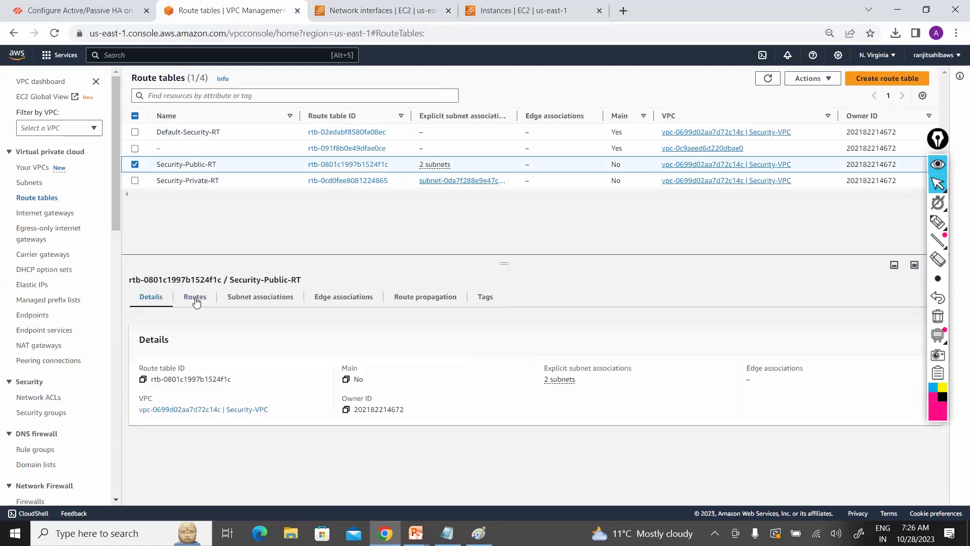
pyautogui.click(195, 301)
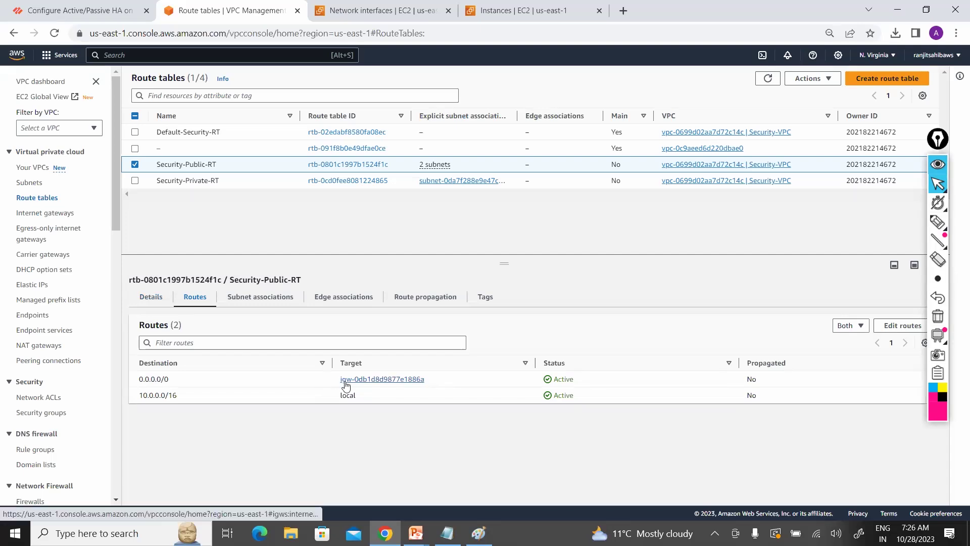
pyautogui.click(135, 181)
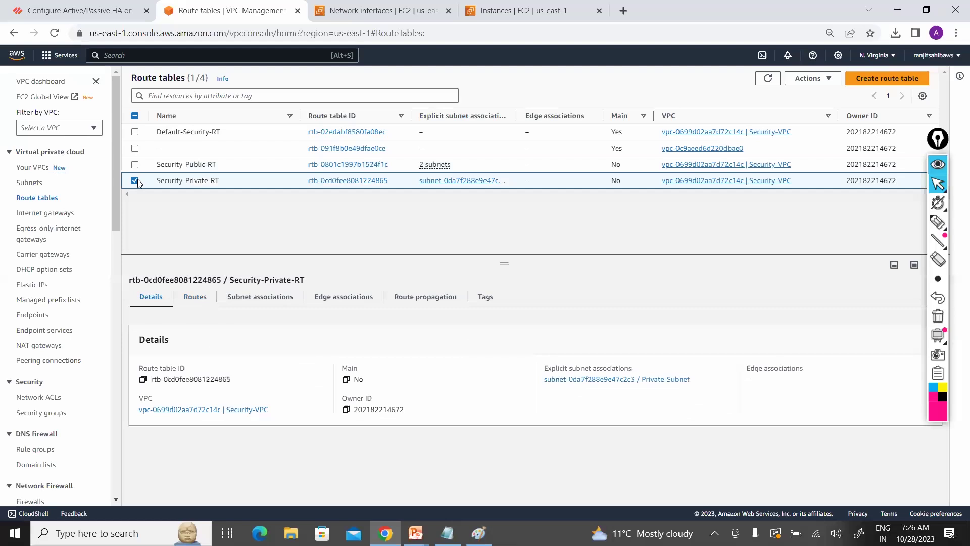
# Step: Add a 0.0.0.0/0 route to Security-Private-RT targeting interface eni-0b421a8681f592a71 (FW-Private-ENI)
pyautogui.click(197, 298)
pyautogui.click(905, 327)
pyautogui.click(65, 219)
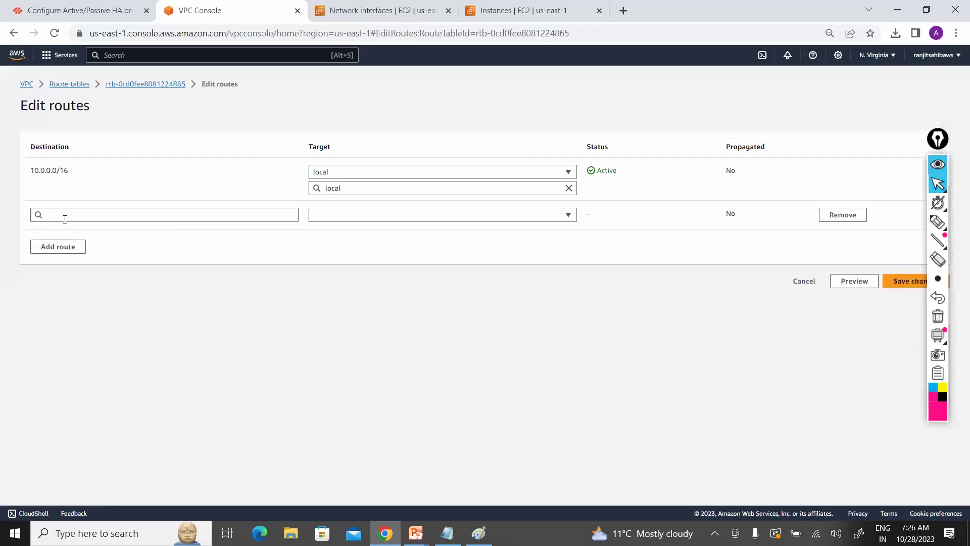
pyautogui.click(65, 219)
pyautogui.click(65, 240)
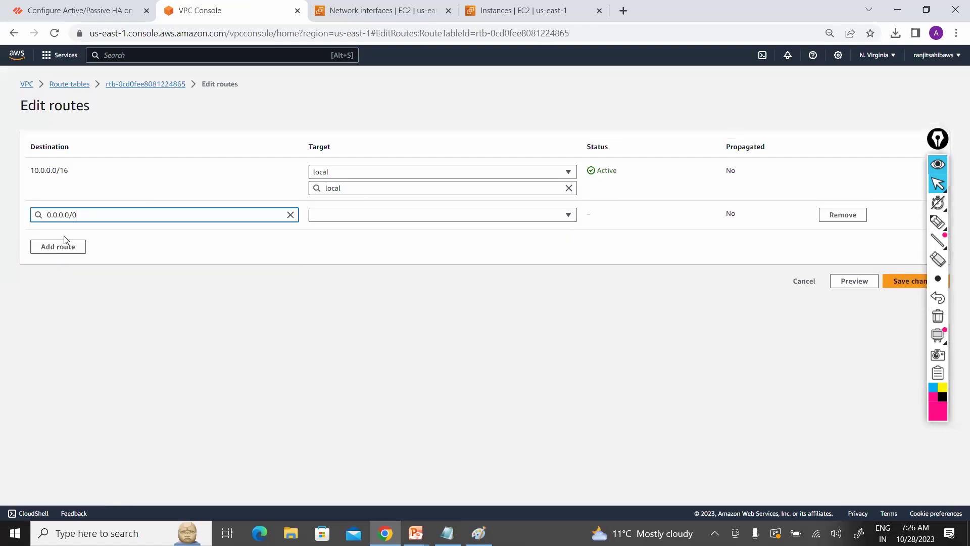
pyautogui.click(411, 216)
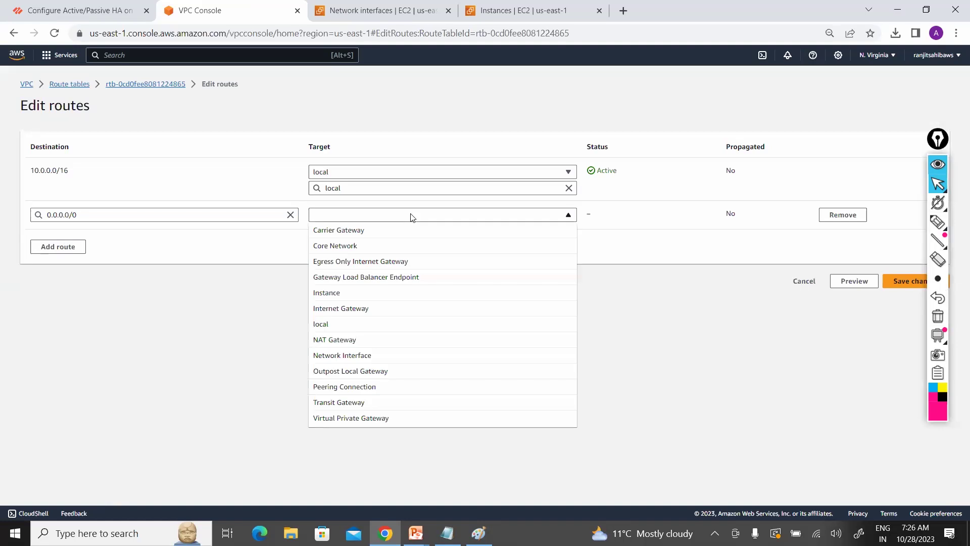
pyautogui.click(387, 355)
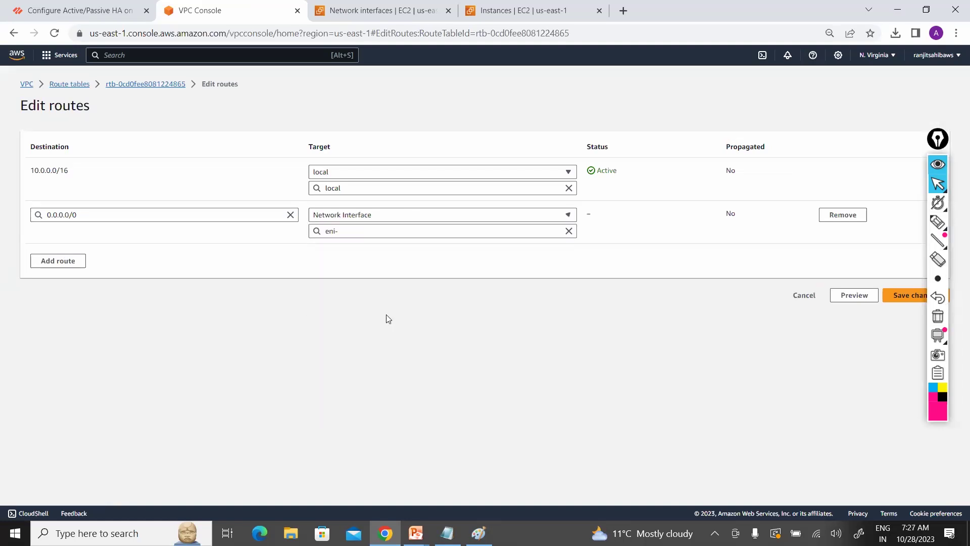
pyautogui.click(410, 232)
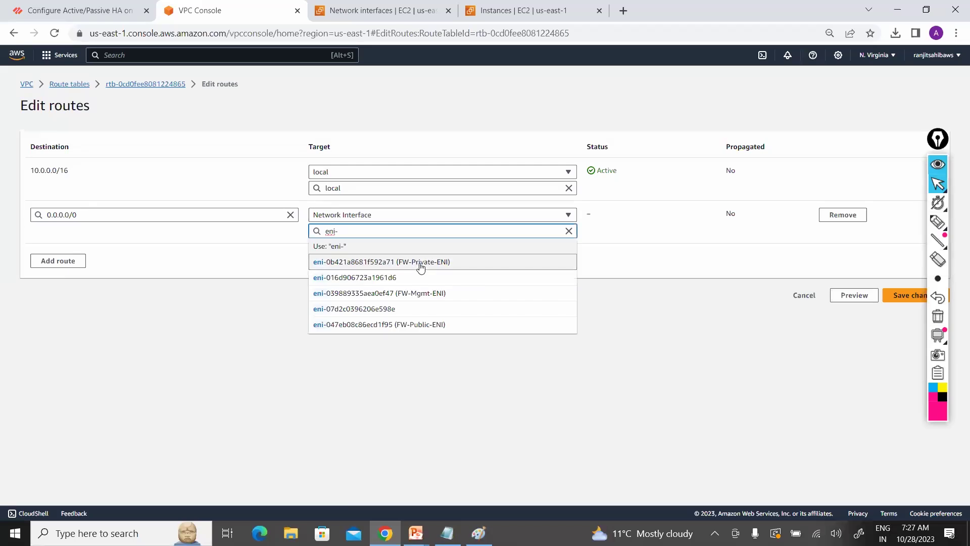
pyautogui.click(408, 258)
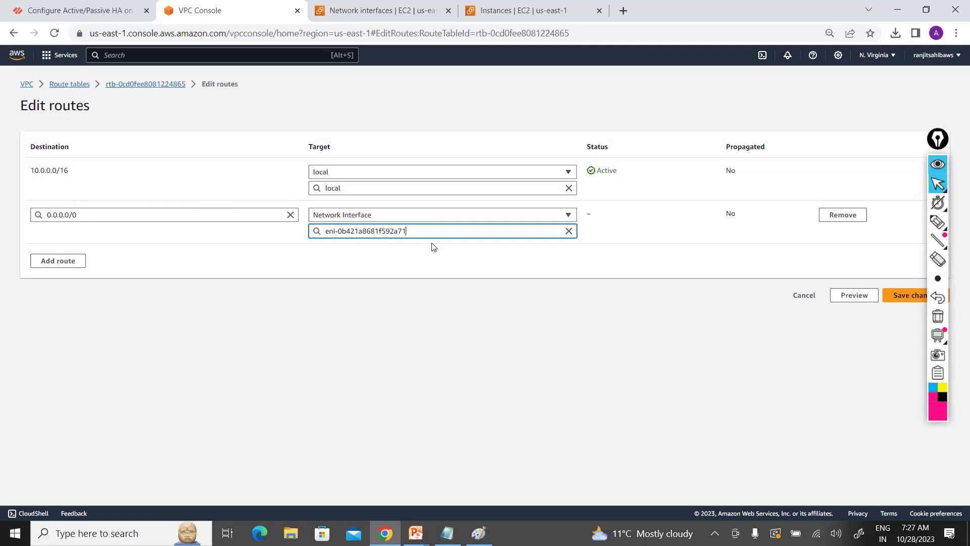
pyautogui.click(902, 298)
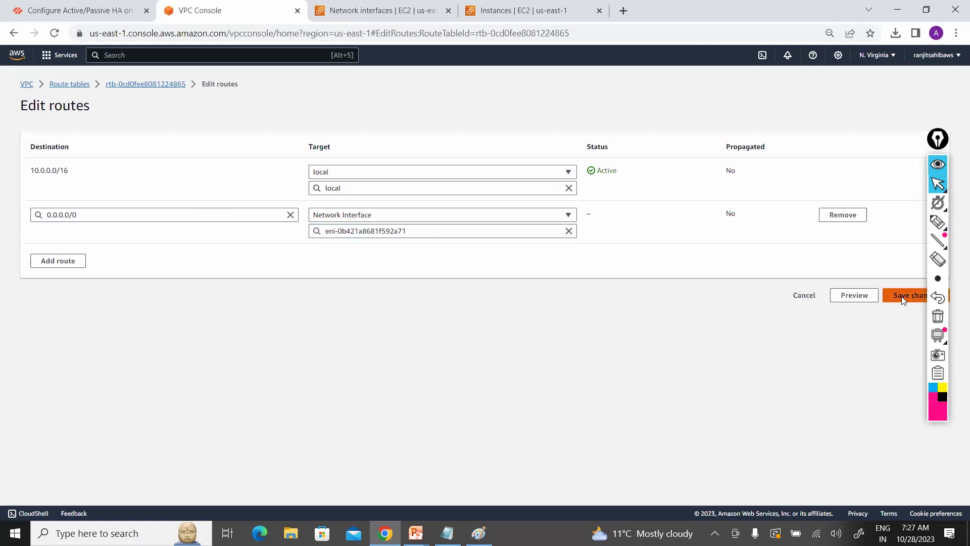
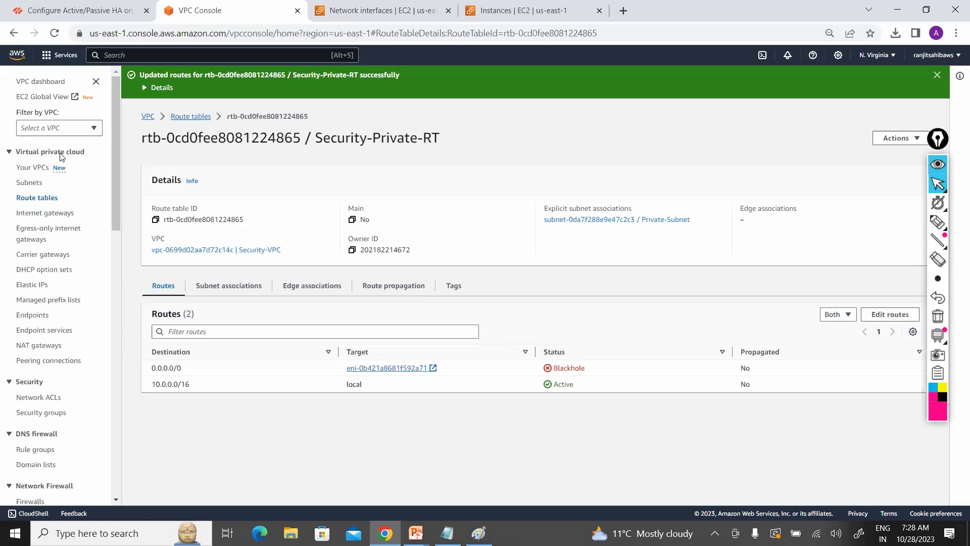
# Step: Refresh the EC2 instance list and copy Prod-Firewall's public IPv4 address
pyautogui.click(388, 11)
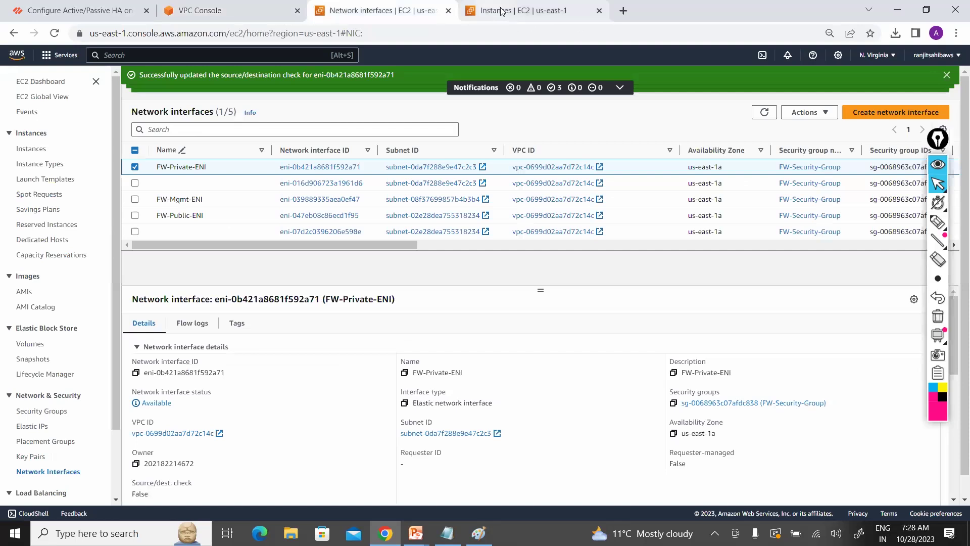
pyautogui.click(501, 11)
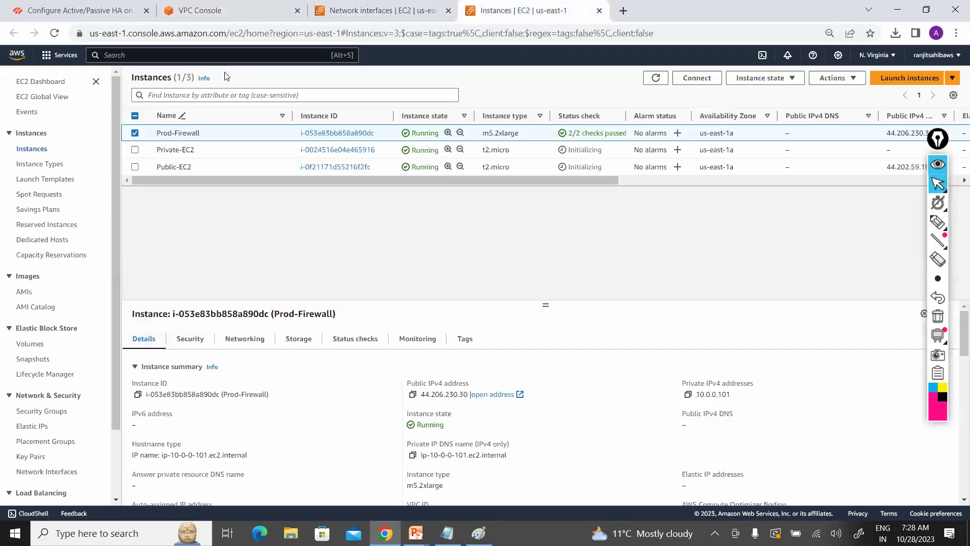
pyautogui.click(655, 80)
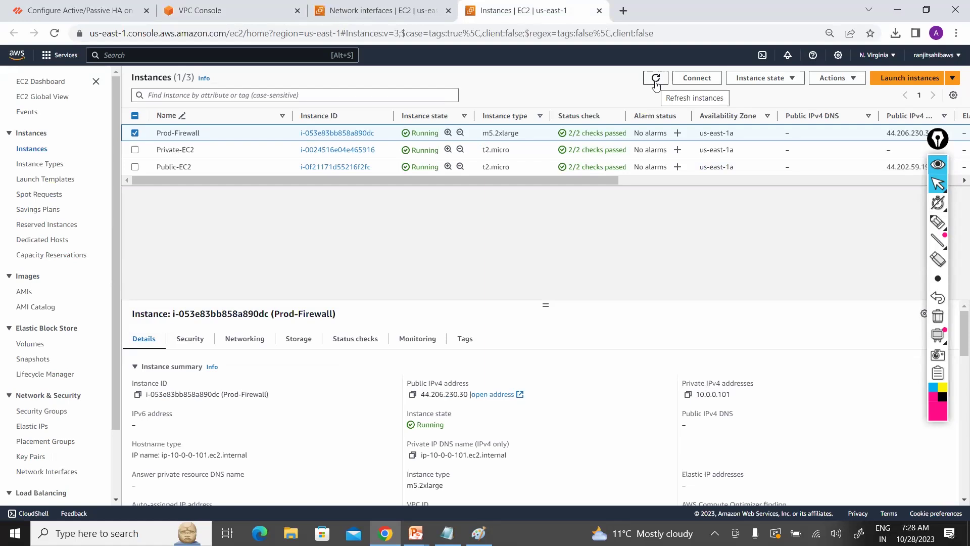
pyautogui.click(413, 395)
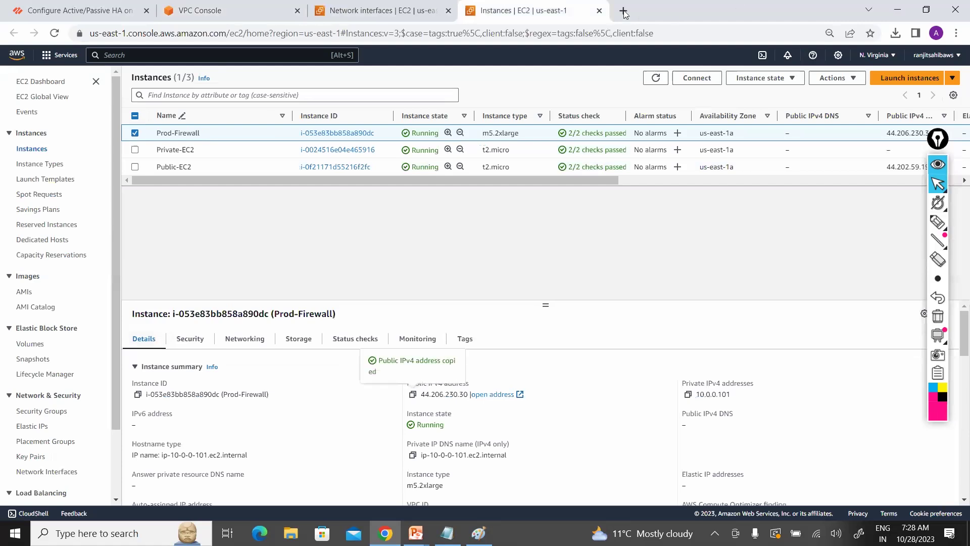
pyautogui.hotkey('ctrl', 't')
pyautogui.click(617, 32)
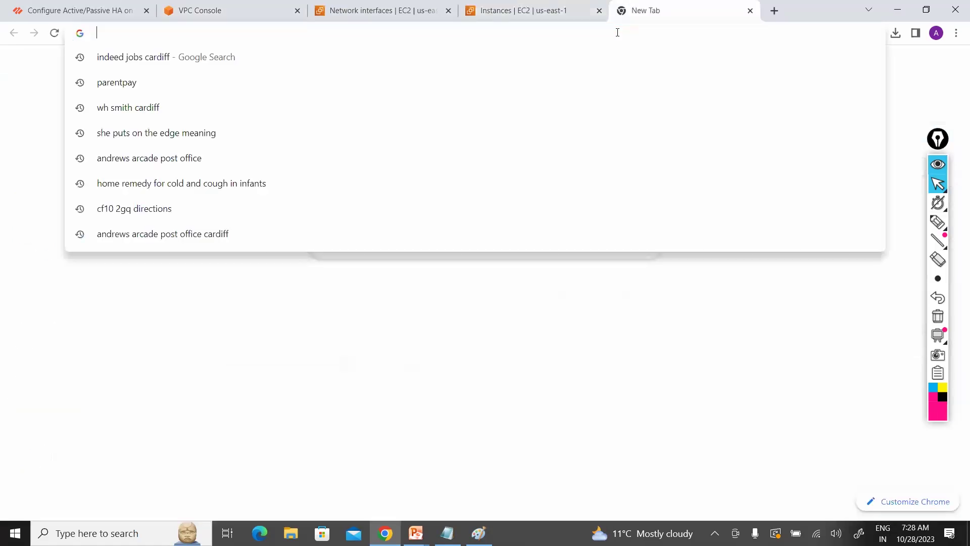
pyautogui.write('https')
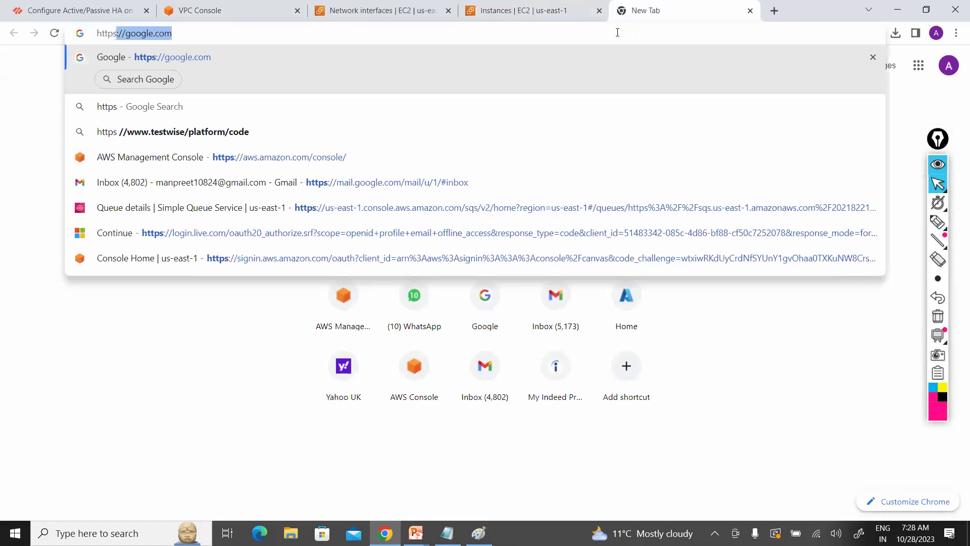
pyautogui.write('://44.206.230.30')
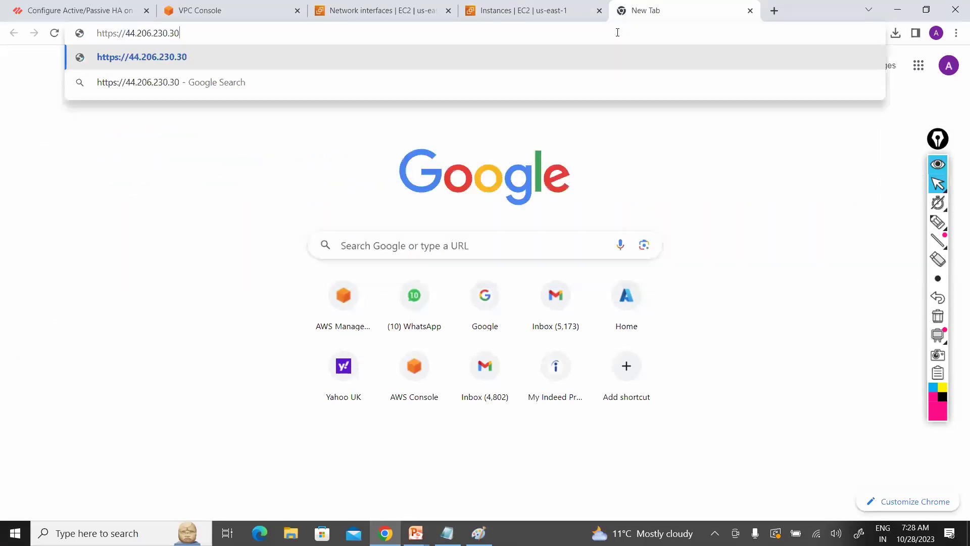
pyautogui.press('Return')
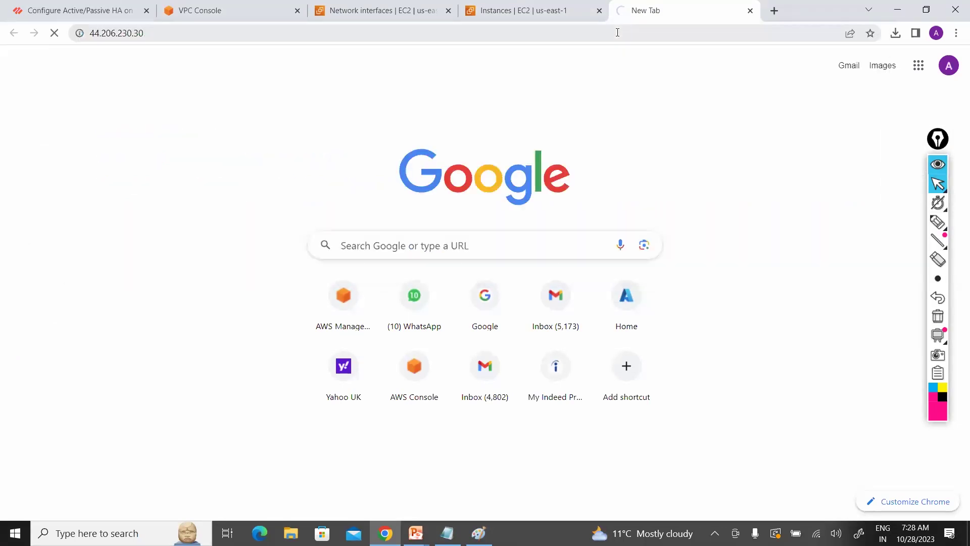
pyautogui.click(552, 18)
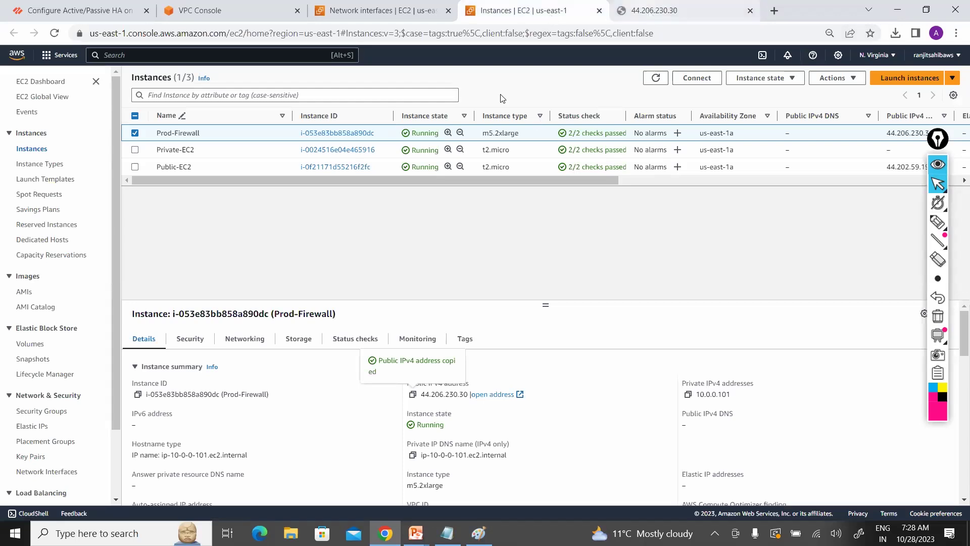
# Step: Get an instance screenshot of Prod-Firewall via Actions > Monitor and troubleshoot, showing the vm login prompt
pyautogui.click(838, 79)
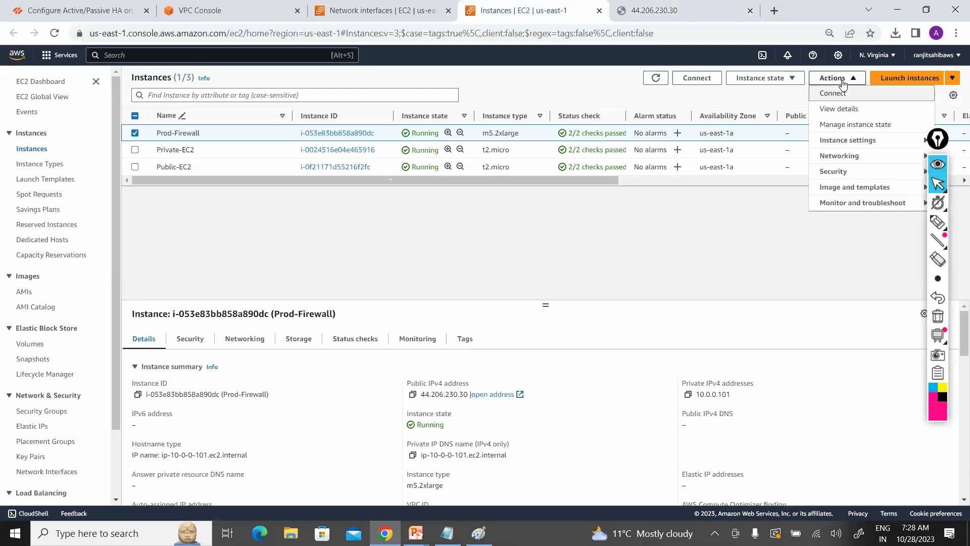
pyautogui.click(848, 205)
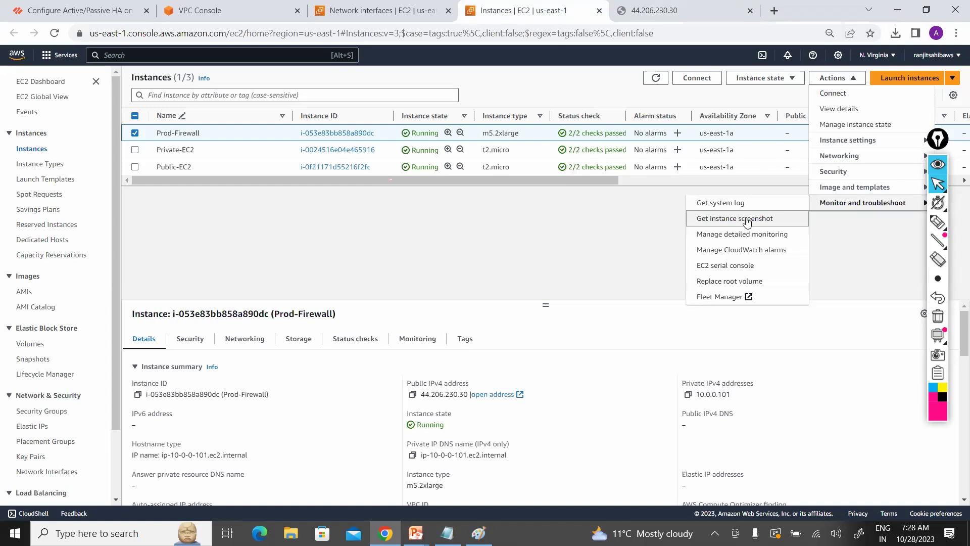
pyautogui.click(747, 218)
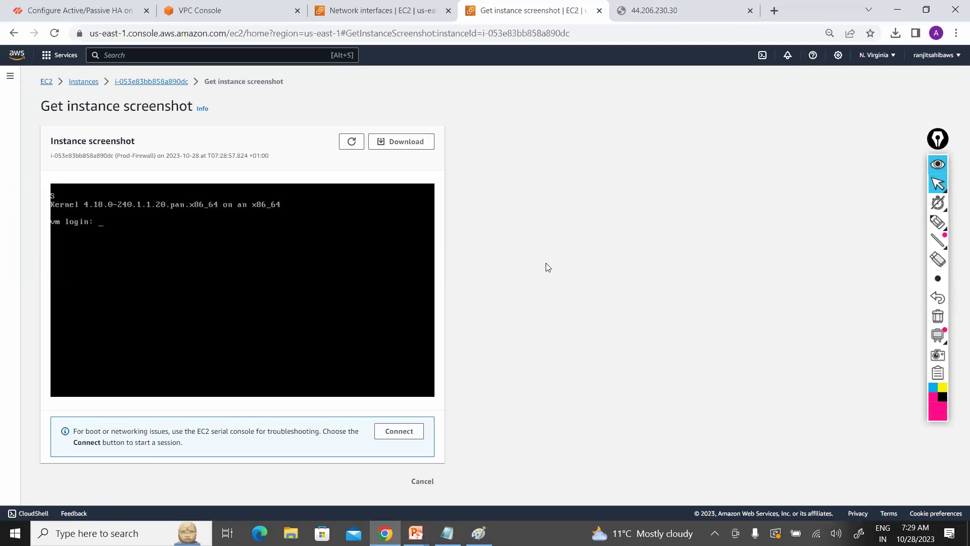
pyautogui.press('super')
# Step: Launch PuTTYgen, cancel its Load dialog, and show Chrome's recent downloads listing Security-Key.pem
pyautogui.write('pu')
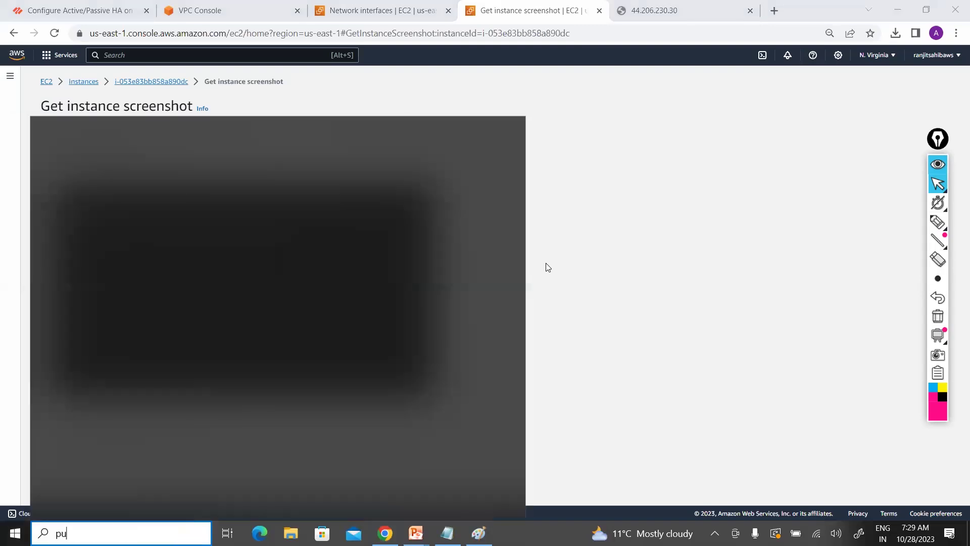
pyautogui.write('tt')
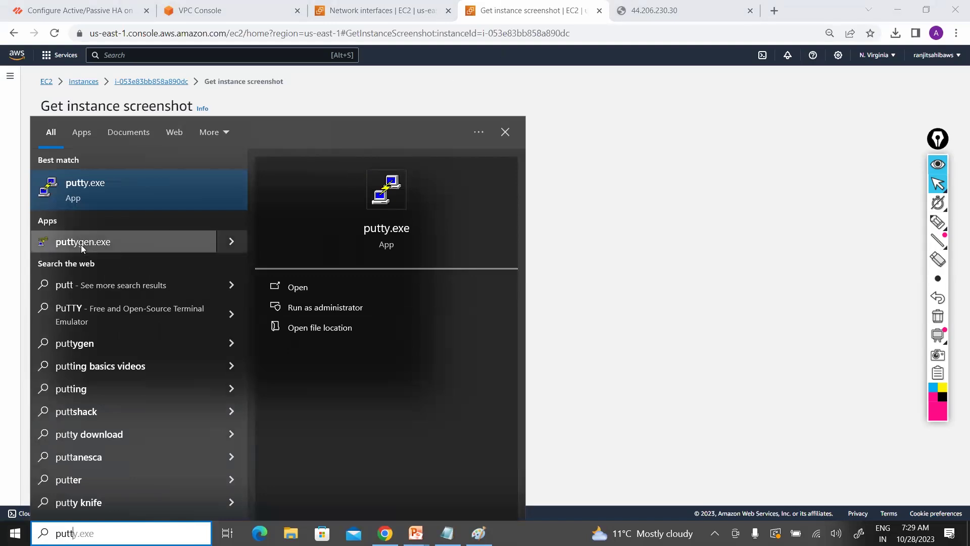
pyautogui.click(289, 279)
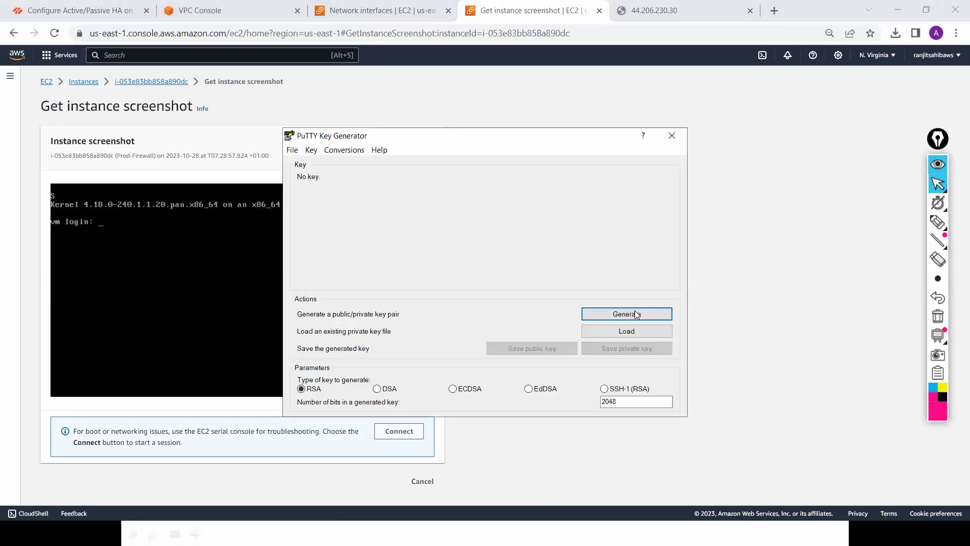
pyautogui.click(626, 333)
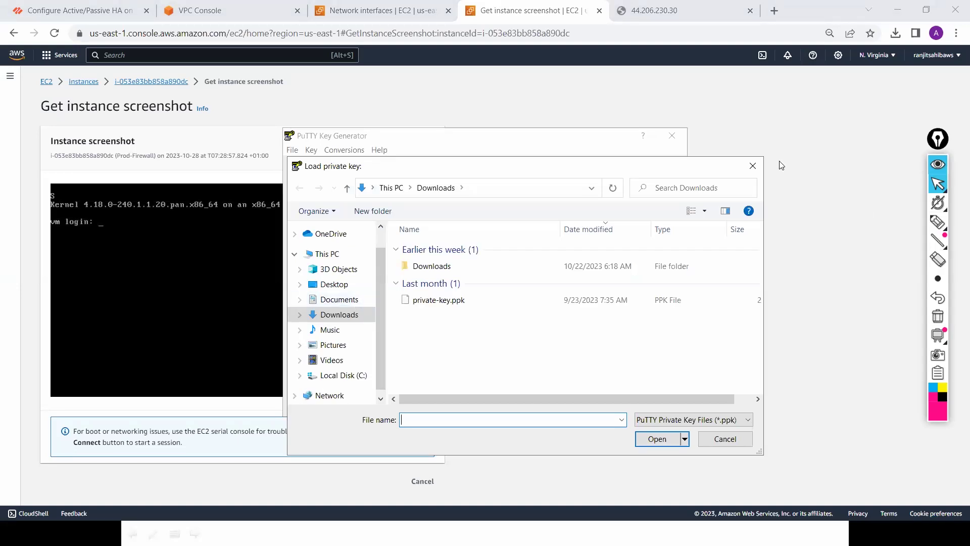
pyautogui.click(753, 167)
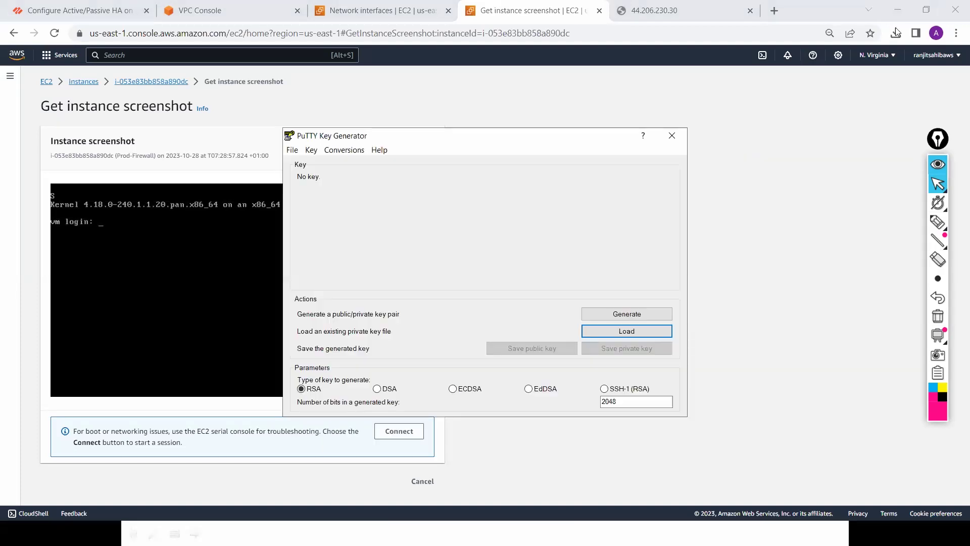
pyautogui.click(895, 31)
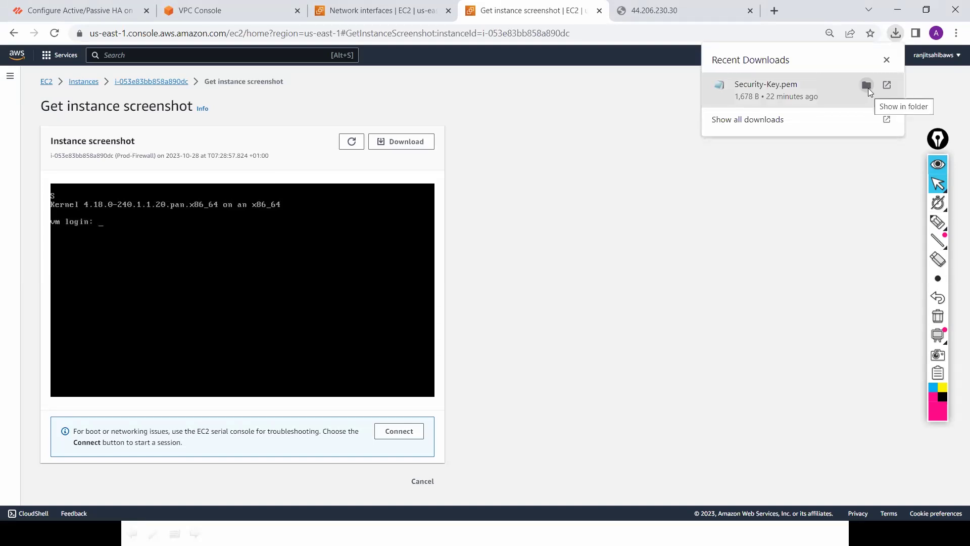
# Step: Paste Security-Key.pem from its download folder onto the Desktop and close File Explorer
pyautogui.click(867, 86)
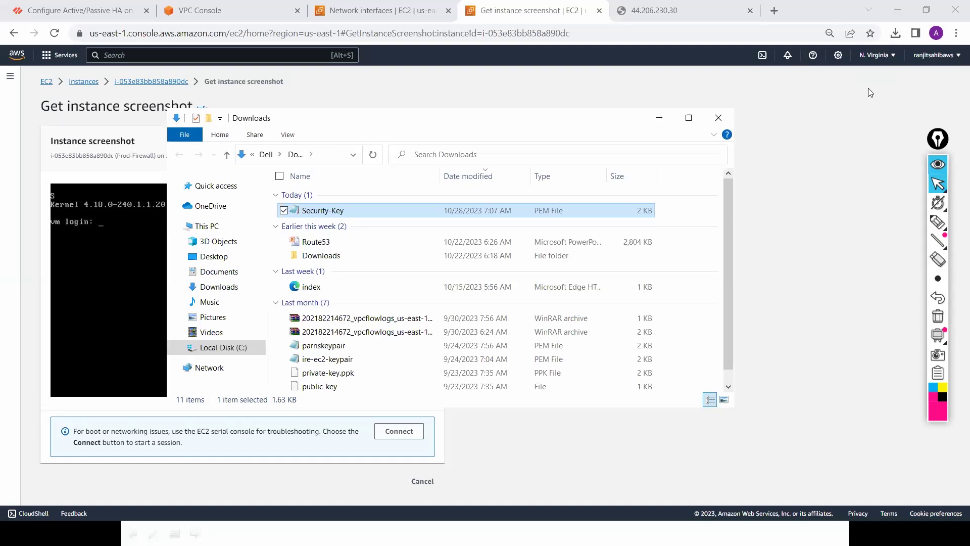
pyautogui.click(226, 258)
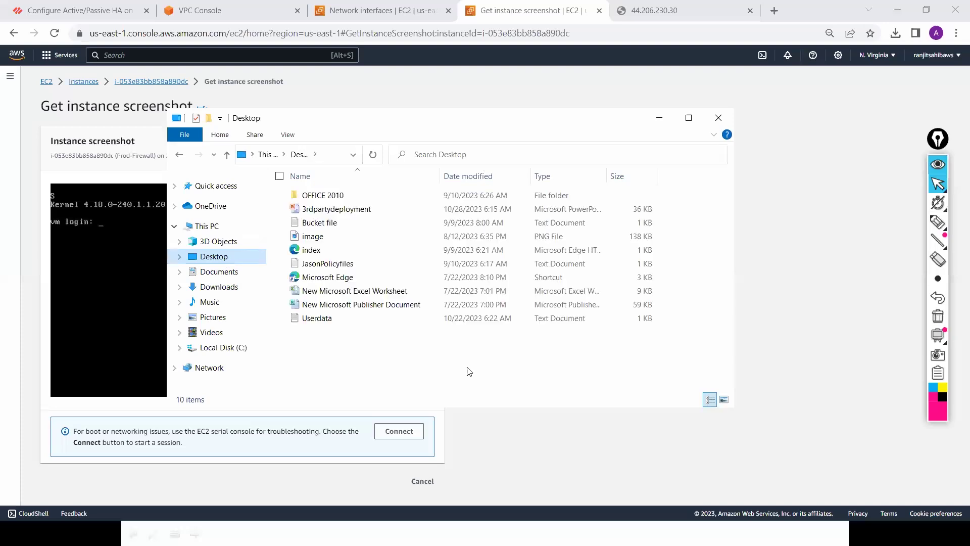
pyautogui.hotkey('ctrl', 'v')
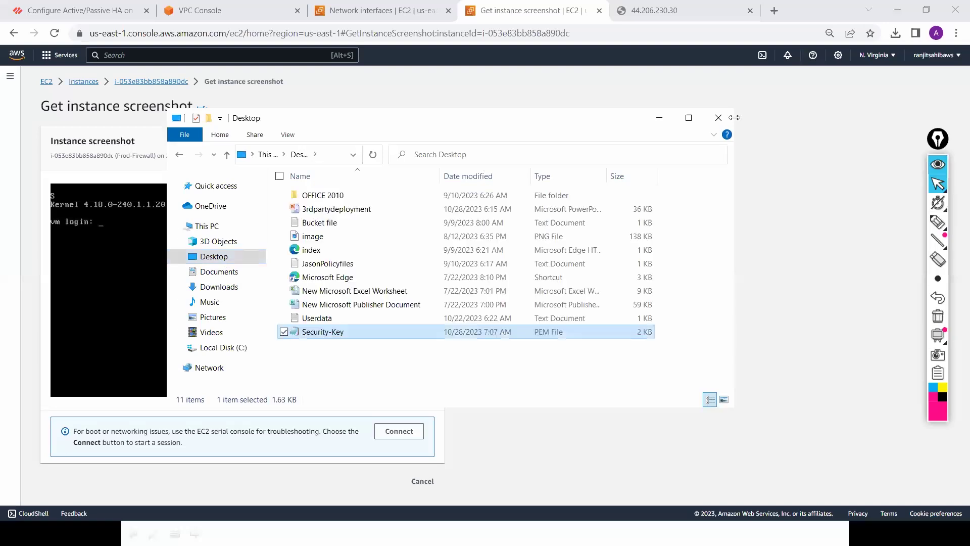
pyautogui.click(718, 119)
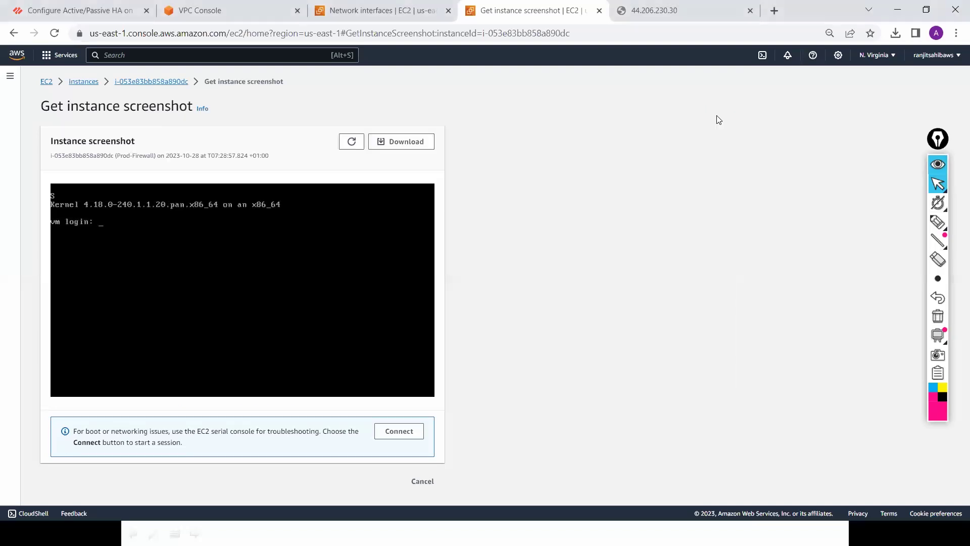
pyautogui.hotkey('alt', 'Tab')
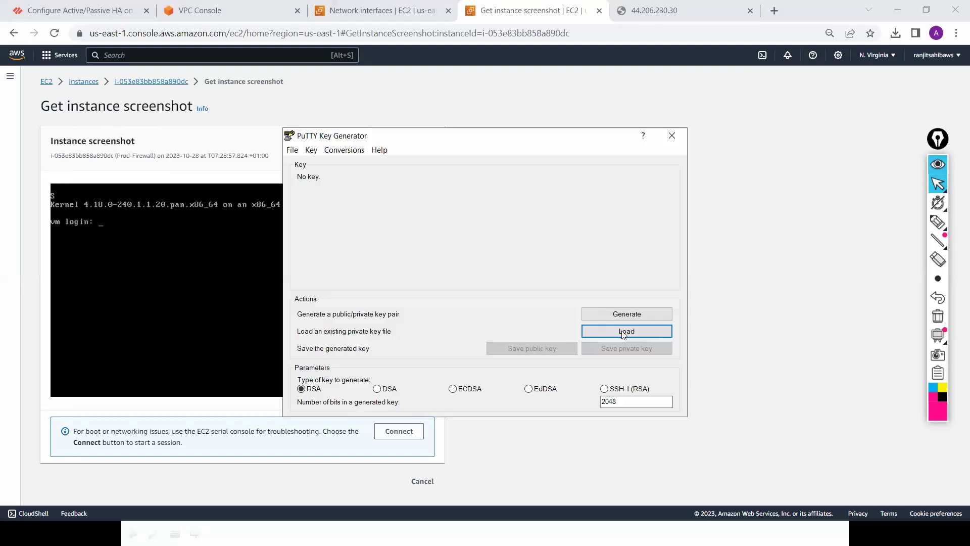
# Step: Load Security-Key.pem from the Desktop into PuTTYgen, showing all file types
pyautogui.click(621, 330)
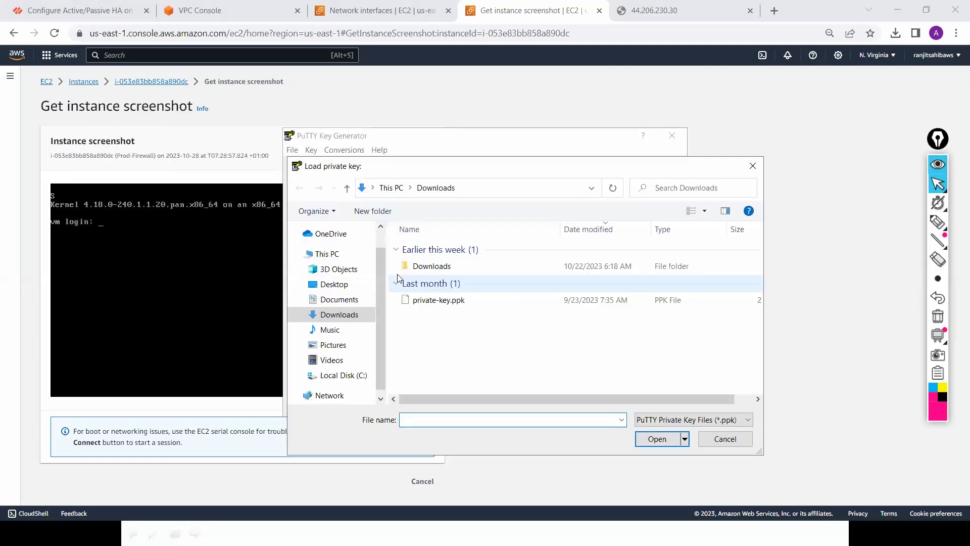
pyautogui.click(342, 288)
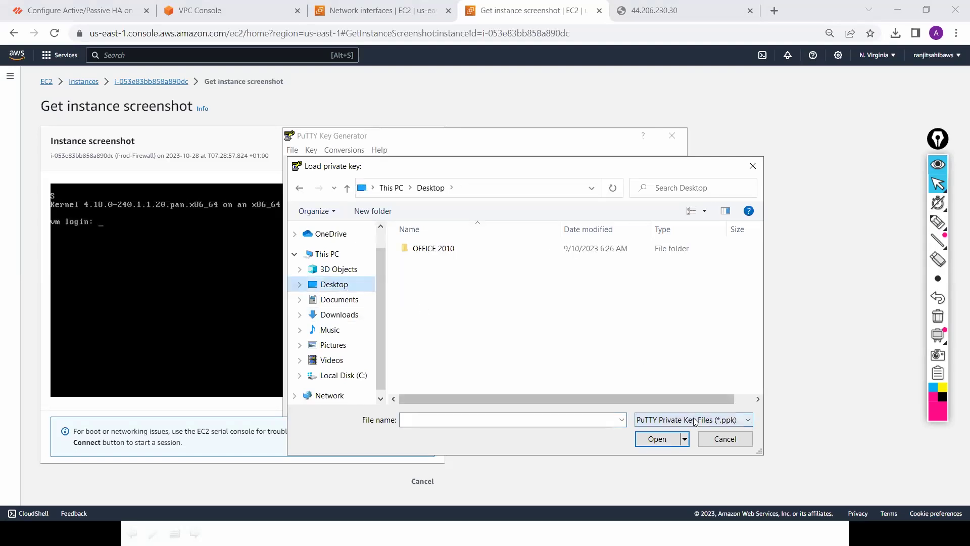
pyautogui.click(689, 443)
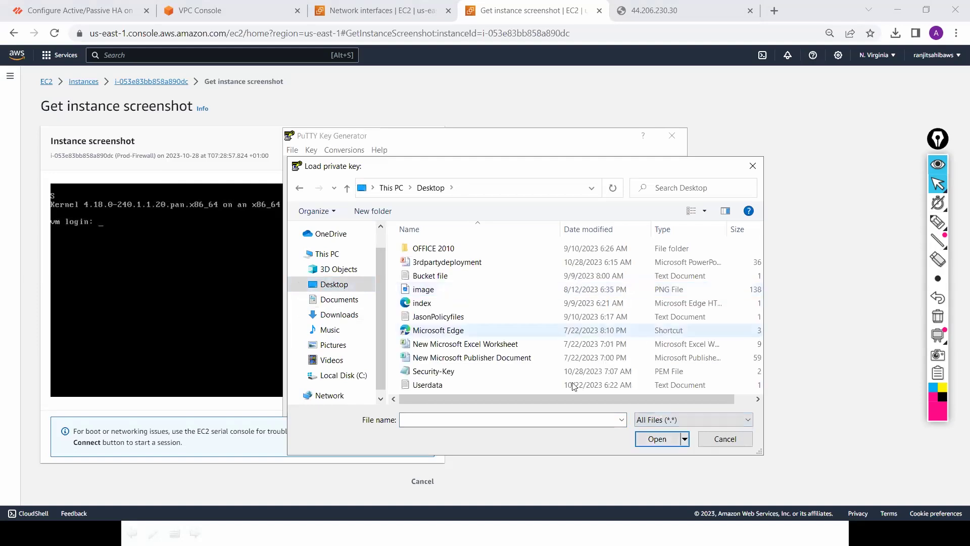
pyautogui.click(559, 376)
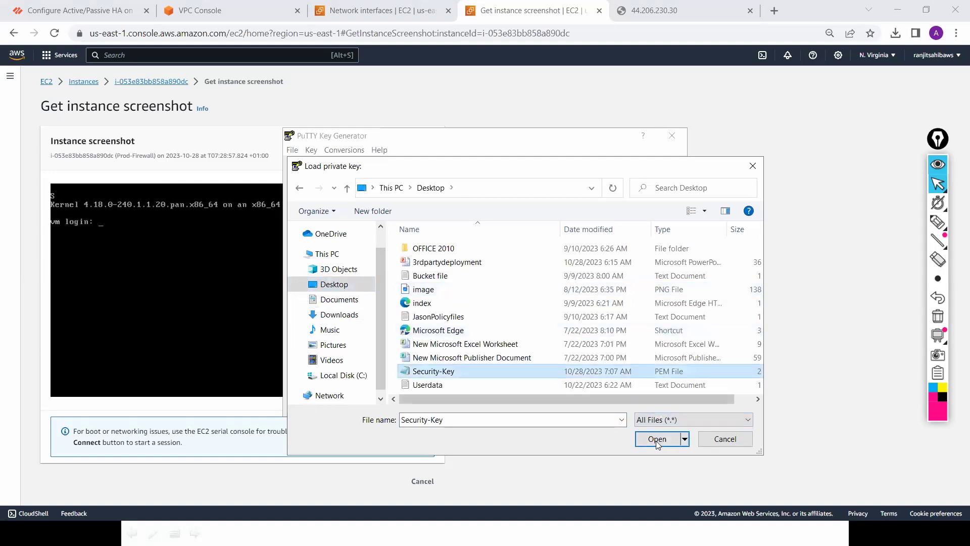
pyautogui.click(656, 438)
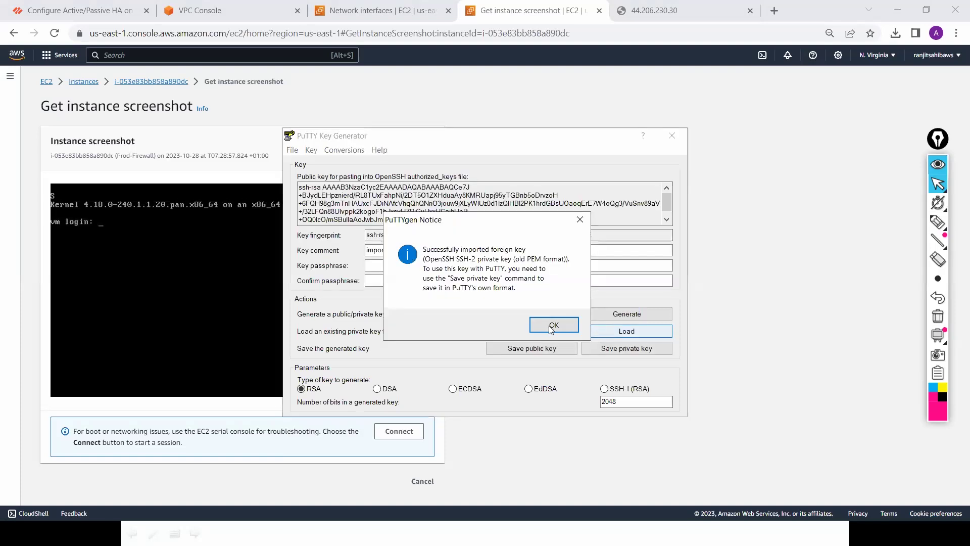
pyautogui.press('Return')
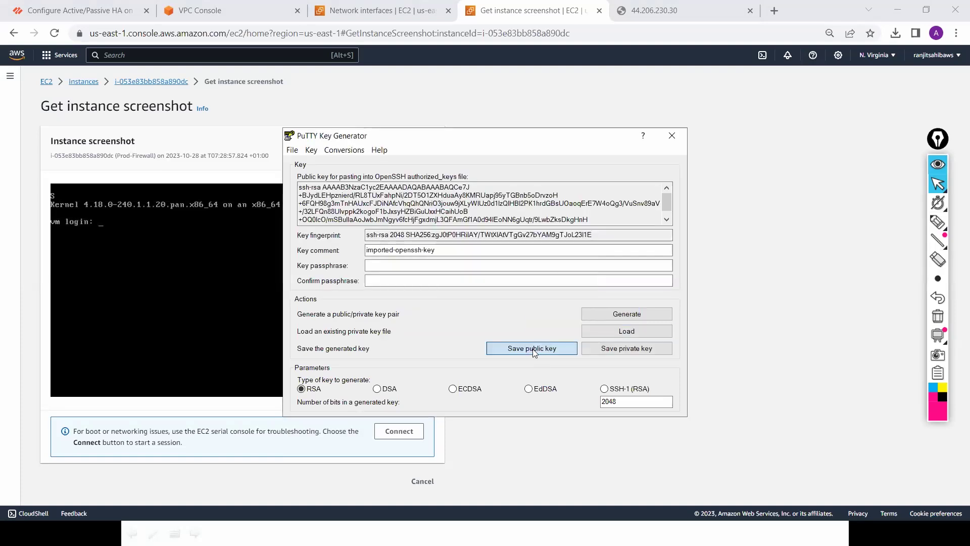
# Step: Save Security-Public-key and a passphrase-less Security-Private-key to the Desktop, then close PuTTYgen
pyautogui.click(533, 349)
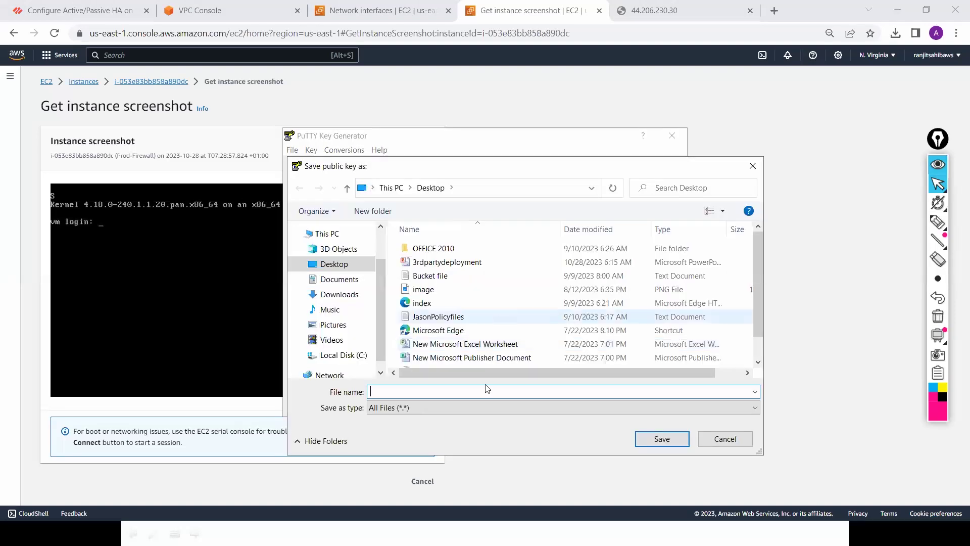
pyautogui.write('S')
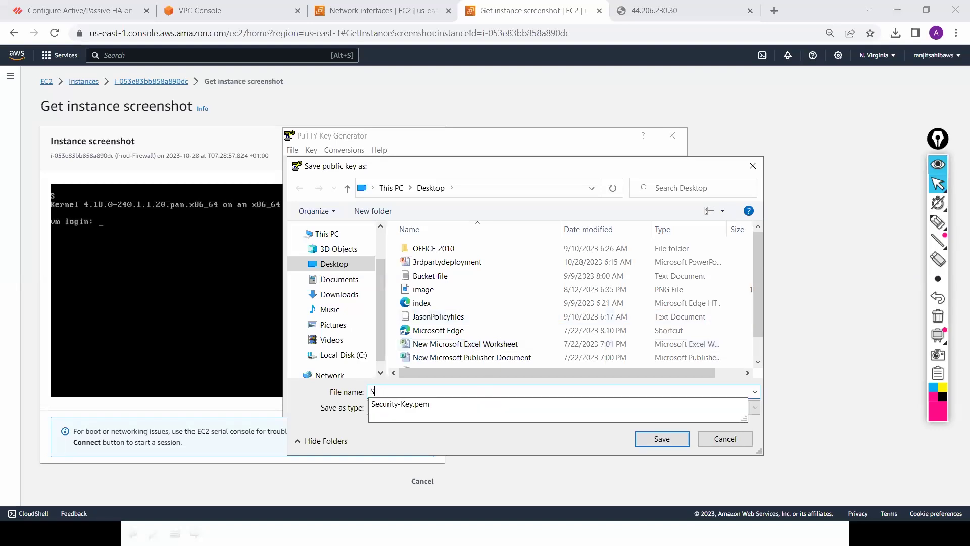
pyautogui.write('ecurity-Pub')
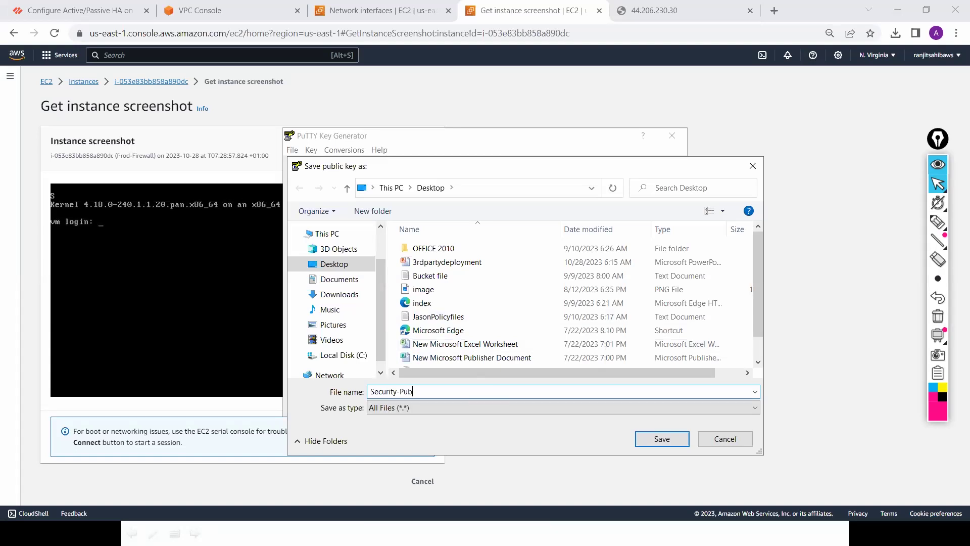
pyautogui.write('lic-key')
pyautogui.click(662, 437)
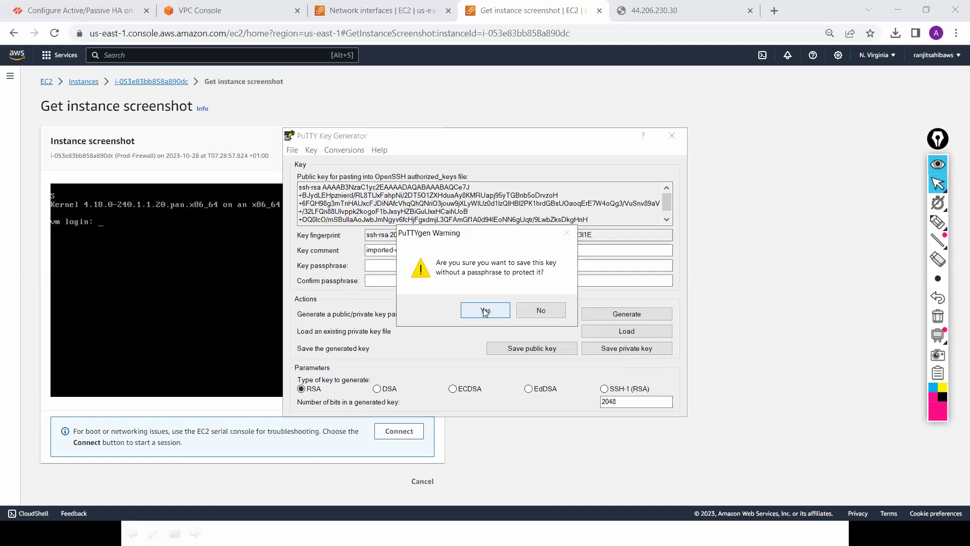
pyautogui.click(485, 311)
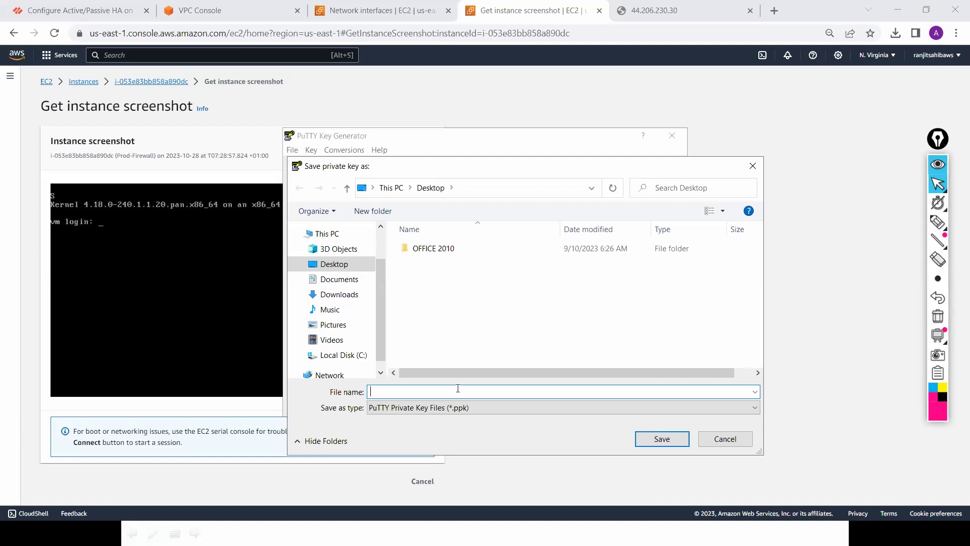
pyautogui.write('Security')
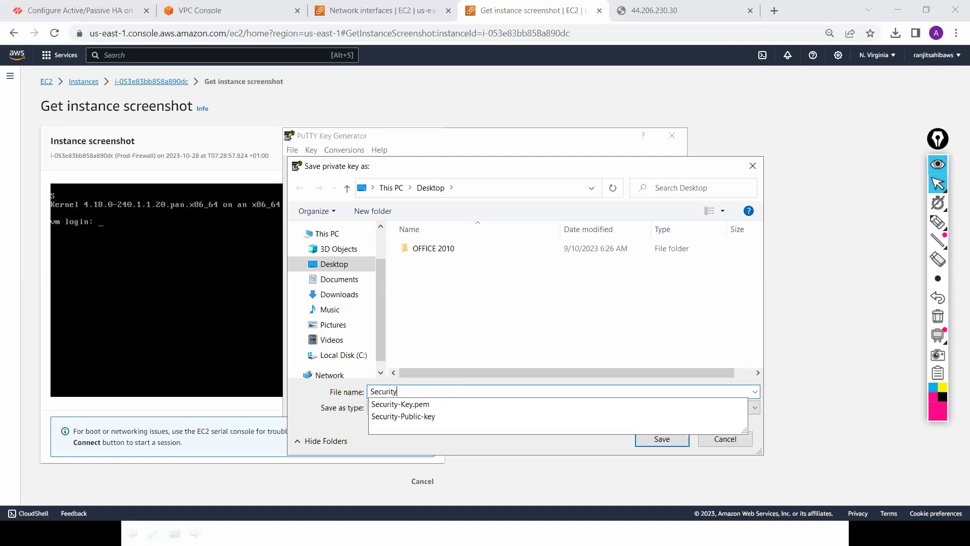
pyautogui.write('-P')
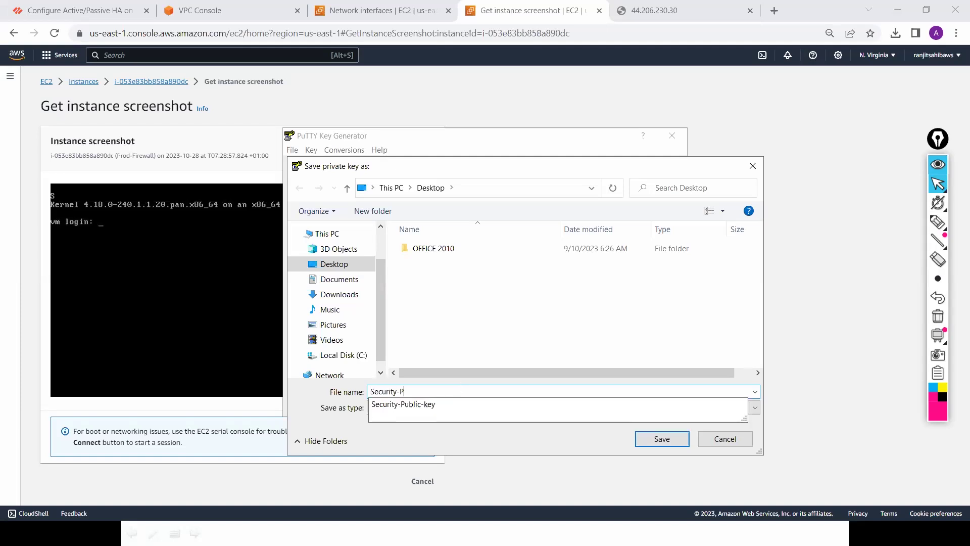
pyautogui.write('rivate')
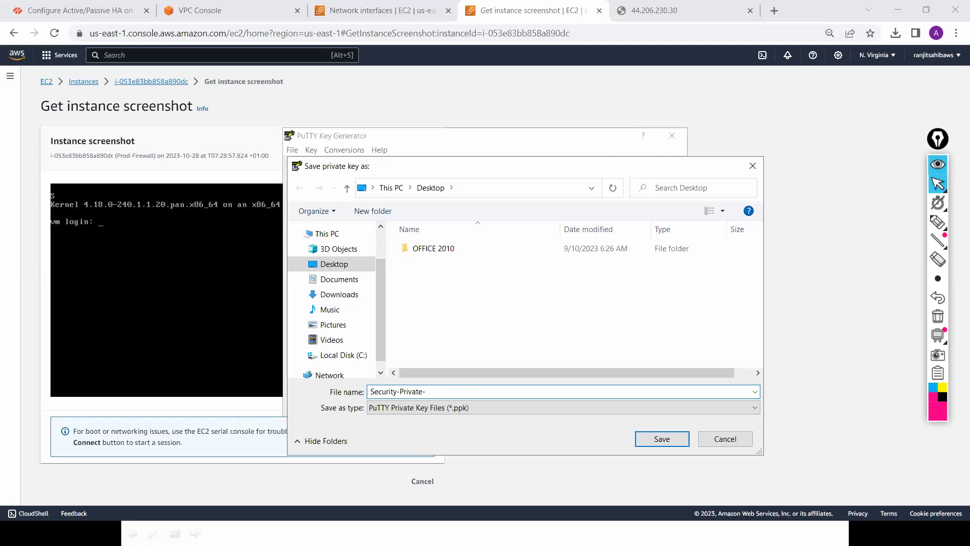
pyautogui.write('-key')
pyautogui.click(649, 438)
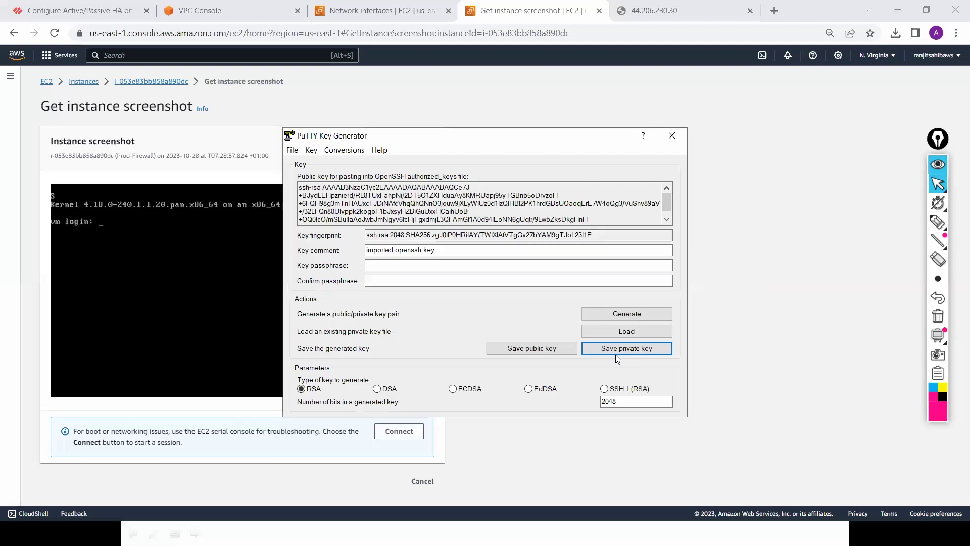
pyautogui.click(678, 136)
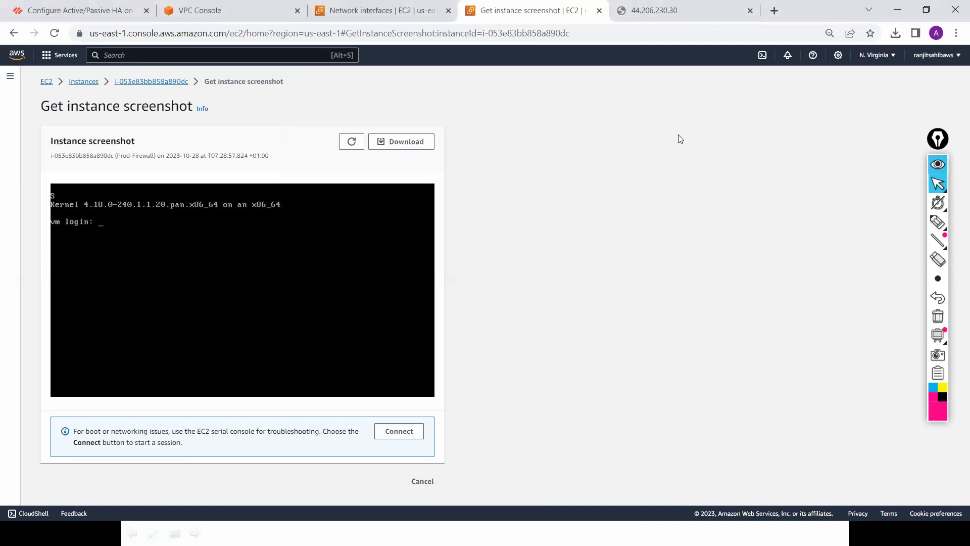
# Step: Launch PuTTY and set Desktop\Security-Private-key.ppk as the SSH Auth credentials key
pyautogui.press('super')
pyautogui.write('p')
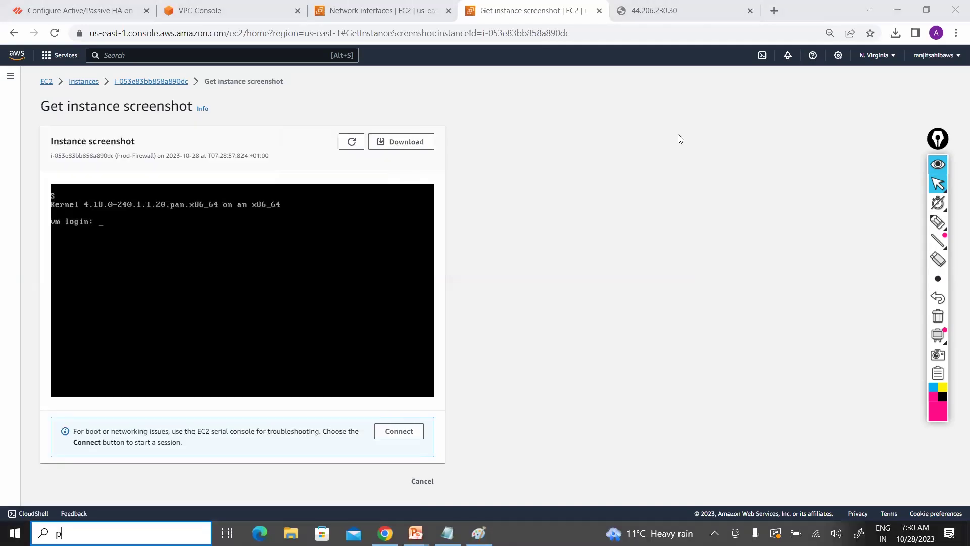
pyautogui.write('utty')
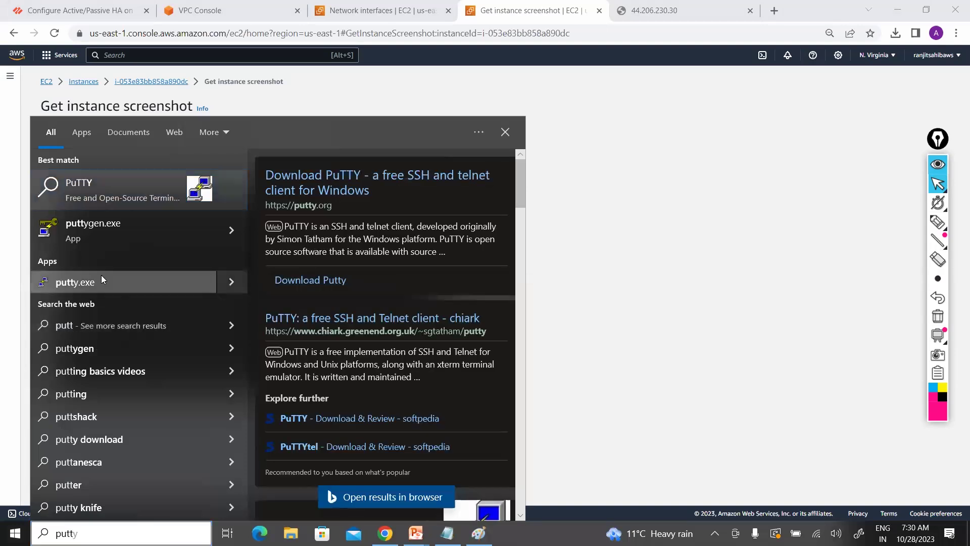
pyautogui.click(101, 280)
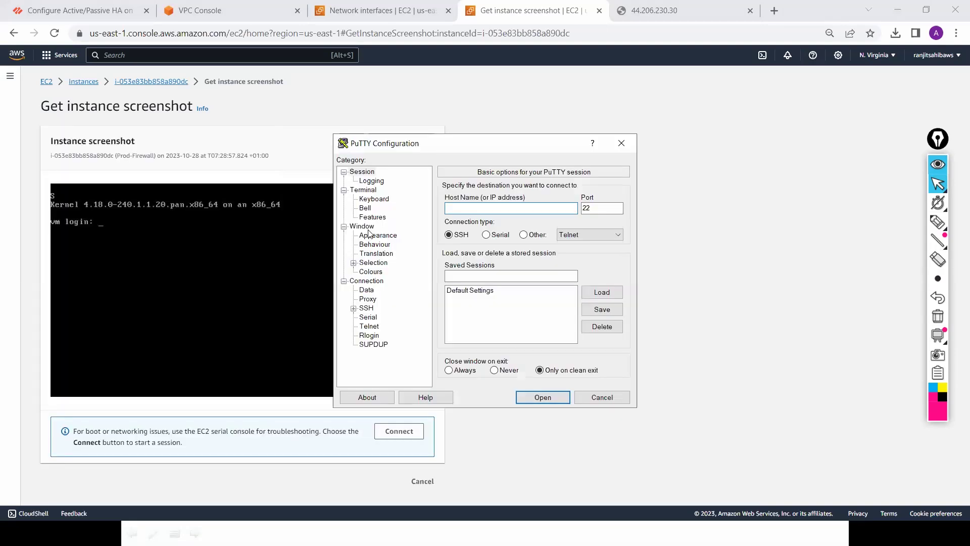
pyautogui.click(354, 309)
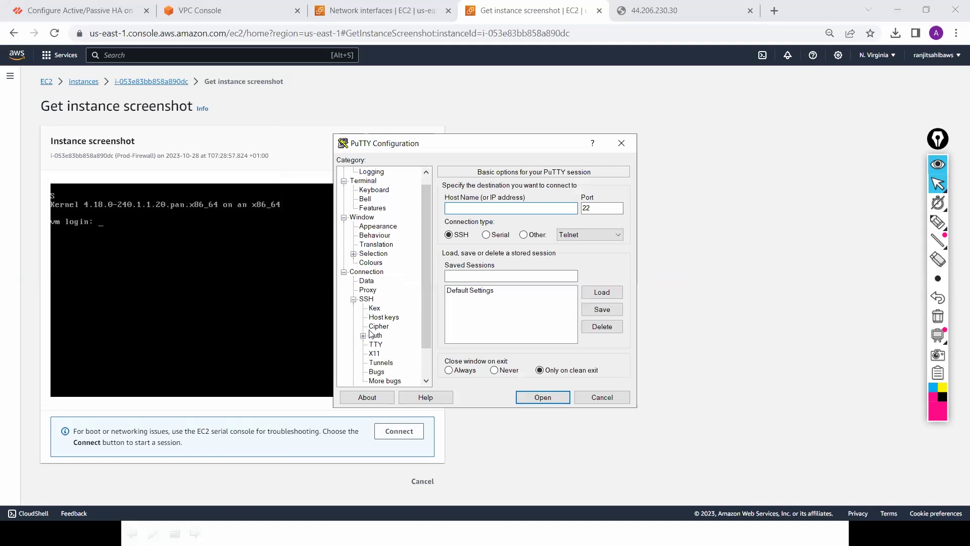
pyautogui.click(363, 335)
pyautogui.click(392, 345)
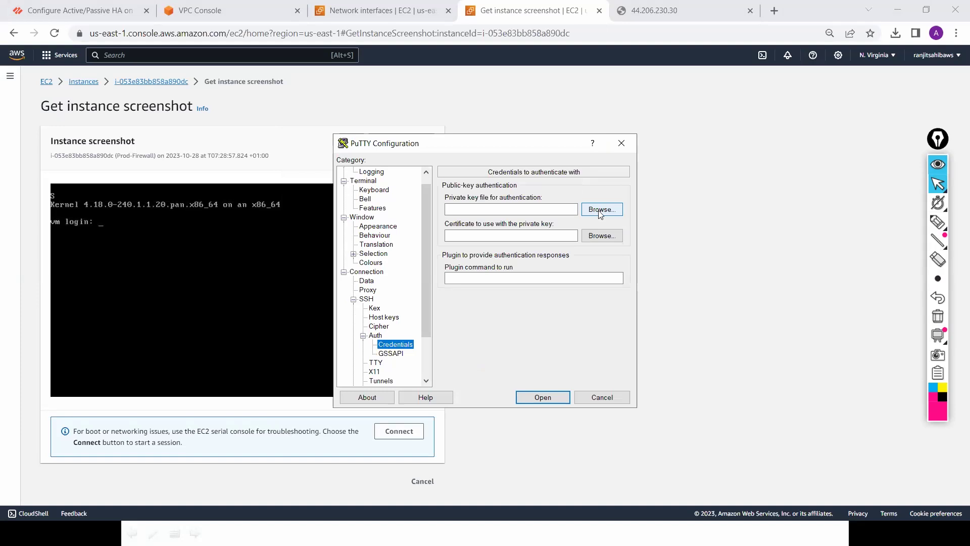
pyautogui.click(598, 212)
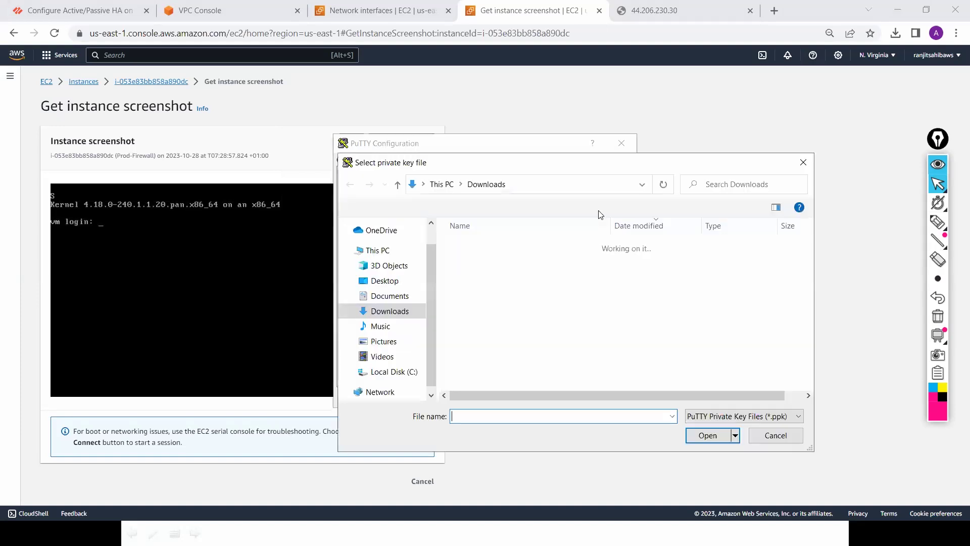
pyautogui.click(385, 281)
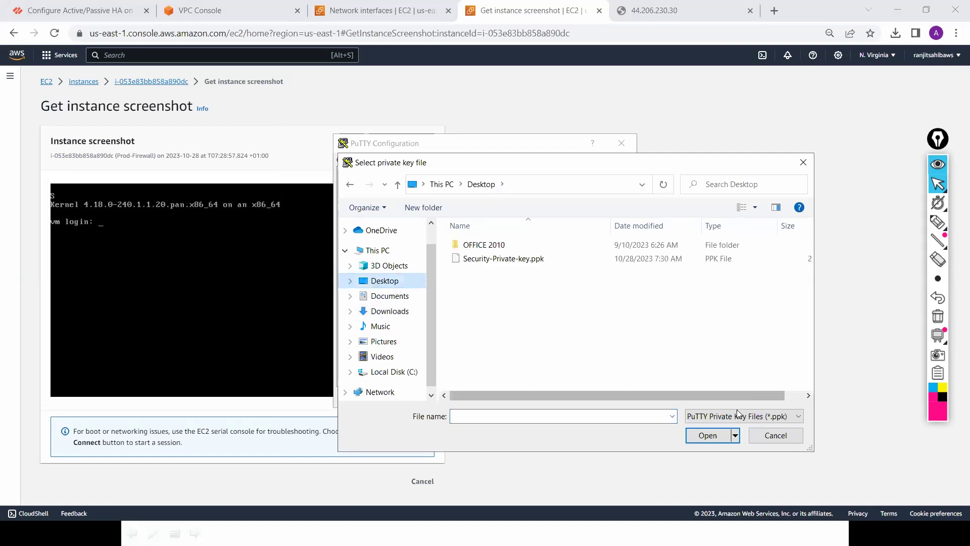
pyautogui.click(551, 263)
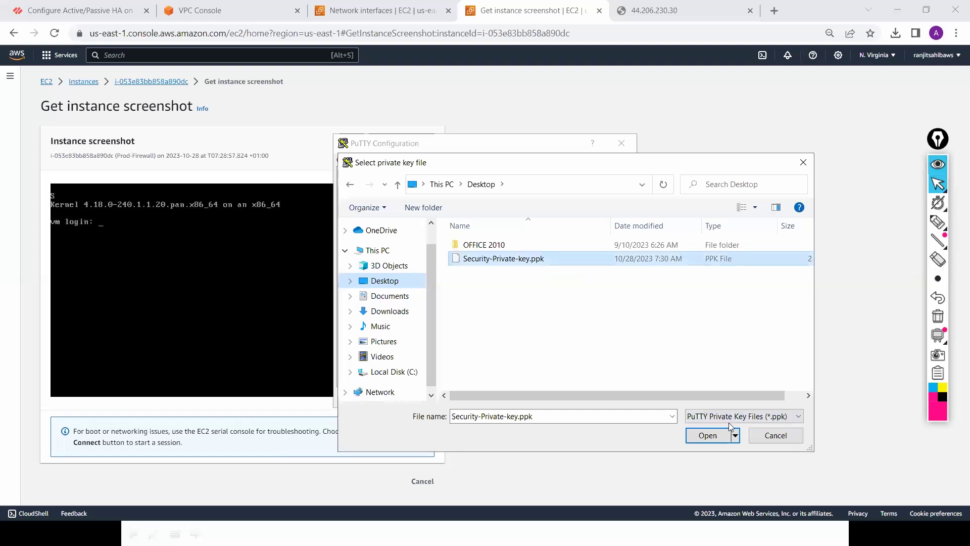
pyautogui.click(706, 440)
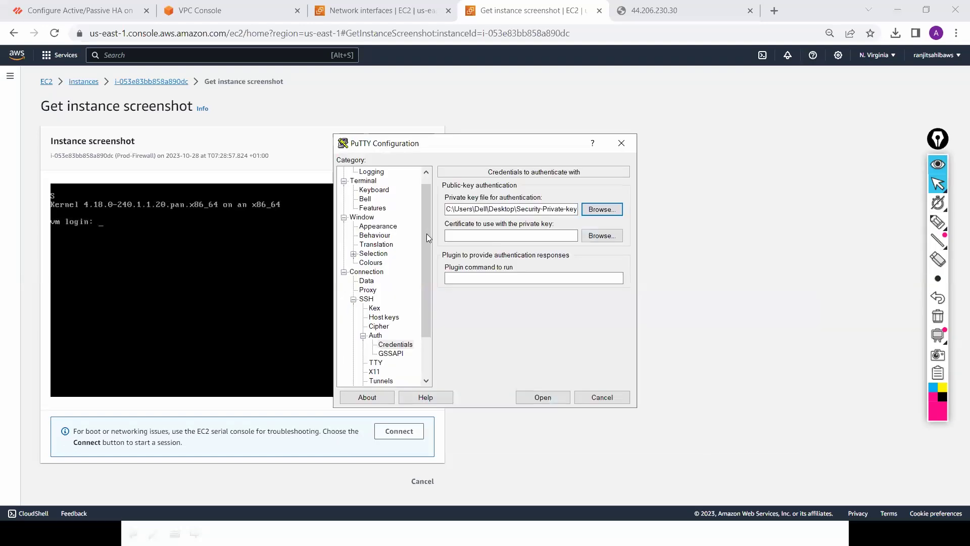
# Step: Enter 44.206.230.30 as the session Host Name and open the SSH connection
pyautogui.scroll(1, 421, 187)
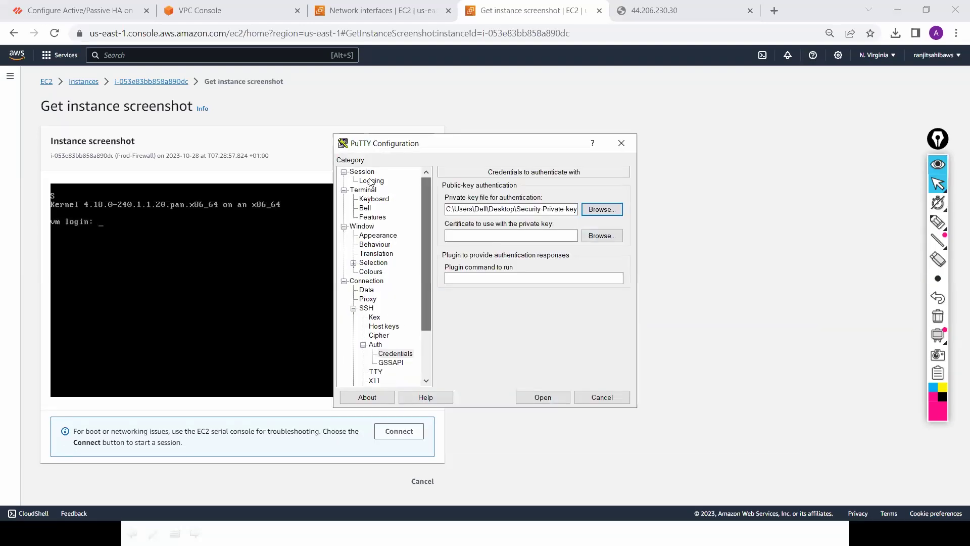
pyautogui.click(371, 180)
pyautogui.click(368, 173)
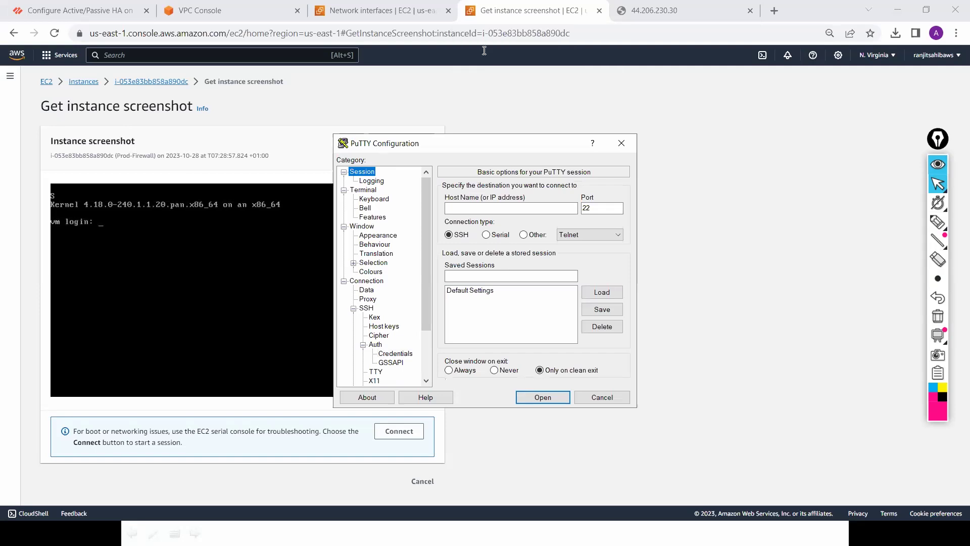
pyautogui.click(678, 9)
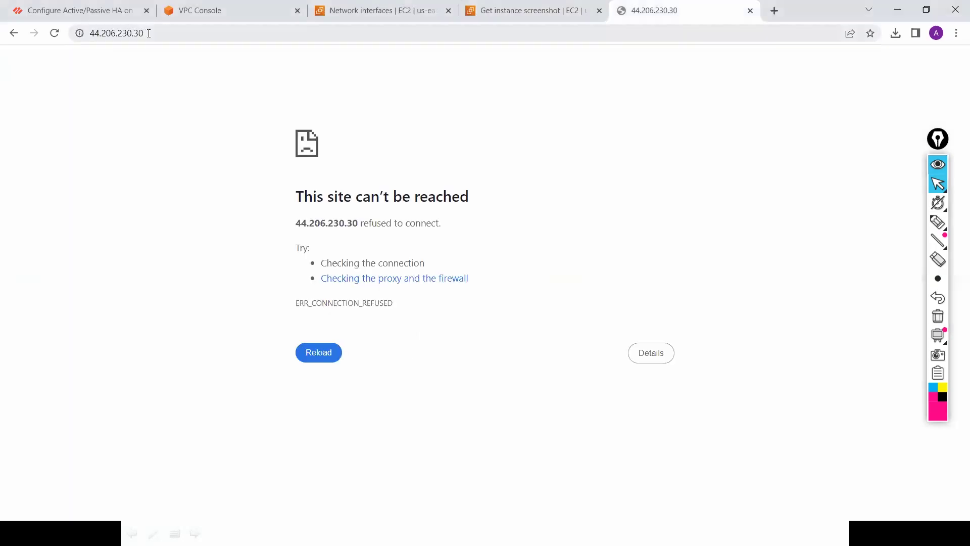
pyautogui.click(98, 32)
pyautogui.hotkey('ctrl', 'c')
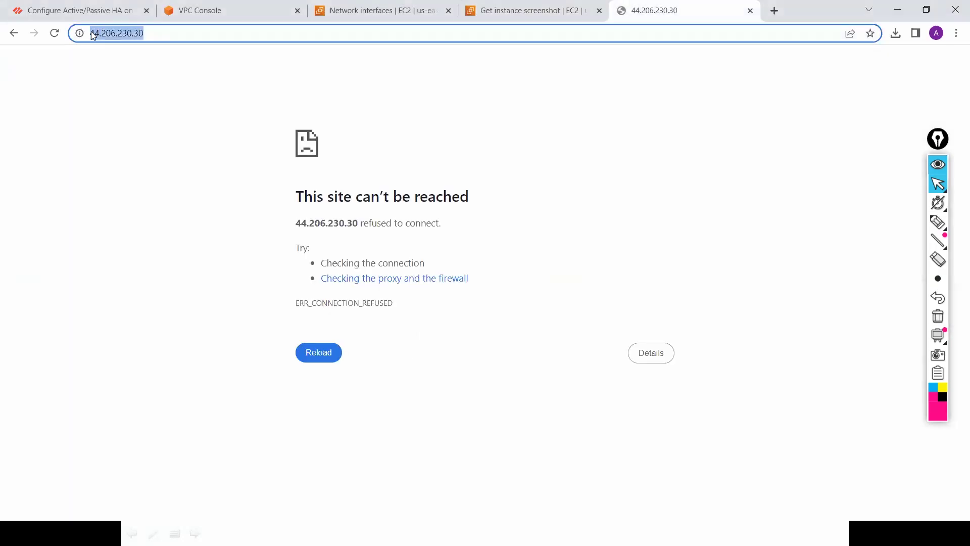
pyautogui.press('Return')
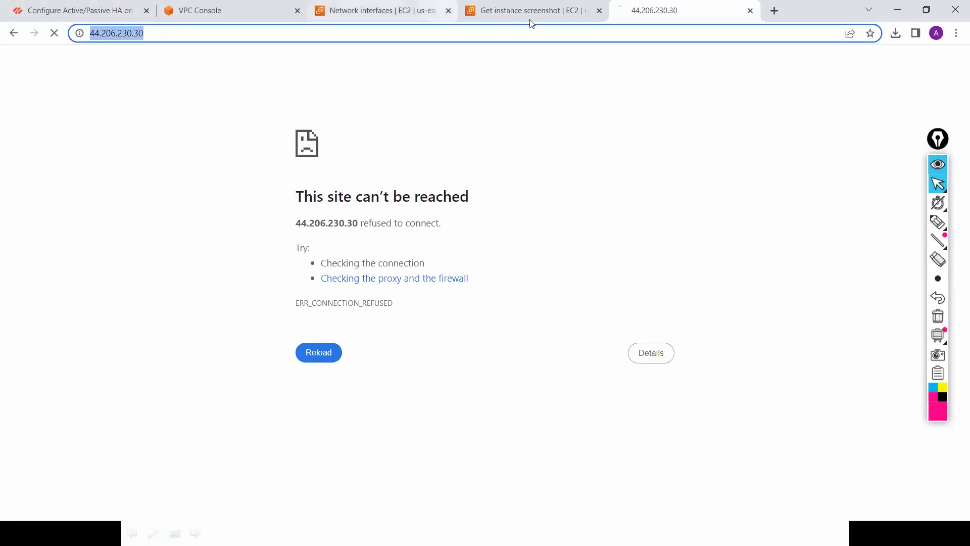
pyautogui.moveTo(532, 23)
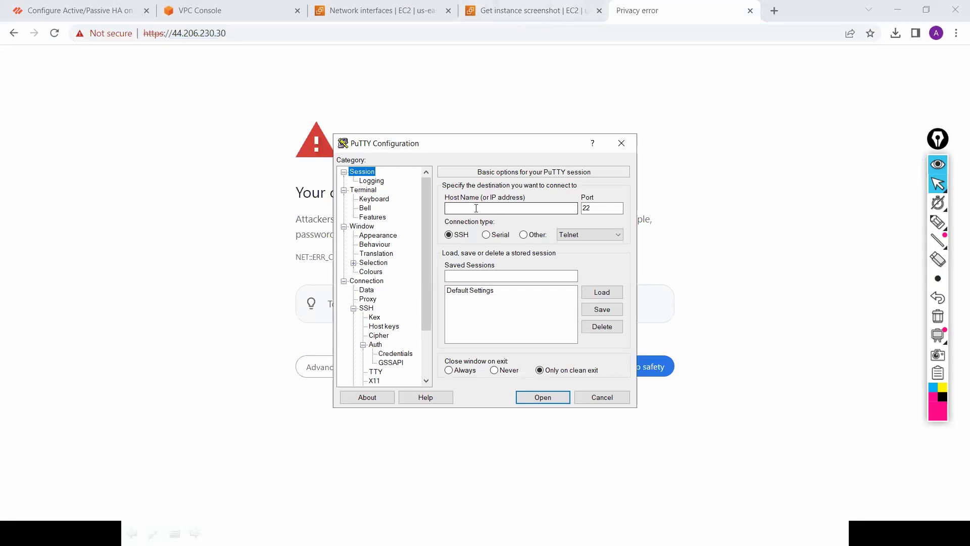
pyautogui.click(476, 208)
pyautogui.hotkey('ctrl', 'v')
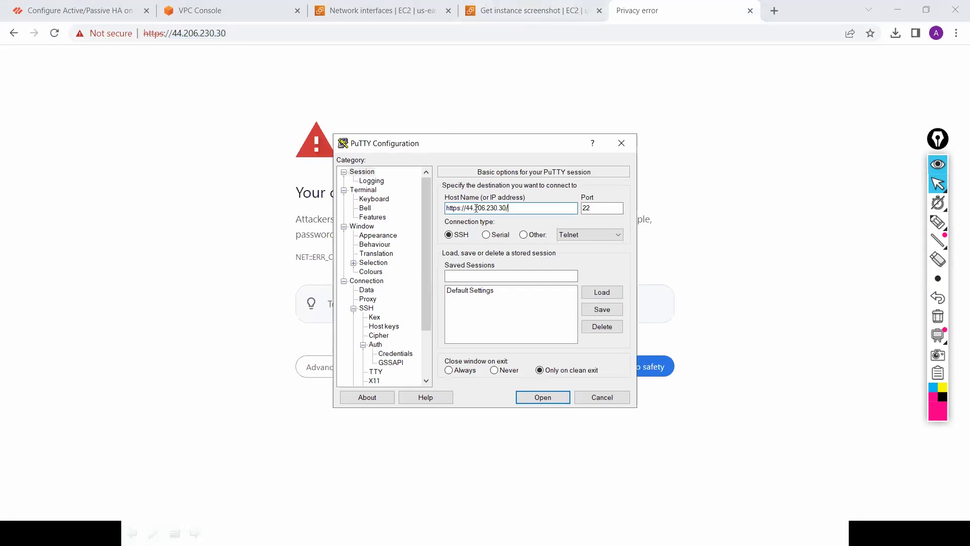
pyautogui.press('BackSpace')
pyautogui.press('Home')
pyautogui.press('Delete')
pyautogui.press('Delete')
pyautogui.press('Delete')
pyautogui.press('Delete')
pyautogui.press('Delete')
pyautogui.press('Delete')
pyautogui.press('Delete')
pyautogui.press('Delete')
pyautogui.click(541, 396)
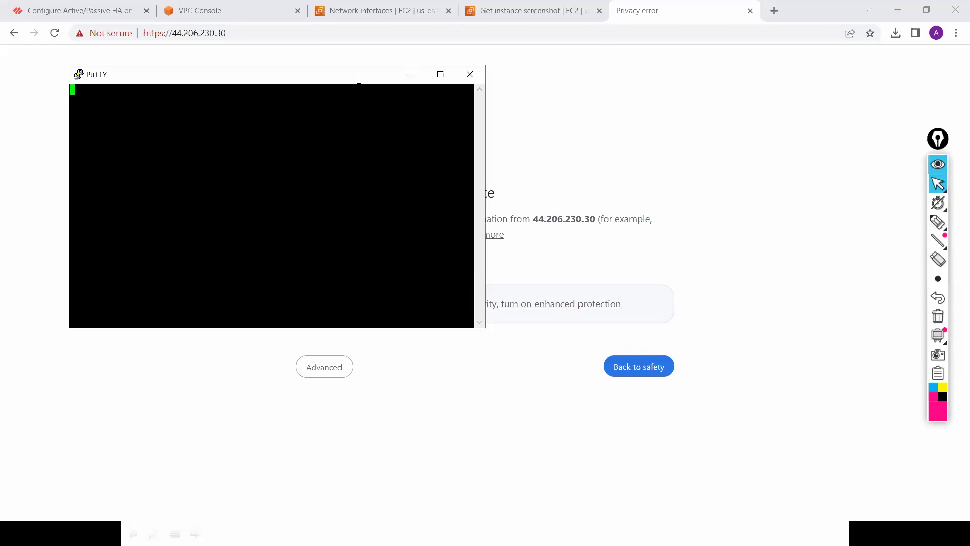
# Step: Accept the firewall's host key, log in as admin, and maximize the PuTTY terminal
pyautogui.click(314, 331)
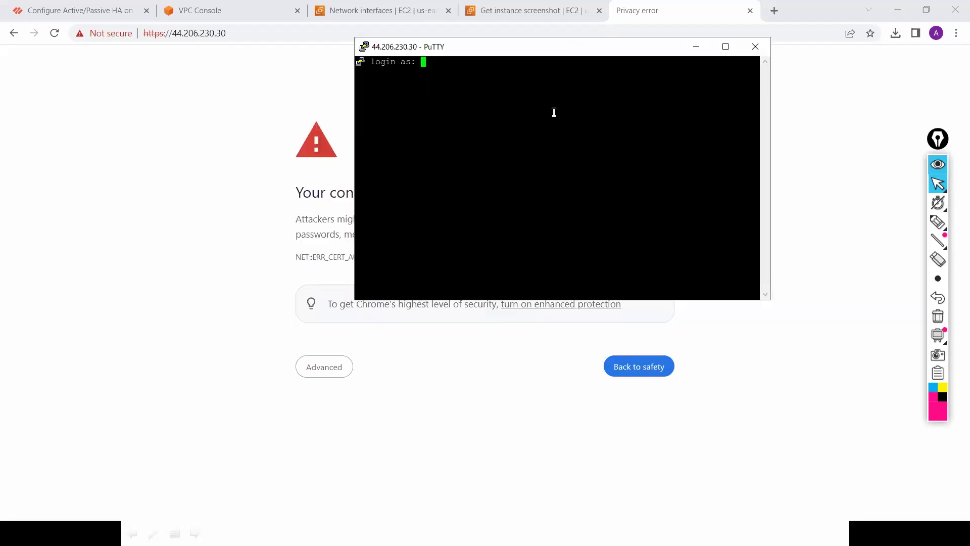
pyautogui.write('admin')
pyautogui.press('Return')
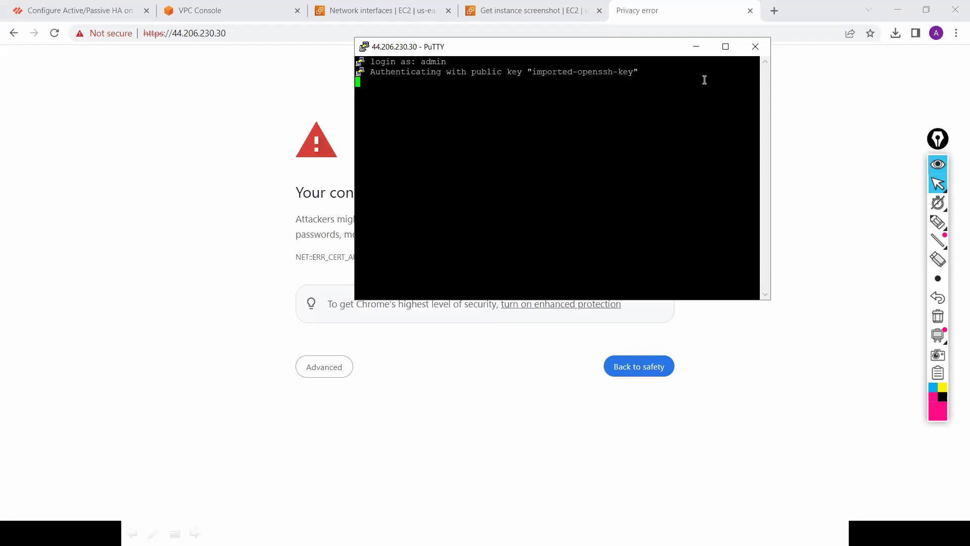
pyautogui.click(726, 50)
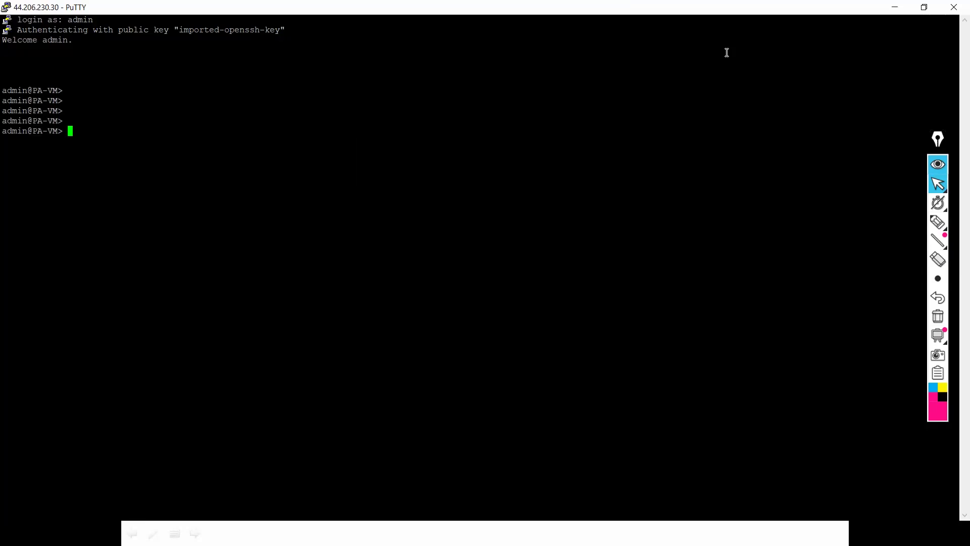
# Step: Enter configure mode and change the admin password with 'set mgt-config users admin password'
pyautogui.write('co')
pyautogui.press('Tab')
pyautogui.press('Return')
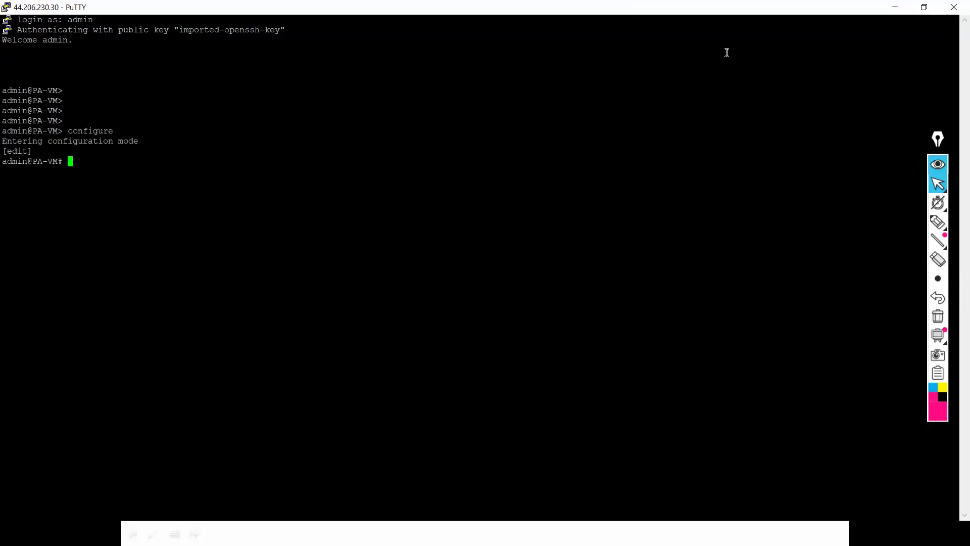
pyautogui.write('set mgt-config users admin pas')
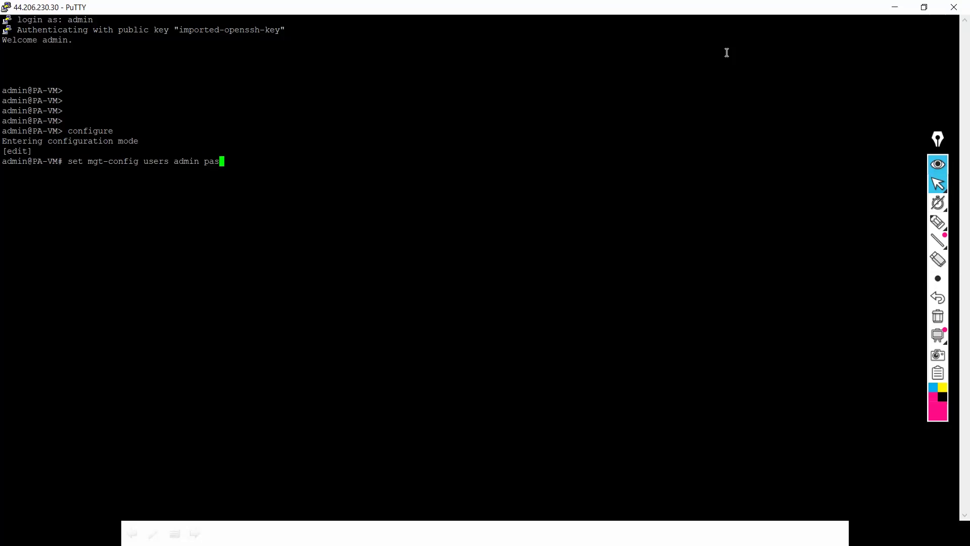
pyautogui.write('sword')
pyautogui.press('Return')
pyautogui.press('Return')
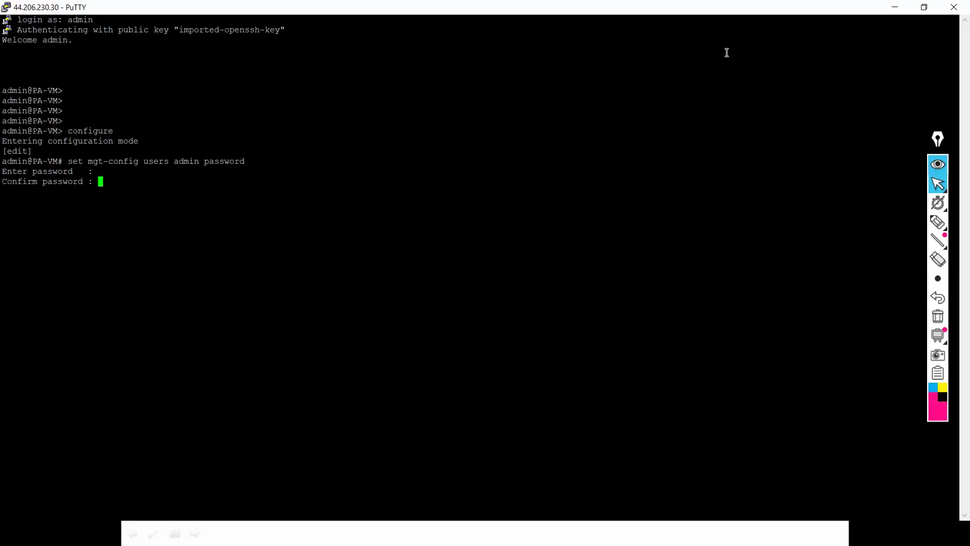
pyautogui.press('Return')
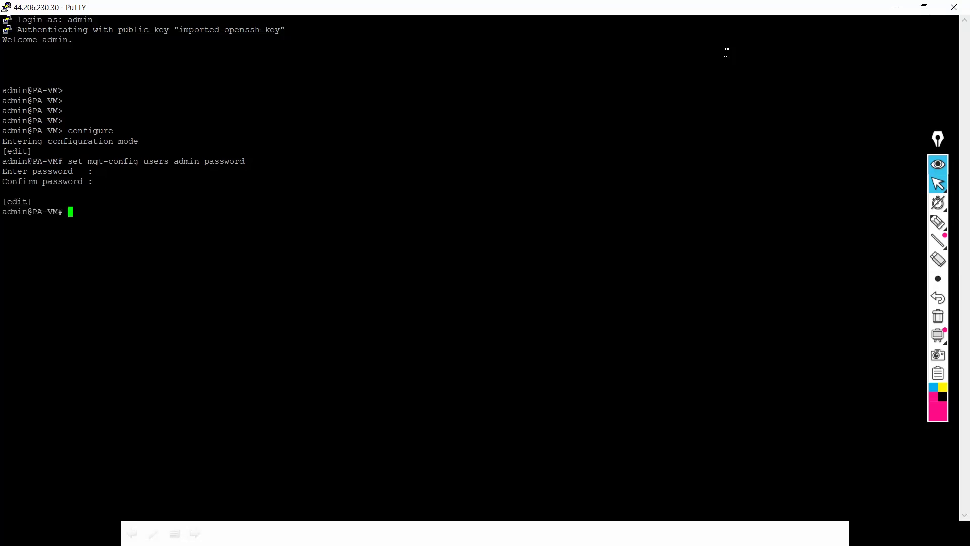
pyautogui.press('Return')
pyautogui.press('Return')
pyautogui.press('Return')
# Step: Run commit to apply the PA-VM firewall configuration
pyautogui.write('co')
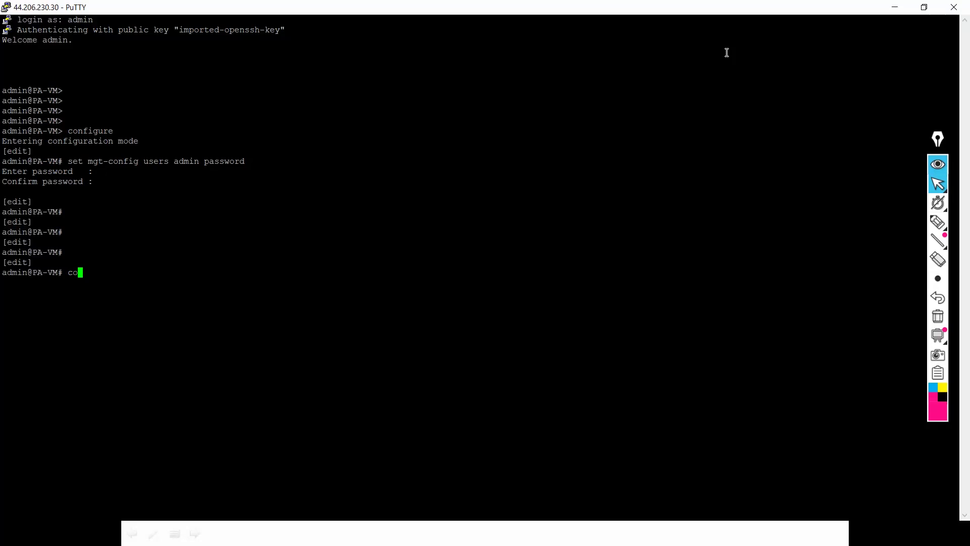
pyautogui.write('mmit')
pyautogui.press('Return')
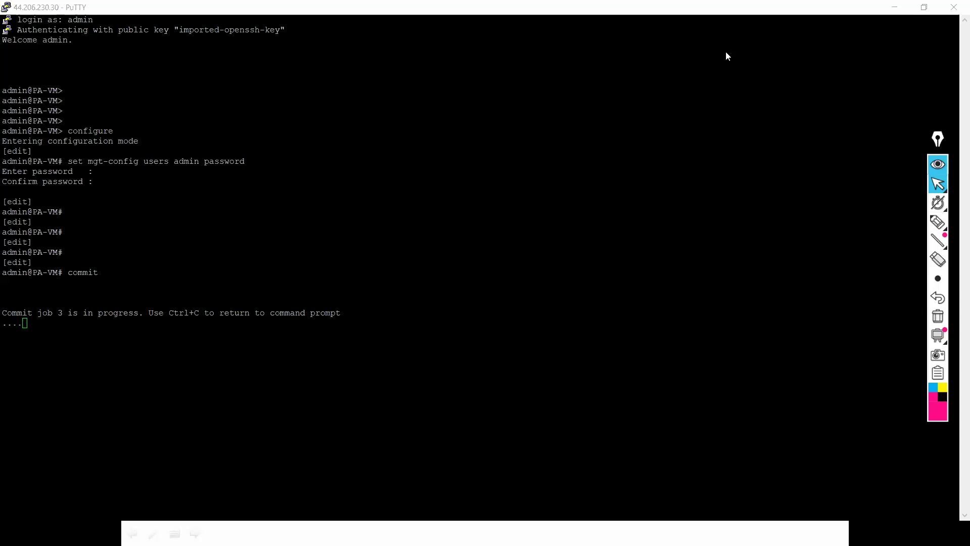
pyautogui.hotkey('alt', 'Tab')
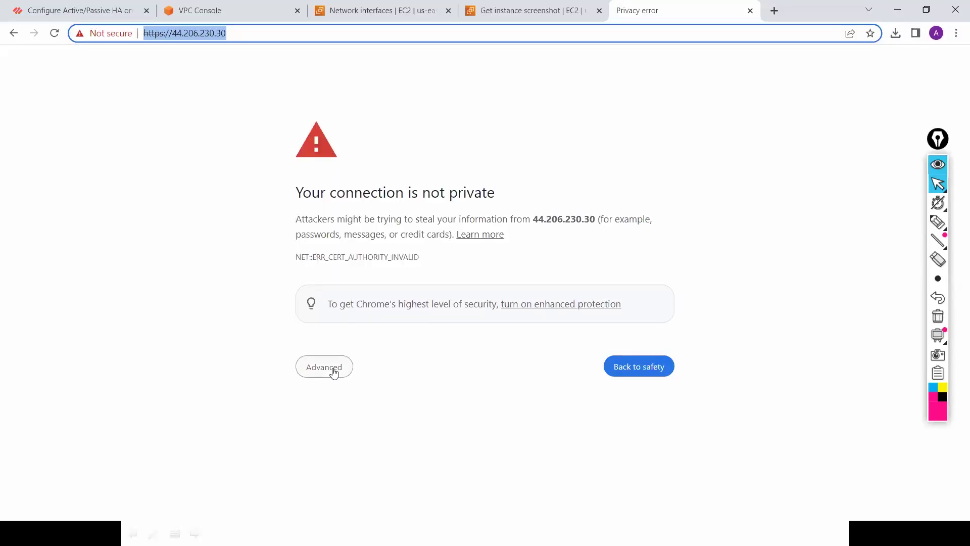
# Step: Proceed past the certificate warning to the firewall's web login page at 44.206.230.30
pyautogui.click(333, 372)
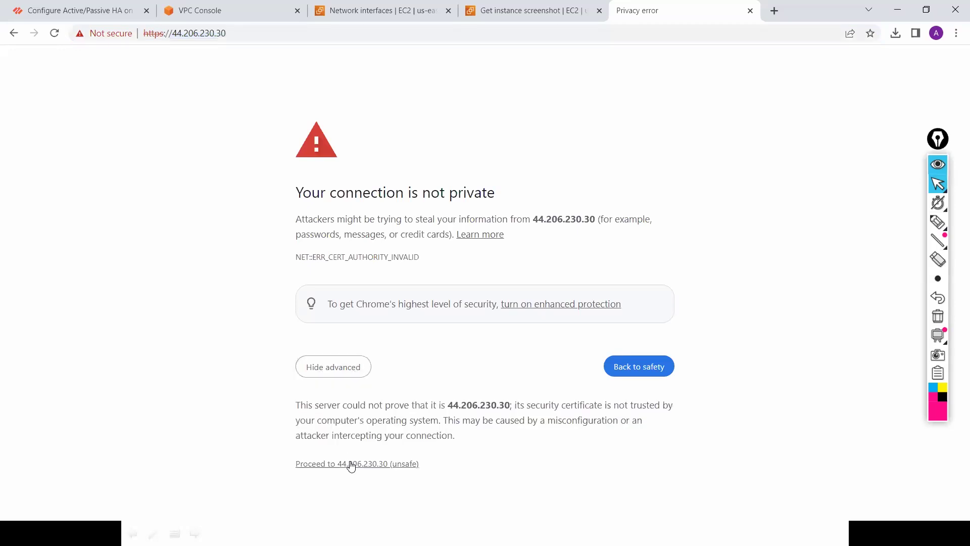
pyautogui.click(351, 464)
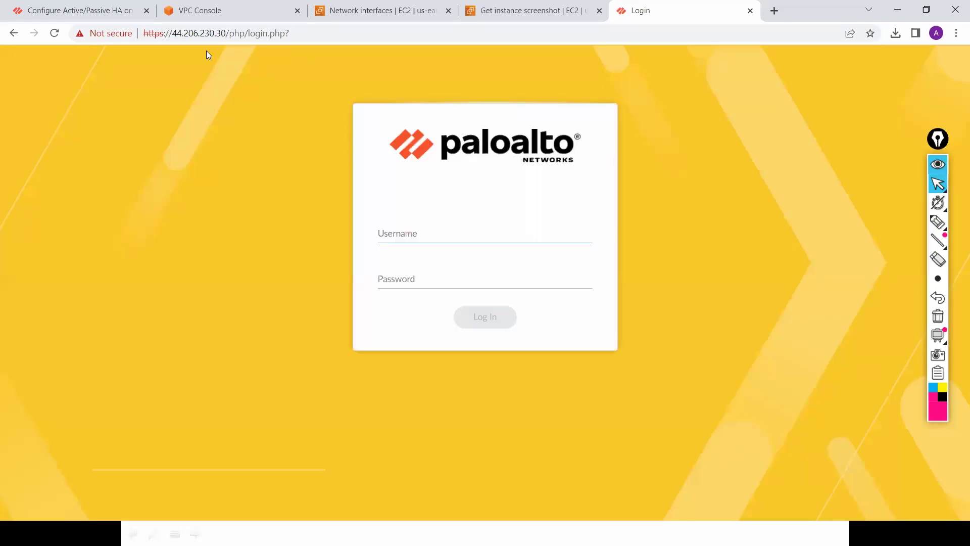
pyautogui.click(360, 17)
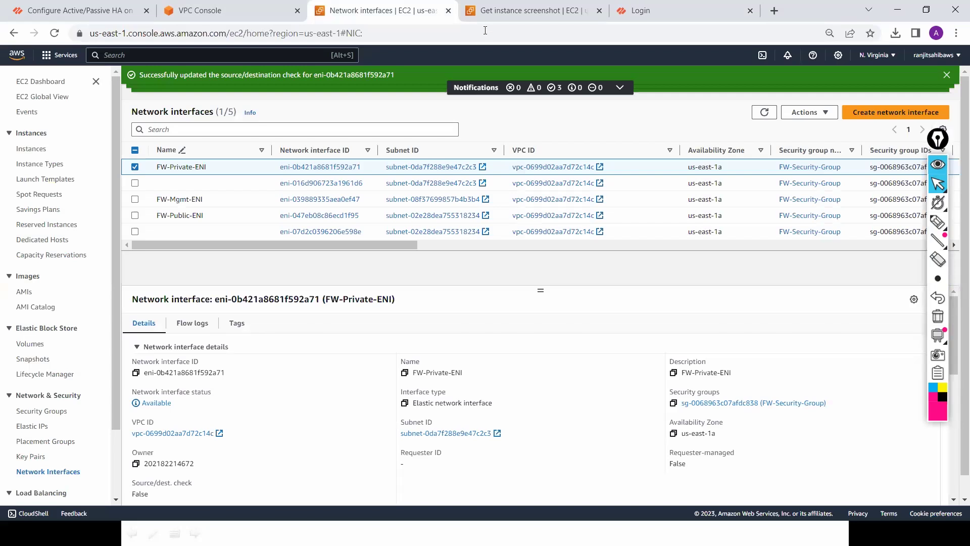
# Step: From the Instances list, attach the FW-Public-ENI interface to Prod-Firewall via Actions > Networking
pyautogui.click(500, 15)
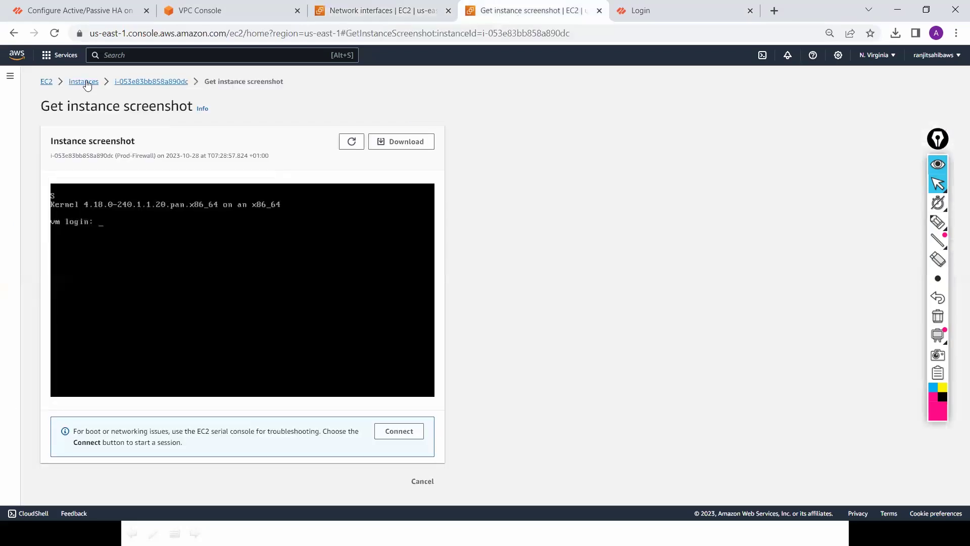
pyautogui.click(85, 81)
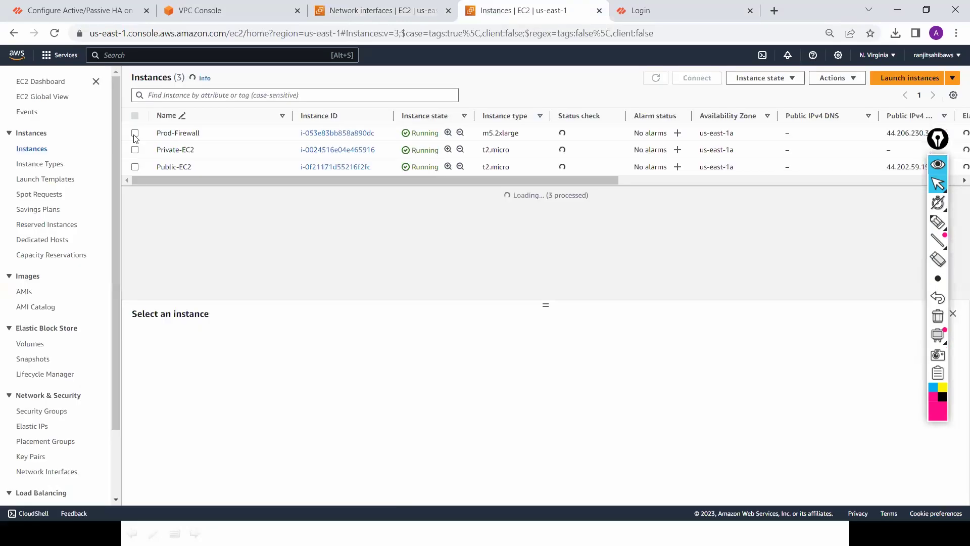
pyautogui.click(813, 139)
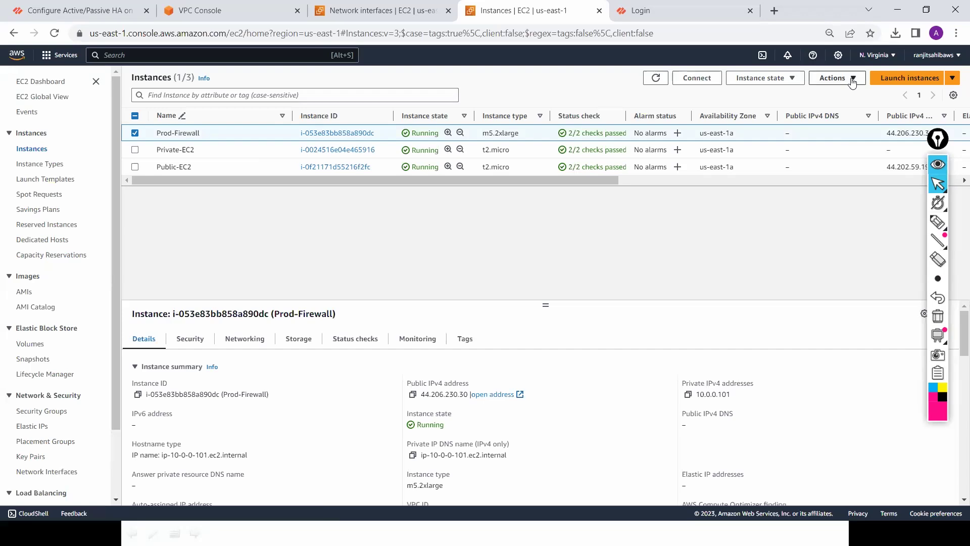
pyautogui.click(852, 80)
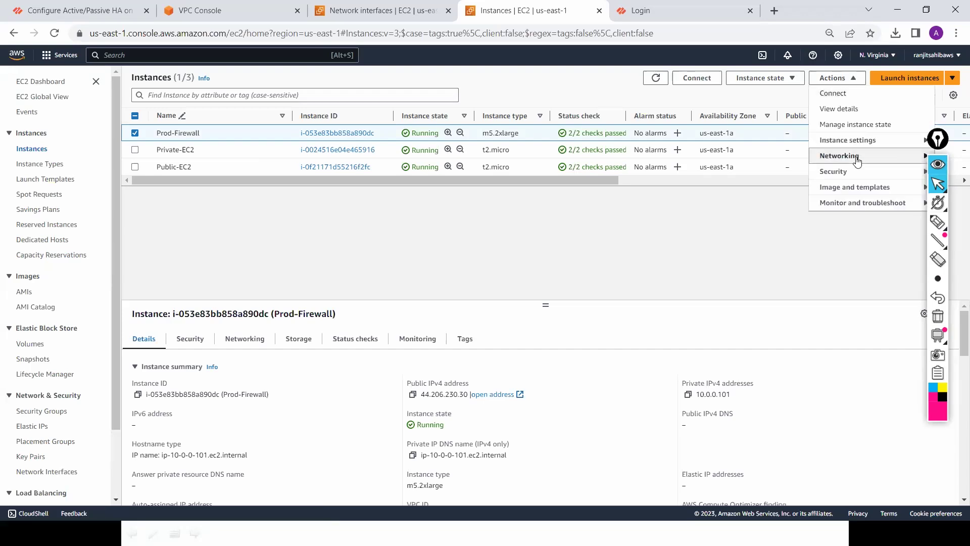
pyautogui.click(857, 160)
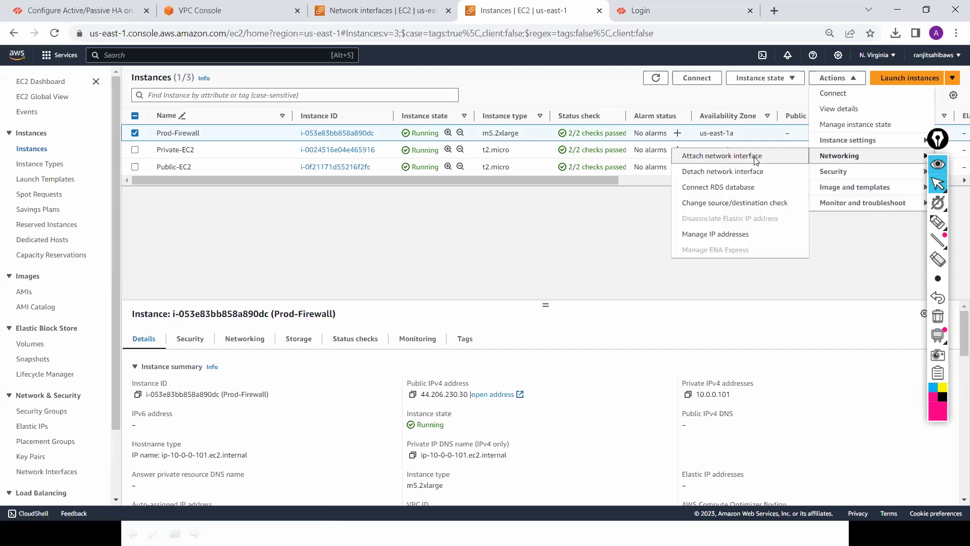
pyautogui.click(756, 161)
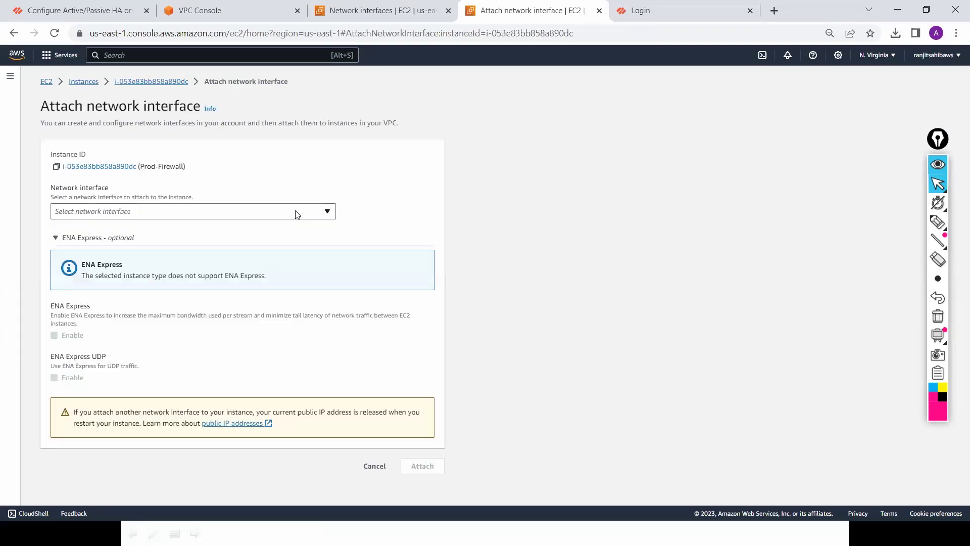
pyautogui.click(297, 215)
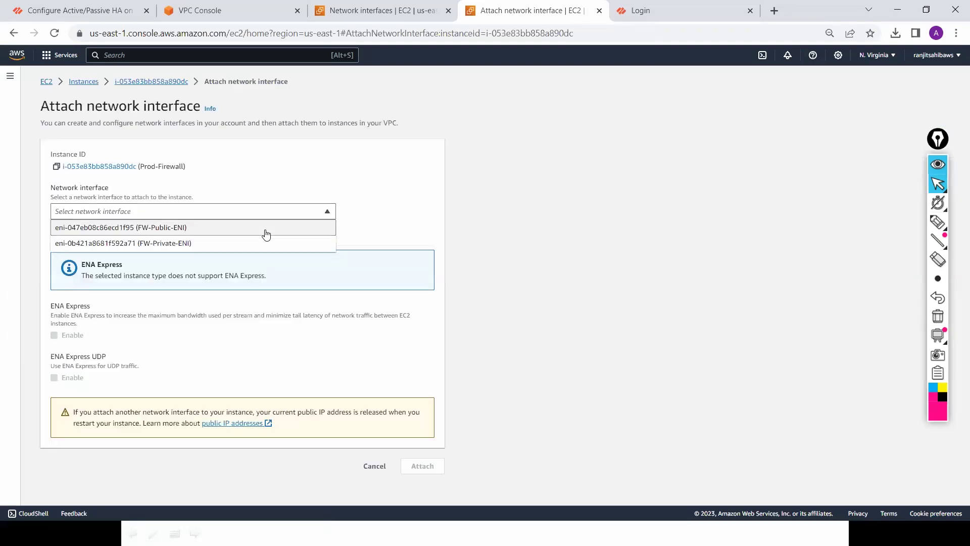
pyautogui.click(267, 234)
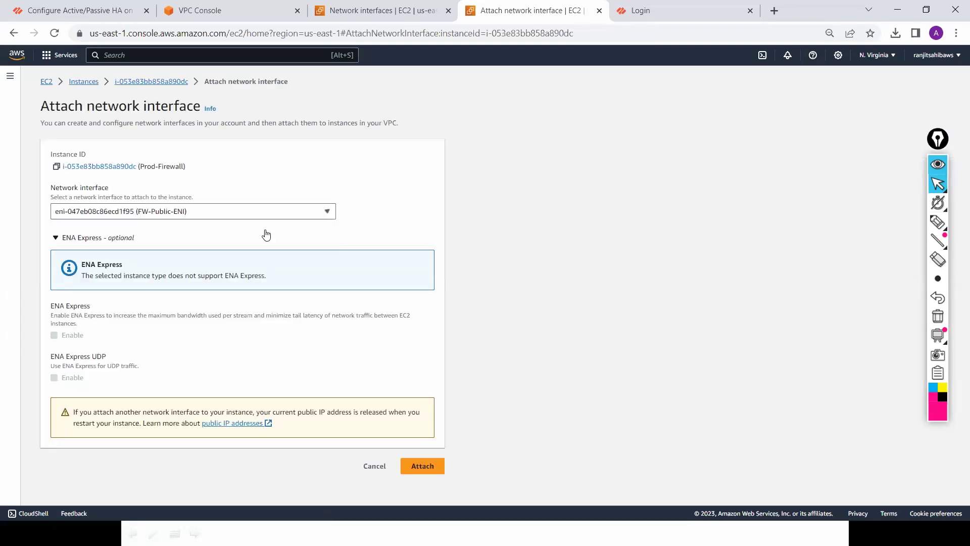
pyautogui.click(423, 466)
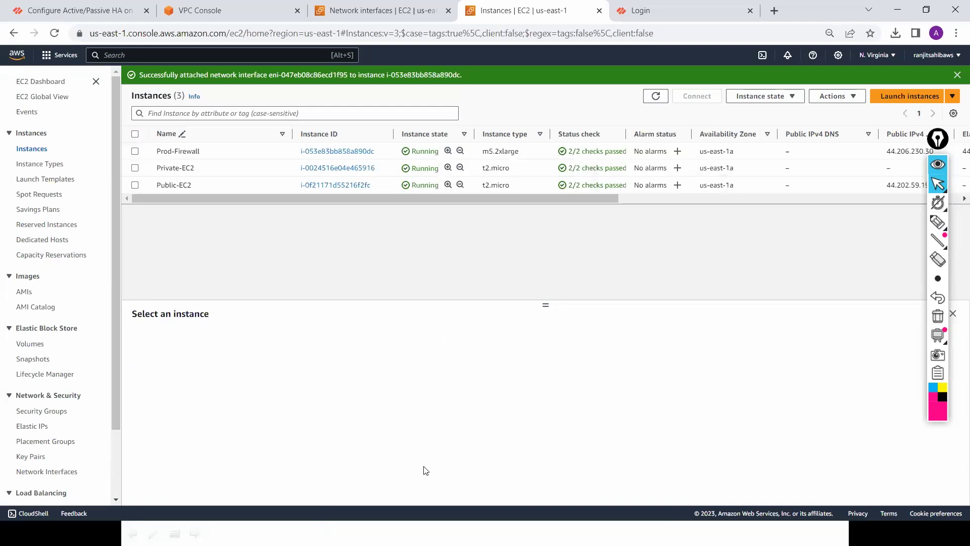
# Step: Select Prod-Firewall and note its private addresses 10.0.0.101 and 10.0.1.111
pyautogui.click(135, 151)
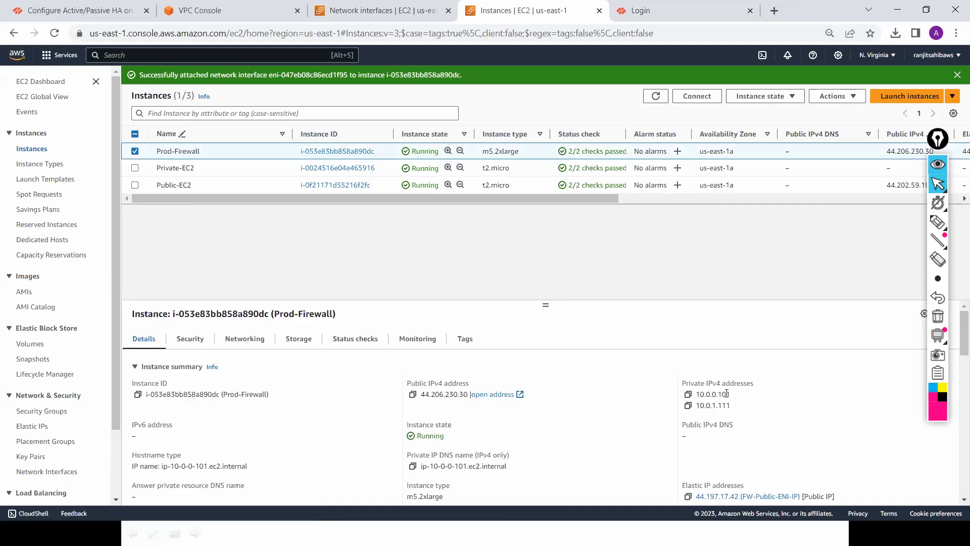
pyautogui.moveTo(726, 394); pyautogui.dragTo(707, 394)
pyautogui.click(707, 405)
pyautogui.moveTo(730, 405); pyautogui.dragTo(707, 406)
# Step: Attach FW-Private-ENI to Prod-Firewall as its second network interface
pyautogui.click(849, 98)
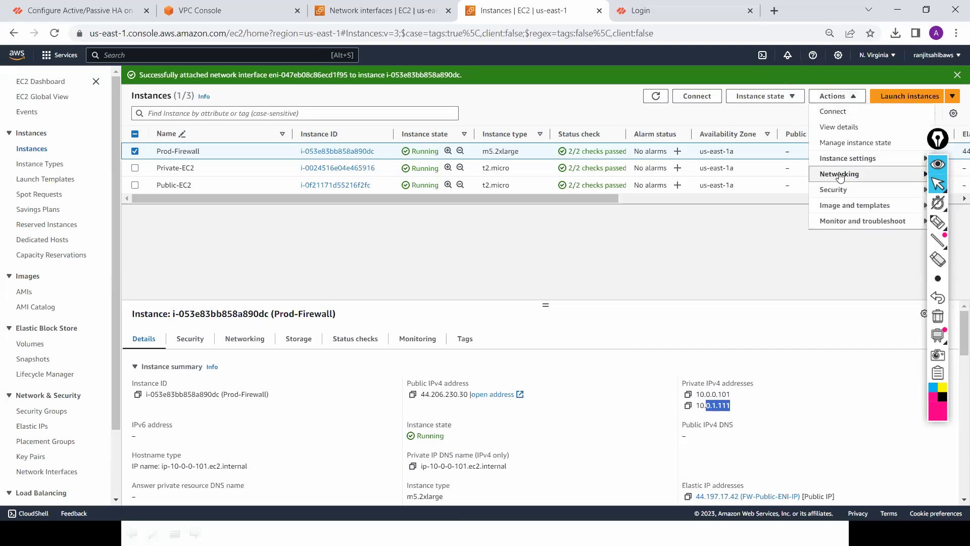
pyautogui.moveTo(818, 178)
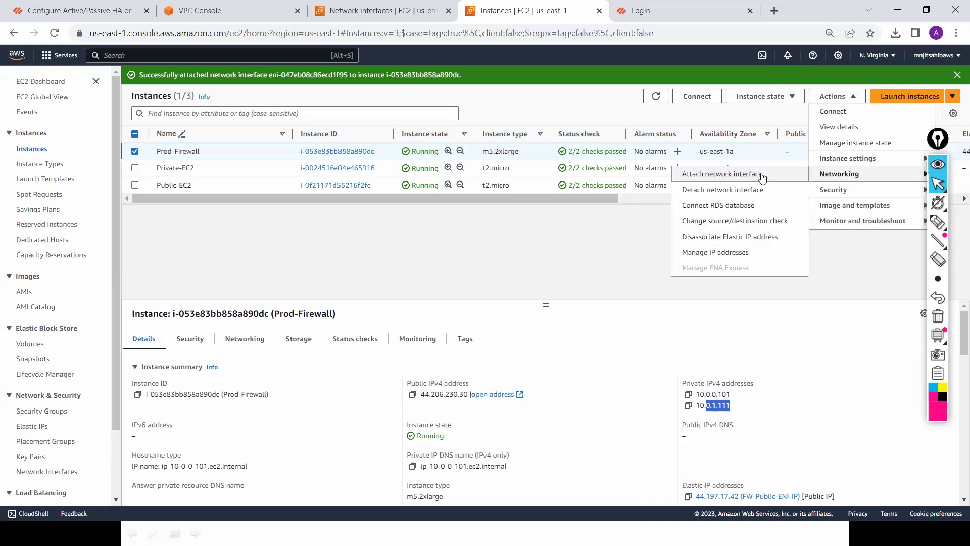
pyautogui.click(762, 178)
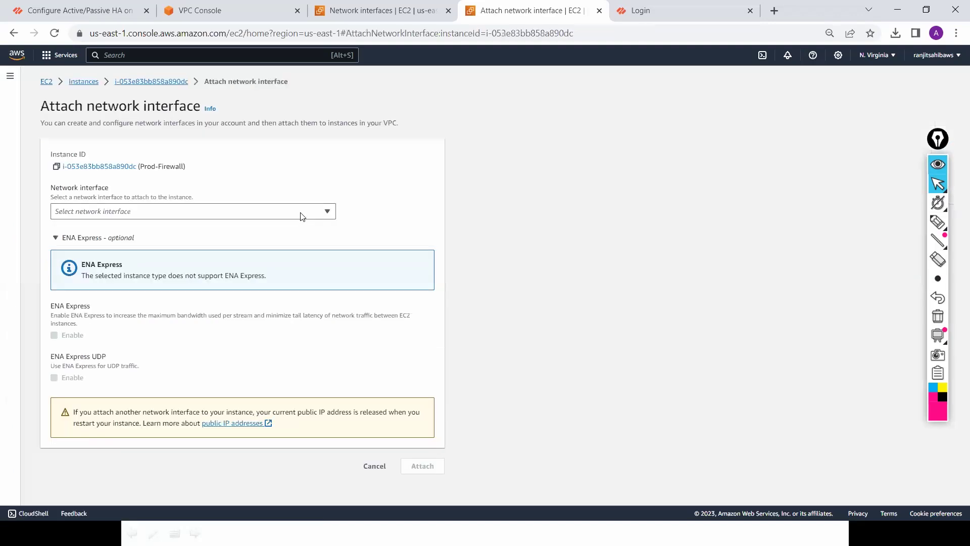
pyautogui.click(301, 216)
pyautogui.click(293, 229)
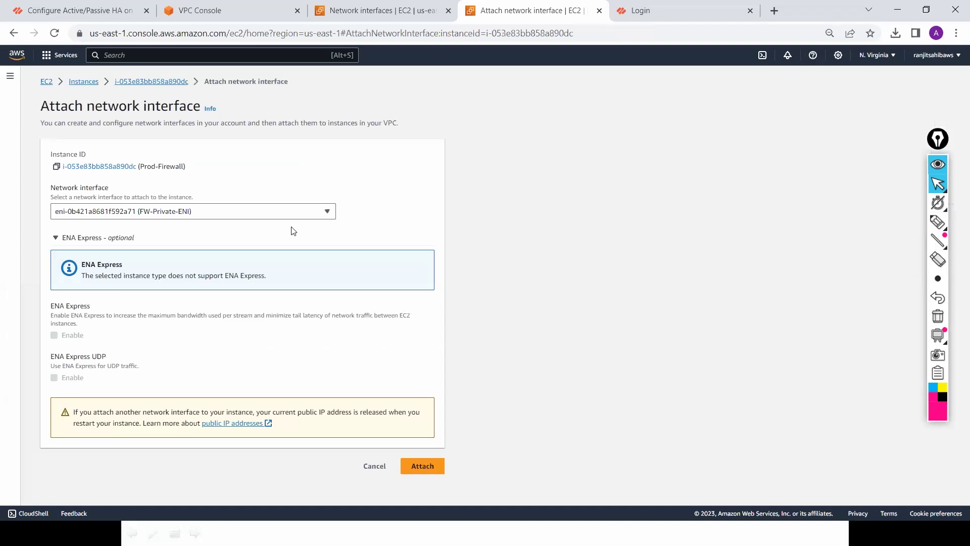
pyautogui.click(428, 465)
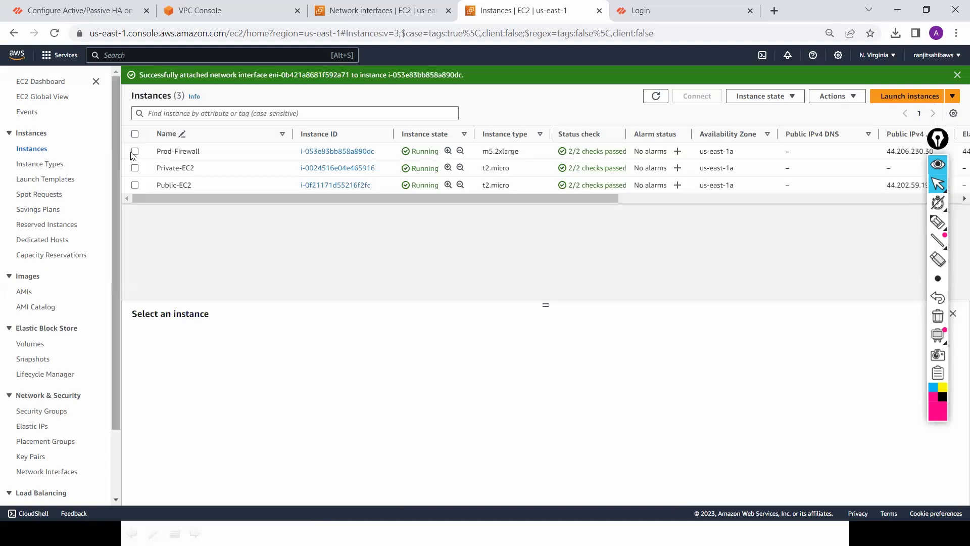
# Step: View Security-Private-RT's routes to confirm 0.0.0.0/0 now targets the firewall interface
pyautogui.click(135, 151)
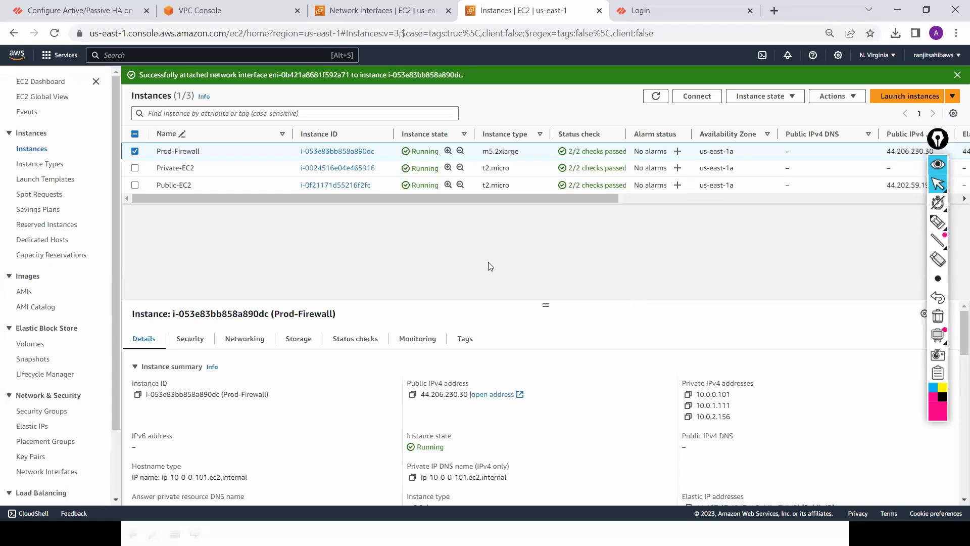
pyautogui.click(381, 14)
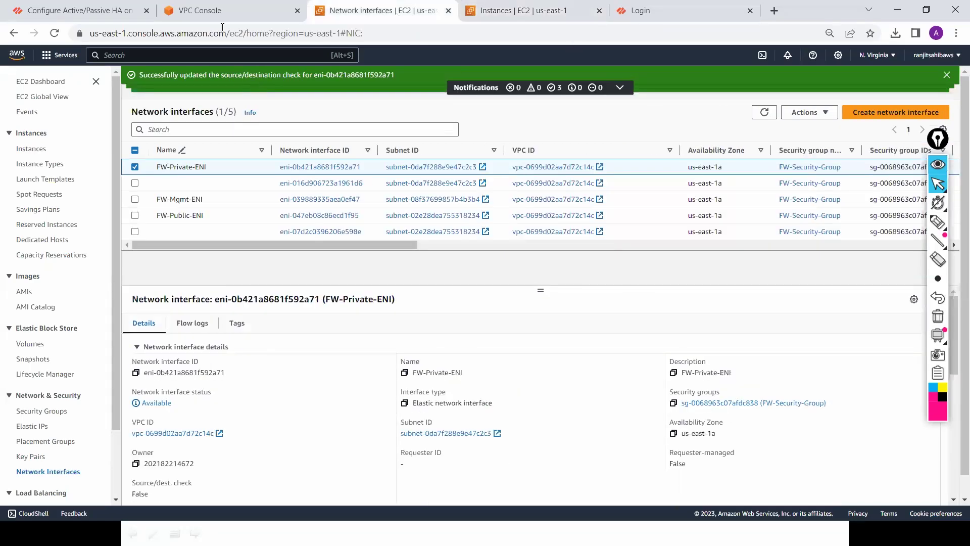
pyautogui.click(222, 11)
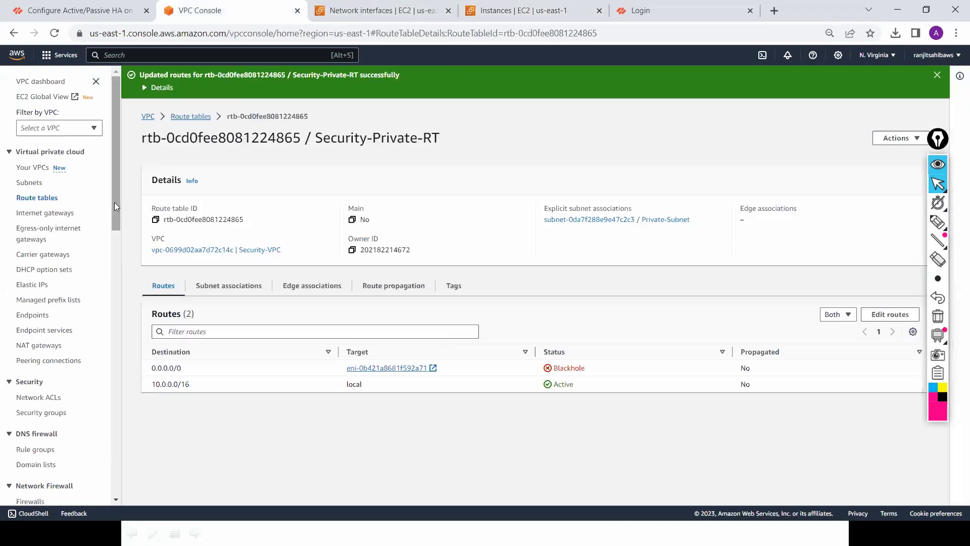
pyautogui.click(37, 198)
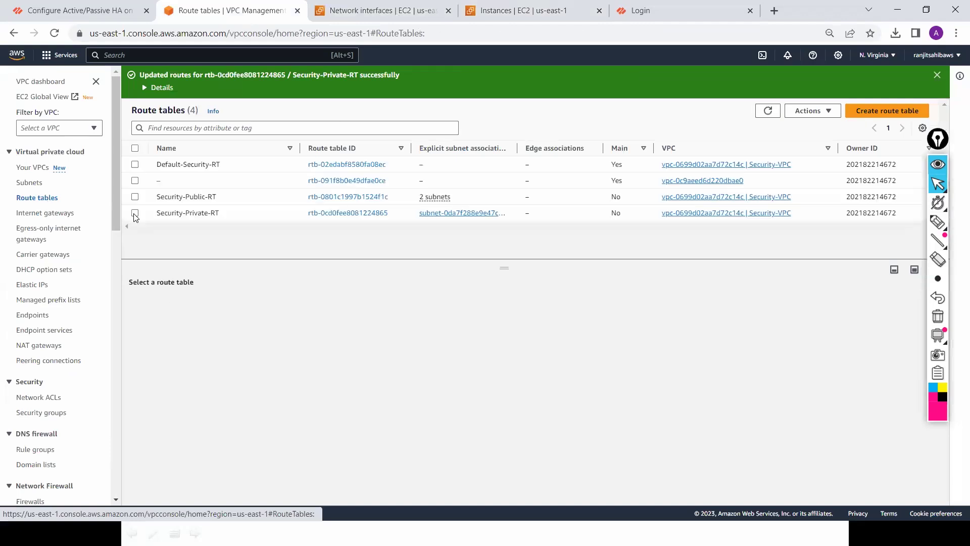
pyautogui.click(135, 213)
pyautogui.click(195, 301)
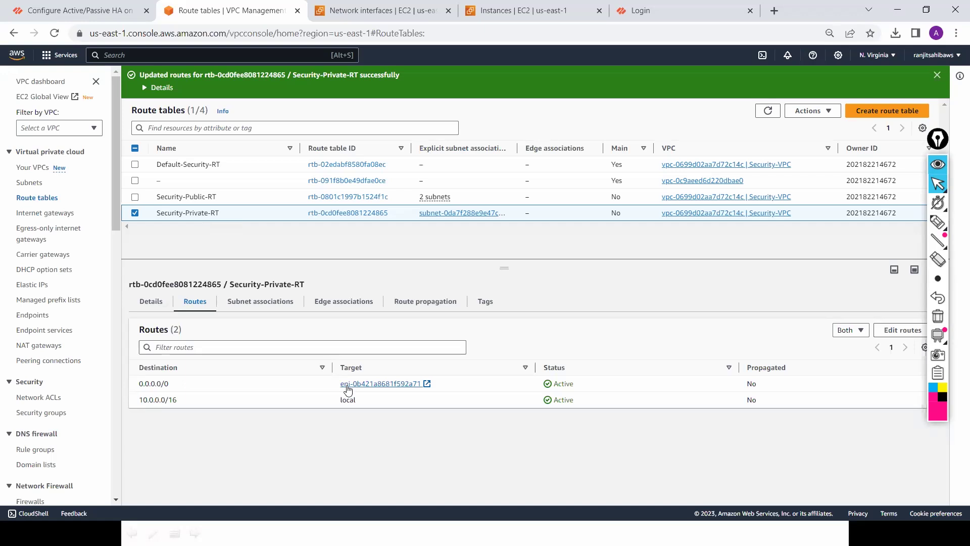
# Step: Select Security-Public-RT and review its Details tab
pyautogui.click(135, 212)
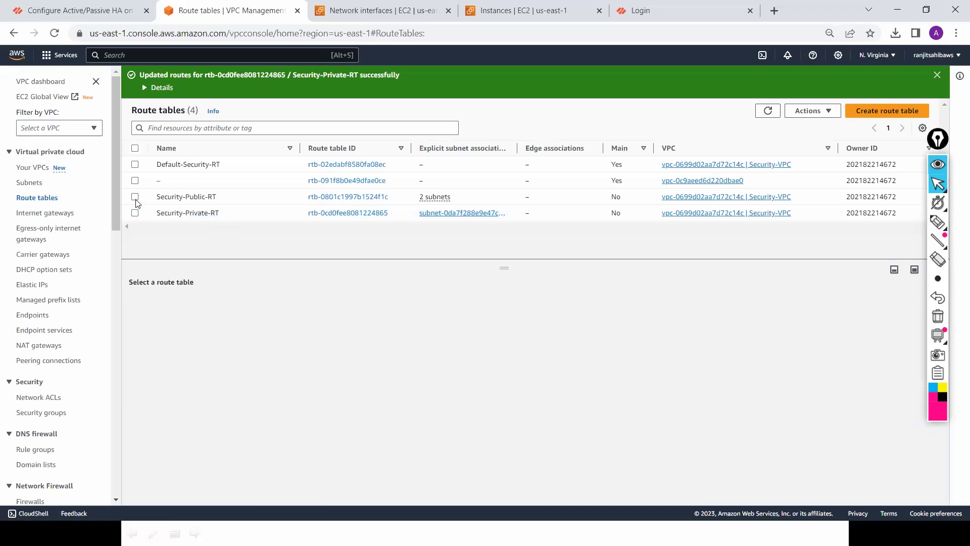
pyautogui.click(135, 197)
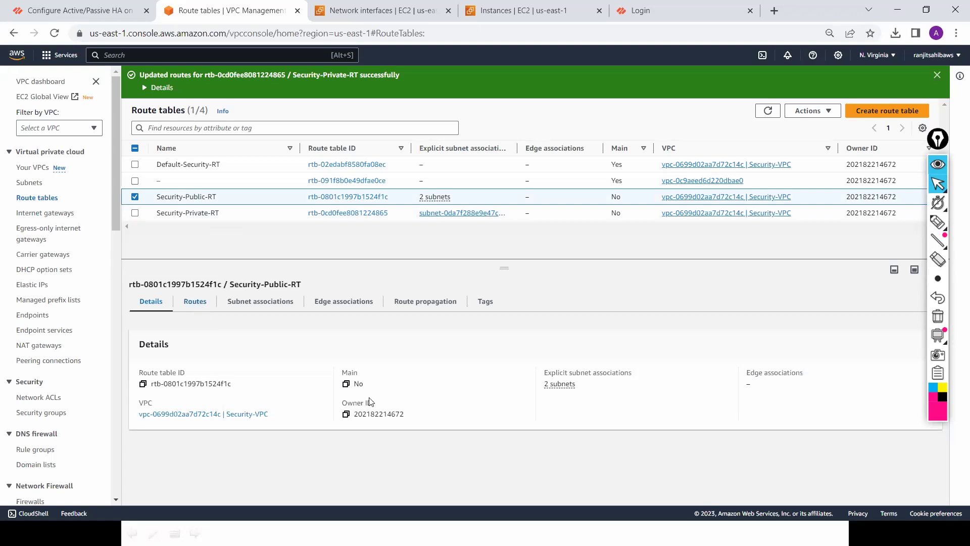
pyautogui.click(150, 301)
pyautogui.hotkey('alt', 'Tab')
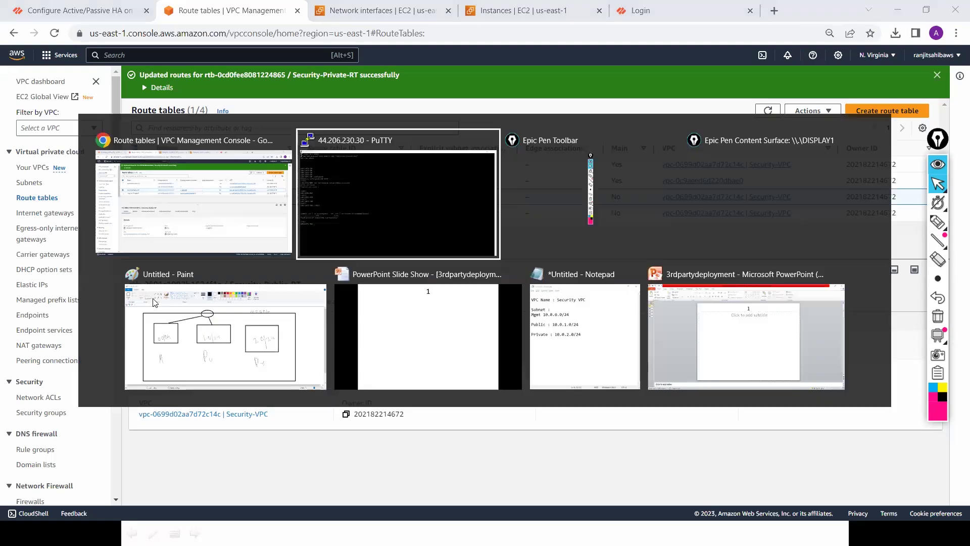
pyautogui.hotkey('alt', 'Tab')
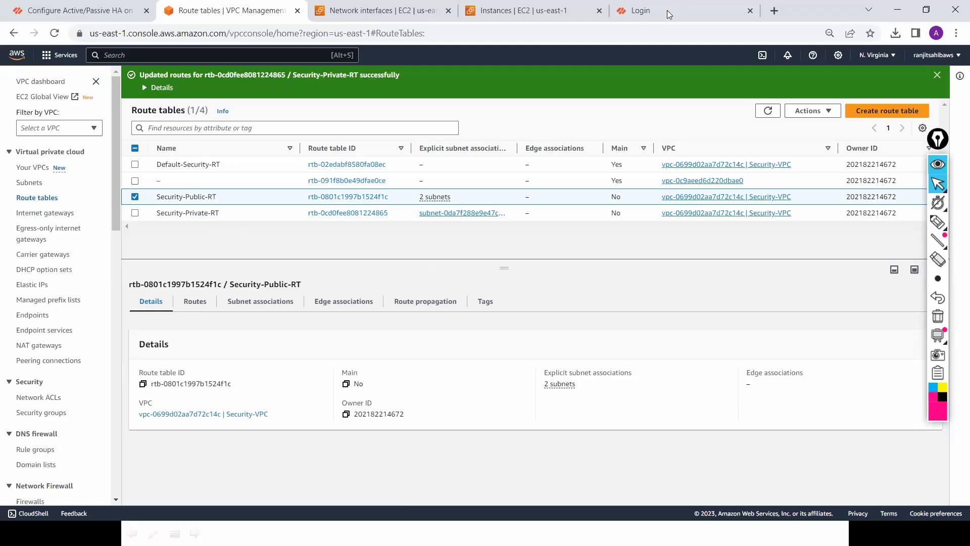
# Step: Log in to the PA-VM web UI as admin with the account password
pyautogui.click(667, 11)
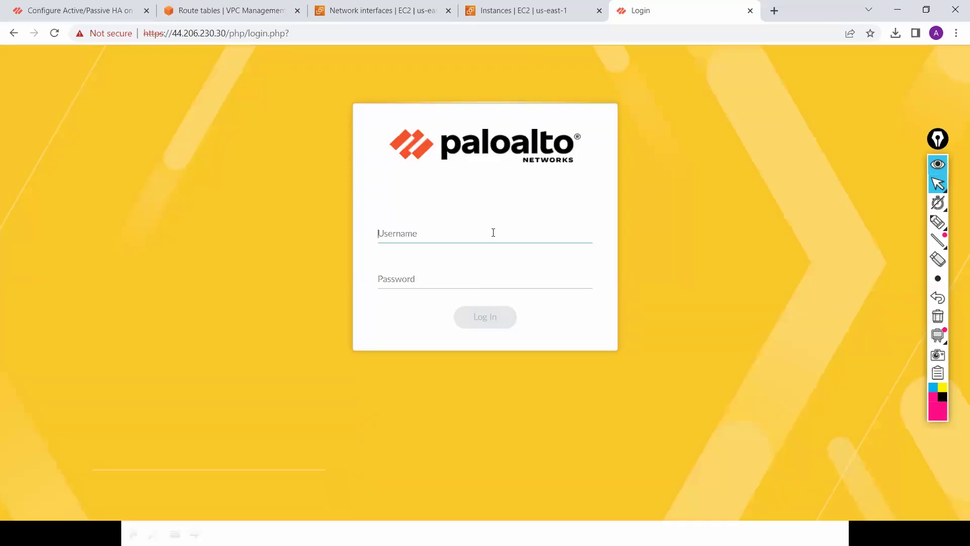
pyautogui.write('admin')
pyautogui.press('Tab')
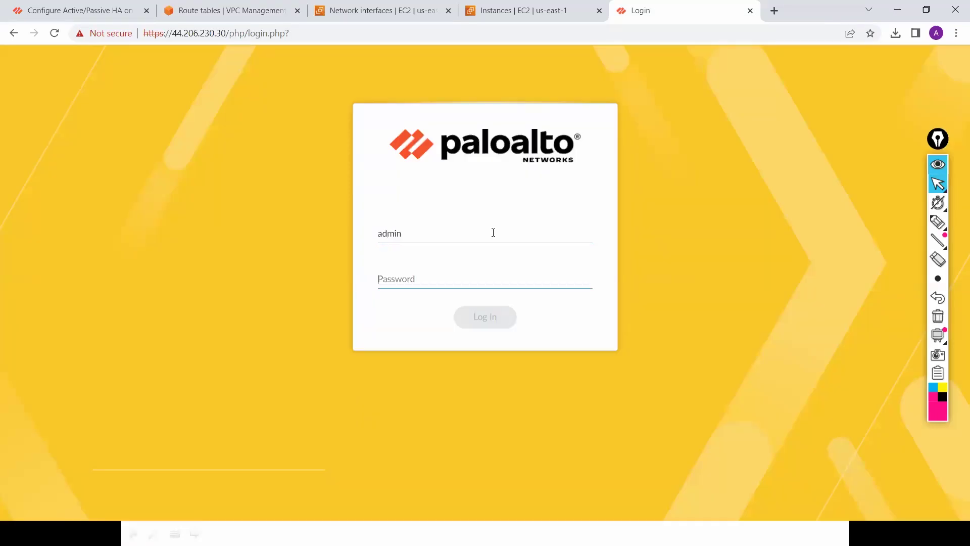
pyautogui.write('•••••')
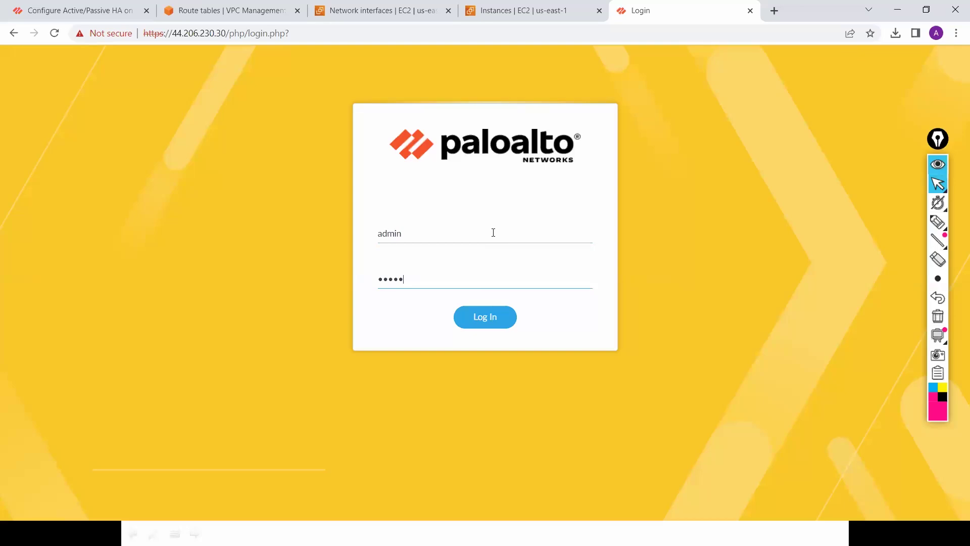
pyautogui.write('•••')
pyautogui.press('Return')
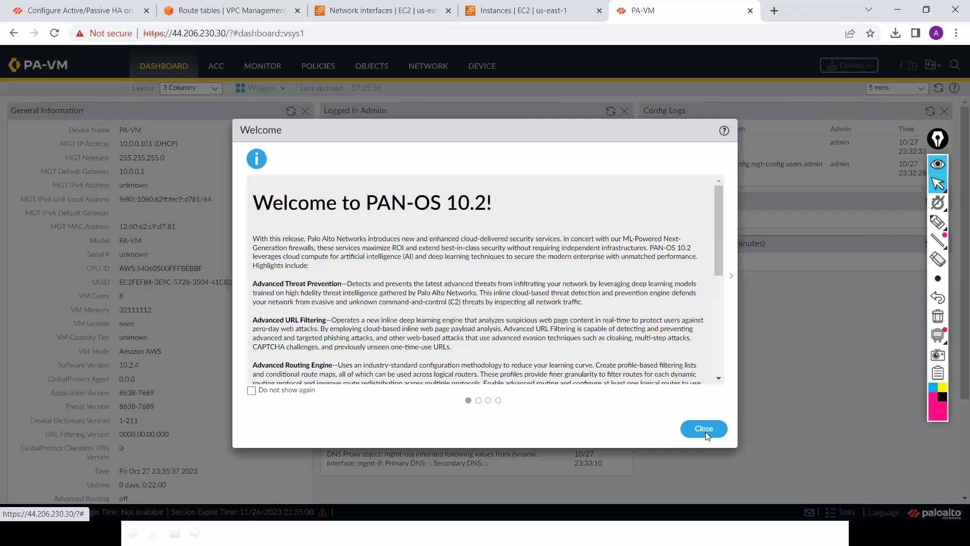
# Step: Dismiss the Welcome, Telemetry and operation-failed dialogs
pyautogui.click(705, 430)
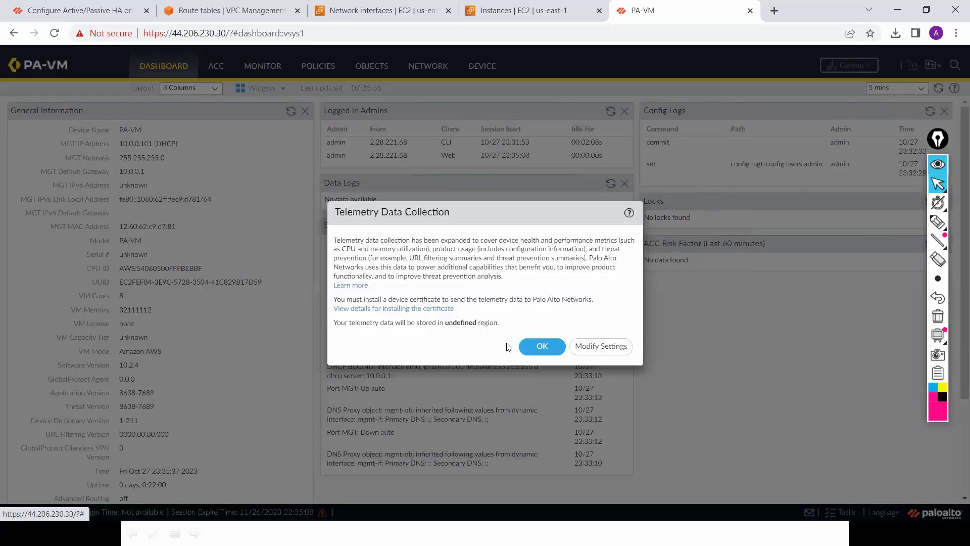
pyautogui.click(548, 348)
pyautogui.click(486, 319)
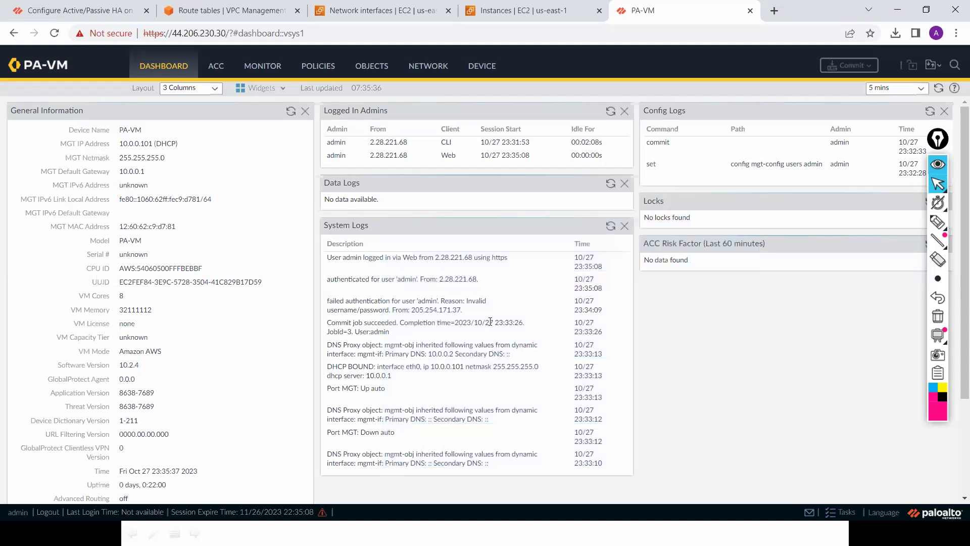
# Step: Make ethernet1/1 a Layer3 interface with the comment Untrust
pyautogui.click(437, 75)
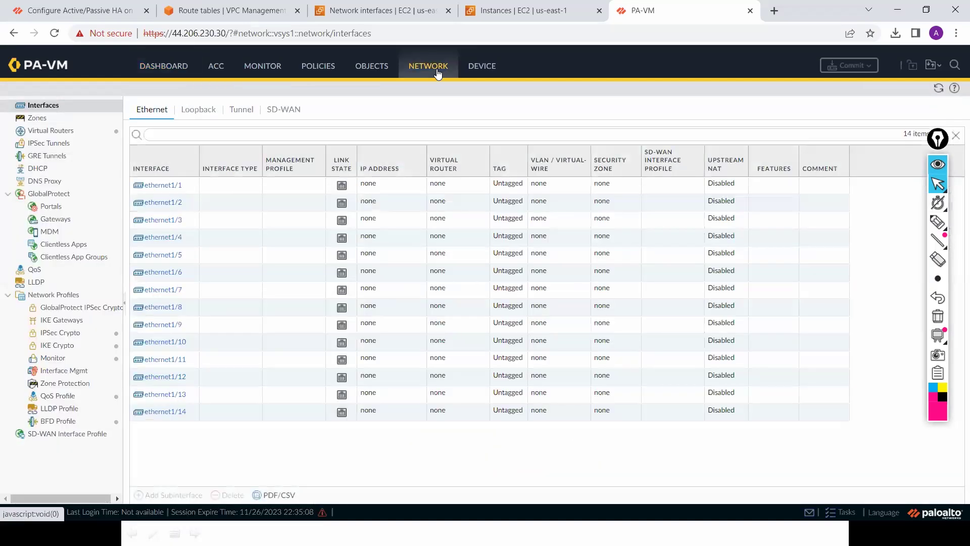
pyautogui.click(160, 187)
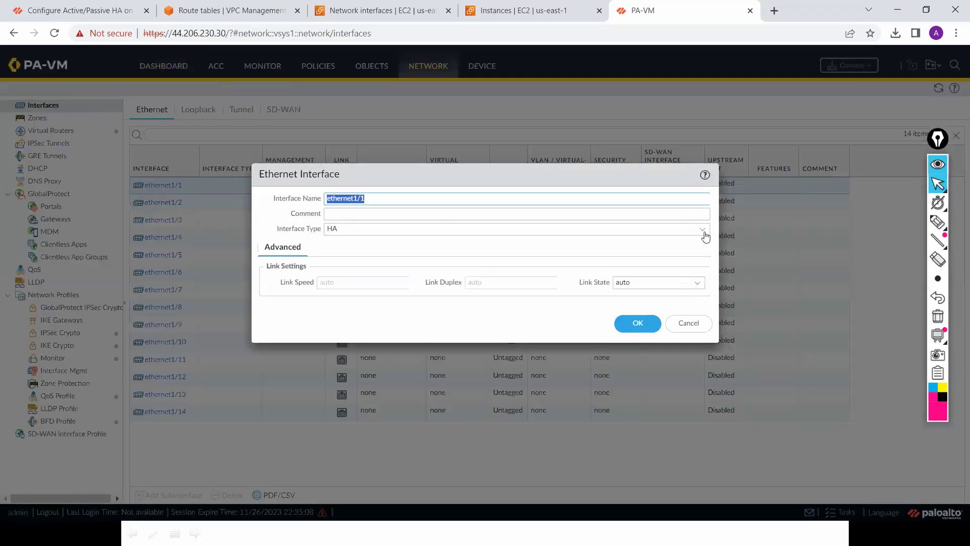
pyautogui.click(706, 233)
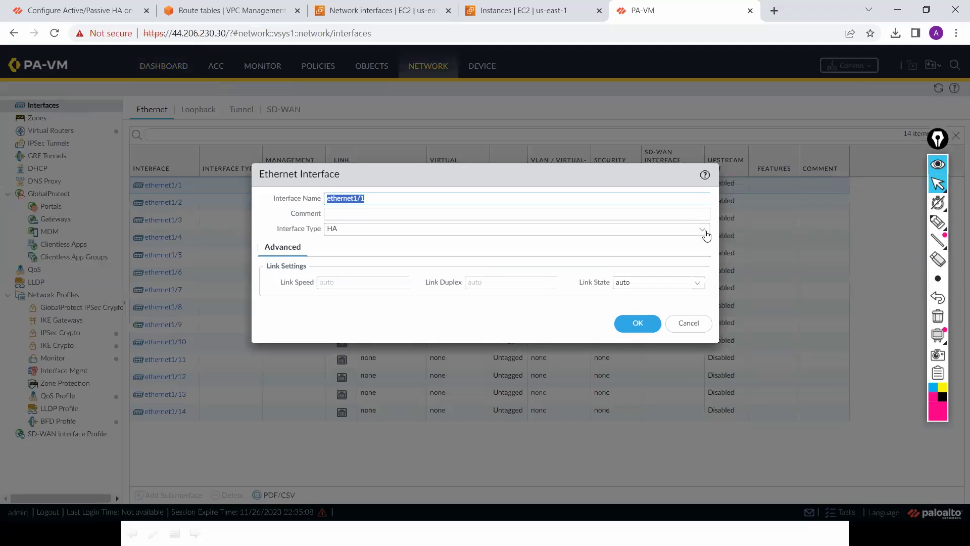
pyautogui.click(665, 260)
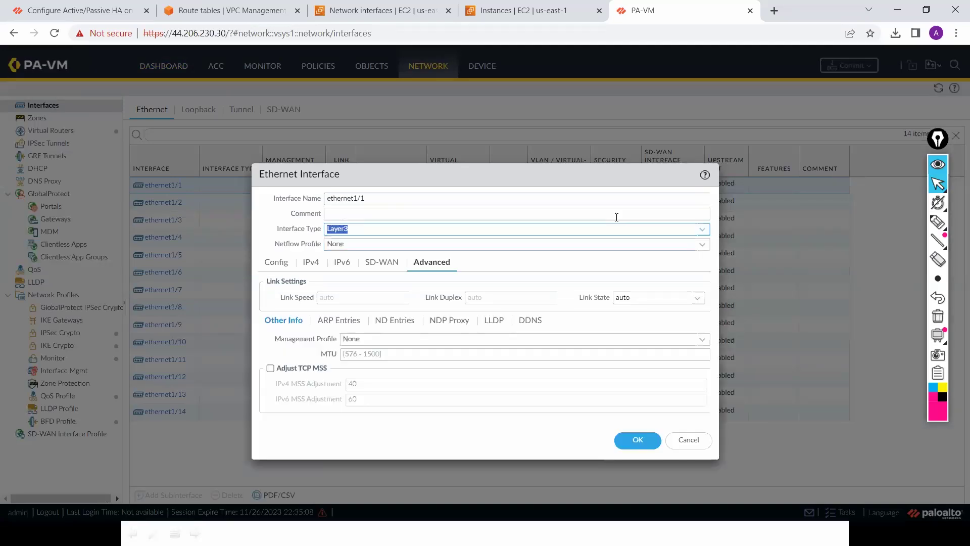
pyautogui.click(616, 215)
pyautogui.write('U')
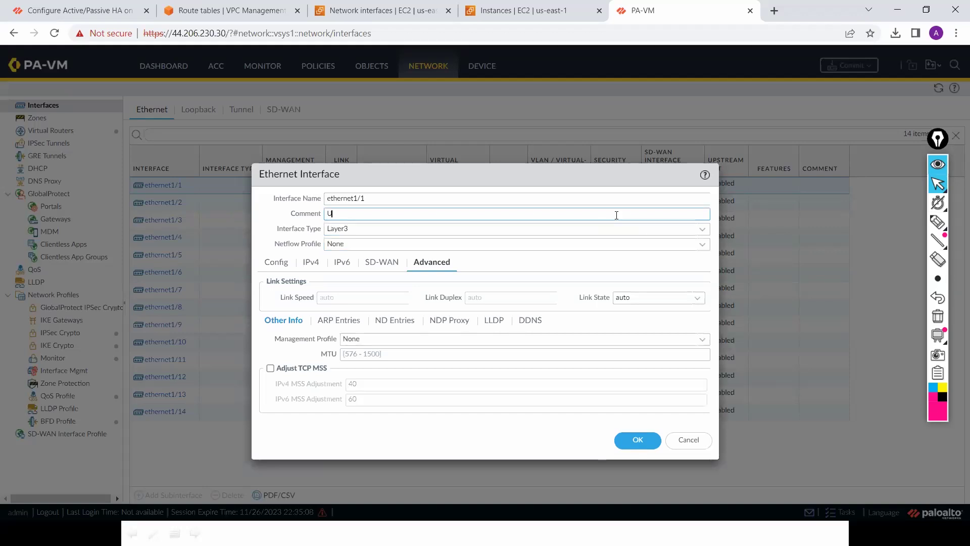
pyautogui.write('ntrust')
# Step: Put ethernet1/1 on the default router in a new Untrust zone as an IPv4 DHCP client, and save
pyautogui.click(276, 262)
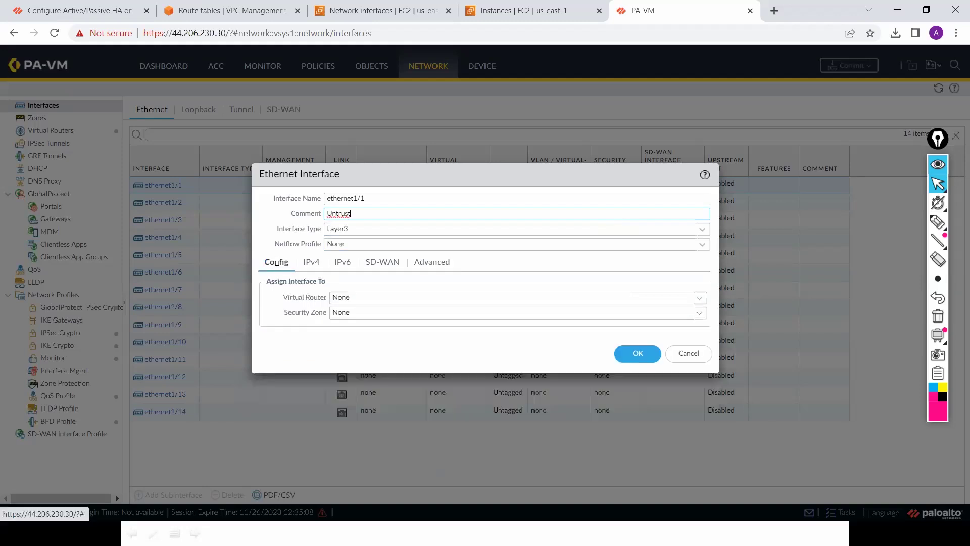
pyautogui.click(701, 300)
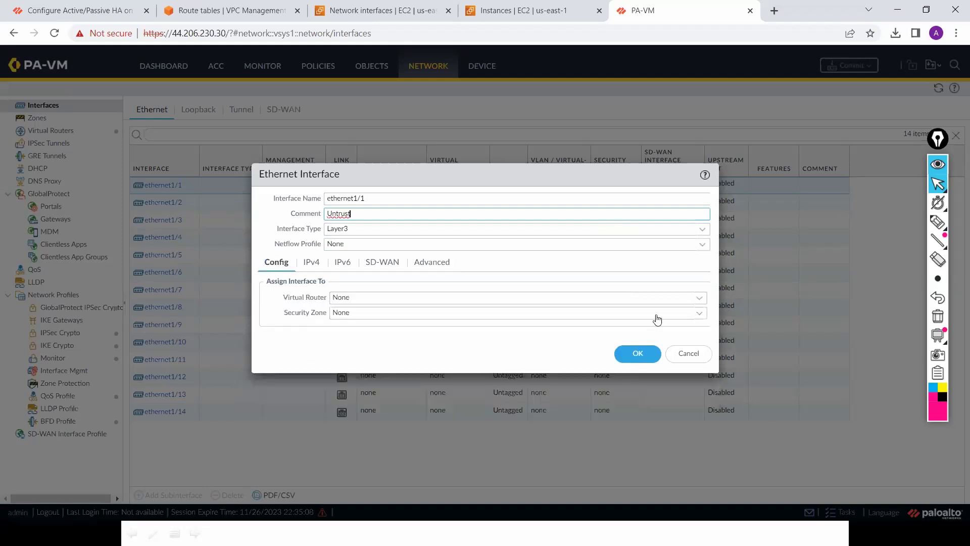
pyautogui.click(638, 328)
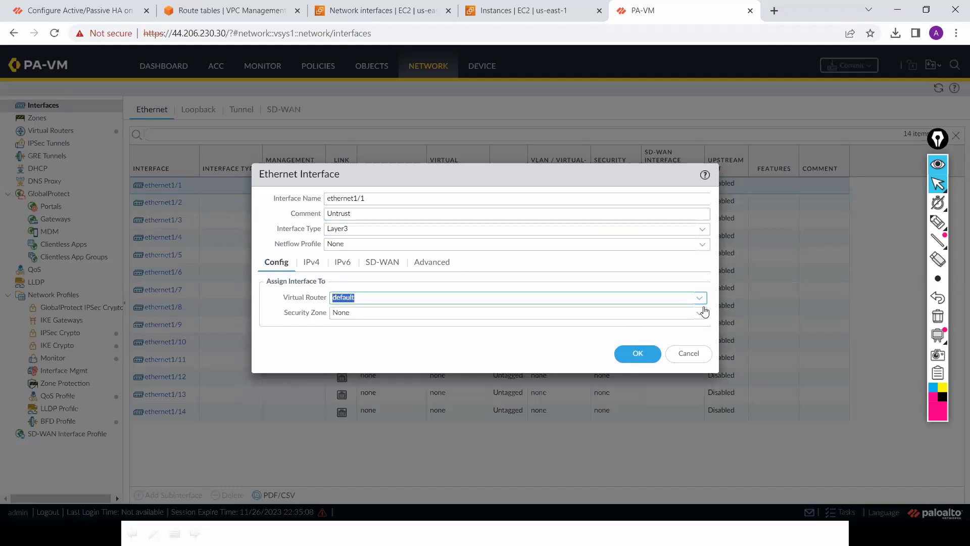
pyautogui.click(700, 314)
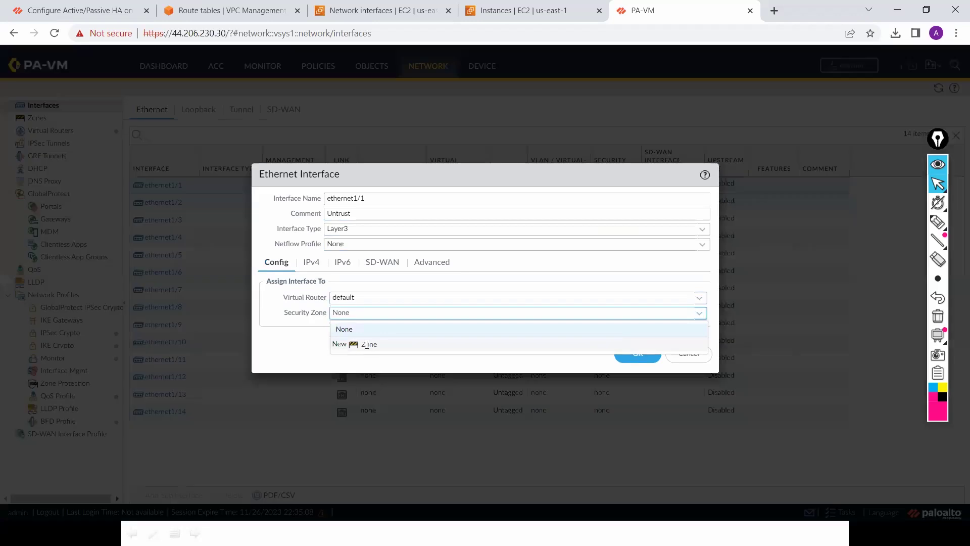
pyautogui.click(368, 345)
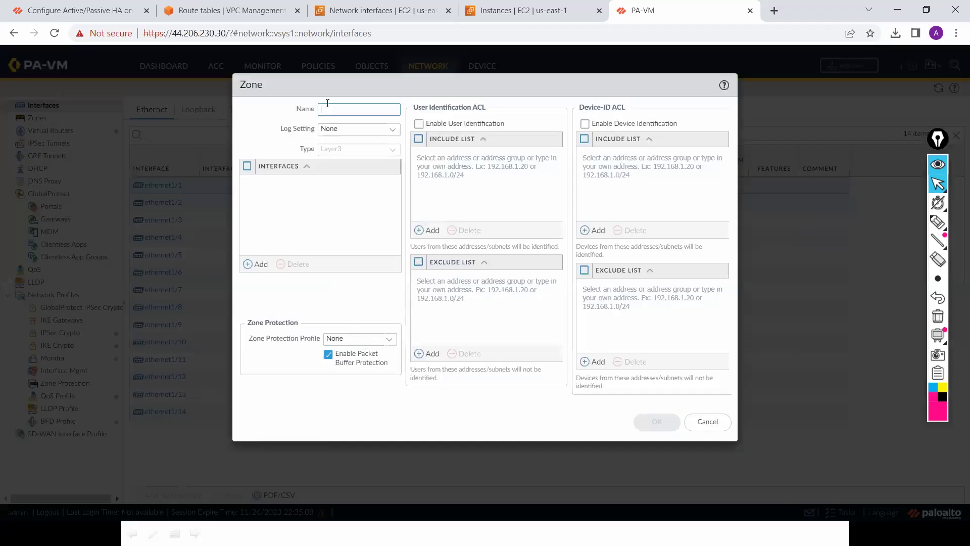
pyautogui.write('Untrus')
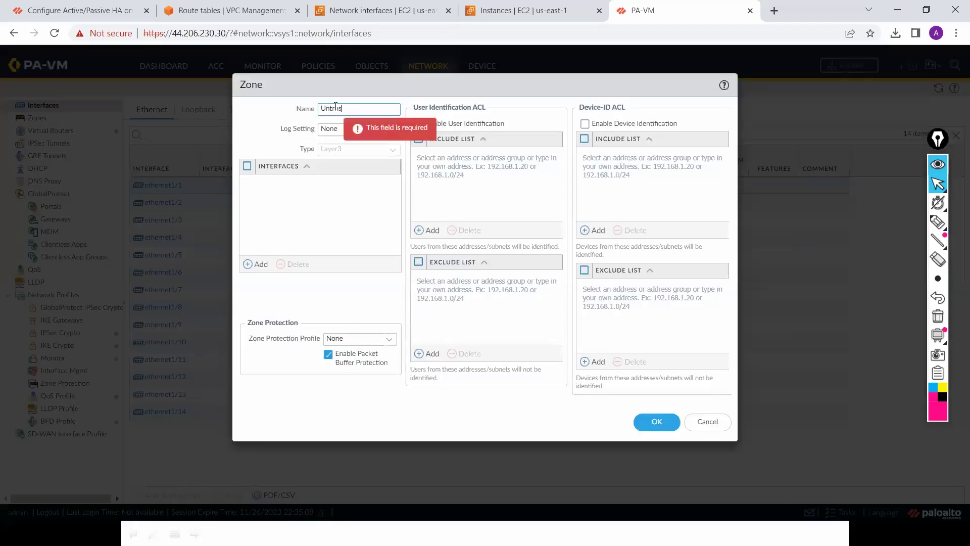
pyautogui.write('t')
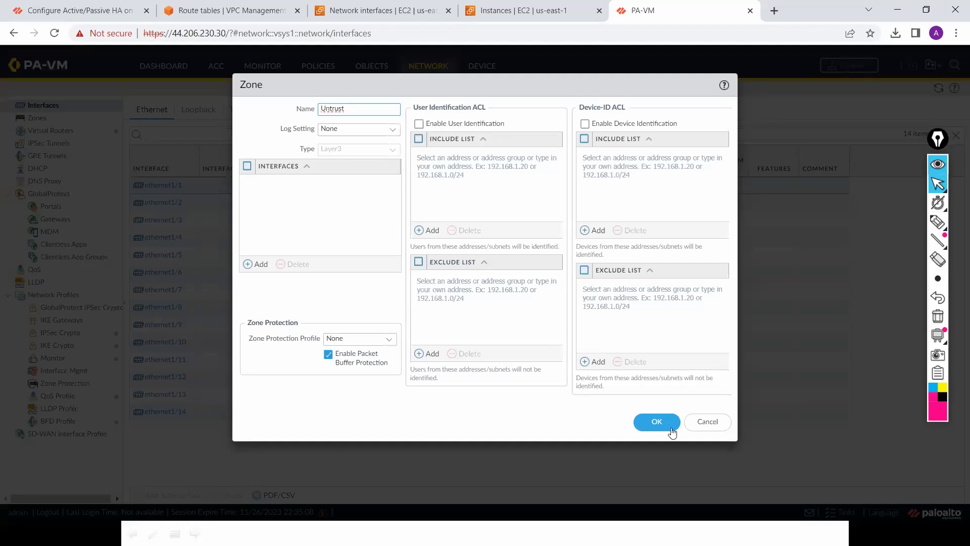
pyautogui.click(662, 429)
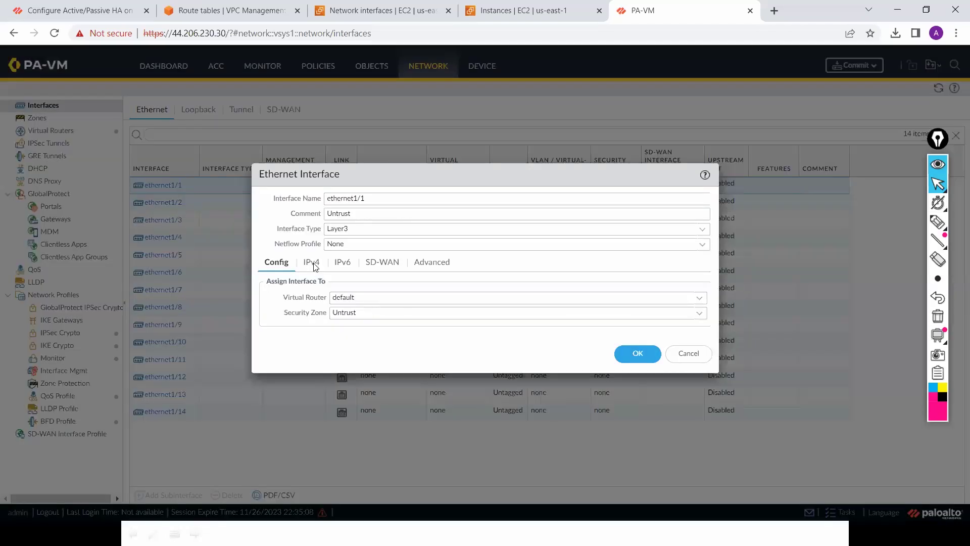
pyautogui.click(311, 262)
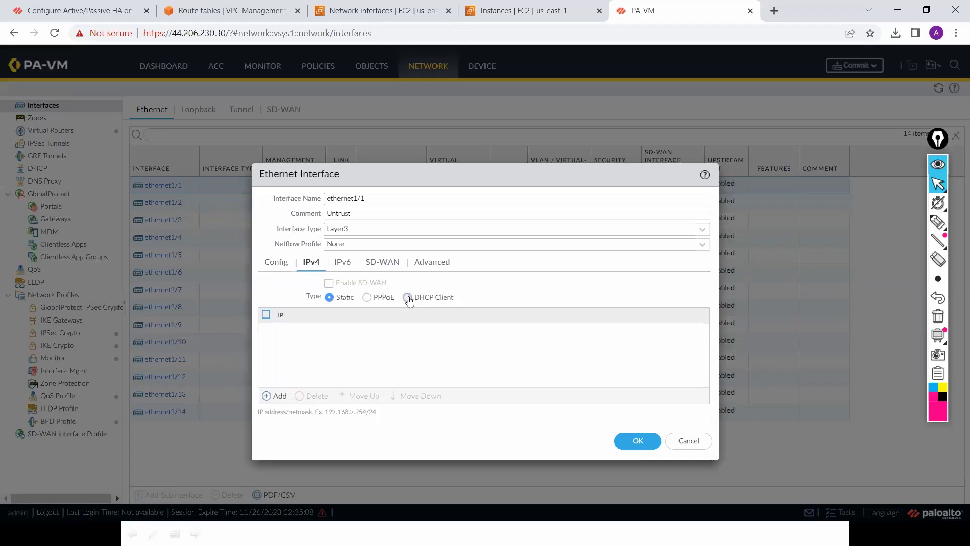
pyautogui.click(407, 298)
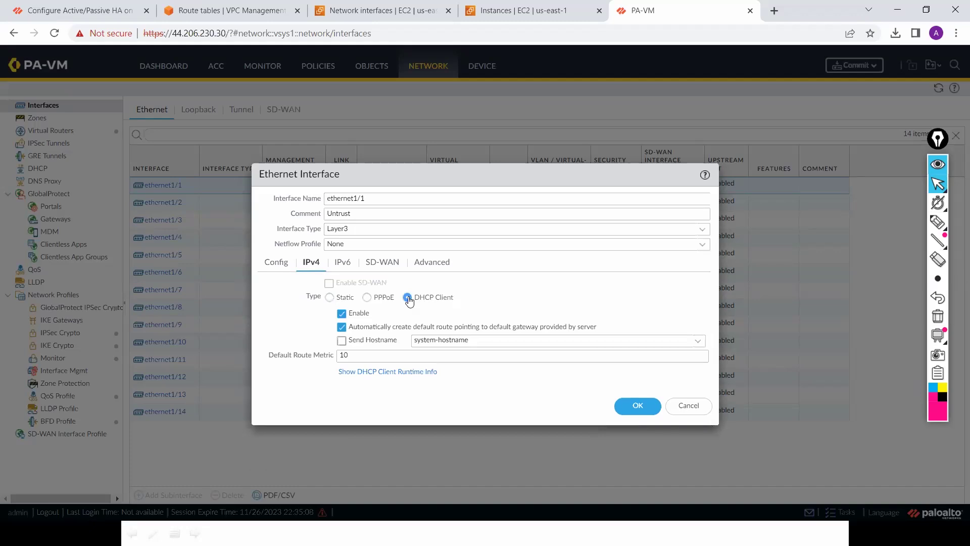
pyautogui.click(638, 407)
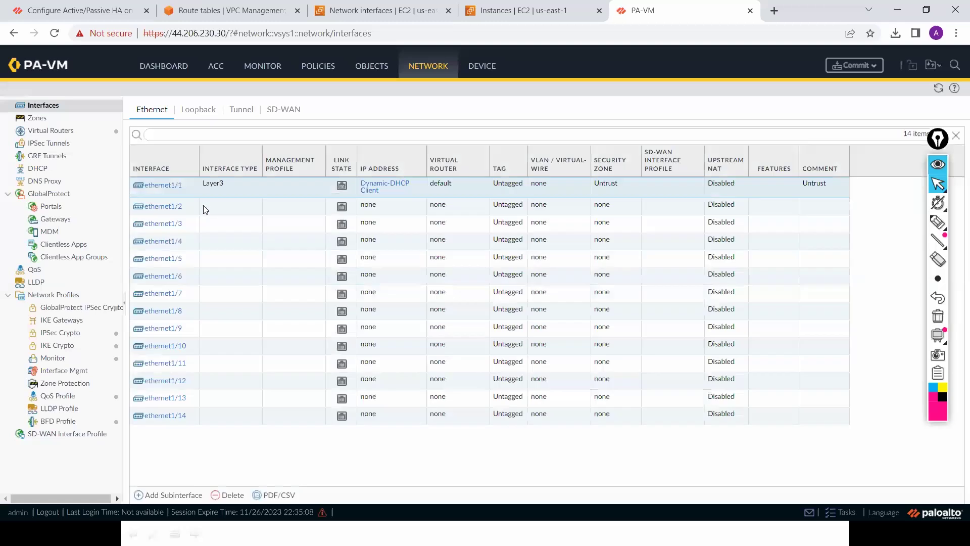
# Step: Make ethernet1/2 a Layer3 interface with the comment Trust
pyautogui.click(170, 207)
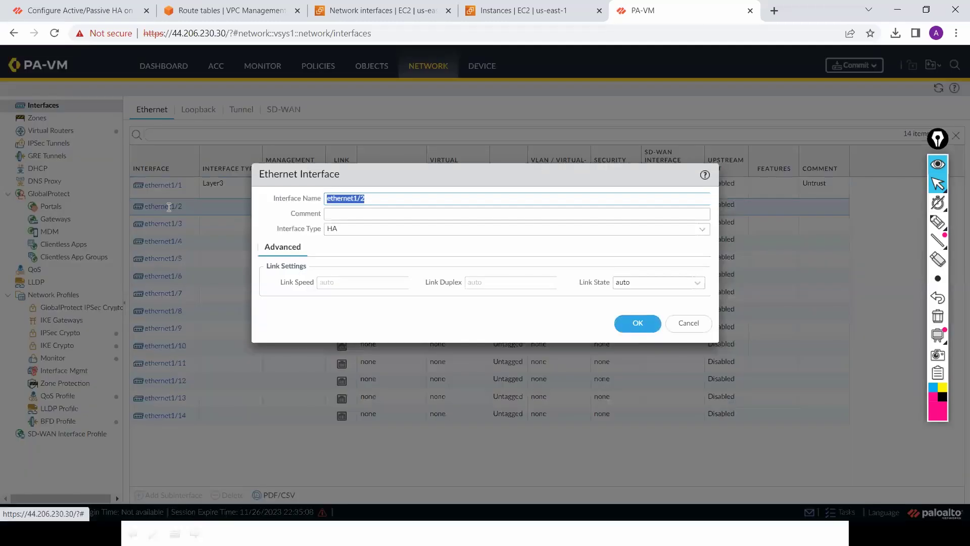
pyautogui.click(497, 217)
pyautogui.write('T')
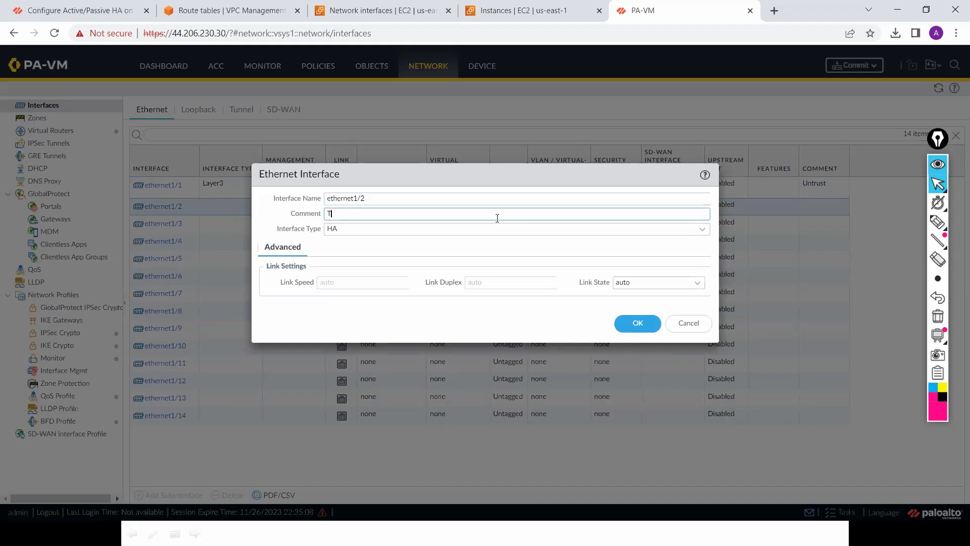
pyautogui.write('rust')
pyautogui.click(703, 232)
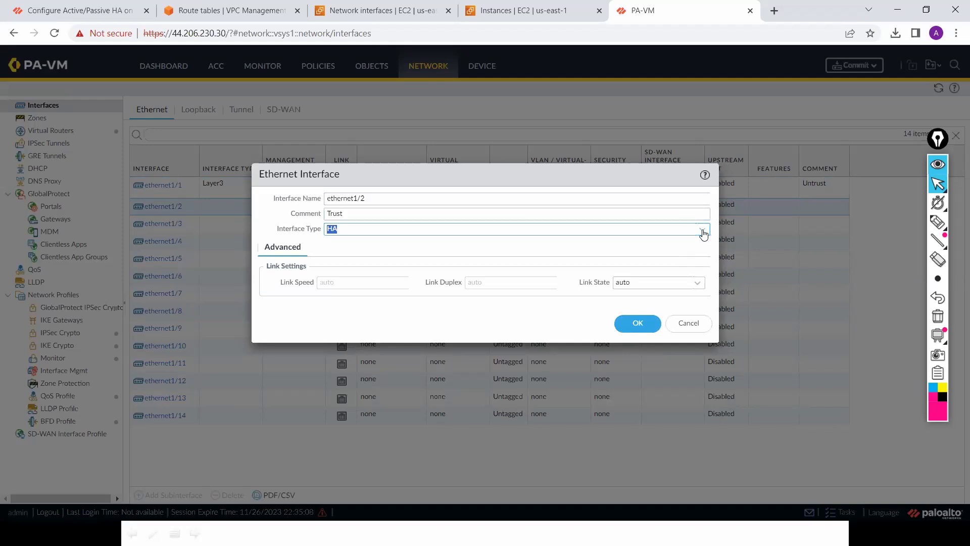
pyautogui.click(703, 232)
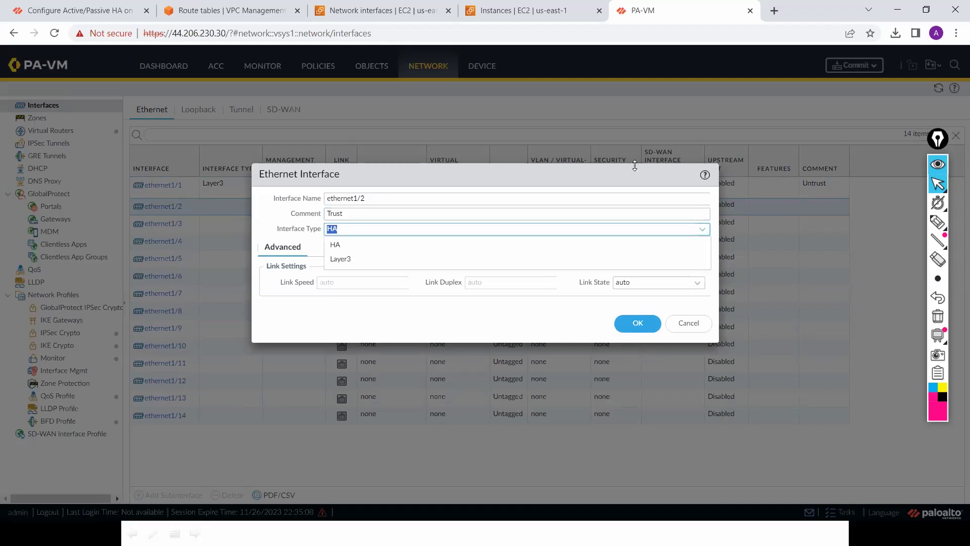
pyautogui.click(708, 238)
pyautogui.press('Escape')
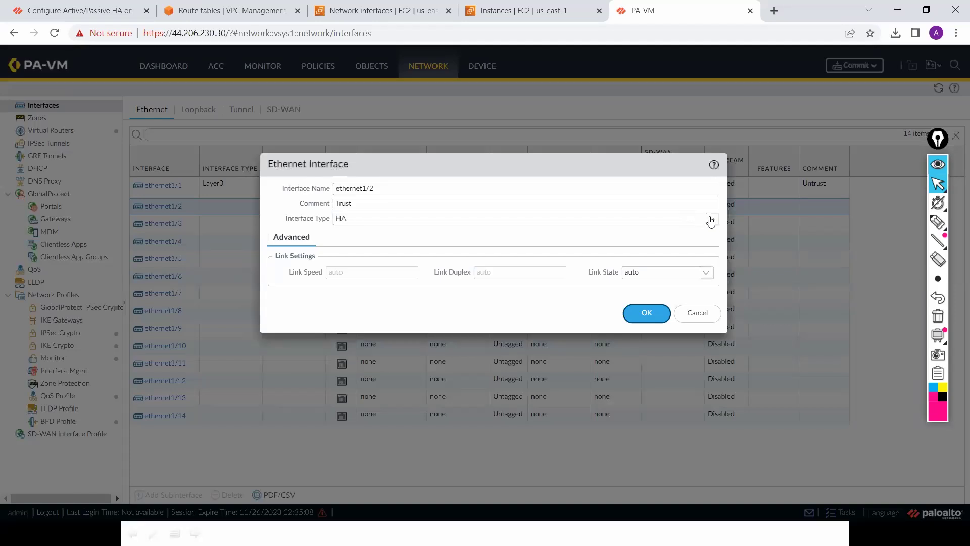
pyautogui.click(710, 221)
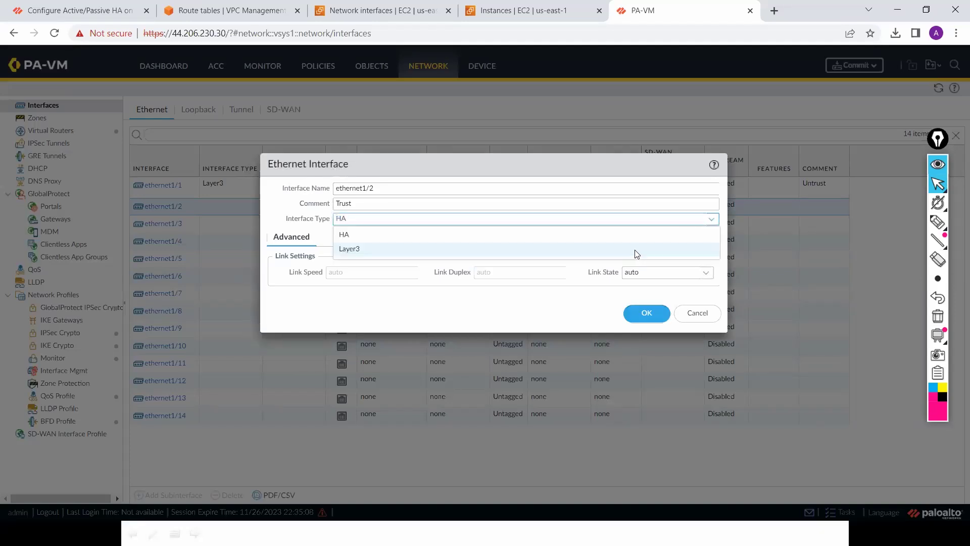
pyautogui.click(335, 251)
# Step: Assign ethernet1/2 to the default virtual router and a new Trust zone
pyautogui.click(289, 253)
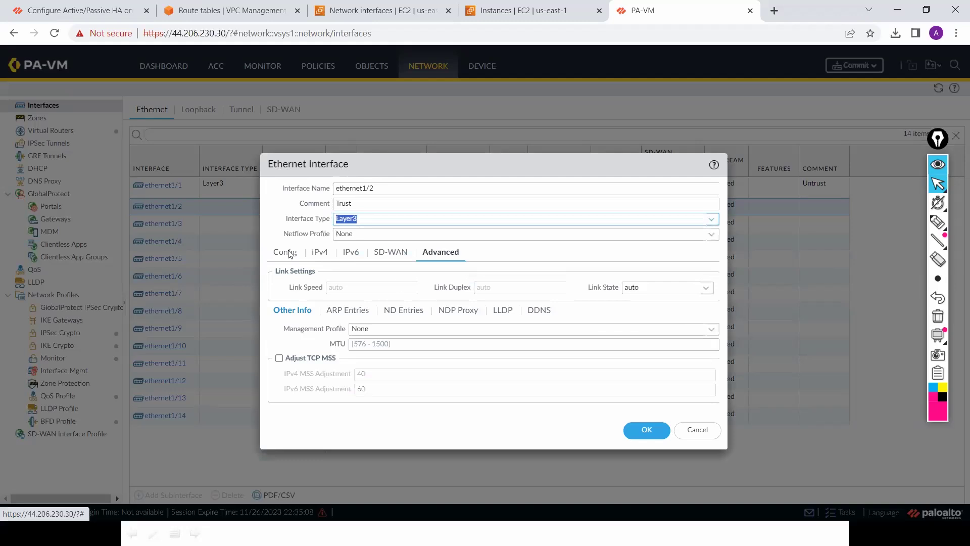
pyautogui.click(709, 289)
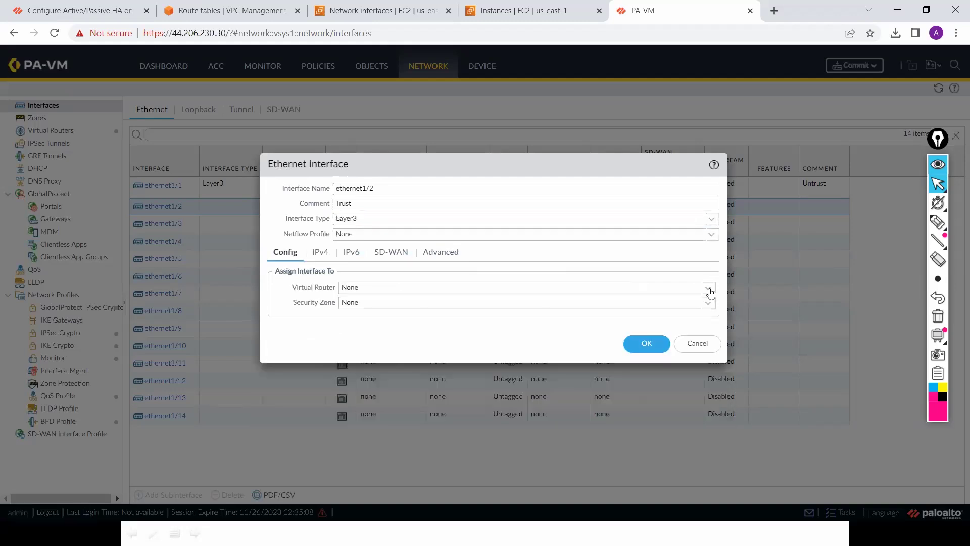
pyautogui.click(535, 317)
pyautogui.click(710, 303)
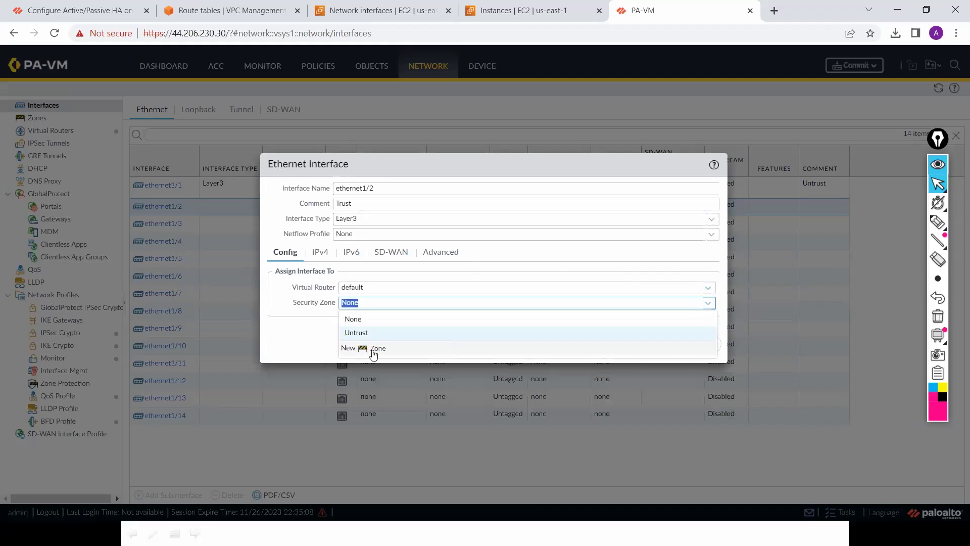
pyautogui.click(374, 349)
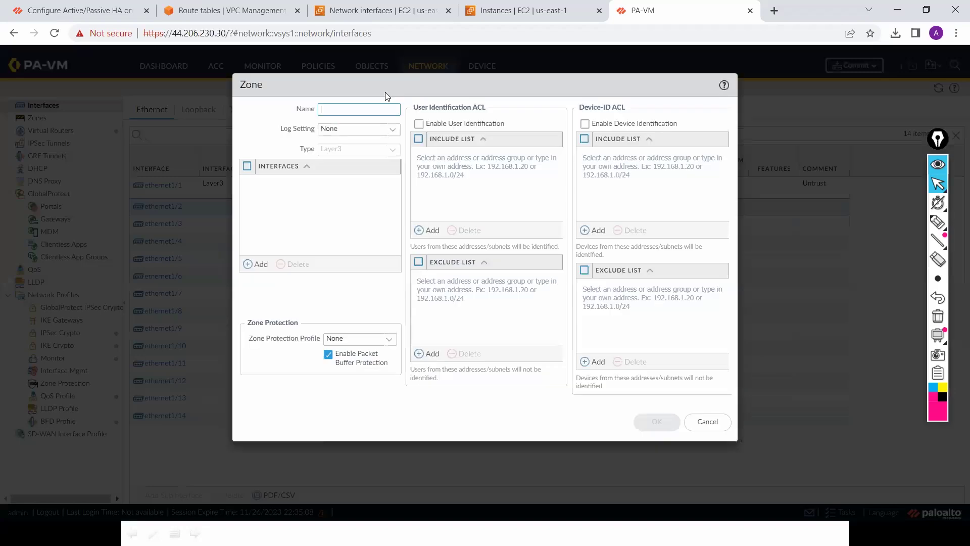
pyautogui.write('Trust')
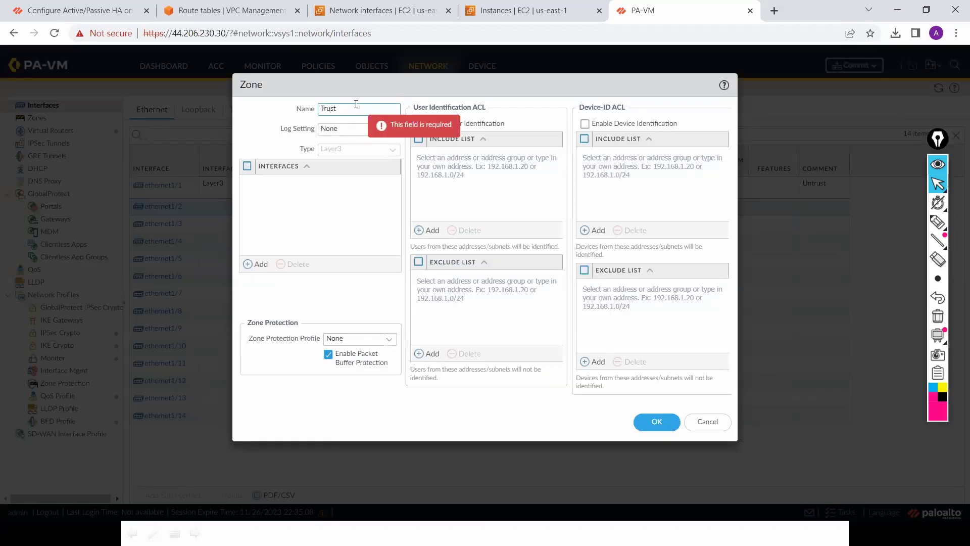
pyautogui.click(653, 422)
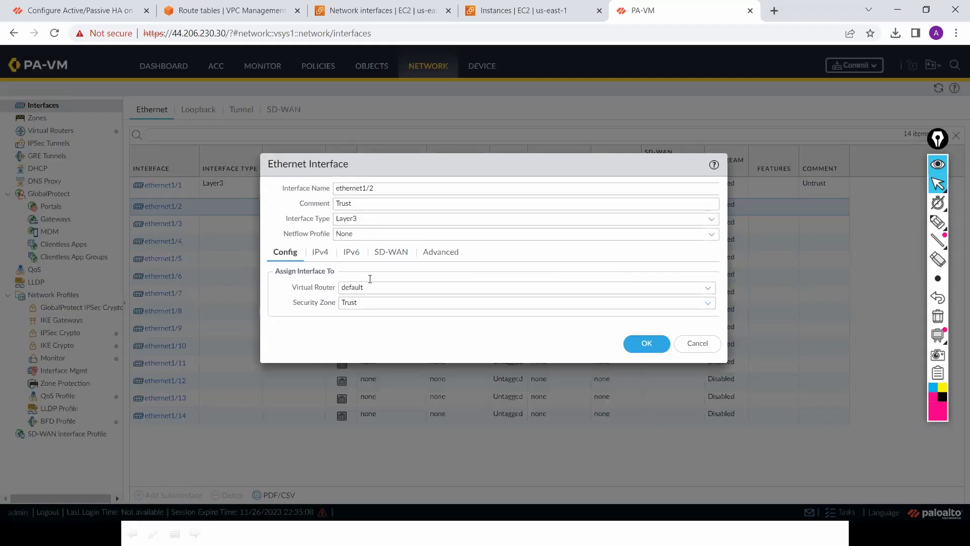
# Step: Set ethernet1/2 to IPv4 DHCP Client without creating a default route, and save
pyautogui.click(320, 252)
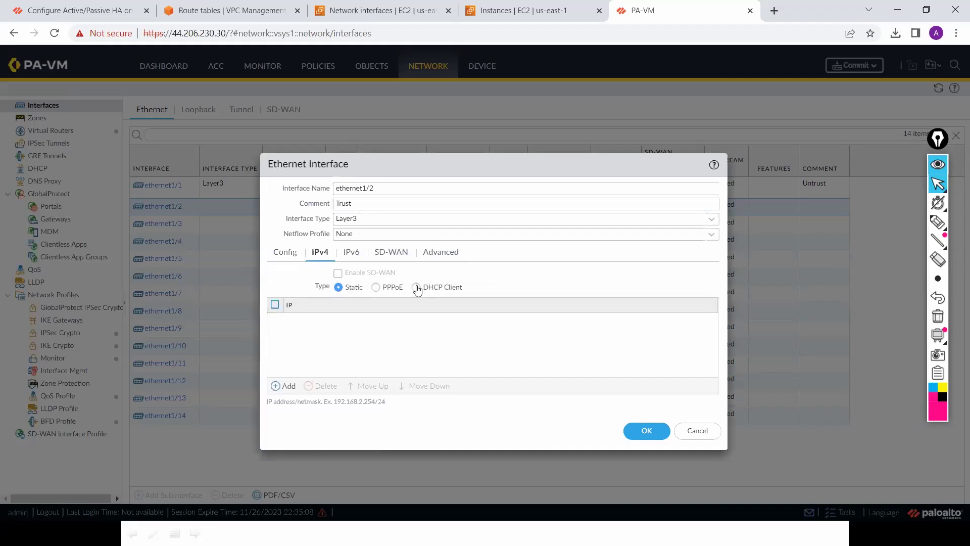
pyautogui.click(416, 288)
pyautogui.click(350, 316)
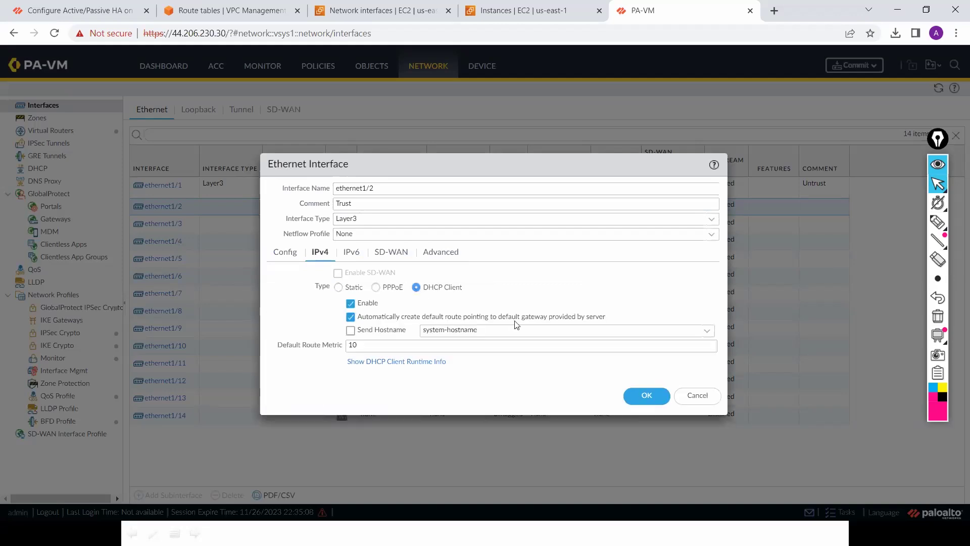
pyautogui.click(647, 398)
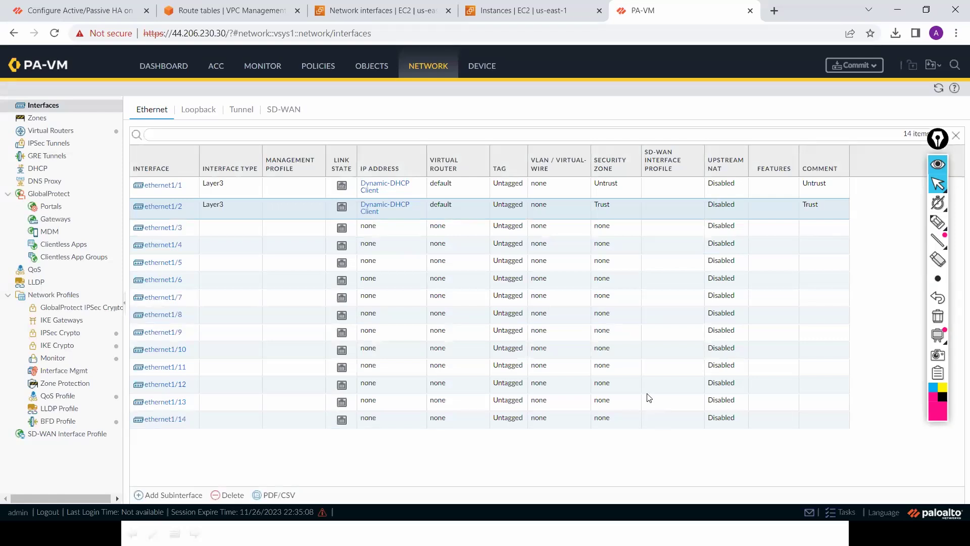
# Step: Commit all pending interface changes and close the Commit Status window
pyautogui.click(862, 66)
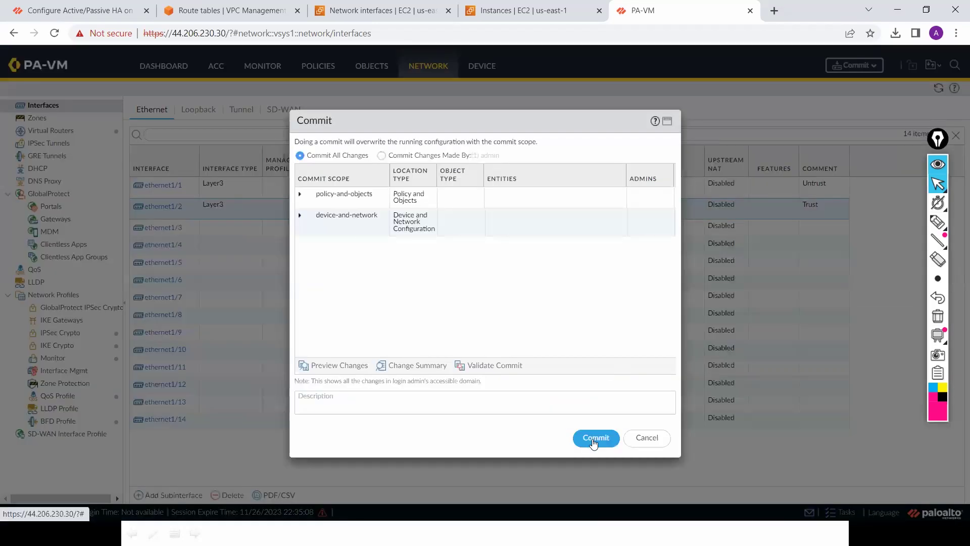
pyautogui.click(593, 441)
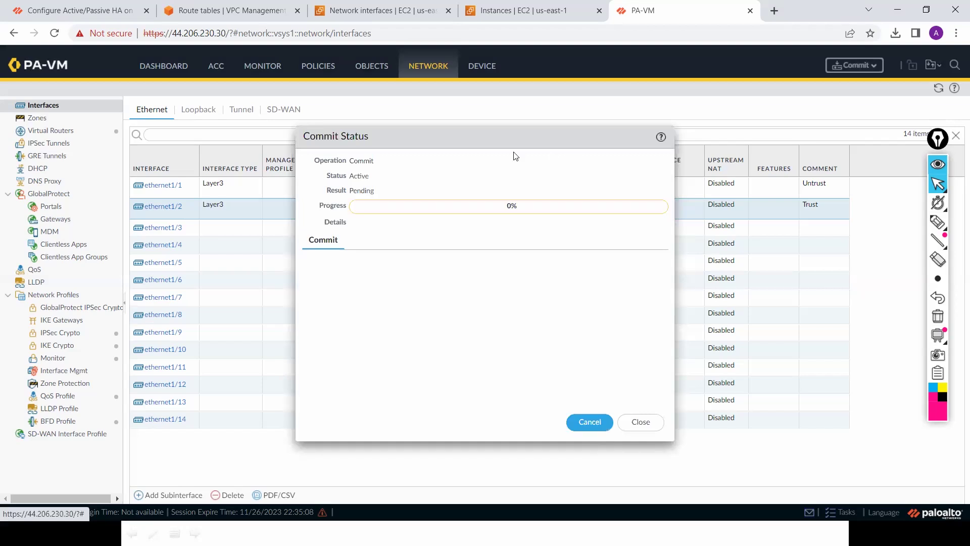
pyautogui.moveTo(509, 137); pyautogui.dragTo(712, 136)
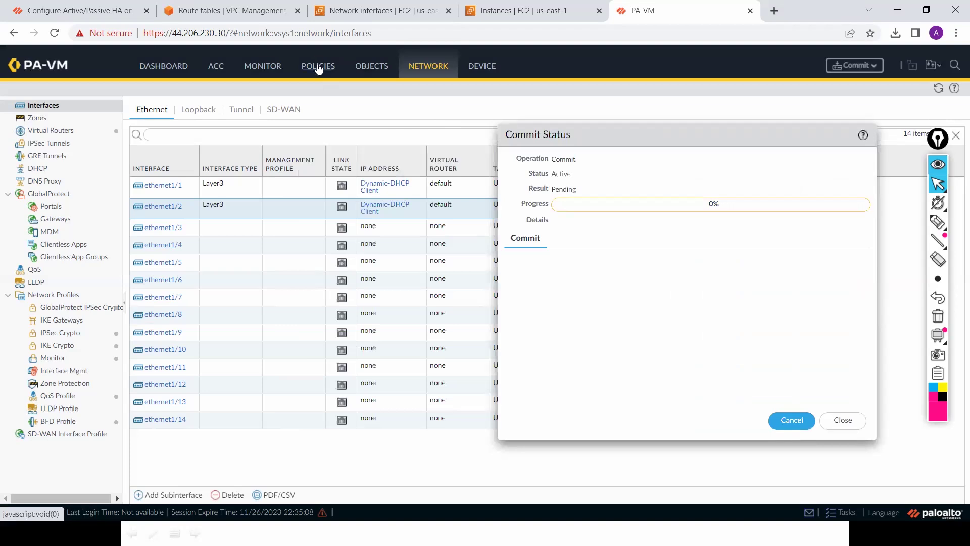
pyautogui.click(842, 420)
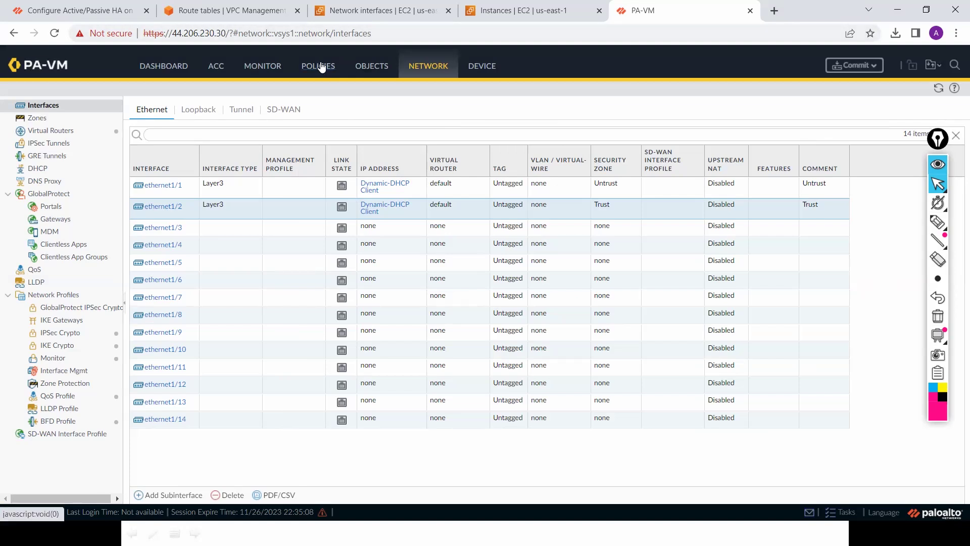
pyautogui.click(322, 67)
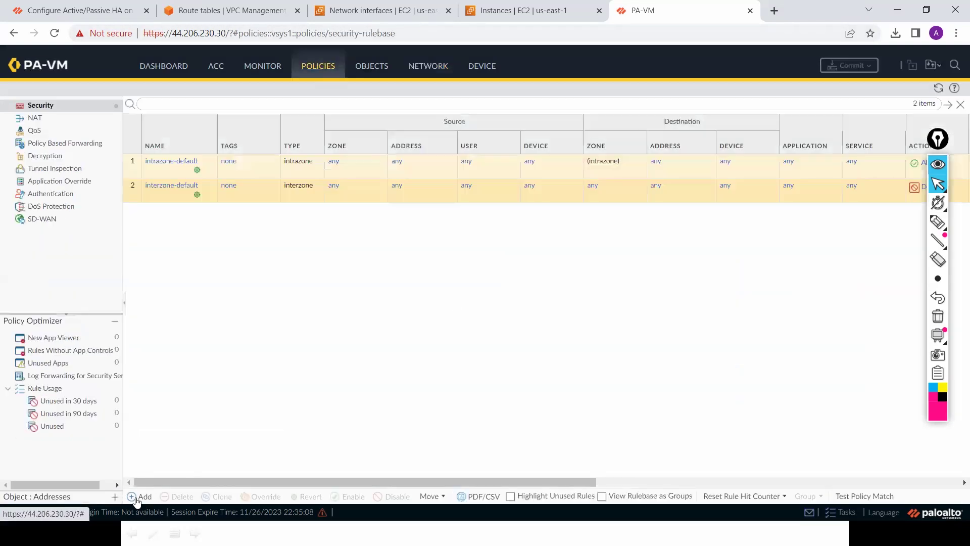
# Step: Create security rule Untrust-Trust allowing traffic from source zone Trust to destination zone Untrust
pyautogui.click(139, 497)
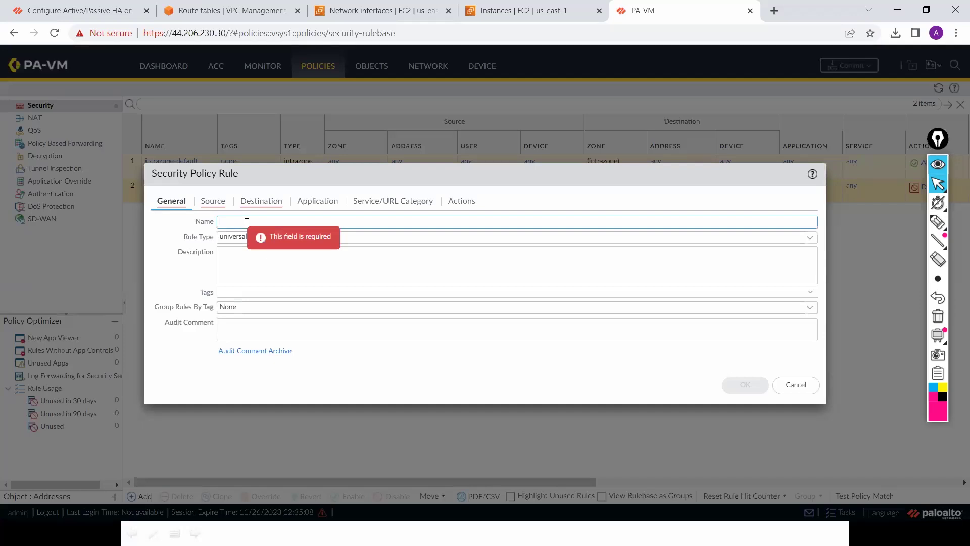
pyautogui.write('Untrust-Tr')
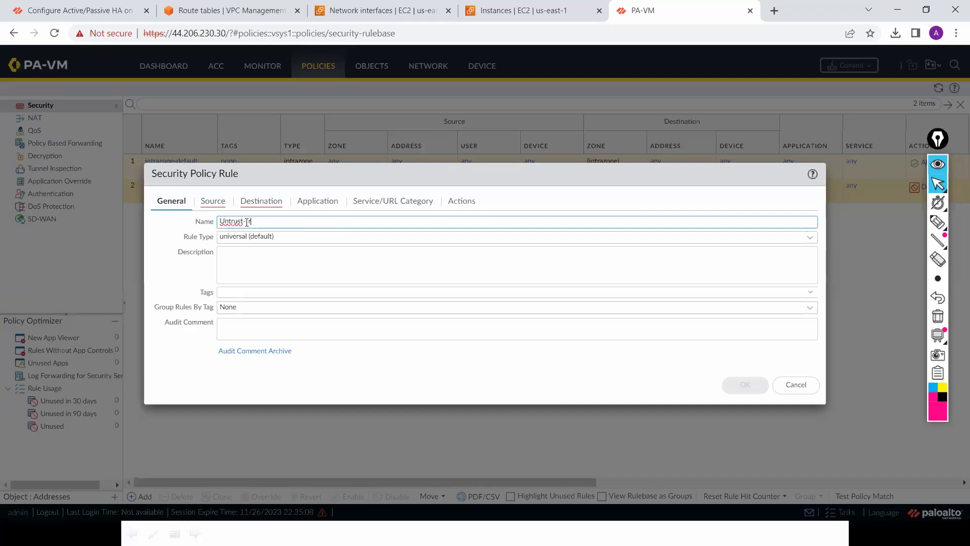
pyautogui.write('ust')
pyautogui.click(214, 204)
pyautogui.click(170, 357)
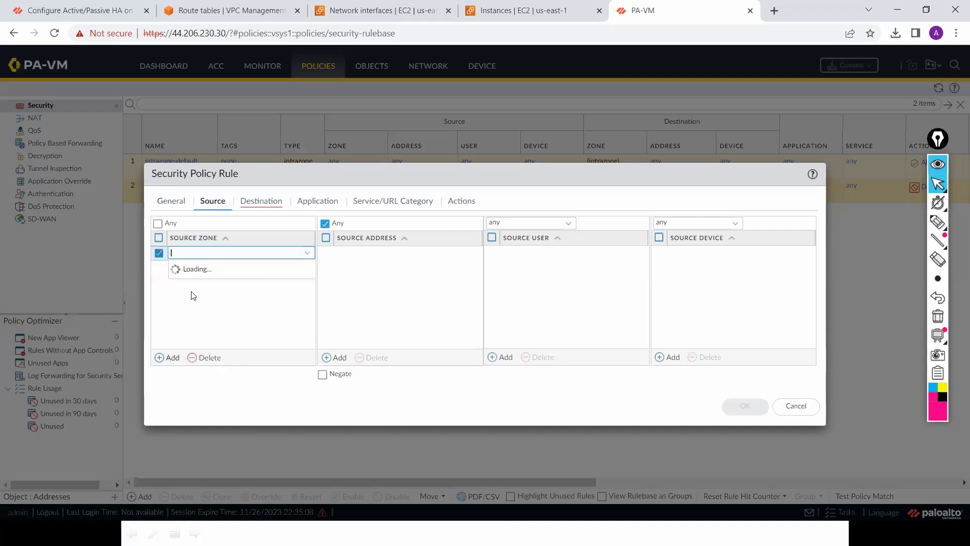
pyautogui.click(209, 271)
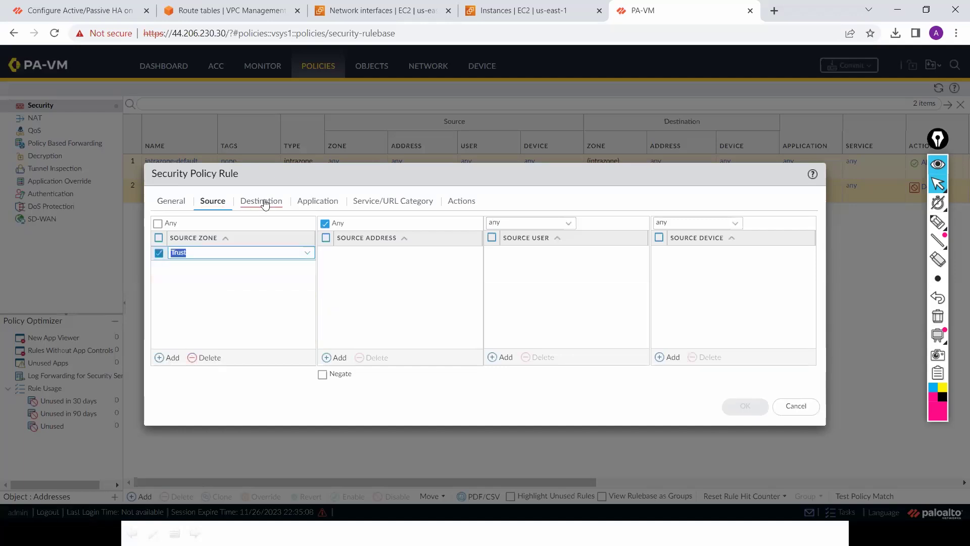
pyautogui.click(263, 201)
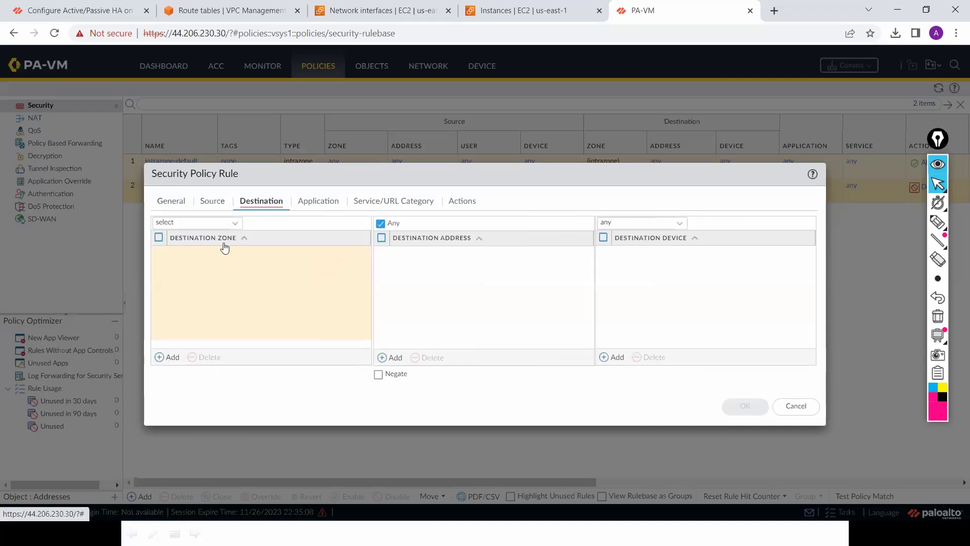
pyautogui.click(167, 362)
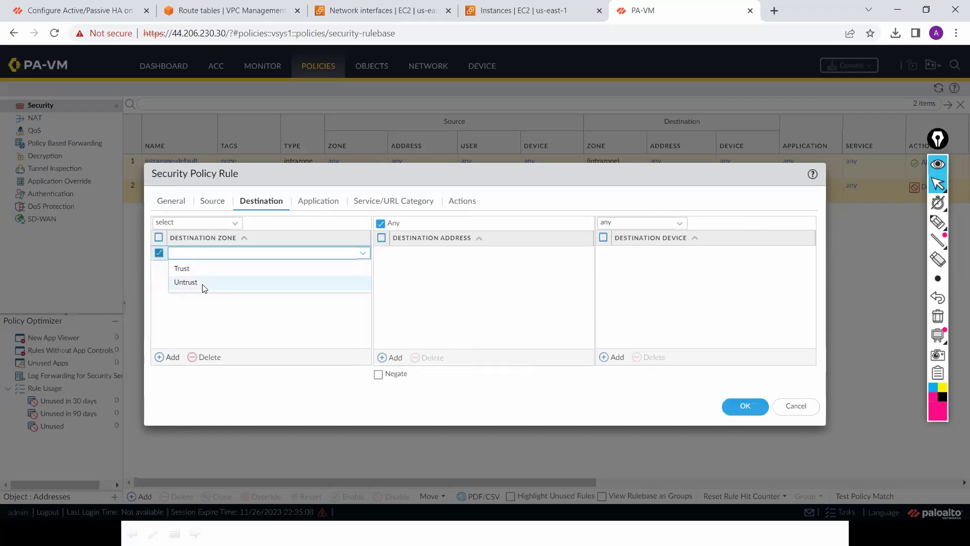
pyautogui.click(267, 283)
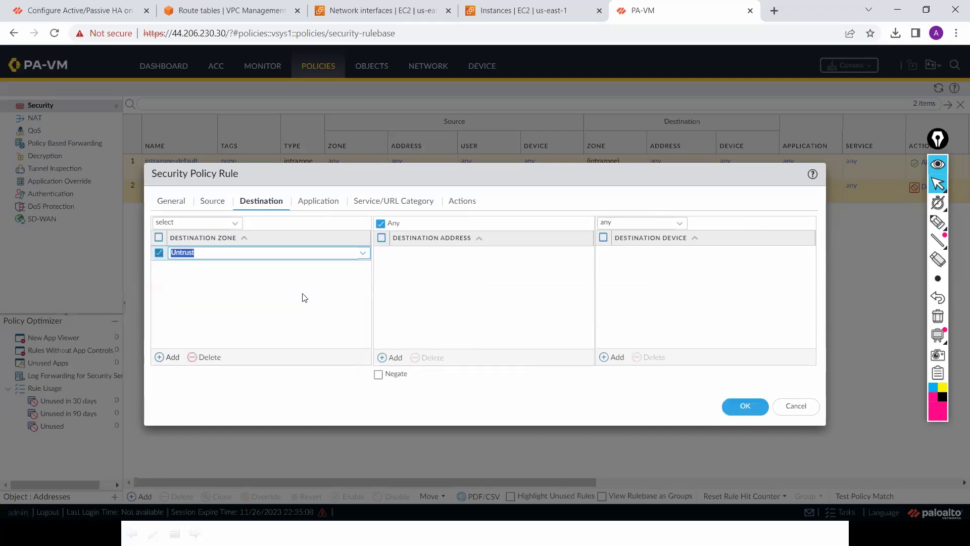
pyautogui.click(473, 203)
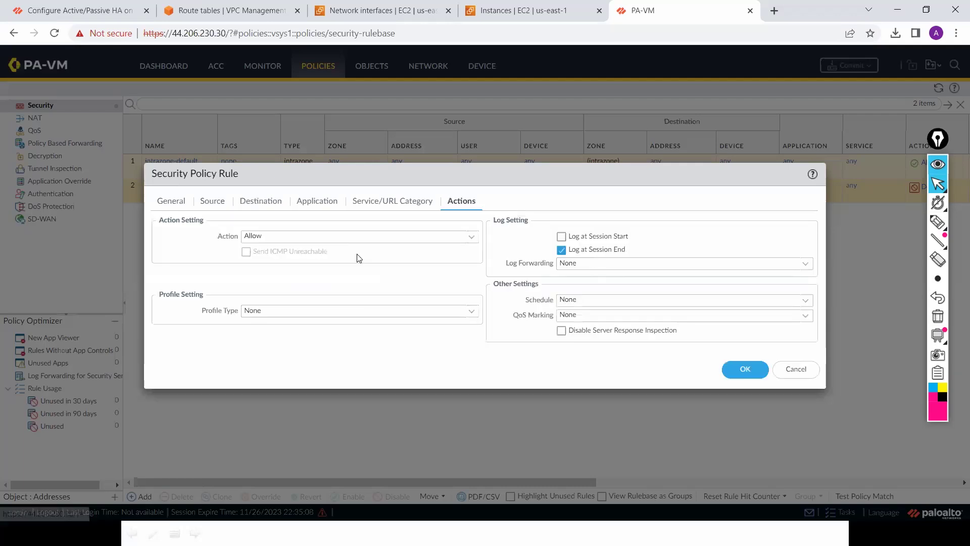
pyautogui.click(750, 370)
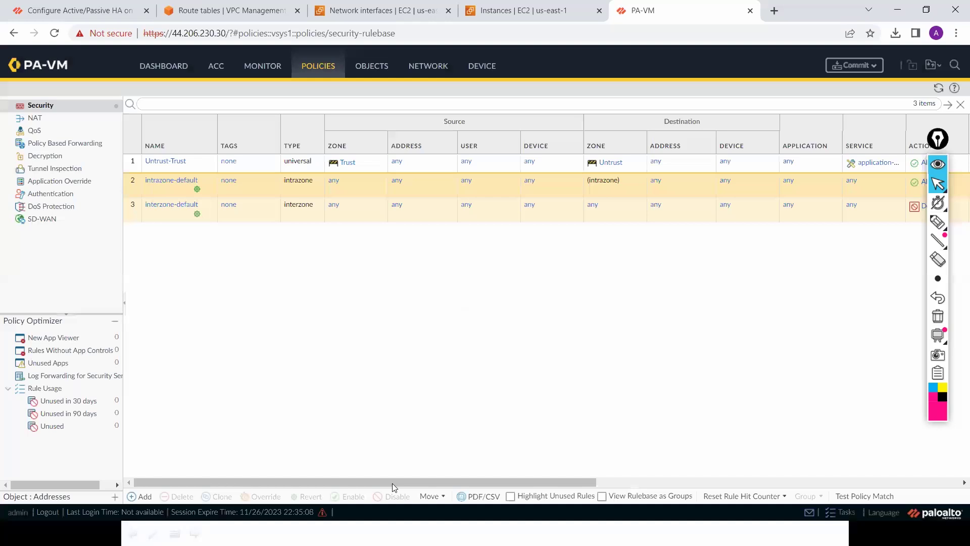
pyautogui.moveTo(392, 483); pyautogui.dragTo(438, 70)
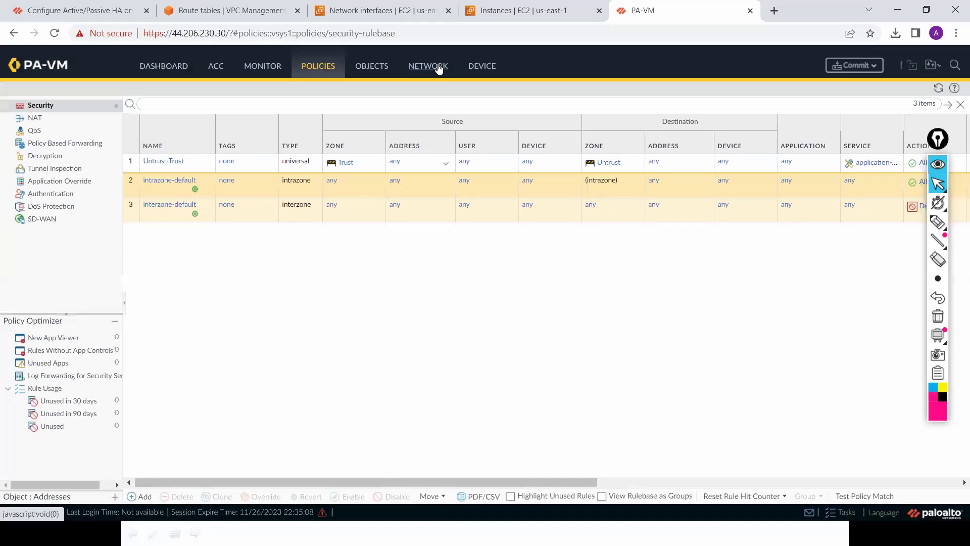
# Step: Check the Dynamic-DHCP Client status of ethernet1/1 and ethernet1/2 in the Ethernet list
pyautogui.click(439, 70)
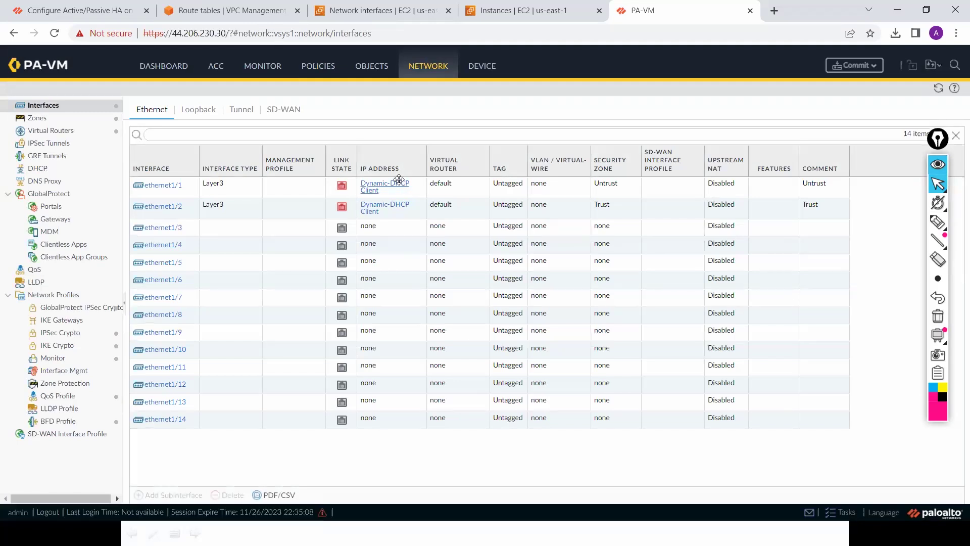
pyautogui.click(399, 182)
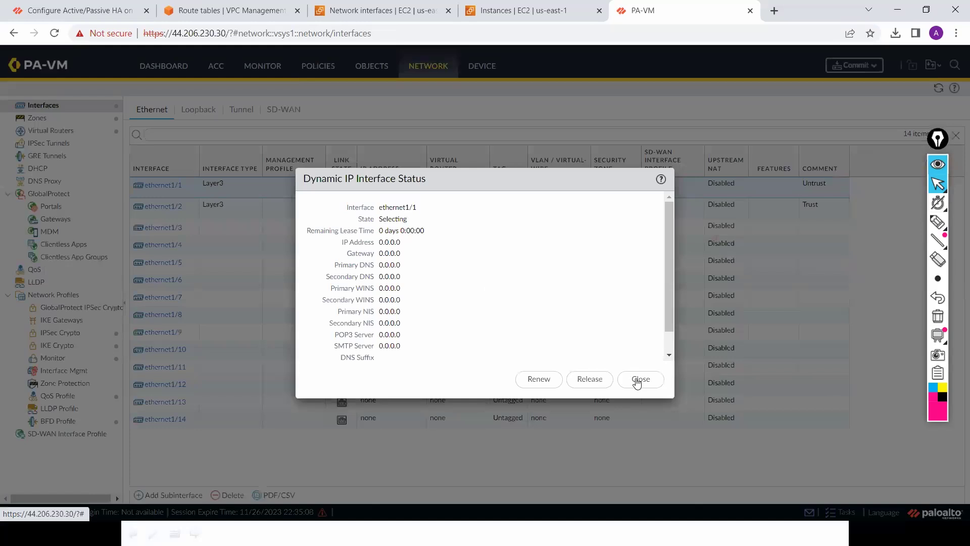
pyautogui.click(638, 379)
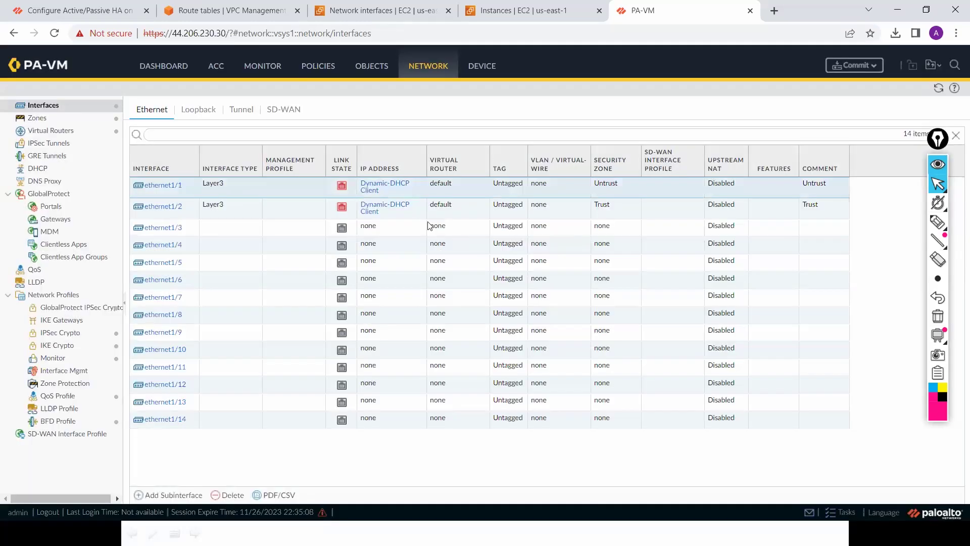
pyautogui.click(399, 209)
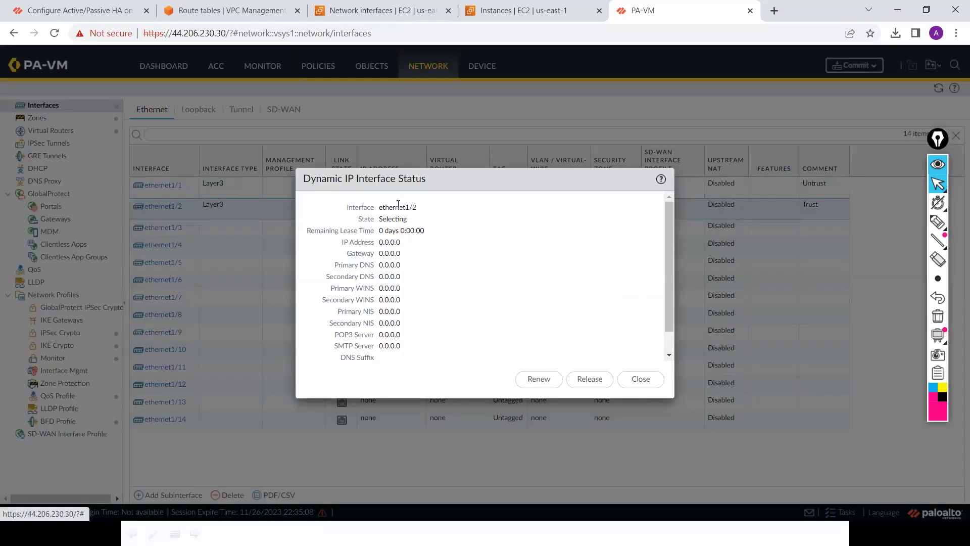
pyautogui.click(633, 378)
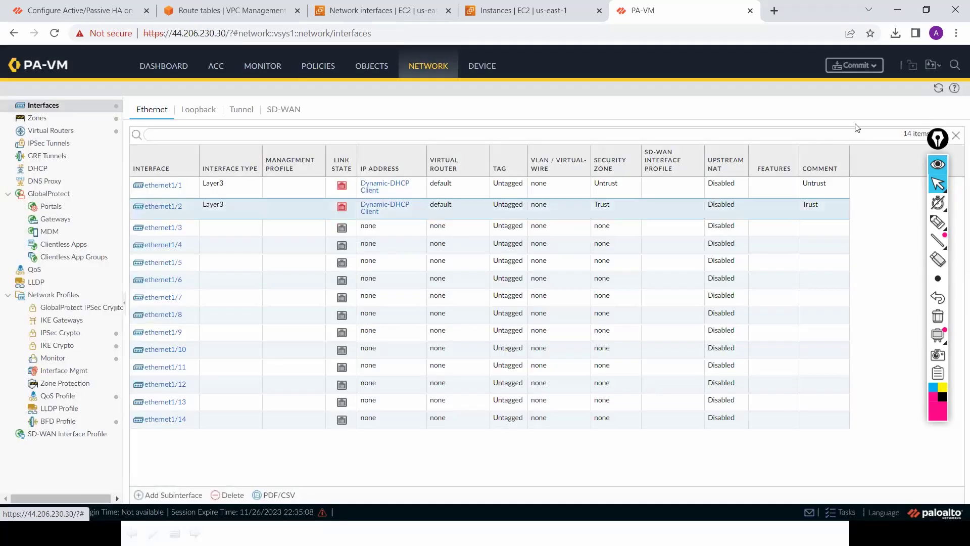
pyautogui.click(875, 71)
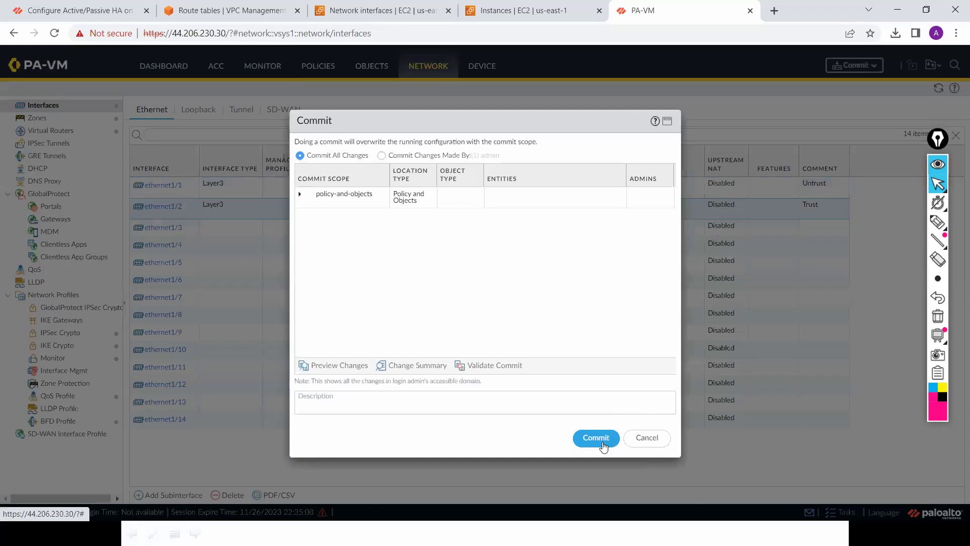
# Step: Commit the Untrust-Trust rule, then refresh the Ethernet list and recheck both interfaces' DHCP status
pyautogui.click(596, 437)
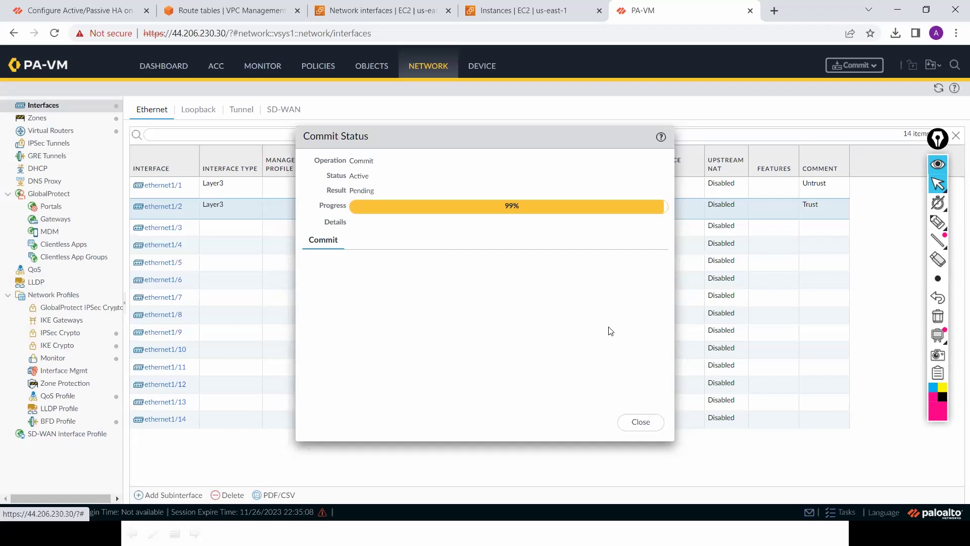
pyautogui.click(646, 426)
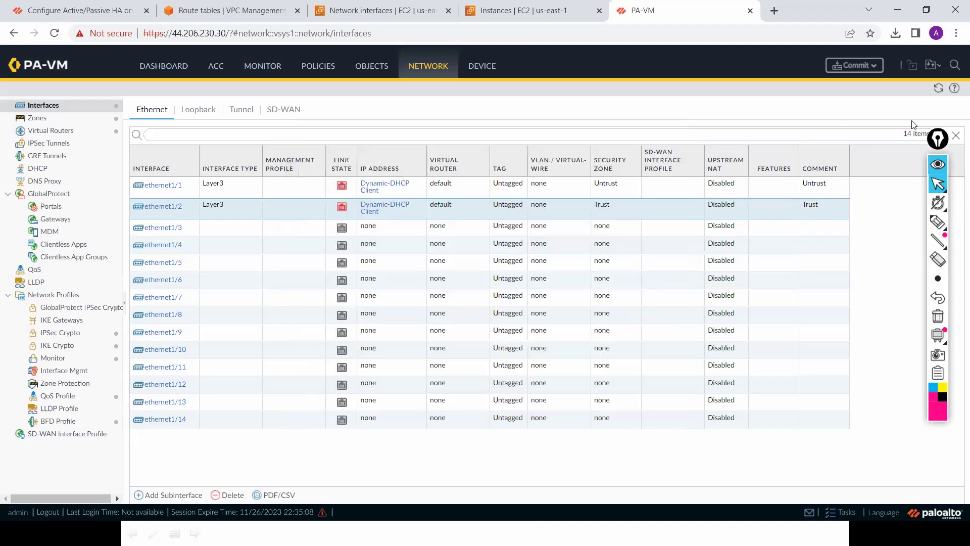
pyautogui.click(939, 84)
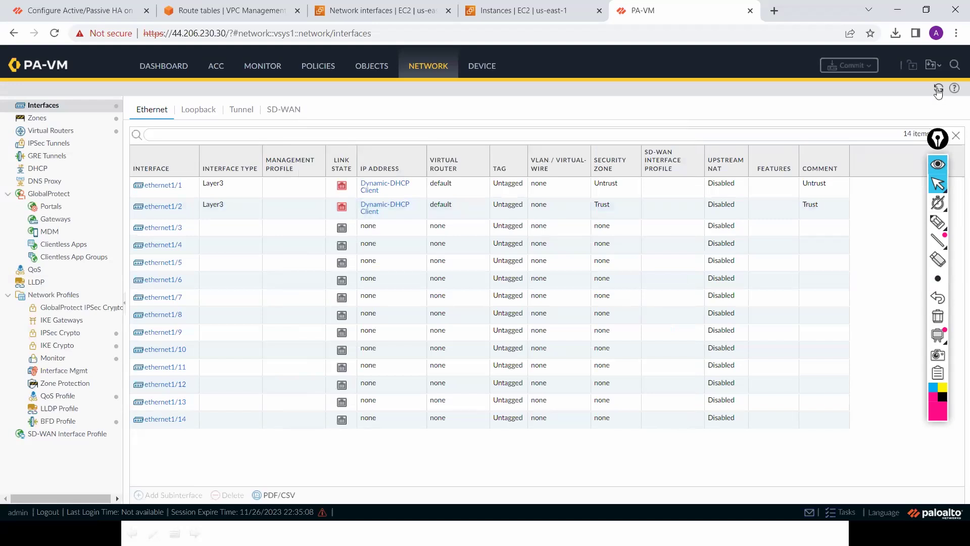
pyautogui.click(937, 89)
pyautogui.click(411, 203)
pyautogui.click(641, 379)
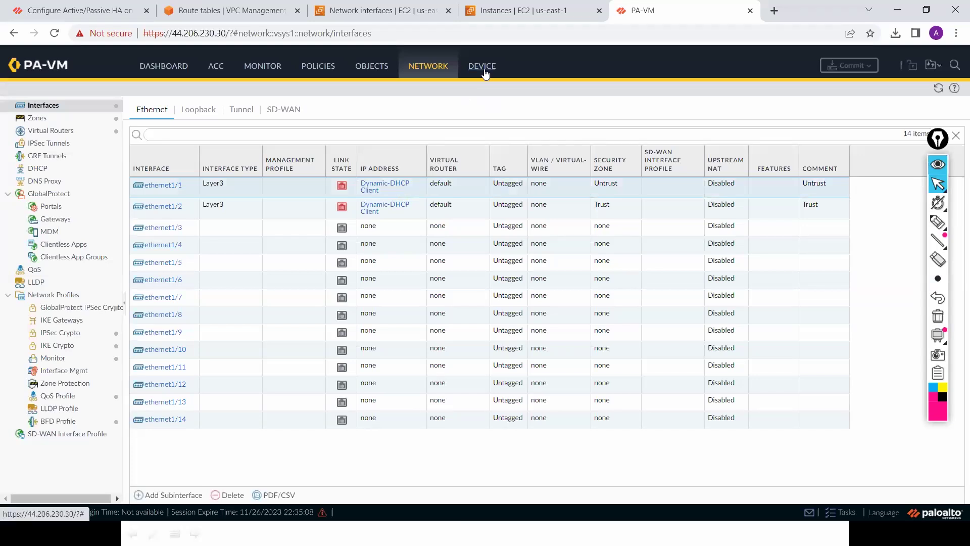
# Step: Reboot the PA-VM firewall from Device > Setup > Operations, confirming the reboot prompt
pyautogui.click(484, 74)
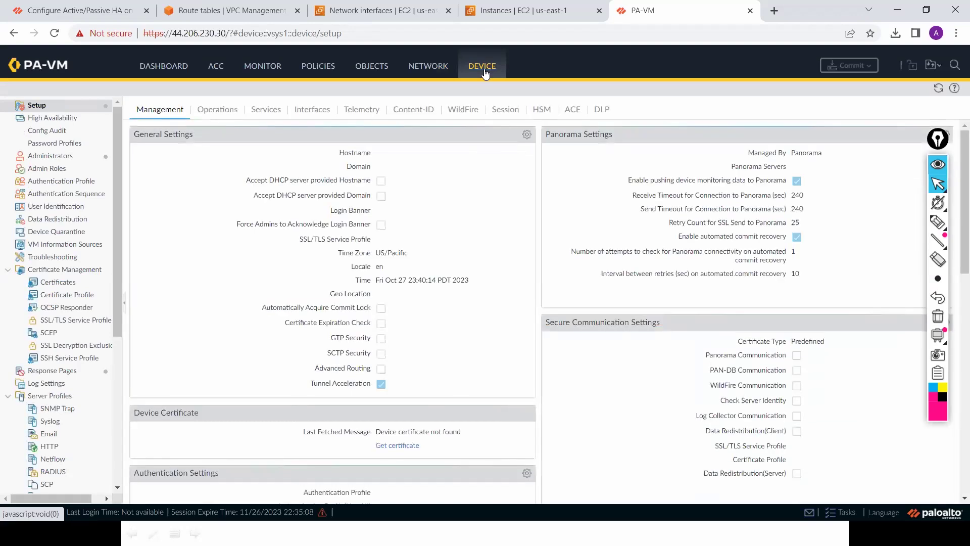
pyautogui.click(230, 109)
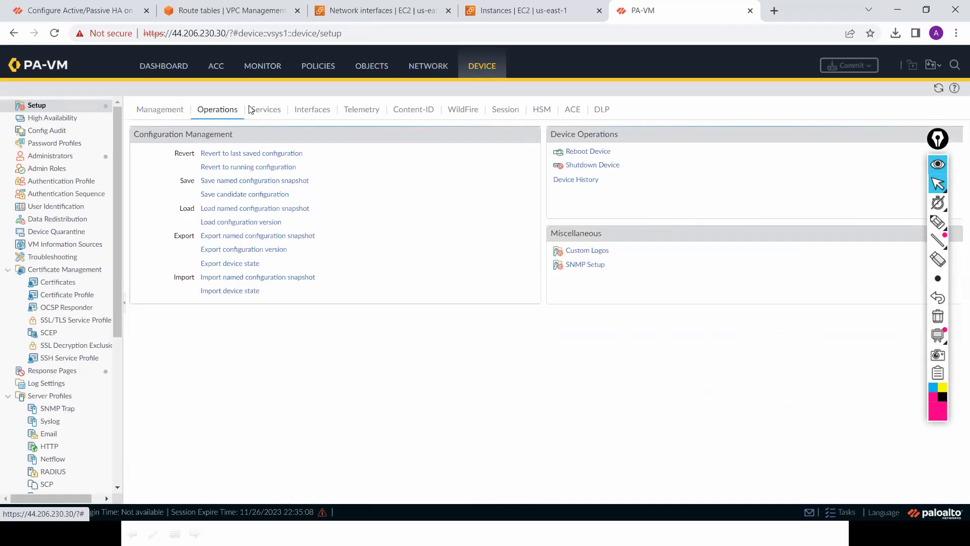
pyautogui.click(599, 152)
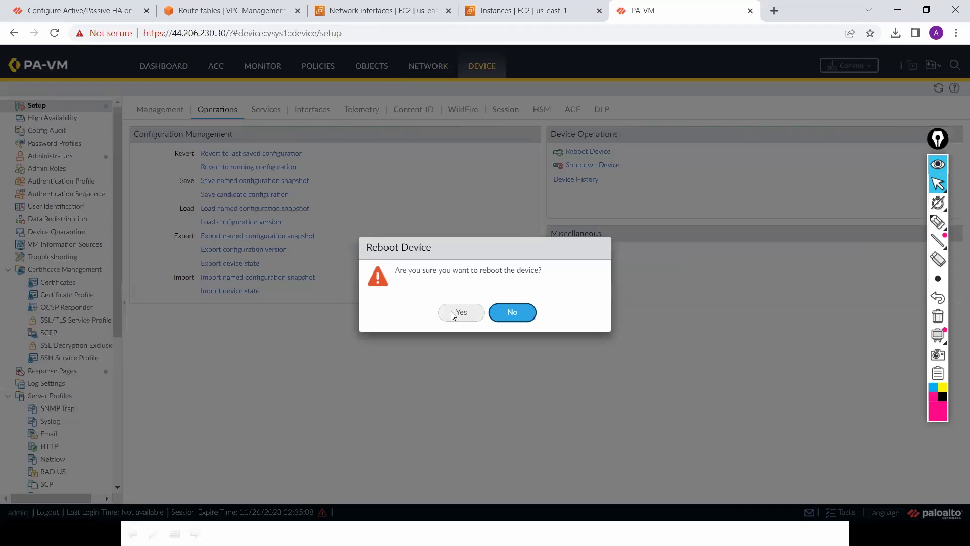
pyautogui.click(459, 313)
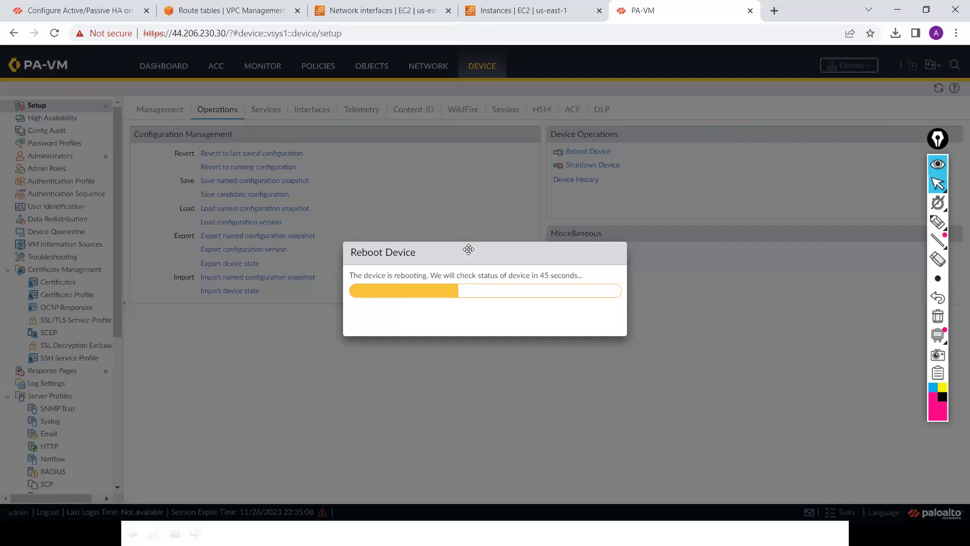
pyautogui.moveTo(469, 253); pyautogui.dragTo(466, 249)
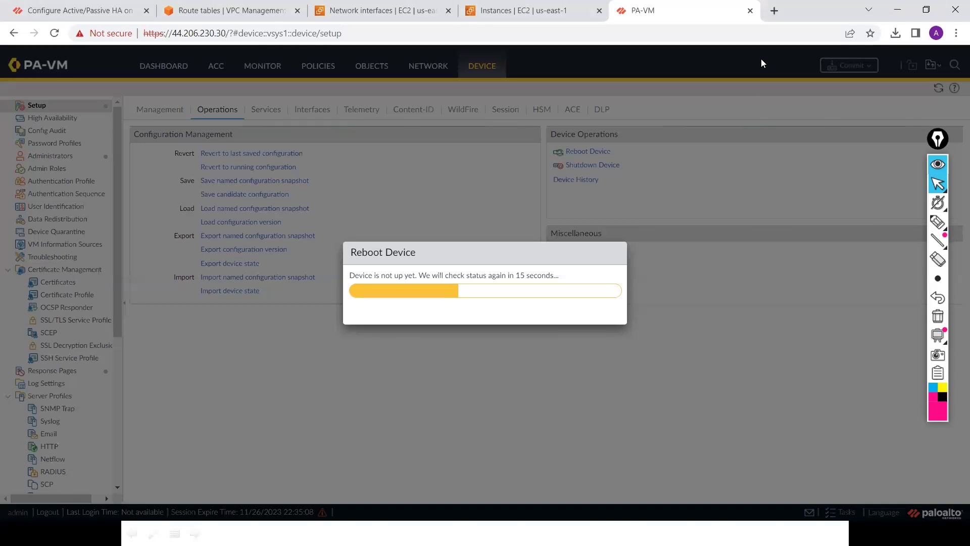
pyautogui.hotkey('alt', 'Tab')
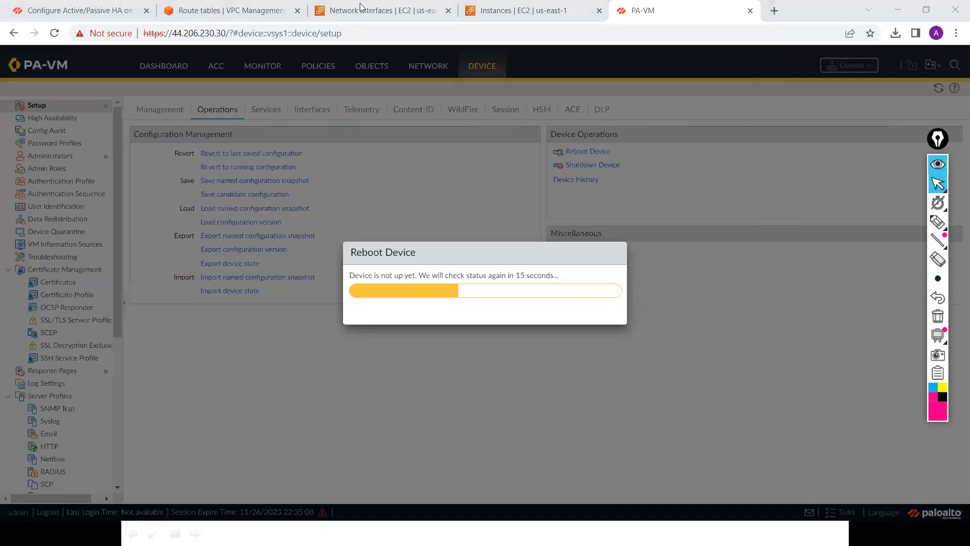
# Step: In EC2 Instances, select Public-EC2 instead of Prod-Firewall and copy its public IP 44.202.59.195
pyautogui.click(236, 15)
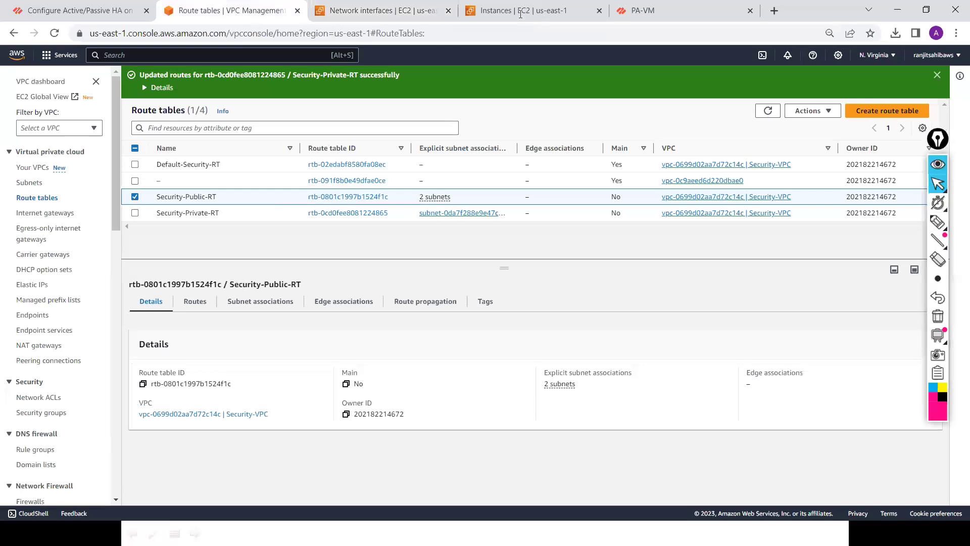
pyautogui.click(520, 12)
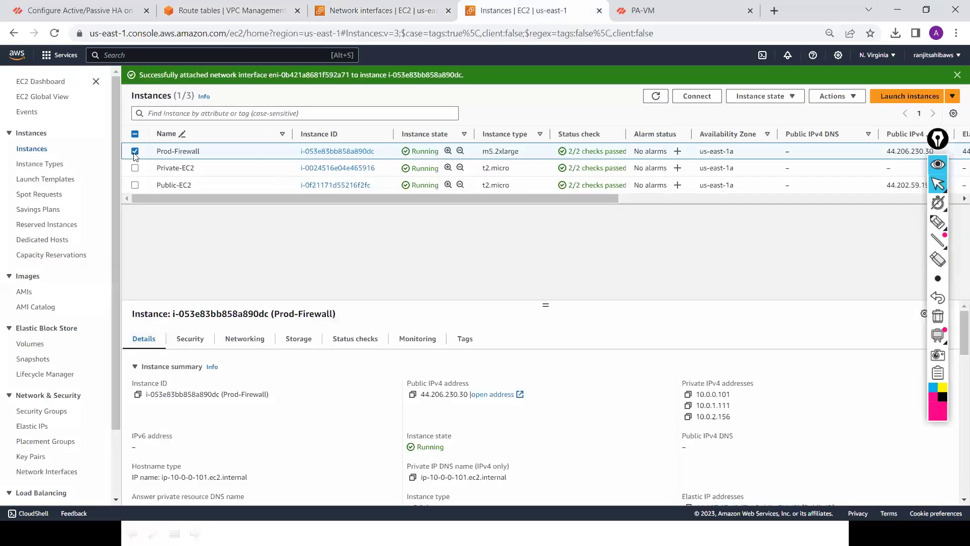
pyautogui.click(135, 153)
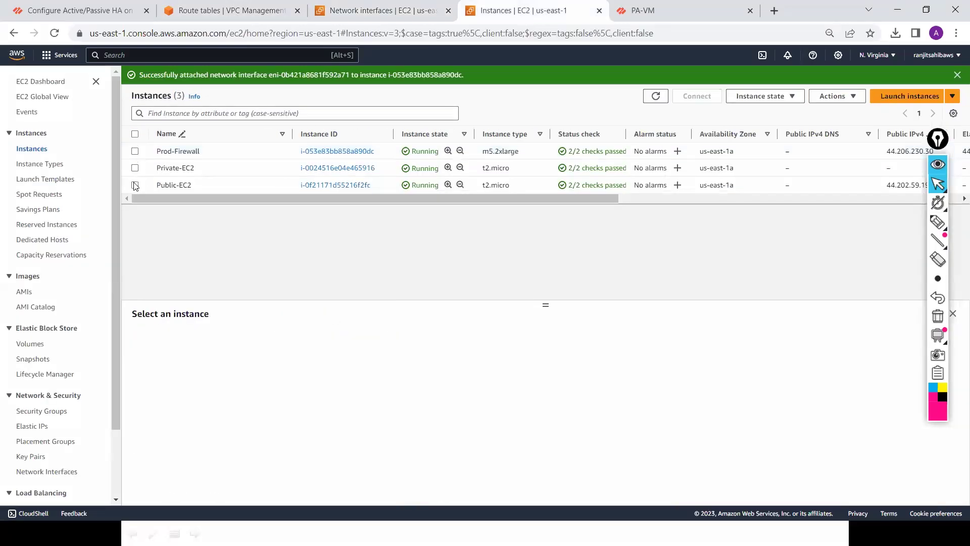
pyautogui.click(135, 185)
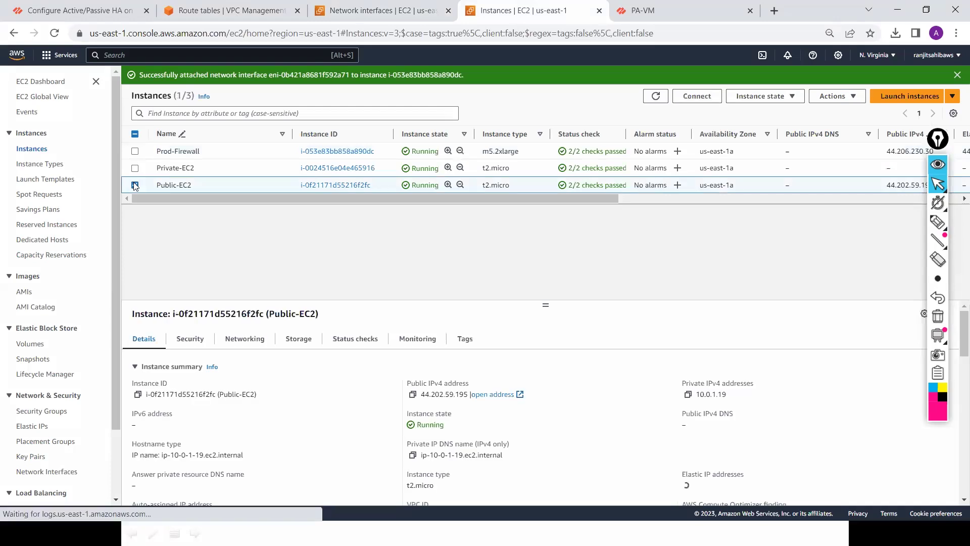
pyautogui.click(412, 394)
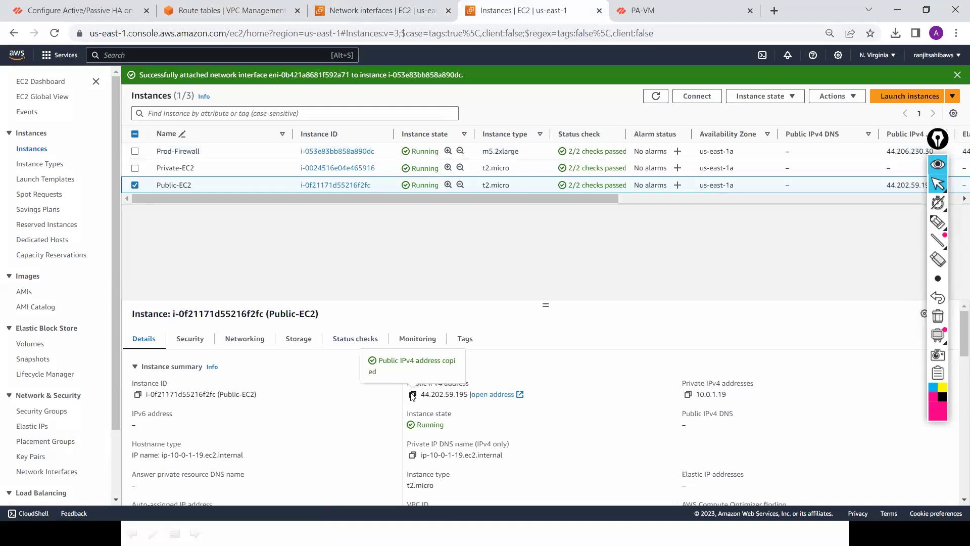
# Step: Search Windows for 'putty' and launch putty.exe
pyautogui.press('super')
pyautogui.write('p')
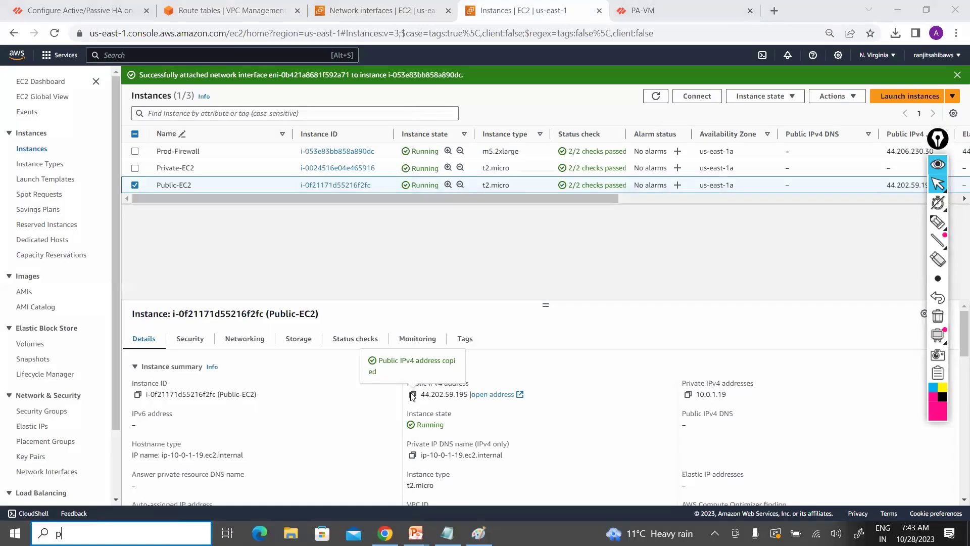
pyautogui.write('utty')
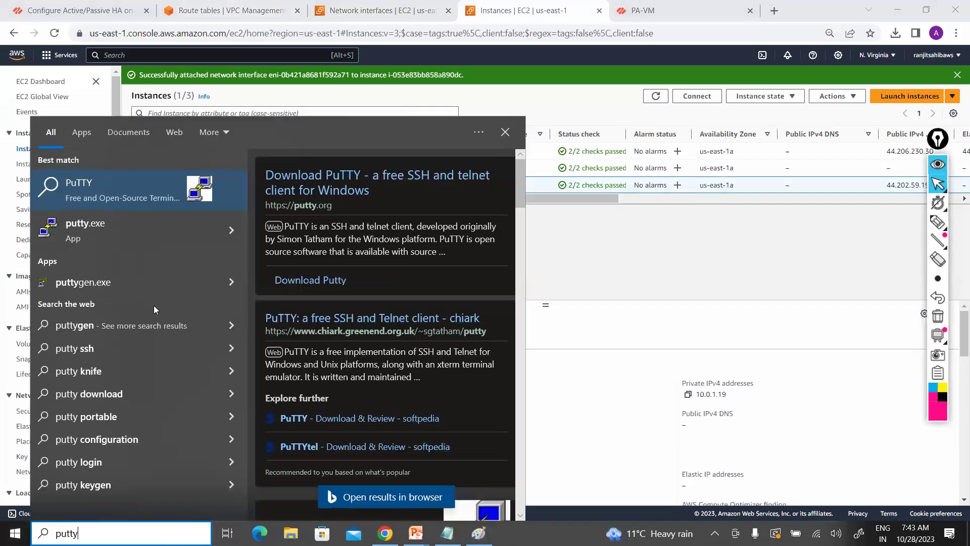
pyautogui.click(96, 228)
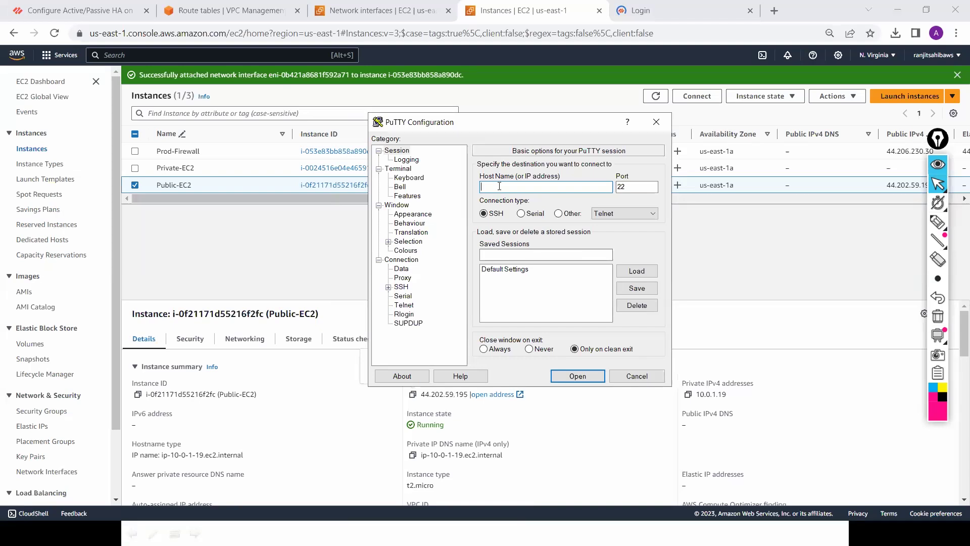
# Step: Paste 44.202.59.195 as PuTTY's host name and show the Connection > SSH > Auth > Credentials page
pyautogui.hotkey('ctrl', 'v')
pyautogui.click(387, 288)
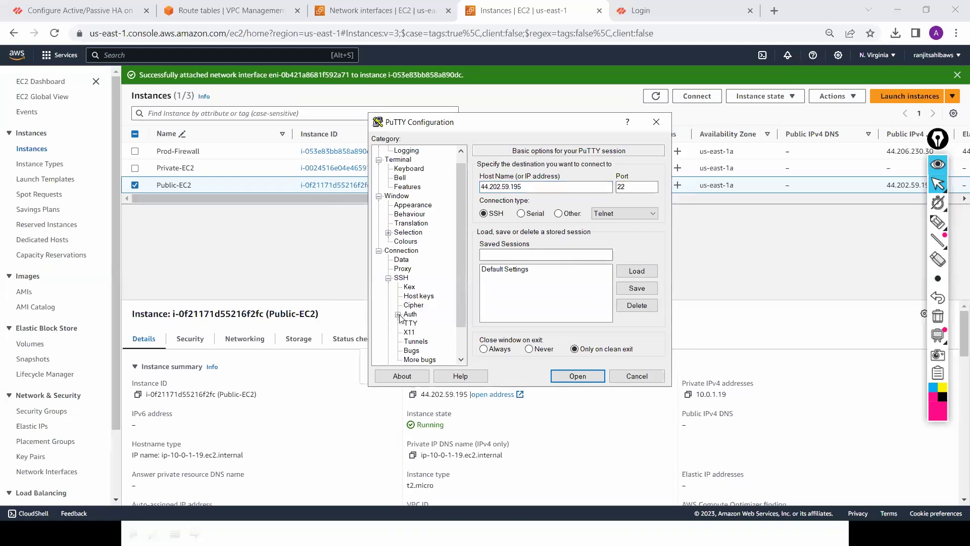
pyautogui.click(398, 314)
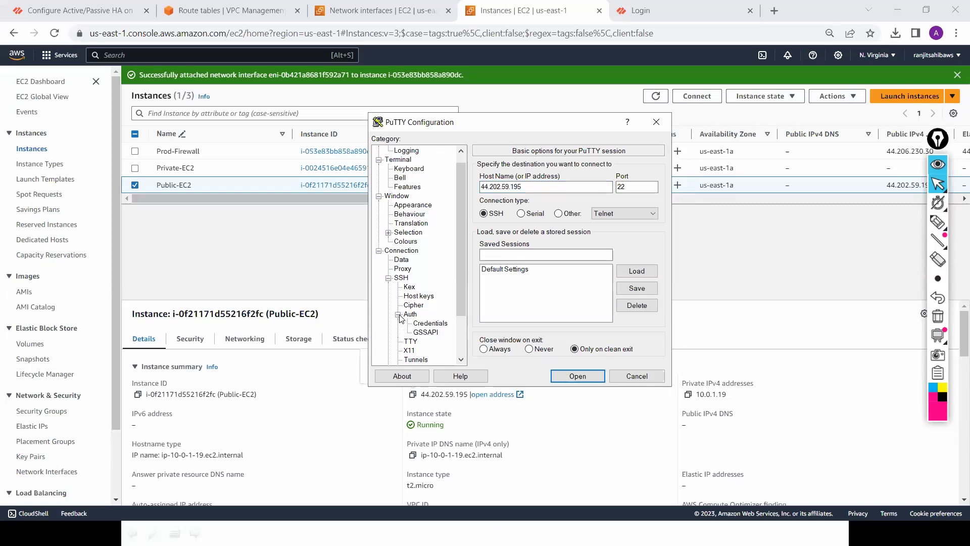
pyautogui.click(426, 325)
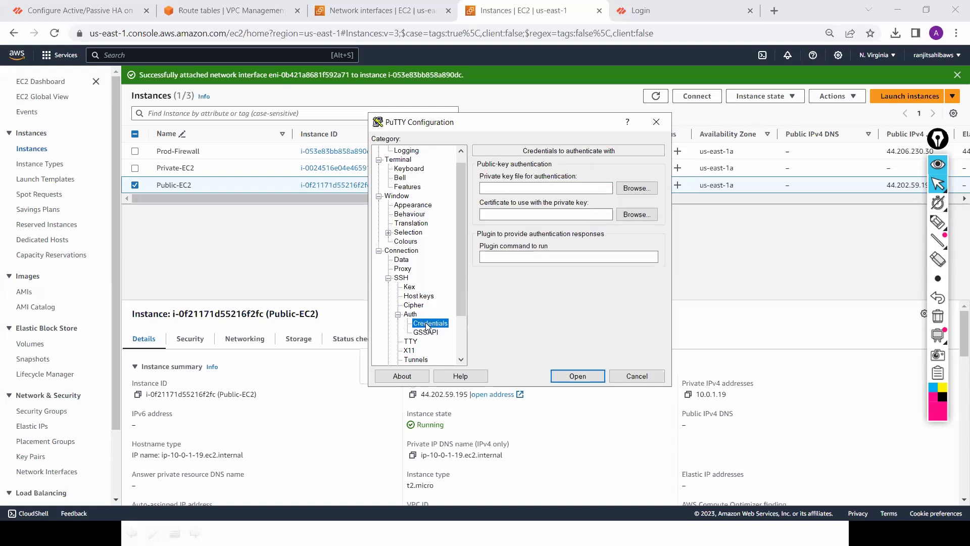
# Step: Choose Security-Private-key.ppk as the private key file, showing All Files to find it
pyautogui.click(636, 188)
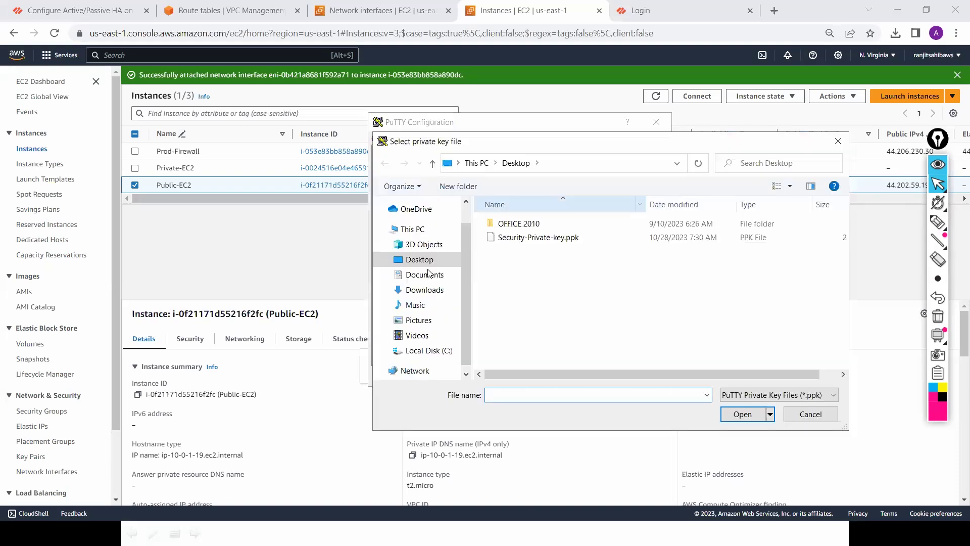
pyautogui.click(707, 396)
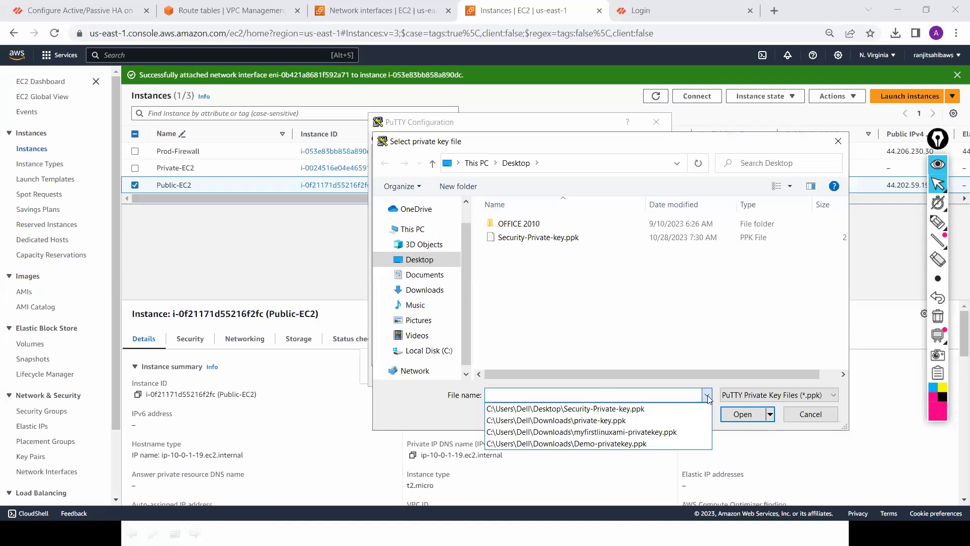
pyautogui.click(784, 401)
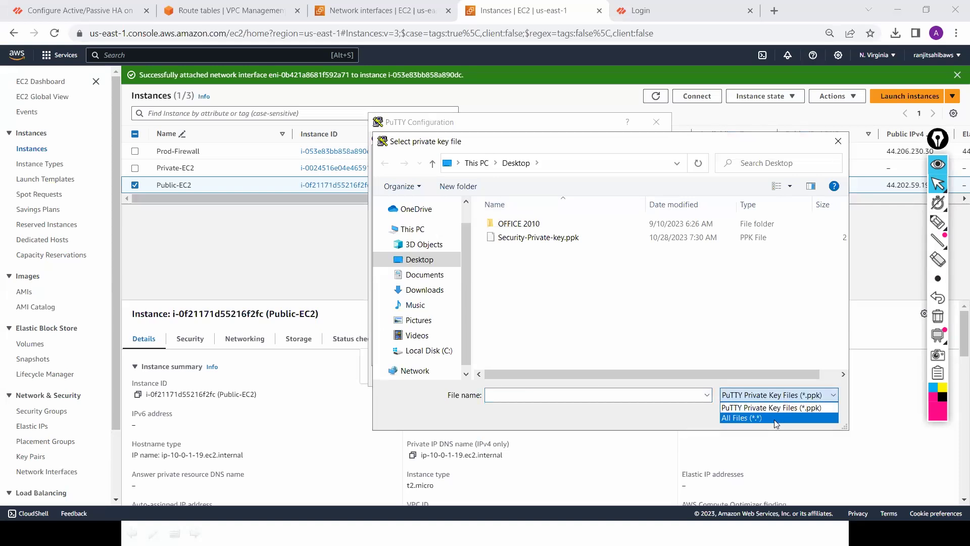
pyautogui.click(818, 300)
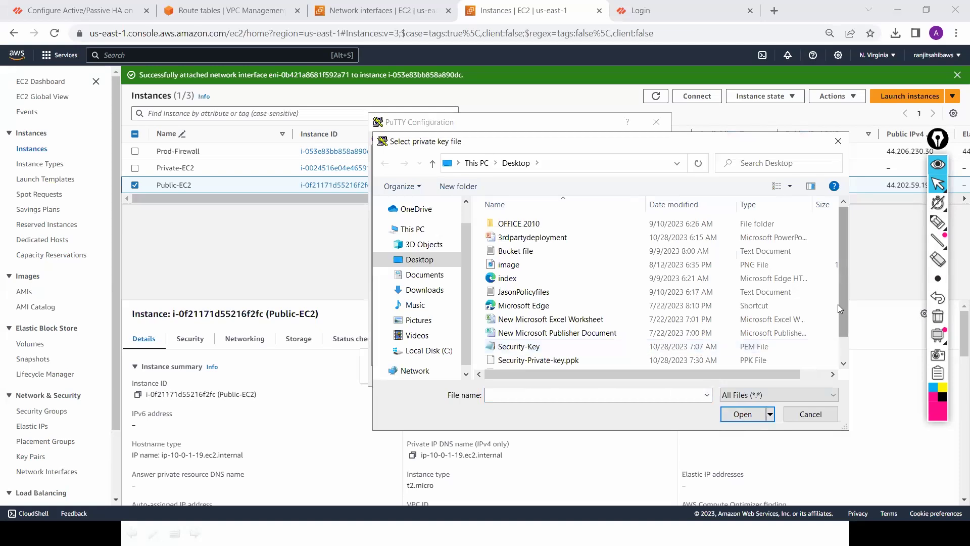
pyautogui.scroll(-1, 838, 312)
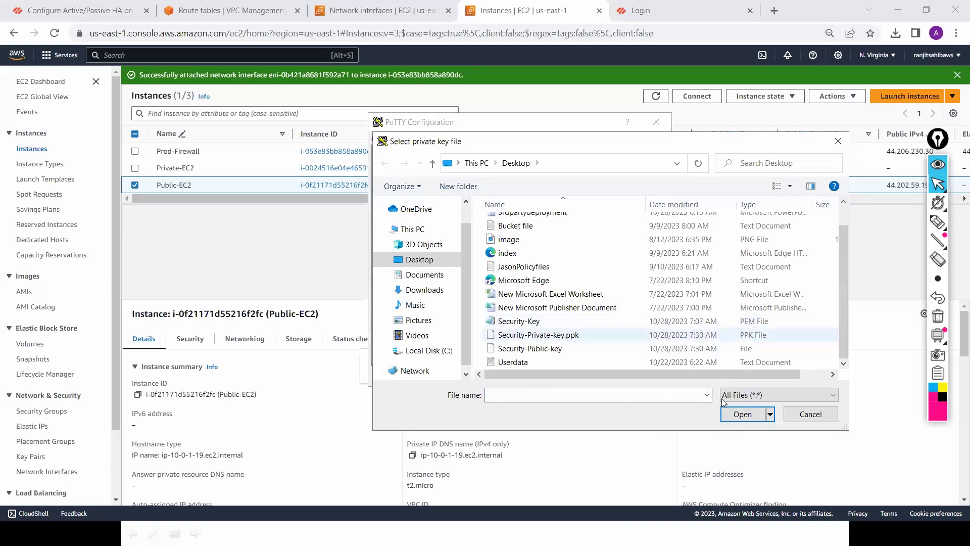
pyautogui.click(735, 412)
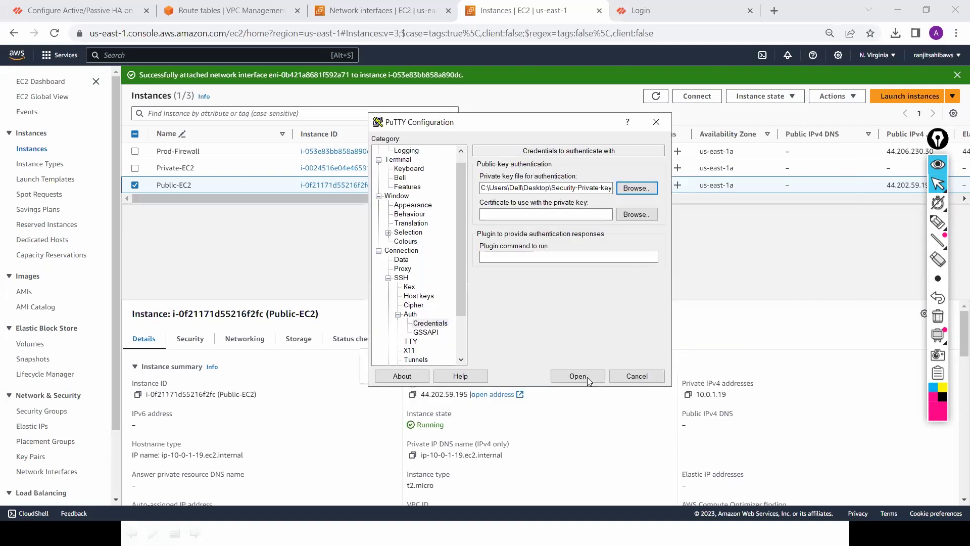
# Step: Connect to 44.202.59.195, accept the host key, and log in as ec2-user
pyautogui.click(578, 377)
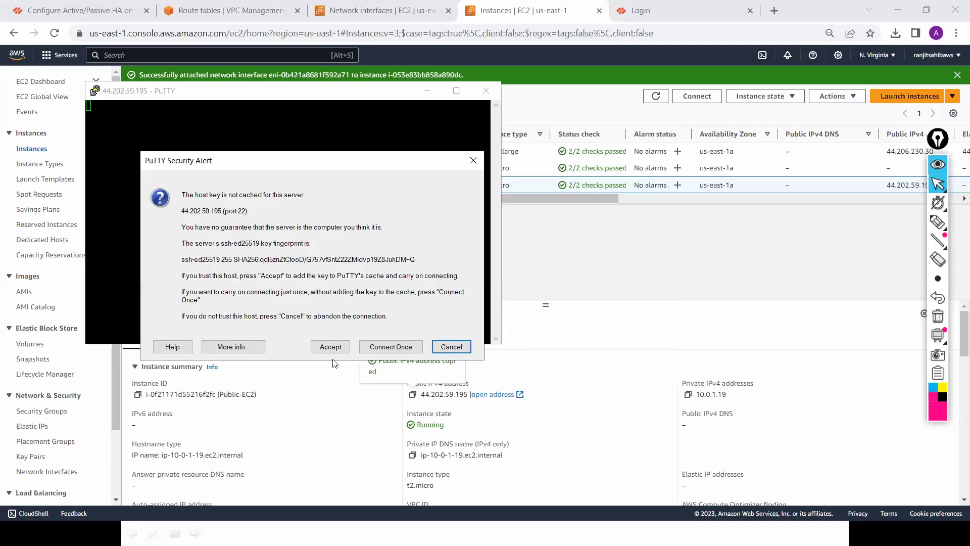
pyautogui.click(328, 348)
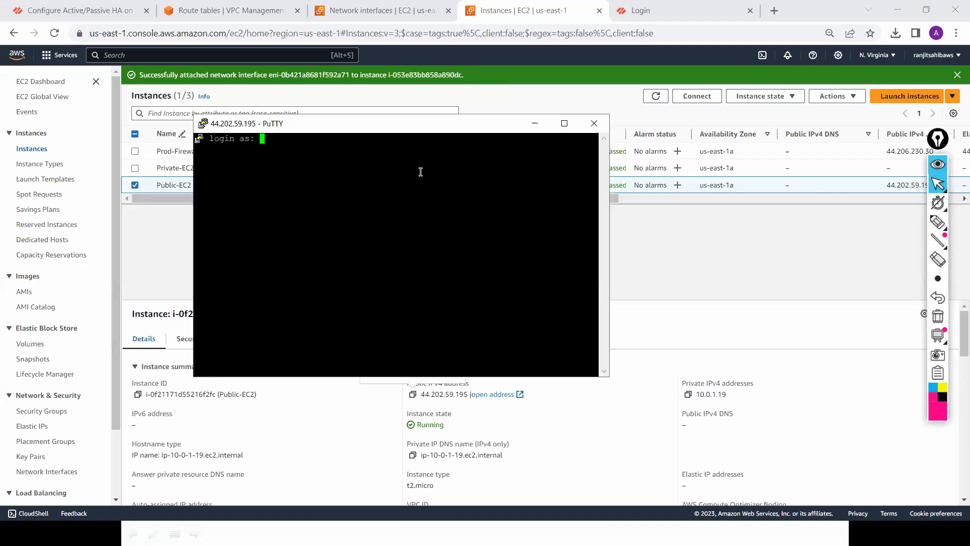
pyautogui.write('ec2-user')
pyautogui.press('Return')
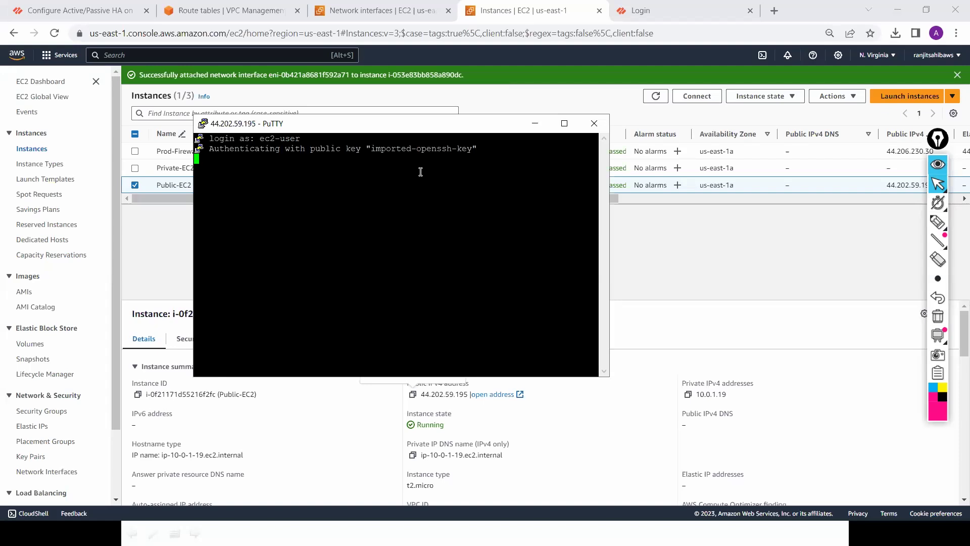
pyautogui.press('Return')
pyautogui.press('Return')
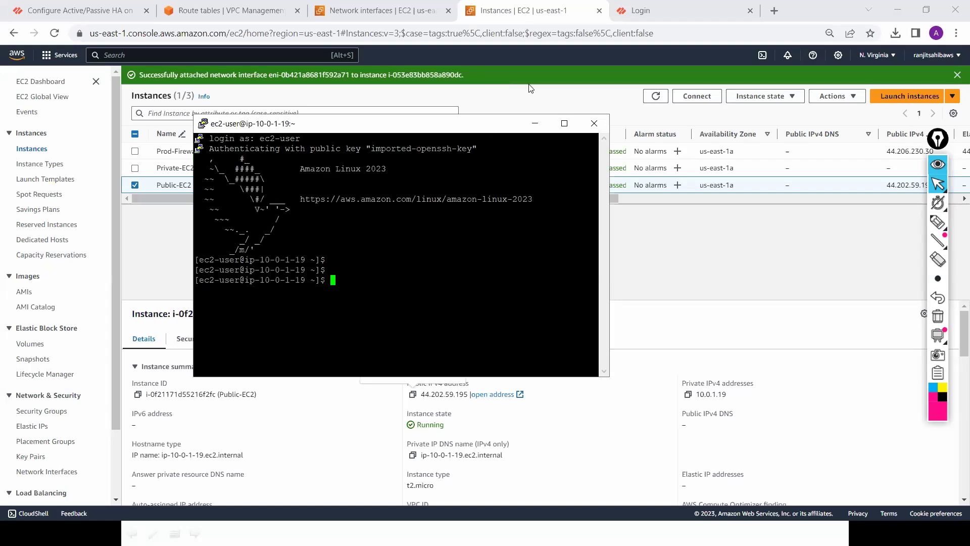
pyautogui.click(556, 13)
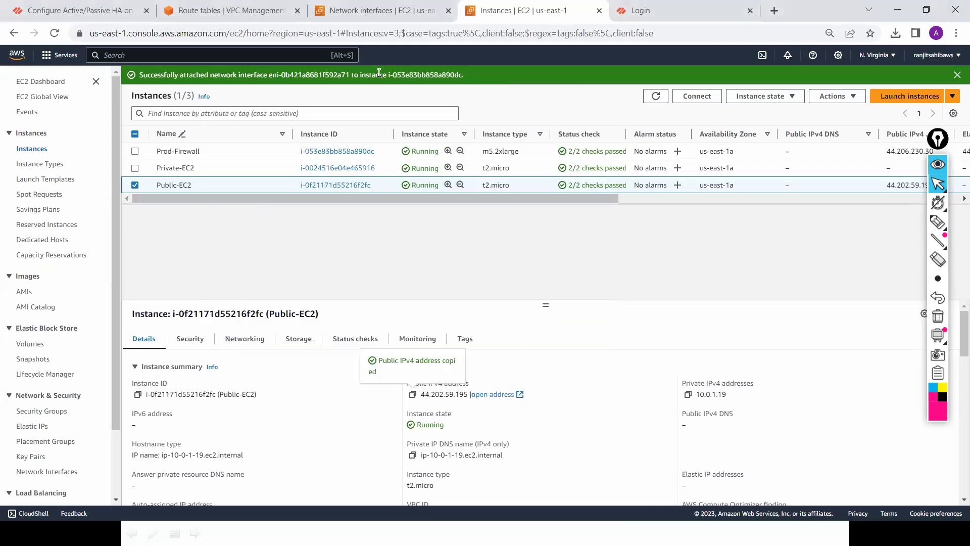
# Step: Select Private-EC2 instead of Public-EC2, copy its private IP 10.0.2.196, and return to PuTTY
pyautogui.click(134, 185)
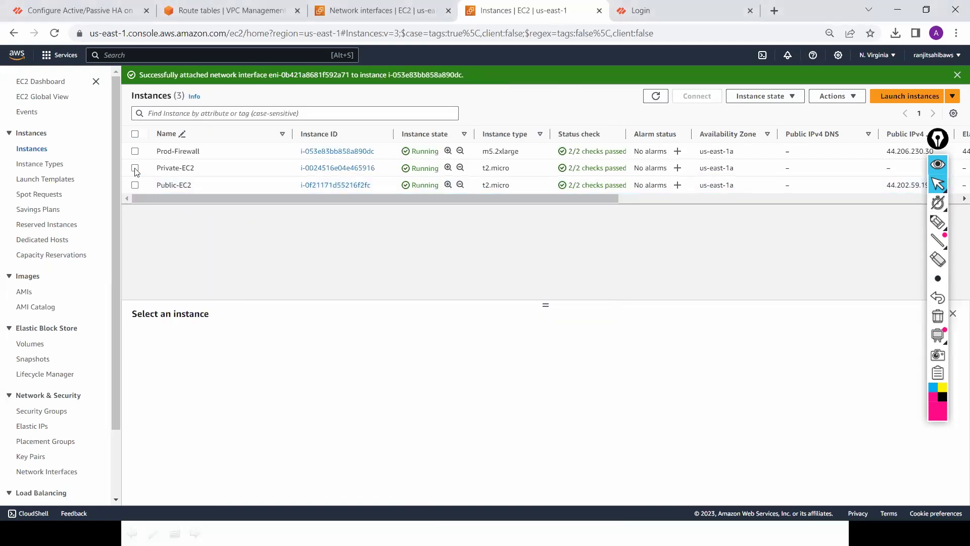
pyautogui.click(135, 168)
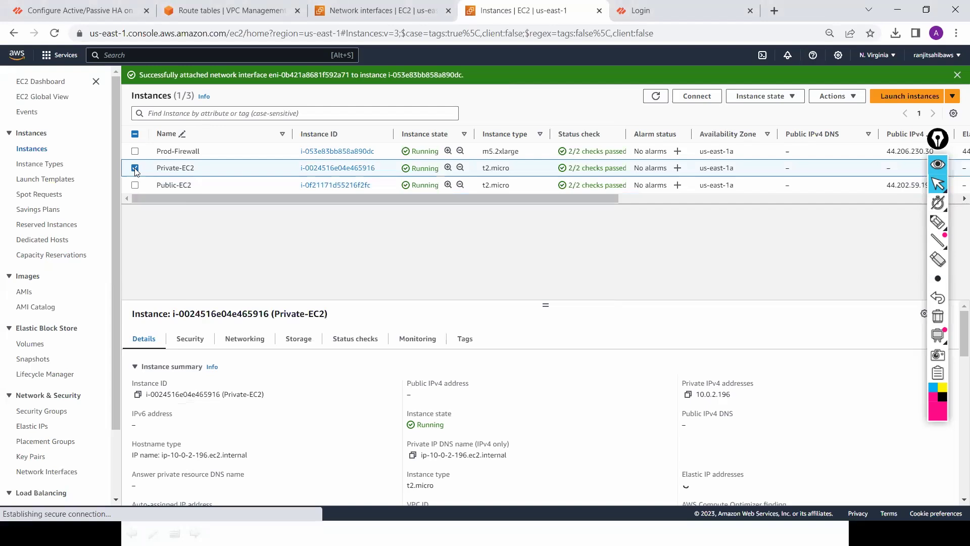
pyautogui.click(688, 395)
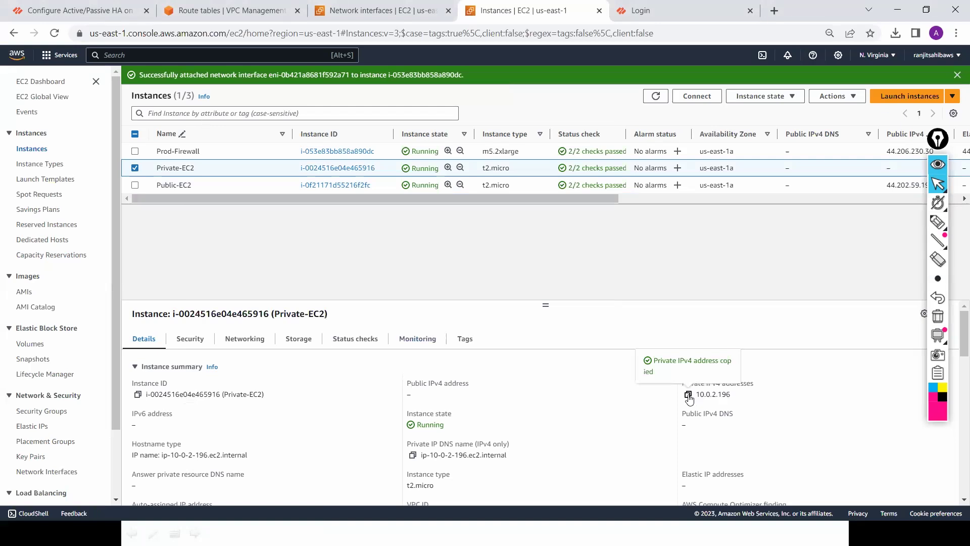
pyautogui.hotkey('alt', 'Tab')
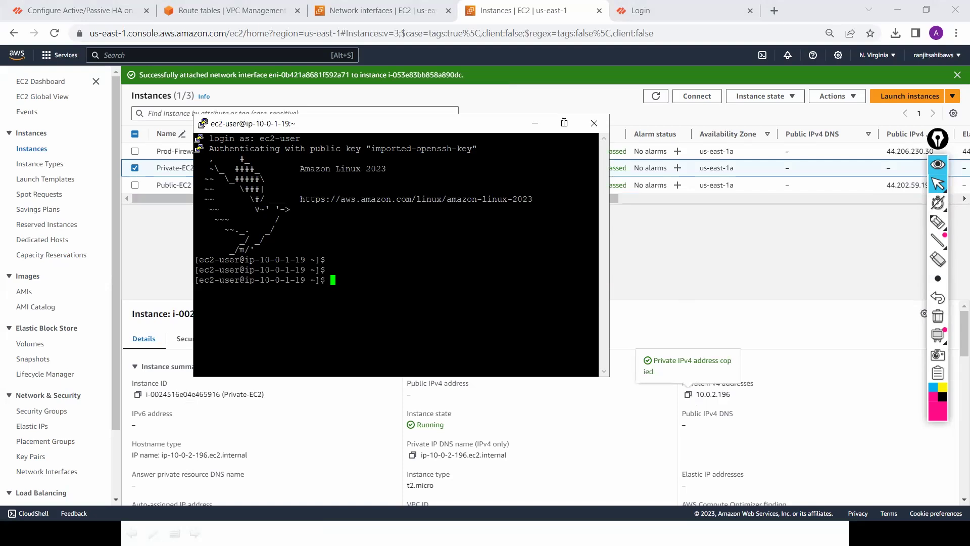
# Step: Maximize the PuTTY ec2-user session window
pyautogui.click(564, 123)
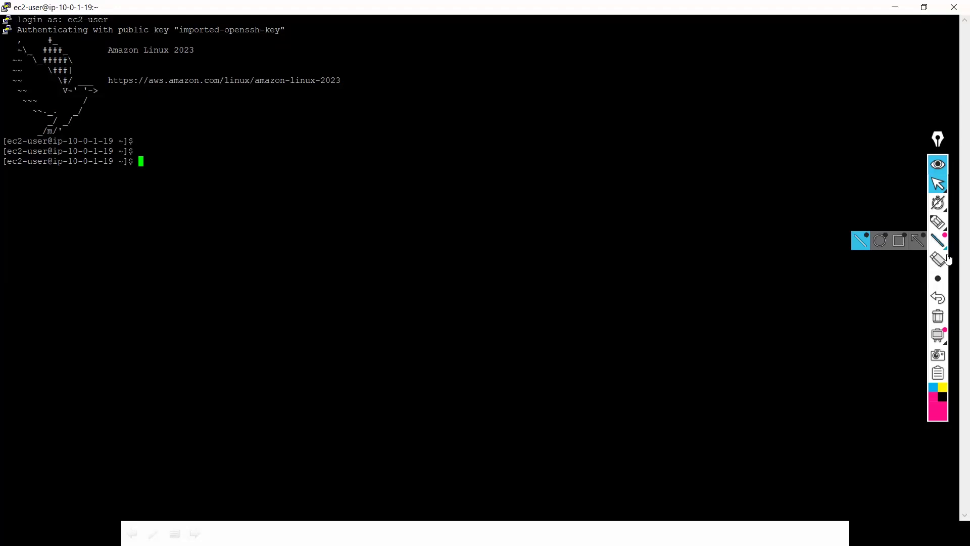
pyautogui.moveTo(937, 207)
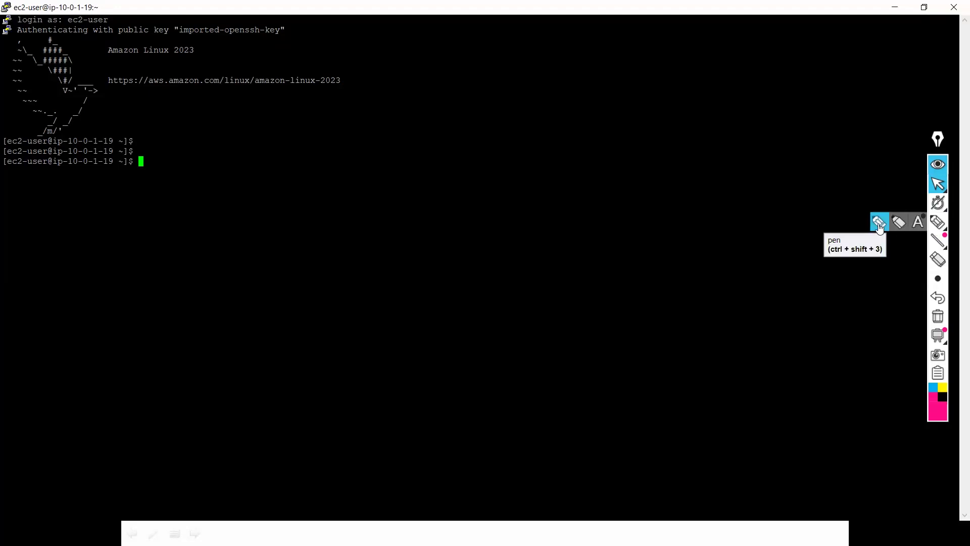
# Step: With Epic Pen, sketch pink circles, a DM label, loops and an arrow over the terminal
pyautogui.click(880, 224)
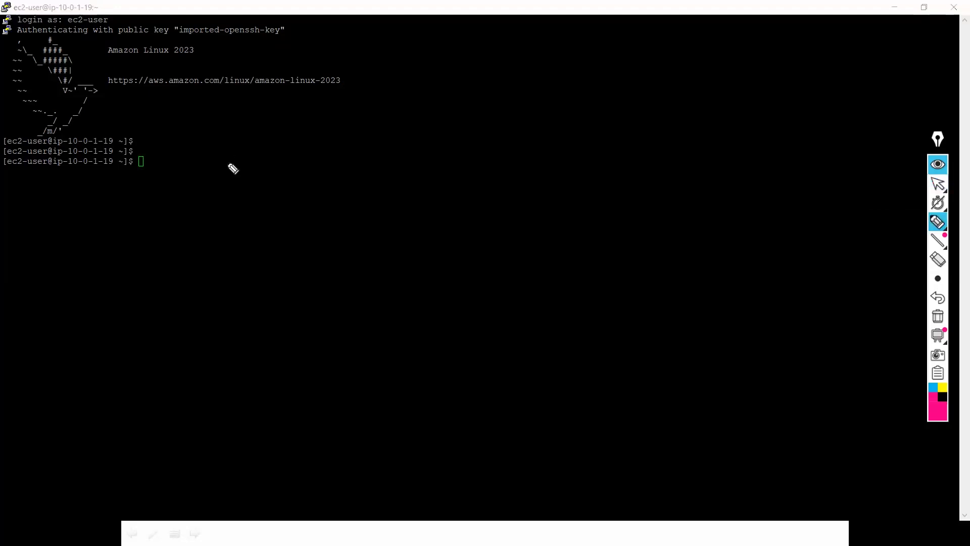
pyautogui.moveTo(114, 137); pyautogui.dragTo(105, 172)
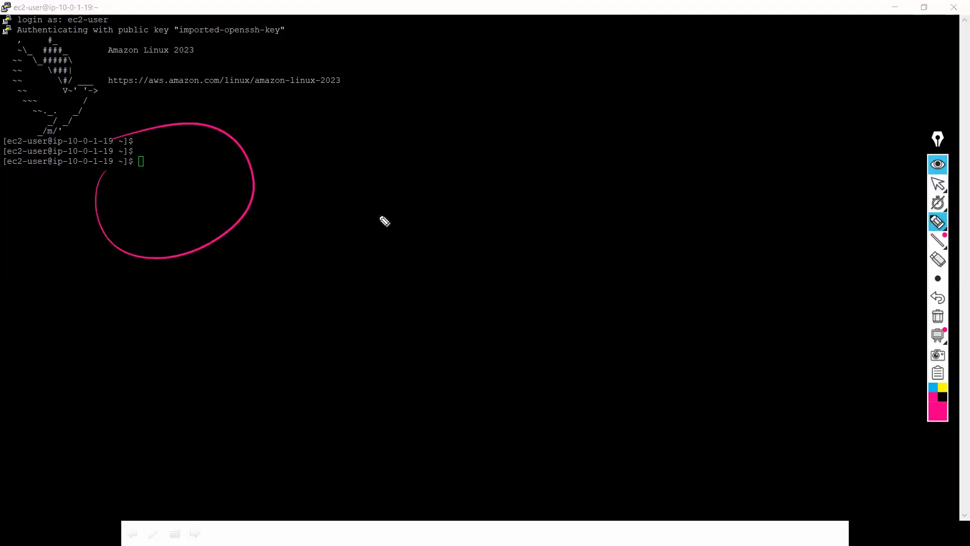
pyautogui.moveTo(679, 56)
pyautogui.mouseDown()
pyautogui.moveTo(633, 57)
pyautogui.moveTo(736, 119)
pyautogui.moveTo(651, 44)
pyautogui.mouseUp()
pyautogui.moveTo(690, 82)
pyautogui.mouseDown()
pyautogui.moveTo(693, 91)
pyautogui.moveTo(741, 73)
pyautogui.mouseUp()
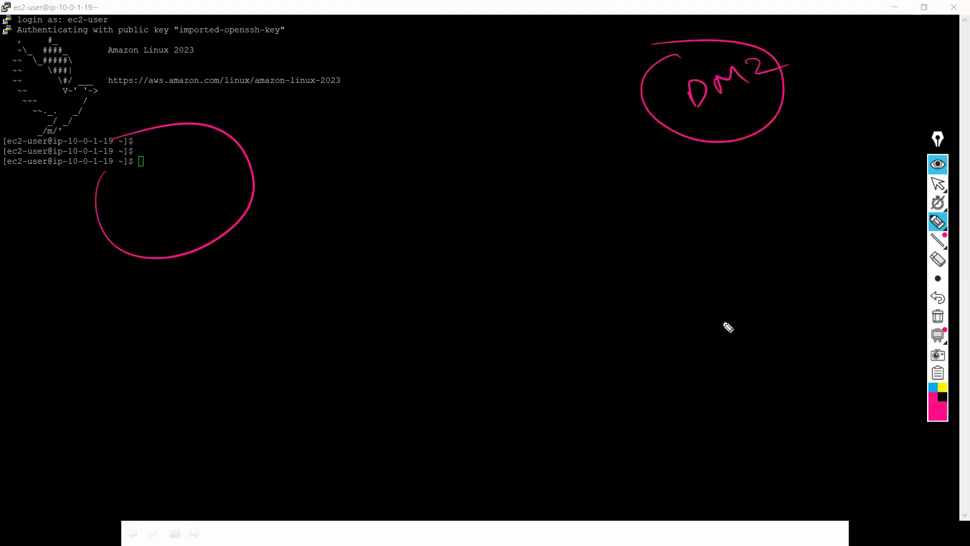
pyautogui.moveTo(627, 388); pyautogui.dragTo(709, 313)
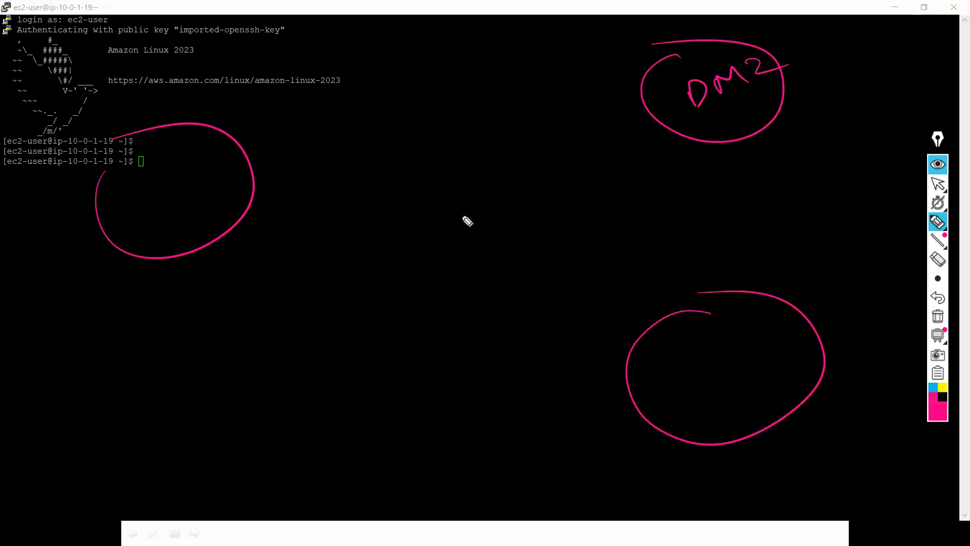
pyautogui.moveTo(458, 209); pyautogui.dragTo(456, 215)
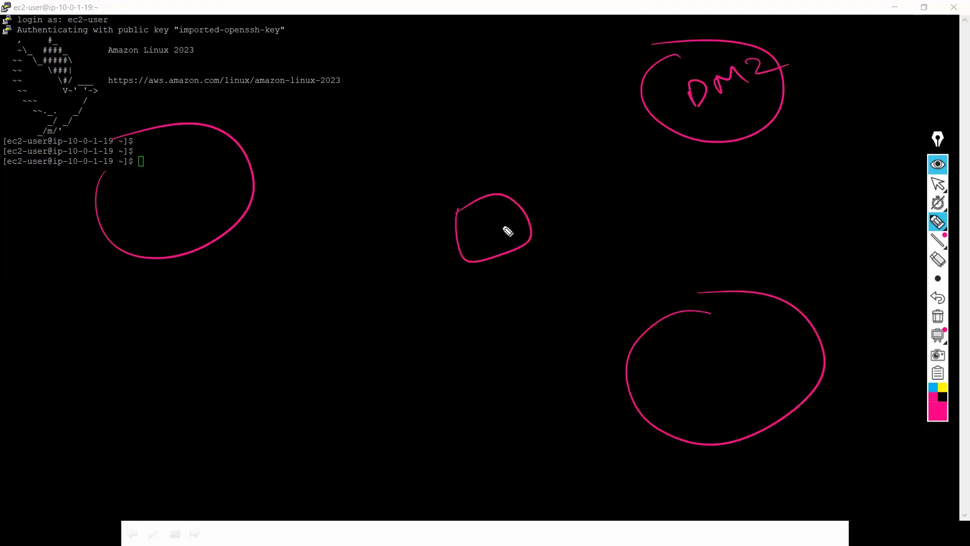
pyautogui.moveTo(492, 243); pyautogui.dragTo(538, 270)
pyautogui.moveTo(282, 233); pyautogui.dragTo(486, 237)
pyautogui.moveTo(194, 216); pyautogui.dragTo(206, 216)
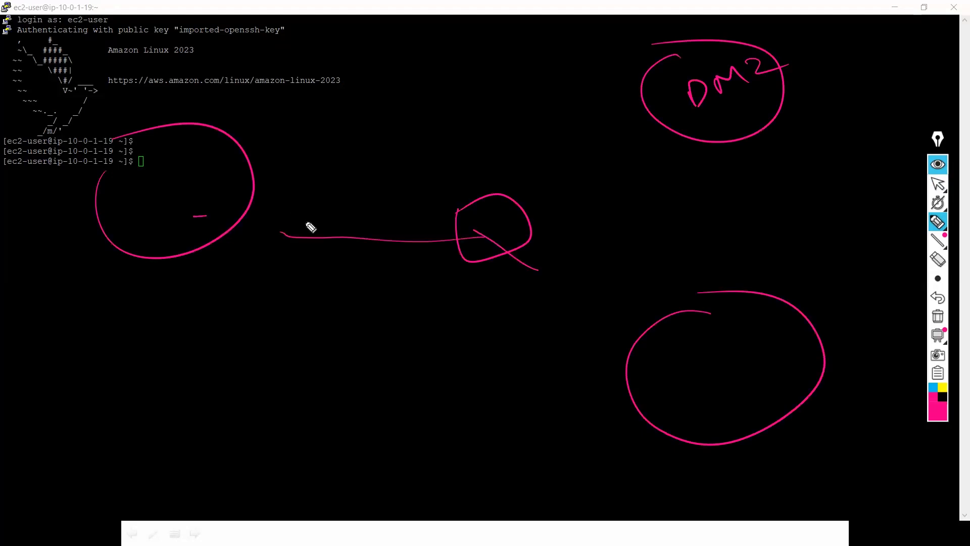
pyautogui.moveTo(278, 210); pyautogui.dragTo(304, 223)
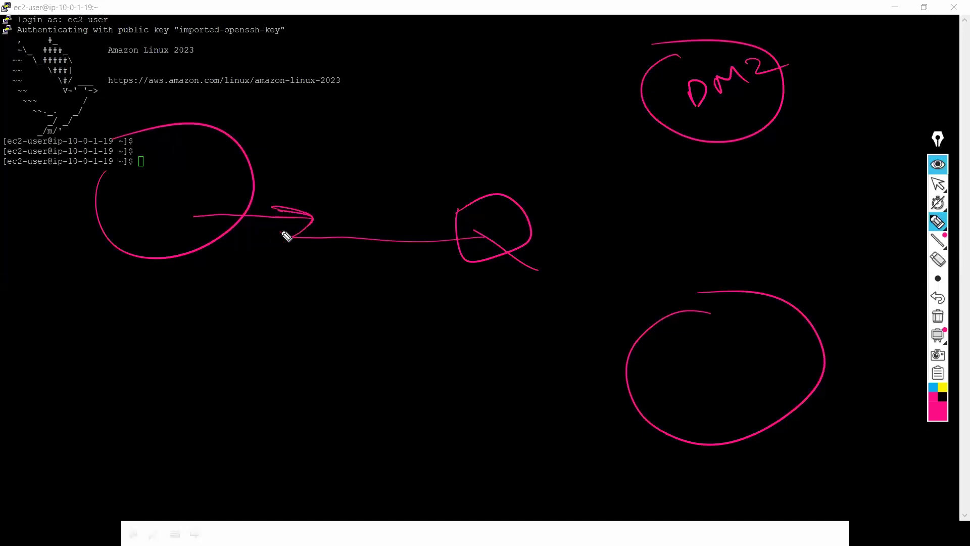
pyautogui.moveTo(313, 225); pyautogui.dragTo(321, 197)
# Step: Add more circles and connecting lines to the diagram, then erase all annotations
pyautogui.moveTo(529, 133); pyautogui.dragTo(534, 142)
pyautogui.moveTo(625, 240); pyautogui.dragTo(604, 238)
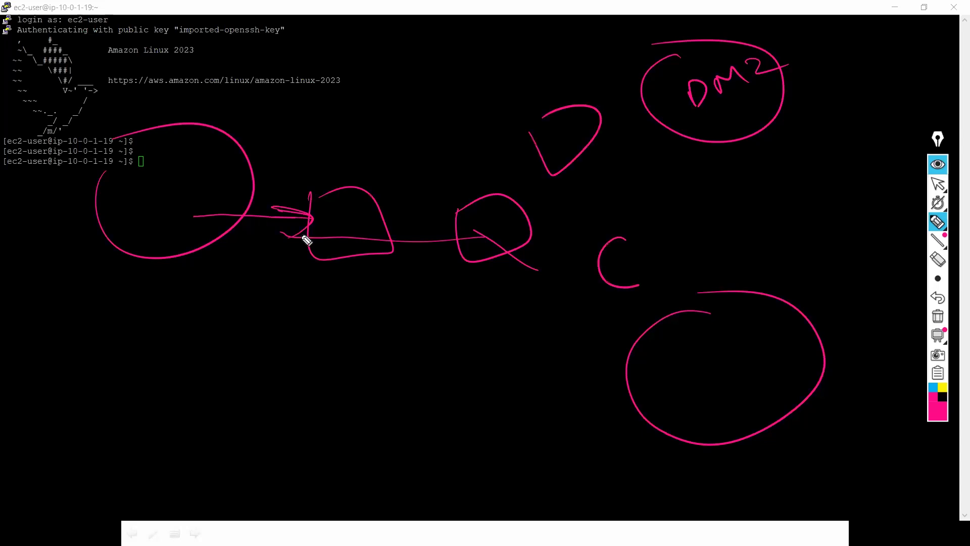
pyautogui.moveTo(313, 216); pyautogui.dragTo(371, 202)
pyautogui.moveTo(491, 221); pyautogui.dragTo(649, 277)
pyautogui.moveTo(680, 39)
pyautogui.mouseDown()
pyautogui.moveTo(797, 52)
pyautogui.moveTo(697, 101)
pyautogui.moveTo(699, 134)
pyautogui.moveTo(720, 128)
pyautogui.mouseUp()
pyautogui.moveTo(693, 133); pyautogui.dragTo(800, 82)
pyautogui.click(744, 385)
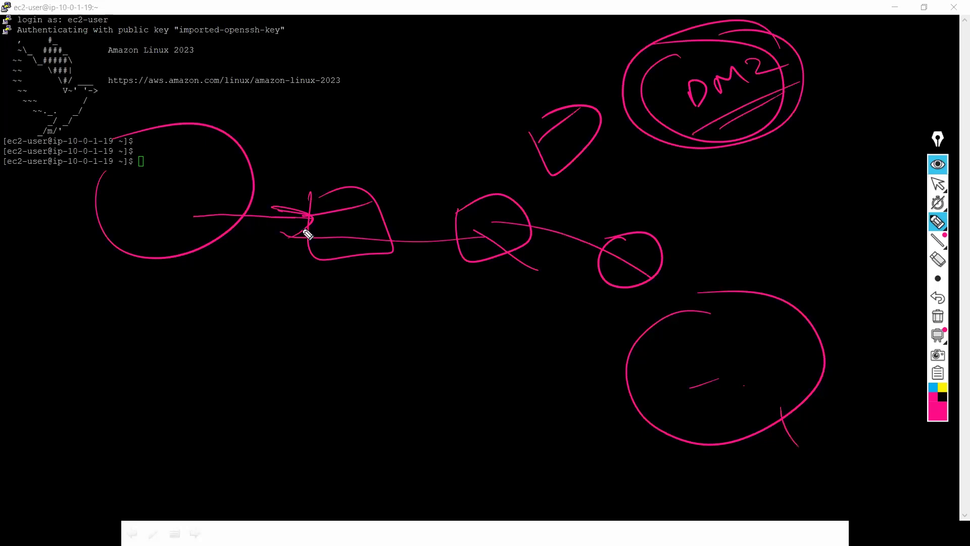
pyautogui.moveTo(342, 179); pyautogui.dragTo(345, 183)
pyautogui.moveTo(558, 79)
pyautogui.mouseDown()
pyautogui.moveTo(546, 96)
pyautogui.moveTo(560, 81)
pyautogui.mouseUp()
pyautogui.moveTo(435, 210)
pyautogui.mouseDown()
pyautogui.moveTo(475, 205)
pyautogui.moveTo(455, 162)
pyautogui.moveTo(476, 160)
pyautogui.moveTo(415, 135)
pyautogui.moveTo(461, 134)
pyautogui.moveTo(390, 185)
pyautogui.moveTo(453, 128)
pyautogui.mouseUp()
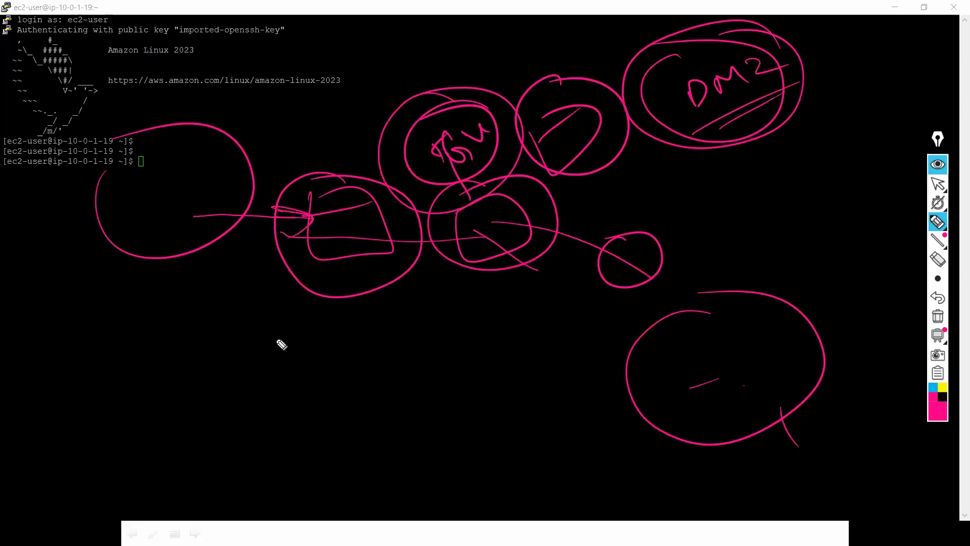
pyautogui.click(937, 316)
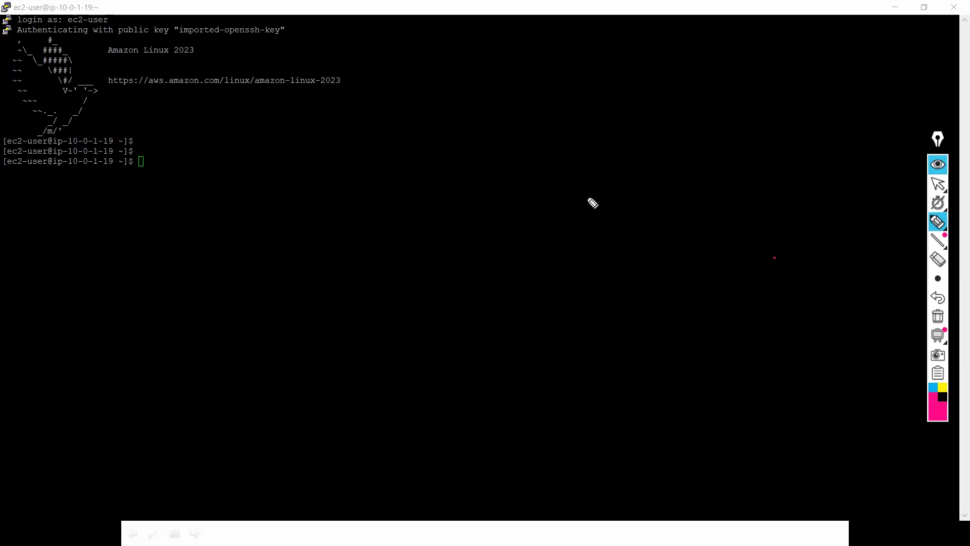
# Step: Return to the EC2 Instances page, switch Epic Pen to cursor mode, and toggle instance selections
pyautogui.hotkey('alt', 'Tab')
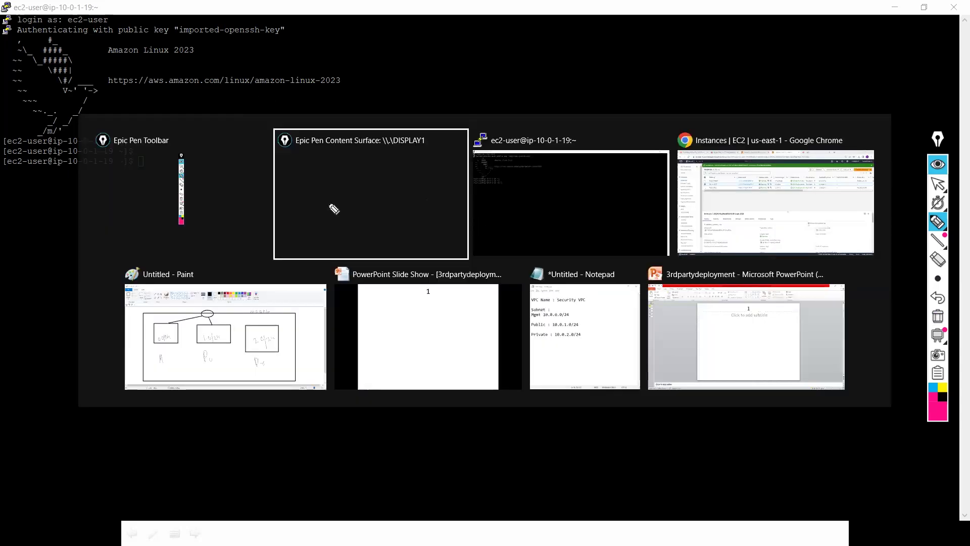
pyautogui.hotkey('alt', 'Tab')
pyautogui.hotkey('alt', 'Tab')
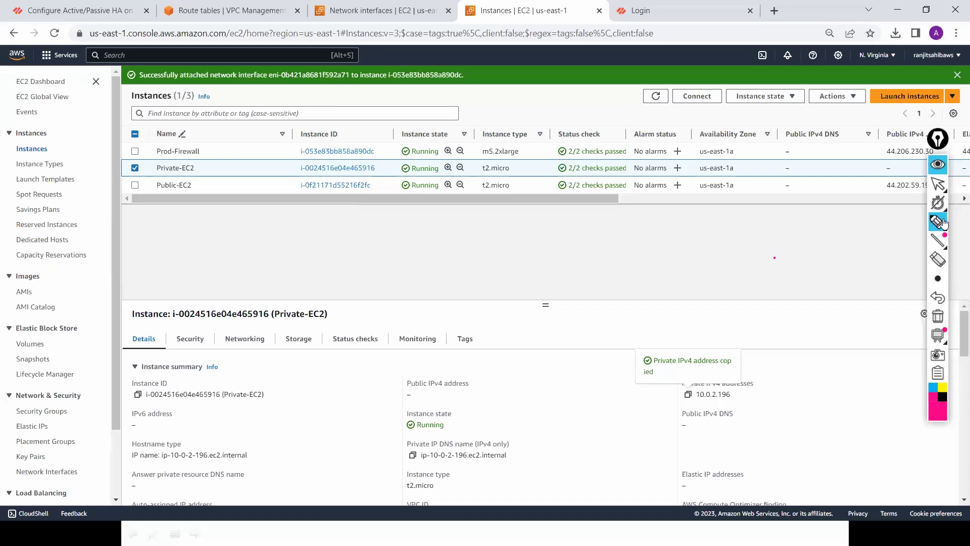
pyautogui.click(937, 203)
pyautogui.hotkey('ctrl', 'shift', '1')
pyautogui.click(135, 185)
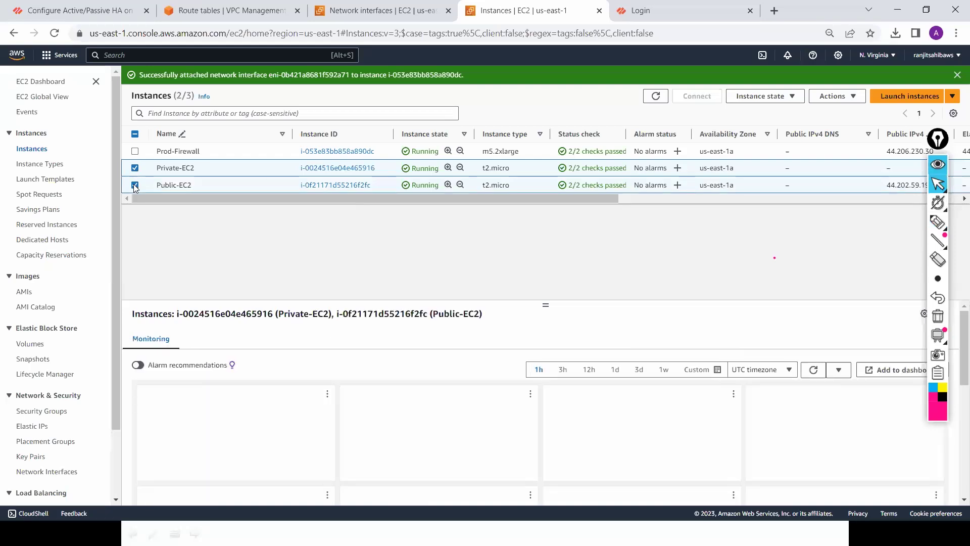
pyautogui.click(136, 185)
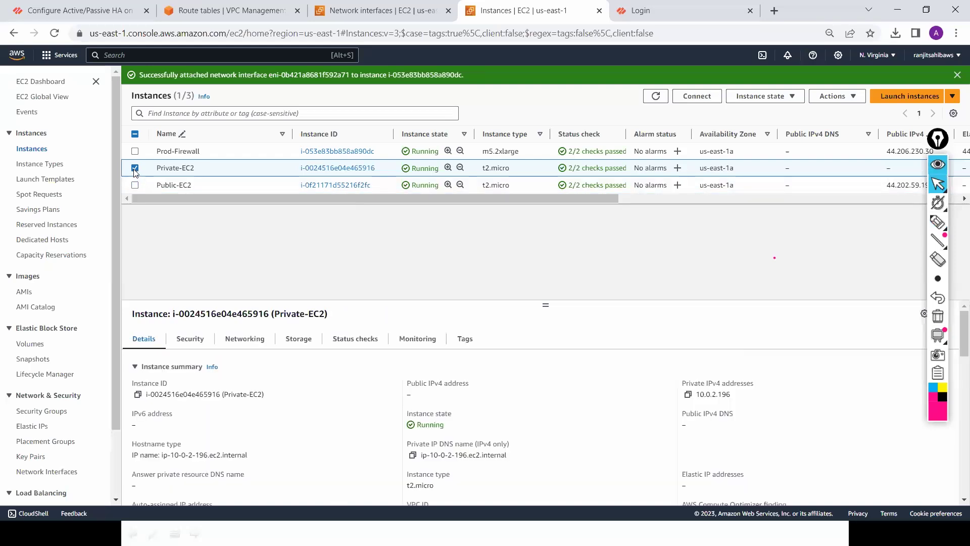
pyautogui.click(135, 184)
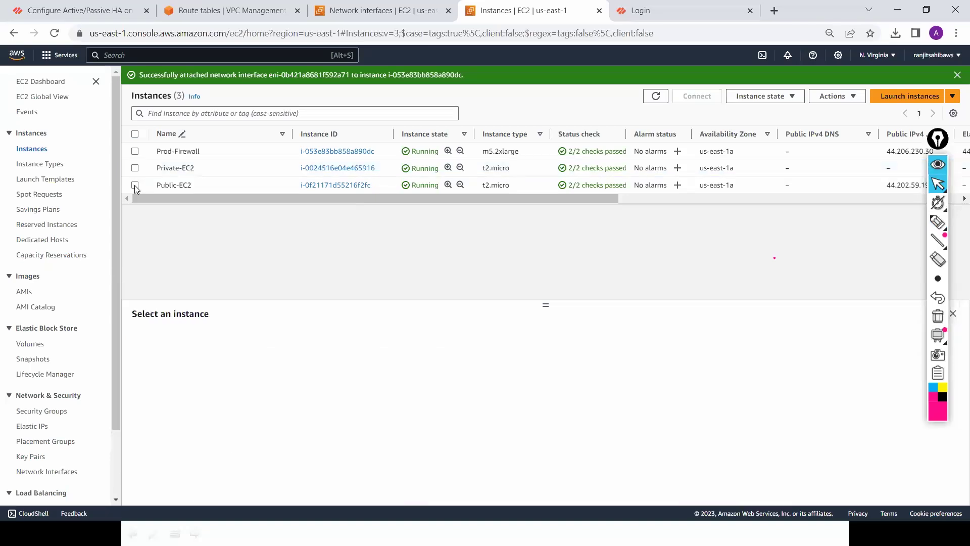
pyautogui.click(135, 184)
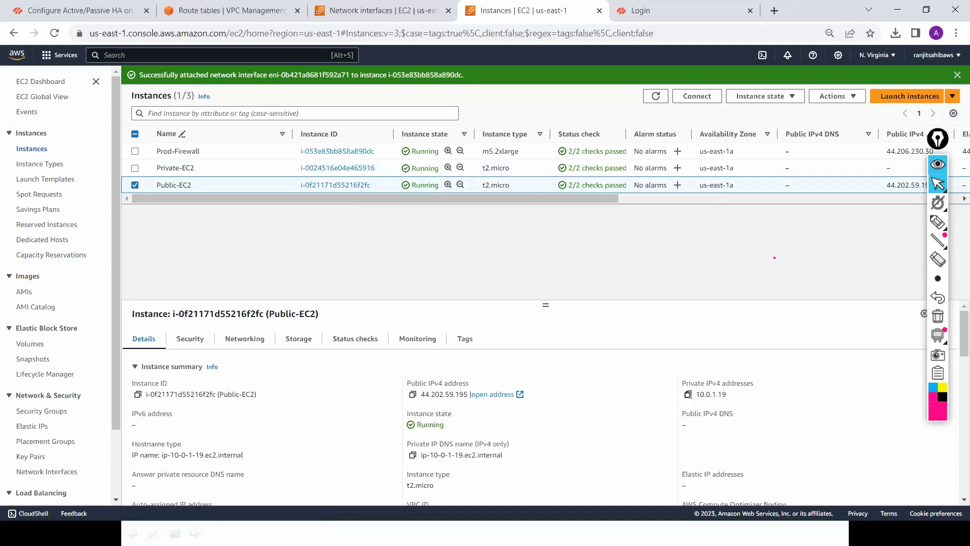
# Step: Select only Private-EC2 to display its private IPv4 10.0.2.196
pyautogui.hotkey('alt', 'Tab')
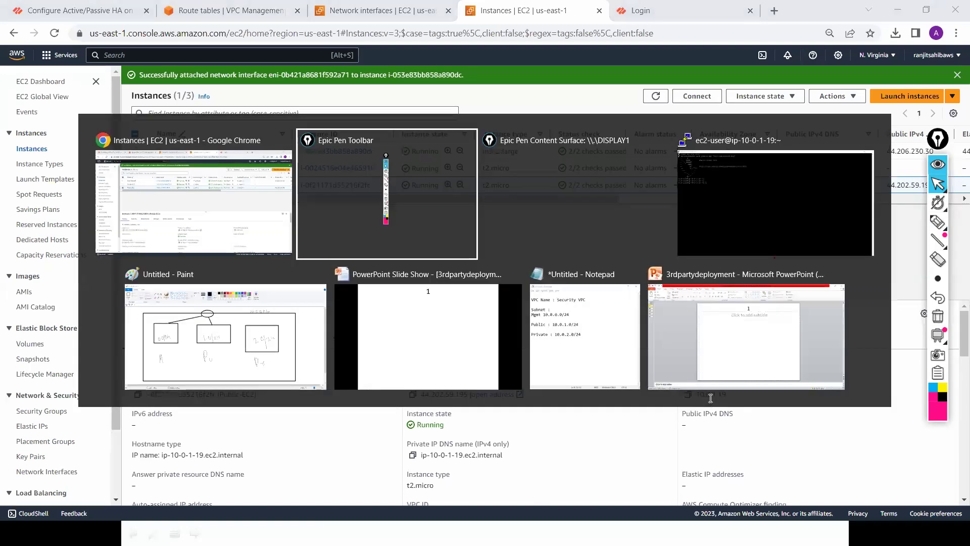
pyautogui.hotkey('alt', 'Tab')
pyautogui.hotkey('alt', 'Tab')
pyautogui.hotkey('alt', 'Tab')
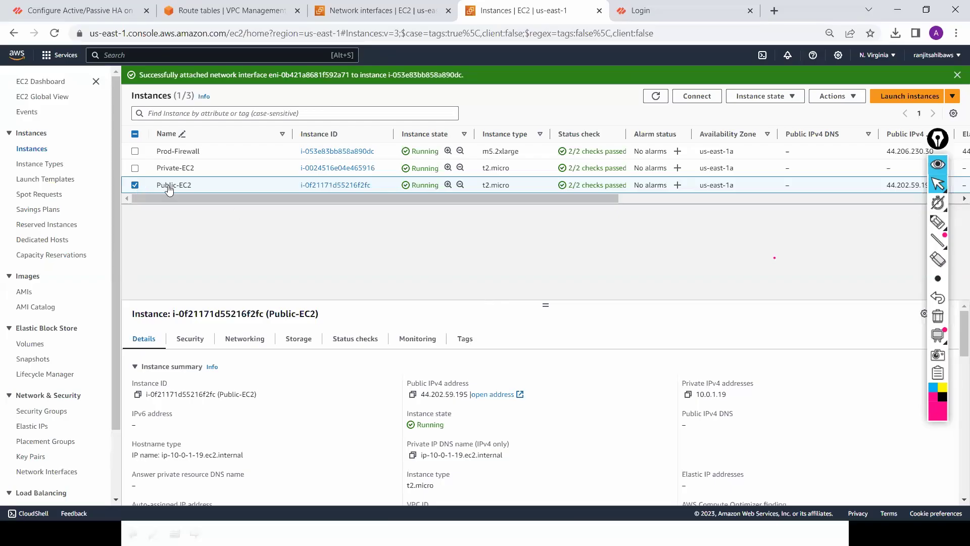
pyautogui.click(134, 185)
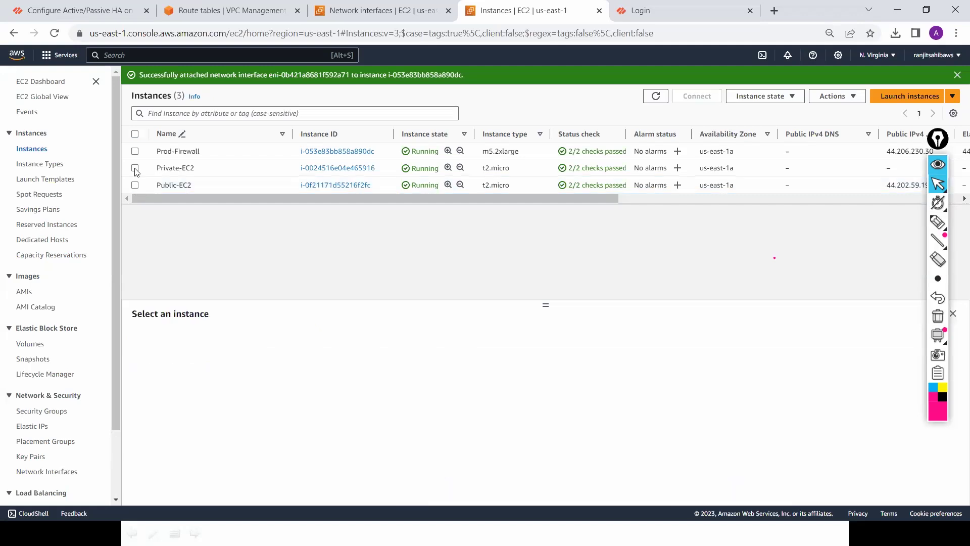
pyautogui.click(135, 168)
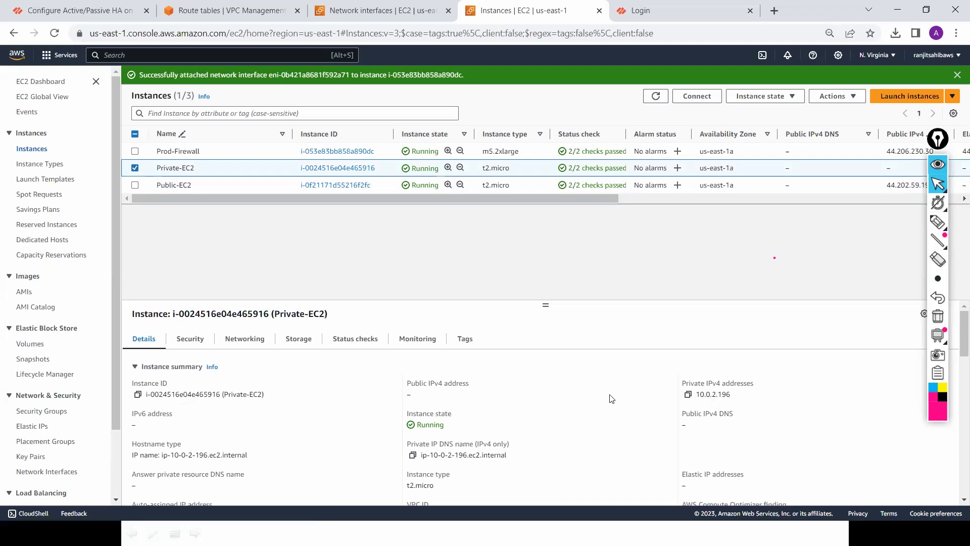
# Step: Ping 10.0.2.196 from Public-EC2 and stop it with Ctrl+C after 100% packet loss
pyautogui.hotkey('alt', 'Tab')
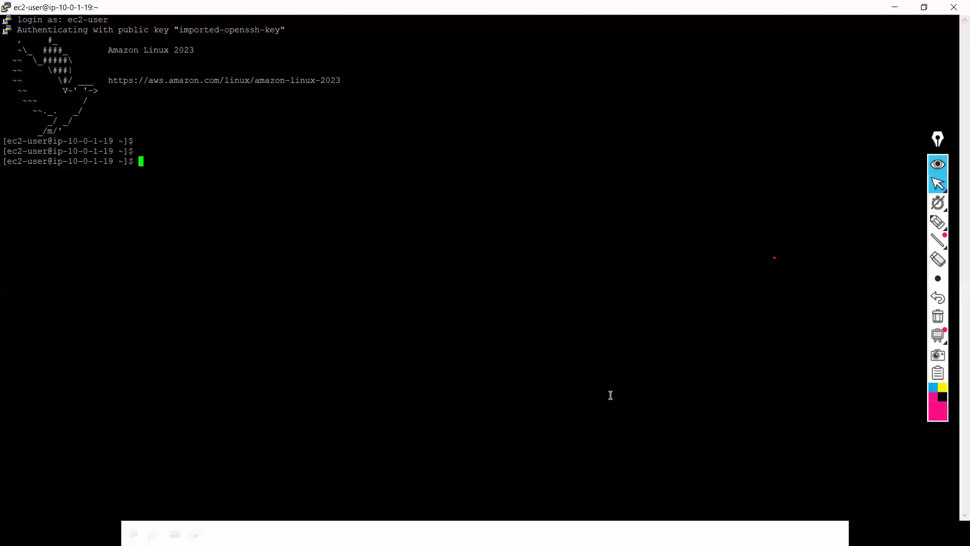
pyautogui.write('pi')
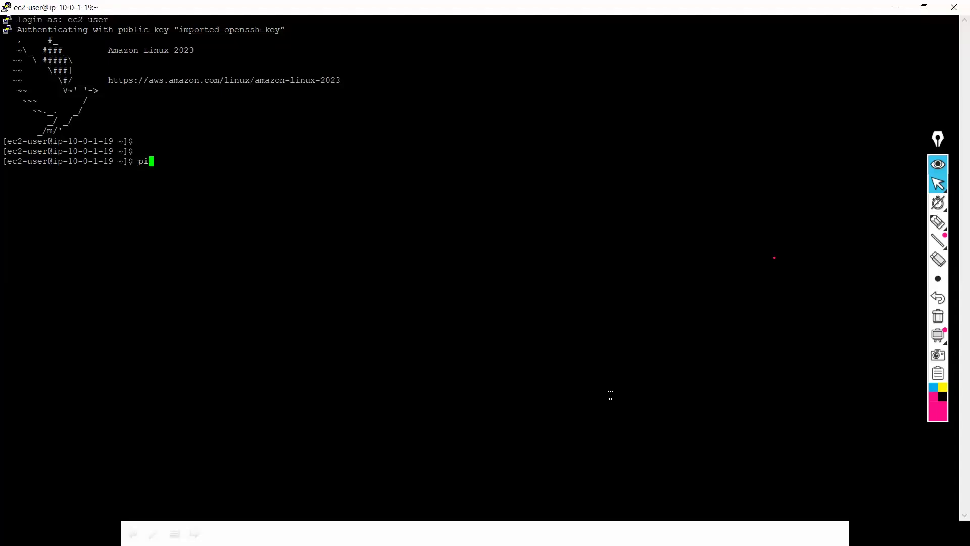
pyautogui.write('ng 10.0.2.')
pyautogui.hotkey('alt', 'Tab')
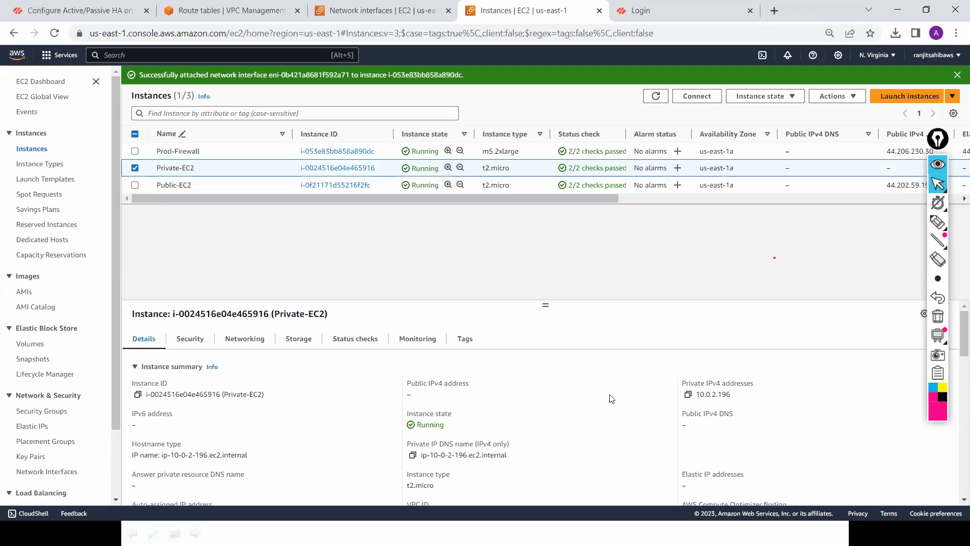
pyautogui.hotkey('alt', 'Tab')
pyautogui.write('1')
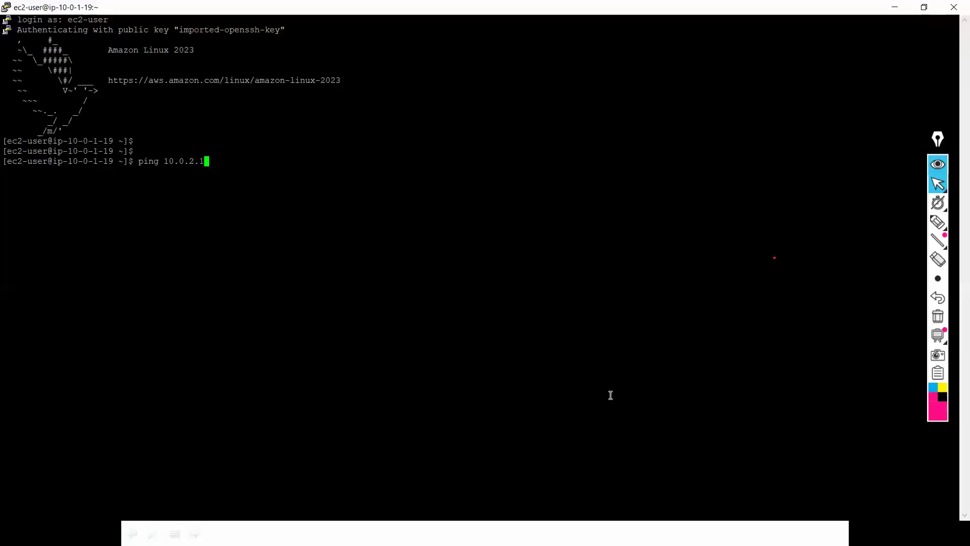
pyautogui.write('9')
pyautogui.write('6')
pyautogui.press('Return')
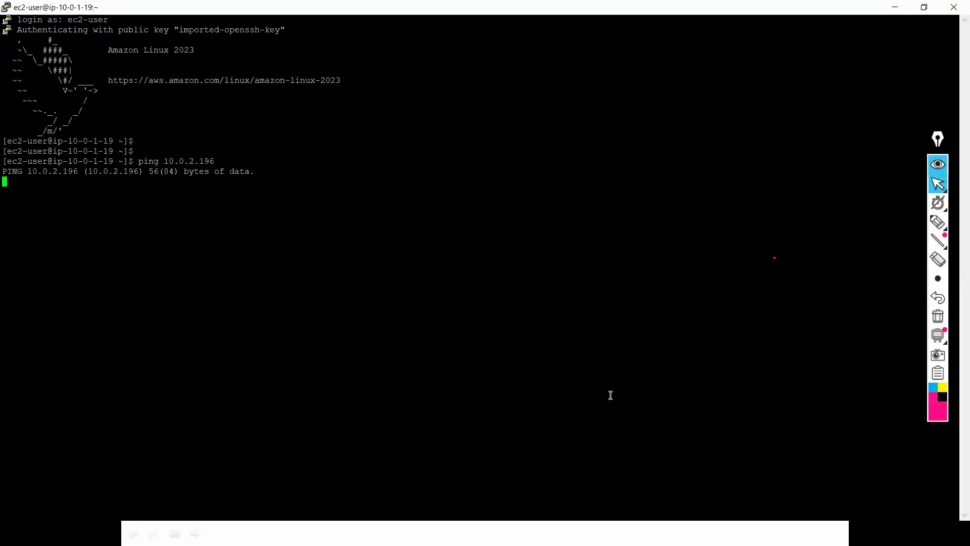
pyautogui.hotkey('ctrl', 'c')
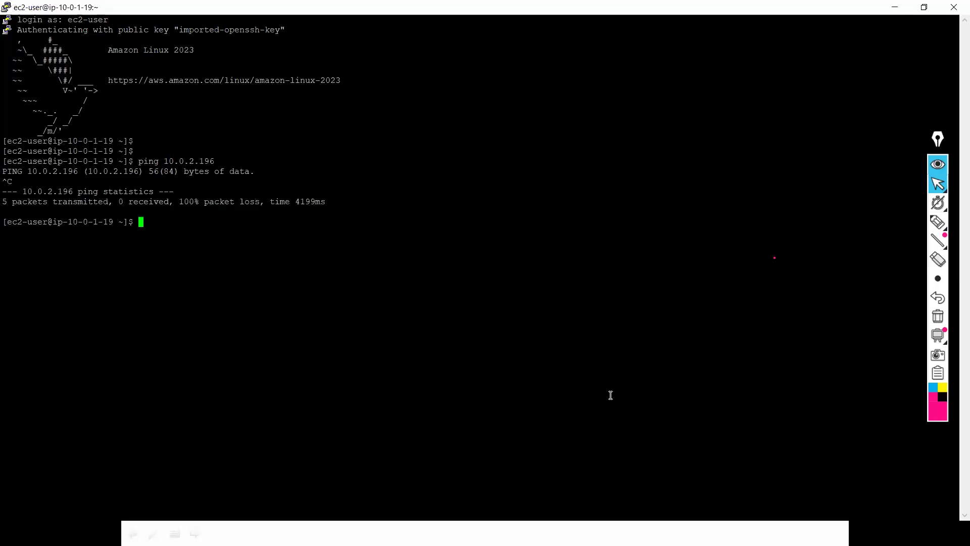
# Step: Rerun the ping to 10.0.2.196 and stop it again, still showing 100% packet loss
pyautogui.press('Up')
pyautogui.press('Return')
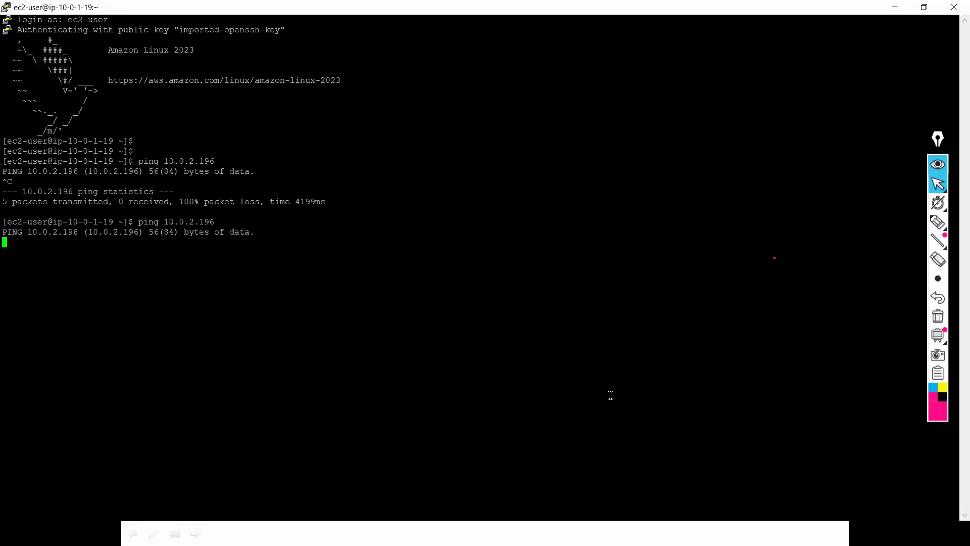
pyautogui.hotkey('ctrl', 'c')
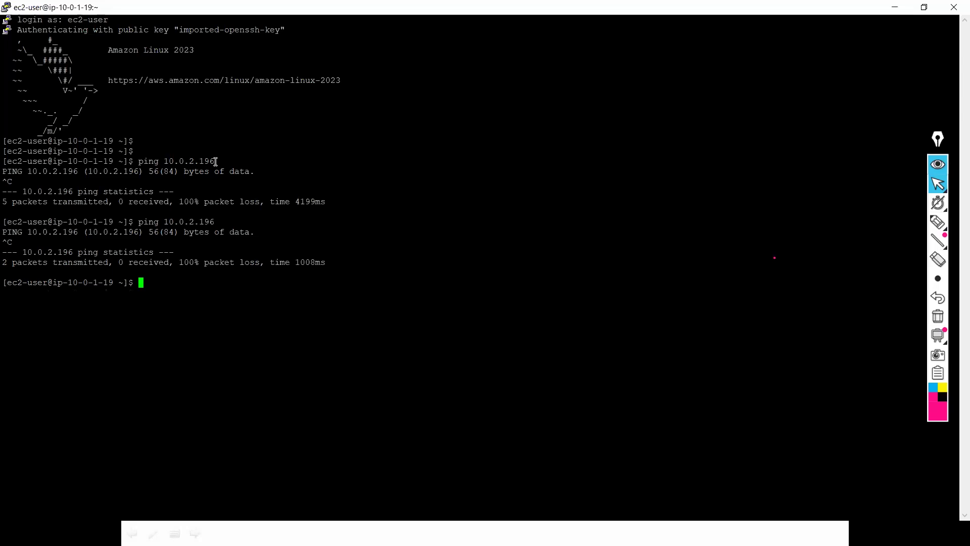
# Step: Add an All ICMP - IPv4 inbound rule from 0.0.0.0/0 to FW-Security-Group and save it
pyautogui.hotkey('alt', 'Tab')
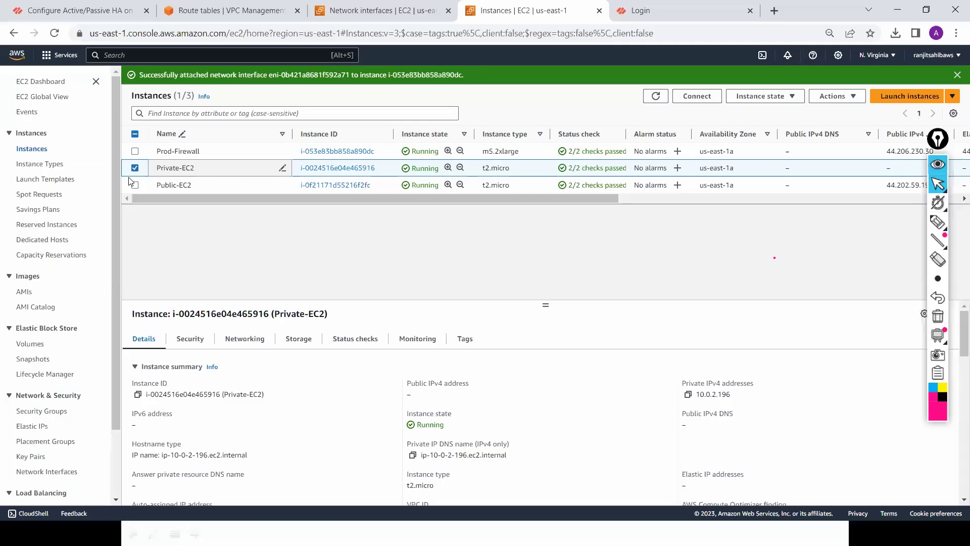
pyautogui.scroll(-2, 113, 240)
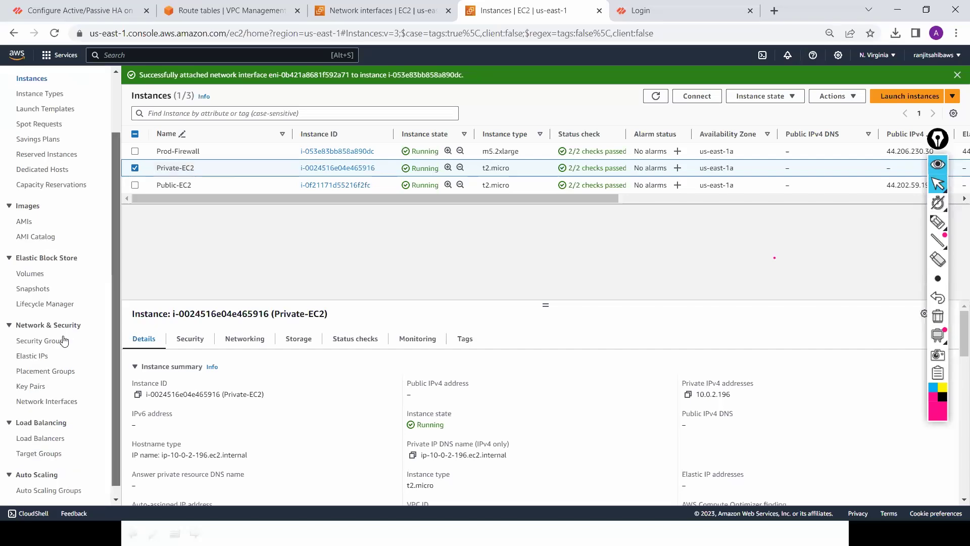
pyautogui.click(56, 345)
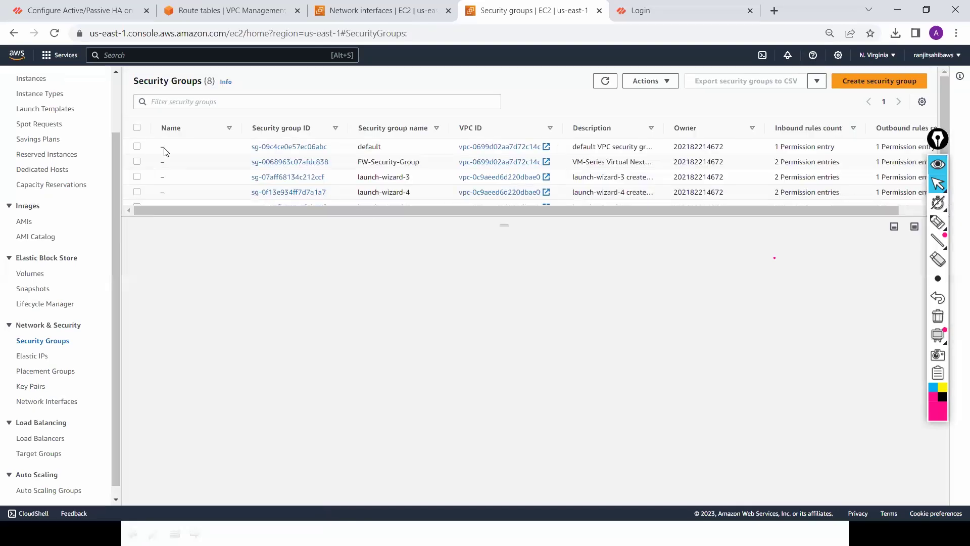
pyautogui.click(137, 162)
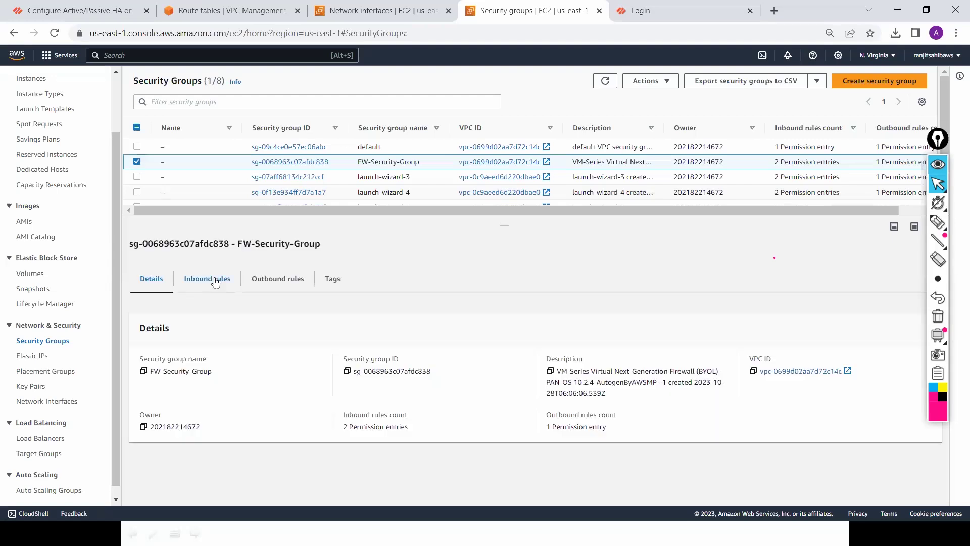
pyautogui.click(215, 281)
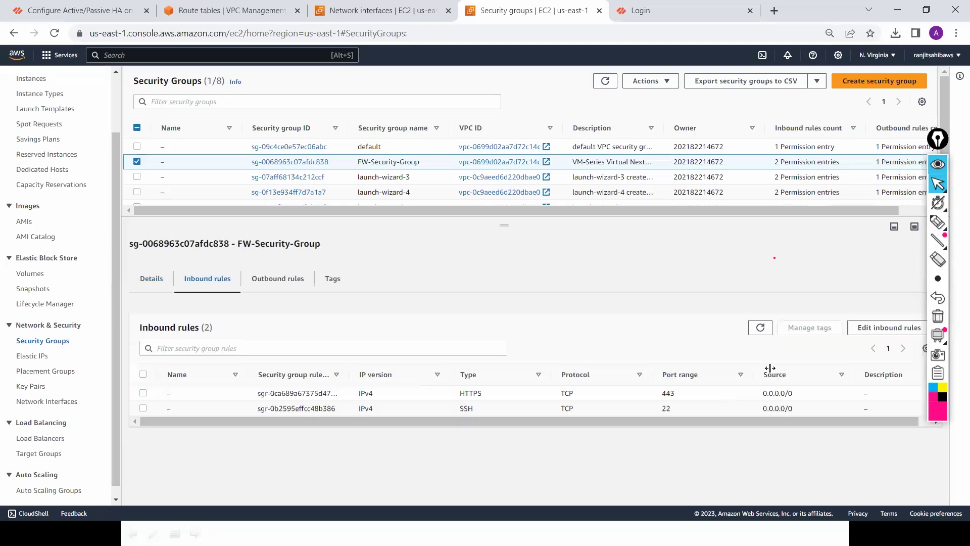
pyautogui.click(894, 328)
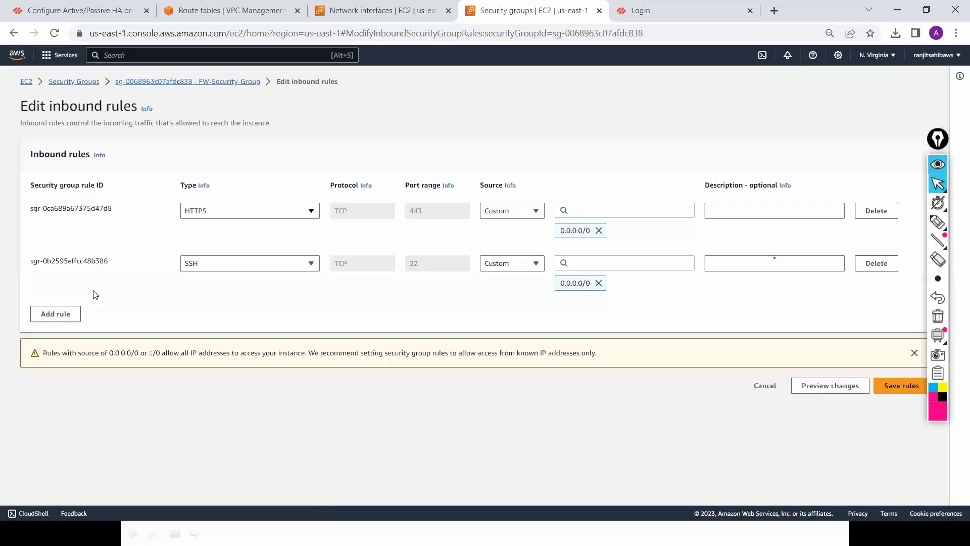
pyautogui.click(59, 314)
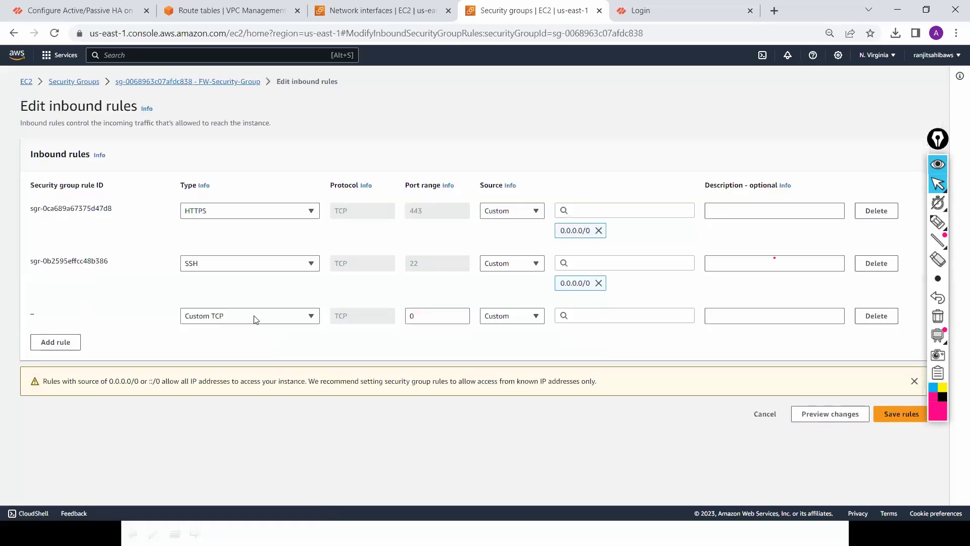
pyautogui.click(255, 319)
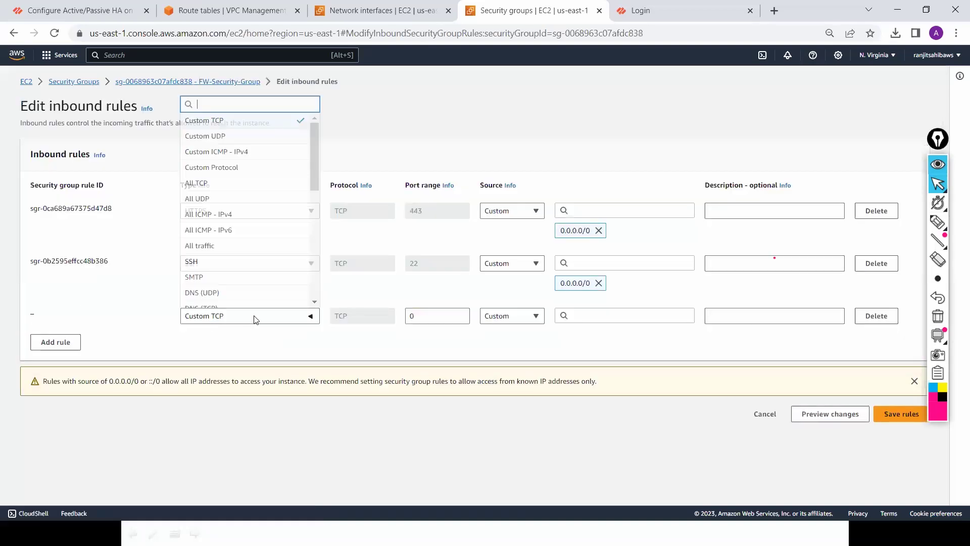
pyautogui.click(283, 215)
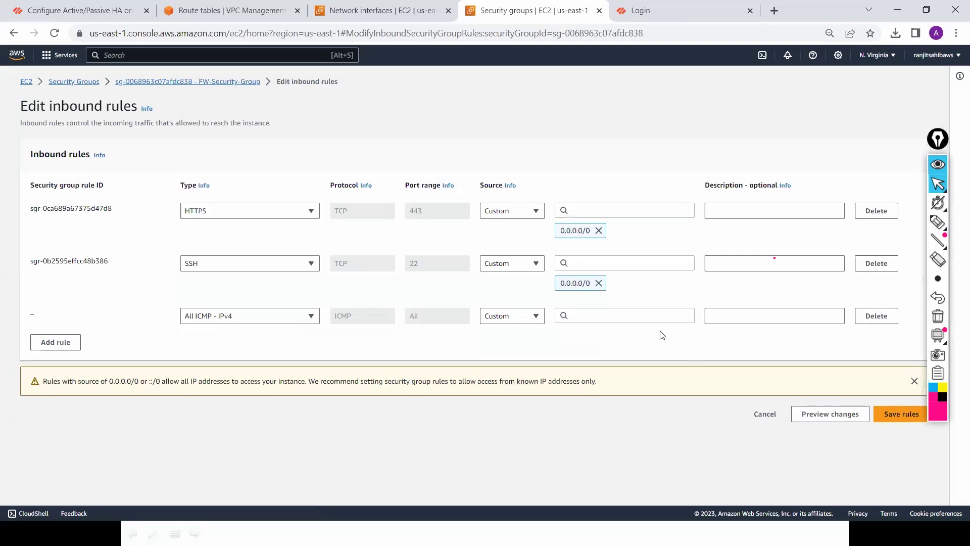
pyautogui.click(643, 320)
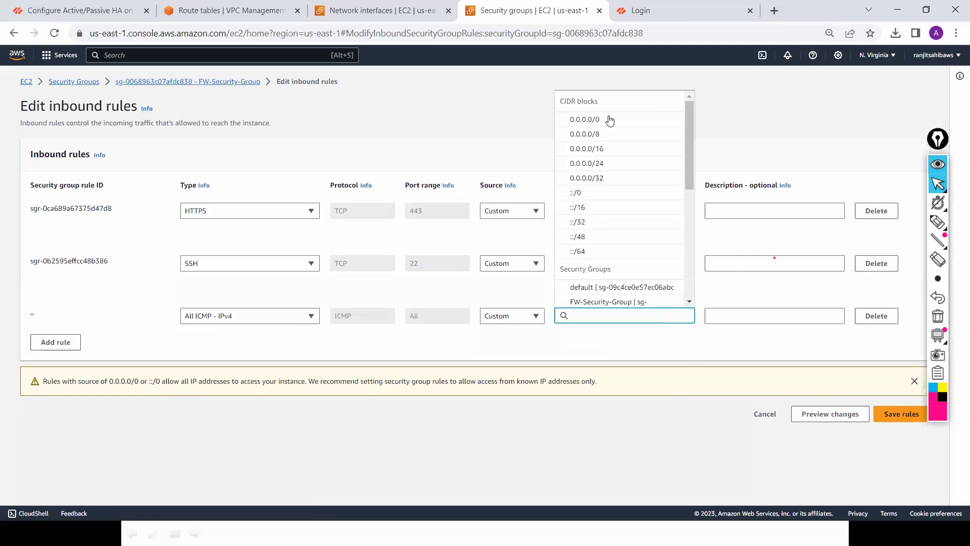
pyautogui.click(901, 414)
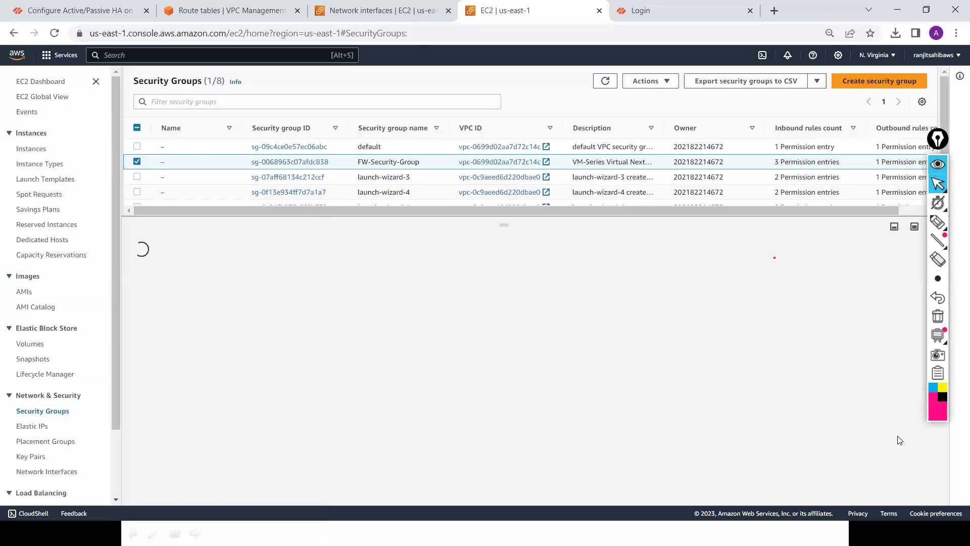
# Step: Rerun the ping to 10.0.2.196 in PuTTY and stop it, showing 0% packet loss
pyautogui.hotkey('alt', 'Tab')
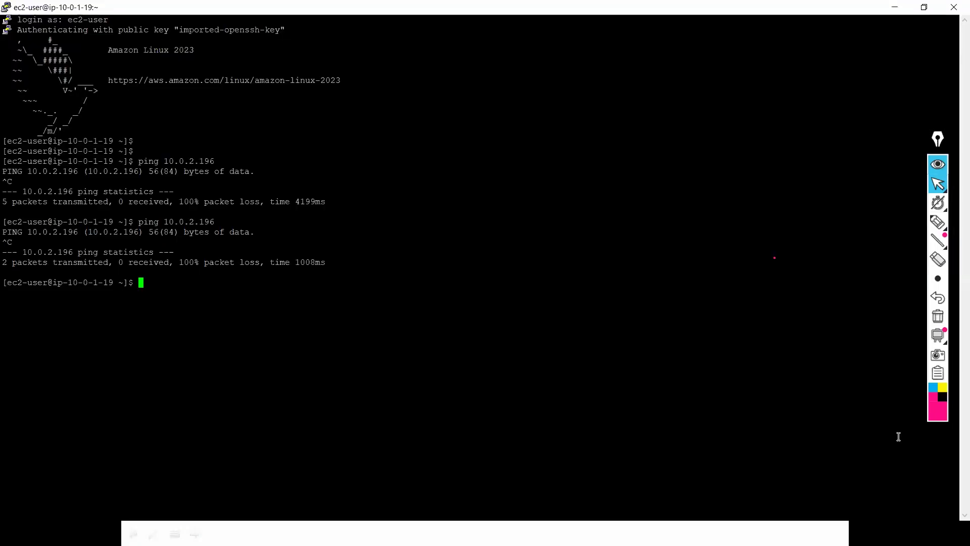
pyautogui.press('Up')
pyautogui.press('Return')
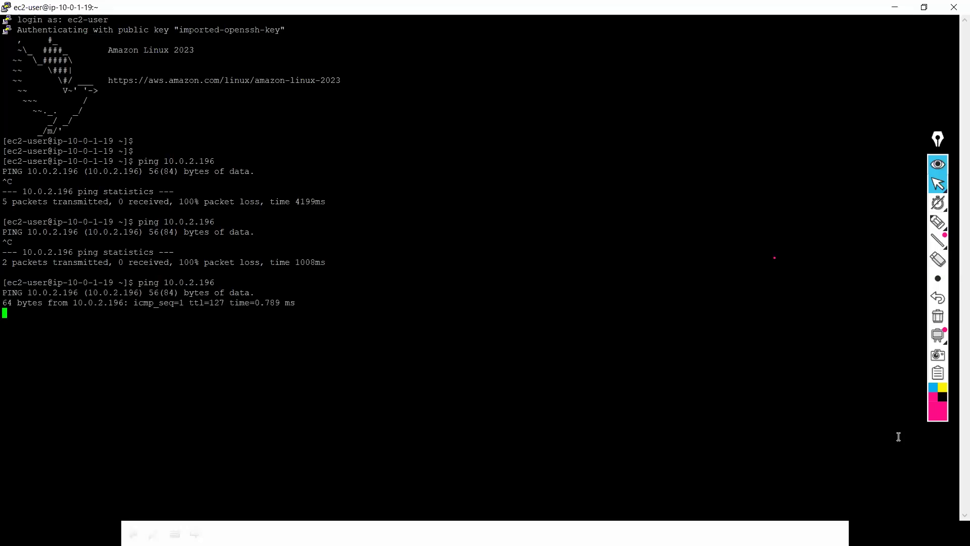
pyautogui.hotkey('ctrl', 'c')
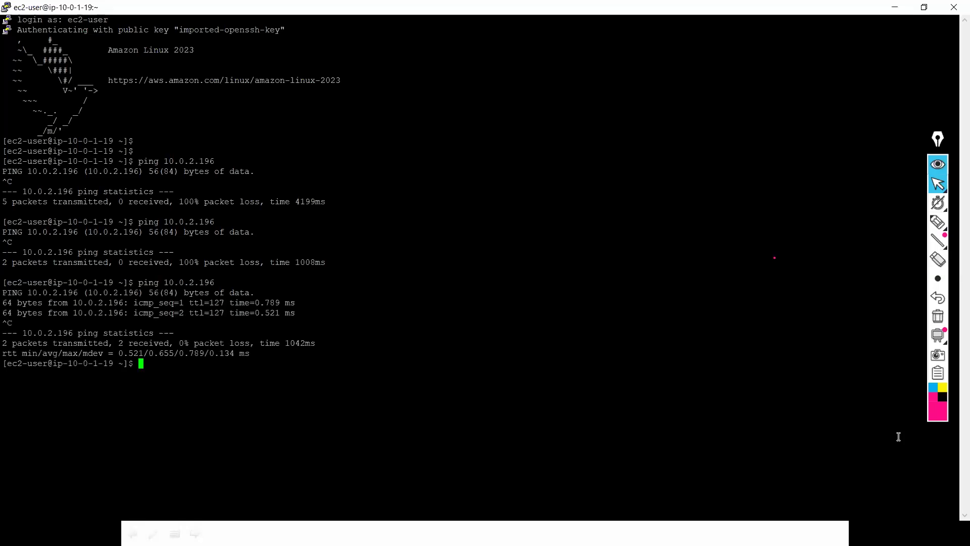
# Step: Clear the half-typed command and minimize PuTTY to reveal the desktop
pyautogui.write('ssh')
pyautogui.press('BackSpace')
pyautogui.press('BackSpace')
pyautogui.press('BackSpace')
pyautogui.write('key')
pyautogui.press('BackSpace')
pyautogui.press('BackSpace')
pyautogui.press('BackSpace')
pyautogui.press('BackSpace')
pyautogui.press('super+d')
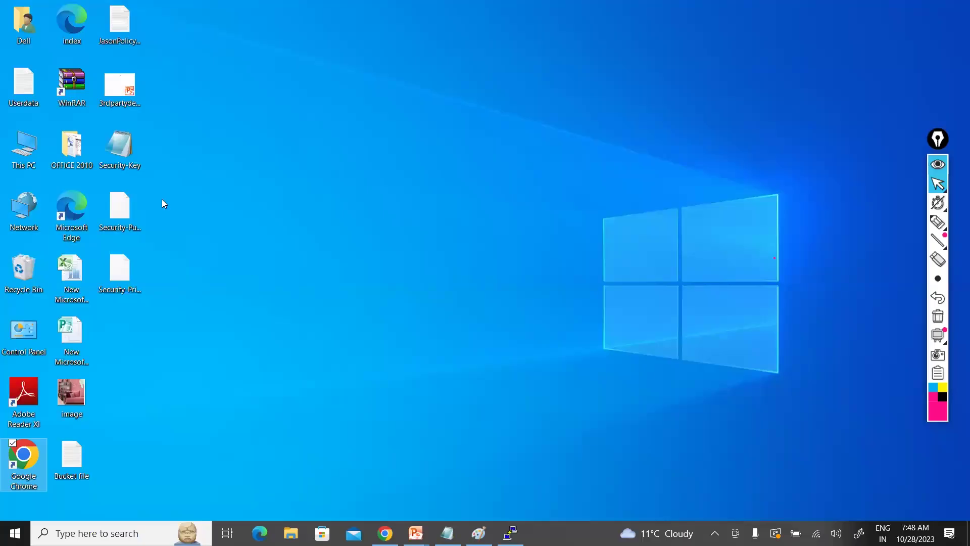
# Step: Copy the whole RSA private key from Security-Key in Notepad, then start vi key in PuTTY
pyautogui.rightClick(119, 151)
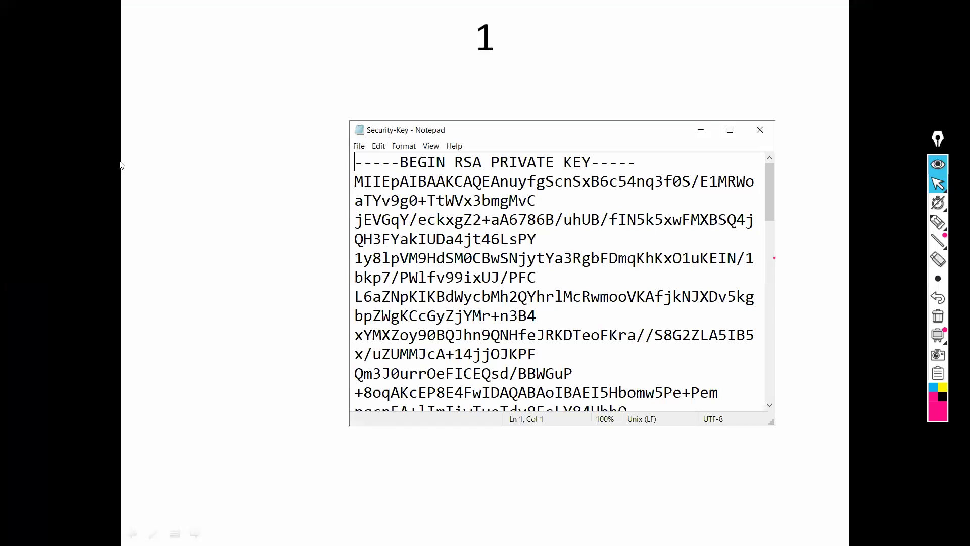
pyautogui.hotkey('ctrl', 'a')
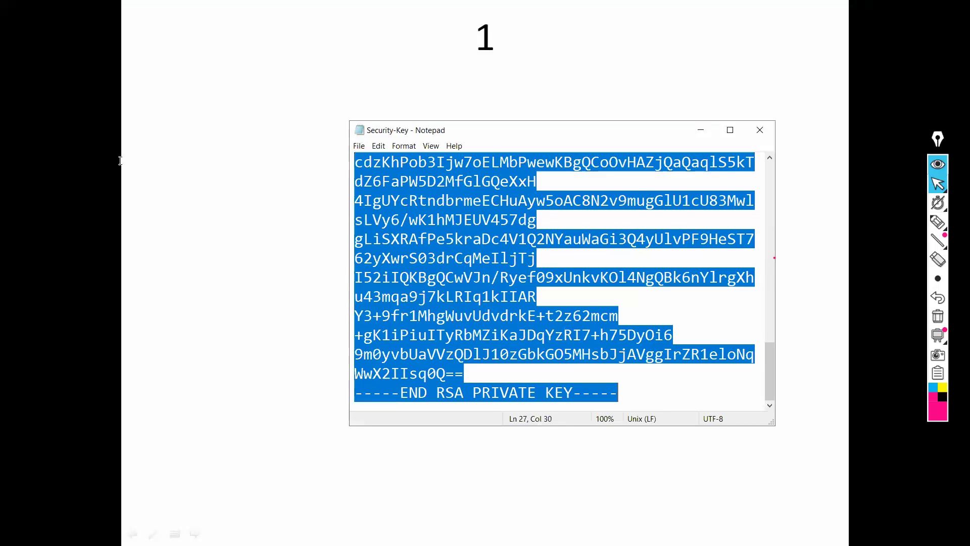
pyautogui.hotkey('alt', 'Tab')
pyautogui.write('v')
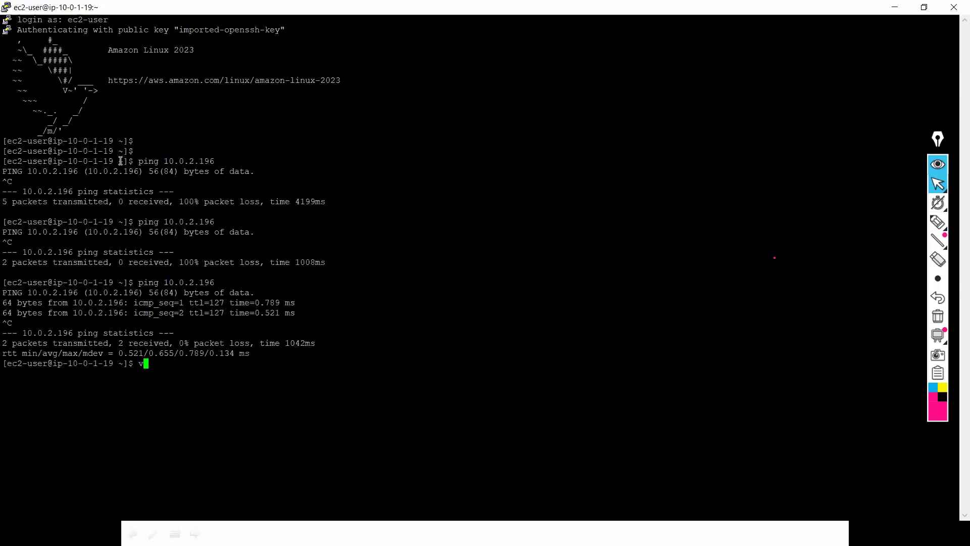
pyautogui.write('i key')
# Step: Paste the private key into a new vi file named key and save it with :wq
pyautogui.press('Return')
pyautogui.press('i')
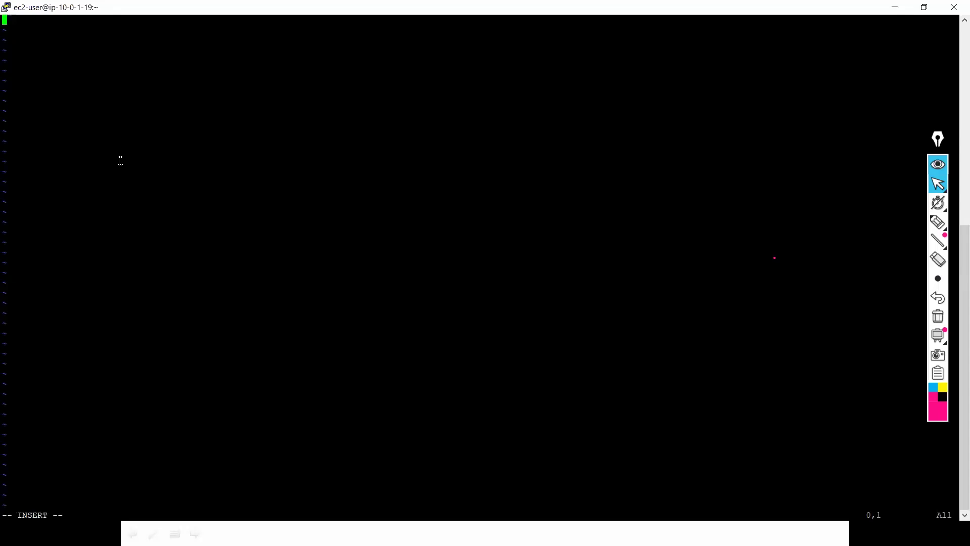
pyautogui.rightClick(120, 160)
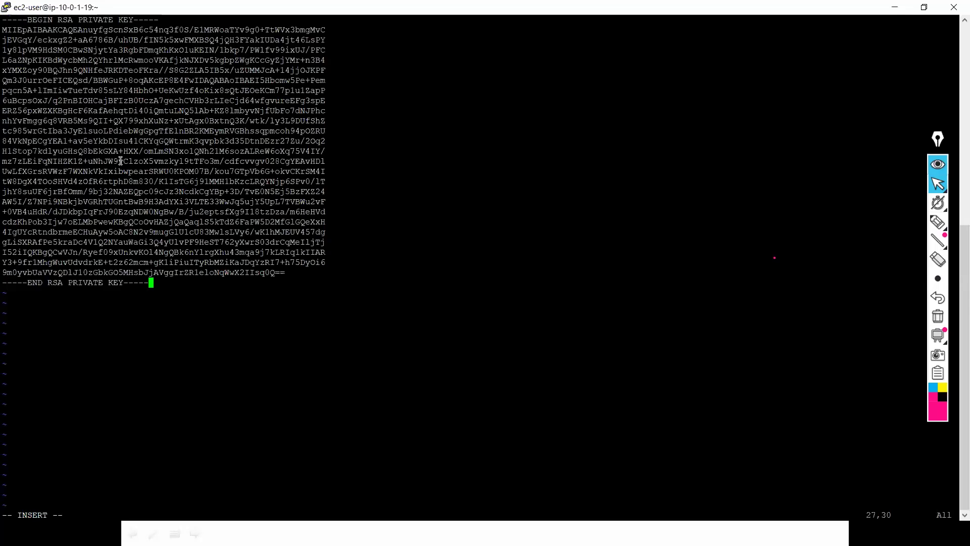
pyautogui.write(':wq!')
pyautogui.press('BackSpace')
pyautogui.press('BackSpace')
pyautogui.press('BackSpace')
pyautogui.press('BackSpace')
pyautogui.press('Escape')
pyautogui.write(':wq')
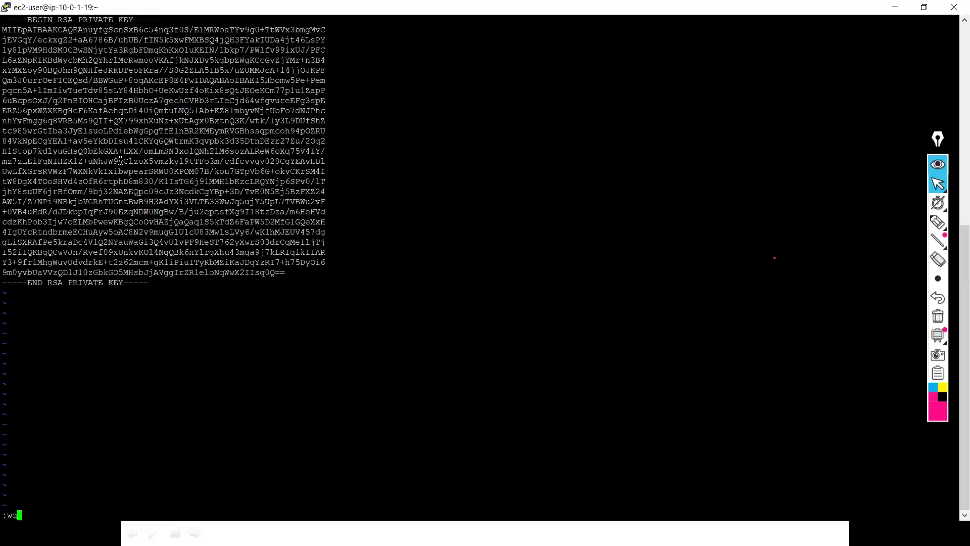
pyautogui.press('Return')
# Step: Display the key file with cat and restrict its permissions with chmod 700 key
pyautogui.press('Return')
pyautogui.press('Return')
pyautogui.press('Return')
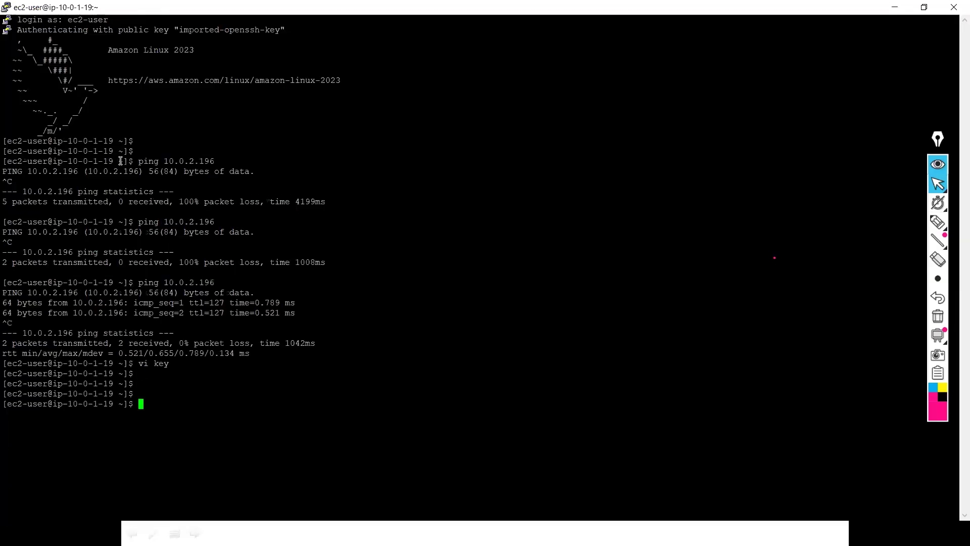
pyautogui.write('cat key')
pyautogui.press('Return')
pyautogui.press('Return')
pyautogui.press('Return')
pyautogui.press('Return')
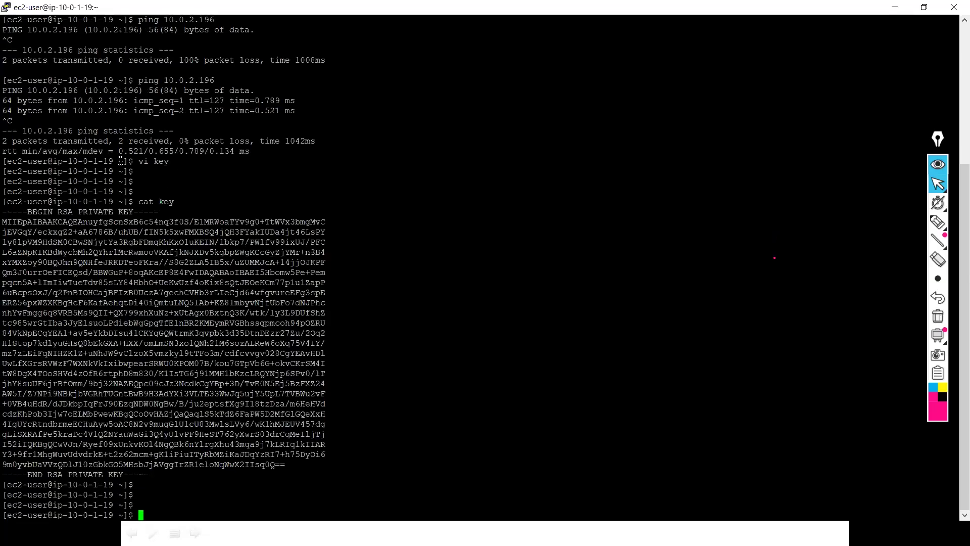
pyautogui.write('chmod 700 key')
pyautogui.press('Return')
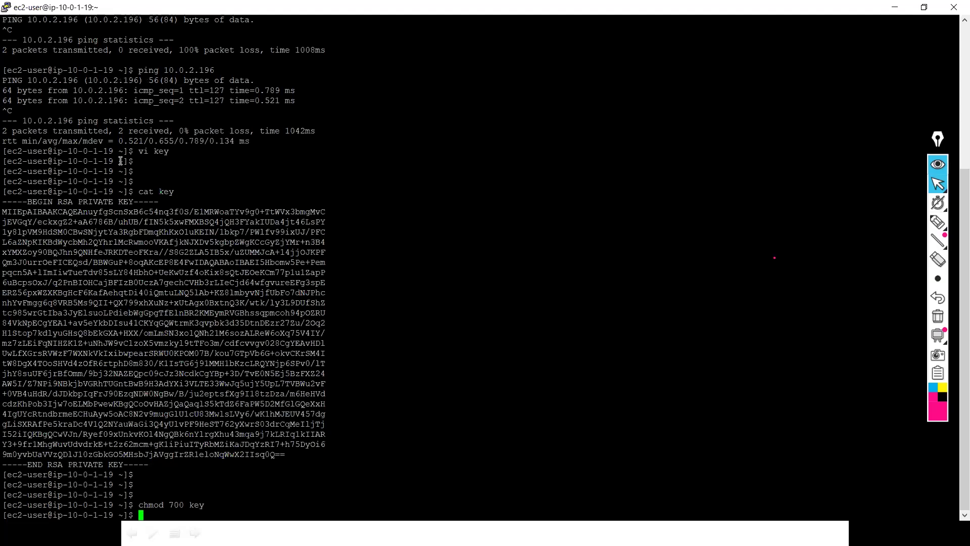
pyautogui.press('Return')
pyautogui.press('Return')
pyautogui.press('Return')
pyautogui.press('Up')
pyautogui.press('Up')
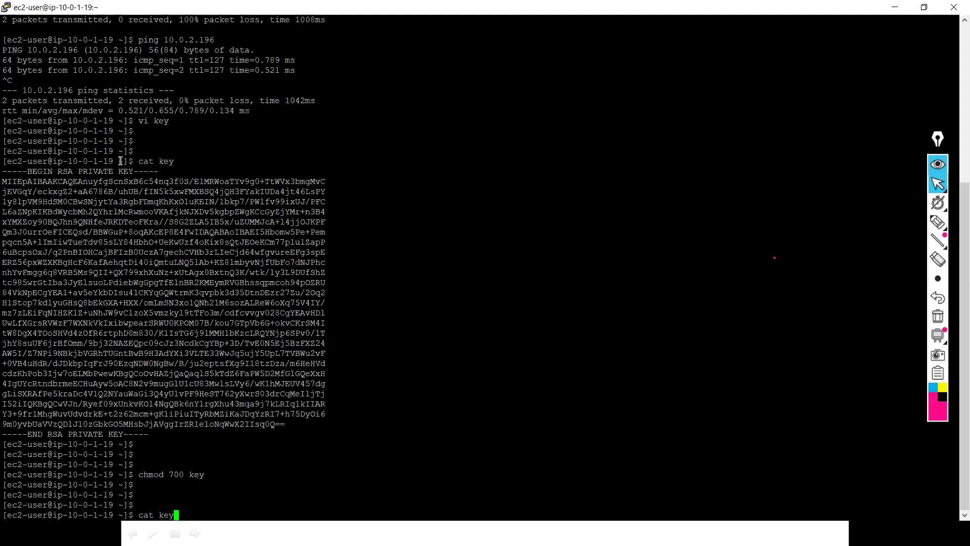
pyautogui.press('Up')
pyautogui.press('Up')
pyautogui.press('Return')
pyautogui.hotkey('ctrl', 'c')
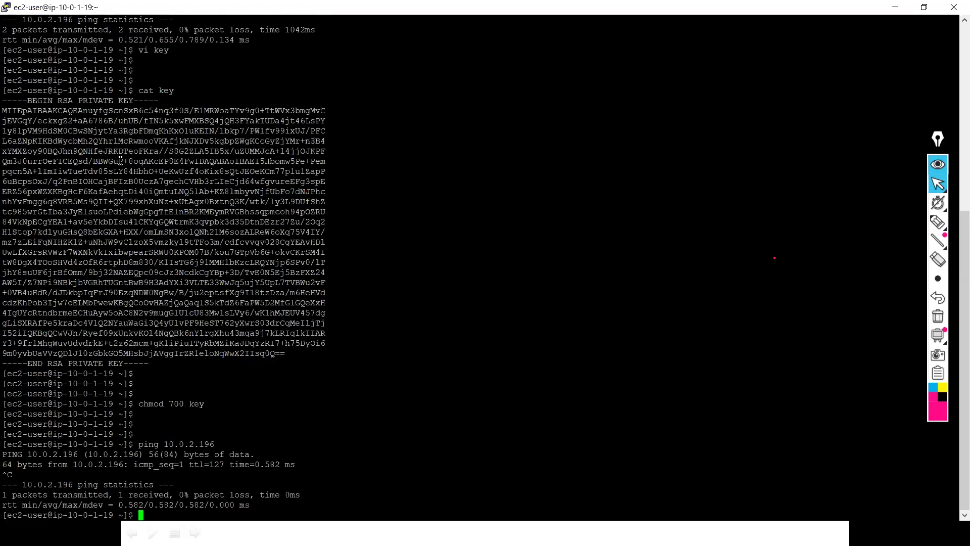
pyautogui.write('ssh -i key ec2-user')
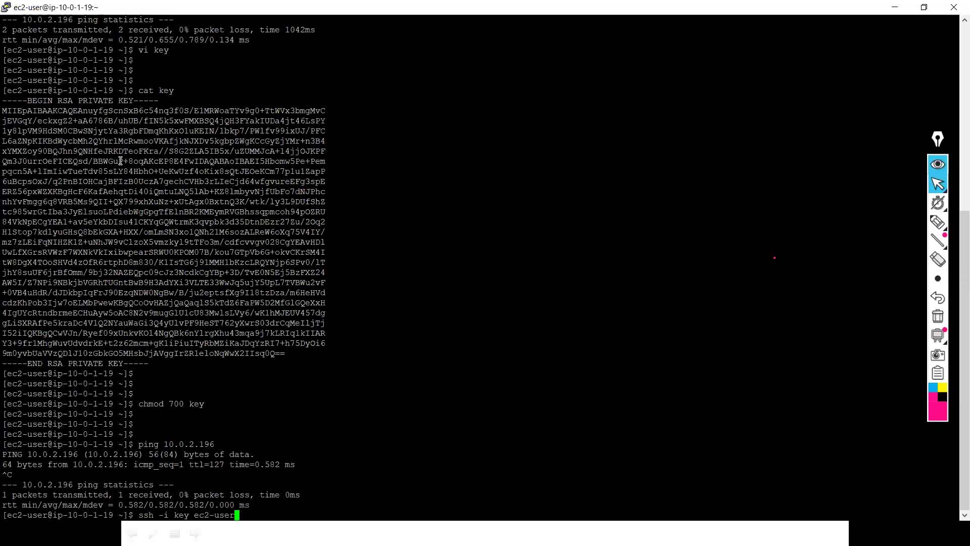
pyautogui.write('@10.0.2.196')
# Step: SSH into 10.0.2.196 as ec2-user with the key, accepting the host key with yes
pyautogui.press('Return')
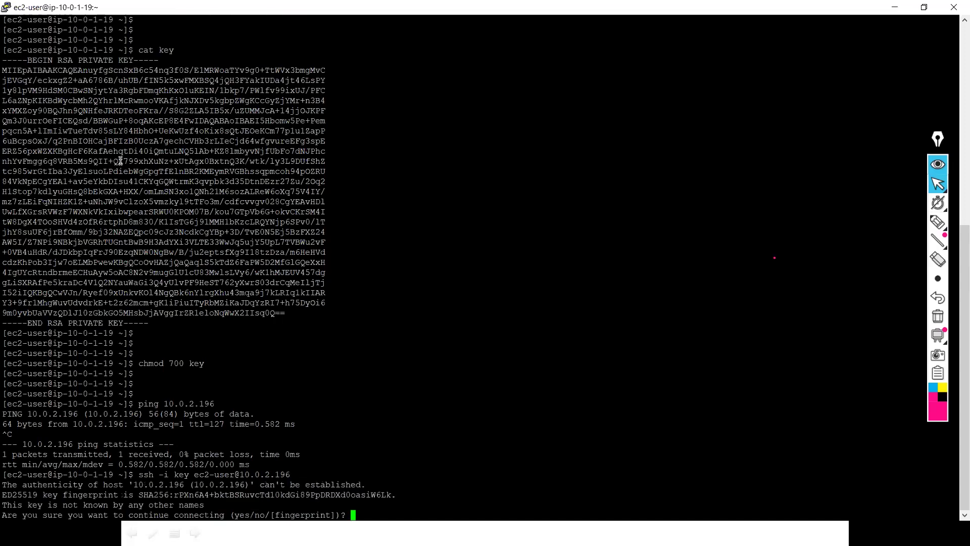
pyautogui.write('yes')
pyautogui.press('Return')
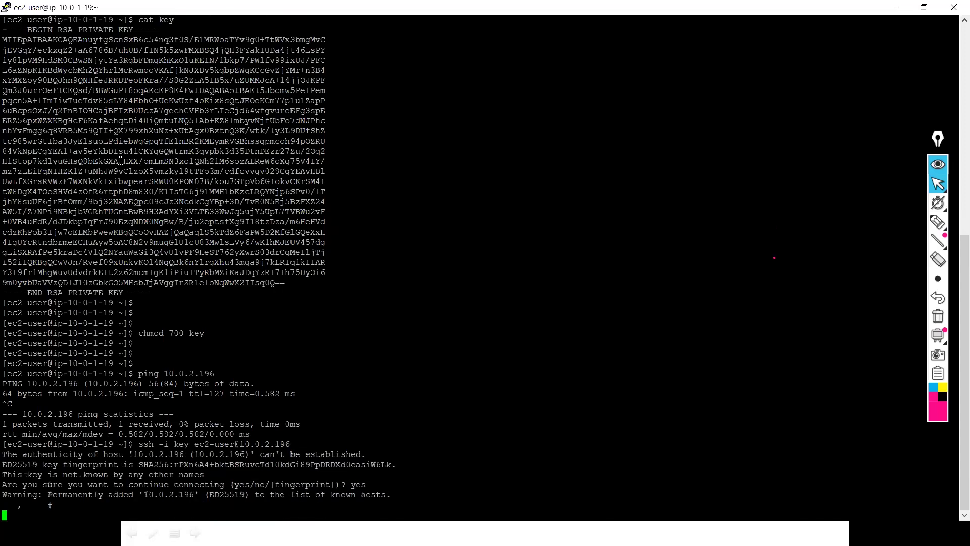
pyautogui.press('Return')
pyautogui.press('Return')
pyautogui.press('Return')
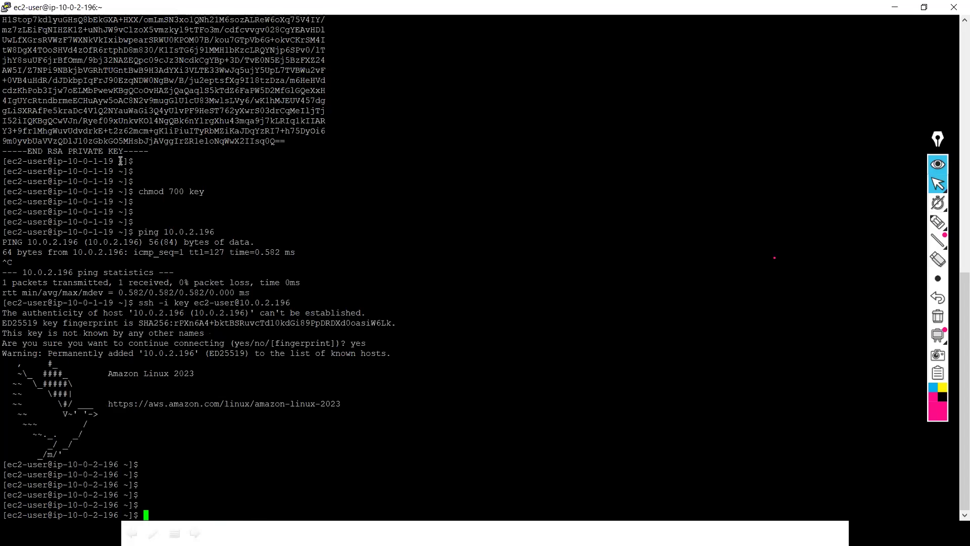
# Step: Ping 4.2.2.2 from the private instance, stopping it at 100% packet loss, then return to the browser
pyautogui.write('ping 4.2.2.2')
pyautogui.press('Return')
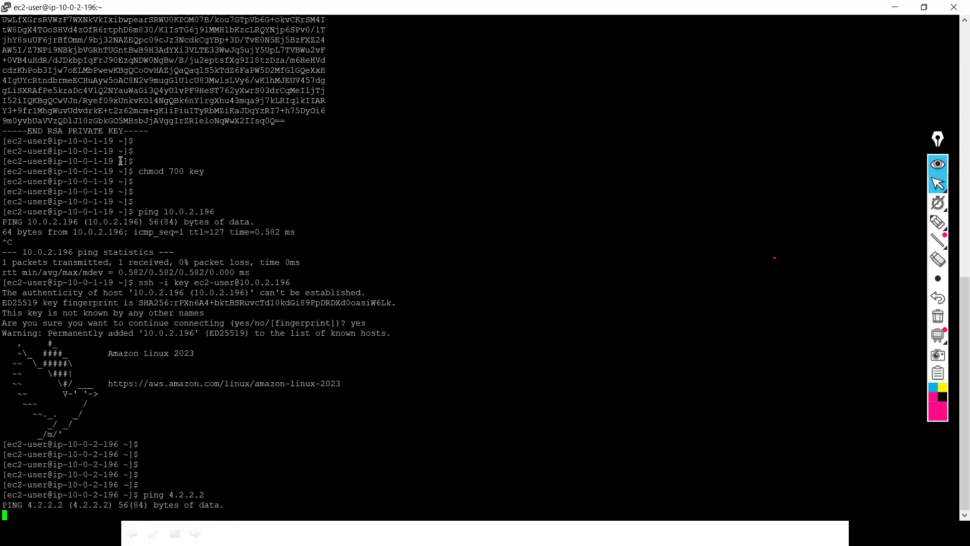
pyautogui.hotkey('ctrl', 'c')
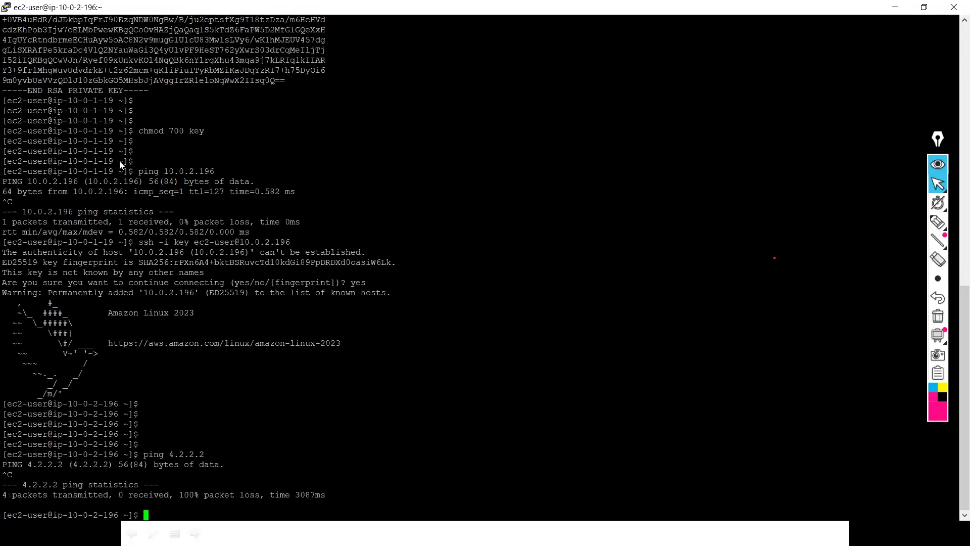
pyautogui.hotkey('alt', 'Tab')
pyautogui.hotkey('alt', 'Tab')
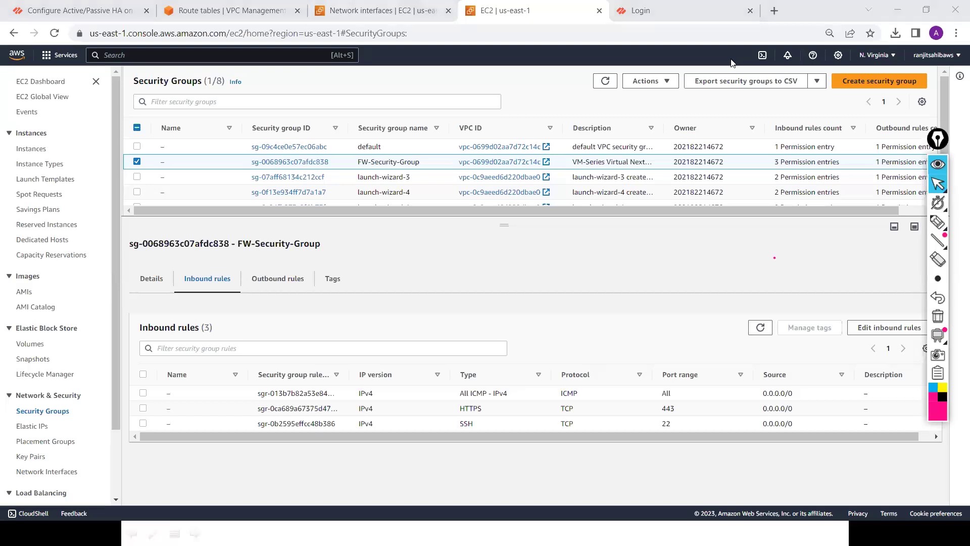
# Step: Log in to the PAN-OS web interface at 44.206.230.30 with the administrator username and password
pyautogui.click(699, 14)
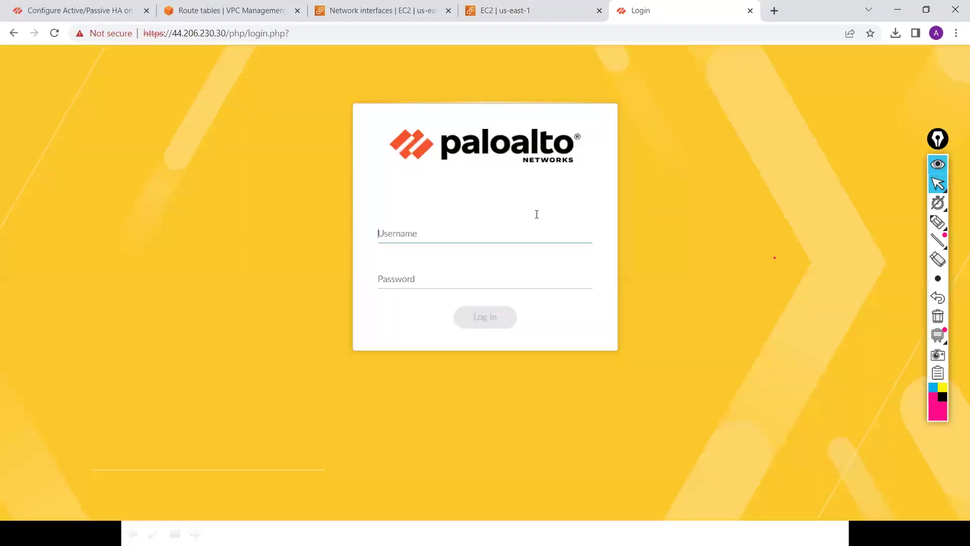
pyautogui.write('admin')
pyautogui.press('Tab')
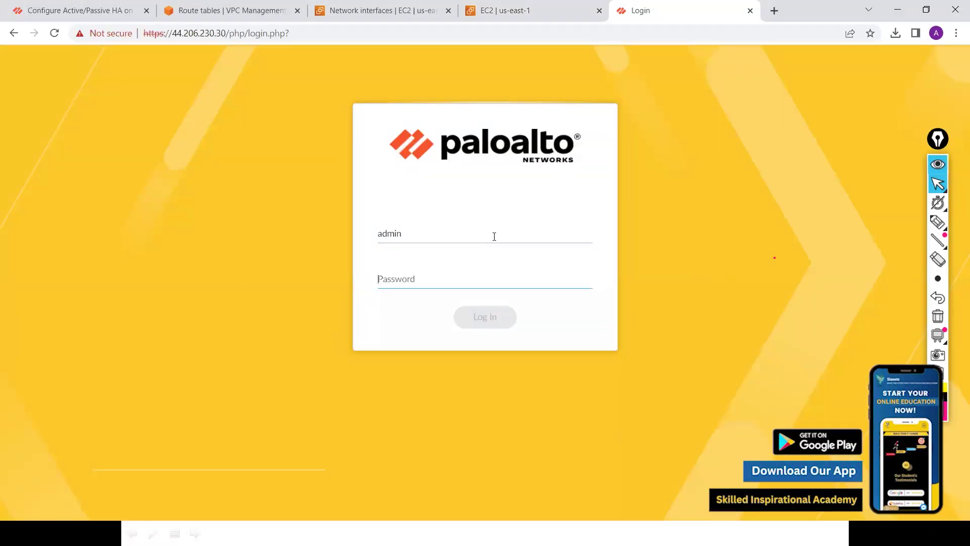
pyautogui.write('******')
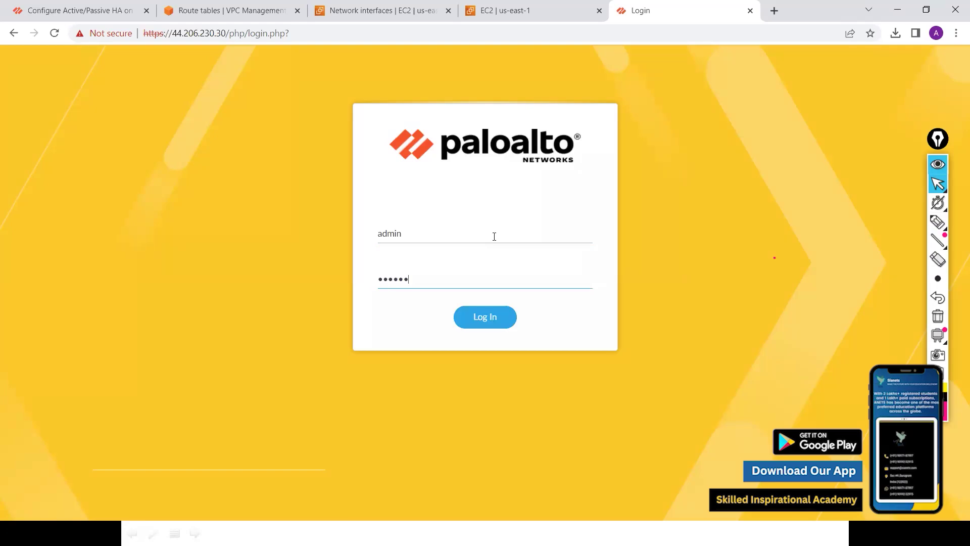
pyautogui.write('**')
pyautogui.press('Return')
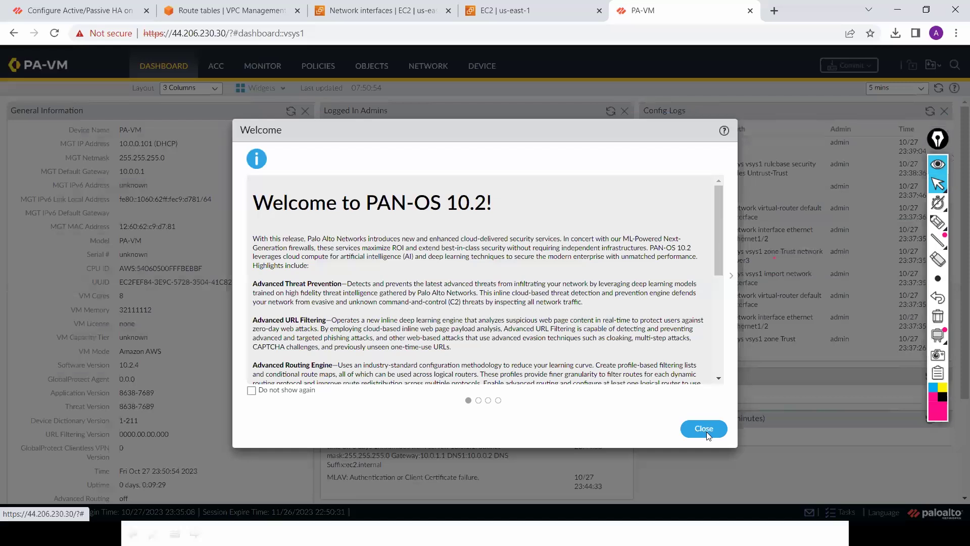
# Step: Close the PAN-OS 10.2 welcome notice, confirm the telemetry prompt, and dismiss its 'region is invalid' error
pyautogui.click(705, 429)
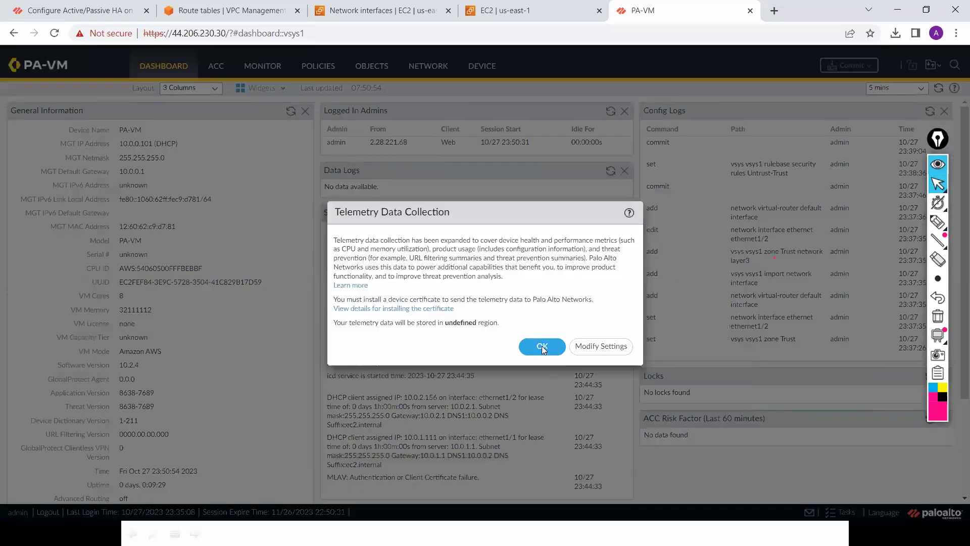
pyautogui.click(541, 346)
pyautogui.click(497, 324)
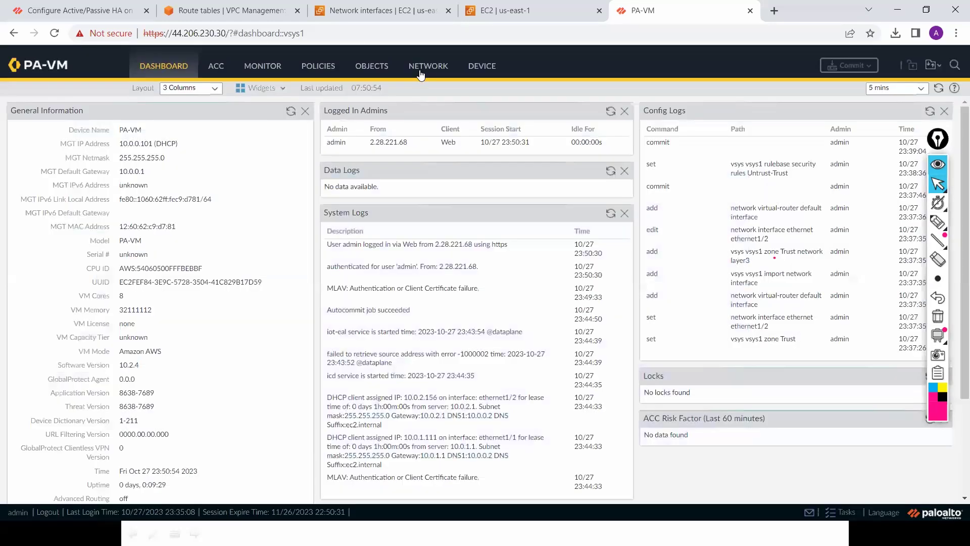
# Step: Under Network > Interfaces, review the DHCP leases for ethernet1/1 (10.0.1.111) and ethernet1/2 (10.0.2.156)
pyautogui.click(420, 66)
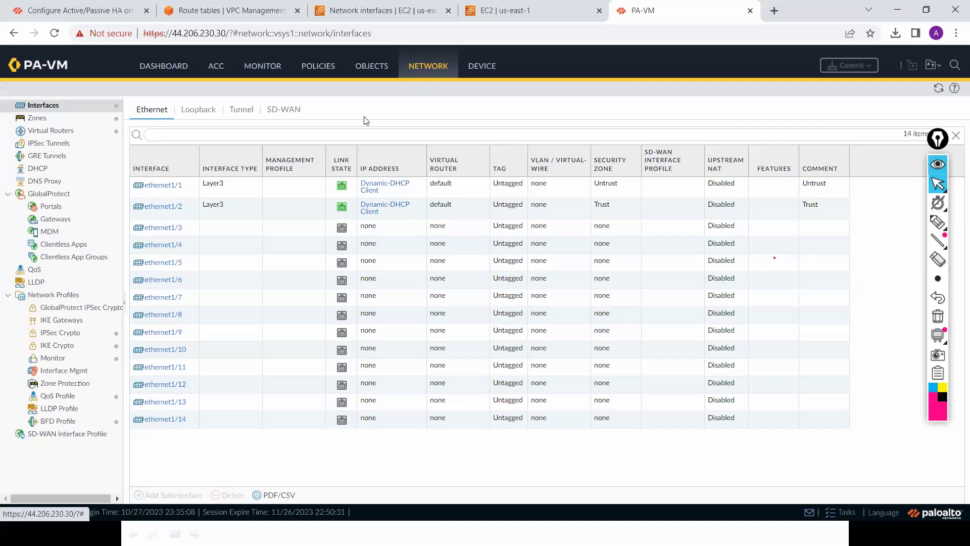
pyautogui.click(381, 183)
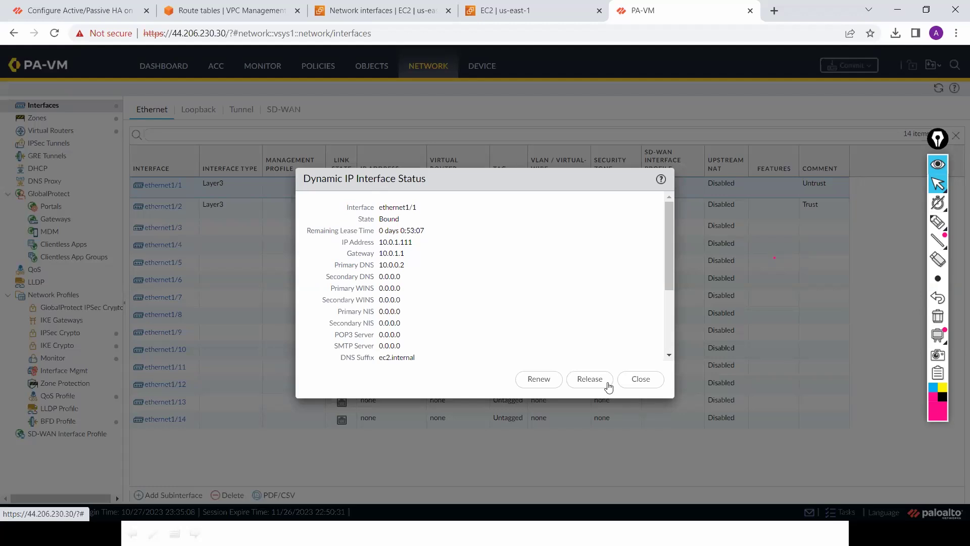
pyautogui.click(638, 385)
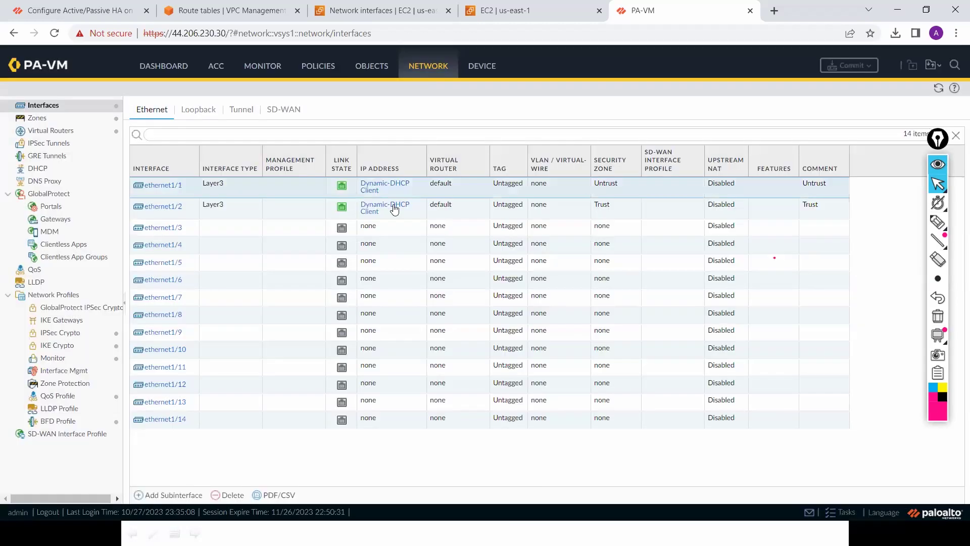
pyautogui.click(394, 209)
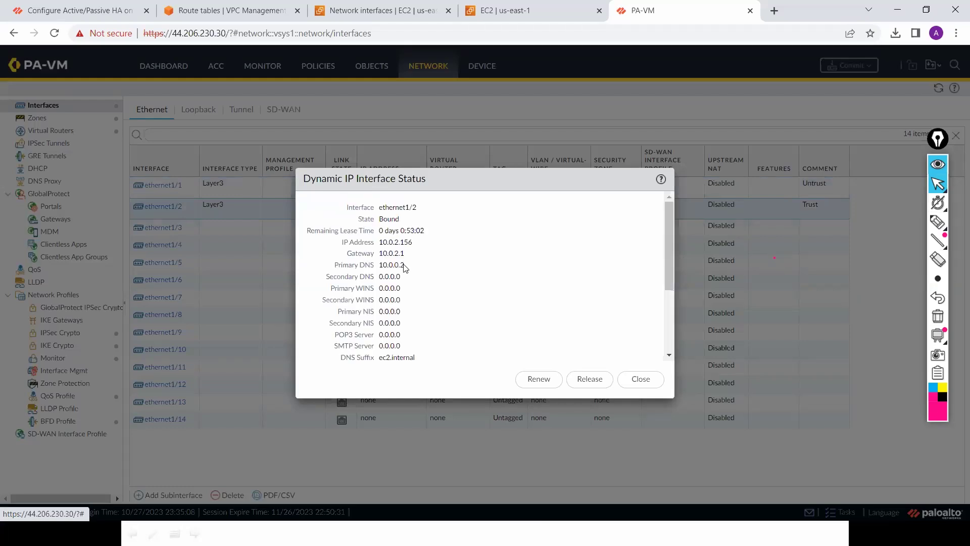
pyautogui.click(639, 382)
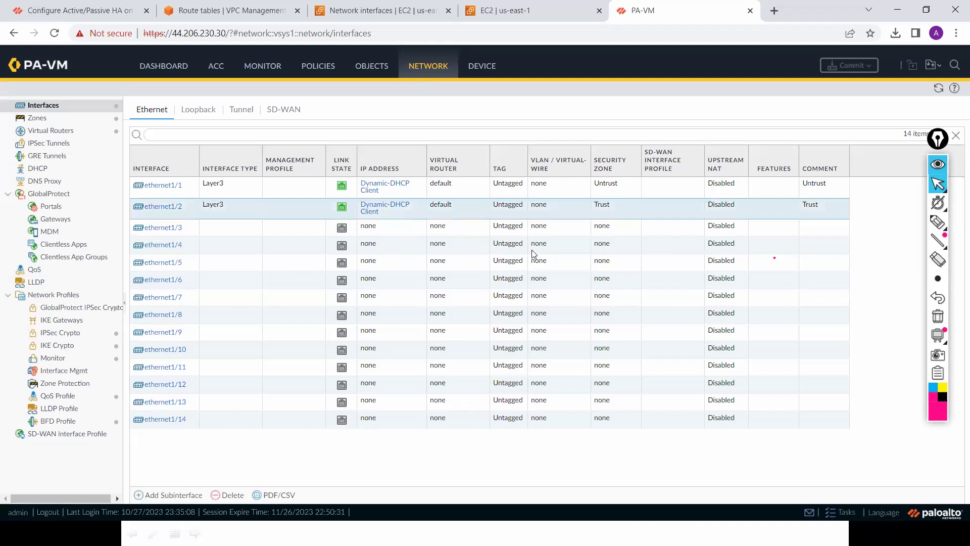
# Step: In Policies > Security, change the Untrust-Trust rule's name to Trust-To-UnTrust and save it
pyautogui.click(318, 69)
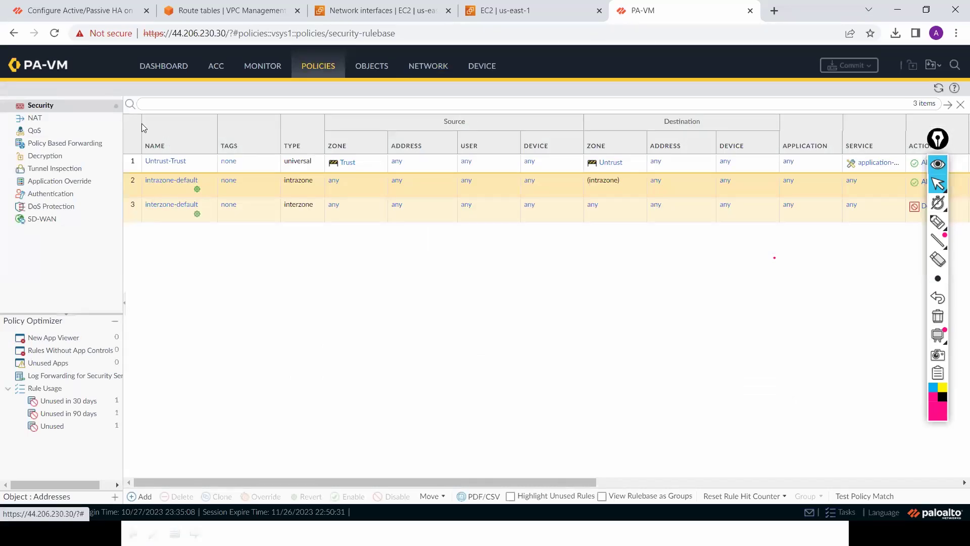
pyautogui.click(169, 163)
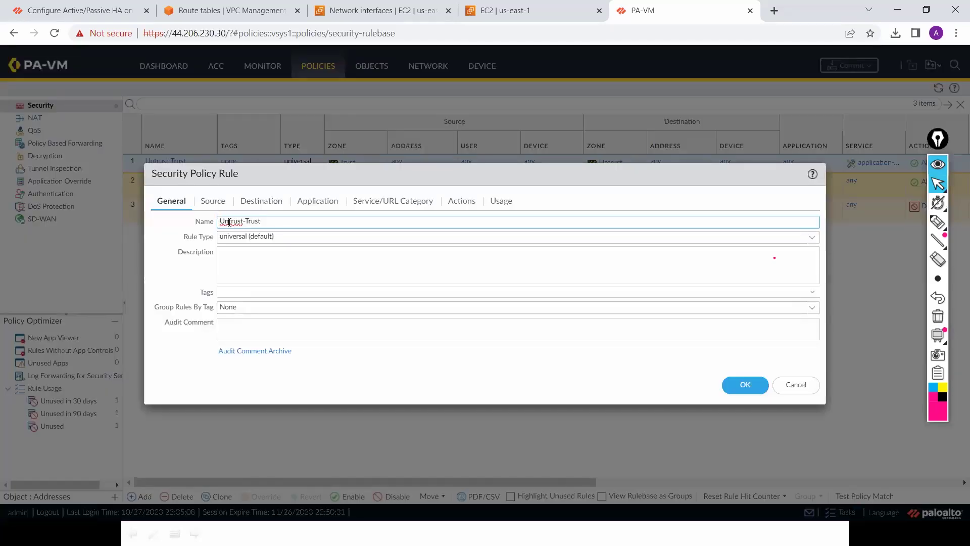
pyautogui.click(230, 222)
pyautogui.press('BackSpace')
pyautogui.press('BackSpace')
pyautogui.press('BackSpace')
pyautogui.write('Trust-To-UnT')
pyautogui.click(740, 386)
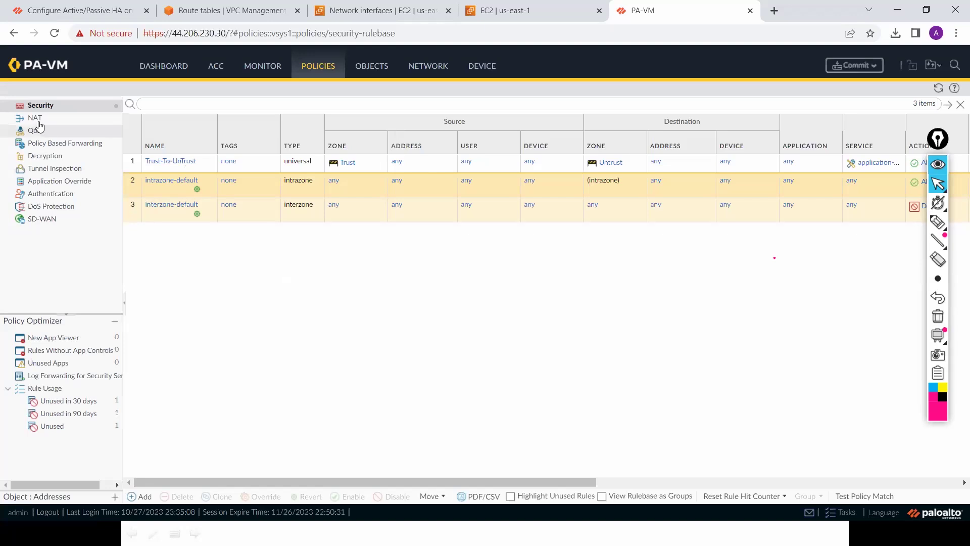
# Step: Create NAT rule Internet-NAT matching source zone Trust, destination zone Untrust, destination interface ethernet1/1
pyautogui.click(35, 118)
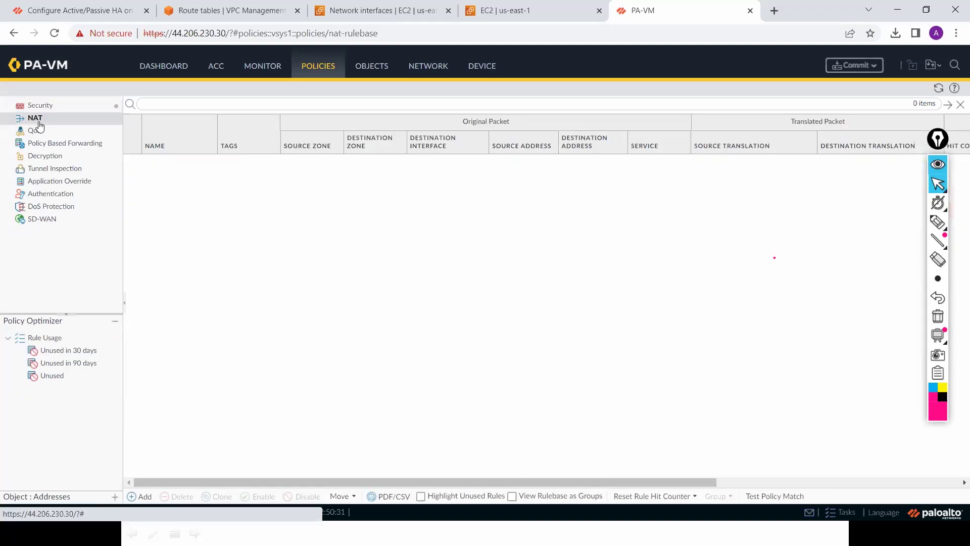
pyautogui.click(144, 497)
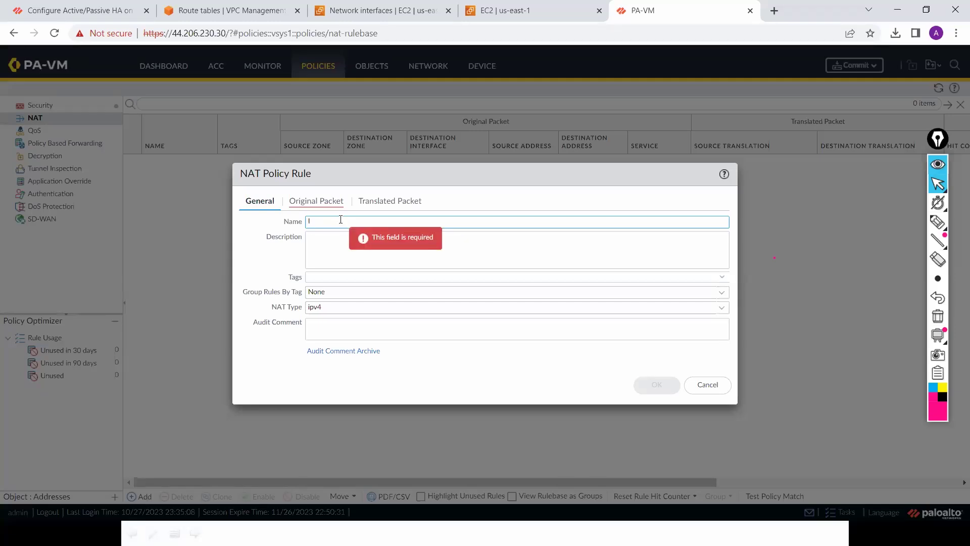
pyautogui.write('nternet-')
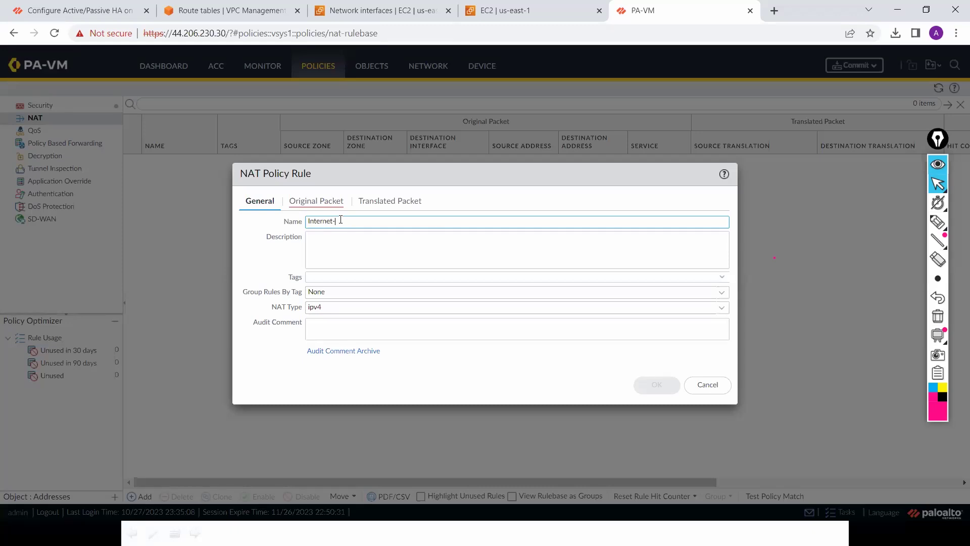
pyautogui.write('NAT')
pyautogui.click(326, 203)
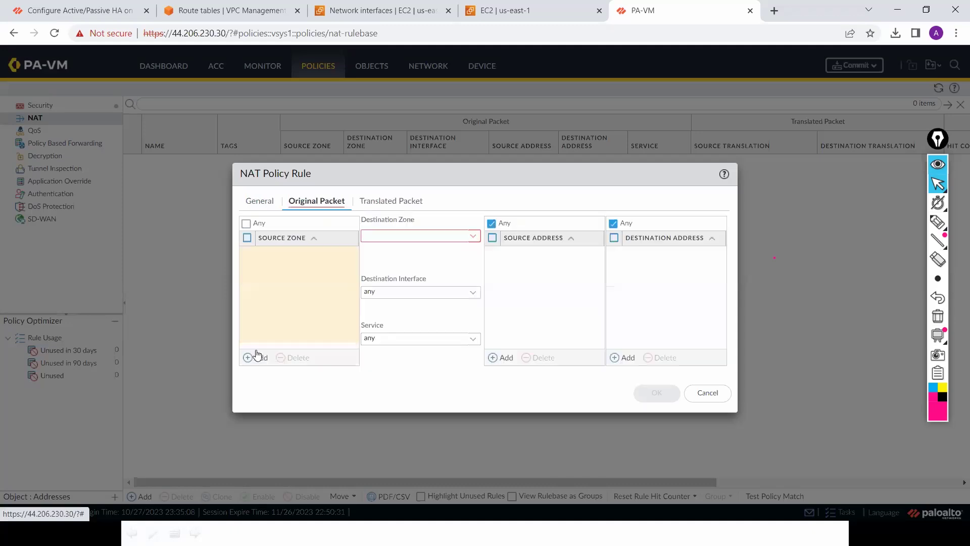
pyautogui.click(257, 356)
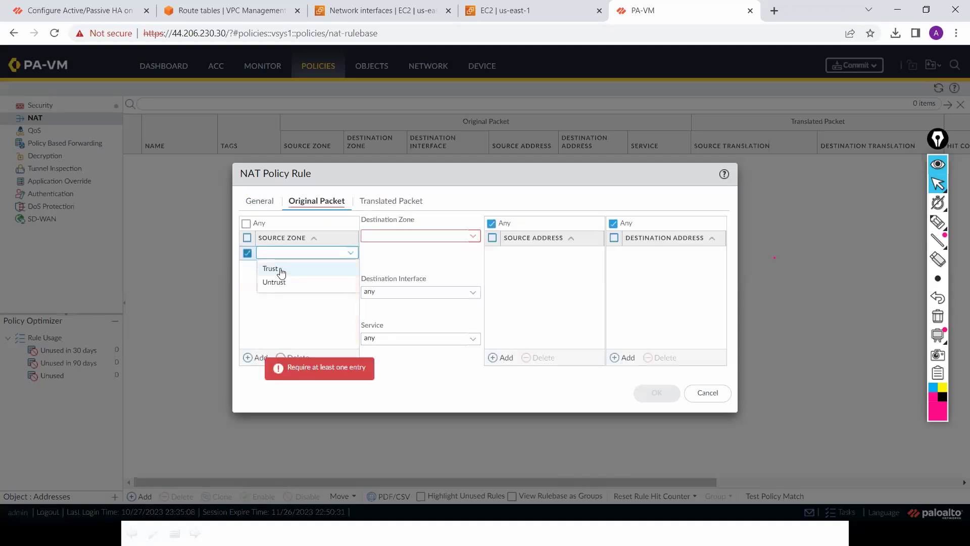
pyautogui.click(281, 269)
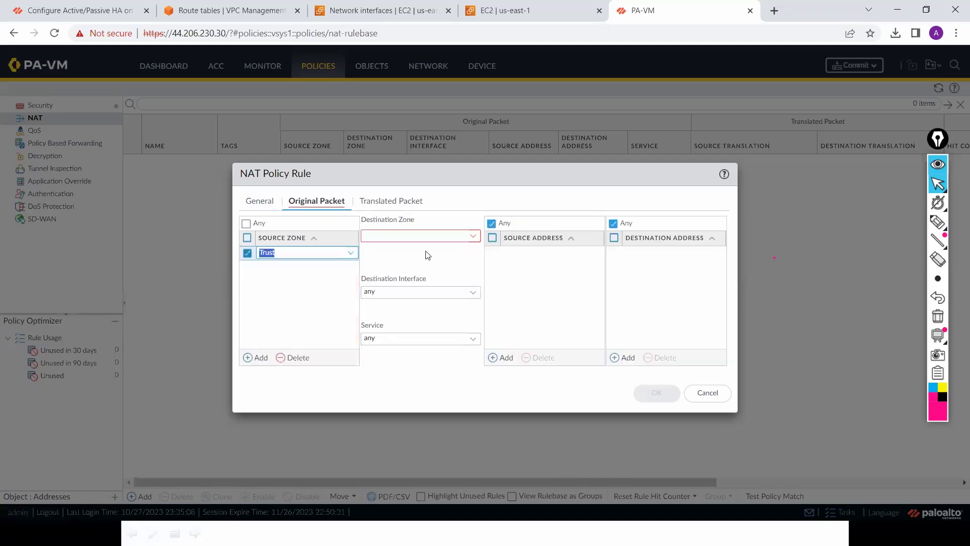
pyautogui.click(474, 237)
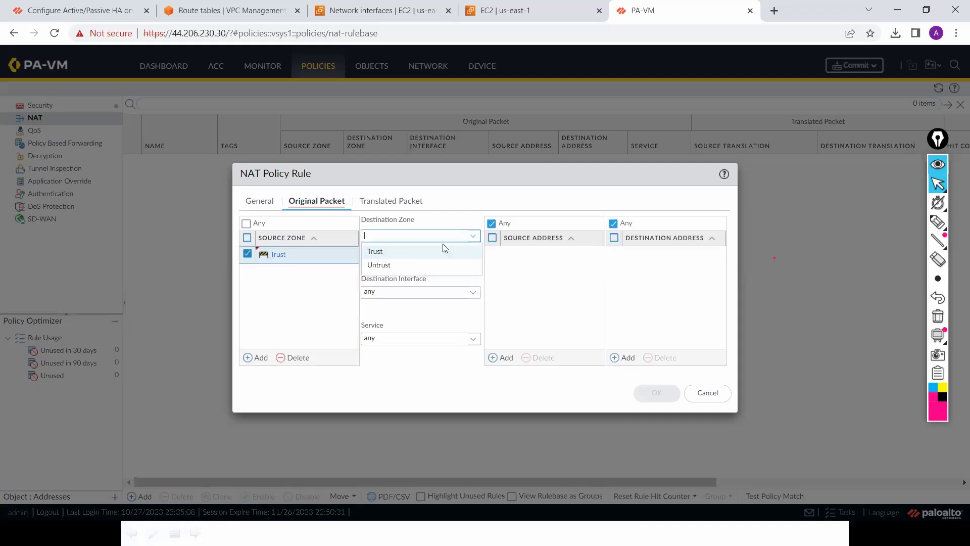
pyautogui.click(401, 270)
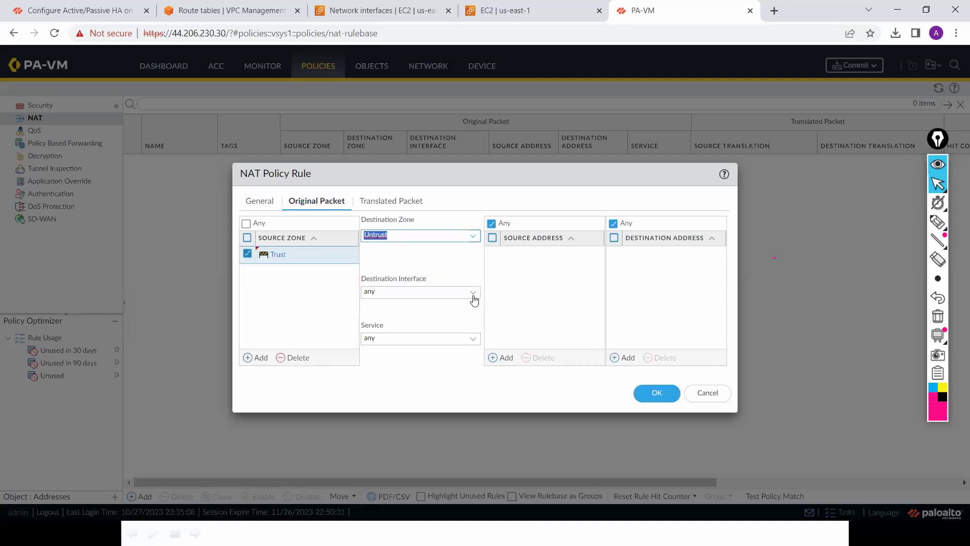
pyautogui.click(473, 296)
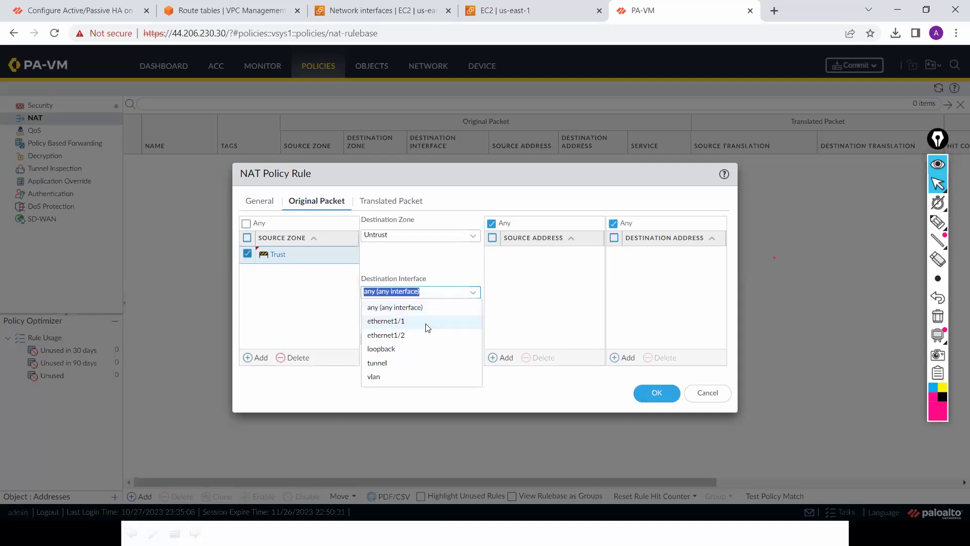
pyautogui.click(428, 324)
pyautogui.click(428, 324)
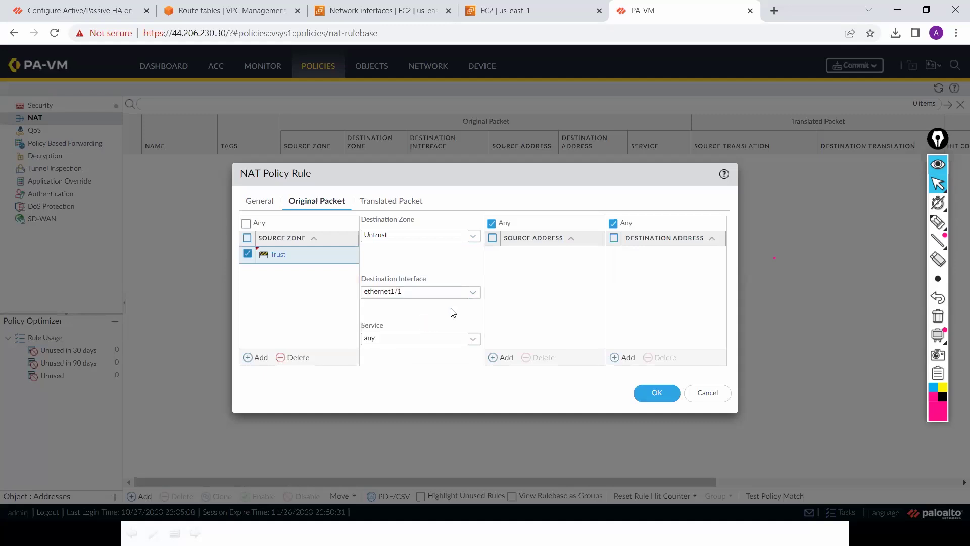
# Step: Set its source translation to Dynamic IP And Port using ethernet1/1's interface address, and save
pyautogui.click(376, 200)
pyautogui.click(472, 237)
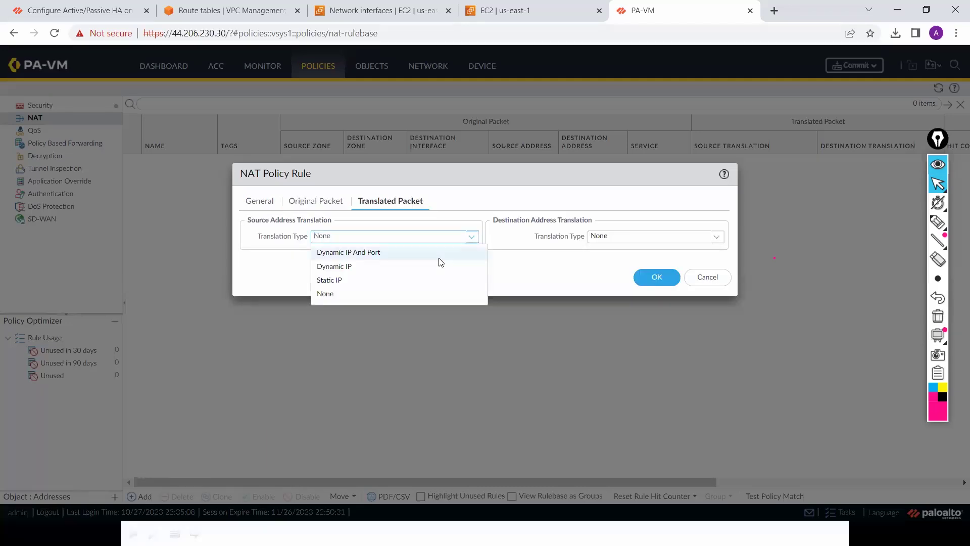
pyautogui.click(440, 254)
pyautogui.click(473, 254)
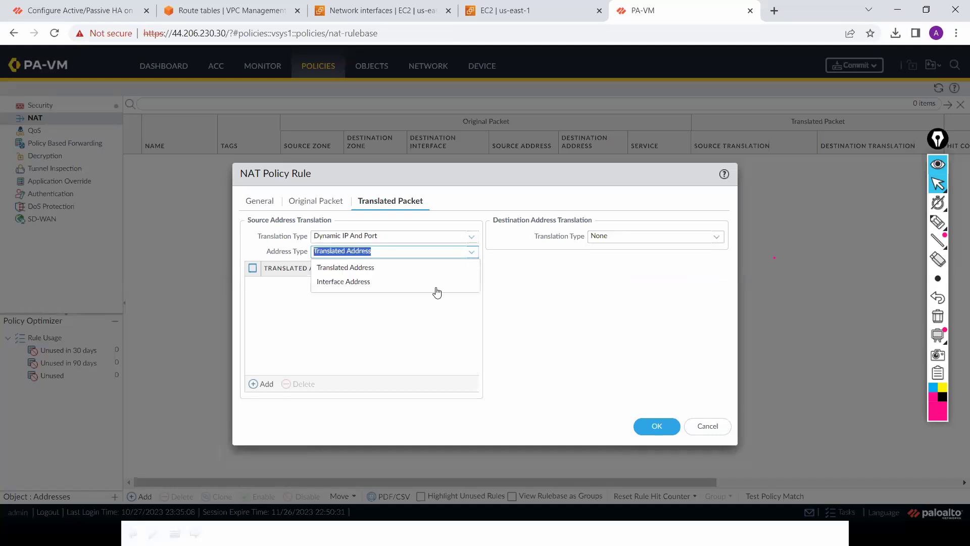
pyautogui.press('Return')
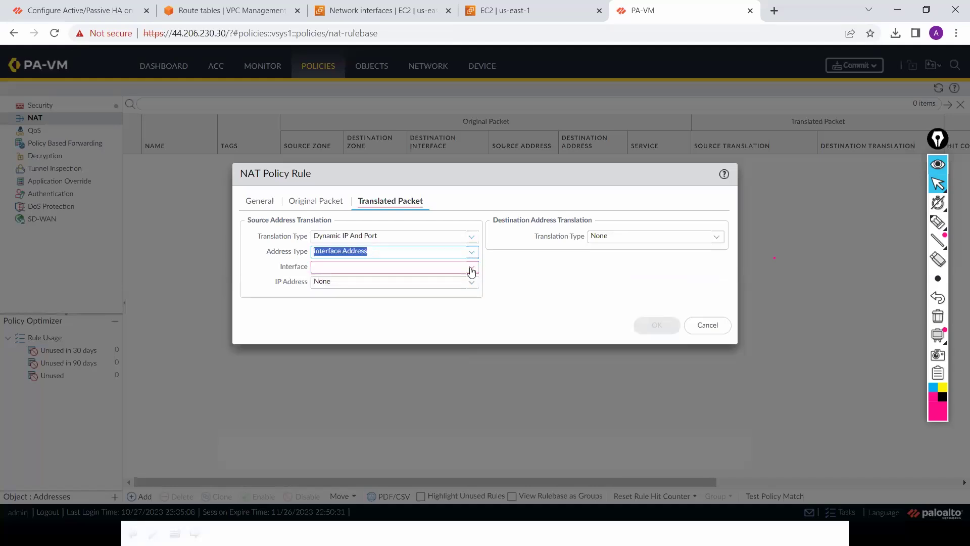
pyautogui.click(472, 270)
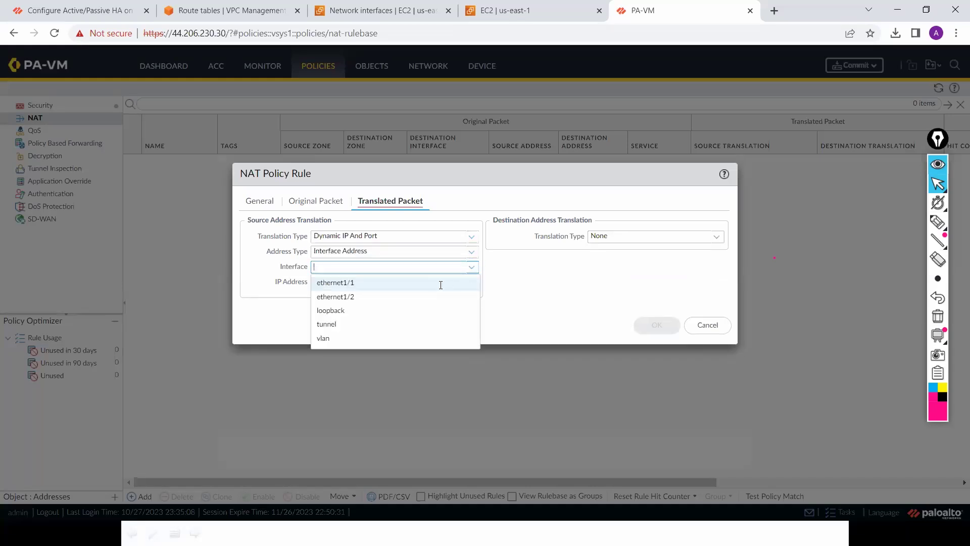
pyautogui.click(441, 284)
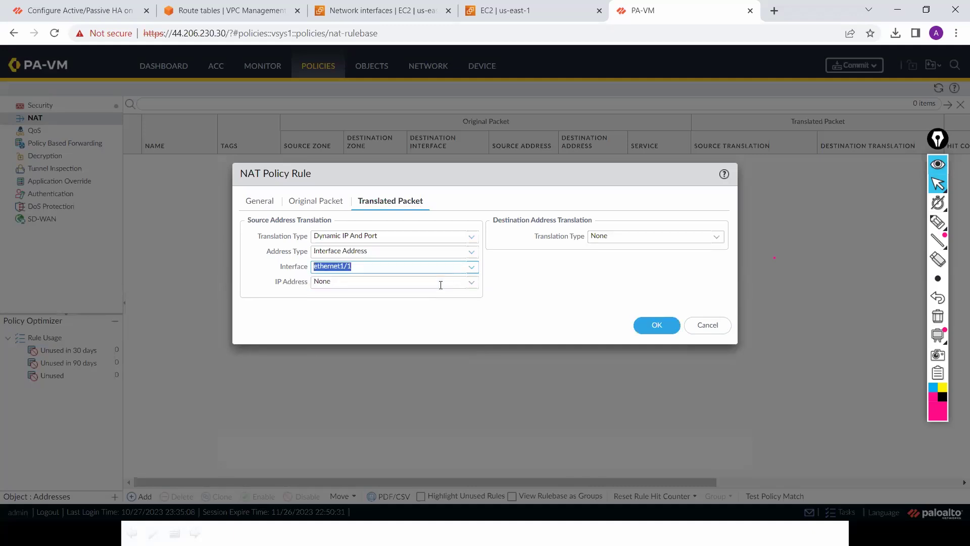
pyautogui.click(662, 325)
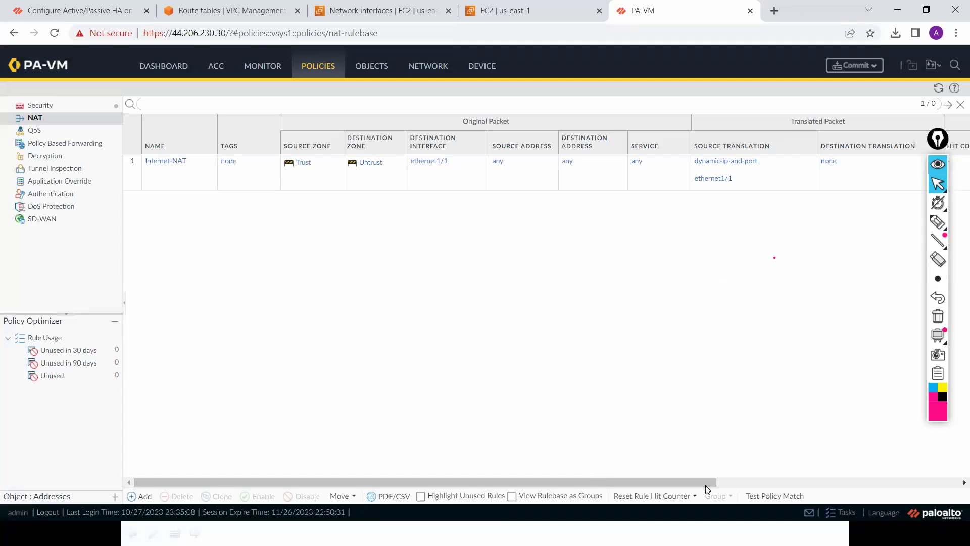
pyautogui.moveTo(705, 483); pyautogui.dragTo(816, 479)
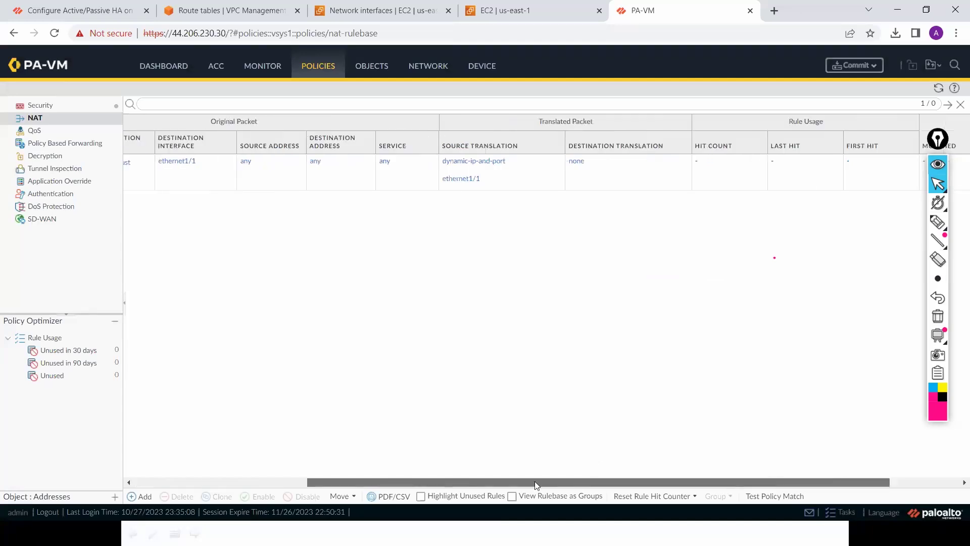
pyautogui.moveTo(534, 481); pyautogui.dragTo(360, 481)
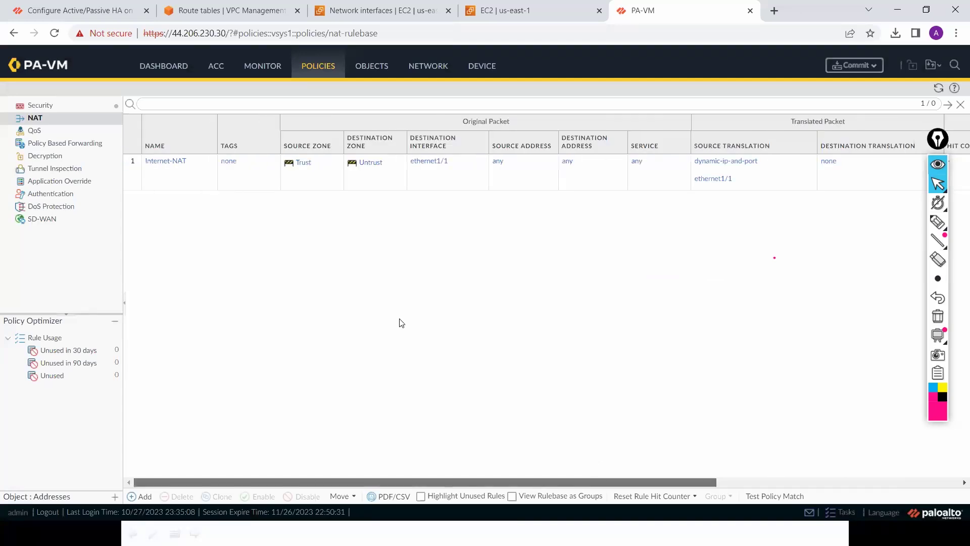
# Step: Add a new static route named Internet-Route to the default virtual router
pyautogui.click(440, 67)
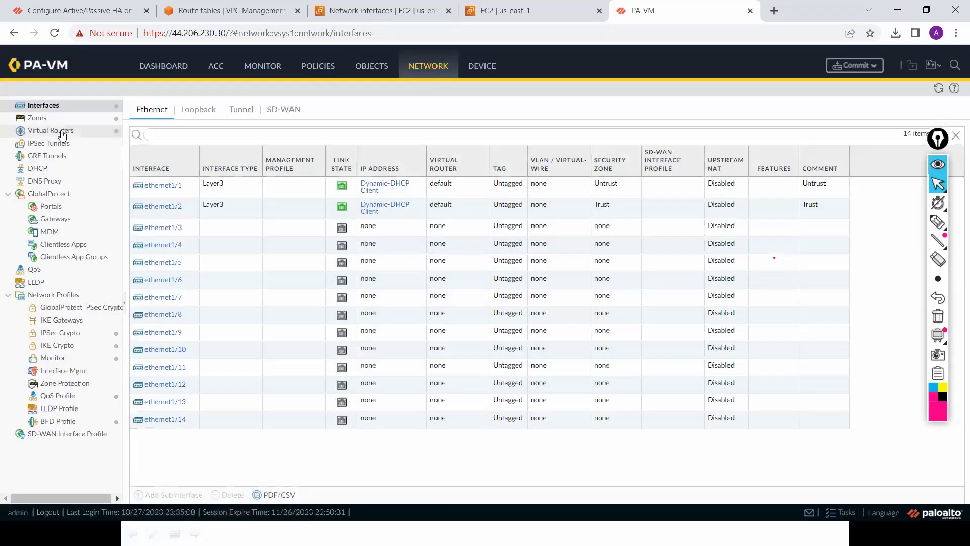
pyautogui.click(62, 133)
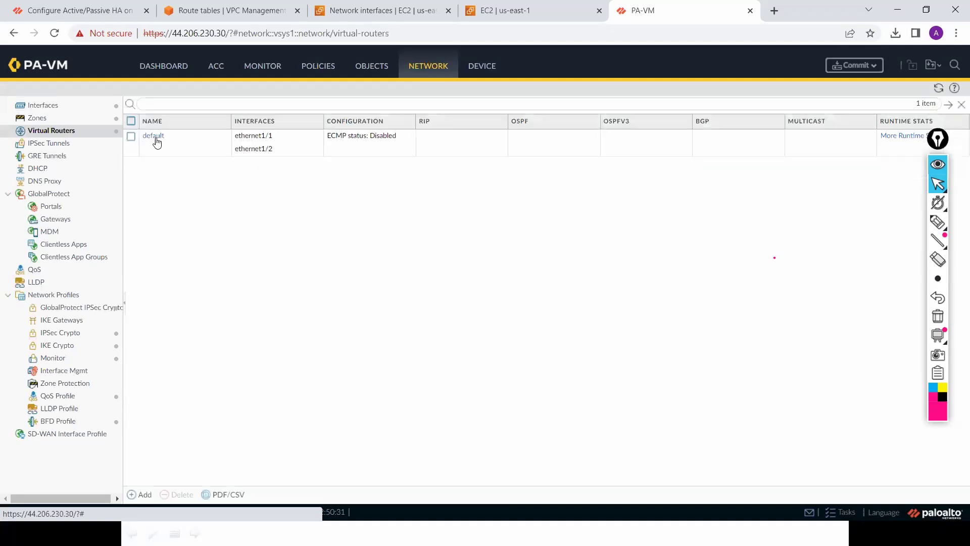
pyautogui.click(157, 139)
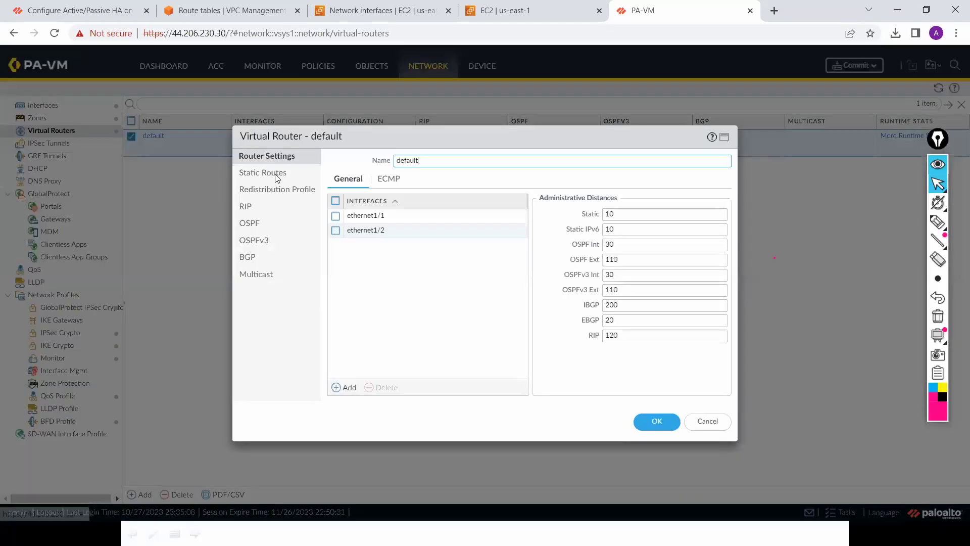
pyautogui.click(275, 175)
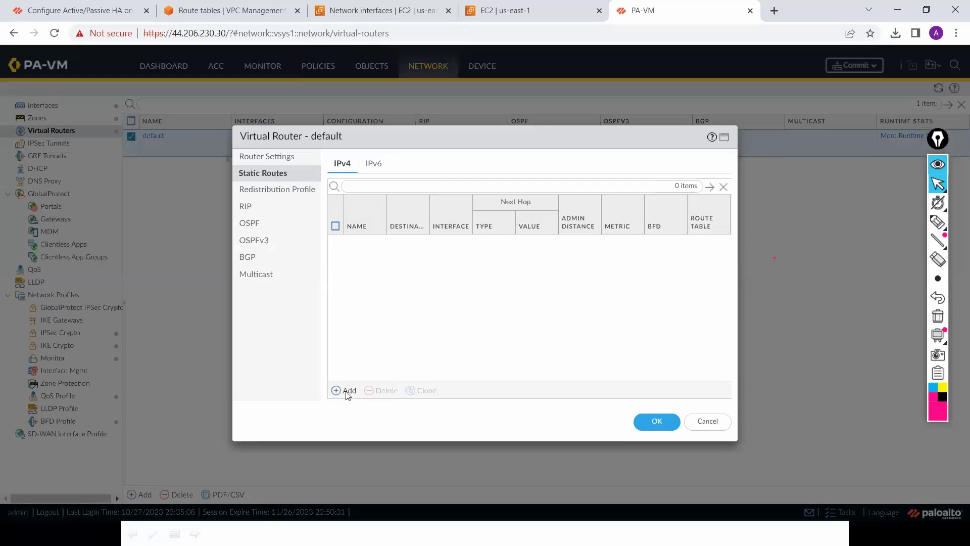
pyautogui.click(347, 392)
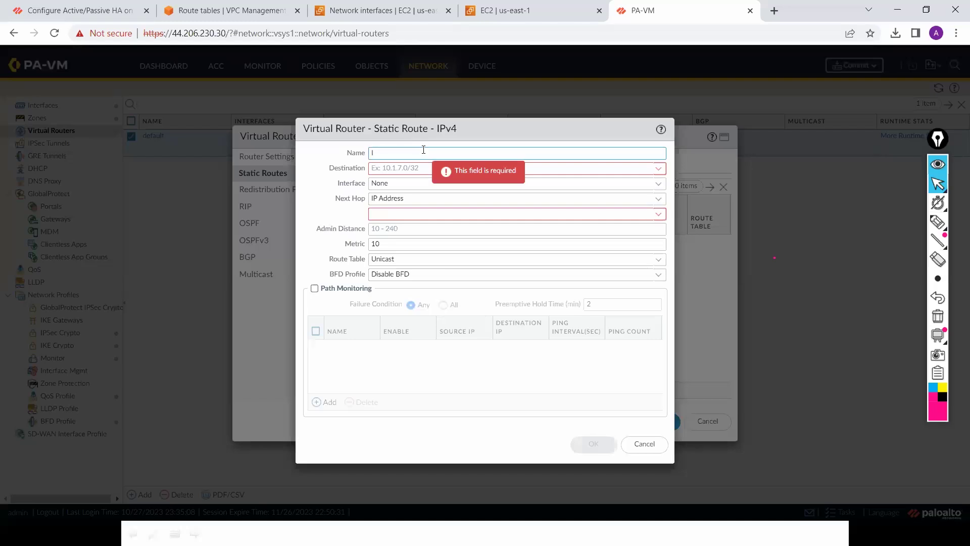
pyautogui.write('In')
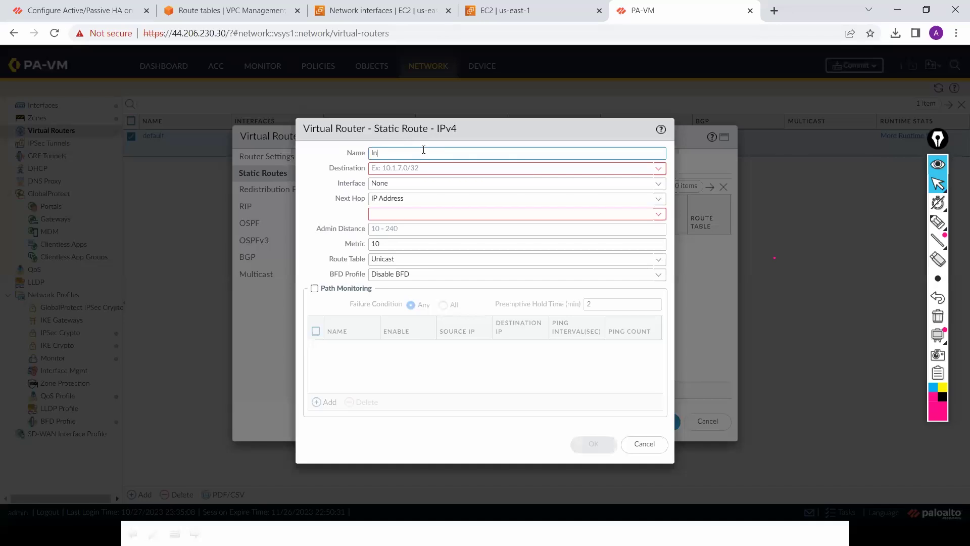
pyautogui.write('ternet-Route')
# Step: Route 0.0.0.0/0 out ethernet1/1 to next hop IP 10.0.1.1, then save the router
pyautogui.click(424, 167)
pyautogui.write('0.0.0.0')
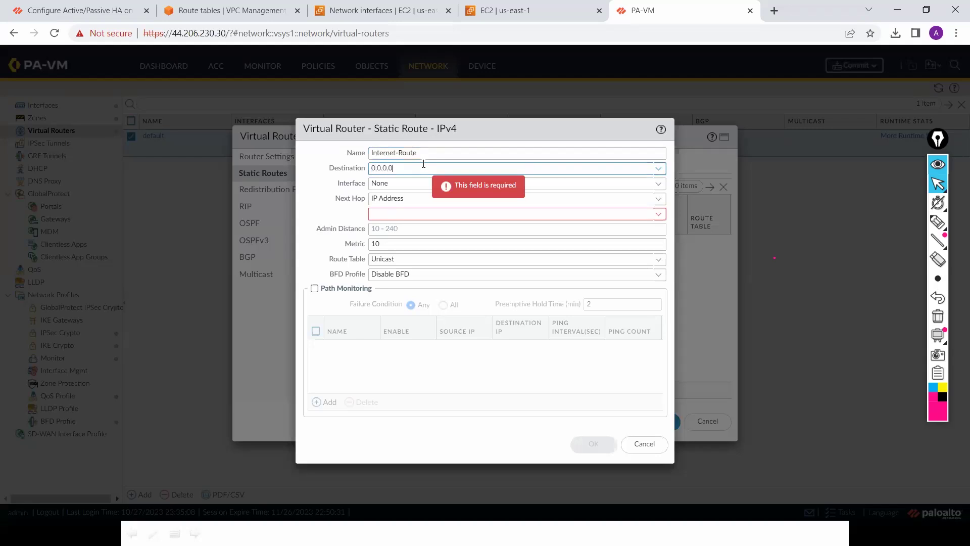
pyautogui.write('/0')
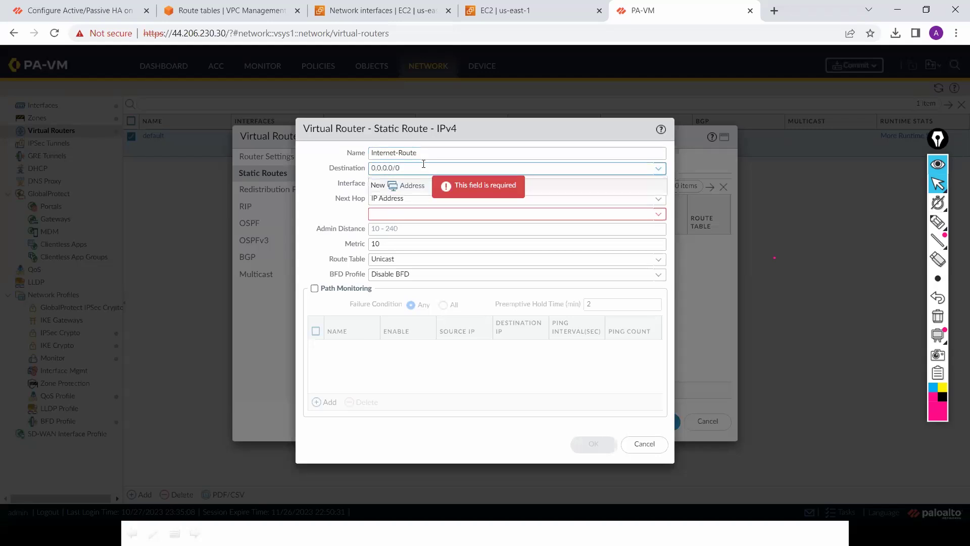
pyautogui.click(580, 109)
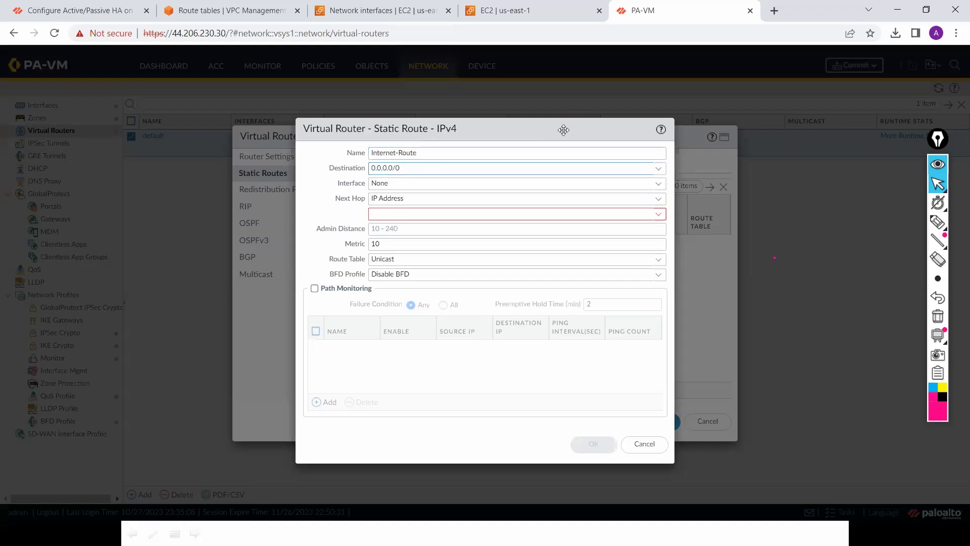
pyautogui.click(659, 187)
pyautogui.click(616, 210)
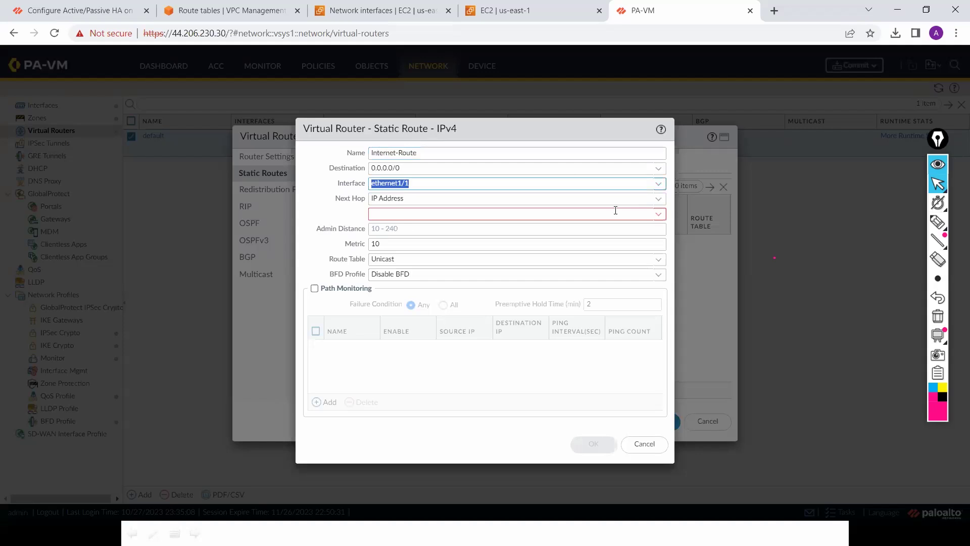
pyautogui.click(660, 201)
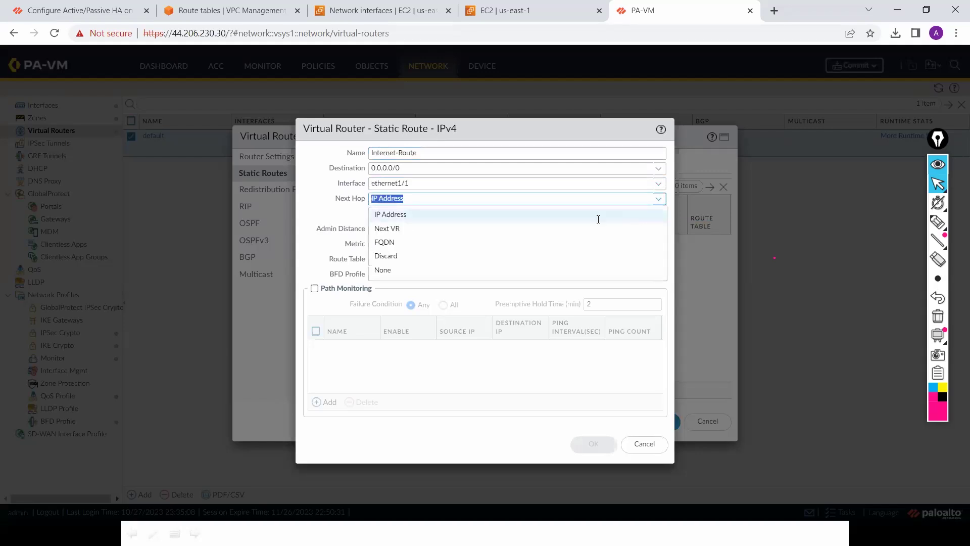
pyautogui.click(598, 219)
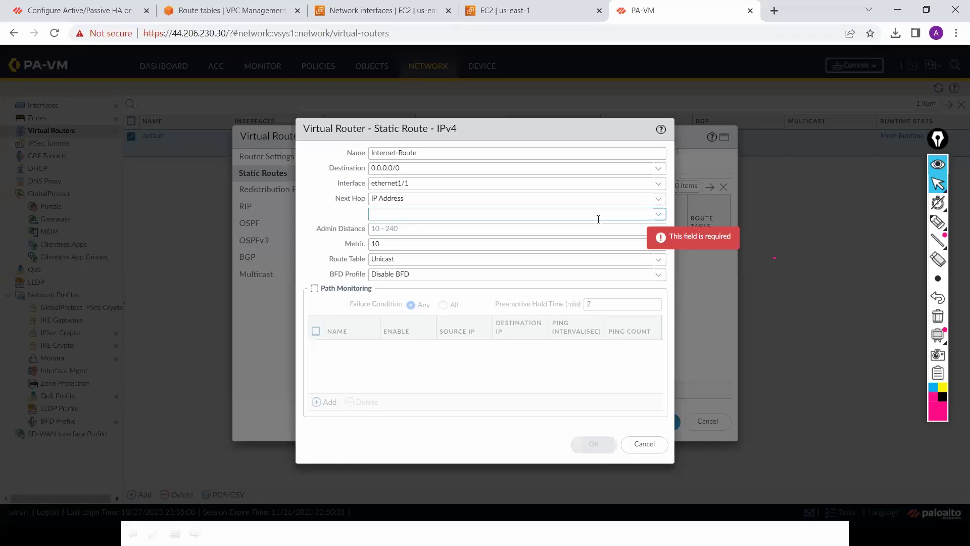
pyautogui.write('10.')
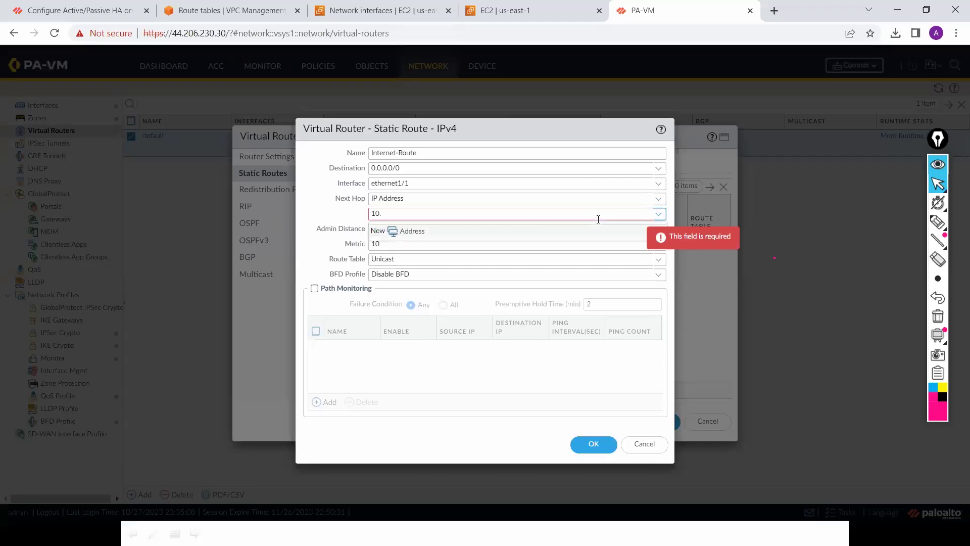
pyautogui.write('0')
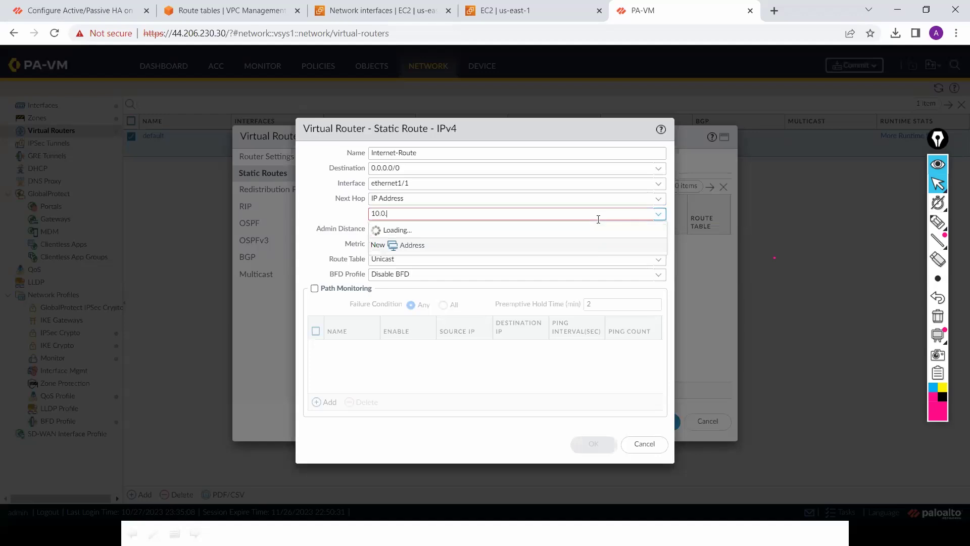
pyautogui.write('.1.1')
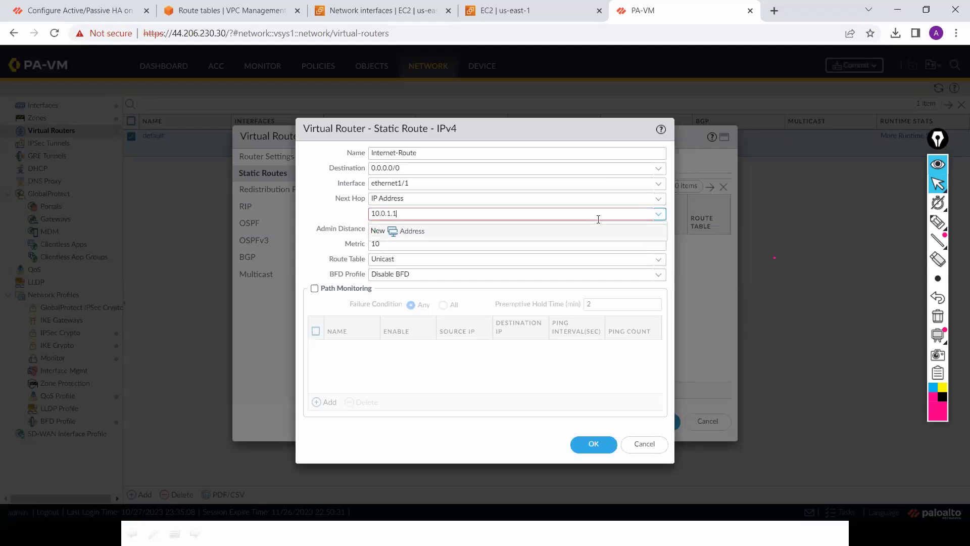
pyautogui.click(592, 447)
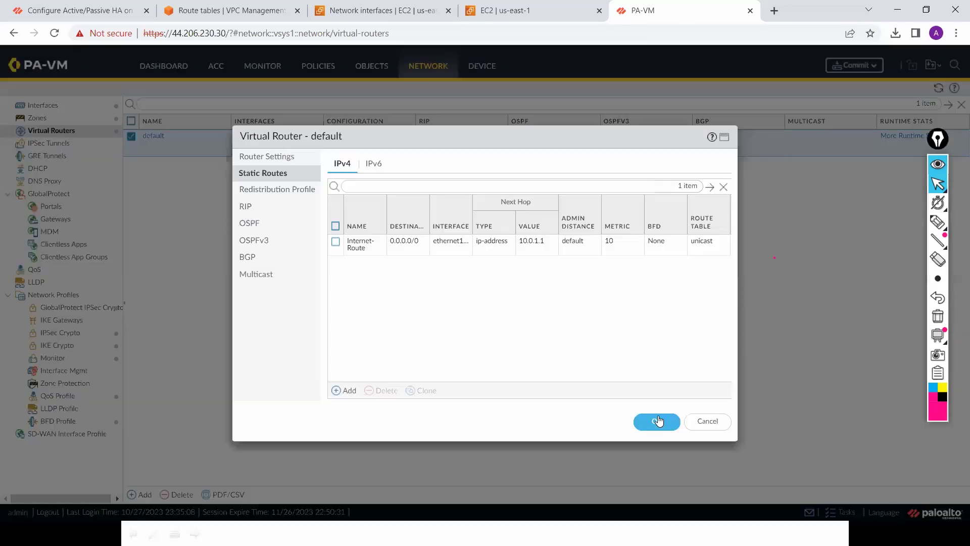
pyautogui.click(656, 421)
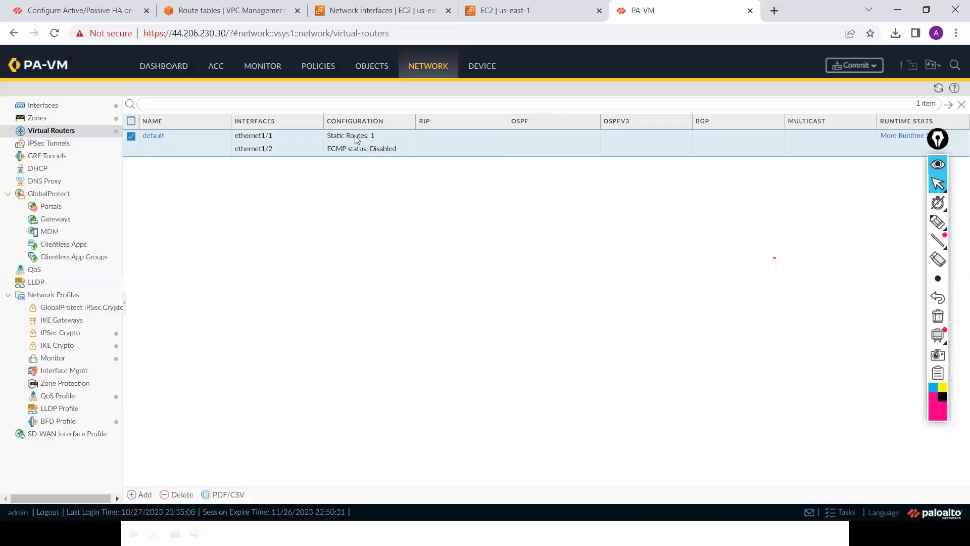
# Step: Confirm ethernet1/1's DHCP gateway is 10.0.1.1
pyautogui.click(60, 112)
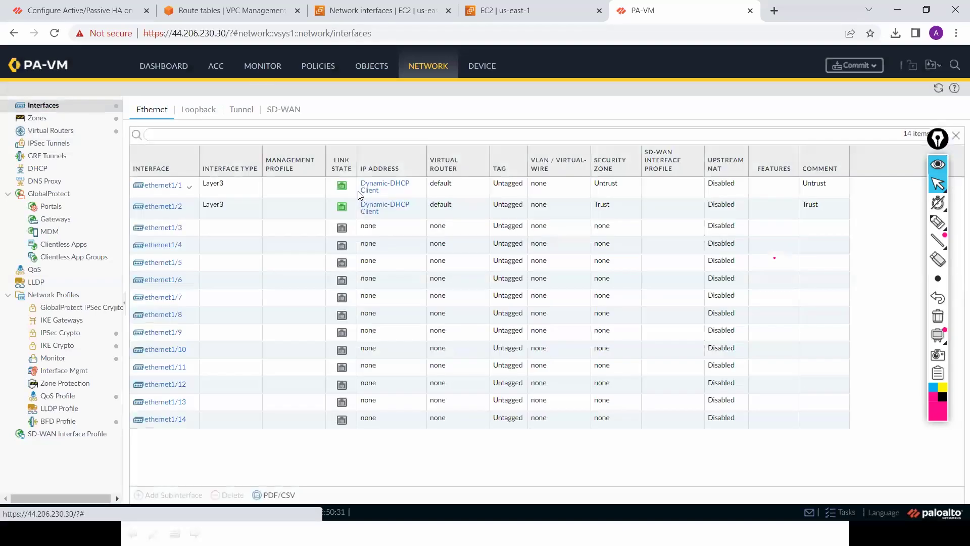
pyautogui.click(386, 188)
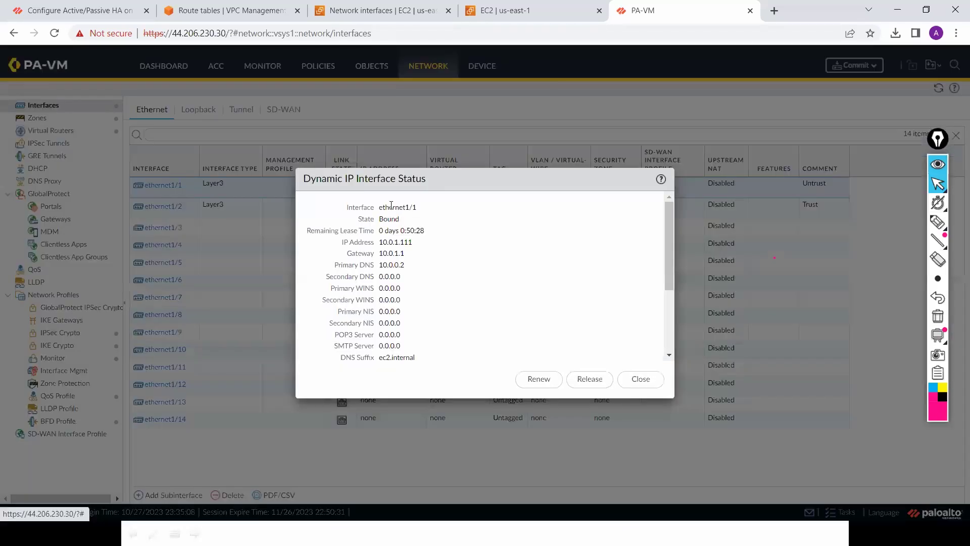
pyautogui.click(641, 379)
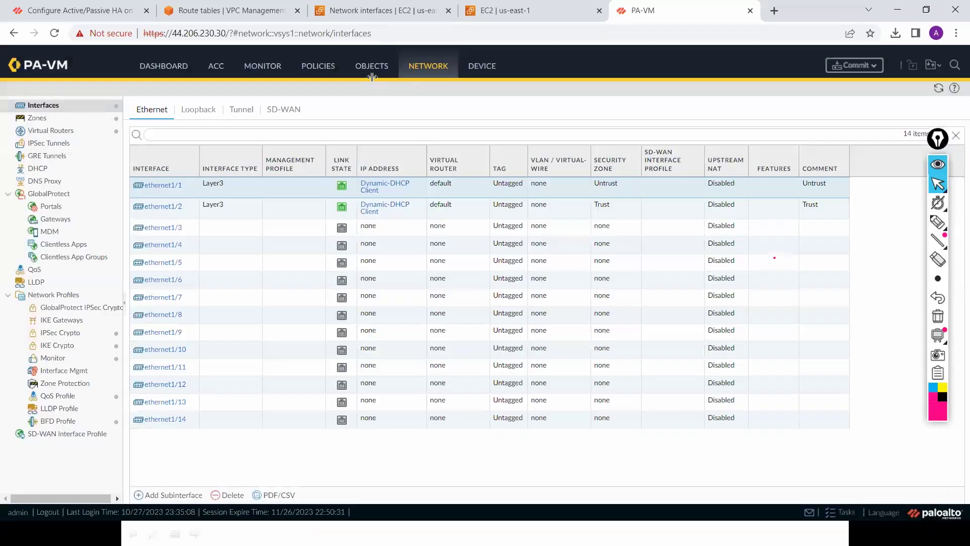
# Step: Commit the pending NAT rule and static route to the firewall
pyautogui.click(50, 130)
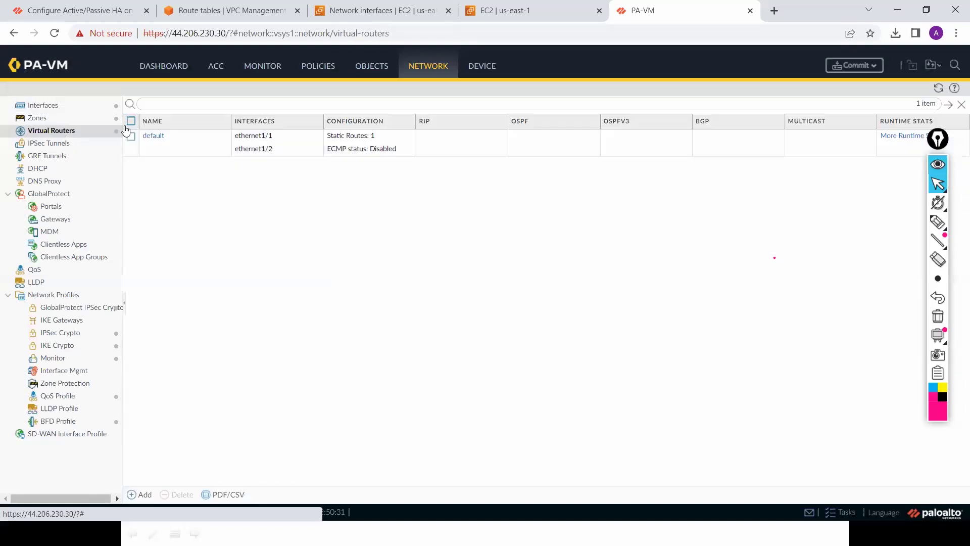
pyautogui.click(879, 71)
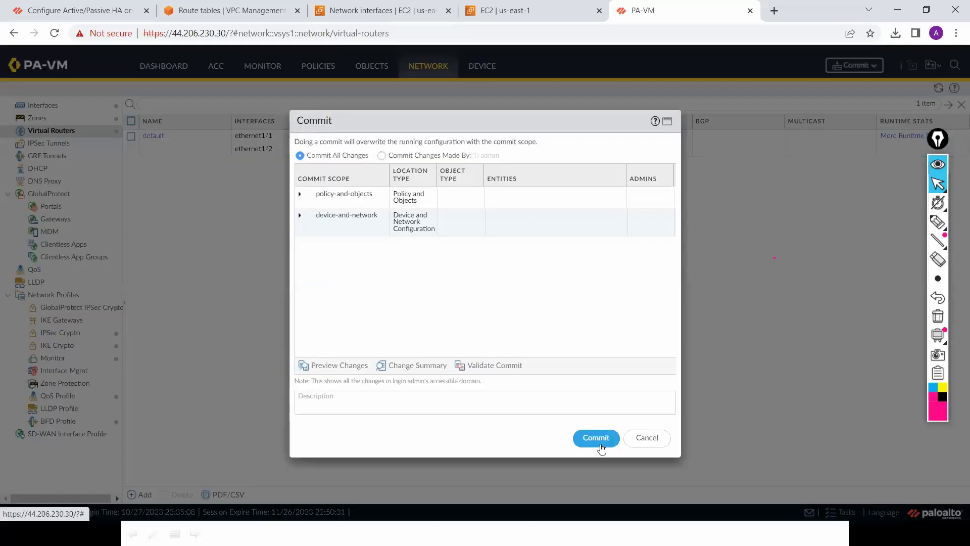
pyautogui.click(600, 443)
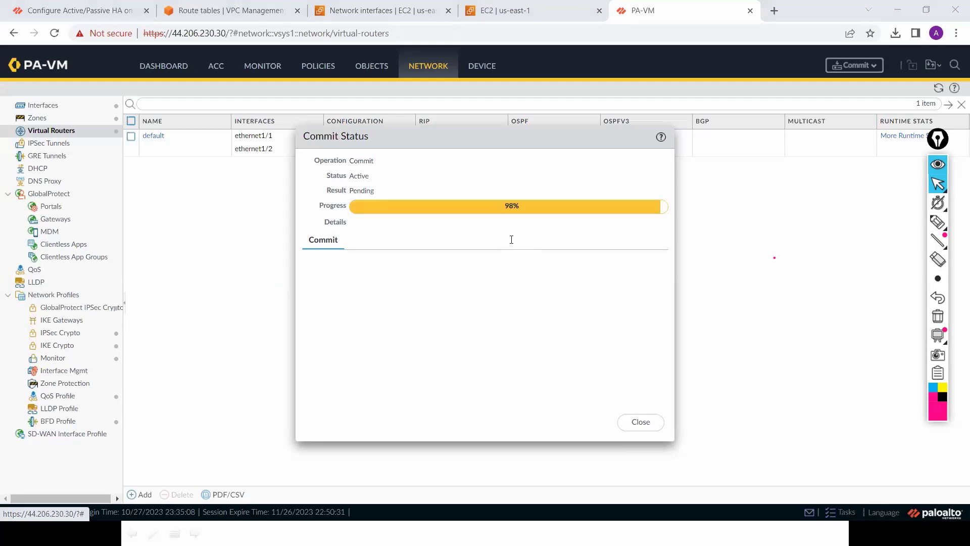
# Step: Rerun the ping to 4.2.2.2 from the private instance and stop it to see statistics
pyautogui.hotkey('alt', 'Tab')
pyautogui.press('Up')
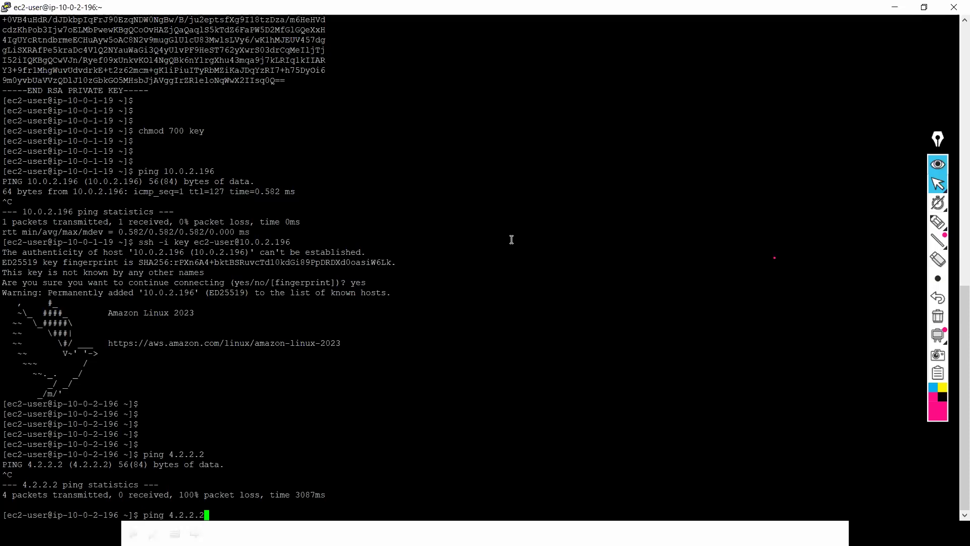
pyautogui.press('Return')
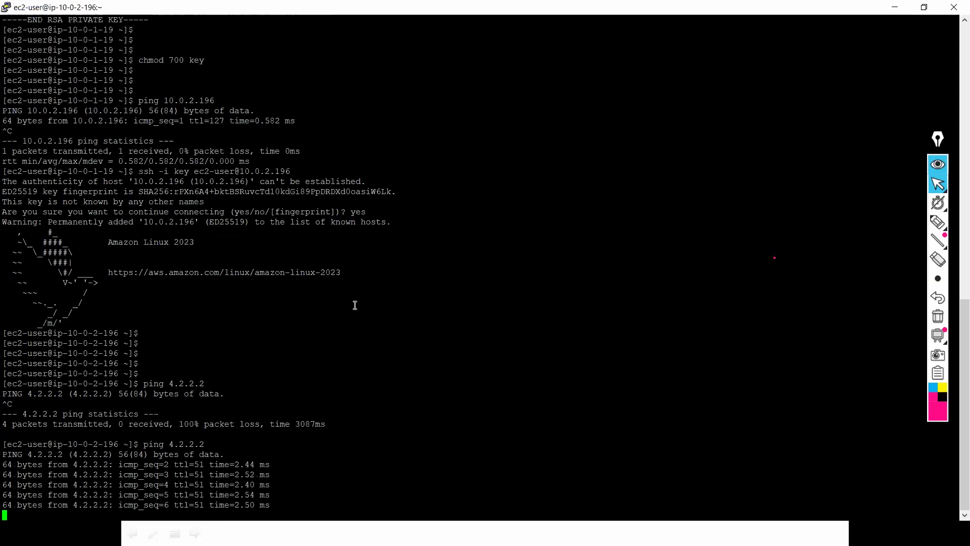
pyautogui.hotkey('ctrl', 'c')
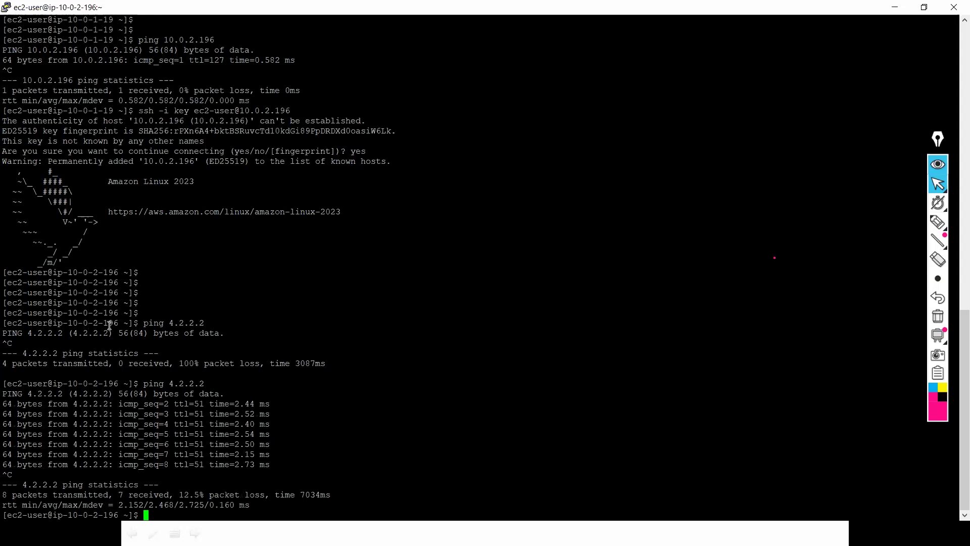
# Step: Glance at the network sketch, then return to the firewall web interface
pyautogui.hotkey('alt', 'Tab')
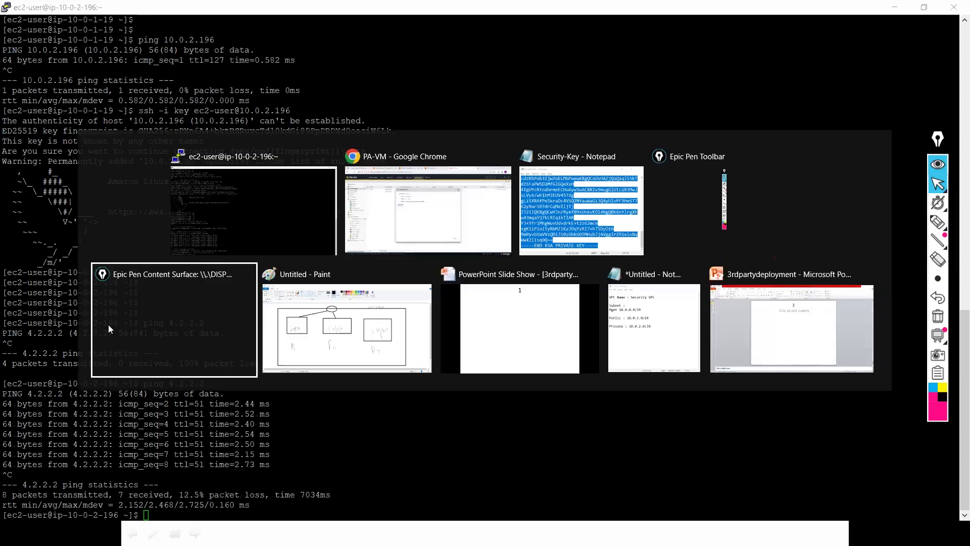
pyautogui.hotkey('alt', 'Tab')
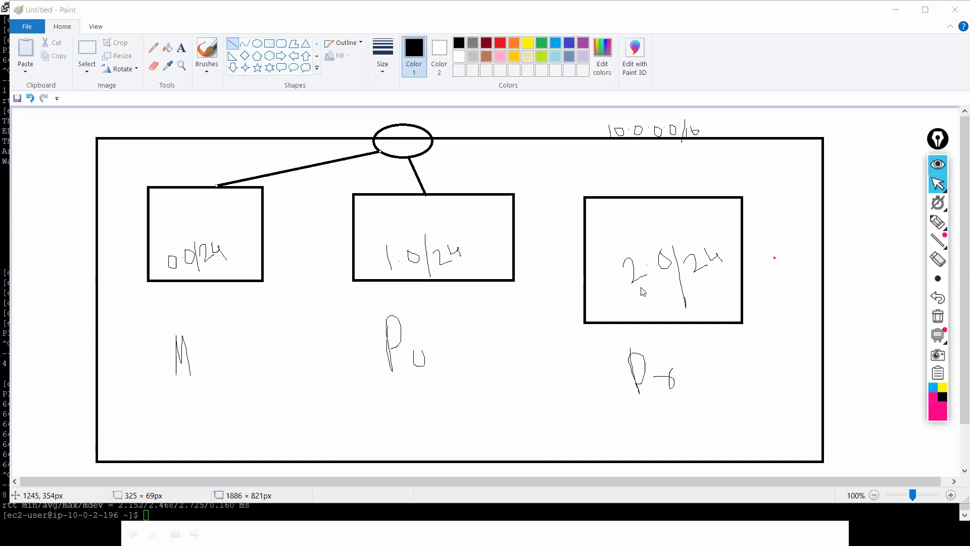
pyautogui.hotkey('alt', 'Tab')
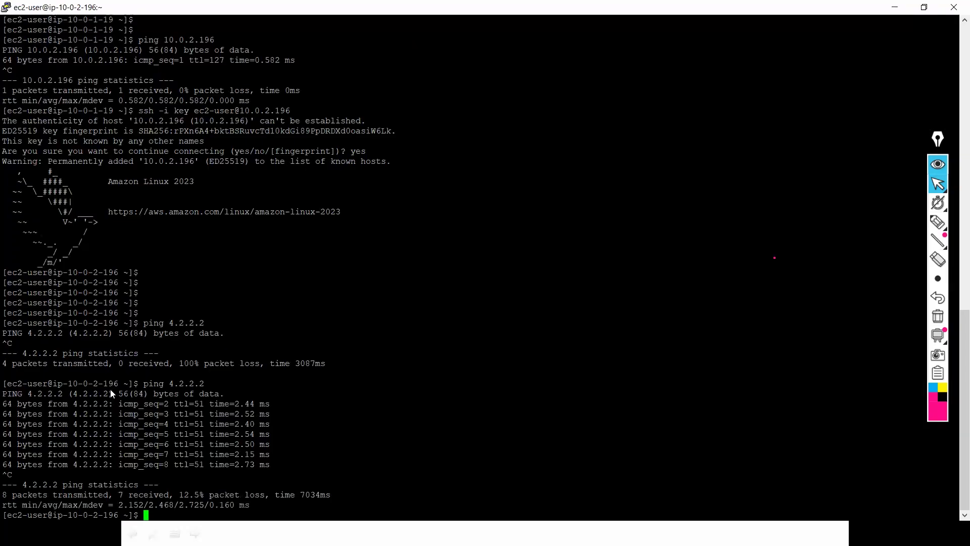
pyautogui.hotkey('alt', 'Tab')
pyautogui.hotkey('alt', 'Tab')
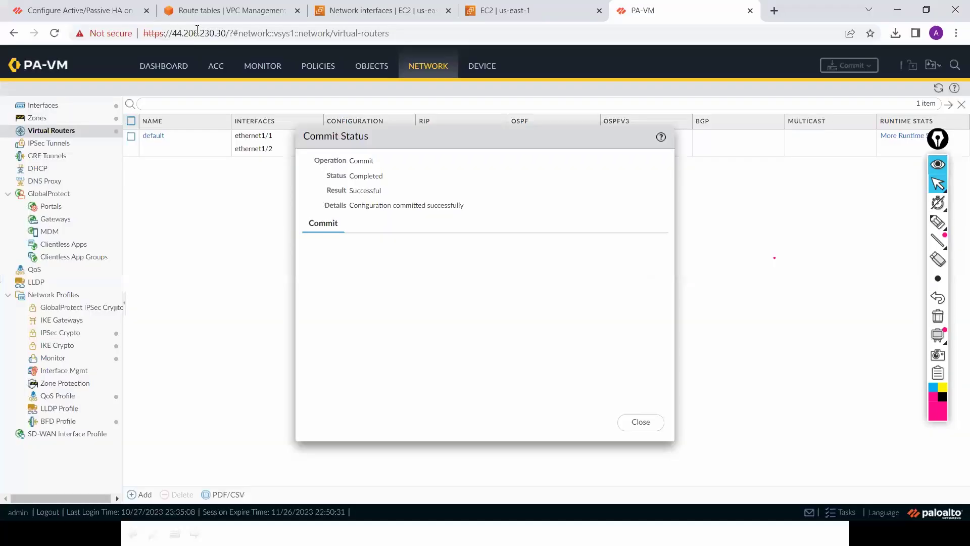
# Step: Check that Security-Private-RT's default route to the ENI is active
pyautogui.click(253, 12)
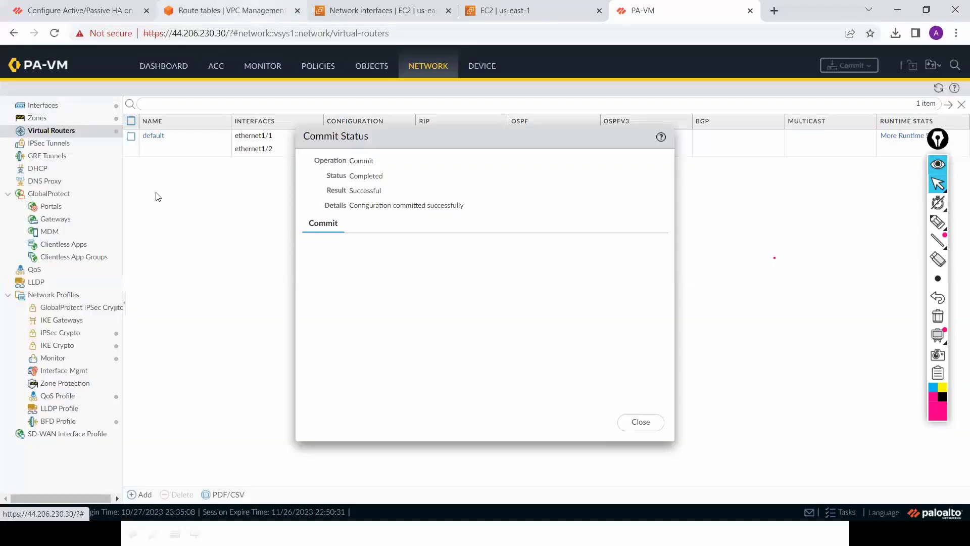
pyautogui.click(135, 212)
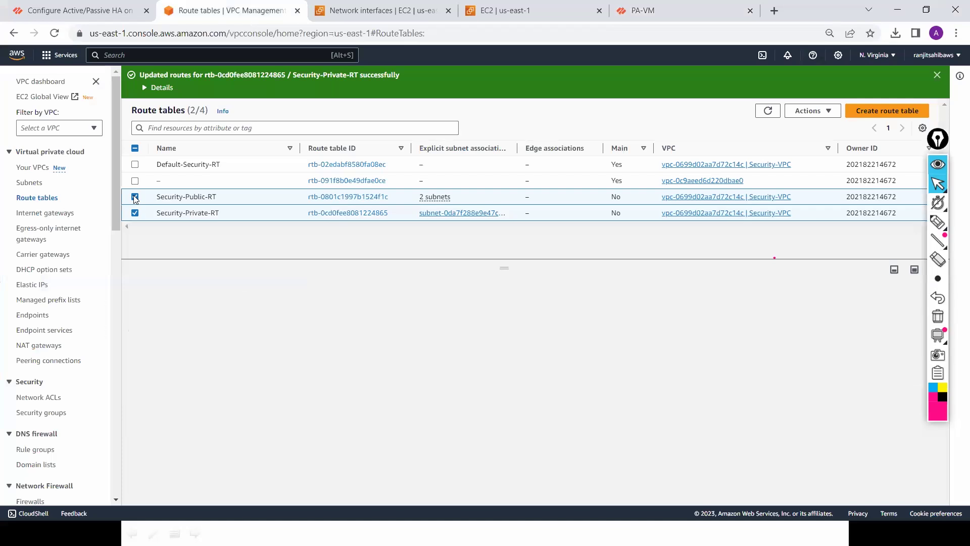
pyautogui.click(134, 197)
pyautogui.click(200, 304)
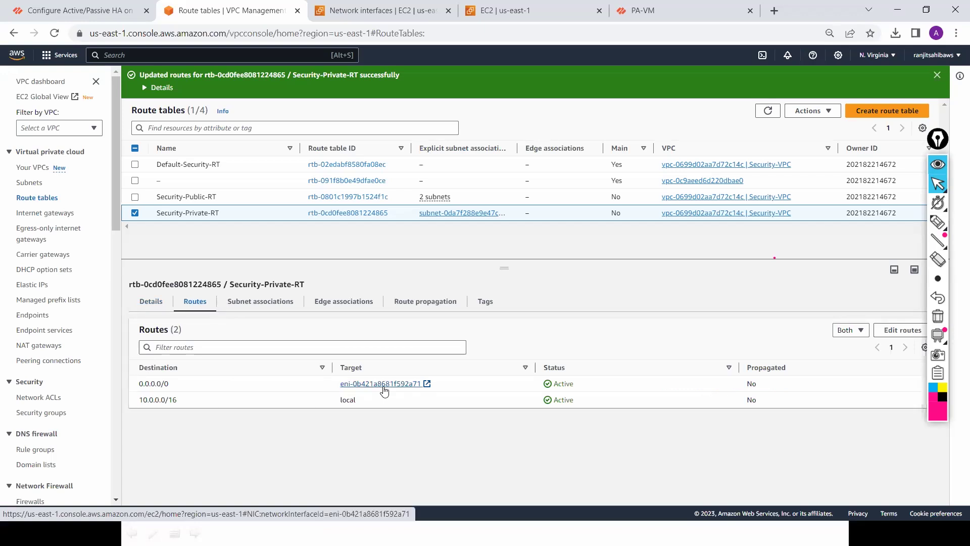
# Step: Return to the firewall web interface and dismiss the commit status report
pyautogui.hotkey('alt', 'Tab')
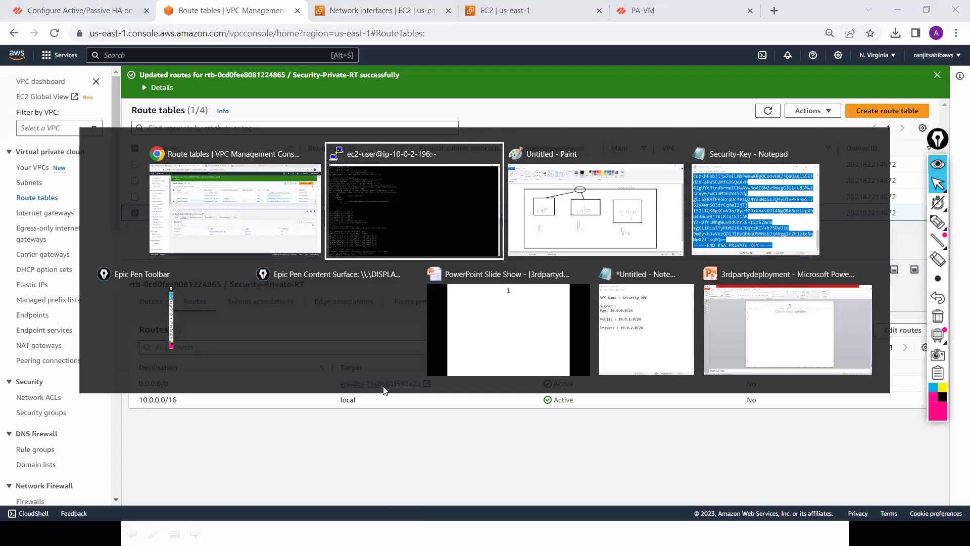
pyautogui.hotkey('alt', 'Tab')
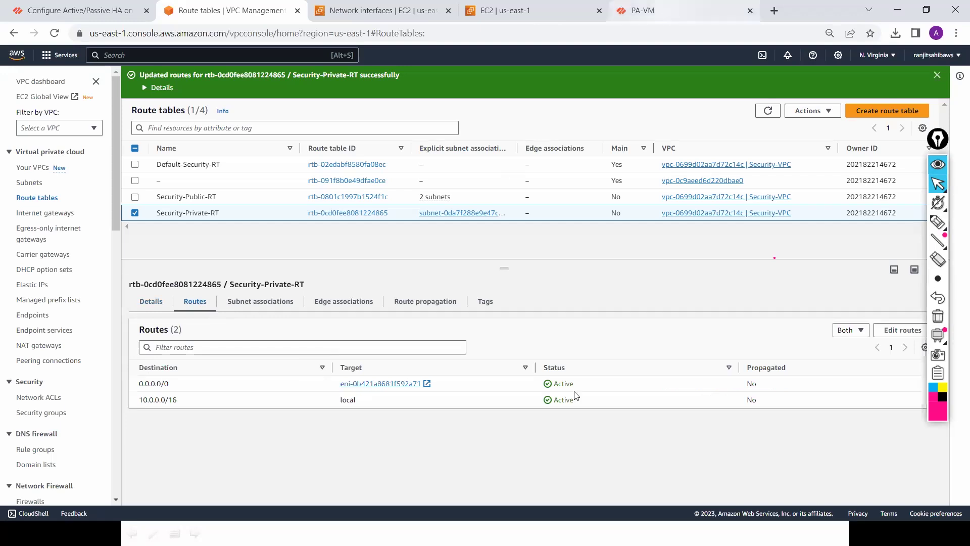
pyautogui.hotkey('ctrl', '5')
pyautogui.press('Escape')
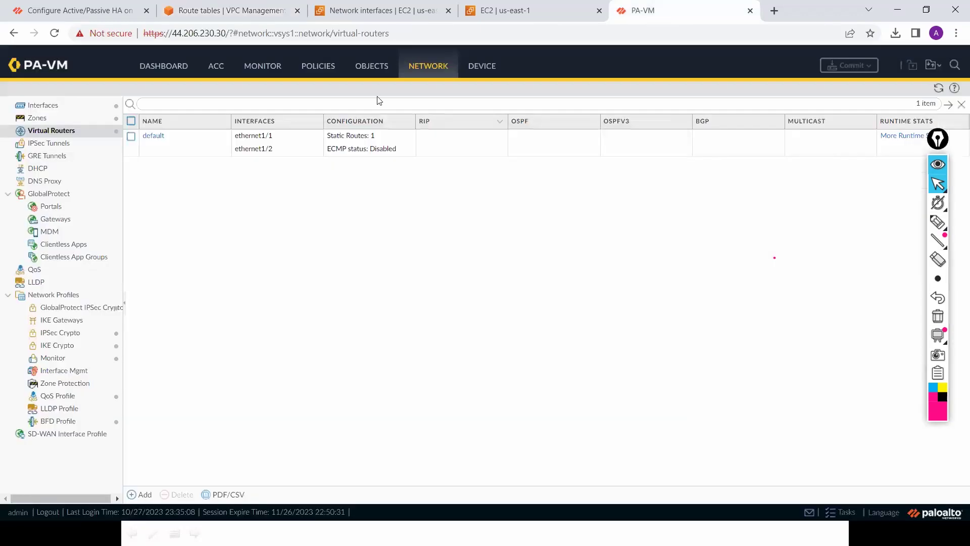
# Step: Review the Ethernet interfaces and rerun the ping to 4.2.2.2 in the terminal
pyautogui.click(56, 108)
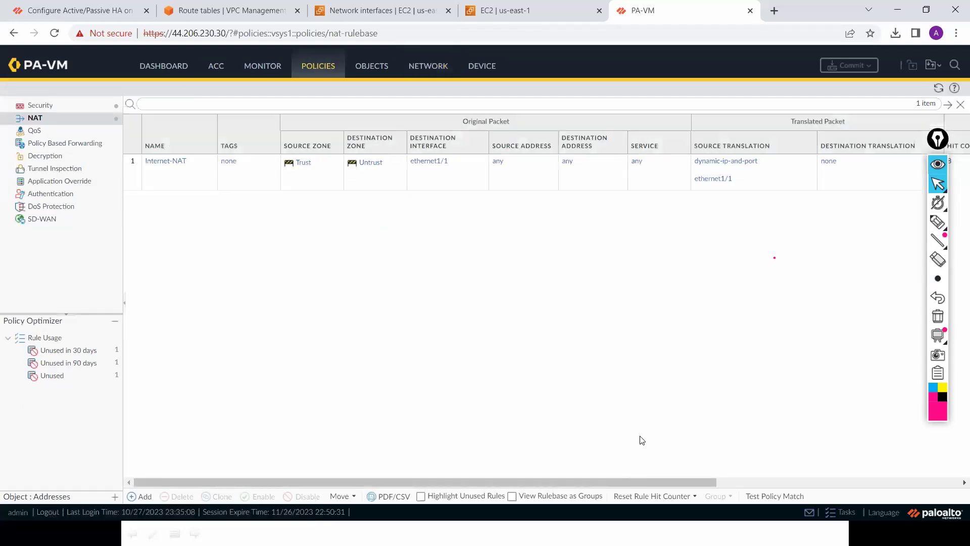
pyautogui.moveTo(618, 484); pyautogui.dragTo(748, 486)
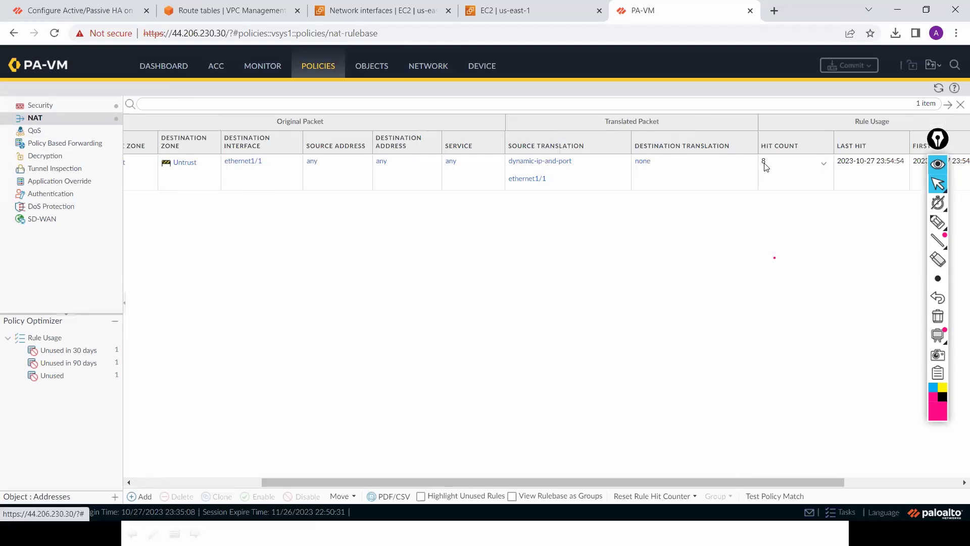
pyautogui.hotkey('alt', 'Tab')
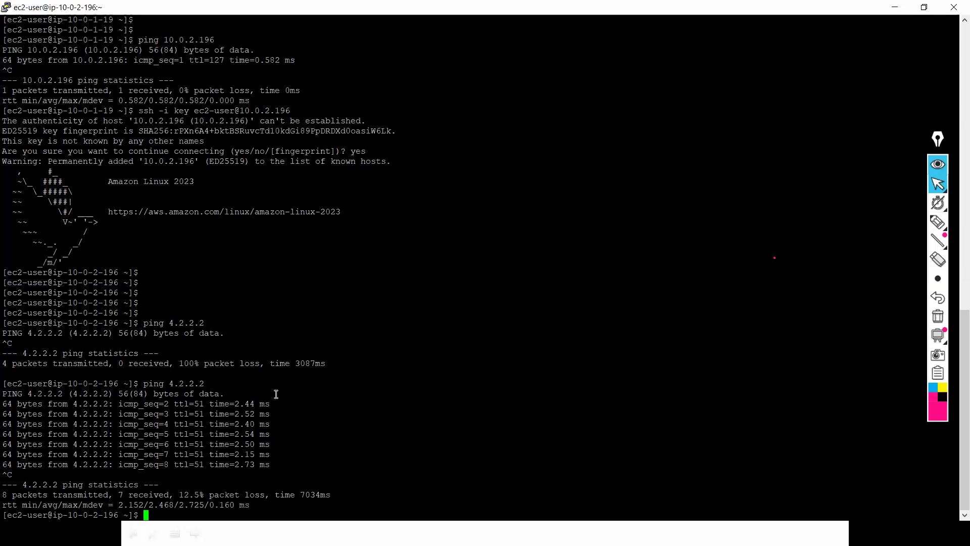
pyautogui.press('Up')
pyautogui.press('Return')
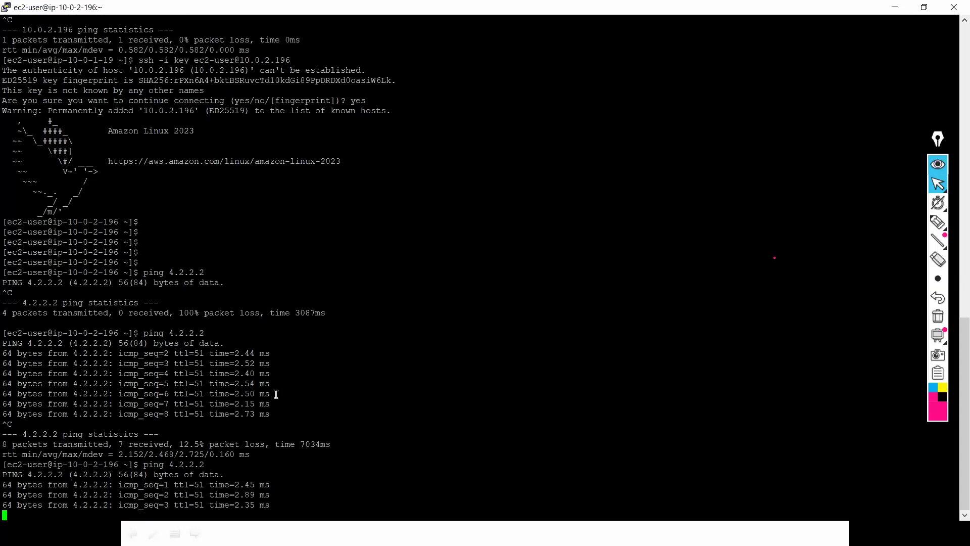
# Step: Refresh the NAT rule hit counts and open the Traffic logs
pyautogui.hotkey('alt', 'Tab')
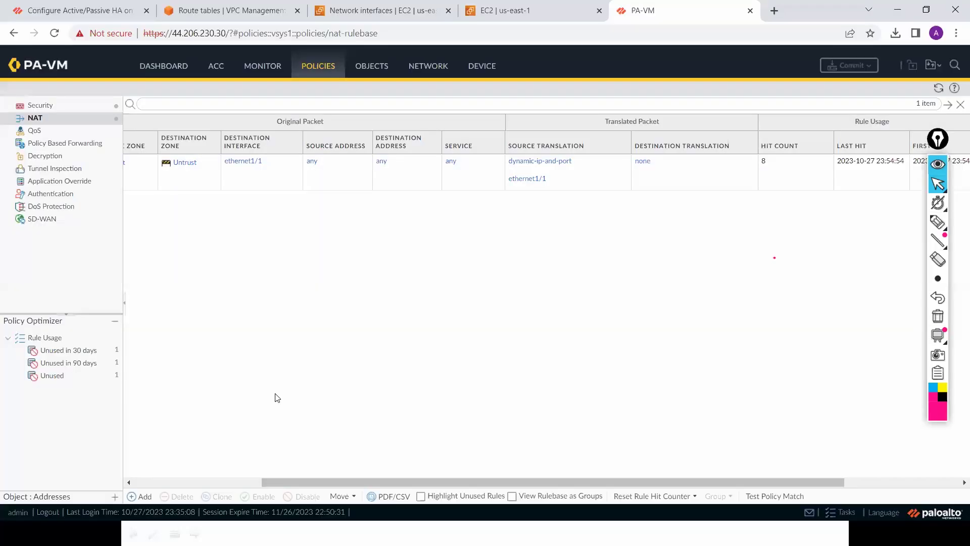
pyautogui.click(938, 90)
pyautogui.click(260, 70)
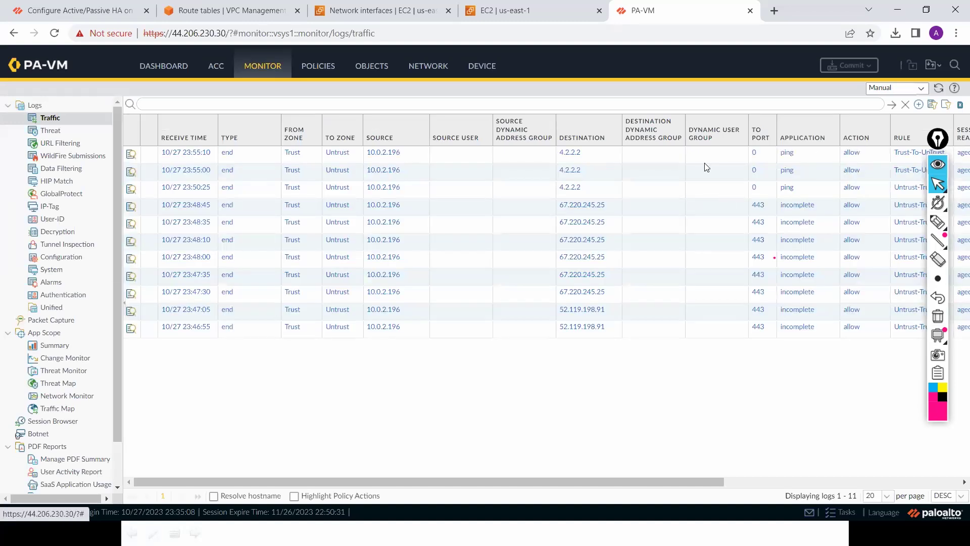
# Step: Stop the ping at 18/18 replies with 0% loss, then switch to the slide show
pyautogui.hotkey('alt', 'Tab')
pyautogui.hotkey('ctrl', 'c')
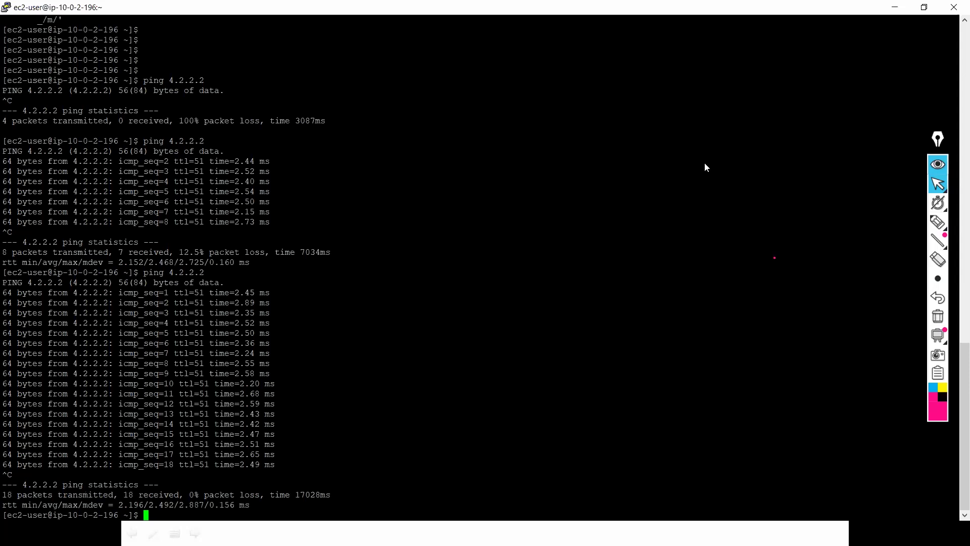
pyautogui.hotkey('alt', 'Tab')
pyautogui.hotkey('alt', 'Tab')
pyautogui.hotkey('alt', 'Tab')
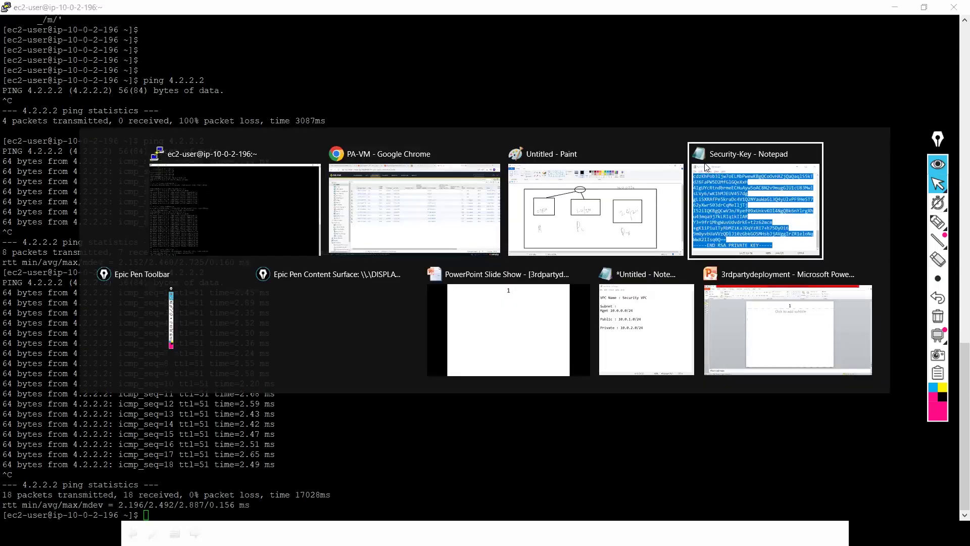
pyautogui.hotkey('alt', 'Tab')
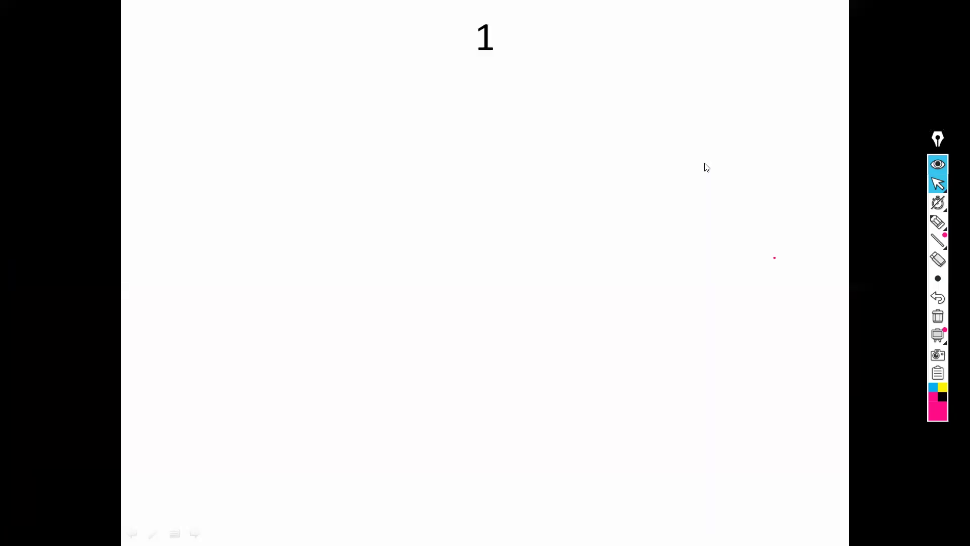
# Step: Switch to the freehand pen and draw a circled 1 at the slide's top left
pyautogui.click(944, 246)
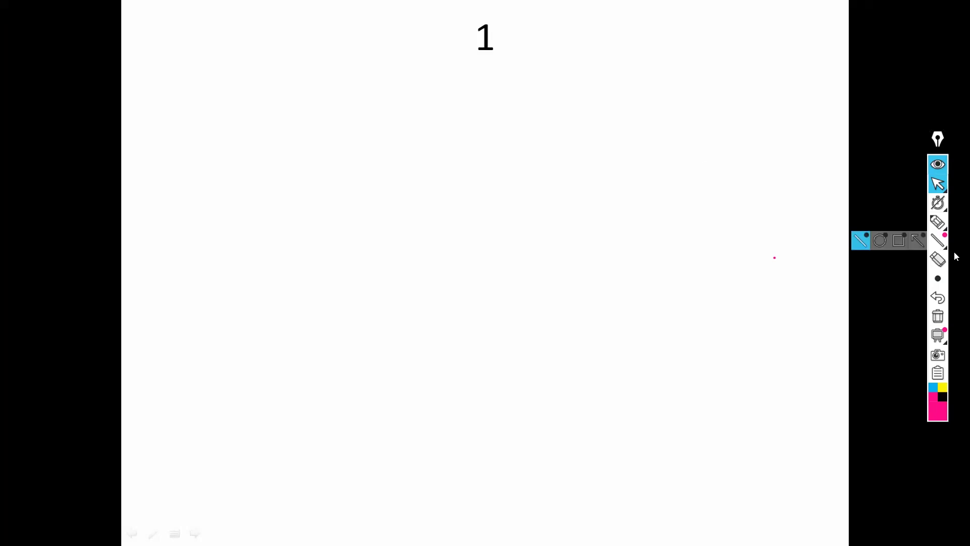
pyautogui.click(944, 231)
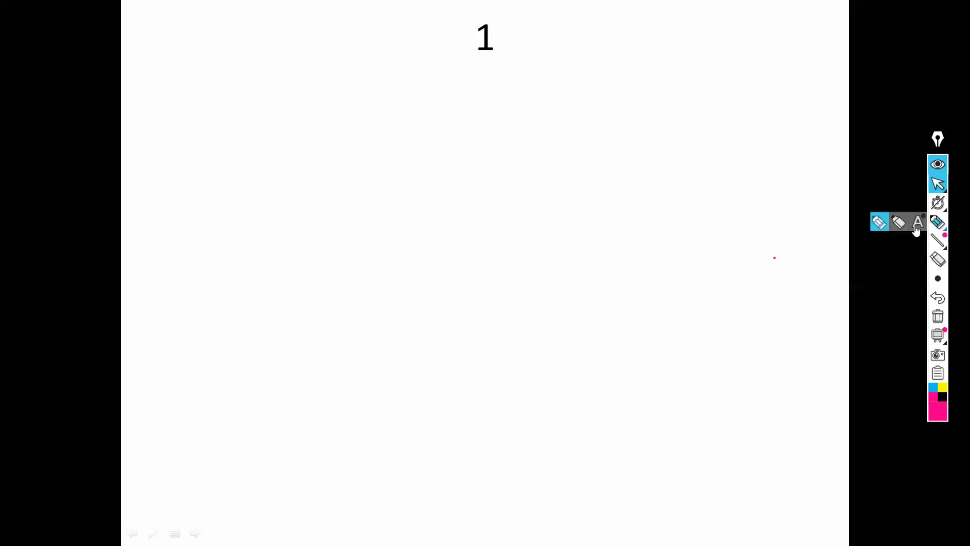
pyautogui.click(879, 222)
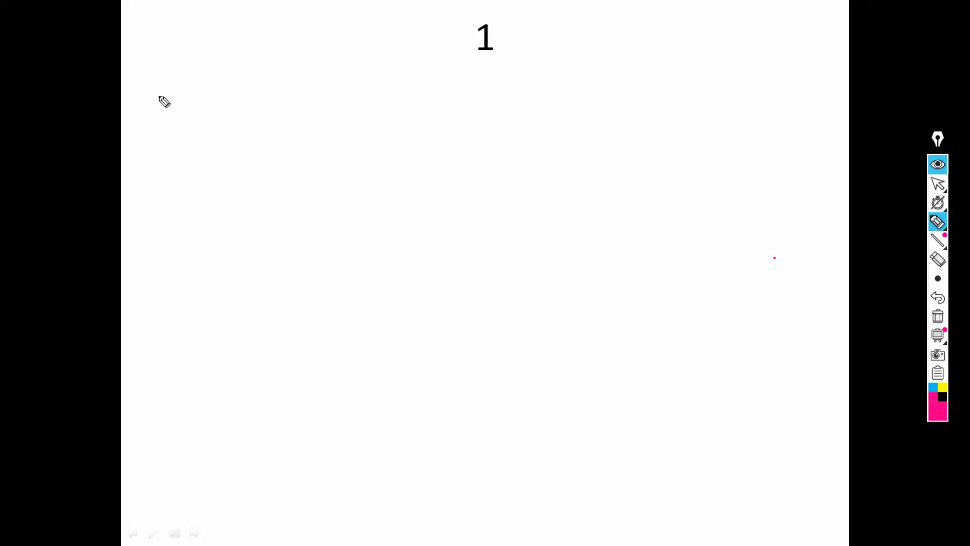
pyautogui.moveTo(163, 87)
pyautogui.mouseDown()
pyautogui.moveTo(122, 89)
pyautogui.moveTo(156, 75)
pyautogui.moveTo(205, 88)
pyautogui.moveTo(295, 70)
pyautogui.mouseUp()
pyautogui.click(171, 77)
# Step: Write 'Security VPC → 3 Sub: Public, Private, Mgt (PA)' in pink
pyautogui.moveTo(300, 94)
pyautogui.mouseDown()
pyautogui.moveTo(313, 76)
pyautogui.moveTo(339, 92)
pyautogui.moveTo(390, 87)
pyautogui.moveTo(435, 98)
pyautogui.mouseUp()
pyautogui.moveTo(479, 75)
pyautogui.mouseDown()
pyautogui.moveTo(500, 100)
pyautogui.moveTo(517, 99)
pyautogui.mouseUp()
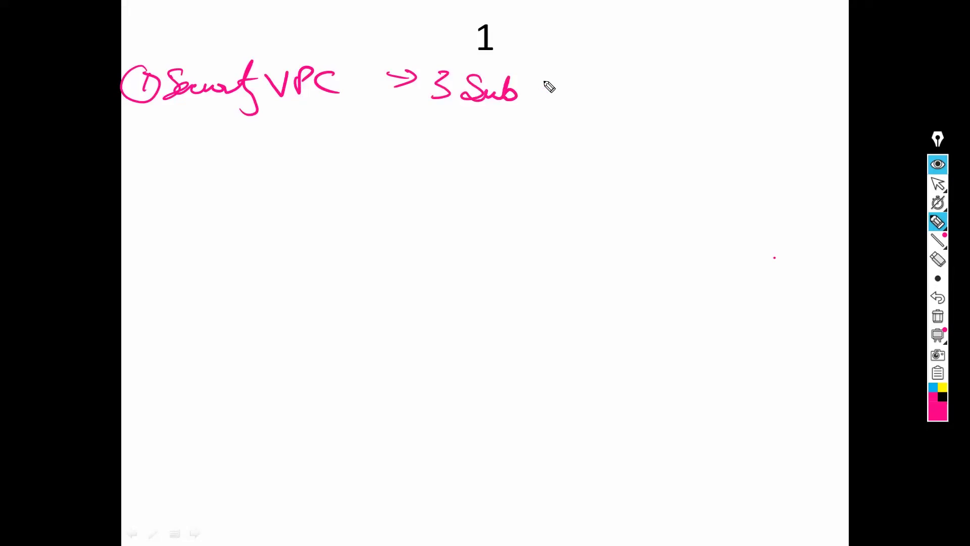
pyautogui.moveTo(561, 94)
pyautogui.mouseDown()
pyautogui.moveTo(623, 82)
pyautogui.moveTo(632, 94)
pyautogui.moveTo(690, 76)
pyautogui.moveTo(743, 91)
pyautogui.moveTo(751, 66)
pyautogui.moveTo(759, 77)
pyautogui.mouseUp()
pyautogui.moveTo(788, 91)
pyautogui.mouseDown()
pyautogui.moveTo(817, 81)
pyautogui.moveTo(829, 95)
pyautogui.moveTo(843, 62)
pyautogui.mouseUp()
pyautogui.moveTo(827, 81); pyautogui.dragTo(857, 78)
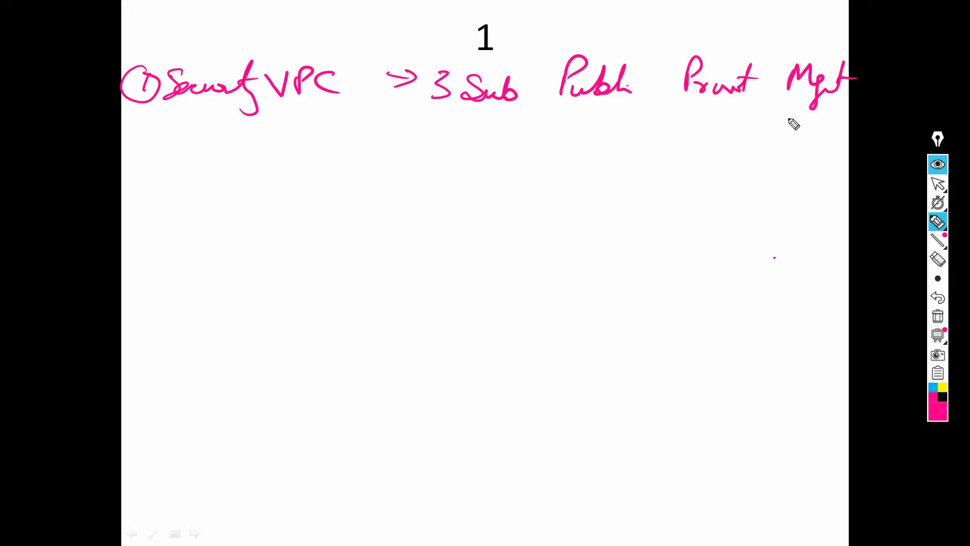
pyautogui.moveTo(791, 111); pyautogui.dragTo(771, 163)
pyautogui.moveTo(849, 123); pyautogui.dragTo(829, 161)
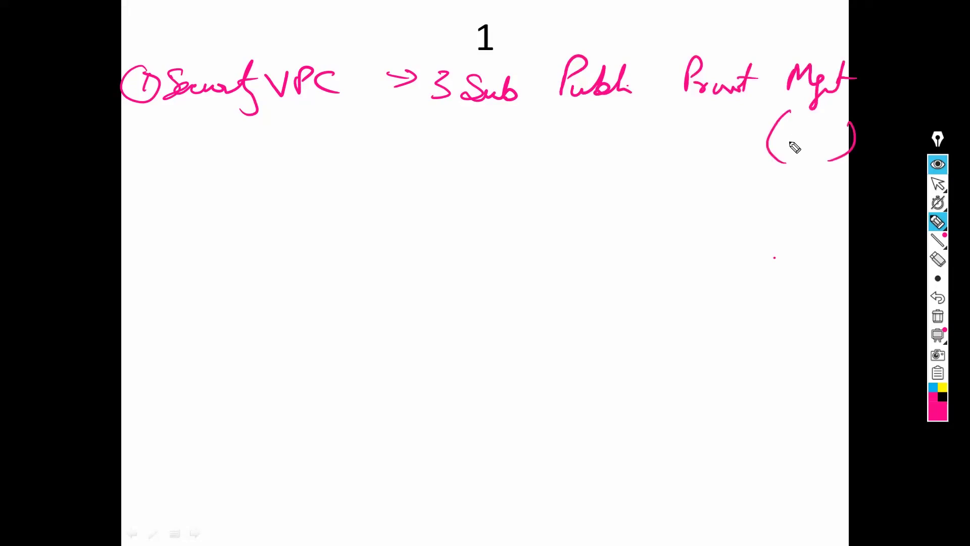
pyautogui.moveTo(800, 121)
pyautogui.mouseDown()
pyautogui.moveTo(789, 148)
pyautogui.moveTo(808, 134)
pyautogui.moveTo(829, 147)
pyautogui.mouseUp()
pyautogui.moveTo(802, 137); pyautogui.dragTo(823, 135)
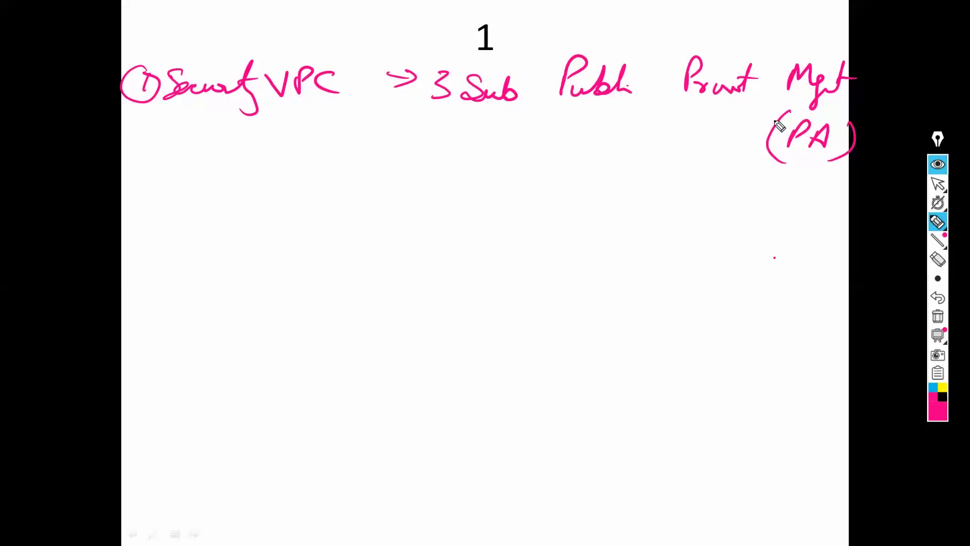
# Step: Draw an arrow from Private to an underlined 'App Server' and underline Public
pyautogui.moveTo(680, 101)
pyautogui.mouseDown()
pyautogui.moveTo(742, 105)
pyautogui.moveTo(703, 129)
pyautogui.moveTo(712, 123)
pyautogui.mouseUp()
pyautogui.click(692, 126)
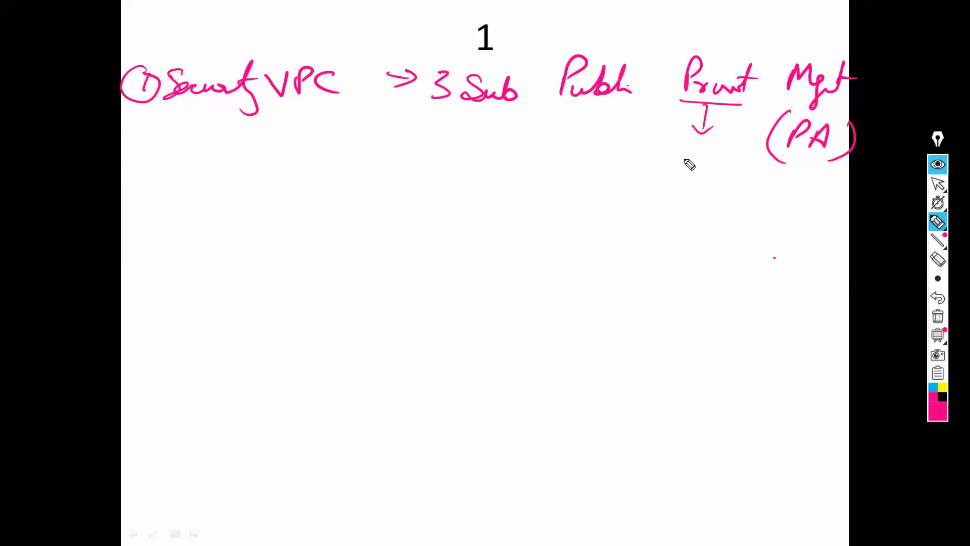
pyautogui.moveTo(687, 166)
pyautogui.mouseDown()
pyautogui.moveTo(676, 180)
pyautogui.moveTo(695, 189)
pyautogui.moveTo(706, 175)
pyautogui.moveTo(702, 197)
pyautogui.moveTo(715, 174)
pyautogui.mouseUp()
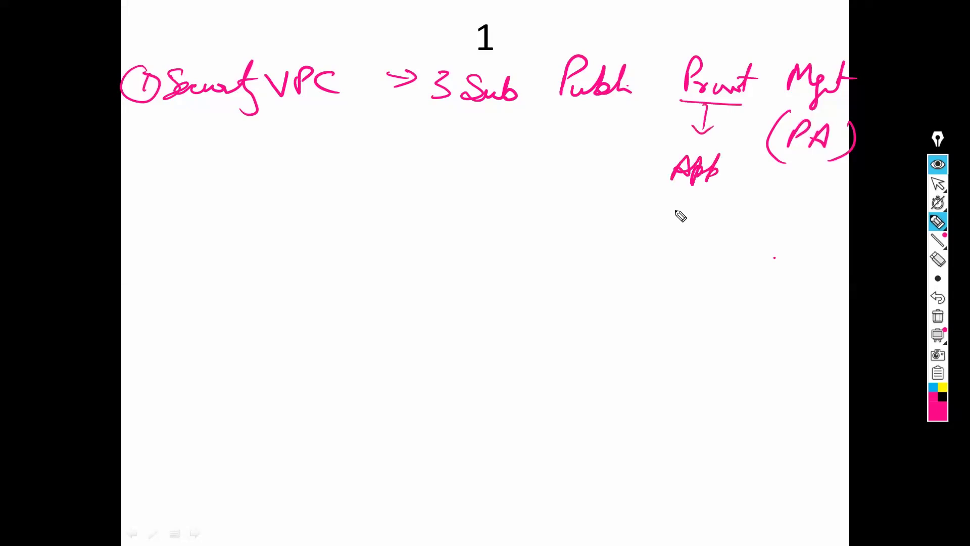
pyautogui.moveTo(677, 205); pyautogui.dragTo(718, 222)
pyautogui.moveTo(656, 236); pyautogui.dragTo(703, 240)
pyautogui.moveTo(658, 247); pyautogui.dragTo(714, 247)
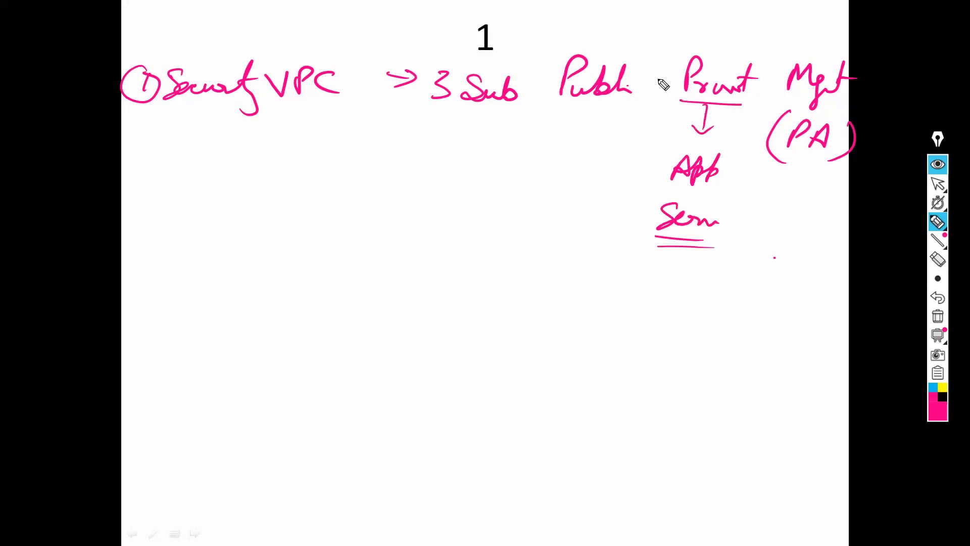
pyautogui.moveTo(556, 107); pyautogui.dragTo(638, 107)
# Step: Link Public down to a circled Jump Server connected to the App Server
pyautogui.moveTo(557, 112)
pyautogui.mouseDown()
pyautogui.moveTo(626, 113)
pyautogui.moveTo(565, 148)
pyautogui.moveTo(574, 144)
pyautogui.moveTo(526, 190)
pyautogui.moveTo(569, 191)
pyautogui.moveTo(585, 168)
pyautogui.moveTo(570, 202)
pyautogui.moveTo(540, 214)
pyautogui.moveTo(567, 216)
pyautogui.moveTo(558, 230)
pyautogui.moveTo(572, 231)
pyautogui.mouseUp()
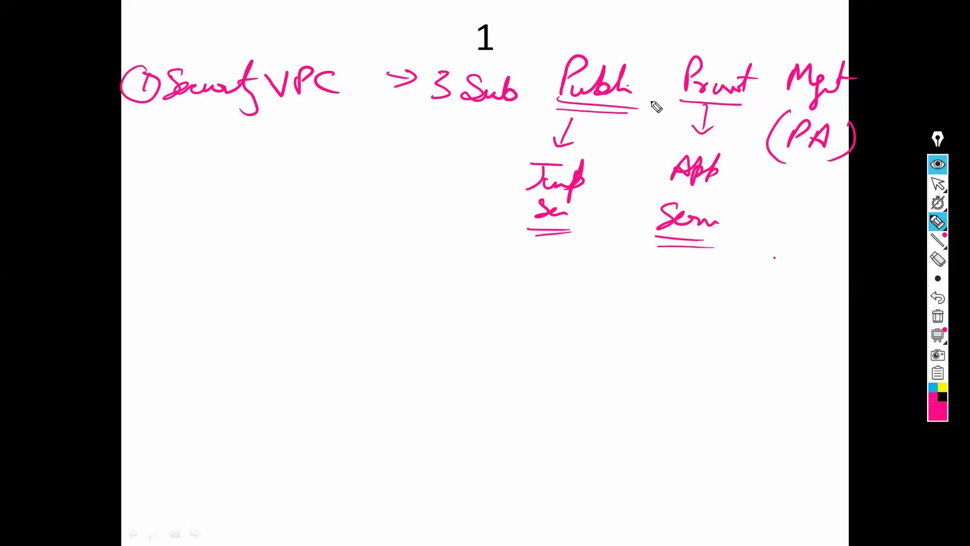
pyautogui.click(586, 158)
pyautogui.moveTo(532, 145)
pyautogui.mouseDown()
pyautogui.moveTo(596, 233)
pyautogui.moveTo(611, 157)
pyautogui.moveTo(670, 168)
pyautogui.mouseUp()
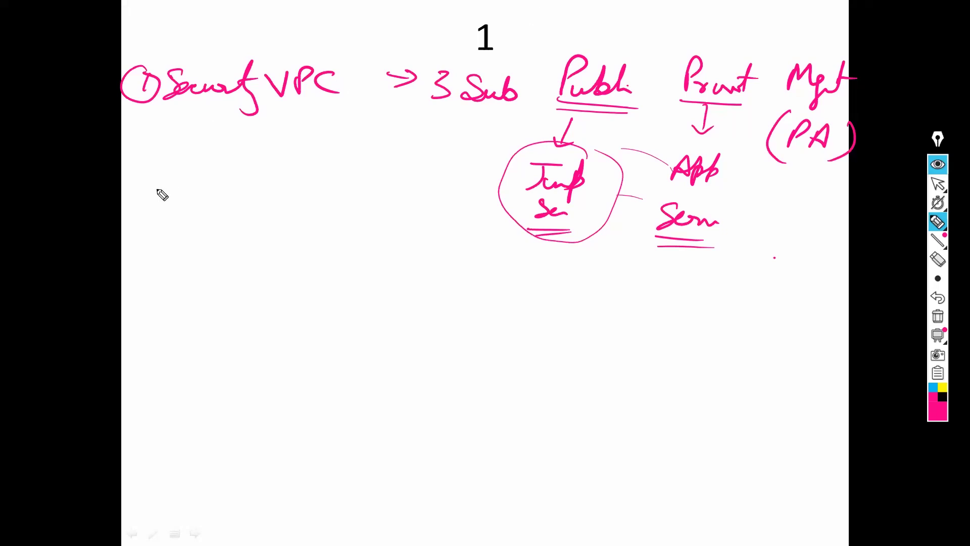
# Step: Number the subnet step as circled 2 and add circled 3 'IGW'
pyautogui.moveTo(136, 177); pyautogui.dragTo(145, 177)
pyautogui.moveTo(138, 196); pyautogui.dragTo(145, 196)
pyautogui.moveTo(385, 95)
pyautogui.mouseDown()
pyautogui.moveTo(398, 103)
pyautogui.moveTo(400, 92)
pyautogui.mouseUp()
pyautogui.moveTo(142, 184)
pyautogui.mouseDown()
pyautogui.moveTo(121, 199)
pyautogui.moveTo(152, 171)
pyautogui.mouseUp()
pyautogui.moveTo(165, 178)
pyautogui.mouseDown()
pyautogui.moveTo(165, 202)
pyautogui.moveTo(230, 185)
pyautogui.mouseUp()
pyautogui.moveTo(596, 50)
pyautogui.mouseDown()
pyautogui.moveTo(591, 23)
pyautogui.moveTo(628, 35)
pyautogui.moveTo(588, 32)
pyautogui.mouseUp()
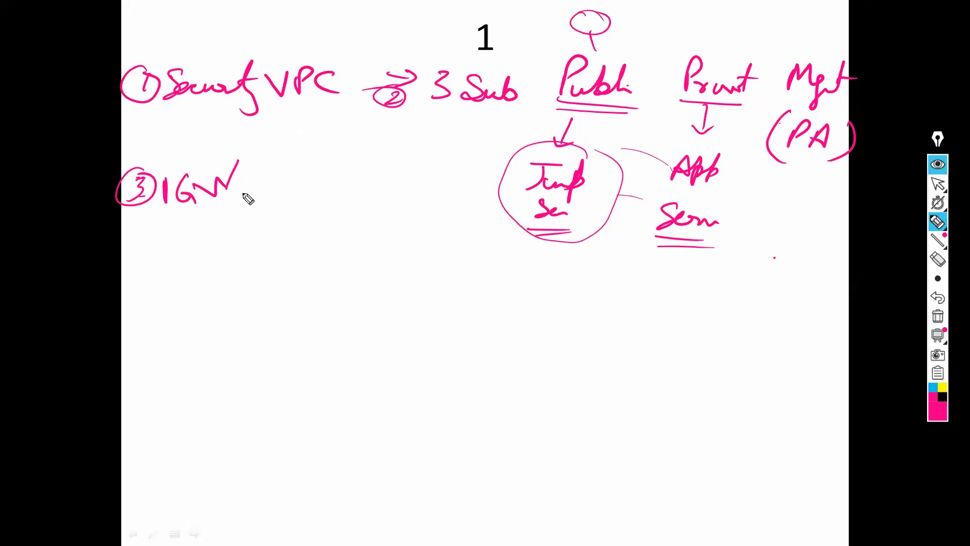
# Step: Write step 4 'ENI (Public/Privt)' below the IGW step
pyautogui.moveTo(241, 190); pyautogui.dragTo(282, 188)
pyautogui.moveTo(132, 247)
pyautogui.mouseDown()
pyautogui.moveTo(150, 267)
pyautogui.moveTo(162, 248)
pyautogui.moveTo(199, 273)
pyautogui.moveTo(203, 258)
pyautogui.moveTo(219, 273)
pyautogui.moveTo(241, 242)
pyautogui.mouseUp()
pyautogui.moveTo(254, 244); pyautogui.dragTo(254, 270)
pyautogui.moveTo(297, 237); pyautogui.dragTo(292, 276)
pyautogui.moveTo(311, 235); pyautogui.dragTo(315, 255)
pyautogui.moveTo(320, 251)
pyautogui.mouseDown()
pyautogui.moveTo(333, 263)
pyautogui.moveTo(362, 265)
pyautogui.mouseUp()
pyautogui.moveTo(366, 253); pyautogui.dragTo(377, 260)
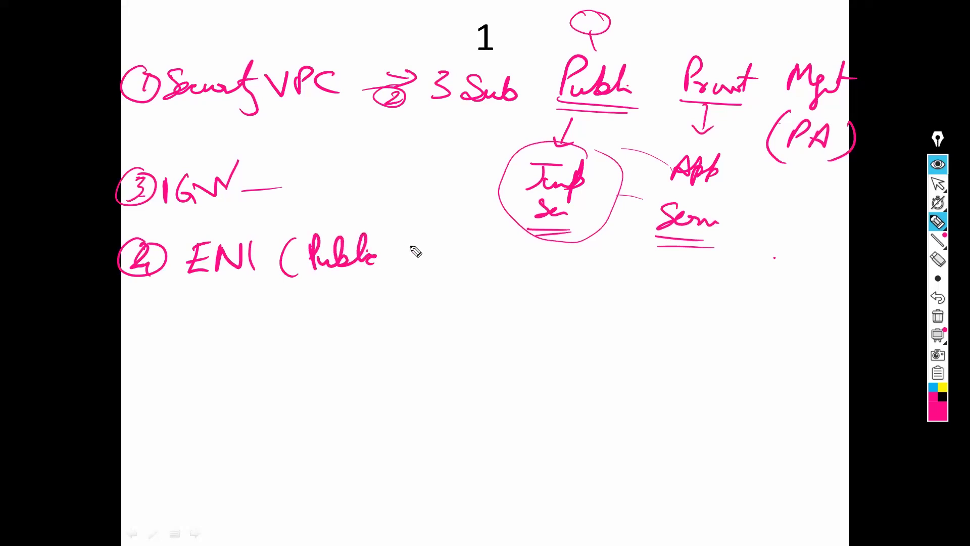
pyautogui.moveTo(418, 224); pyautogui.dragTo(395, 275)
pyautogui.moveTo(426, 228)
pyautogui.mouseDown()
pyautogui.moveTo(419, 267)
pyautogui.moveTo(470, 258)
pyautogui.mouseUp()
pyautogui.moveTo(487, 233); pyautogui.dragTo(483, 268)
# Step: Draw arcs linking the cloud, Public and Private subnets to (PA), and circle App Server
pyautogui.moveTo(790, 56)
pyautogui.mouseDown()
pyautogui.moveTo(662, 26)
pyautogui.moveTo(614, 49)
pyautogui.mouseUp()
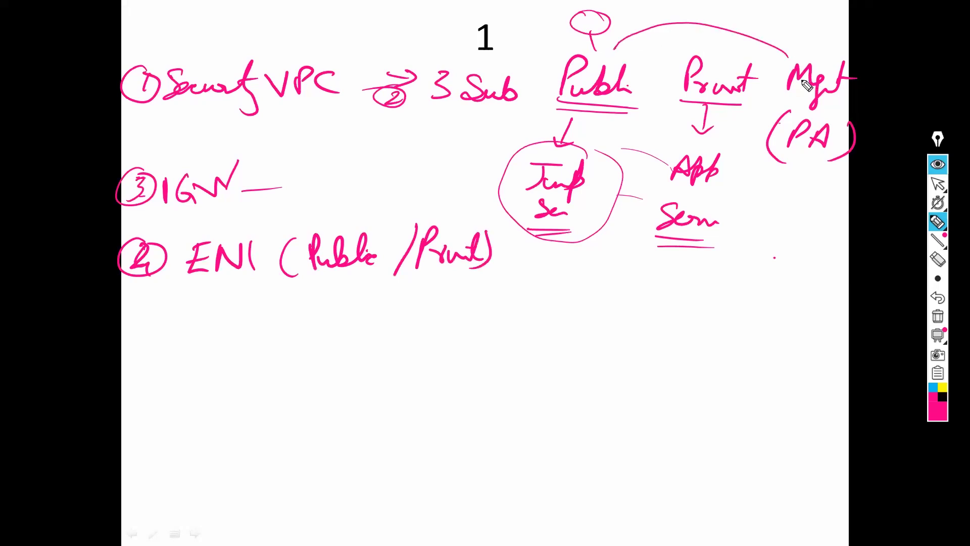
pyautogui.moveTo(785, 121); pyautogui.dragTo(756, 31)
pyautogui.moveTo(607, 30)
pyautogui.mouseDown()
pyautogui.moveTo(620, 60)
pyautogui.moveTo(627, 31)
pyautogui.mouseUp()
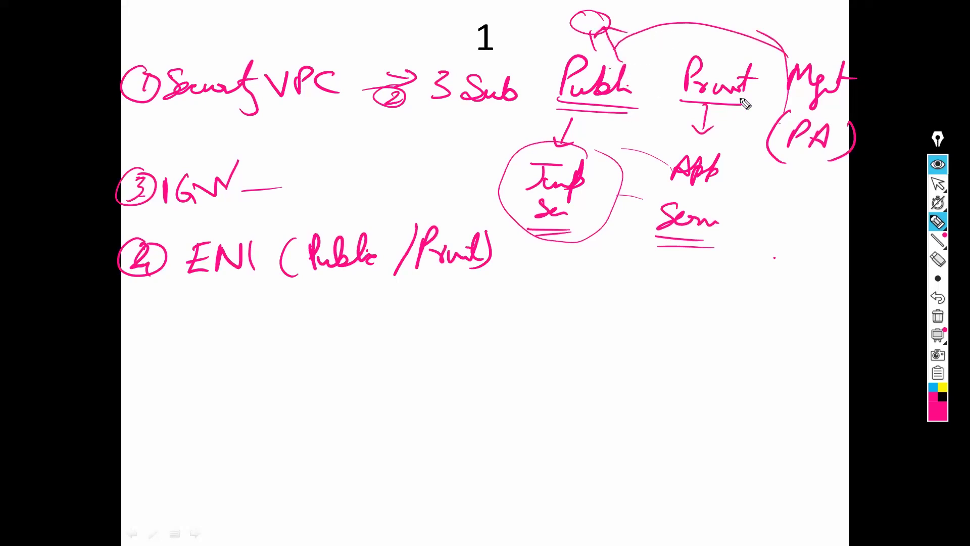
pyautogui.moveTo(740, 103); pyautogui.dragTo(764, 135)
pyautogui.moveTo(655, 183); pyautogui.dragTo(720, 151)
pyautogui.moveTo(656, 227); pyautogui.dragTo(778, 143)
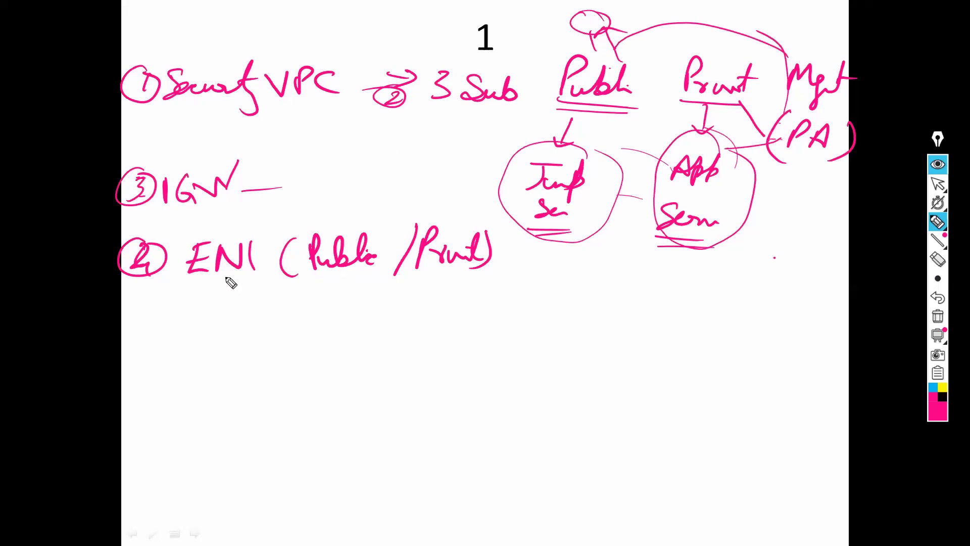
# Step: Underline ENI and Public in the step 4 note
pyautogui.moveTo(194, 286); pyautogui.dragTo(234, 287)
pyautogui.click(310, 281)
pyautogui.moveTo(307, 281); pyautogui.dragTo(366, 286)
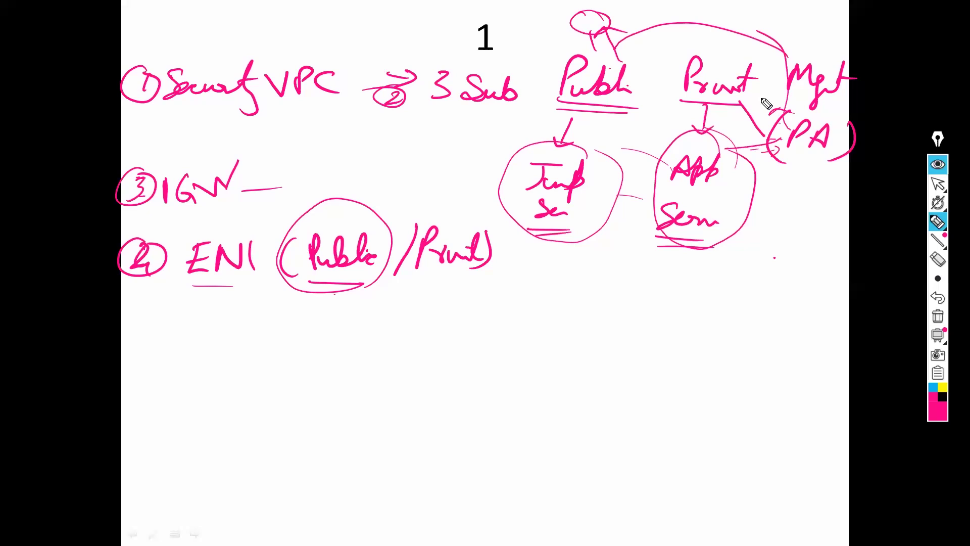
# Step: Label the firewall's public side 'Pub' and write an underlined '(Public IP Allocation)' note
pyautogui.moveTo(759, 85); pyautogui.dragTo(760, 108)
pyautogui.moveTo(764, 95); pyautogui.dragTo(778, 104)
pyautogui.moveTo(516, 258); pyautogui.dragTo(514, 309)
pyautogui.moveTo(528, 263); pyautogui.dragTo(529, 294)
pyautogui.click(547, 282)
pyautogui.moveTo(527, 266)
pyautogui.mouseDown()
pyautogui.moveTo(532, 280)
pyautogui.moveTo(589, 277)
pyautogui.moveTo(611, 289)
pyautogui.mouseUp()
pyautogui.moveTo(656, 261); pyautogui.dragTo(634, 292)
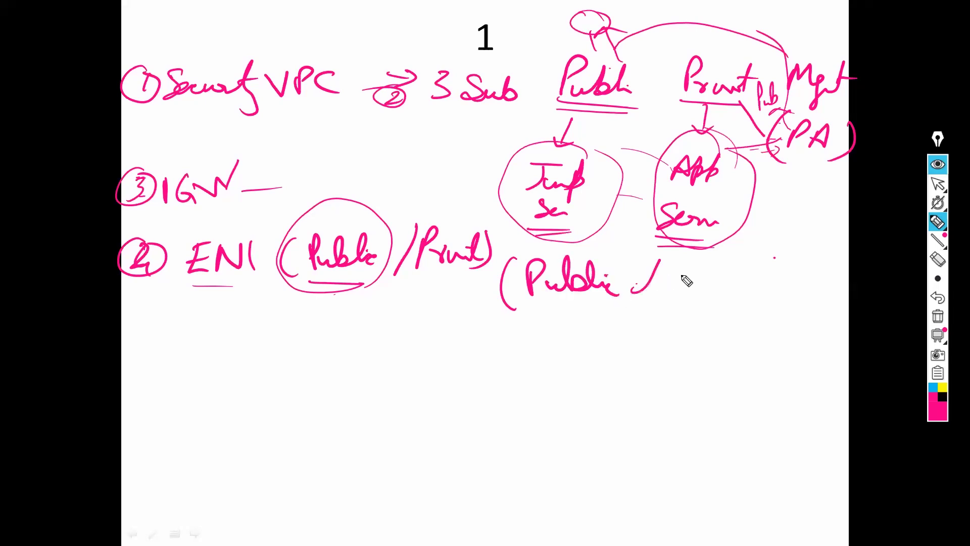
pyautogui.moveTo(657, 262); pyautogui.dragTo(676, 286)
pyautogui.moveTo(682, 263); pyautogui.dragTo(681, 281)
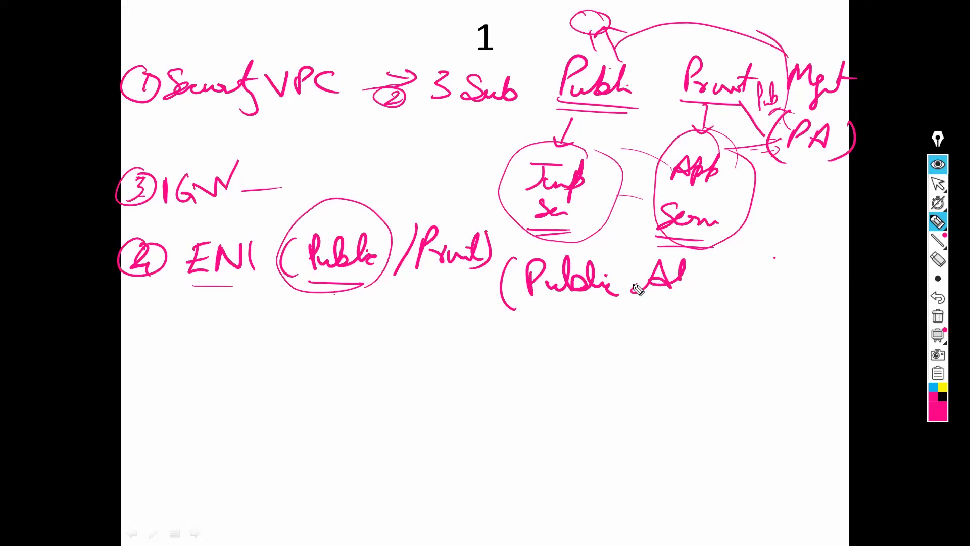
pyautogui.moveTo(620, 263); pyautogui.dragTo(621, 292)
pyautogui.moveTo(632, 291)
pyautogui.mouseDown()
pyautogui.moveTo(635, 275)
pyautogui.moveTo(720, 283)
pyautogui.moveTo(745, 274)
pyautogui.moveTo(763, 285)
pyautogui.moveTo(764, 268)
pyautogui.mouseUp()
pyautogui.moveTo(780, 251); pyautogui.dragTo(755, 303)
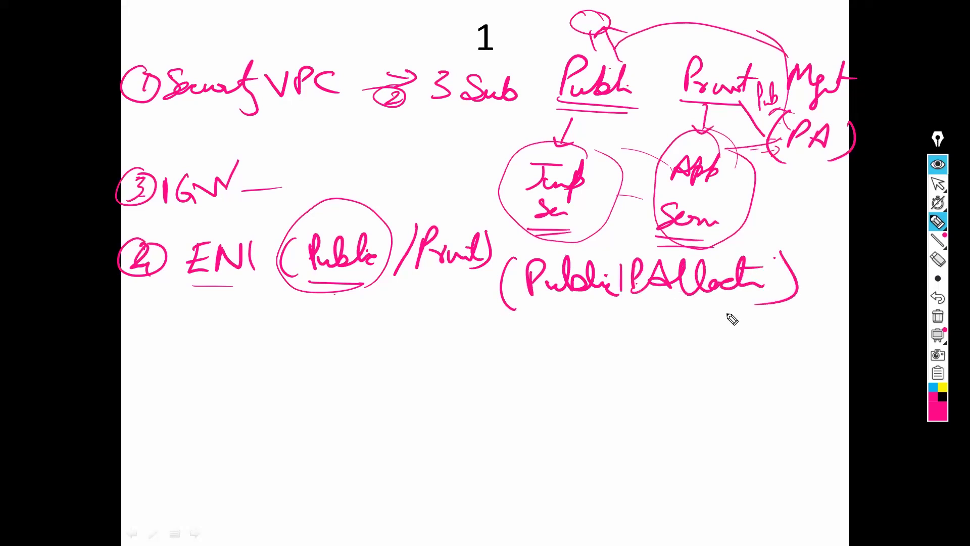
pyautogui.moveTo(500, 307)
pyautogui.mouseDown()
pyautogui.moveTo(766, 319)
pyautogui.moveTo(735, 313)
pyautogui.mouseUp()
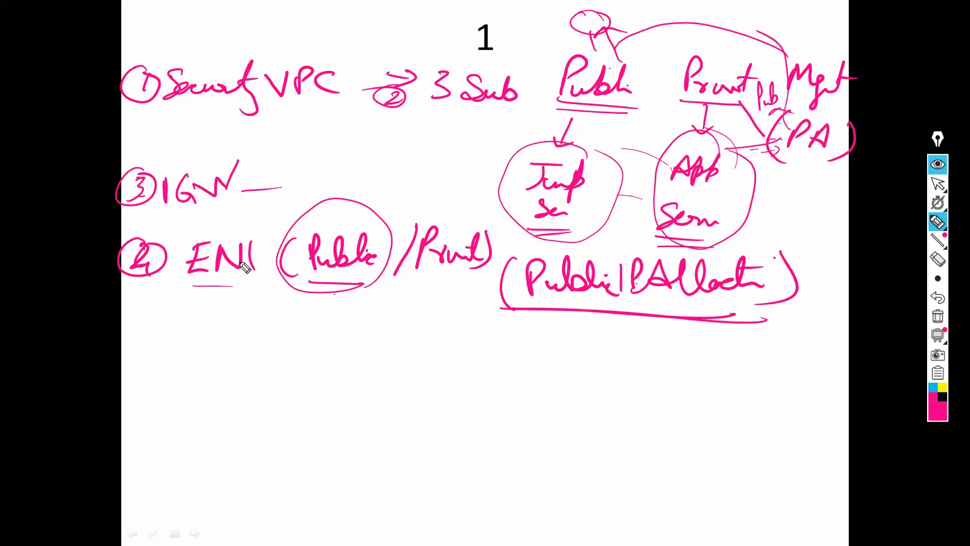
# Step: Double-underline ENI and write a circled 'NAT' above the diagram
pyautogui.moveTo(187, 285); pyautogui.dragTo(247, 281)
pyautogui.moveTo(191, 298); pyautogui.dragTo(240, 292)
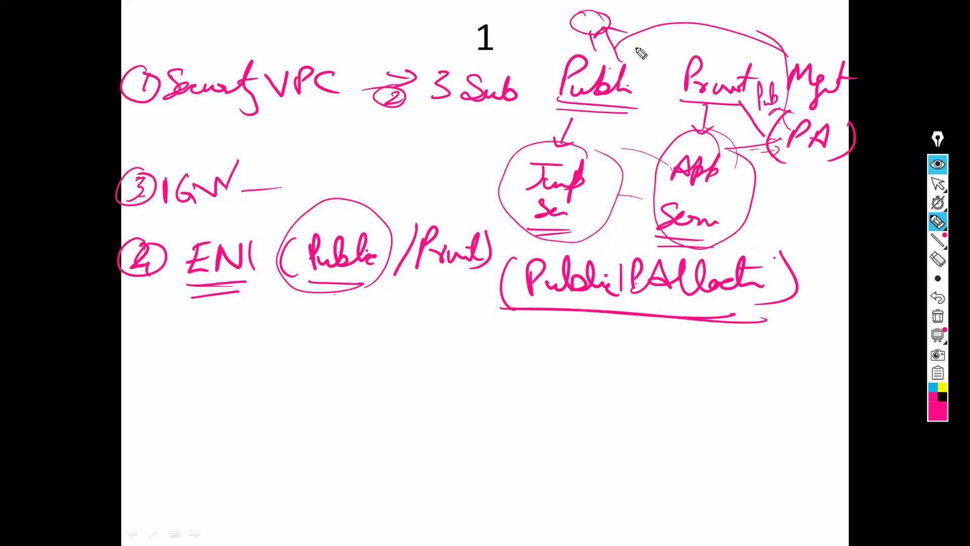
pyautogui.moveTo(635, 52); pyautogui.dragTo(656, 42)
pyautogui.moveTo(662, 50); pyautogui.dragTo(674, 49)
pyautogui.moveTo(678, 41)
pyautogui.mouseDown()
pyautogui.moveTo(690, 39)
pyautogui.moveTo(685, 50)
pyautogui.mouseUp()
pyautogui.moveTo(616, 31); pyautogui.dragTo(623, 26)
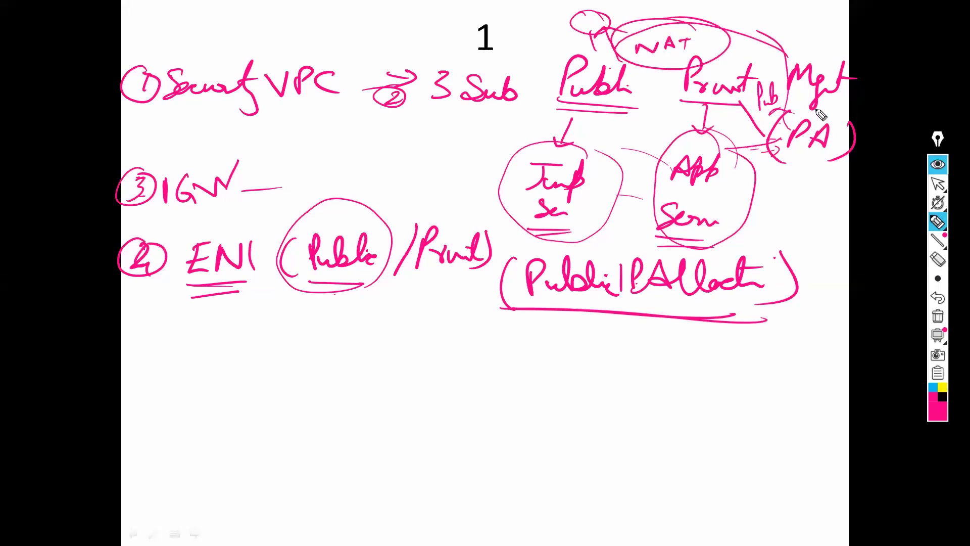
pyautogui.moveTo(760, 130)
pyautogui.mouseDown()
pyautogui.moveTo(795, 104)
pyautogui.moveTo(773, 151)
pyautogui.mouseUp()
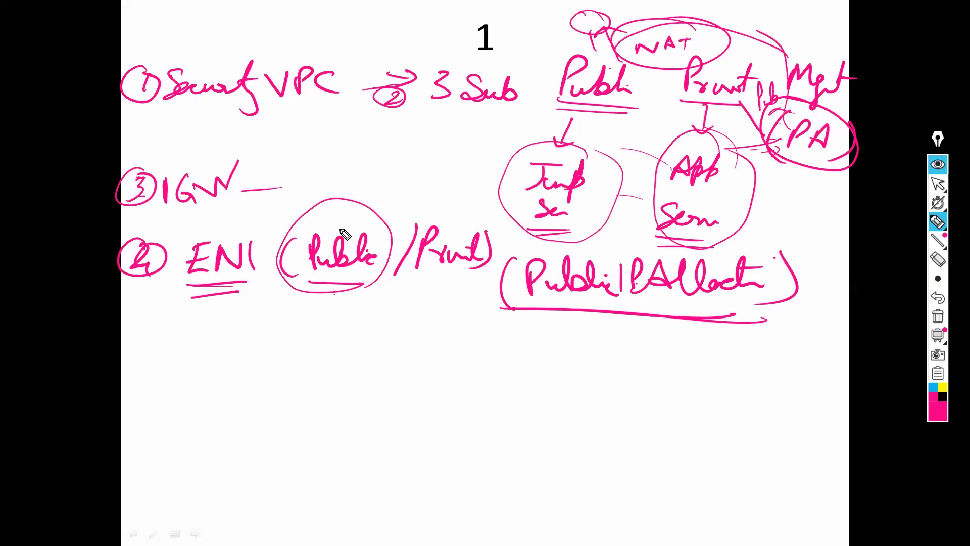
# Step: Branch 'Disable Src/Dst check' off ENI and underline the Public and Private labels
pyautogui.moveTo(233, 305)
pyautogui.mouseDown()
pyautogui.moveTo(275, 357)
pyautogui.moveTo(351, 374)
pyautogui.moveTo(423, 354)
pyautogui.moveTo(427, 362)
pyautogui.mouseUp()
pyautogui.moveTo(489, 335); pyautogui.dragTo(518, 361)
pyautogui.moveTo(544, 333); pyautogui.dragTo(517, 377)
pyautogui.moveTo(550, 348)
pyautogui.mouseDown()
pyautogui.moveTo(543, 372)
pyautogui.moveTo(562, 373)
pyautogui.mouseUp()
pyautogui.moveTo(571, 354)
pyautogui.mouseDown()
pyautogui.moveTo(594, 349)
pyautogui.moveTo(641, 373)
pyautogui.moveTo(691, 369)
pyautogui.mouseUp()
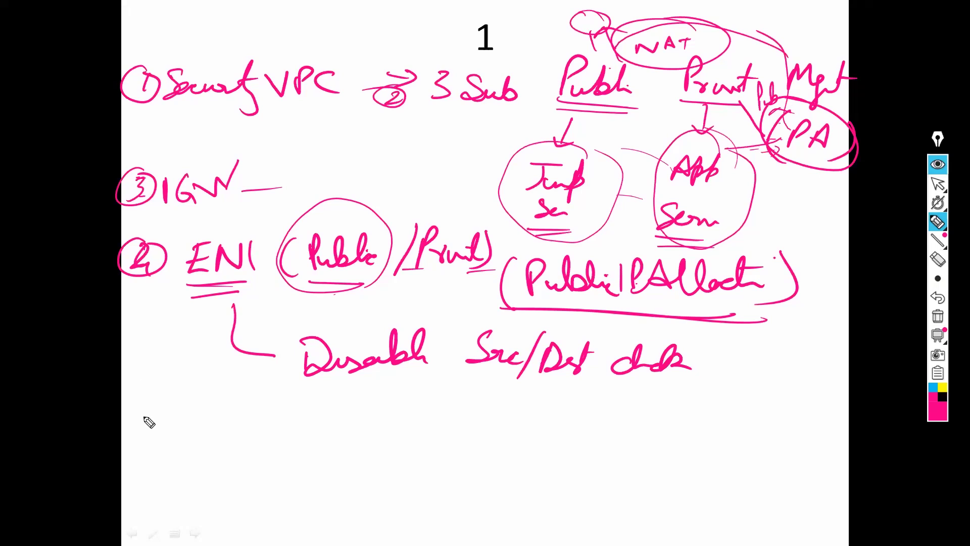
pyautogui.moveTo(555, 106); pyautogui.dragTo(640, 112)
pyautogui.moveTo(704, 116); pyautogui.dragTo(743, 118)
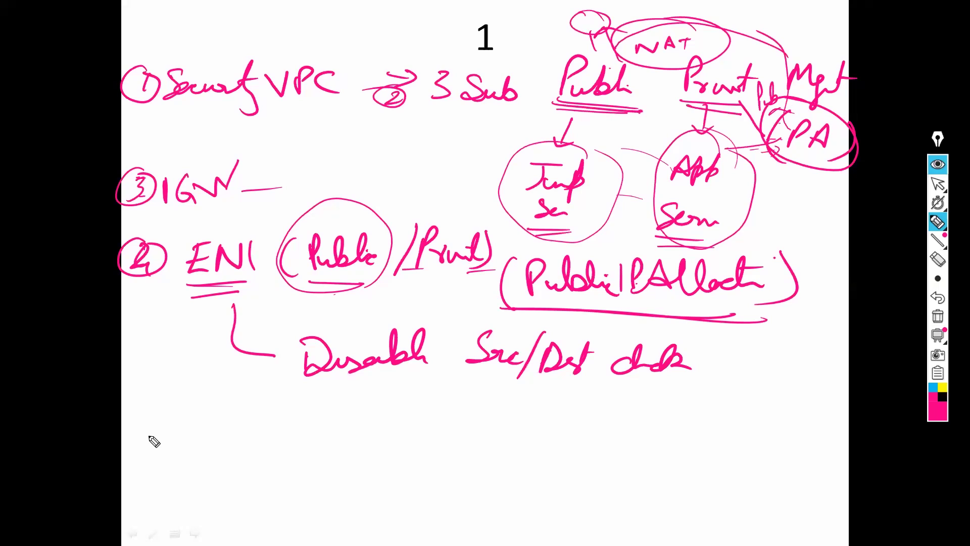
# Step: Write the step number ⑤ and 'RT', and draw the route table bracket
pyautogui.moveTo(151, 420)
pyautogui.mouseDown()
pyautogui.moveTo(128, 457)
pyautogui.moveTo(154, 420)
pyautogui.mouseUp()
pyautogui.moveTo(151, 427); pyautogui.dragTo(134, 452)
pyautogui.moveTo(200, 457); pyautogui.dragTo(255, 424)
pyautogui.moveTo(236, 427); pyautogui.dragTo(247, 464)
pyautogui.moveTo(335, 412)
pyautogui.mouseDown()
pyautogui.moveTo(318, 458)
pyautogui.moveTo(354, 434)
pyautogui.mouseUp()
pyautogui.moveTo(357, 432)
pyautogui.mouseDown()
pyautogui.moveTo(429, 411)
pyautogui.moveTo(457, 435)
pyautogui.mouseUp()
# Step: Write 'Public 0.0 → IGW' and draw an arc from NAT to the firewall
pyautogui.click(520, 421)
pyautogui.moveTo(517, 420); pyautogui.dragTo(511, 424)
pyautogui.click(544, 435)
pyautogui.moveTo(575, 428); pyautogui.dragTo(571, 431)
pyautogui.moveTo(602, 438); pyautogui.dragTo(658, 443)
pyautogui.moveTo(693, 422)
pyautogui.mouseDown()
pyautogui.moveTo(679, 437)
pyautogui.moveTo(694, 434)
pyautogui.mouseUp()
pyautogui.moveTo(700, 428); pyautogui.dragTo(739, 424)
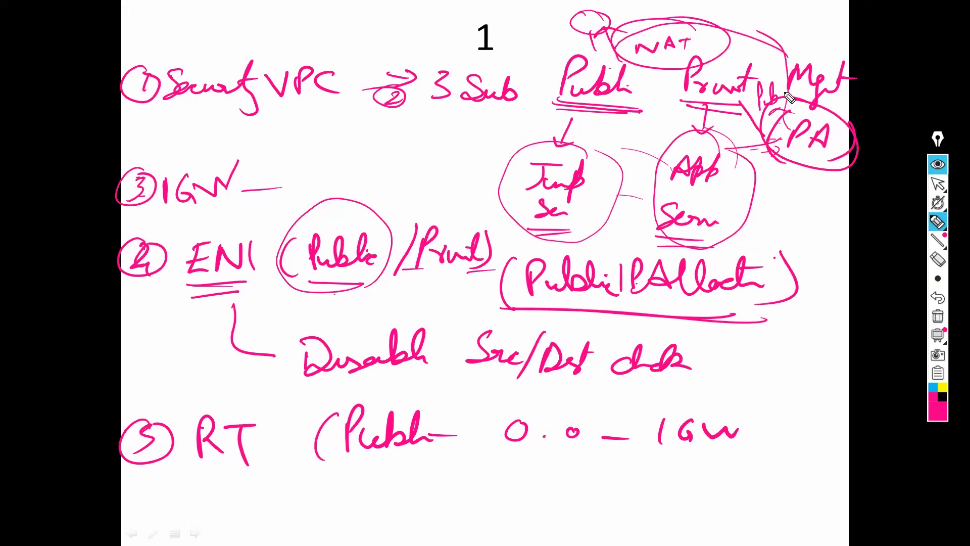
pyautogui.moveTo(604, 9); pyautogui.dragTo(783, 93)
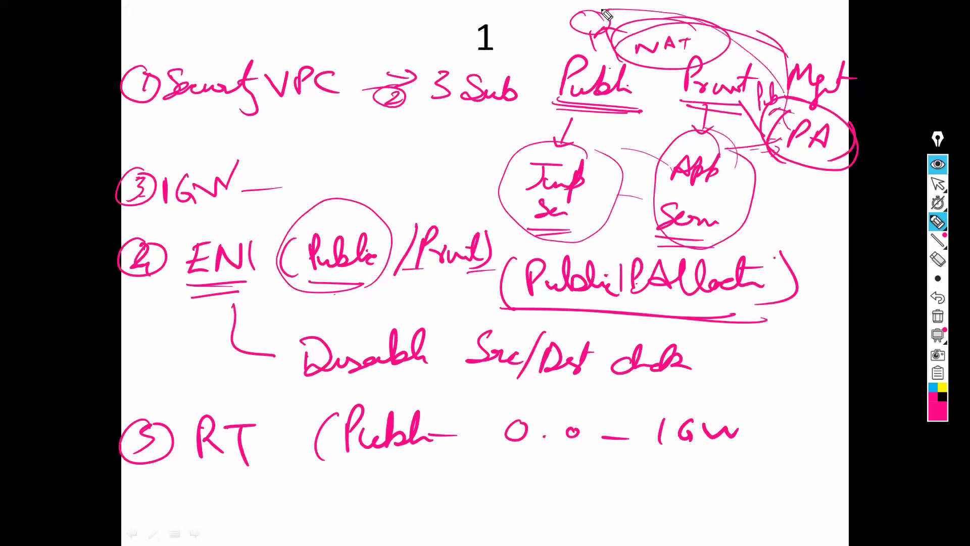
pyautogui.moveTo(609, 7); pyautogui.dragTo(581, 36)
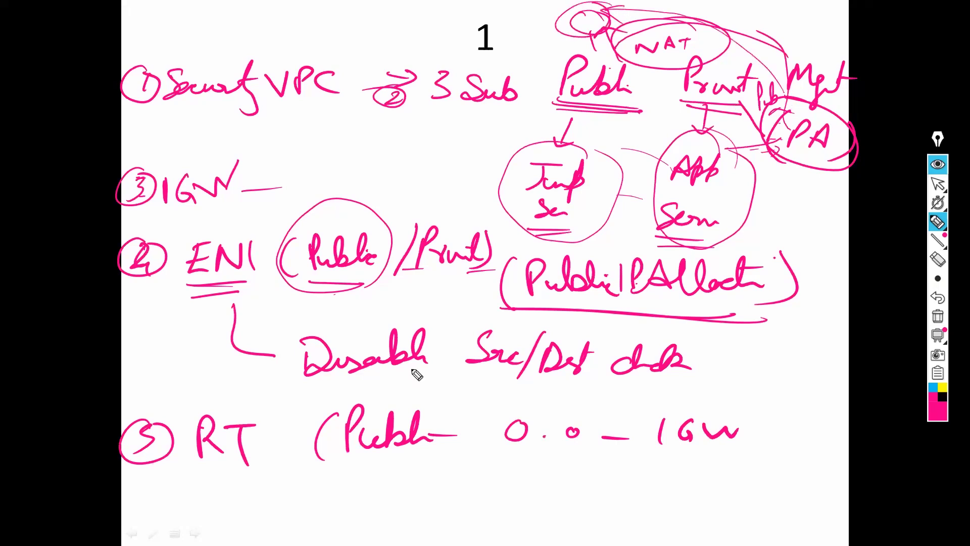
# Step: Underline Public, write 'Private 0.0.0' below it, and mark around the App Server circle
pyautogui.moveTo(352, 456); pyautogui.dragTo(450, 459)
pyautogui.moveTo(368, 470)
pyautogui.mouseDown()
pyautogui.moveTo(374, 489)
pyautogui.moveTo(417, 504)
pyautogui.moveTo(402, 489)
pyautogui.moveTo(468, 484)
pyautogui.mouseUp()
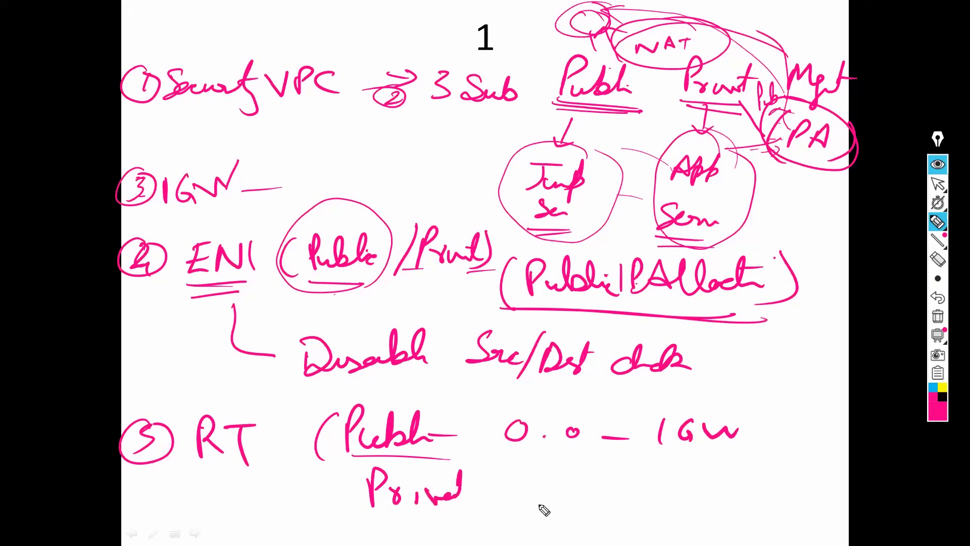
pyautogui.moveTo(546, 483); pyautogui.dragTo(541, 485)
pyautogui.moveTo(558, 495); pyautogui.dragTo(558, 495)
pyautogui.moveTo(583, 489); pyautogui.dragTo(598, 495)
pyautogui.moveTo(615, 488); pyautogui.dragTo(614, 488)
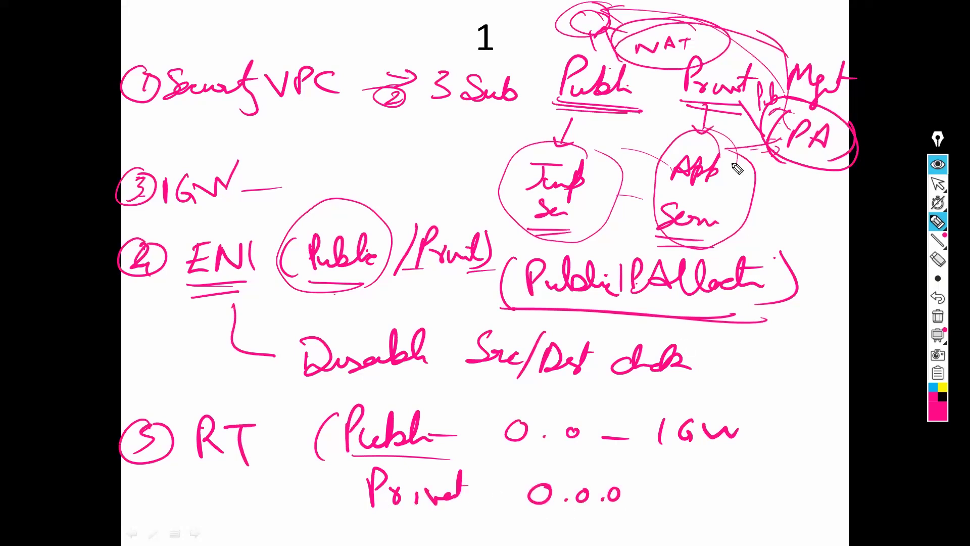
pyautogui.moveTo(730, 147); pyautogui.dragTo(724, 222)
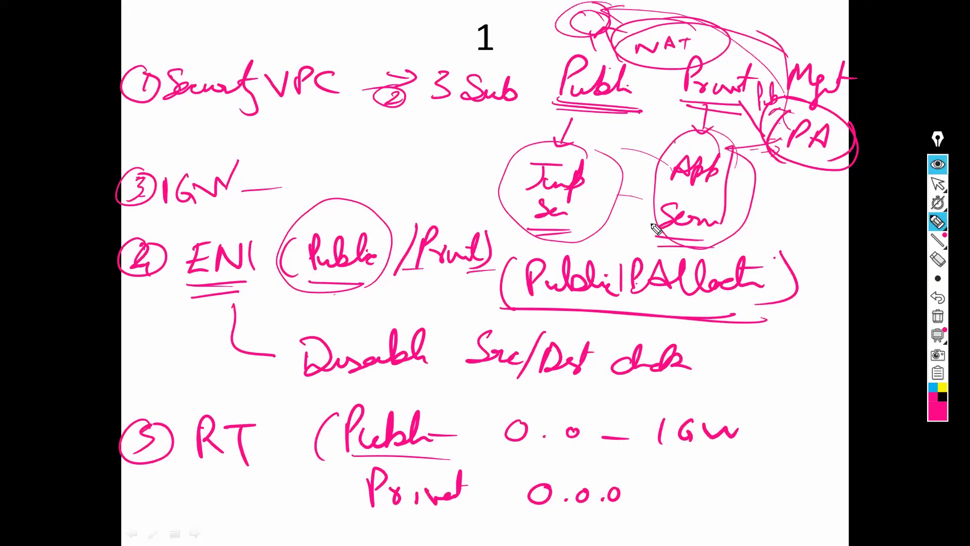
pyautogui.moveTo(643, 198); pyautogui.dragTo(658, 160)
# Step: Draw an arrow from the Private 0.0.0 route to 'Pri ENI'
pyautogui.moveTo(630, 497)
pyautogui.mouseDown()
pyautogui.moveTo(682, 497)
pyautogui.moveTo(682, 509)
pyautogui.mouseUp()
pyautogui.moveTo(726, 481)
pyautogui.mouseDown()
pyautogui.moveTo(725, 511)
pyautogui.moveTo(728, 500)
pyautogui.mouseUp()
pyautogui.moveTo(740, 501)
pyautogui.mouseDown()
pyautogui.moveTo(759, 506)
pyautogui.moveTo(774, 484)
pyautogui.mouseUp()
pyautogui.moveTo(774, 483); pyautogui.dragTo(788, 509)
pyautogui.moveTo(774, 496); pyautogui.dragTo(814, 481)
pyautogui.moveTo(818, 481); pyautogui.dragTo(827, 511)
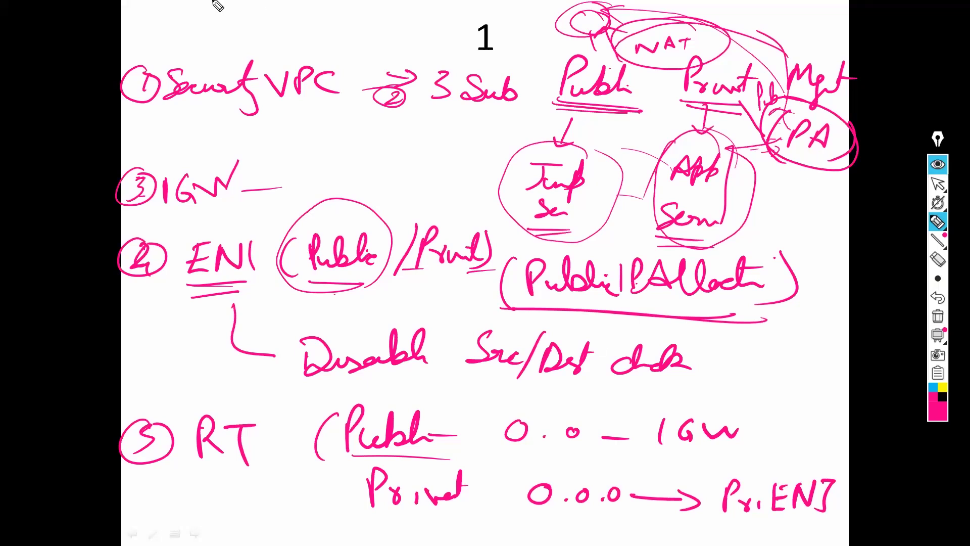
# Step: Draw boundary lines down the left and right, and a circled 1 beside the App Server
pyautogui.moveTo(78, 505); pyautogui.dragTo(96, 543)
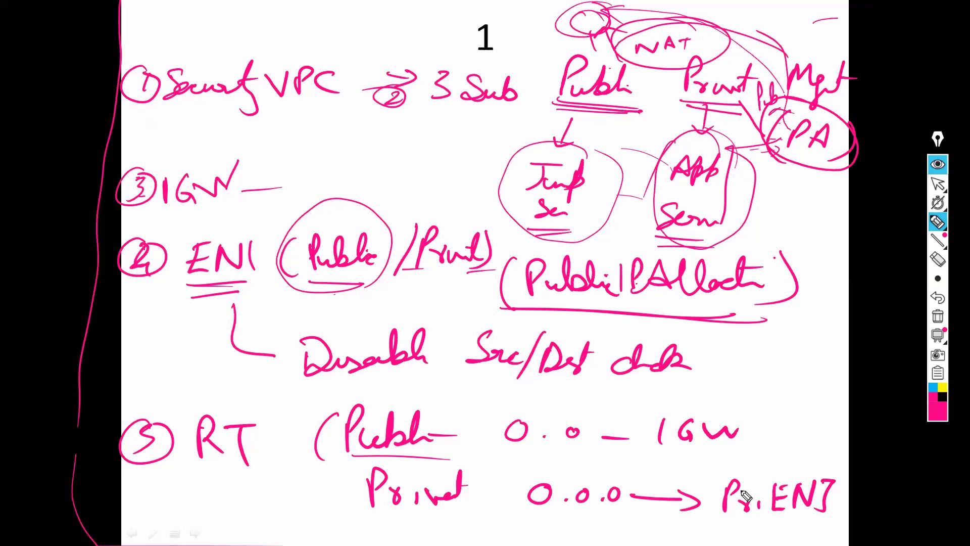
pyautogui.moveTo(813, 23); pyautogui.dragTo(783, 371)
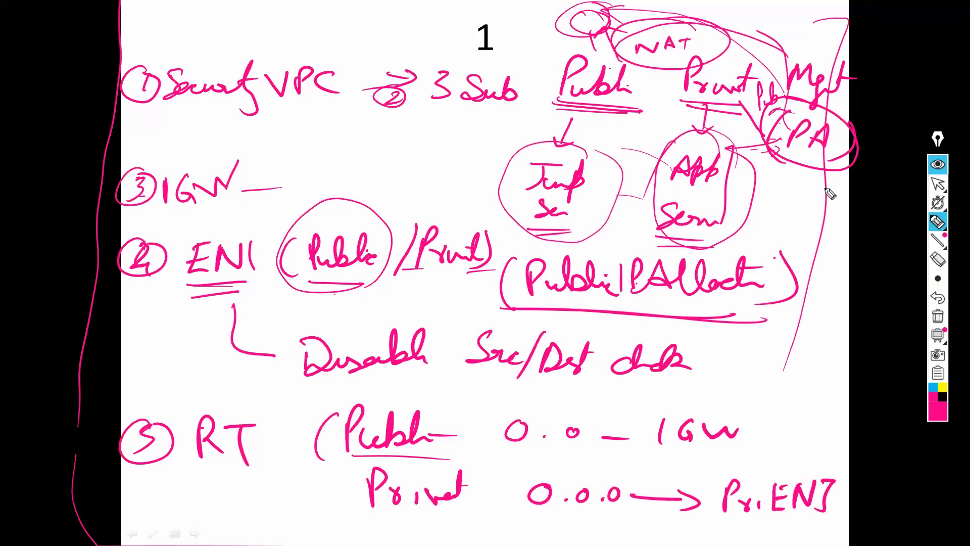
pyautogui.moveTo(791, 223); pyautogui.dragTo(813, 226)
pyautogui.moveTo(816, 222); pyautogui.dragTo(812, 233)
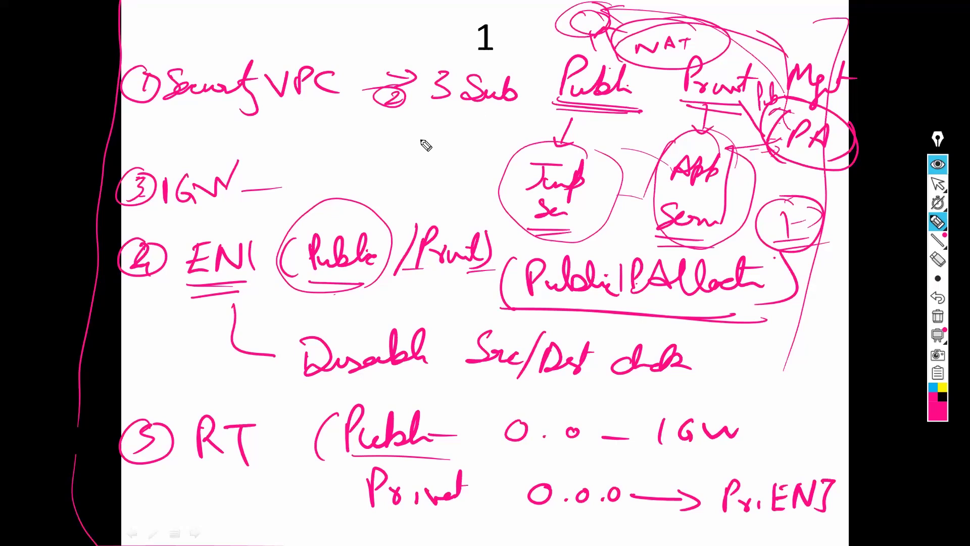
# Step: Sketch a circled host left of the Jump Server with connecting curves from the VPC
pyautogui.moveTo(413, 148)
pyautogui.mouseDown()
pyautogui.moveTo(415, 176)
pyautogui.moveTo(440, 166)
pyautogui.mouseUp()
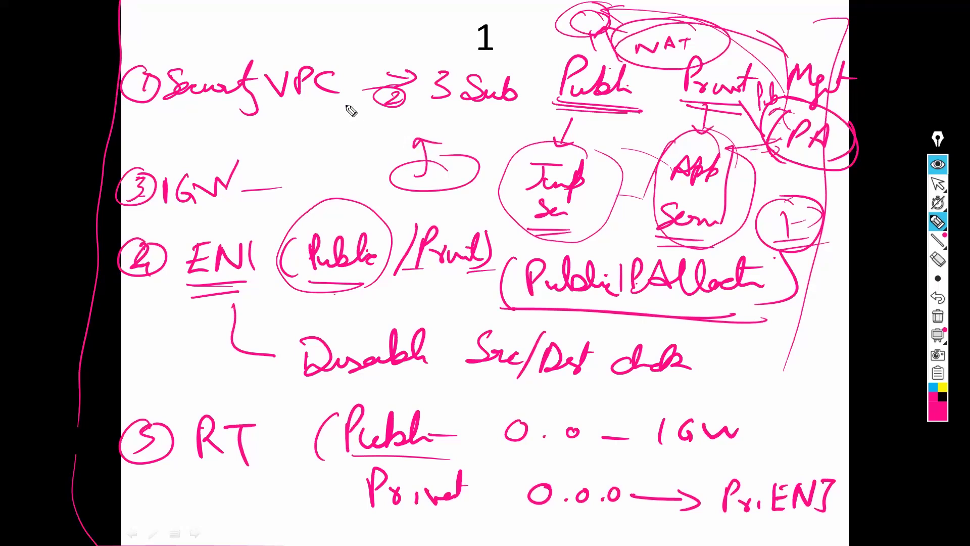
pyautogui.moveTo(346, 106); pyautogui.dragTo(495, 154)
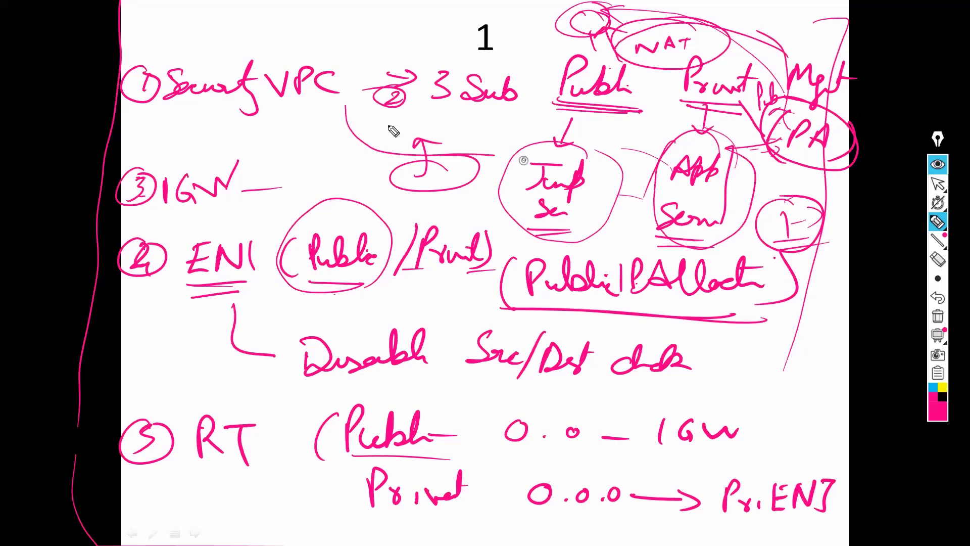
pyautogui.moveTo(370, 109)
pyautogui.mouseDown()
pyautogui.moveTo(459, 162)
pyautogui.moveTo(408, 163)
pyautogui.moveTo(470, 167)
pyautogui.moveTo(458, 191)
pyautogui.mouseUp()
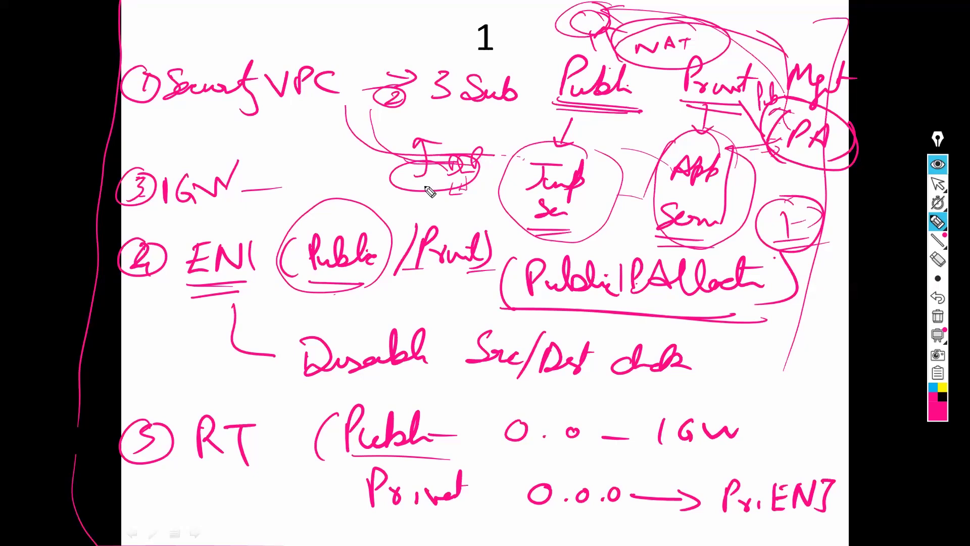
pyautogui.moveTo(460, 146); pyautogui.dragTo(358, 139)
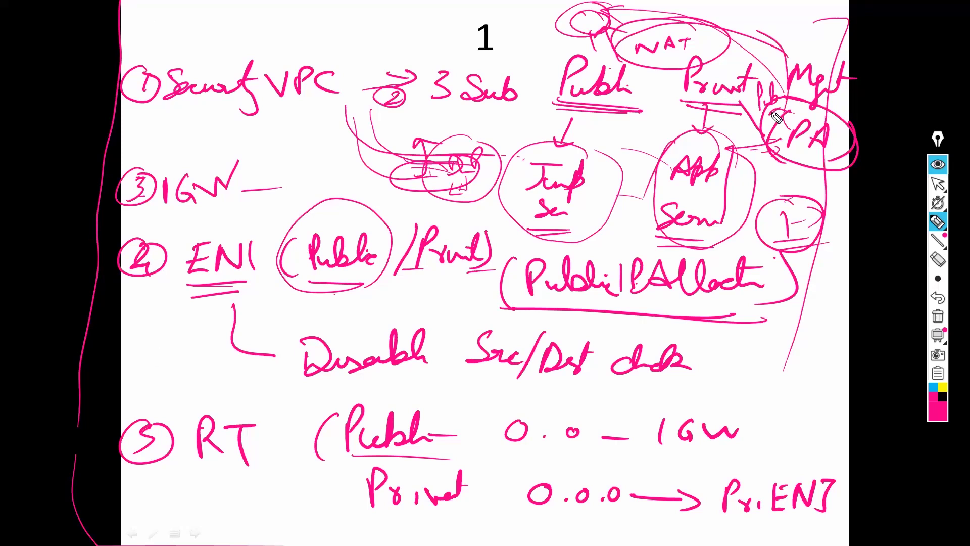
# Step: Mark a circled 2 beside the firewall and write an underlined 'PL' beside the circled 1
pyautogui.moveTo(839, 191); pyautogui.dragTo(853, 202)
pyautogui.moveTo(828, 196)
pyautogui.mouseDown()
pyautogui.moveTo(855, 210)
pyautogui.moveTo(883, 189)
pyautogui.moveTo(847, 178)
pyautogui.mouseUp()
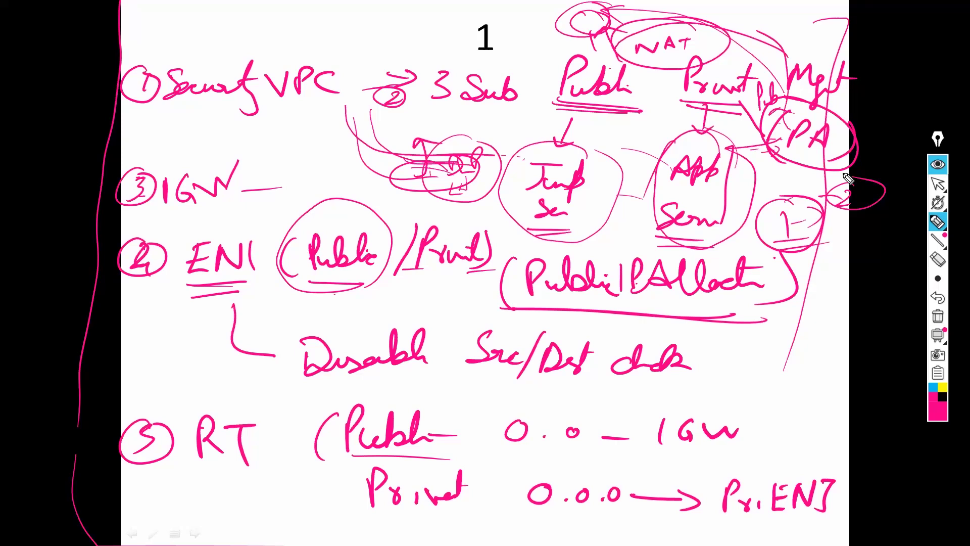
pyautogui.moveTo(823, 264); pyautogui.dragTo(818, 281)
pyautogui.moveTo(836, 253)
pyautogui.mouseDown()
pyautogui.moveTo(848, 280)
pyautogui.moveTo(835, 291)
pyautogui.mouseUp()
pyautogui.moveTo(803, 299); pyautogui.dragTo(859, 298)
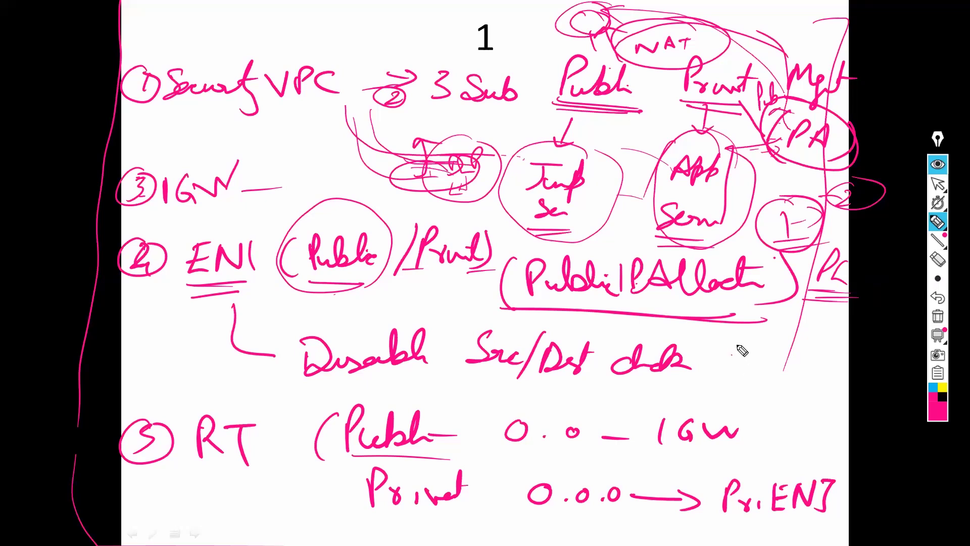
# Step: Add short note strokes near IGW and draw an arrow out from the Pre circle
pyautogui.moveTo(731, 343)
pyautogui.mouseDown()
pyautogui.moveTo(741, 369)
pyautogui.moveTo(769, 370)
pyautogui.mouseUp()
pyautogui.moveTo(735, 418)
pyautogui.mouseDown()
pyautogui.moveTo(760, 403)
pyautogui.moveTo(762, 418)
pyautogui.moveTo(742, 433)
pyautogui.mouseUp()
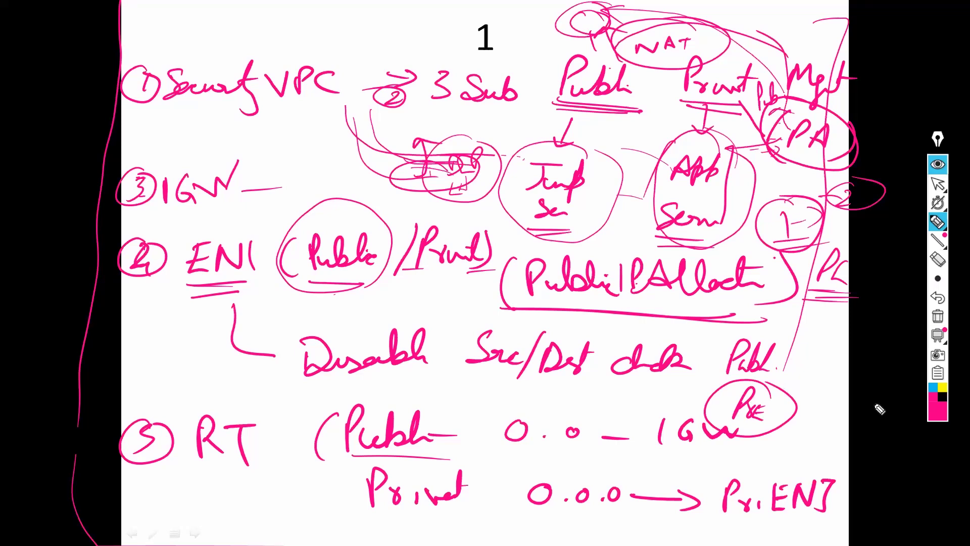
pyautogui.moveTo(803, 407); pyautogui.dragTo(896, 371)
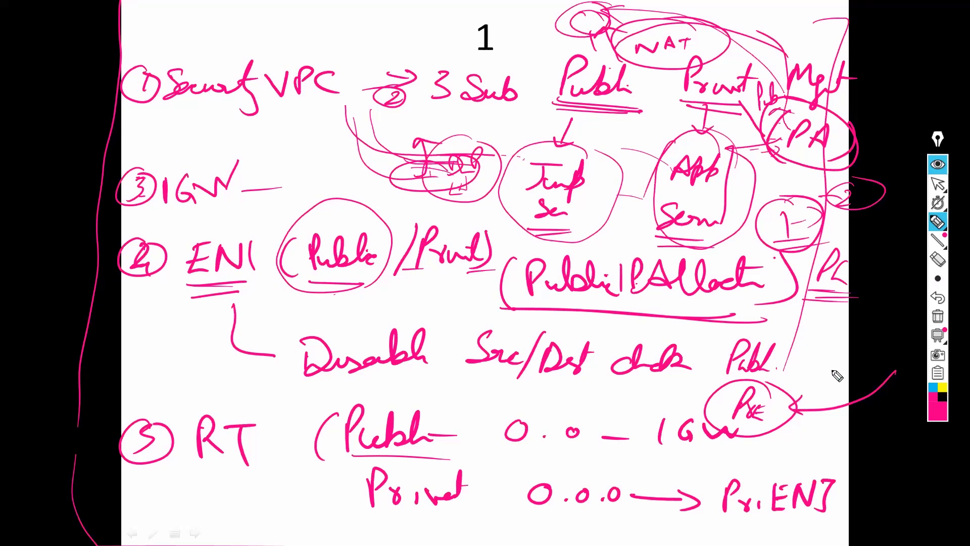
# Step: Draw a stack of short list lines beside the Public label with a connecting line
pyautogui.moveTo(822, 327)
pyautogui.mouseDown()
pyautogui.moveTo(847, 328)
pyautogui.moveTo(847, 362)
pyautogui.mouseUp()
pyautogui.moveTo(814, 379); pyautogui.dragTo(872, 380)
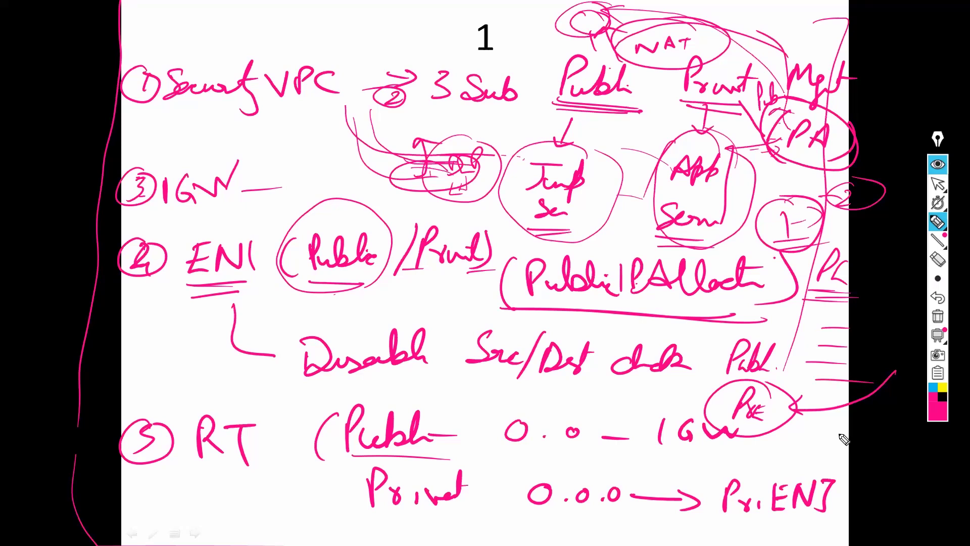
pyautogui.moveTo(808, 425)
pyautogui.mouseDown()
pyautogui.moveTo(839, 398)
pyautogui.moveTo(827, 390)
pyautogui.mouseUp()
pyautogui.moveTo(828, 302); pyautogui.dragTo(790, 380)
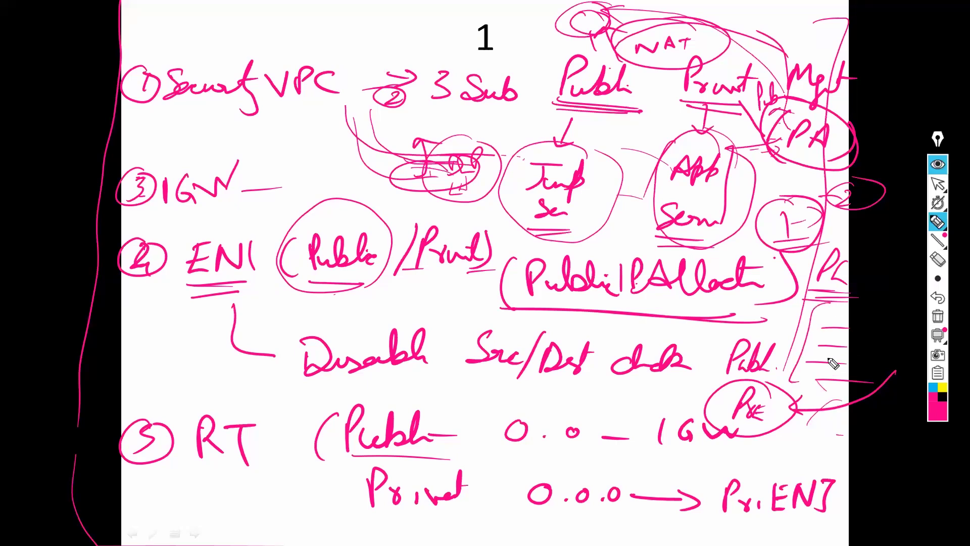
# Step: Switch to the PA-VM browser, erase all pen ink, exit drawing, and open Network Interfaces
pyautogui.hotkey('alt', 'Tab')
pyautogui.hotkey('alt', 'Tab')
pyautogui.hotkey('alt', 'Tab')
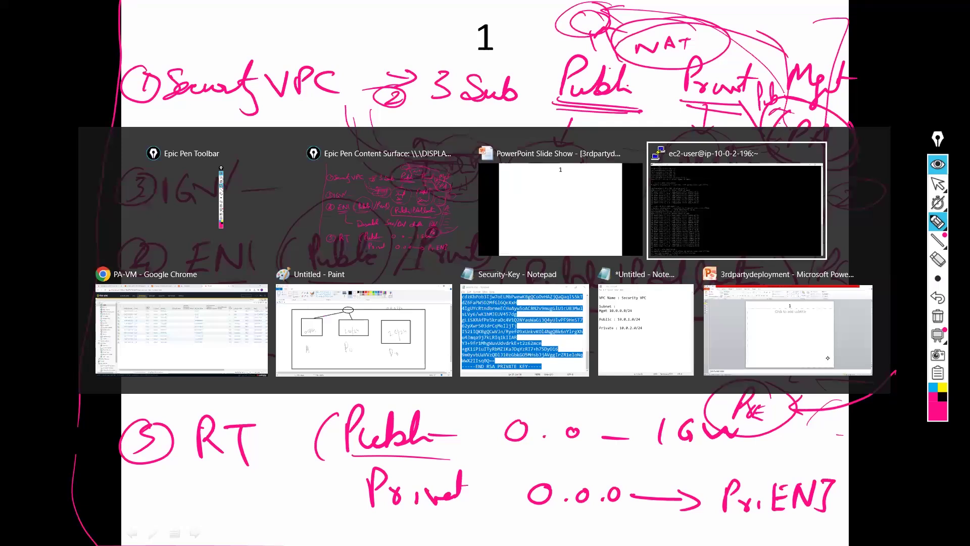
pyautogui.hotkey('alt', 'Tab')
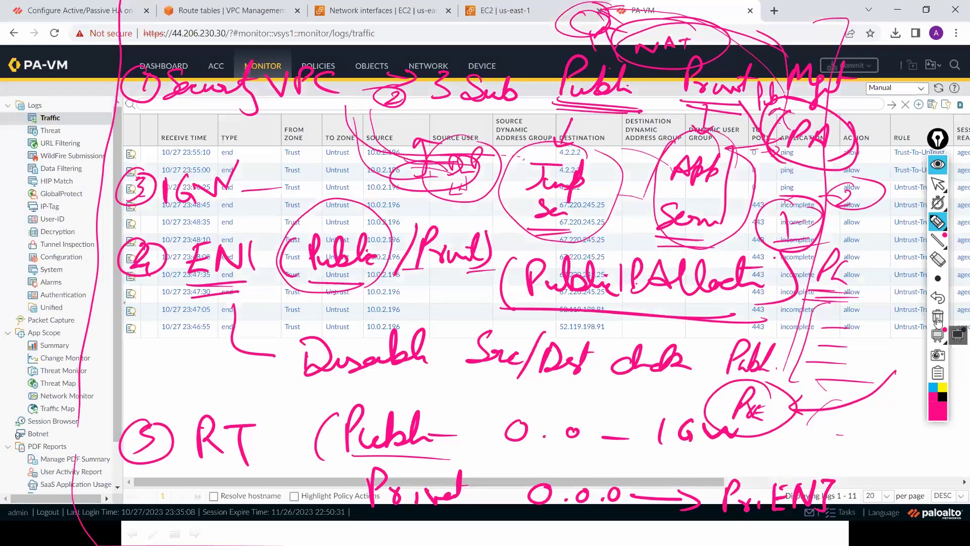
pyautogui.click(937, 317)
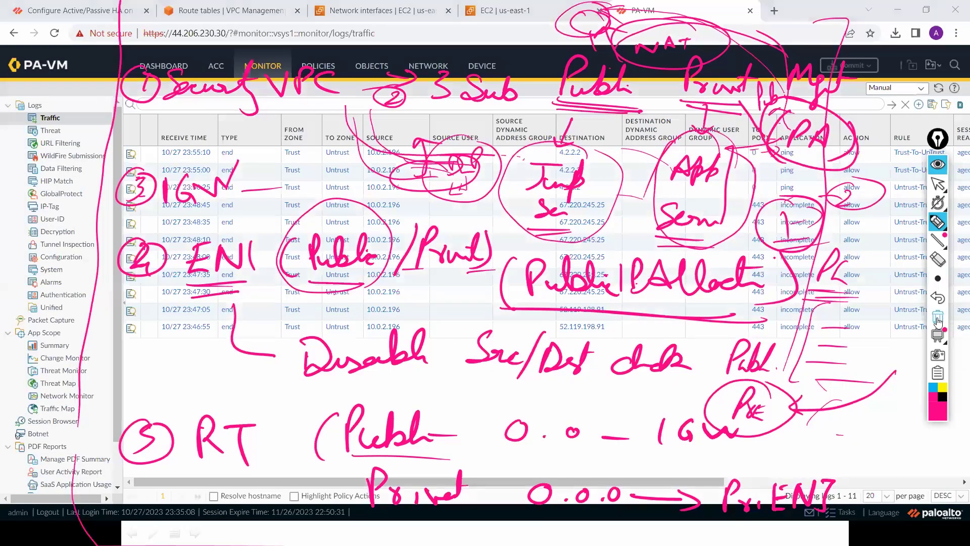
pyautogui.click(938, 185)
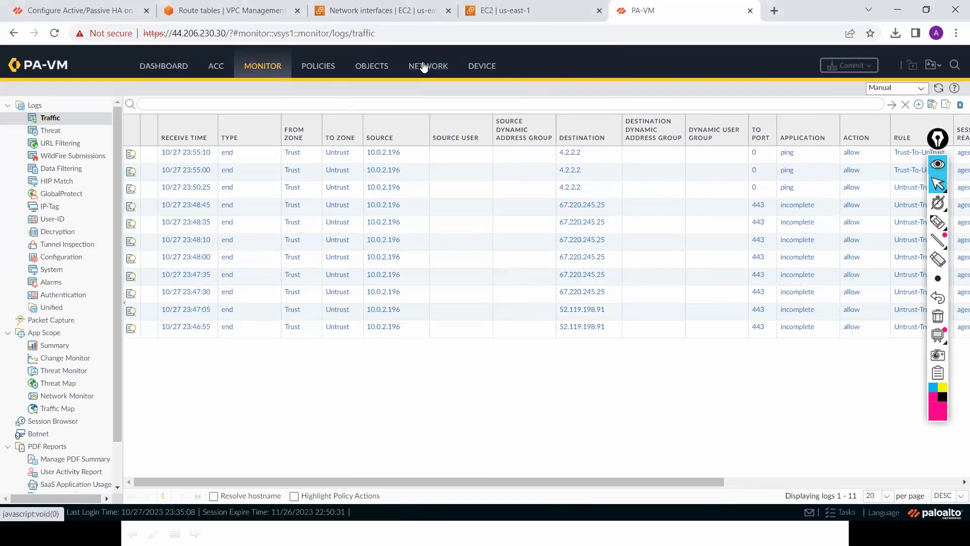
pyautogui.click(423, 67)
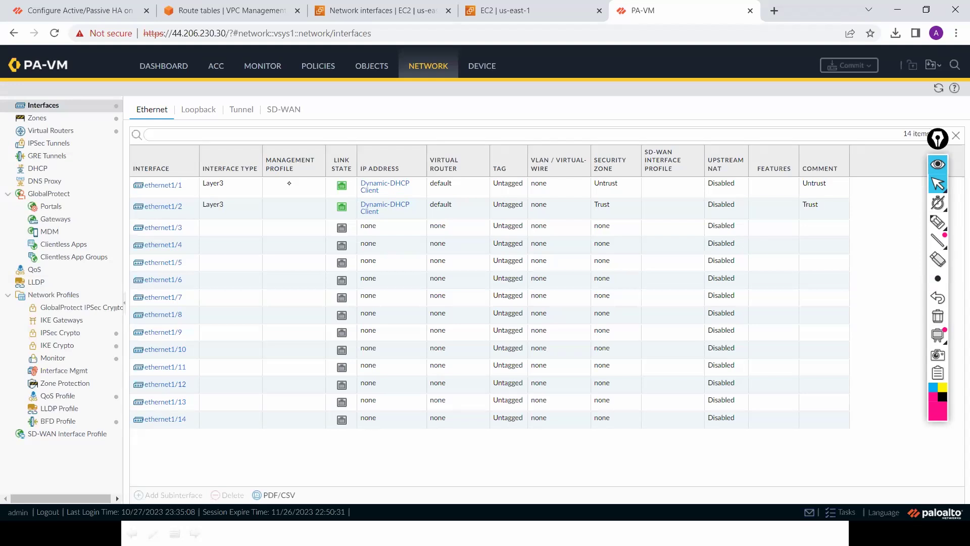
pyautogui.click(394, 182)
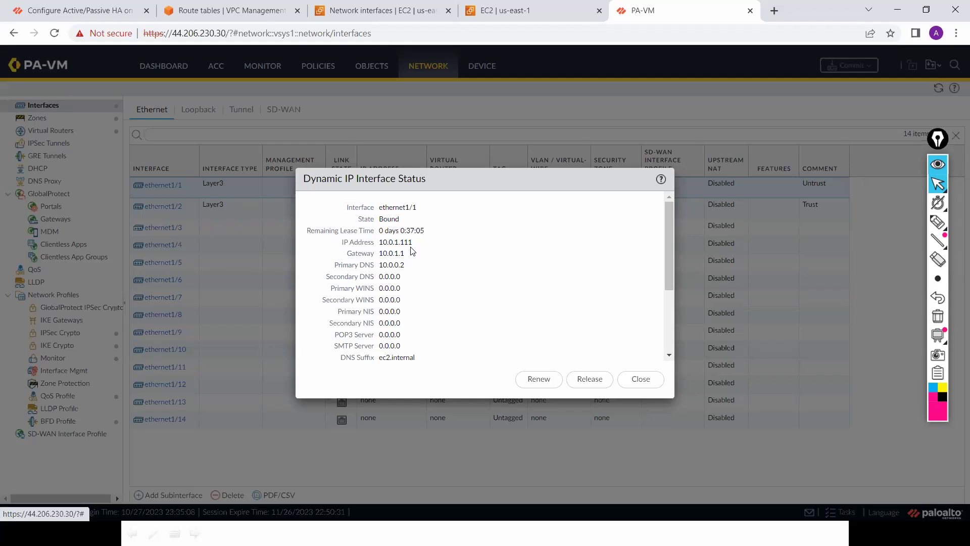
pyautogui.click(642, 380)
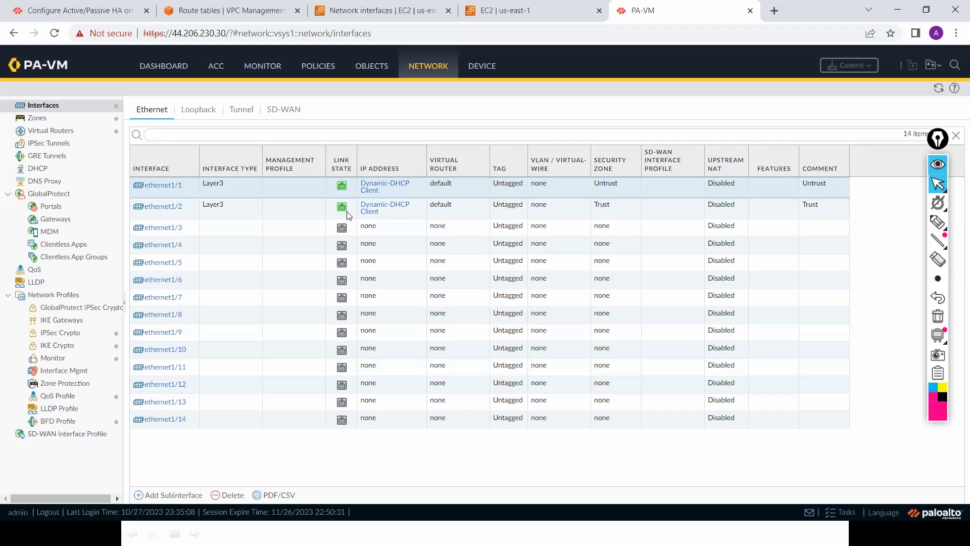
# Step: Go to EC2 Instances and select only the Prod-Firewall instance
pyautogui.click(363, 12)
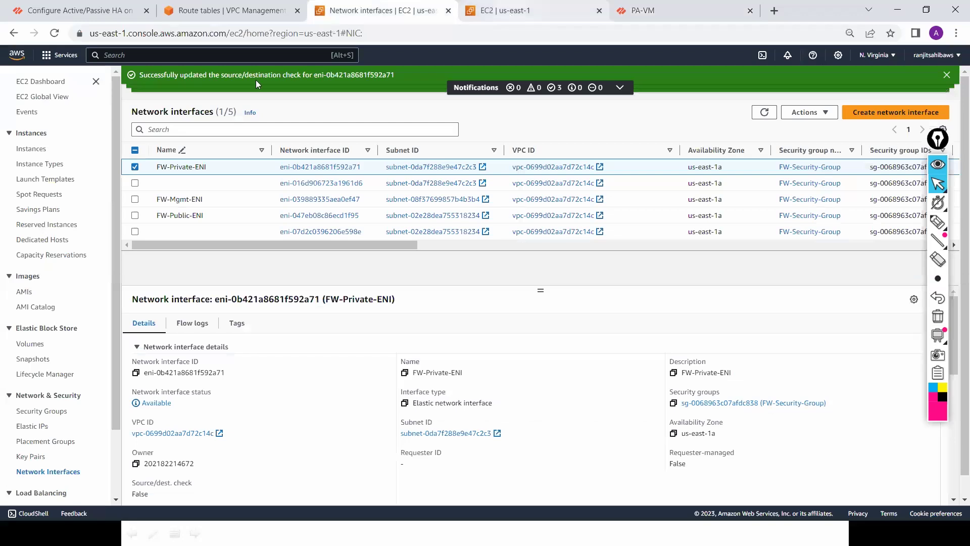
pyautogui.click(510, 14)
pyautogui.click(39, 152)
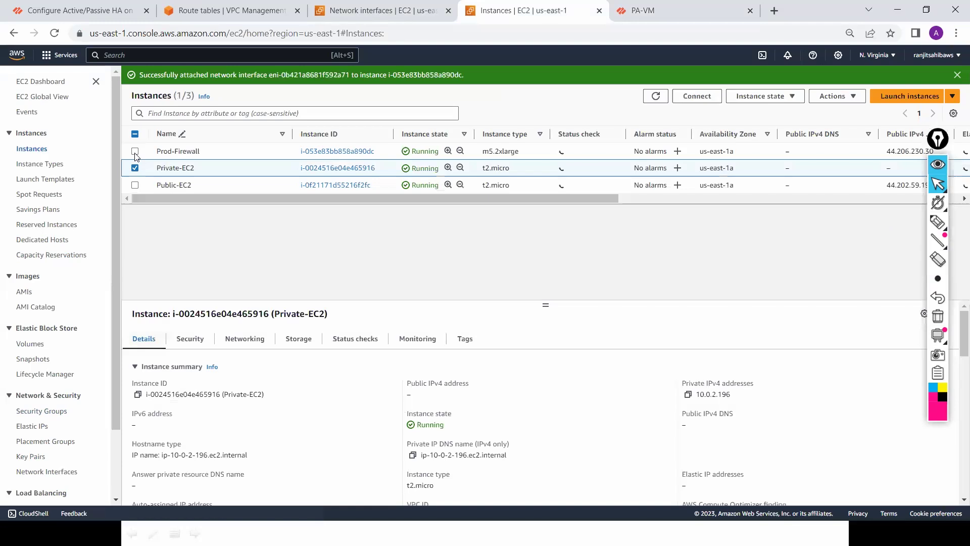
pyautogui.click(134, 156)
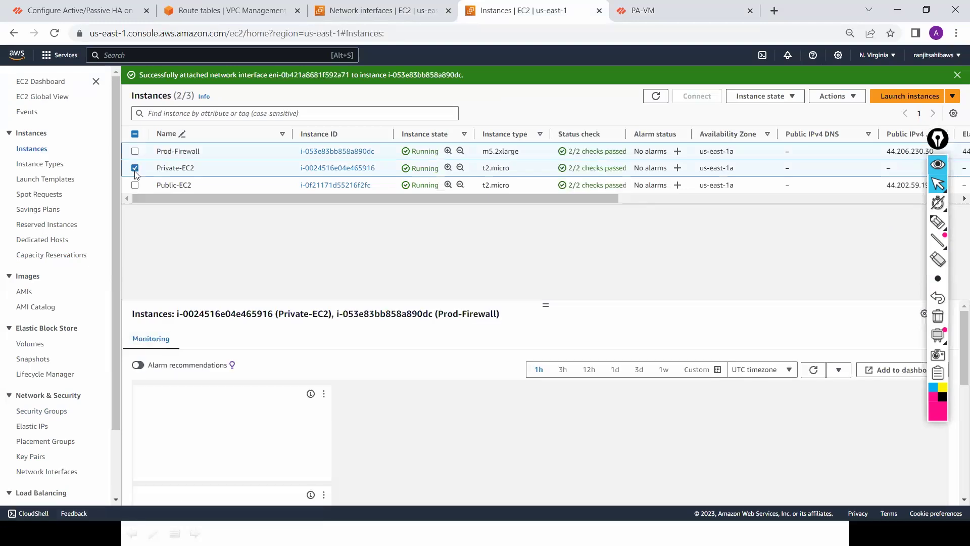
pyautogui.click(135, 169)
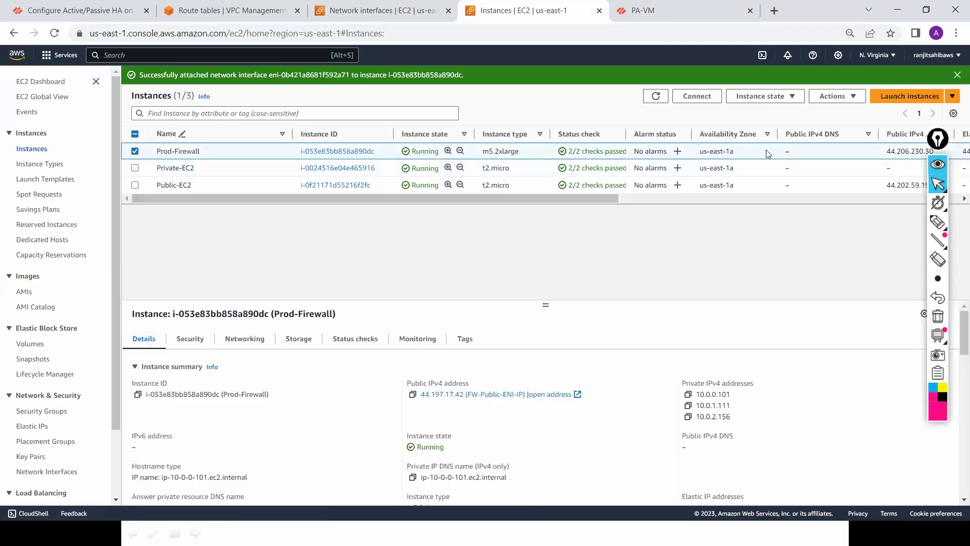
# Step: Detach FW-Private-ENI from Prod-Firewall via Actions > Networking > Detach network interface
pyautogui.click(854, 96)
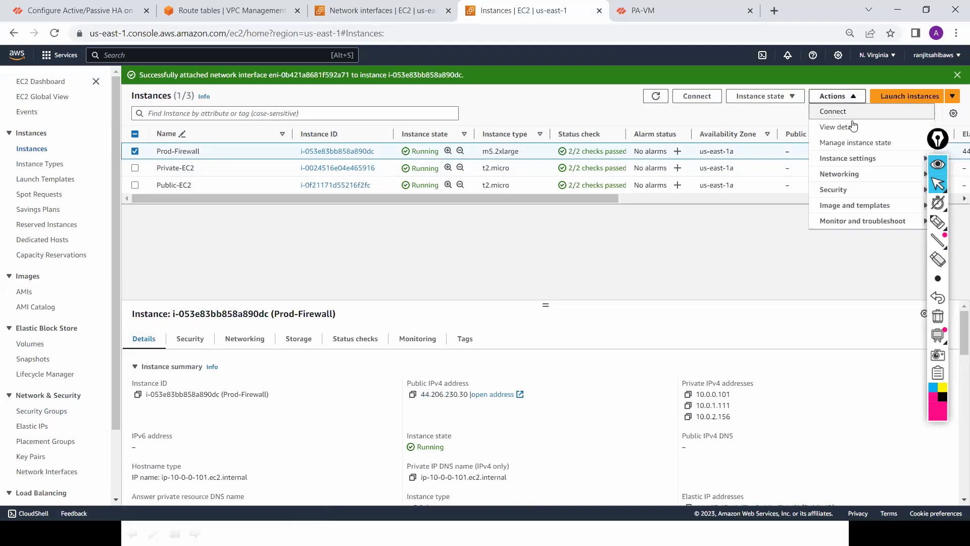
pyautogui.moveTo(855, 181)
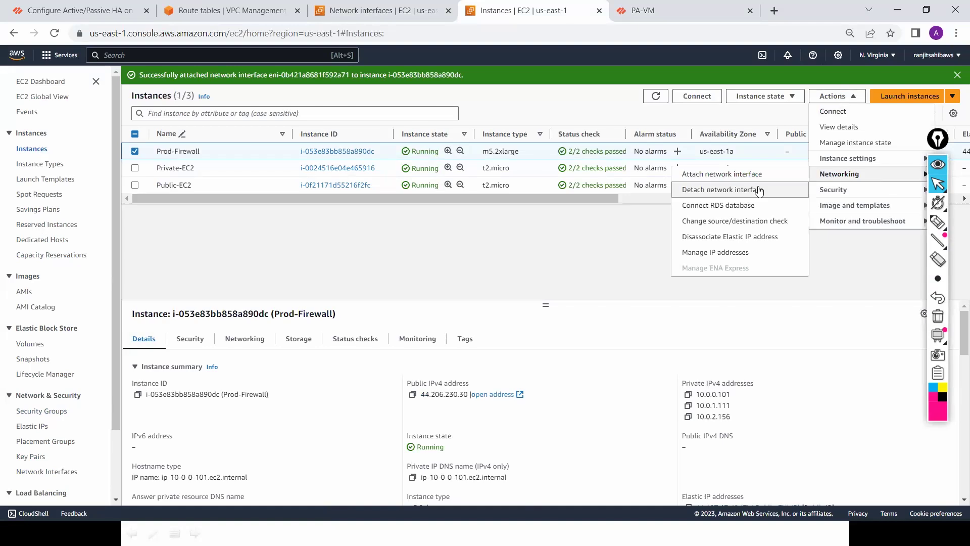
pyautogui.click(761, 189)
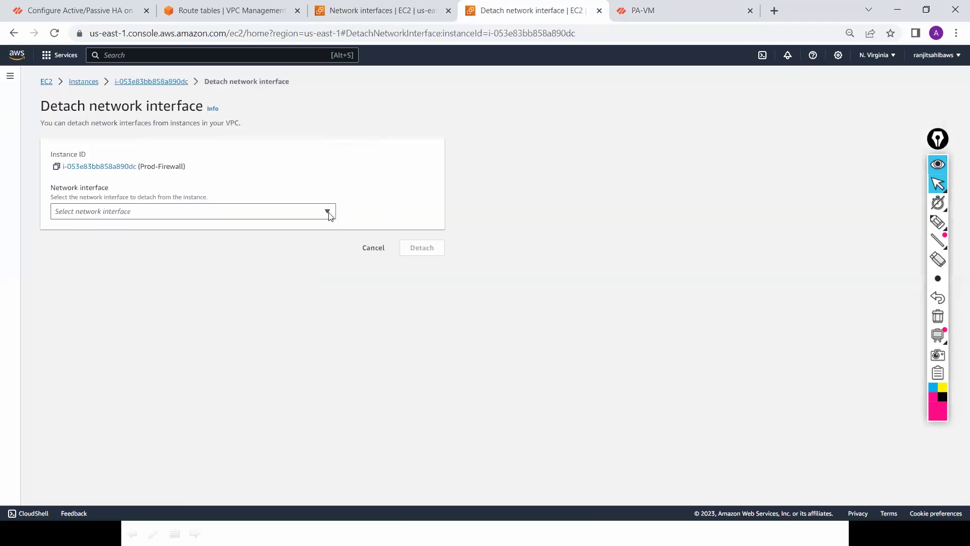
pyautogui.click(328, 214)
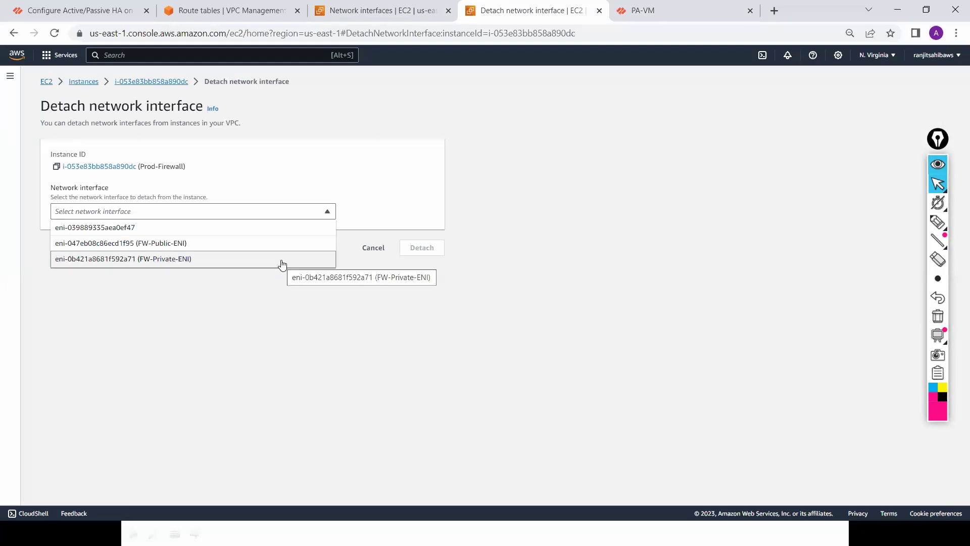
pyautogui.click(280, 260)
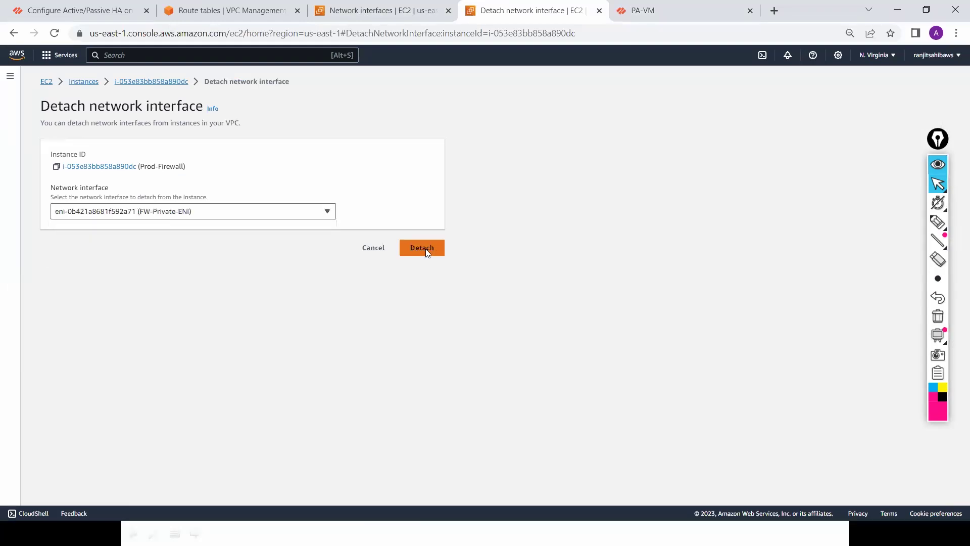
pyautogui.click(427, 253)
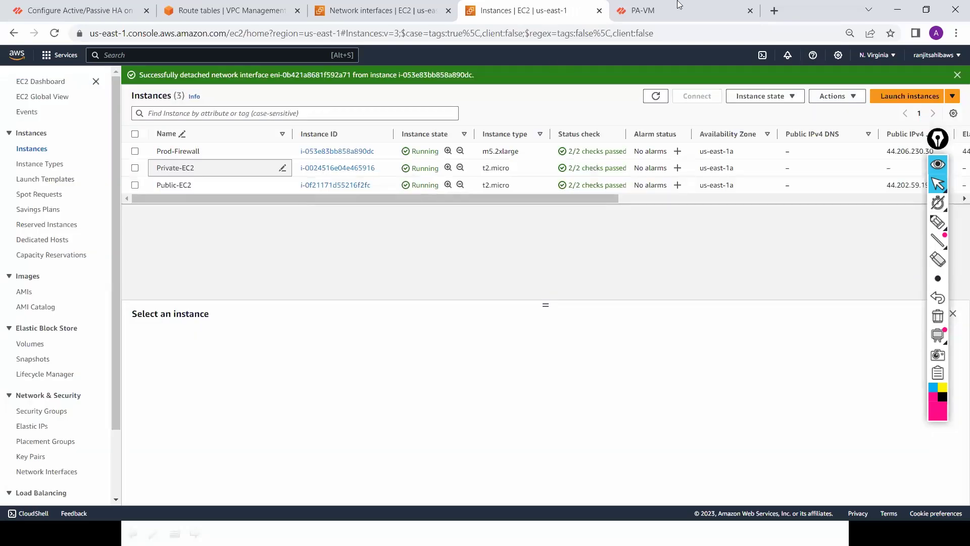
# Step: Return to the PA-VM Ethernet interfaces page and refresh it three times
pyautogui.click(682, 8)
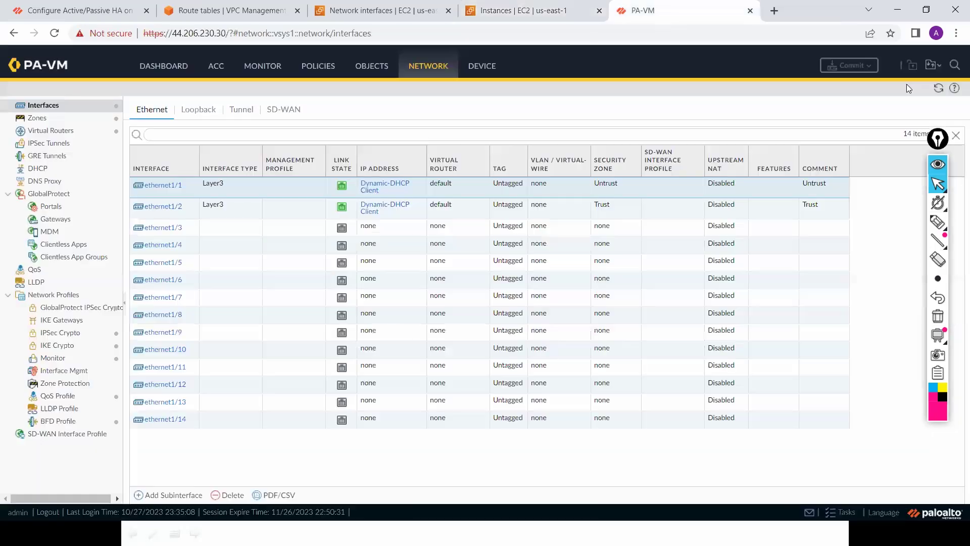
pyautogui.click(938, 89)
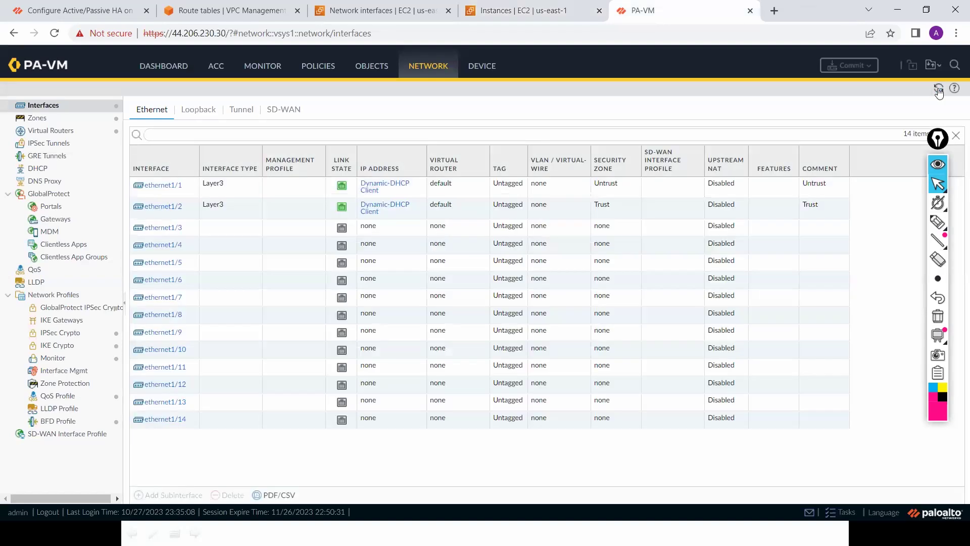
pyautogui.click(938, 90)
pyautogui.click(938, 89)
# Step: Rerun 'ping 4.2.2.2' in PuTTY from command history, then go back to the PA-VM browser
pyautogui.hotkey('alt', 'Tab')
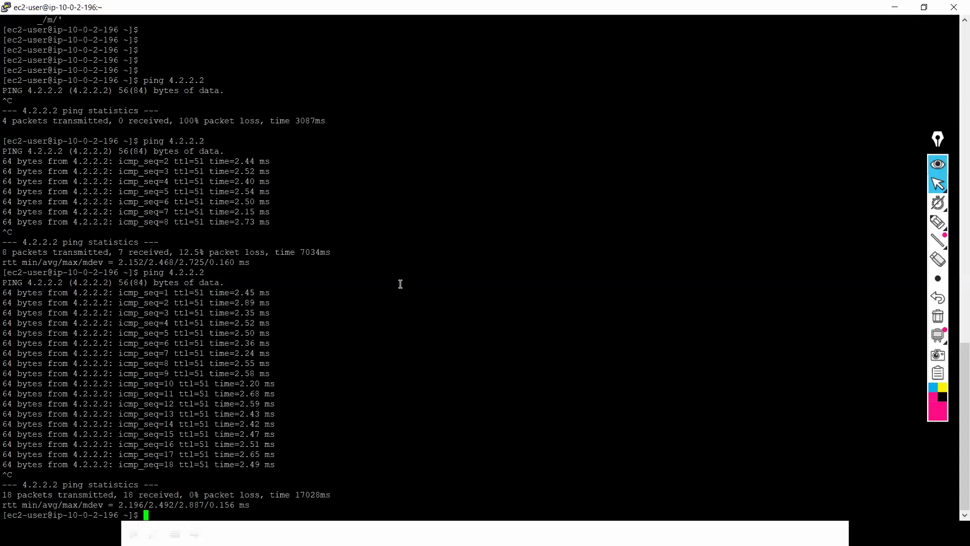
pyautogui.press('Up')
pyautogui.press('Return')
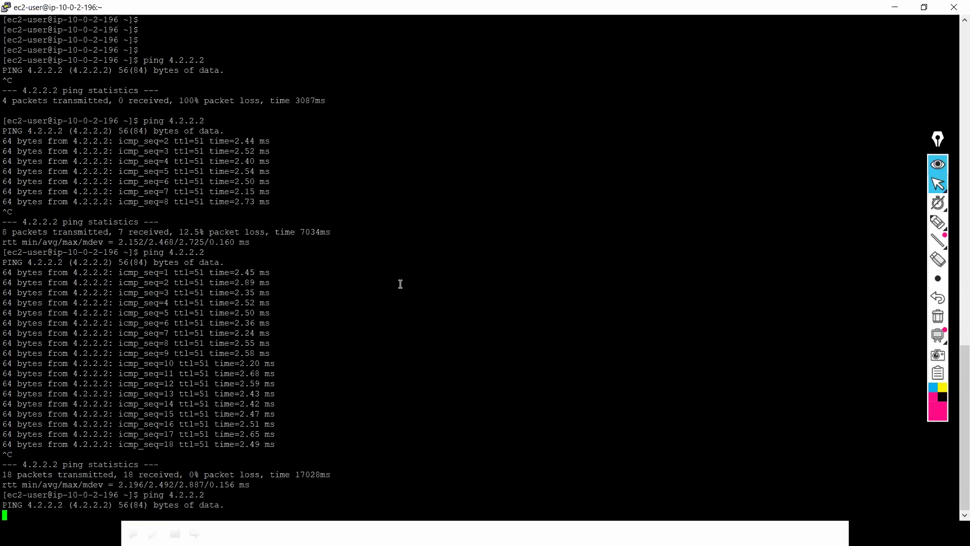
pyautogui.hotkey('alt', 'Tab')
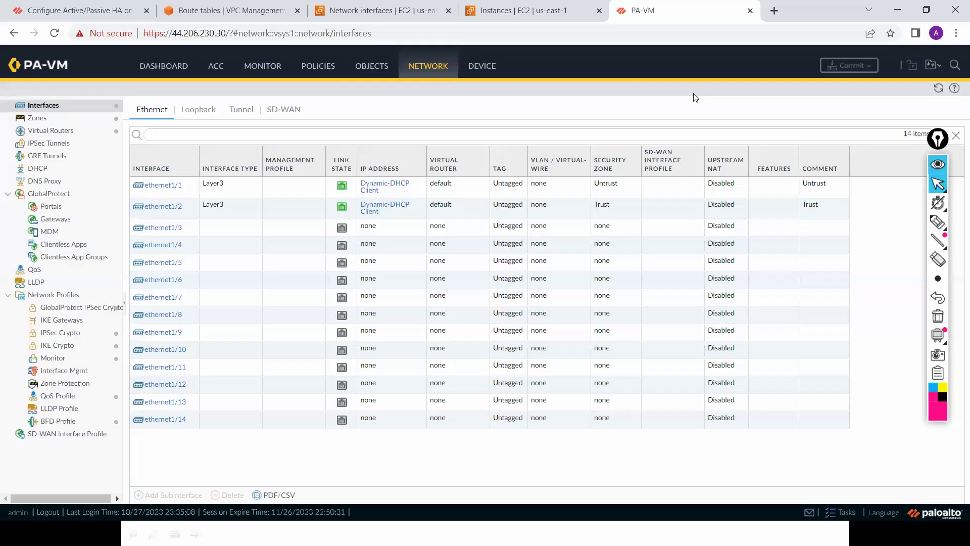
pyautogui.click(939, 94)
pyautogui.click(939, 94)
pyautogui.hotkey('alt', 'Tab')
pyautogui.click(938, 90)
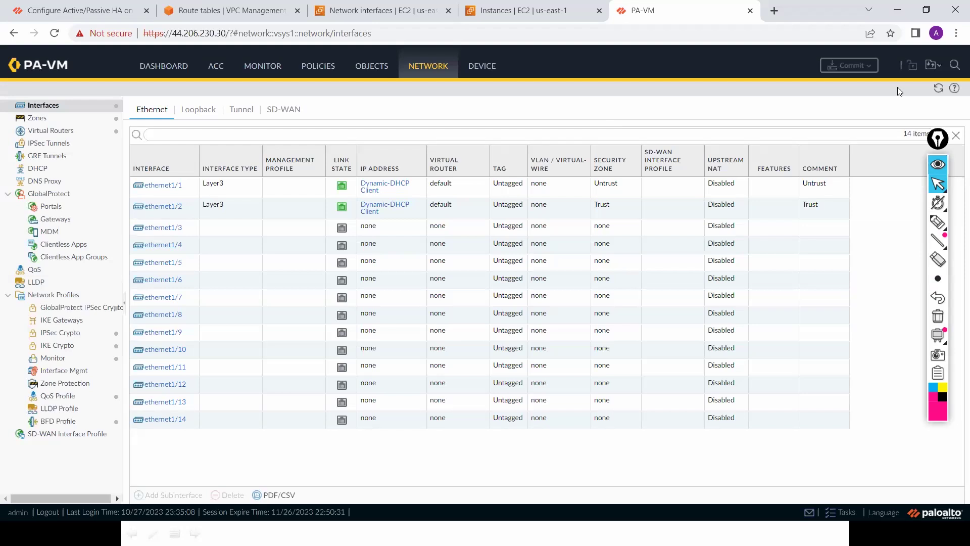
# Step: Refresh the PAN-OS interface list and confirm there are no pending changes to commit
pyautogui.click(937, 89)
pyautogui.click(939, 88)
pyautogui.click(872, 64)
pyautogui.click(485, 317)
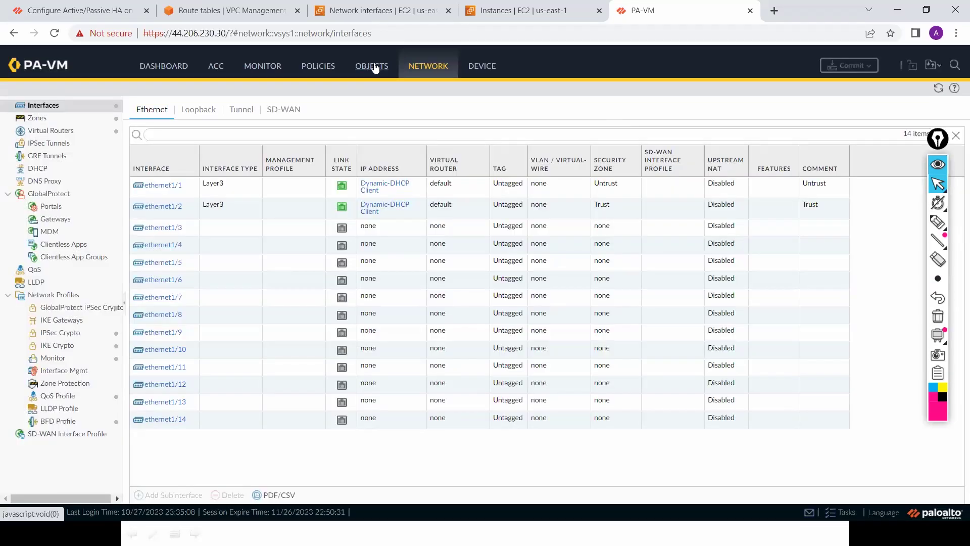
pyautogui.click(374, 68)
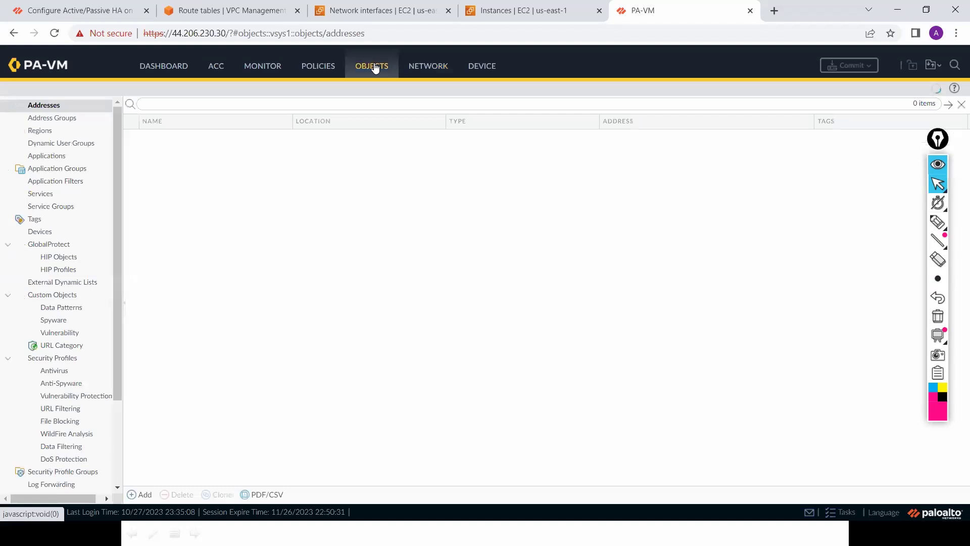
pyautogui.click(436, 72)
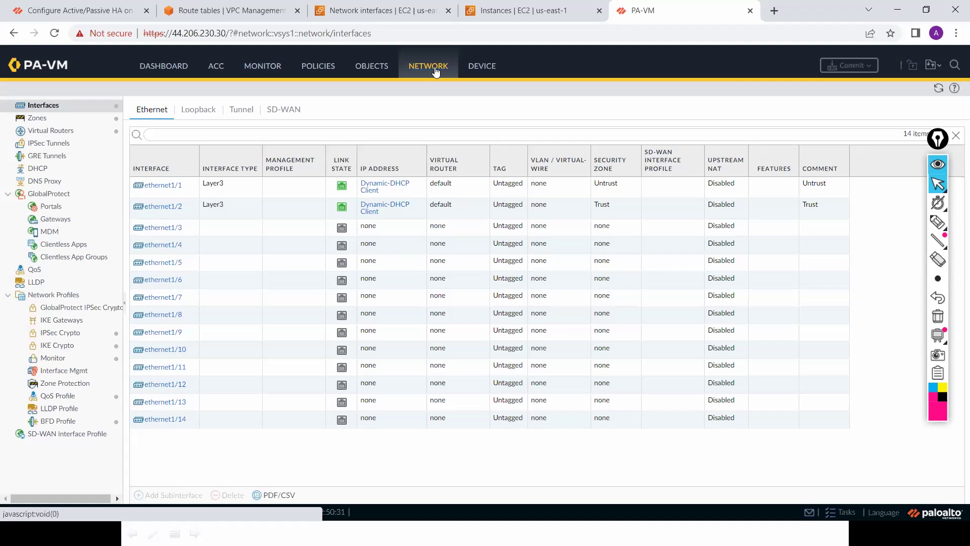
pyautogui.click(935, 87)
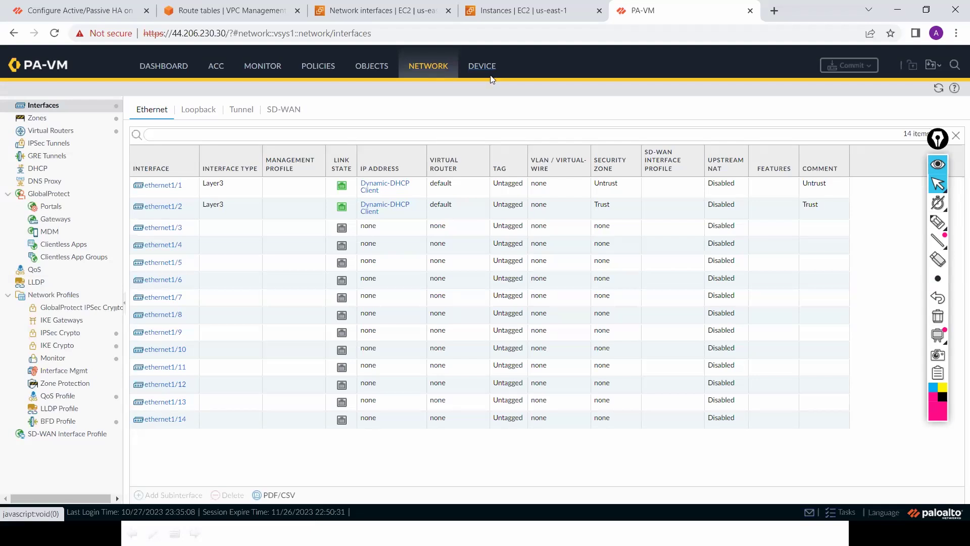
# Step: Start a new PuTTY session with the firewall's IP 44.206.230.30 as host name
pyautogui.hotkey('alt', 'Tab')
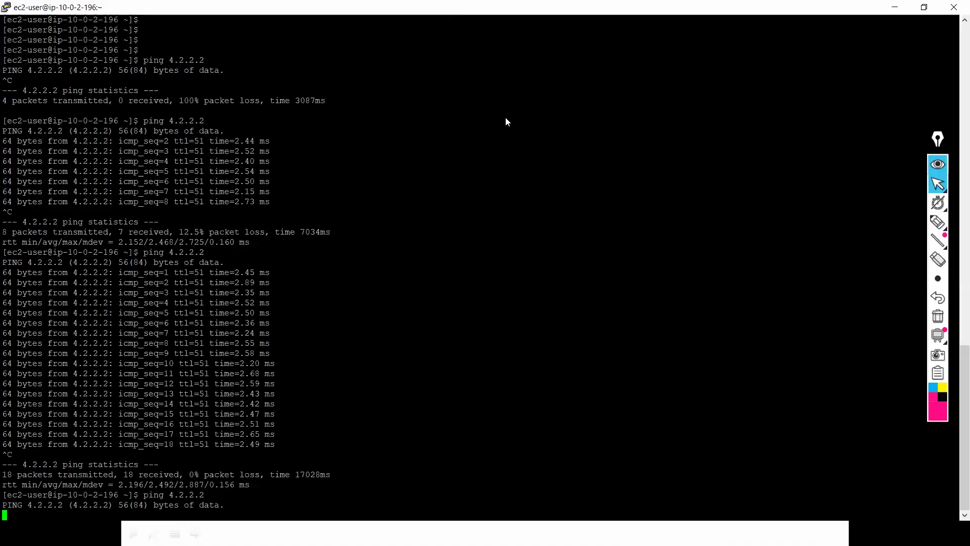
pyautogui.rightClick(510, 126)
pyautogui.click(511, 125)
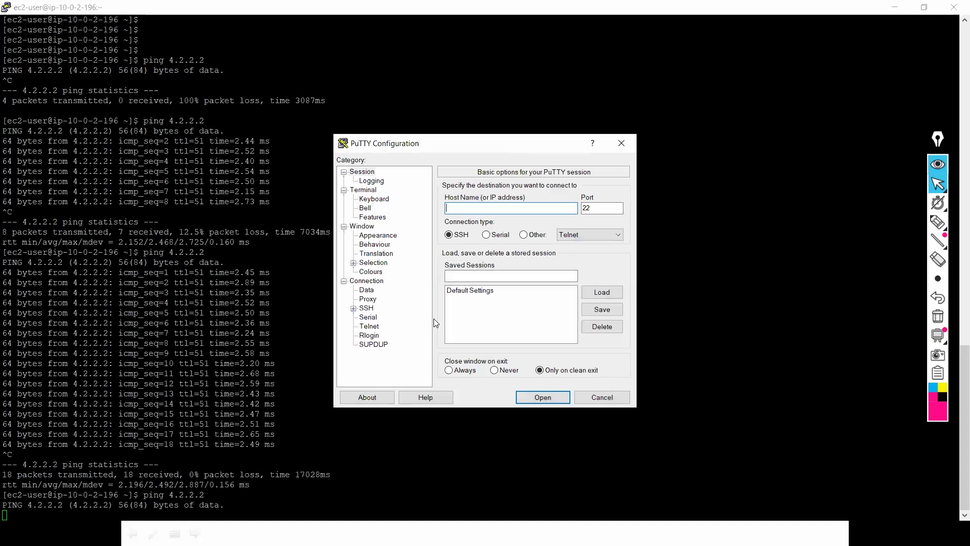
pyautogui.hotkey('alt', 'Tab')
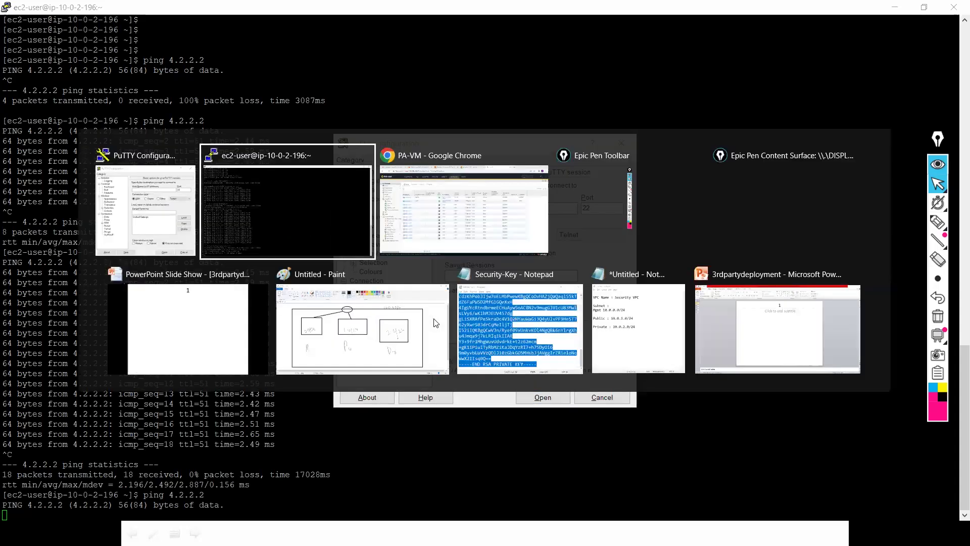
pyautogui.hotkey('alt', 'Tab')
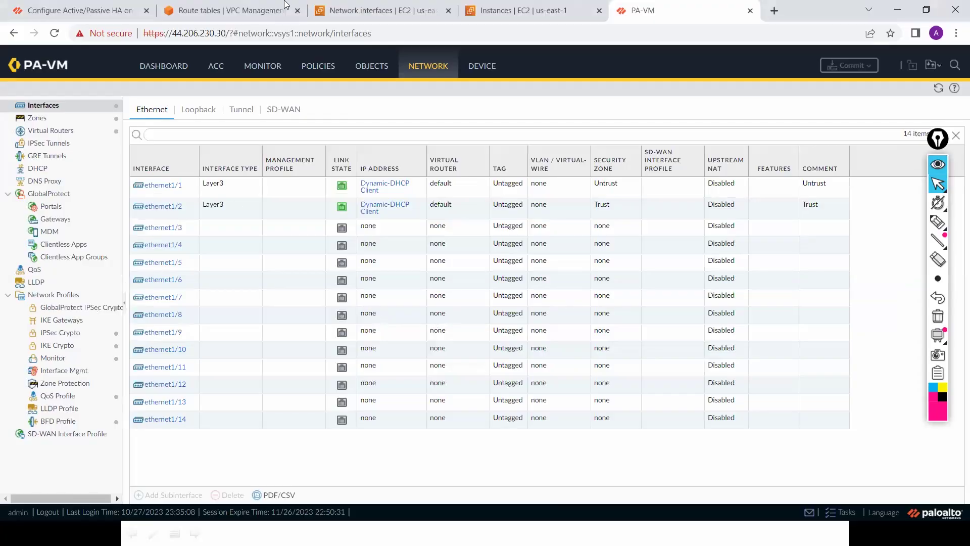
pyautogui.click(226, 33)
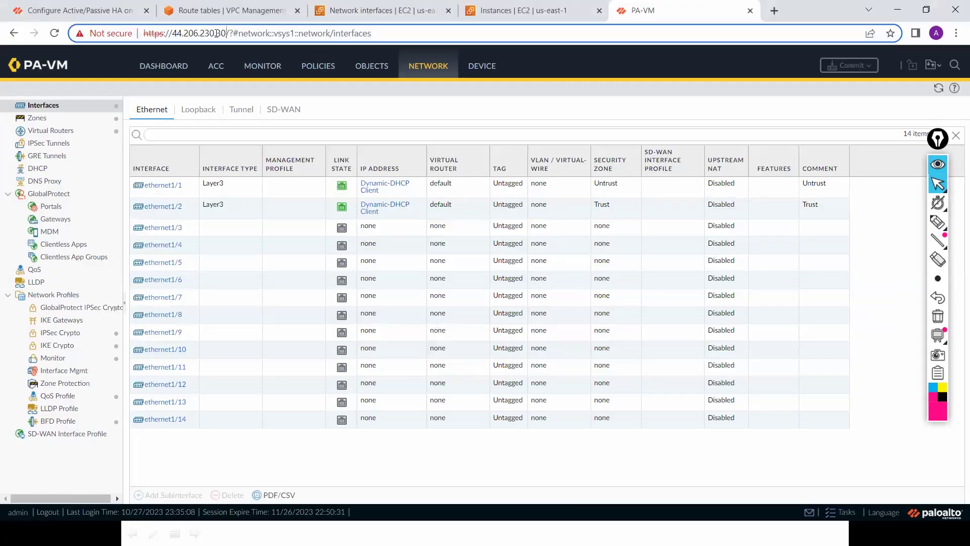
pyautogui.keyDown('shift'); pyautogui.click(175, 34); pyautogui.keyUp('shift')
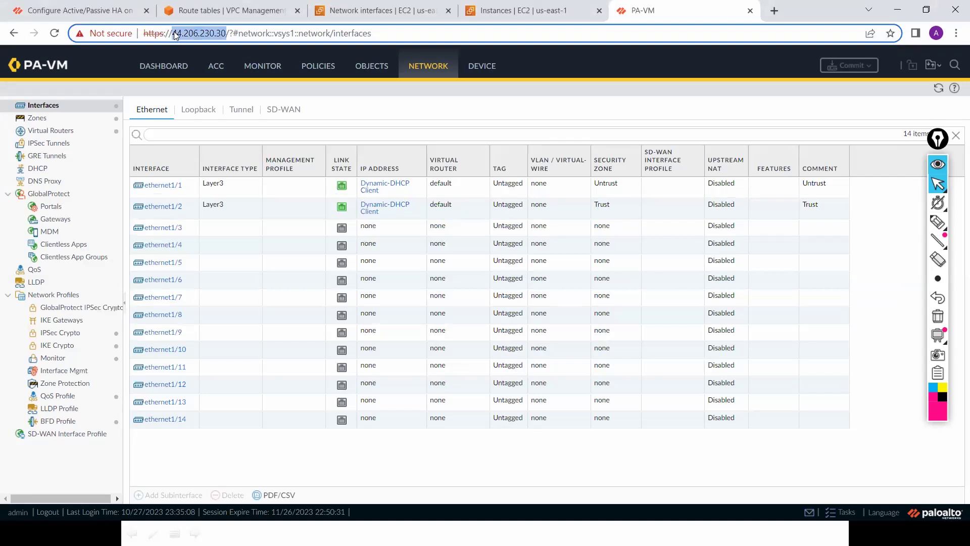
pyautogui.hotkey('alt', 'Tab')
pyautogui.hotkey('alt', 'Tab')
pyautogui.press('Tab')
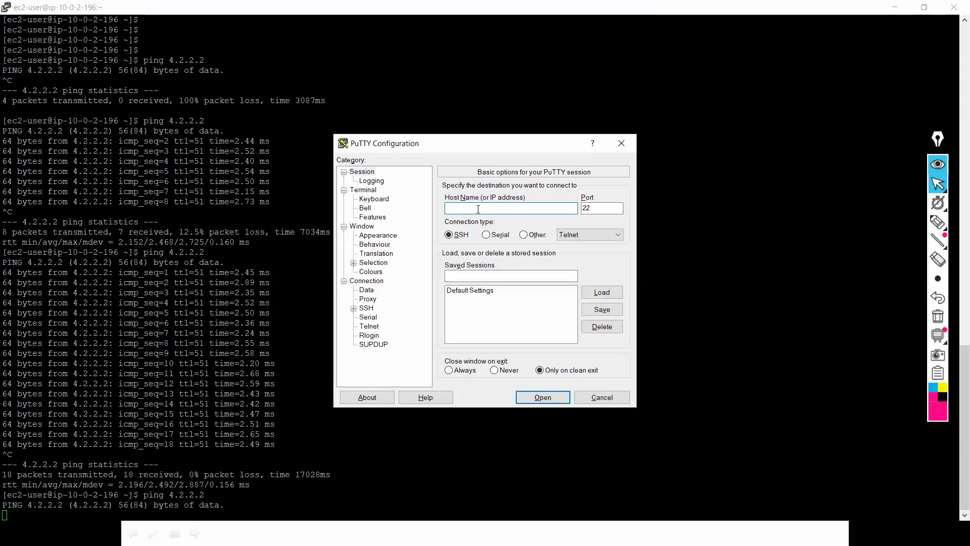
pyautogui.write('44.206.230.30')
# Step: Set Security-Private-key.ppk as the SSH auth private key and open the connection
pyautogui.click(354, 308)
pyautogui.click(362, 335)
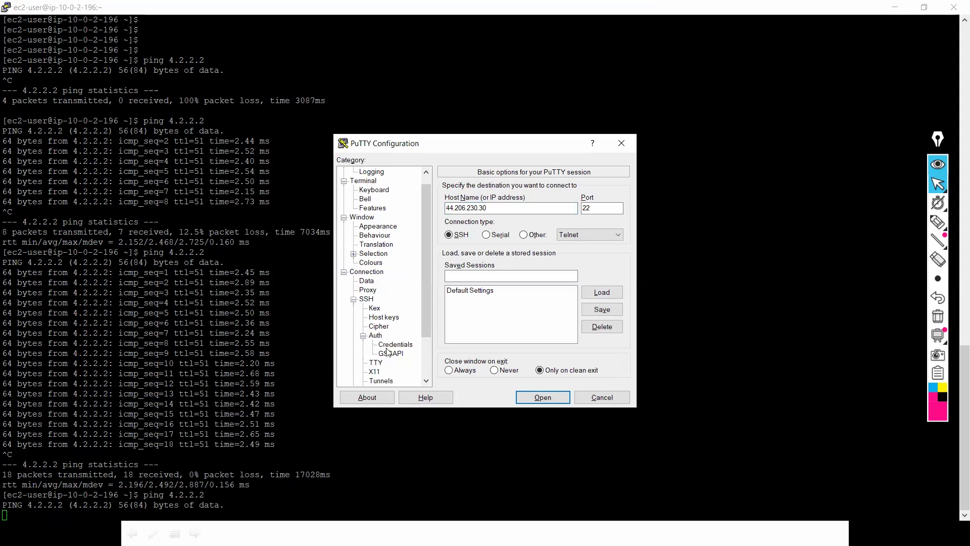
pyautogui.click(395, 344)
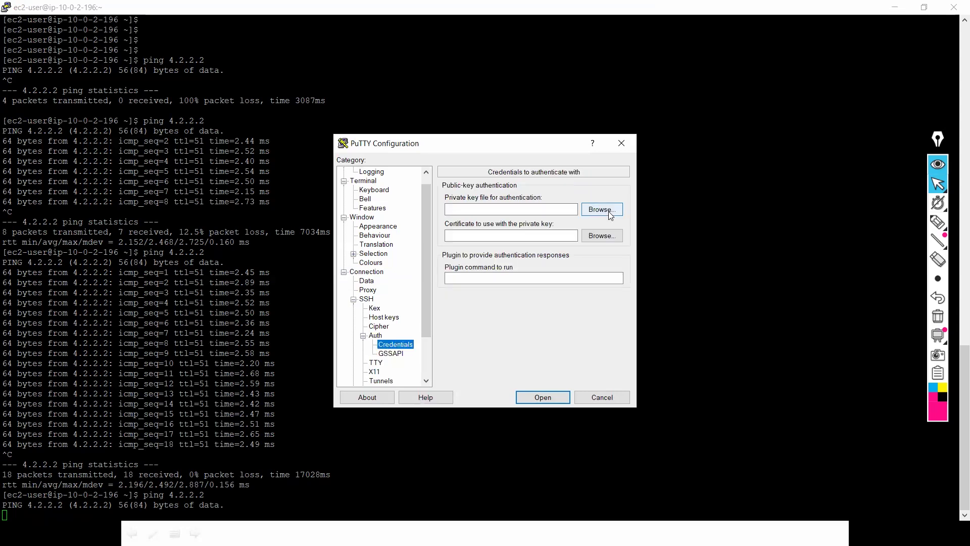
pyautogui.click(602, 209)
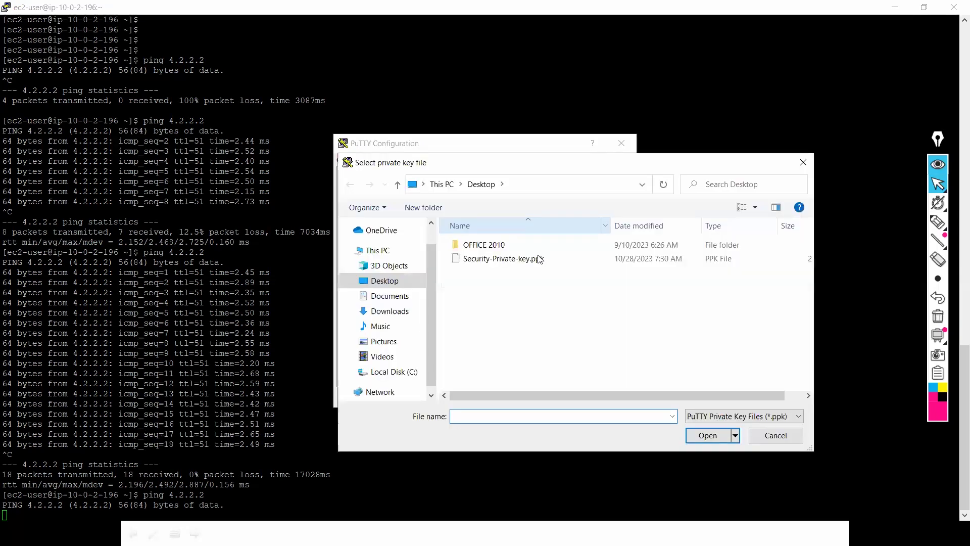
pyautogui.click(539, 259)
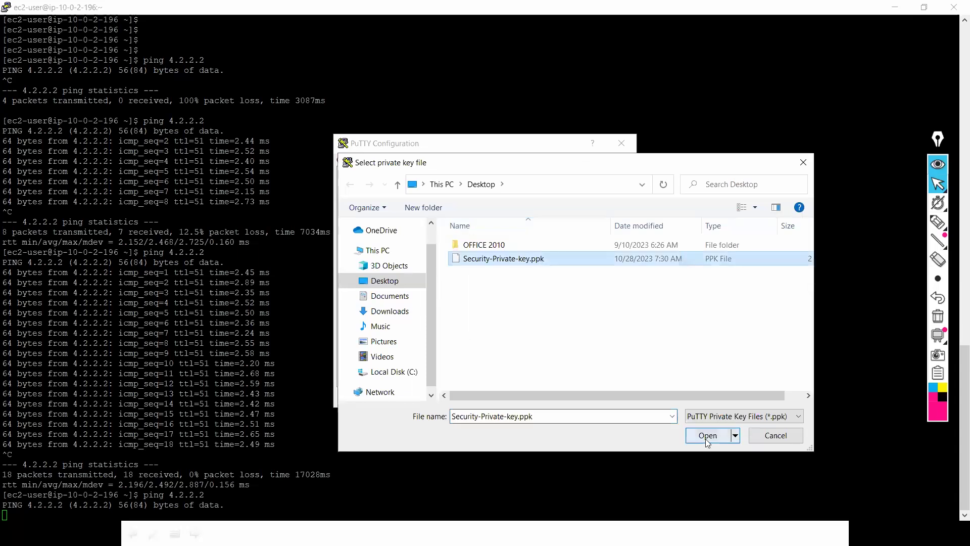
pyautogui.press('Return')
pyautogui.click(550, 396)
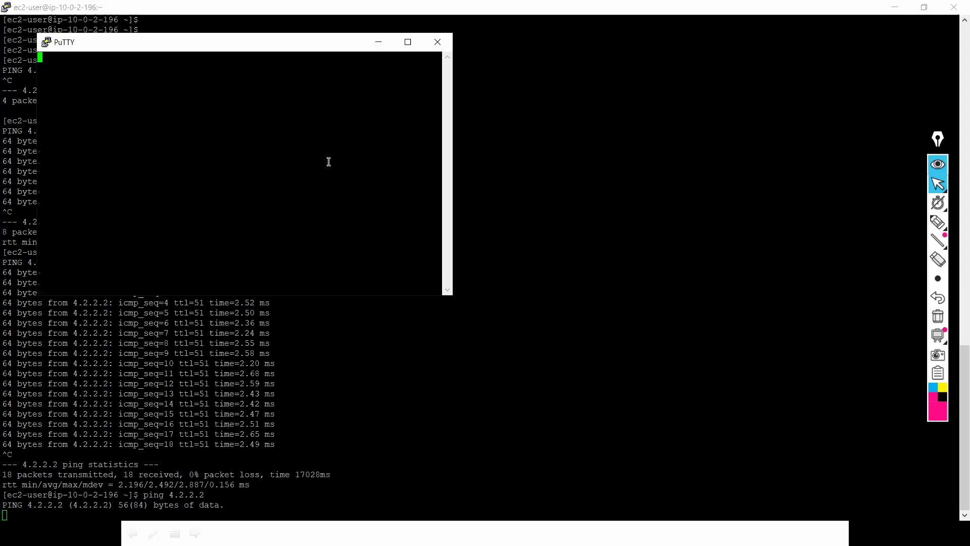
# Step: Log in to the PA-VM CLI as admin and run 'show interface'
pyautogui.write('admi')
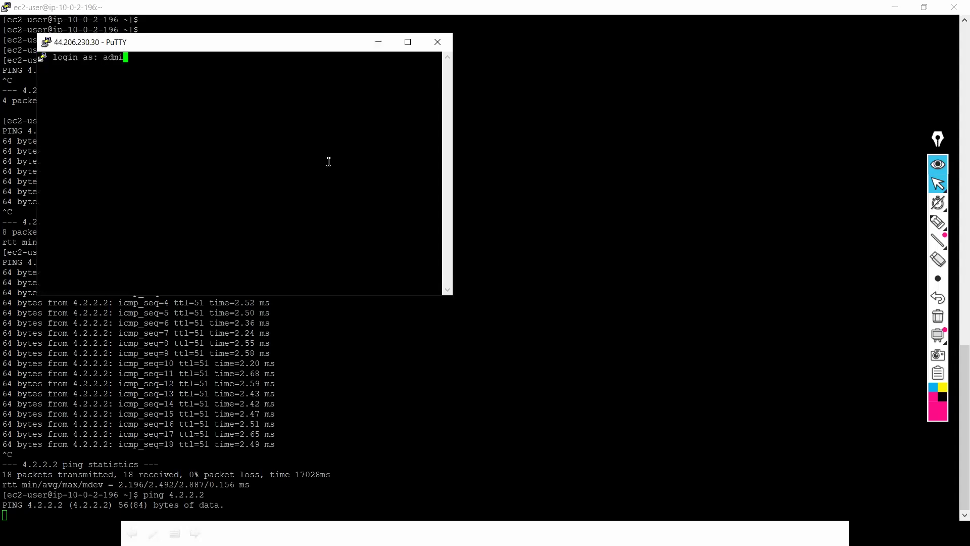
pyautogui.write('n')
pyautogui.press('Return')
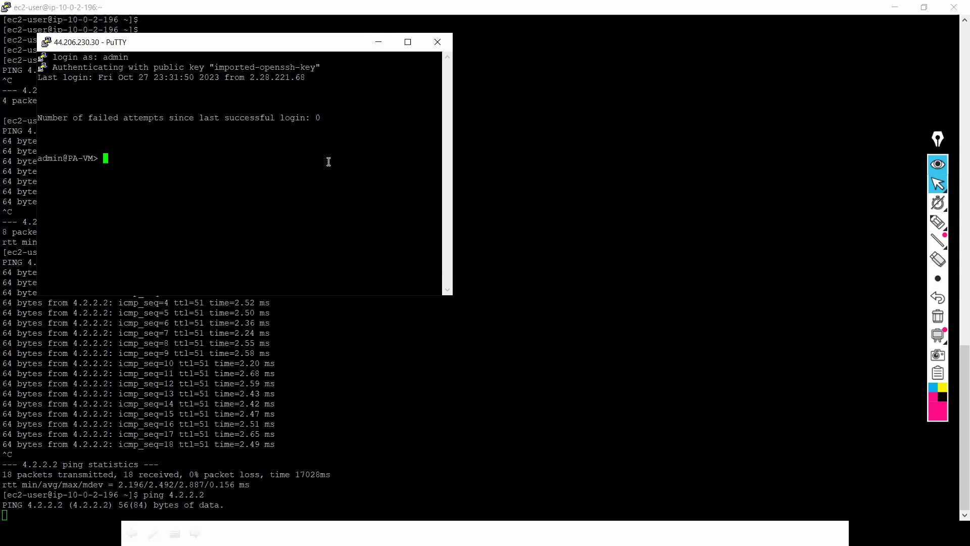
pyautogui.write('show i')
pyautogui.press('Tab')
pyautogui.press('Return')
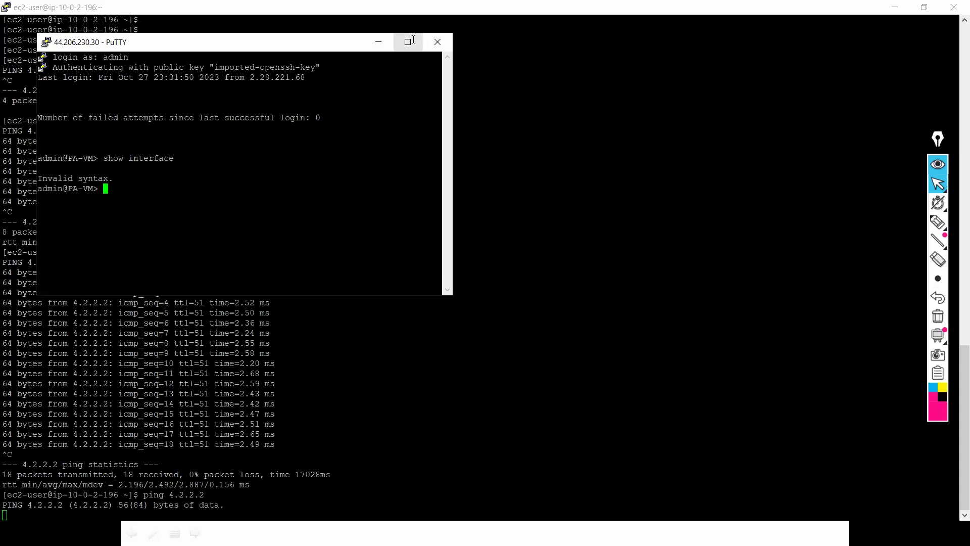
# Step: Maximize the terminal and run 'show interface all' to list ethernet1/1 and ethernet1/2
pyautogui.click(407, 41)
pyautogui.press('Up')
pyautogui.write('a')
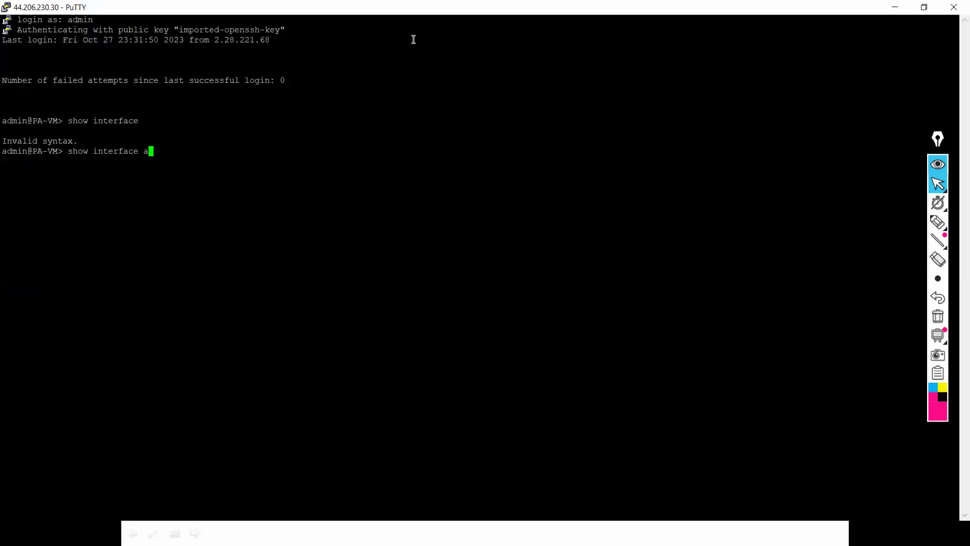
pyautogui.write('ll')
pyautogui.press('Return')
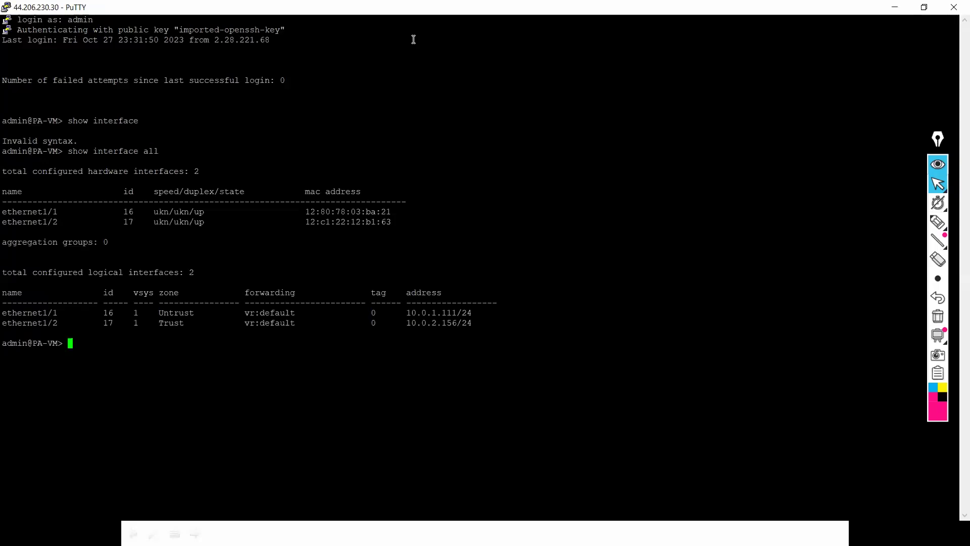
pyautogui.press('Return')
pyautogui.press('Return')
pyautogui.press('Return')
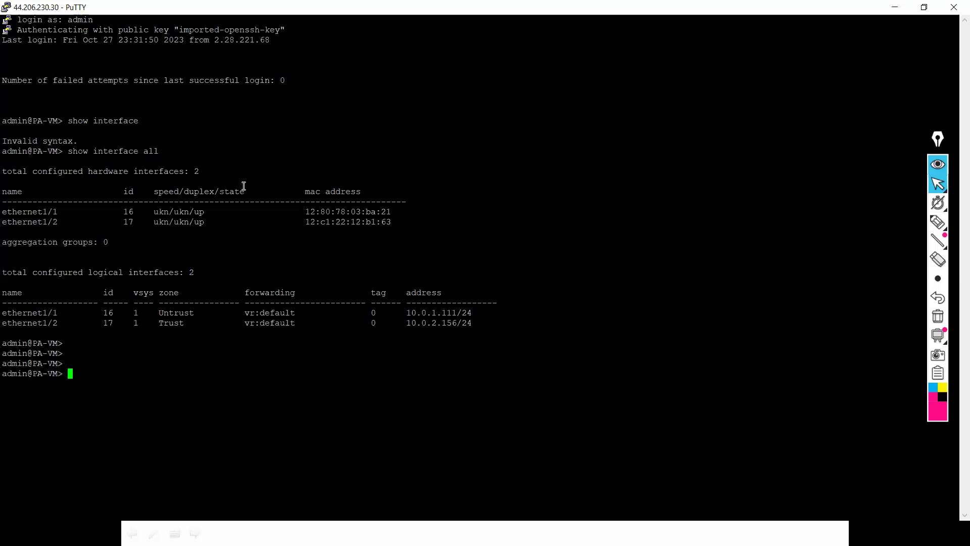
pyautogui.hotkey('alt', 'Tab')
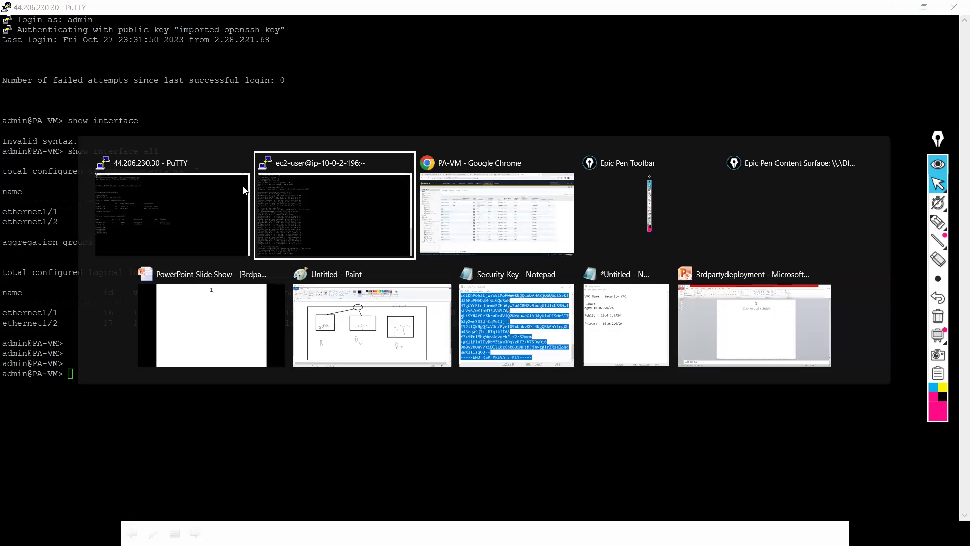
# Step: Reboot the PA-VM firewall from Device > Setup > Operations, confirming with Yes
pyautogui.hotkey('alt', 'Tab')
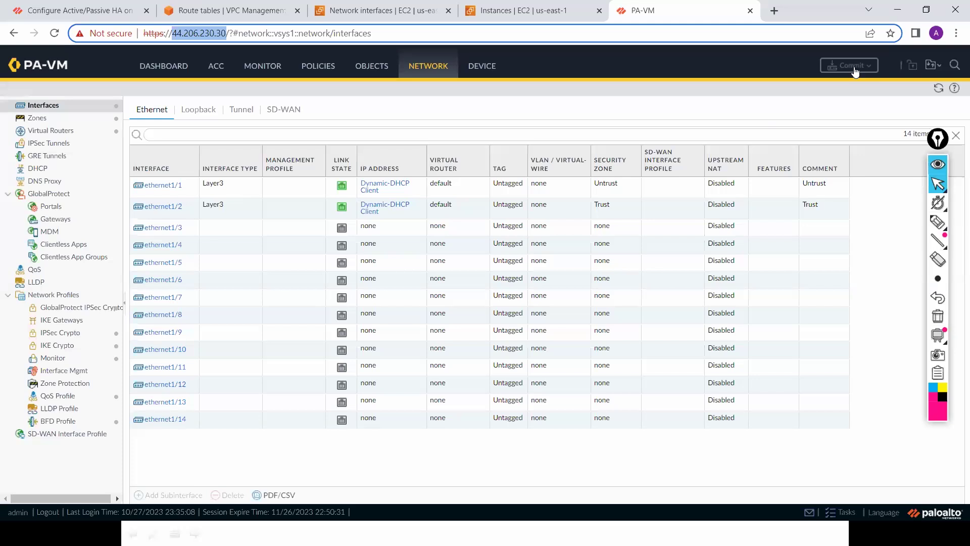
pyautogui.click(939, 89)
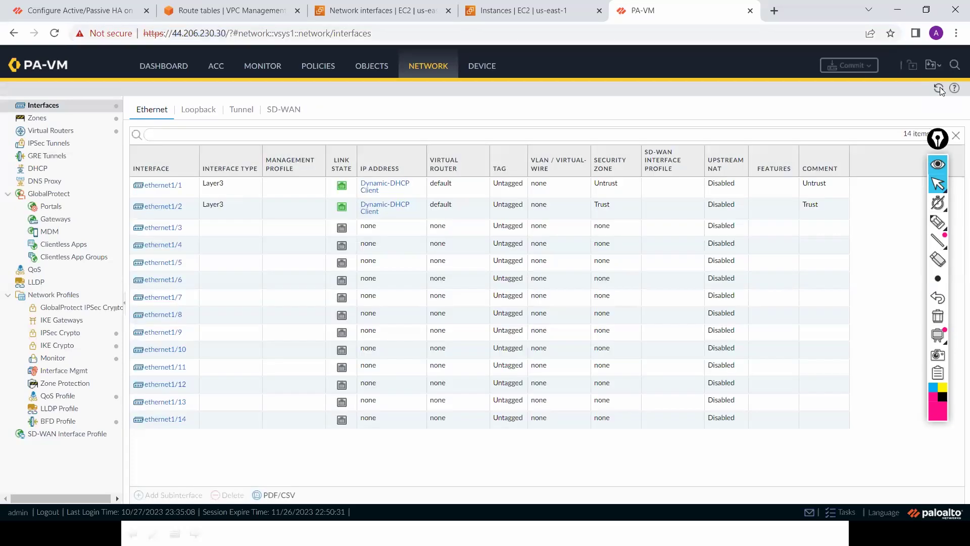
pyautogui.click(482, 66)
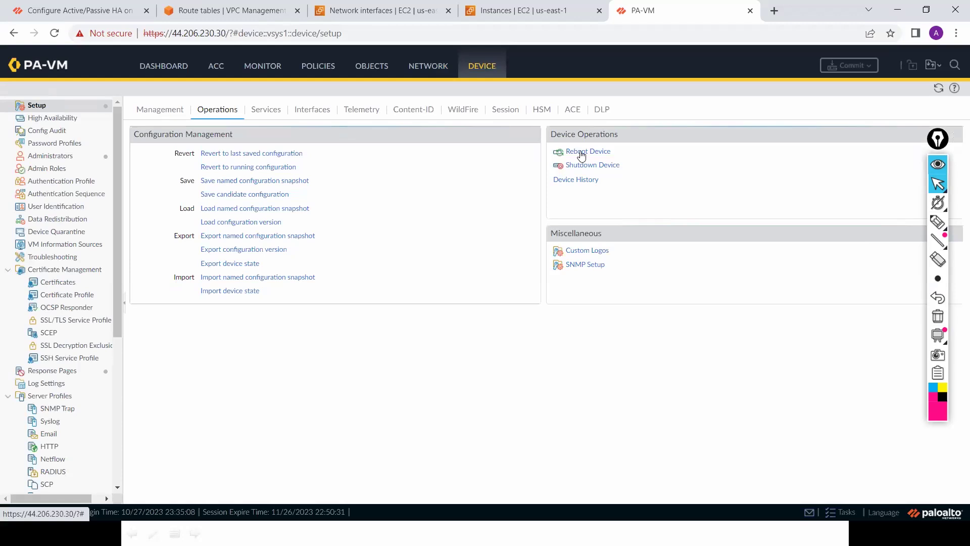
pyautogui.click(581, 154)
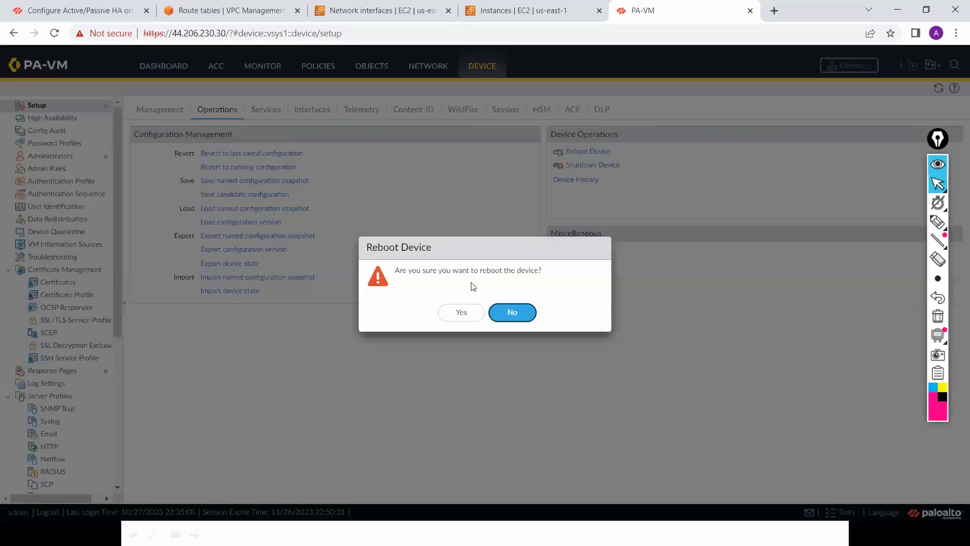
pyautogui.click(457, 313)
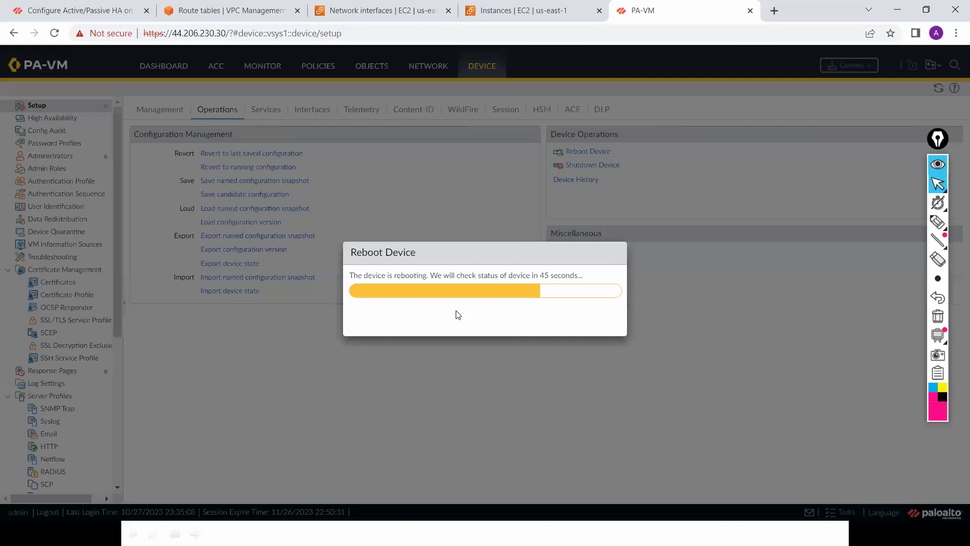
pyautogui.hotkey('alt', 'Tab')
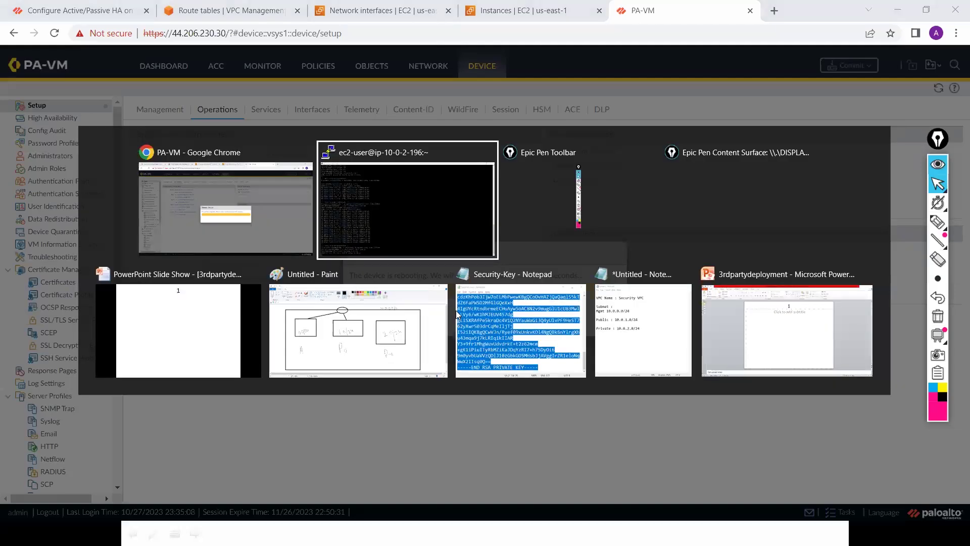
# Step: With the Epic Pen, draw two pink shapes over the 0.0/24 box joined by a ticked line
pyautogui.press('Tab')
pyautogui.press('Tab')
pyautogui.press('Tab')
pyautogui.press('Tab')
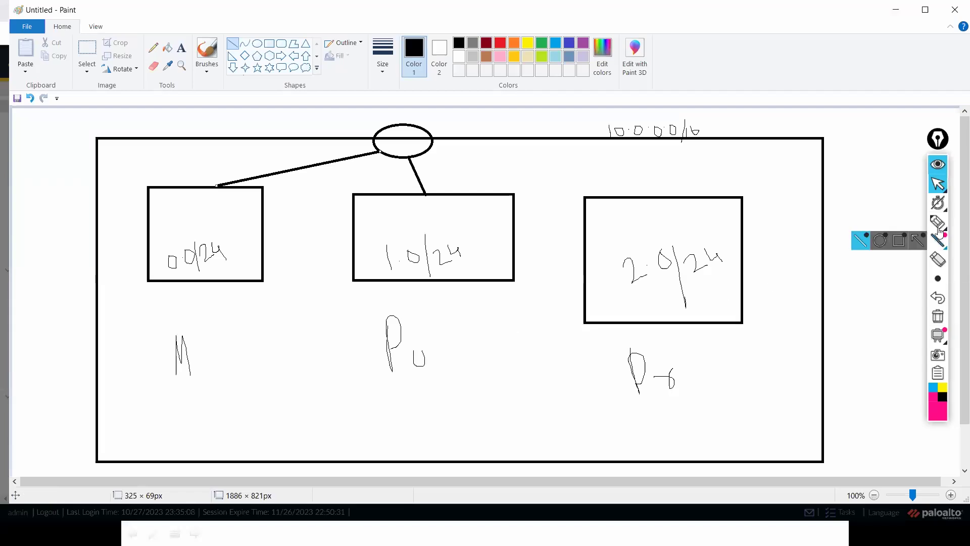
pyautogui.moveTo(938, 222)
pyautogui.click(879, 223)
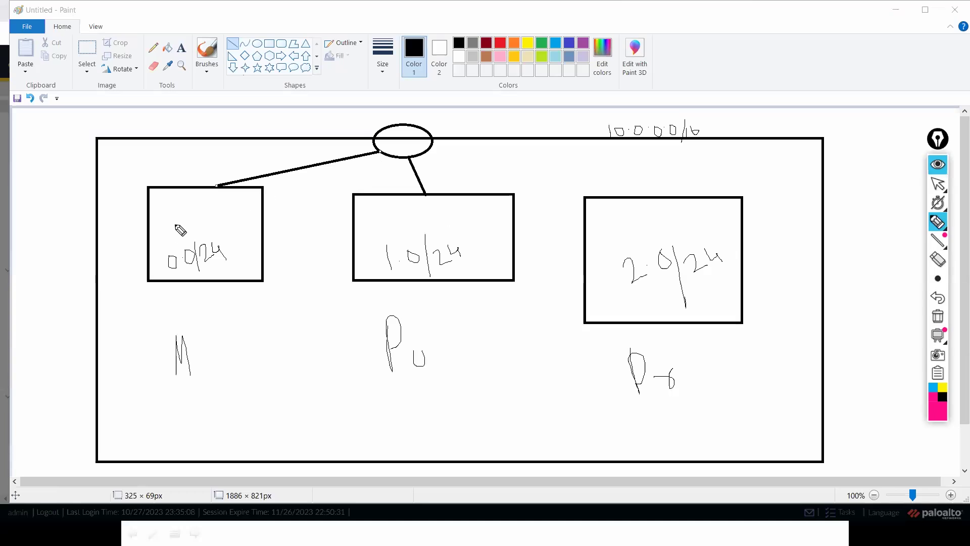
pyautogui.moveTo(234, 215)
pyautogui.mouseDown()
pyautogui.moveTo(198, 223)
pyautogui.moveTo(230, 225)
pyautogui.mouseUp()
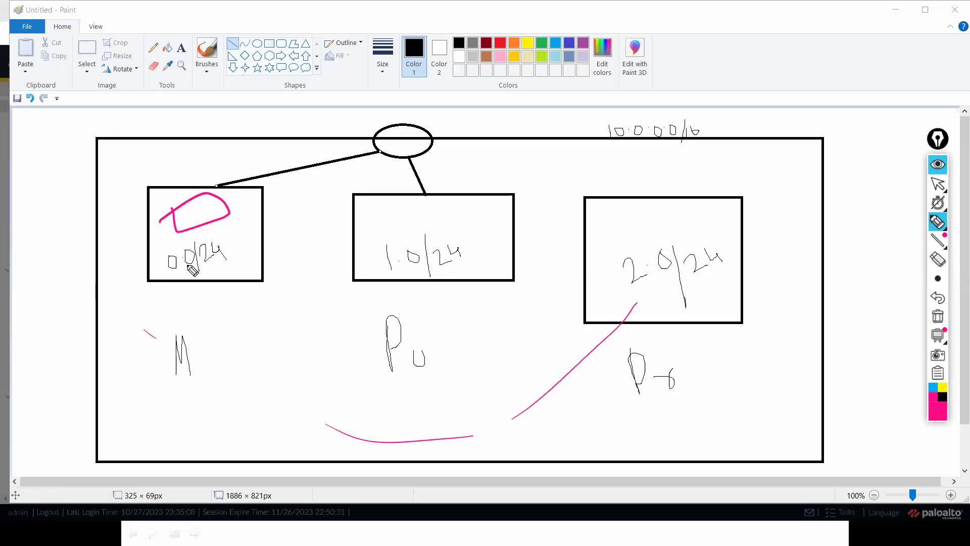
pyautogui.moveTo(228, 266)
pyautogui.mouseDown()
pyautogui.moveTo(197, 278)
pyautogui.moveTo(223, 261)
pyautogui.moveTo(198, 212)
pyautogui.mouseUp()
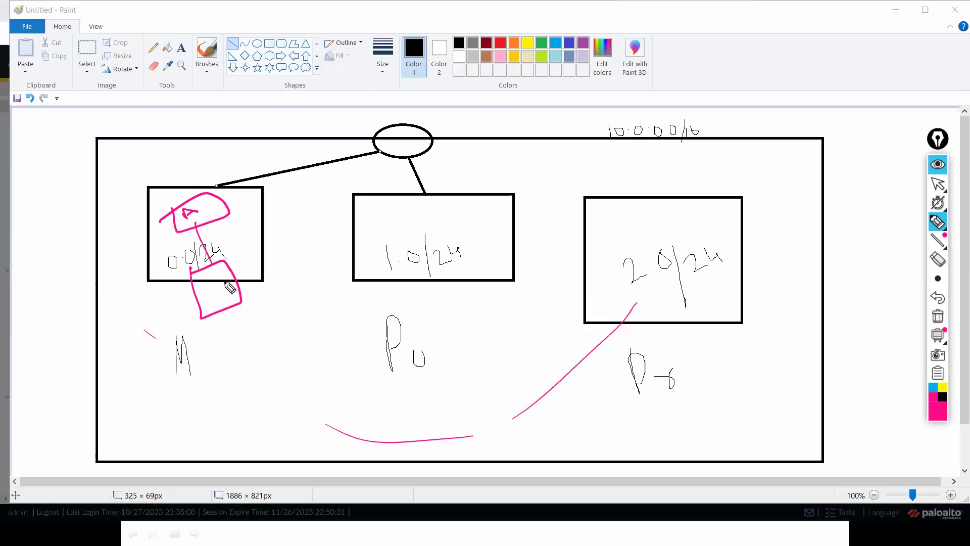
pyautogui.moveTo(208, 287)
pyautogui.mouseDown()
pyautogui.moveTo(203, 278)
pyautogui.moveTo(214, 290)
pyautogui.moveTo(220, 282)
pyautogui.mouseUp()
pyautogui.moveTo(198, 231)
pyautogui.mouseDown()
pyautogui.moveTo(209, 262)
pyautogui.moveTo(199, 228)
pyautogui.mouseUp()
pyautogui.moveTo(204, 264)
pyautogui.mouseDown()
pyautogui.moveTo(212, 259)
pyautogui.moveTo(204, 247)
pyautogui.mouseUp()
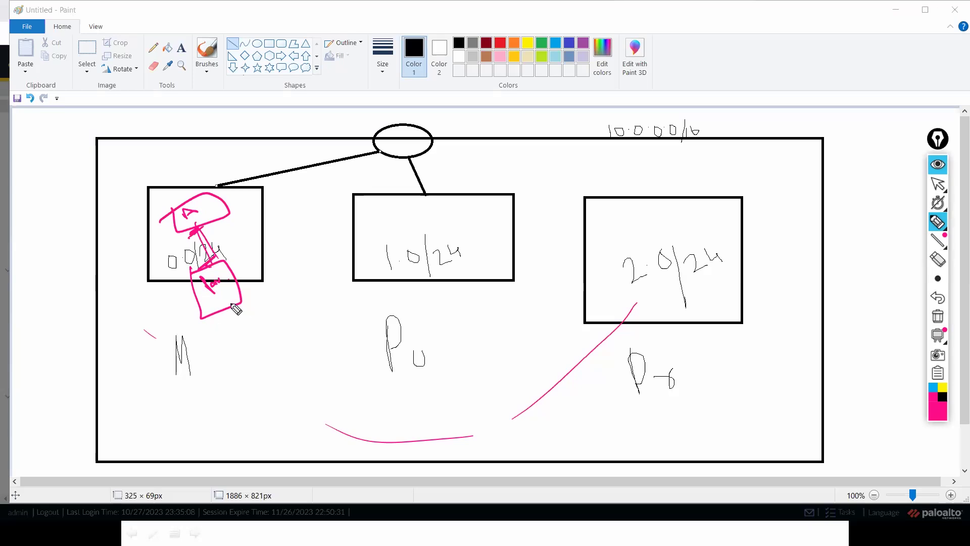
# Step: Touch up the pink shapes and write circled pink labels beside the 0.0/24 text
pyautogui.moveTo(160, 227); pyautogui.dragTo(174, 221)
pyautogui.moveTo(184, 308); pyautogui.dragTo(197, 302)
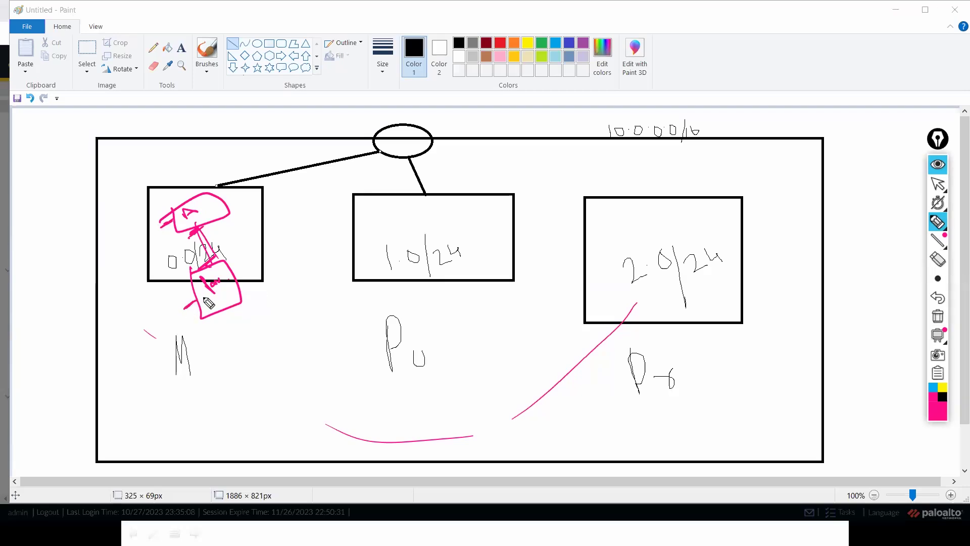
pyautogui.moveTo(231, 321); pyautogui.dragTo(217, 313)
pyautogui.moveTo(222, 259)
pyautogui.mouseDown()
pyautogui.moveTo(249, 243)
pyautogui.moveTo(236, 228)
pyautogui.moveTo(262, 216)
pyautogui.mouseUp()
pyautogui.moveTo(267, 214); pyautogui.dragTo(264, 223)
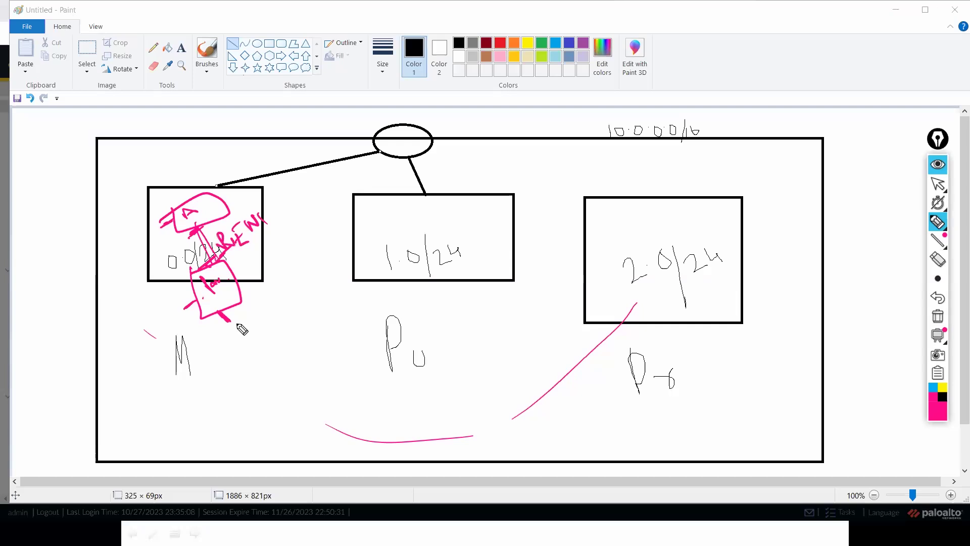
pyautogui.moveTo(228, 332)
pyautogui.mouseDown()
pyautogui.moveTo(263, 329)
pyautogui.moveTo(288, 292)
pyautogui.moveTo(305, 300)
pyautogui.mouseUp()
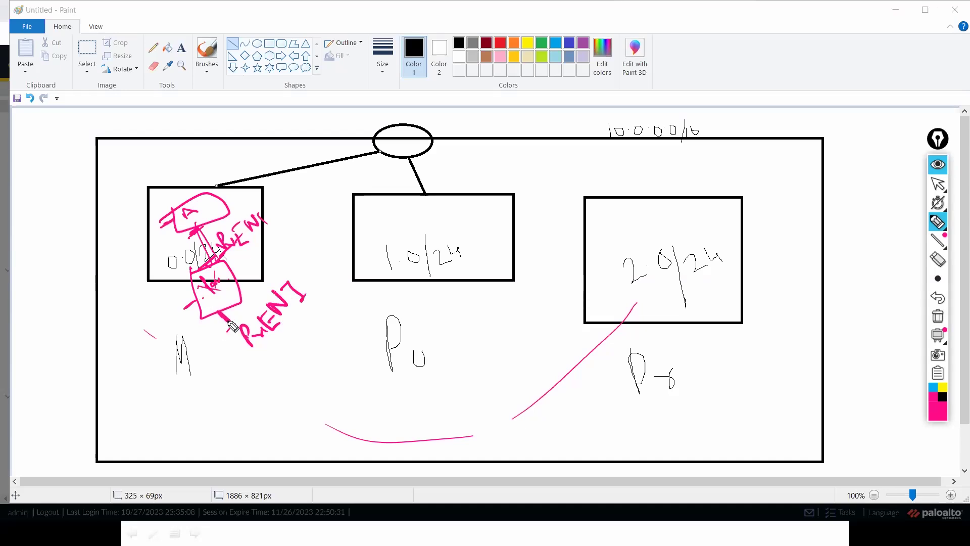
pyautogui.moveTo(243, 347); pyautogui.dragTo(273, 286)
pyautogui.moveTo(273, 204); pyautogui.dragTo(259, 200)
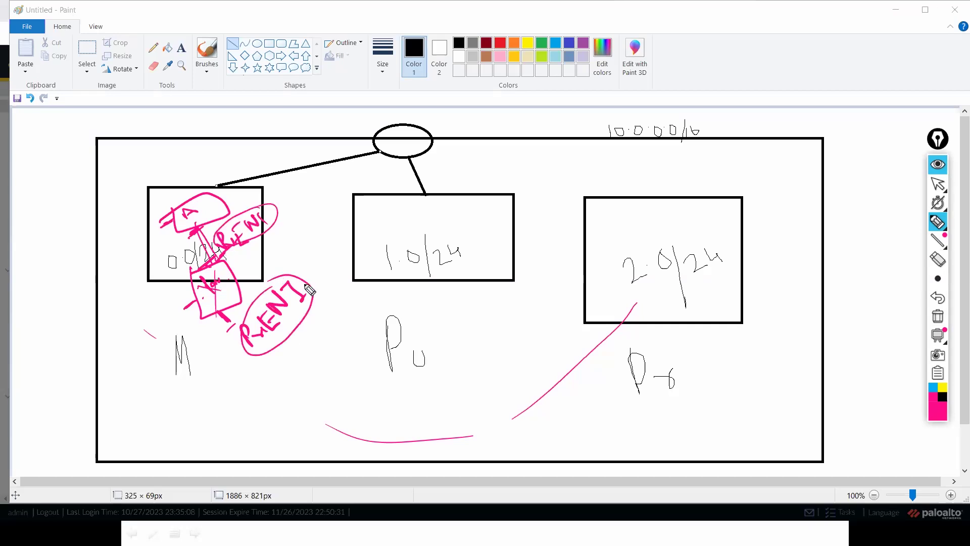
pyautogui.moveTo(277, 212); pyautogui.dragTo(308, 275)
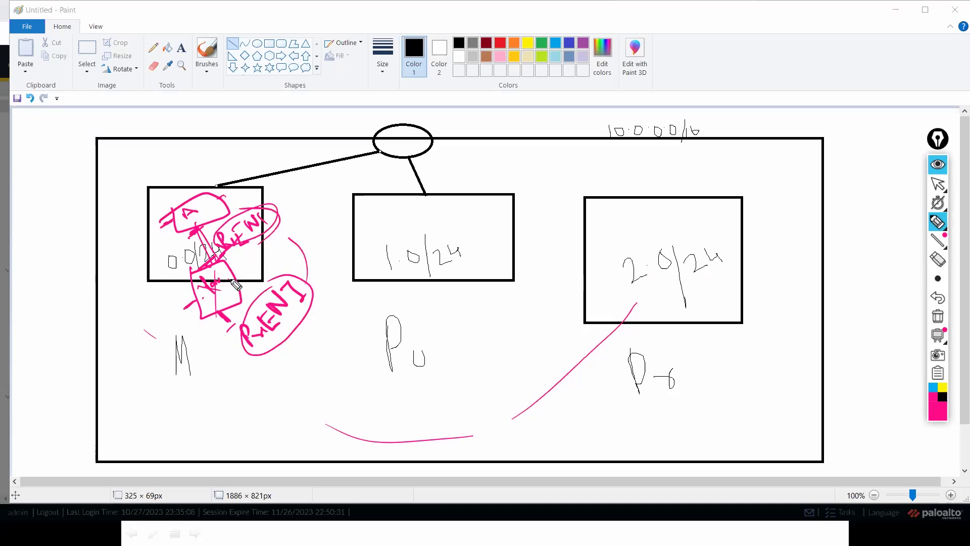
# Step: Add loops and strokes around the left subnet box, write 'Role' beneath it, then return to PA-VM
pyautogui.moveTo(227, 314); pyautogui.dragTo(215, 329)
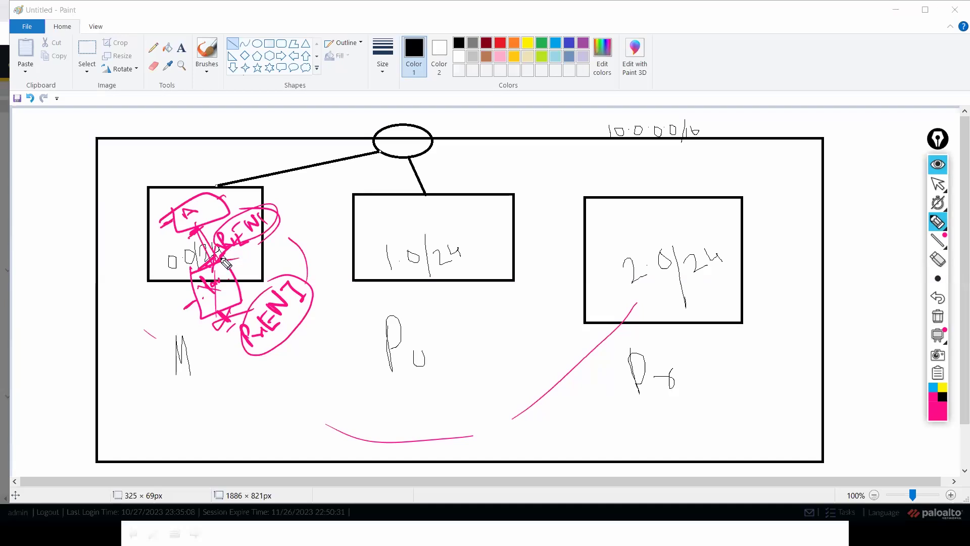
pyautogui.moveTo(204, 195); pyautogui.dragTo(228, 267)
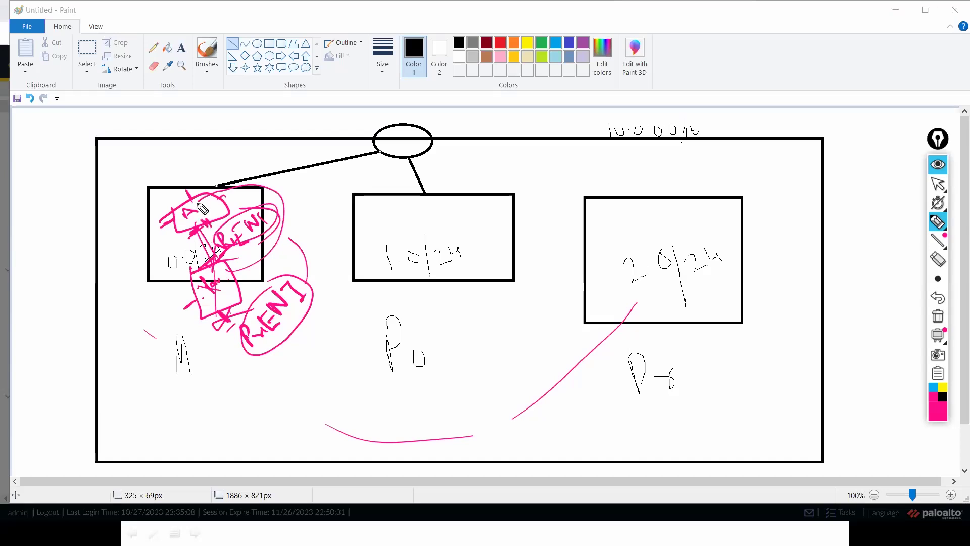
pyautogui.moveTo(183, 198); pyautogui.dragTo(218, 226)
pyautogui.moveTo(150, 290); pyautogui.dragTo(222, 251)
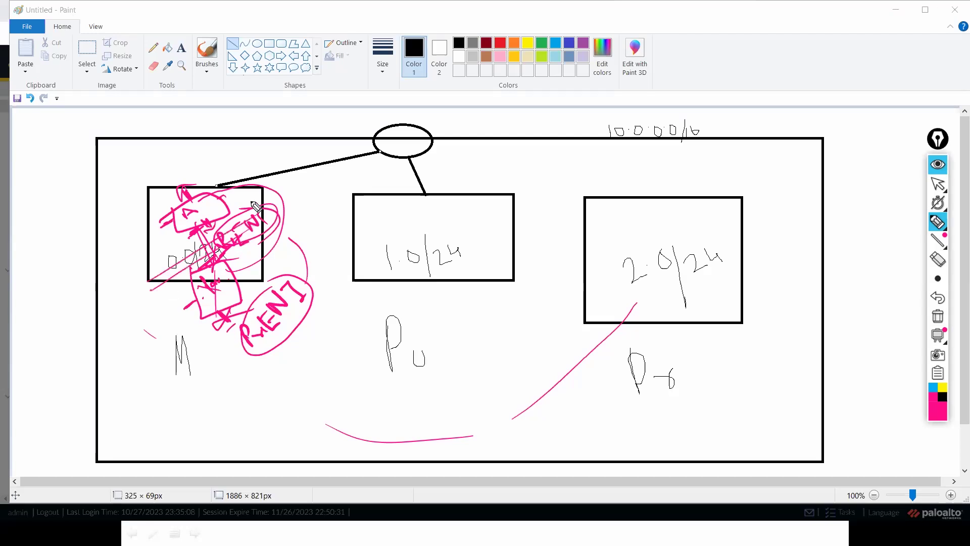
pyautogui.moveTo(253, 302)
pyautogui.mouseDown()
pyautogui.moveTo(298, 220)
pyautogui.moveTo(254, 229)
pyautogui.moveTo(262, 241)
pyautogui.moveTo(207, 360)
pyautogui.mouseUp()
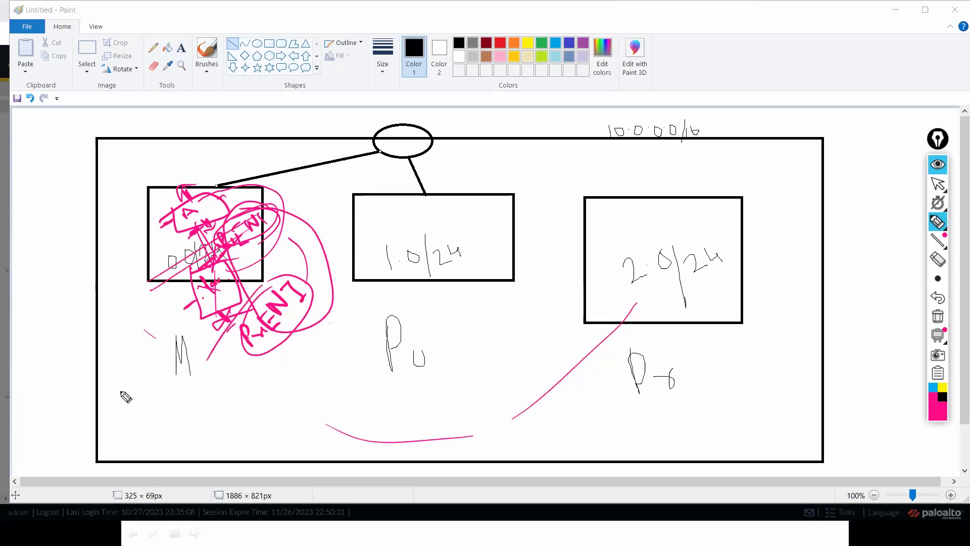
pyautogui.moveTo(142, 418)
pyautogui.mouseDown()
pyautogui.moveTo(152, 400)
pyautogui.moveTo(190, 373)
pyautogui.mouseUp()
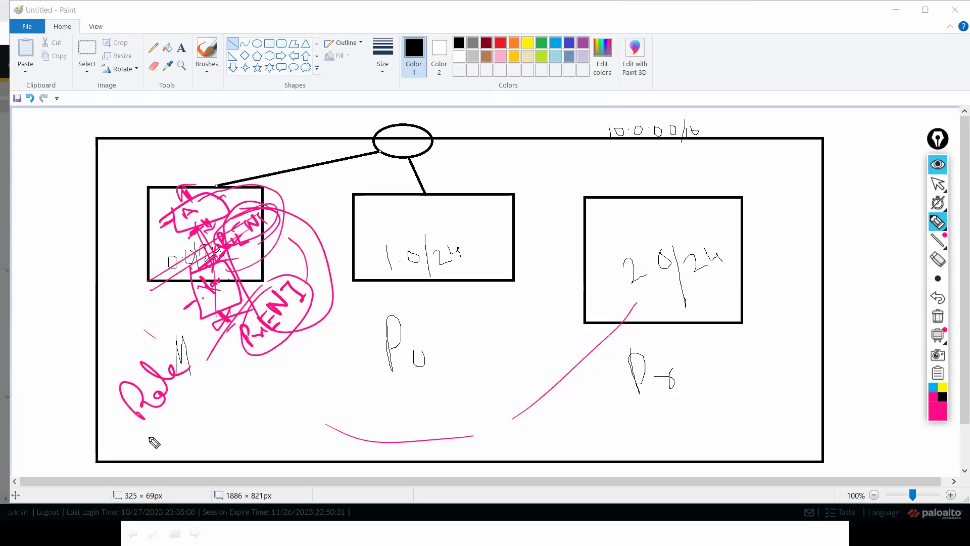
pyautogui.moveTo(147, 438); pyautogui.dragTo(229, 350)
pyautogui.moveTo(147, 430); pyautogui.dragTo(200, 372)
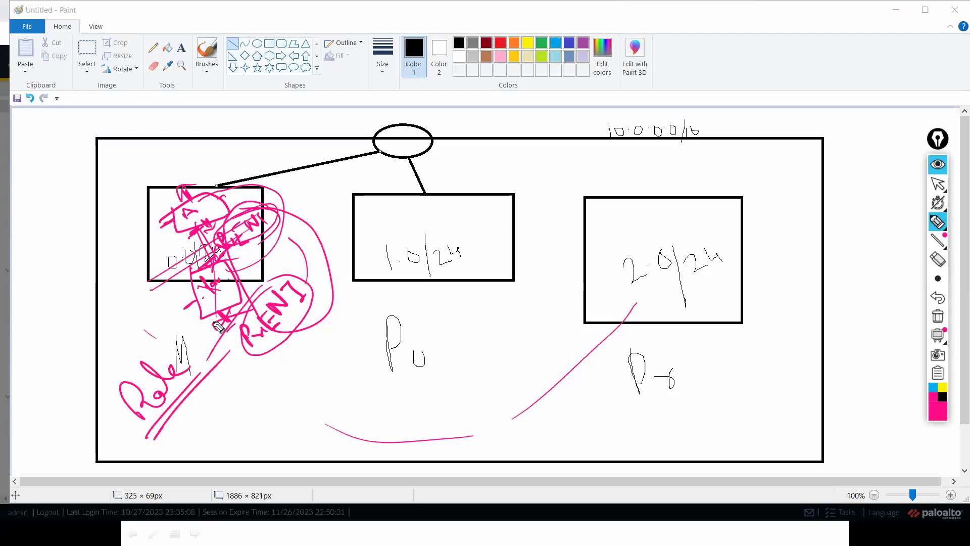
pyautogui.hotkey('alt', 'Tab')
pyautogui.hotkey('alt', 'Tab')
pyautogui.hotkey('alt', 'Tab')
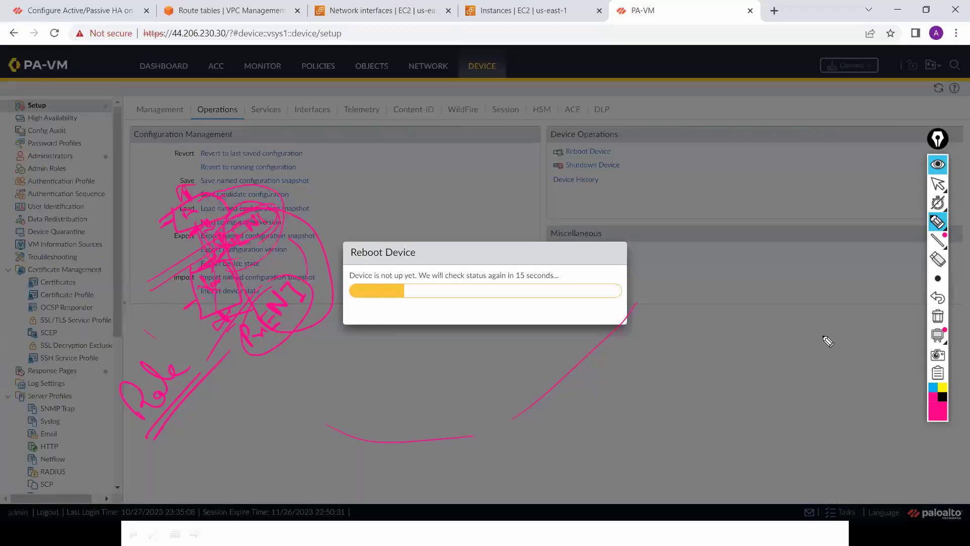
# Step: Clear all Epic Pen annotations, return to the cursor, and go to the 'Instances | EC2' tab
pyautogui.click(937, 317)
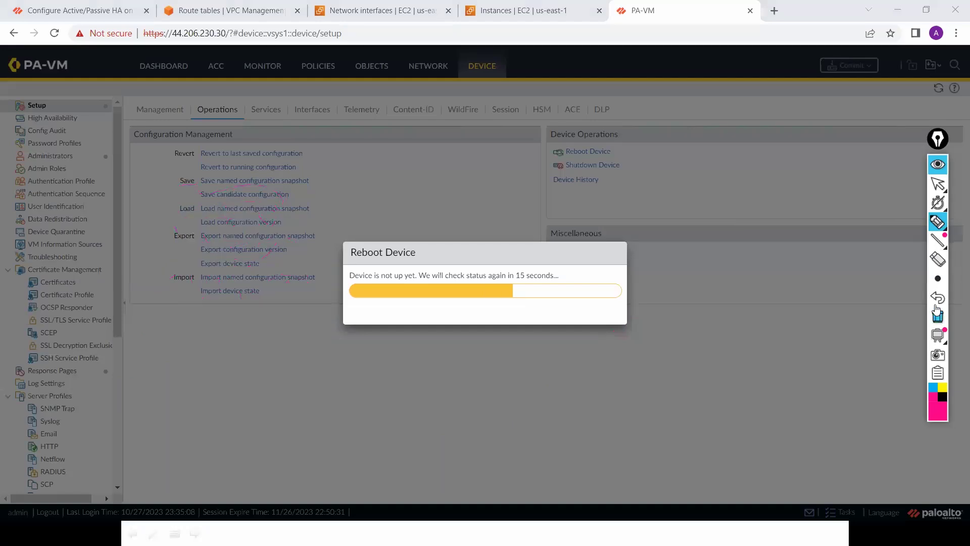
pyautogui.click(938, 185)
pyautogui.click(533, 18)
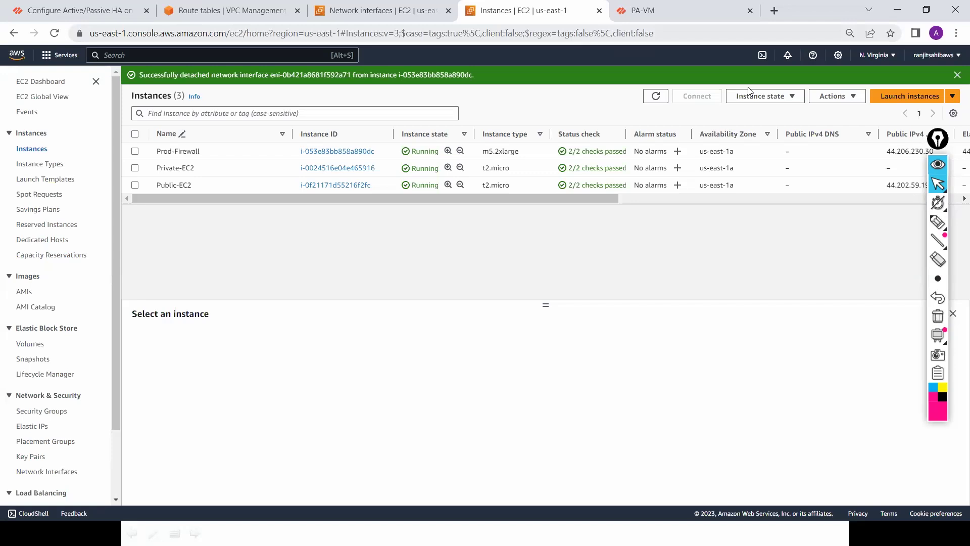
# Step: Switch the console to Europe (London) and move that tab into its own window
pyautogui.click(894, 62)
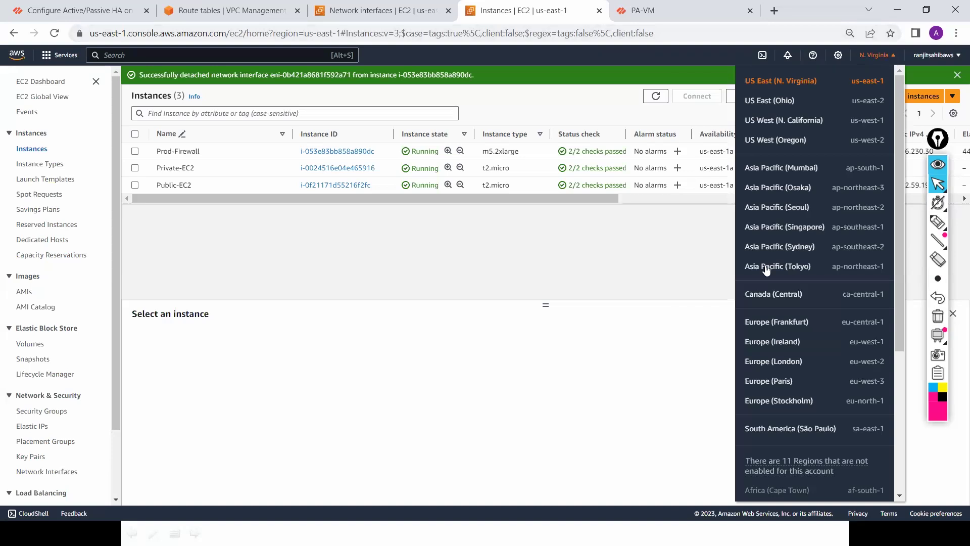
pyautogui.click(767, 360)
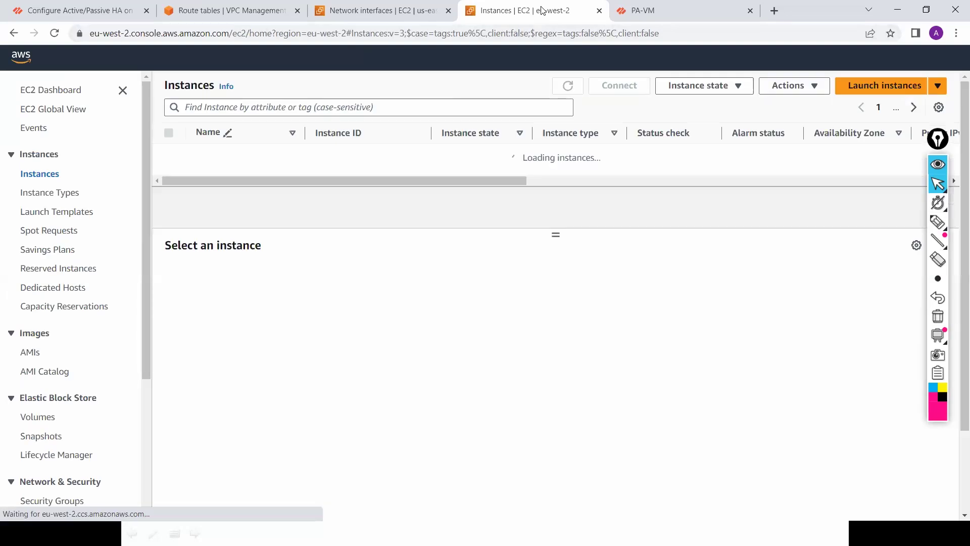
pyautogui.moveTo(542, 11); pyautogui.dragTo(570, 89)
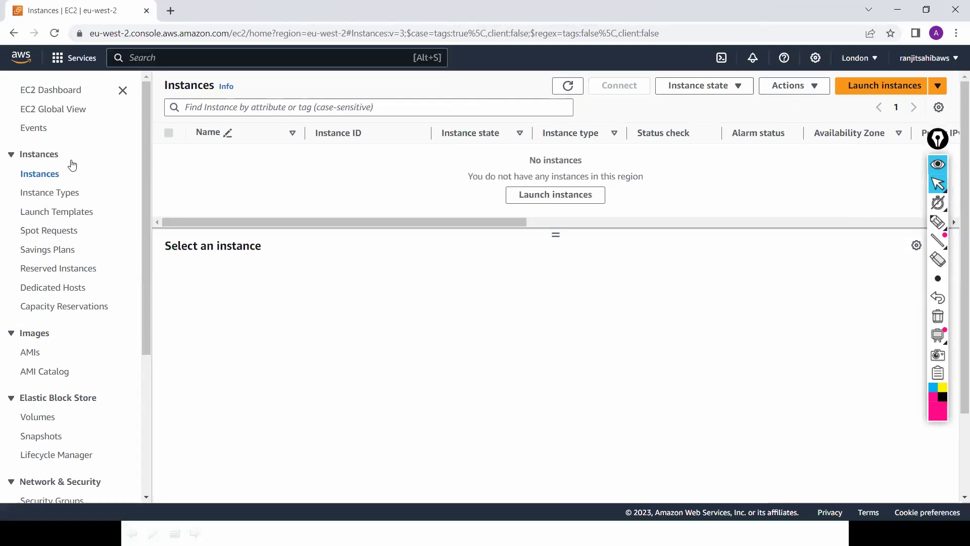
# Step: Open the Instances page in two more new tabs and view each of them
pyautogui.rightClick(45, 176)
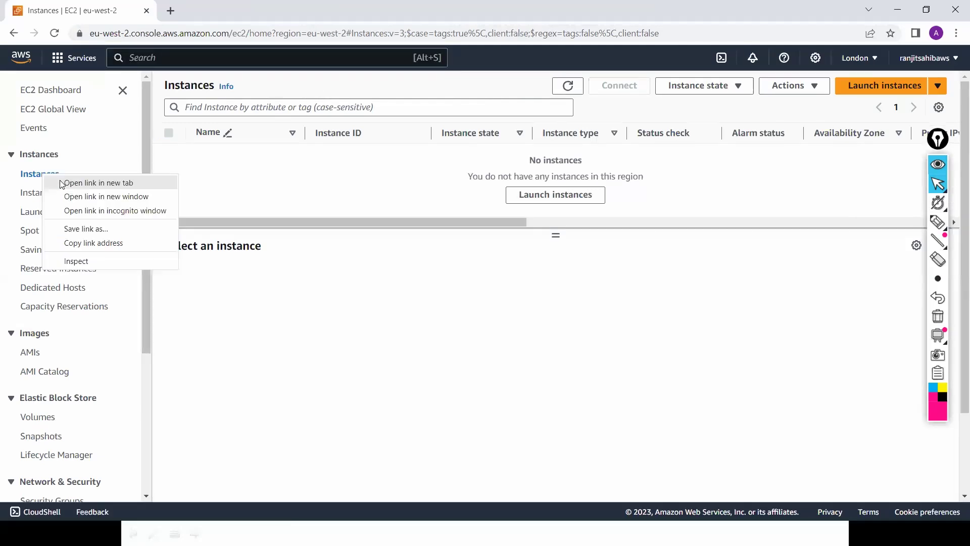
pyautogui.click(54, 179)
pyautogui.rightClick(54, 178)
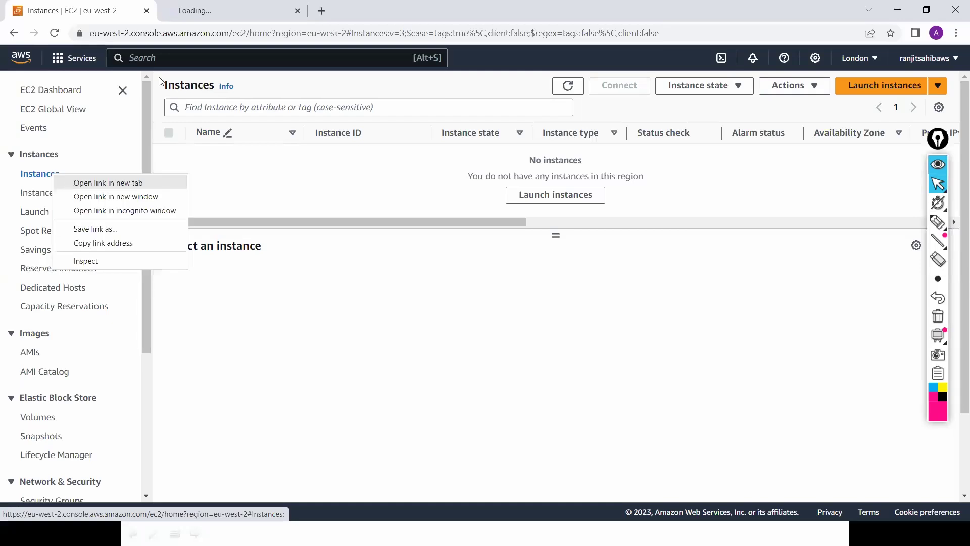
pyautogui.click(91, 183)
pyautogui.click(225, 14)
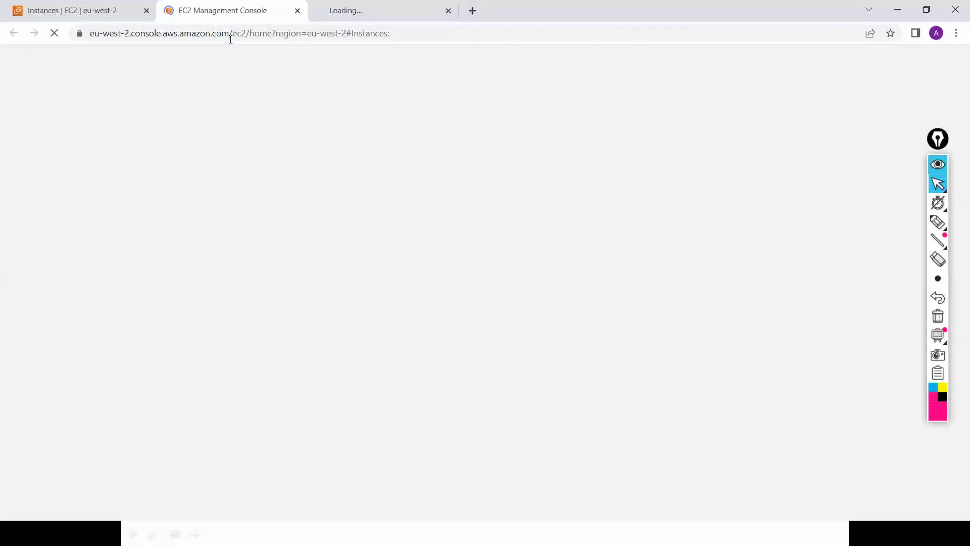
pyautogui.click(347, 14)
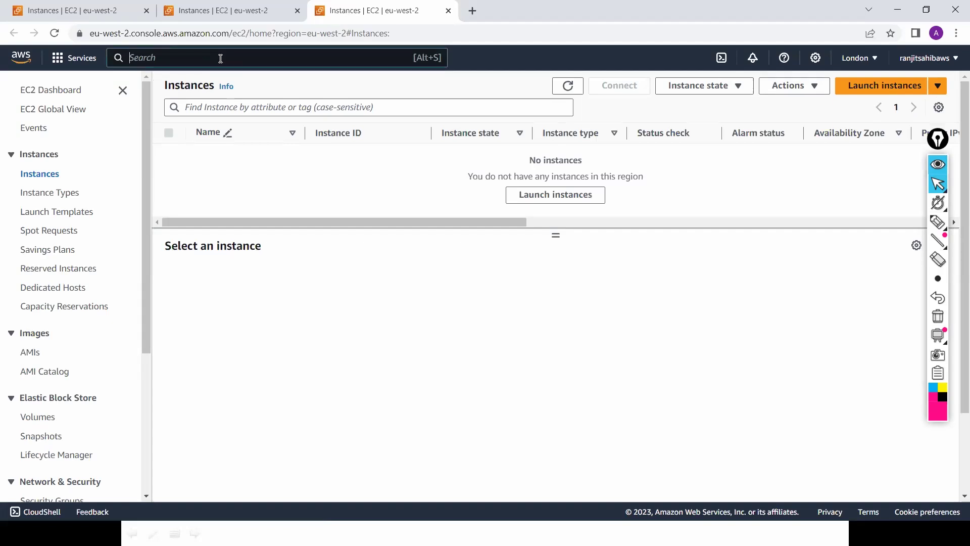
# Step: From the VPC dashboard, begin creating a VPC-only configuration
pyautogui.write('vp')
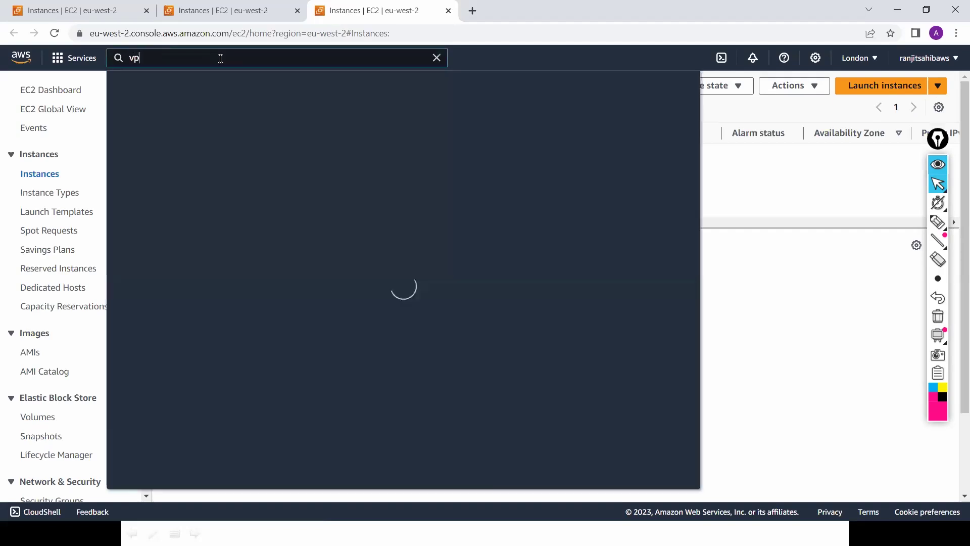
pyautogui.write('c')
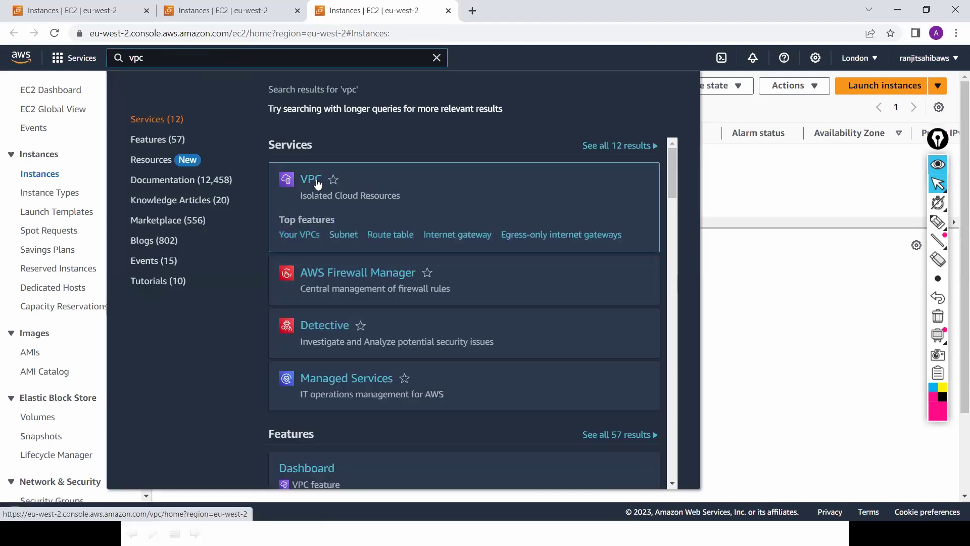
pyautogui.click(318, 183)
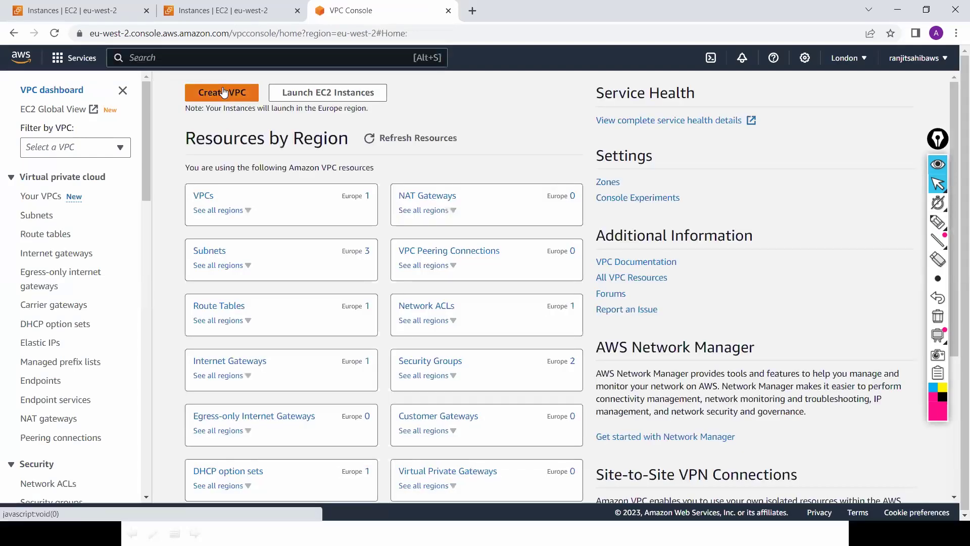
pyautogui.click(223, 91)
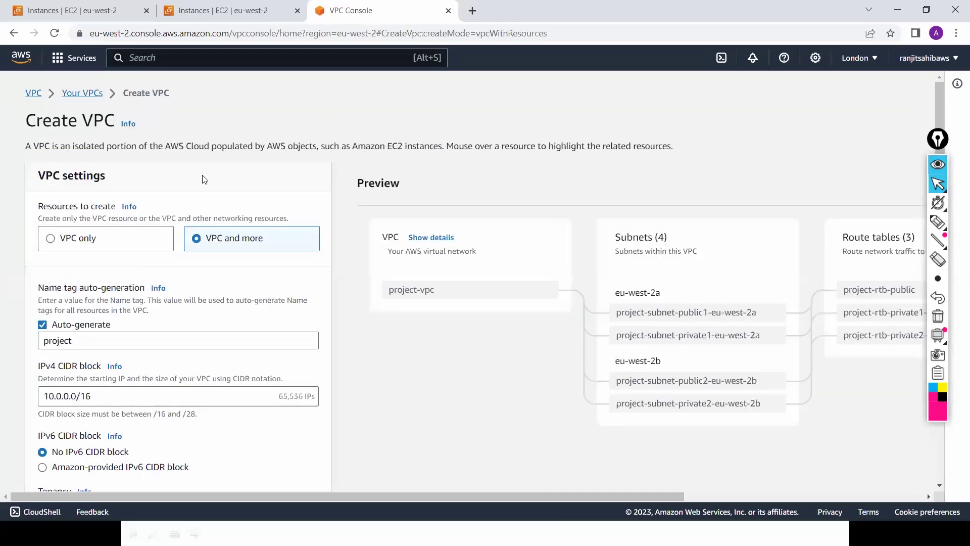
pyautogui.click(85, 241)
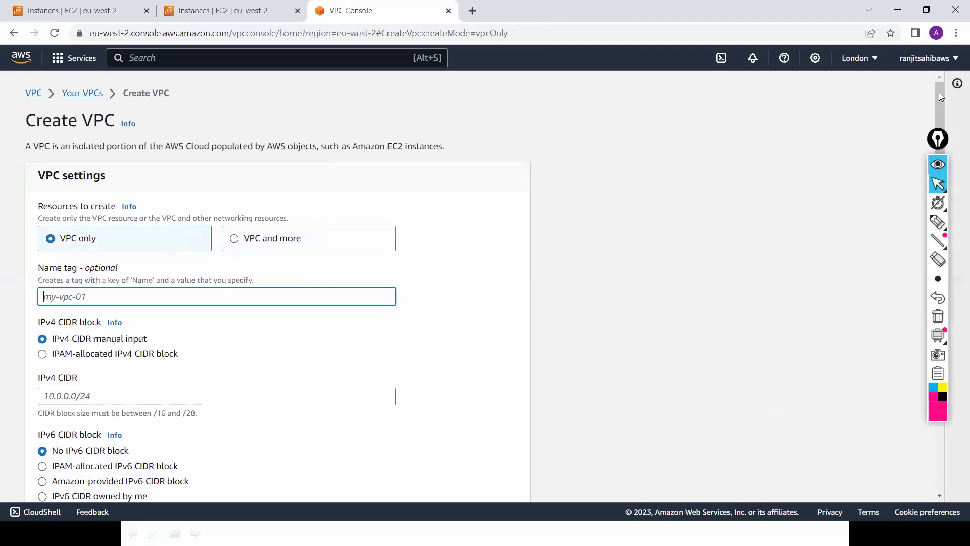
# Step: Name it Security-VPC with IPv4 CIDR 10.0.0.0/16, create it, and return to Your VPCs
pyautogui.scroll(-1, 83, 260)
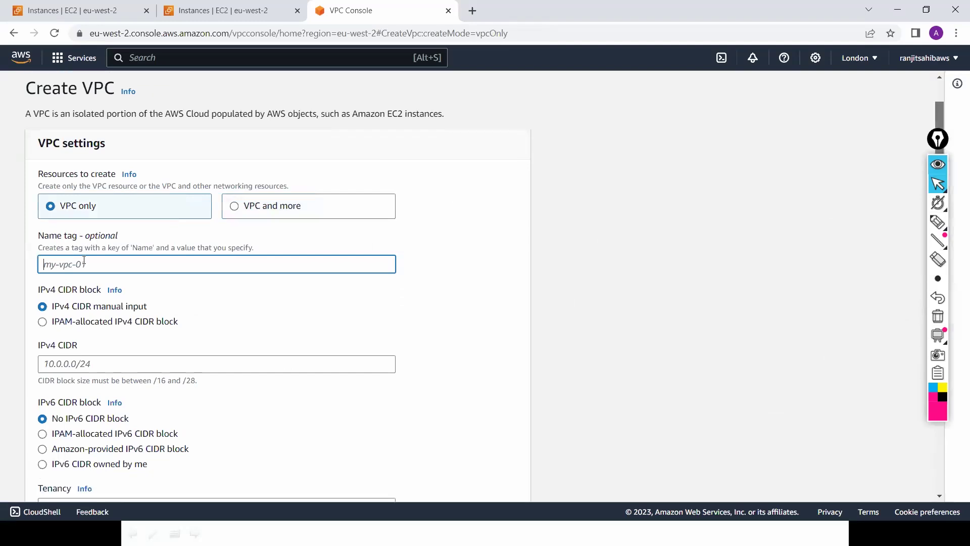
pyautogui.write('Secu')
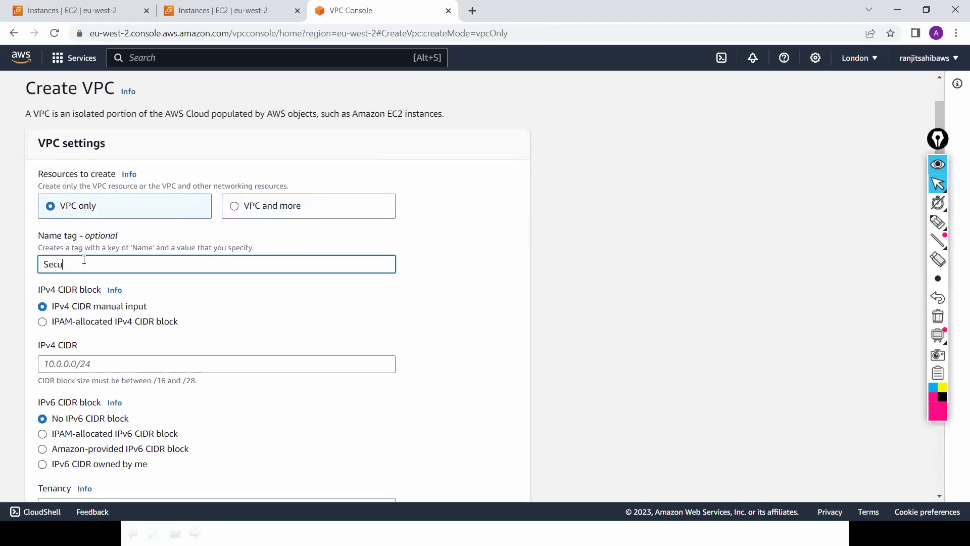
pyautogui.write('rity-VPC')
pyautogui.click(295, 358)
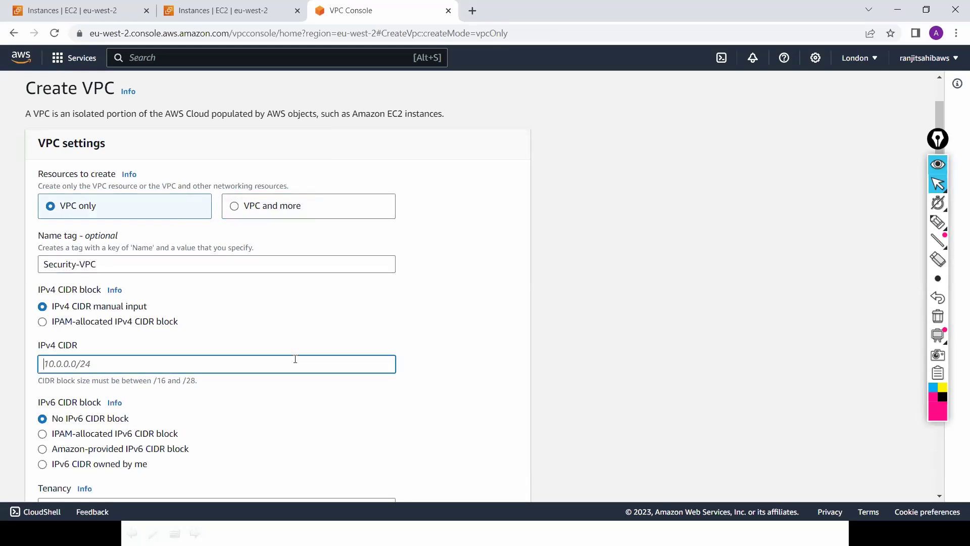
pyautogui.write('10')
pyautogui.write('.0.')
pyautogui.write('0.')
pyautogui.write('0/')
pyautogui.write('24')
pyautogui.press('BackSpace')
pyautogui.press('BackSpace')
pyautogui.write('16')
pyautogui.scroll(-2, 938, 107)
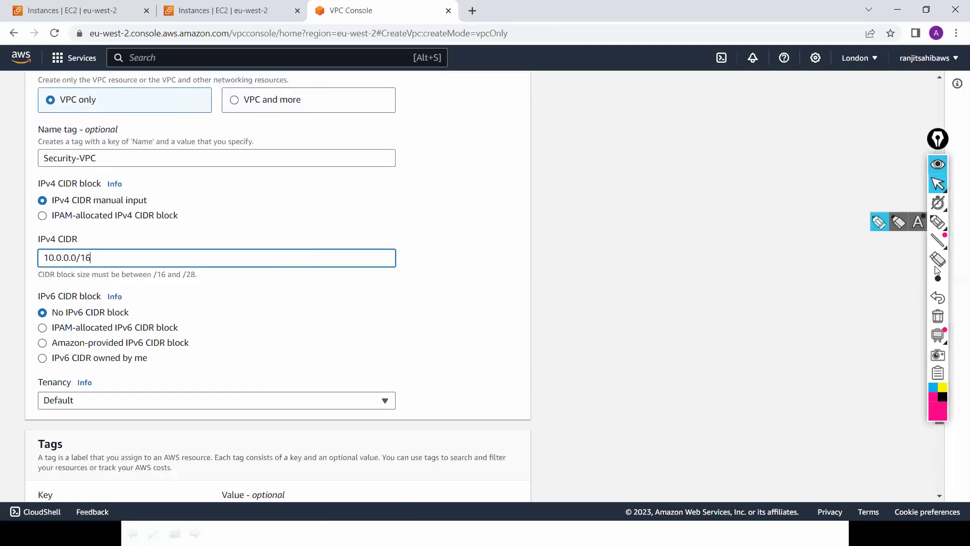
pyautogui.scroll(-2, 560, 358)
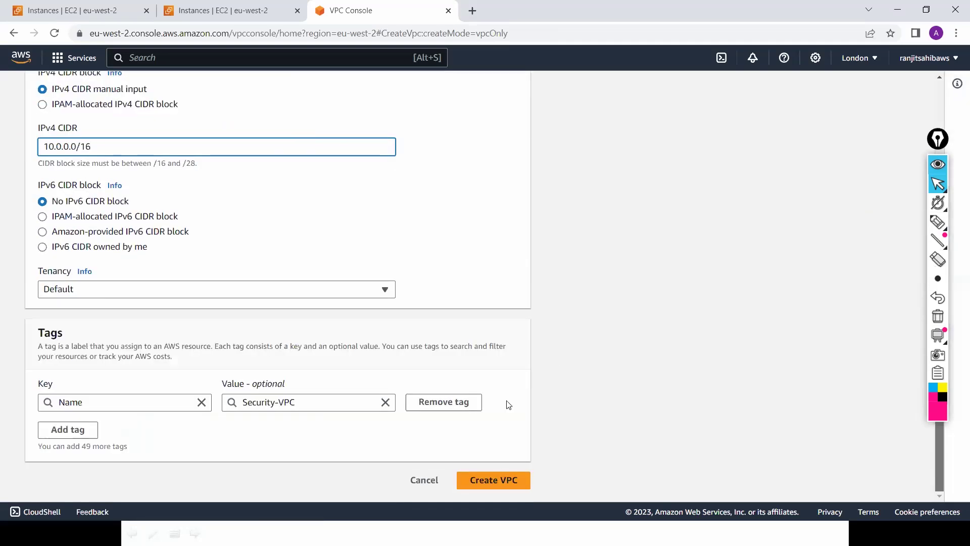
pyautogui.click(493, 484)
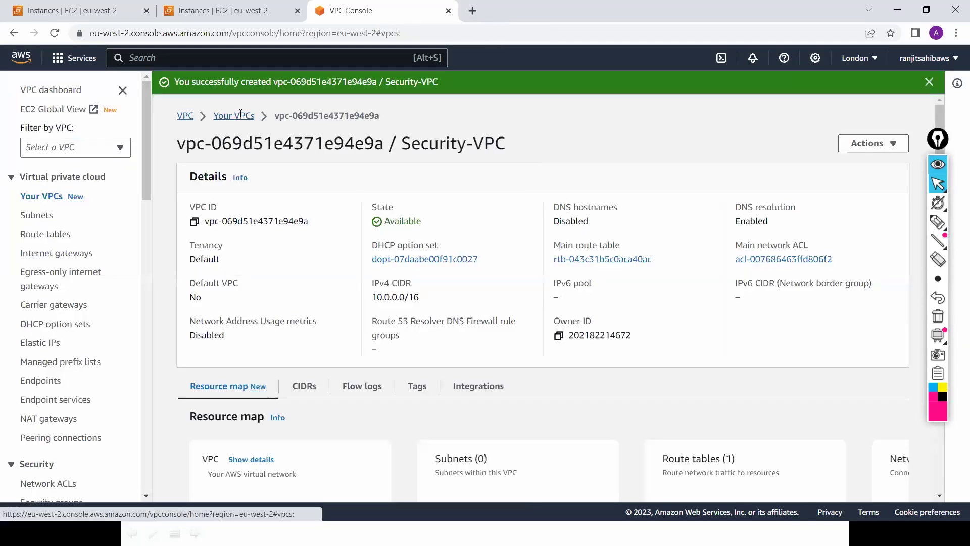
pyautogui.click(240, 117)
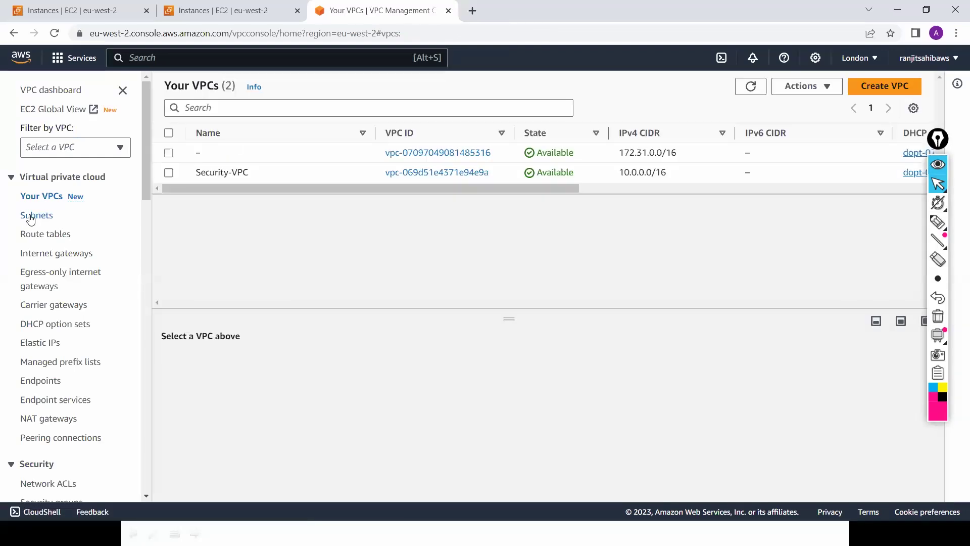
# Step: Start a subnet in Security-VPC named Mgmt-Subnet with CIDR 10.0.0.0/24
pyautogui.click(25, 217)
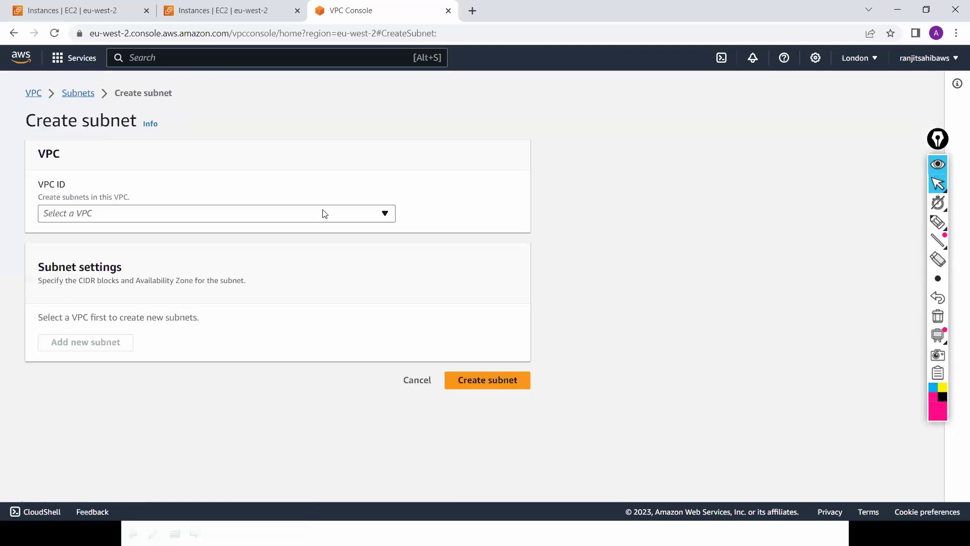
pyautogui.click(324, 213)
pyautogui.click(277, 255)
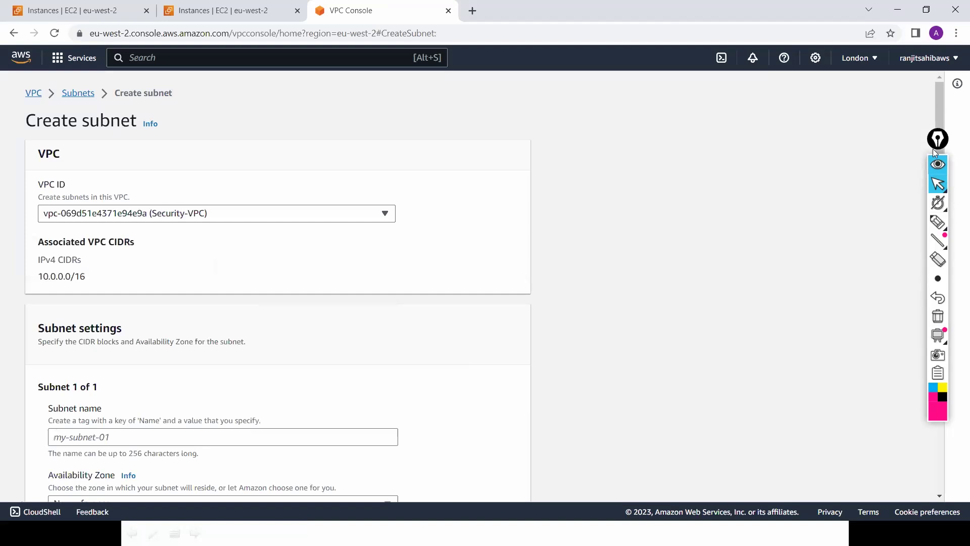
pyautogui.scroll(-3, 932, 150)
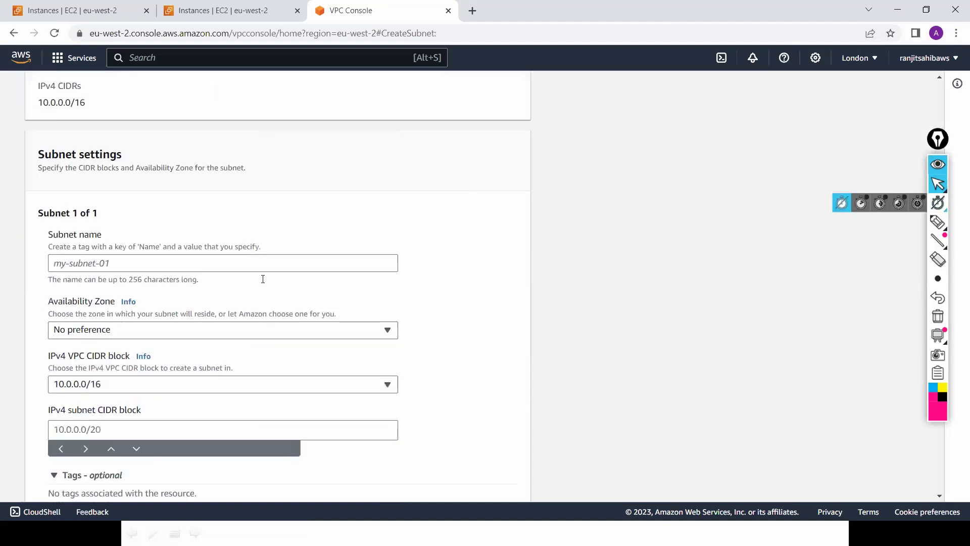
pyautogui.click(263, 278)
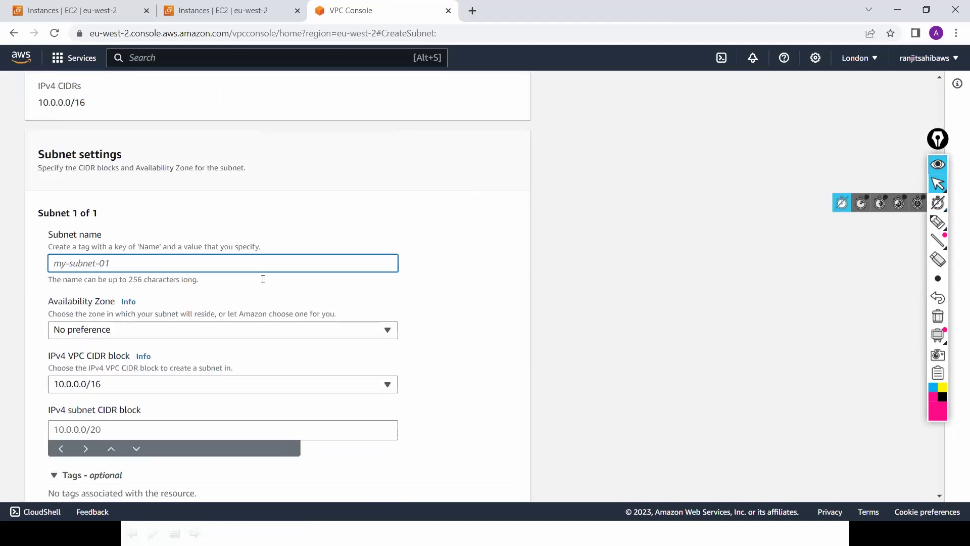
pyautogui.write('Mgmt')
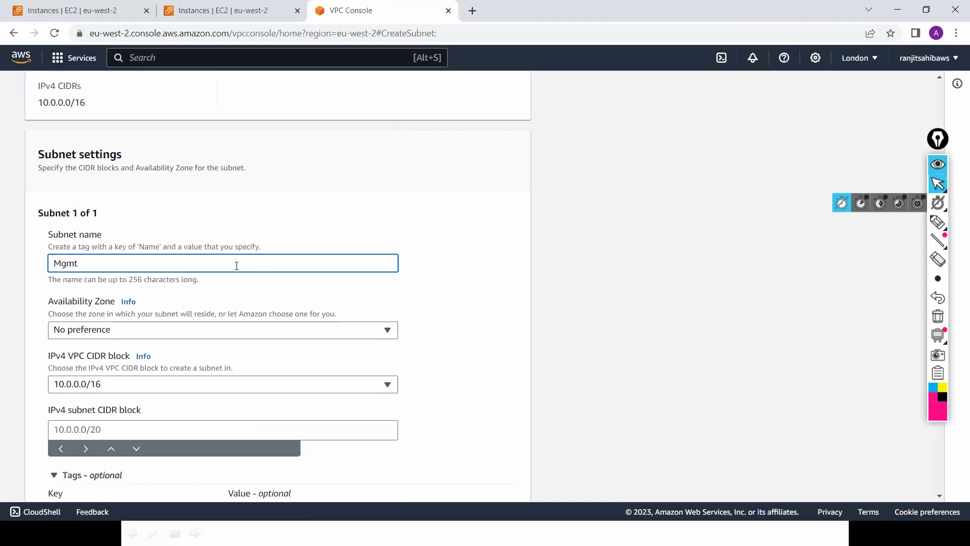
pyautogui.write('-Subnet')
pyautogui.press('Tab')
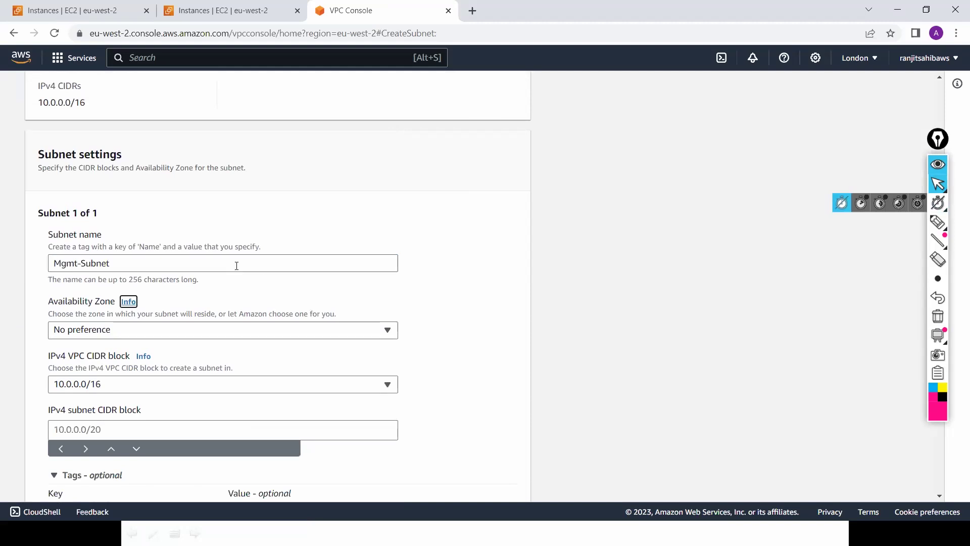
pyautogui.press('Tab')
pyautogui.press('Tab')
pyautogui.press('Tab')
pyautogui.press('Tab')
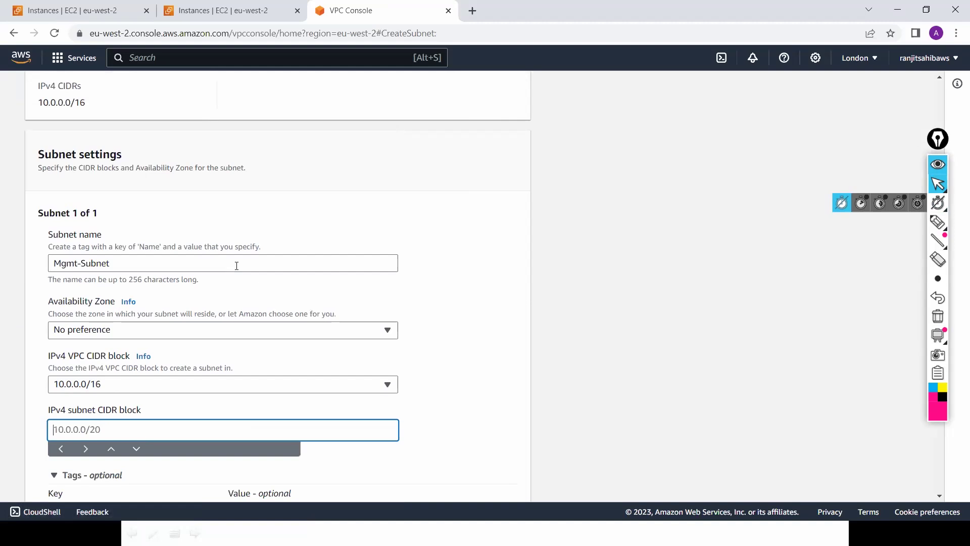
pyautogui.write('10.0.0.0/24')
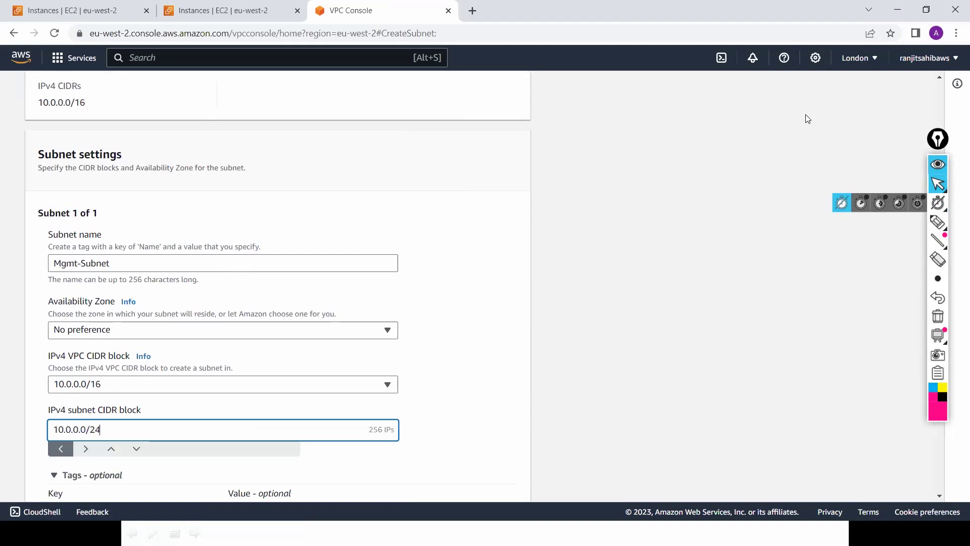
pyautogui.click(938, 139)
pyautogui.click(939, 225)
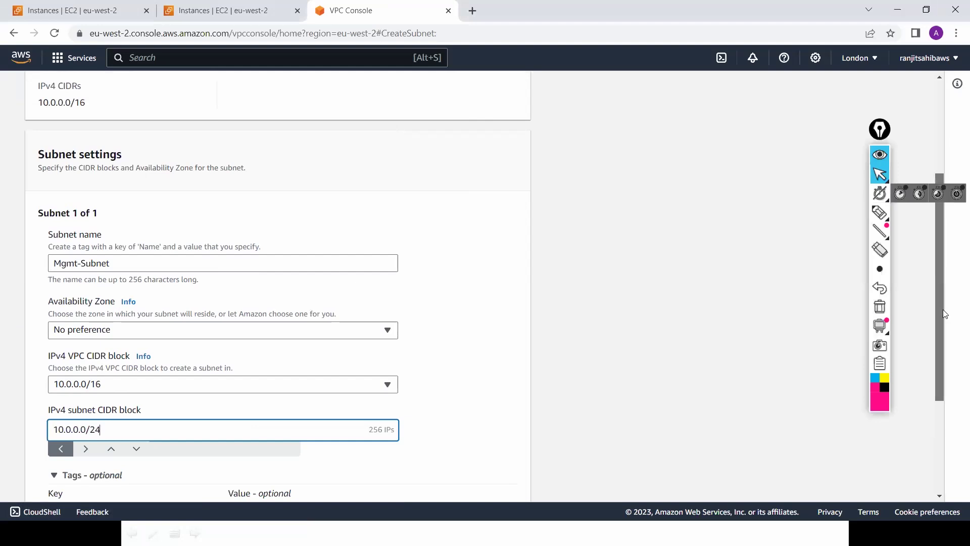
pyautogui.scroll(-5, 941, 337)
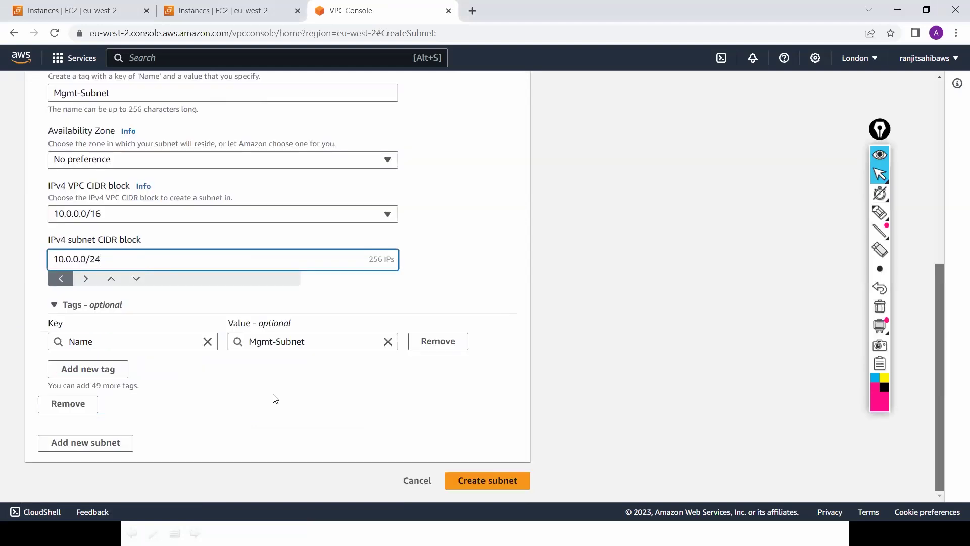
# Step: Add a second subnet, HA-Subnet, with CIDR 10.0.1.0/24
pyautogui.click(98, 451)
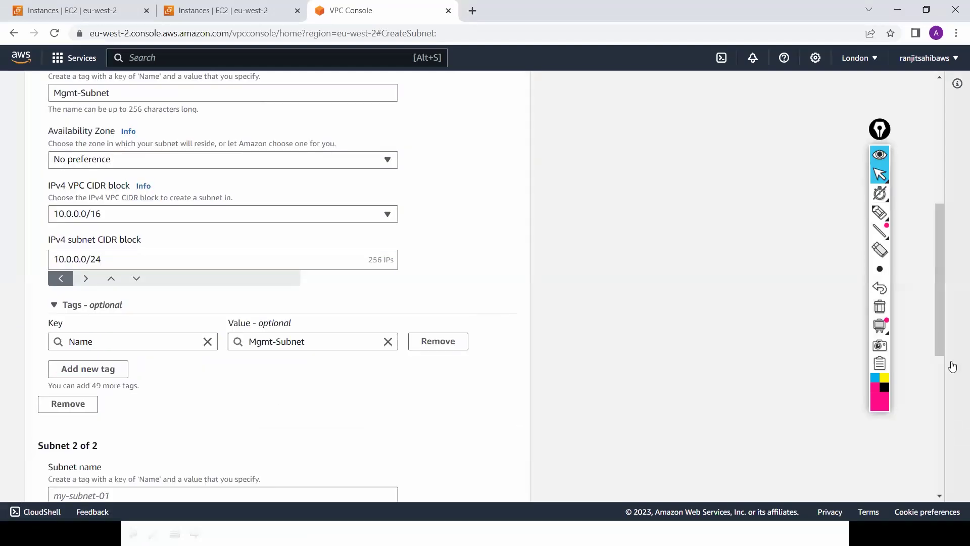
pyautogui.scroll(-5, 939, 437)
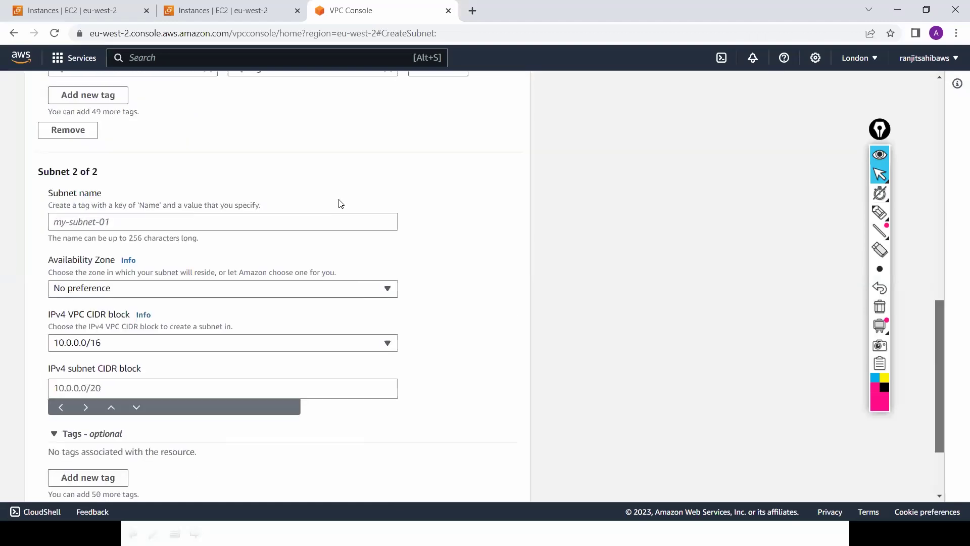
pyautogui.click(297, 226)
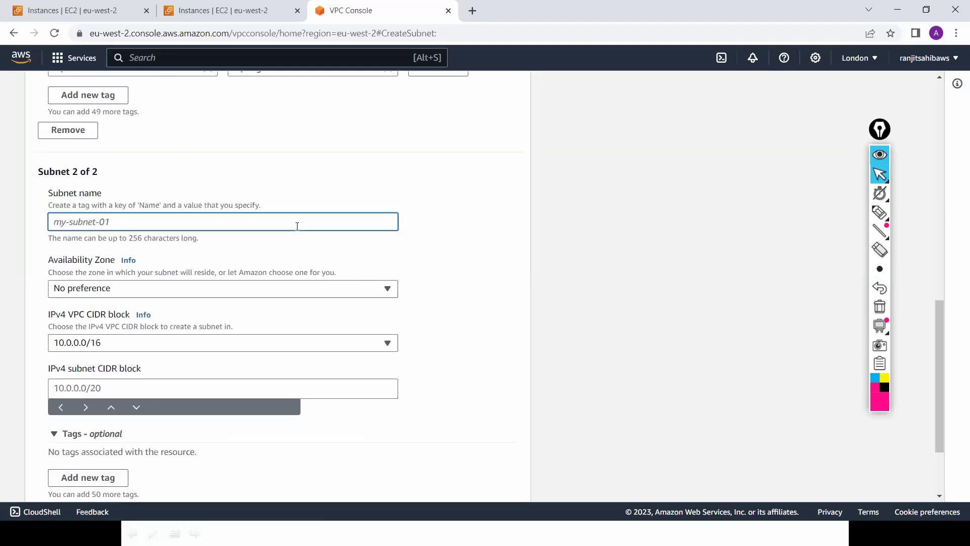
pyautogui.write('H')
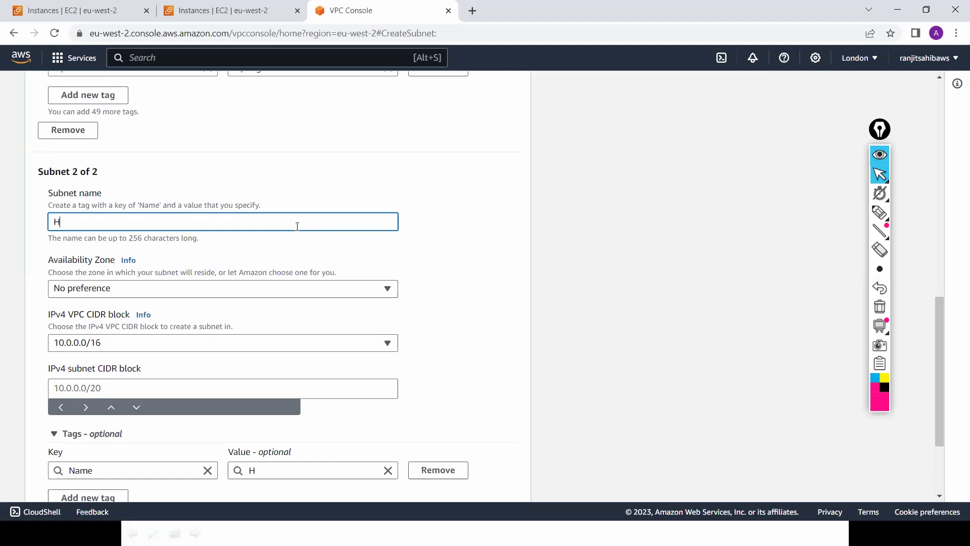
pyautogui.write('A-Subnet')
pyautogui.press('Tab')
pyautogui.press('Tab')
pyautogui.press('Tab')
pyautogui.press('Tab')
pyautogui.press('Tab')
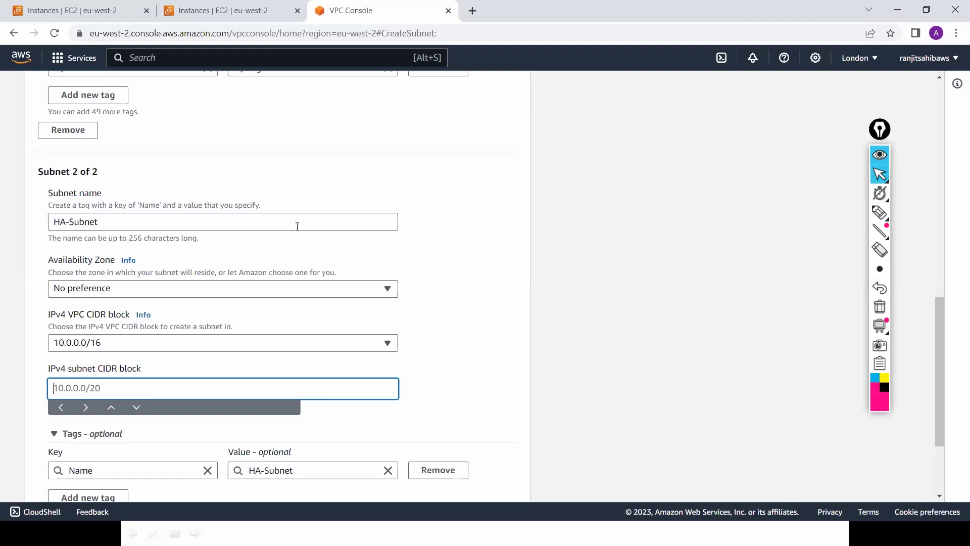
pyautogui.write('10.0.1.0/24')
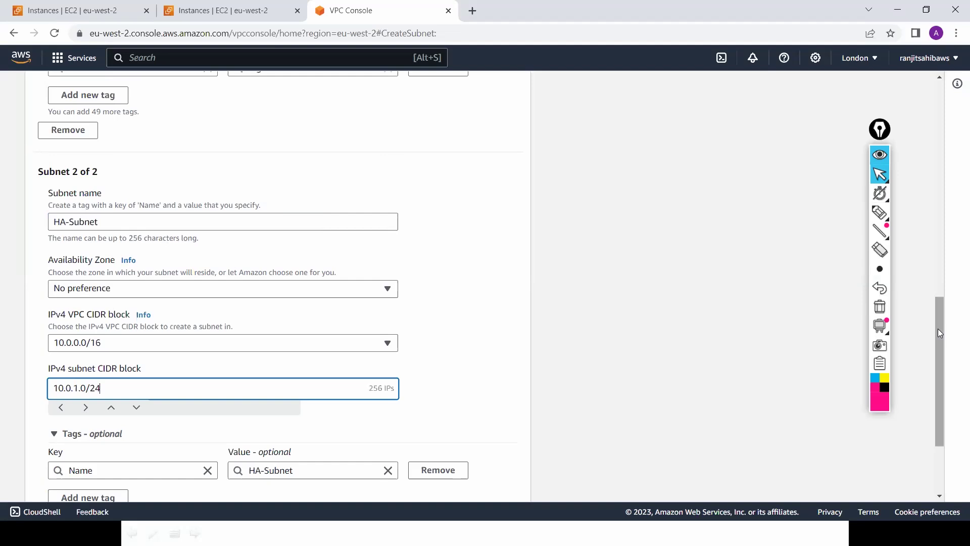
# Step: Add a third subnet, Public-Subnet, with CIDR 10.0.2.0/24
pyautogui.scroll(-3, 942, 401)
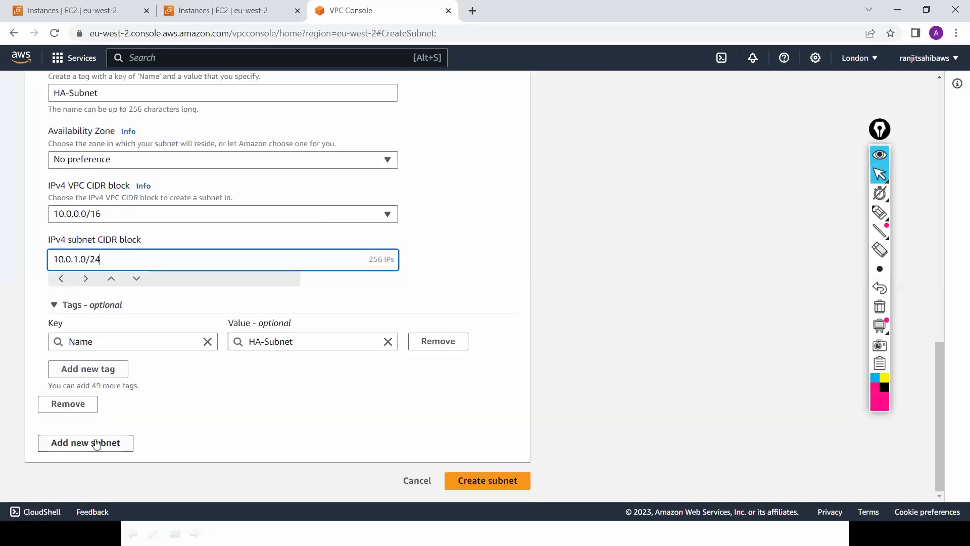
pyautogui.press('Return')
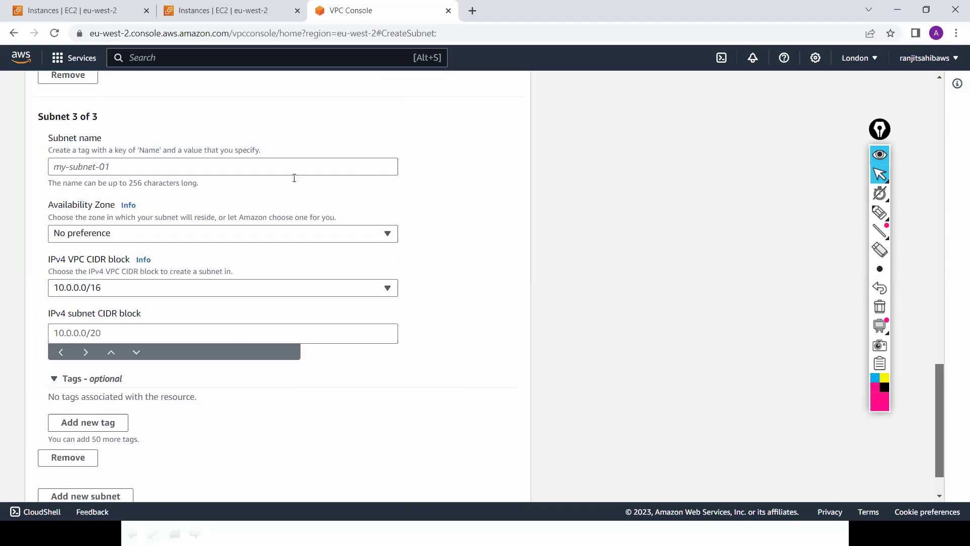
pyautogui.click(294, 178)
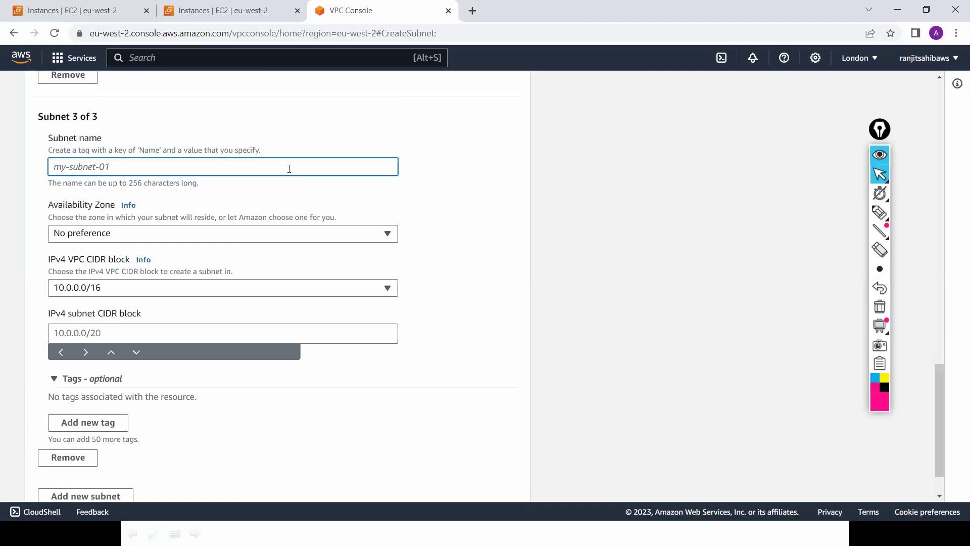
pyautogui.write('Public')
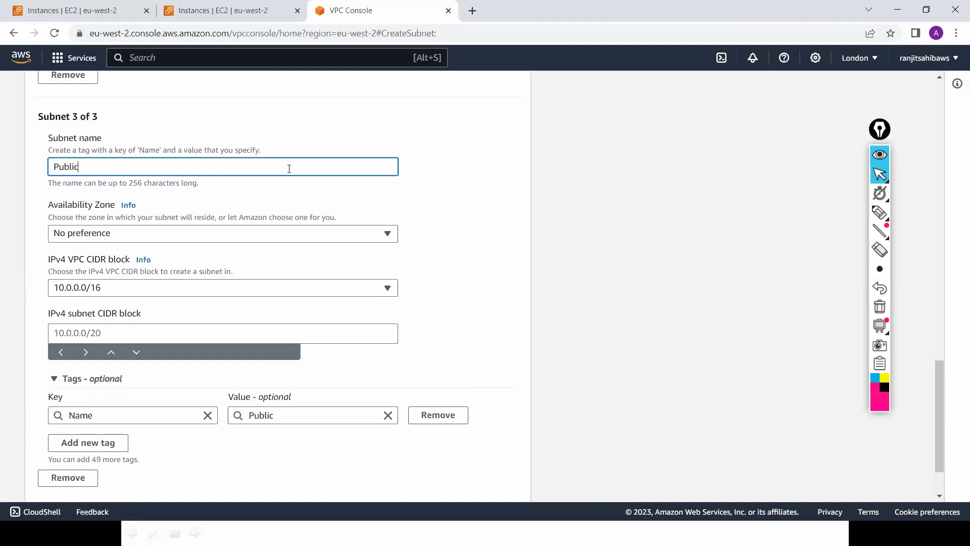
pyautogui.write('-Subnet')
pyautogui.press('Tab')
pyautogui.press('Tab')
pyautogui.press('Tab')
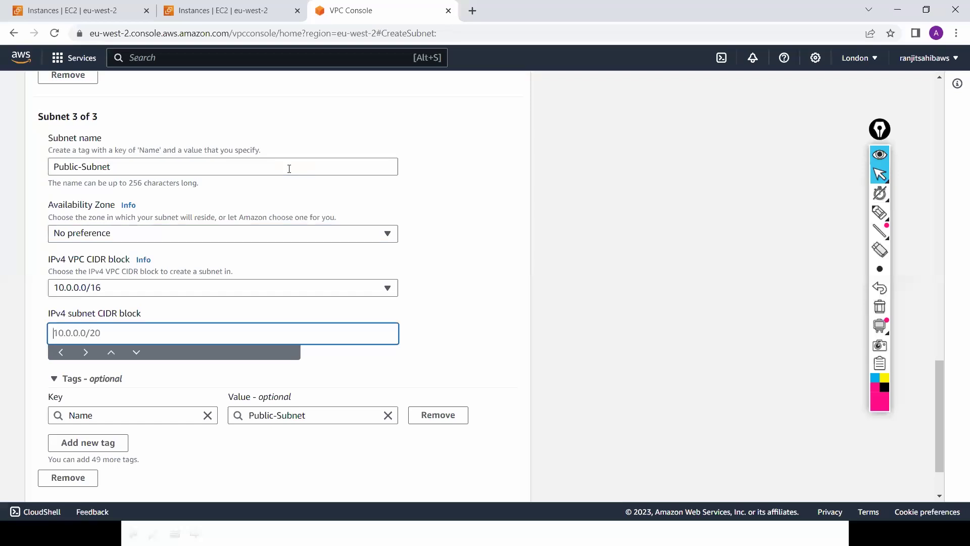
pyautogui.write('10.0.2.0/24')
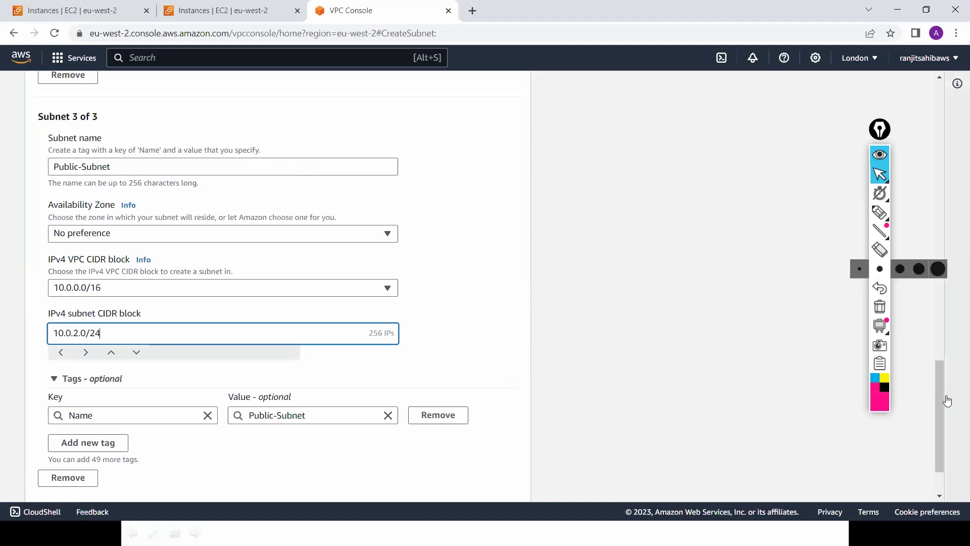
# Step: Add a fourth subnet, Private-Subnet, with CIDR 10.0.3.0/24, and create all four
pyautogui.scroll(-2, 938, 448)
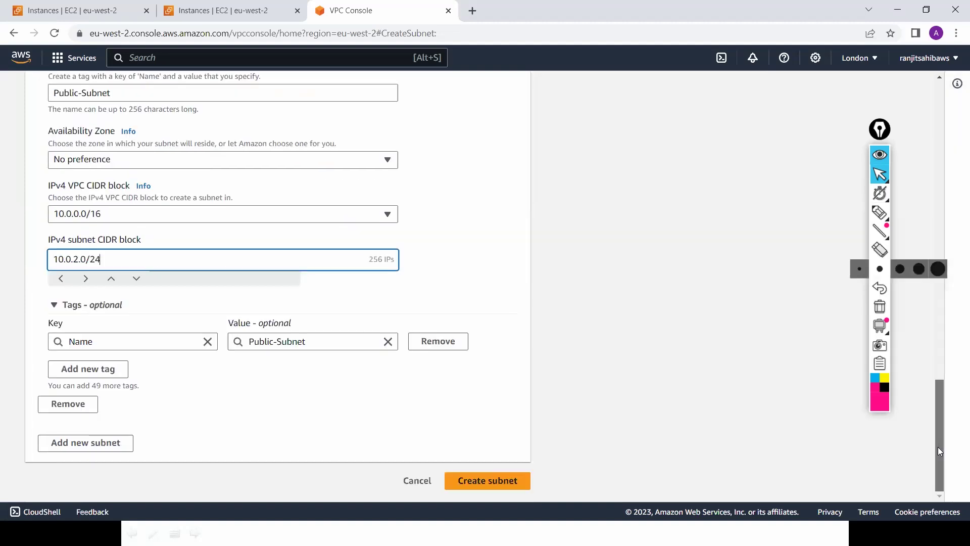
pyautogui.click(114, 443)
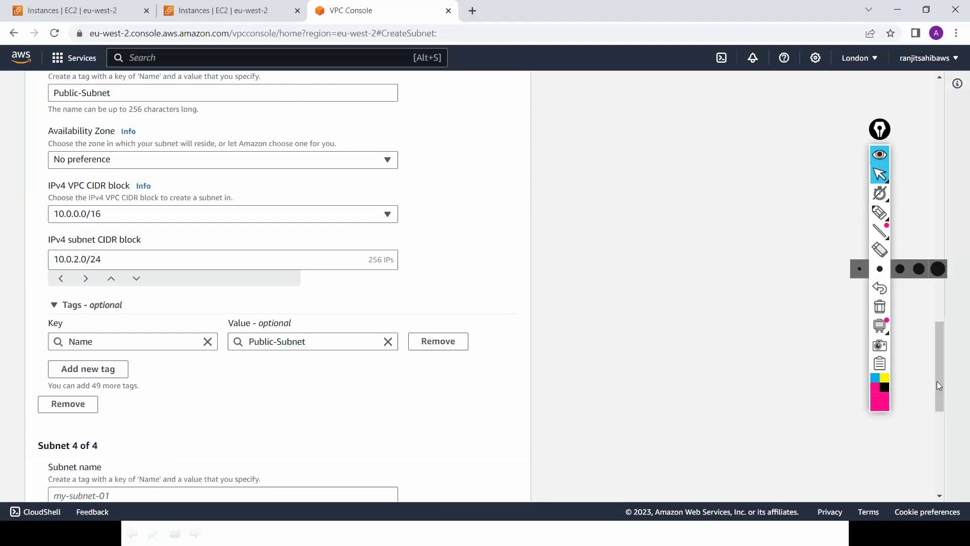
pyautogui.moveTo(937, 385); pyautogui.dragTo(944, 453)
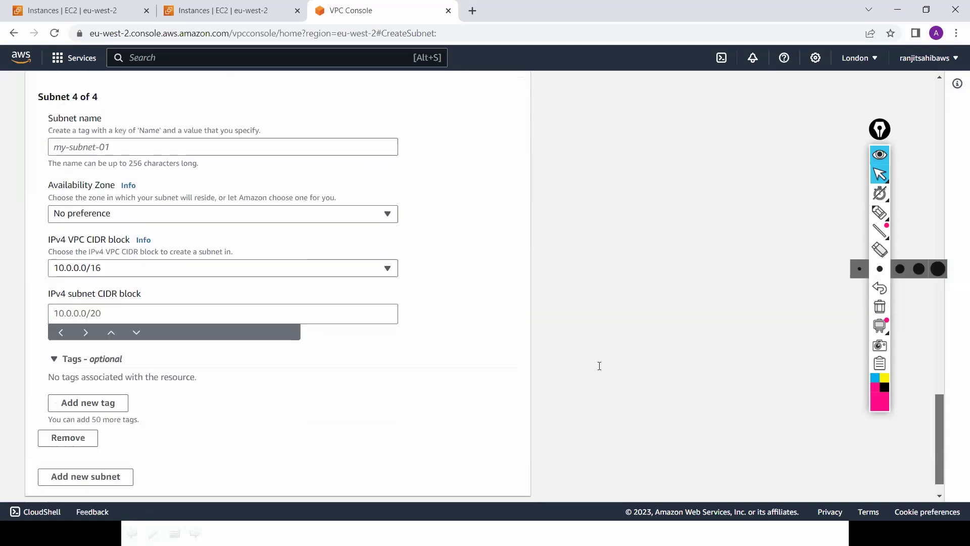
pyautogui.click(364, 142)
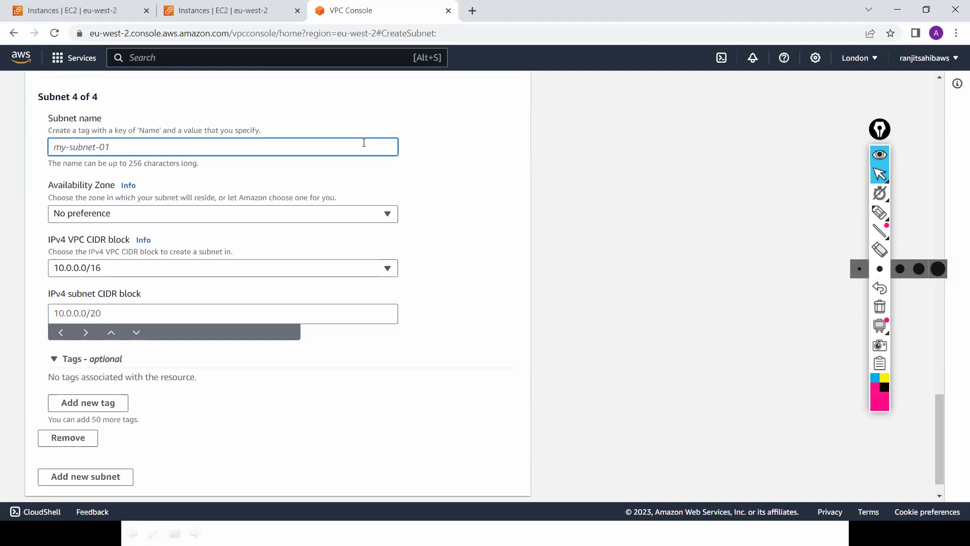
pyautogui.write('Private')
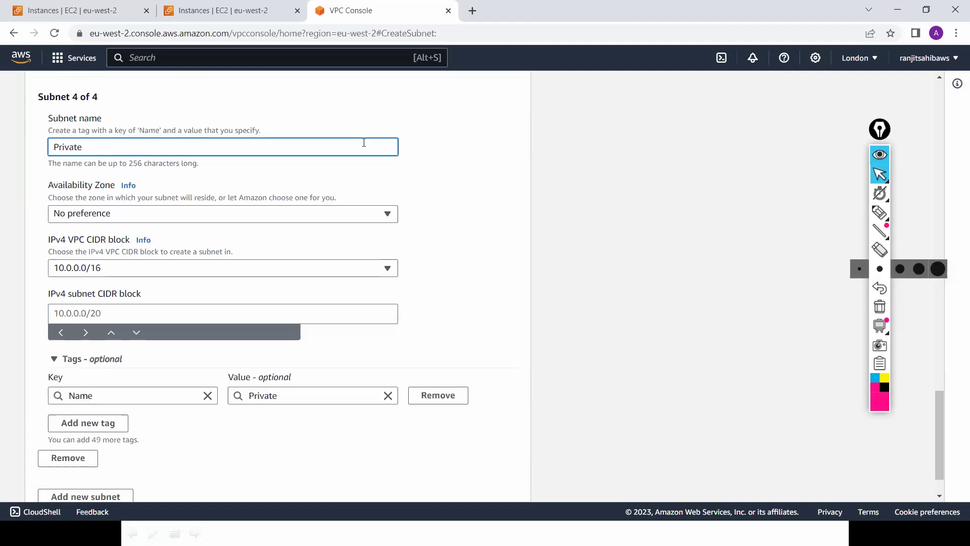
pyautogui.write('-Subnet')
pyautogui.click(369, 309)
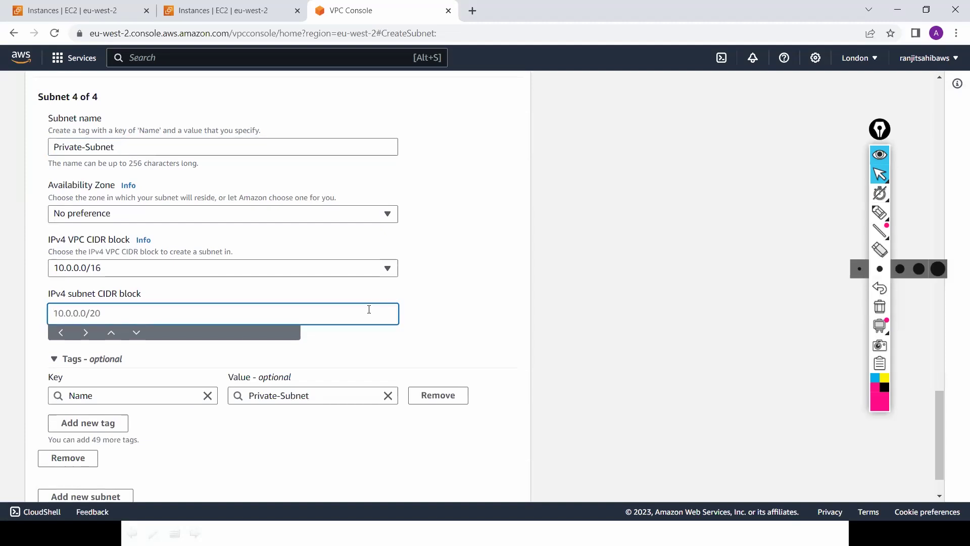
pyautogui.write('10.0.3.0/24')
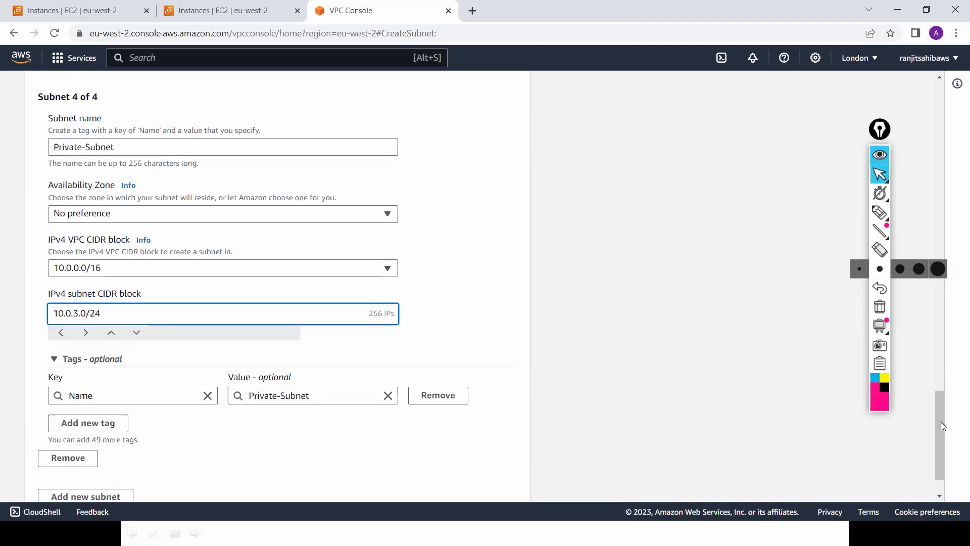
pyautogui.scroll(-1, 470, 490)
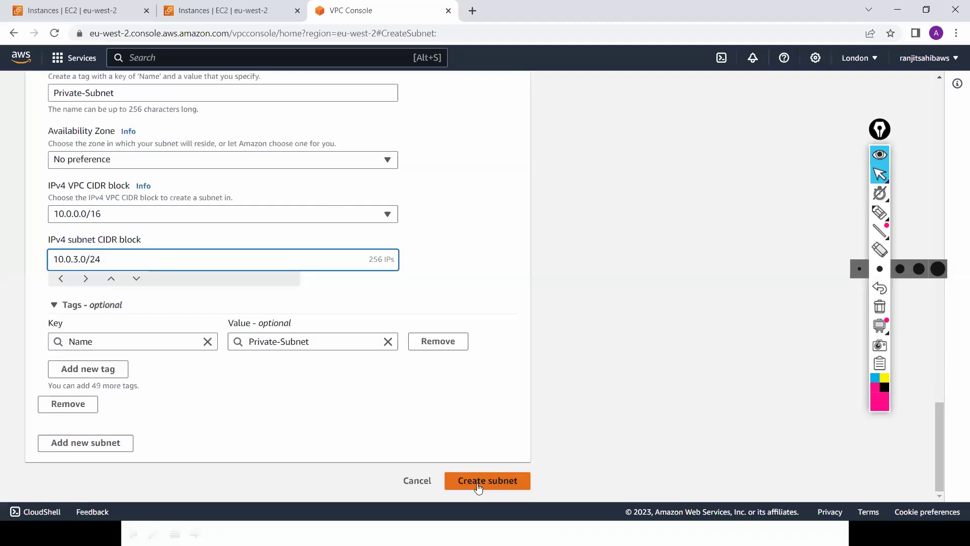
pyautogui.click(478, 487)
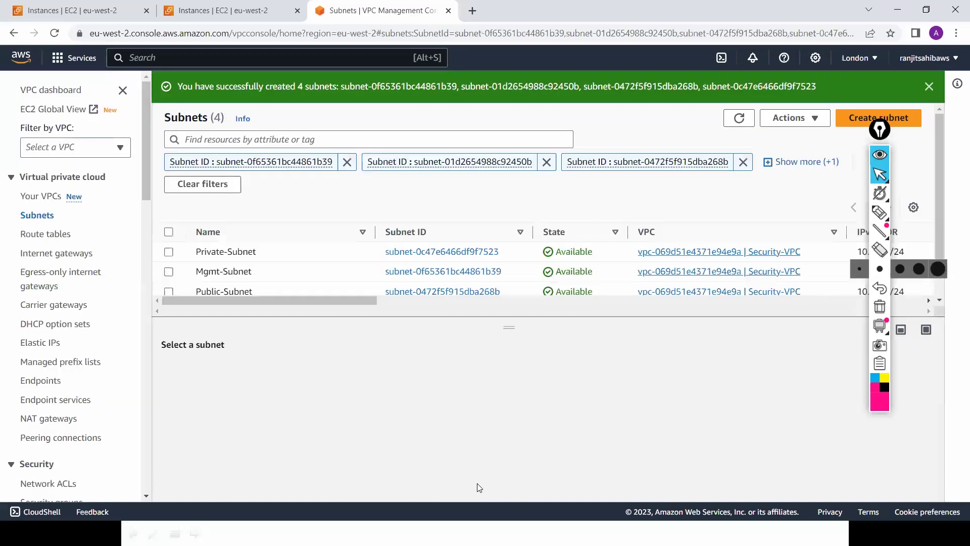
# Step: Review the four subnets' CIDR blocks in an enlarged Subnets table, then go to Route tables
pyautogui.moveTo(501, 327); pyautogui.dragTo(513, 383)
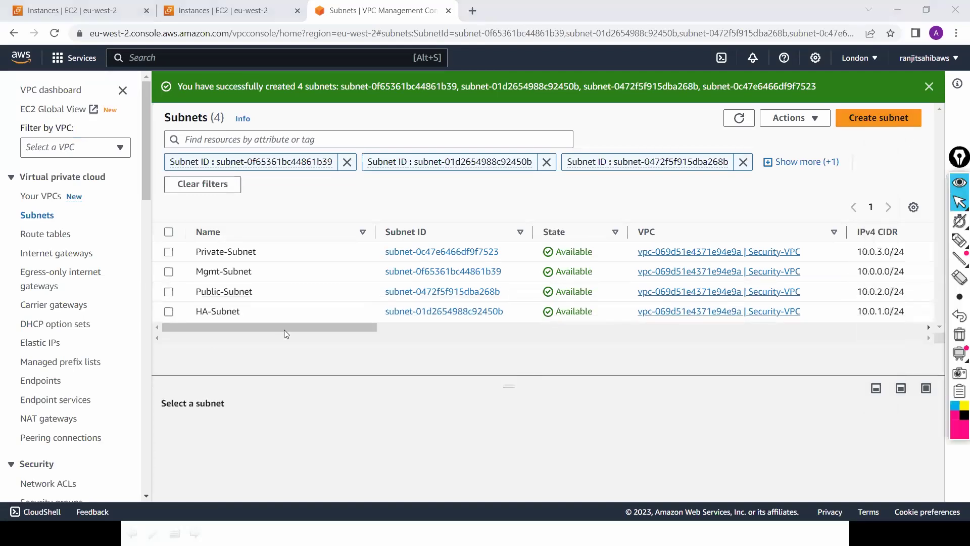
pyautogui.click(370, 328)
pyautogui.hscroll(5, 444, 326)
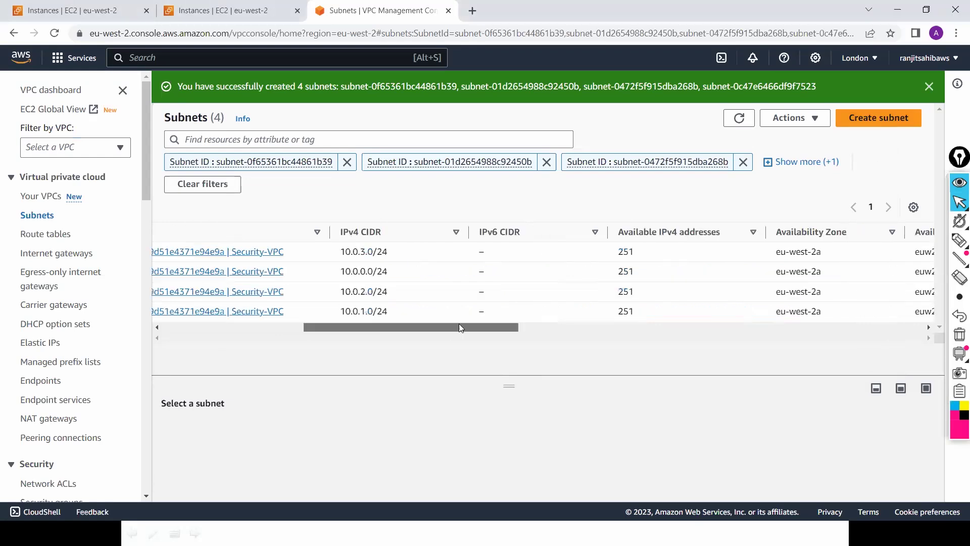
pyautogui.hscroll(3, 537, 324)
pyautogui.hscroll(4, 626, 320)
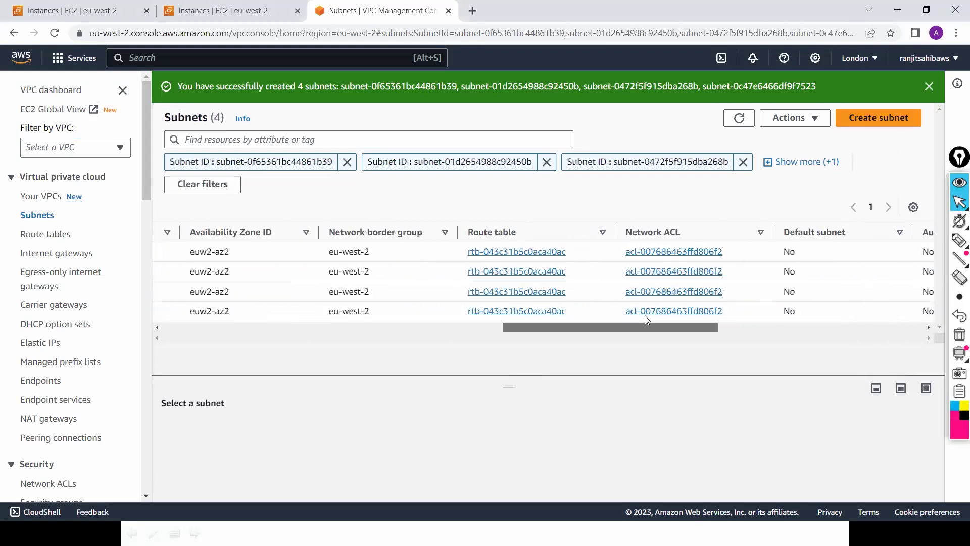
pyautogui.hscroll(-5, 355, 326)
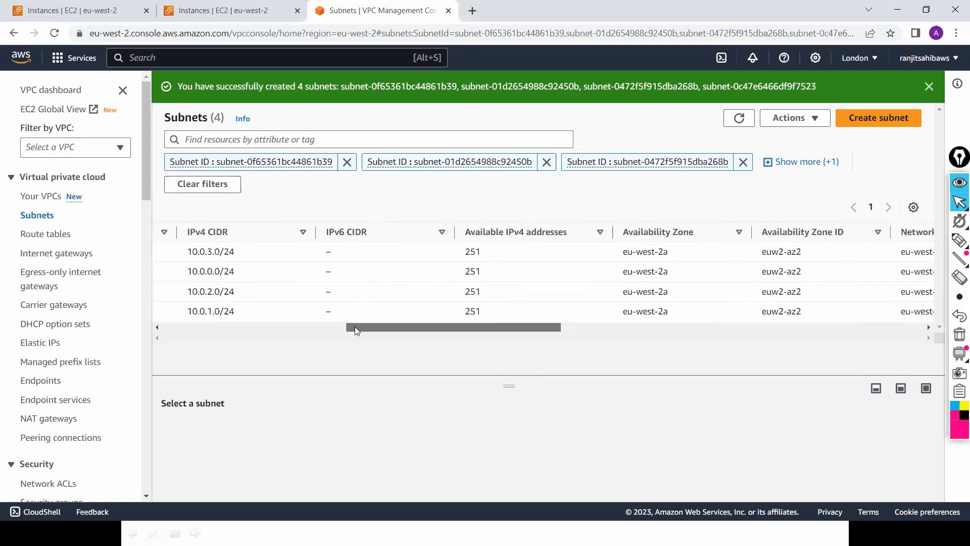
pyautogui.hscroll(-7, 338, 324)
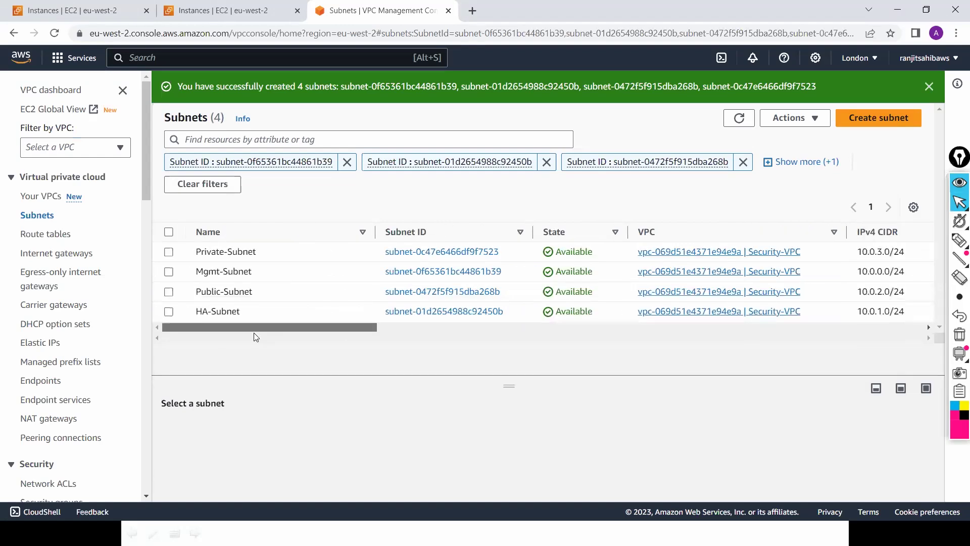
pyautogui.click(60, 235)
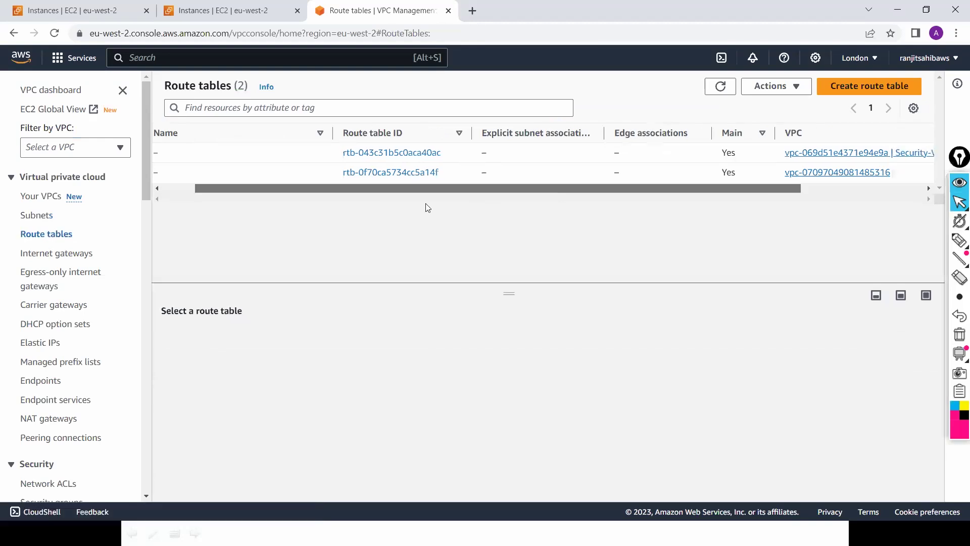
# Step: Create the route table Security-Public-RT in Security-VPC
pyautogui.click(890, 87)
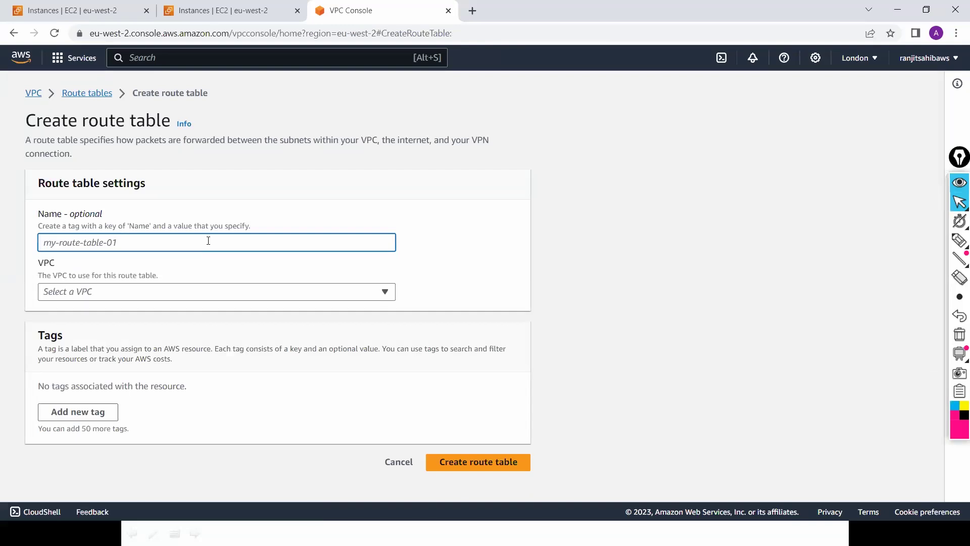
pyautogui.write('Security')
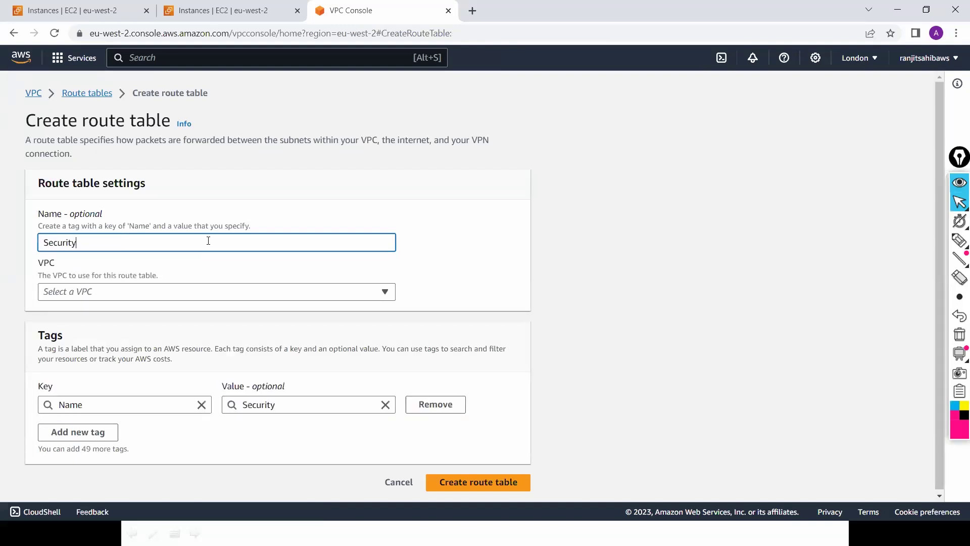
pyautogui.write('-Public-RT')
pyautogui.press('Tab')
pyautogui.press('Down')
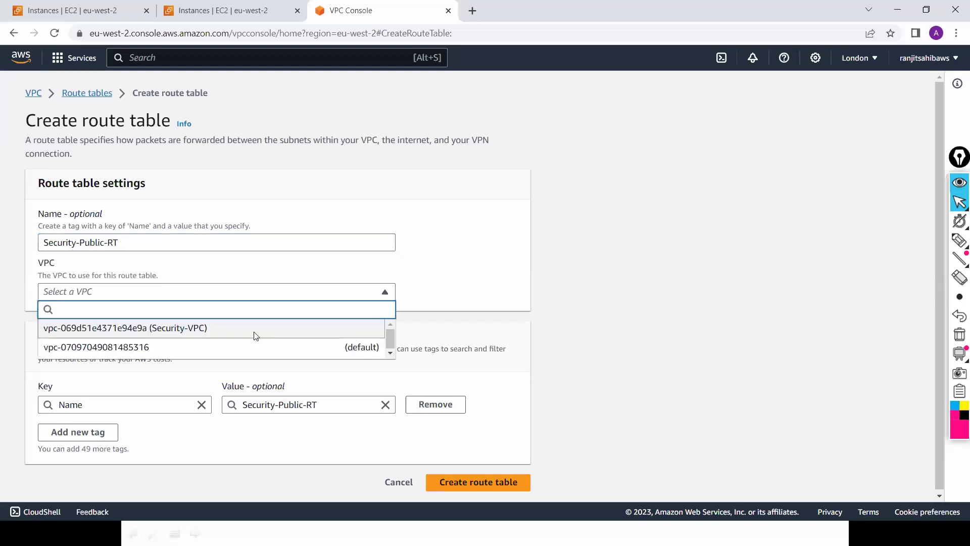
pyautogui.press('Return')
pyautogui.click(470, 488)
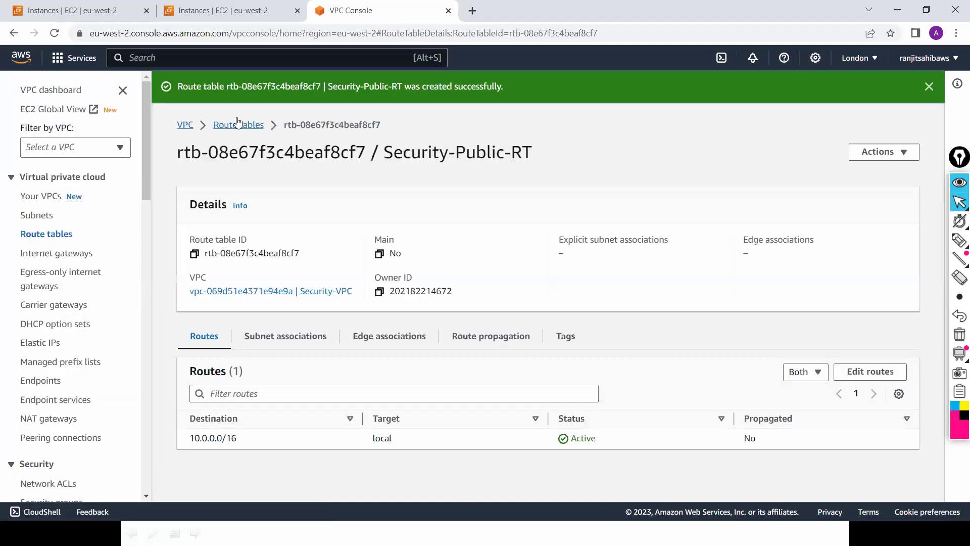
pyautogui.click(239, 125)
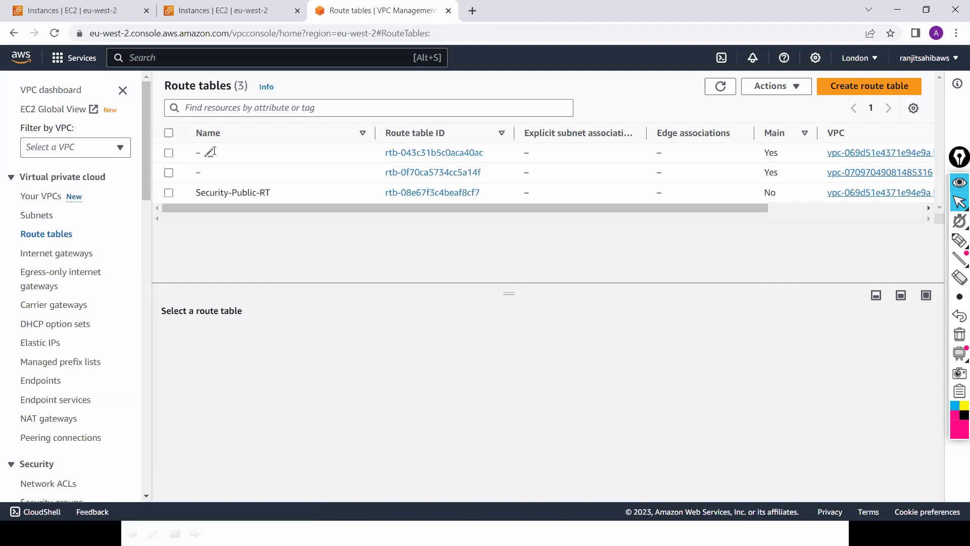
# Step: Create a second route table, Security-Private-RT, also in Security-VPC
pyautogui.click(867, 87)
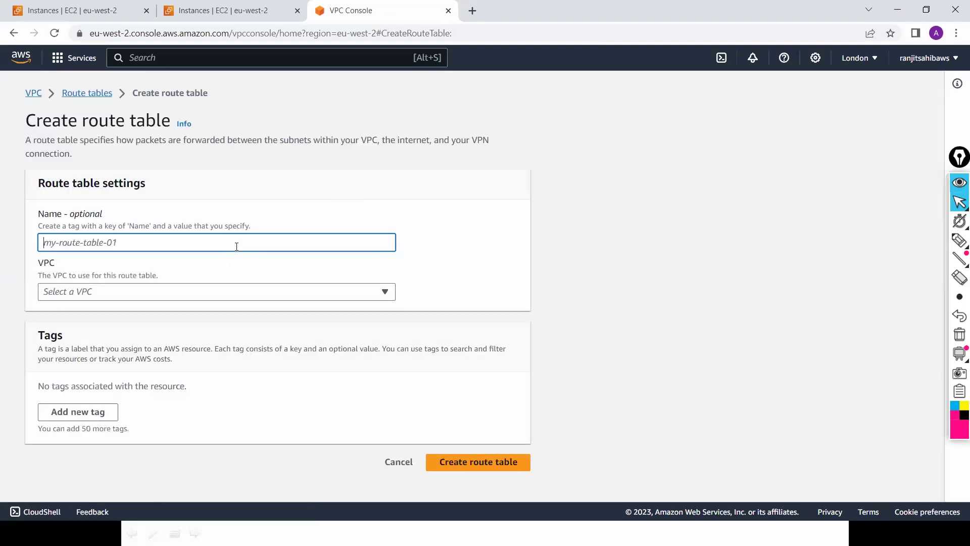
pyautogui.write('Se')
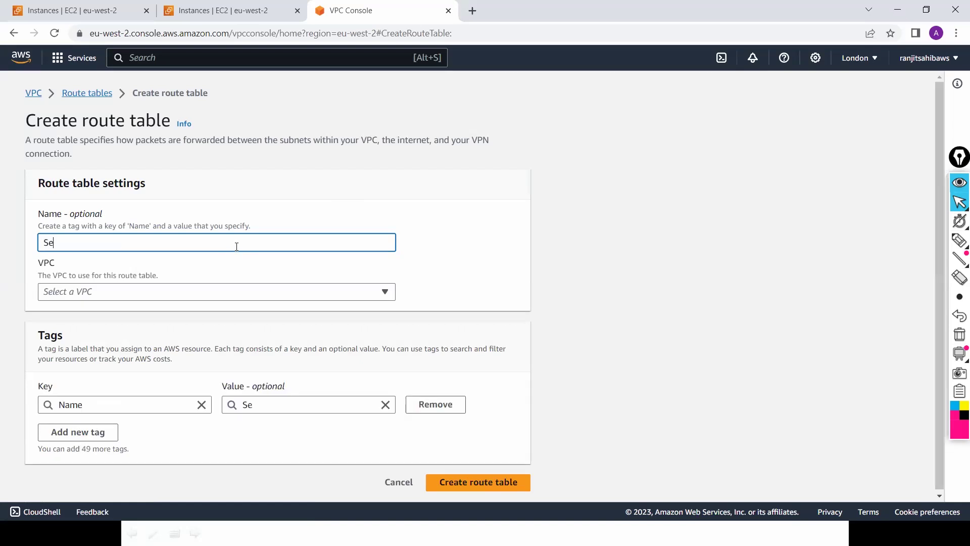
pyautogui.write('curity-Private')
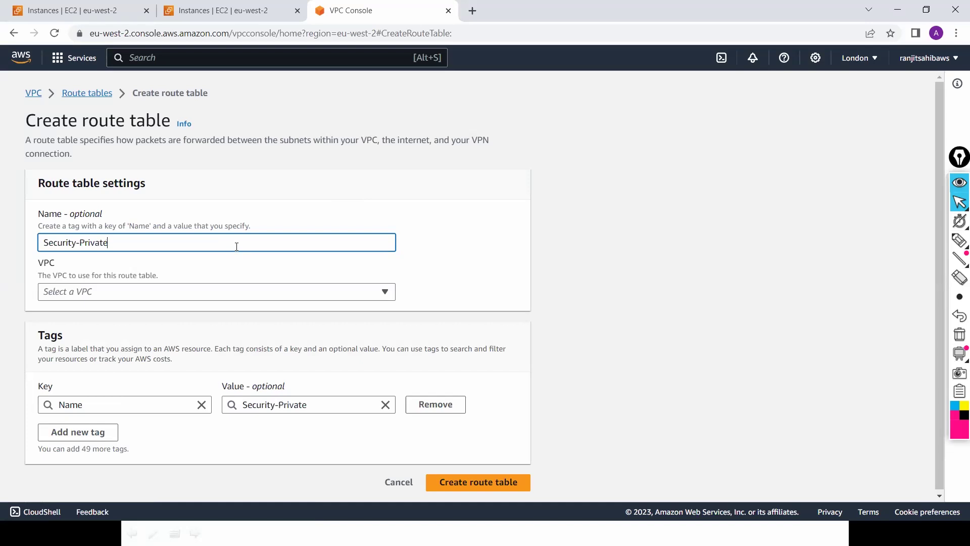
pyautogui.write('-RT')
pyautogui.click(273, 297)
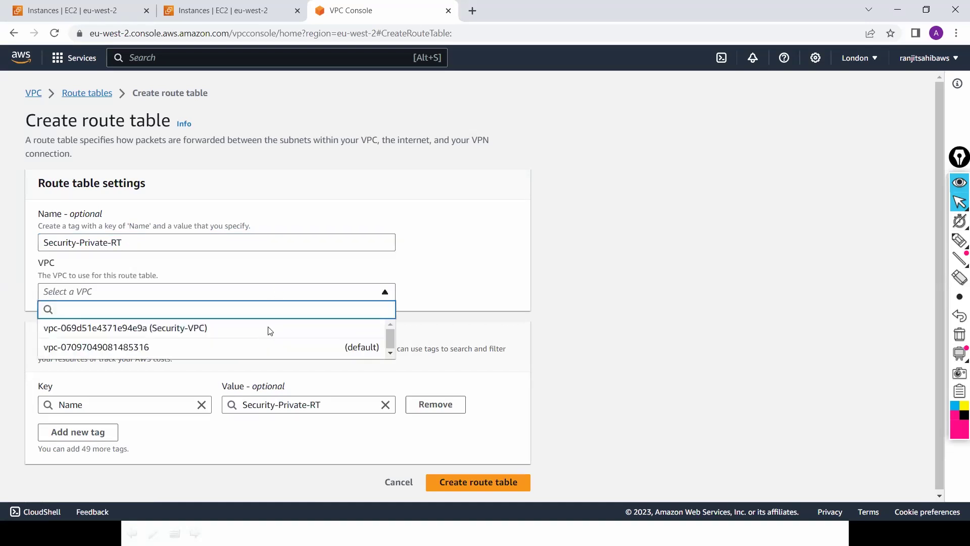
pyautogui.click(269, 328)
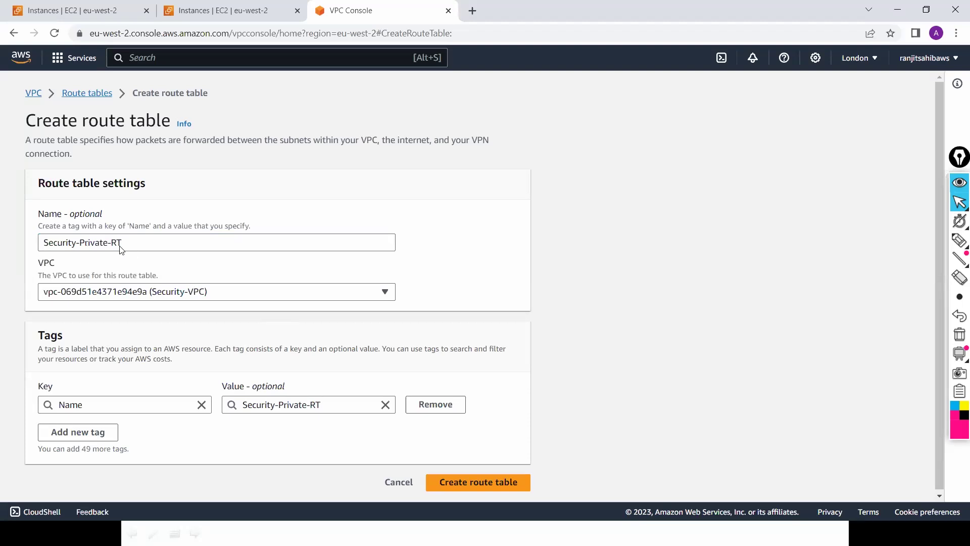
pyautogui.click(472, 485)
pyautogui.click(472, 485)
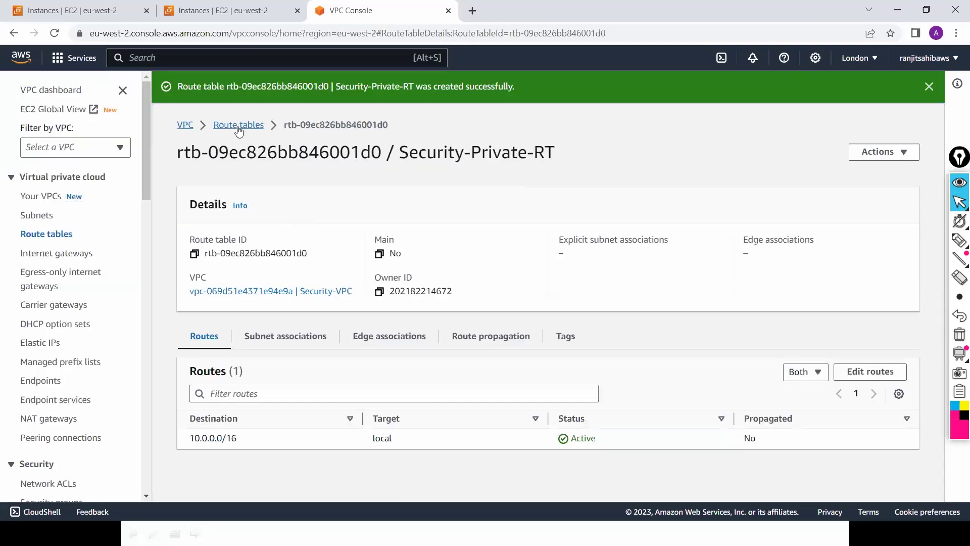
pyautogui.click(239, 126)
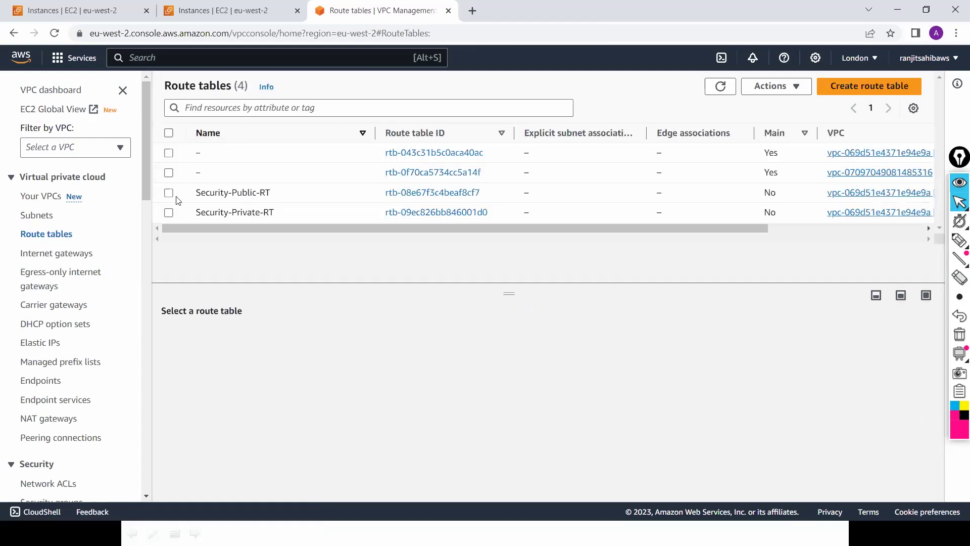
# Step: Associate Mgmt-Subnet and Public-Subnet with Security-Public-RT
pyautogui.click(169, 193)
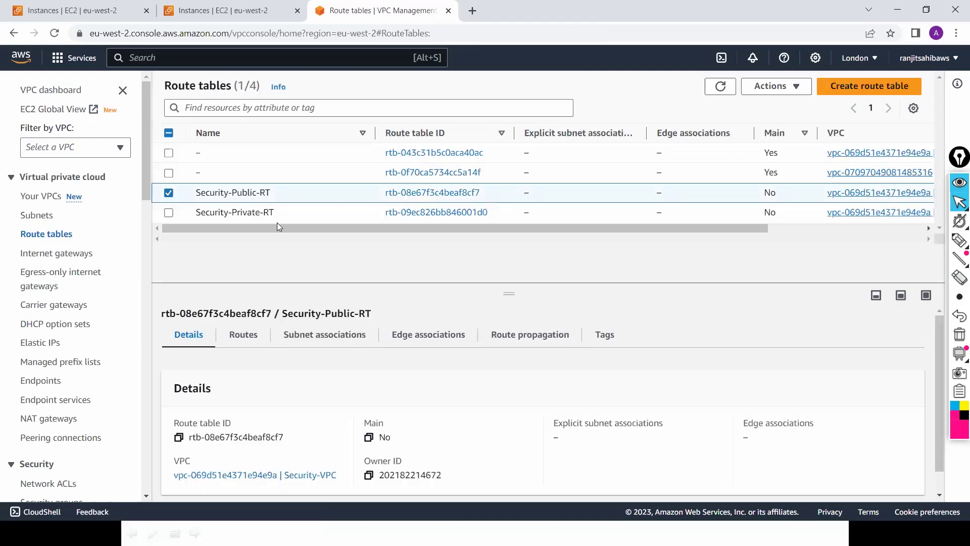
pyautogui.moveTo(277, 230); pyautogui.dragTo(369, 230)
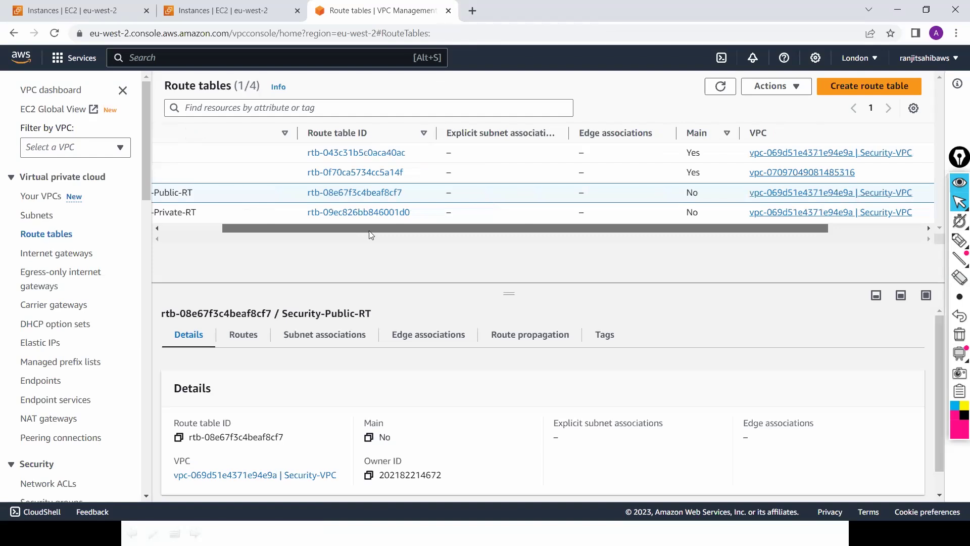
pyautogui.hscroll(2, 732, 213)
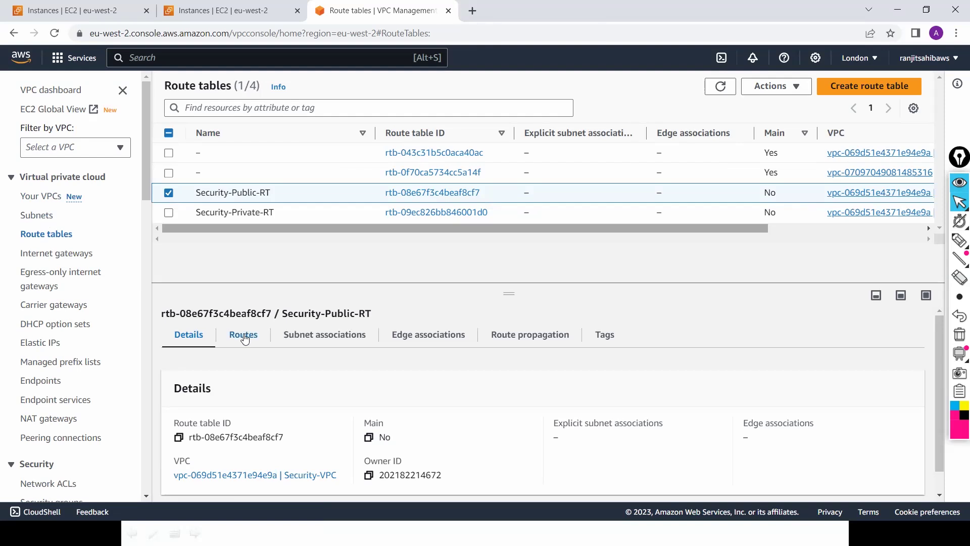
pyautogui.click(305, 338)
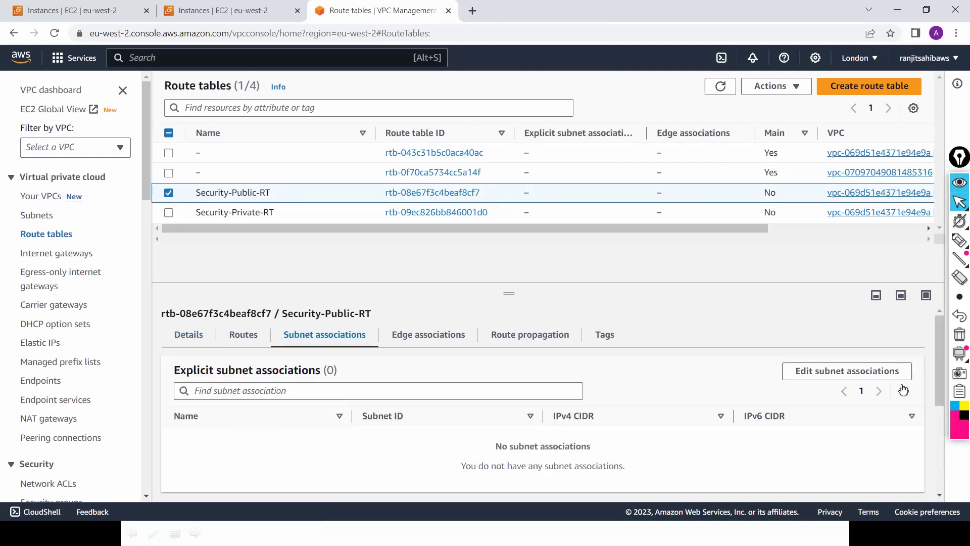
pyautogui.click(870, 377)
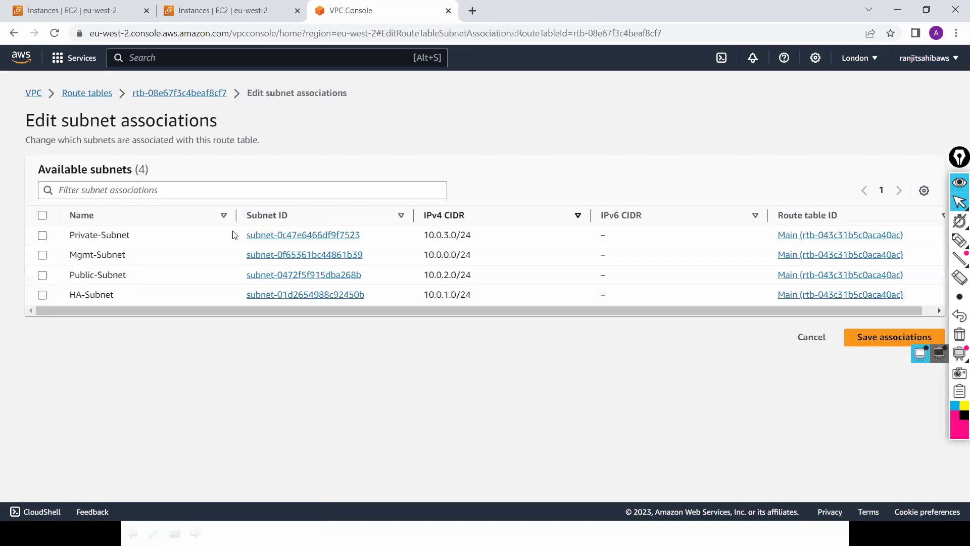
pyautogui.click(42, 255)
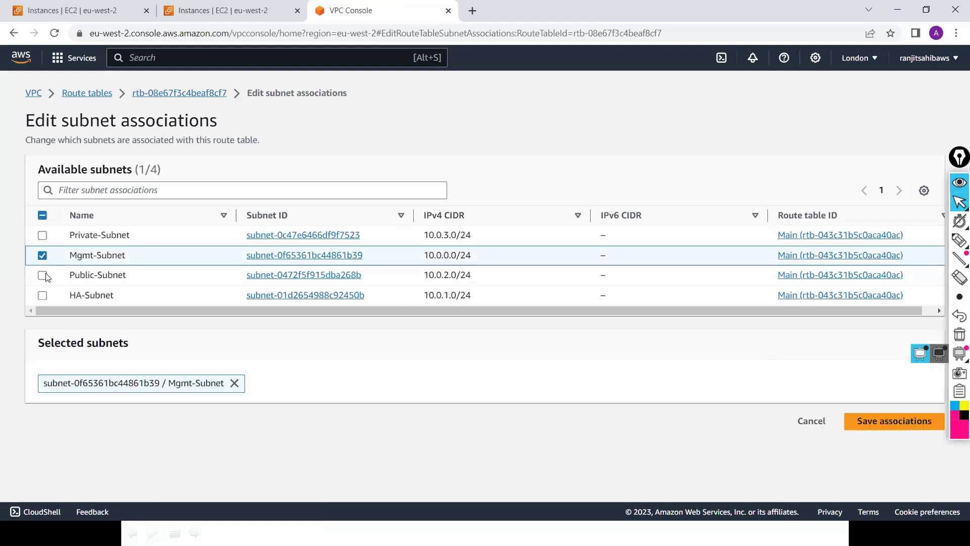
pyautogui.click(42, 276)
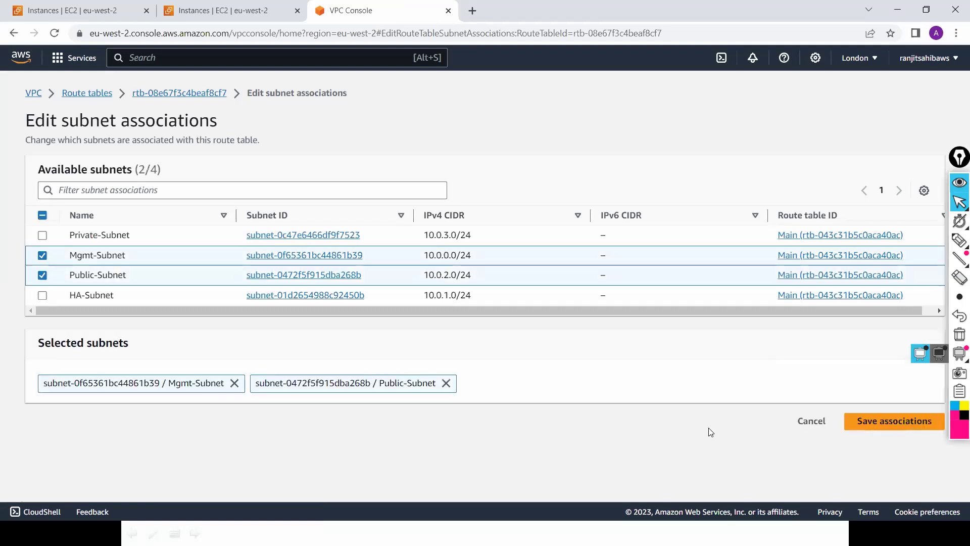
pyautogui.click(891, 423)
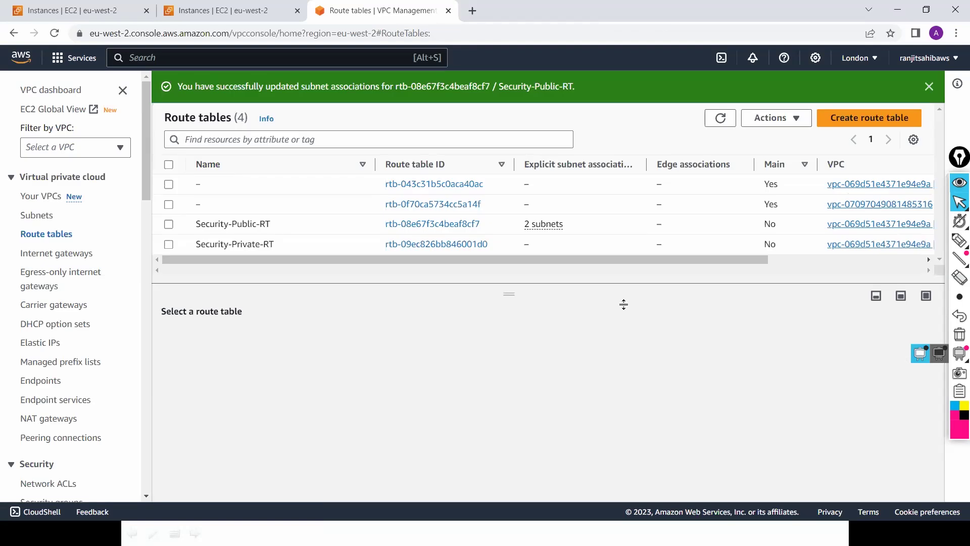
# Step: Associate HA-Subnet and Private-Subnet with Security-Private-RT, then go to Internet gateways
pyautogui.click(170, 245)
pyautogui.click(310, 338)
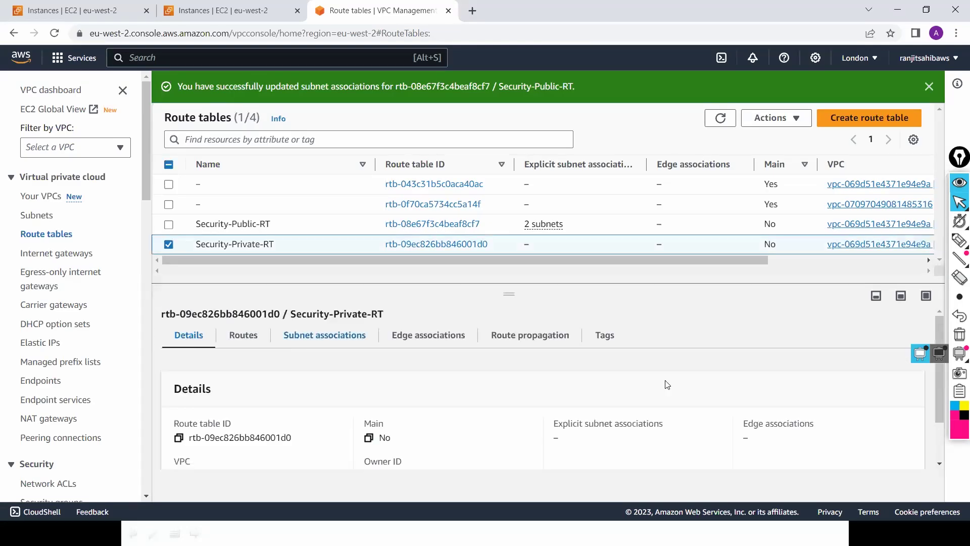
pyautogui.click(826, 379)
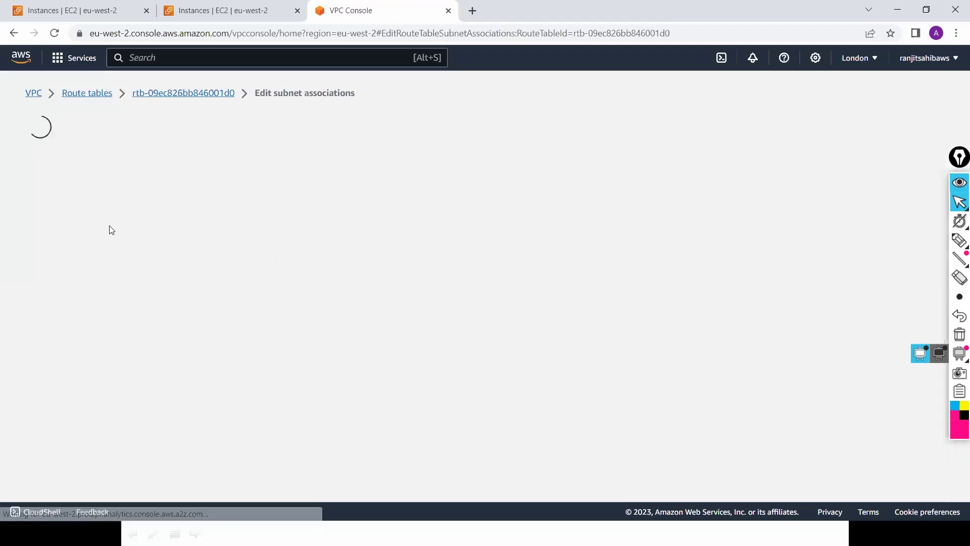
pyautogui.click(42, 295)
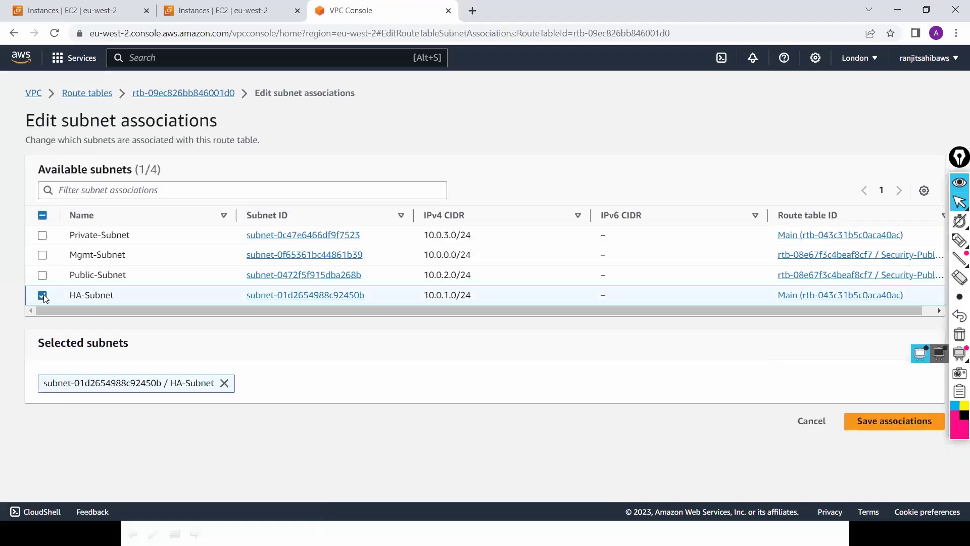
pyautogui.click(42, 235)
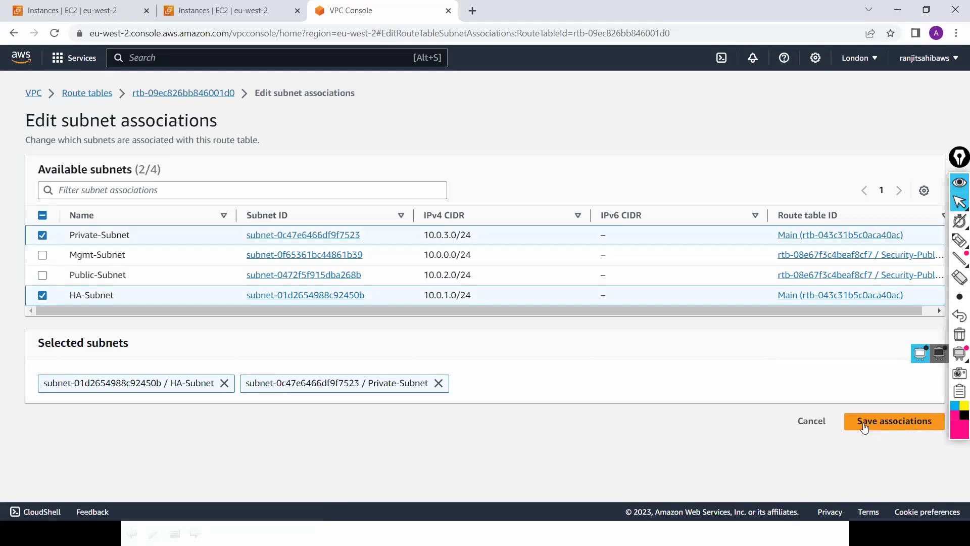
pyautogui.click(882, 421)
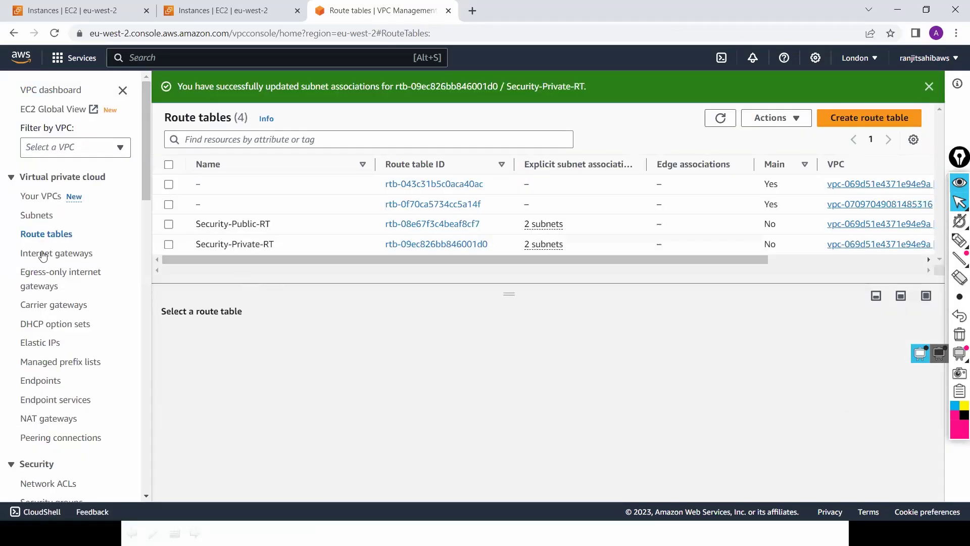
pyautogui.click(43, 254)
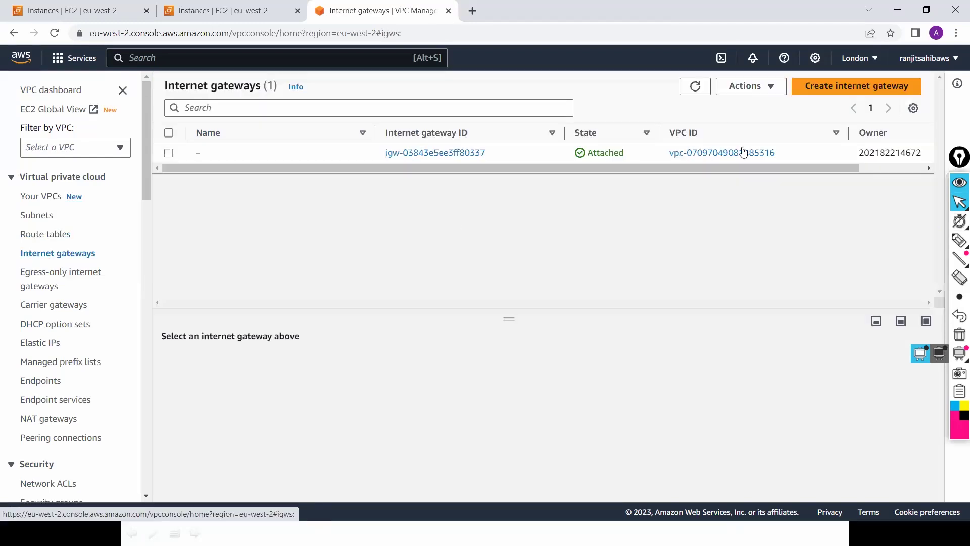
# Step: Create an internet gateway with Name tag Internet-GW and return to the gateways list
pyautogui.click(856, 85)
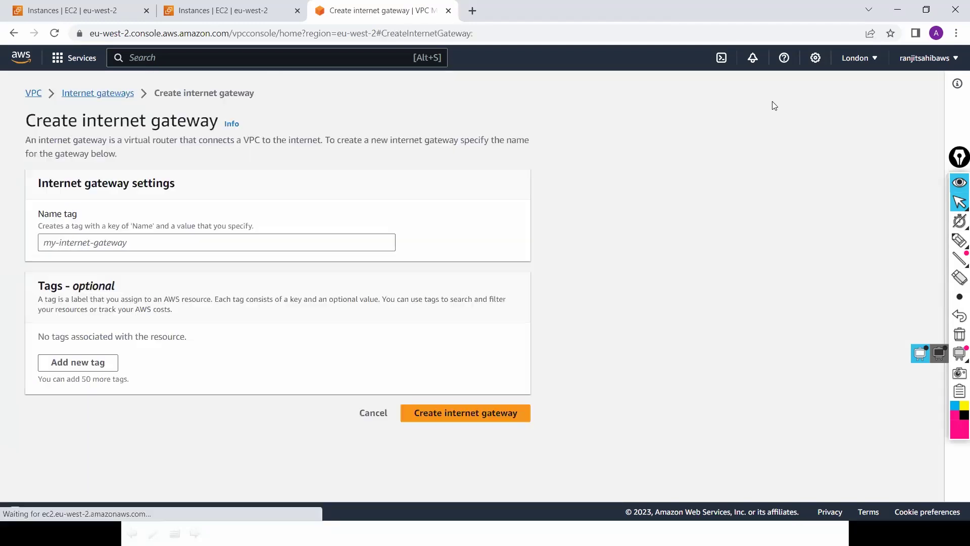
pyautogui.click(245, 241)
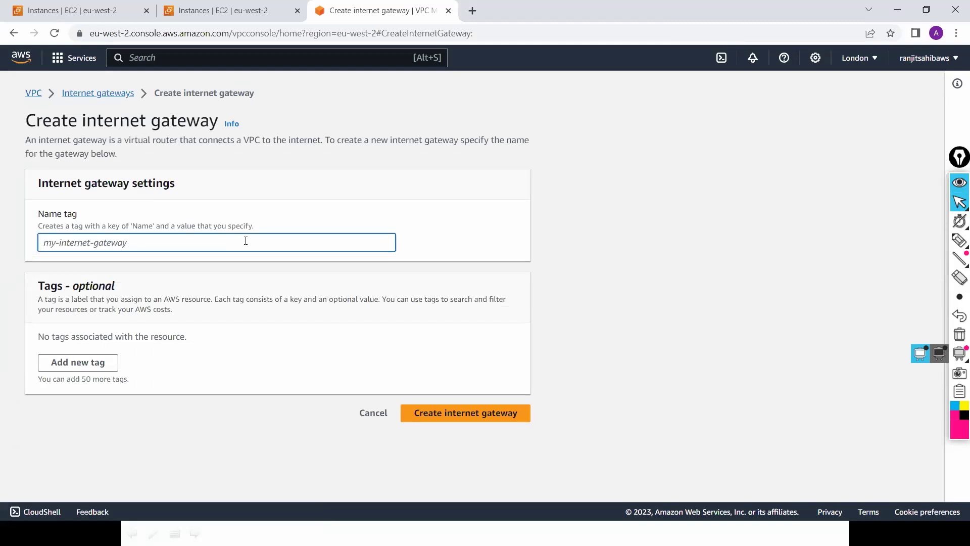
pyautogui.write('In')
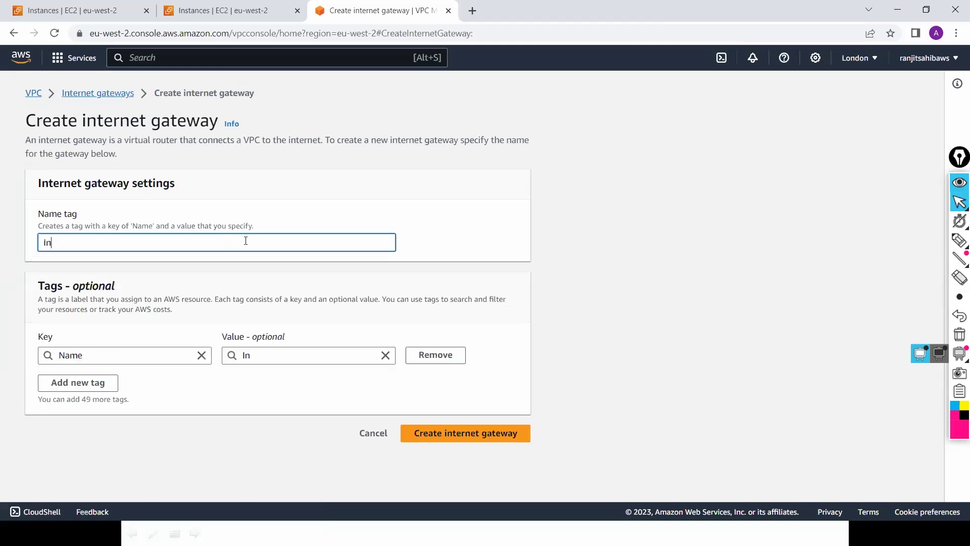
pyautogui.write('ternet-GW')
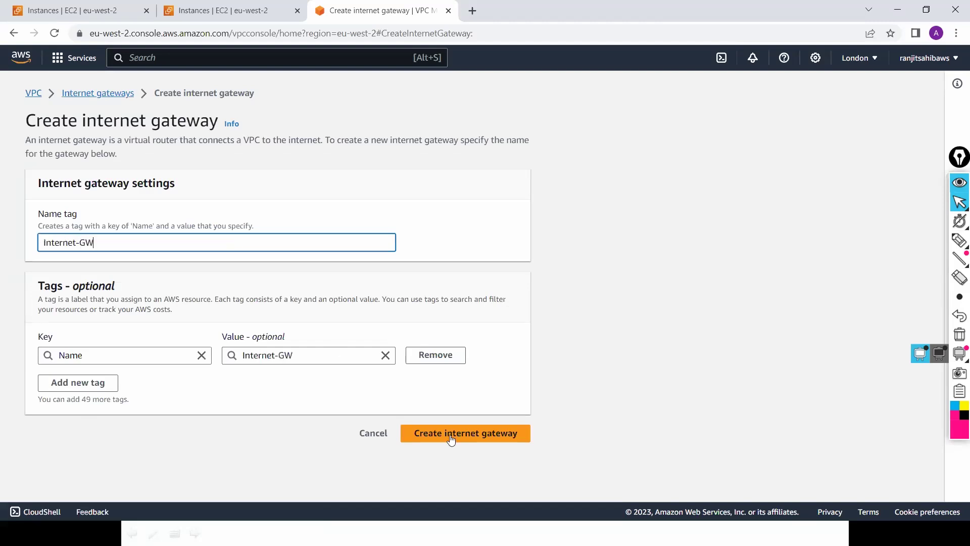
pyautogui.click(452, 436)
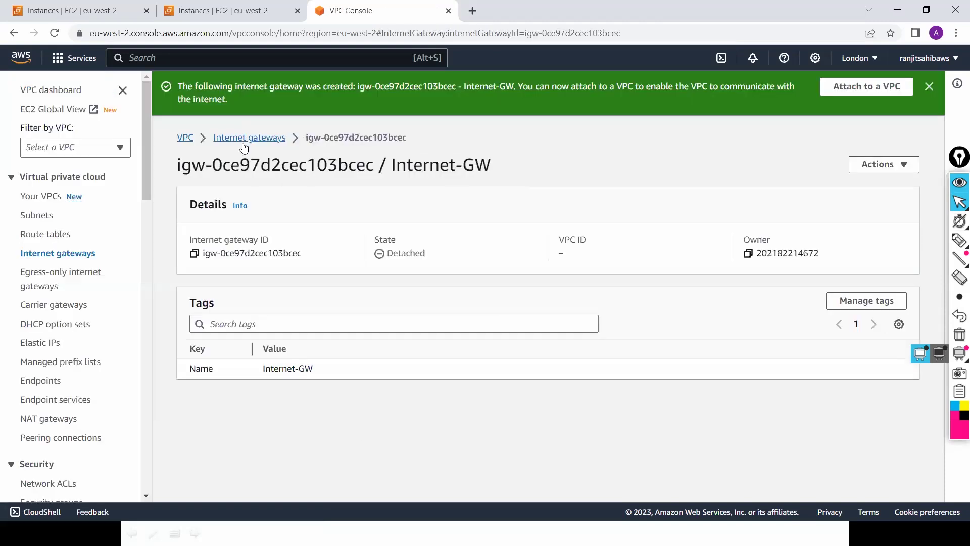
pyautogui.click(244, 138)
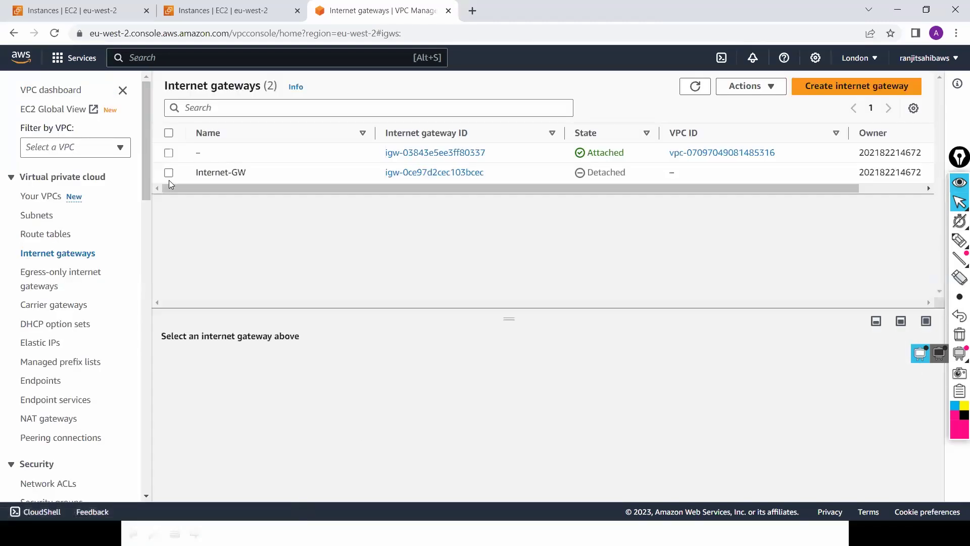
# Step: Attach Internet-GW to Security-VPC through Actions > Attach to VPC
pyautogui.click(168, 175)
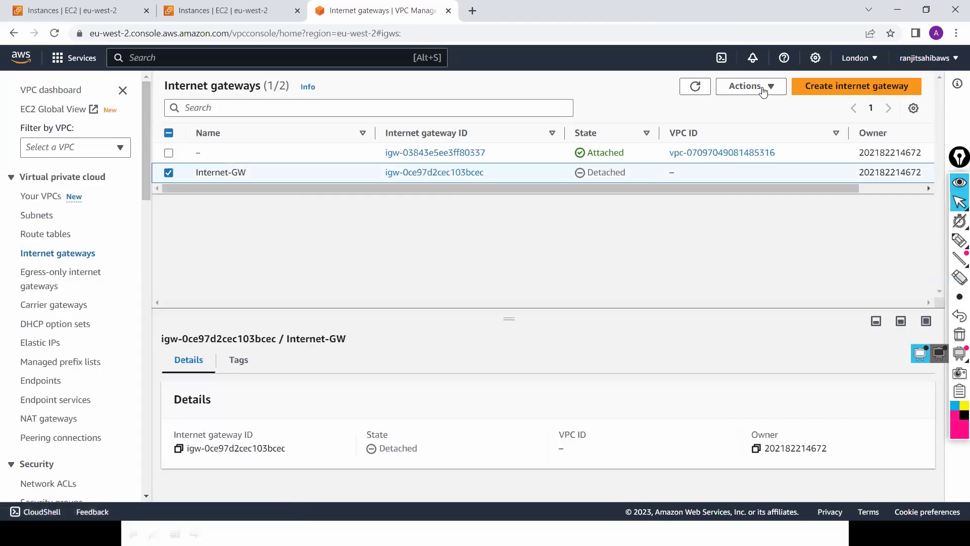
pyautogui.click(766, 90)
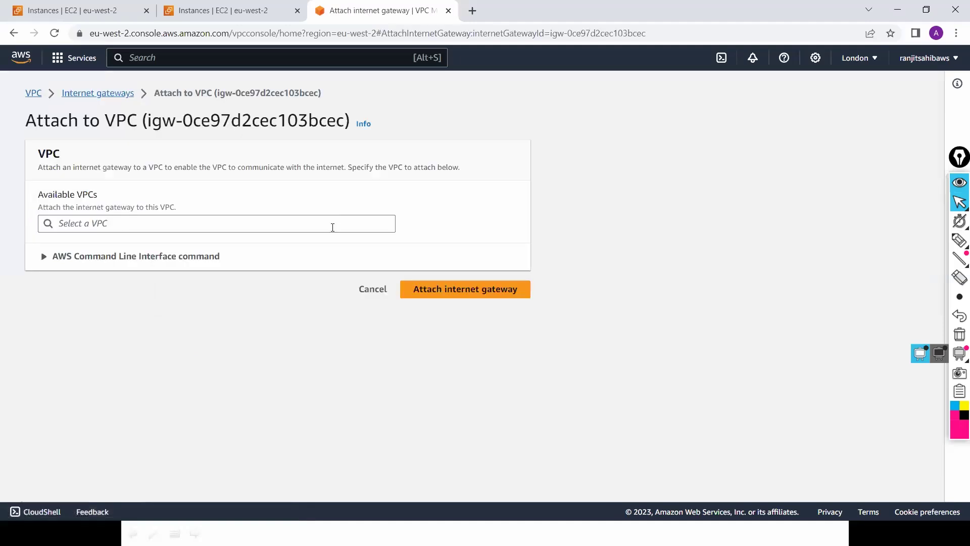
pyautogui.click(332, 224)
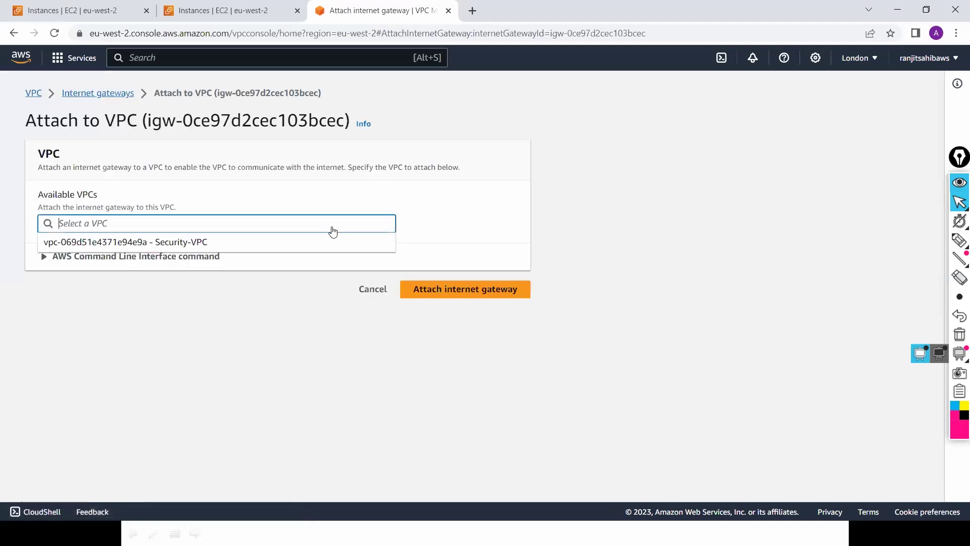
pyautogui.click(336, 242)
pyautogui.click(435, 290)
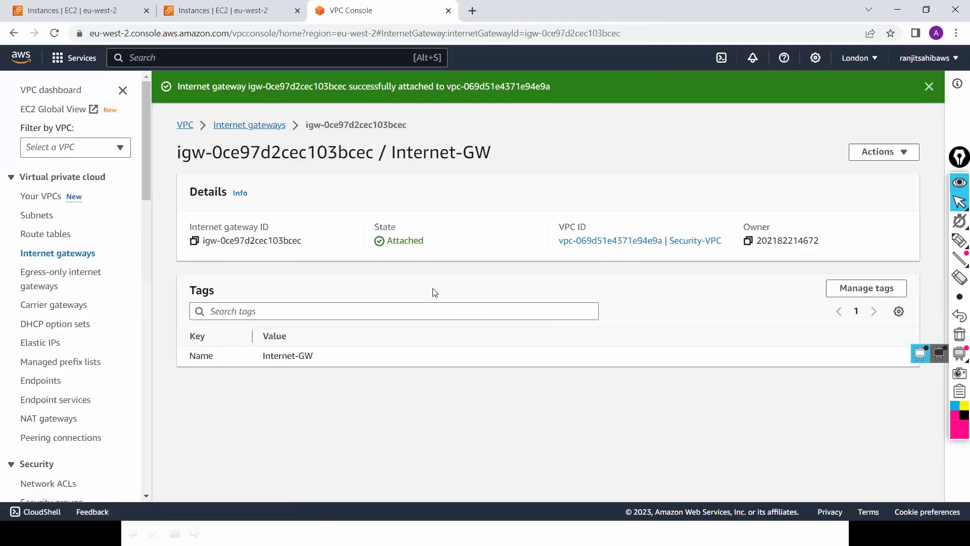
pyautogui.hotkey('alt', 'Tab')
# Step: Log back in to the PAN-OS web UI as admin with the account password
pyautogui.click(506, 213)
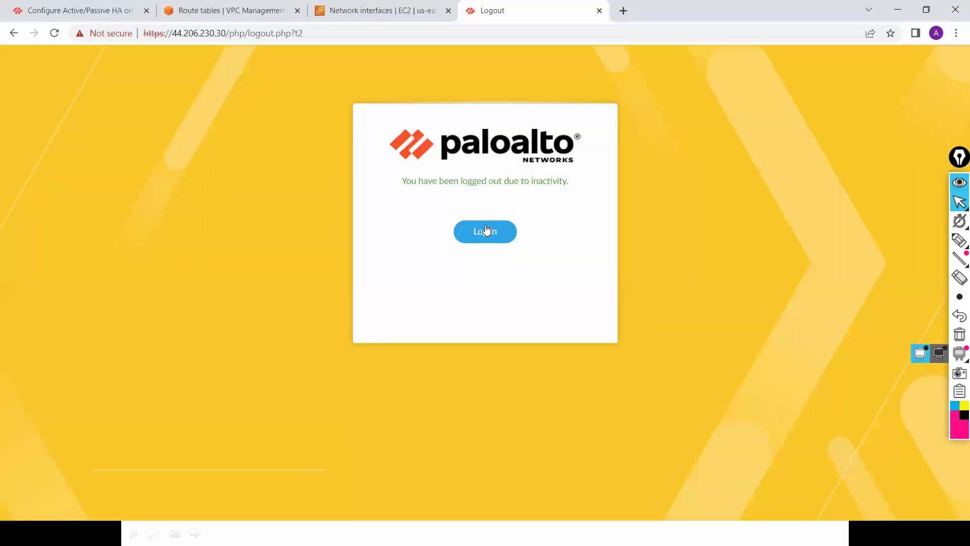
pyautogui.click(486, 230)
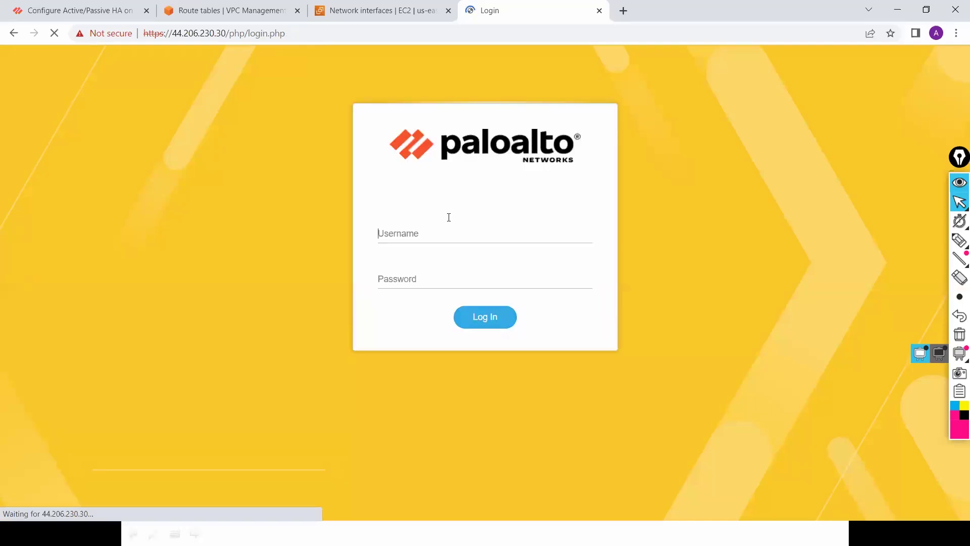
pyautogui.write('admi')
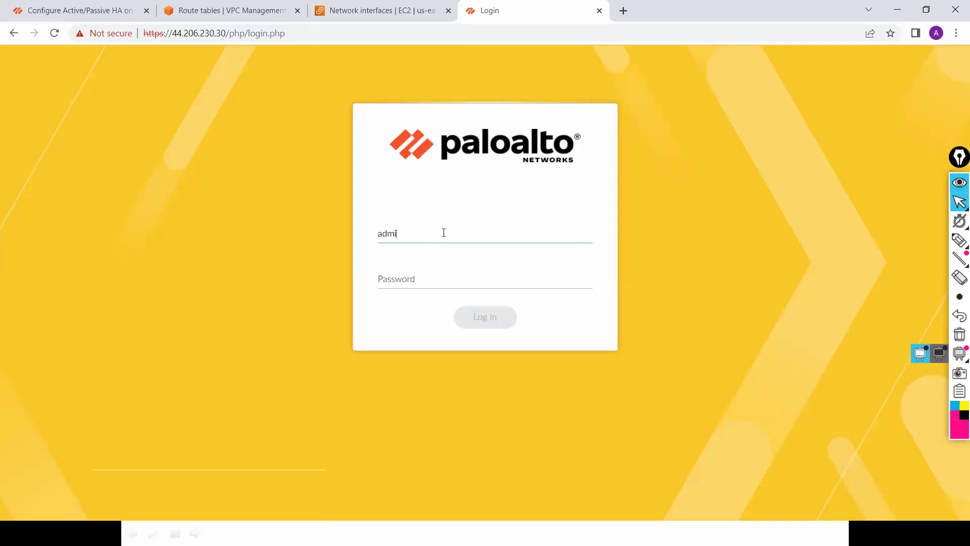
pyautogui.write('n')
pyautogui.press('Tab')
pyautogui.write('••')
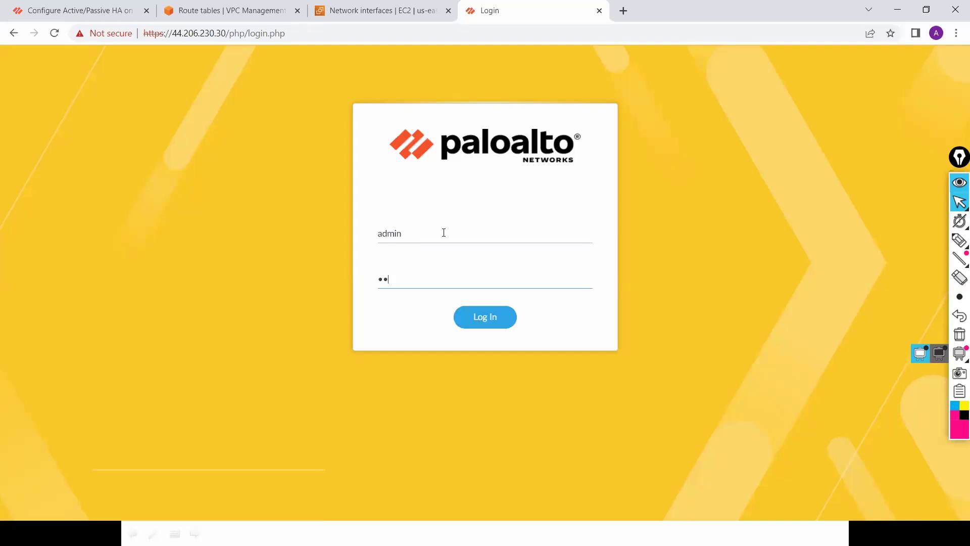
pyautogui.write('min123')
pyautogui.press('Return')
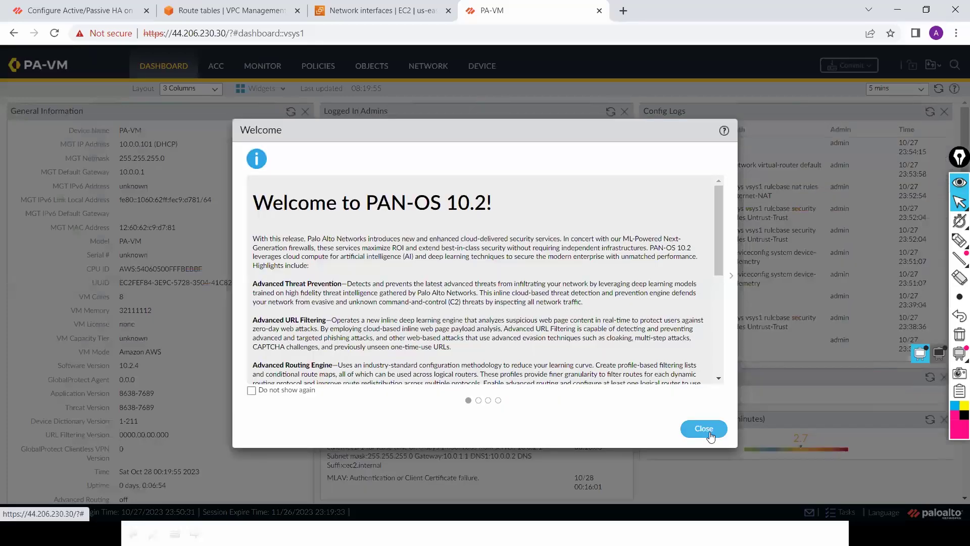
# Step: Dismiss the welcome and telemetry popups, view Network > Interfaces, then return to the VPC console
pyautogui.click(704, 429)
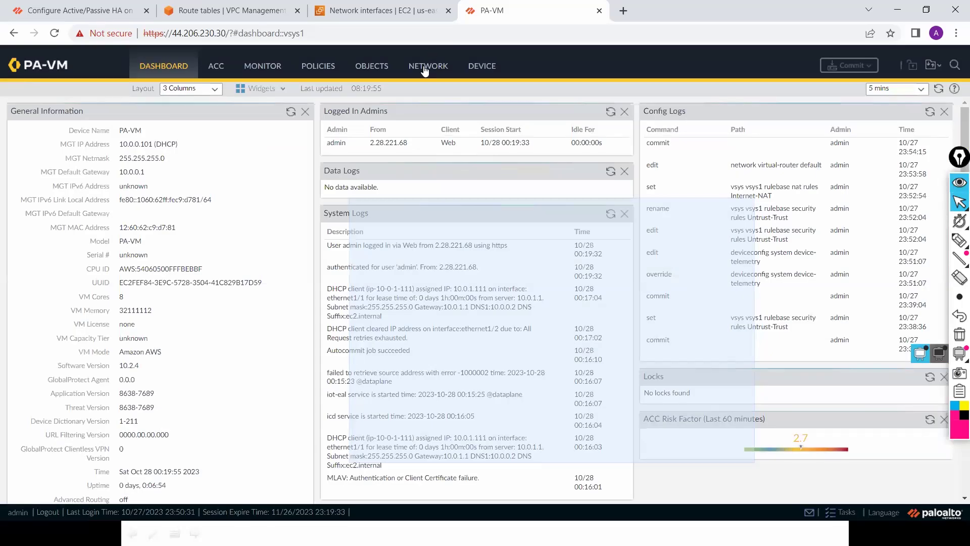
pyautogui.click(424, 68)
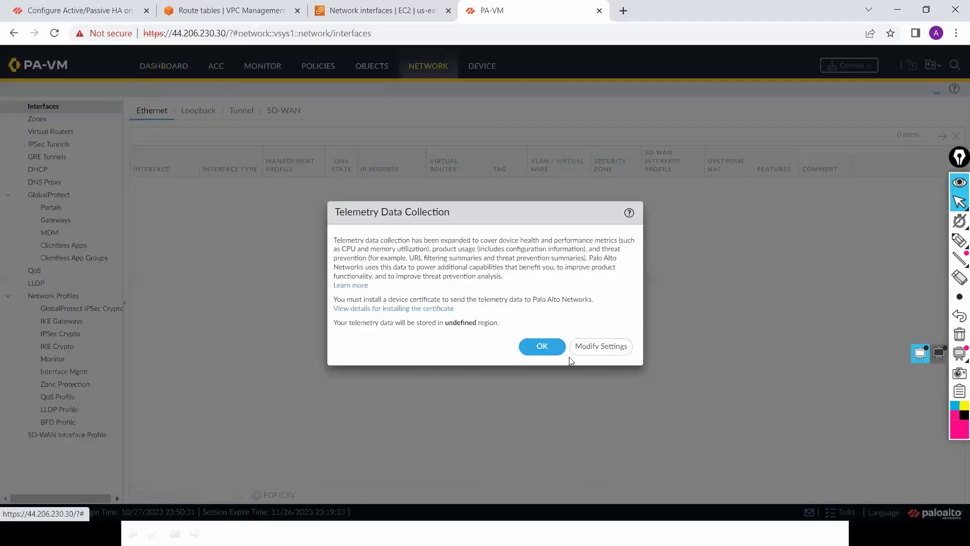
pyautogui.click(542, 348)
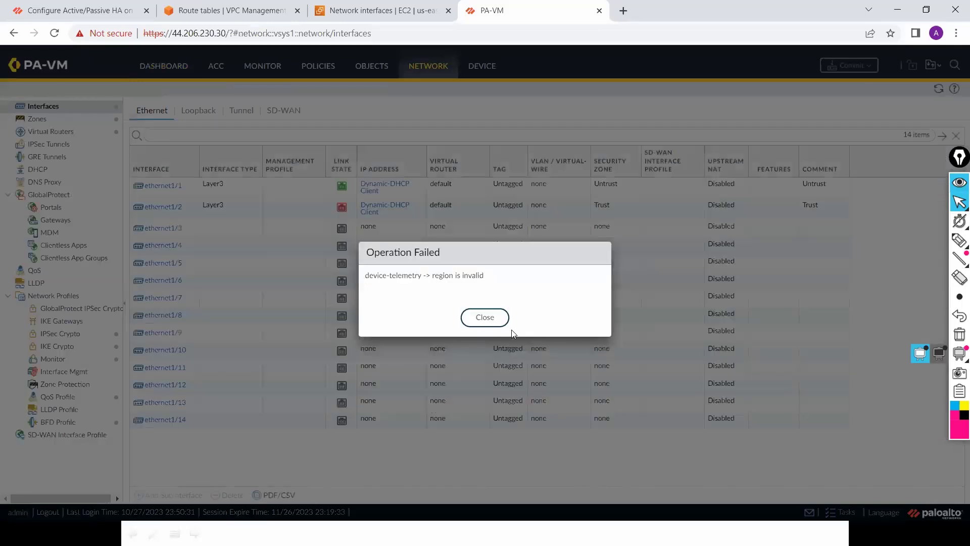
pyautogui.click(485, 317)
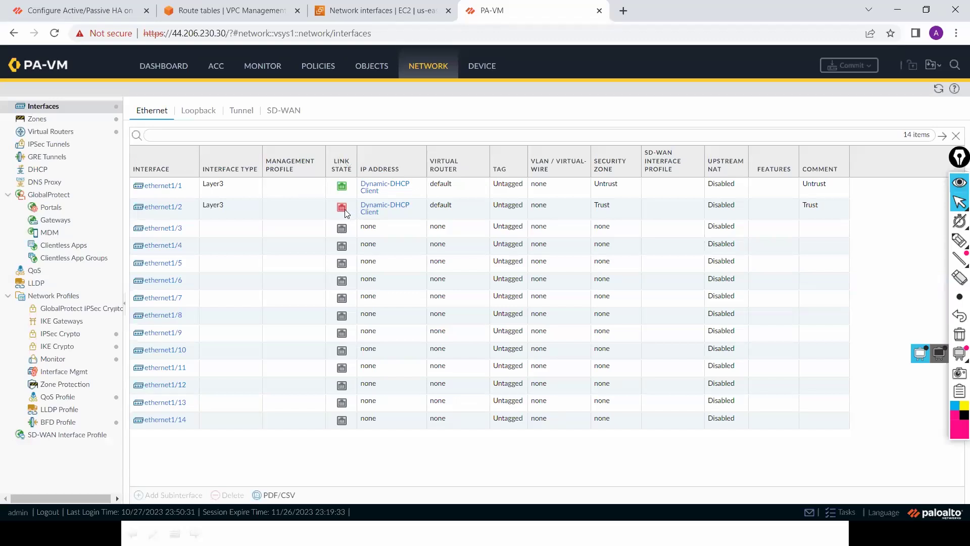
pyautogui.moveTo(343, 209)
pyautogui.hotkey('alt', 'Tab')
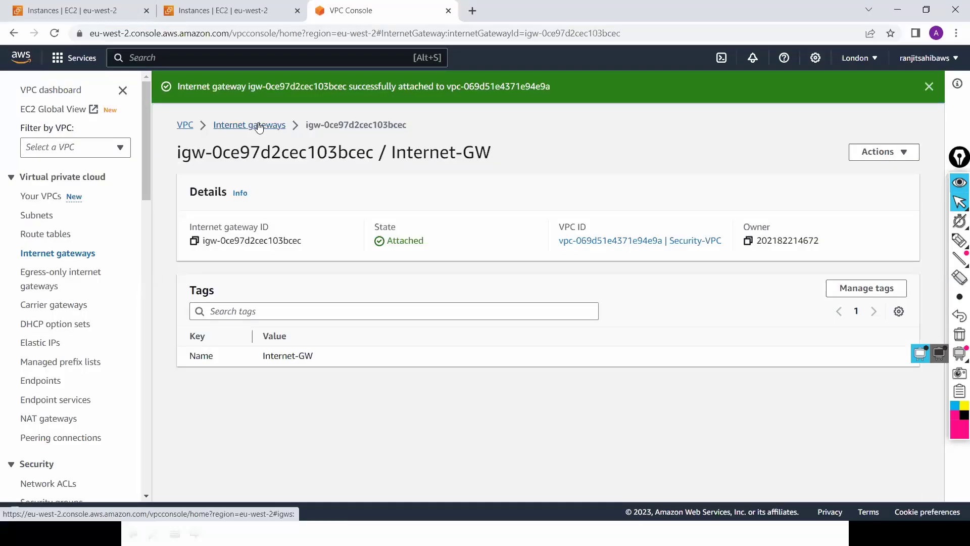
# Step: Verify Internet-GW is attached to Security-VPC, then switch to the EC2 Instances tab
pyautogui.click(260, 126)
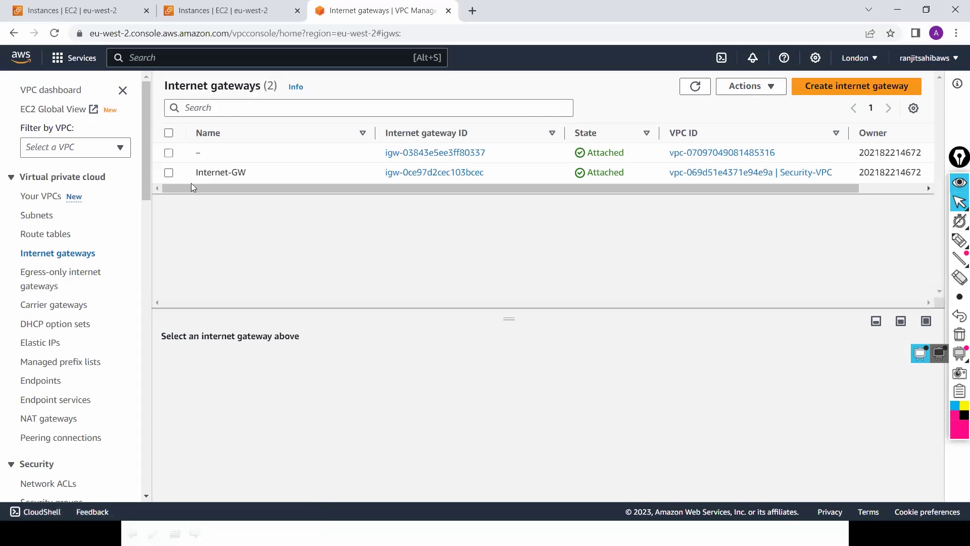
pyautogui.click(196, 183)
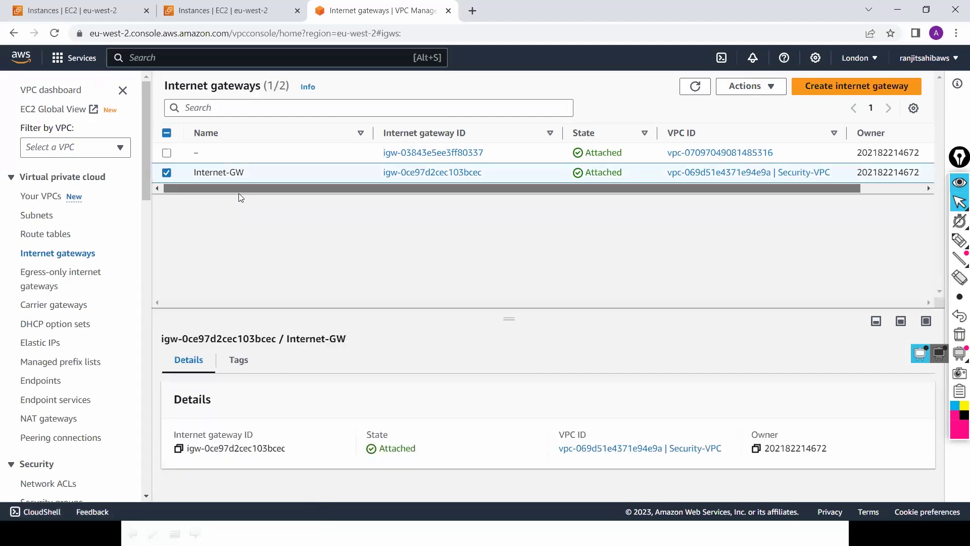
pyautogui.hscroll(3, 314, 194)
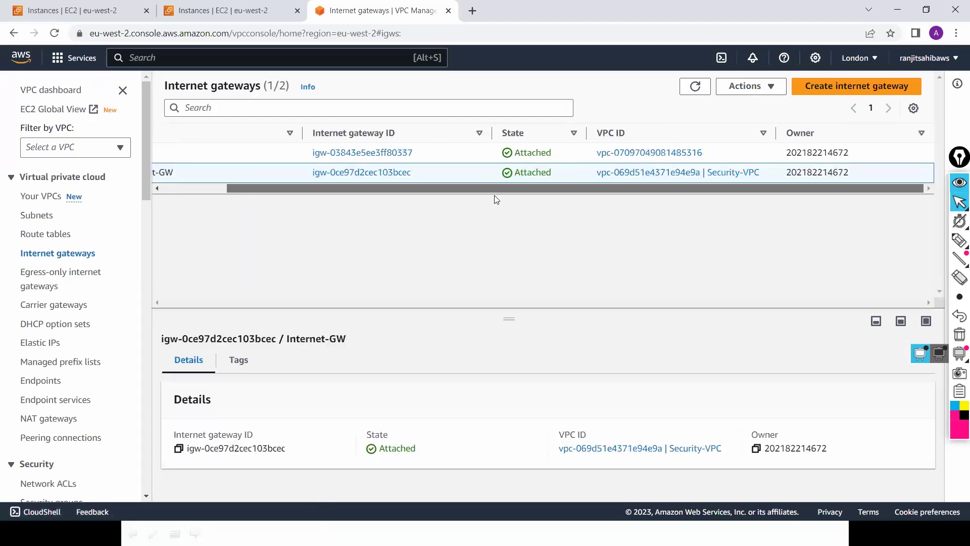
pyautogui.moveTo(444, 189); pyautogui.dragTo(375, 199)
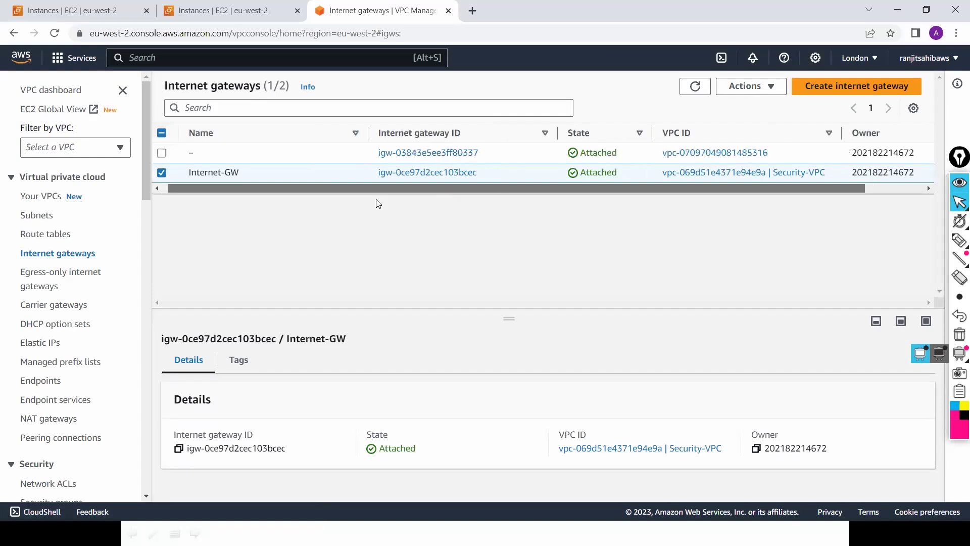
pyautogui.hscroll(-1, 324, 207)
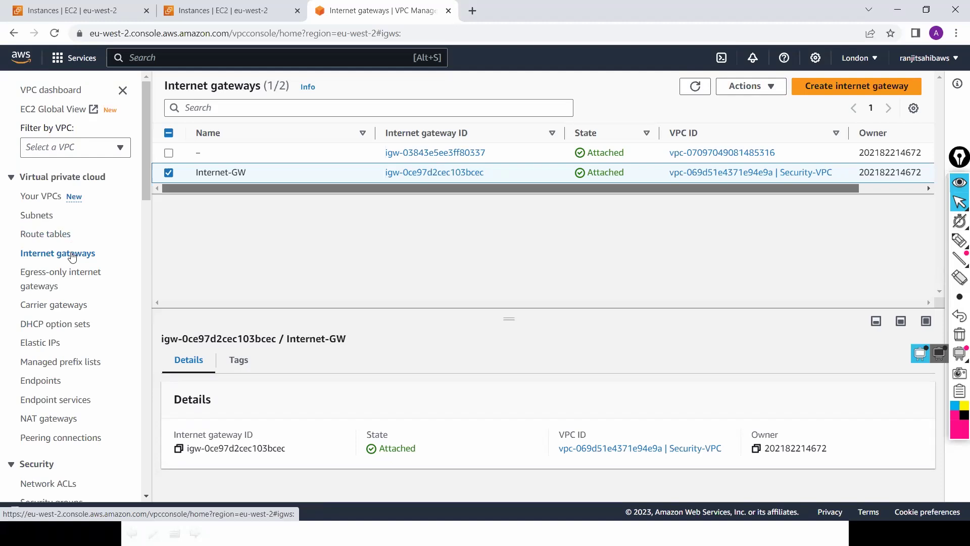
pyautogui.click(245, 16)
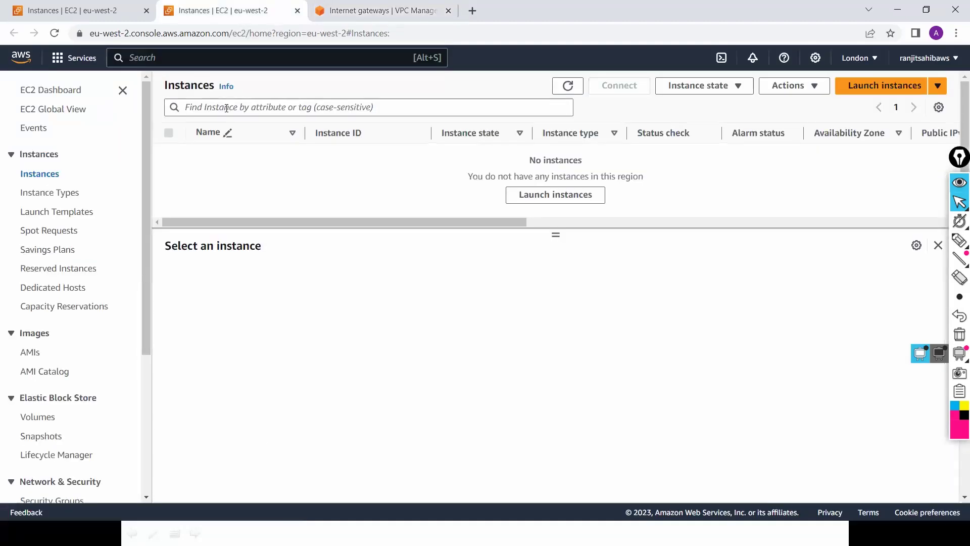
# Step: Start a new instance launch named PA-FW with the number of instances set to 2
pyautogui.click(900, 91)
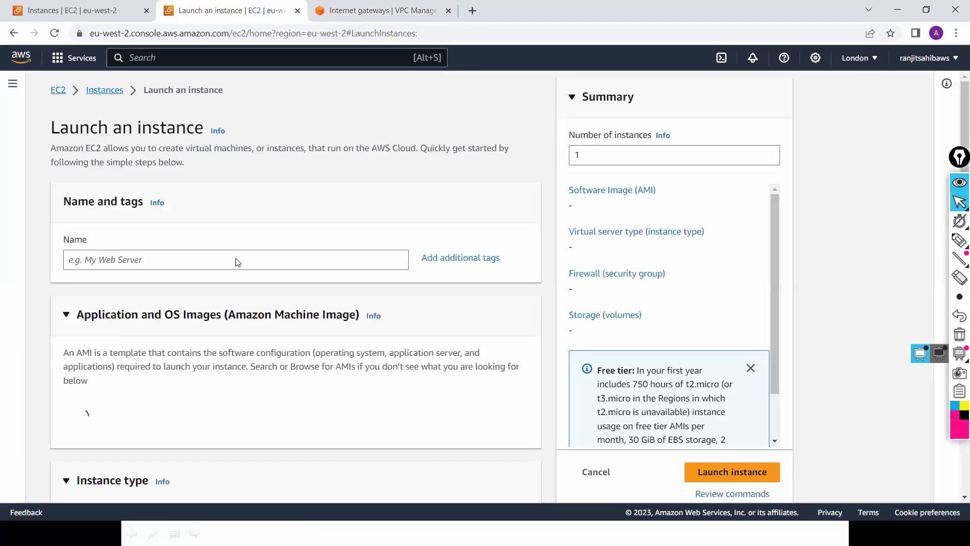
pyautogui.click(231, 258)
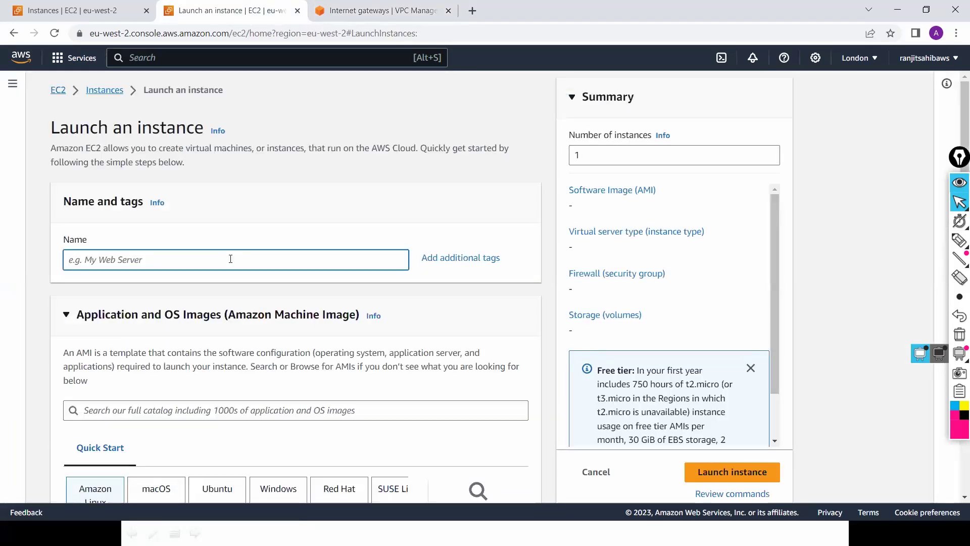
pyautogui.write('PA-')
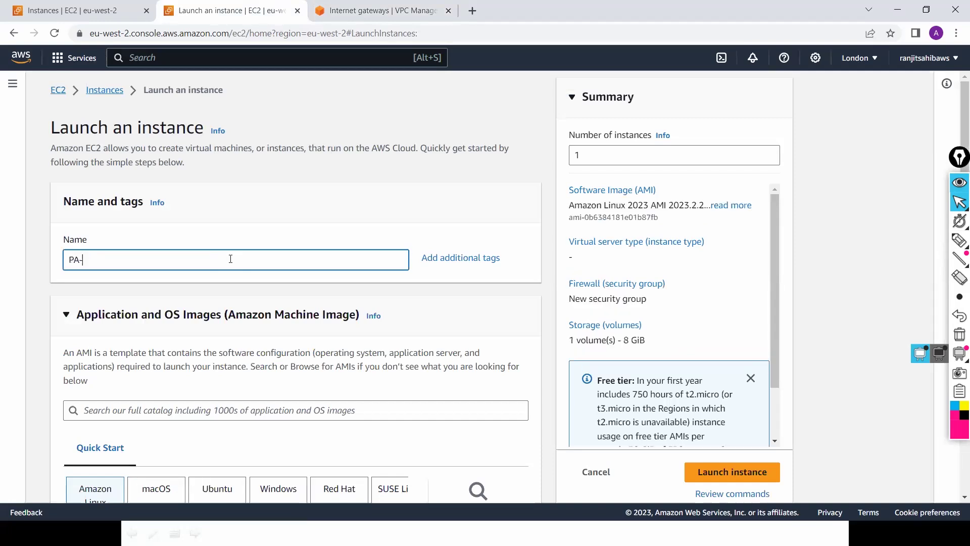
pyautogui.write('FW')
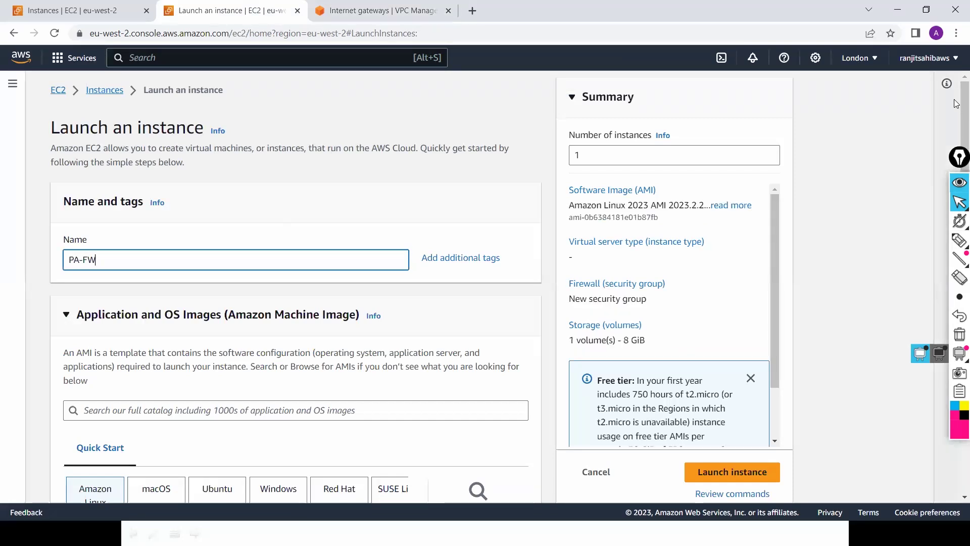
pyautogui.scroll(-1, 616, 154)
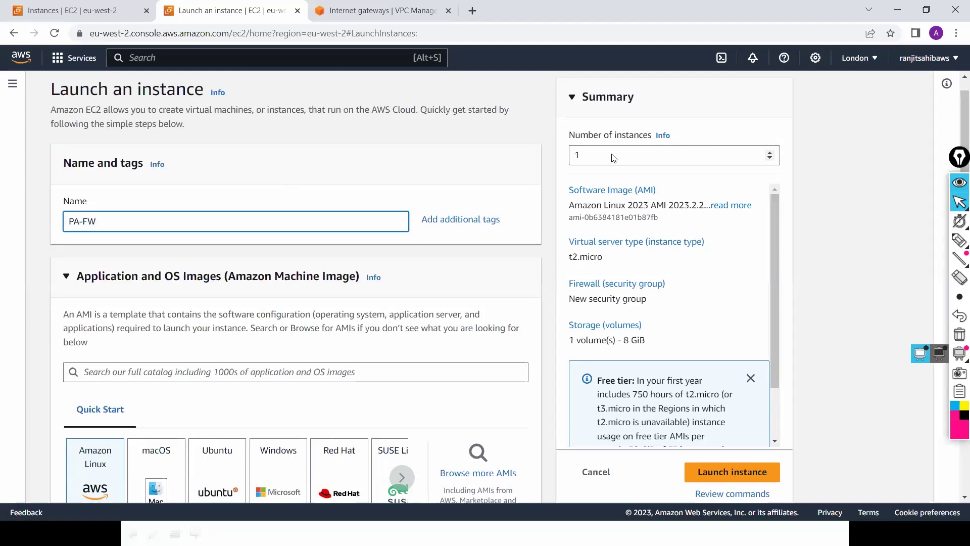
pyautogui.click(543, 154)
pyautogui.click(769, 152)
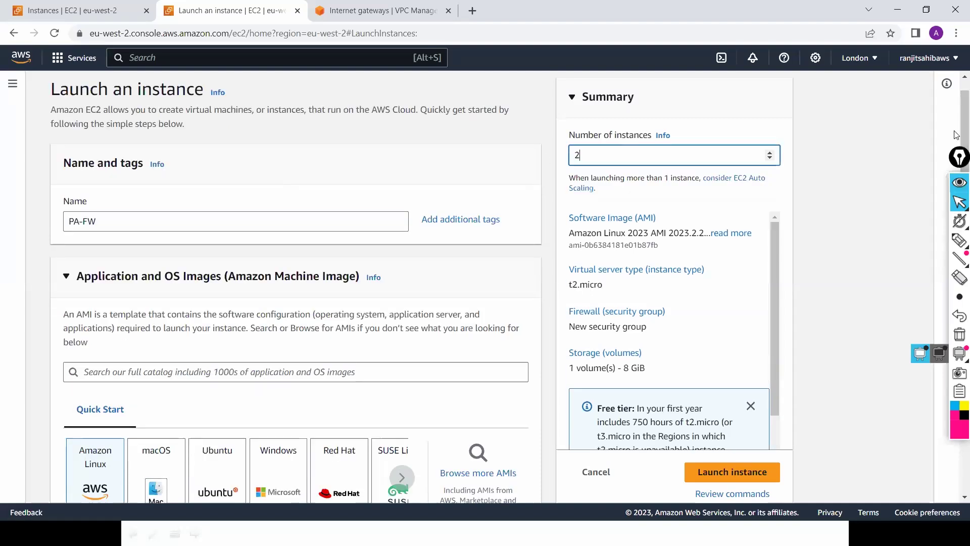
pyautogui.scroll(-2, 770, 235)
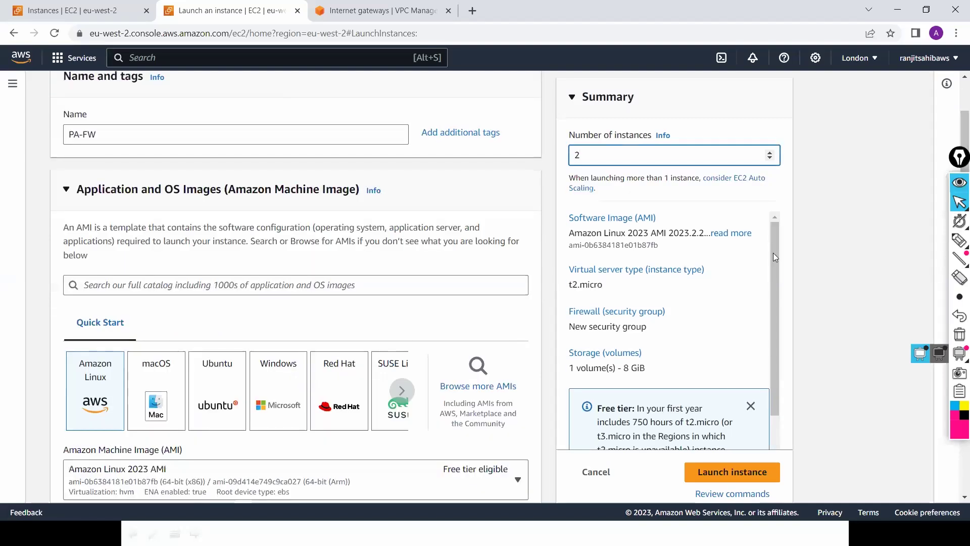
# Step: Search Marketplace AMIs for 'Paloalto' and select the VM-Series Next-Generation Firewall (BYOL) image
pyautogui.click(482, 388)
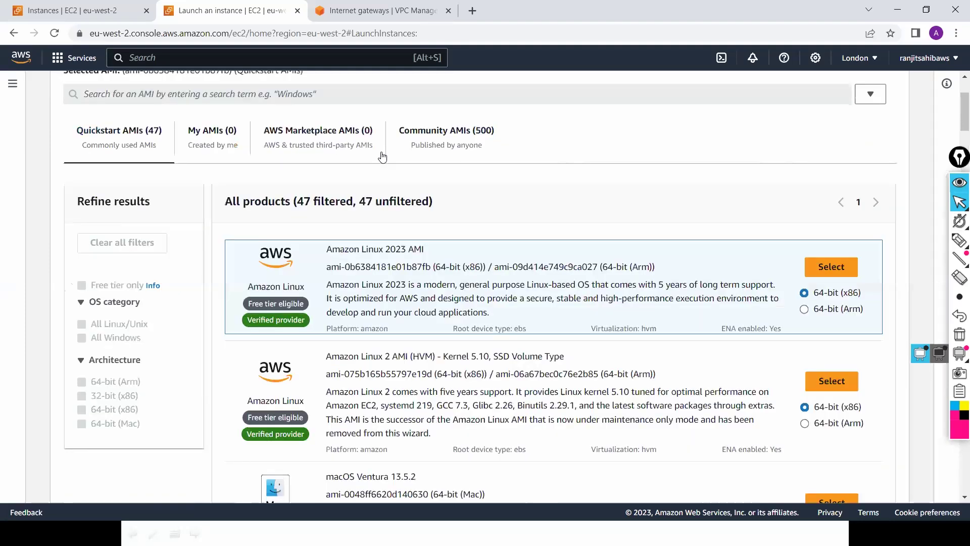
pyautogui.click(324, 132)
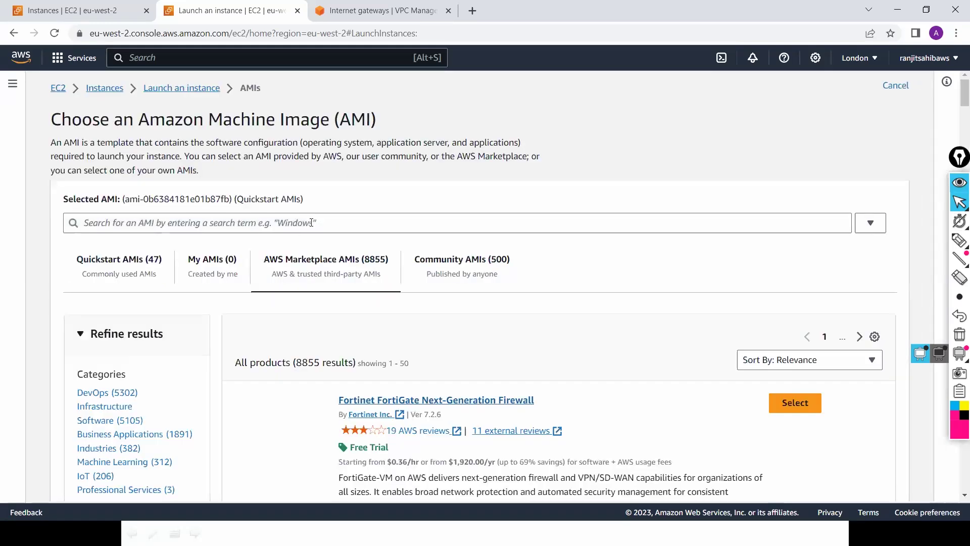
pyautogui.click(311, 223)
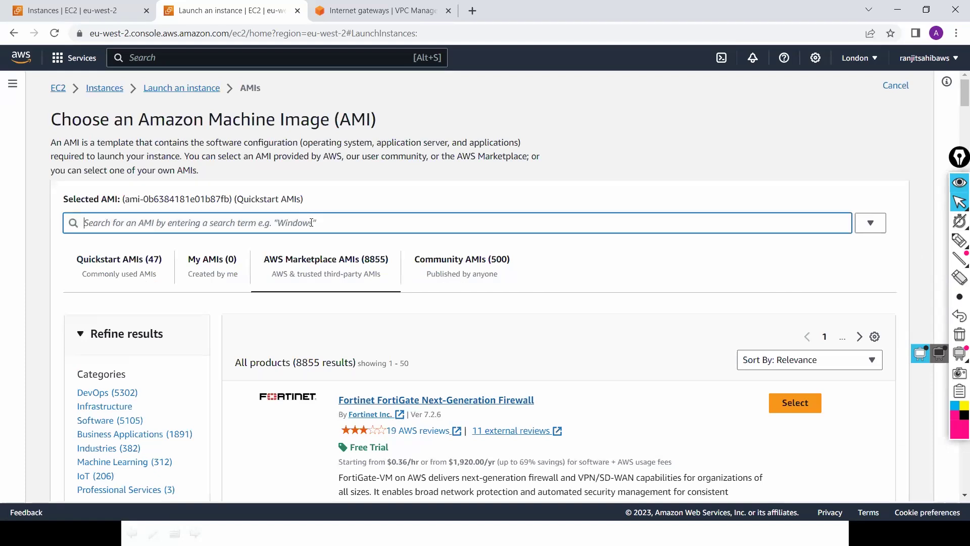
pyautogui.write('Paloalto')
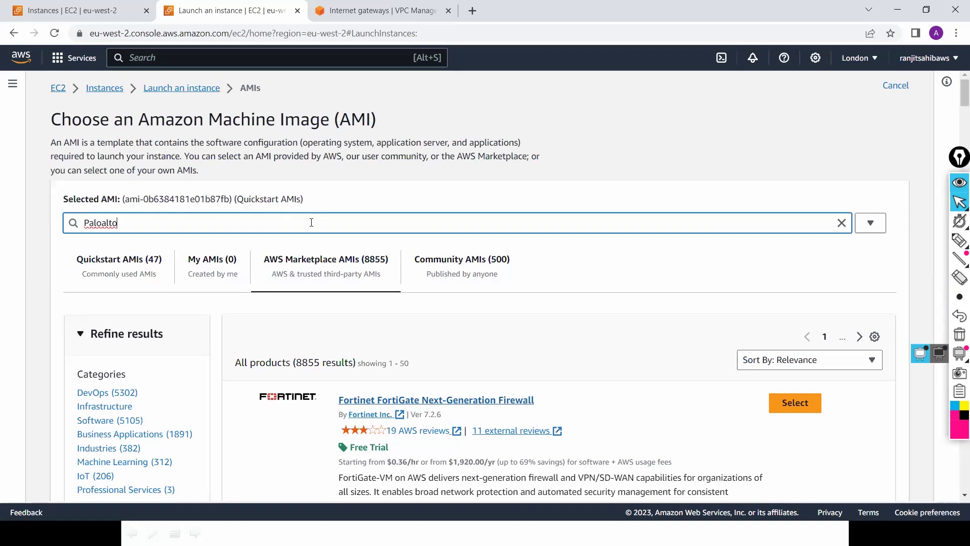
pyautogui.press('Return')
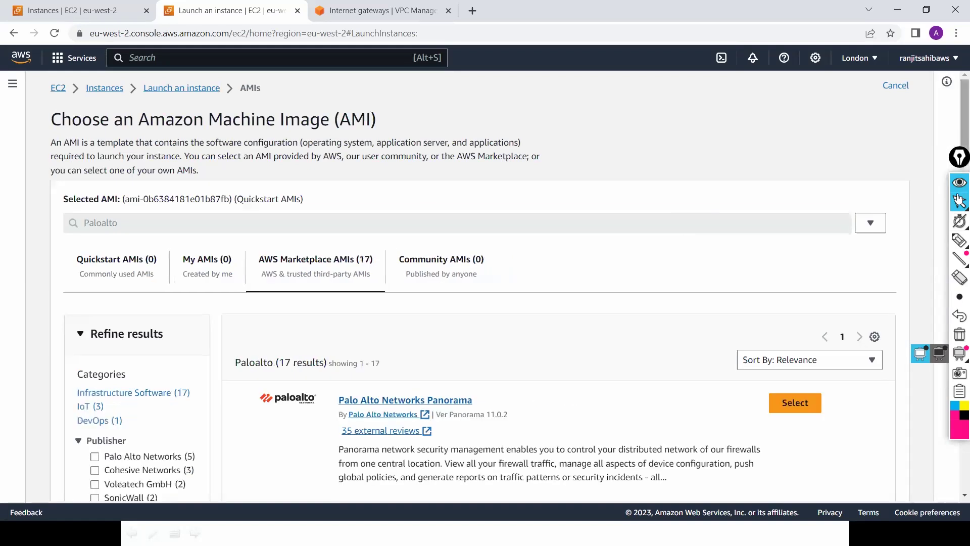
pyautogui.scroll(-7, 958, 200)
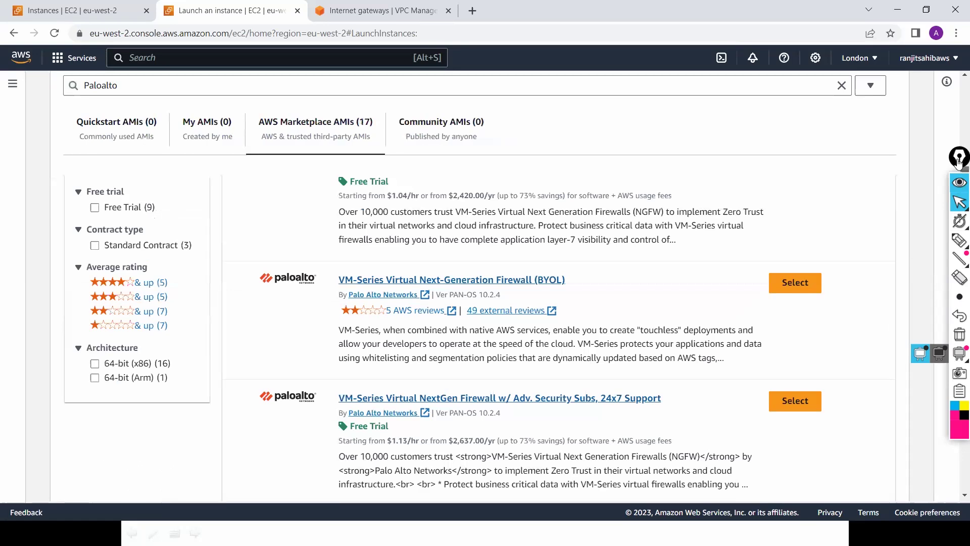
pyautogui.click(794, 286)
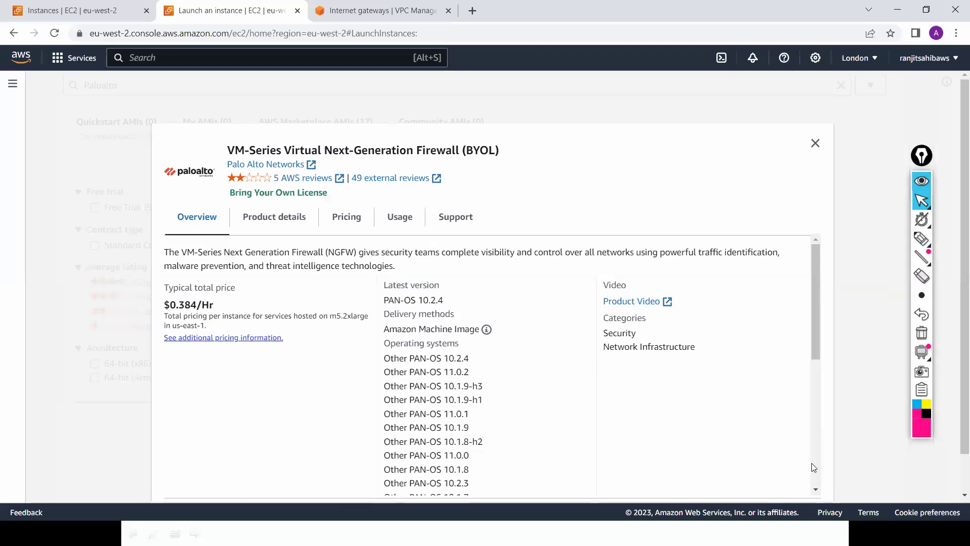
pyautogui.click(814, 467)
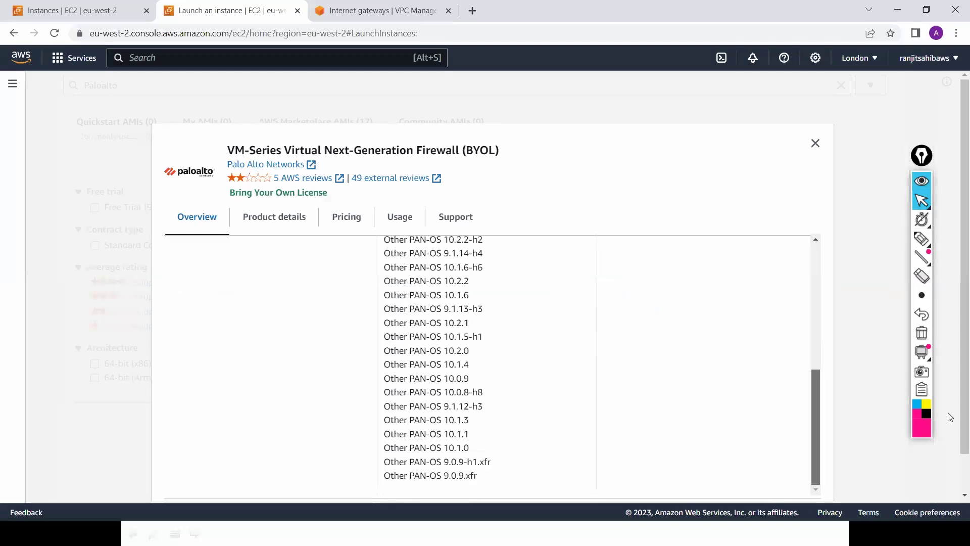
pyautogui.scroll(-1, 787, 490)
pyautogui.click(781, 478)
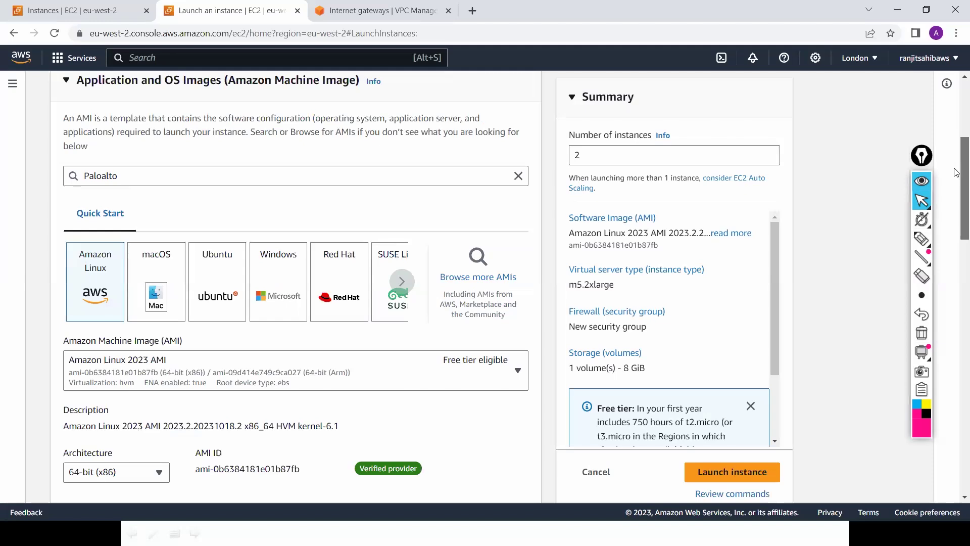
pyautogui.moveTo(956, 166); pyautogui.dragTo(956, 283)
# Step: Create a new key pair named London-Security-key and use it for the launch
pyautogui.scroll(-1, 374, 270)
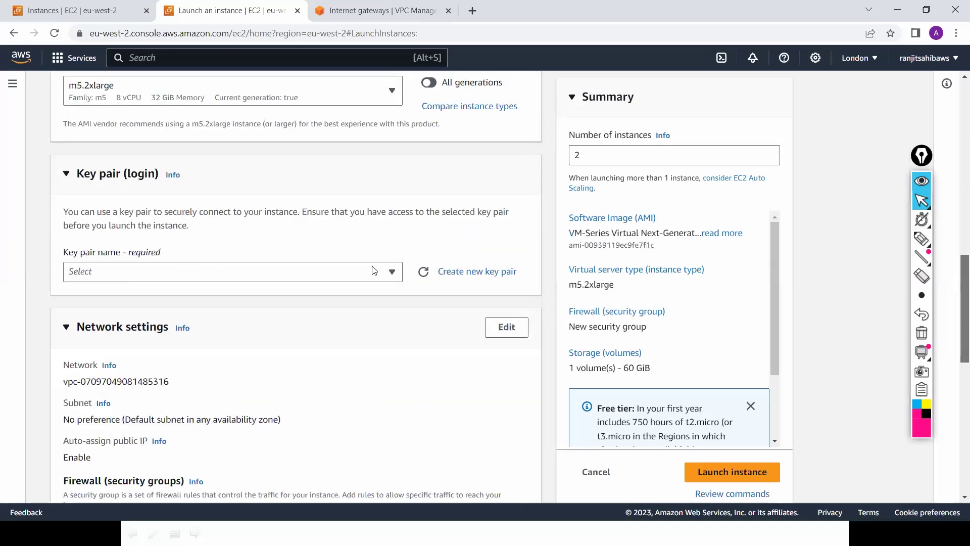
pyautogui.click(374, 270)
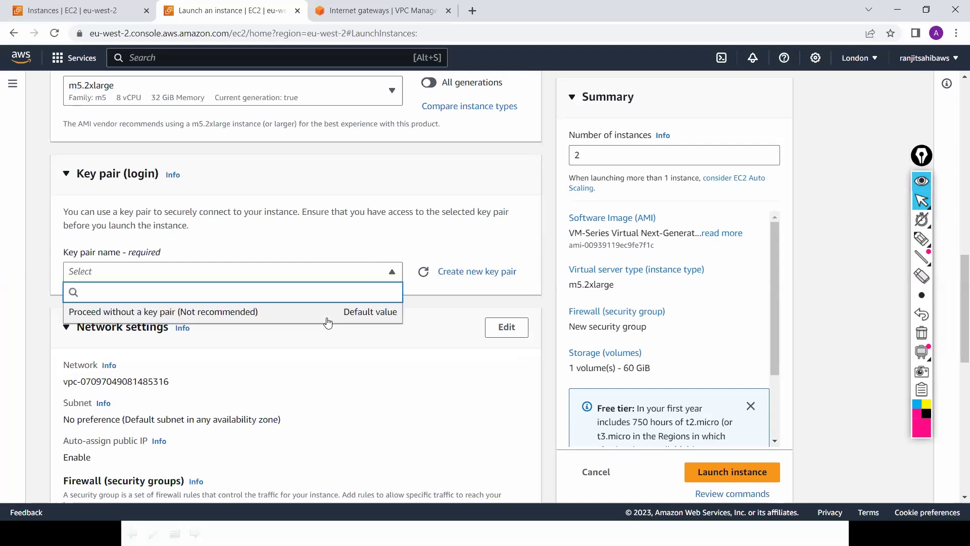
pyautogui.click(465, 280)
pyautogui.click(467, 272)
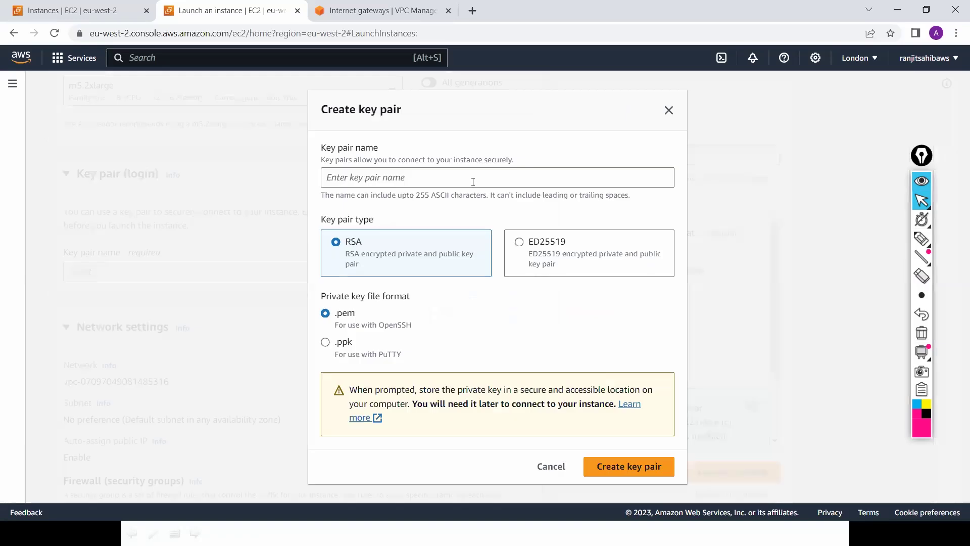
pyautogui.click(473, 182)
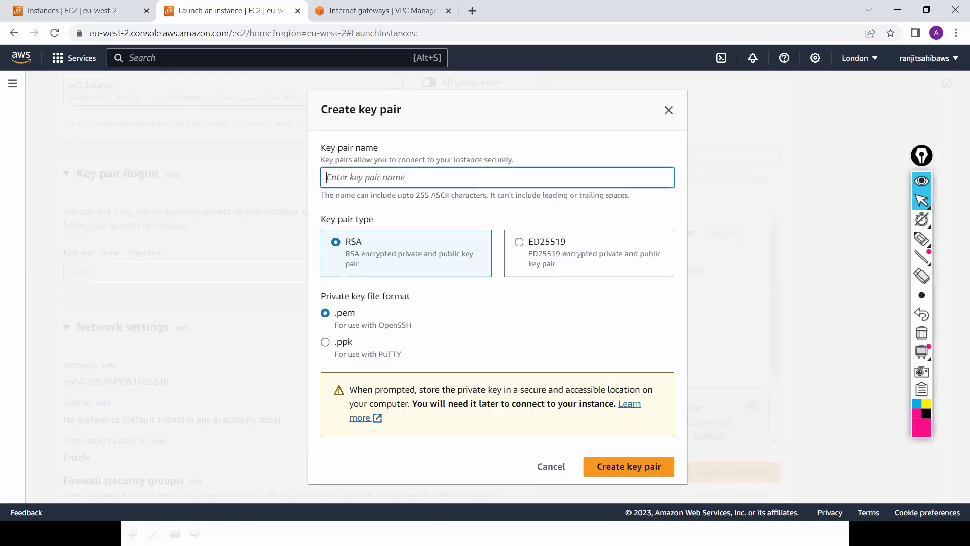
pyautogui.write('London-Secu')
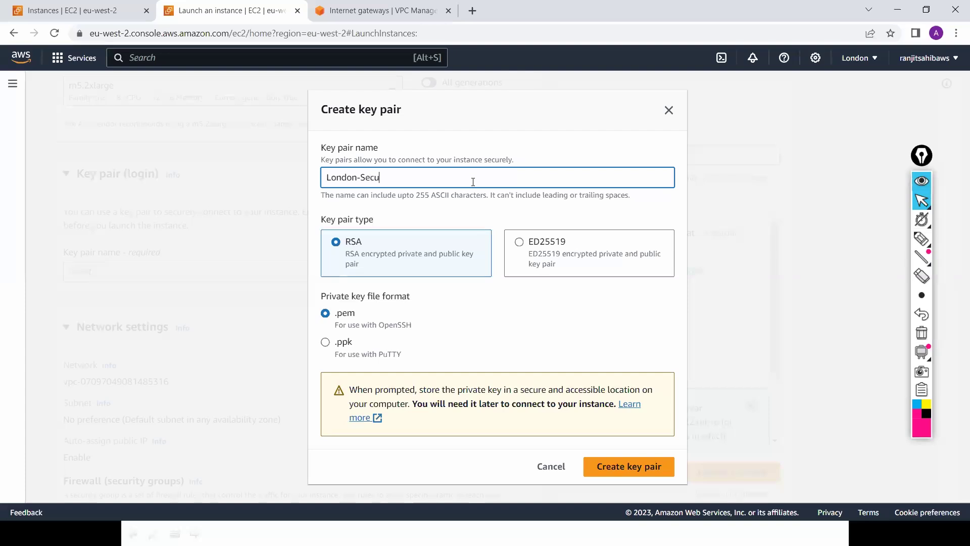
pyautogui.write('rity-key')
pyautogui.click(635, 469)
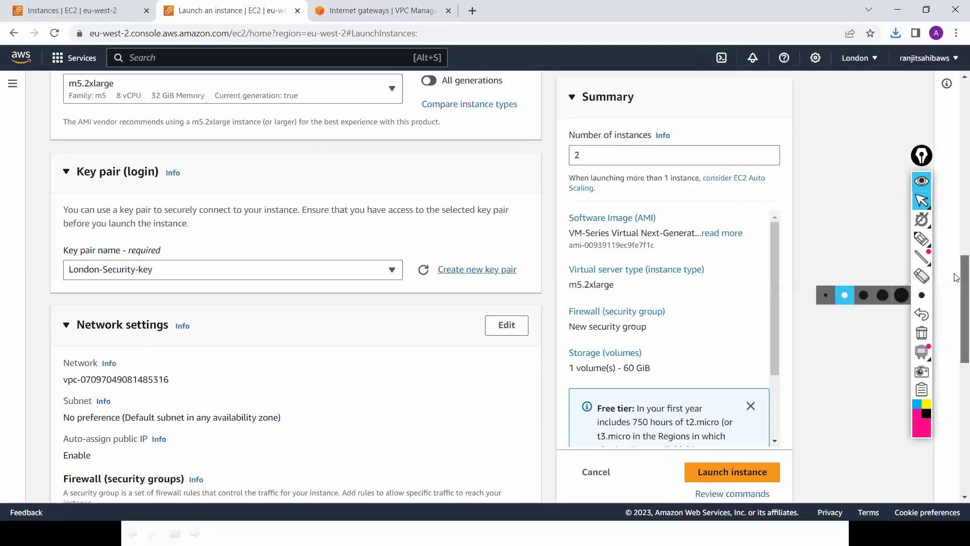
# Step: Edit Network settings to place the instances in Security-VPC on Mgmt-Subnet
pyautogui.scroll(-1, 956, 296)
pyautogui.scroll(-2, 956, 307)
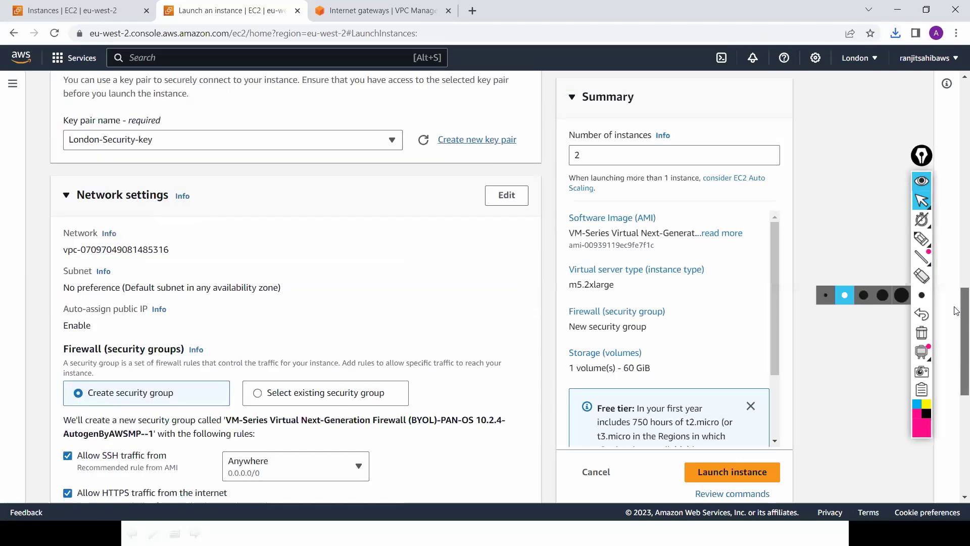
pyautogui.scroll(-1, 956, 307)
pyautogui.scroll(1, 957, 307)
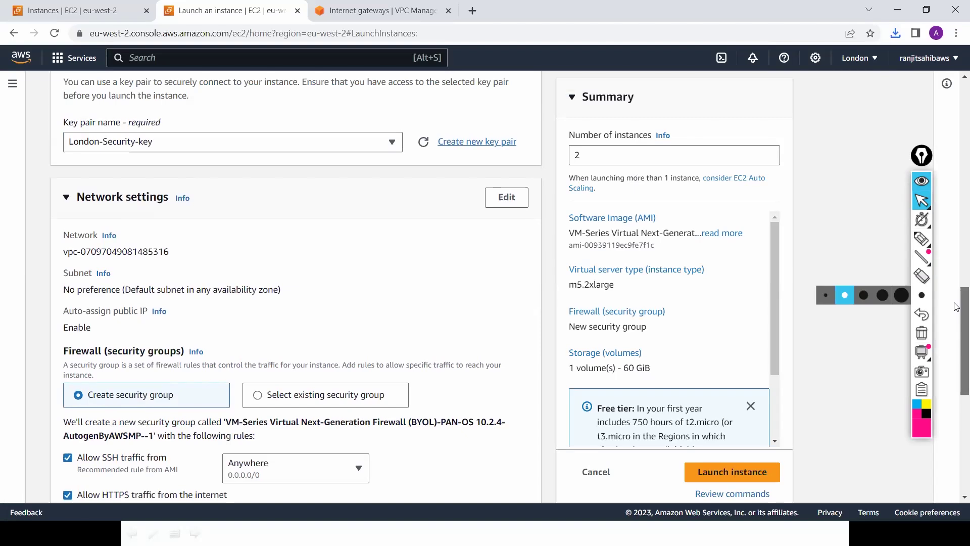
pyautogui.scroll(1, 956, 298)
pyautogui.scroll(1, 957, 283)
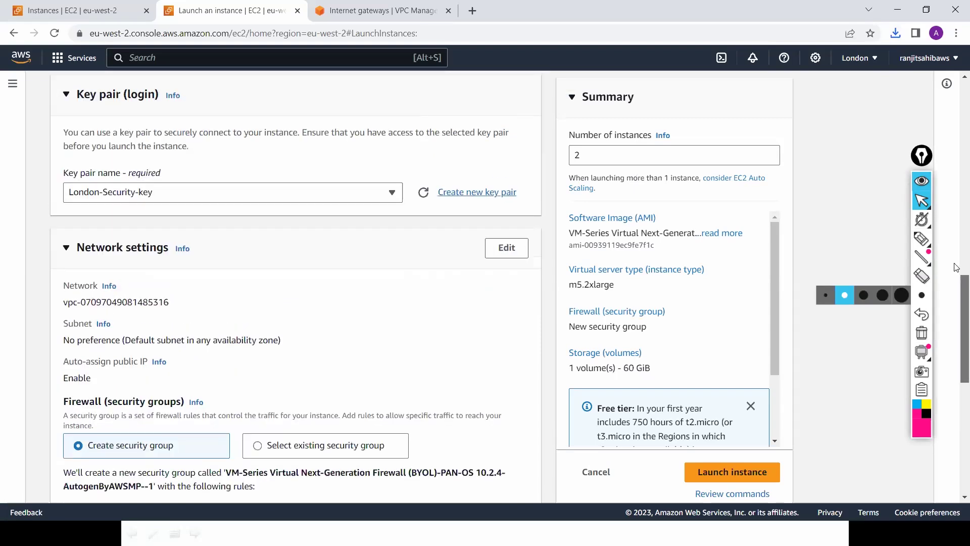
pyautogui.scroll(2, 956, 268)
pyautogui.scroll(-1, 956, 269)
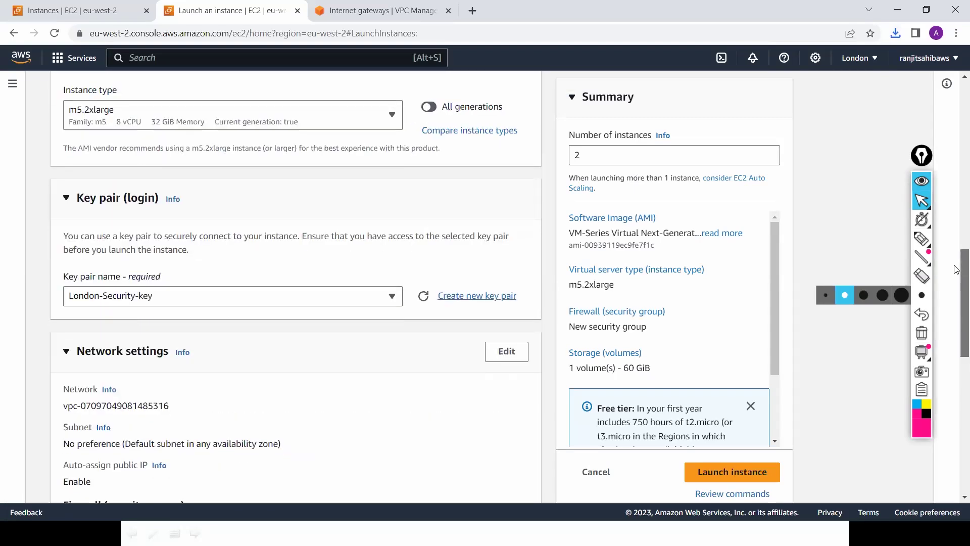
pyautogui.scroll(3, 956, 213)
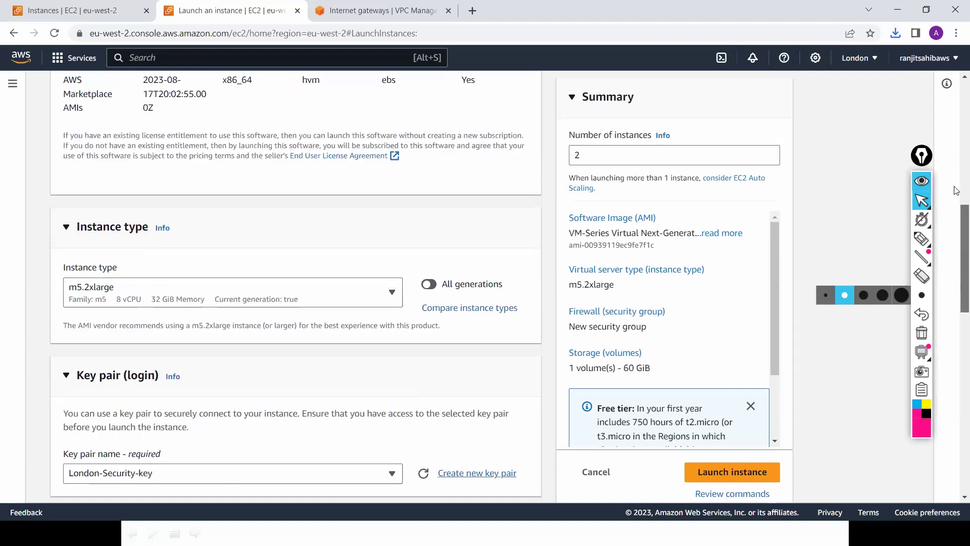
pyautogui.scroll(5, 956, 155)
pyautogui.moveTo(956, 156); pyautogui.dragTo(956, 309)
pyautogui.scroll(-1, 505, 193)
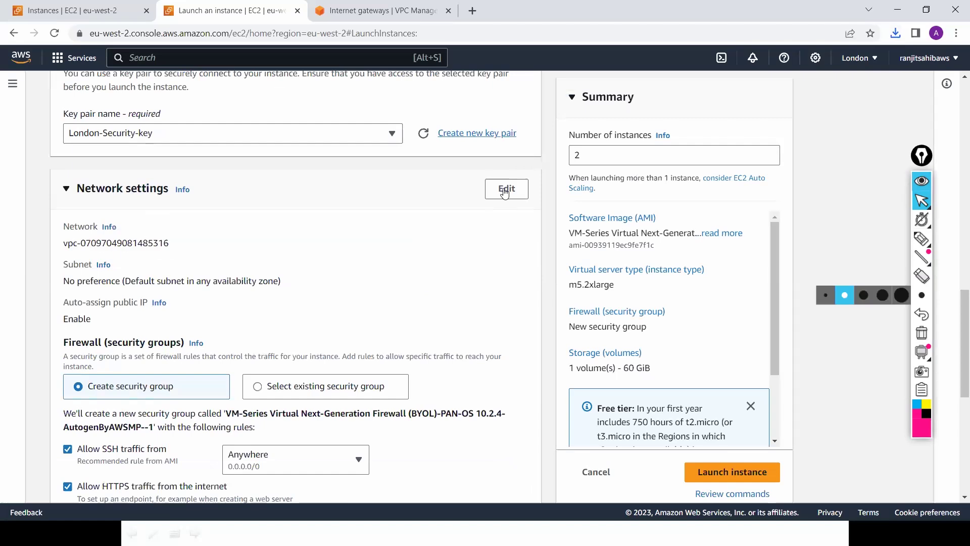
pyautogui.click(504, 193)
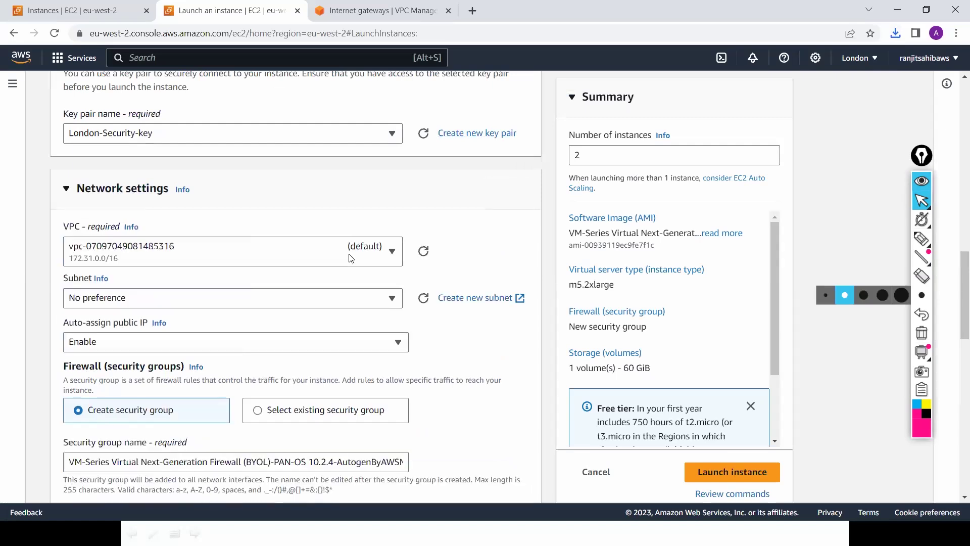
pyautogui.click(350, 258)
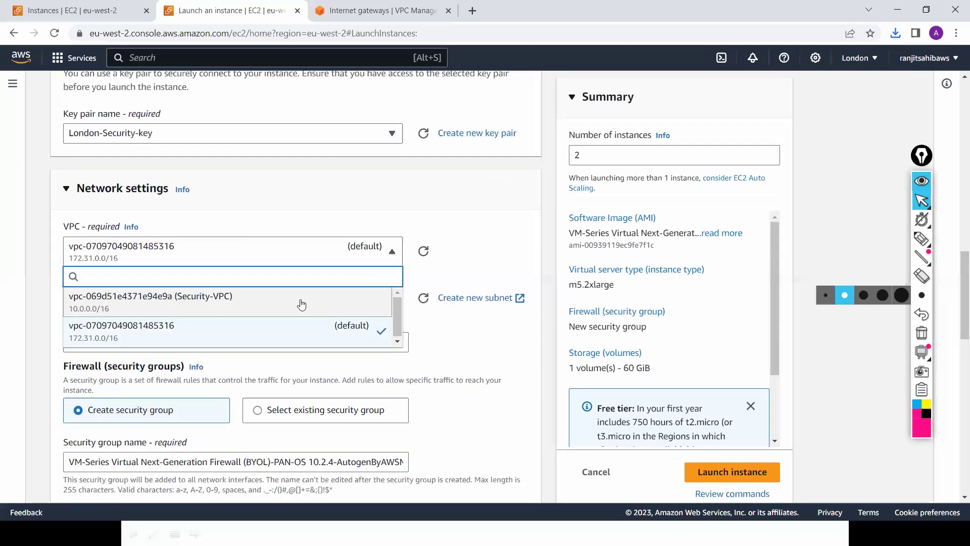
pyautogui.click(302, 303)
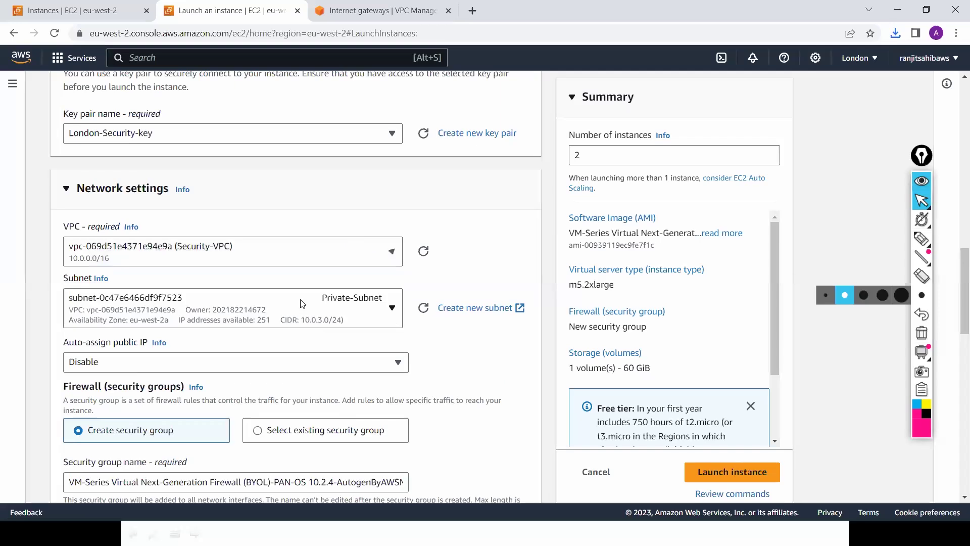
pyautogui.click(372, 315)
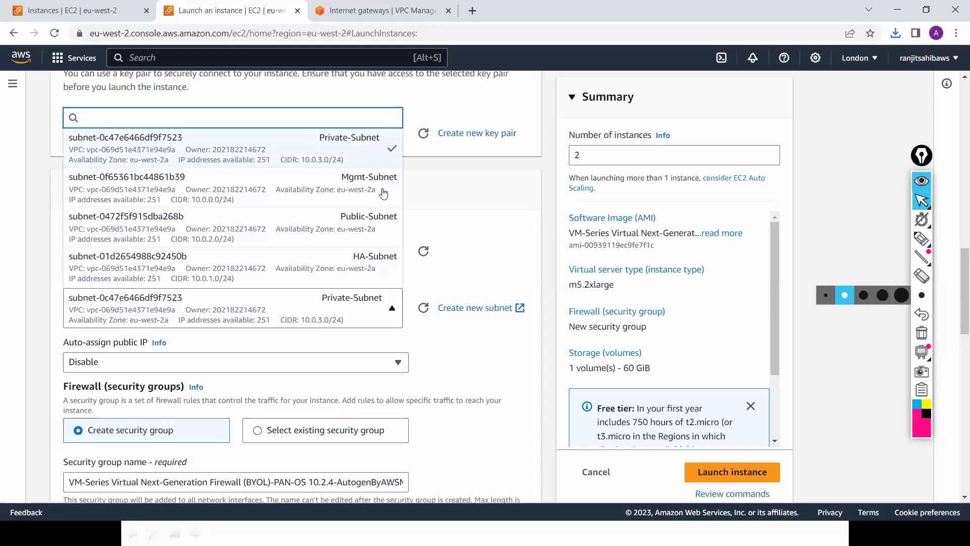
pyautogui.click(384, 191)
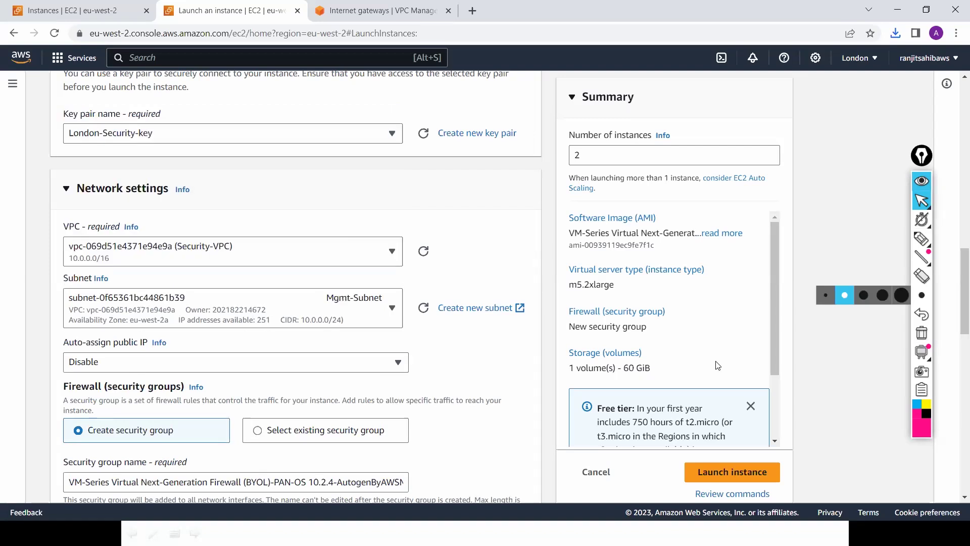
pyautogui.scroll(-5, 956, 262)
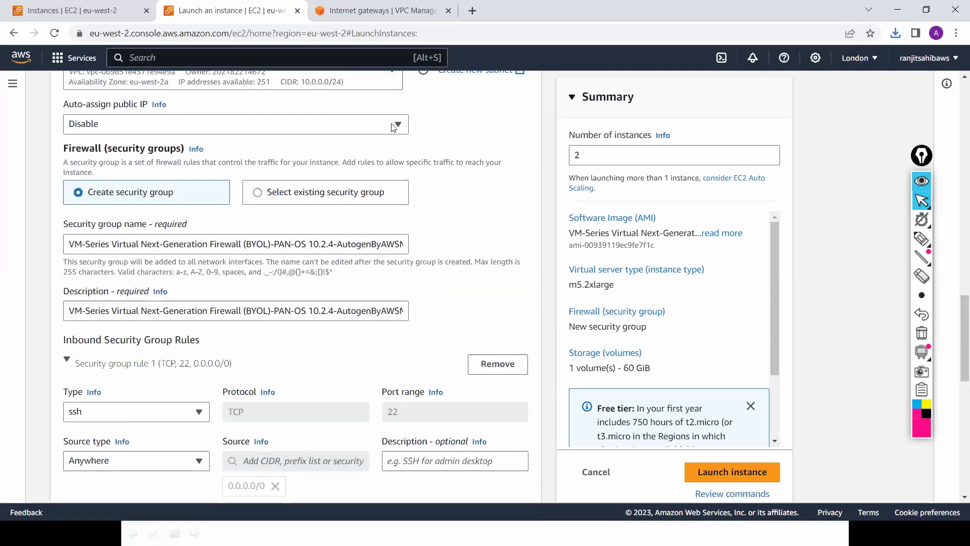
# Step: Enable auto-assign public IP, rename the security group to FW-Security-Group, and launch both firewall instances
pyautogui.click(393, 126)
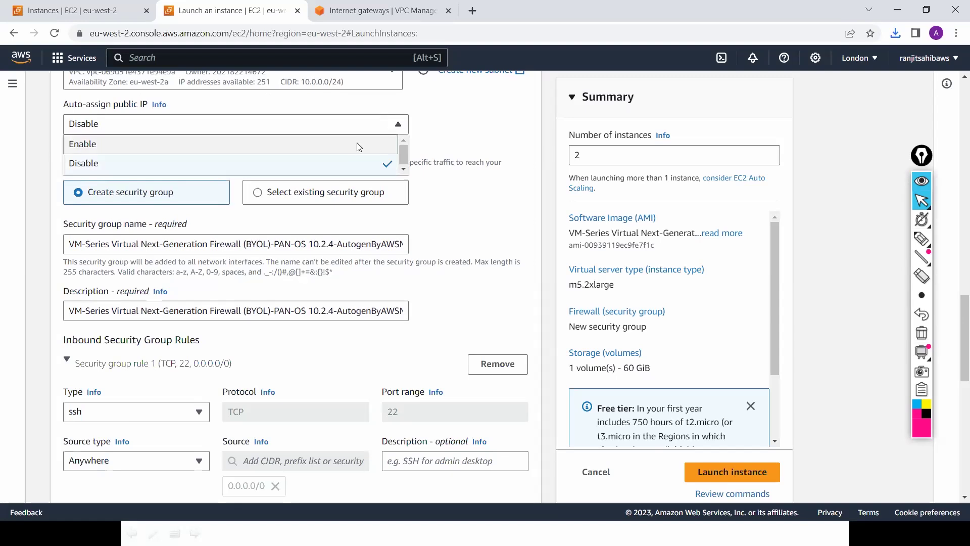
pyautogui.press('Return')
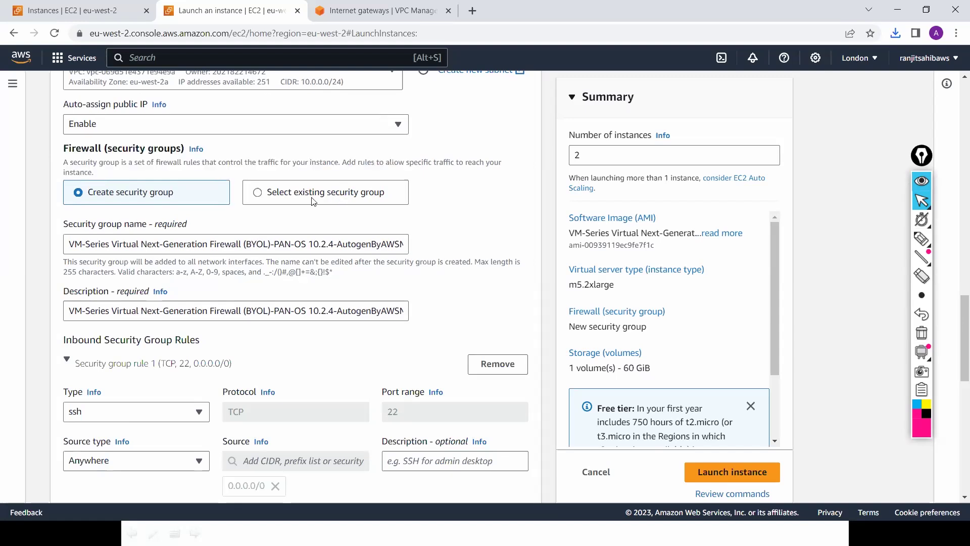
pyautogui.click(307, 247)
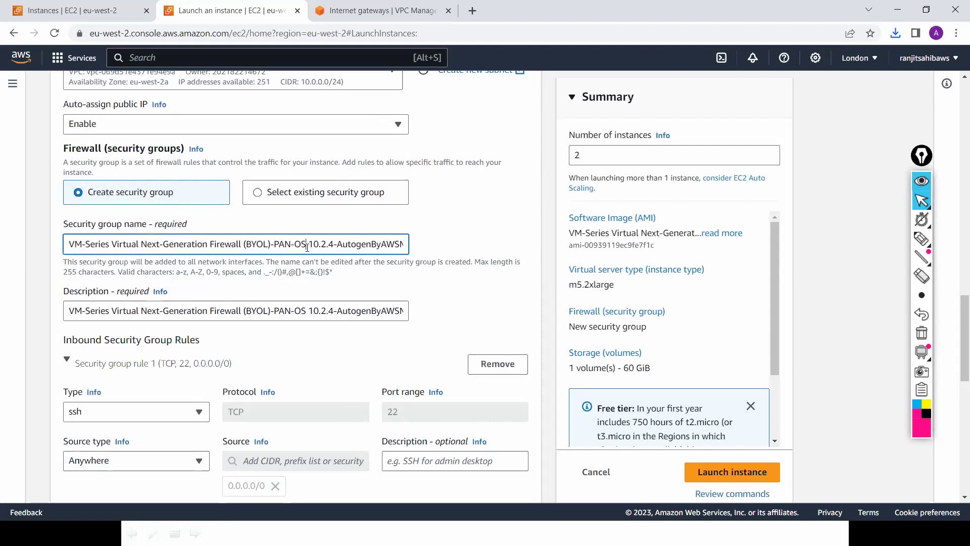
pyautogui.hotkey('ctrl', 'a')
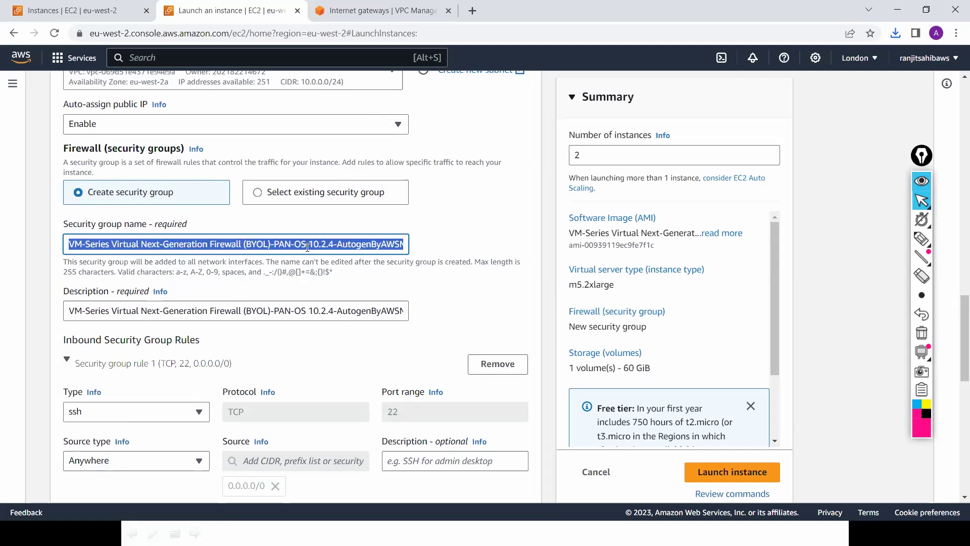
pyautogui.write('FW-')
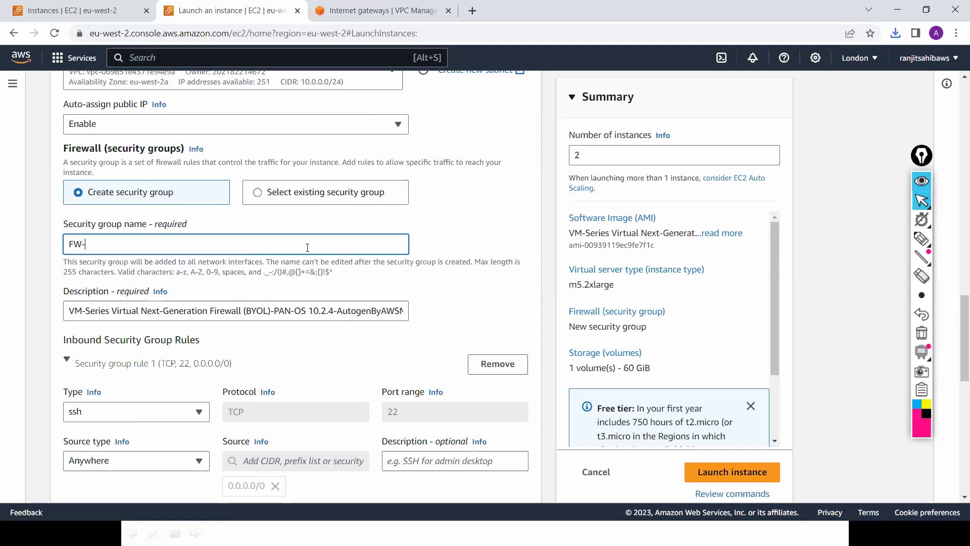
pyautogui.write('Security-Group')
pyautogui.moveTo(956, 312); pyautogui.dragTo(956, 443)
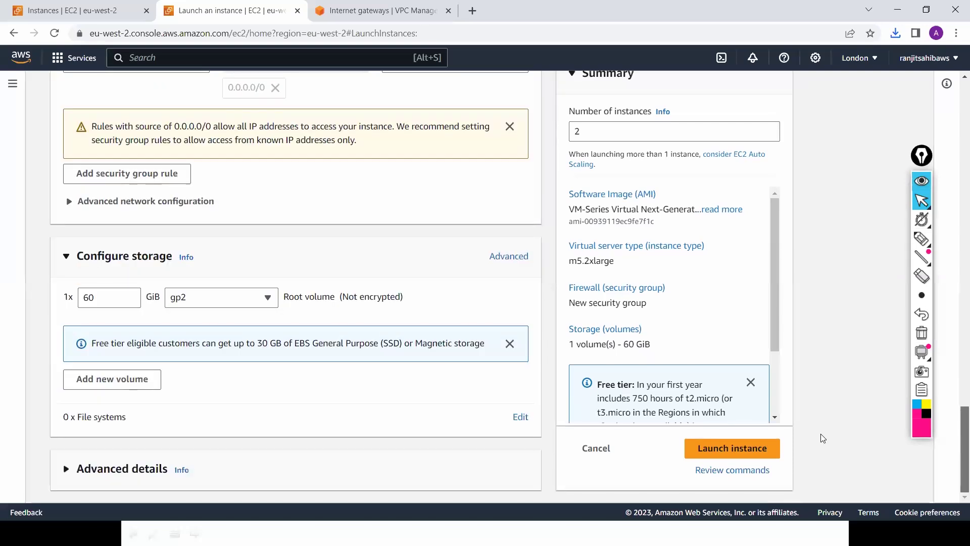
pyautogui.click(730, 448)
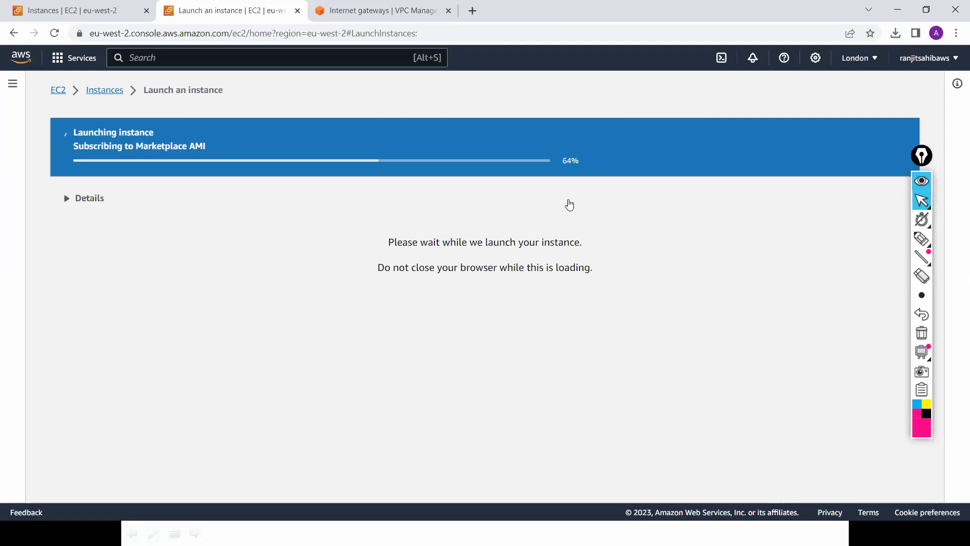
# Step: Switch to the PA-VM browser window and reload its N. Virginia Network interfaces list
pyautogui.hotkey('alt', 'Tab')
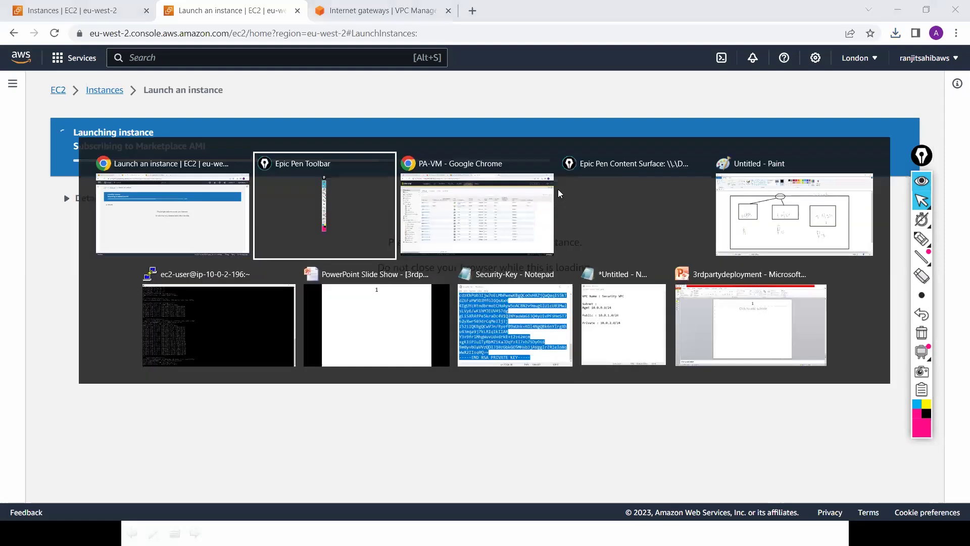
pyautogui.hotkey('alt', 'Tab')
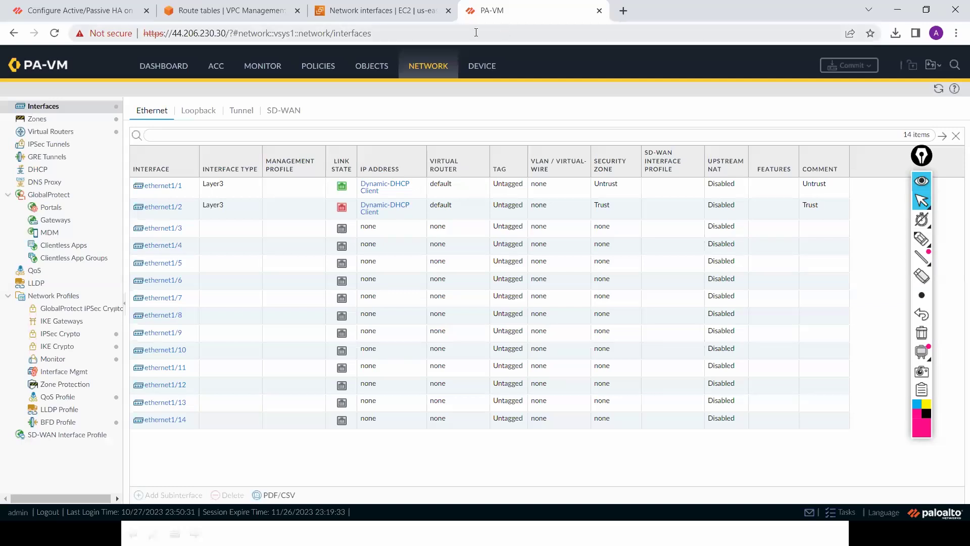
pyautogui.click(415, 18)
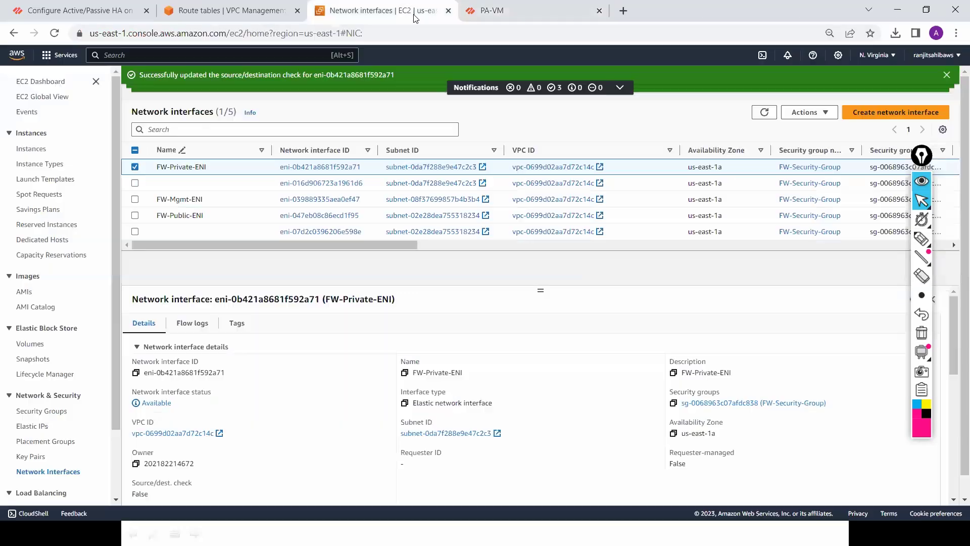
pyautogui.click(55, 34)
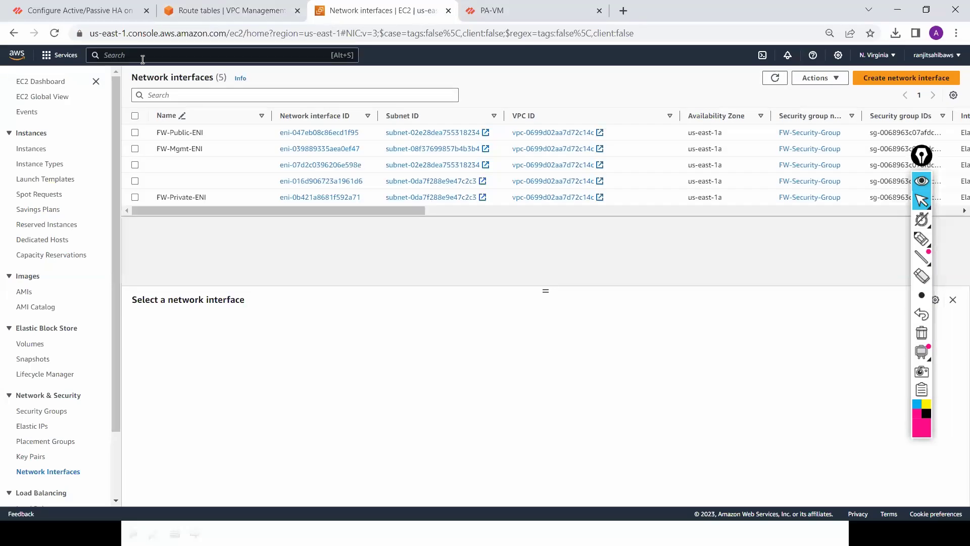
# Step: Open the EC2 service and list its running instances
pyautogui.click(149, 56)
pyautogui.write('EC')
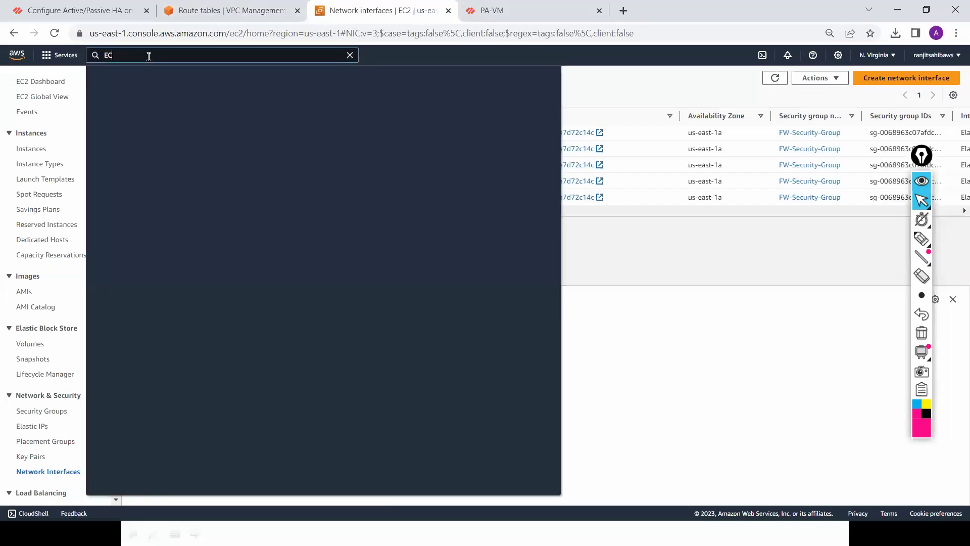
pyautogui.write('2')
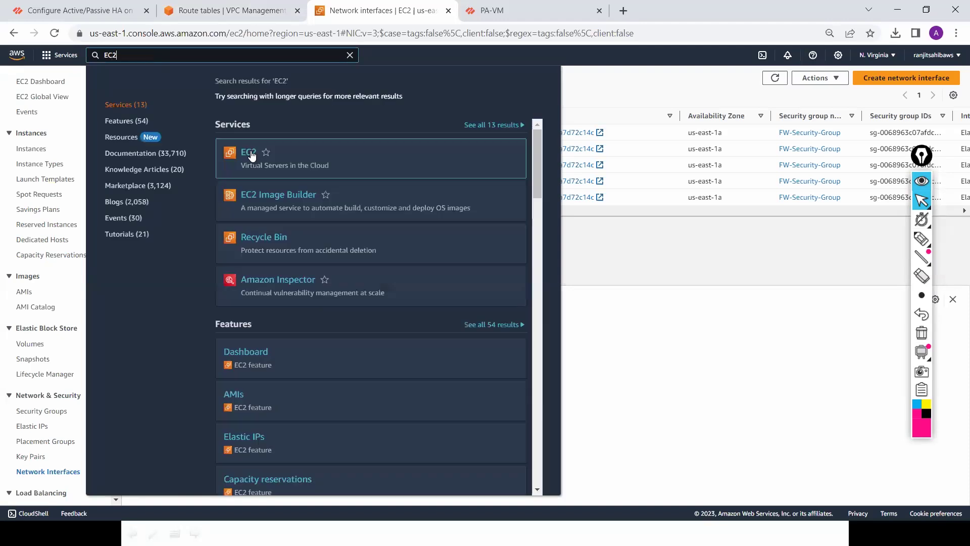
pyautogui.click(251, 155)
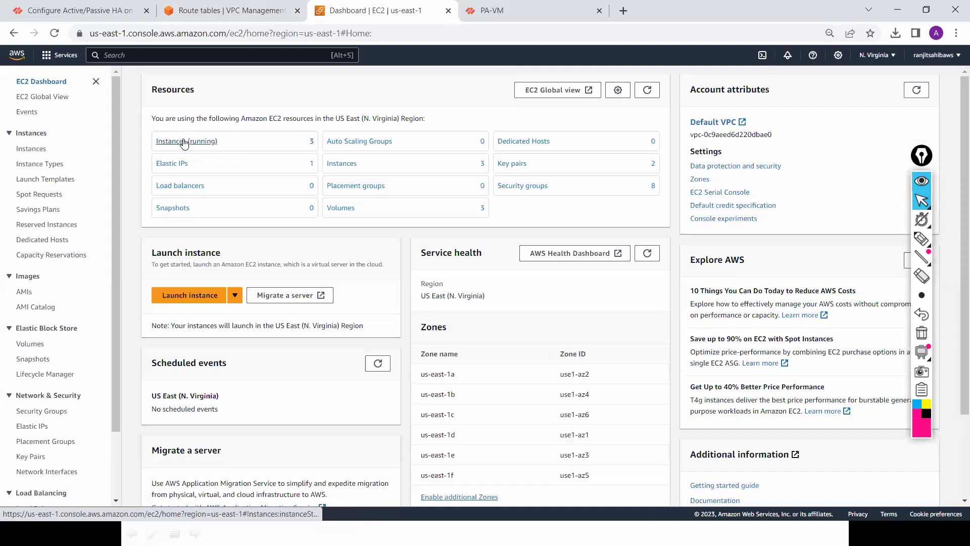
pyautogui.click(184, 143)
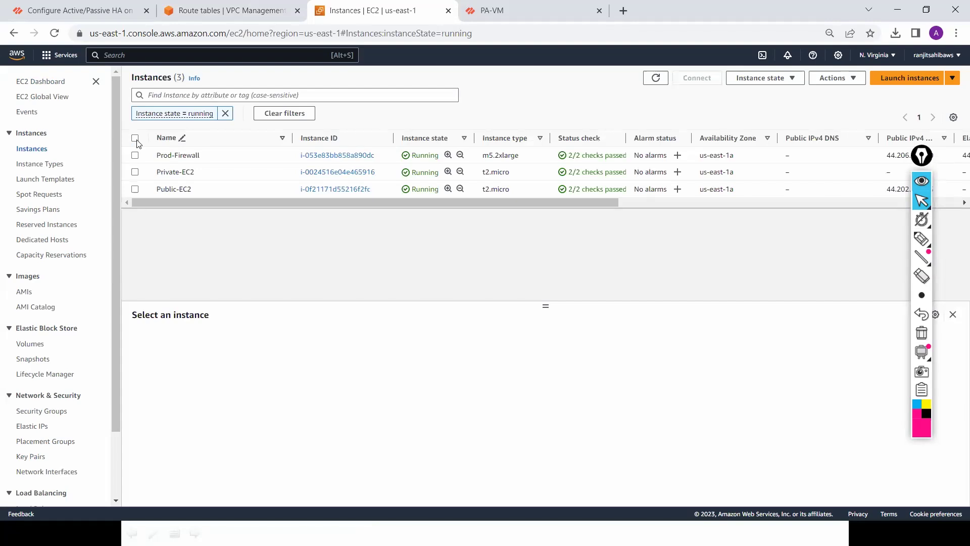
# Step: Terminate all three running instances: Prod-Firewall, Private-EC2 and Public-EC2
pyautogui.click(135, 138)
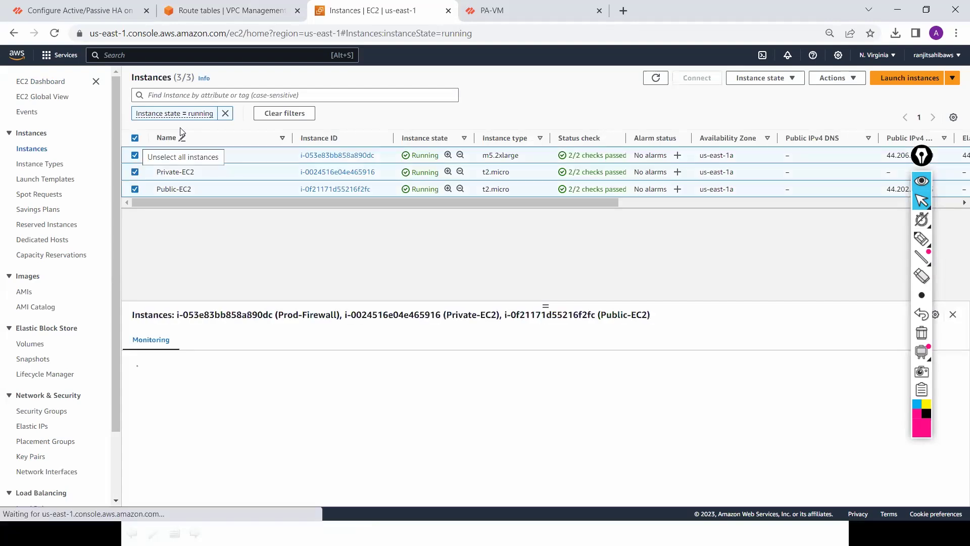
pyautogui.click(787, 82)
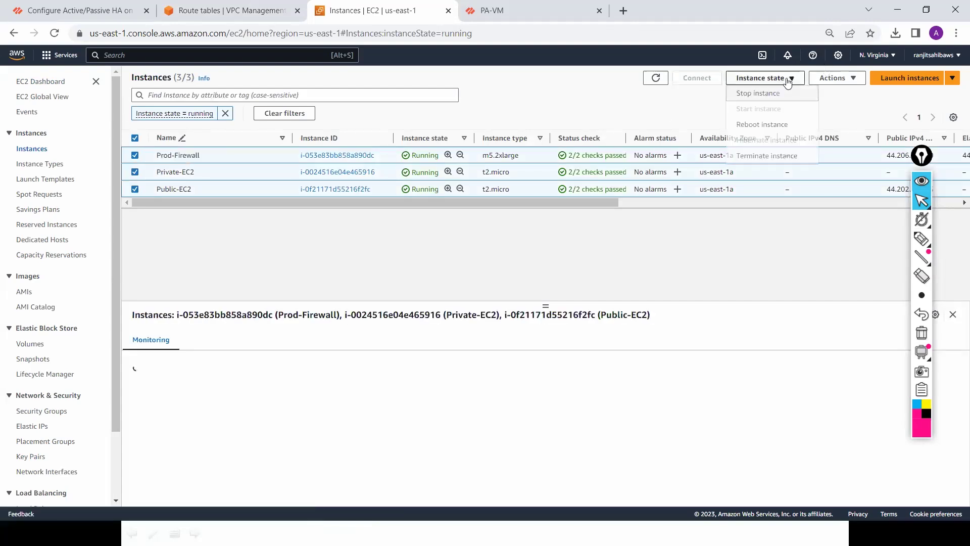
pyautogui.click(774, 156)
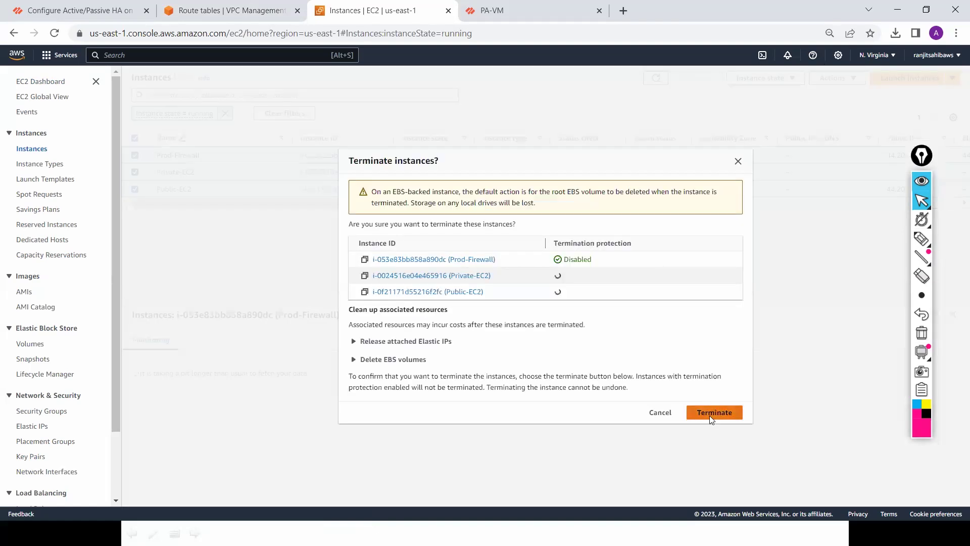
pyautogui.click(709, 417)
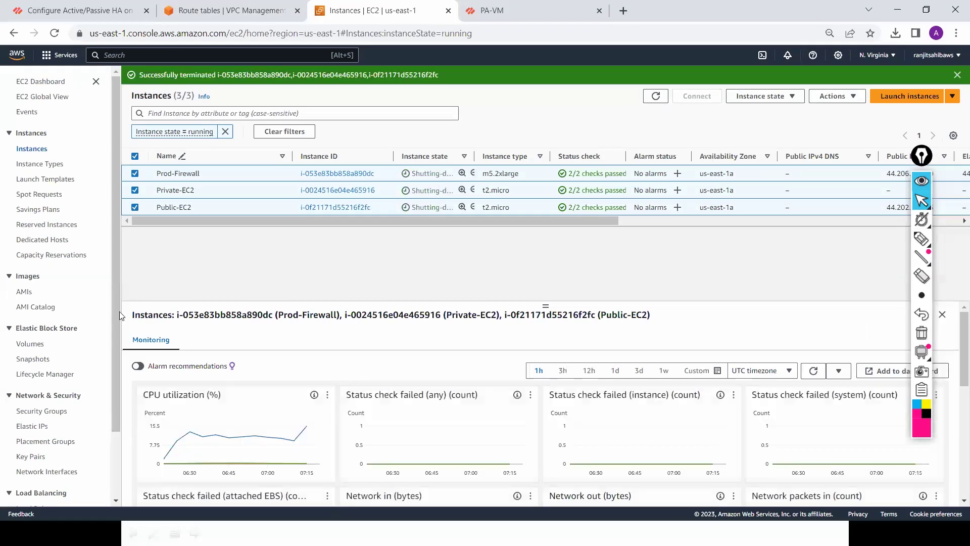
# Step: Disassociate the FW-Public-ENI-IP Elastic IP, then release the address
pyautogui.click(35, 430)
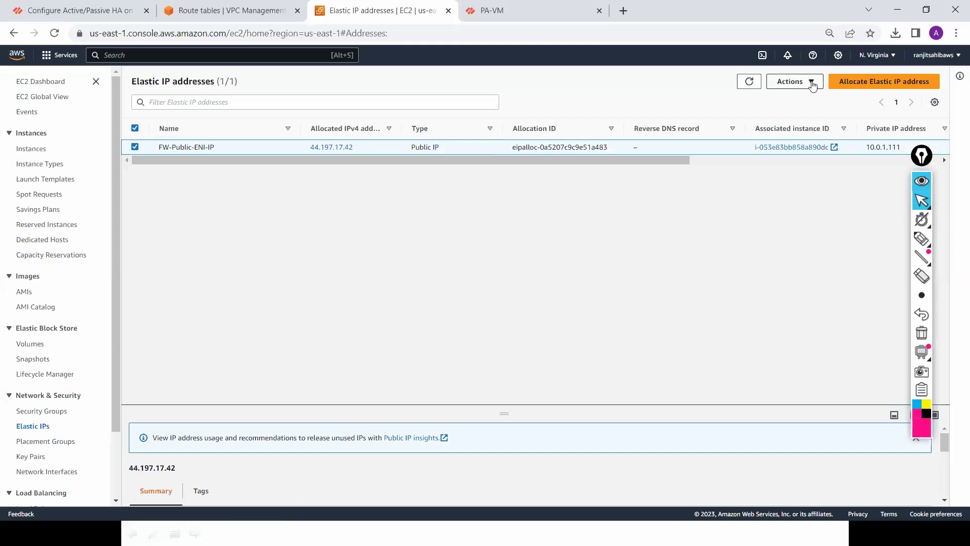
pyautogui.click(794, 81)
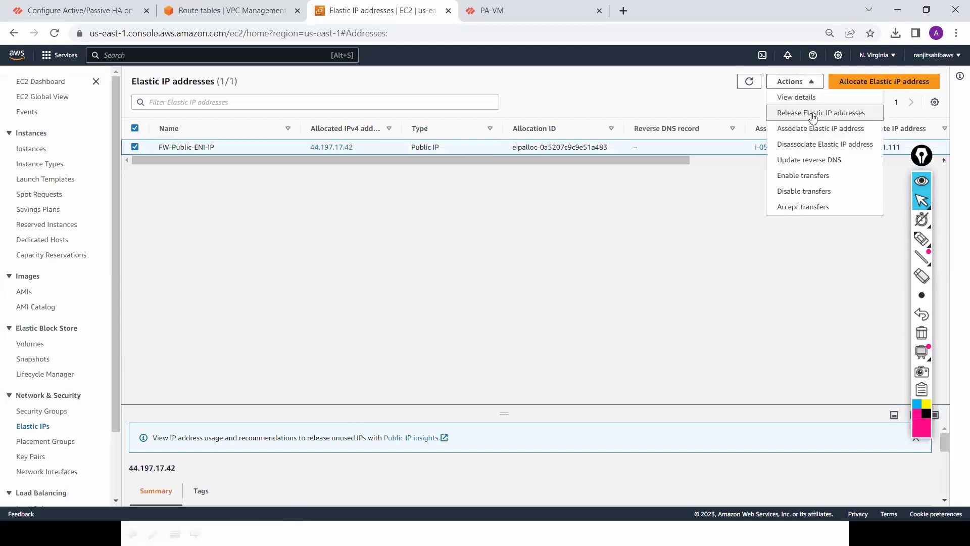
pyautogui.click(814, 145)
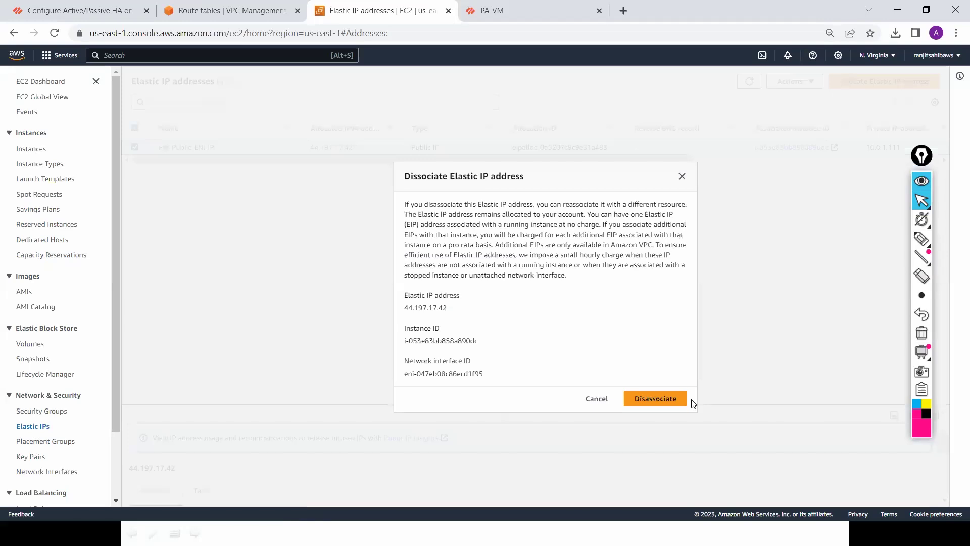
pyautogui.click(657, 397)
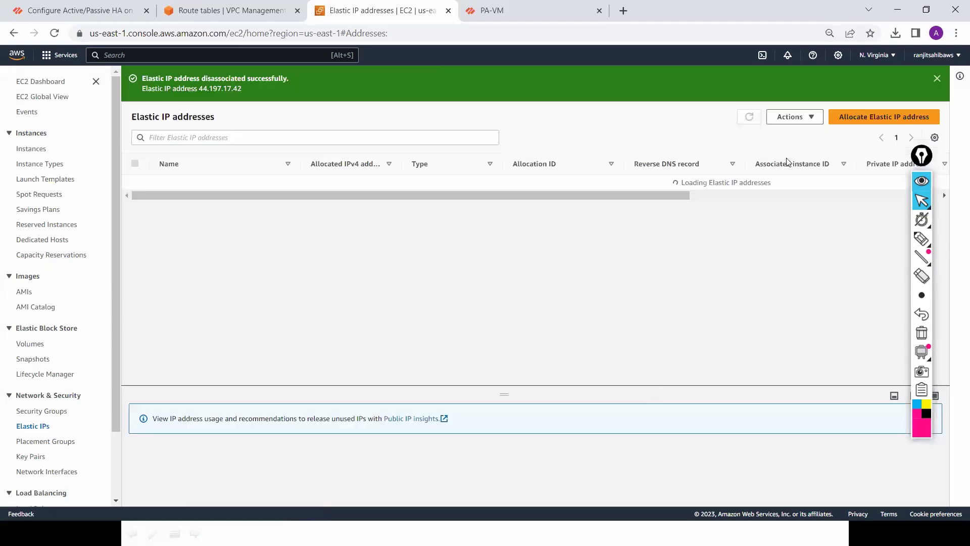
pyautogui.click(808, 119)
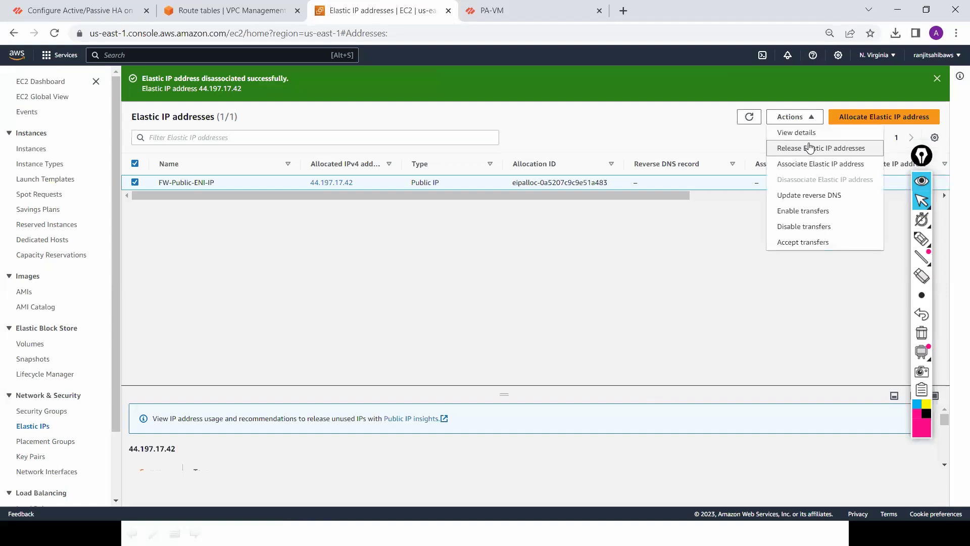
pyautogui.click(809, 147)
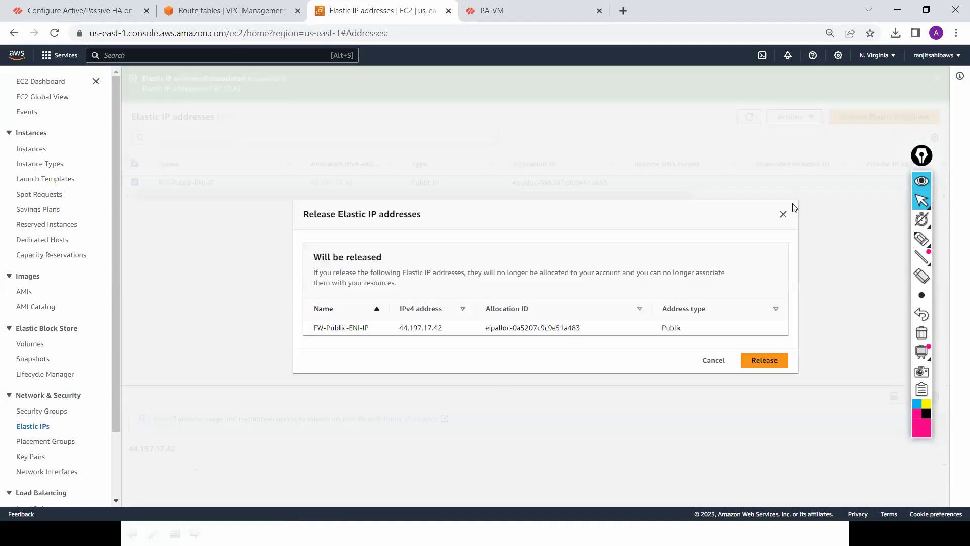
pyautogui.click(766, 361)
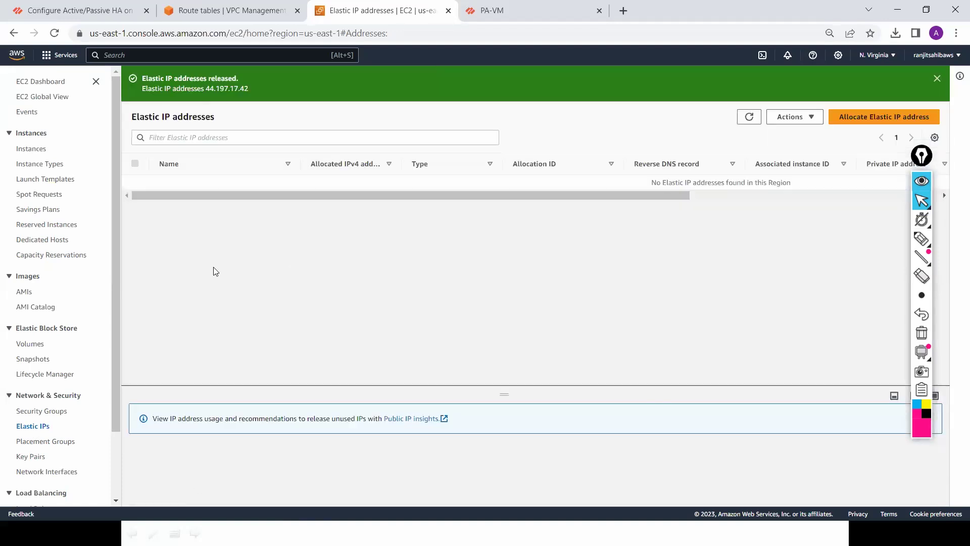
# Step: Review which EBS volumes remain in the Volumes list
pyautogui.scroll(-3, 117, 347)
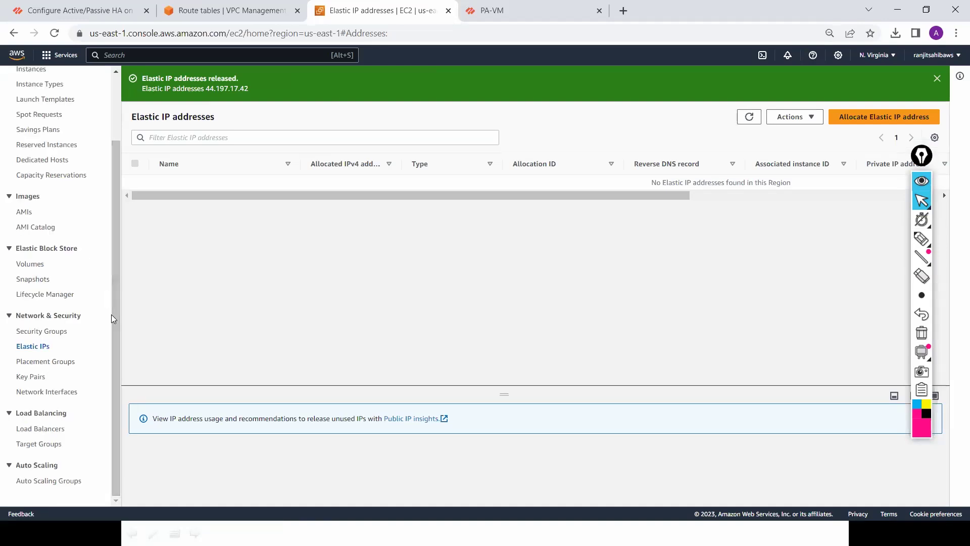
pyautogui.click(39, 269)
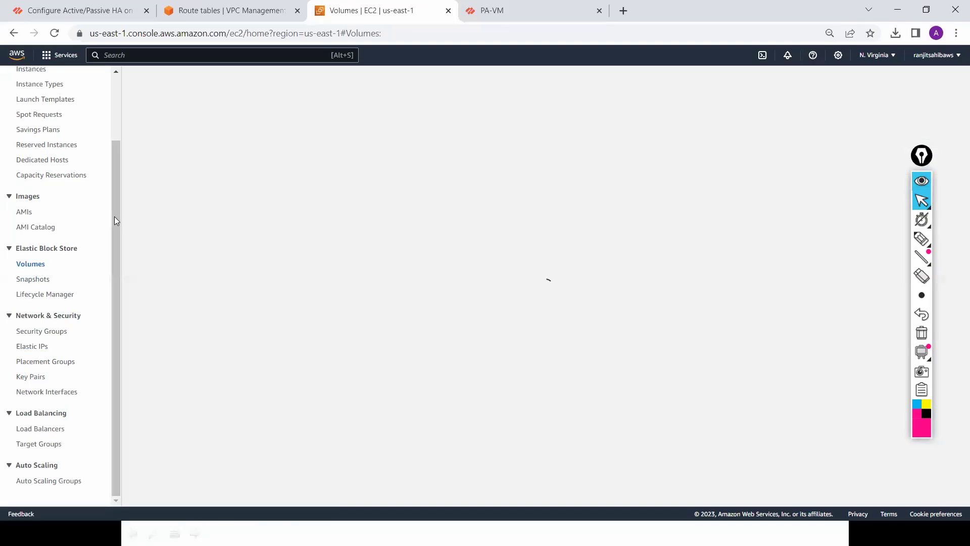
pyautogui.scroll(1, 116, 163)
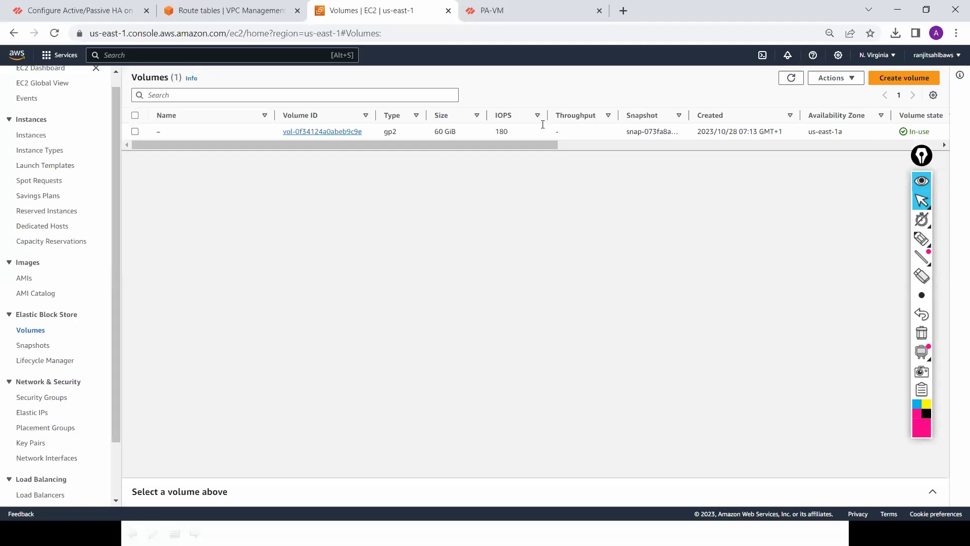
pyautogui.click(78, 10)
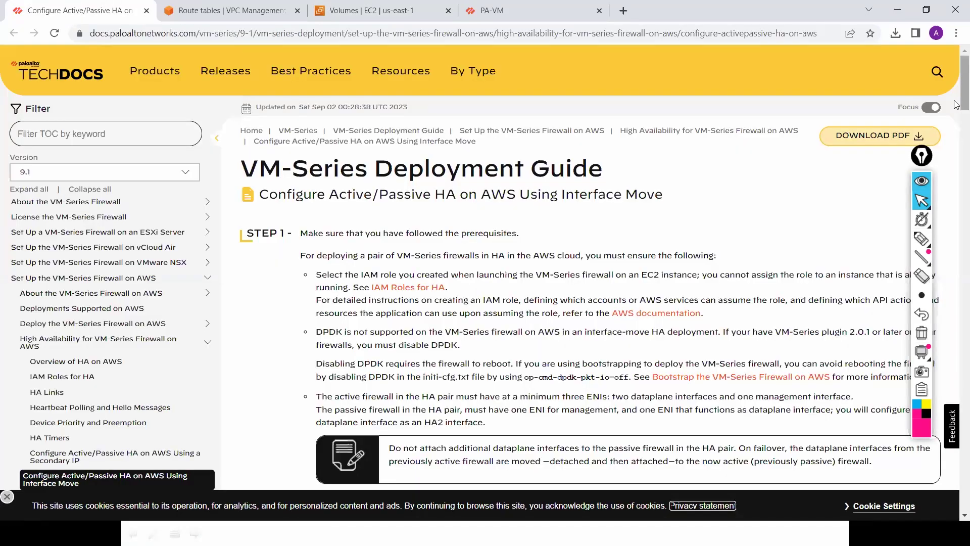
# Step: Scroll through the Active/Passive HA guide and back up to the IAM Roles for HA link
pyautogui.scroll(-7, 956, 119)
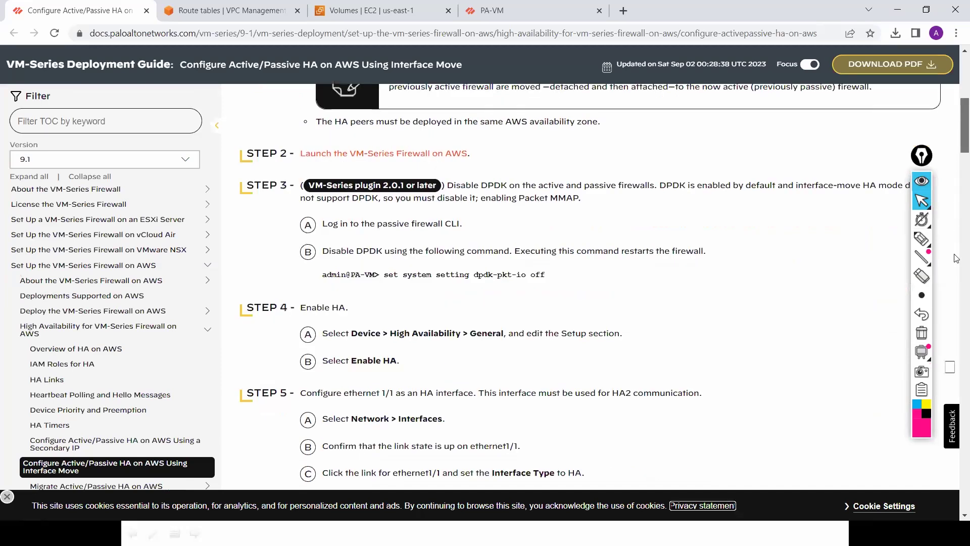
pyautogui.scroll(-20, 957, 253)
pyautogui.scroll(-12, 956, 434)
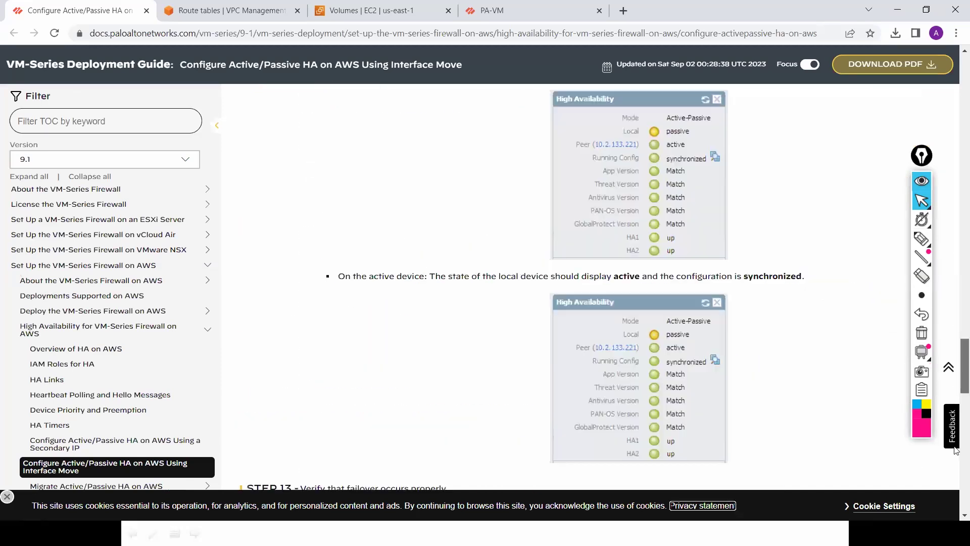
pyautogui.scroll(-8, 956, 348)
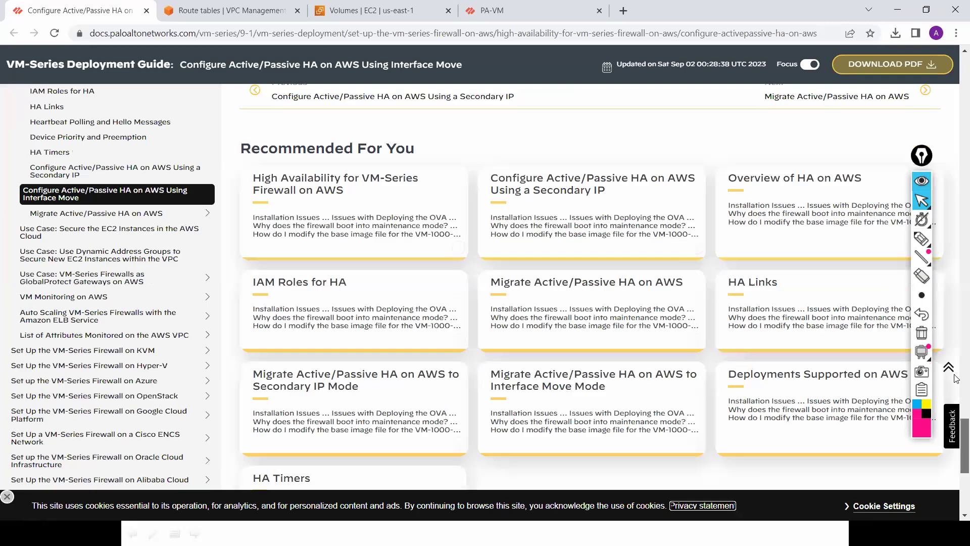
pyautogui.scroll(12, 956, 378)
pyautogui.scroll(-3, 956, 317)
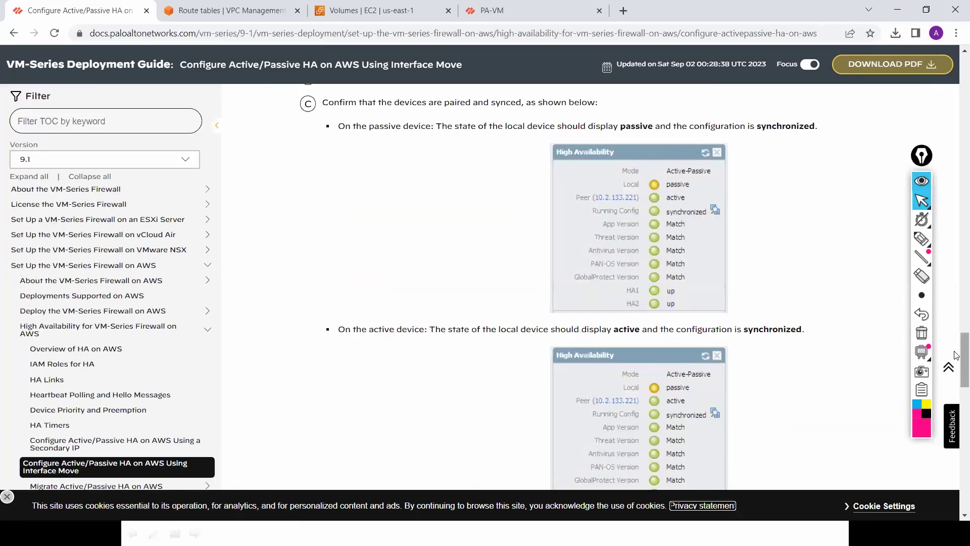
pyautogui.scroll(-6, 691, 278)
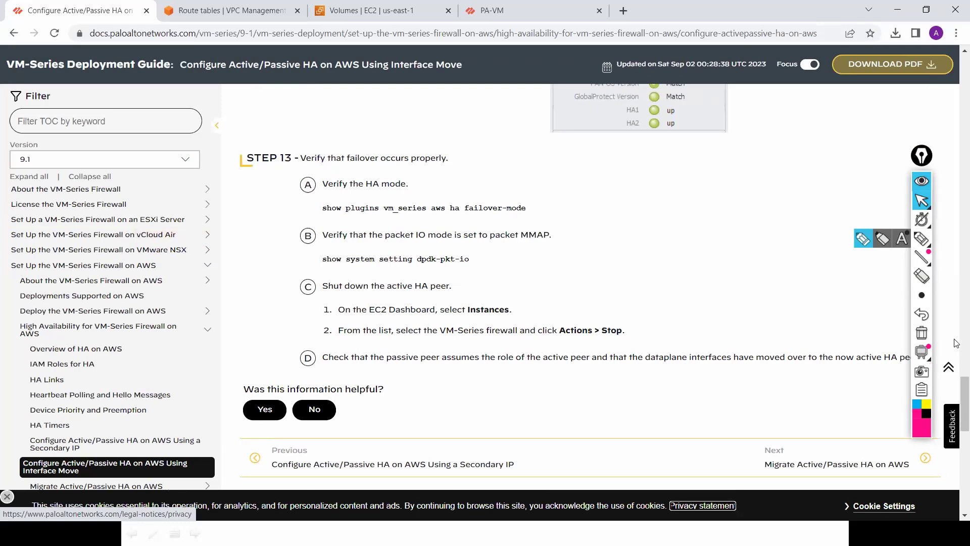
pyautogui.scroll(15, 956, 189)
pyautogui.scroll(10, 957, 189)
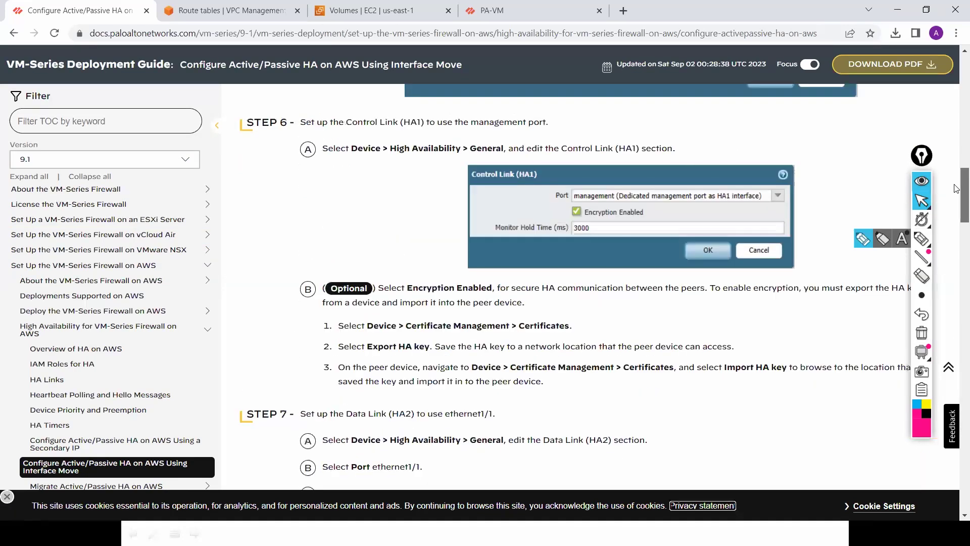
pyautogui.scroll(10, 956, 152)
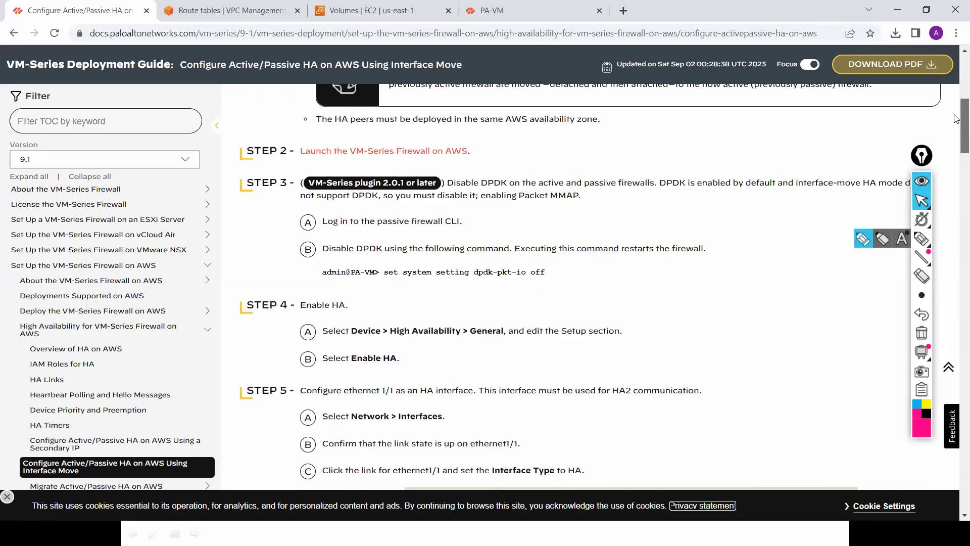
pyautogui.scroll(5, 956, 92)
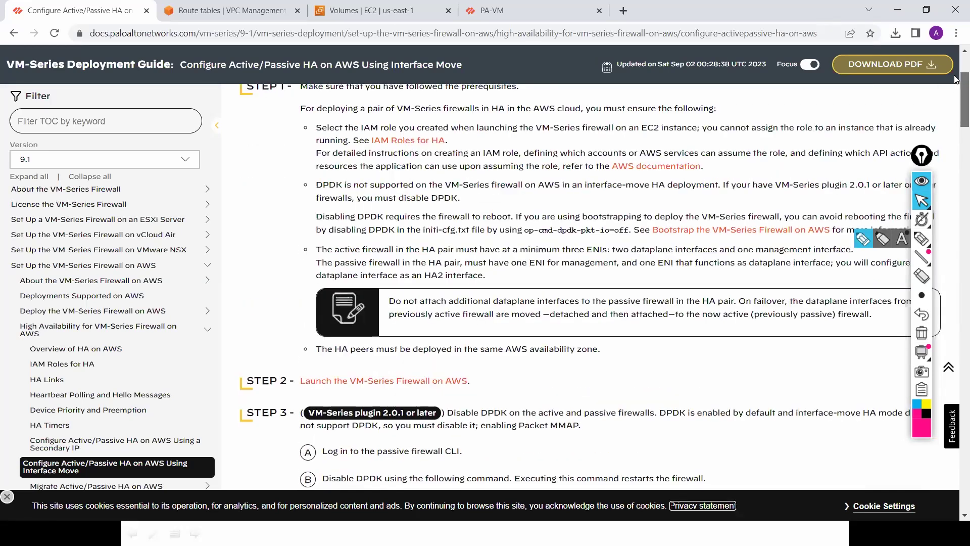
pyautogui.scroll(1, 956, 84)
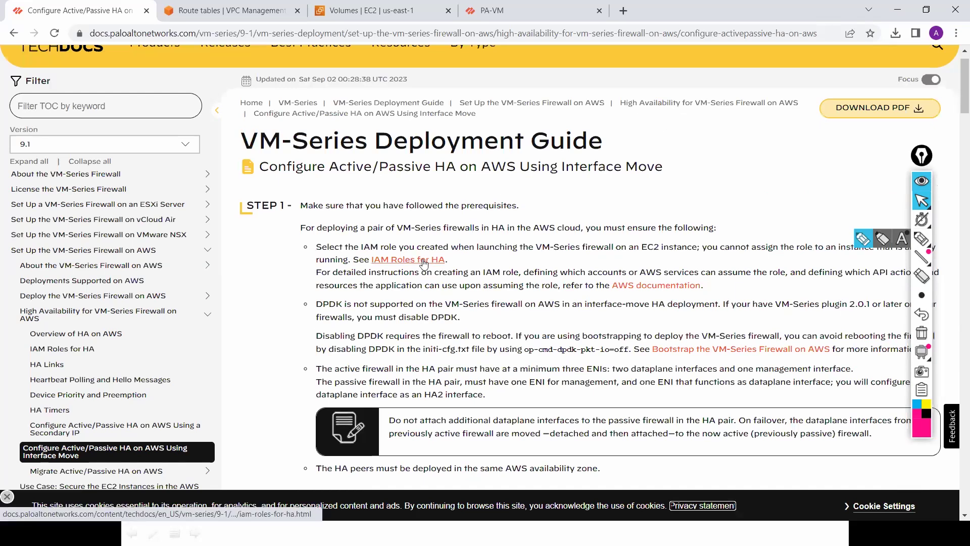
# Step: Open IAM Roles for HA and highlight AttachNetworkInterface, DescribeNetworkInterfaces and DetachNetworkInterface
pyautogui.middleClick(424, 263)
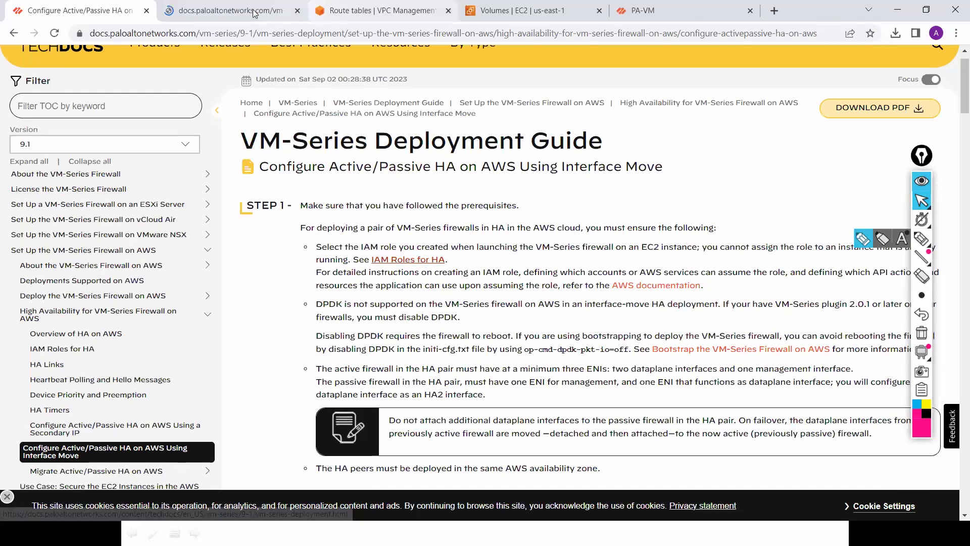
pyautogui.click(254, 14)
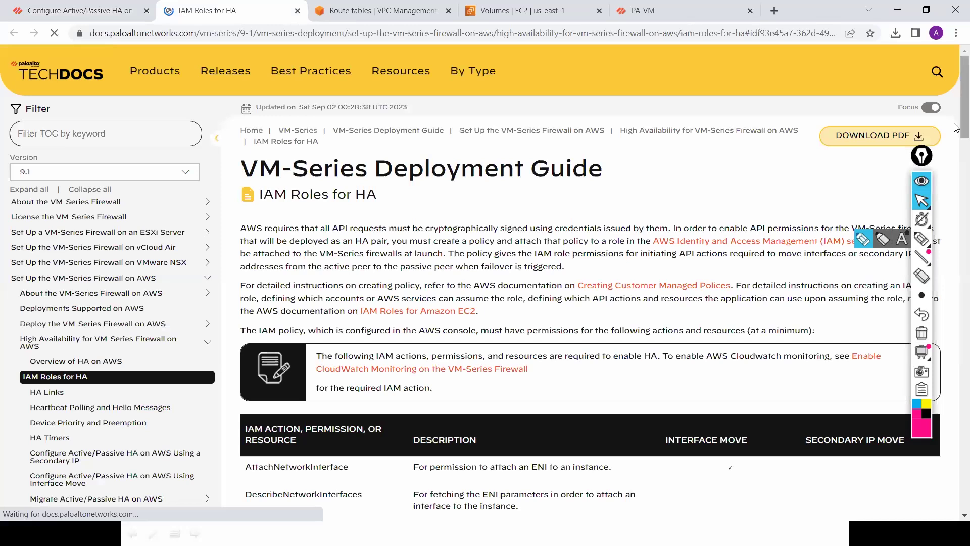
pyautogui.scroll(-5, 956, 128)
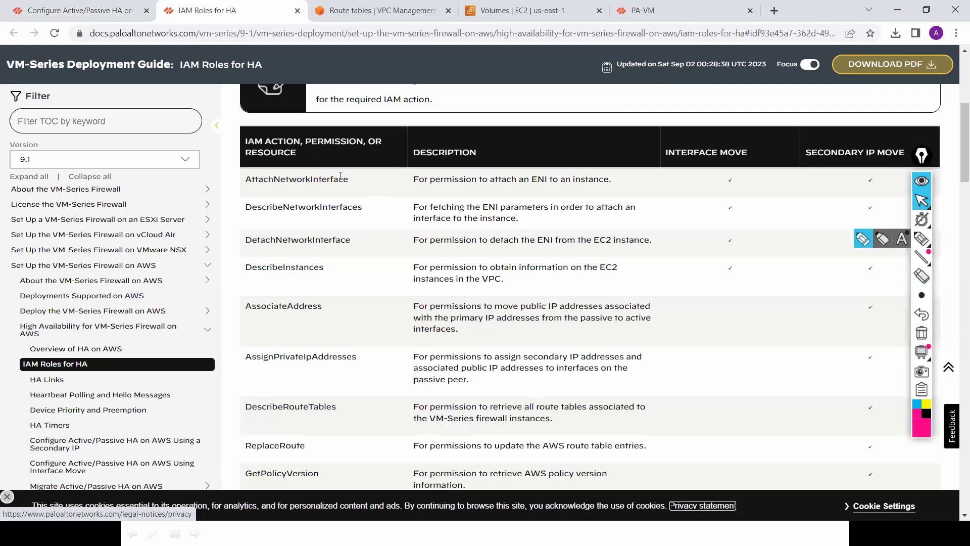
pyautogui.moveTo(348, 181); pyautogui.dragTo(281, 182)
pyautogui.moveTo(353, 209); pyautogui.dragTo(331, 209)
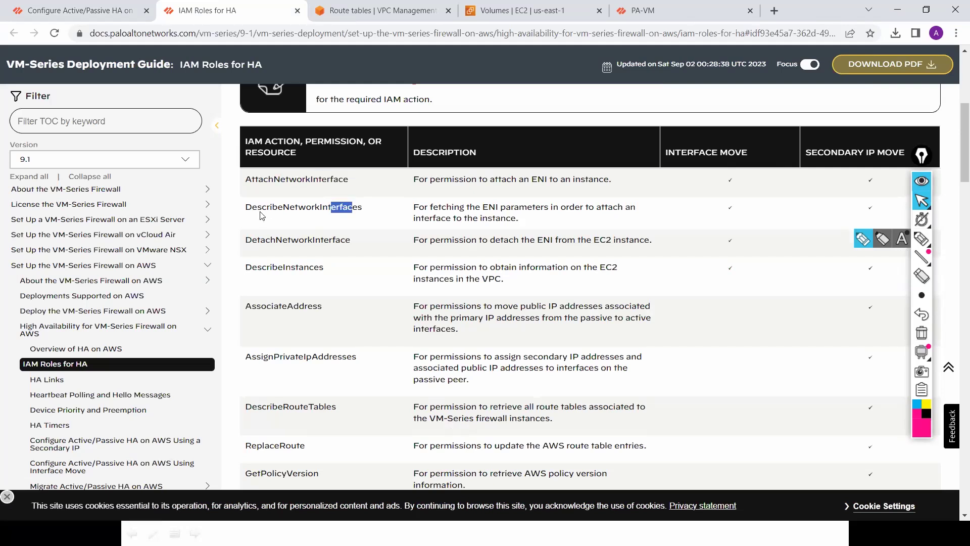
pyautogui.moveTo(348, 245); pyautogui.dragTo(263, 268)
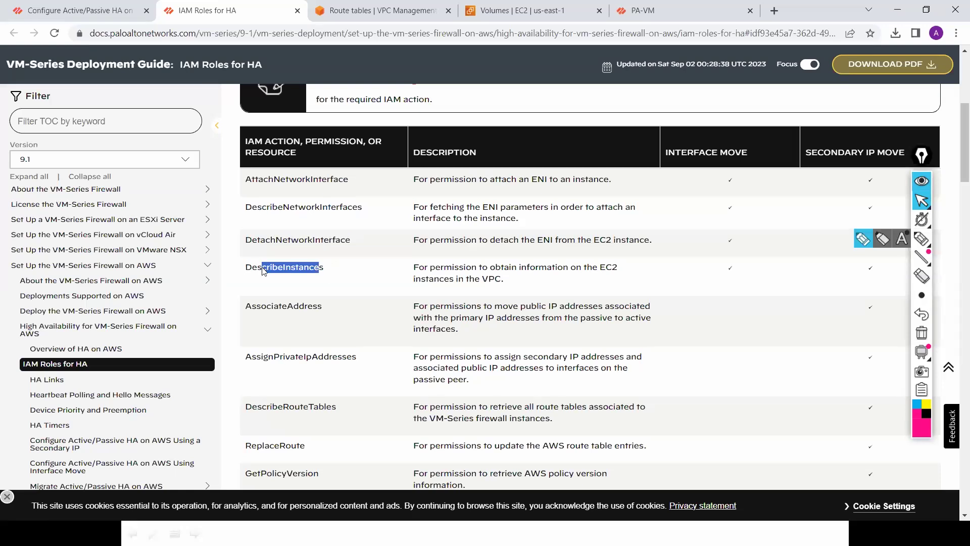
pyautogui.hotkey('alt', 'Tab')
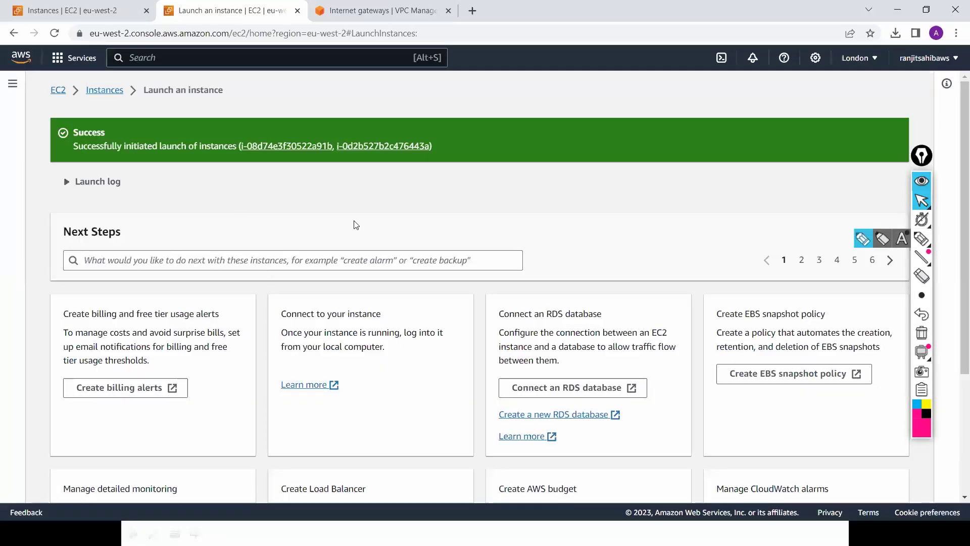
# Step: Refresh the EC2 Instances list so it shows the two PA-FW instances in London
pyautogui.hotkey('alt', 'Tab')
pyautogui.hotkey('alt', 'Tab')
pyautogui.hotkey('alt', 'Tab')
pyautogui.hotkey('alt', 'Tab')
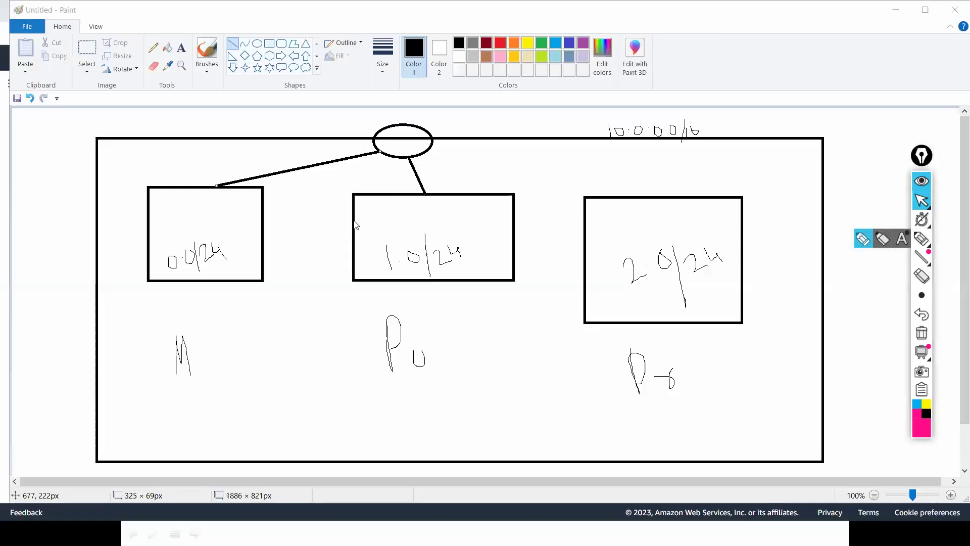
pyautogui.hotkey('alt', 'Tab')
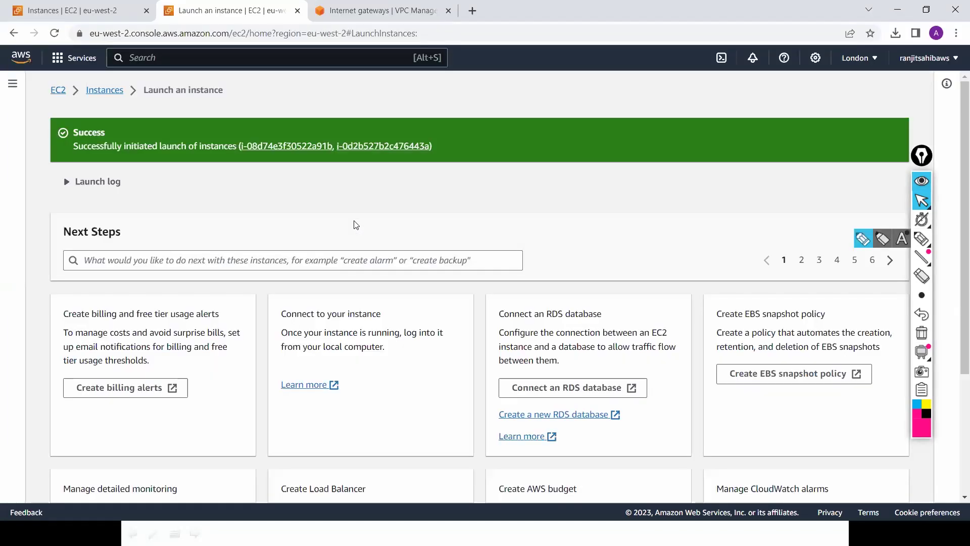
pyautogui.click(107, 91)
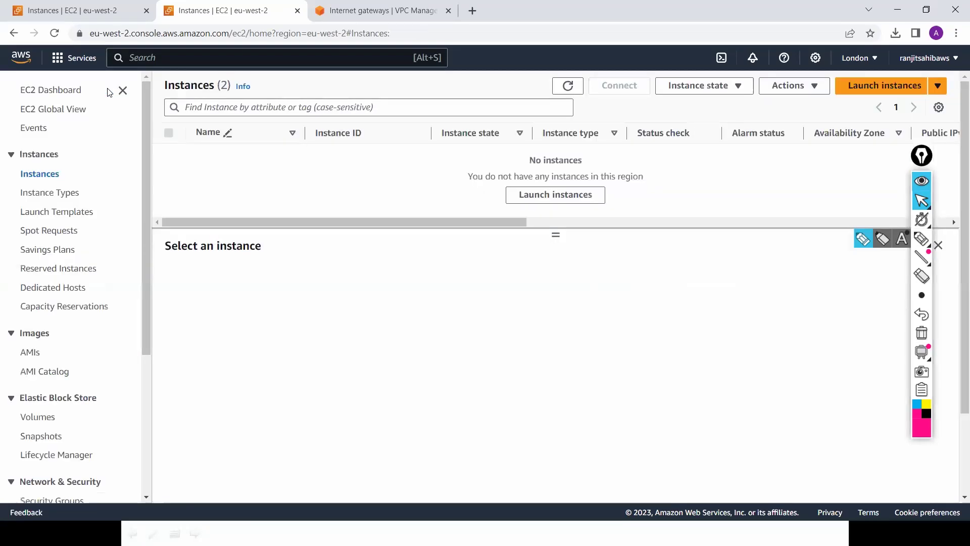
pyautogui.click(568, 86)
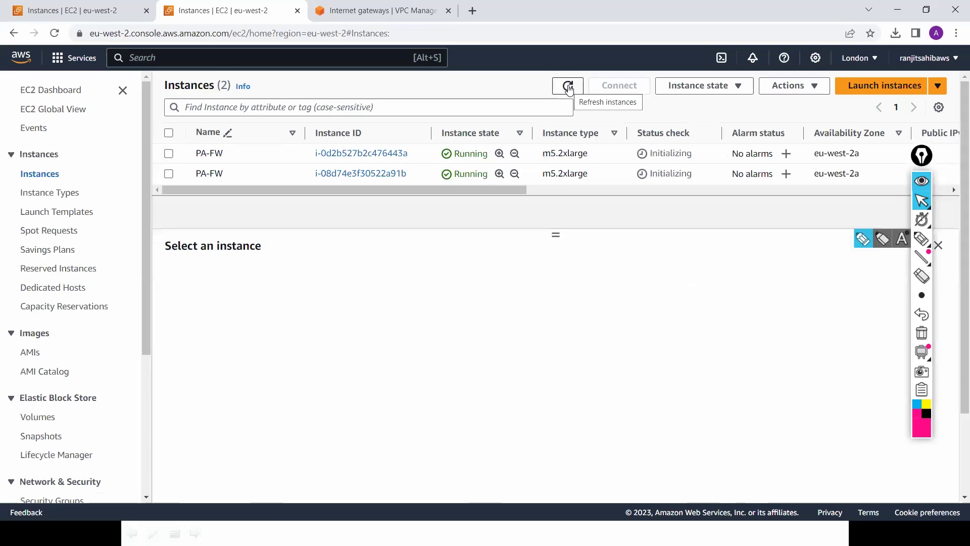
pyautogui.click(101, 9)
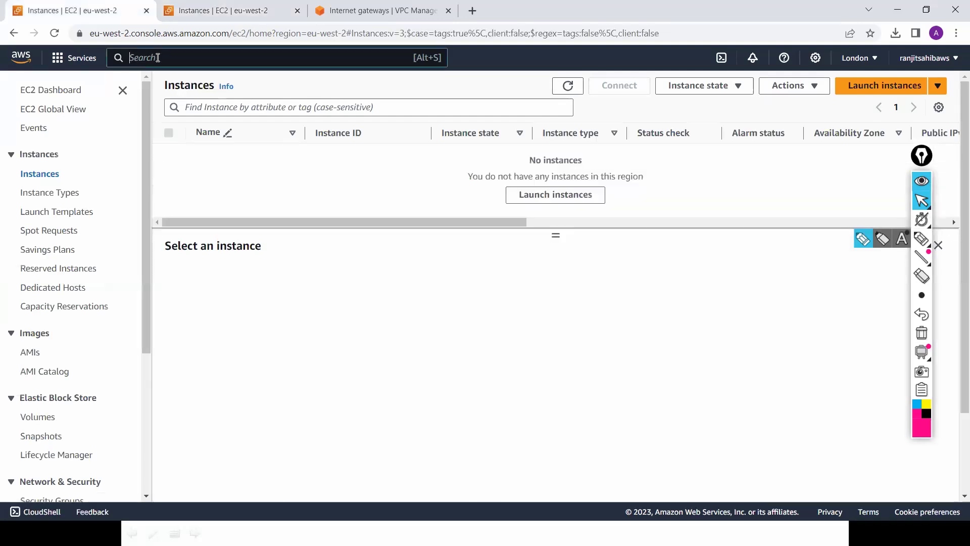
# Step: Open the IAM Policies list and filter it for 'Failover'
pyautogui.click(157, 57)
pyautogui.write('IAM')
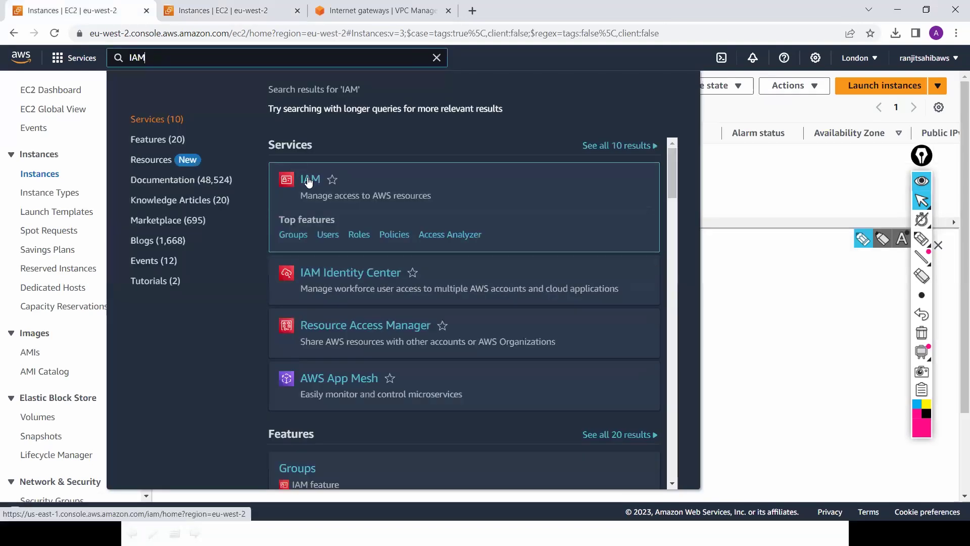
pyautogui.click(309, 180)
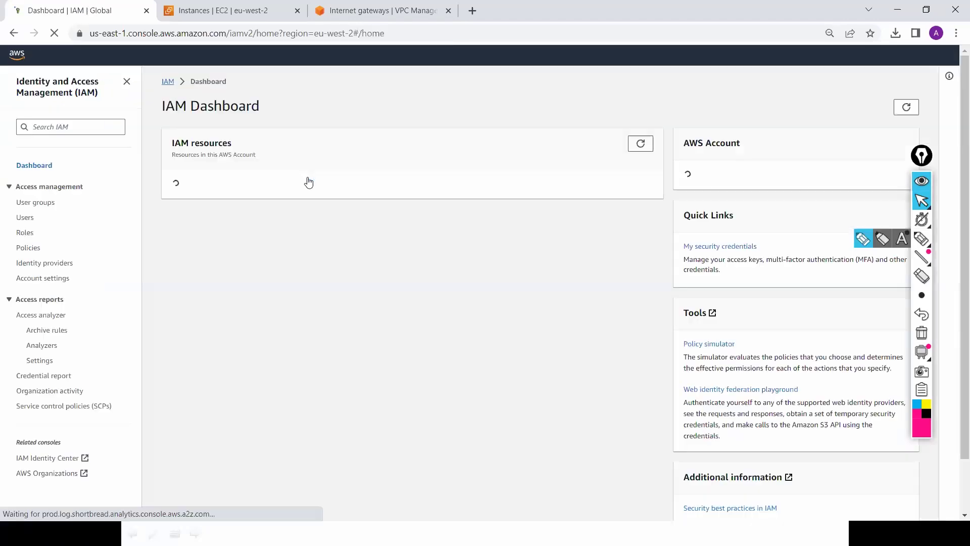
pyautogui.click(22, 233)
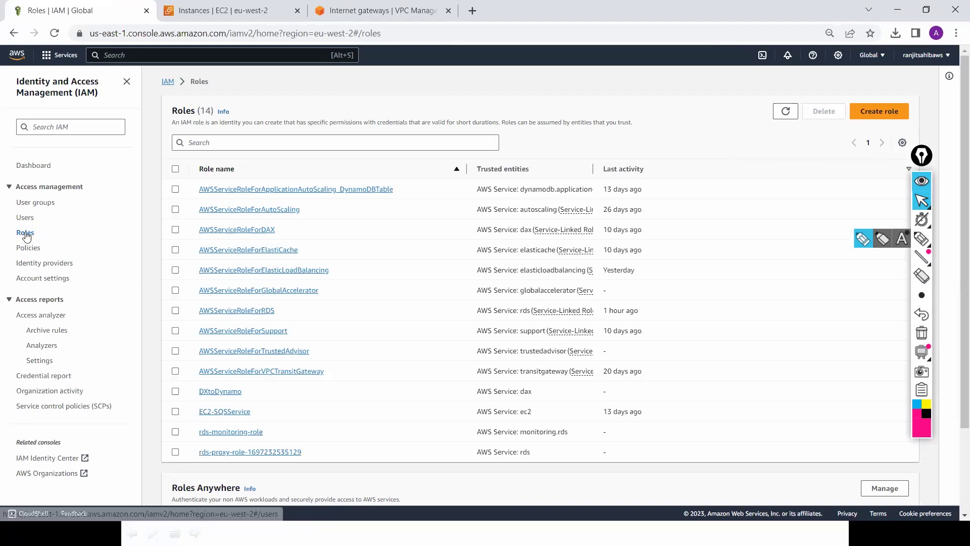
pyautogui.click(28, 250)
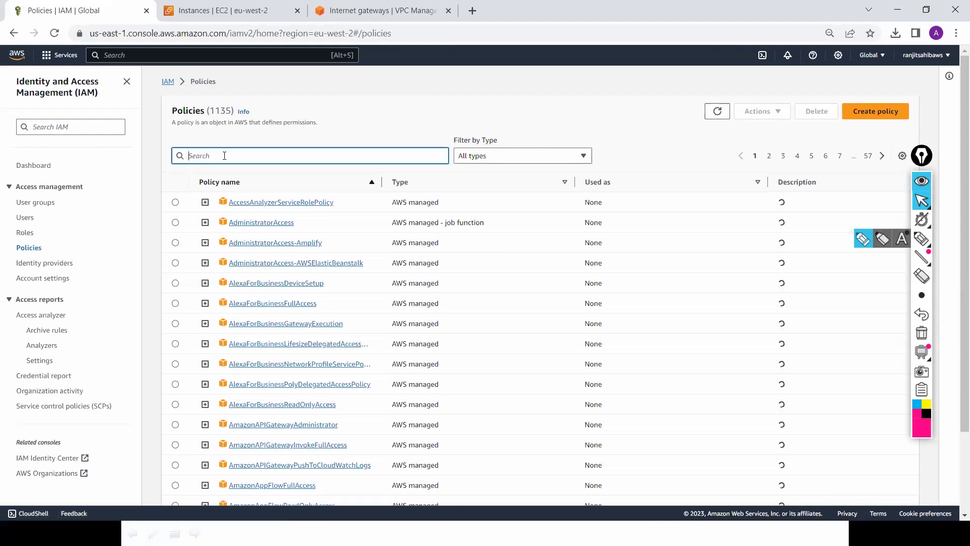
pyautogui.write('Failover')
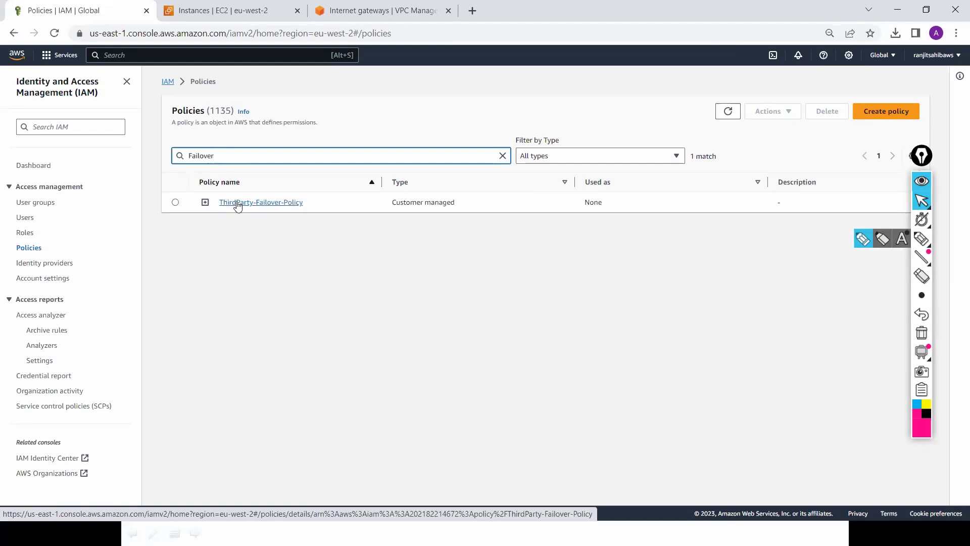
# Step: Compare ThirdParty-Failover-Policy's JSON interface actions with the docs, then return to the Policies list
pyautogui.click(238, 203)
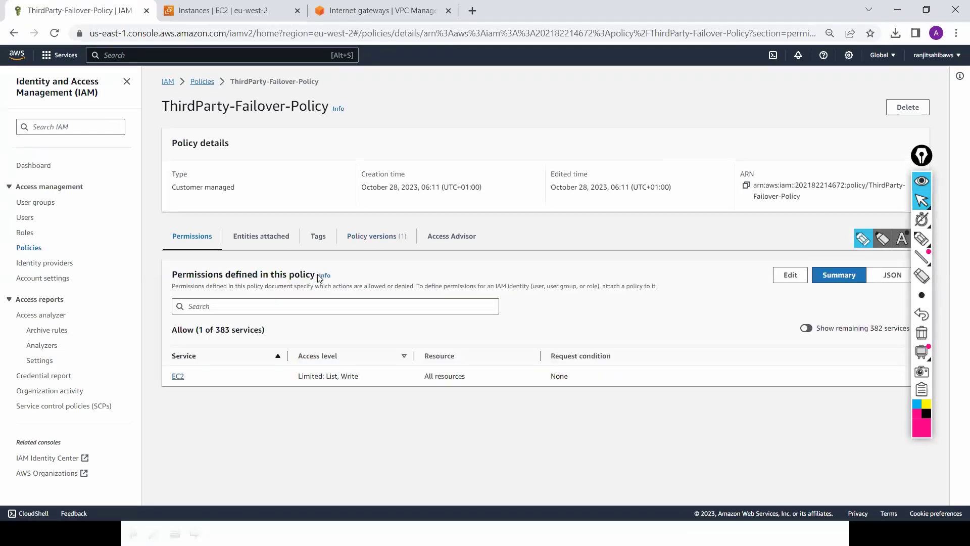
pyautogui.click(893, 275)
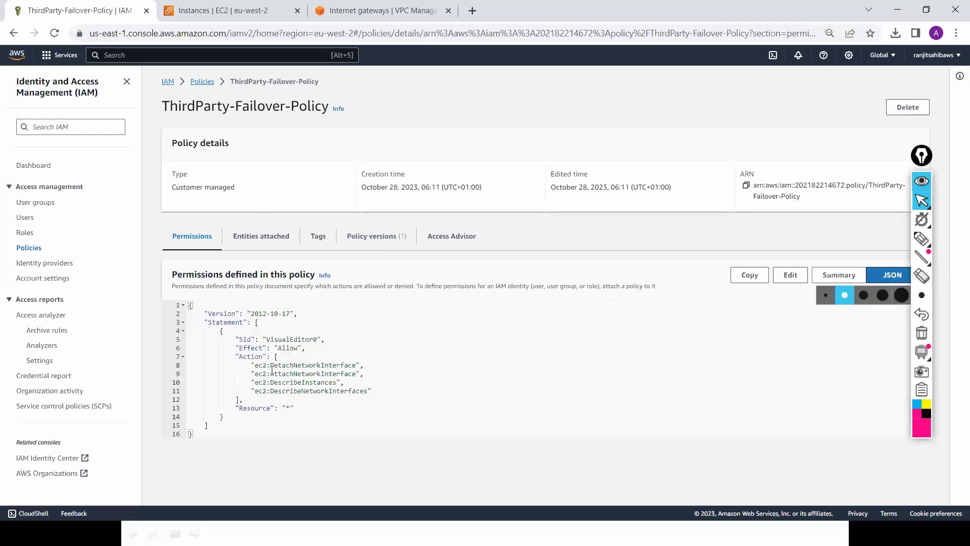
pyautogui.moveTo(296, 380); pyautogui.dragTo(293, 379)
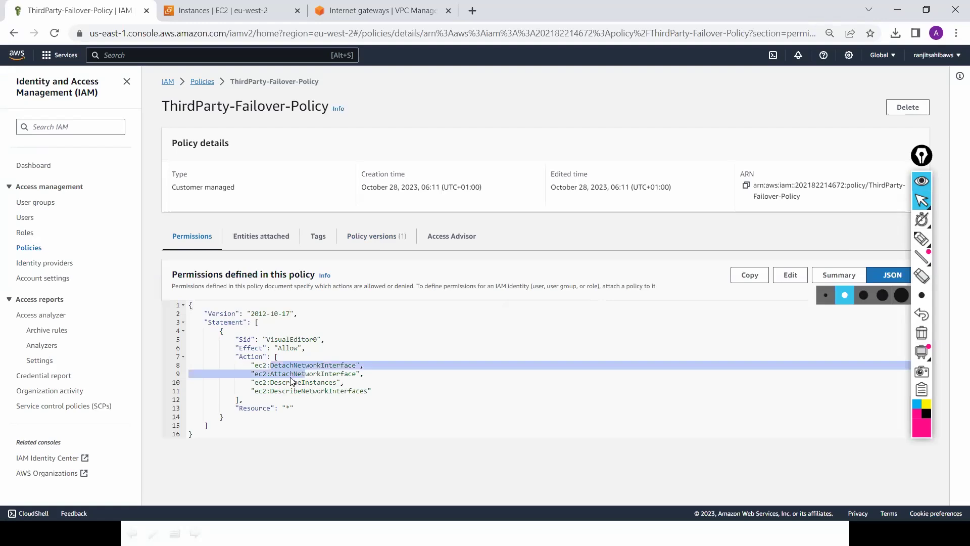
pyautogui.click(339, 376)
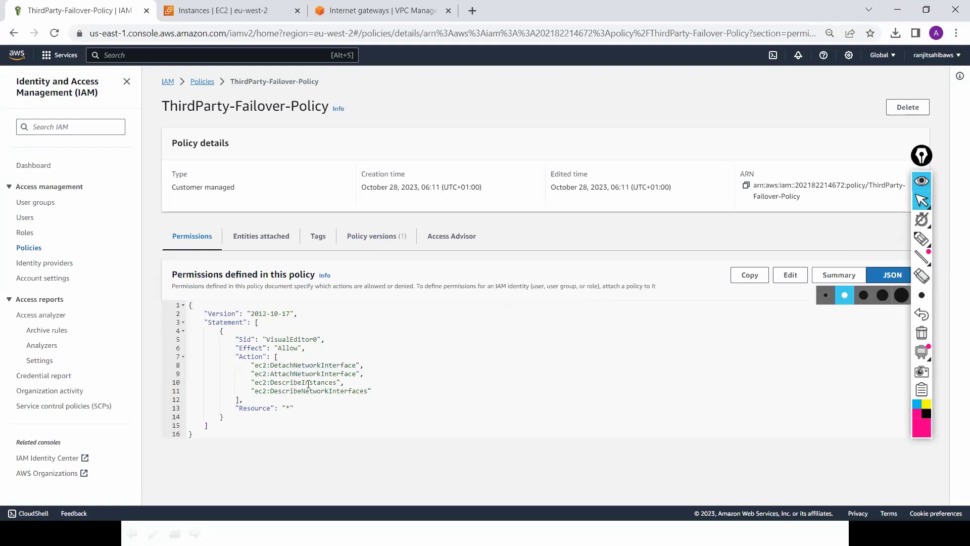
pyautogui.moveTo(278, 382); pyautogui.dragTo(342, 392)
pyautogui.hotkey('alt', 'Tab')
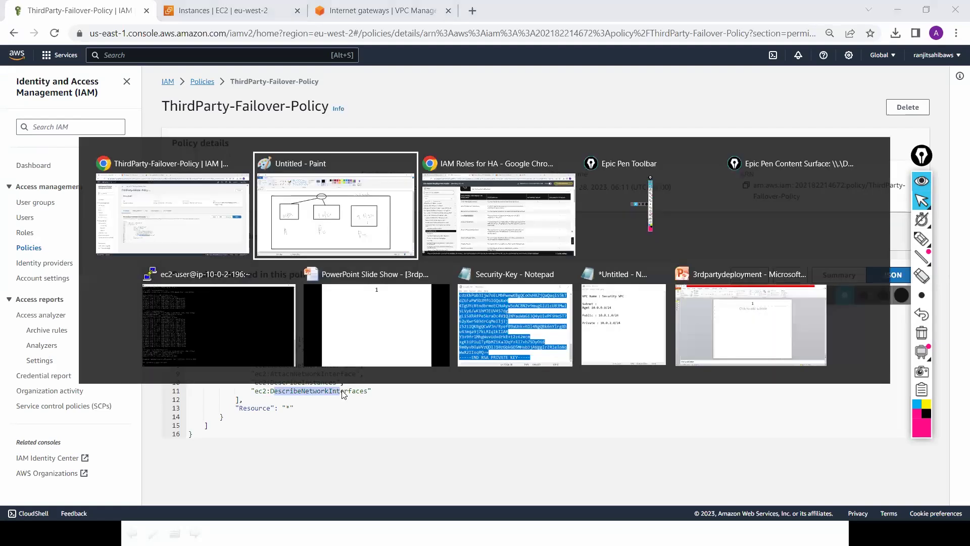
pyautogui.hotkey('alt', 'Tab')
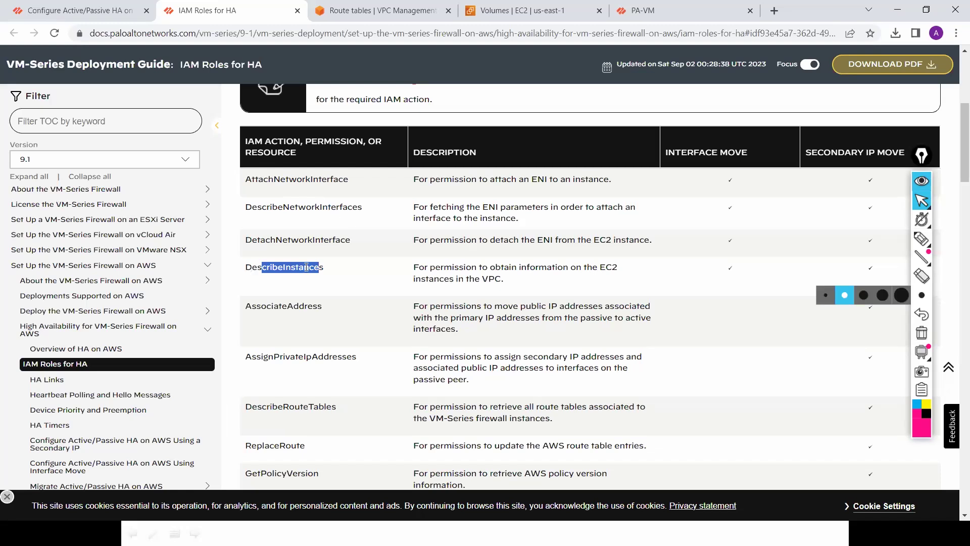
pyautogui.hotkey('alt', 'Tab')
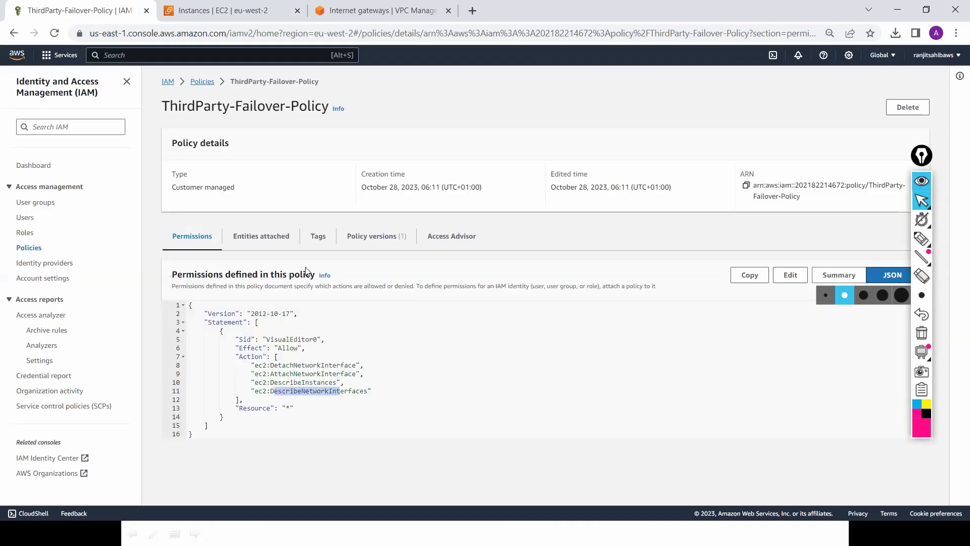
pyautogui.click(197, 82)
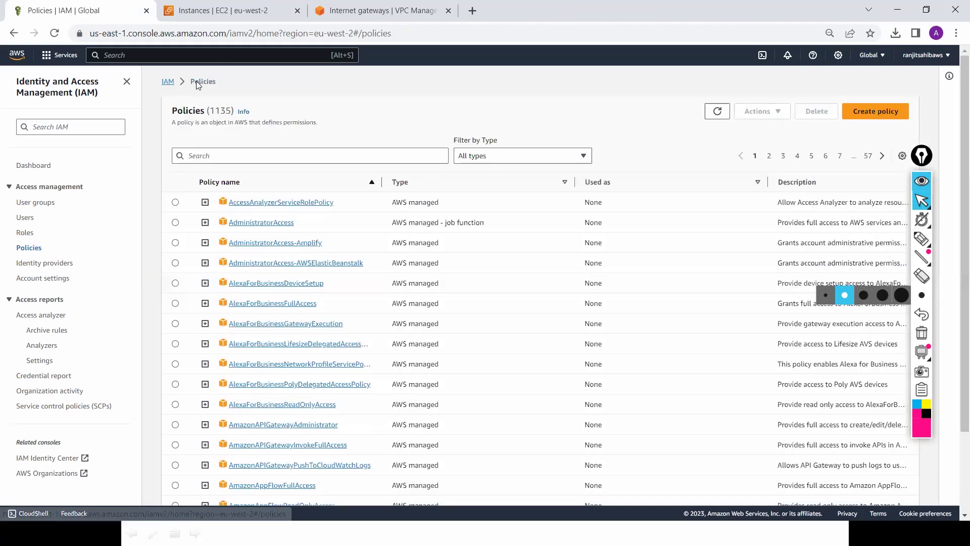
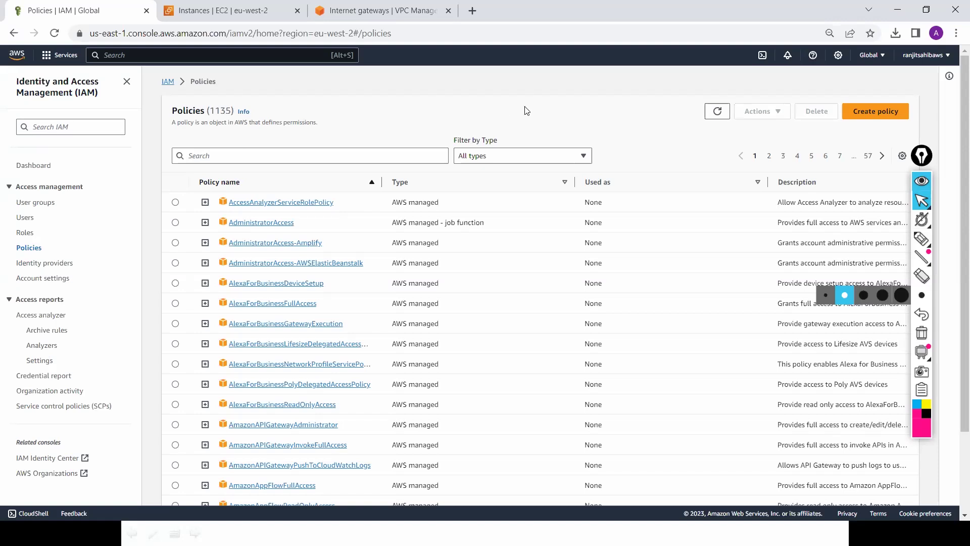
# Step: Start a new IAM policy with EC2 as the service and the Allow effect
pyautogui.click(874, 112)
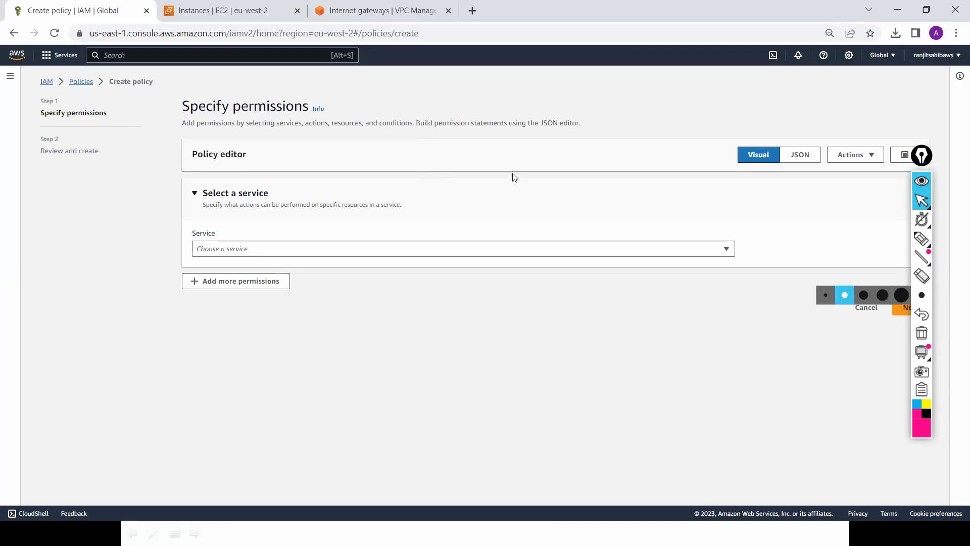
pyautogui.click(727, 251)
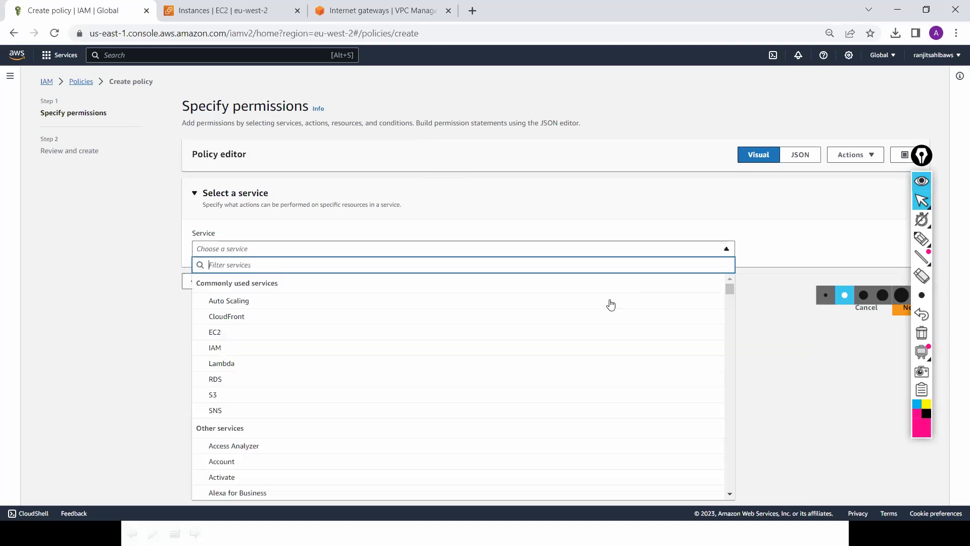
pyautogui.click(564, 337)
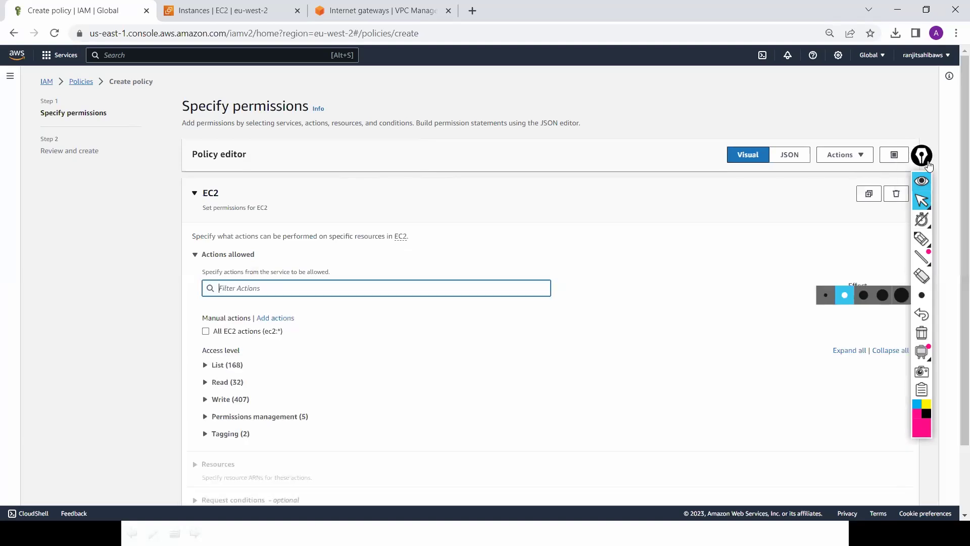
pyautogui.moveTo(937, 132); pyautogui.dragTo(949, 97)
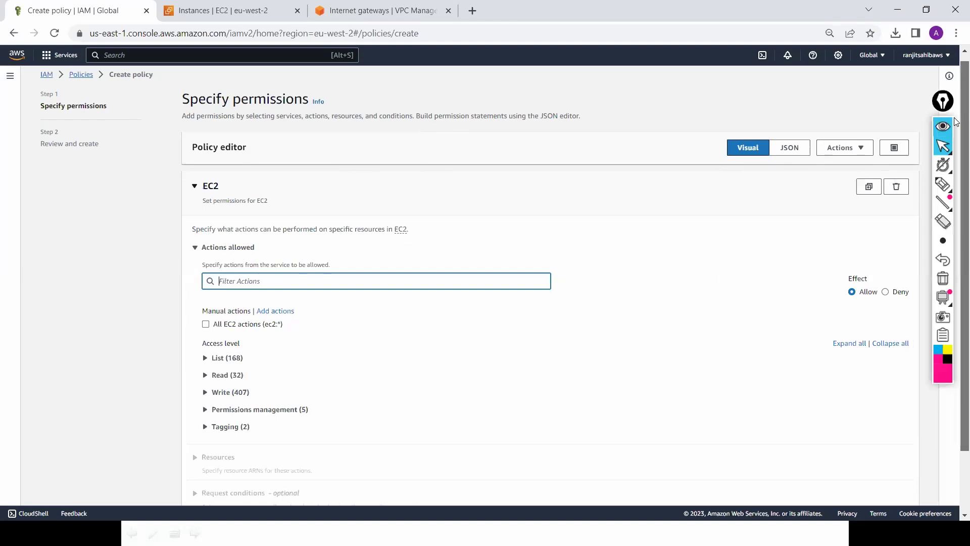
pyautogui.scroll(-1, 955, 133)
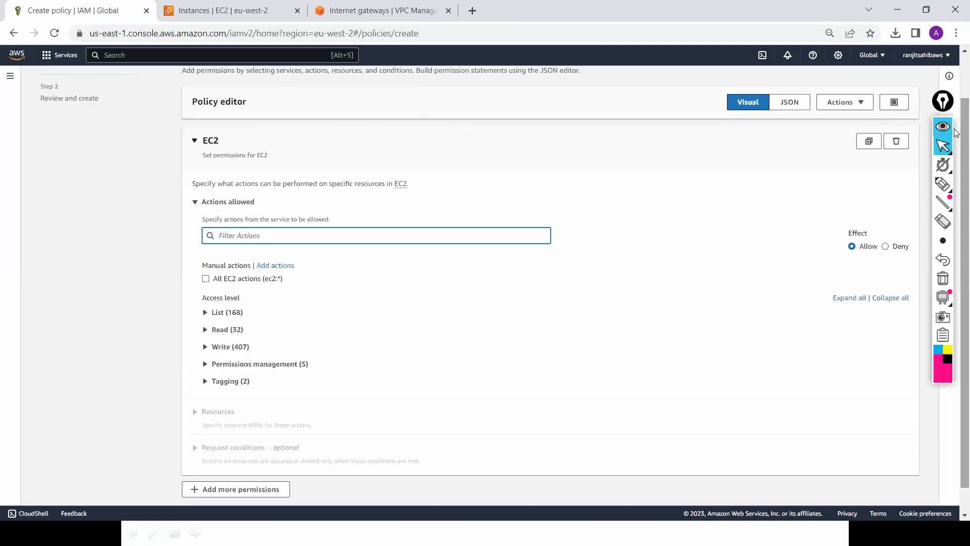
pyautogui.hotkey('alt', 'Tab')
pyautogui.press('Tab')
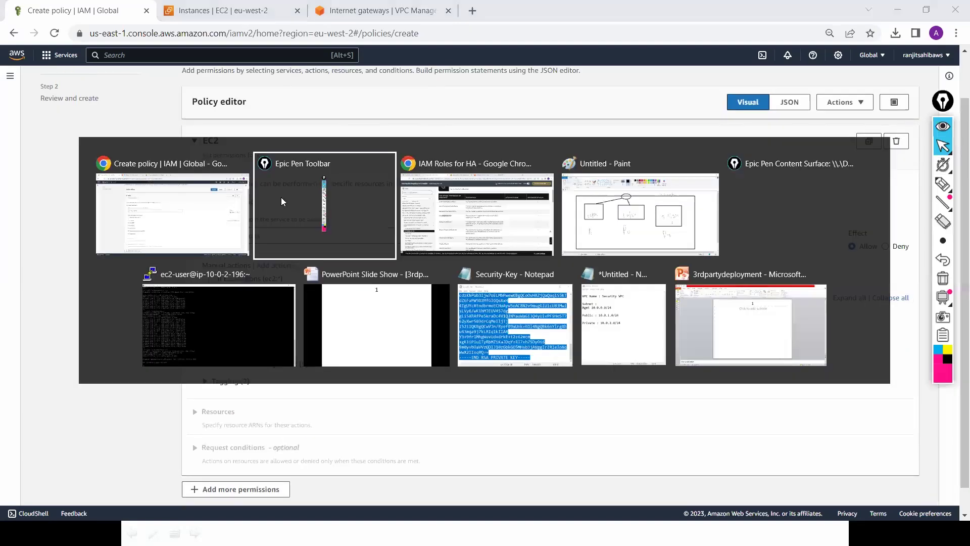
pyautogui.hotkey('alt', 'Tab')
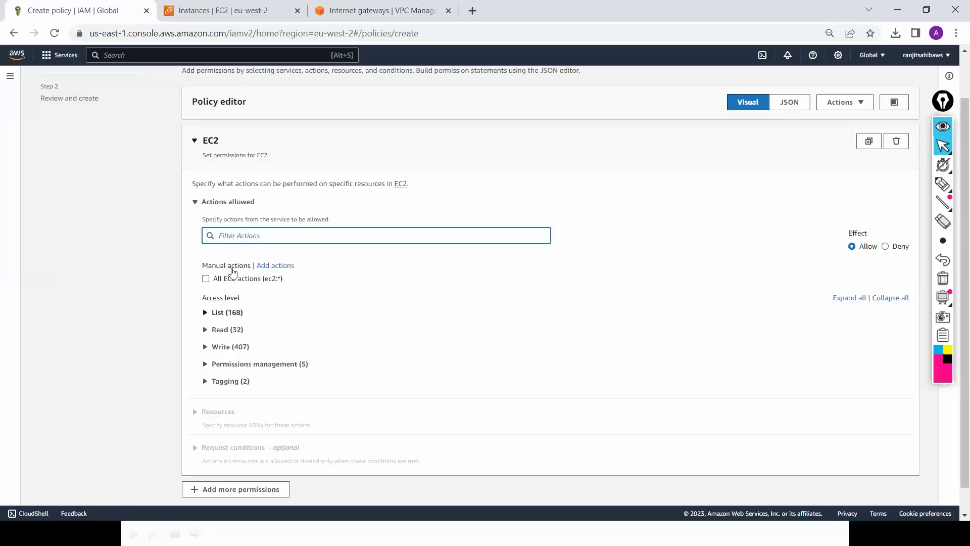
# Step: Filter actions by 'Network' and allow DetachNetworkInterface, AttachNetworkInterface and DescribeNetworkInterfaces
pyautogui.click(257, 236)
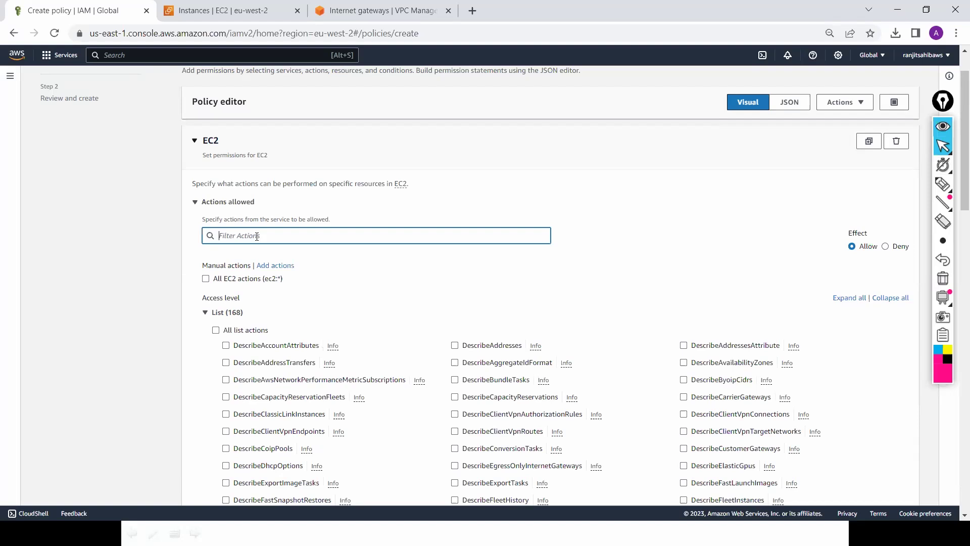
pyautogui.write('Network')
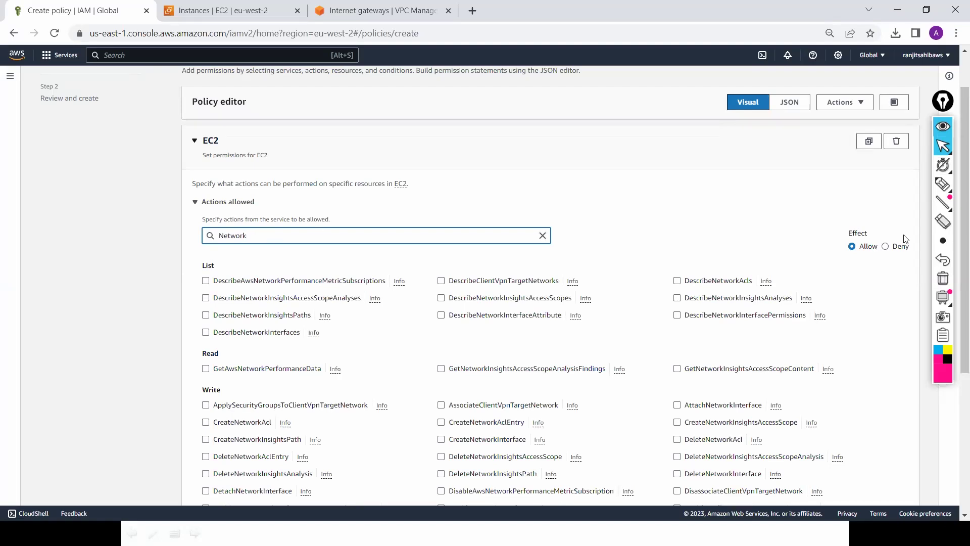
pyautogui.scroll(-2, 956, 172)
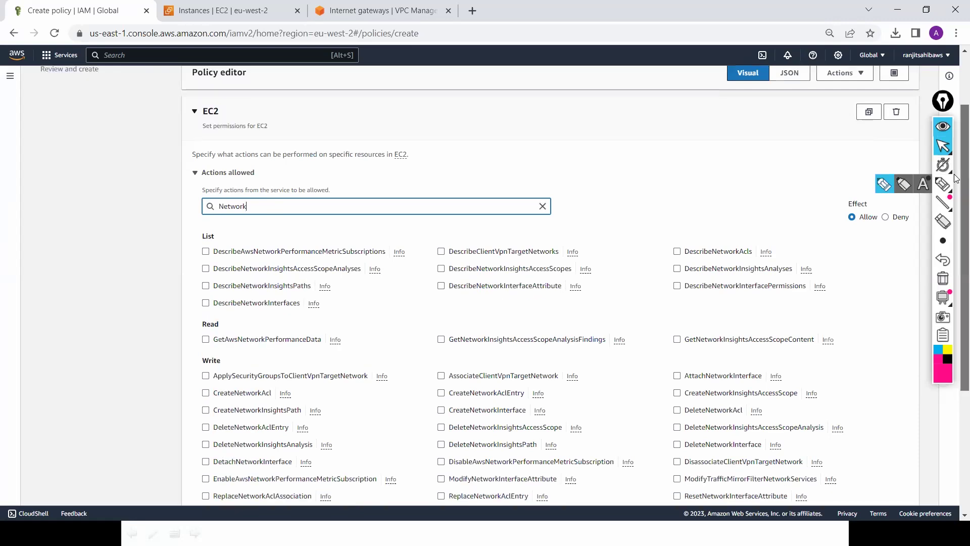
pyautogui.scroll(-1, 956, 218)
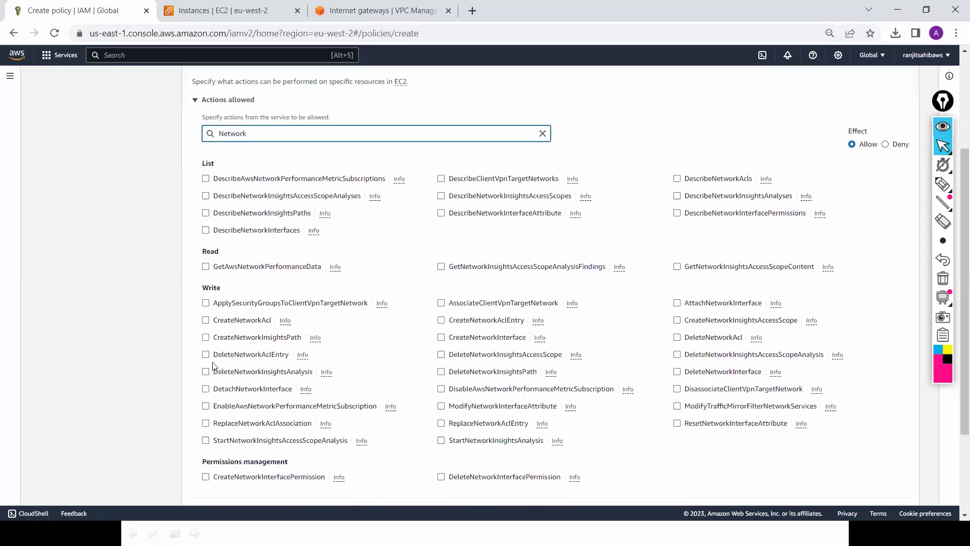
pyautogui.click(206, 388)
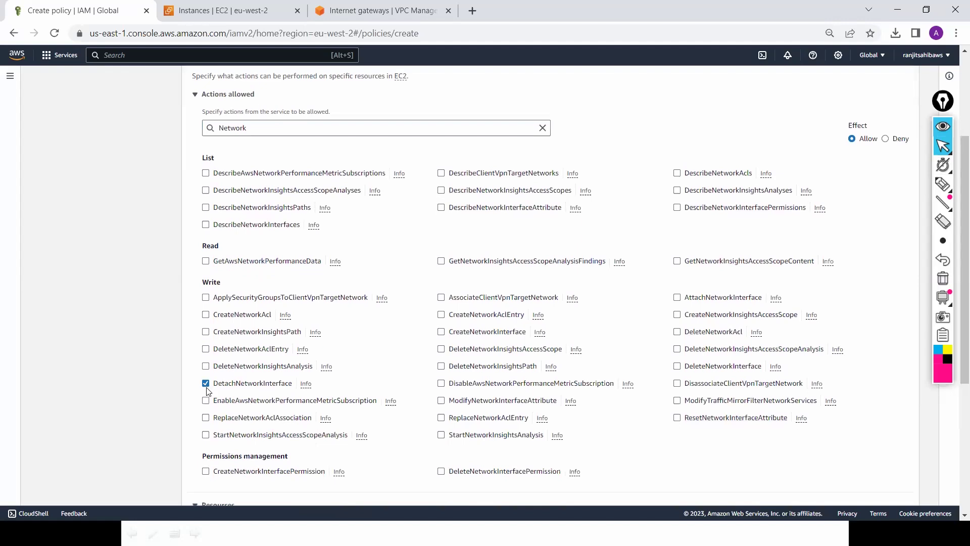
pyautogui.click(677, 299)
pyautogui.click(206, 225)
pyautogui.scroll(-1, 956, 362)
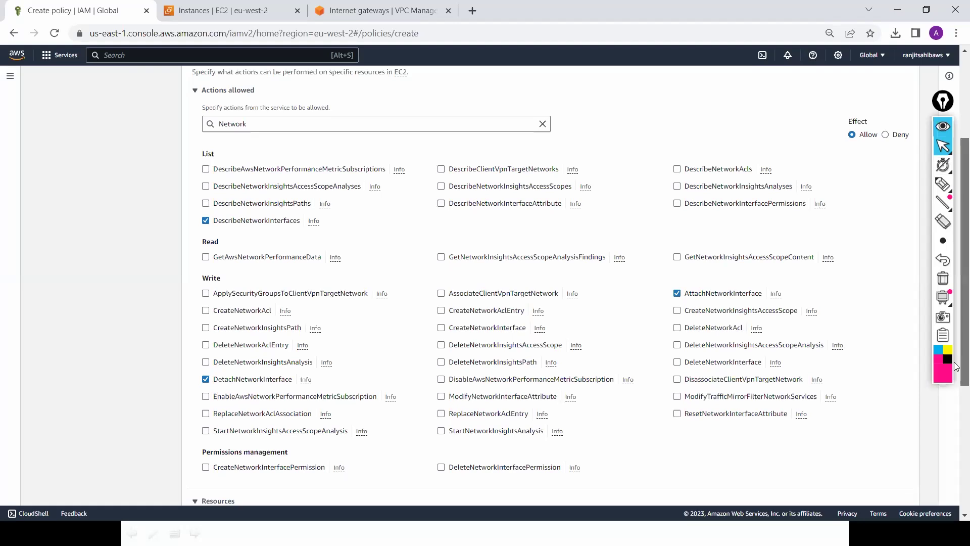
pyautogui.scroll(-1, 956, 364)
# Step: Check the docs for required actions, then replace the filter text with 'Instaance'
pyautogui.hotkey('alt', 'Tab')
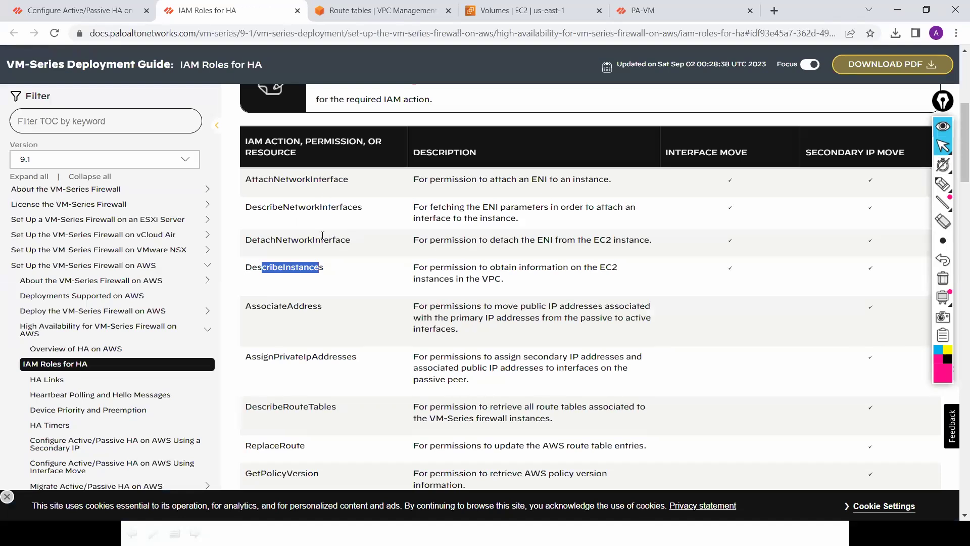
pyautogui.hotkey('alt', 'Tab')
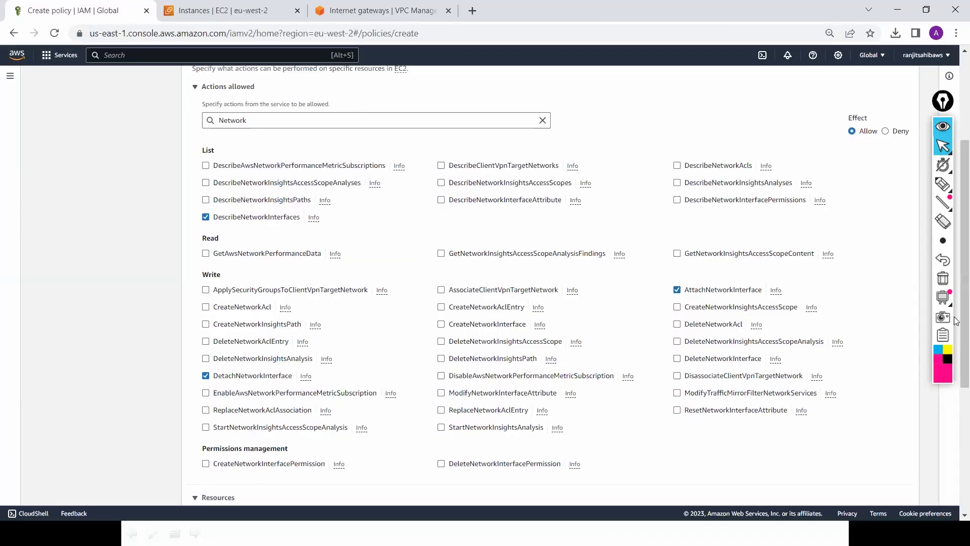
pyautogui.scroll(-2, 956, 376)
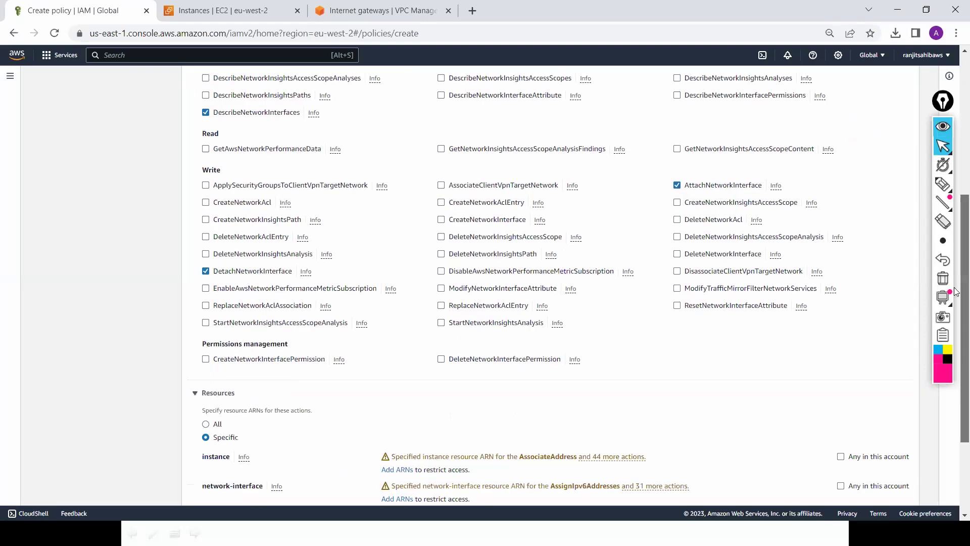
pyautogui.scroll(3, 956, 291)
pyautogui.scroll(-1, 257, 119)
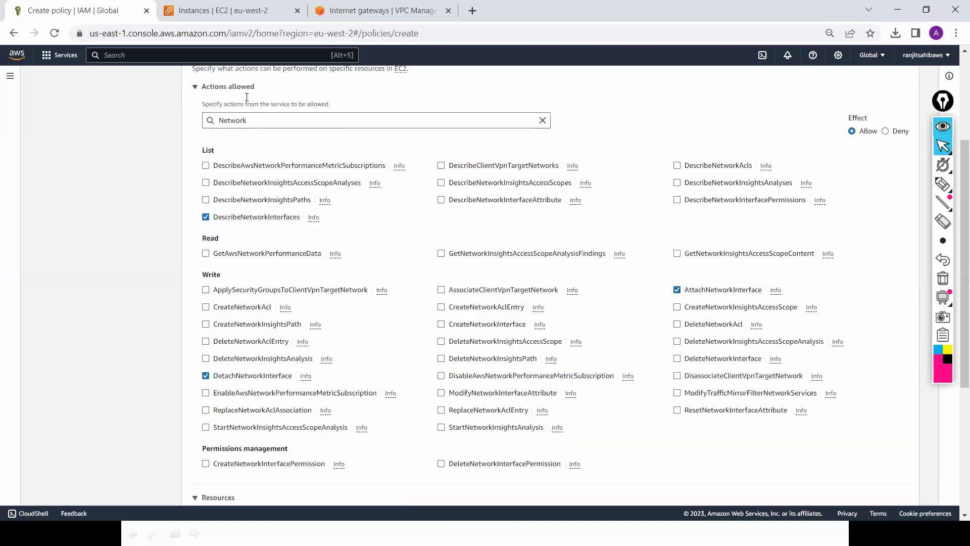
pyautogui.click(257, 119)
pyautogui.doubleClick(209, 120)
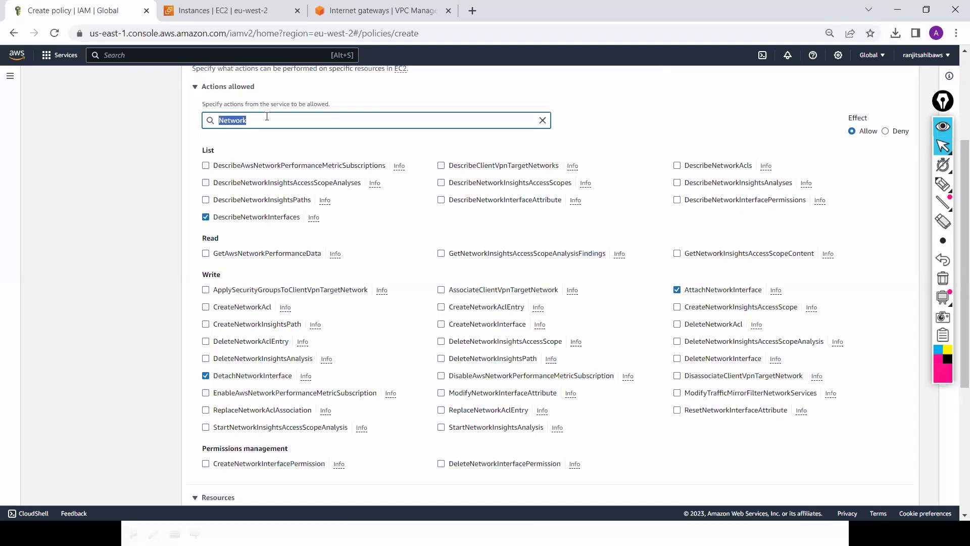
pyautogui.write('Instaance')
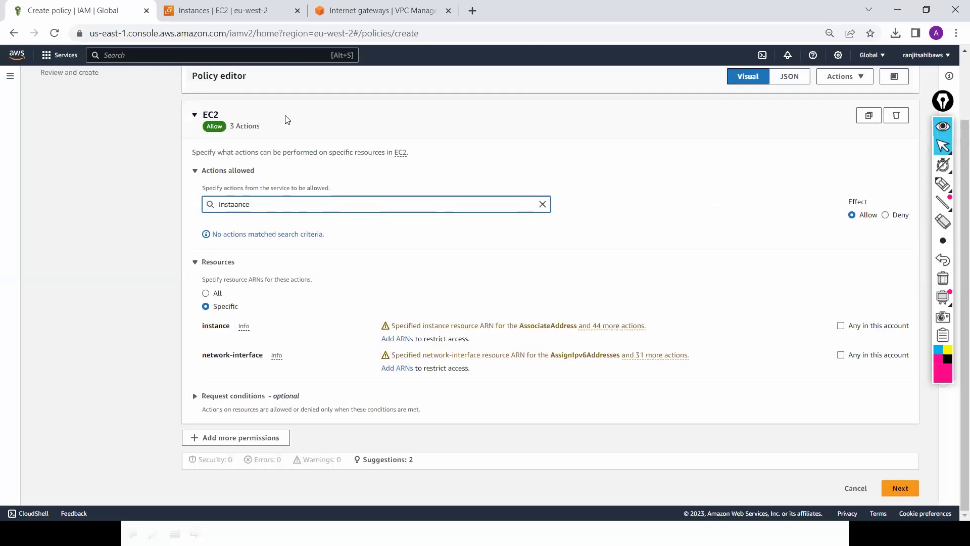
# Step: Fix the filter to 'Instance', allow DescribeInstances on all resources, and continue to review
pyautogui.press('BackSpace')
pyautogui.press('BackSpace')
pyautogui.press('BackSpace')
pyautogui.press('BackSpace')
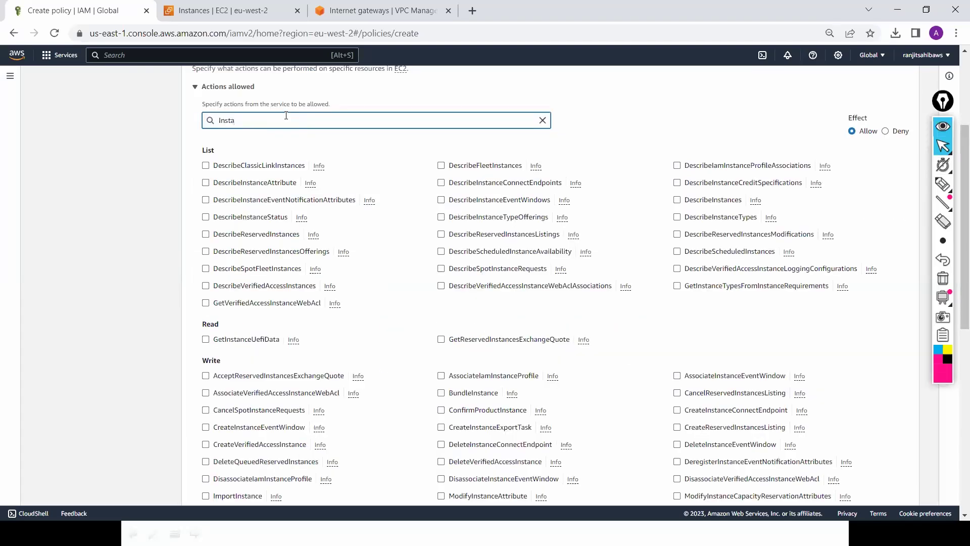
pyautogui.write('nce')
pyautogui.click(677, 200)
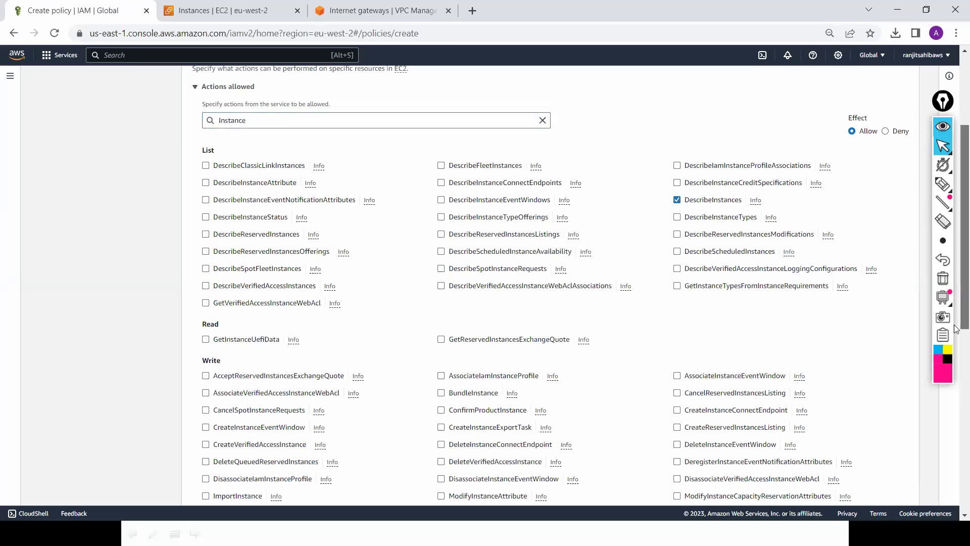
pyautogui.scroll(-8, 954, 421)
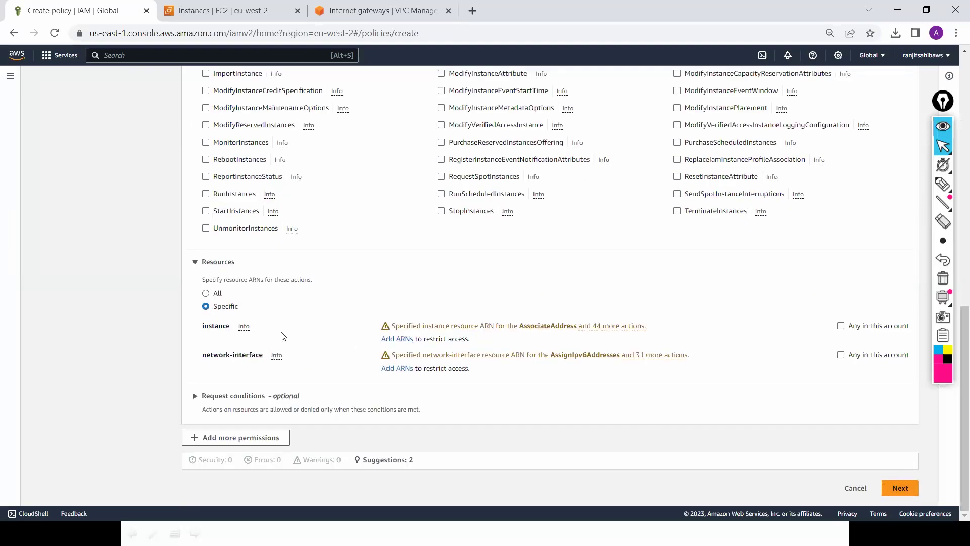
pyautogui.click(213, 296)
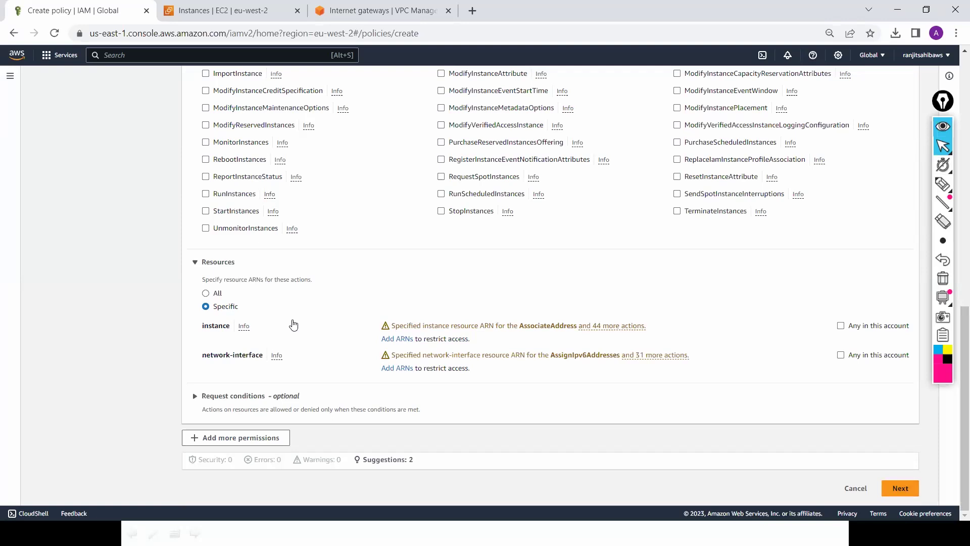
pyautogui.click(903, 489)
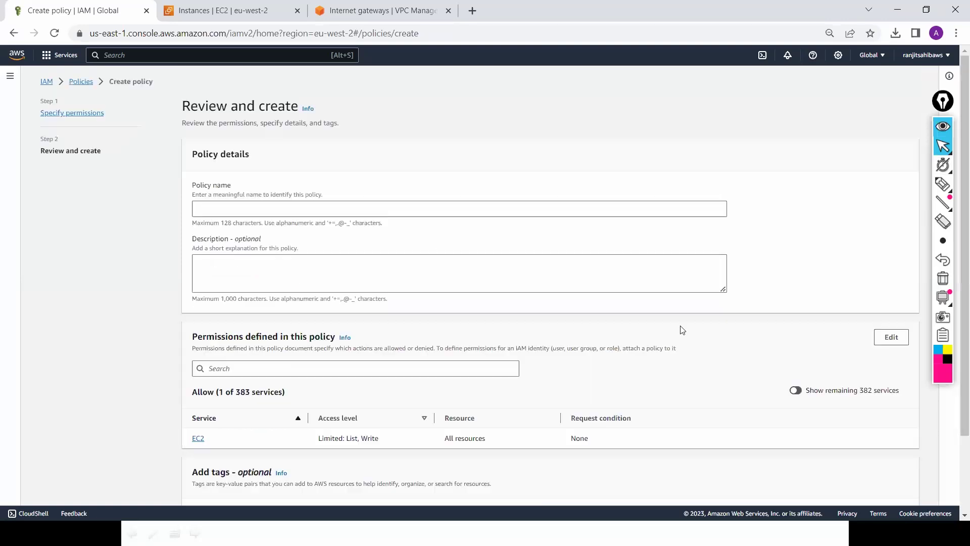
# Step: Name the policy 'Test-Failover' and create it
pyautogui.click(581, 212)
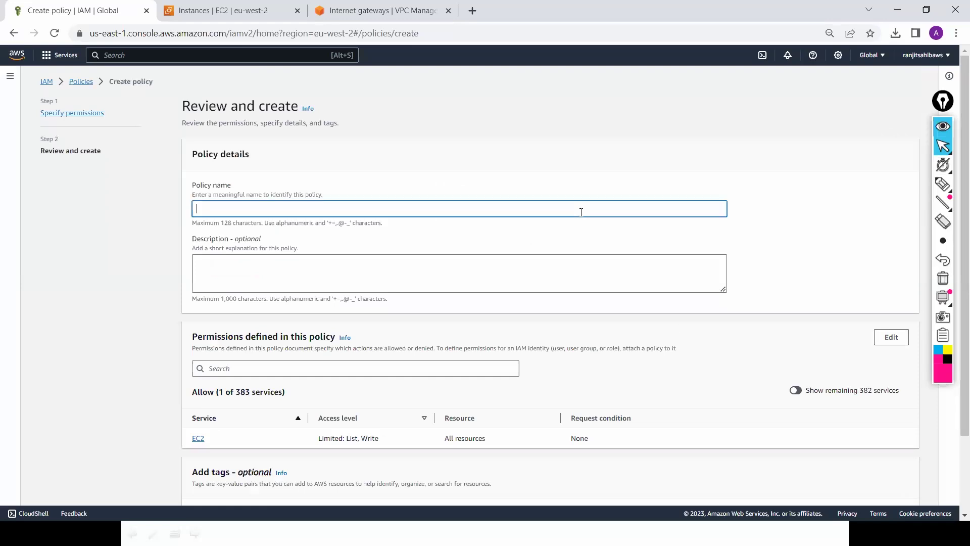
pyautogui.write('Test-Failover')
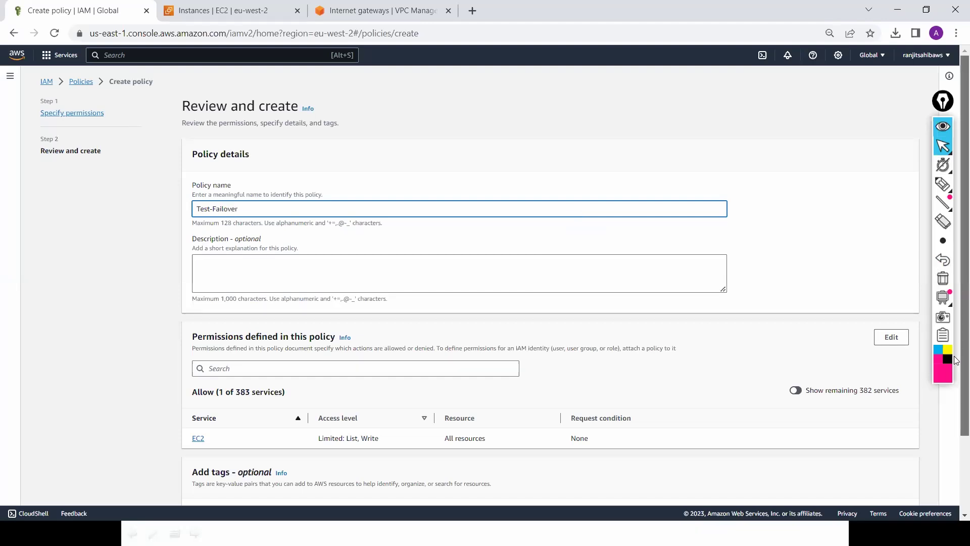
pyautogui.scroll(-2, 916, 440)
pyautogui.click(885, 488)
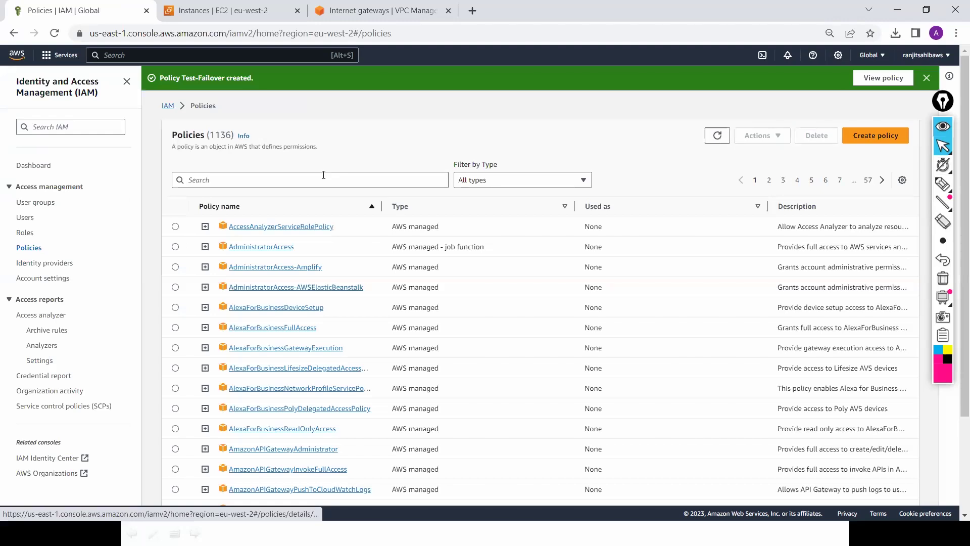
# Step: Find Test-Failover via a 'failov' search and view its permissions as JSON
pyautogui.click(324, 175)
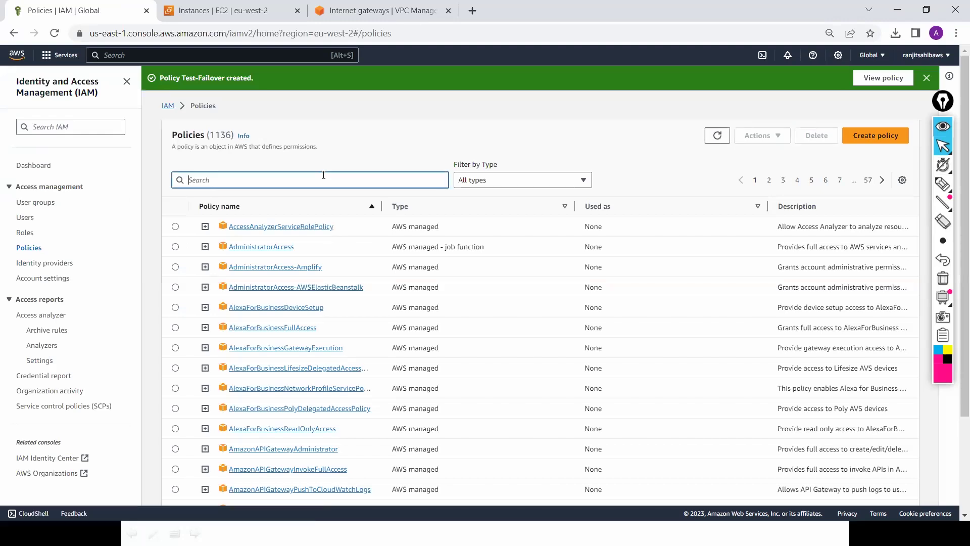
pyautogui.write('failo')
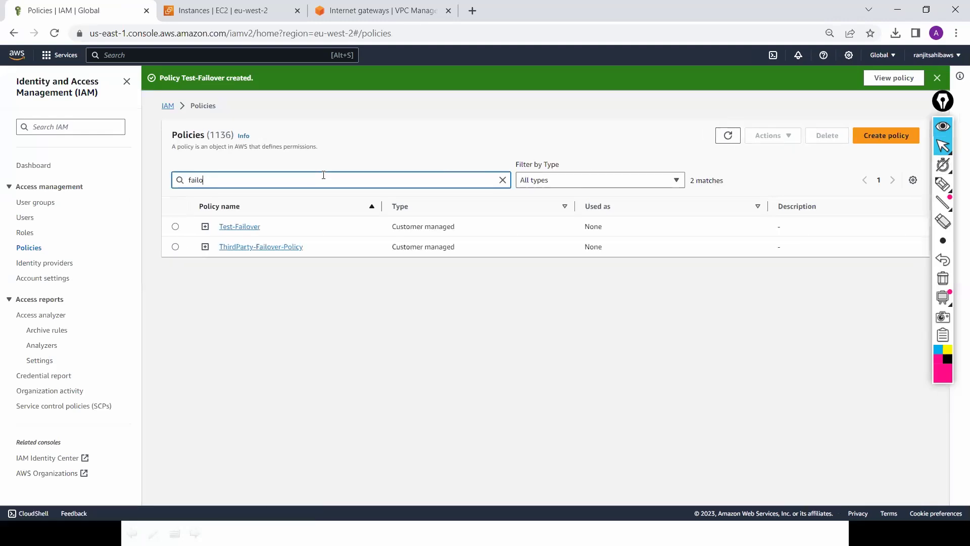
pyautogui.write('v')
pyautogui.click(243, 227)
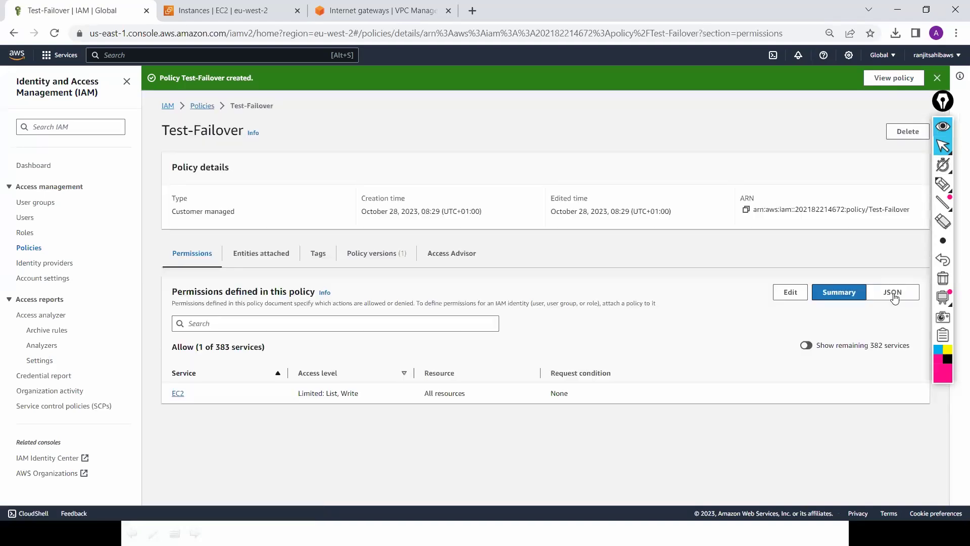
pyautogui.click(892, 293)
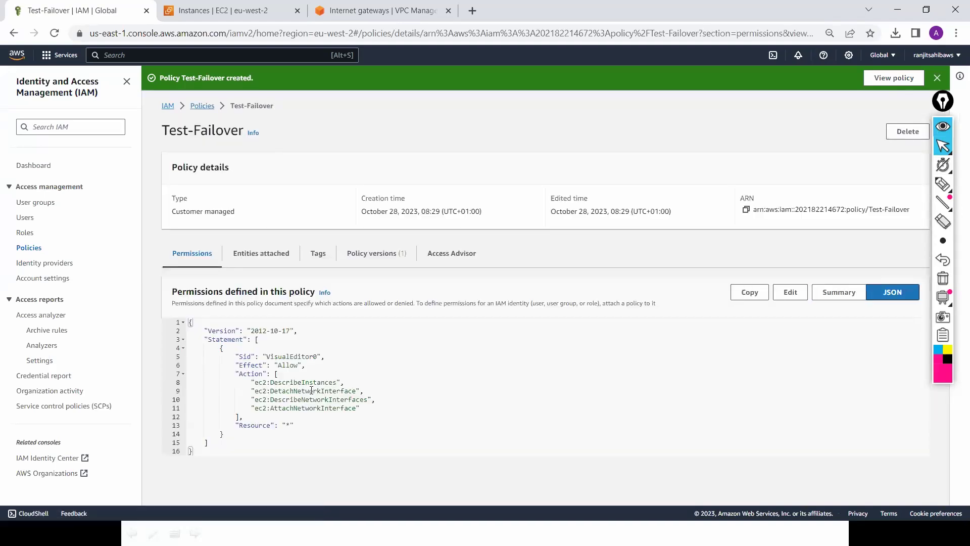
pyautogui.moveTo(285, 383); pyautogui.dragTo(336, 399)
pyautogui.hotkey('alt', 'Tab')
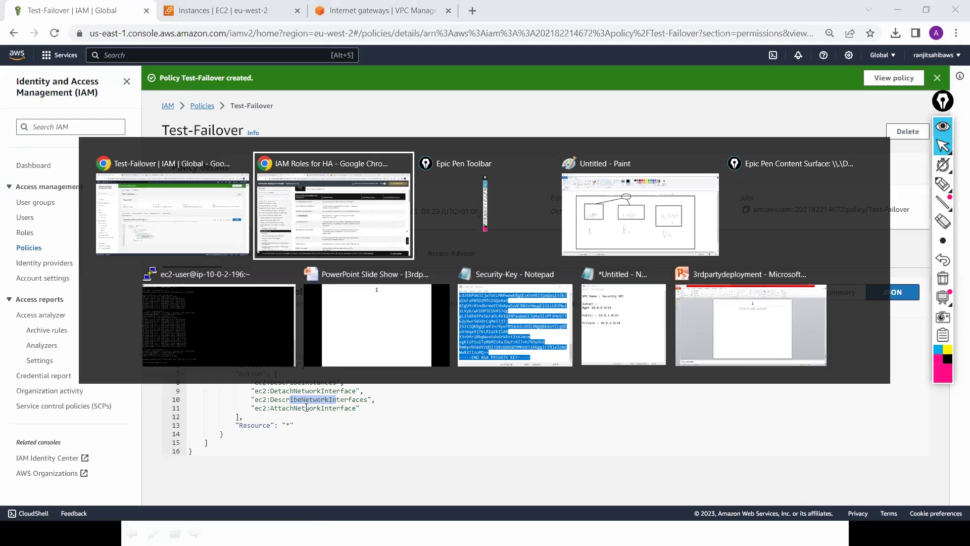
pyautogui.hotkey('alt', 'Tab')
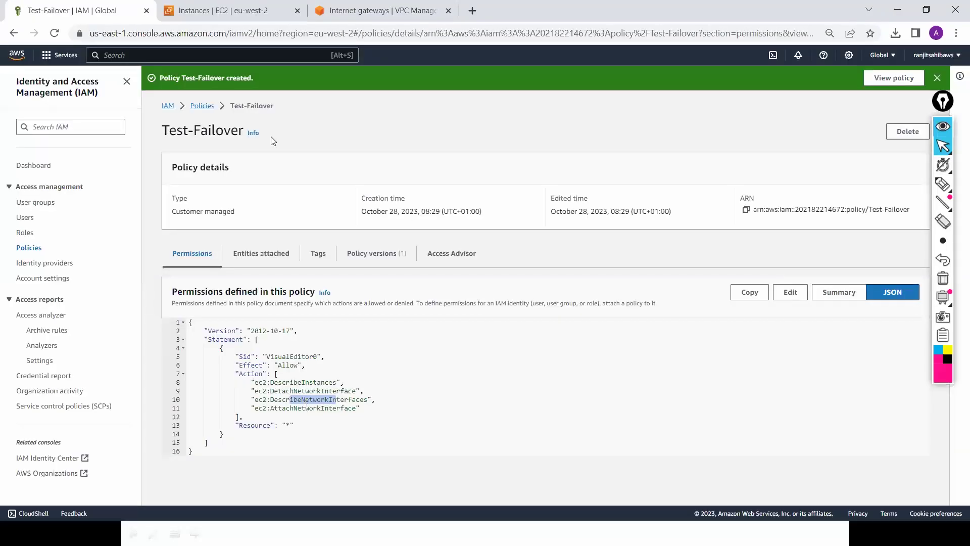
# Step: Go from the IAM dashboard to the Roles list, clearing a 'Palo' search
pyautogui.click(168, 105)
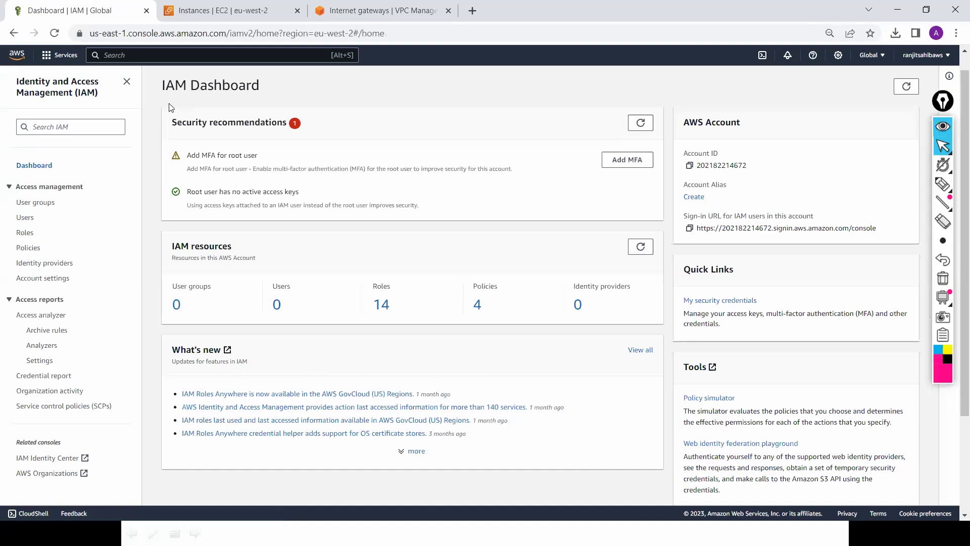
pyautogui.hotkey('alt', 'Tab')
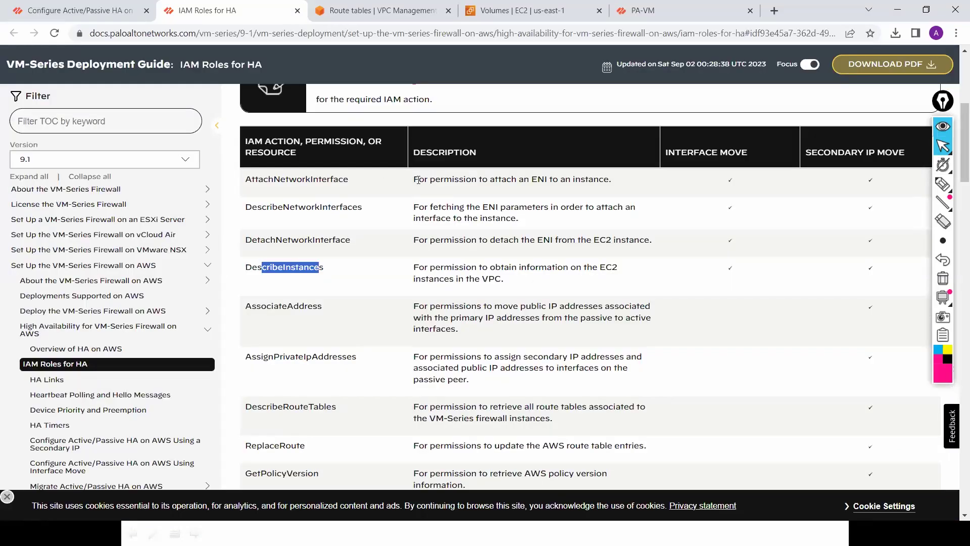
pyautogui.hotkey('alt', 'Tab')
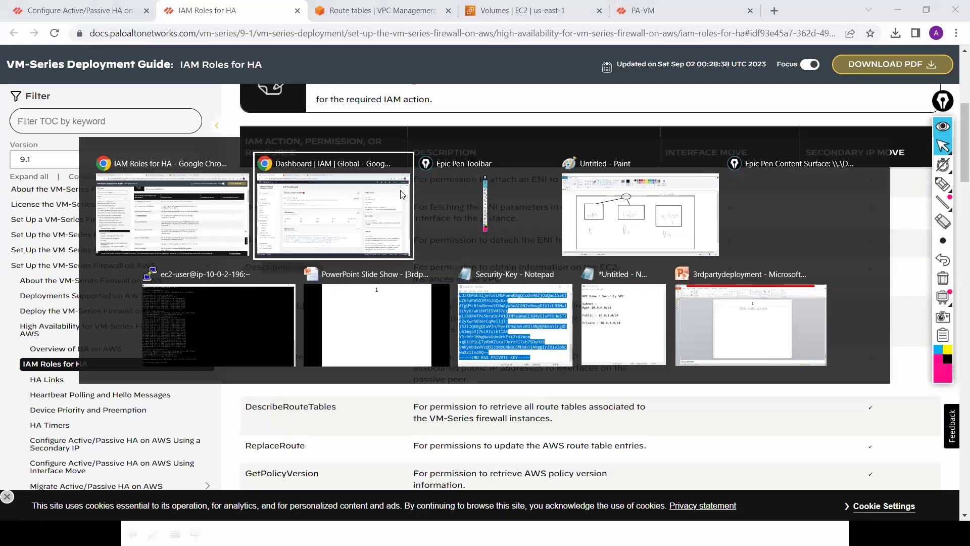
pyautogui.click(359, 215)
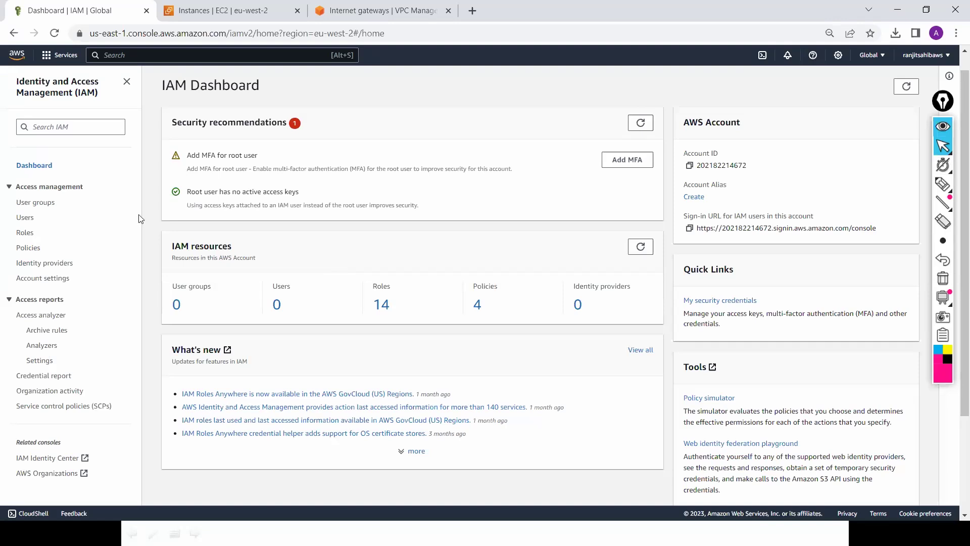
pyautogui.click(23, 235)
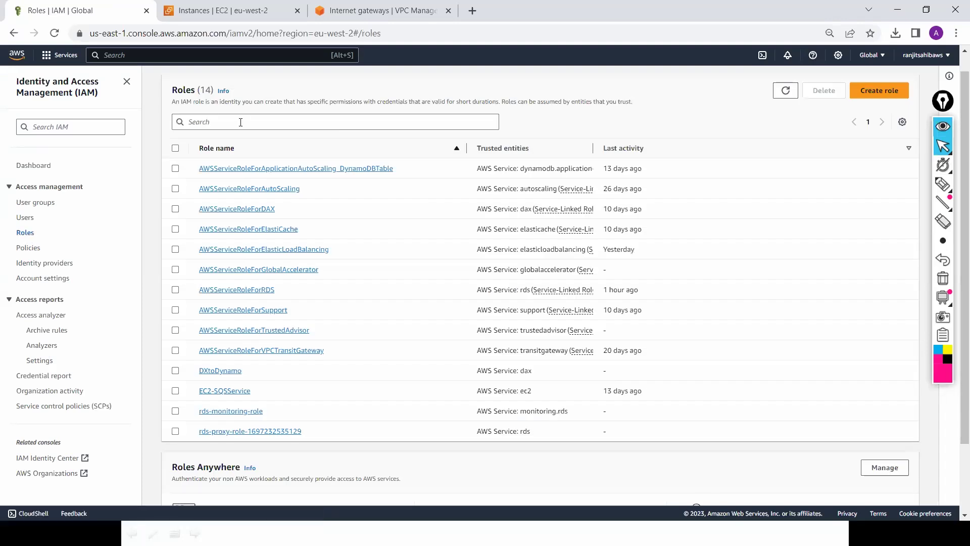
pyautogui.click(241, 123)
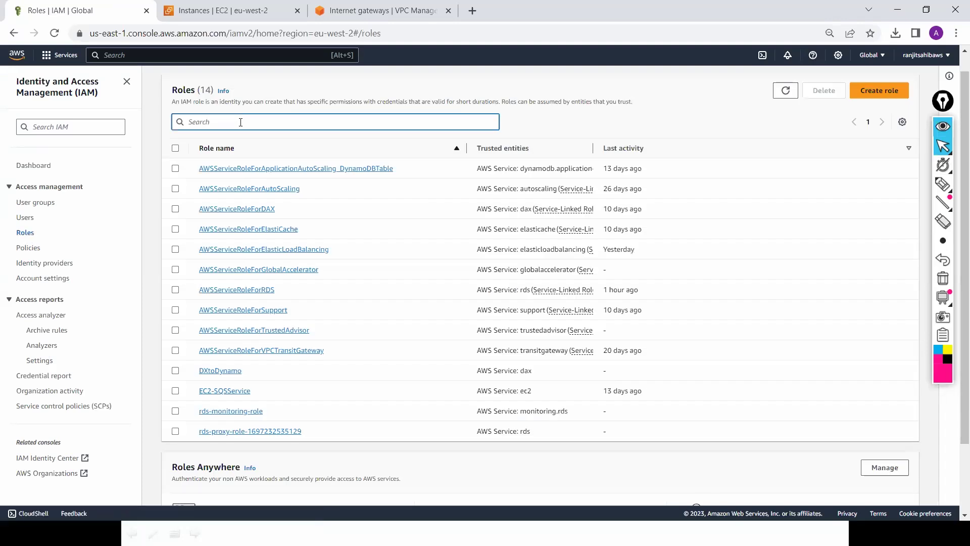
pyautogui.write('Palo')
pyautogui.press('BackSpace')
pyautogui.press('BackSpace')
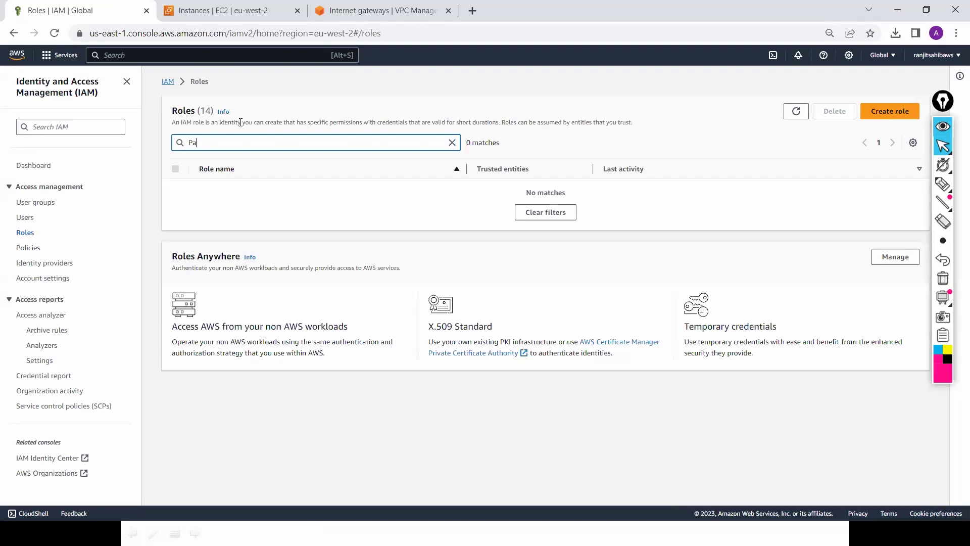
pyautogui.press('BackSpace')
pyautogui.press('BackSpace')
# Step: Begin a new role trusted by the EC2 service
pyautogui.click(885, 114)
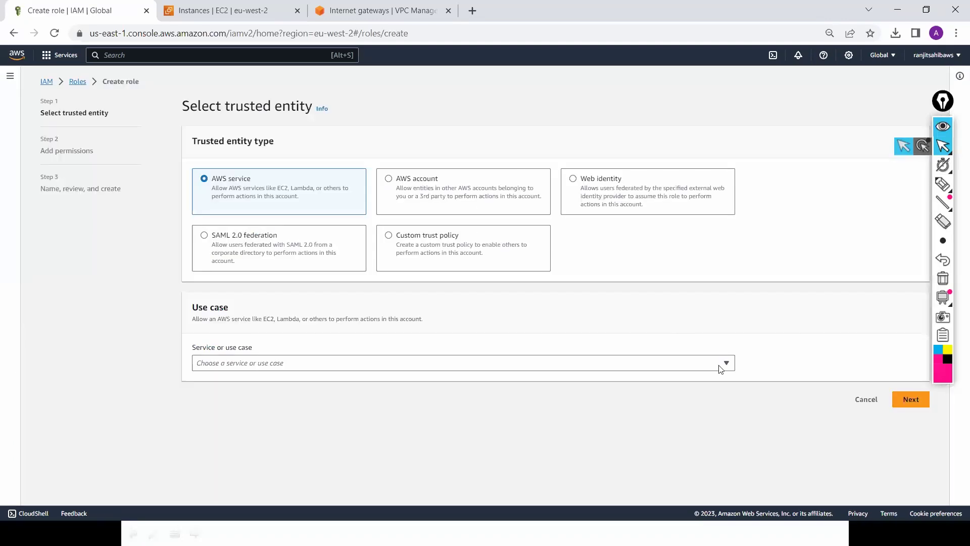
pyautogui.click(725, 364)
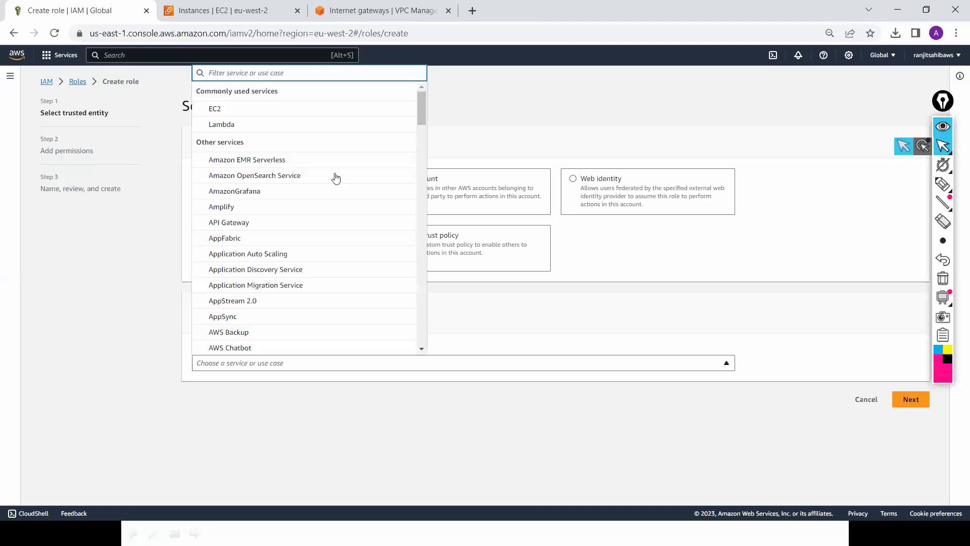
pyautogui.click(317, 109)
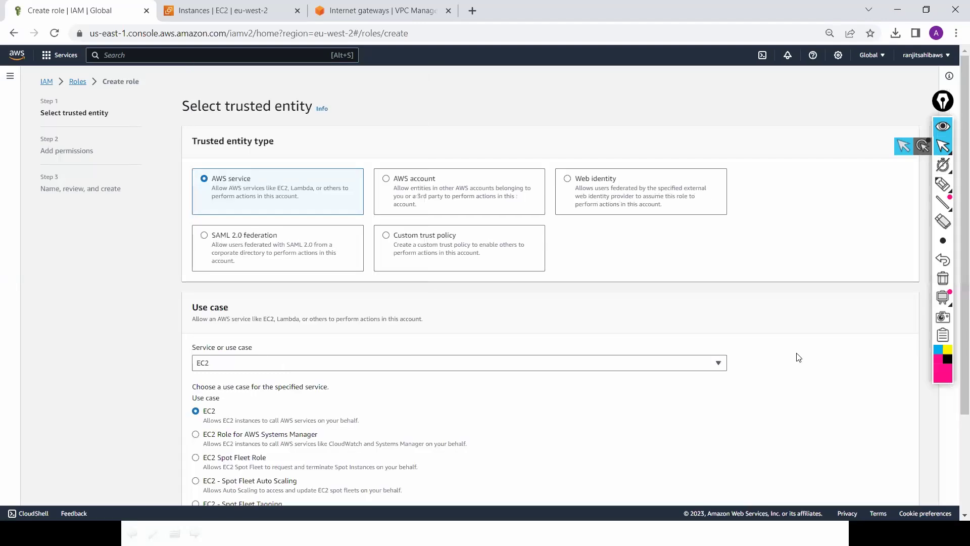
pyautogui.scroll(-3, 956, 415)
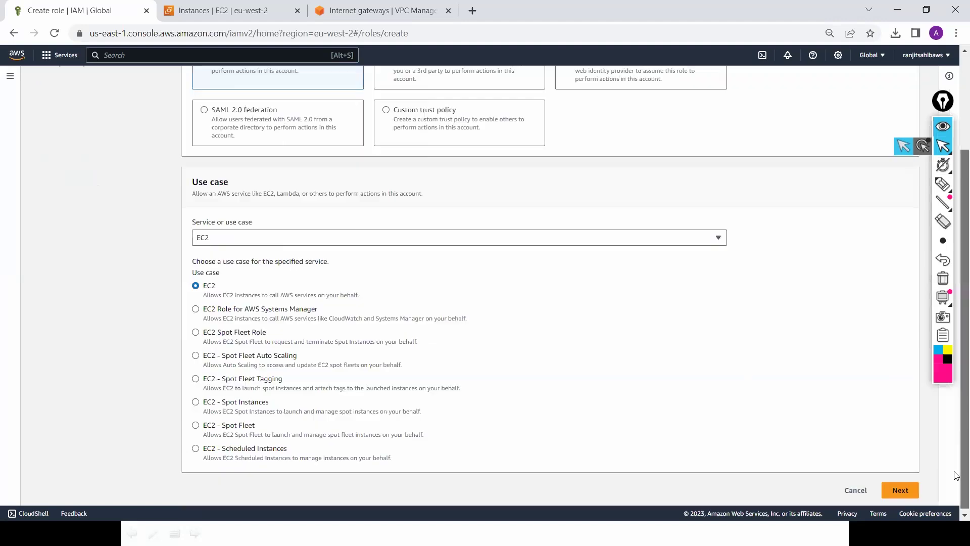
pyautogui.click(897, 488)
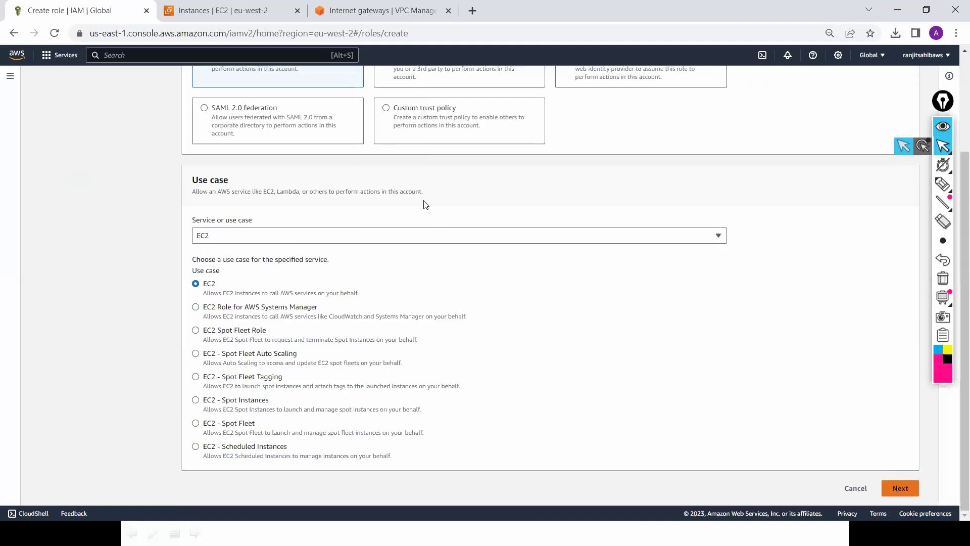
# Step: Attach ThirdParty-Failover-Policy to the role, found by searching 'Failov'
pyautogui.click(390, 178)
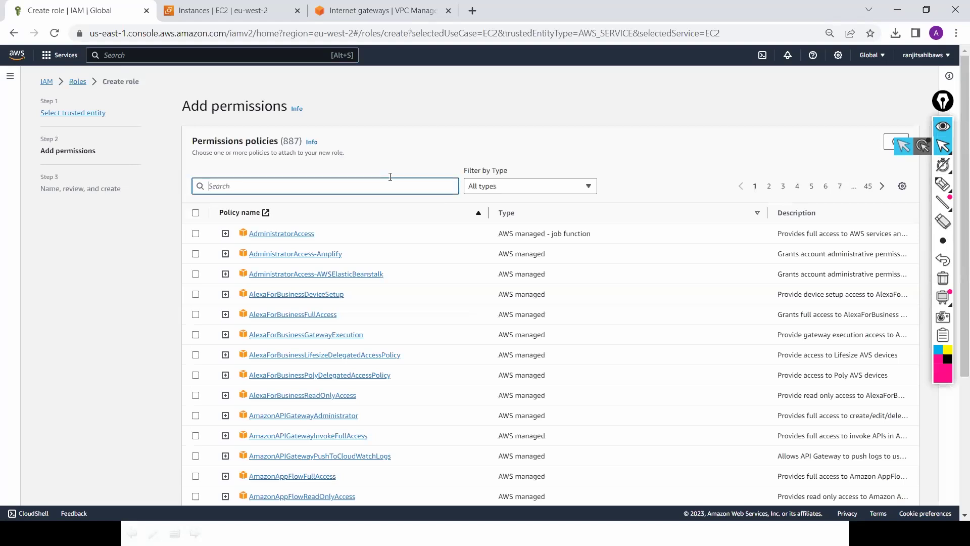
pyautogui.write('Fa')
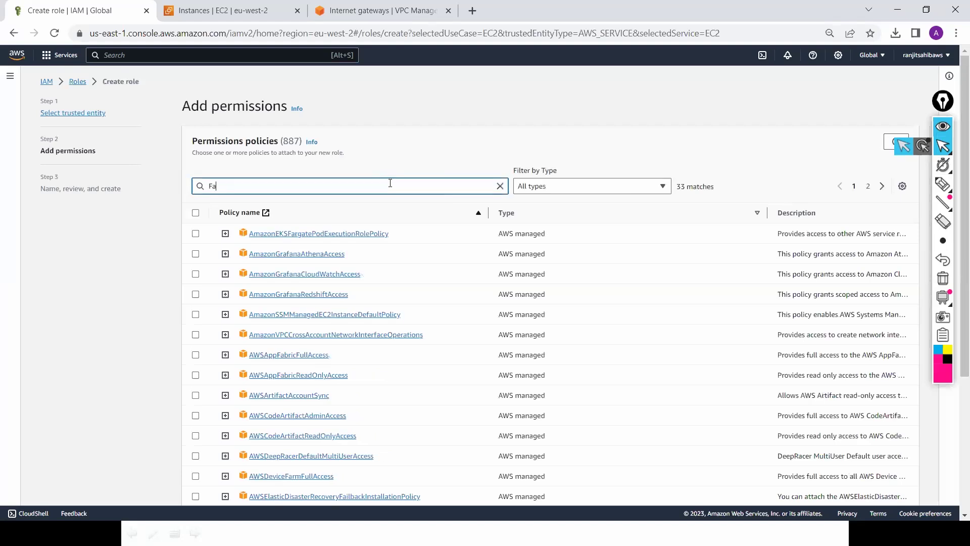
pyautogui.write('ilov')
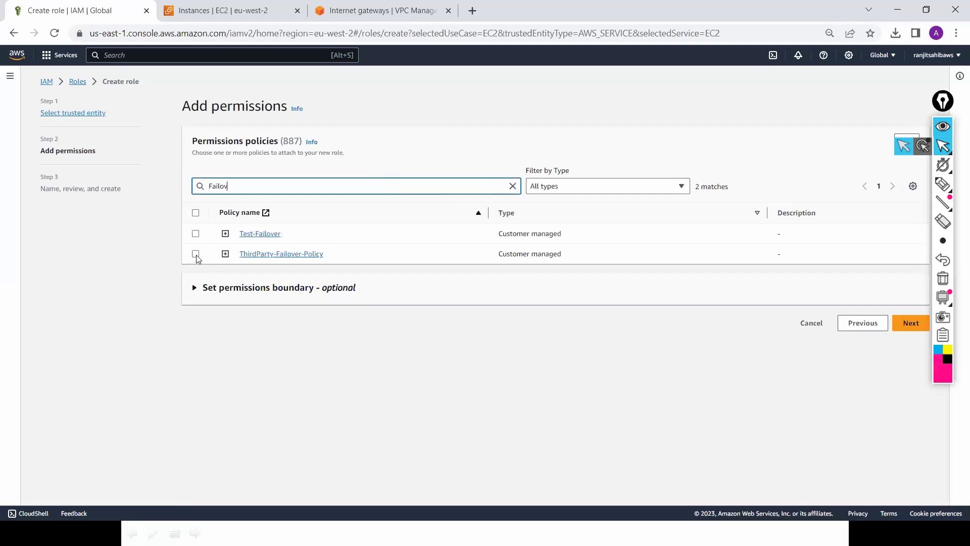
pyautogui.click(196, 254)
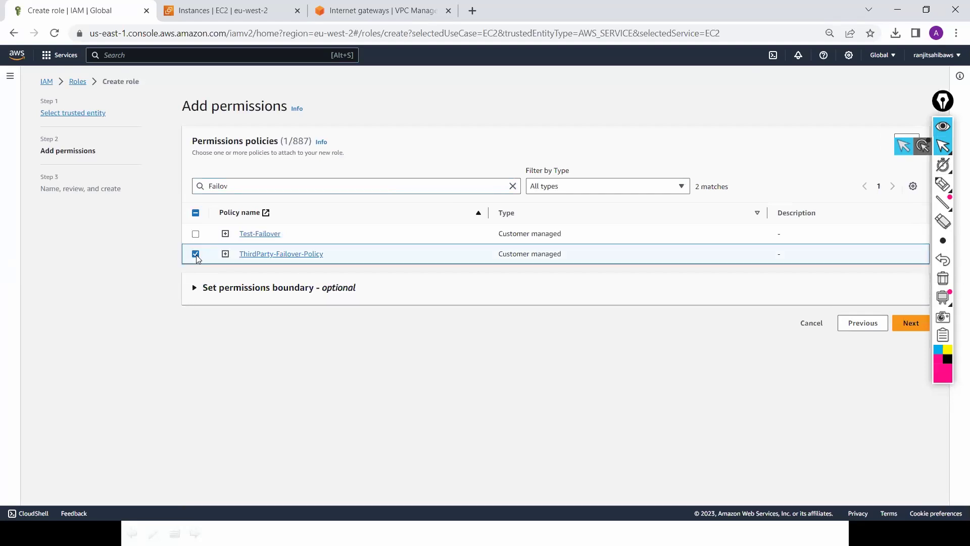
pyautogui.click(912, 323)
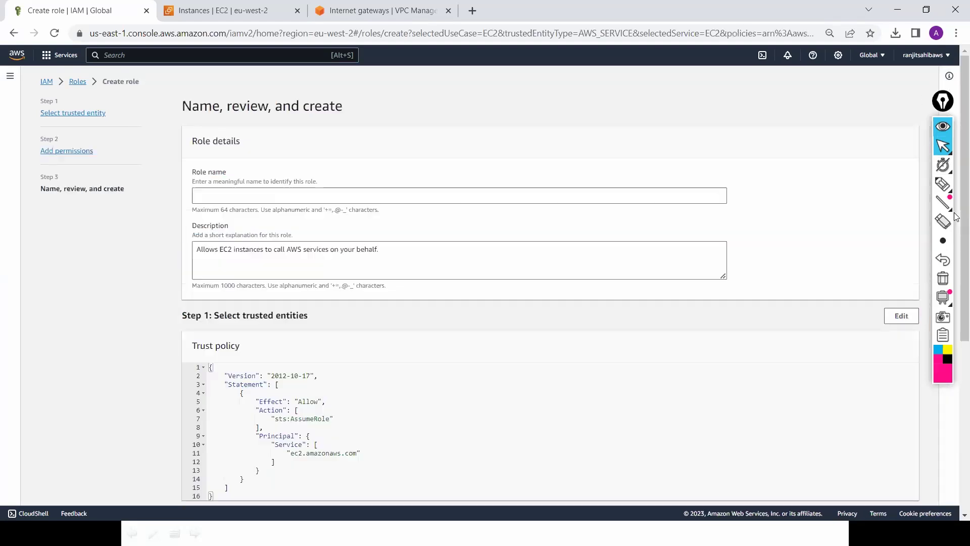
# Step: Name the role 'PA-Failover-Role' and create it
pyautogui.click(621, 193)
pyautogui.write('PA')
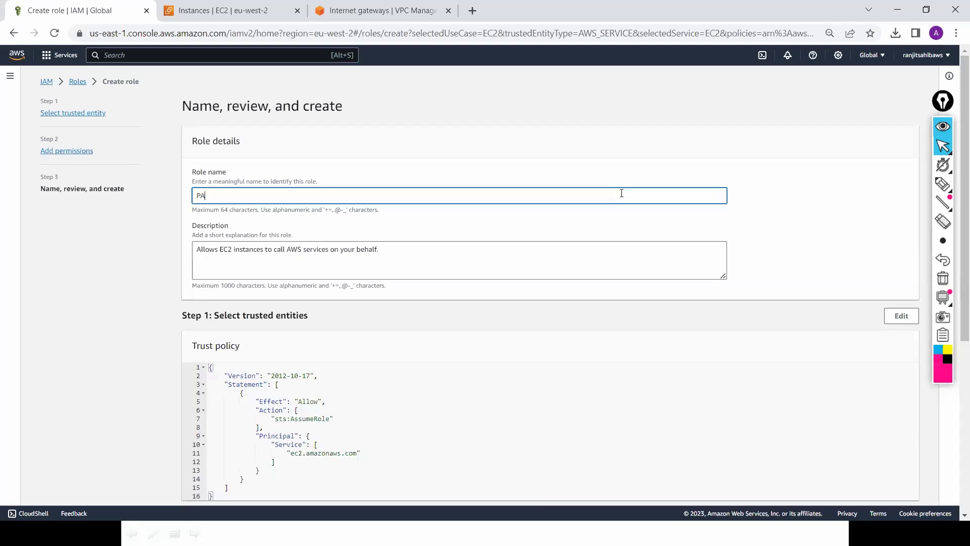
pyautogui.write('-Failover-Role')
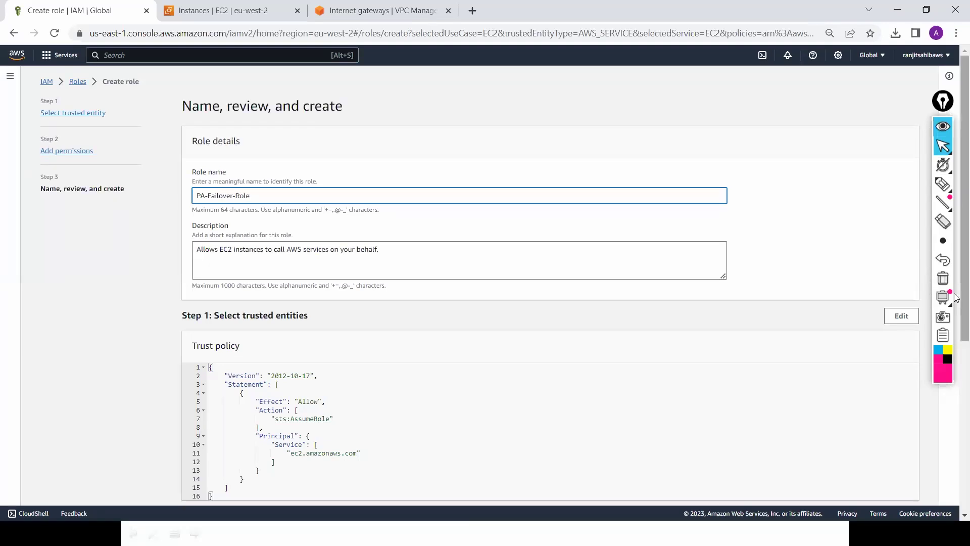
pyautogui.scroll(-5, 956, 359)
pyautogui.scroll(-1, 956, 417)
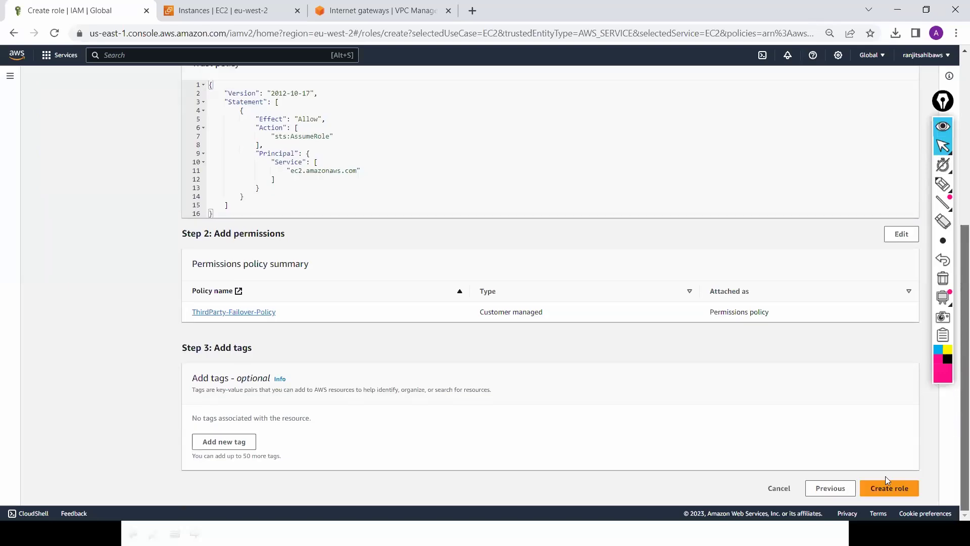
pyautogui.click(883, 484)
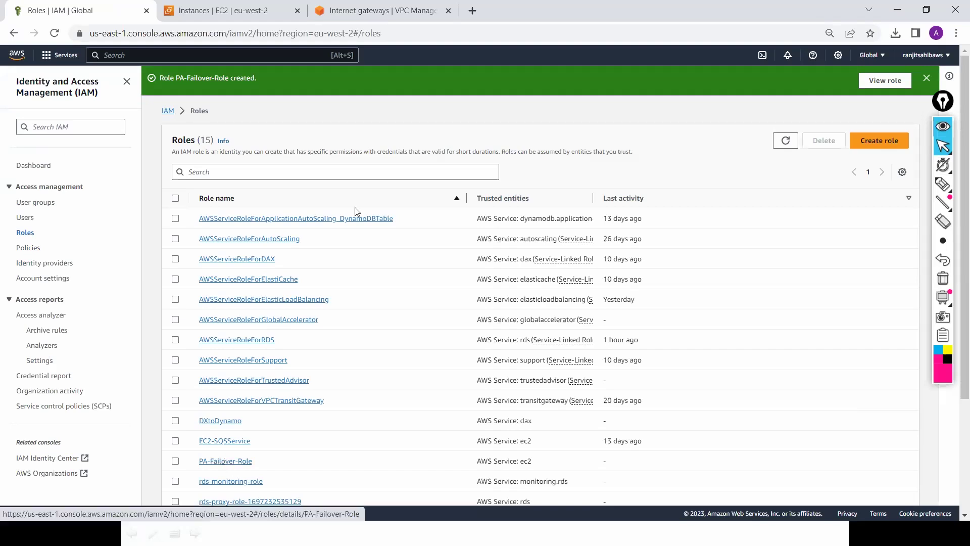
# Step: Review PA-Failover-Role's ThirdParty-Failover-Policy four EC2 actions, then return to the EC2 Instances list
pyautogui.hotkey('alt', 'Tab')
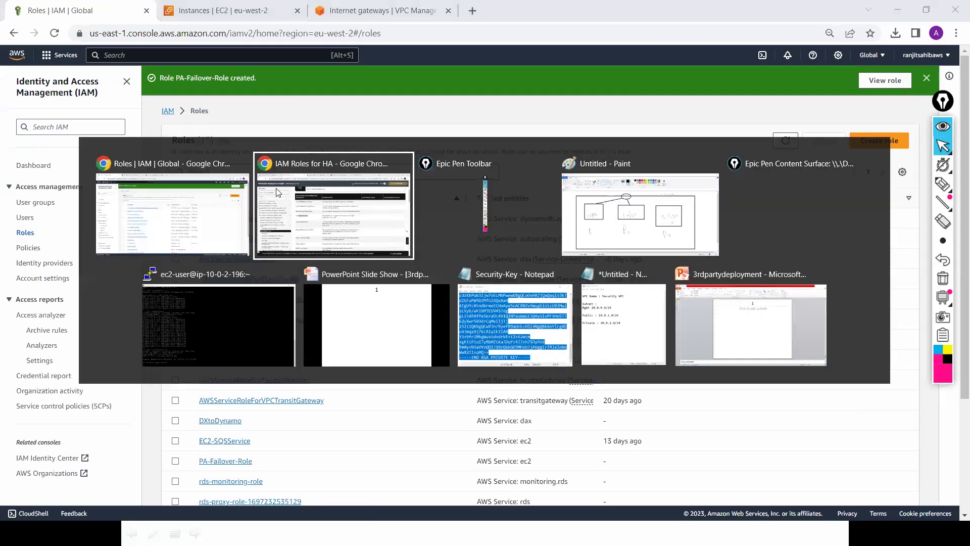
pyautogui.hotkey('alt', 'Tab')
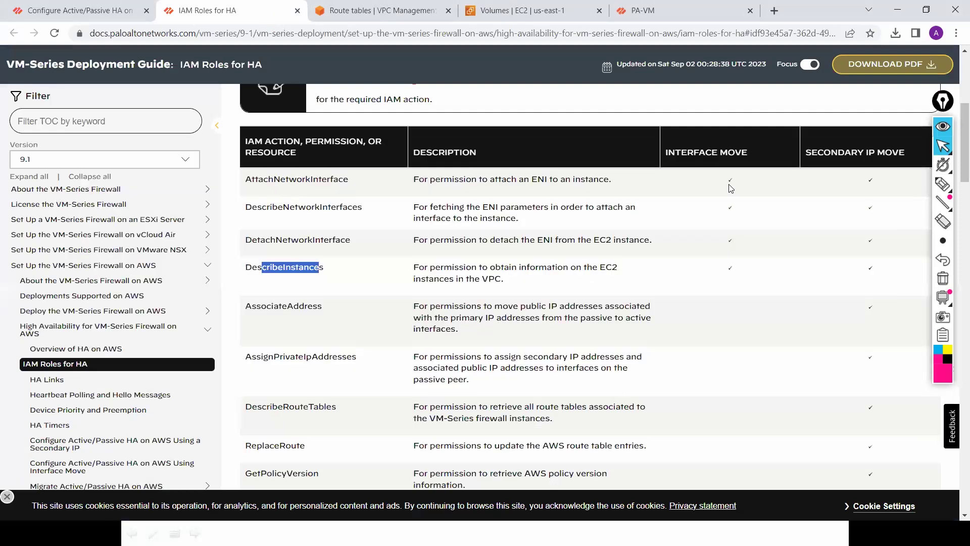
pyautogui.hotkey('alt', 'Tab')
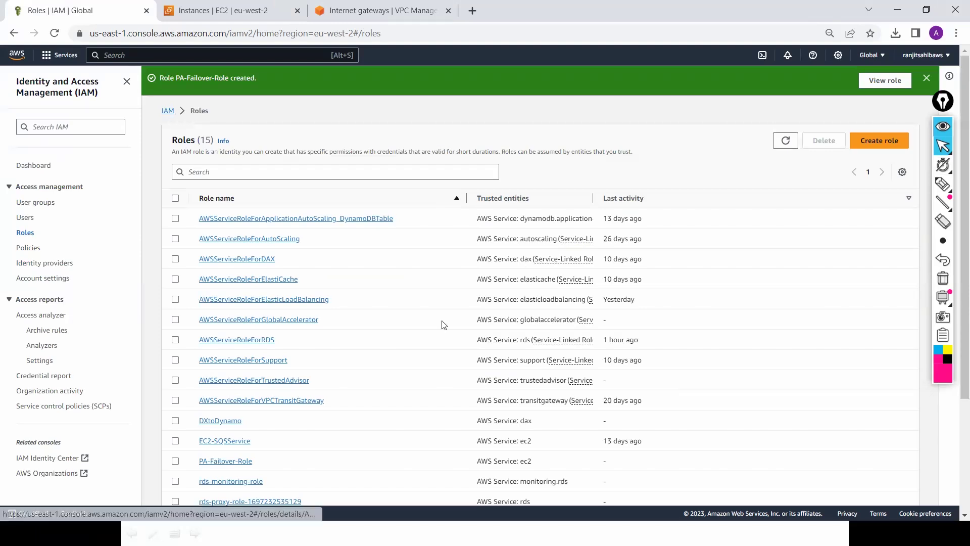
pyautogui.click(217, 463)
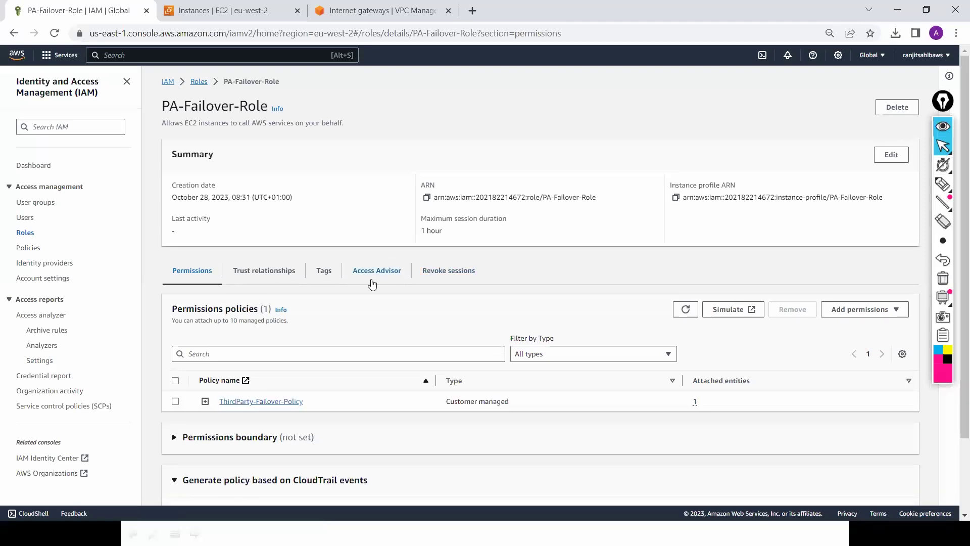
pyautogui.click(253, 404)
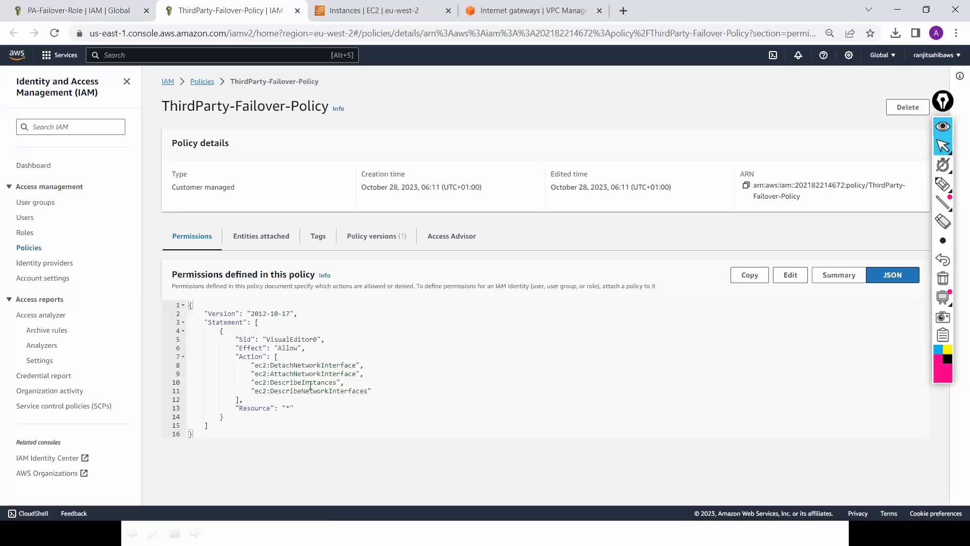
pyautogui.moveTo(371, 390); pyautogui.dragTo(189, 365)
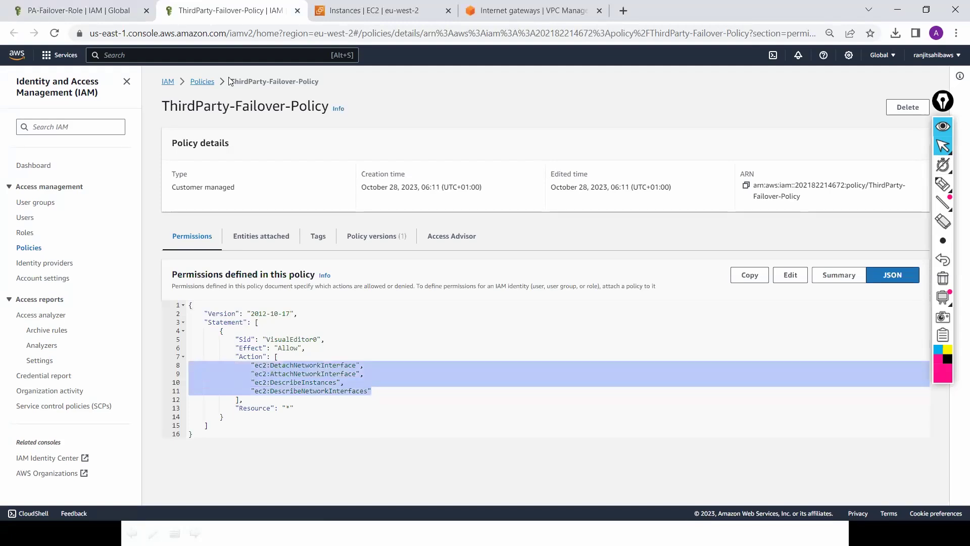
pyautogui.click(362, 10)
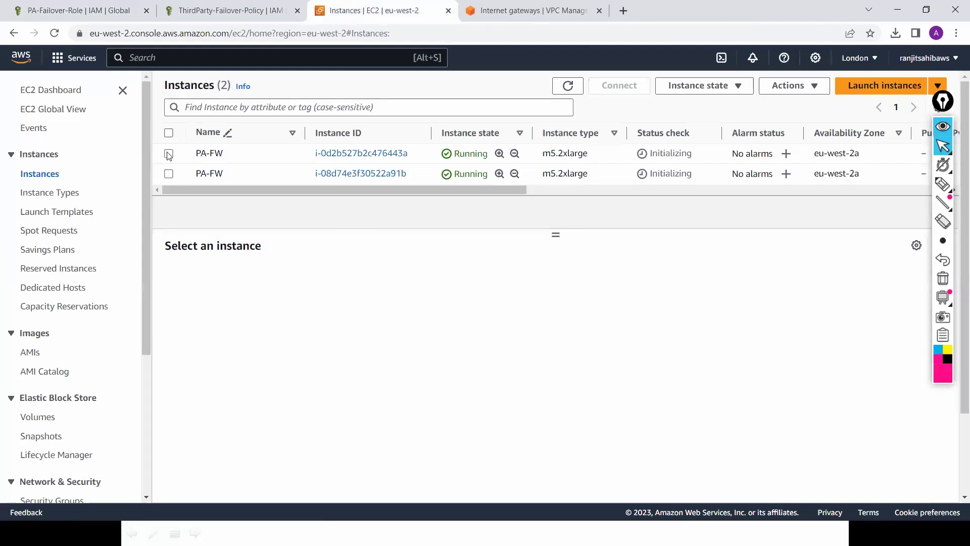
# Step: Refresh the instances and append -1 and -2 to the PA-FW names, making PA-FW-1 and PA-FW-2
pyautogui.click(568, 87)
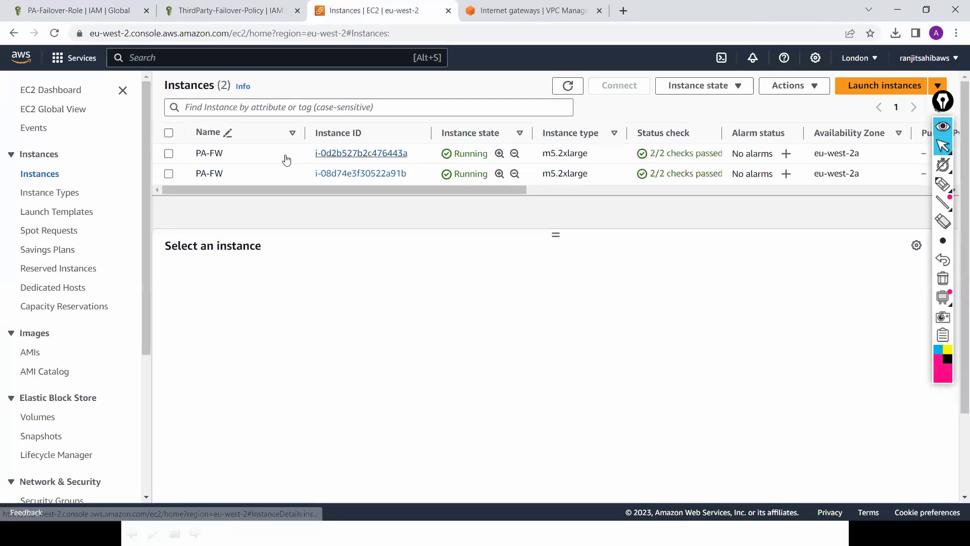
pyautogui.click(244, 155)
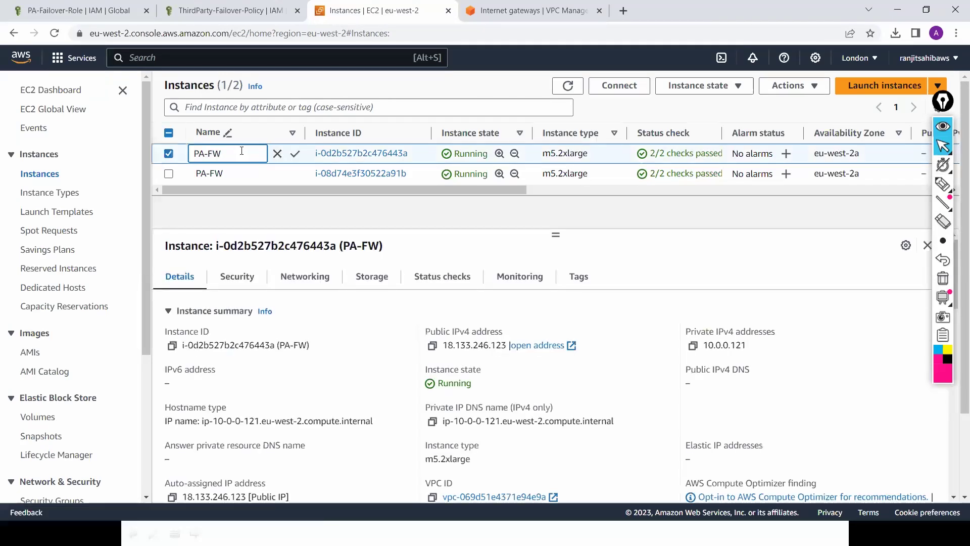
pyautogui.write('-1')
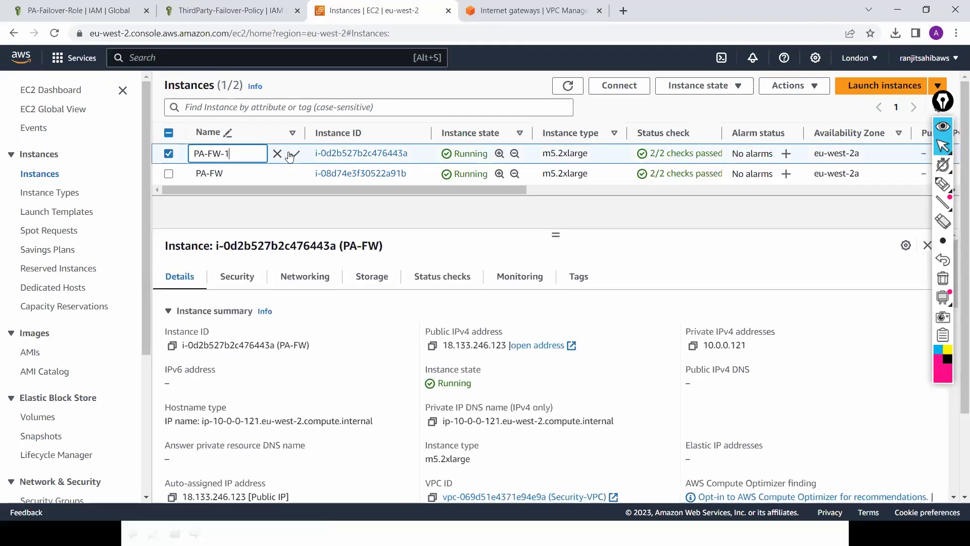
pyautogui.click(295, 158)
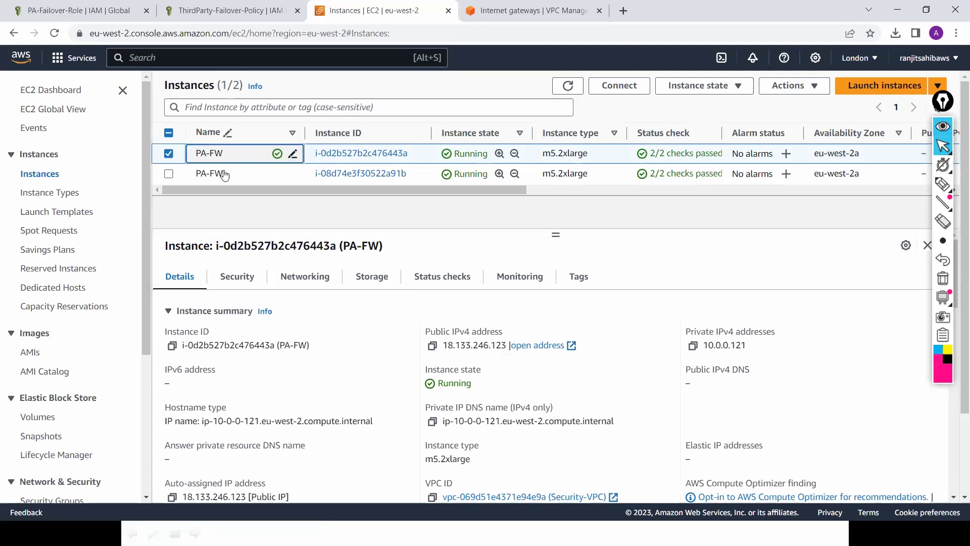
pyautogui.click(293, 174)
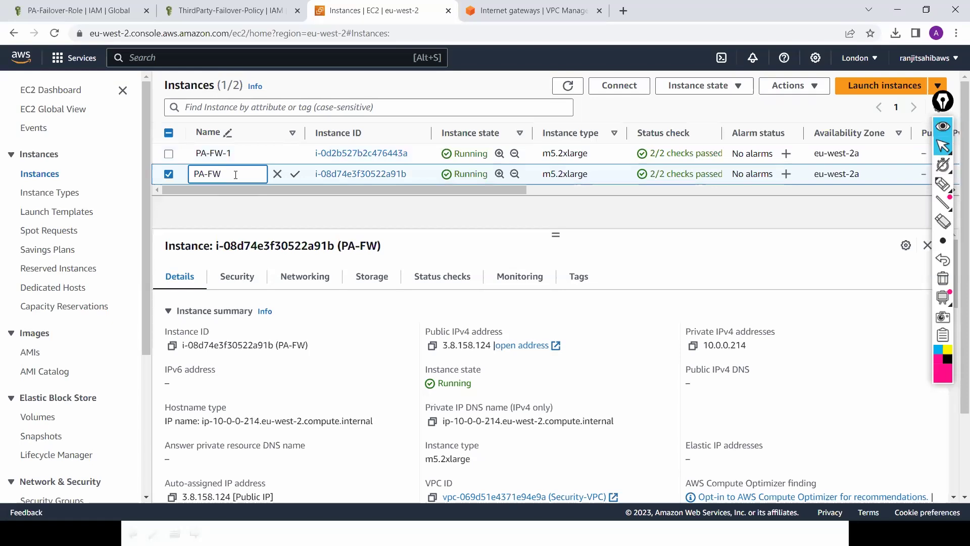
pyautogui.write('-2')
pyautogui.click(295, 175)
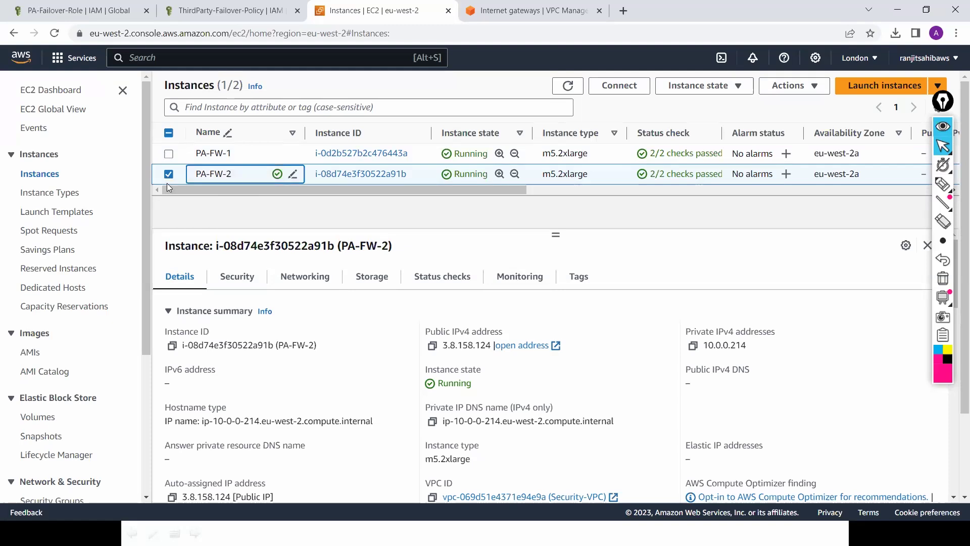
# Step: Set PA-FW-2's IAM role to PA-Failover-Role
pyautogui.click(809, 89)
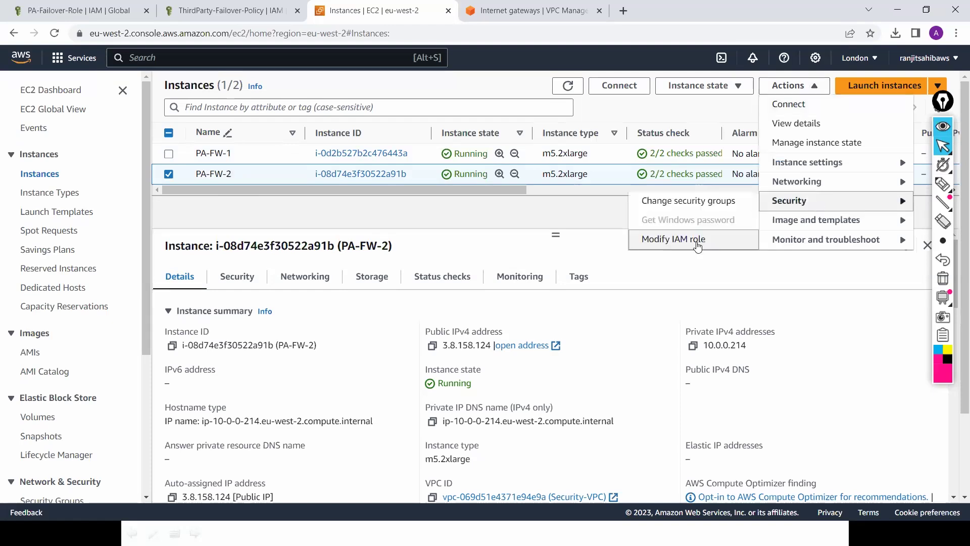
pyautogui.click(696, 242)
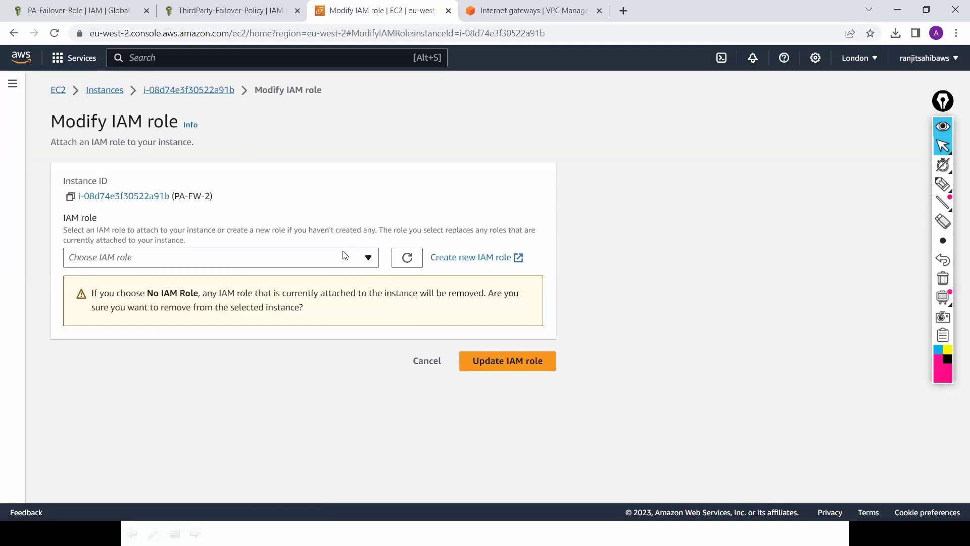
pyautogui.click(345, 257)
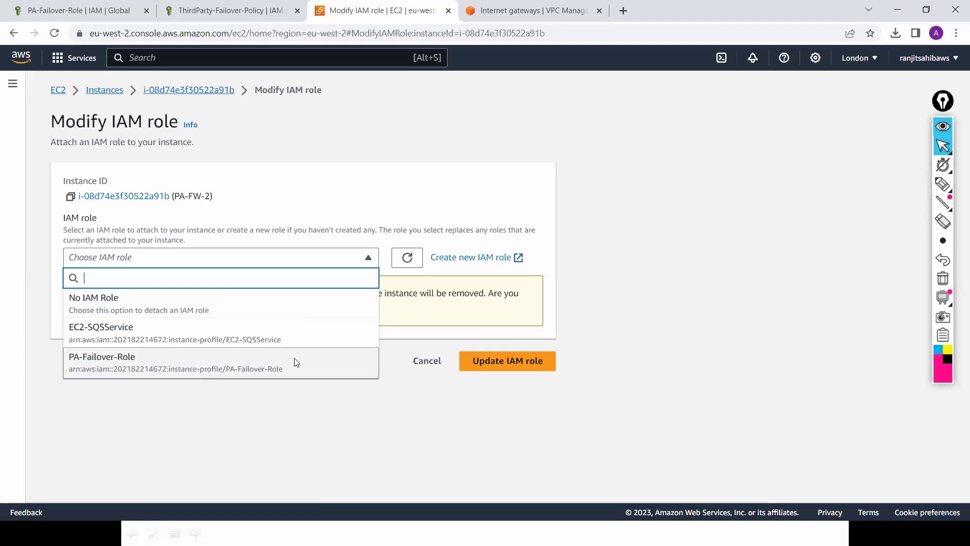
pyautogui.click(294, 358)
pyautogui.click(497, 304)
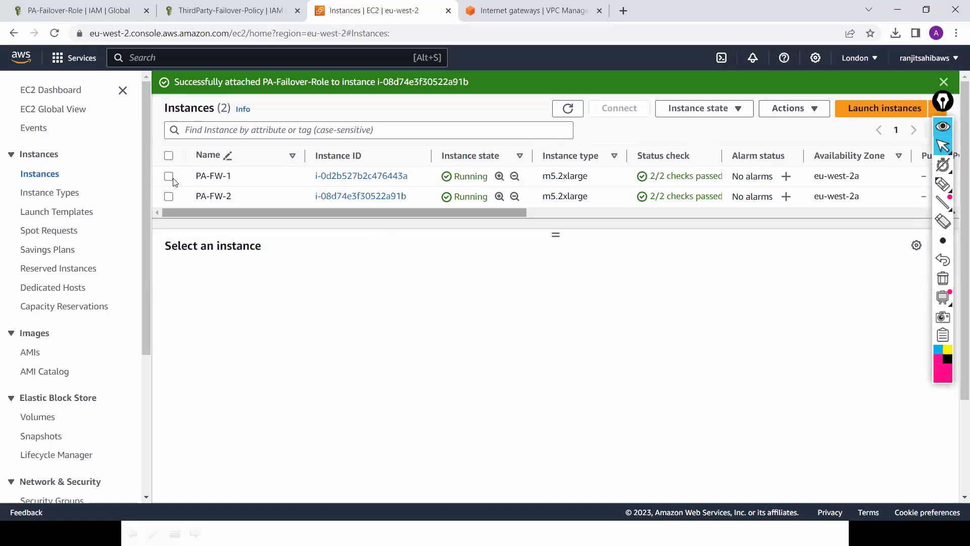
# Step: Set PA-FW-1's IAM role to PA-Failover-Role via Actions > Security
pyautogui.click(168, 176)
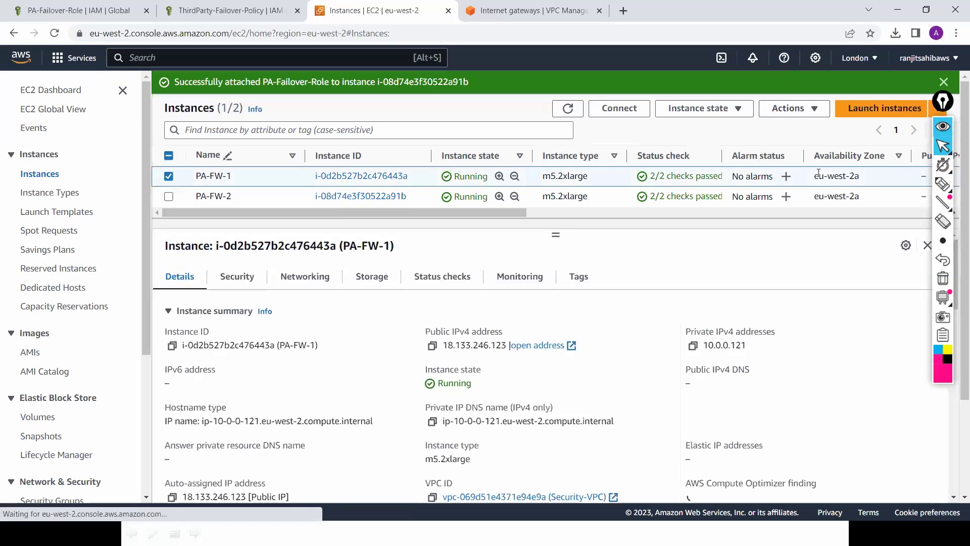
pyautogui.click(793, 108)
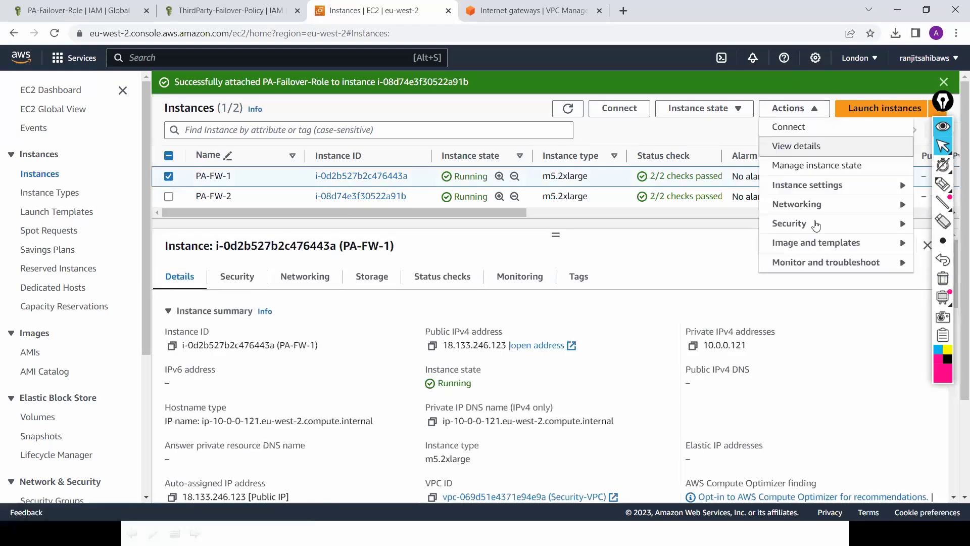
pyautogui.click(815, 224)
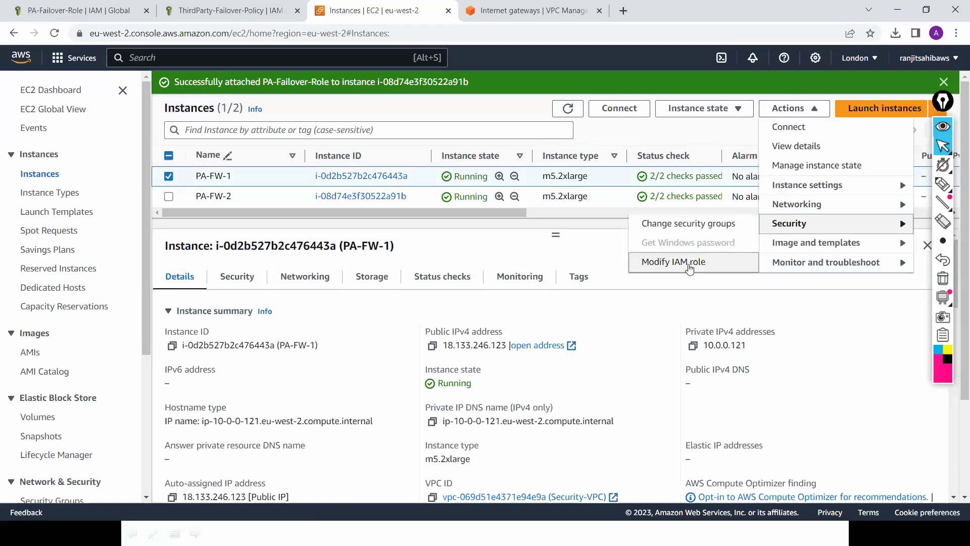
pyautogui.click(673, 262)
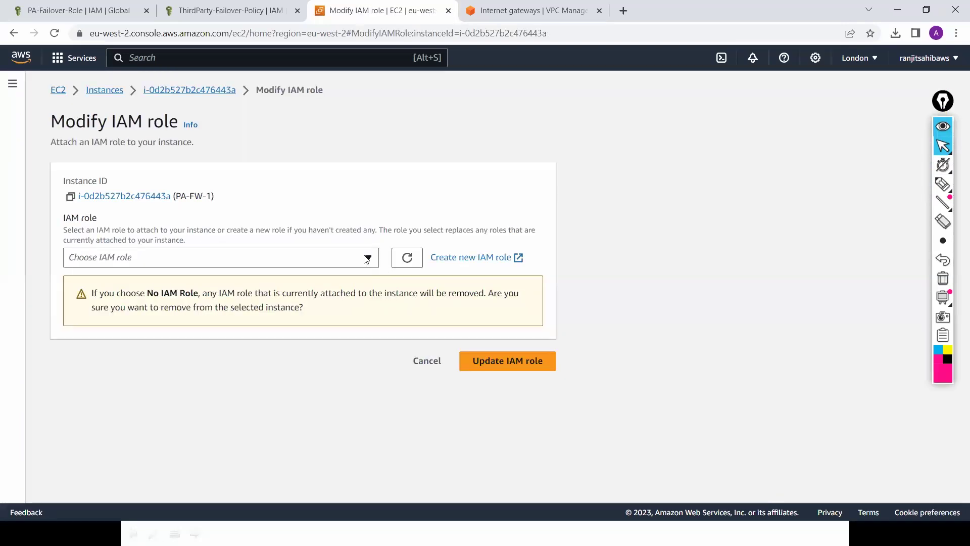
pyautogui.click(283, 258)
pyautogui.click(316, 360)
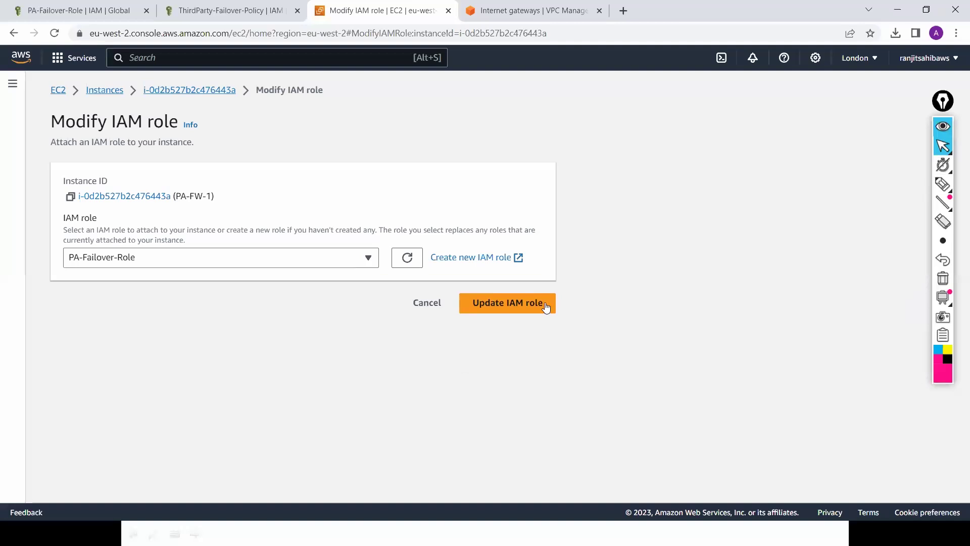
pyautogui.click(523, 303)
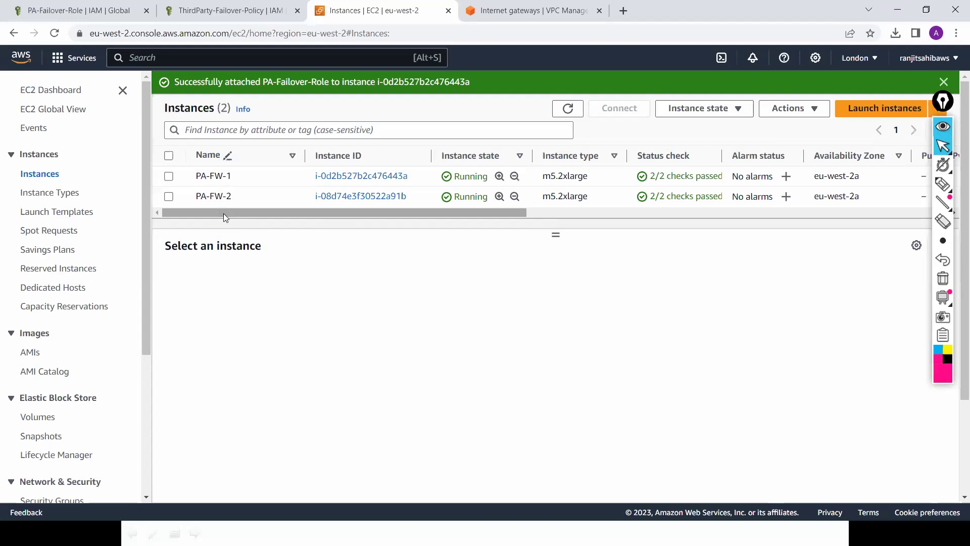
# Step: Check the VPC subnets, then browse the EC2 network interfaces list
pyautogui.moveTo(219, 213); pyautogui.dragTo(188, 212)
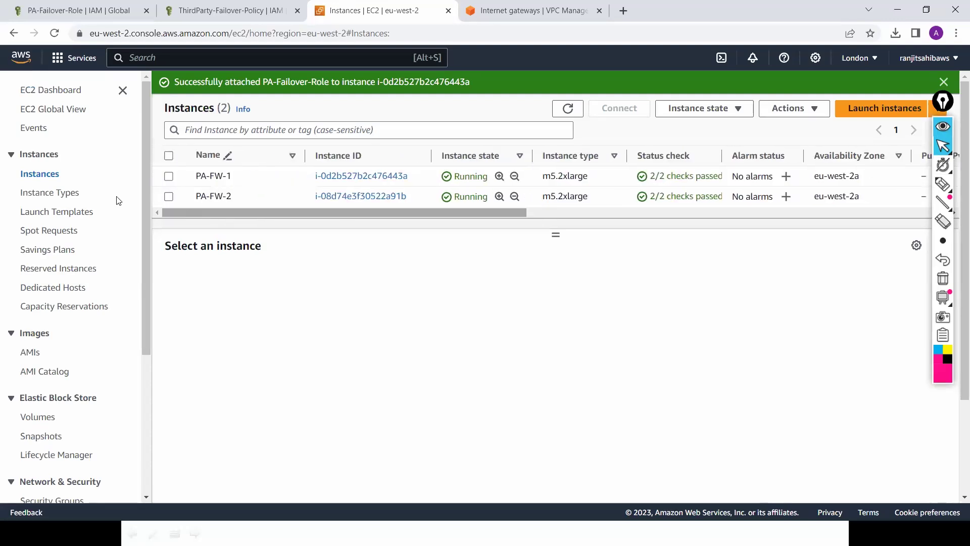
pyautogui.click(533, 14)
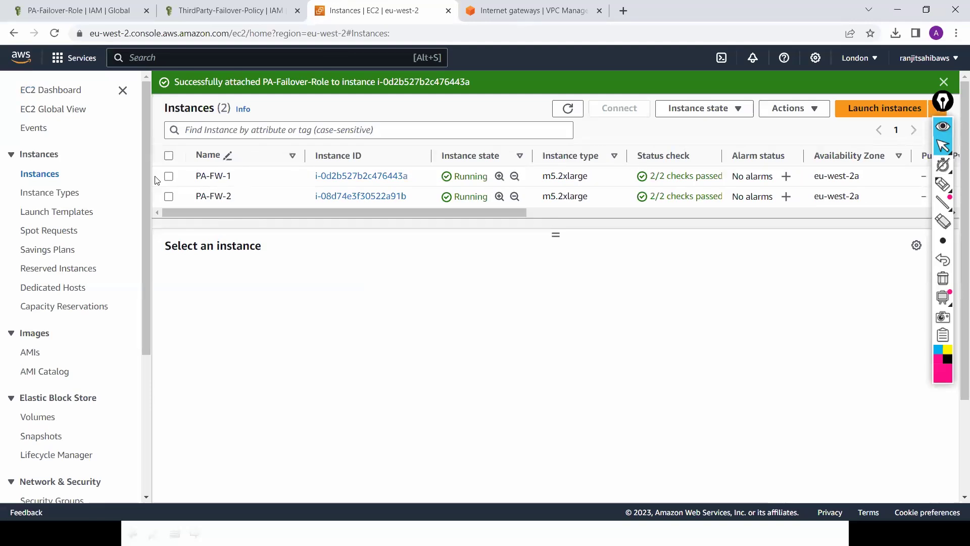
pyautogui.click(44, 221)
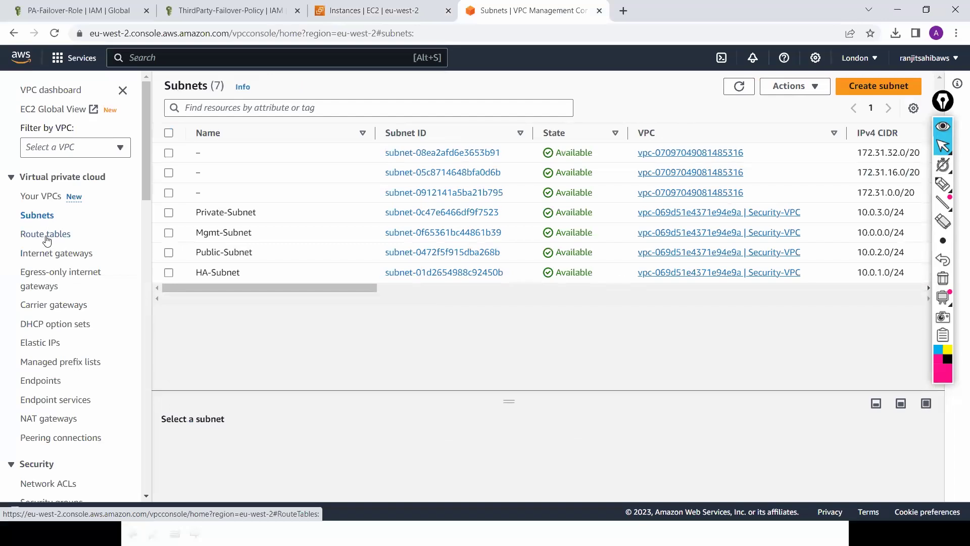
pyautogui.click(383, 13)
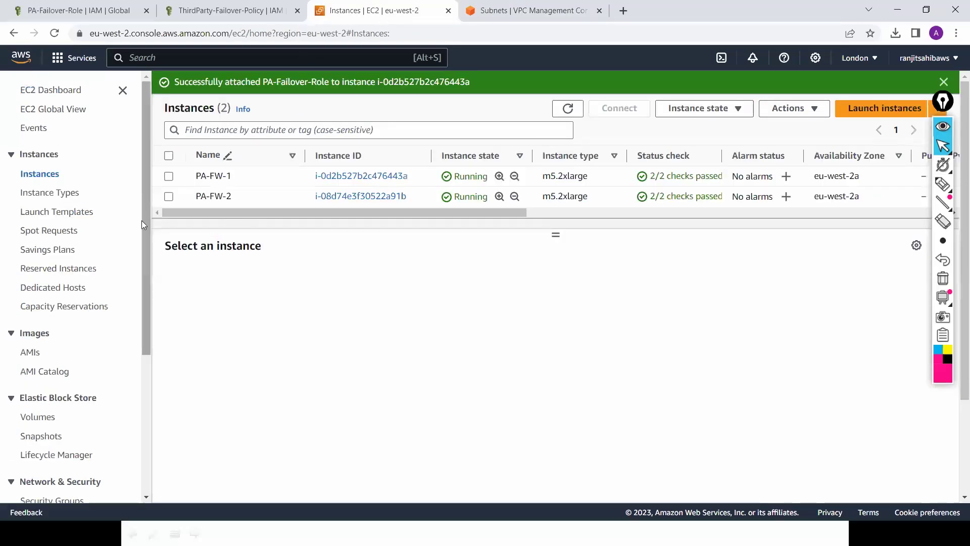
pyautogui.scroll(-2, 139, 273)
pyautogui.scroll(-1, 84, 434)
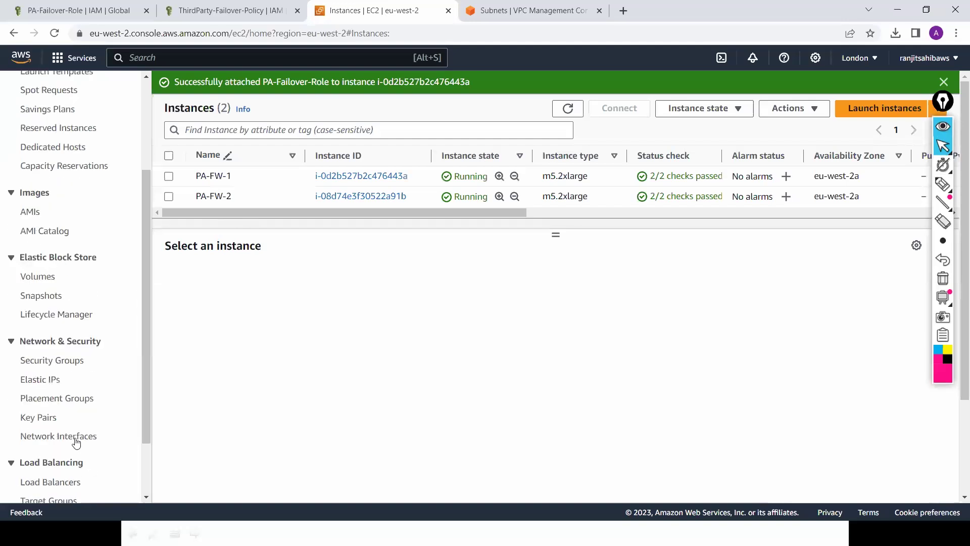
pyautogui.click(76, 442)
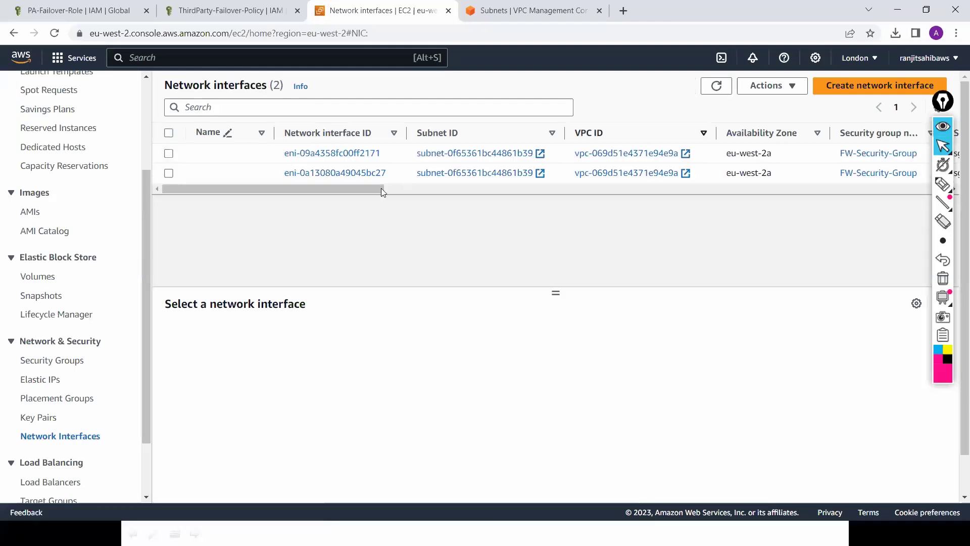
pyautogui.hscroll(5, 527, 199)
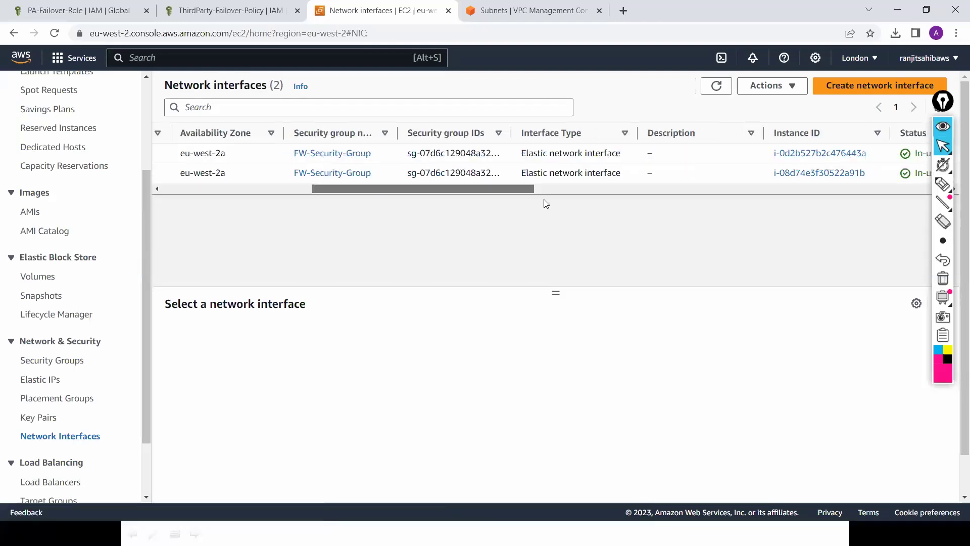
pyautogui.hscroll(2, 595, 203)
pyautogui.hscroll(-7, 332, 221)
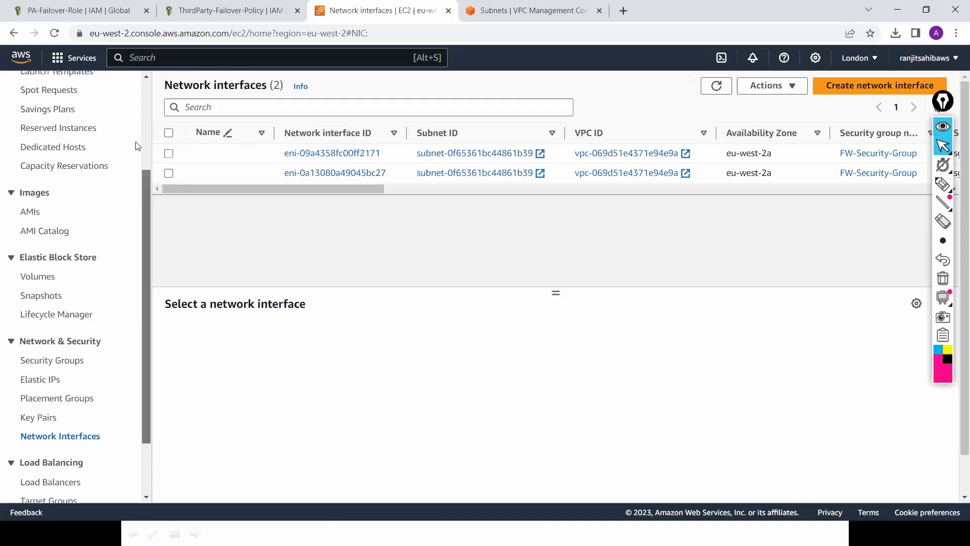
pyautogui.scroll(2, 50, 140)
# Step: Select only PA-FW-2 in the instances list, then reopen the network interfaces list
pyautogui.click(50, 134)
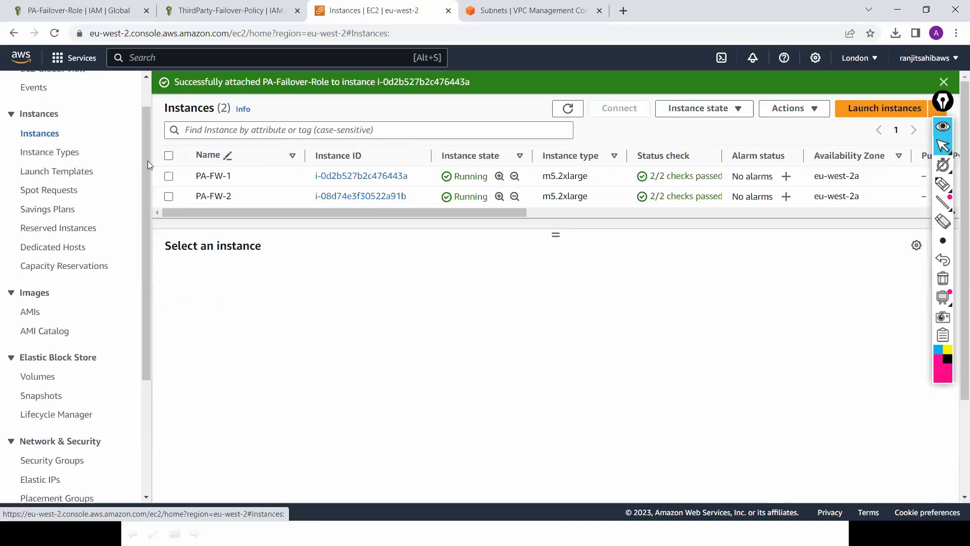
pyautogui.click(168, 176)
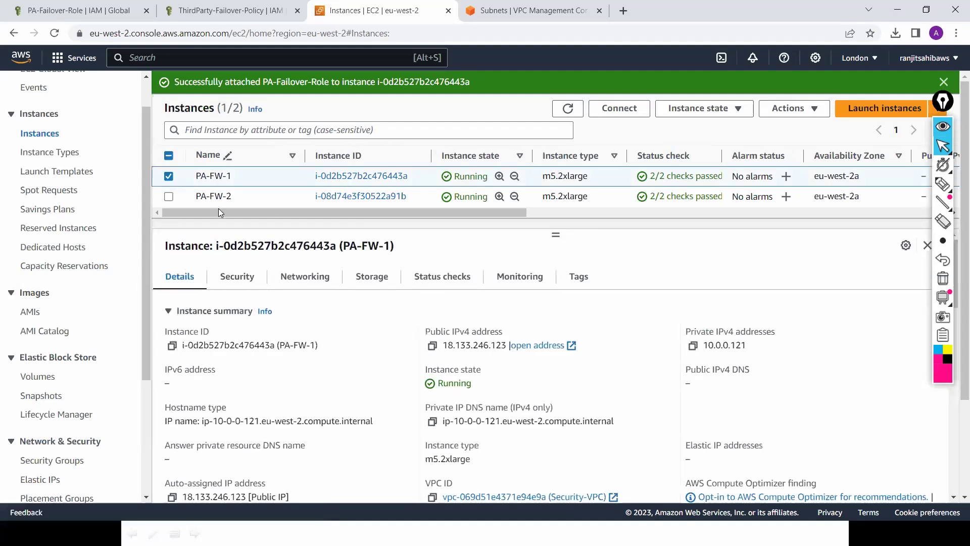
pyautogui.click(169, 197)
pyautogui.click(169, 177)
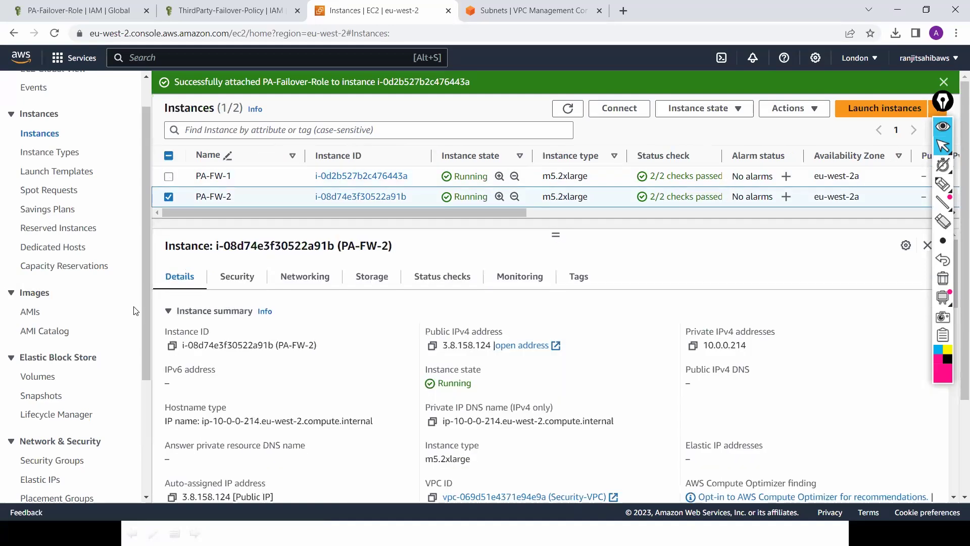
pyautogui.scroll(-2, 76, 389)
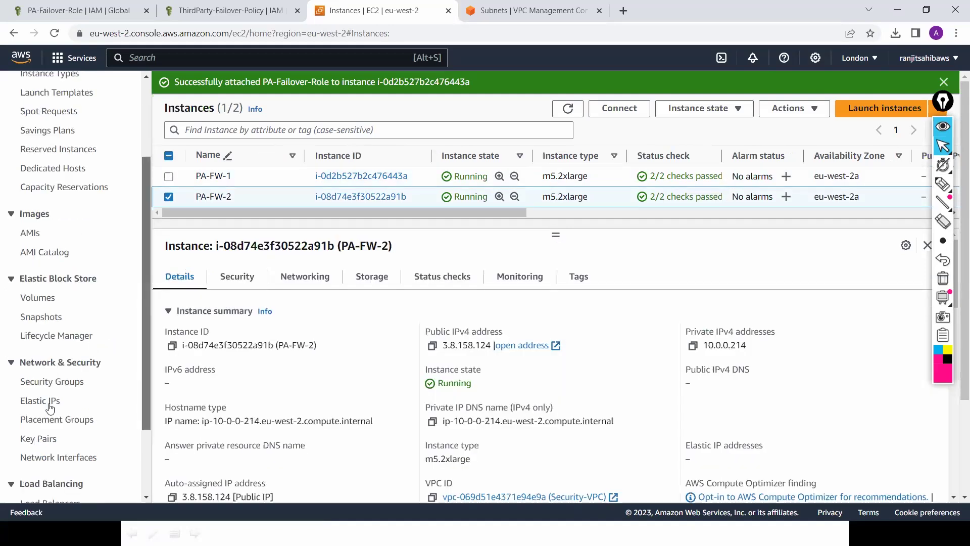
pyautogui.click(48, 458)
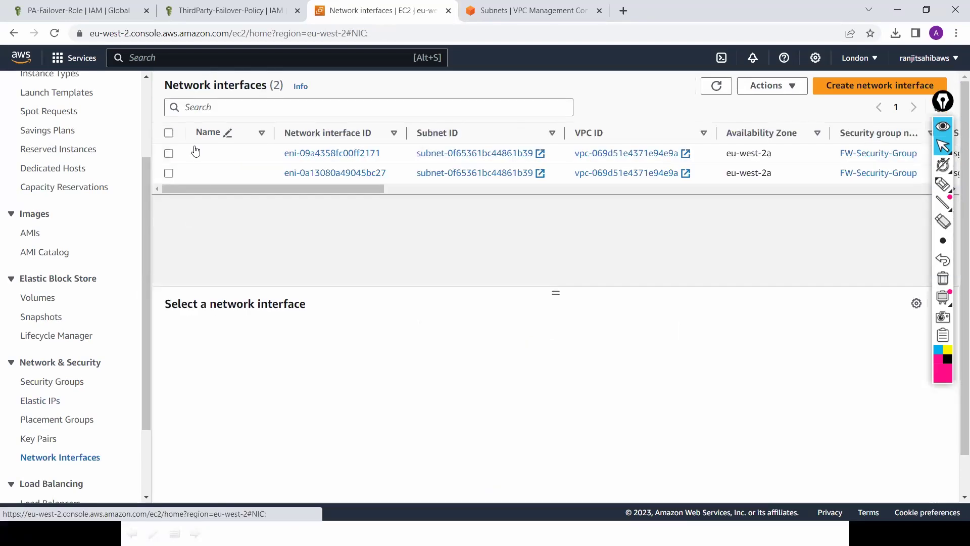
pyautogui.hscroll(10, 372, 192)
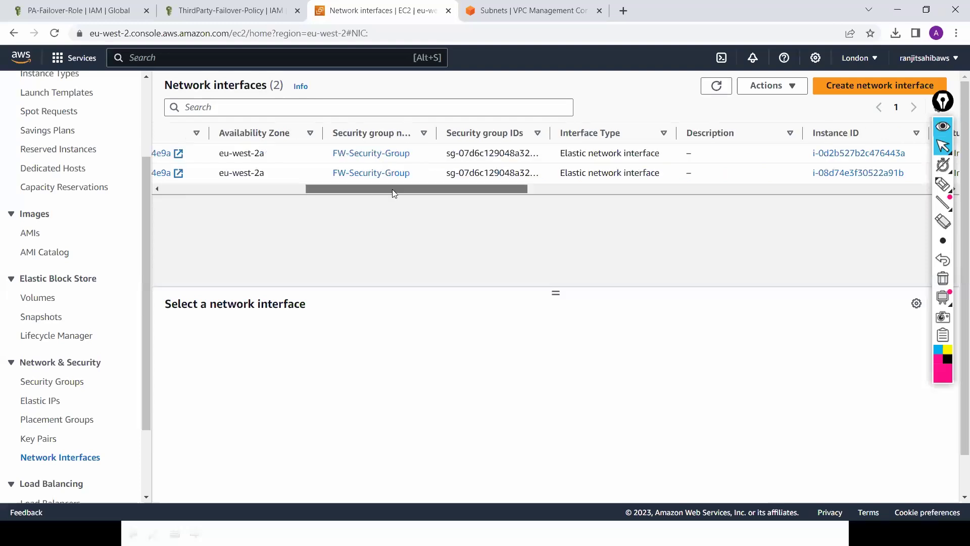
pyautogui.hscroll(-10, 153, 193)
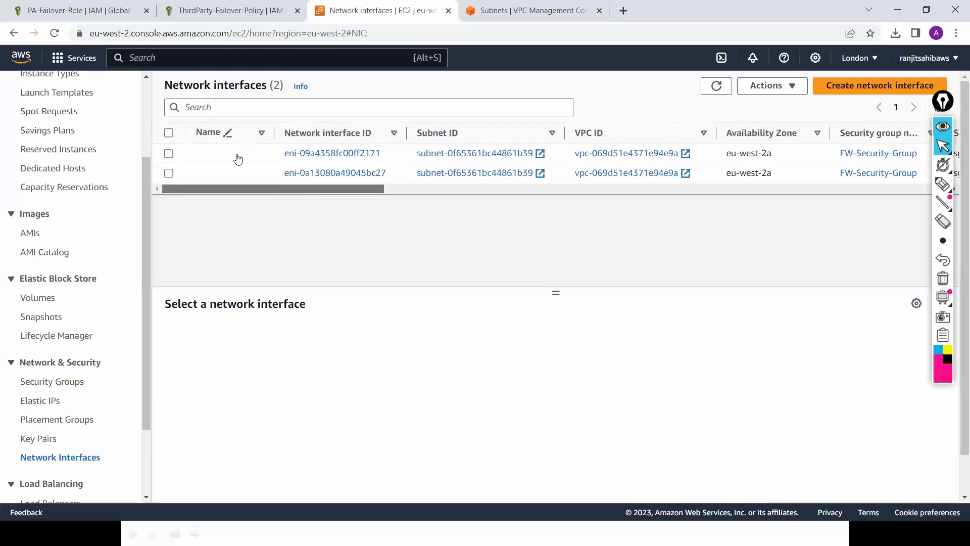
# Step: Name the first network interface 'Primary-Mgmt-ENI'
pyautogui.click(261, 157)
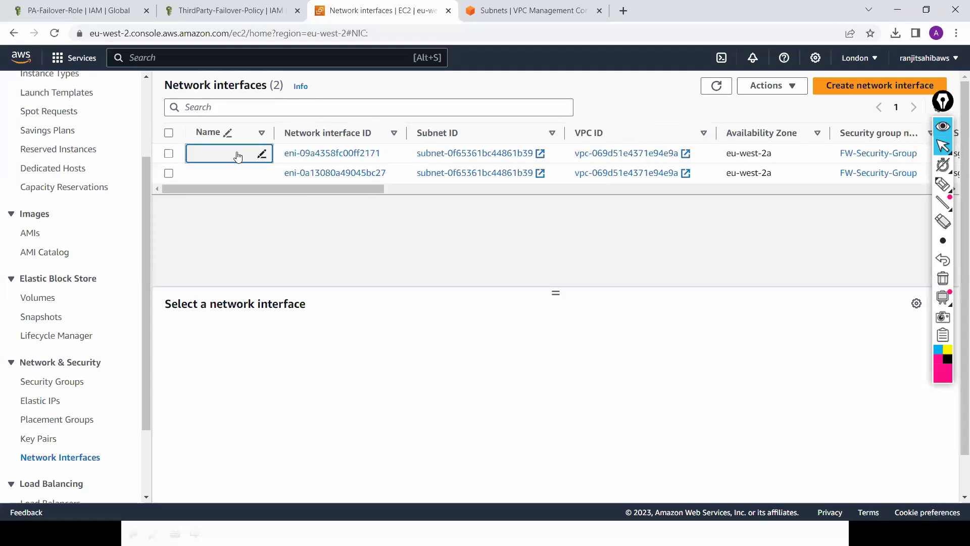
pyautogui.click(223, 153)
pyautogui.write('P')
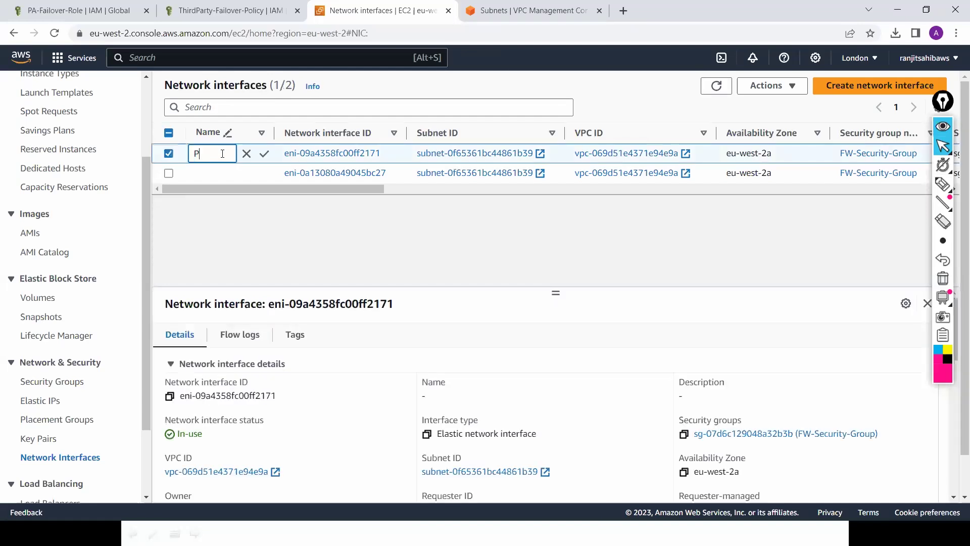
pyautogui.write('rima')
pyautogui.write('r')
pyautogui.write('y-Mgm')
pyautogui.write('t')
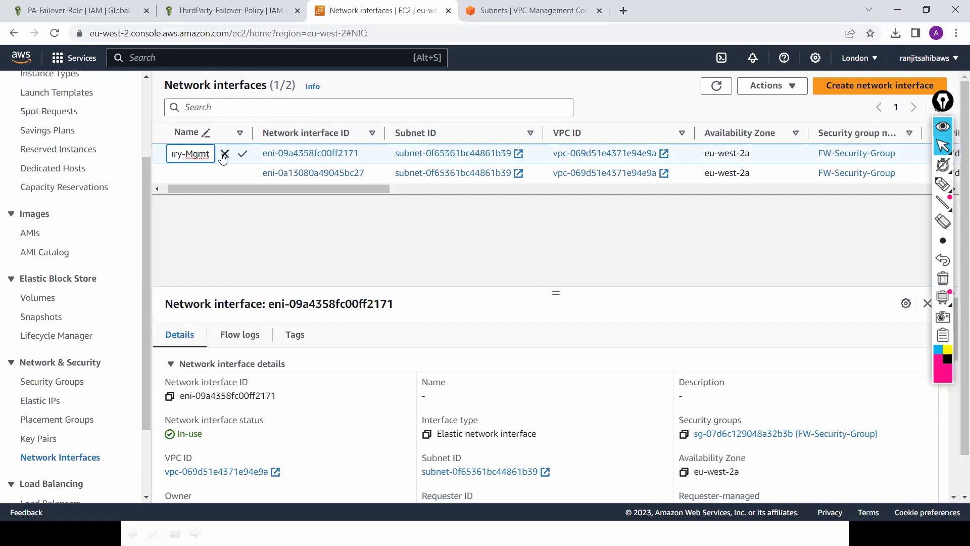
pyautogui.write('-E')
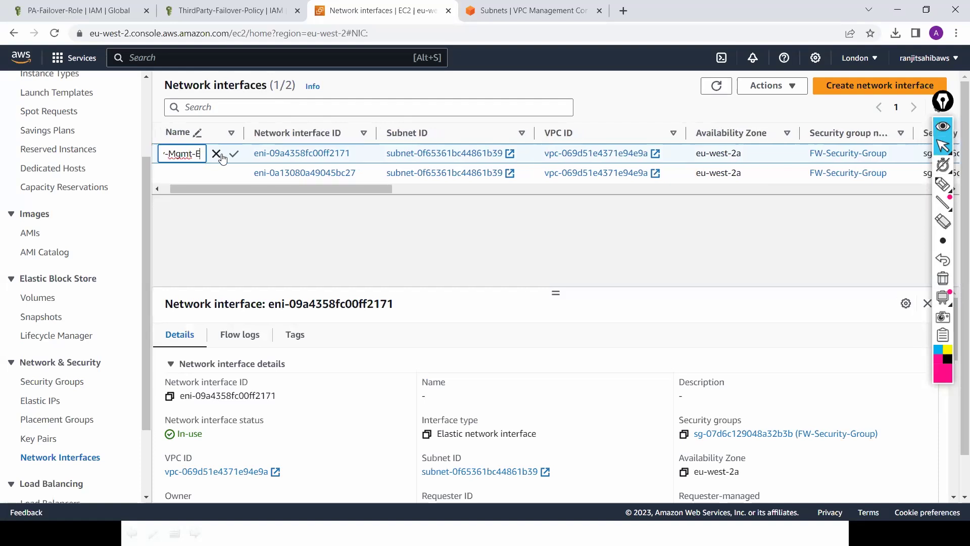
pyautogui.write('NI')
pyautogui.hotkey('ctrl', 'a')
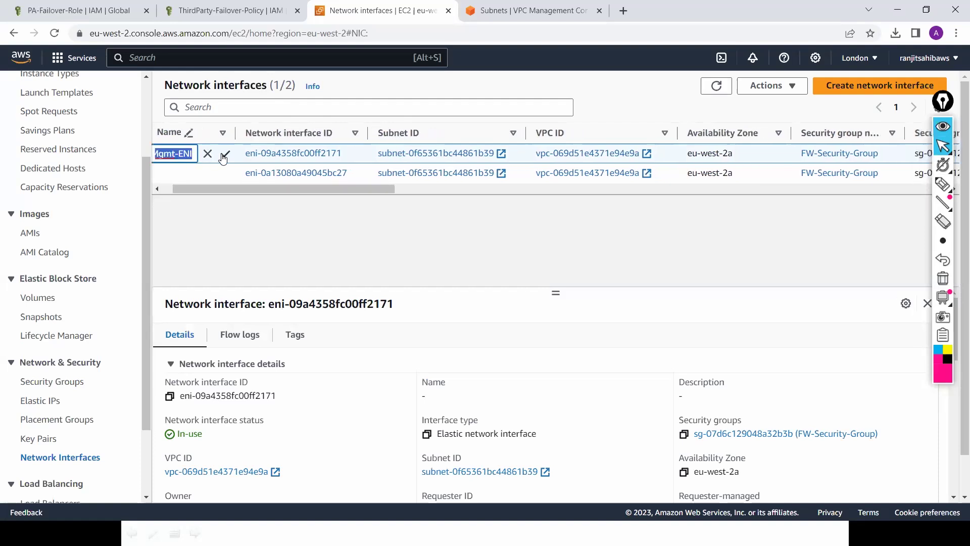
pyautogui.write('Primary-ENI')
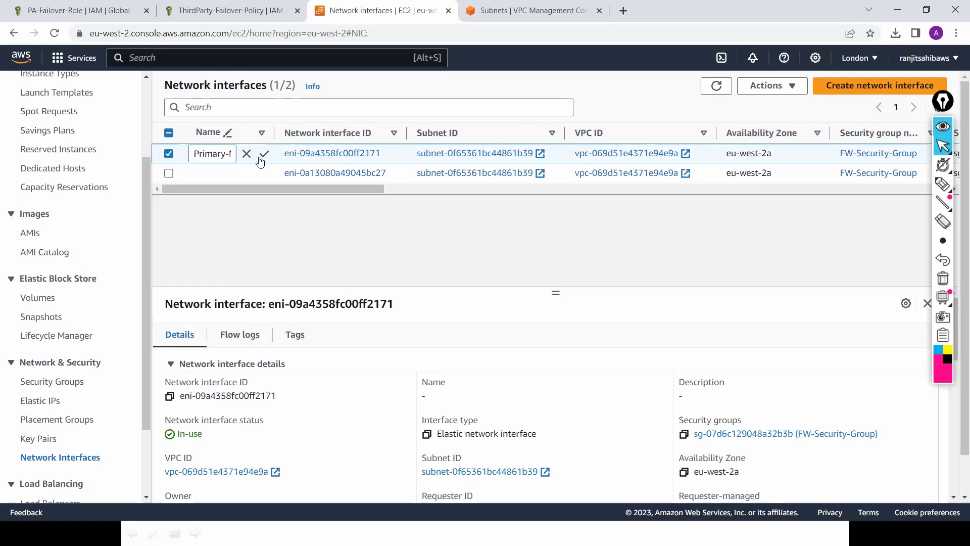
pyautogui.click(264, 159)
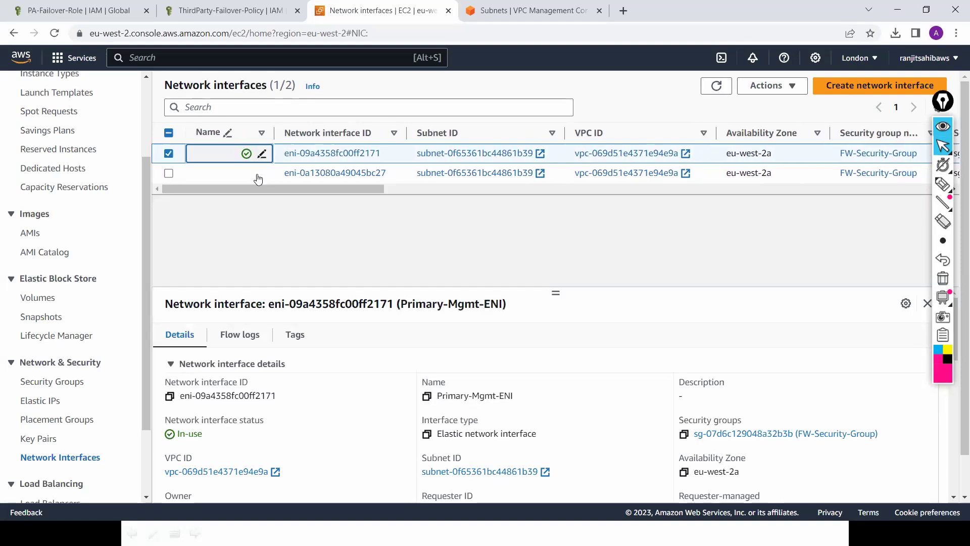
# Step: Name the second network interface 'Secondary-Mgmt-ENI' by editing the pasted name
pyautogui.click(216, 174)
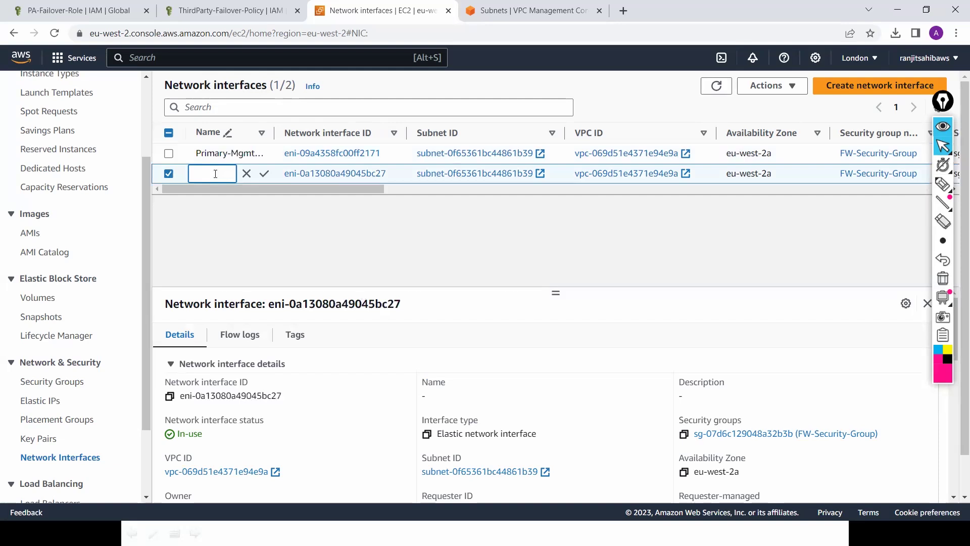
pyautogui.hotkey('ctrl', 'v')
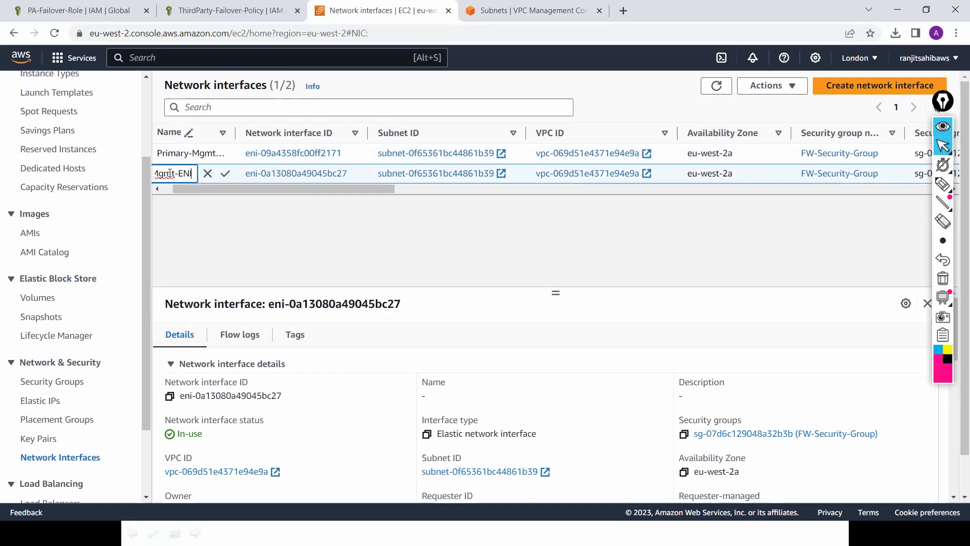
pyautogui.click(170, 174)
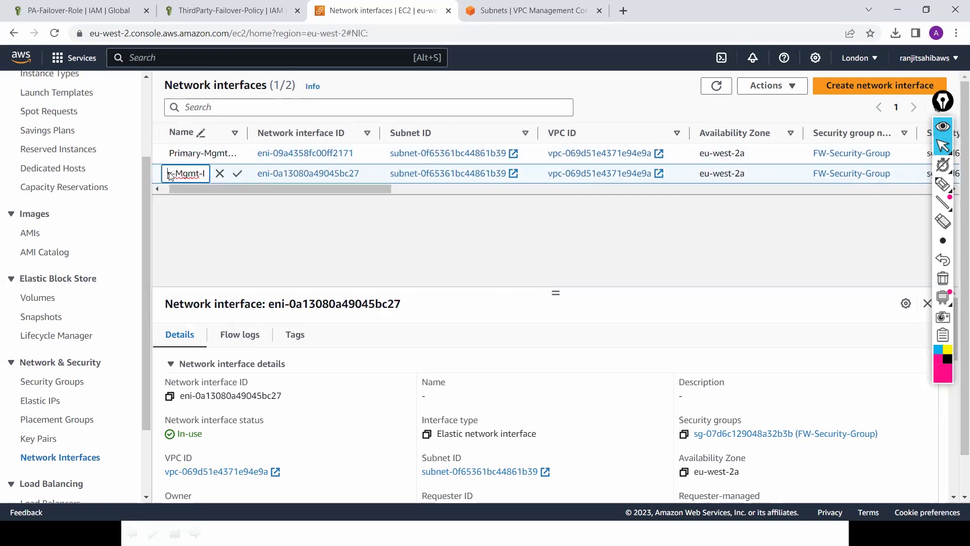
pyautogui.press('Home')
pyautogui.press('Delete')
pyautogui.press('Delete')
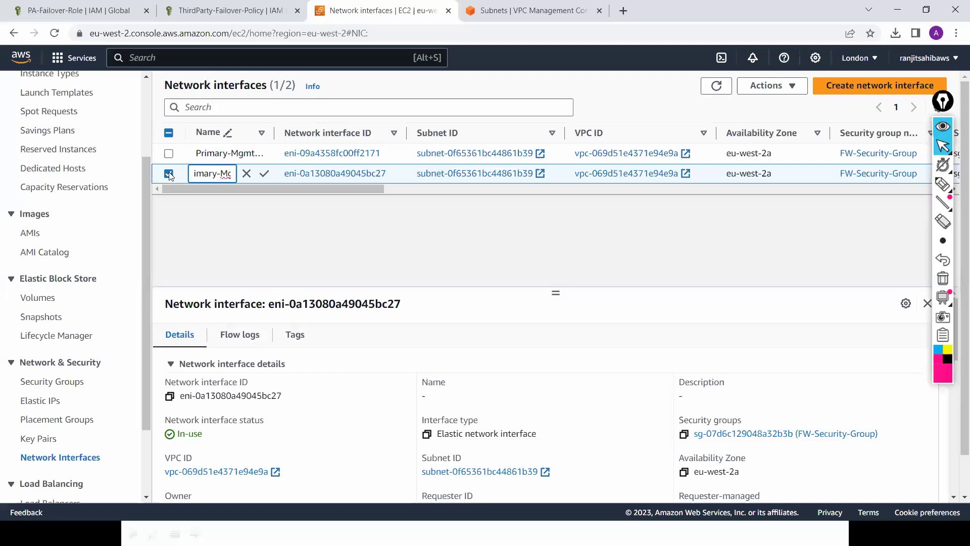
pyautogui.press('Delete')
pyautogui.press('Delete')
pyautogui.press('Delete')
pyautogui.press('Delete')
pyautogui.press('Delete')
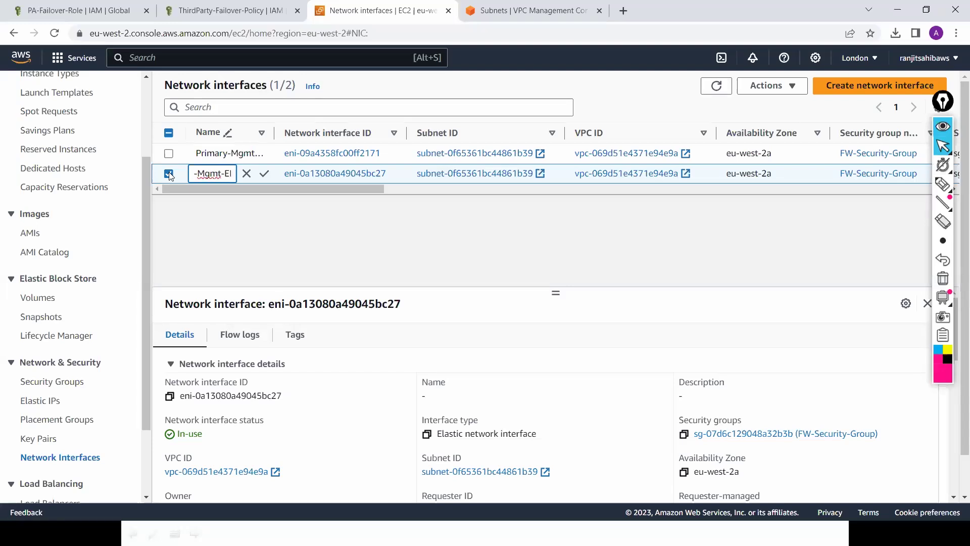
pyautogui.write('Sec')
pyautogui.write('ond')
pyautogui.write('ary')
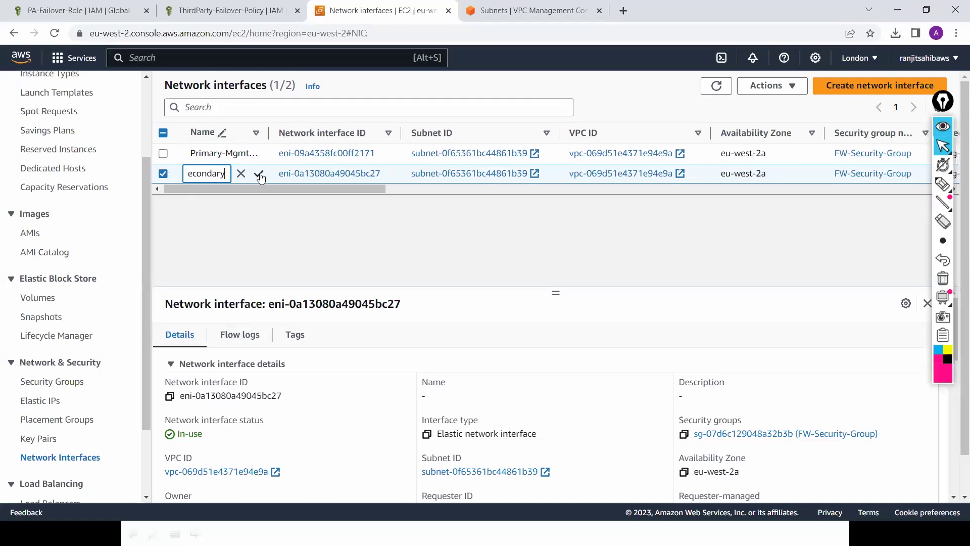
pyautogui.click(259, 174)
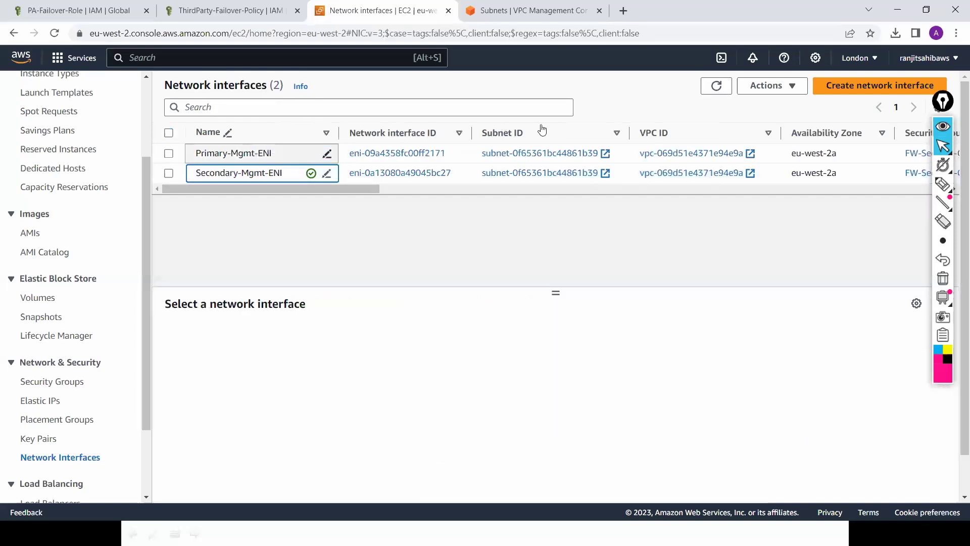
# Step: Create a network interface described Public-ENI in the Public-Subnet
pyautogui.click(851, 86)
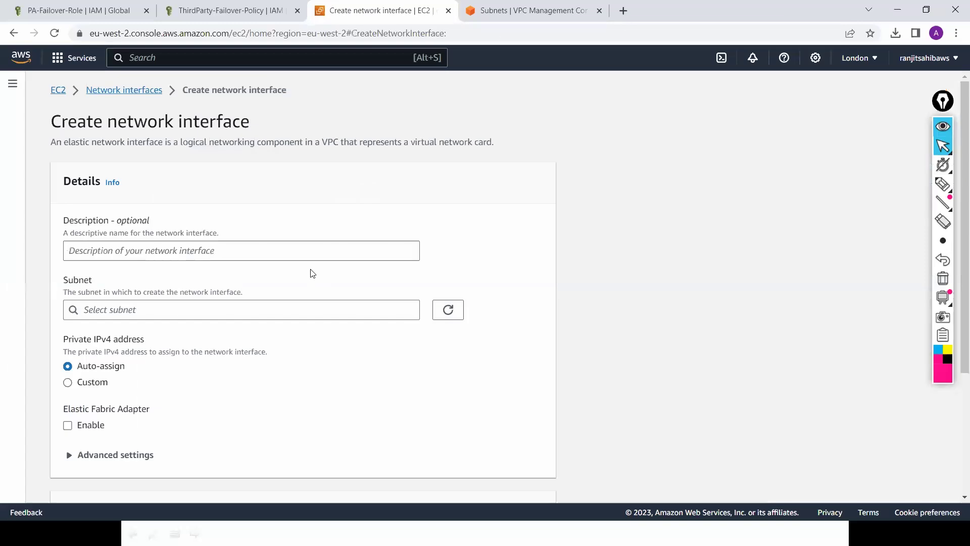
pyautogui.click(326, 255)
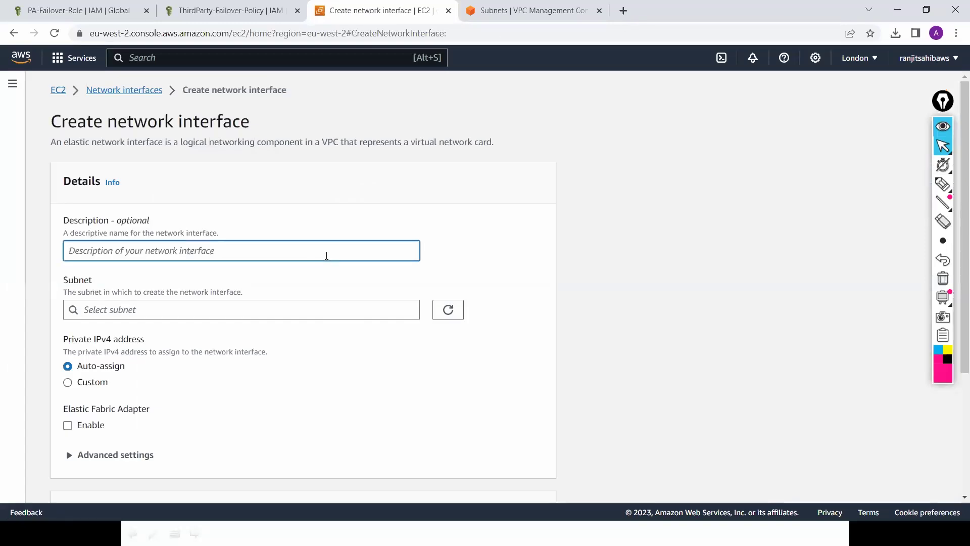
pyautogui.write('Publi')
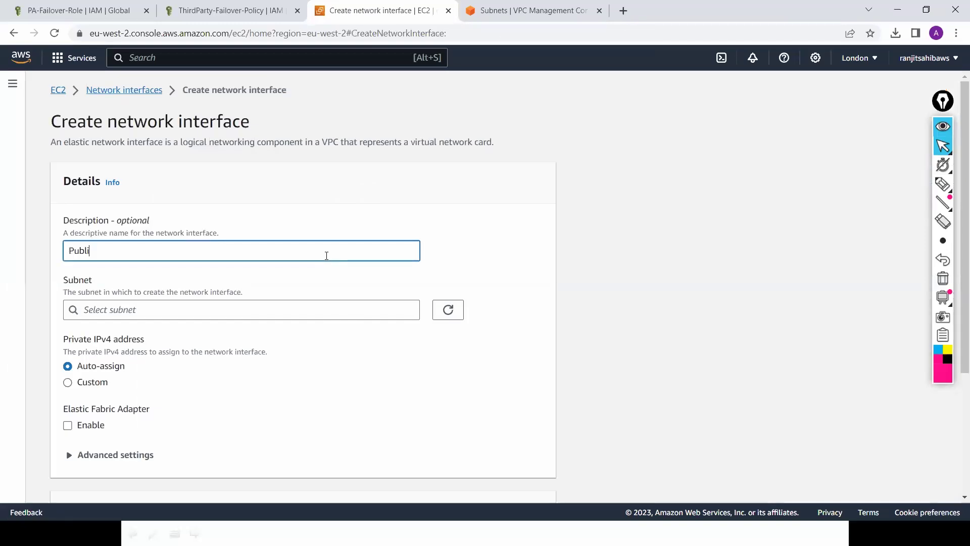
pyautogui.write('c-ENI')
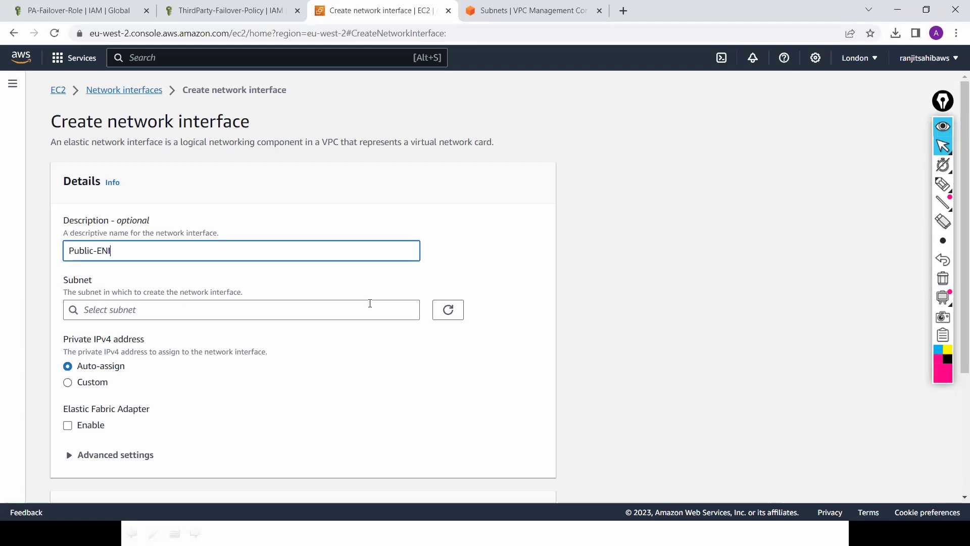
pyautogui.click(369, 303)
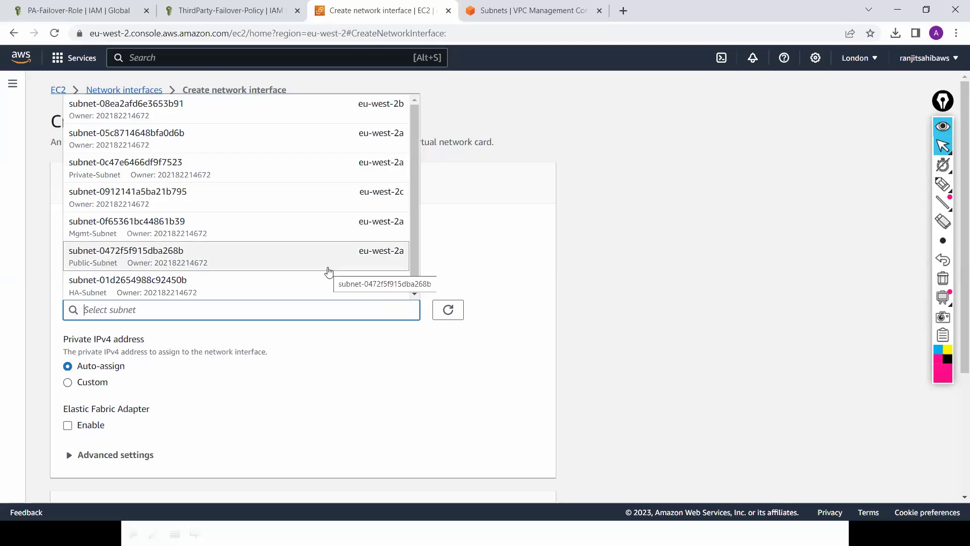
pyautogui.click(254, 272)
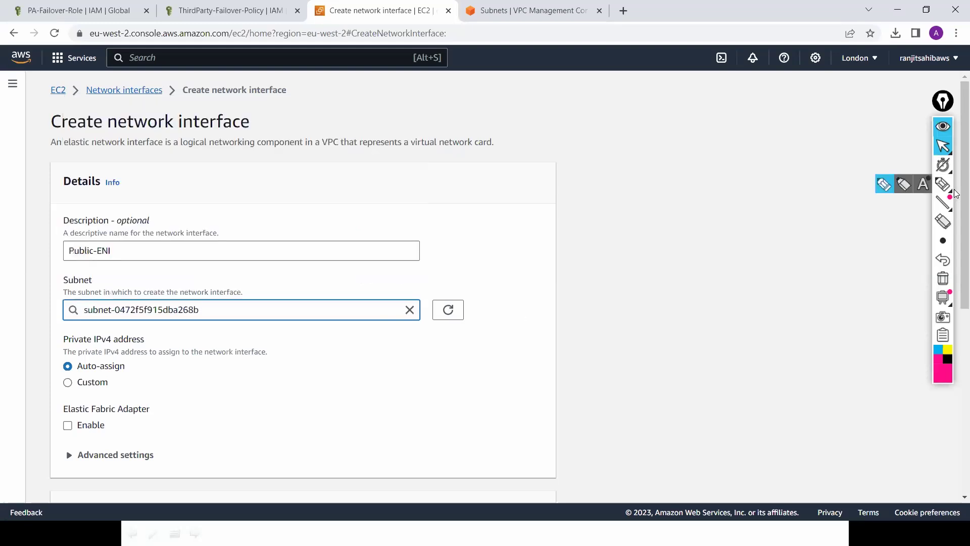
pyautogui.scroll(-3, 955, 303)
pyautogui.scroll(-3, 956, 351)
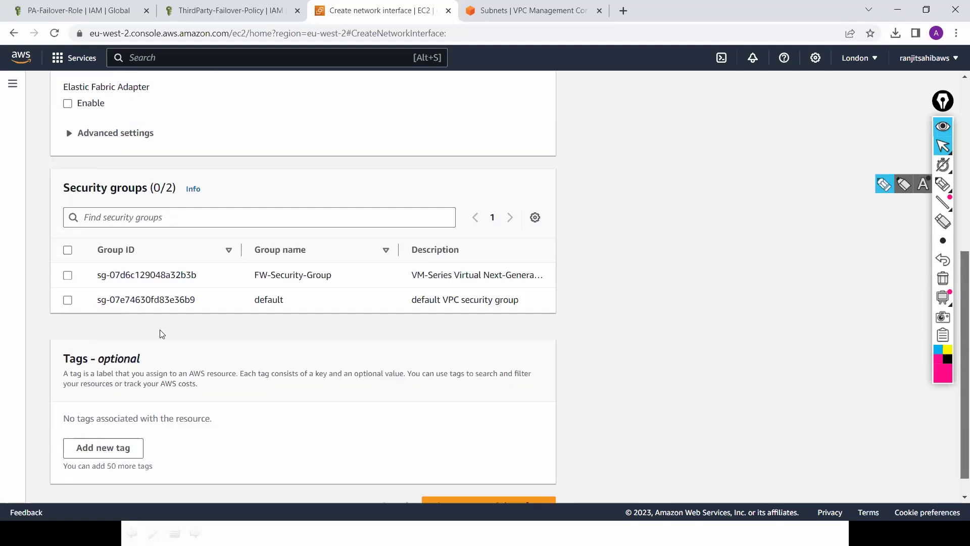
pyautogui.click(501, 499)
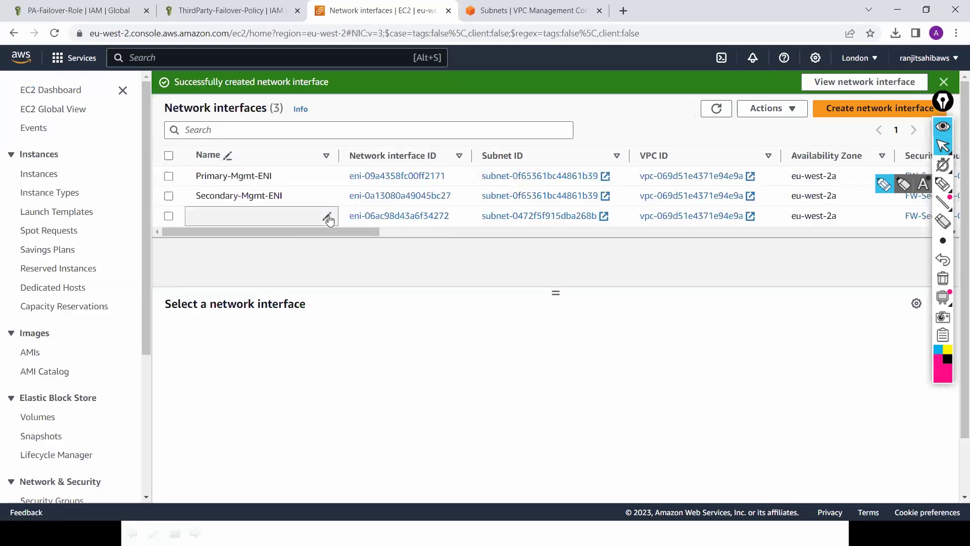
# Step: Name the new network interface Public-ENI
pyautogui.click(328, 219)
pyautogui.click(273, 216)
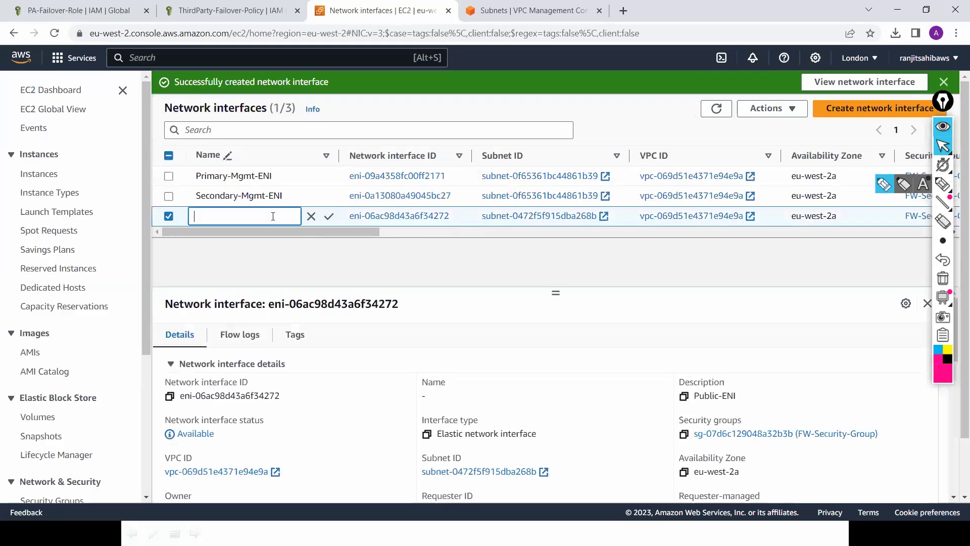
pyautogui.write('Public')
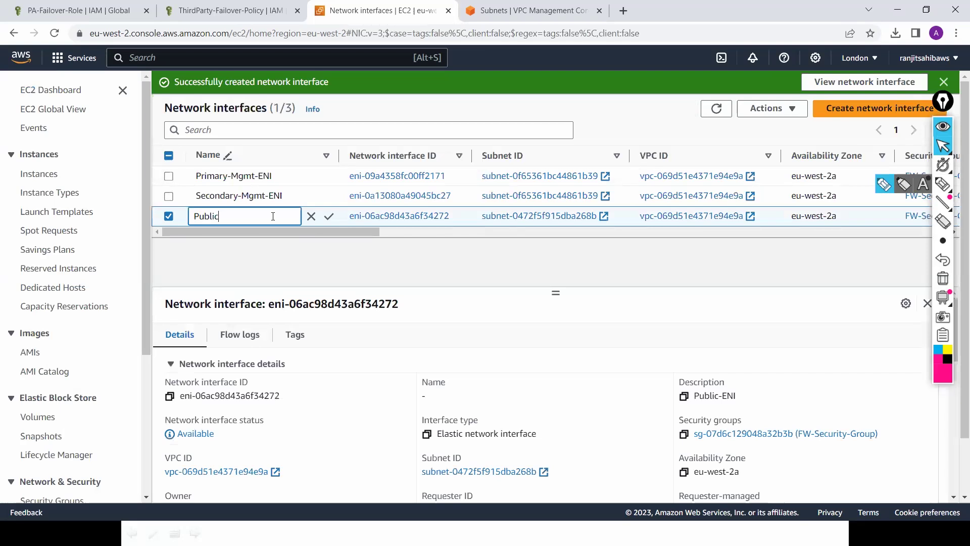
pyautogui.write('-ENI')
pyautogui.click(329, 217)
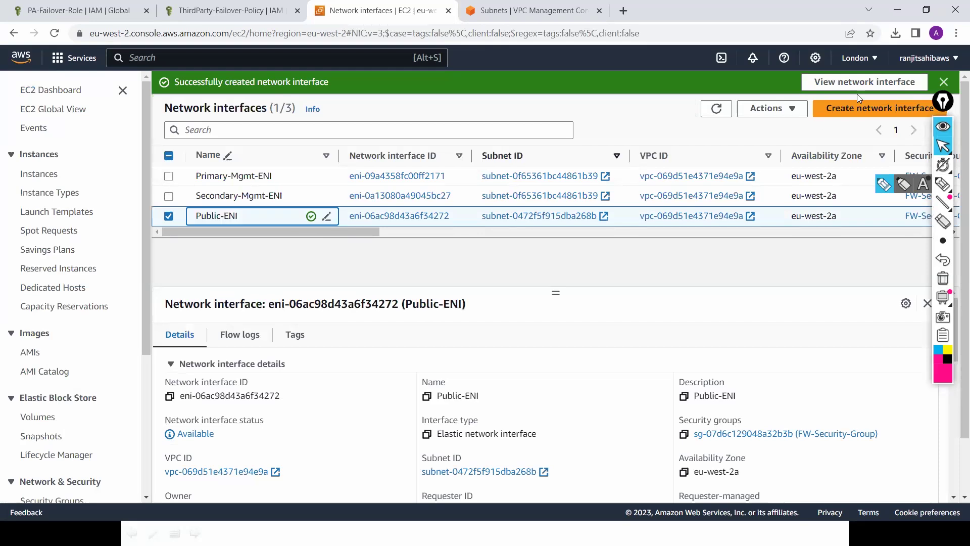
pyautogui.click(855, 112)
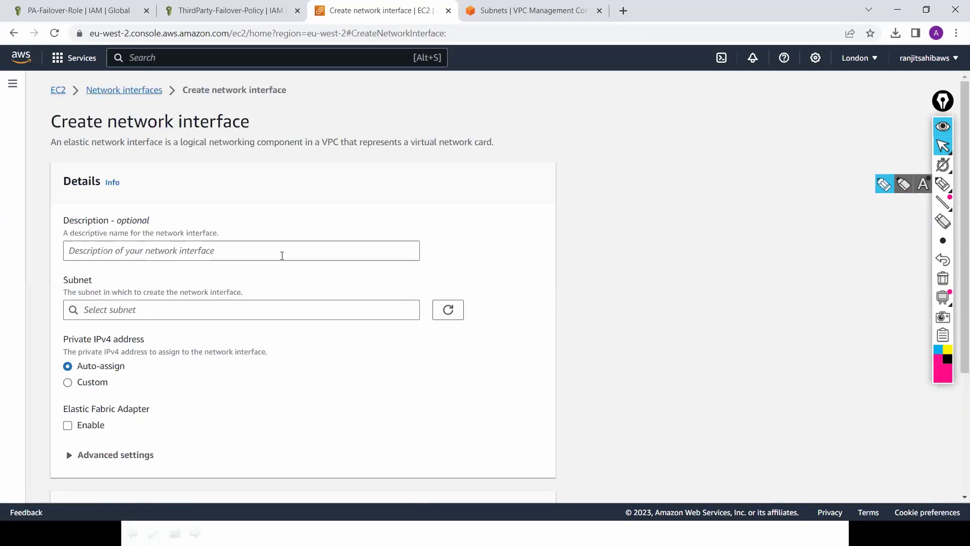
# Step: Create a network interface described Private-ENI in the Private-Subnet with FW-Security-Group
pyautogui.click(281, 254)
pyautogui.write('P')
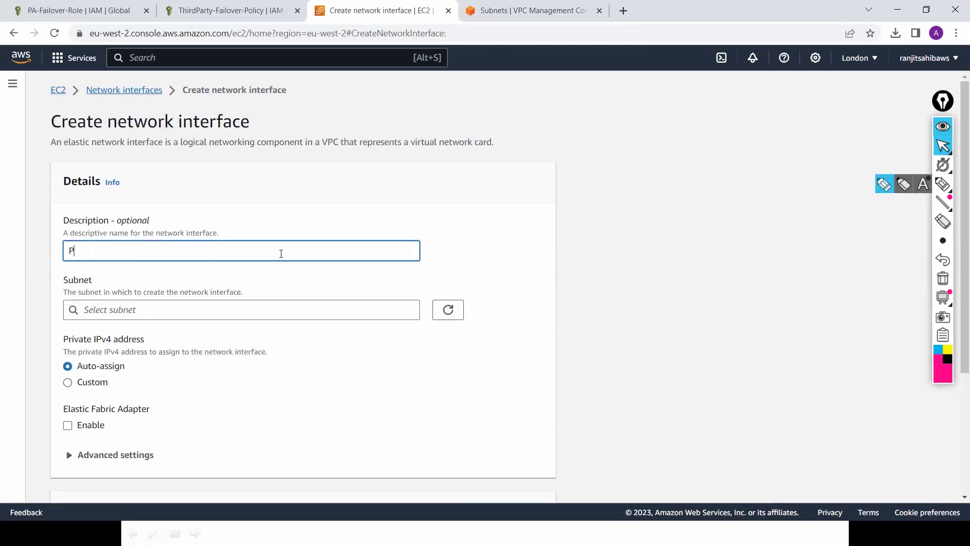
pyautogui.write('rivate-ENI')
pyautogui.click(300, 309)
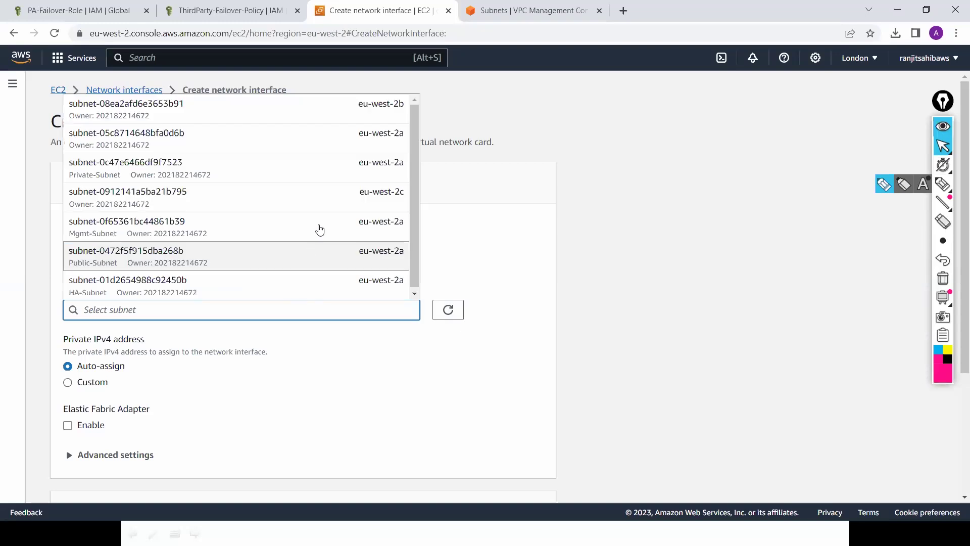
pyautogui.click(349, 172)
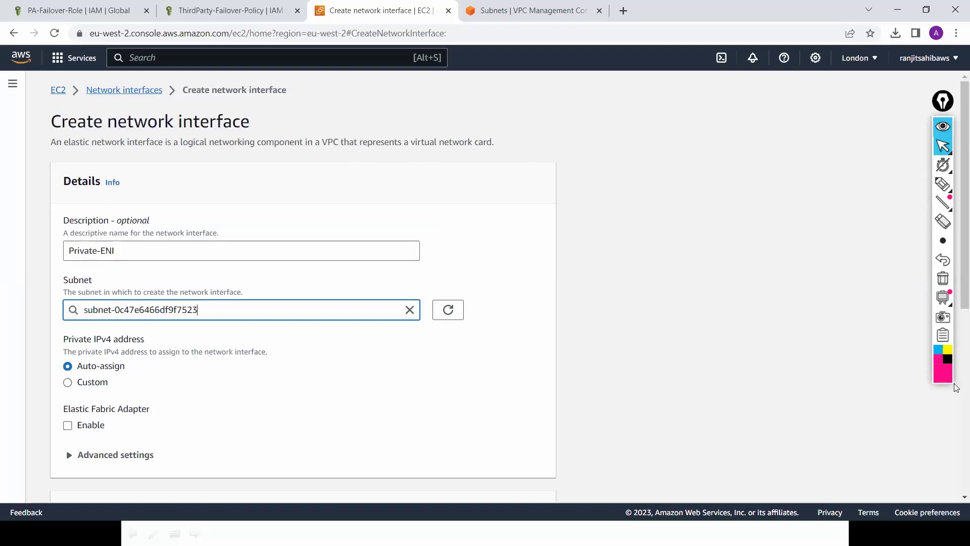
pyautogui.scroll(-5, 303, 329)
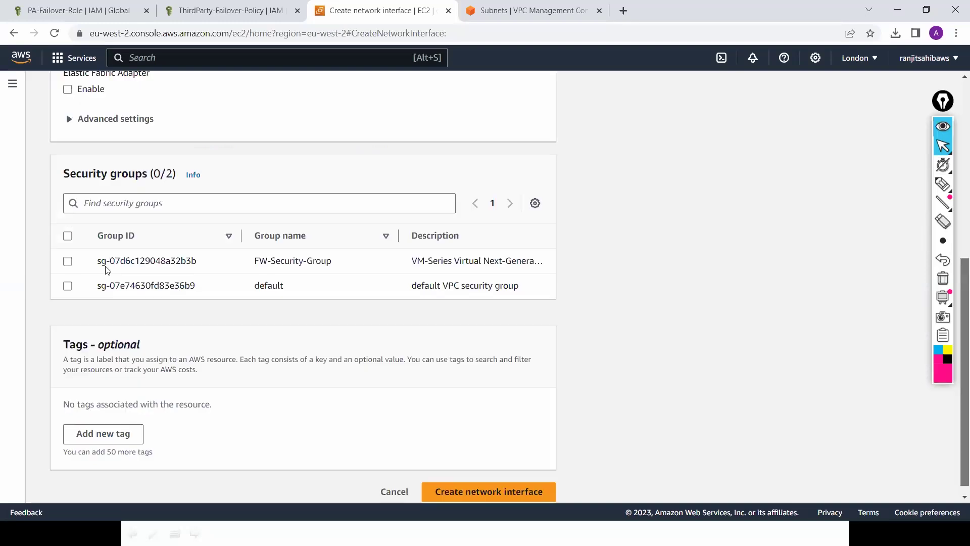
pyautogui.click(68, 261)
pyautogui.click(481, 491)
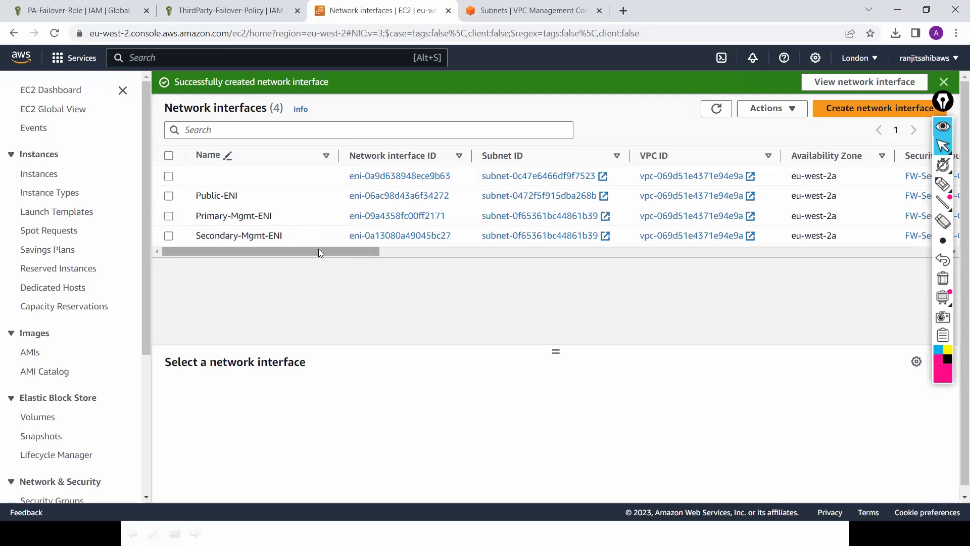
# Step: Name the new network interface Private-ENI
pyautogui.click(328, 175)
pyautogui.moveTo(323, 251); pyautogui.dragTo(453, 250)
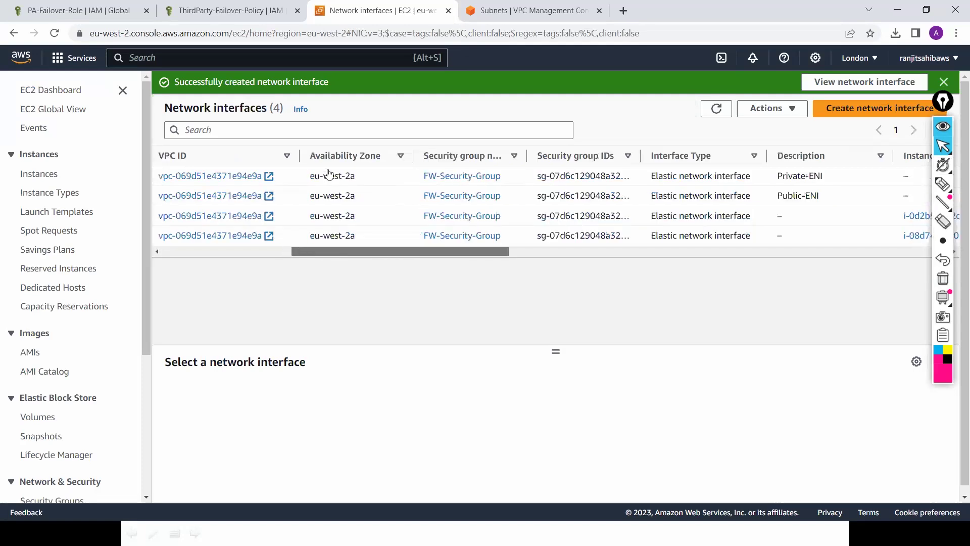
pyautogui.click(324, 176)
pyautogui.click(268, 178)
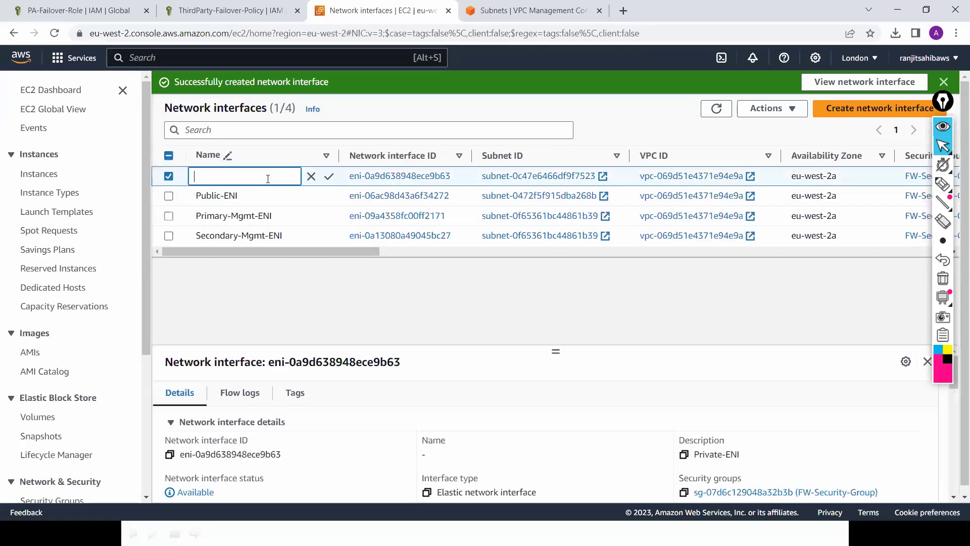
pyautogui.write('Private-ENI')
pyautogui.click(332, 178)
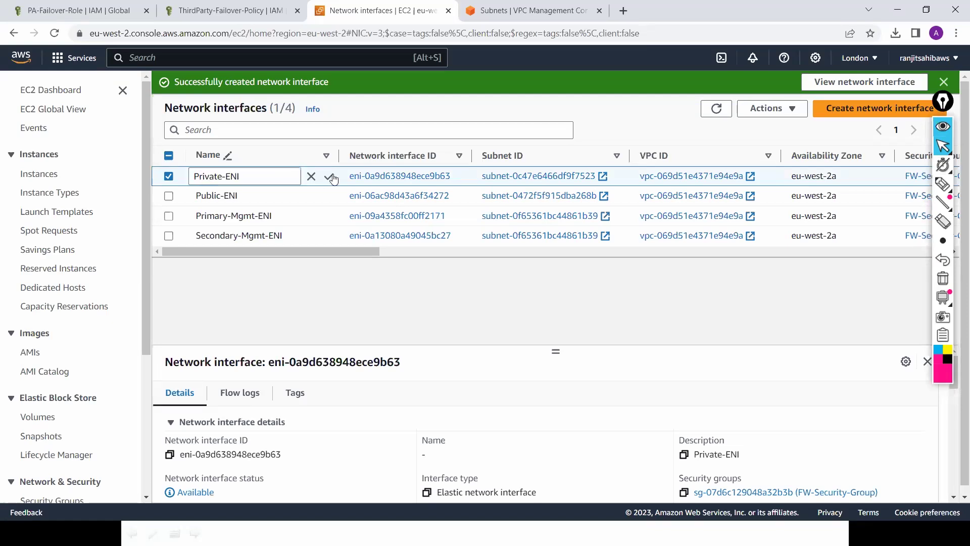
pyautogui.click(854, 110)
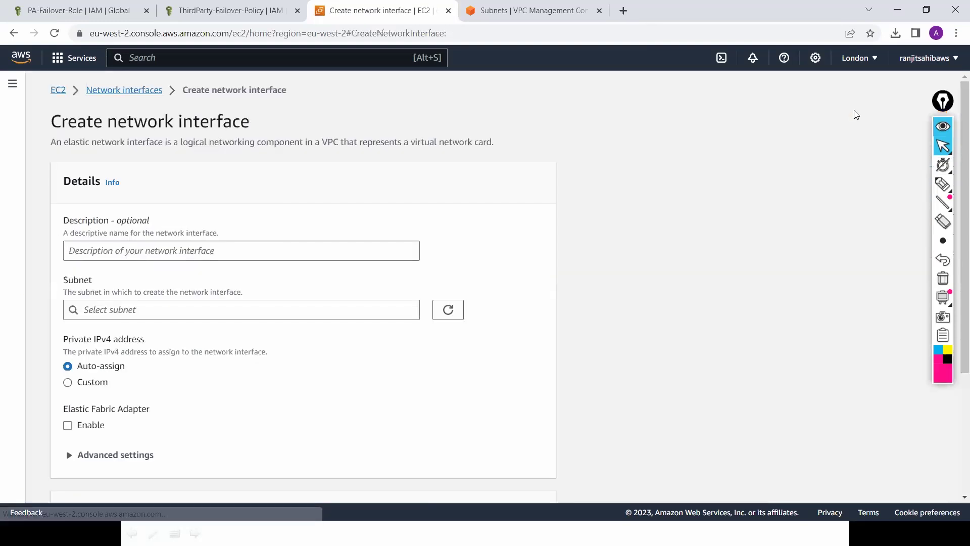
# Step: Fill the form with description Pri-HA-ENI, the HA-Subnet and FW-Security-Group
pyautogui.click(329, 250)
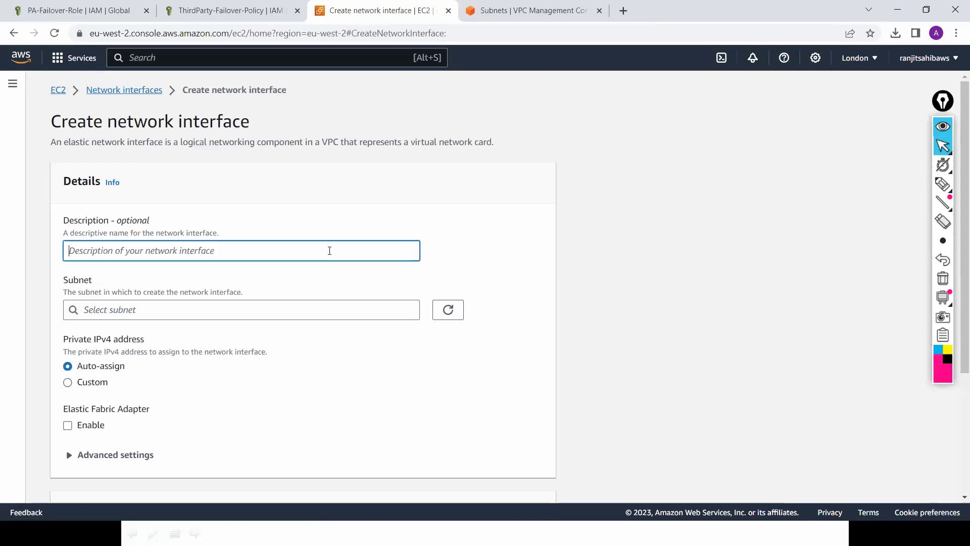
pyautogui.write('HA-')
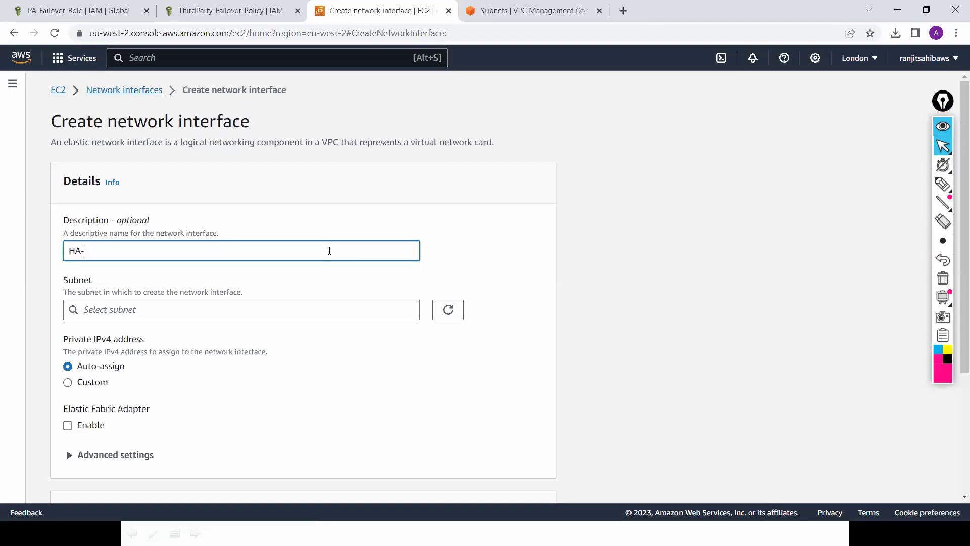
pyautogui.write('ENI')
pyautogui.press('Home')
pyautogui.write('Pri-')
pyautogui.click(363, 310)
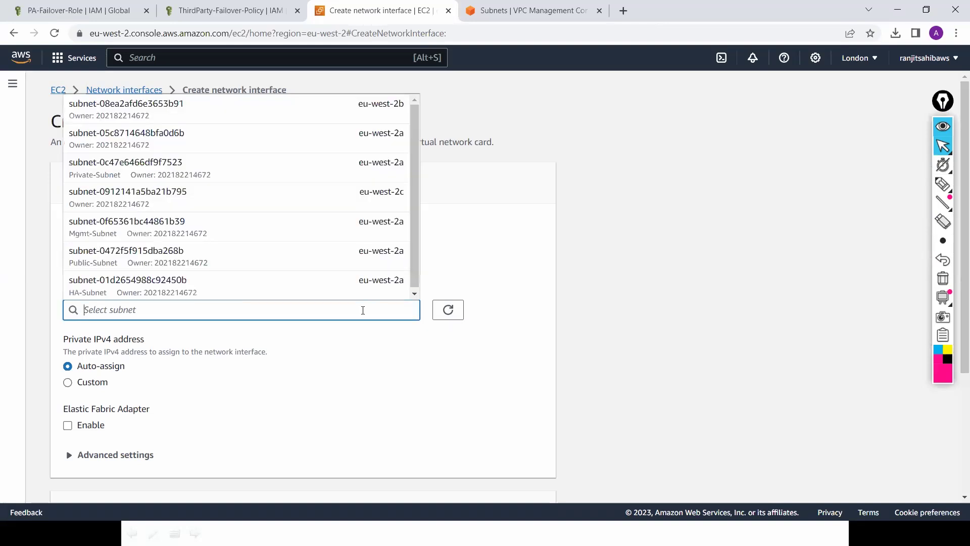
pyautogui.click(374, 284)
pyautogui.scroll(-3, 956, 249)
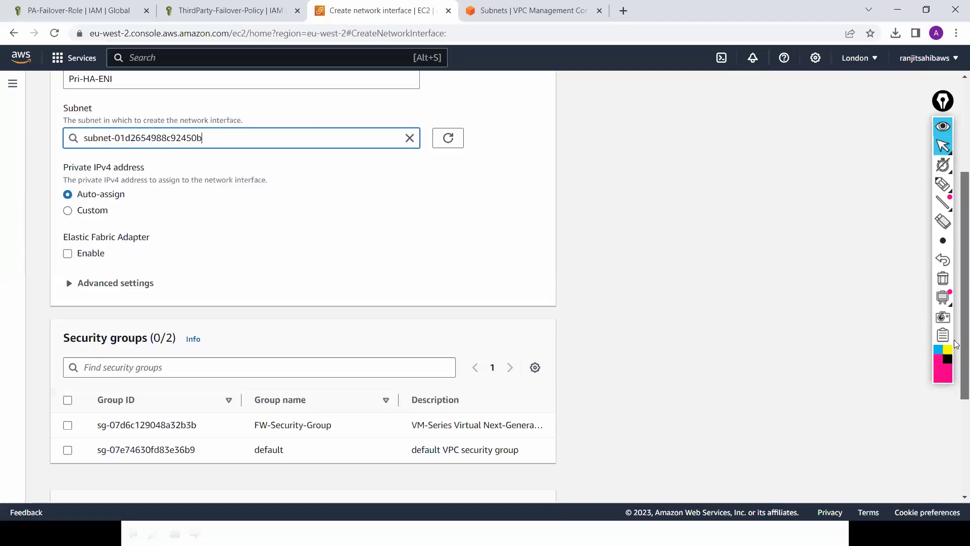
pyautogui.scroll(-2, 407, 381)
pyautogui.scroll(-1, 140, 340)
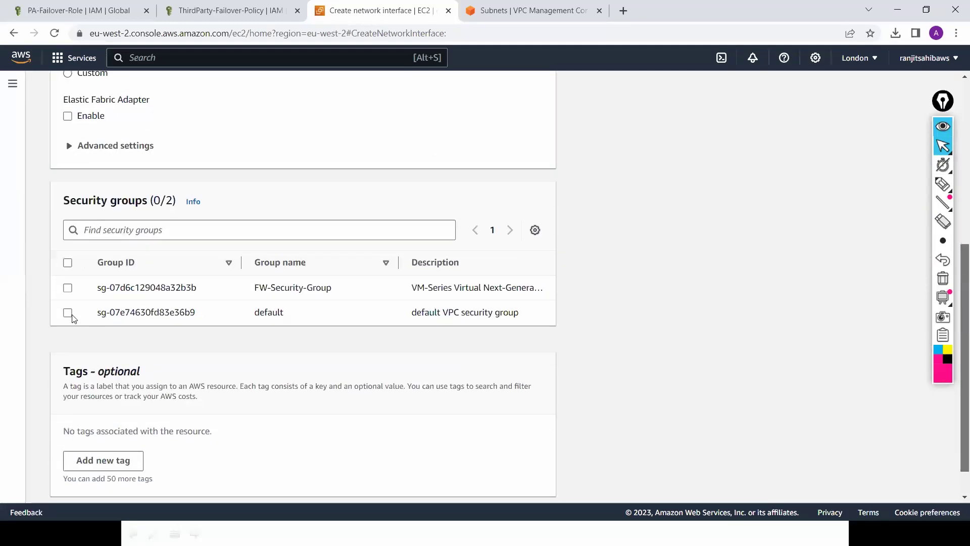
pyautogui.click(71, 288)
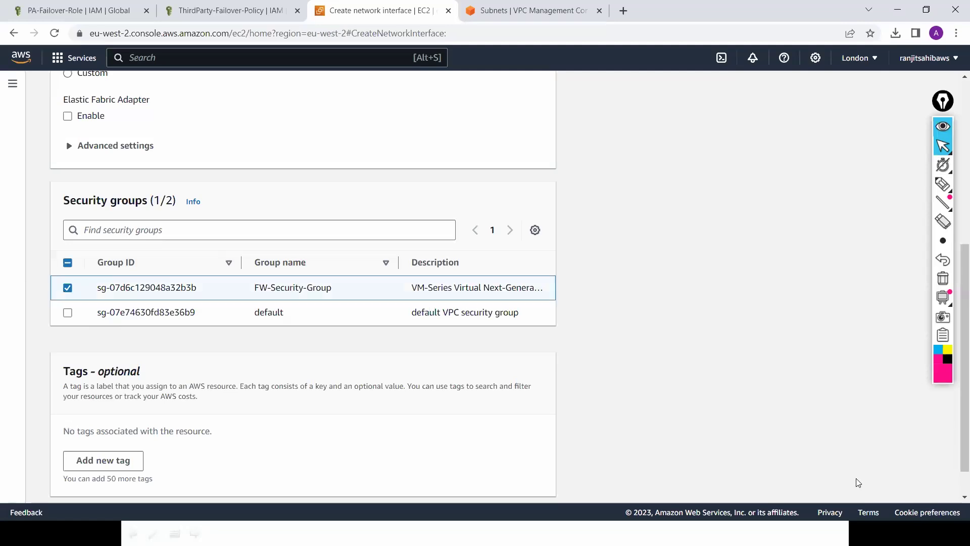
# Step: Create the interface and name it Pri-HA-ENI
pyautogui.scroll(-1, 512, 484)
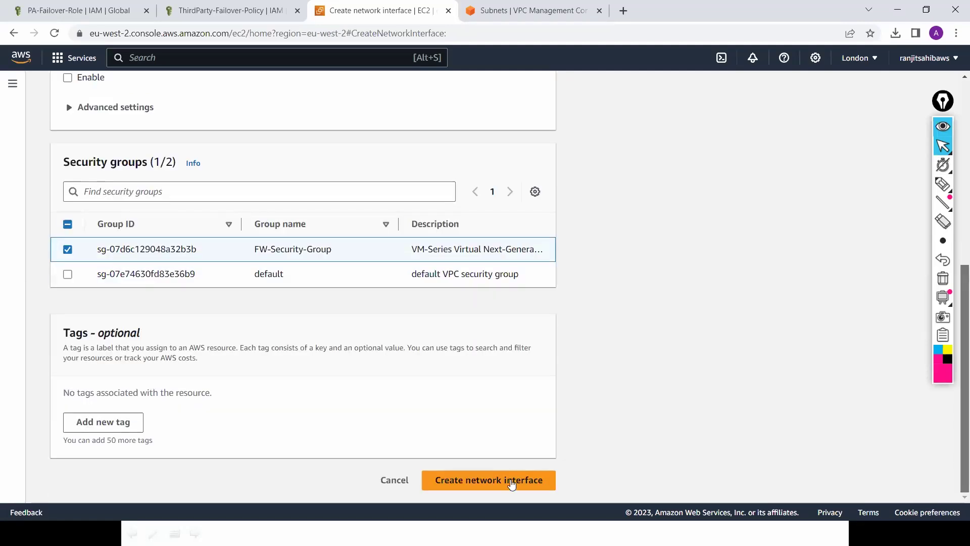
pyautogui.click(512, 483)
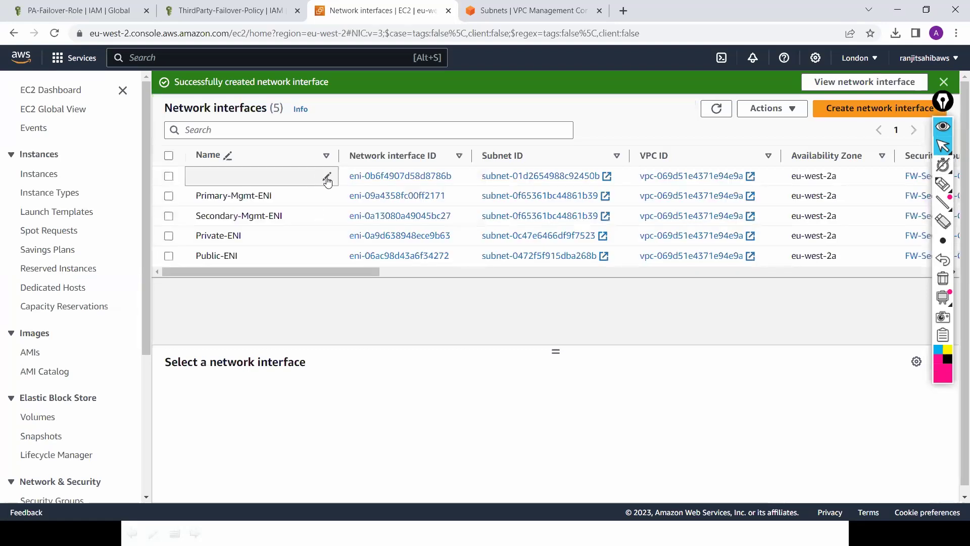
pyautogui.click(327, 177)
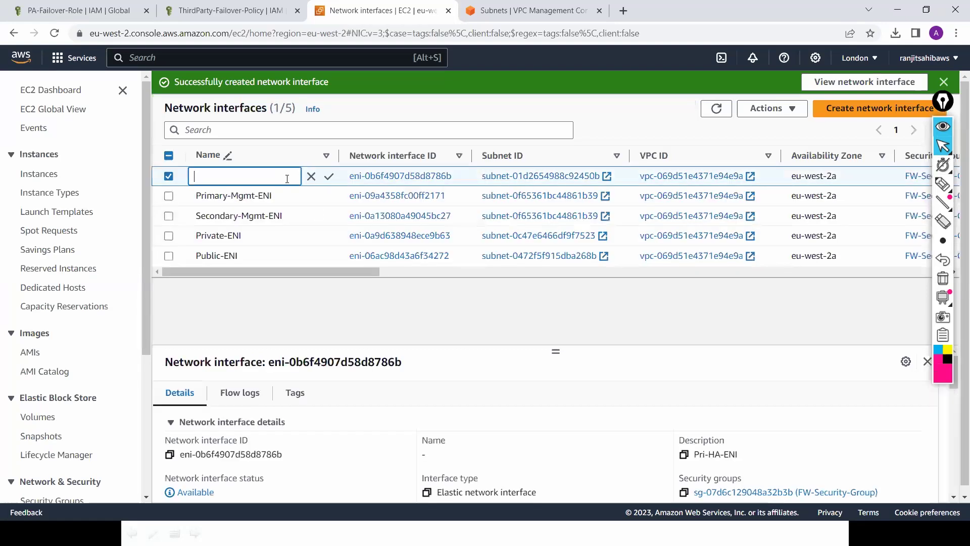
pyautogui.write('Pri')
pyautogui.write('m')
pyautogui.write('-')
pyautogui.write('HA')
pyautogui.write('-EN')
pyautogui.write('I')
pyautogui.click(329, 176)
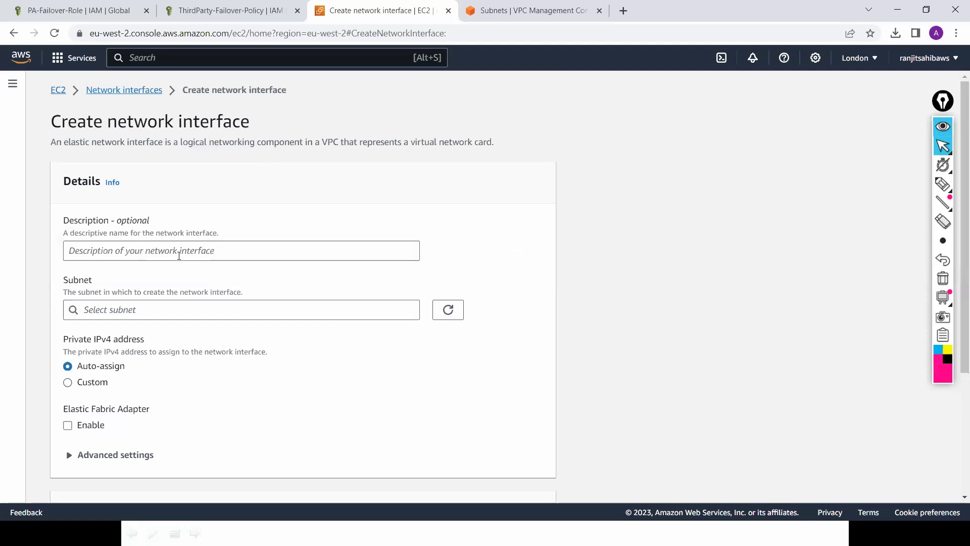
# Step: Create a network interface described Sec-HA-ENI in the HA-Subnet with FW-Security-Group
pyautogui.click(179, 256)
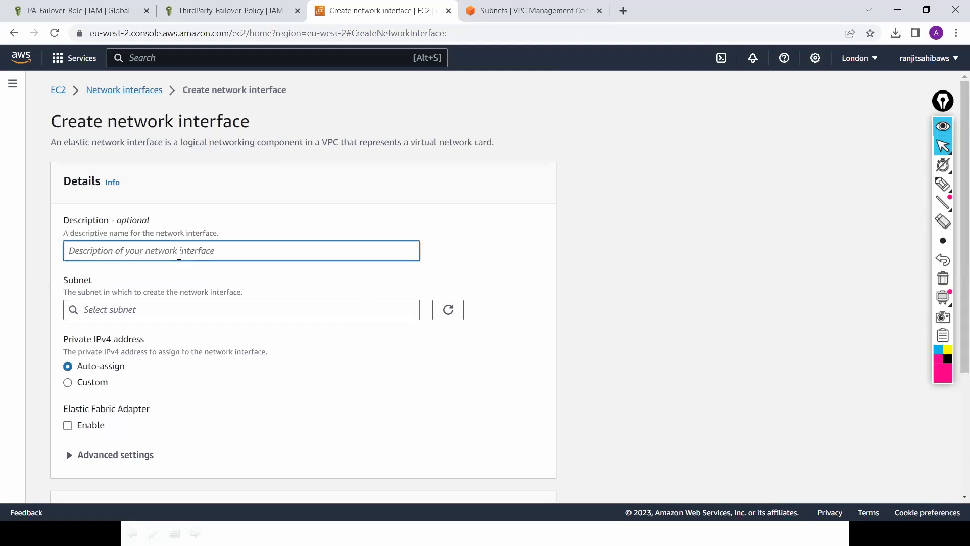
pyautogui.write('Sec-HA-ENI')
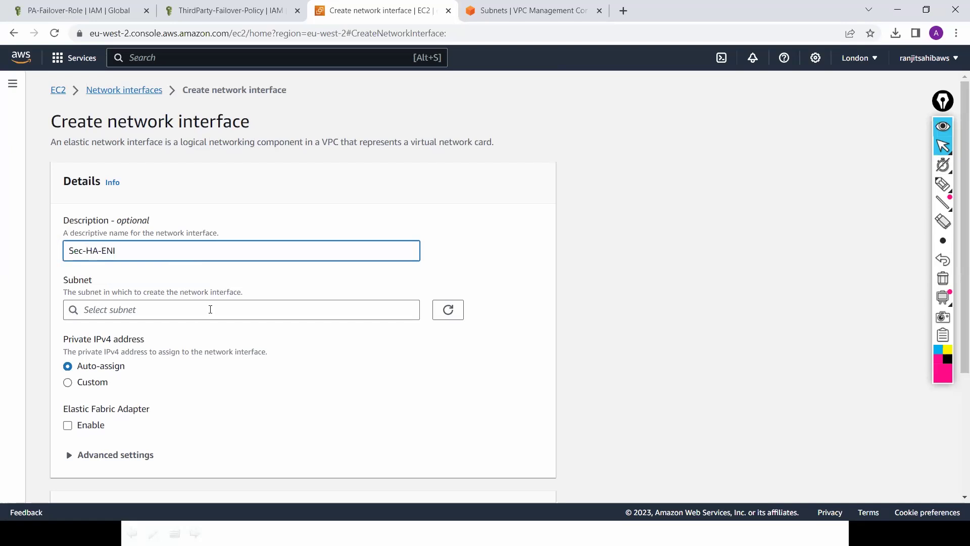
pyautogui.click(210, 309)
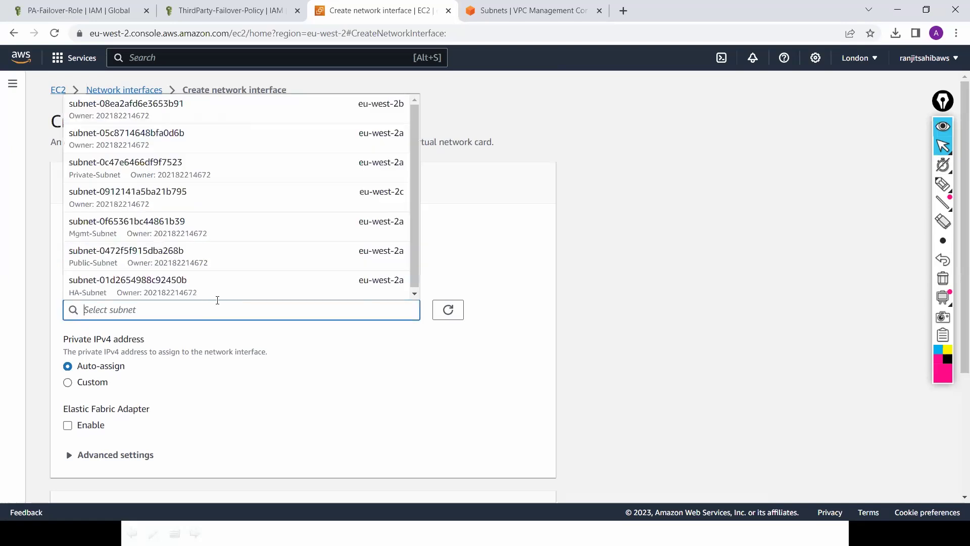
pyautogui.click(226, 295)
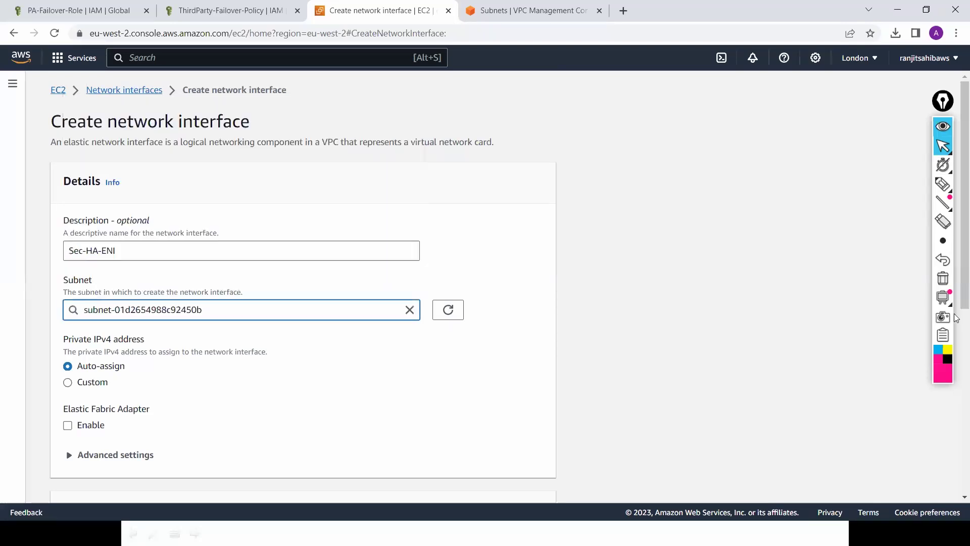
pyautogui.scroll(-5, 955, 463)
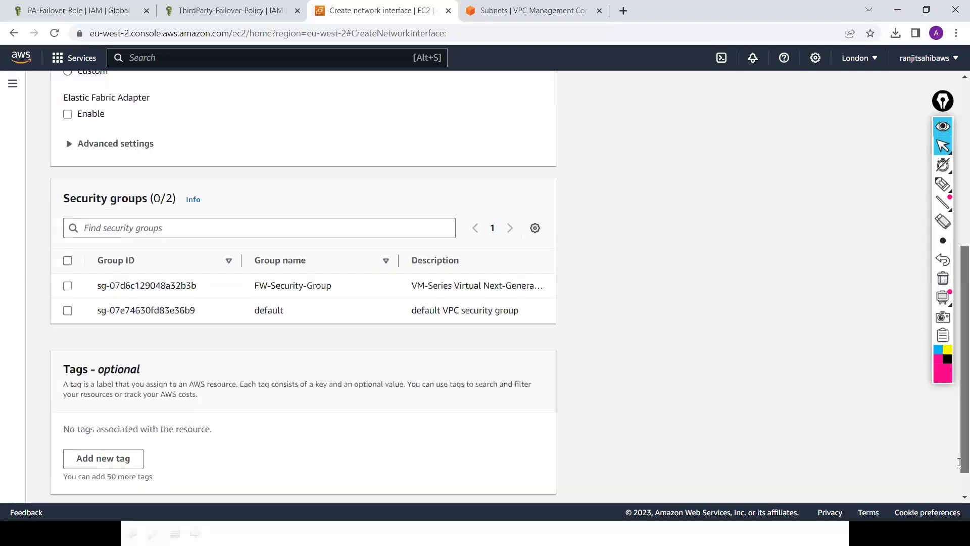
pyautogui.click(69, 282)
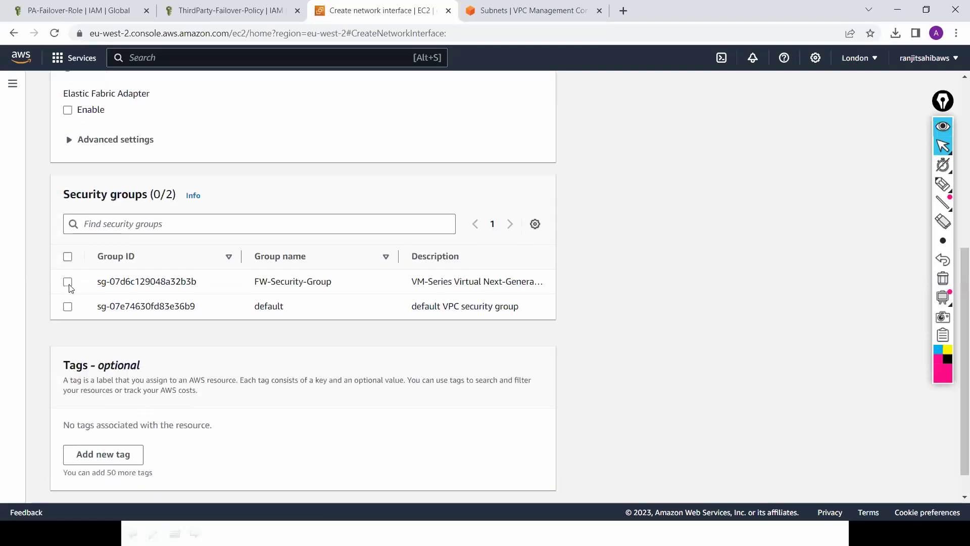
pyautogui.scroll(-1, 892, 431)
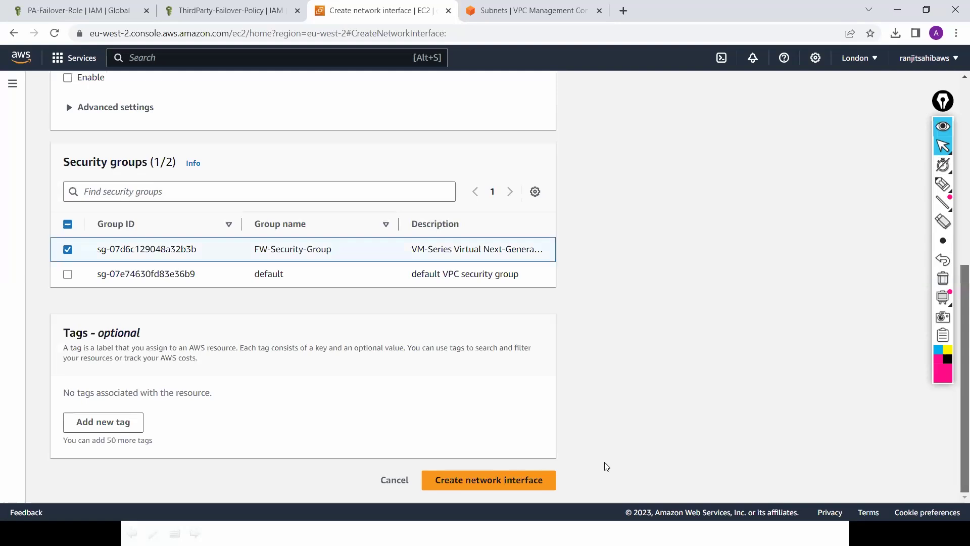
pyautogui.click(517, 481)
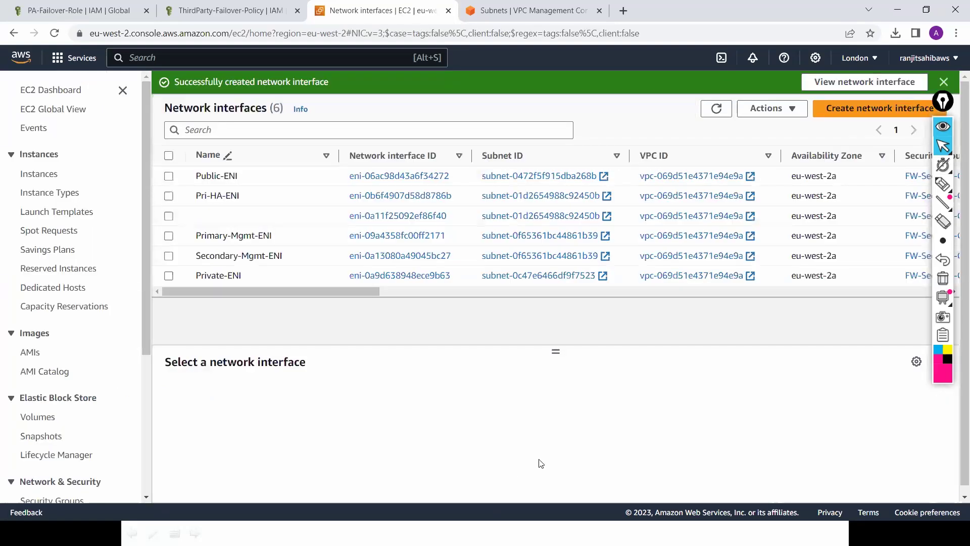
# Step: On the slide show, draw two firewall boxes, each with a management link
pyautogui.hotkey('alt', 'Tab')
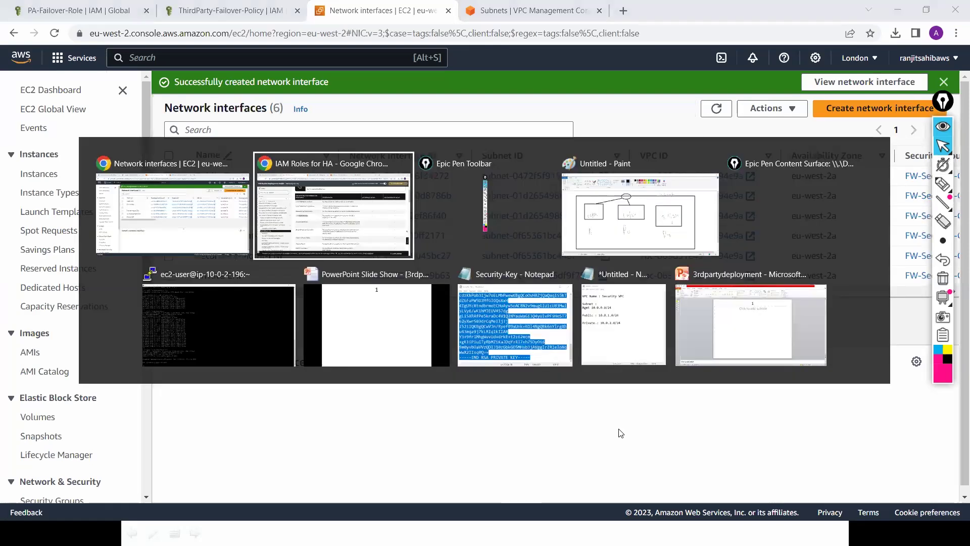
pyautogui.hotkey('alt', 'Tab')
pyautogui.hotkey('alt', 'Tab')
pyautogui.hotkey('alt', 'Tab')
pyautogui.hotkey('alt', 'Tab')
pyautogui.hotkey('alt', 'Tab')
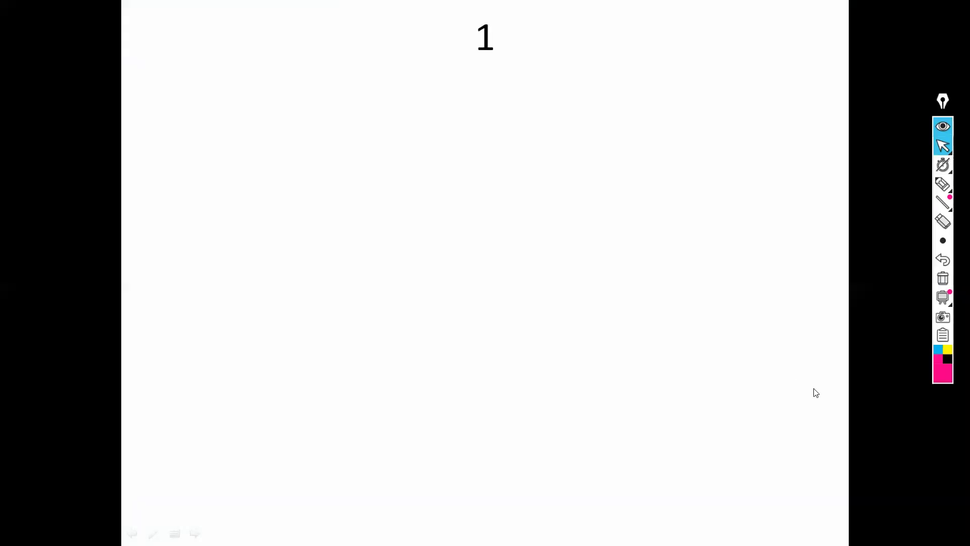
pyautogui.click(945, 186)
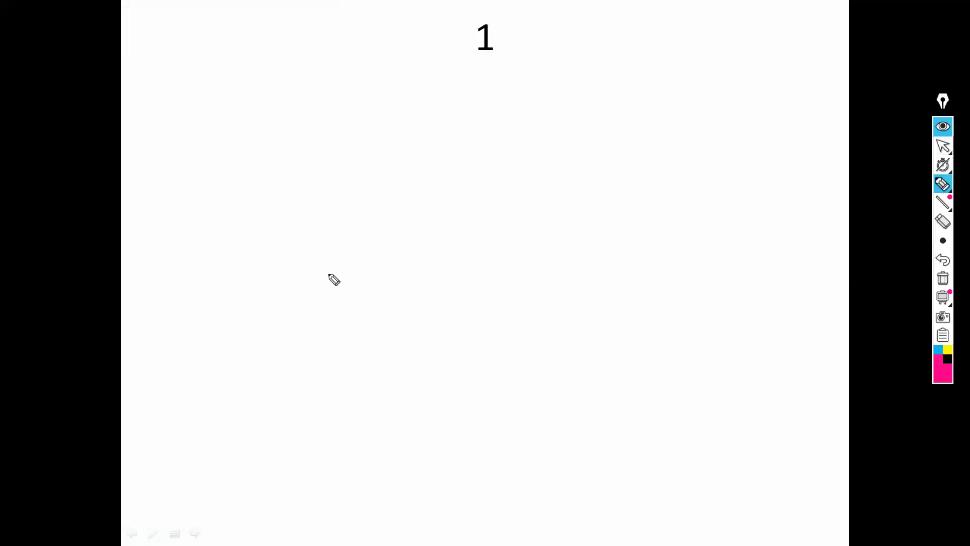
pyautogui.moveTo(241, 160)
pyautogui.mouseDown()
pyautogui.moveTo(402, 298)
pyautogui.moveTo(419, 200)
pyautogui.moveTo(340, 134)
pyautogui.mouseUp()
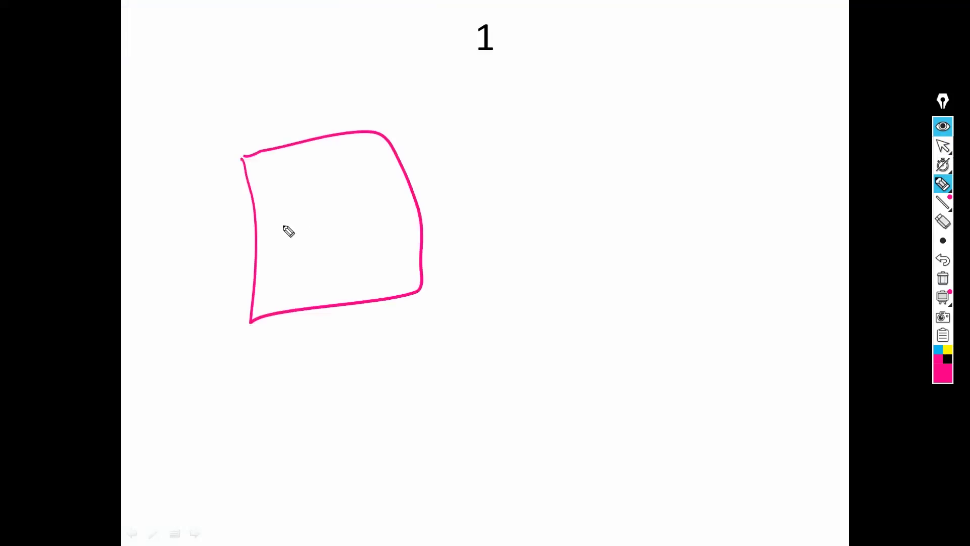
pyautogui.moveTo(284, 205); pyautogui.dragTo(293, 241)
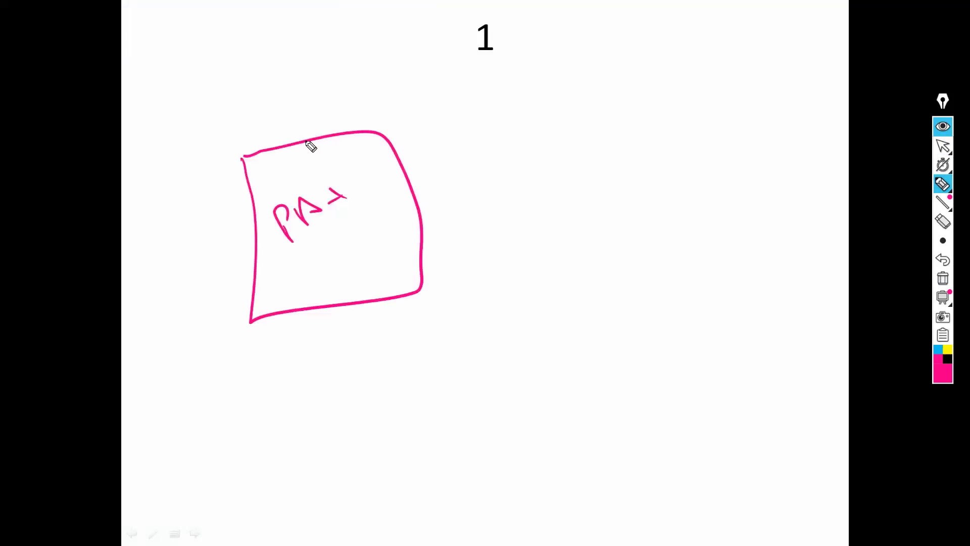
pyautogui.moveTo(289, 310); pyautogui.dragTo(303, 345)
pyautogui.moveTo(616, 130); pyautogui.dragTo(674, 258)
pyautogui.moveTo(607, 126)
pyautogui.mouseDown()
pyautogui.moveTo(656, 262)
pyautogui.moveTo(692, 283)
pyautogui.moveTo(762, 294)
pyautogui.mouseUp()
pyautogui.click(698, 317)
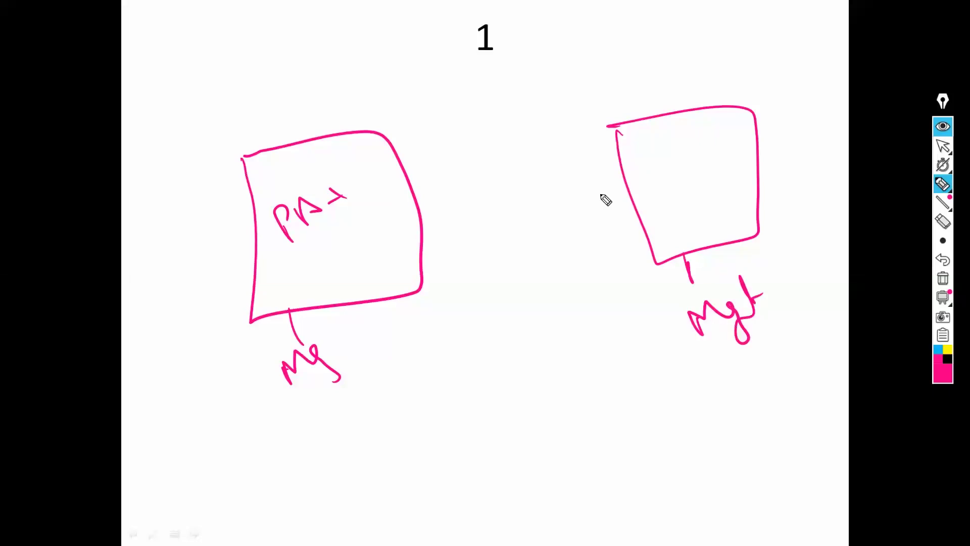
# Step: Connect the boxes with an HA link and add Public and Priv interfaces above the left box
pyautogui.click(621, 185)
pyautogui.moveTo(430, 196)
pyautogui.mouseDown()
pyautogui.moveTo(403, 223)
pyautogui.moveTo(419, 190)
pyautogui.mouseUp()
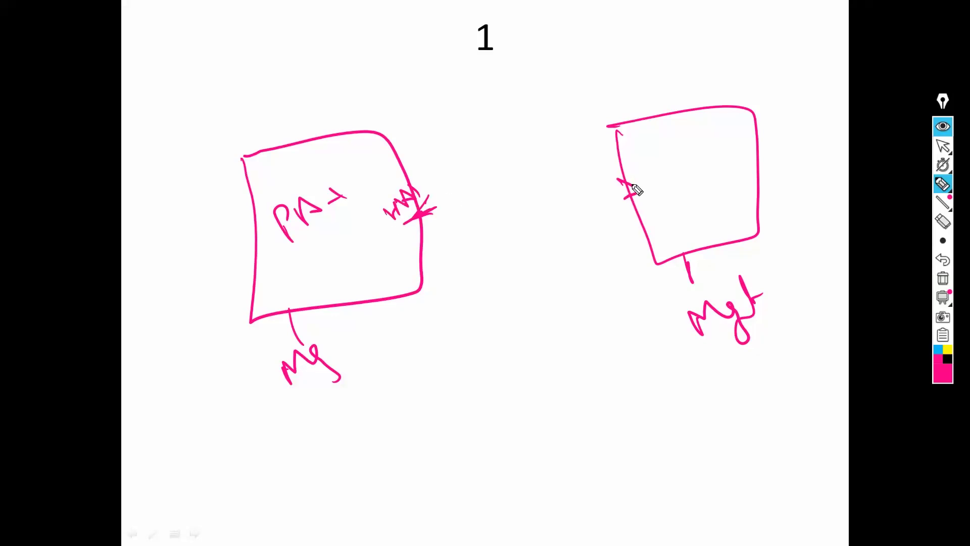
pyautogui.moveTo(610, 178)
pyautogui.mouseDown()
pyautogui.moveTo(637, 192)
pyautogui.moveTo(641, 158)
pyautogui.moveTo(656, 156)
pyautogui.moveTo(642, 169)
pyautogui.moveTo(667, 152)
pyautogui.mouseUp()
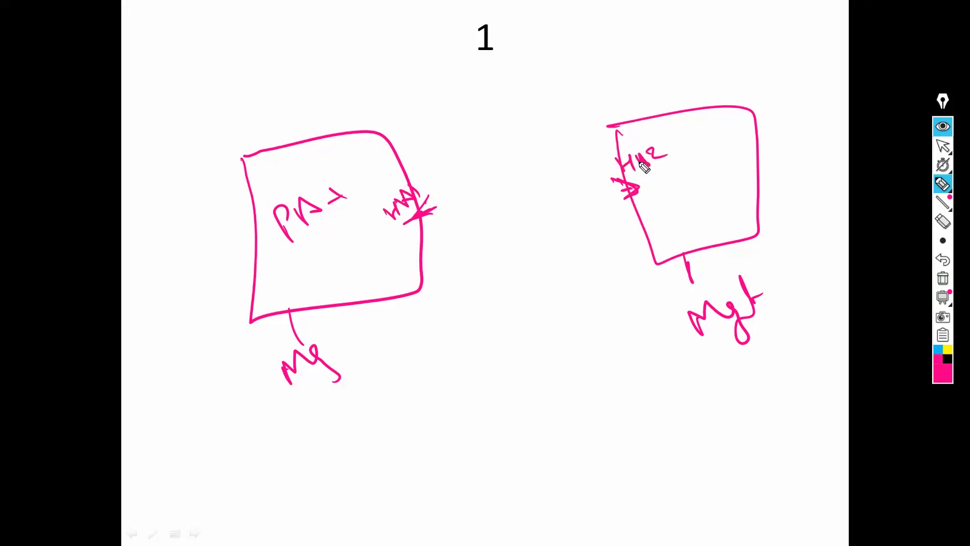
pyautogui.moveTo(427, 219); pyautogui.dragTo(564, 200)
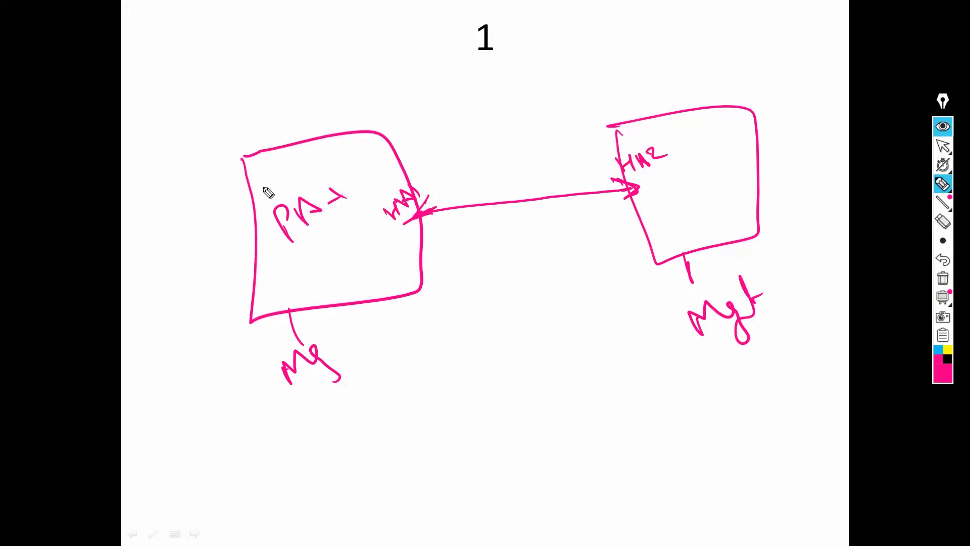
pyautogui.moveTo(272, 94); pyautogui.dragTo(319, 53)
pyautogui.moveTo(361, 131); pyautogui.dragTo(362, 91)
pyautogui.moveTo(354, 78)
pyautogui.mouseDown()
pyautogui.moveTo(369, 57)
pyautogui.moveTo(398, 53)
pyautogui.mouseUp()
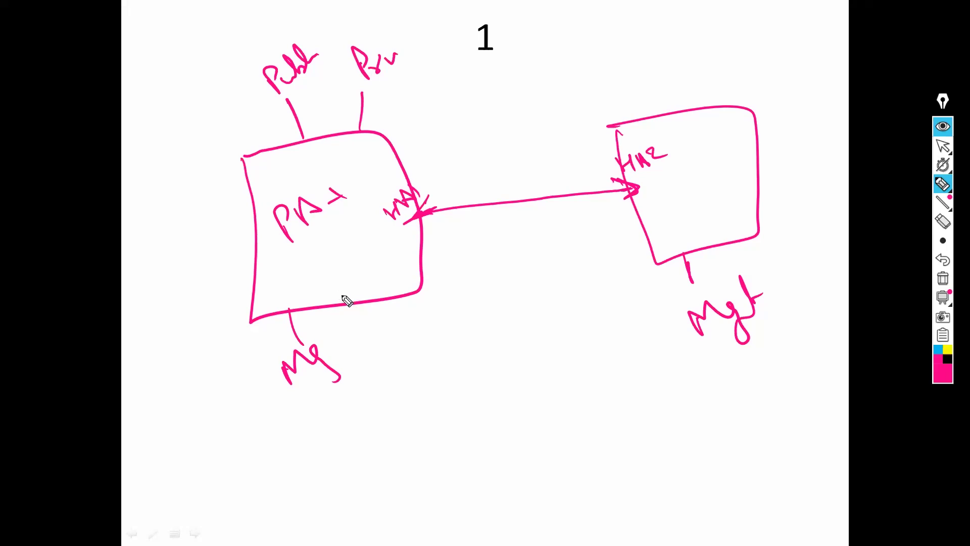
# Step: Cross out the left management link and arrow the circled Public/Private interfaces to the second box
pyautogui.moveTo(332, 292); pyautogui.dragTo(387, 310)
pyautogui.moveTo(354, 270); pyautogui.dragTo(350, 345)
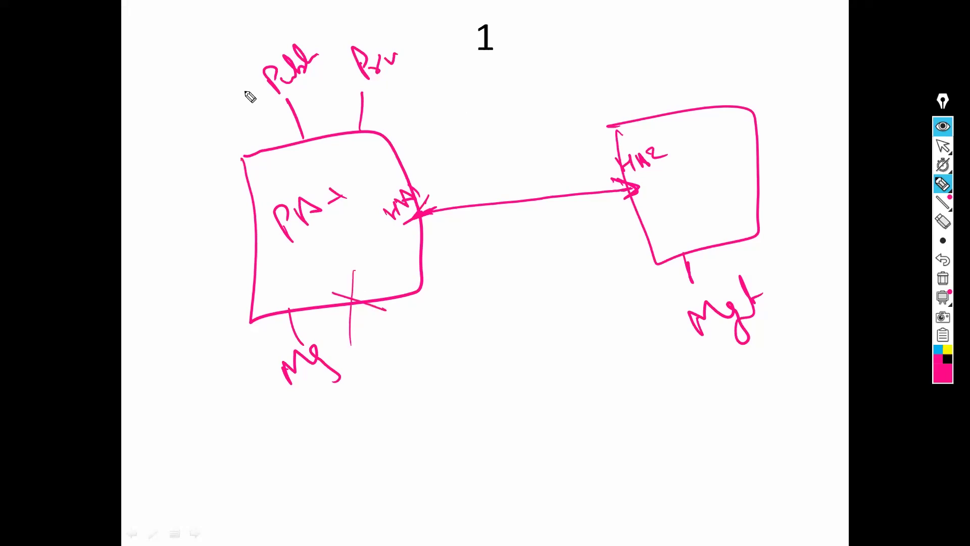
pyautogui.moveTo(337, 26); pyautogui.dragTo(423, 52)
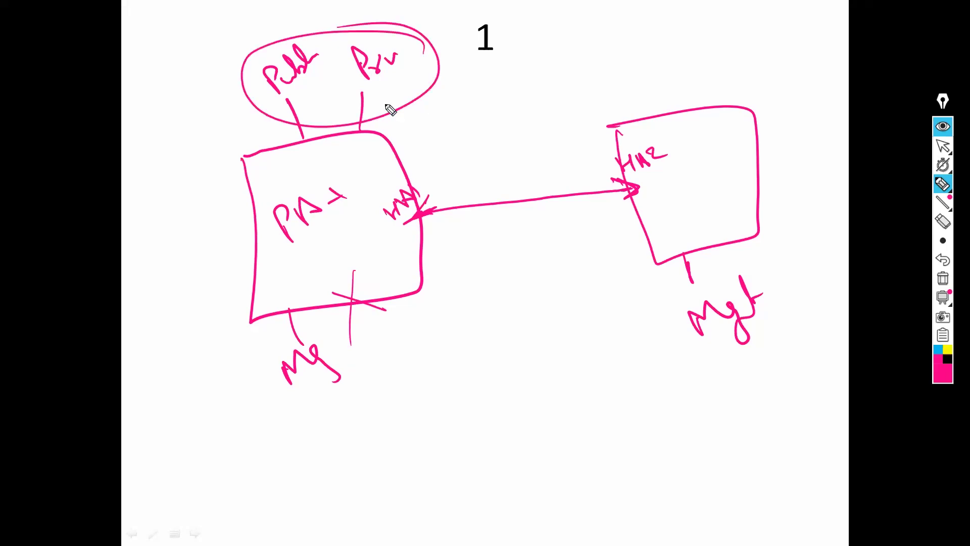
pyautogui.moveTo(390, 98)
pyautogui.mouseDown()
pyautogui.moveTo(567, 30)
pyautogui.moveTo(669, 101)
pyautogui.moveTo(643, 100)
pyautogui.mouseUp()
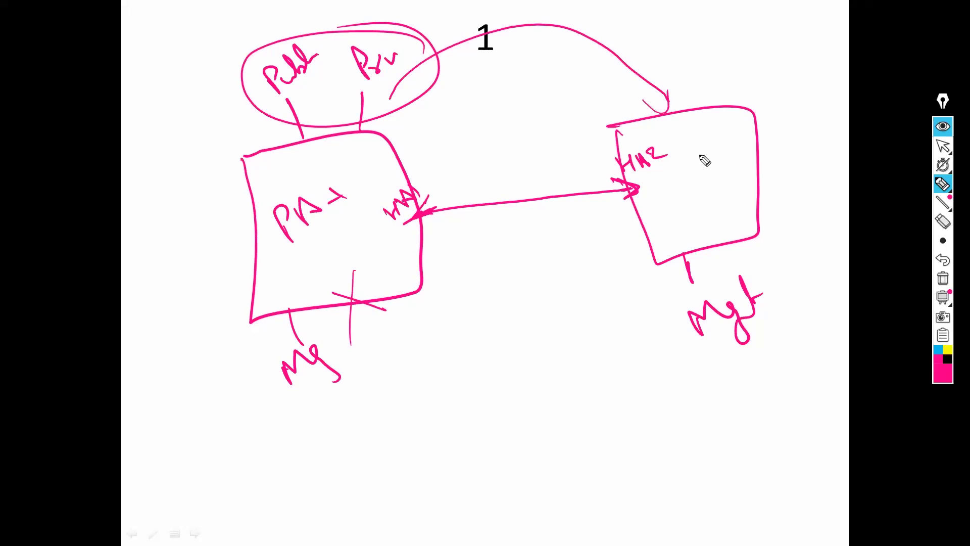
# Step: Cross out the mark inside PA-1 and draw a labelled link into the right box
pyautogui.moveTo(314, 275)
pyautogui.mouseDown()
pyautogui.moveTo(367, 234)
pyautogui.moveTo(392, 253)
pyautogui.moveTo(399, 248)
pyautogui.mouseUp()
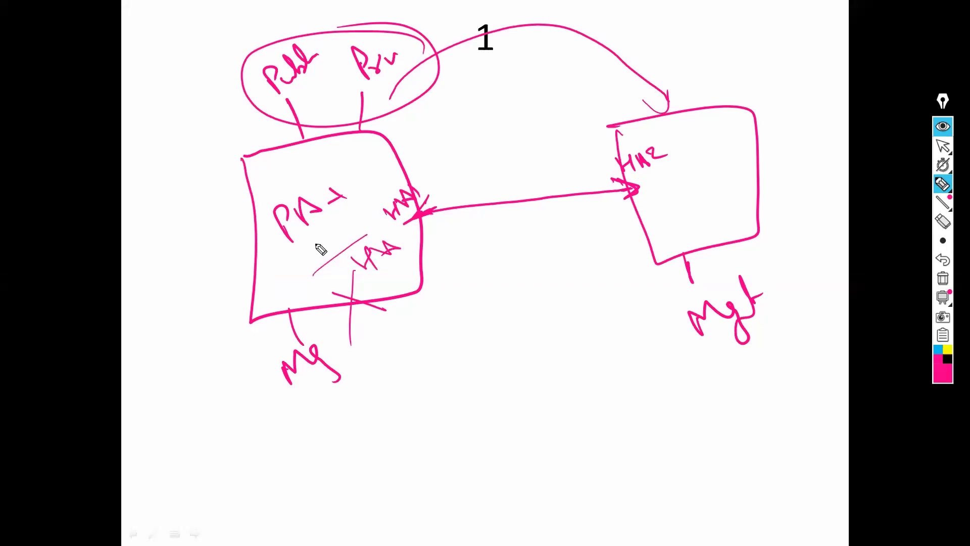
pyautogui.moveTo(314, 244); pyautogui.dragTo(355, 251)
pyautogui.moveTo(336, 223); pyautogui.dragTo(337, 266)
pyautogui.click(415, 246)
pyautogui.moveTo(685, 192); pyautogui.dragTo(763, 161)
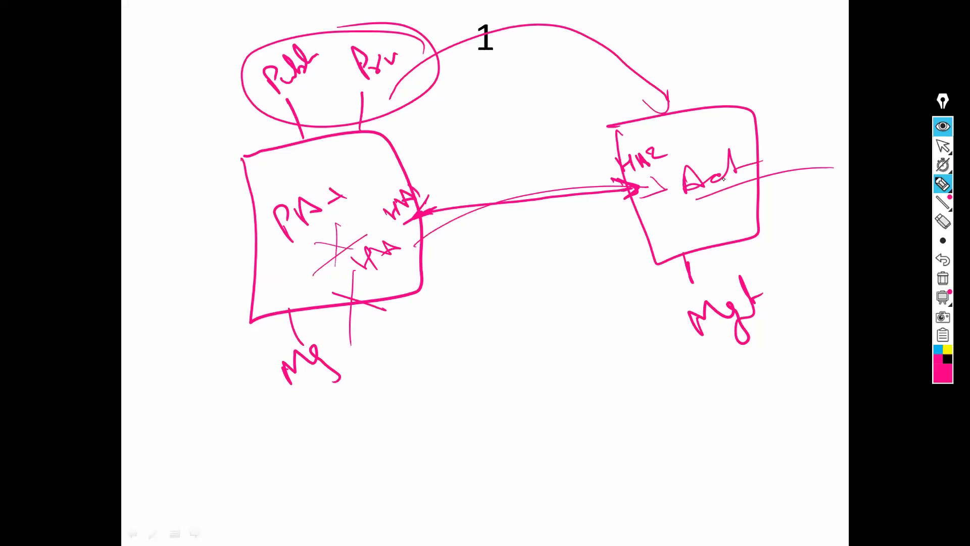
pyautogui.hotkey('alt', 'Tab')
pyautogui.hotkey('alt', 'Tab')
pyautogui.hotkey('alt', 'Tab')
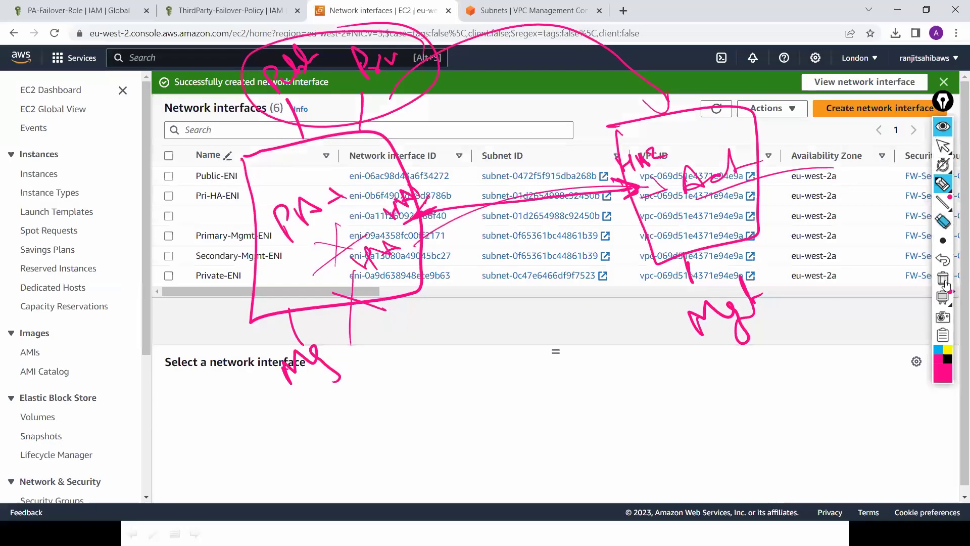
# Step: Clear the Epic Pen ink and return to normal pointer mode
pyautogui.click(945, 283)
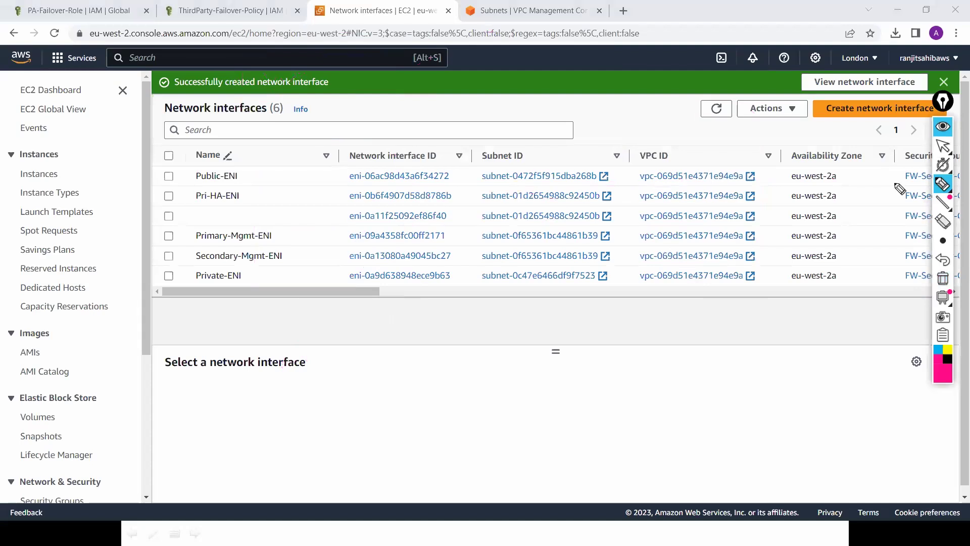
pyautogui.click(942, 147)
pyautogui.click(941, 151)
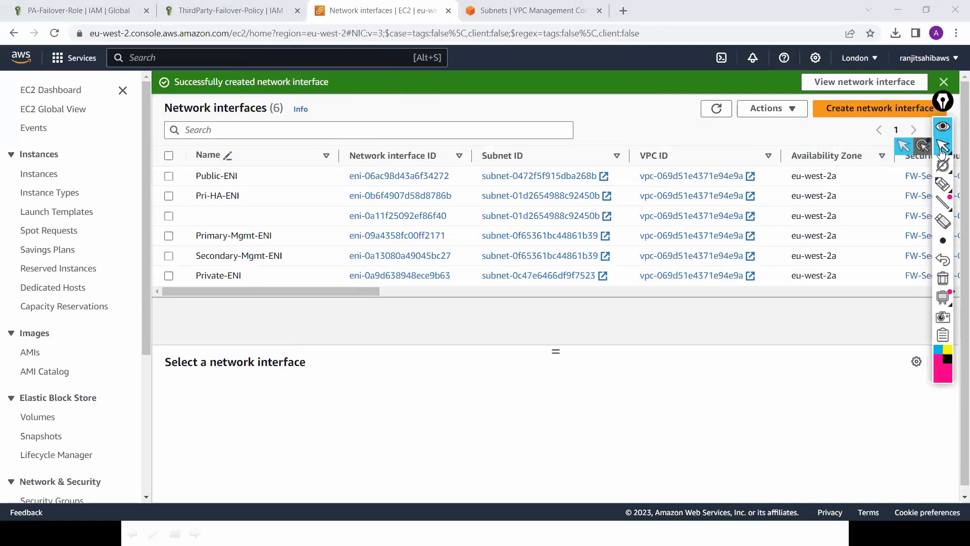
# Step: Open Edit routes for the Security-Public-RT route table in the VPC console
pyautogui.click(534, 13)
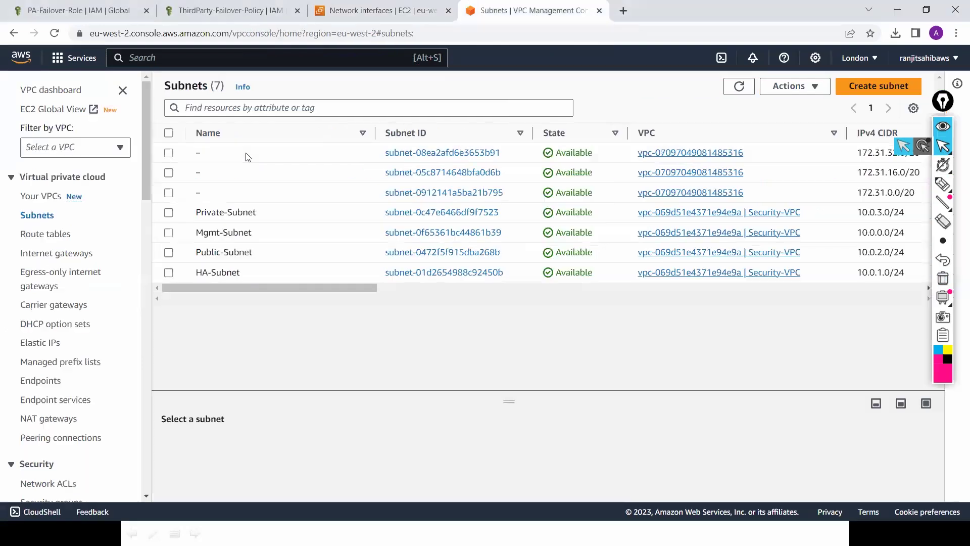
pyautogui.click(44, 237)
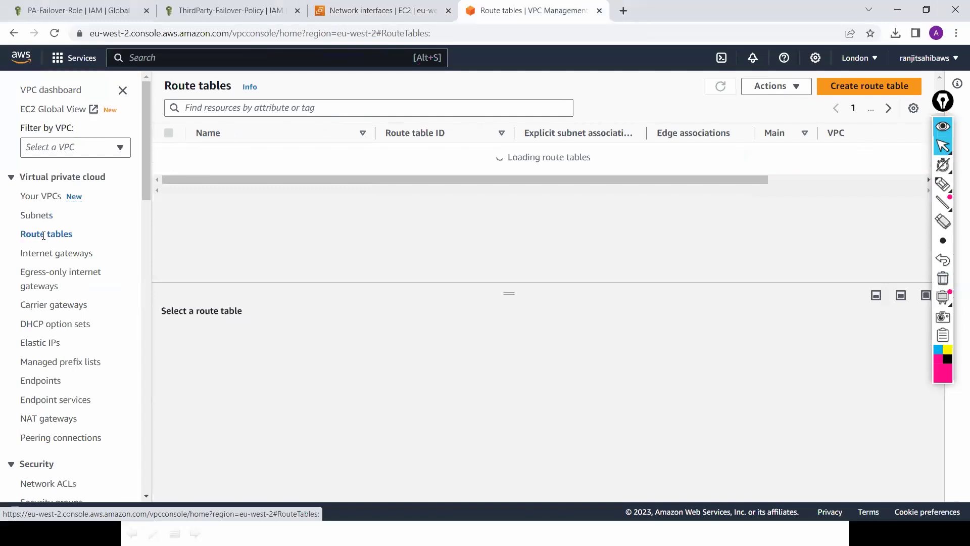
pyautogui.click(170, 195)
pyautogui.click(243, 334)
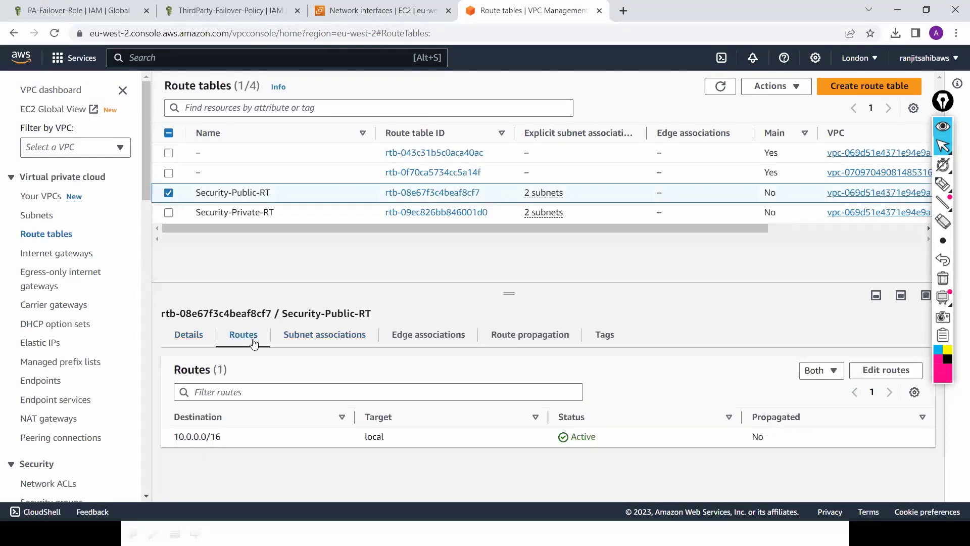
pyautogui.click(885, 370)
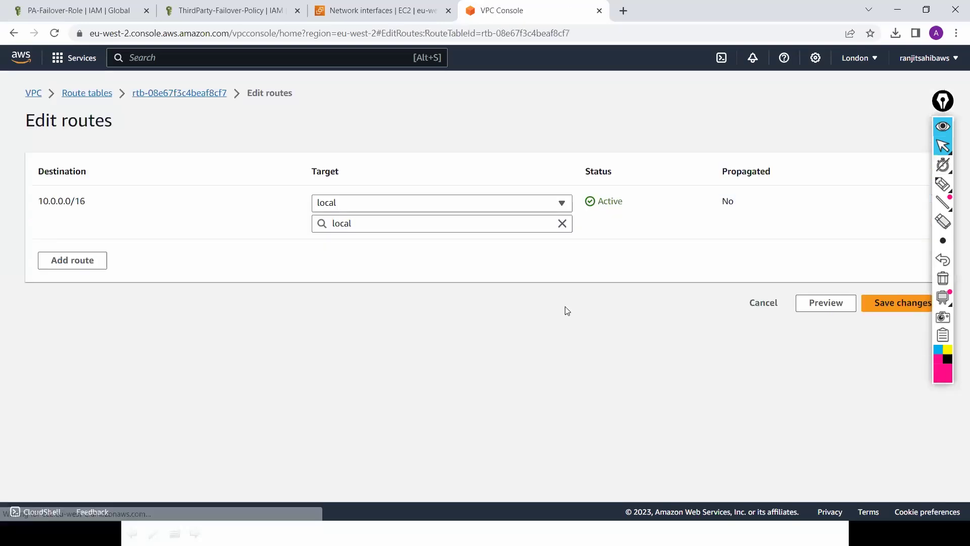
# Step: Save a 0.0.0.0/0 route to Internet-GW and review the Mgmt-Subnet and Public-Subnet associations
pyautogui.click(61, 256)
pyautogui.click(90, 253)
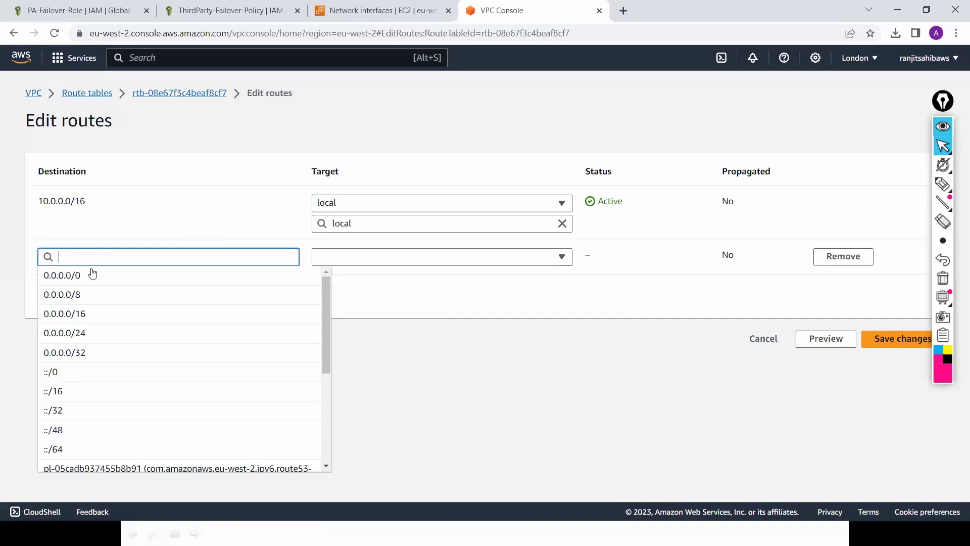
pyautogui.click(90, 274)
pyautogui.click(391, 259)
pyautogui.click(399, 372)
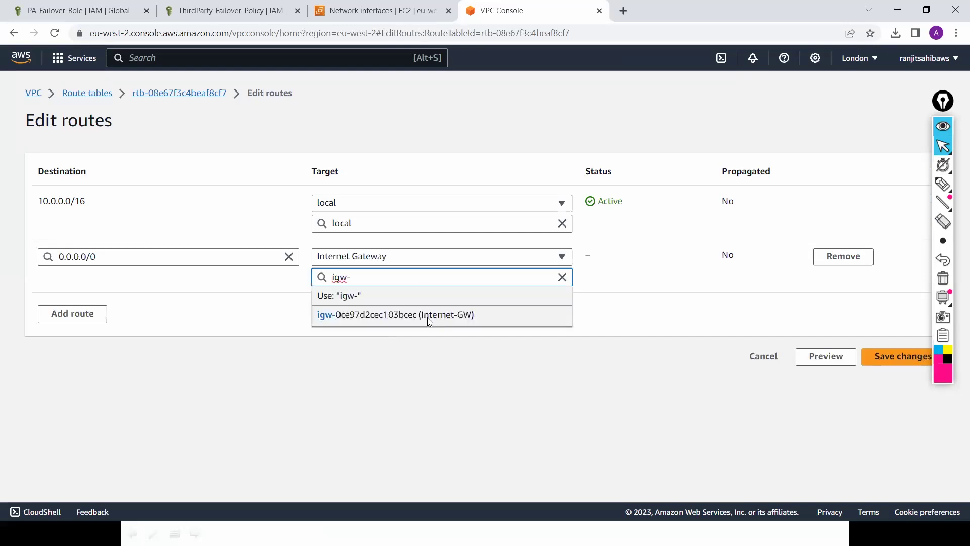
pyautogui.click(895, 360)
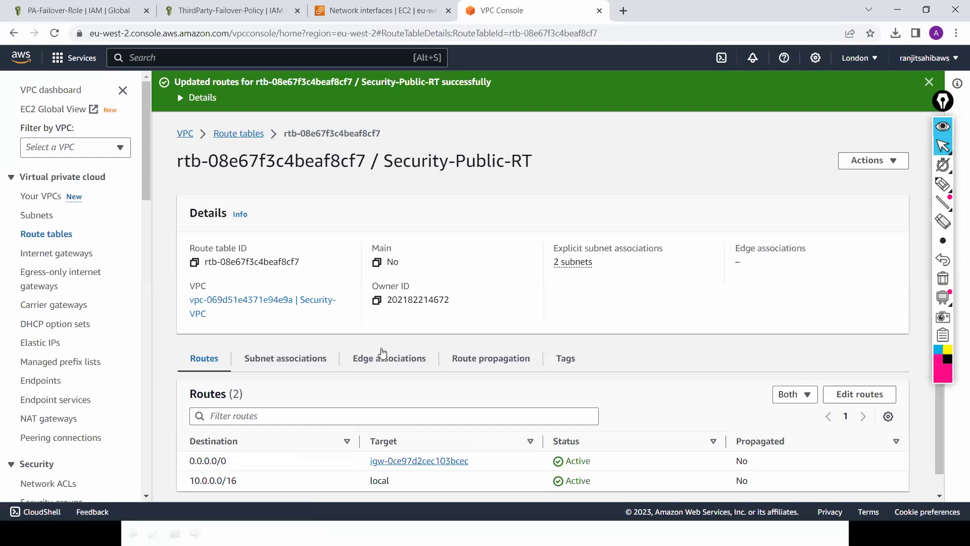
pyautogui.click(286, 359)
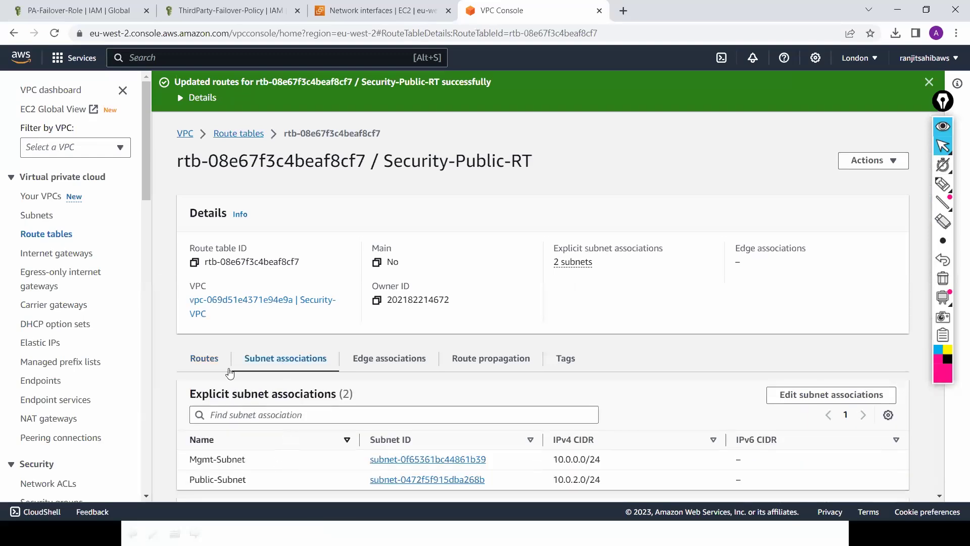
pyautogui.click(214, 363)
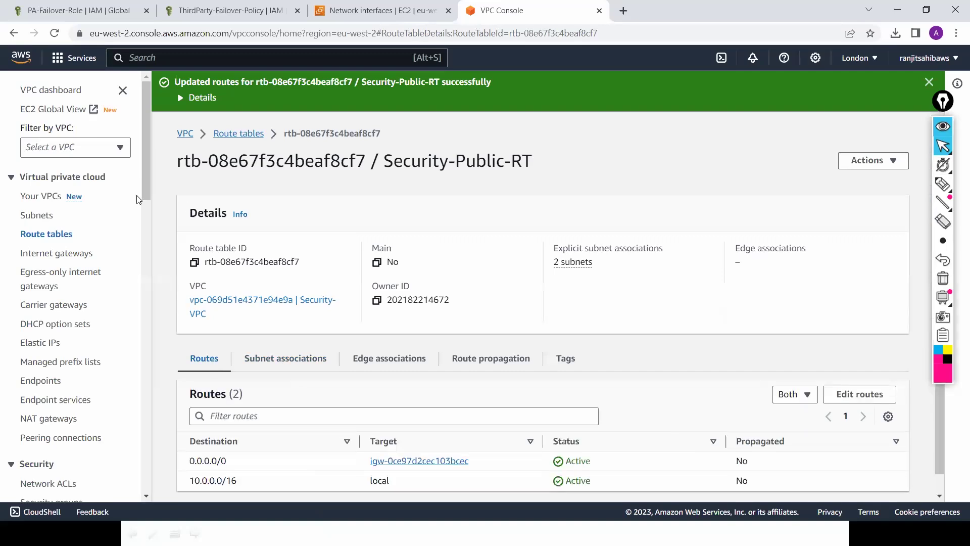
# Step: Select Security-Private-RT and open its route editor
pyautogui.click(228, 134)
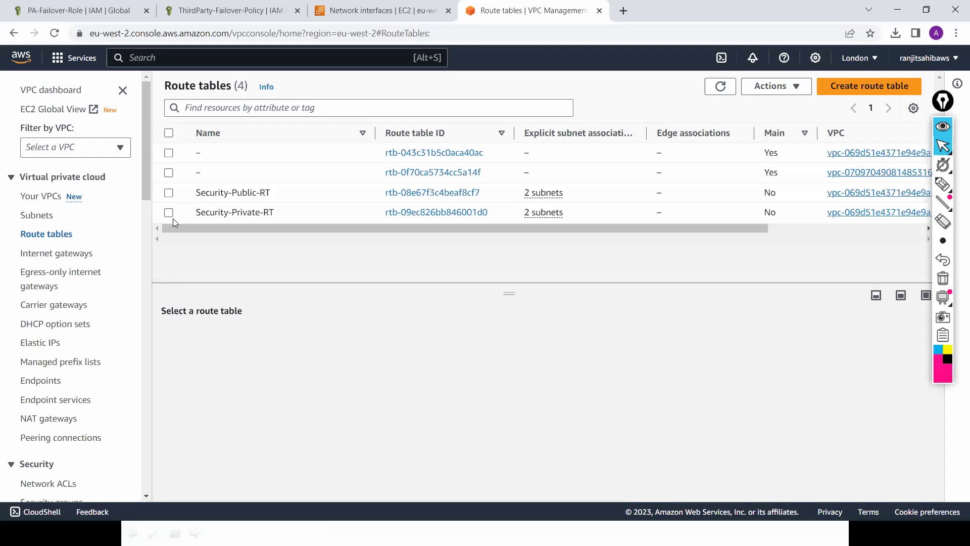
pyautogui.click(169, 213)
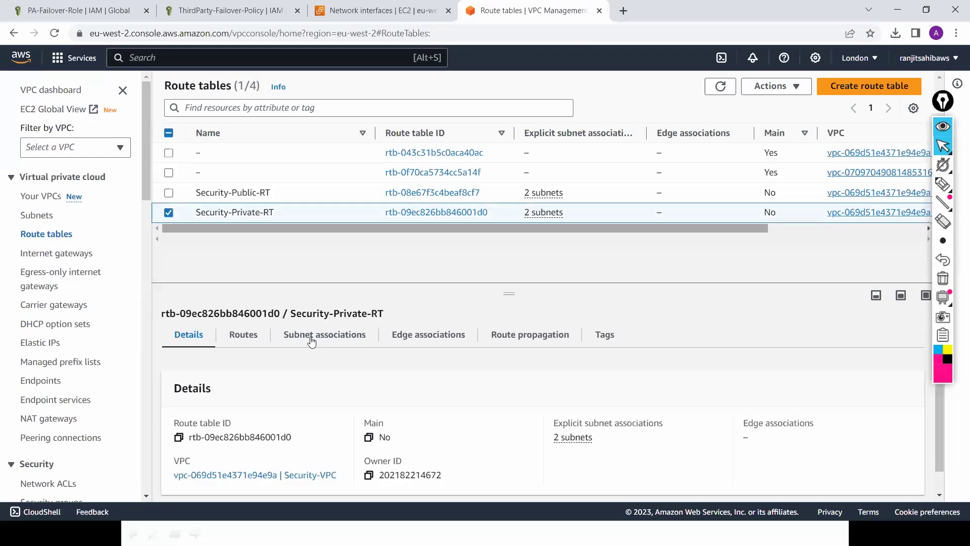
pyautogui.click(312, 340)
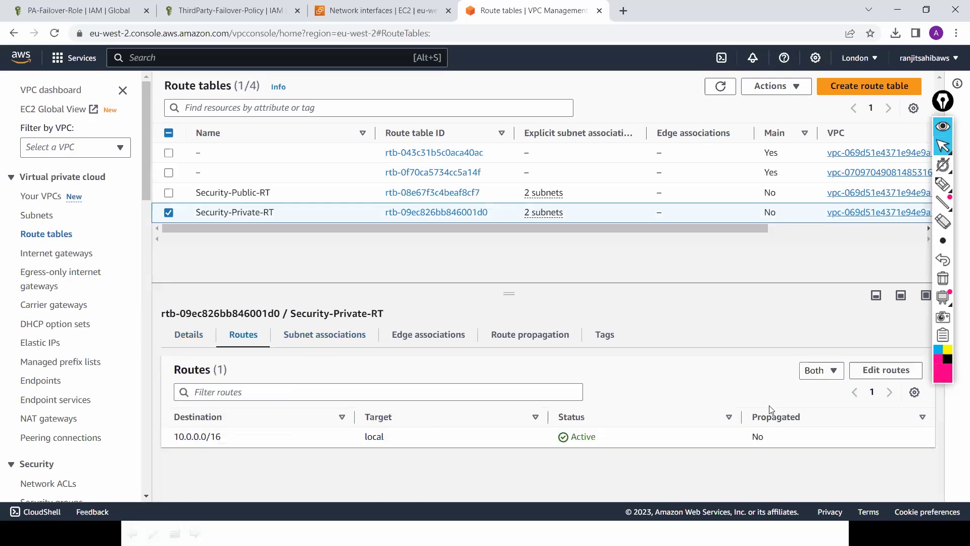
pyautogui.click(888, 372)
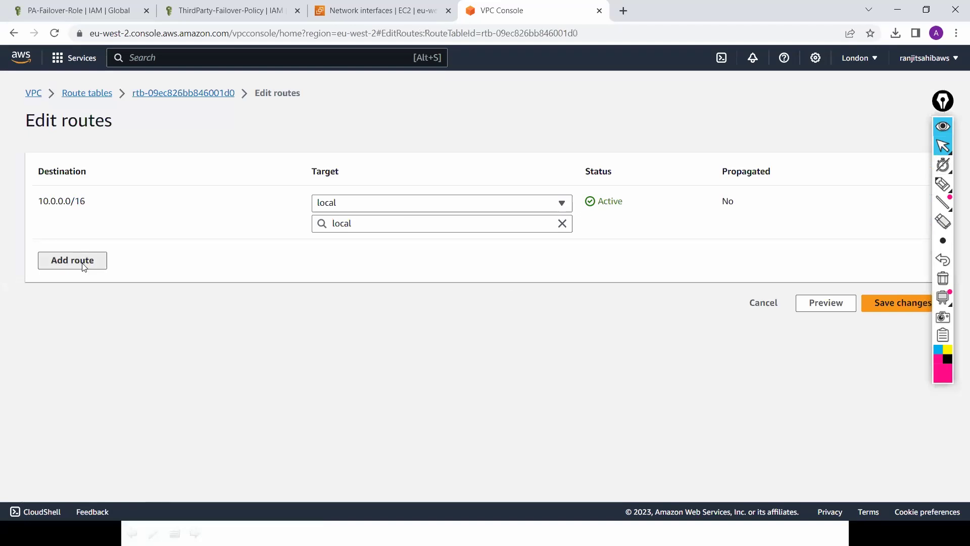
# Step: Add and save a 0.0.0.0/0 route targeting the Private-ENI network interface
pyautogui.click(84, 267)
pyautogui.click(98, 276)
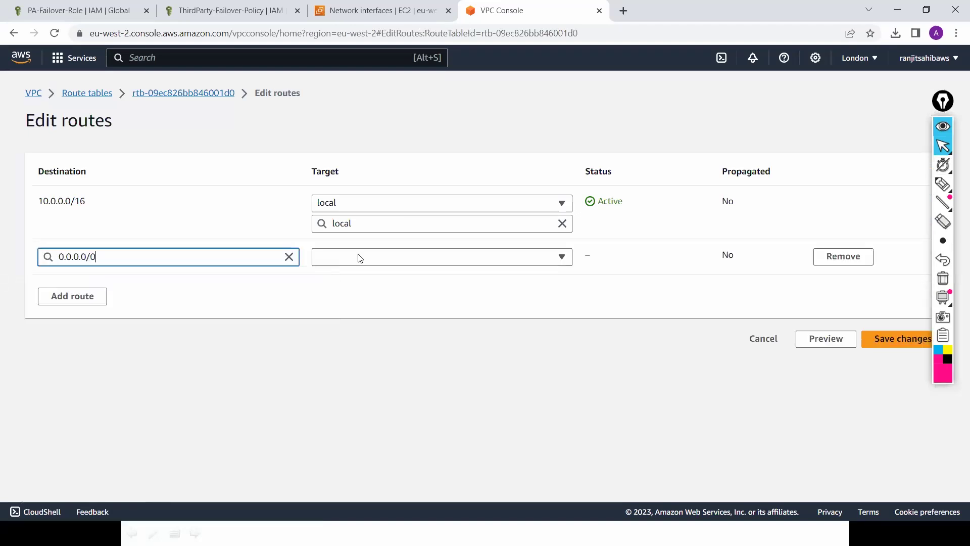
pyautogui.click(389, 257)
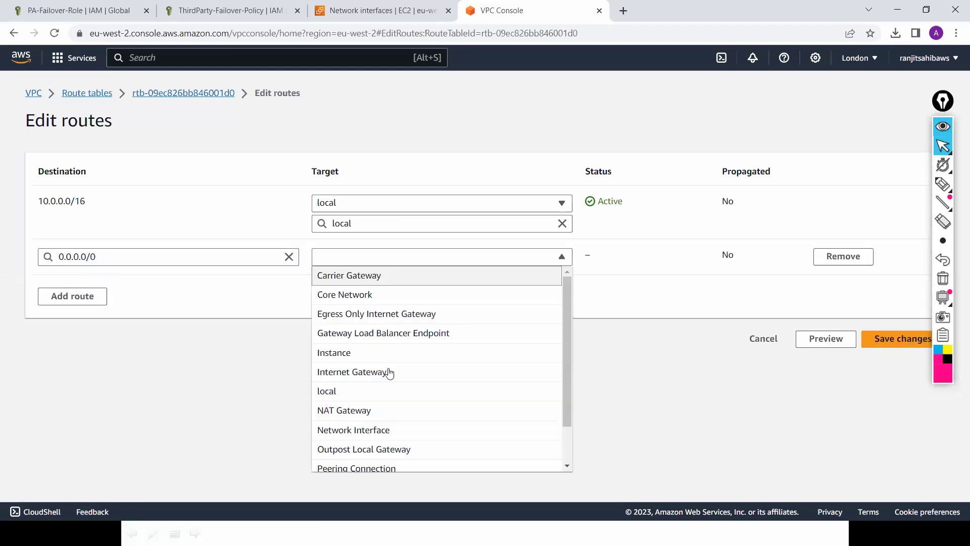
pyautogui.click(416, 432)
pyautogui.click(427, 274)
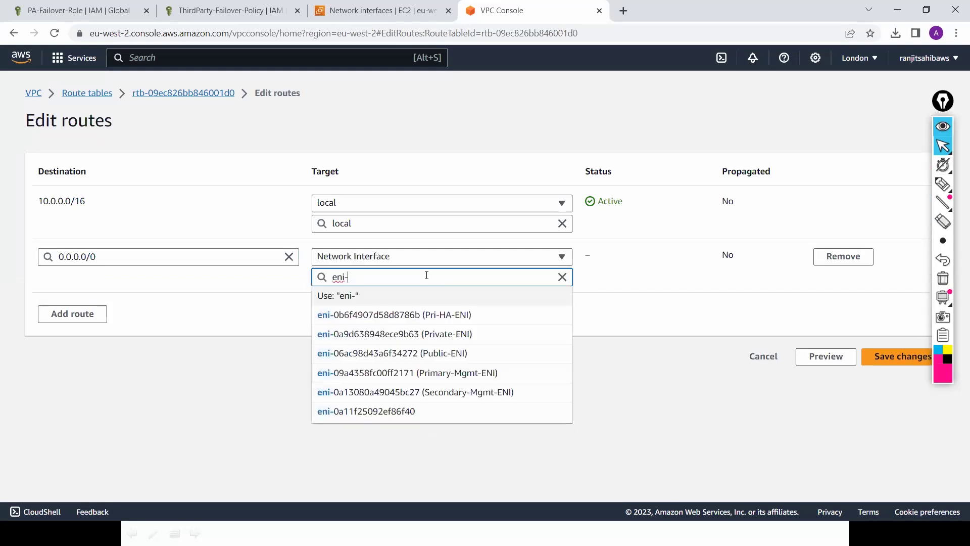
pyautogui.click(427, 335)
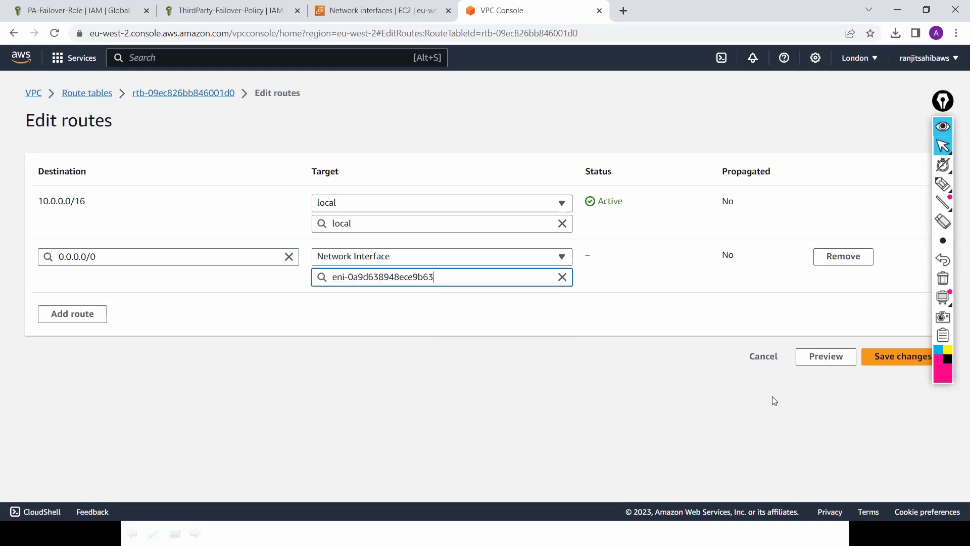
pyautogui.click(894, 359)
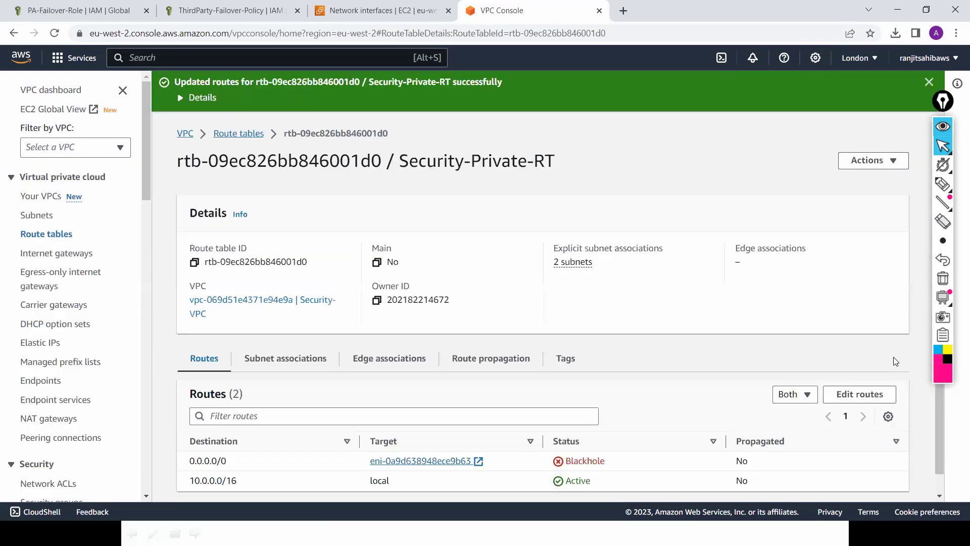
pyautogui.click(379, 15)
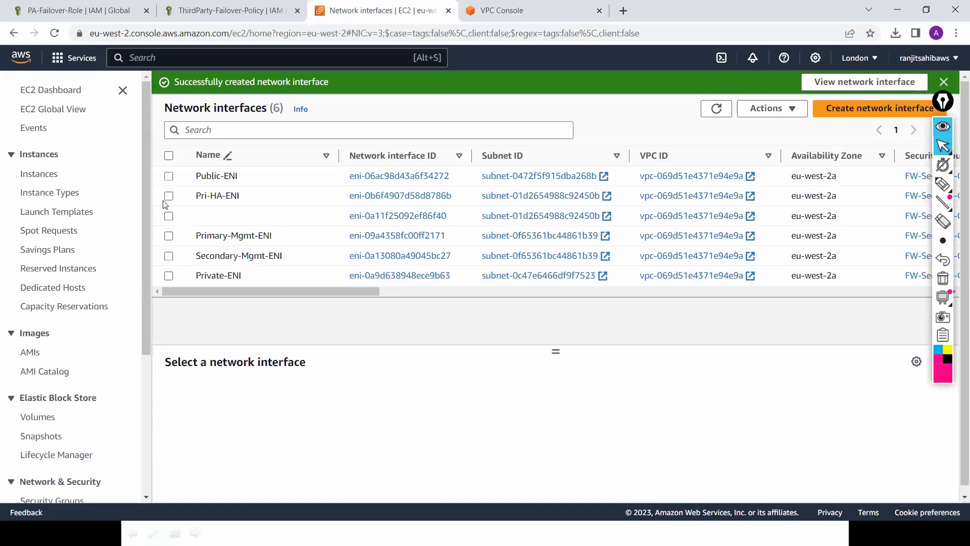
# Step: Disable the source/destination check on Public-ENI
pyautogui.click(168, 177)
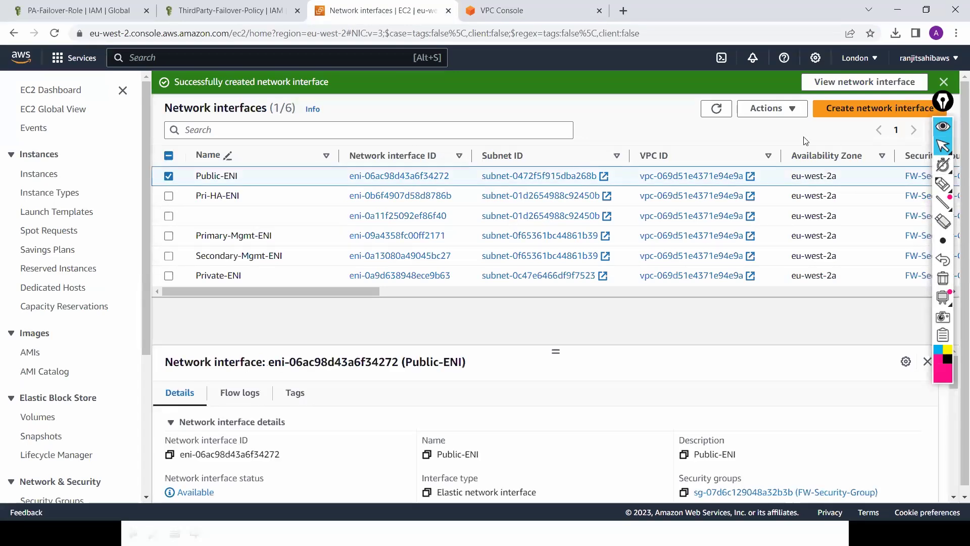
pyautogui.click(794, 110)
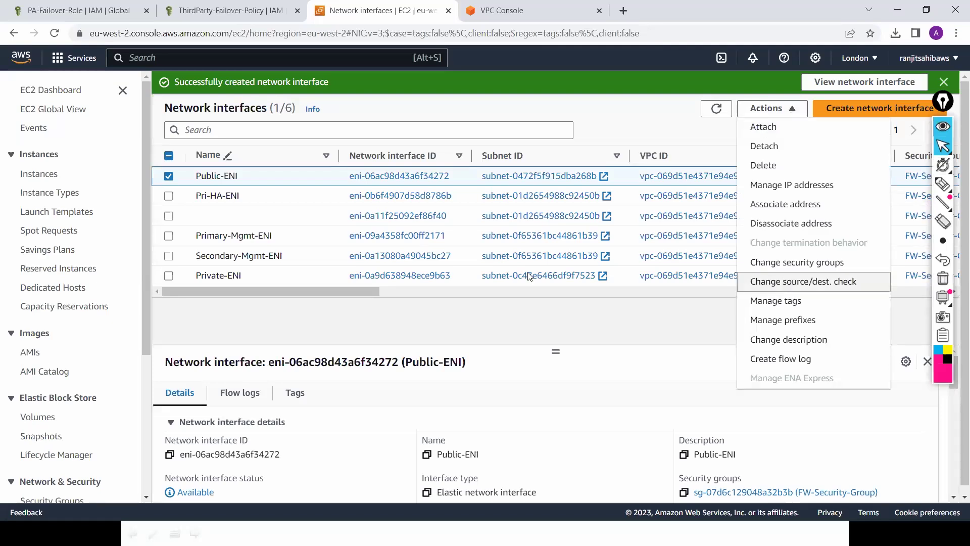
pyautogui.click(786, 283)
pyautogui.press('space')
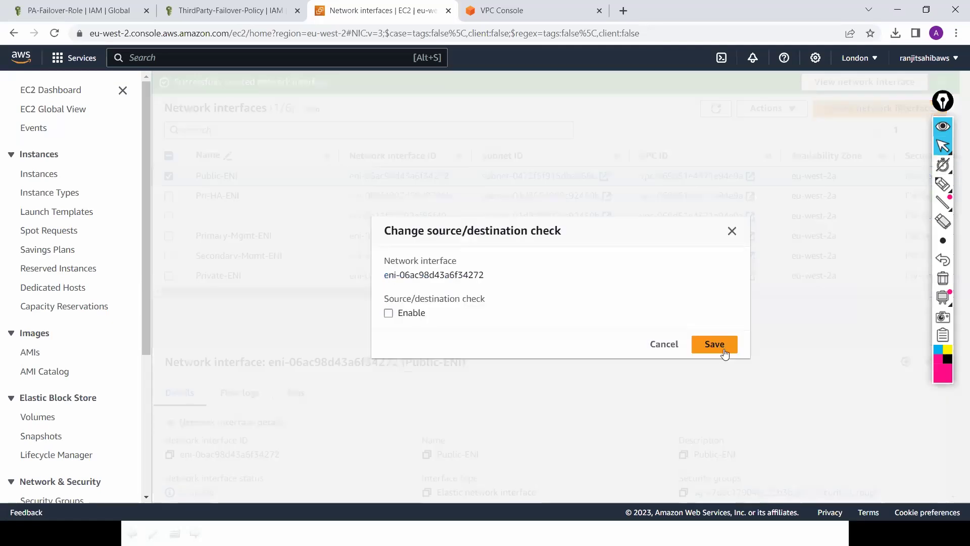
pyautogui.click(723, 349)
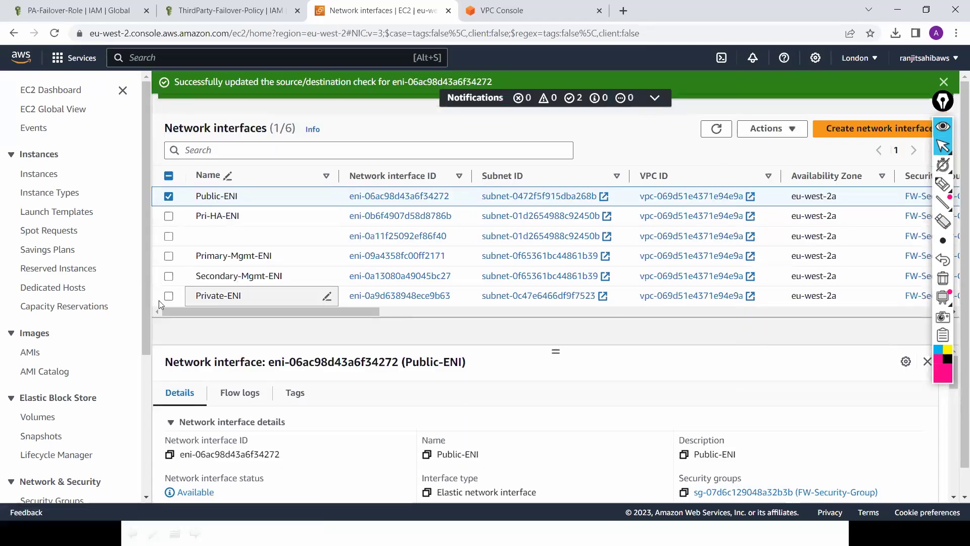
pyautogui.click(169, 197)
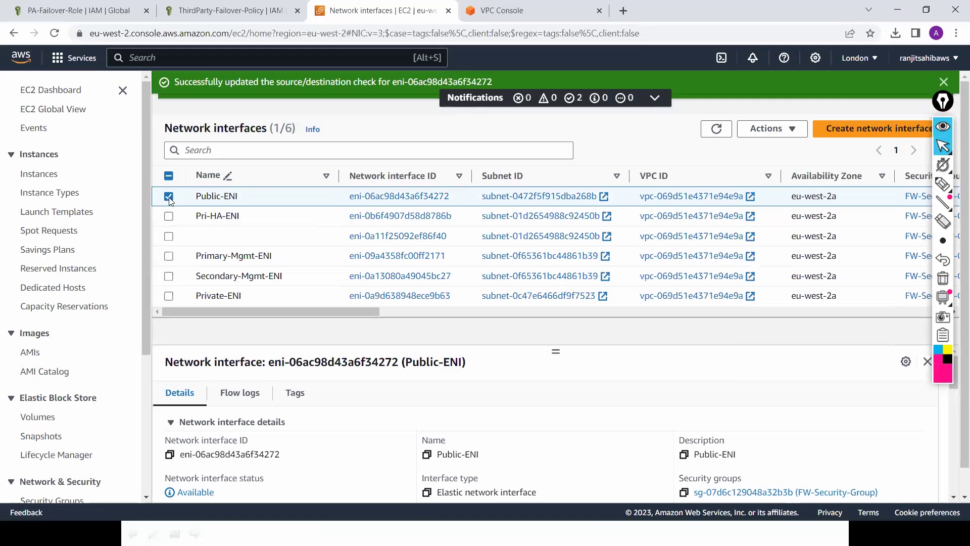
# Step: Disable the source/destination check on Private-ENI
pyautogui.click(169, 296)
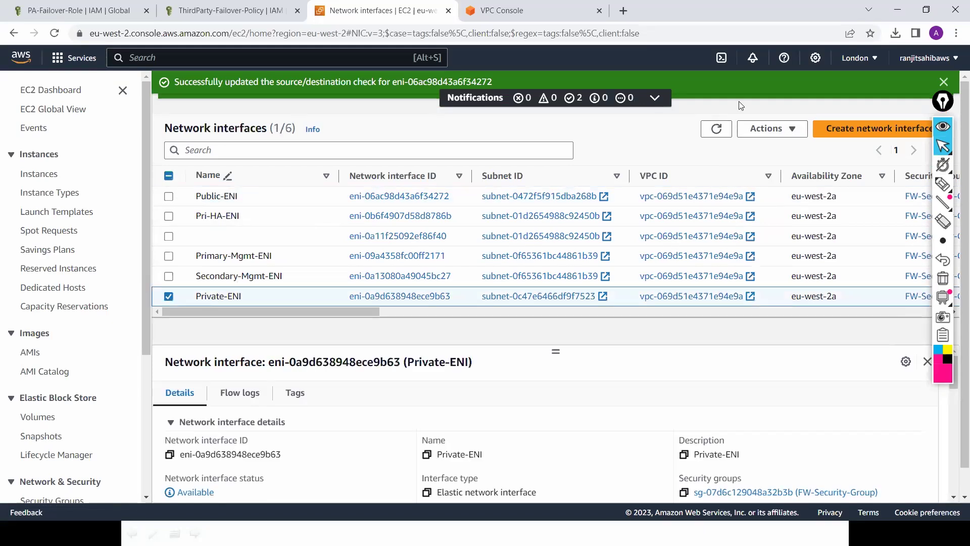
pyautogui.click(785, 135)
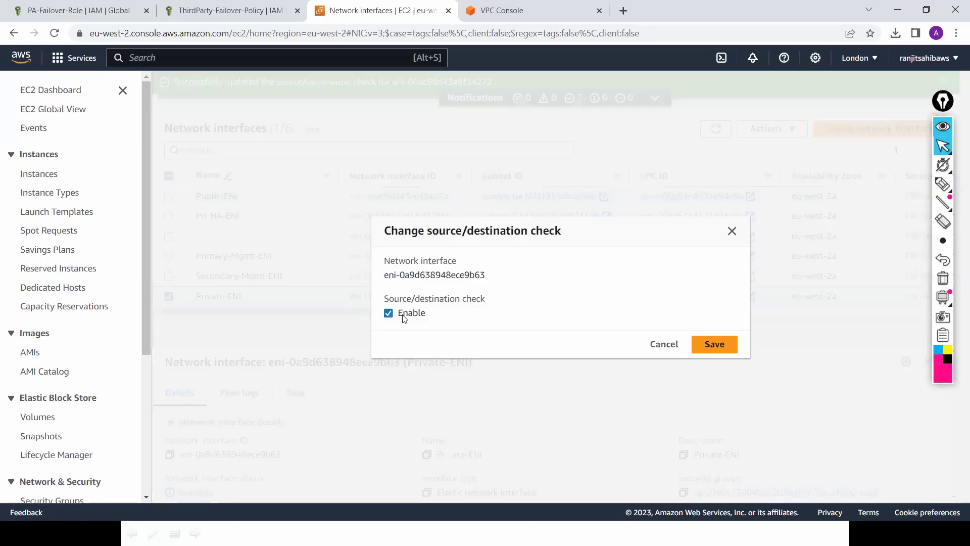
pyautogui.click(404, 315)
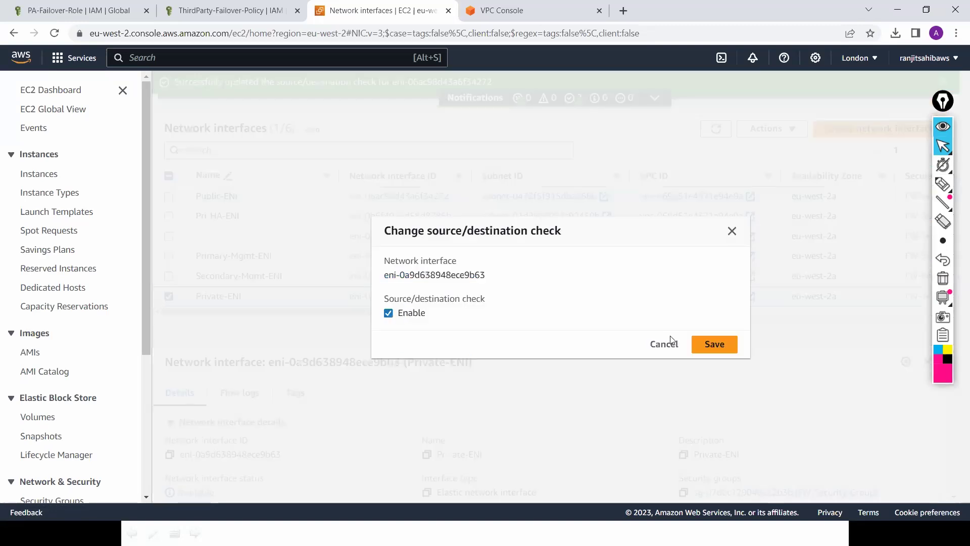
pyautogui.click(714, 344)
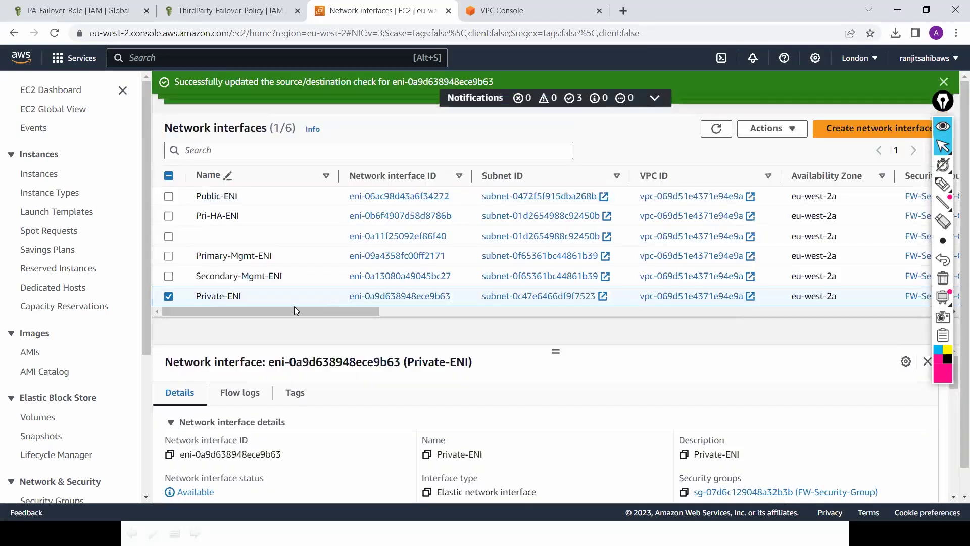
pyautogui.moveTo(291, 312); pyautogui.dragTo(258, 238)
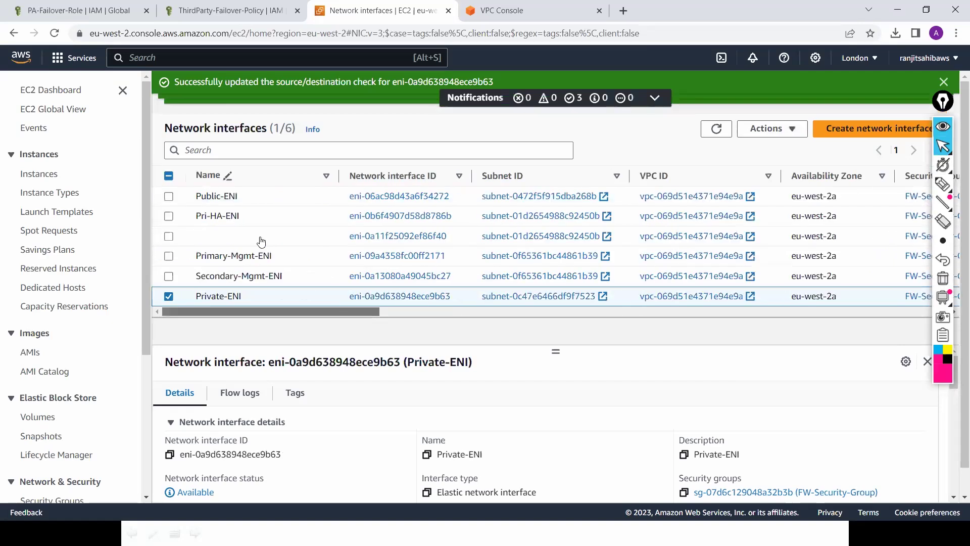
# Step: Name network interface eni-0a11f25092ef86f40 'Sec-HA-ENI' and return to the Instances list
pyautogui.click(326, 236)
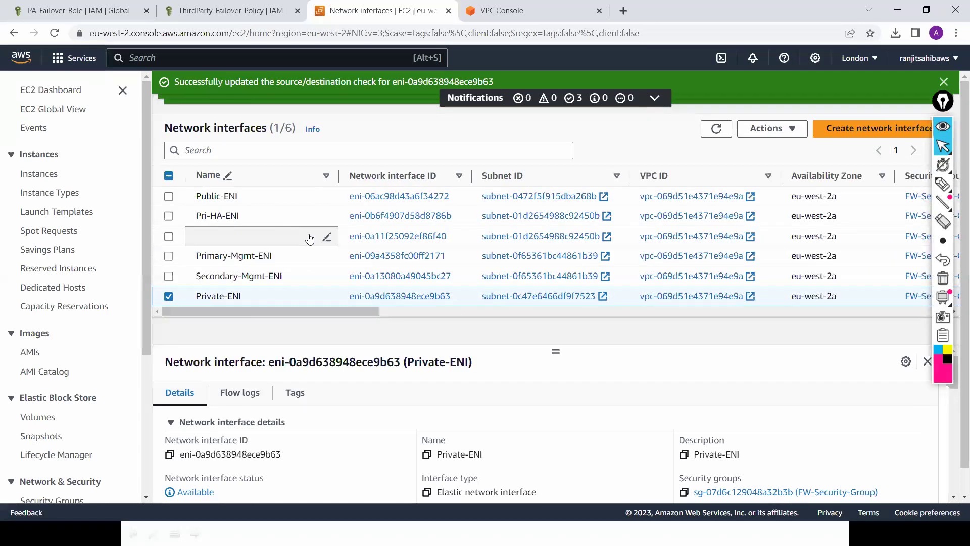
pyautogui.click(260, 232)
pyautogui.write('Sec')
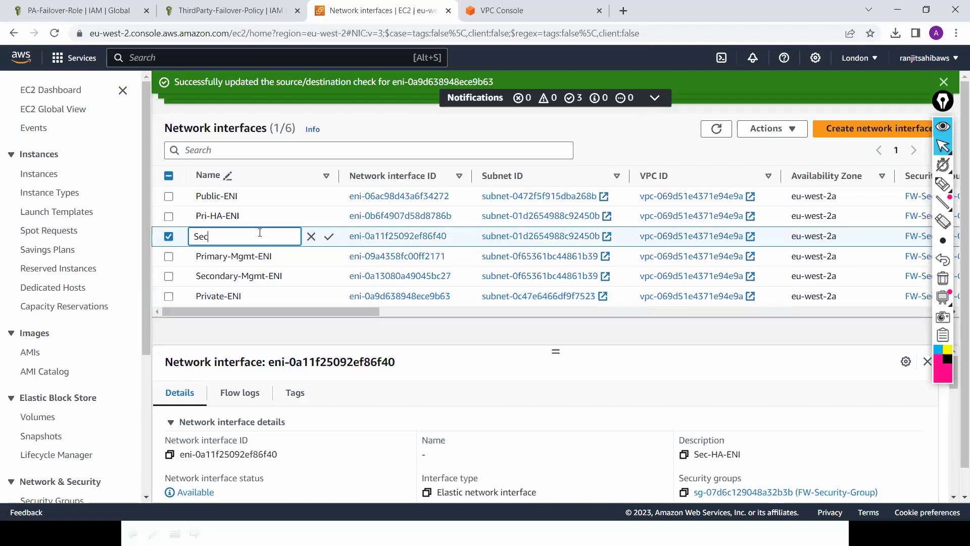
pyautogui.write('-HA-ENI')
pyautogui.click(329, 237)
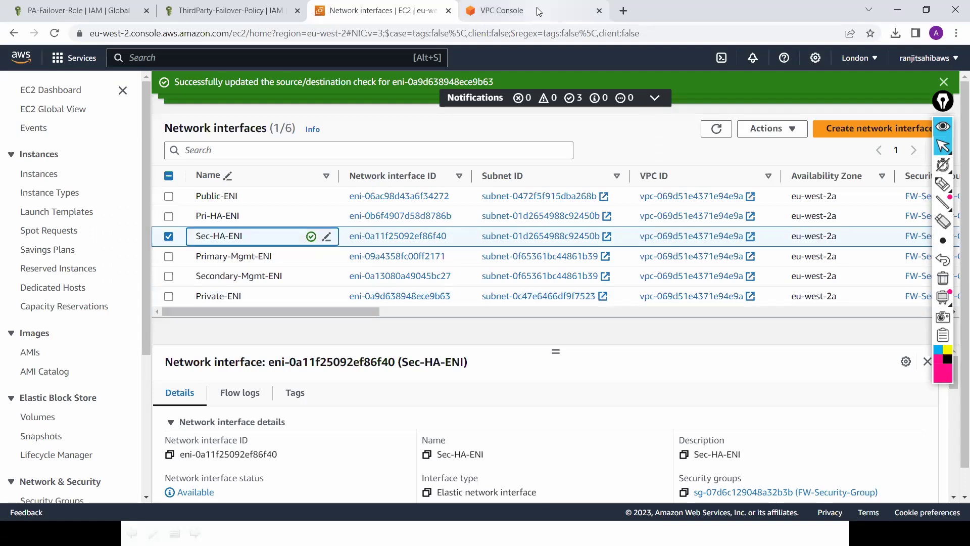
pyautogui.click(49, 177)
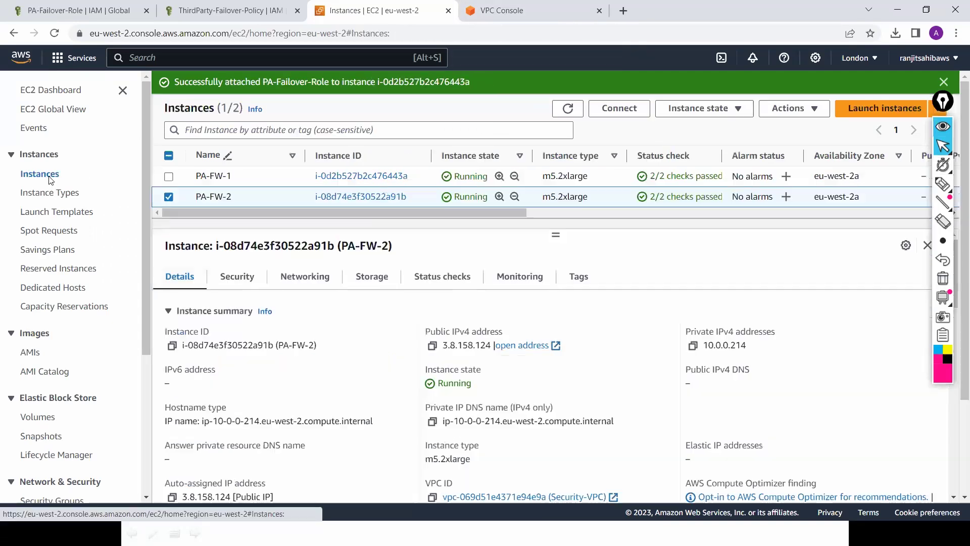
# Step: Attach the Pri-HA-ENI network interface to PA-FW-1 through Networking > Attach network interface
pyautogui.click(170, 178)
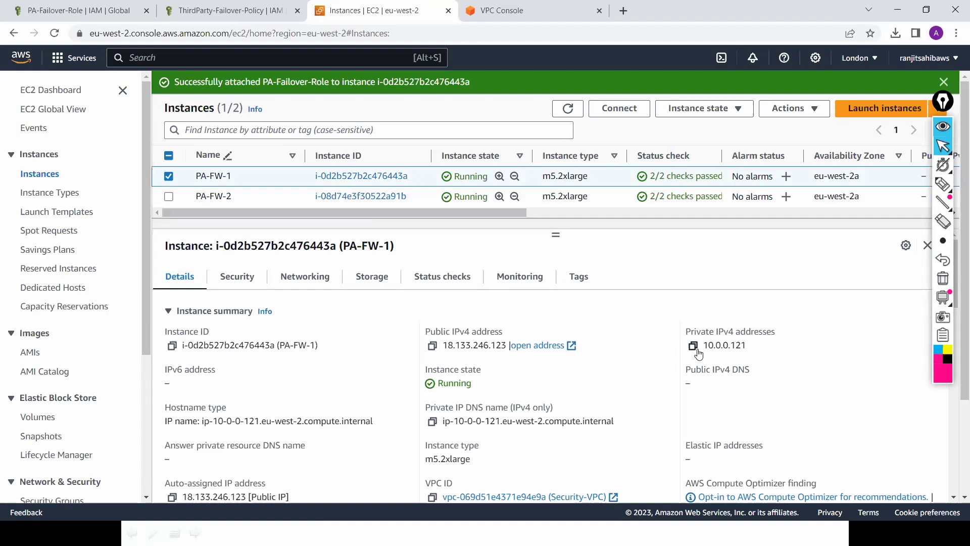
pyautogui.click(815, 116)
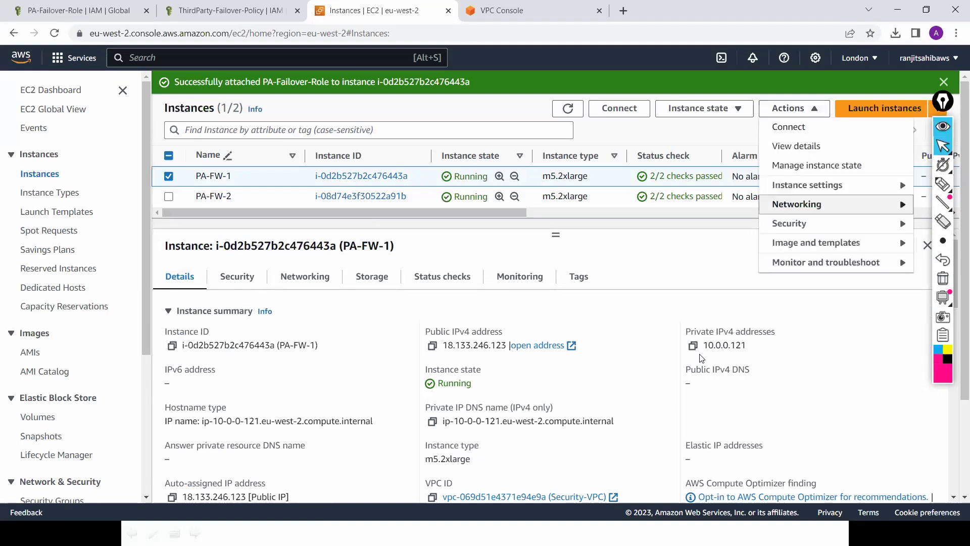
pyautogui.click(819, 207)
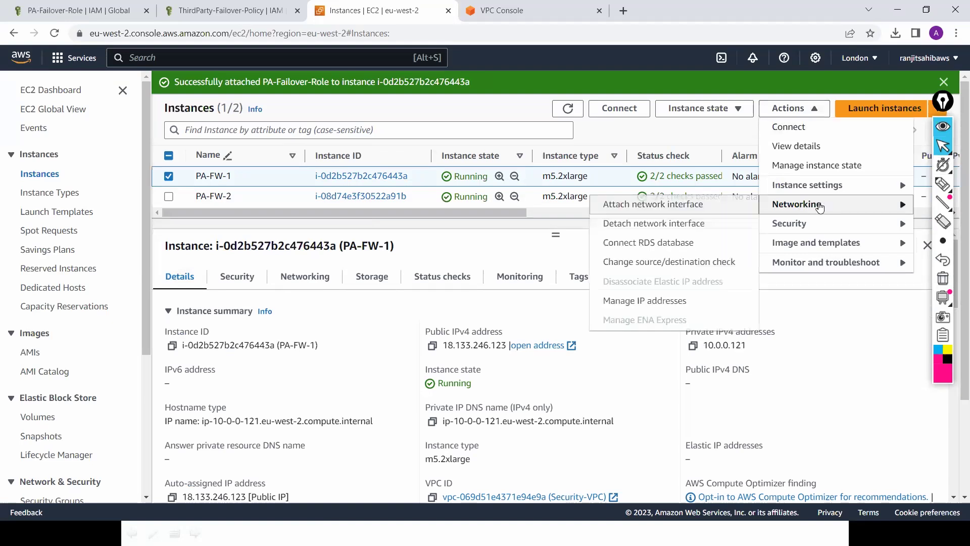
pyautogui.click(708, 210)
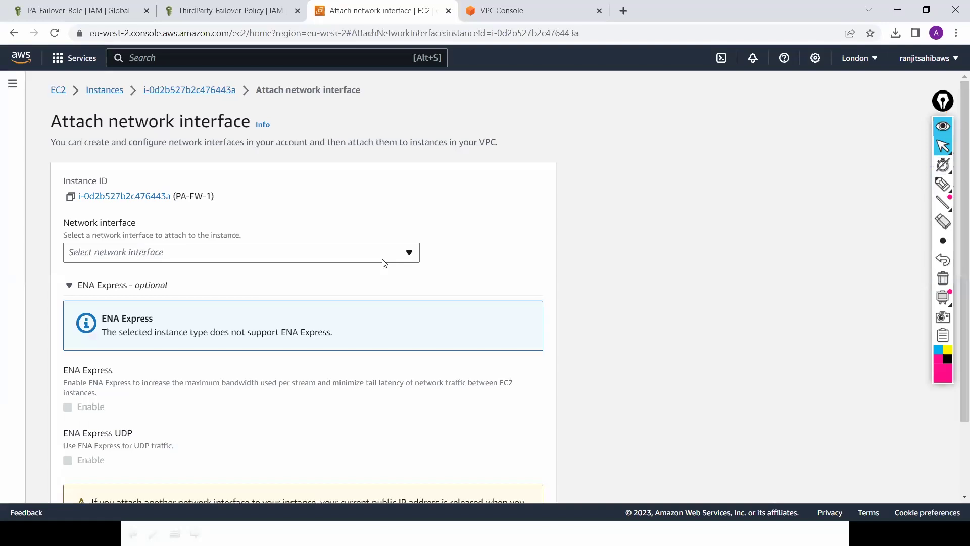
pyautogui.click(350, 274)
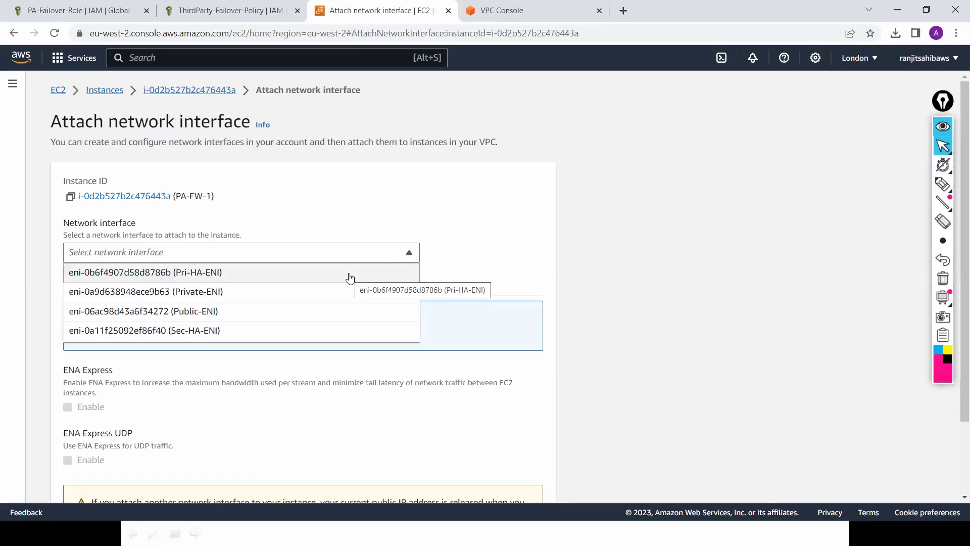
pyautogui.click(349, 273)
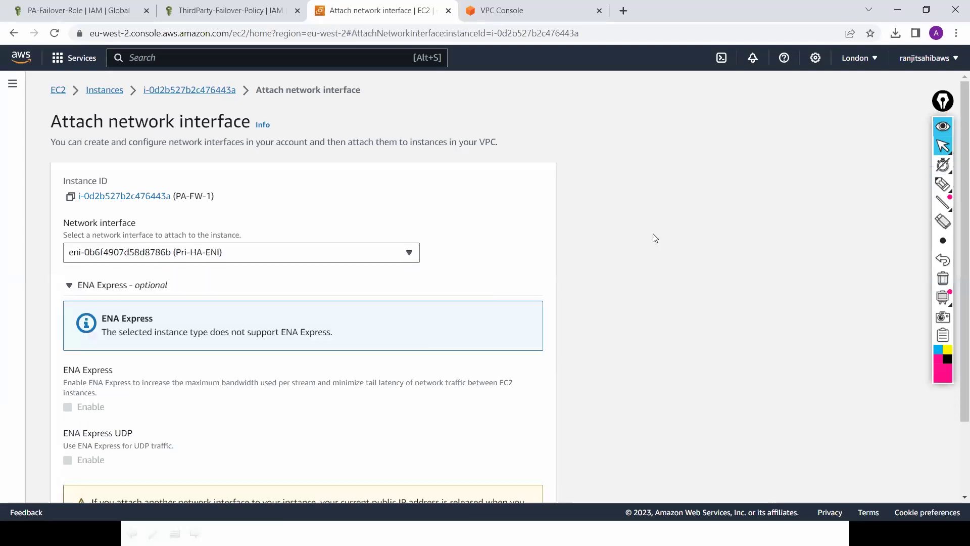
pyautogui.scroll(-2, 610, 426)
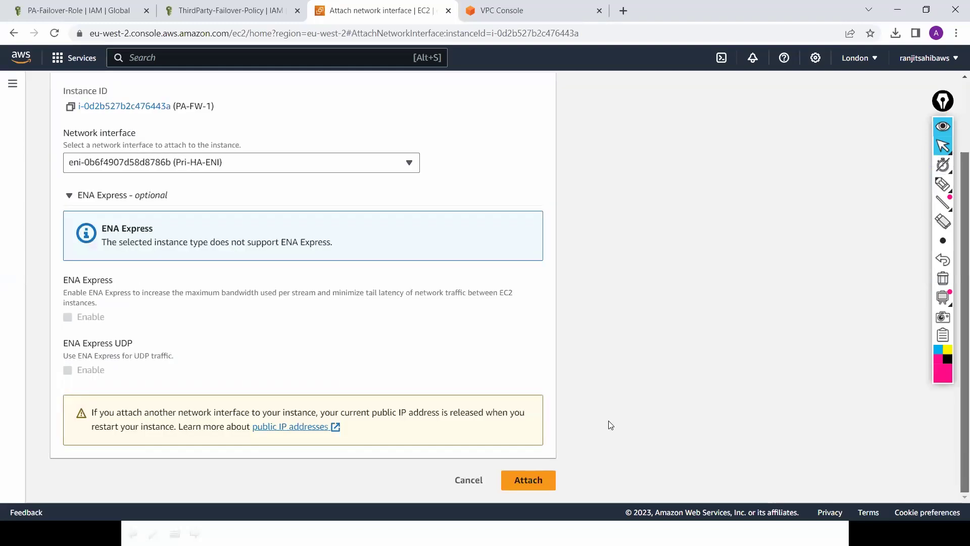
pyautogui.click(537, 485)
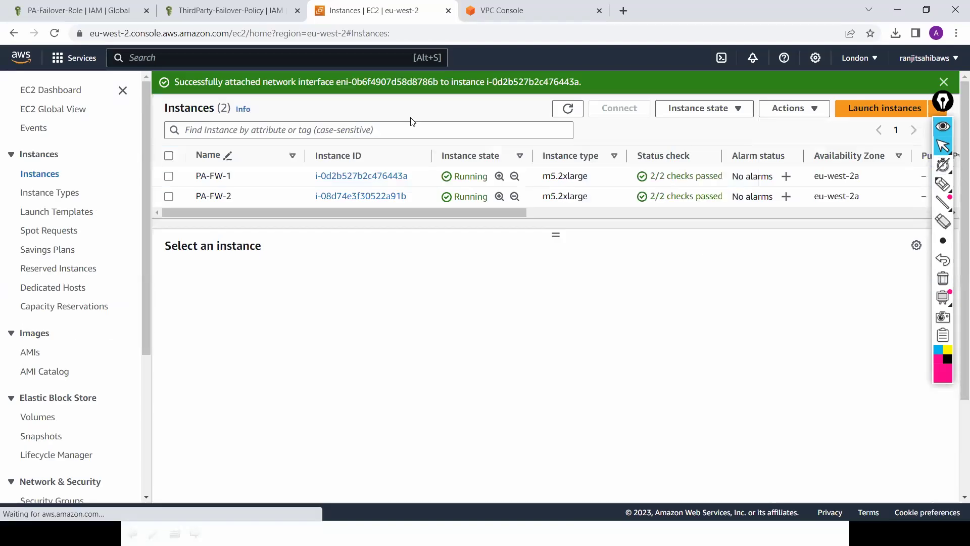
# Step: Attach the Public-ENI network interface to PA-FW-1
pyautogui.click(168, 176)
pyautogui.click(795, 108)
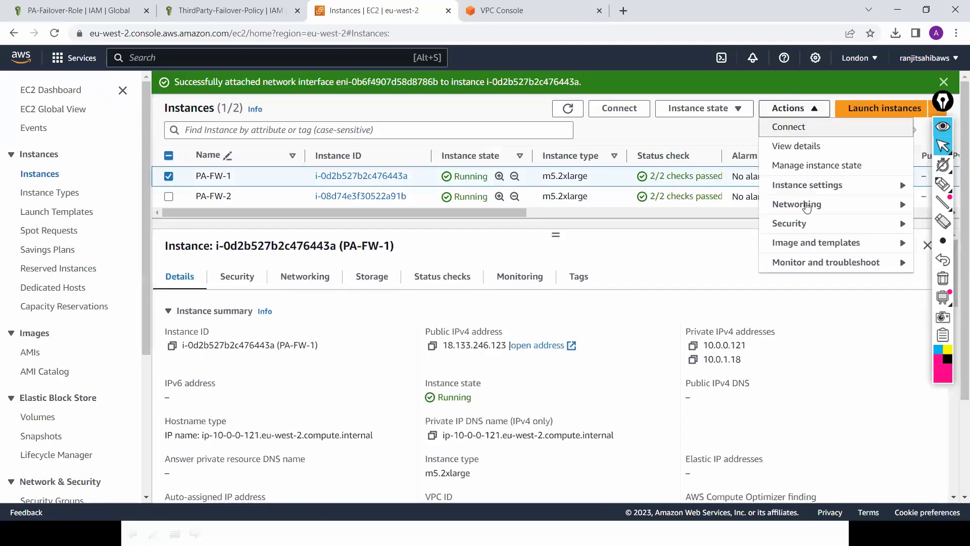
pyautogui.moveTo(804, 207)
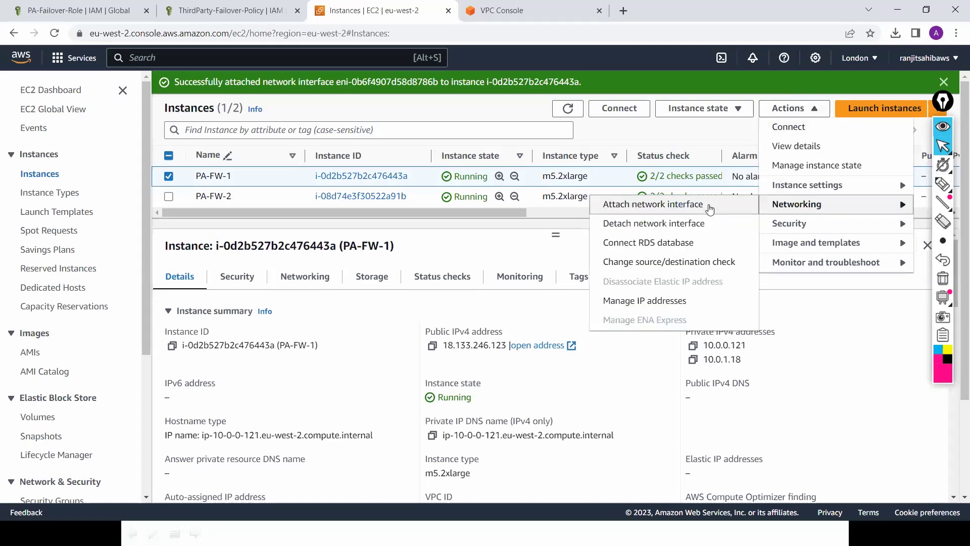
pyautogui.click(708, 204)
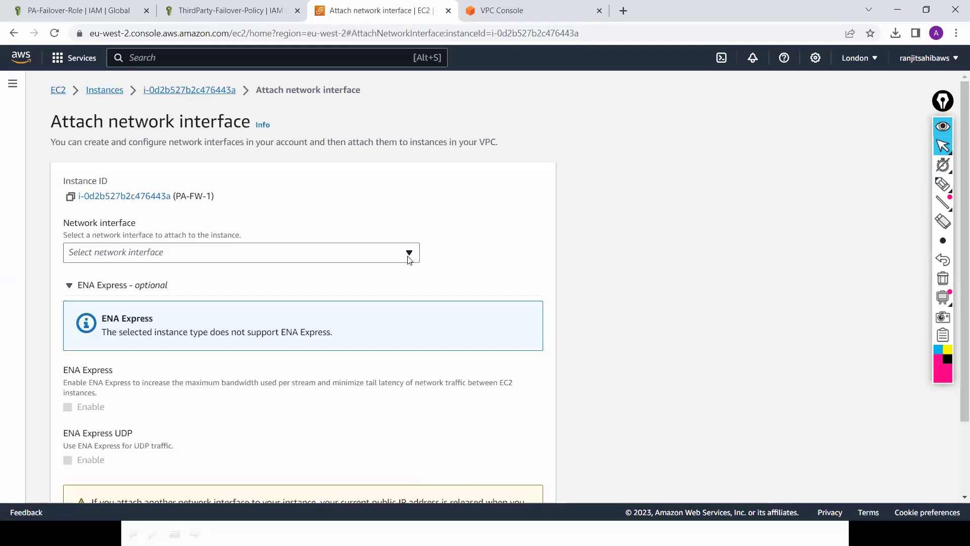
pyautogui.click(409, 260)
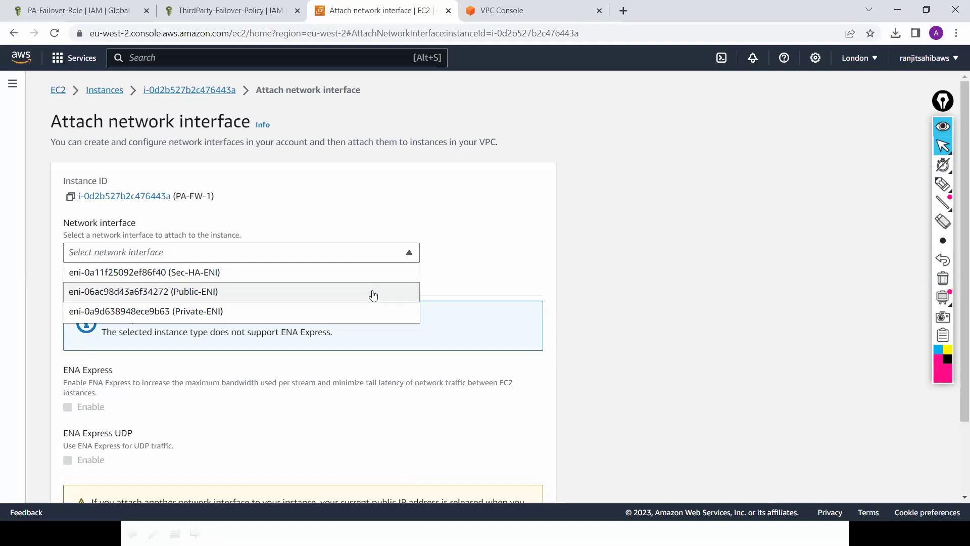
pyautogui.click(373, 293)
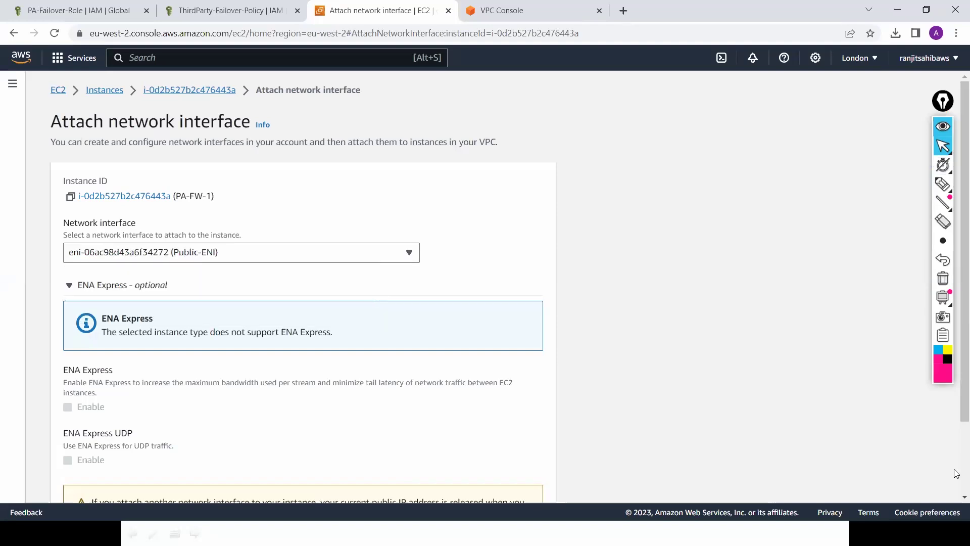
pyautogui.scroll(-3, 626, 477)
pyautogui.click(526, 479)
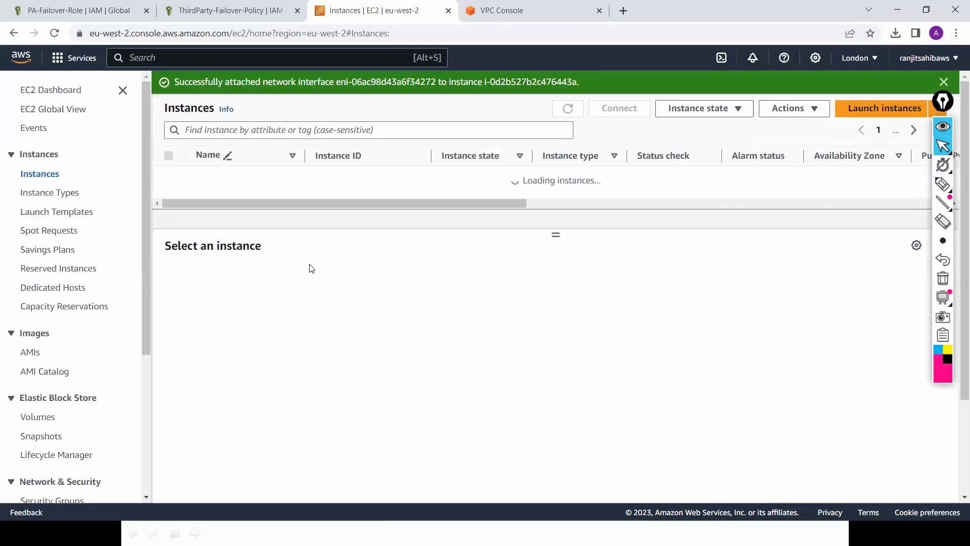
# Step: Attach the Private-ENI network interface to PA-FW-1 as well
pyautogui.click(170, 176)
pyautogui.click(812, 112)
pyautogui.moveTo(818, 209)
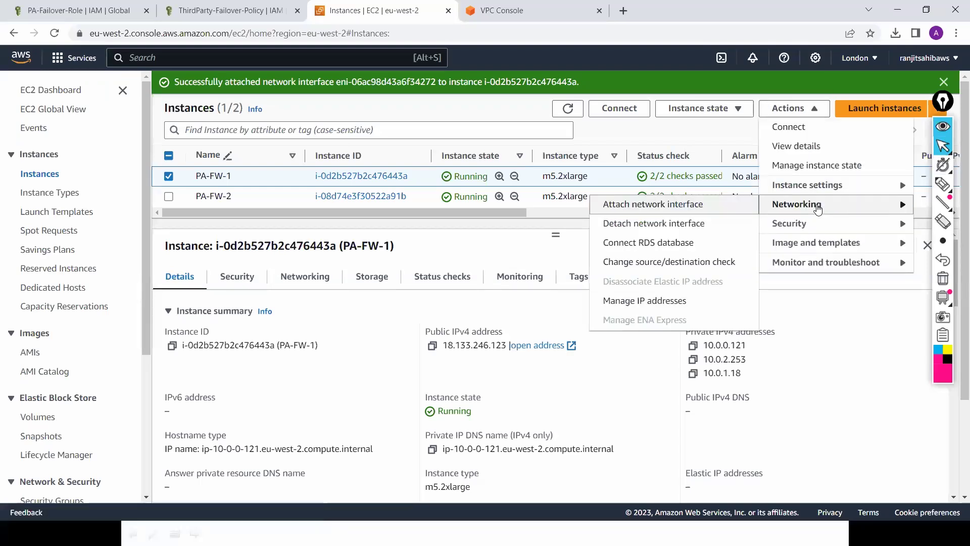
pyautogui.click(709, 205)
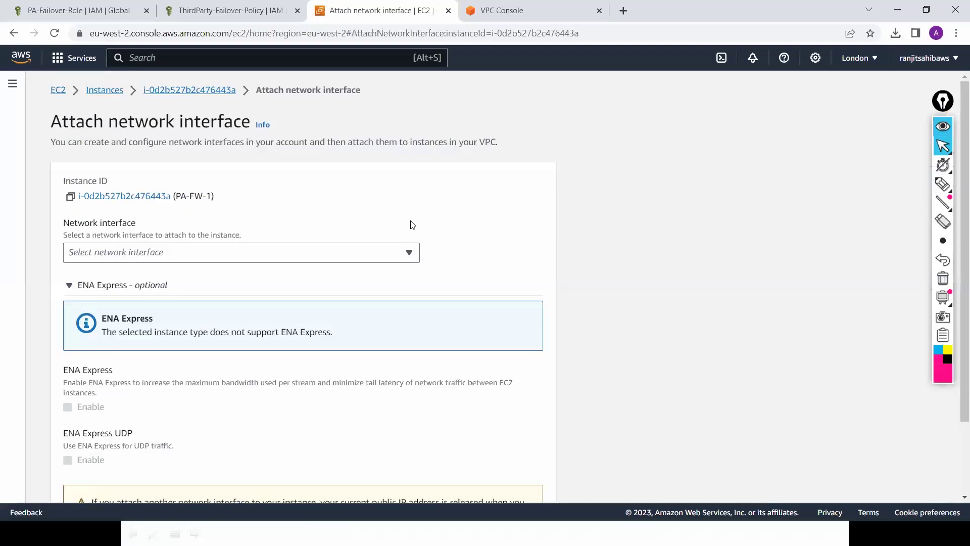
pyautogui.click(401, 254)
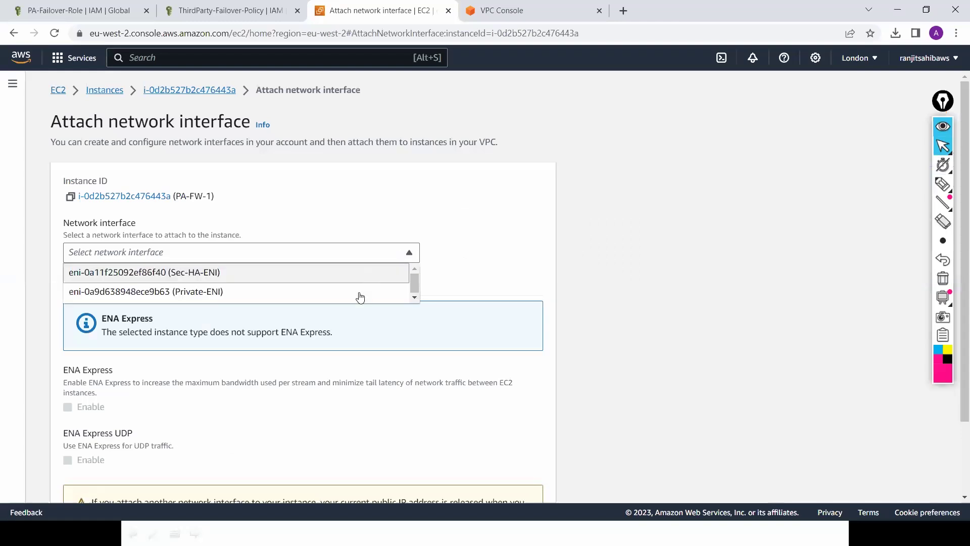
pyautogui.click(359, 295)
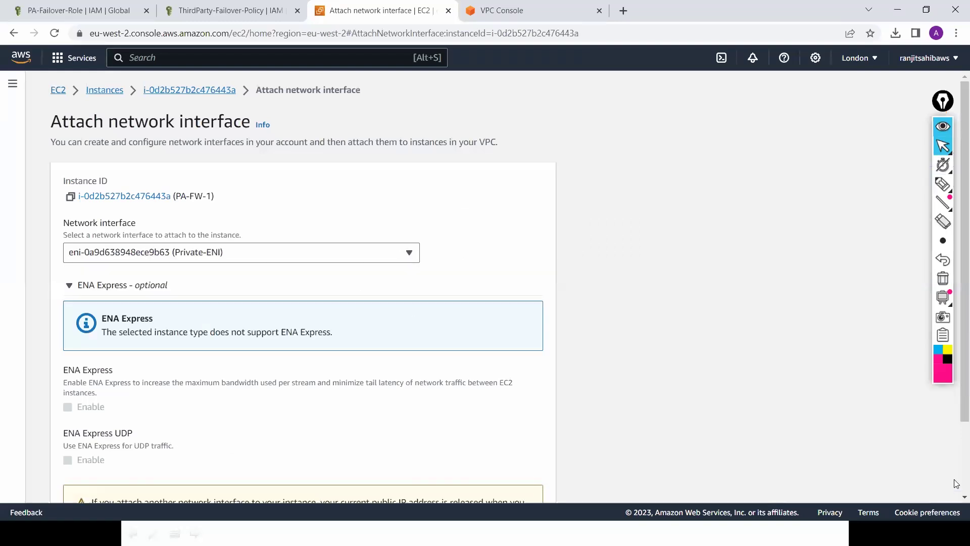
pyautogui.scroll(-2, 641, 466)
pyautogui.click(537, 479)
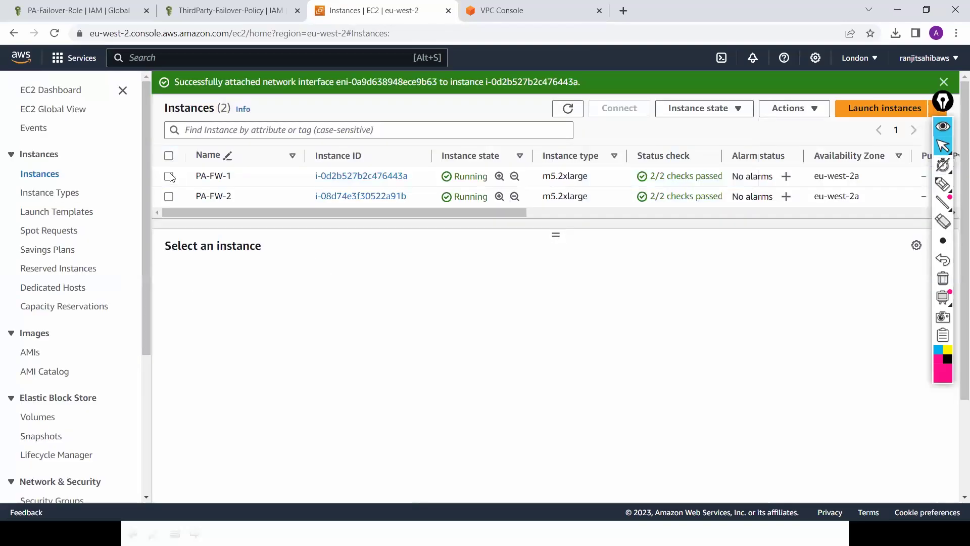
pyautogui.click(168, 176)
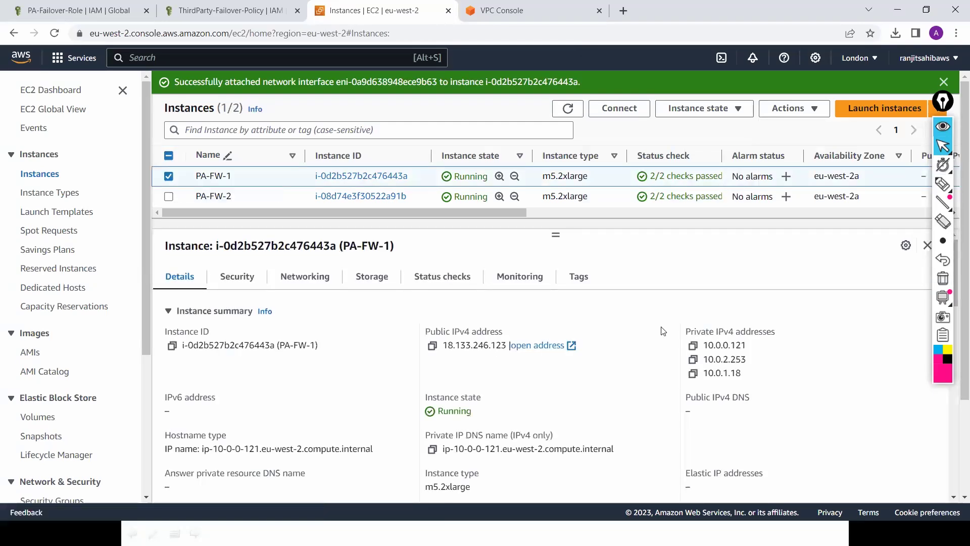
pyautogui.click(569, 111)
pyautogui.click(570, 112)
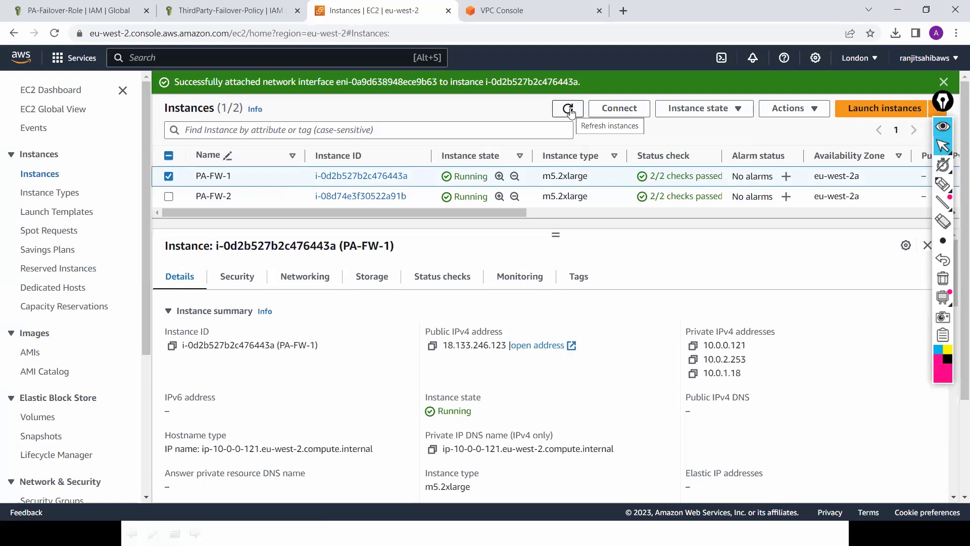
pyautogui.click(817, 111)
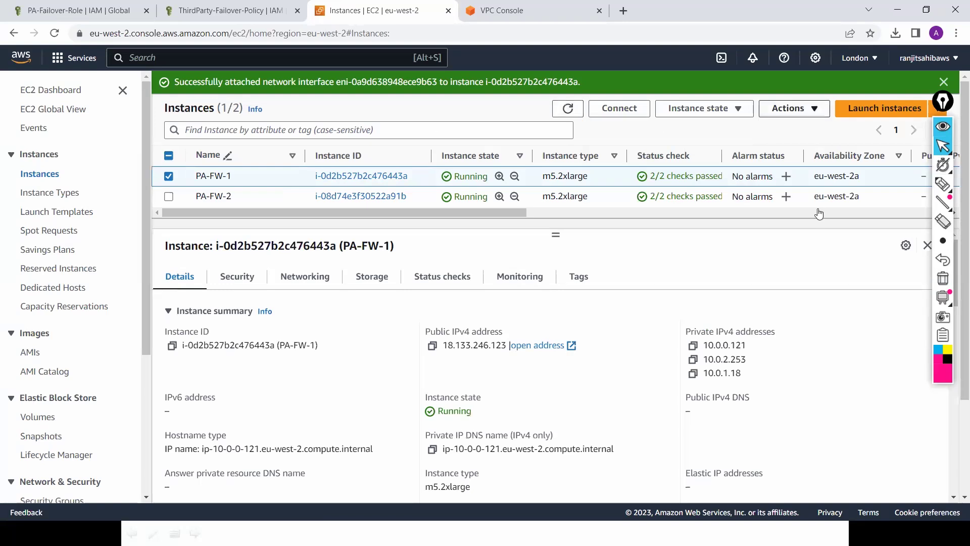
pyautogui.moveTo(819, 213)
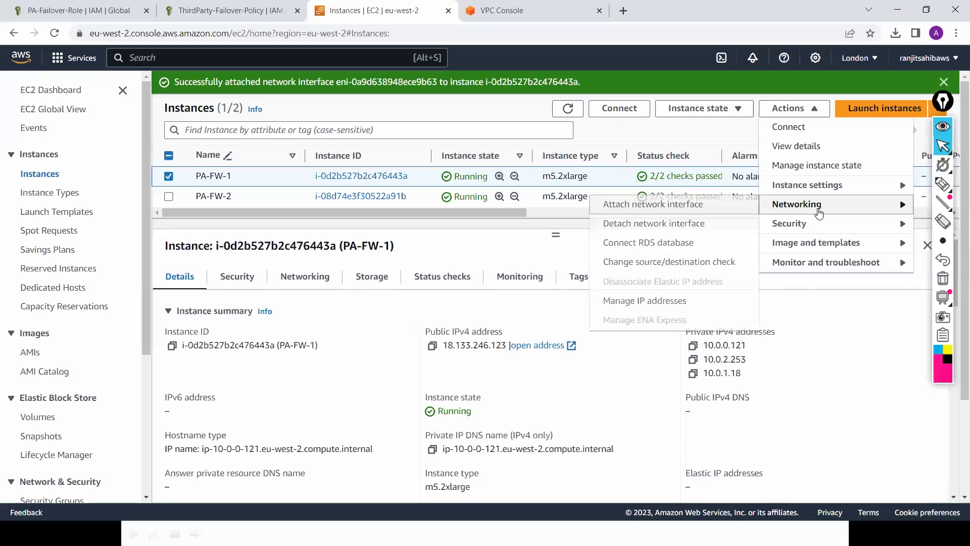
pyautogui.click(707, 213)
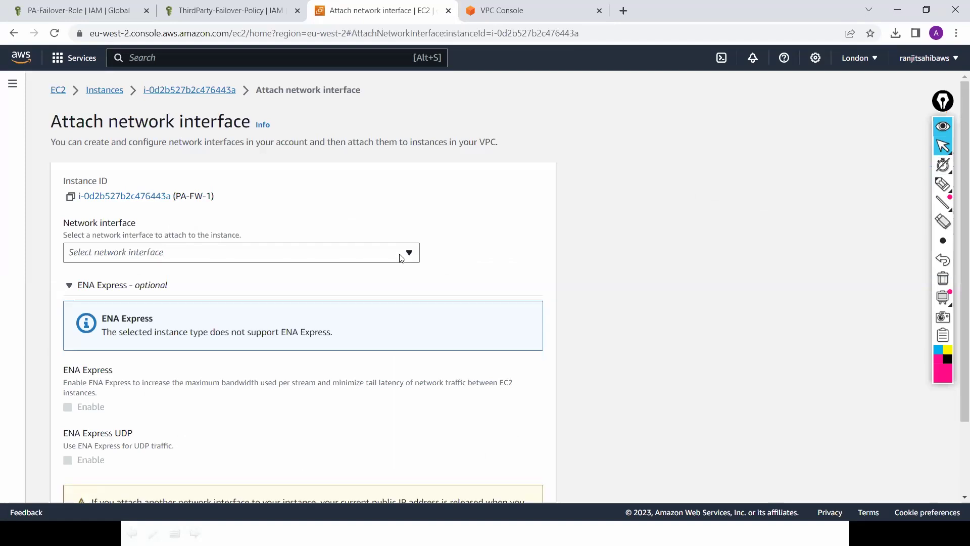
pyautogui.click(401, 258)
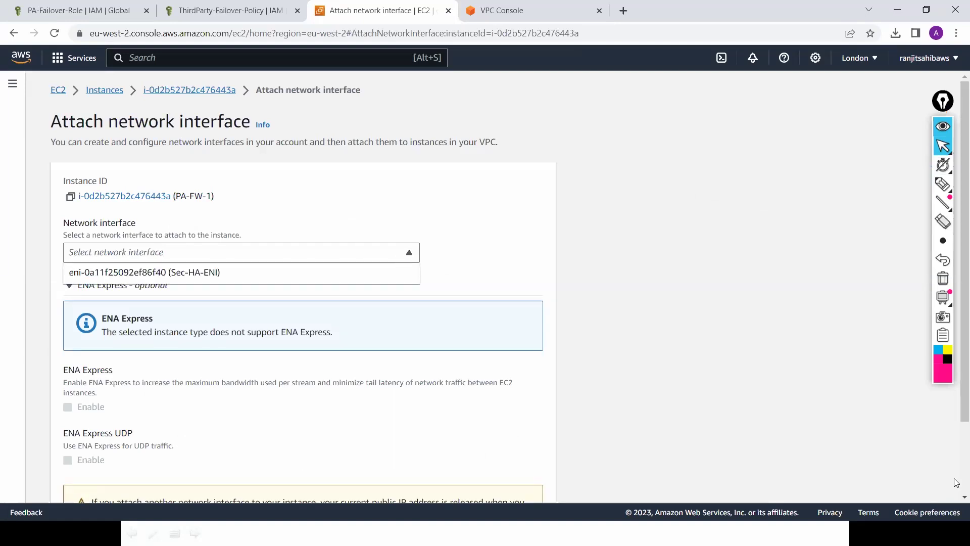
pyautogui.scroll(-2, 956, 483)
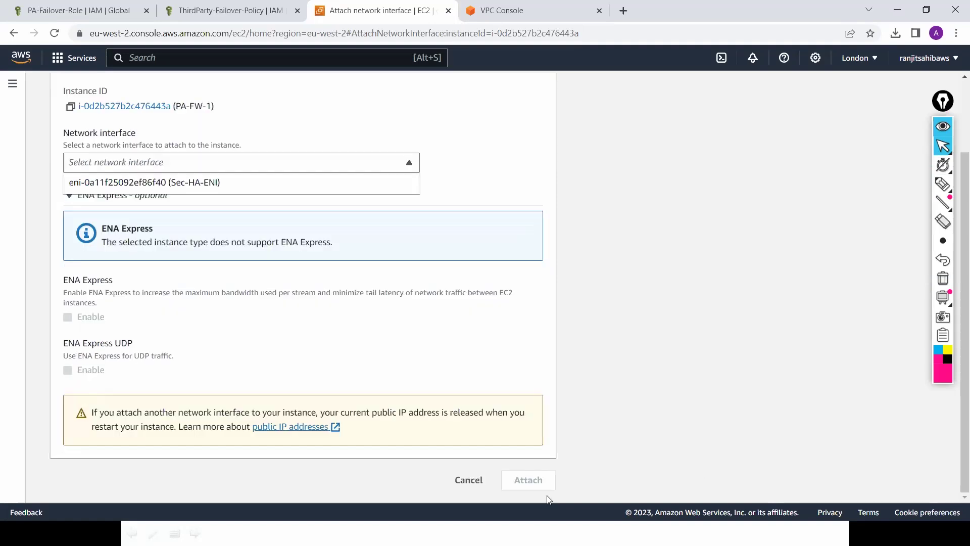
pyautogui.click(468, 480)
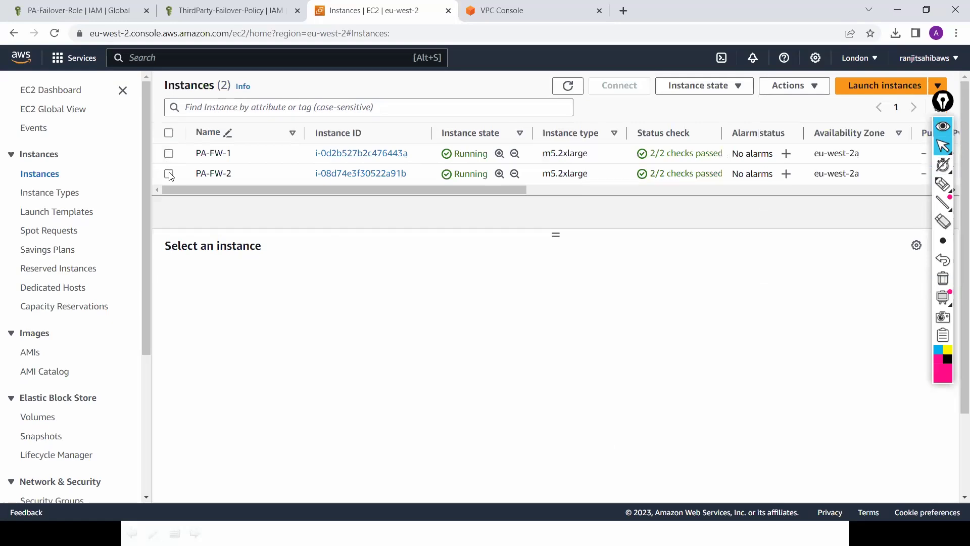
# Step: Select PA-FW-2 and attach the Sec-HA-ENI network interface to it
pyautogui.click(169, 174)
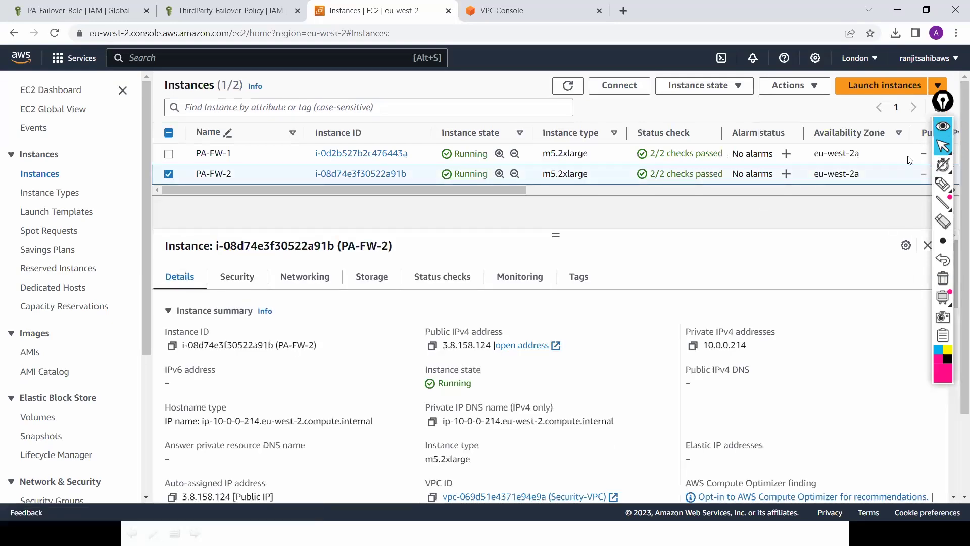
pyautogui.click(815, 87)
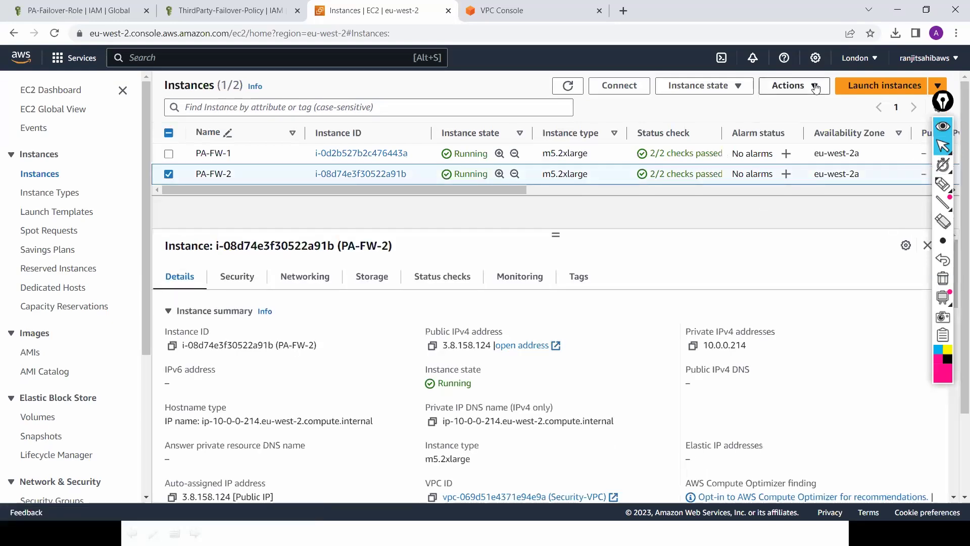
pyautogui.moveTo(810, 183)
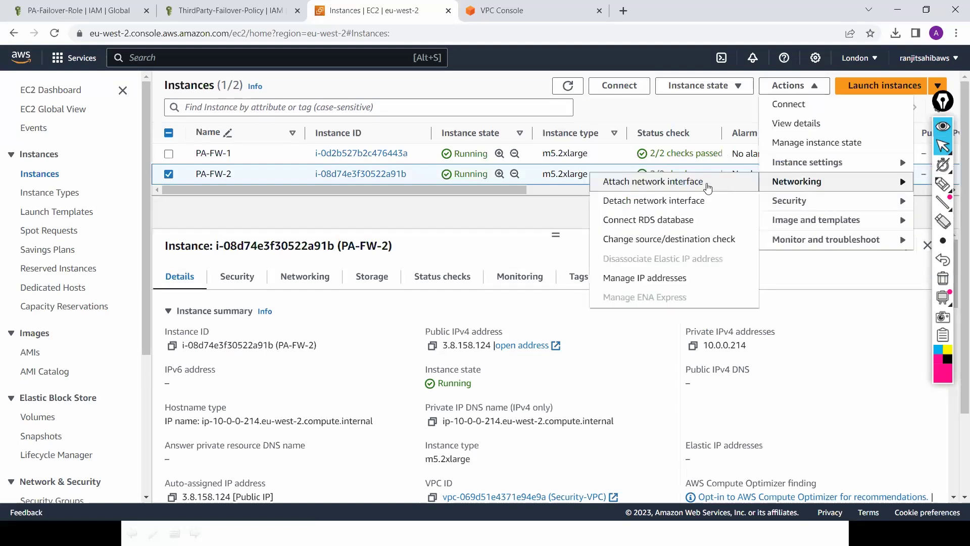
pyautogui.click(707, 187)
pyautogui.click(399, 257)
pyautogui.click(363, 274)
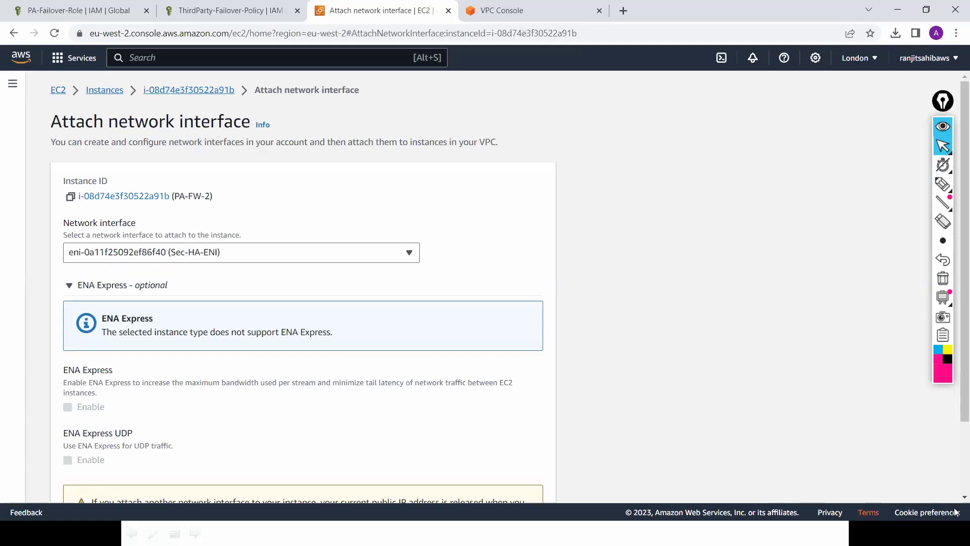
pyautogui.scroll(-2, 651, 481)
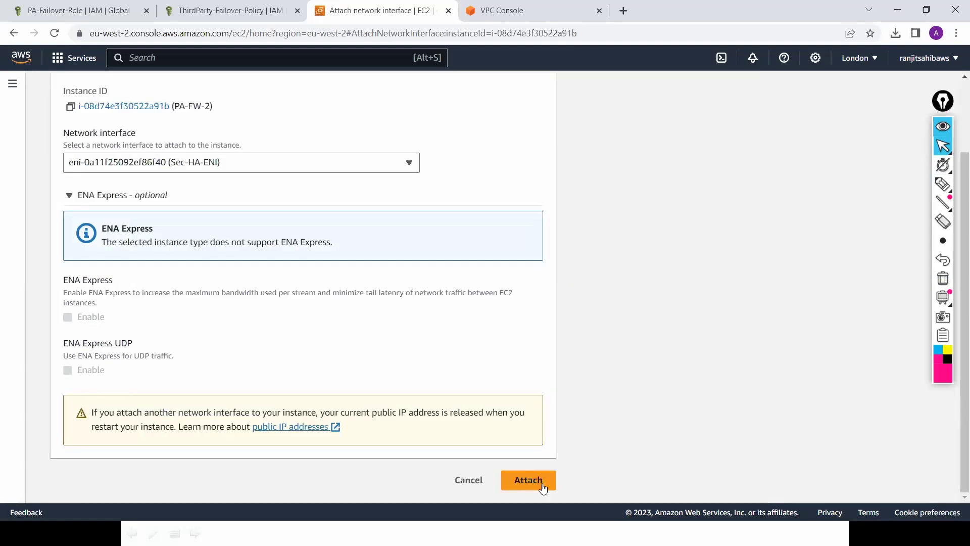
pyautogui.click(535, 484)
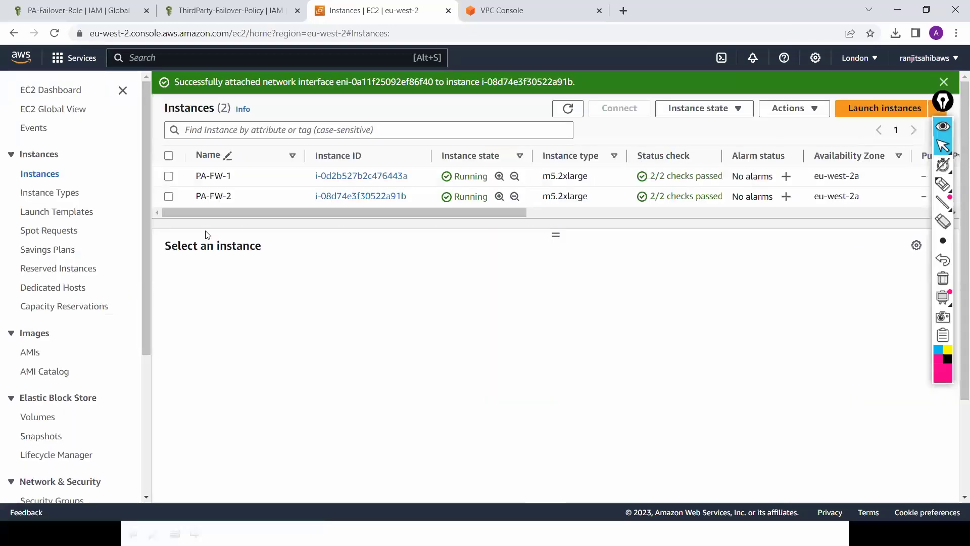
# Step: Compare private IPs: PA-FW-2's 10.0.0.214 against PA-FW-1's 10.0.1.18 and 10.0.3.192
pyautogui.click(168, 196)
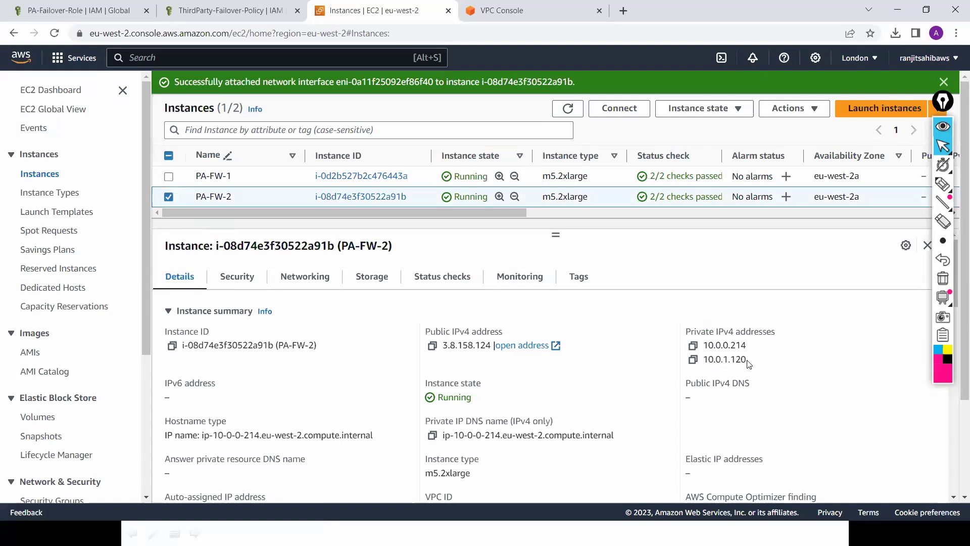
pyautogui.moveTo(748, 350); pyautogui.dragTo(708, 345)
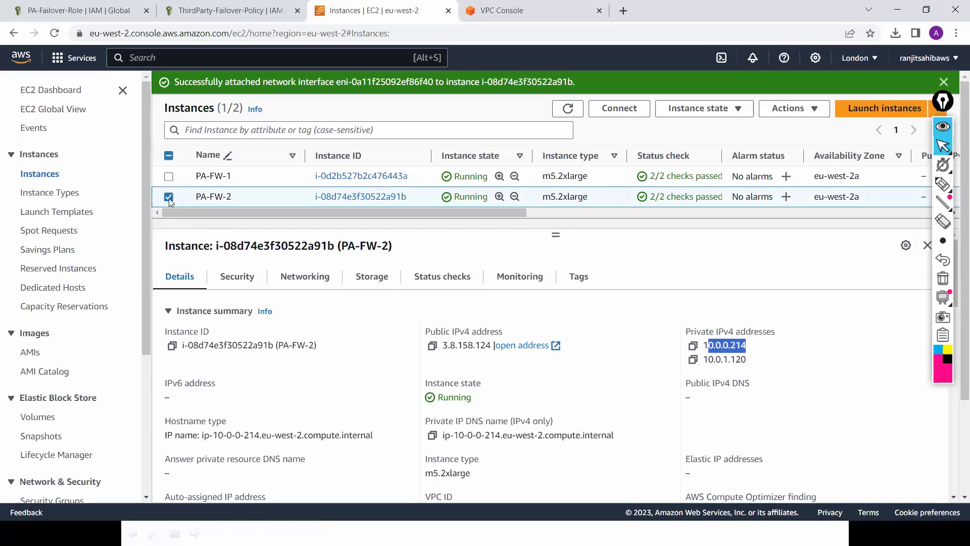
pyautogui.click(169, 178)
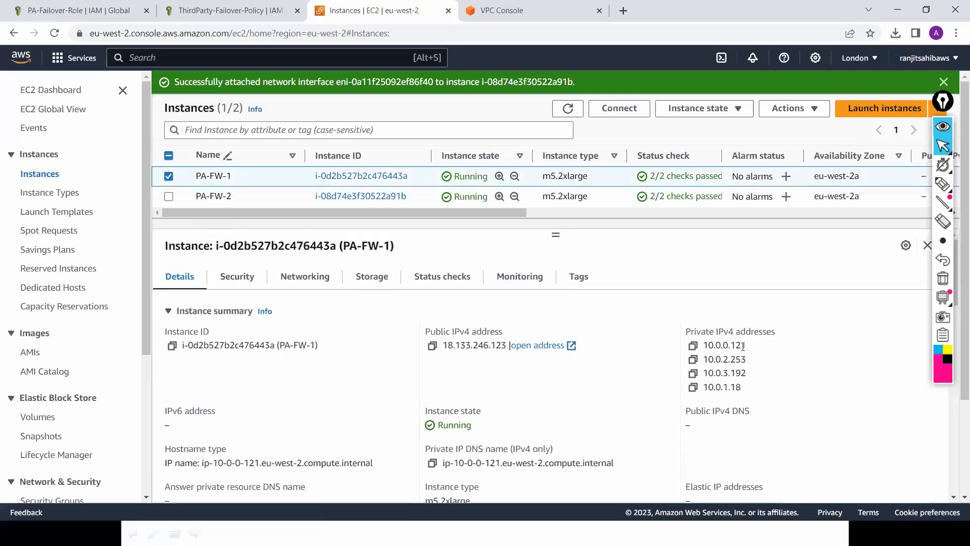
pyautogui.moveTo(707, 345); pyautogui.dragTo(741, 345)
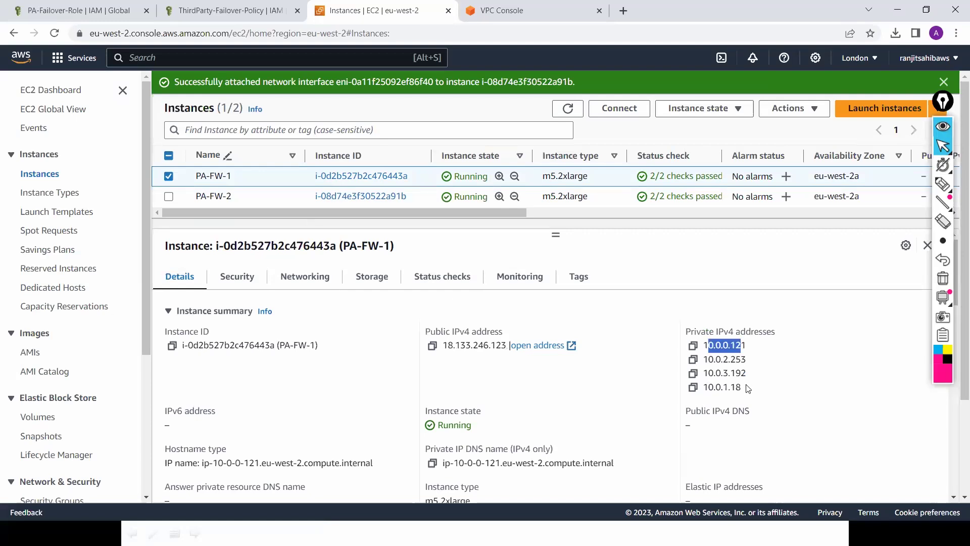
pyautogui.moveTo(741, 387); pyautogui.dragTo(745, 359)
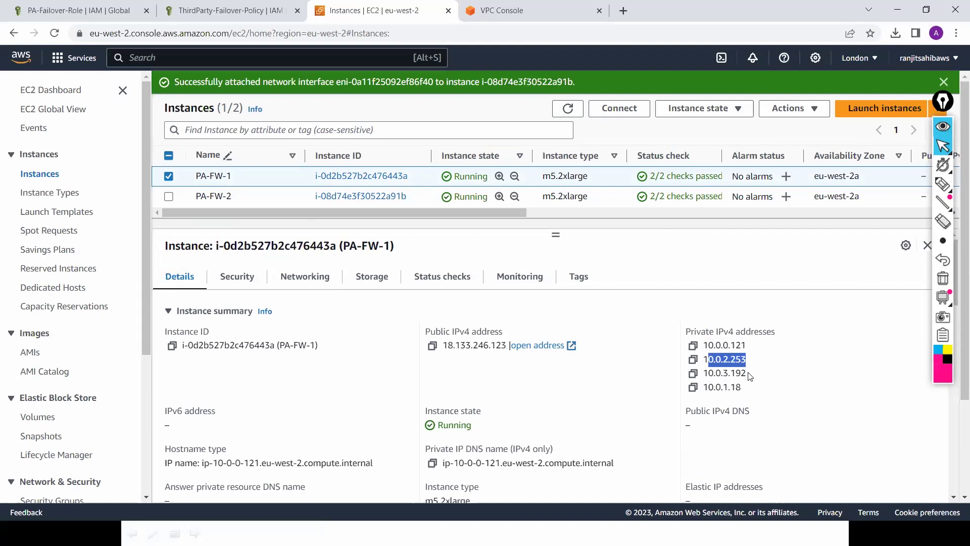
pyautogui.doubleClick(702, 373)
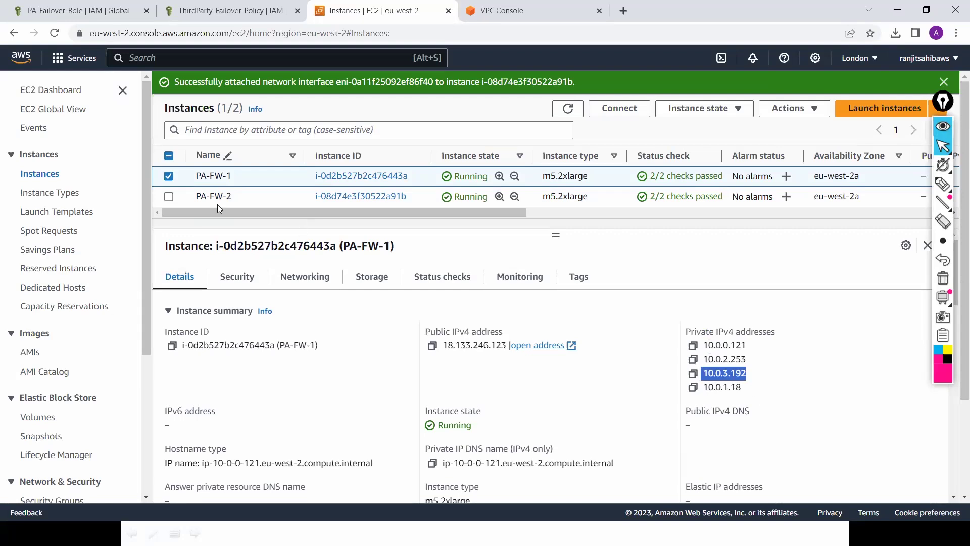
# Step: Switch to PA-FW-2's details, showing private IPs 10.0.0.214 and 10.0.1.120
pyautogui.click(170, 178)
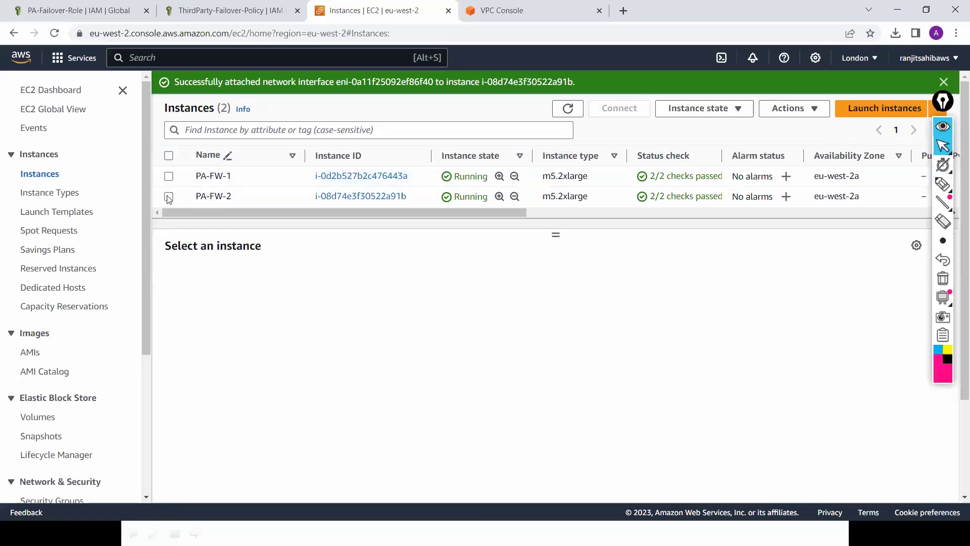
pyautogui.click(169, 196)
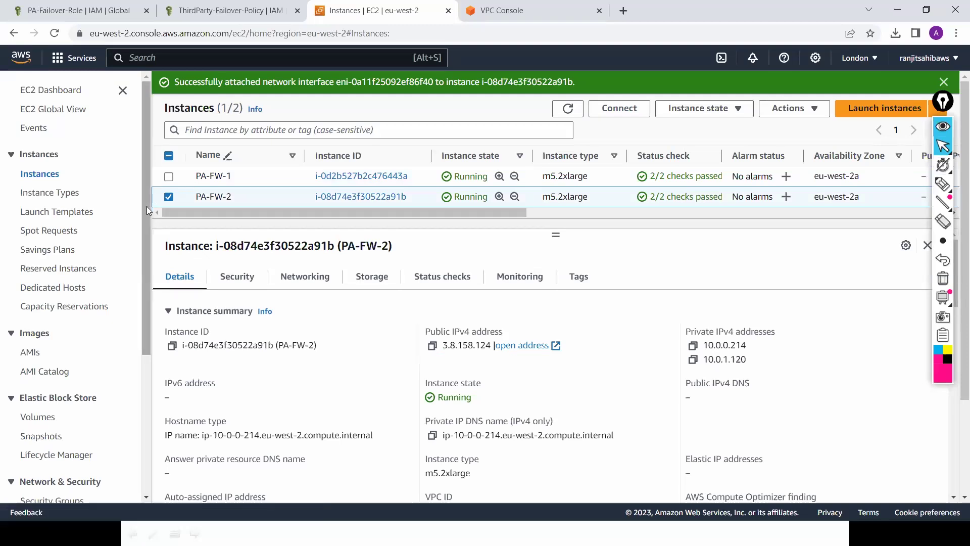
pyautogui.scroll(-2, 142, 175)
pyautogui.scroll(2, 146, 192)
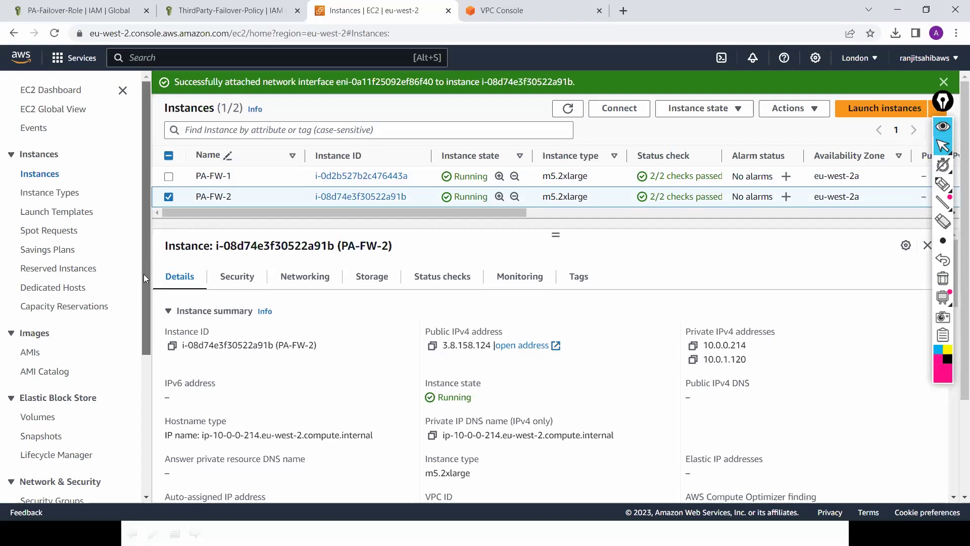
pyautogui.scroll(-2, 144, 286)
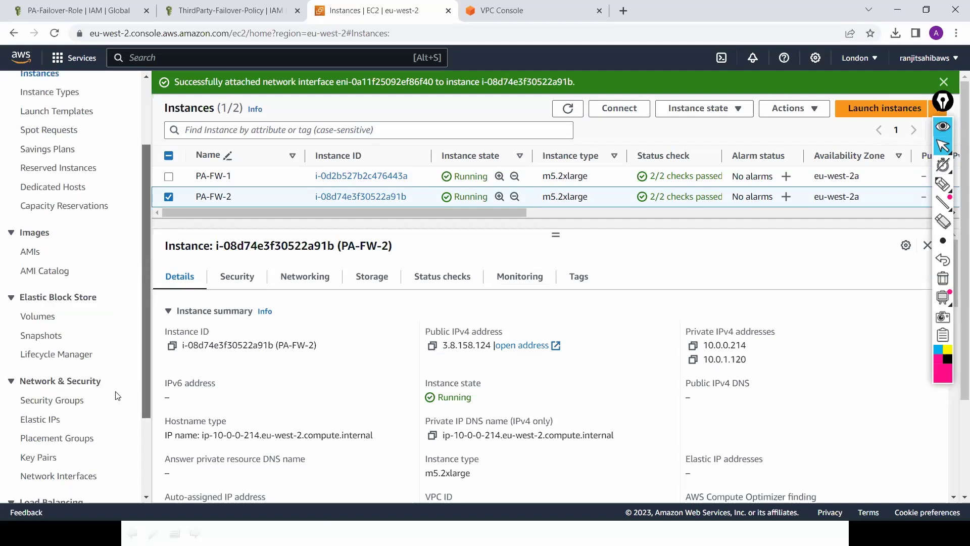
# Step: In Network Interfaces, inspect Public-ENI's source/dest. check setting and cancel without changes
pyautogui.click(67, 476)
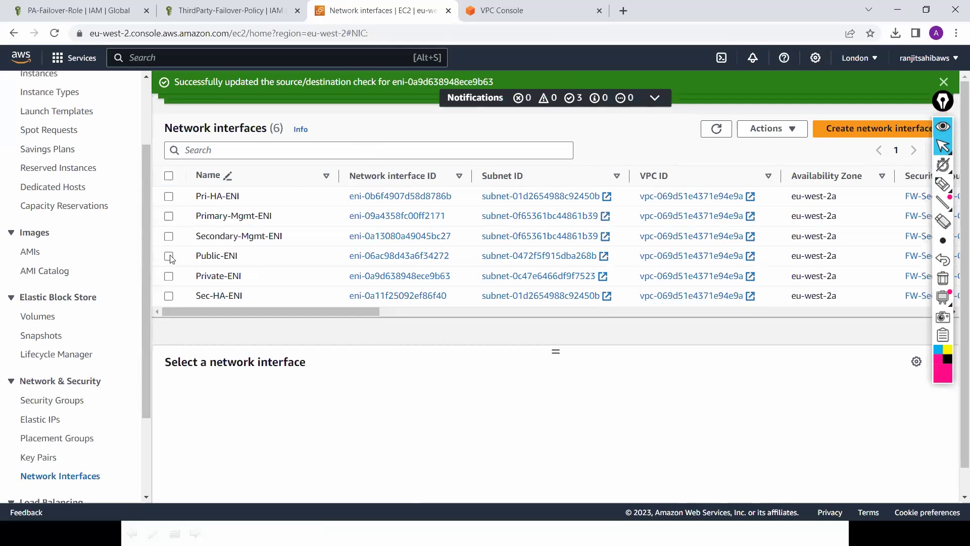
pyautogui.click(170, 256)
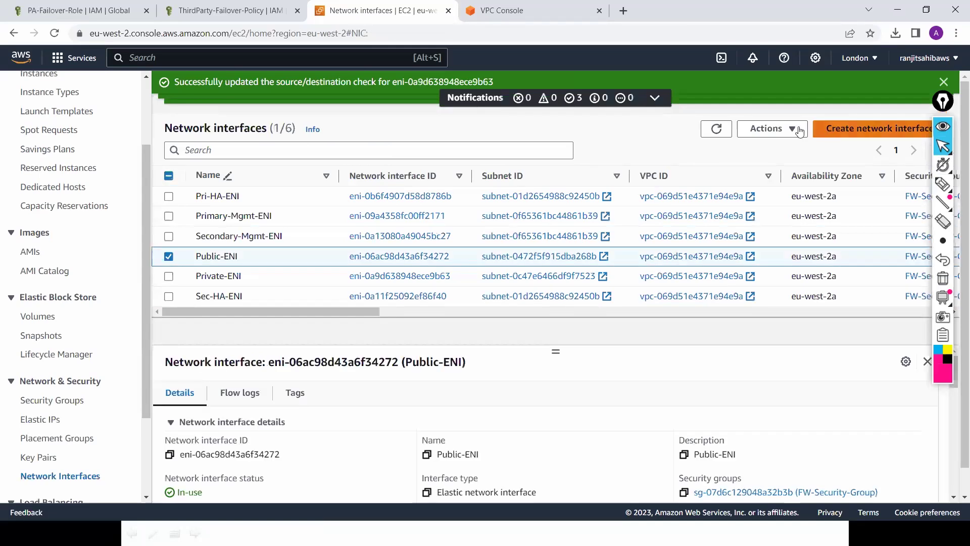
pyautogui.click(793, 130)
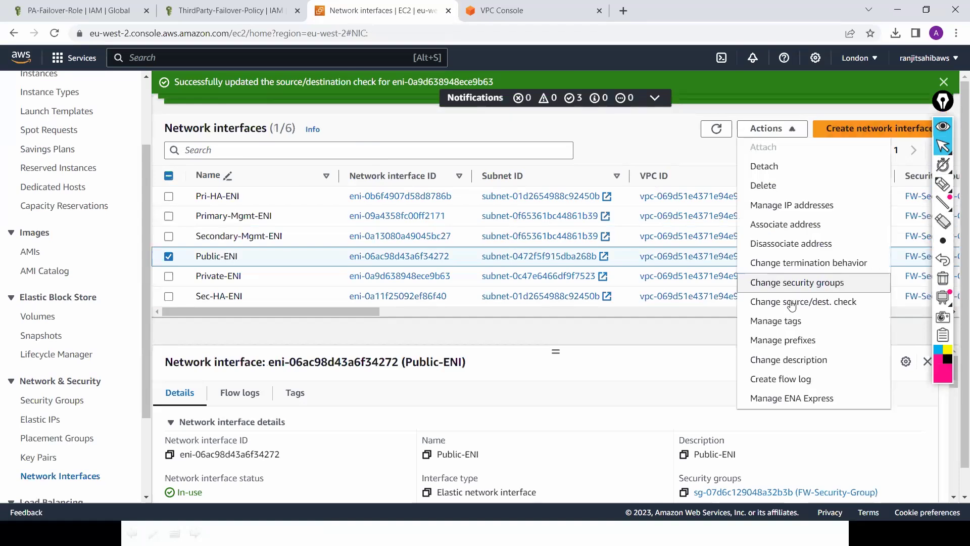
pyautogui.click(792, 302)
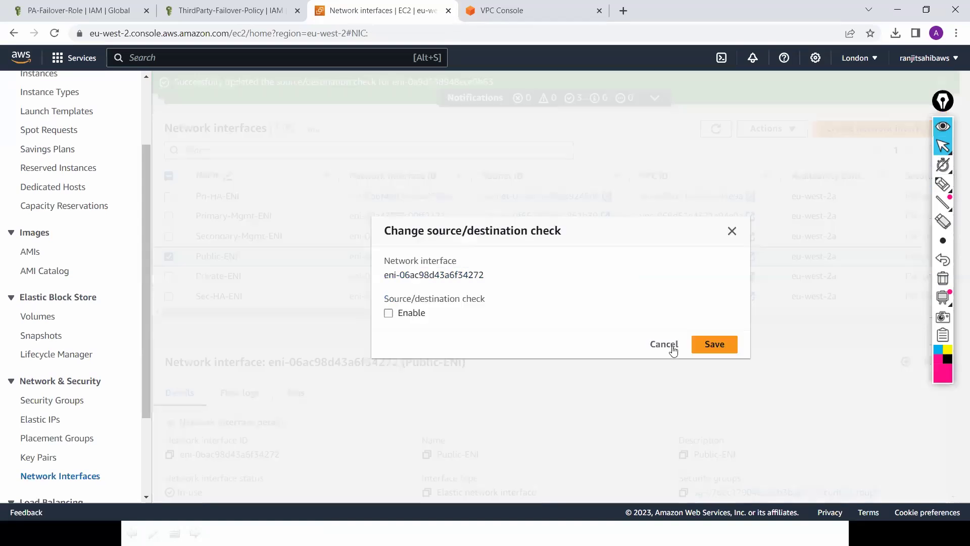
pyautogui.click(664, 346)
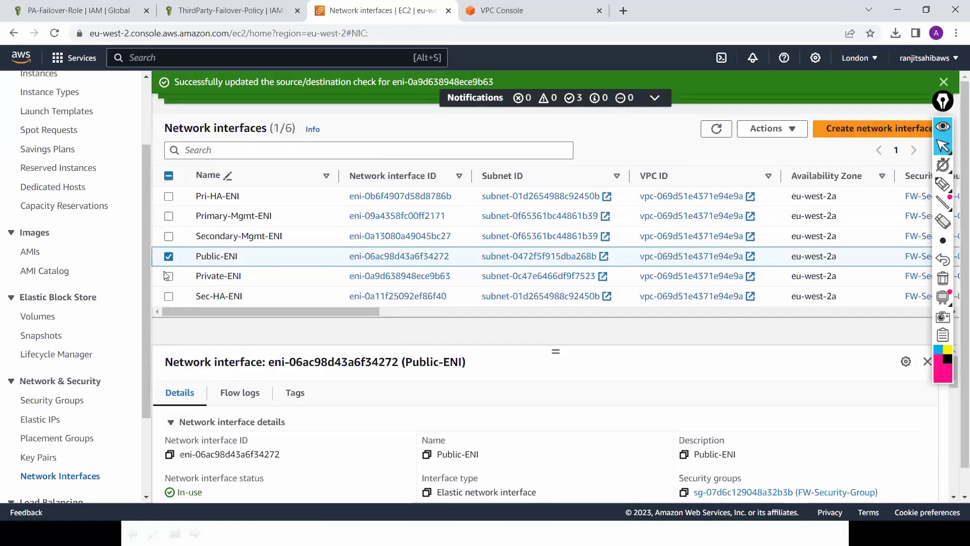
# Step: Inspect Private-ENI's source/dest. check setting, leaving it disabled
pyautogui.click(171, 275)
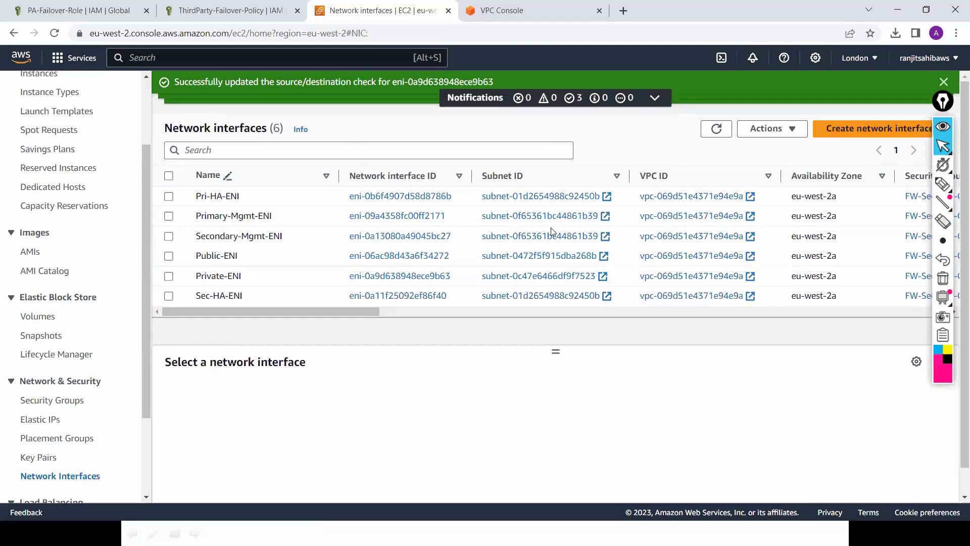
pyautogui.click(772, 128)
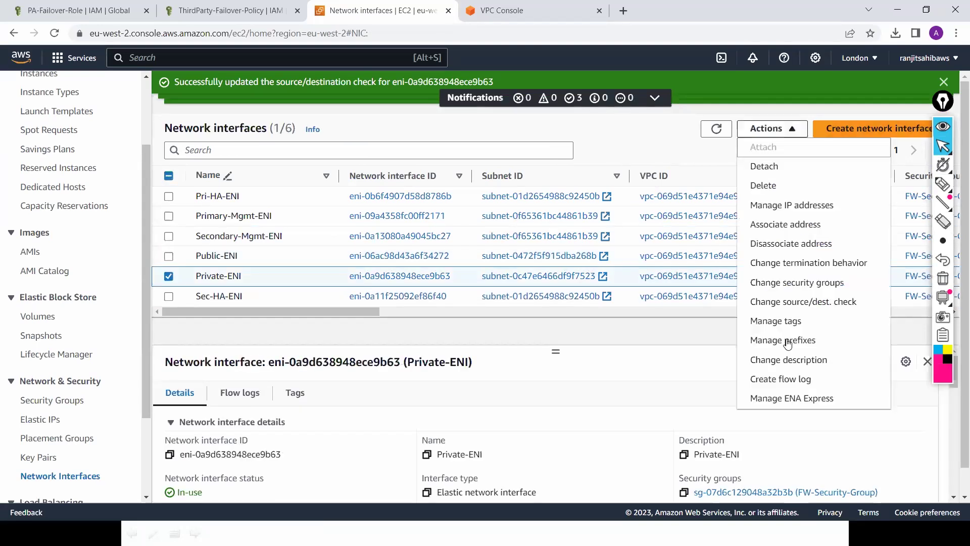
pyautogui.click(805, 303)
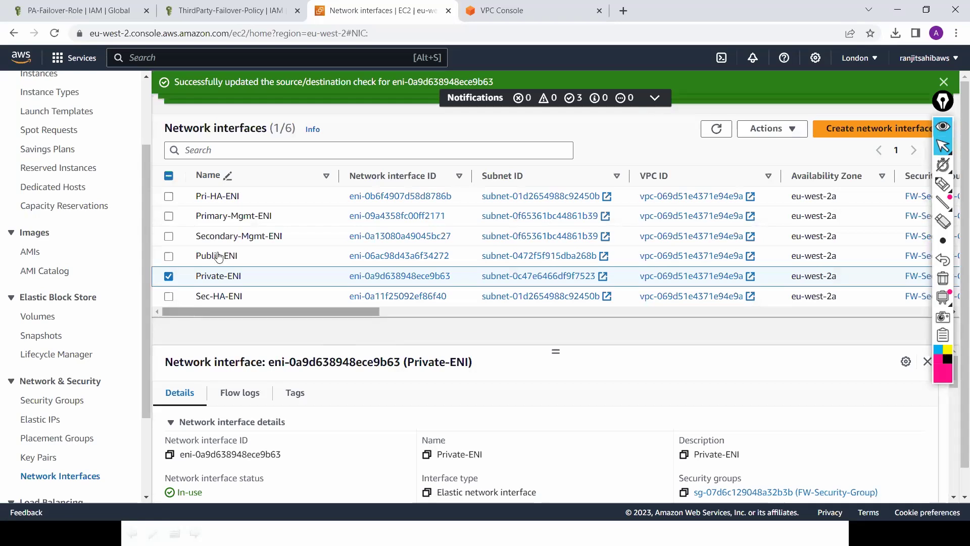
pyautogui.click(169, 277)
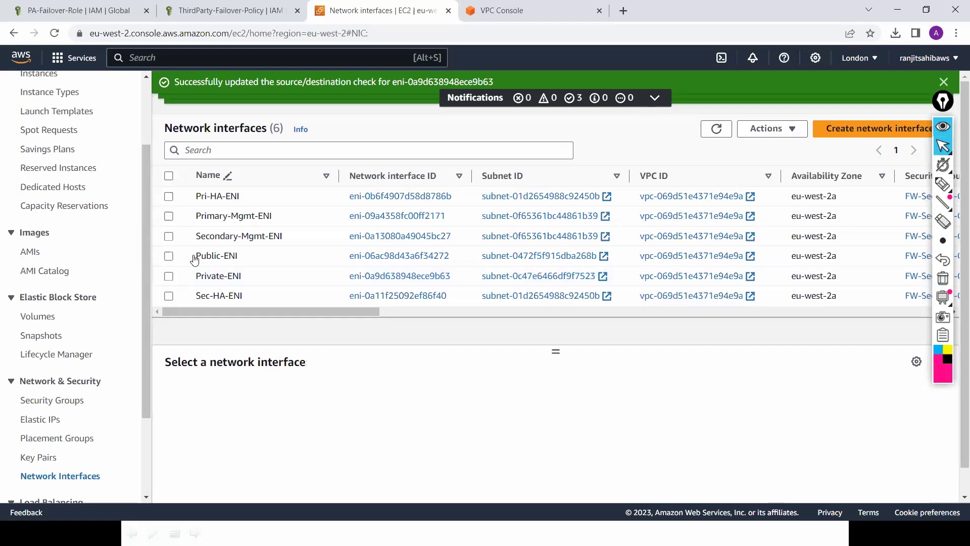
# Step: Allocate Elastic IP 18.170.175.116 from Amazon's IPv4 pool and clear the list filter
pyautogui.click(43, 424)
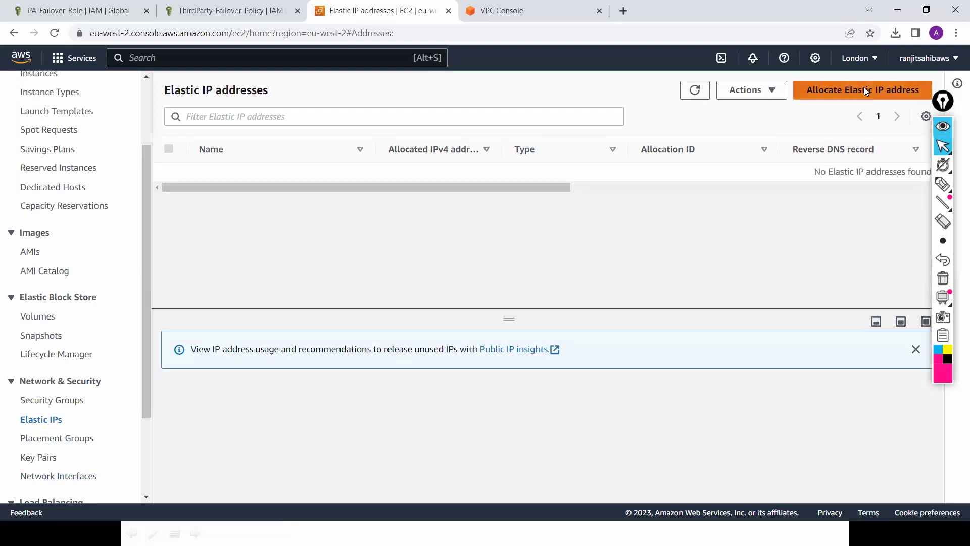
pyautogui.click(865, 91)
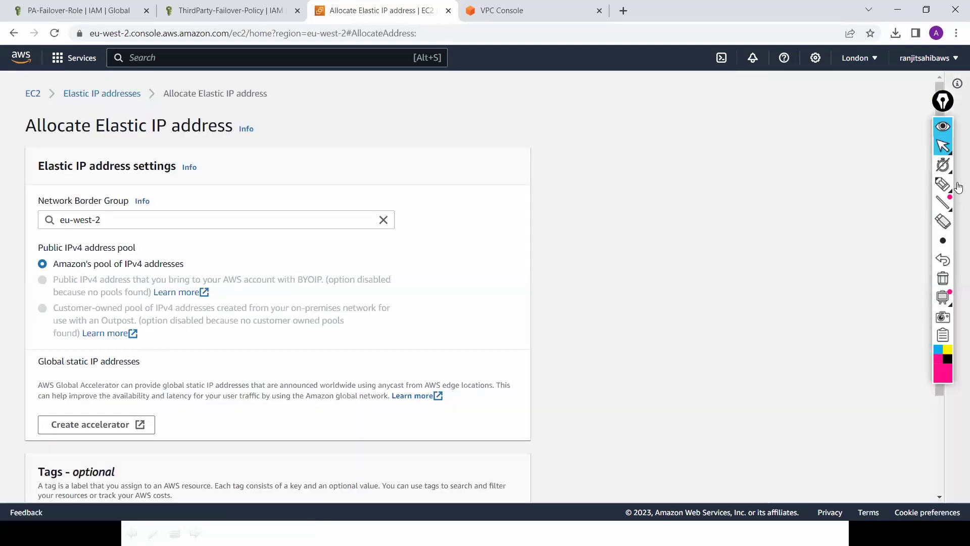
pyautogui.click(944, 102)
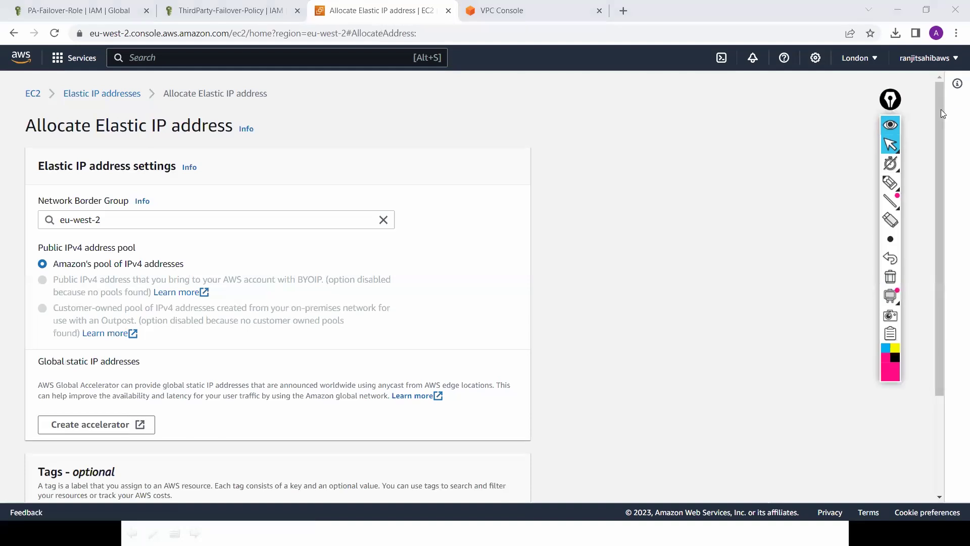
pyautogui.moveTo(937, 205); pyautogui.dragTo(937, 209)
pyautogui.scroll(-3, 537, 433)
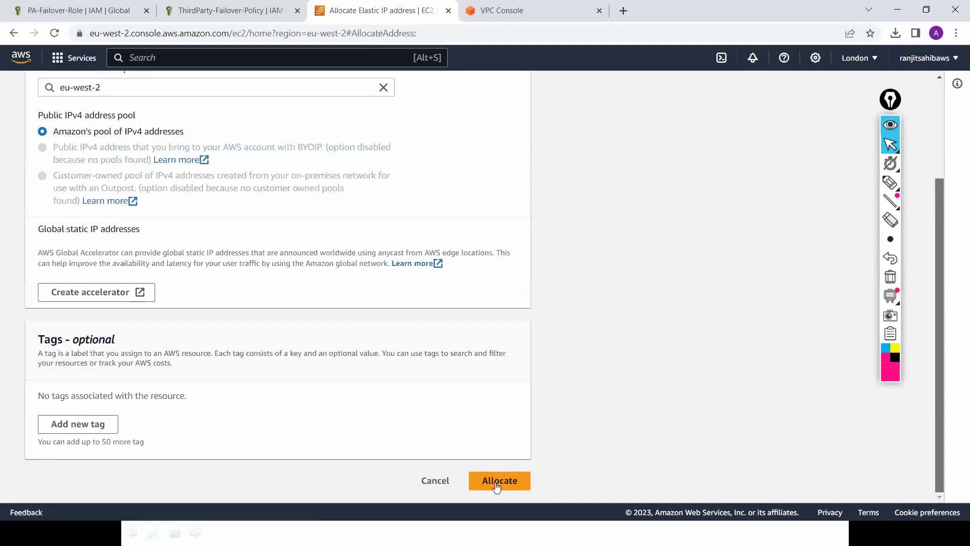
pyautogui.click(496, 486)
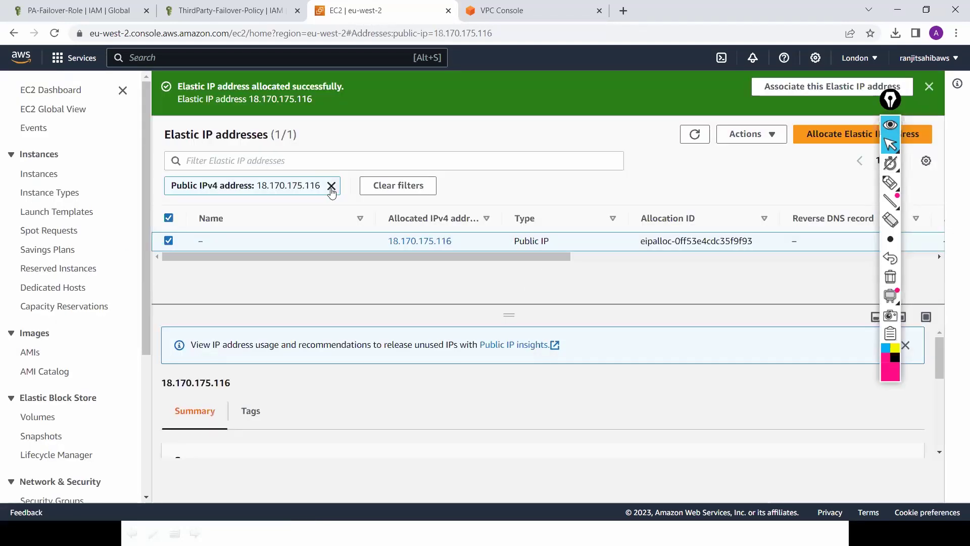
pyautogui.click(331, 186)
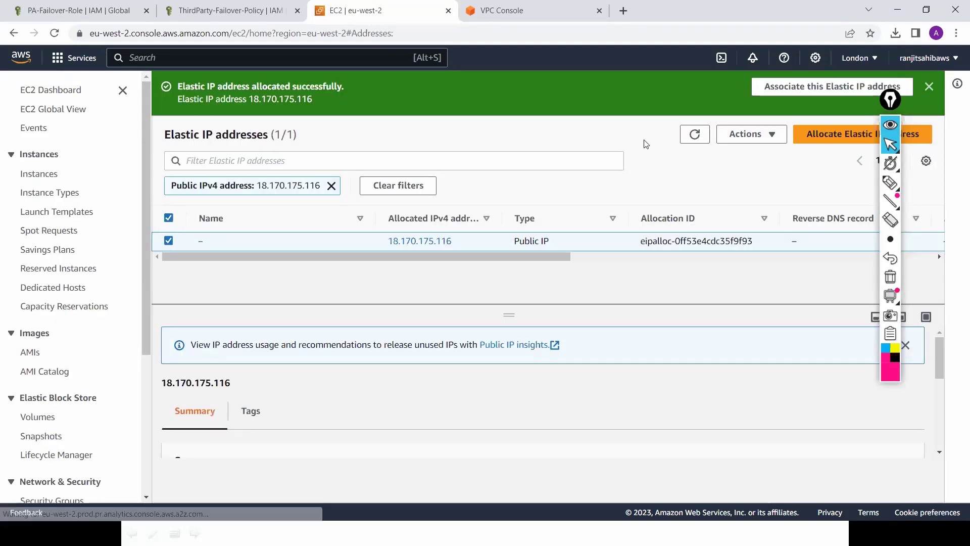
# Step: Associate Elastic IP 18.170.175.116 with Public-ENI (eni-06ac98d43a6f34272) and refresh the list
pyautogui.click(771, 140)
pyautogui.click(764, 198)
pyautogui.click(91, 260)
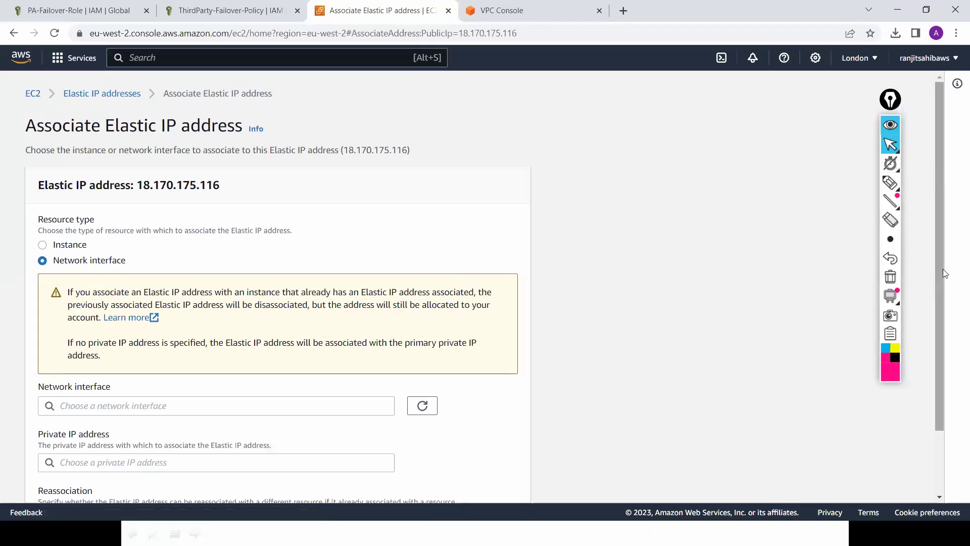
pyautogui.scroll(-2, 449, 277)
pyautogui.click(359, 332)
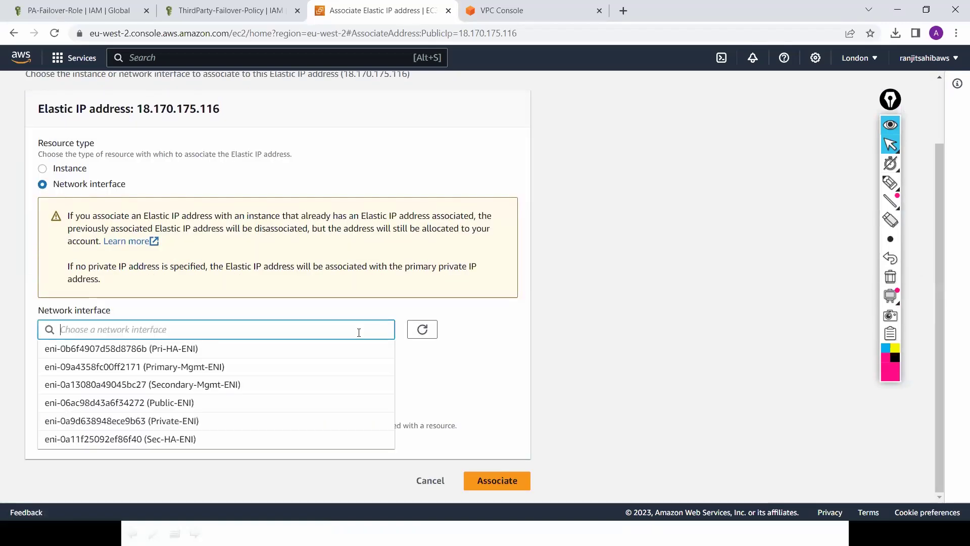
pyautogui.click(317, 403)
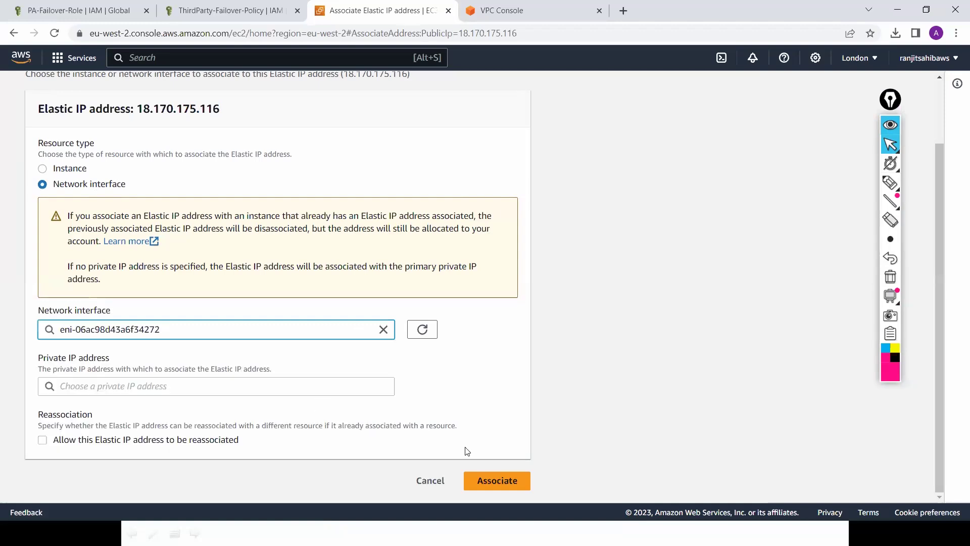
pyautogui.click(496, 483)
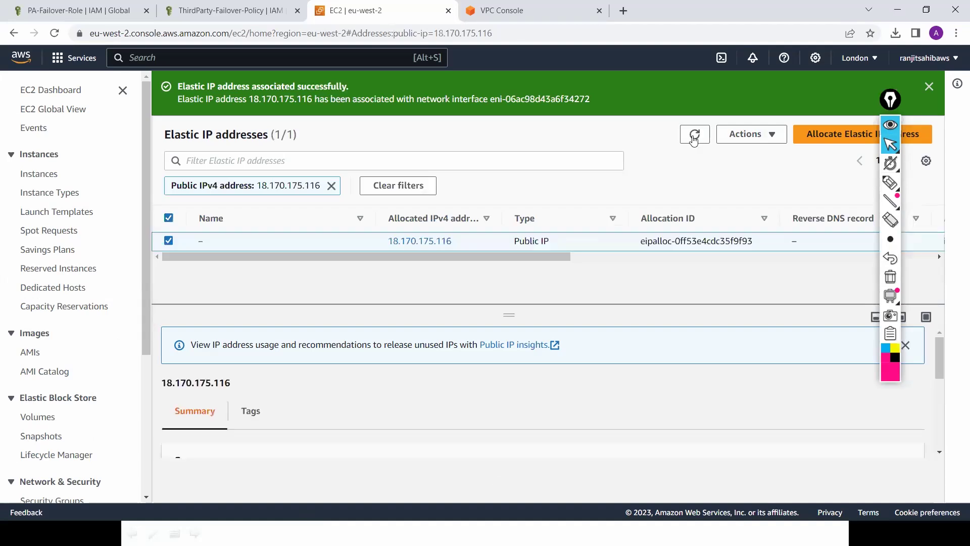
pyautogui.click(693, 139)
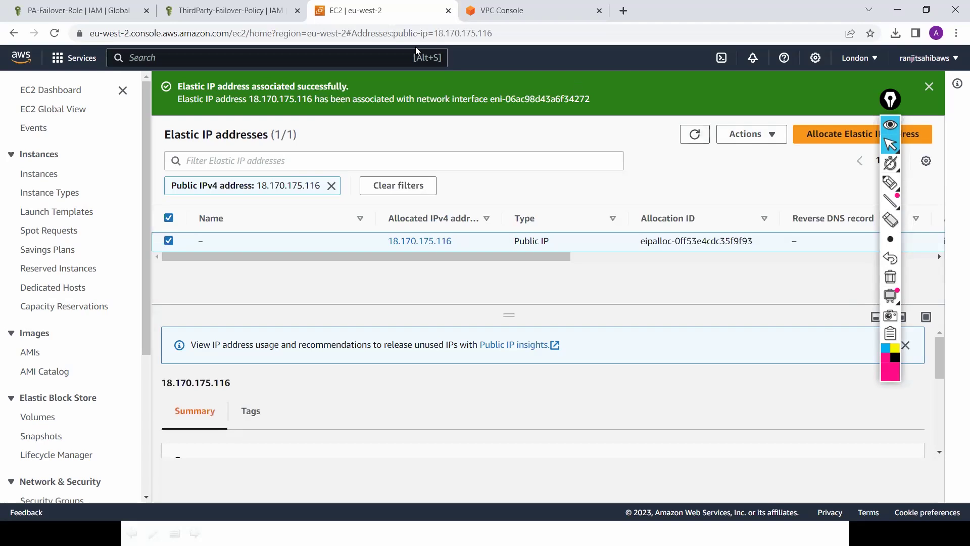
pyautogui.click(33, 174)
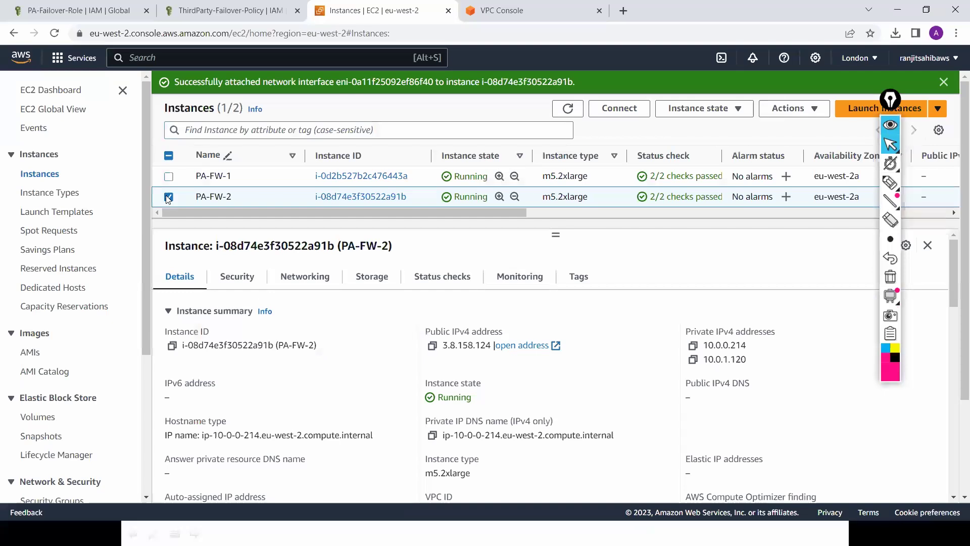
pyautogui.click(433, 348)
pyautogui.click(623, 10)
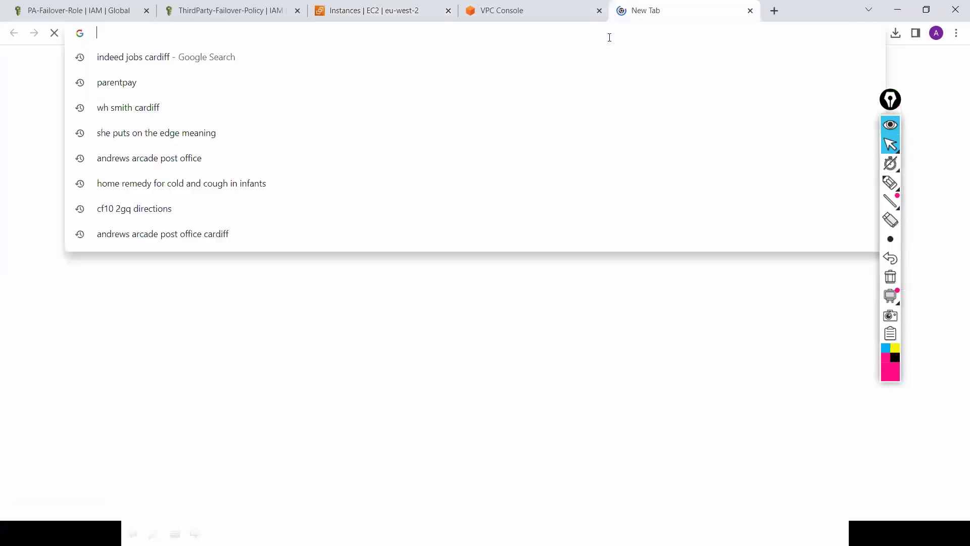
pyautogui.write('http')
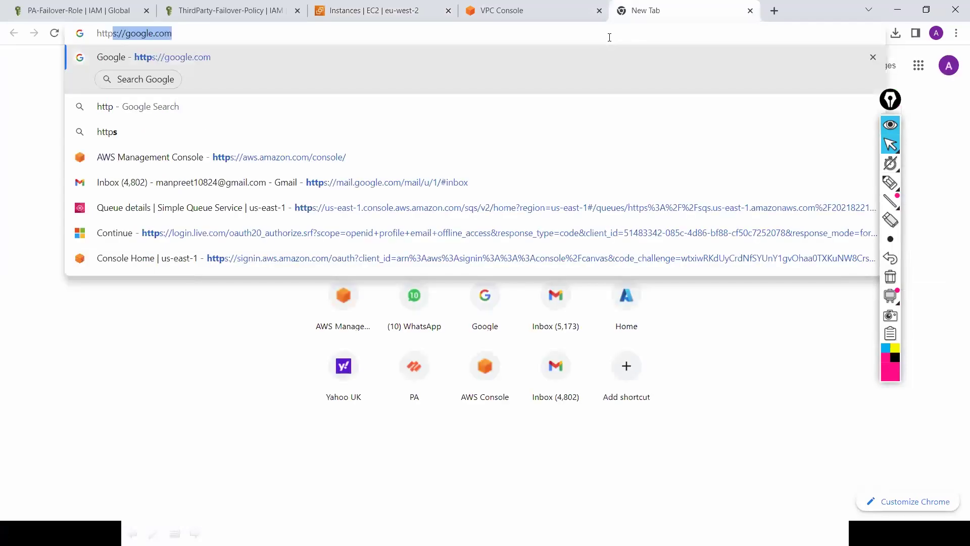
pyautogui.write('s://')
pyautogui.hotkey('ctrl', 'v')
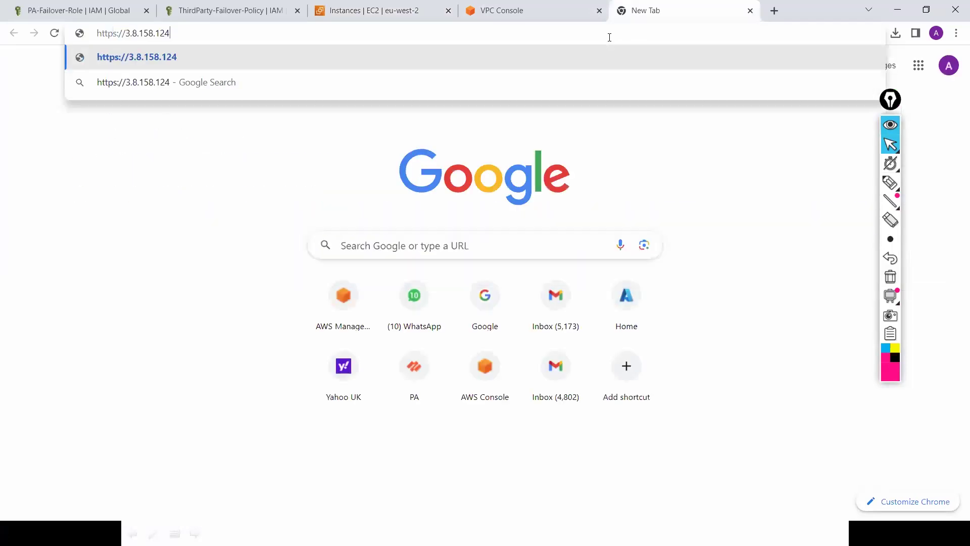
pyautogui.press('Return')
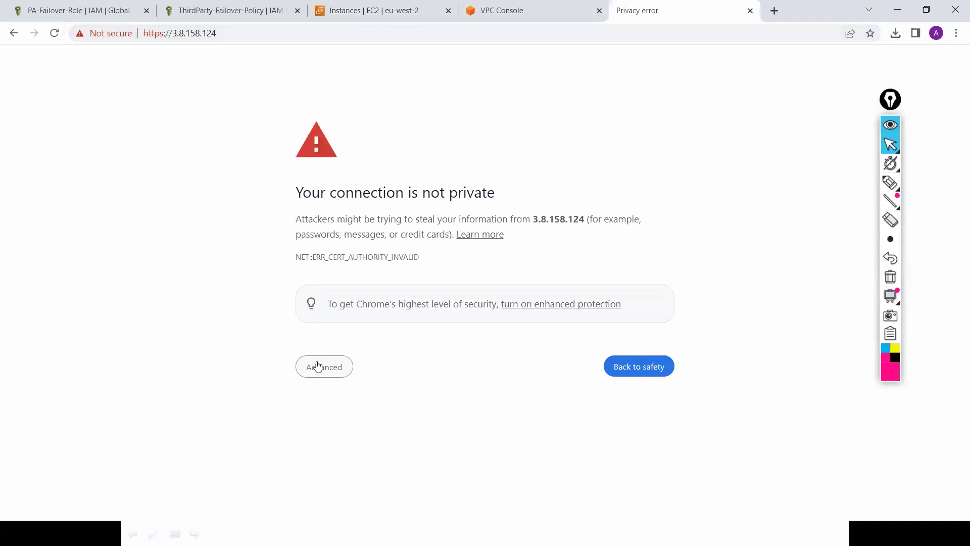
pyautogui.click(345, 464)
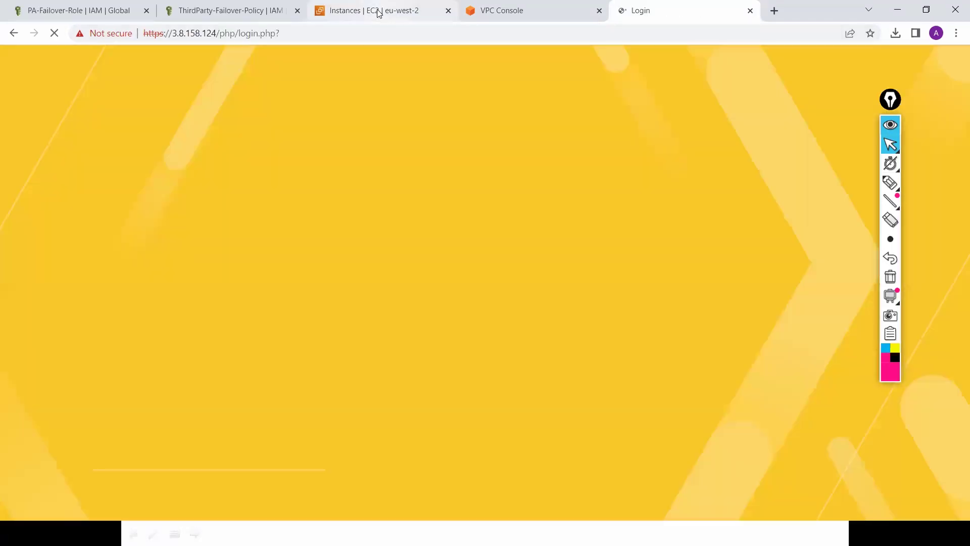
pyautogui.click(377, 12)
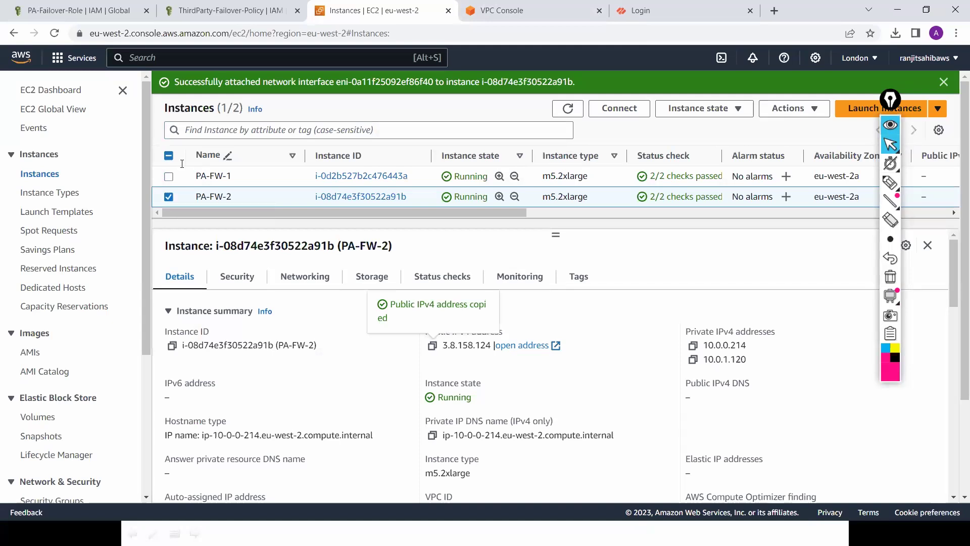
pyautogui.press('super')
# Step: Launch PuTTY and save an SSH session for host 3.8.158.124, named 3.8.158.124
pyautogui.write('p')
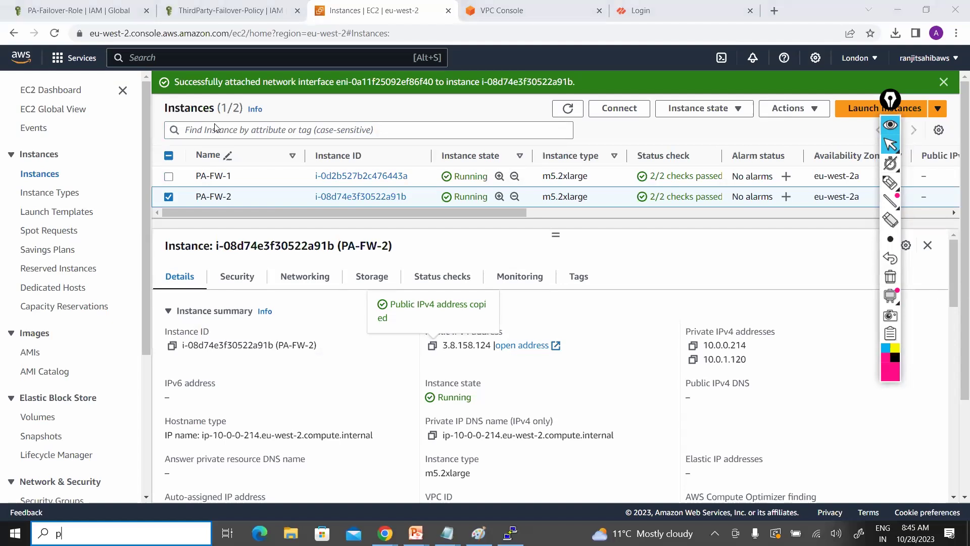
pyautogui.write('utt')
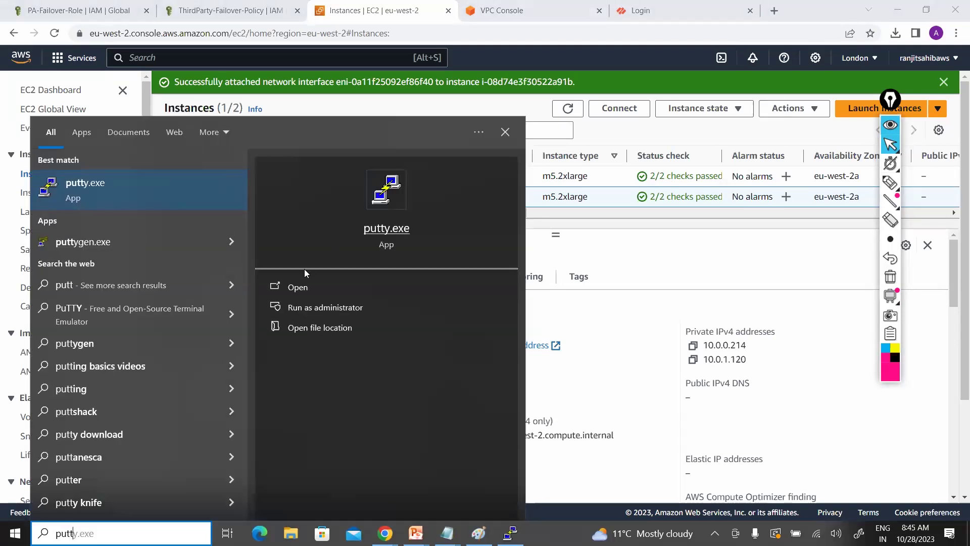
pyautogui.click(303, 287)
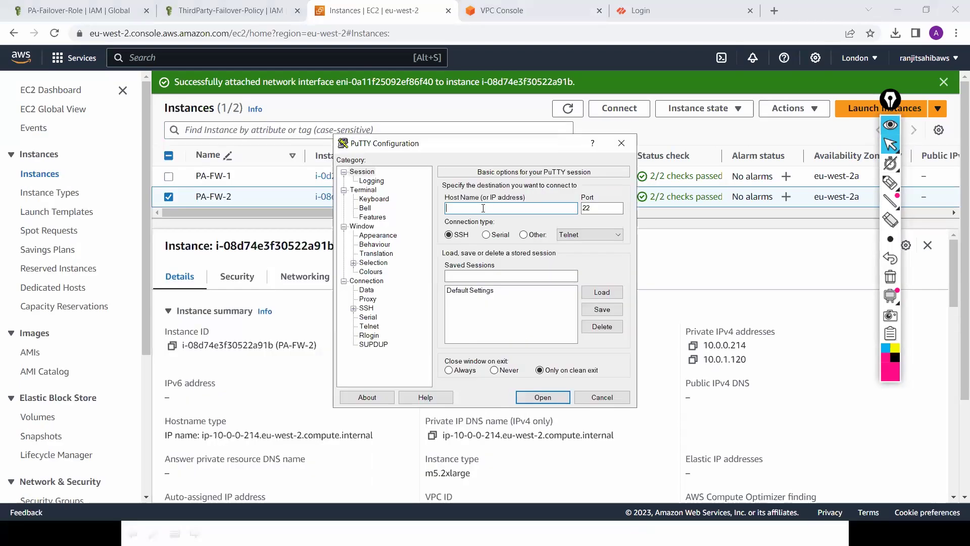
pyautogui.hotkey('ctrl', 'v')
pyautogui.click(472, 275)
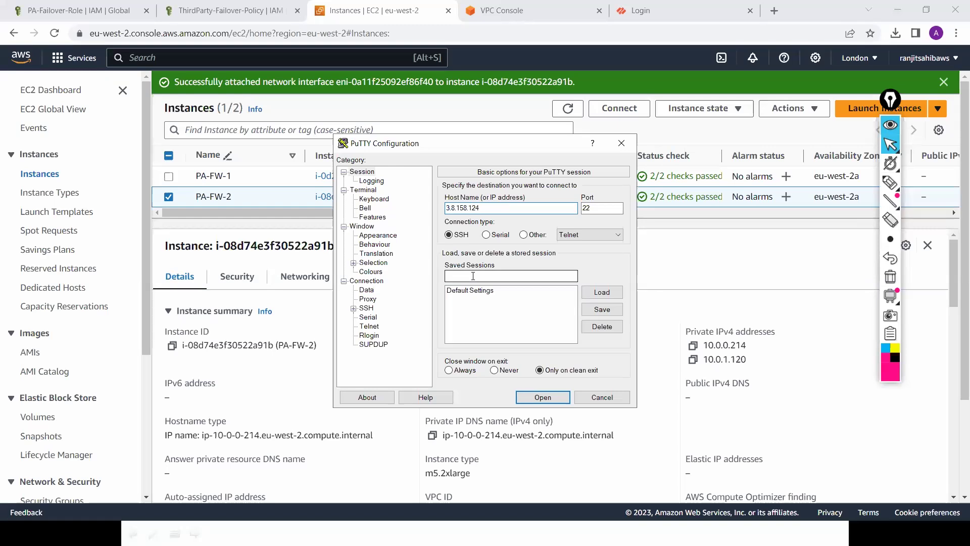
pyautogui.write('3.8.158.124')
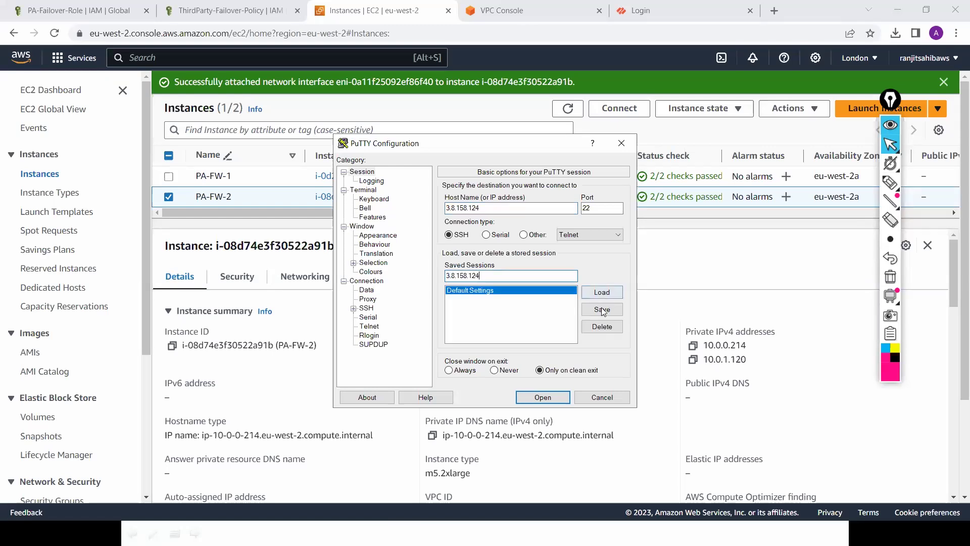
pyautogui.click(604, 311)
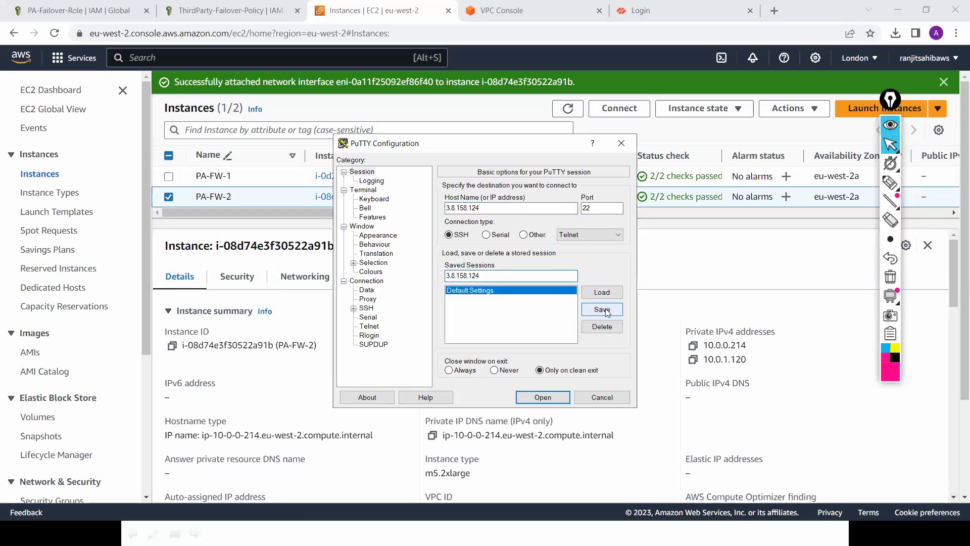
pyautogui.click(606, 310)
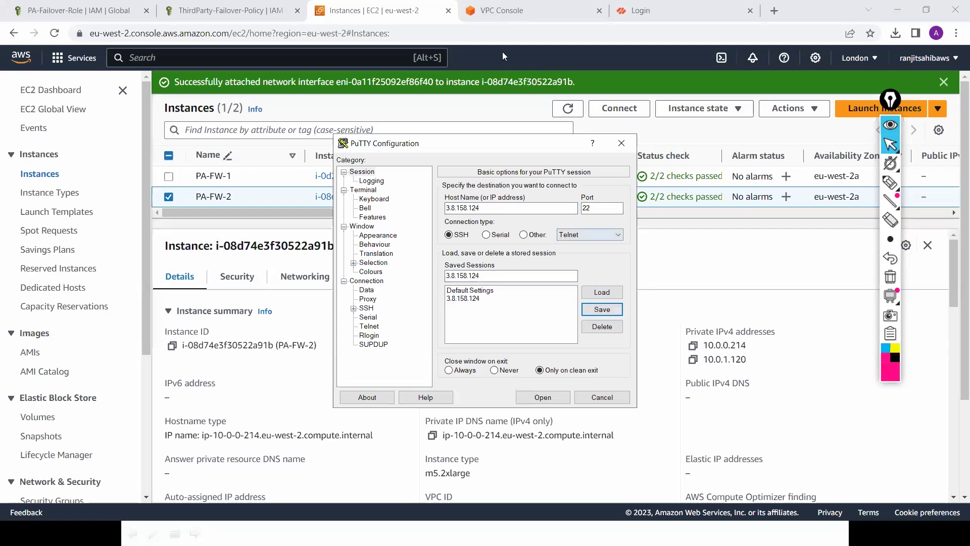
pyautogui.click(170, 179)
pyautogui.click(170, 176)
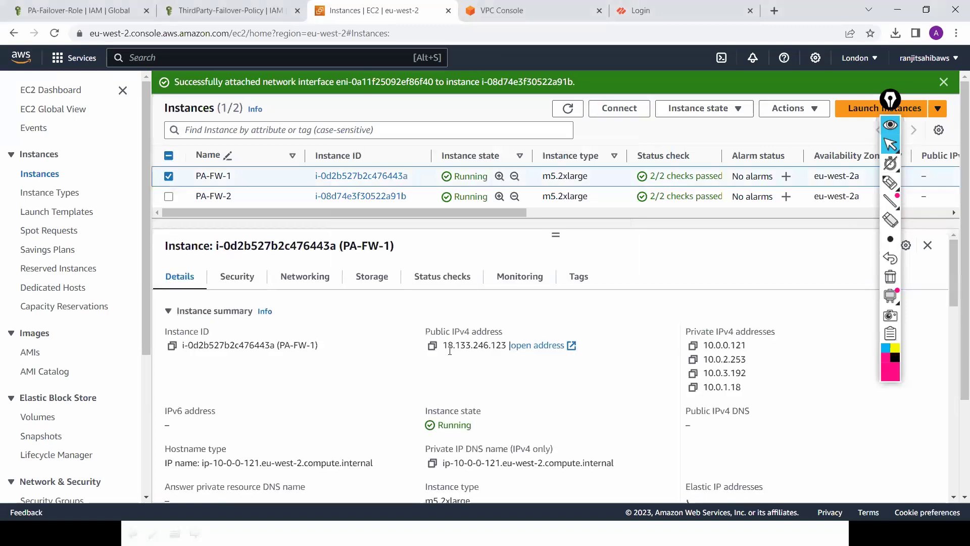
pyautogui.click(432, 346)
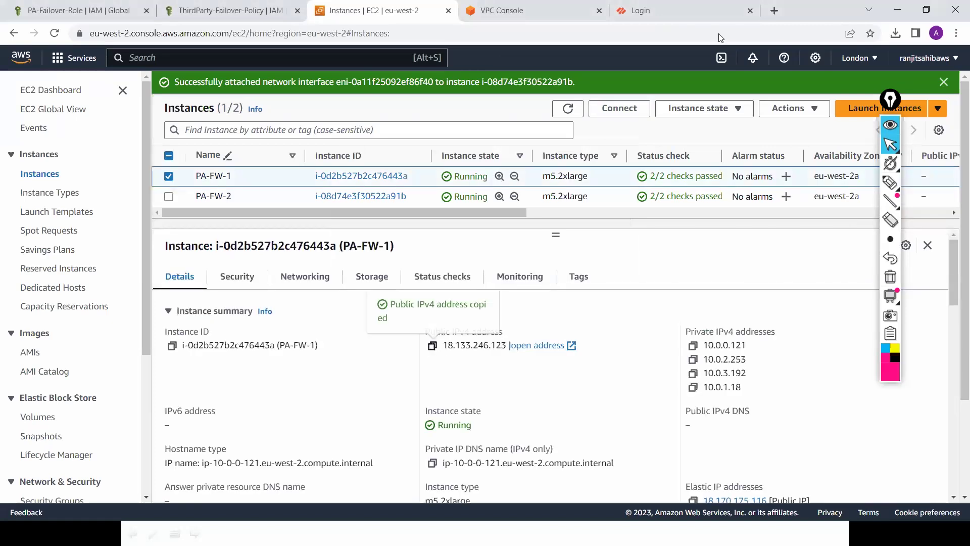
pyautogui.click(774, 11)
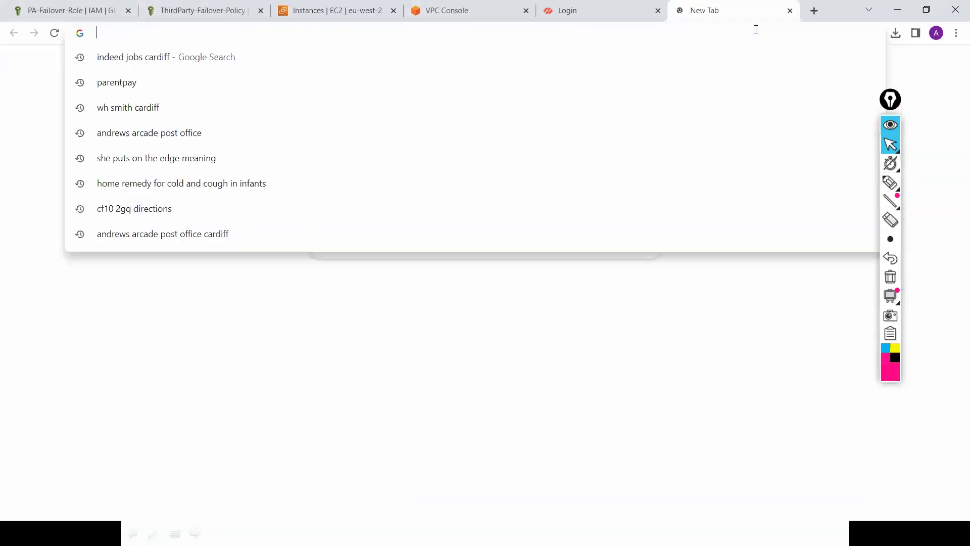
pyautogui.write('https:')
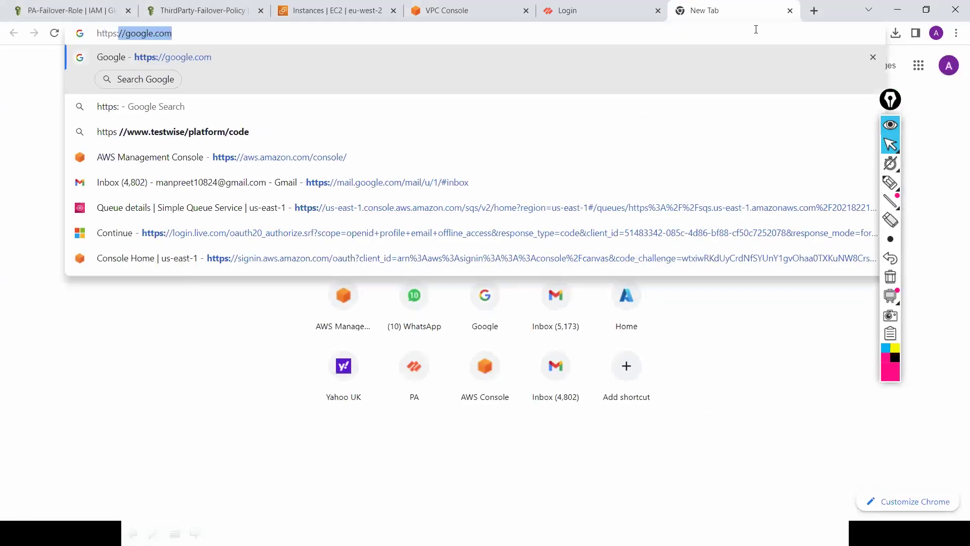
pyautogui.write('//')
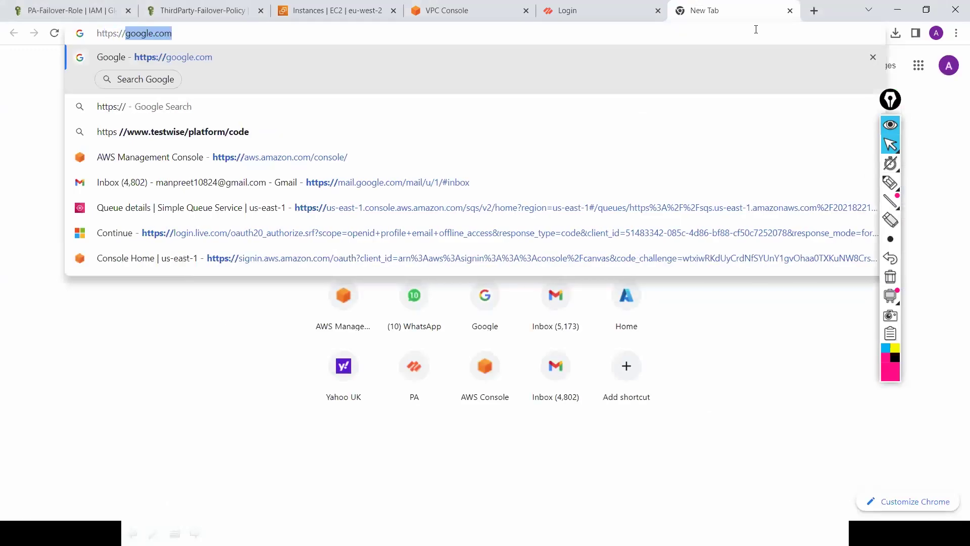
pyautogui.hotkey('ctrl', 'v')
pyautogui.press('Return')
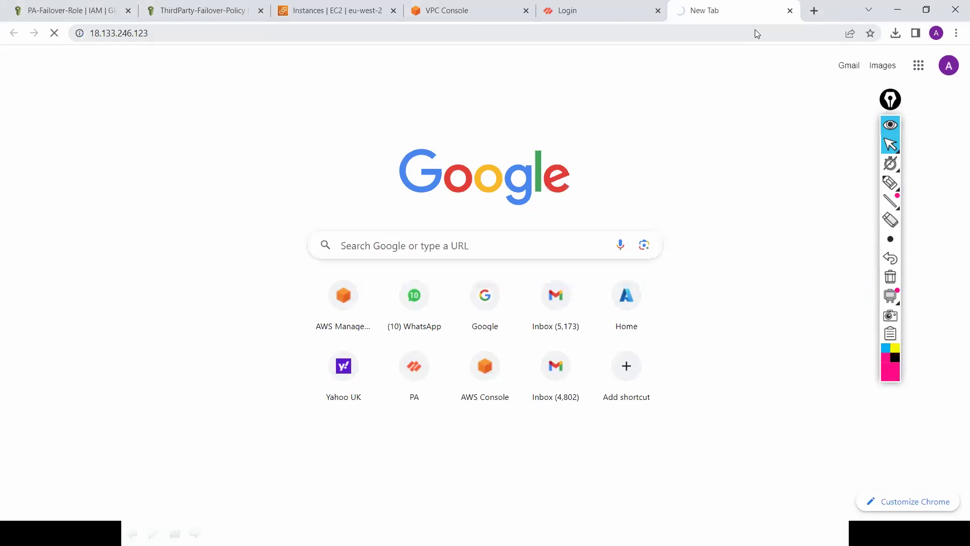
pyautogui.hotkey('alt', 'Tab')
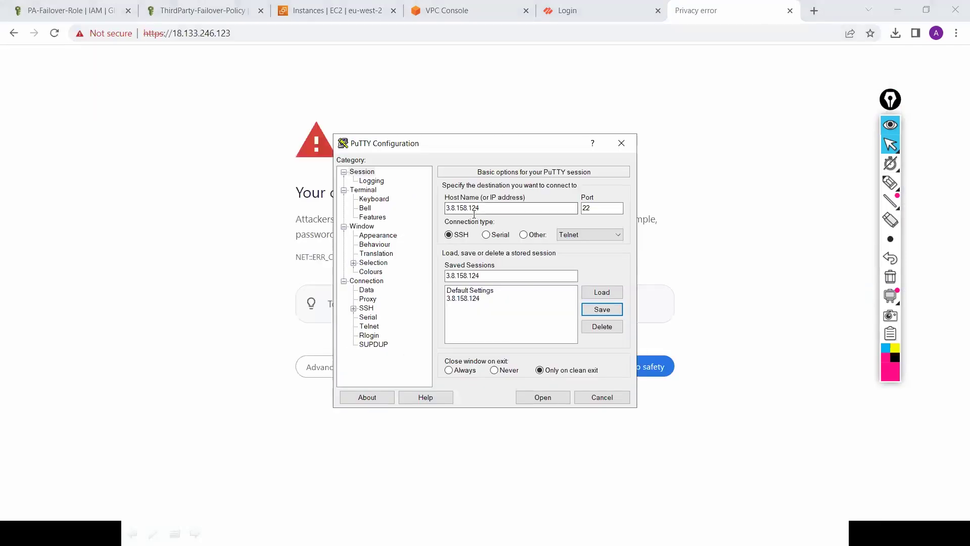
# Step: Save a PuTTY session for host 18.133.246.123 under the name 18.133.246.123
pyautogui.hotkey('alt', 'n')
pyautogui.hotkey('ctrl', 'v')
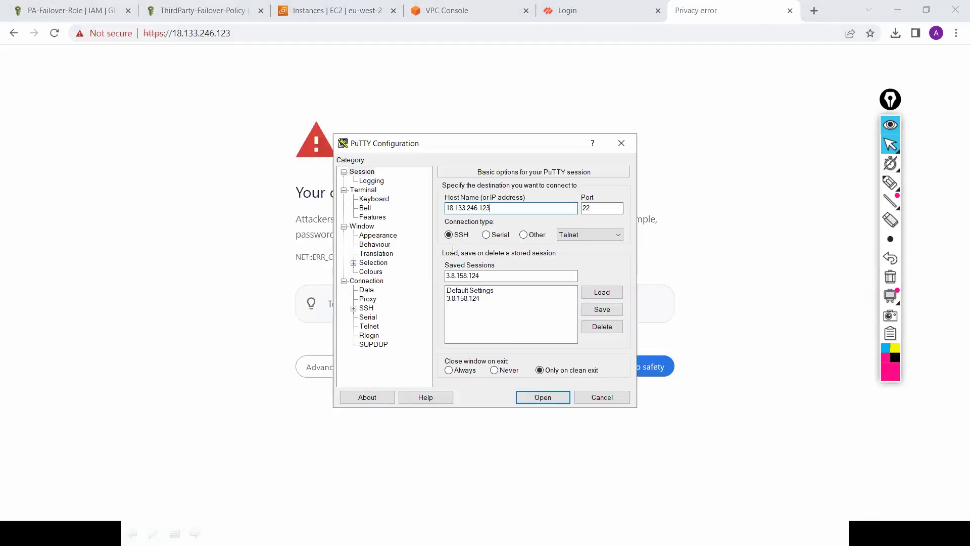
pyautogui.hotkey('alt', 'e')
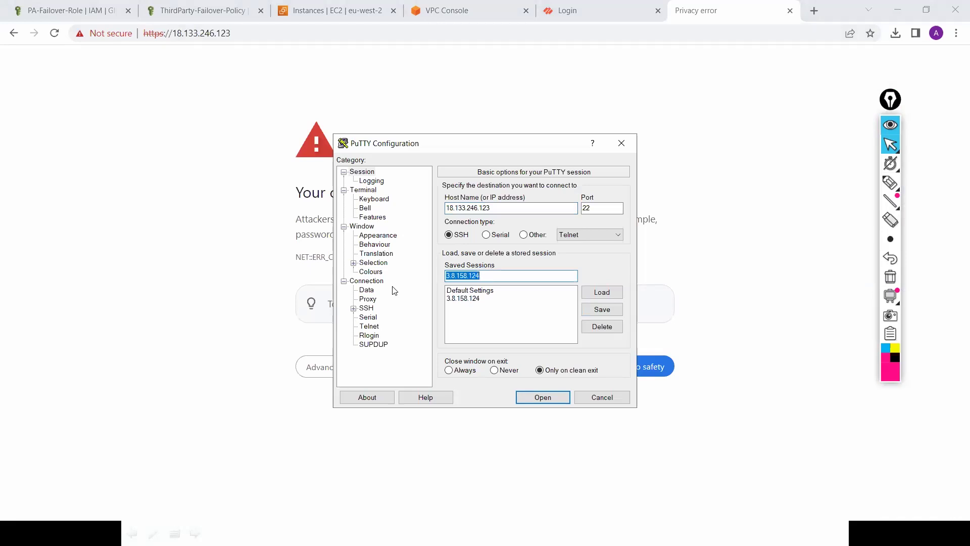
pyautogui.hotkey('ctrl', 'v')
pyautogui.click(602, 312)
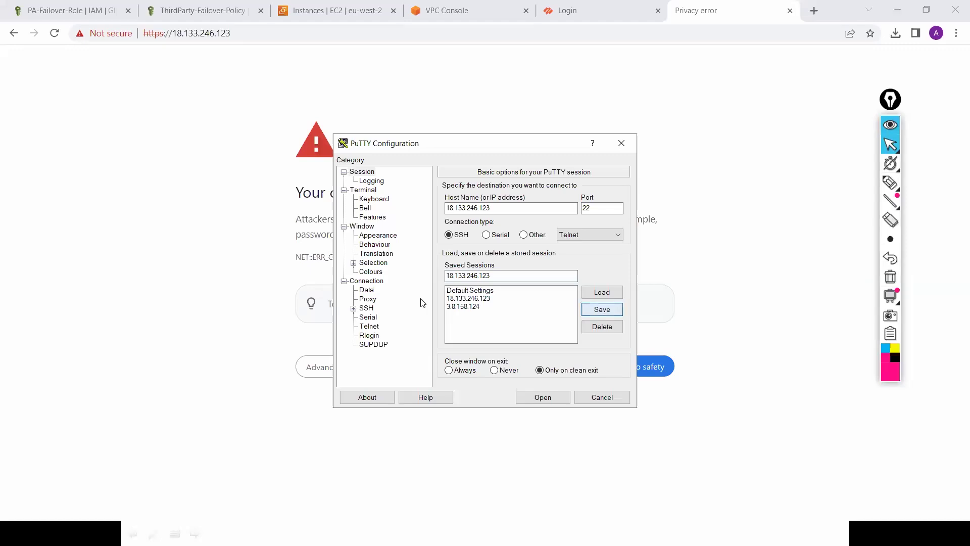
# Step: Search Windows for PuTTYgen, closing a stray Bing results window along the way
pyautogui.press('super')
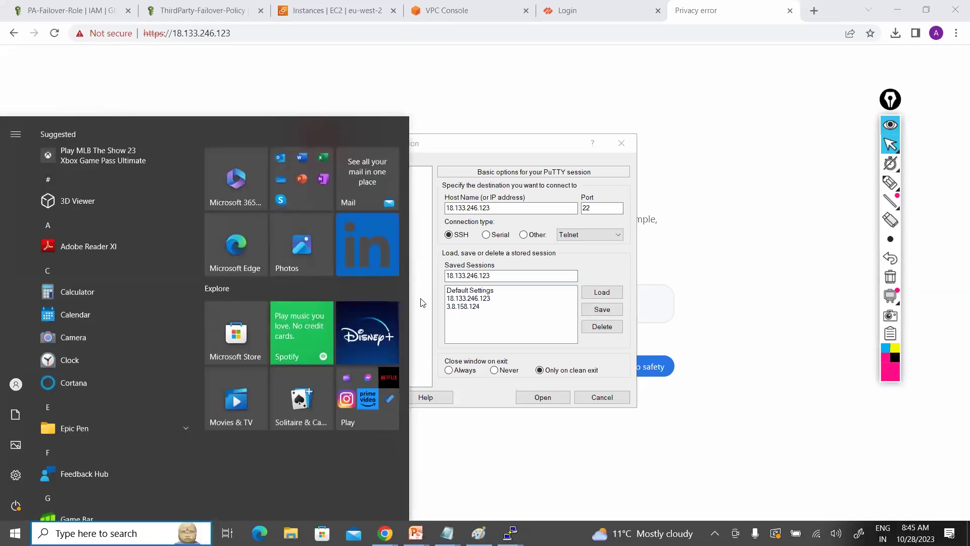
pyautogui.write('pu')
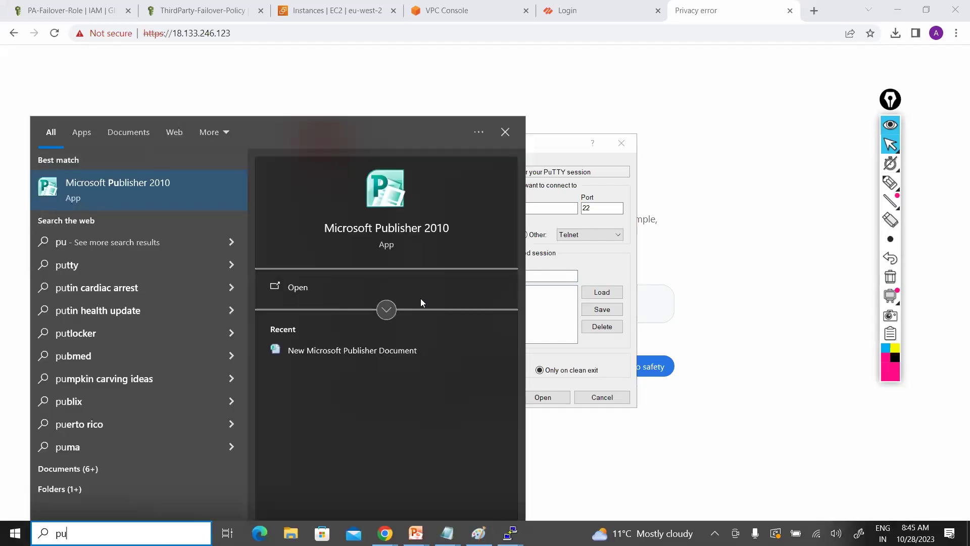
pyautogui.write('tty')
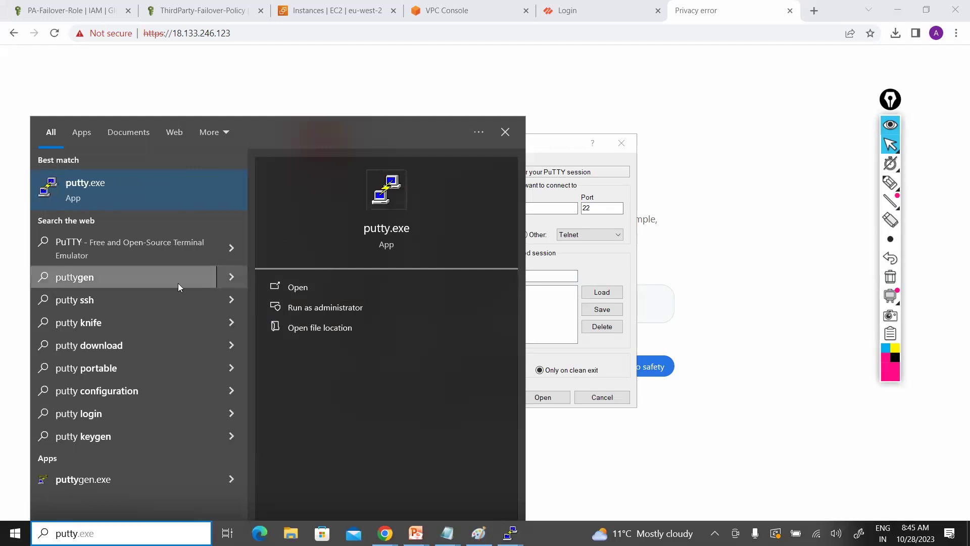
pyautogui.click(177, 280)
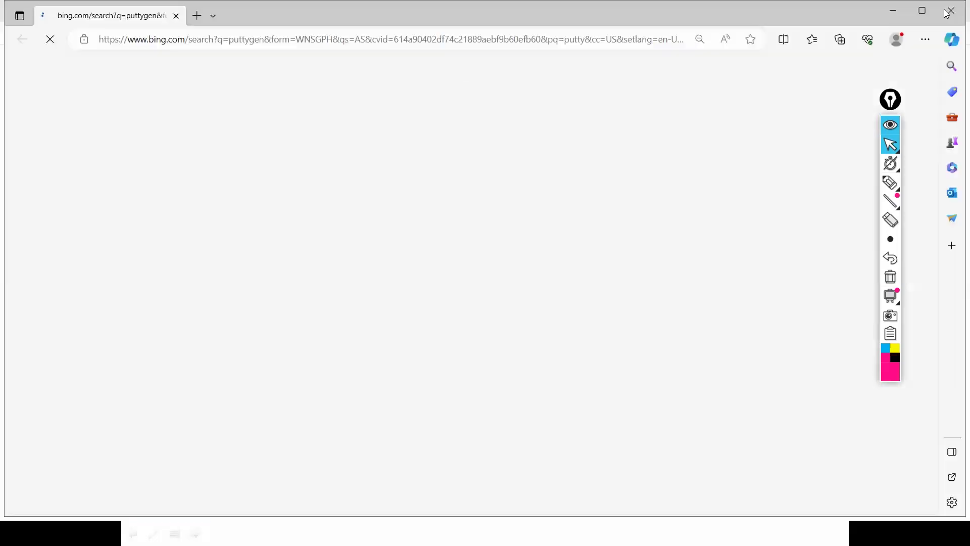
pyautogui.click(952, 11)
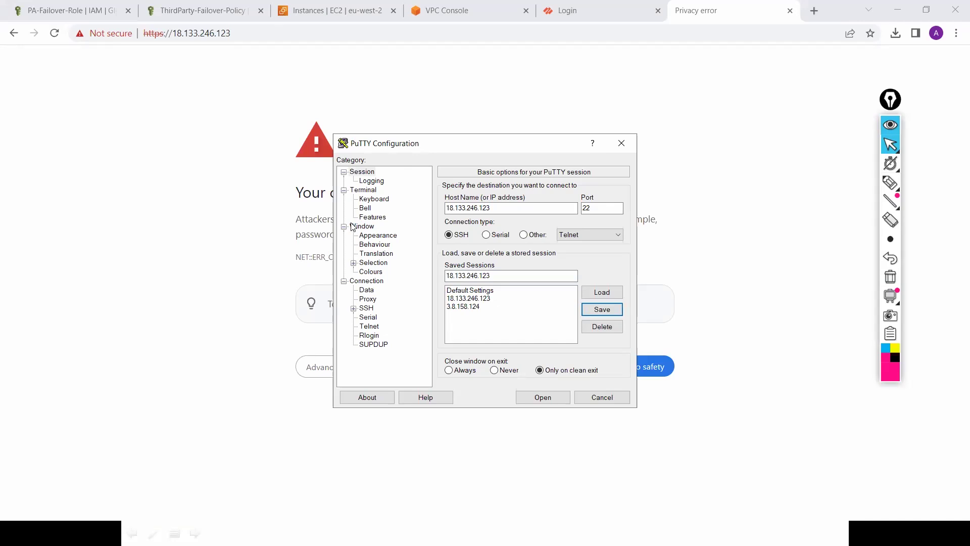
pyautogui.press('super')
pyautogui.write('p')
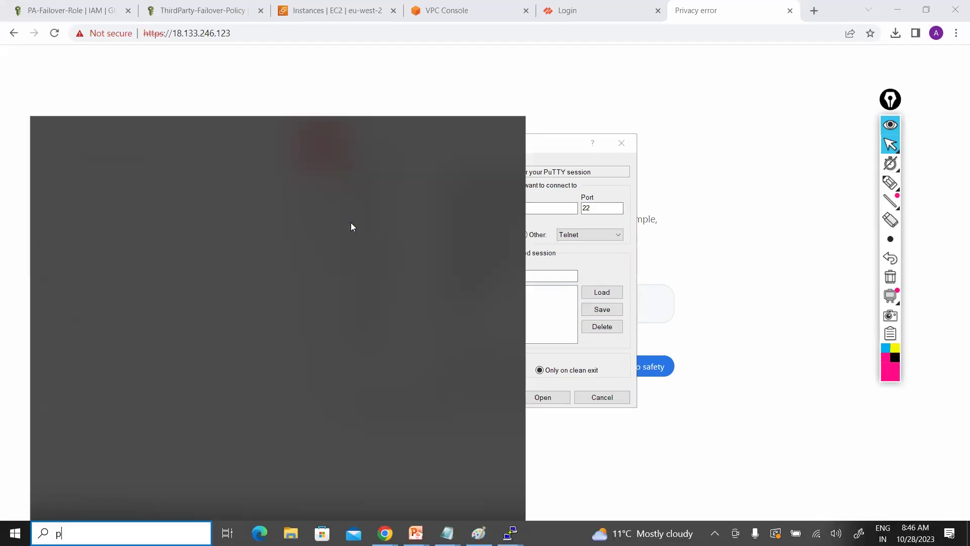
pyautogui.write('utty')
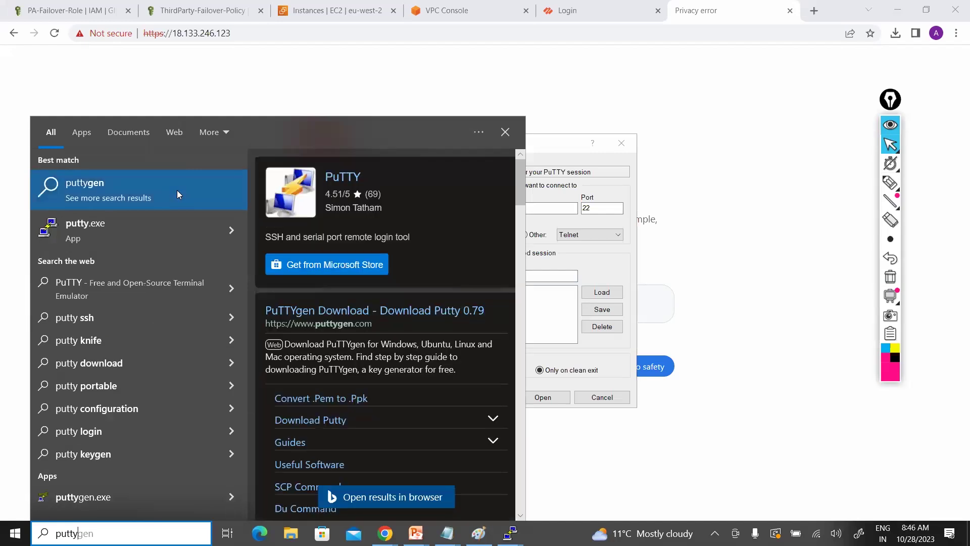
# Step: Import the London-Security-key PEM from Downloads into PuTTYgen, showing all file types
pyautogui.click(104, 502)
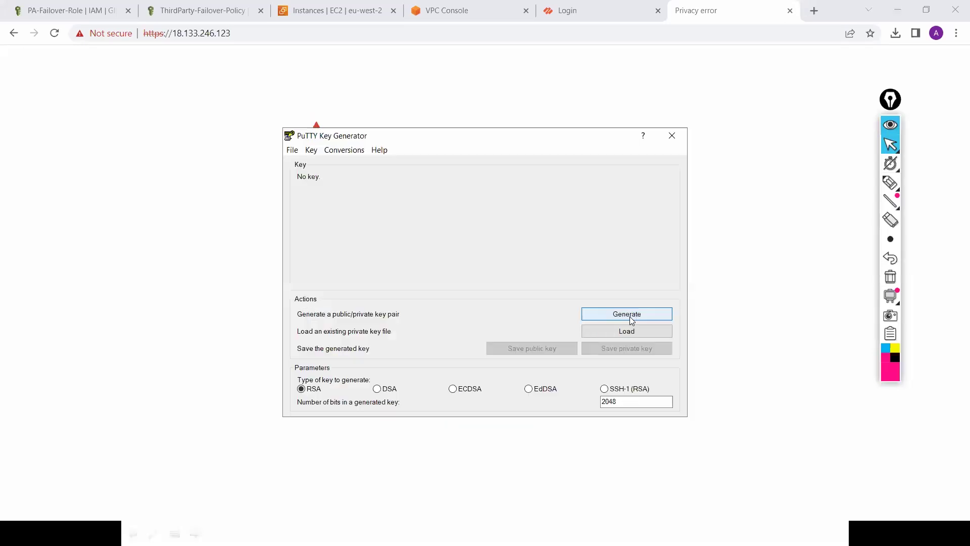
pyautogui.click(626, 331)
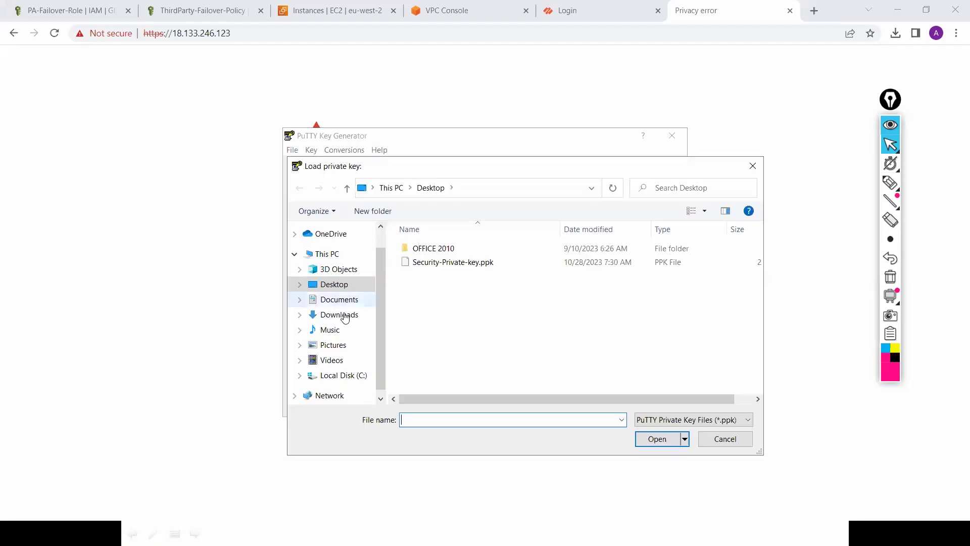
pyautogui.click(345, 316)
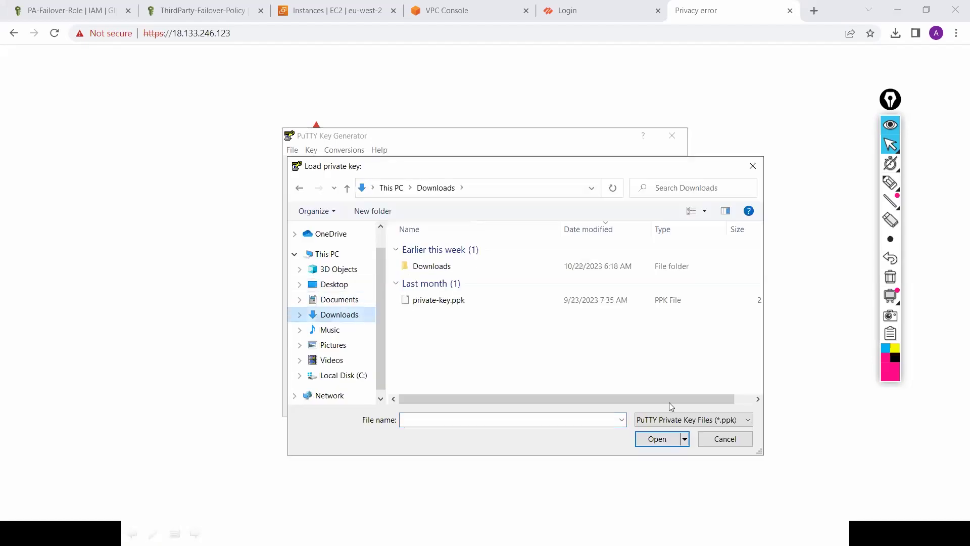
pyautogui.click(682, 420)
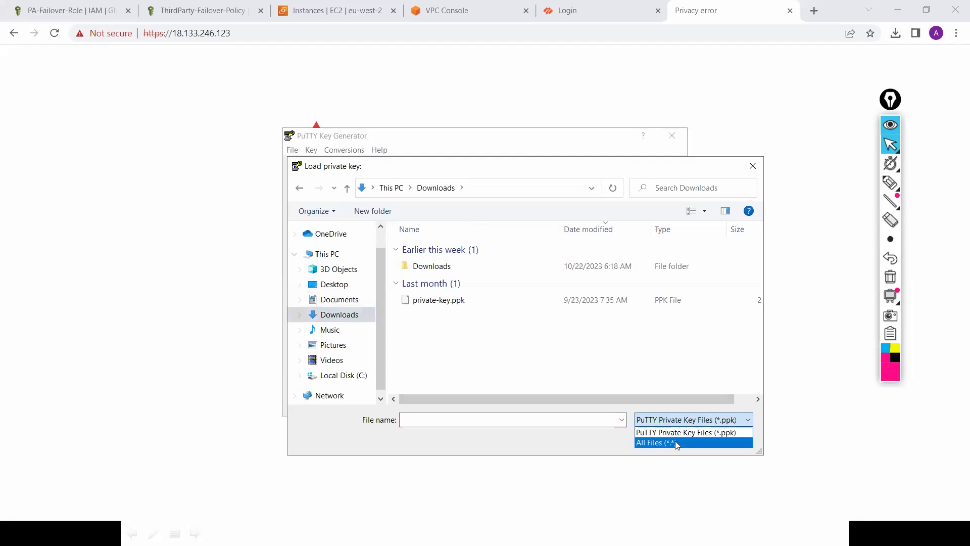
pyautogui.click(677, 443)
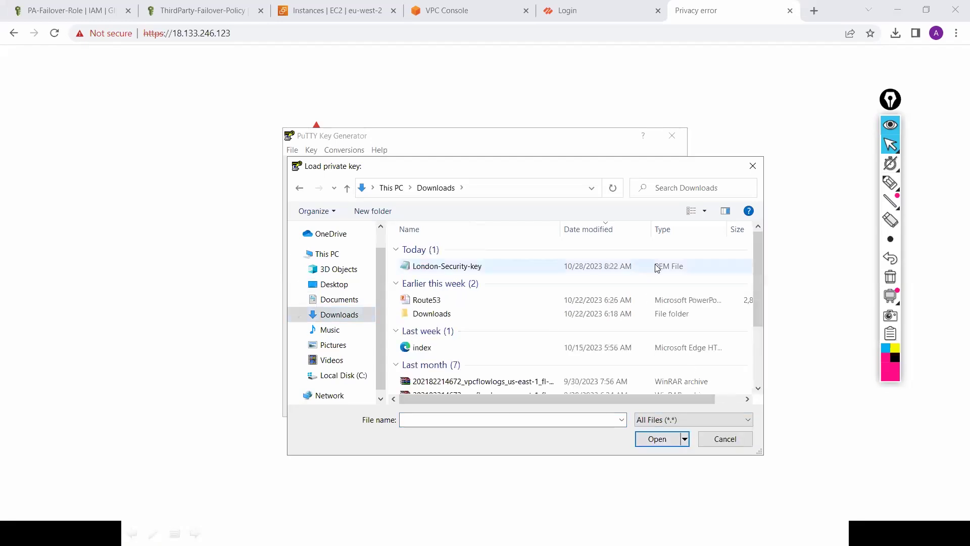
pyautogui.press('Down')
pyautogui.press('Tab')
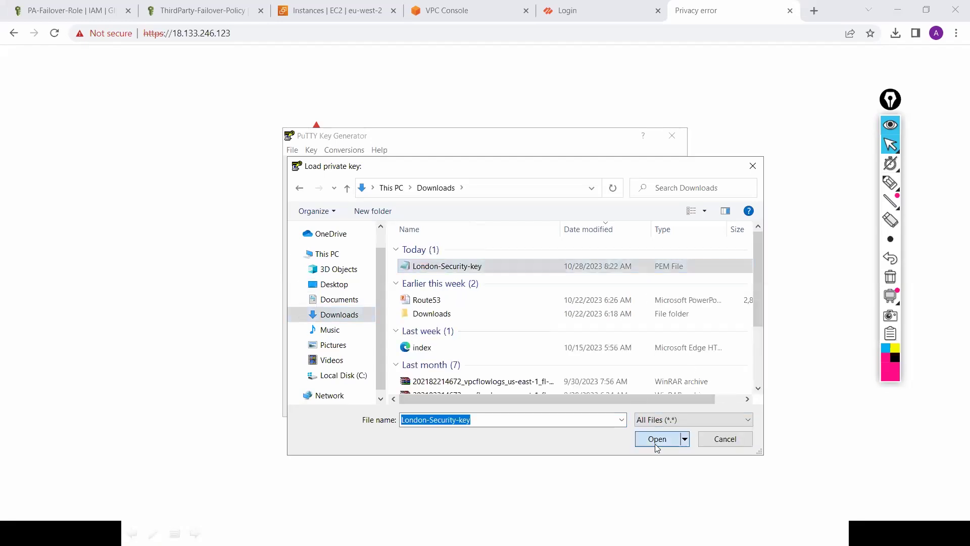
pyautogui.press('Return')
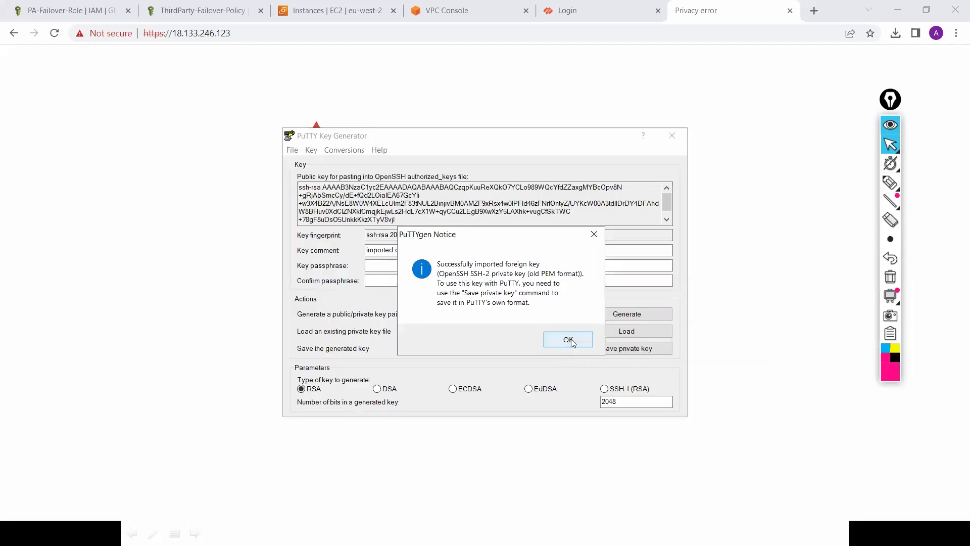
pyautogui.press('Return')
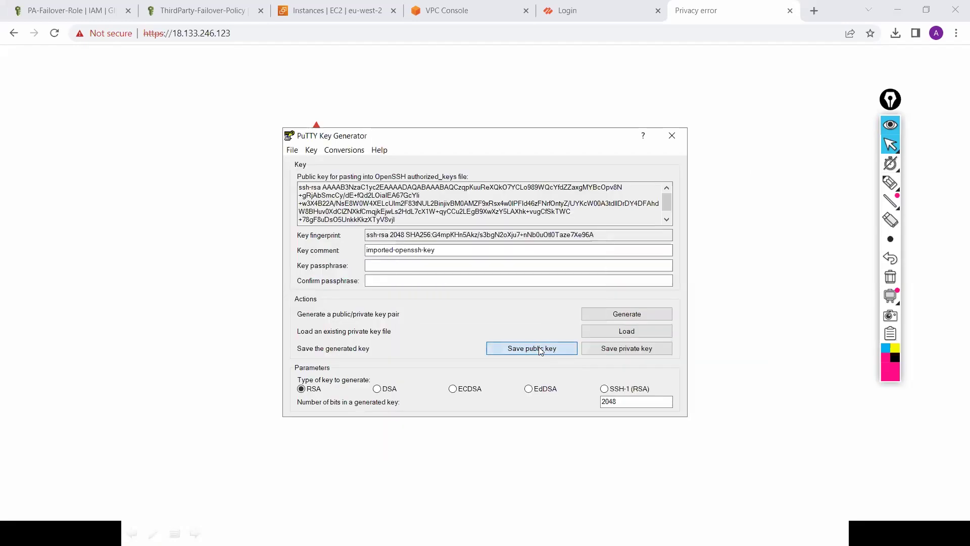
# Step: Save the public key to the Desktop as London-Pub-key
pyautogui.click(520, 349)
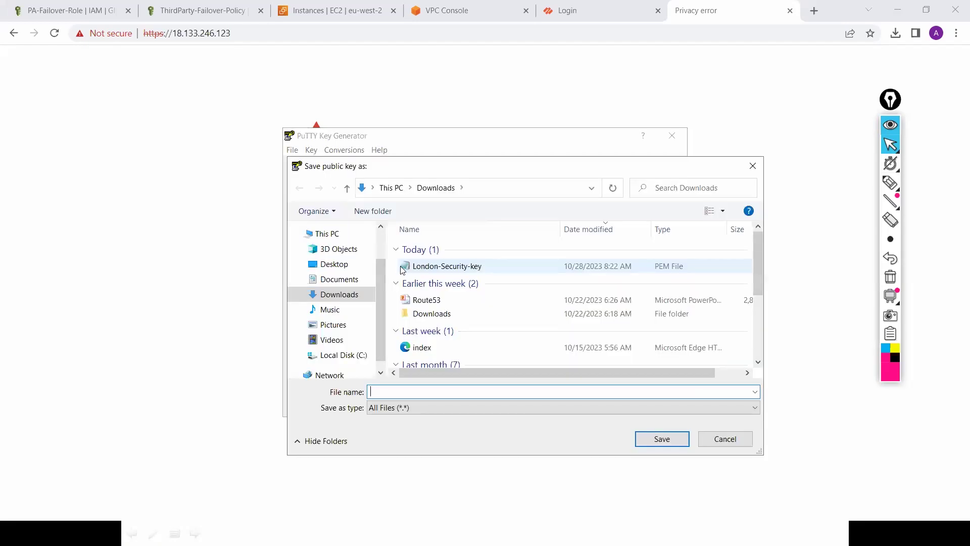
pyautogui.click(342, 282)
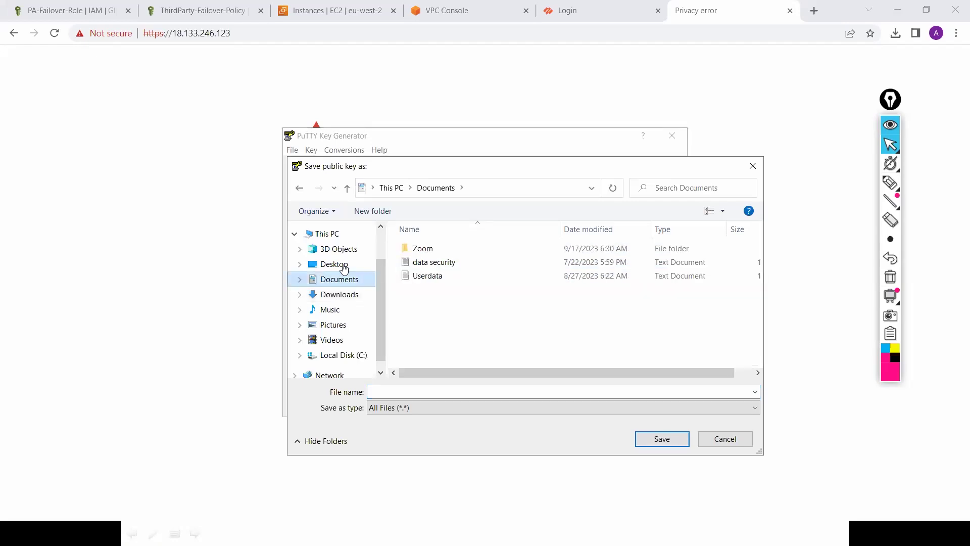
pyautogui.click(344, 267)
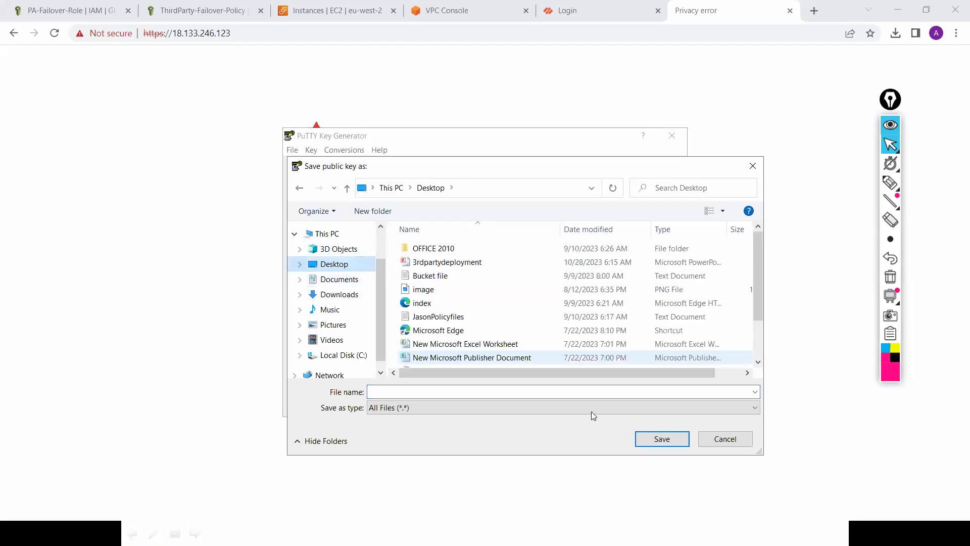
pyautogui.click(606, 394)
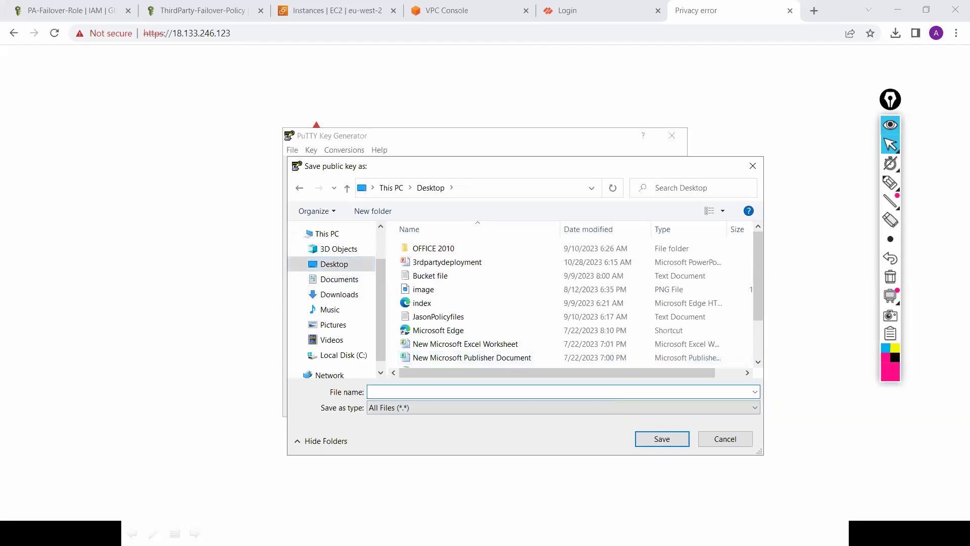
pyautogui.write('London-Pub-key')
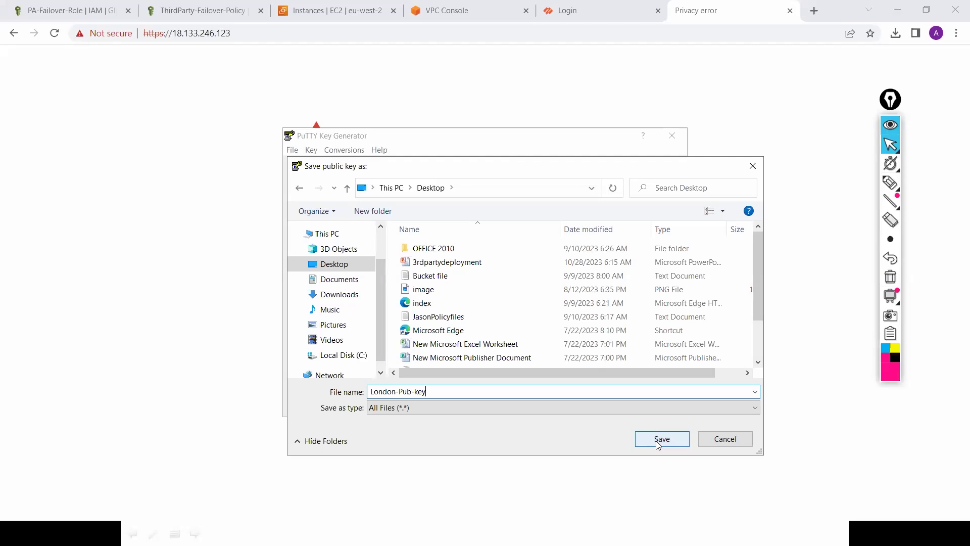
pyautogui.click(658, 441)
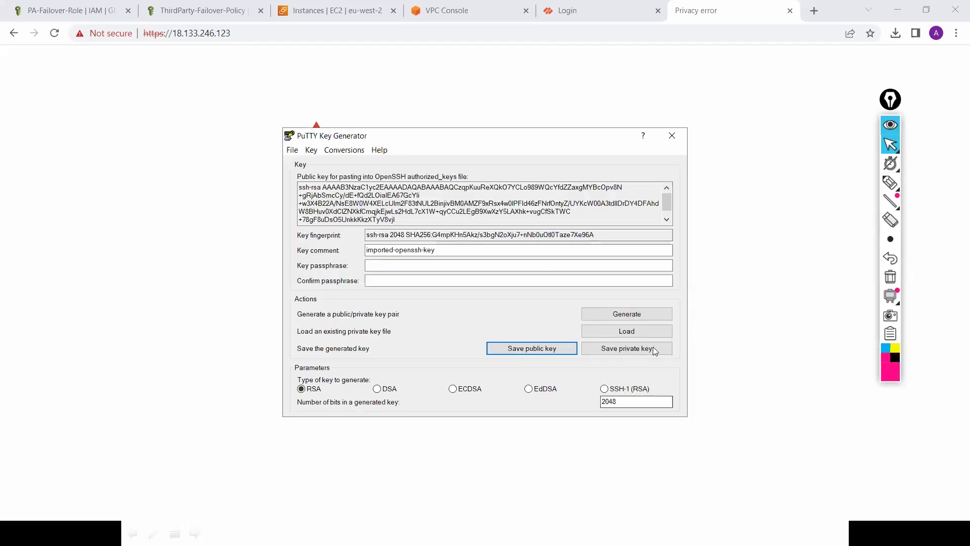
# Step: Save the private key without a passphrase as Lond-Pri-key.ppk, then close PuTTYgen
pyautogui.click(652, 347)
pyautogui.click(497, 319)
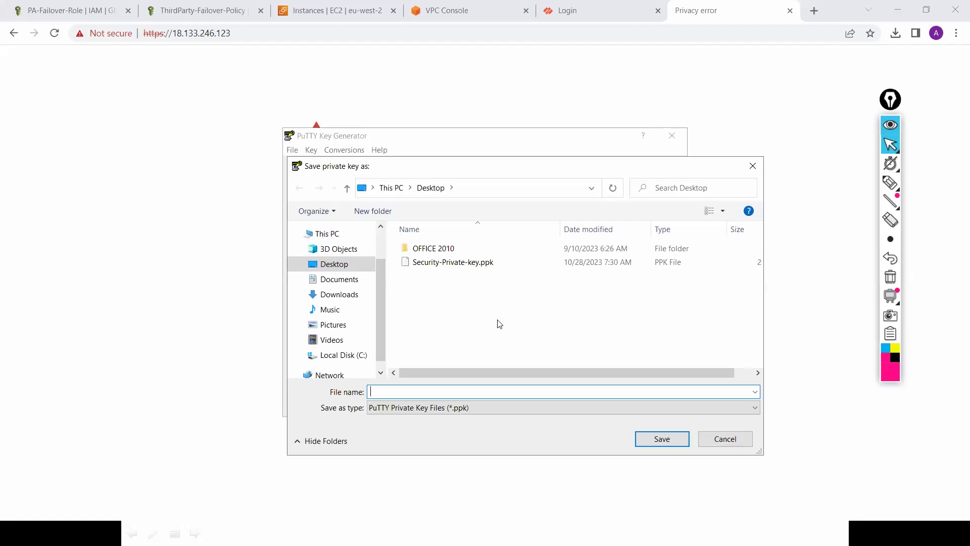
pyautogui.write('Lond')
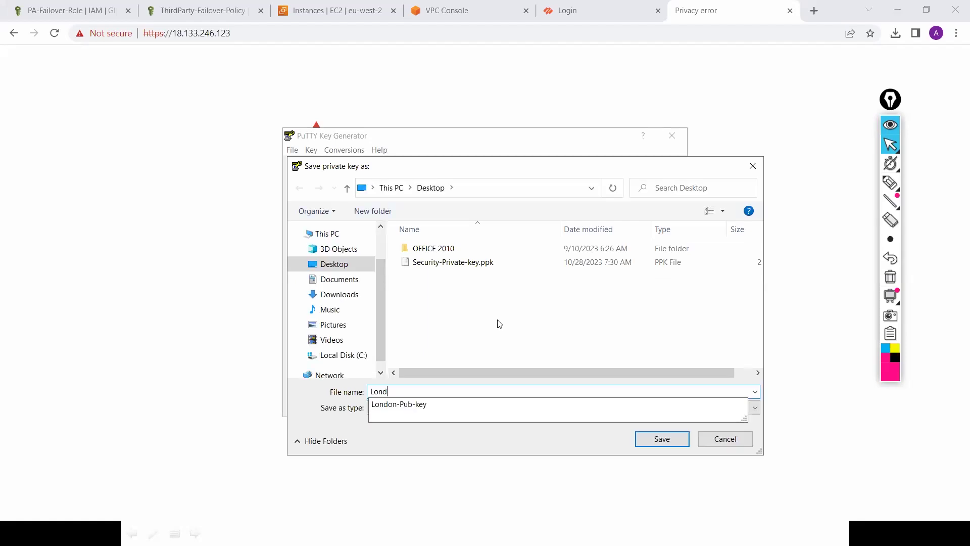
pyautogui.write('-Pri')
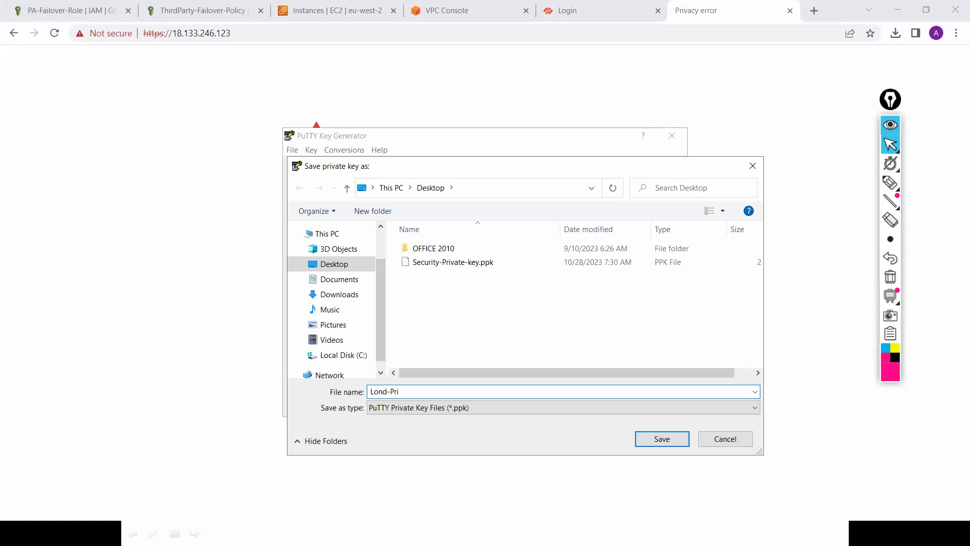
pyautogui.write('-key')
pyautogui.click(662, 439)
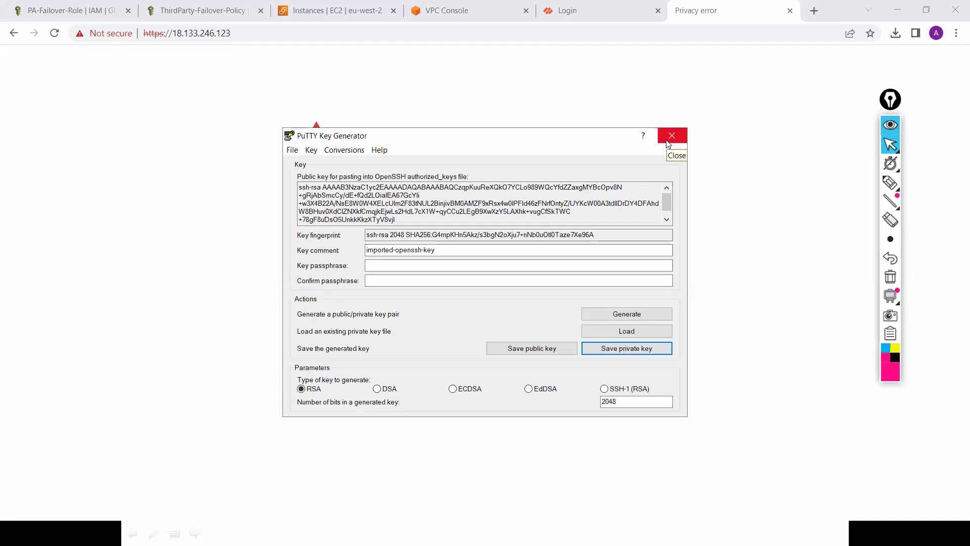
pyautogui.hotkey('alt', 'F4')
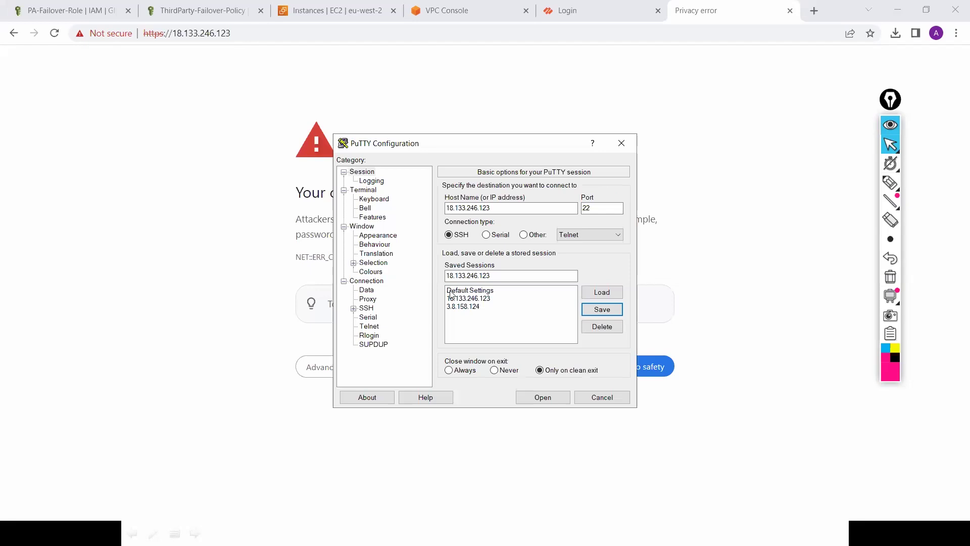
# Step: Set SSH > Auth > Credentials private key to Lond-Pri-key.ppk and connect to 18.133.246.123
pyautogui.click(353, 308)
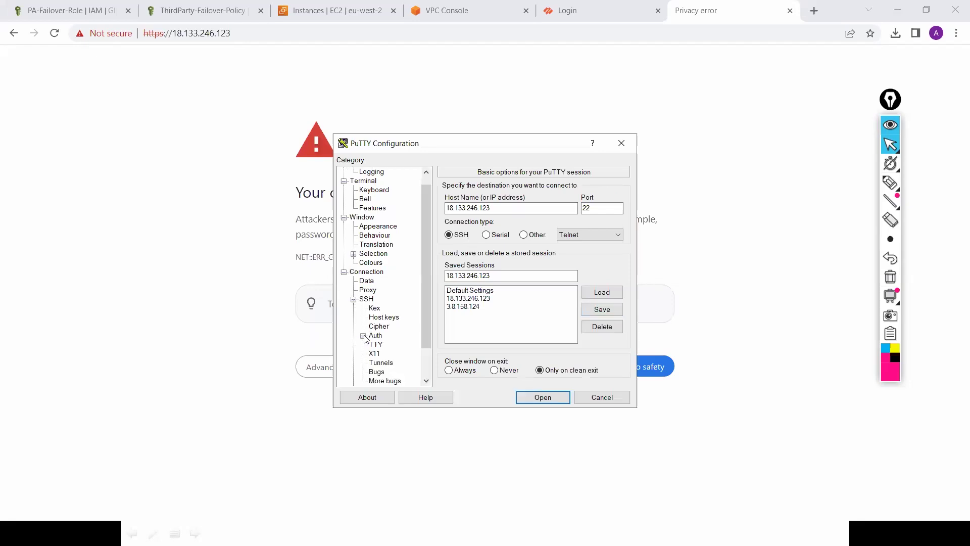
pyautogui.click(363, 335)
pyautogui.click(395, 344)
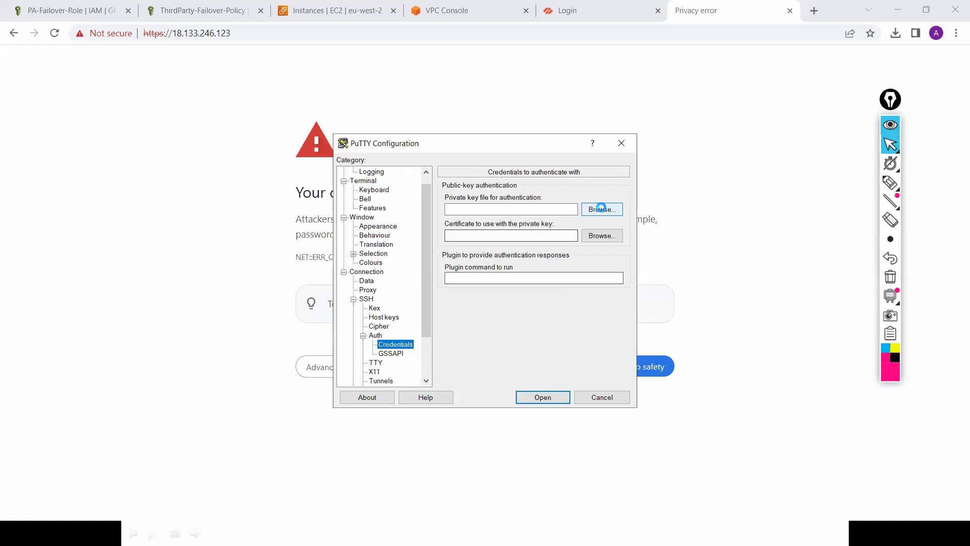
pyautogui.click(601, 210)
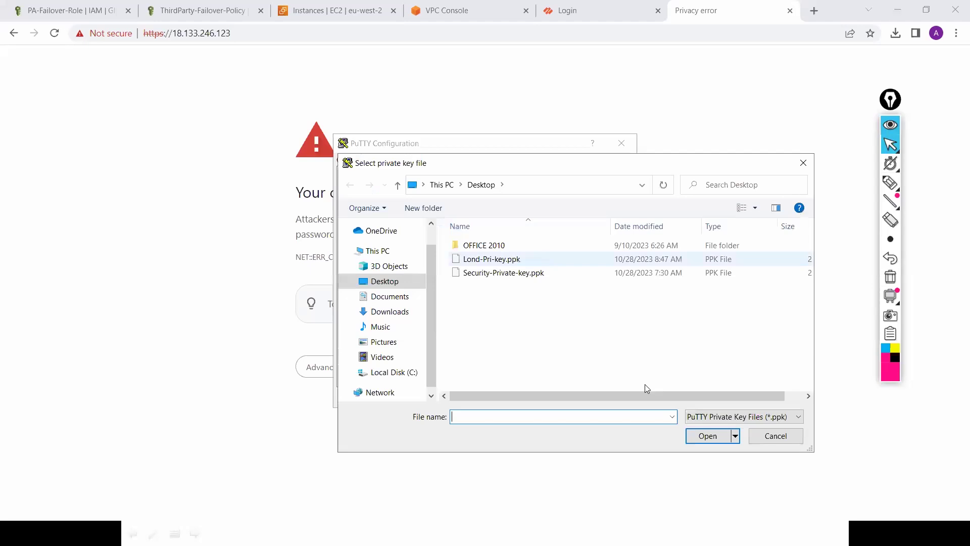
pyautogui.click(492, 258)
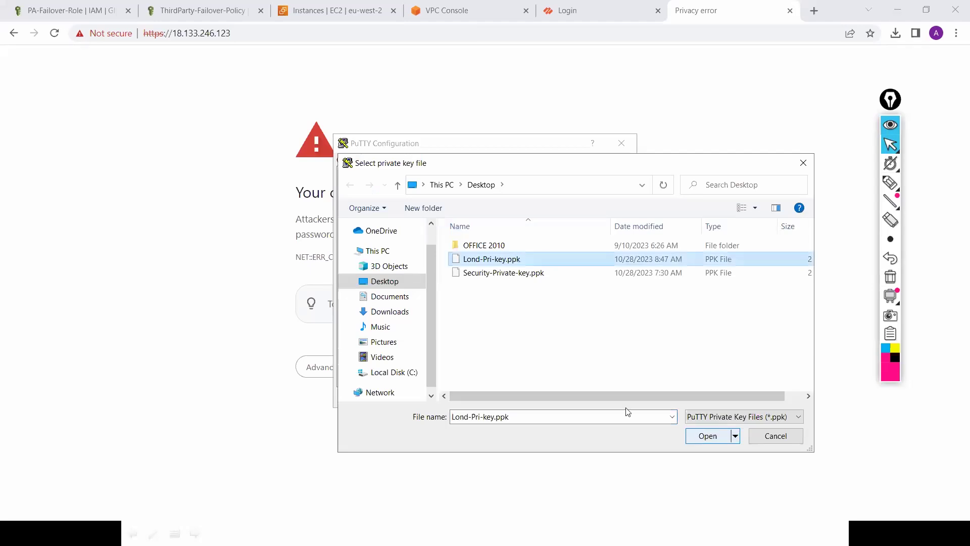
pyautogui.press('Return')
pyautogui.click(531, 397)
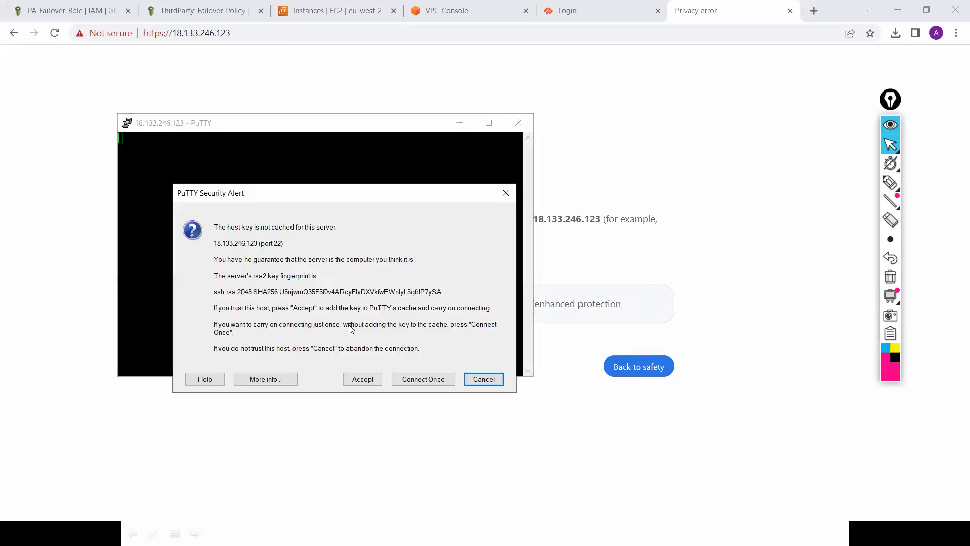
# Step: Accept the host key, log in as admin and enter configuration mode with configure
pyautogui.click(360, 313)
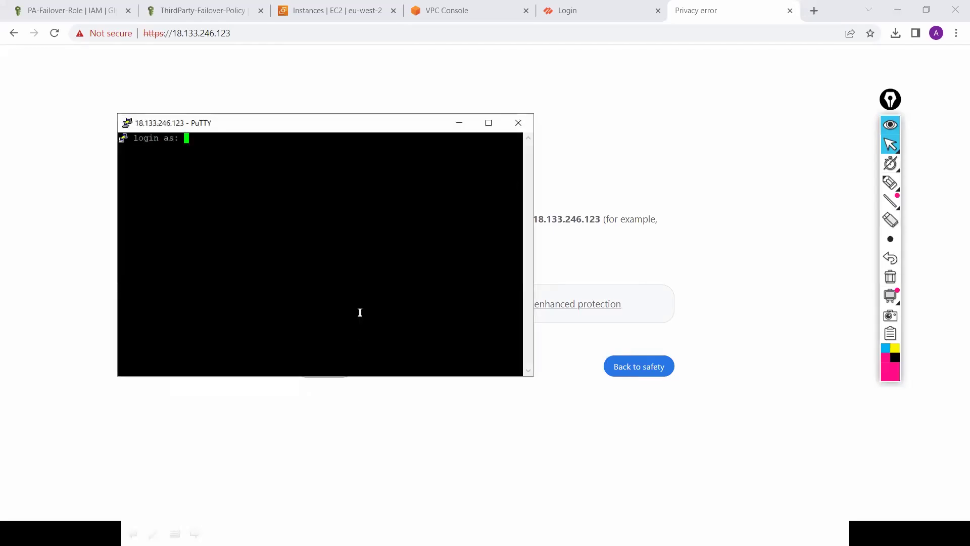
pyautogui.write('admin')
pyautogui.press('Return')
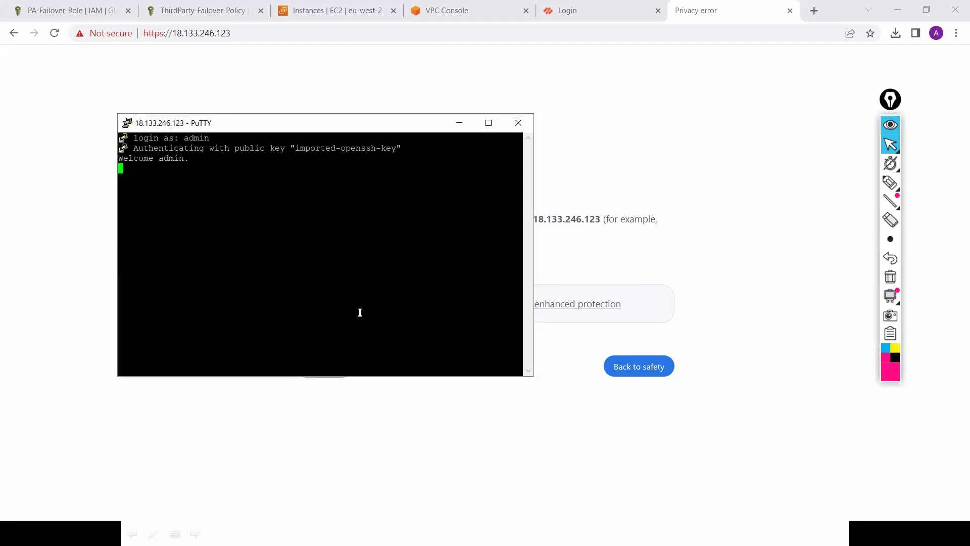
pyautogui.press('Return')
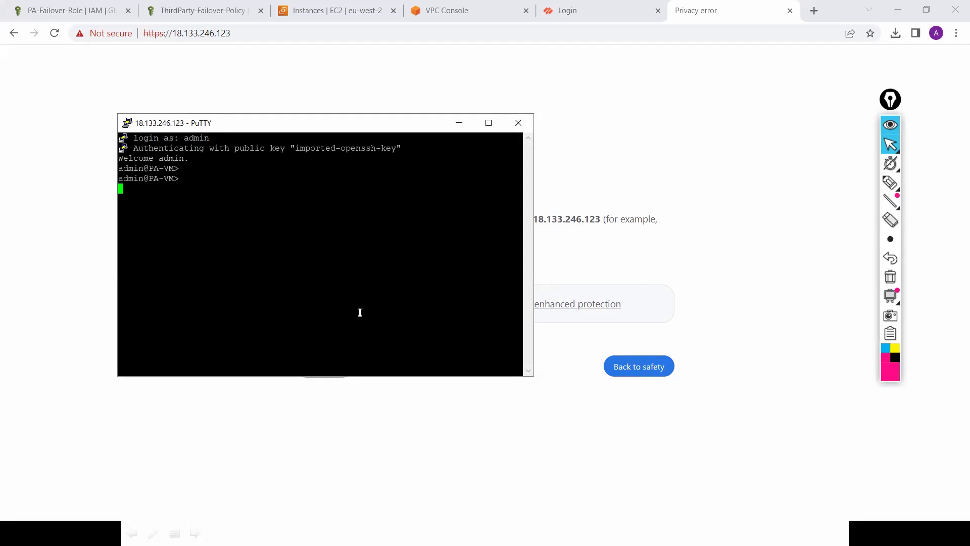
pyautogui.write('config')
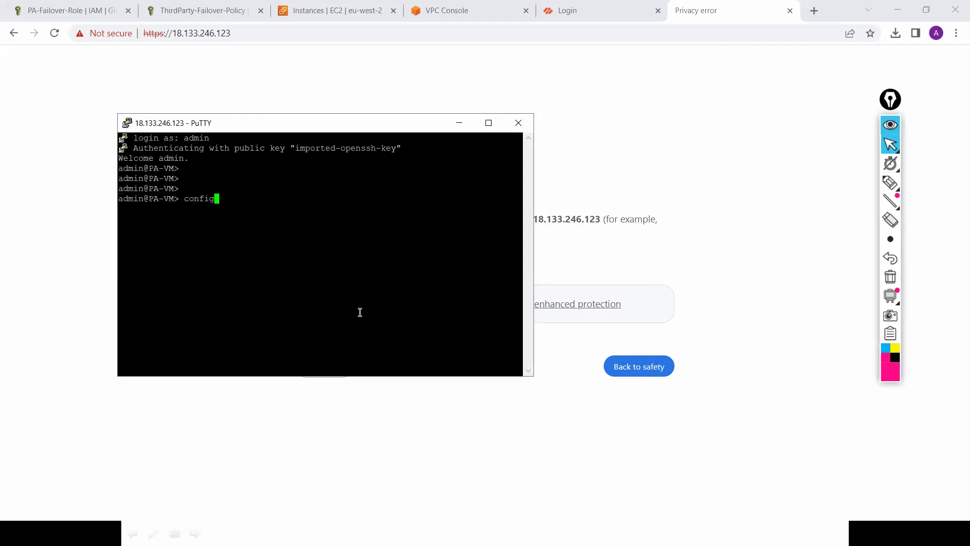
pyautogui.write('ure')
pyautogui.press('Return')
# Step: Run set mgt-config users admin password and enter the new password twice, which is rejected as too weak
pyautogui.write('s')
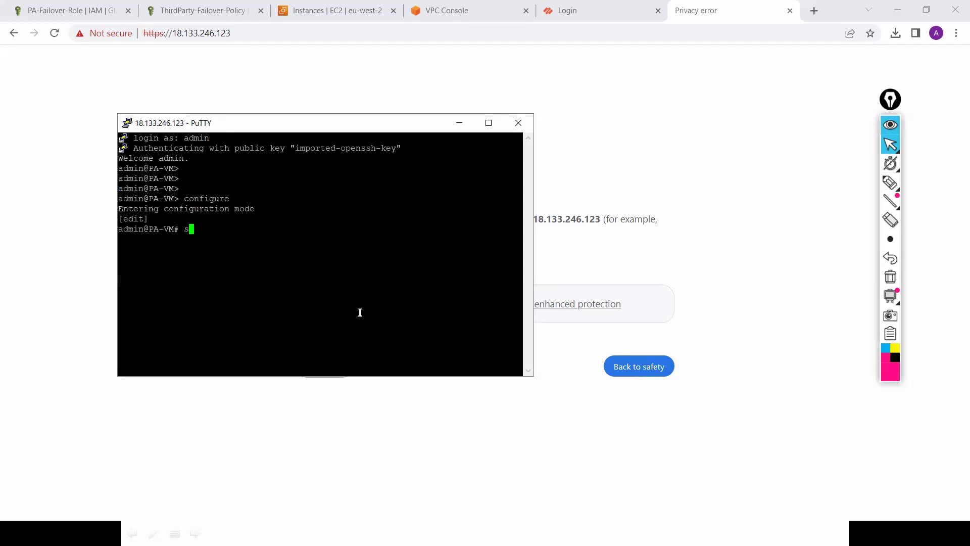
pyautogui.write('et mgt-config users a')
pyautogui.press('Tab')
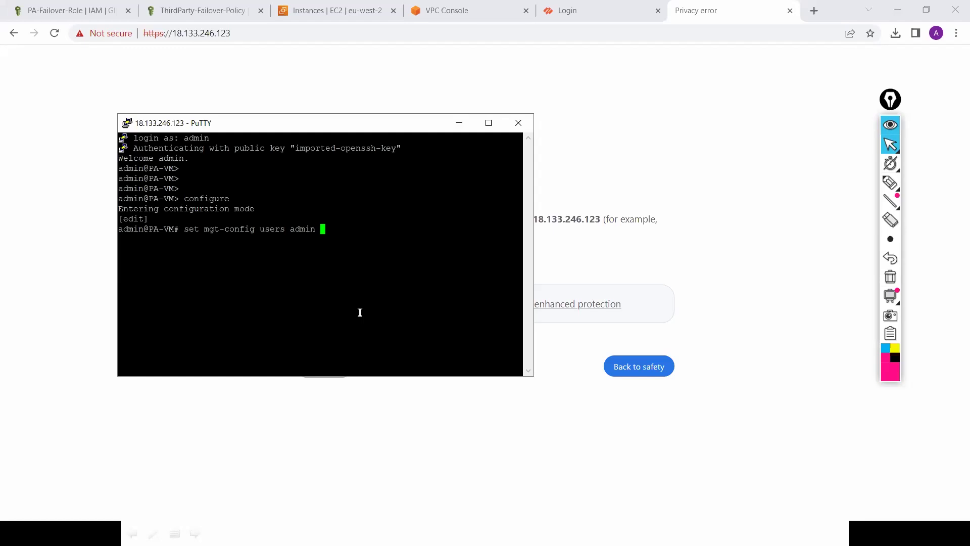
pyautogui.write('password')
pyautogui.press('Return')
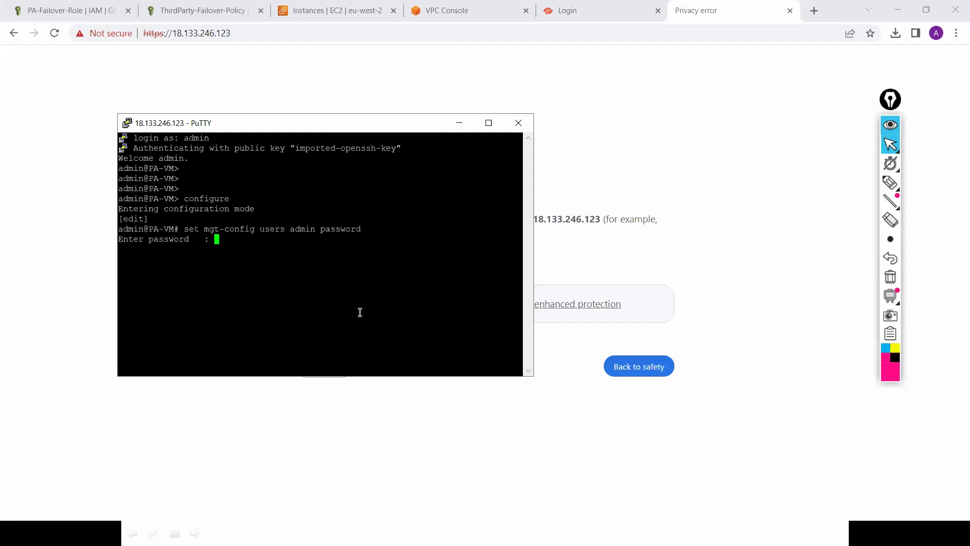
pyautogui.press('Return')
pyautogui.press('Return')
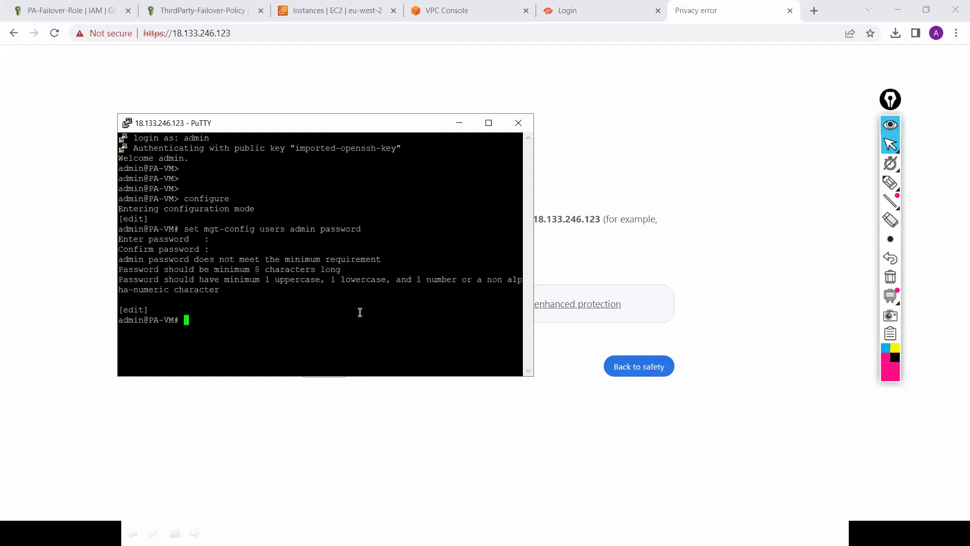
pyautogui.press('Return')
pyautogui.press('Return')
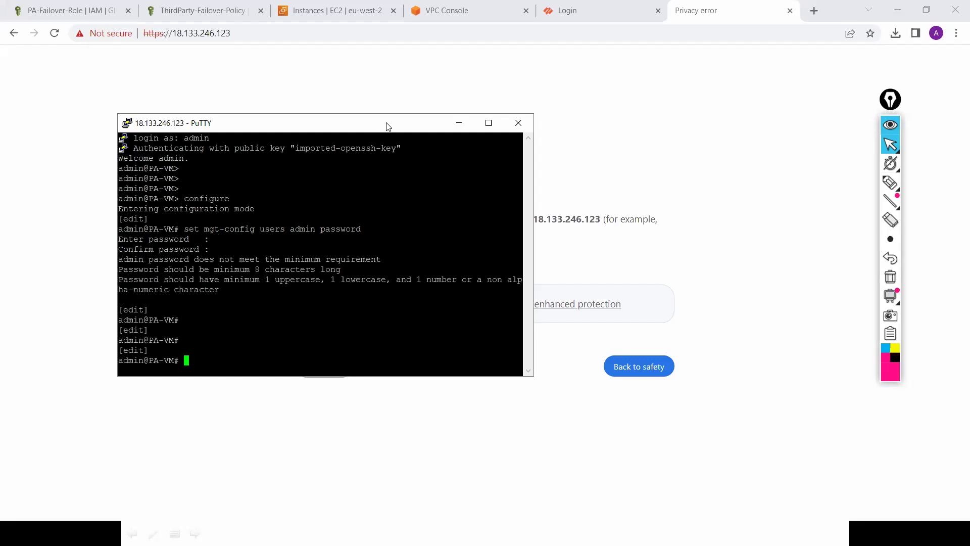
# Step: Start a new session from saved 3.8.158.124, trust its host key and log in as admin
pyautogui.rightClick(387, 122)
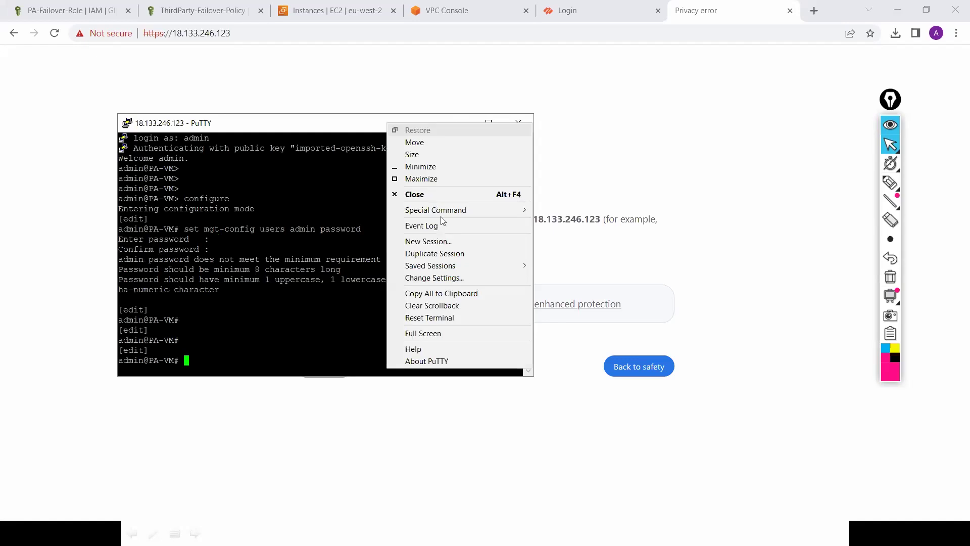
pyautogui.click(447, 243)
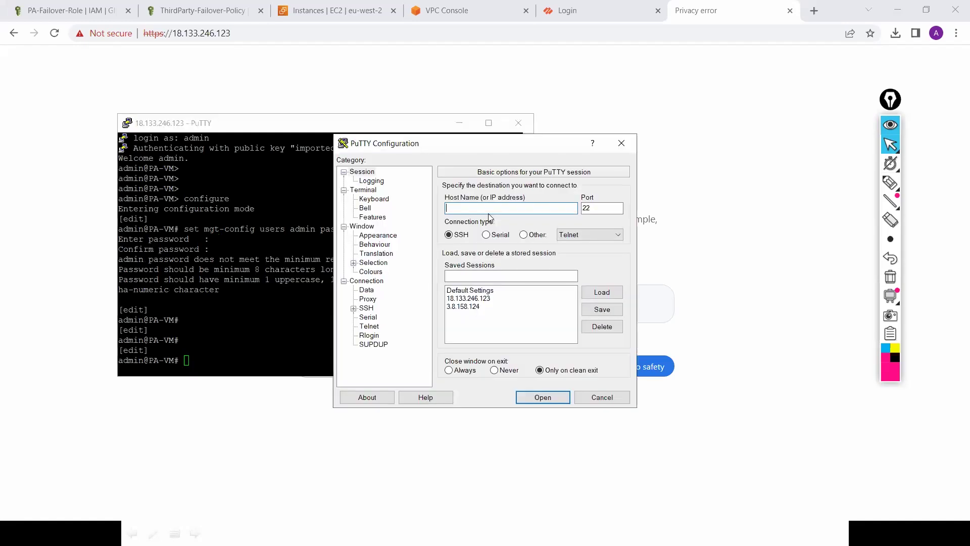
pyautogui.doubleClick(469, 306)
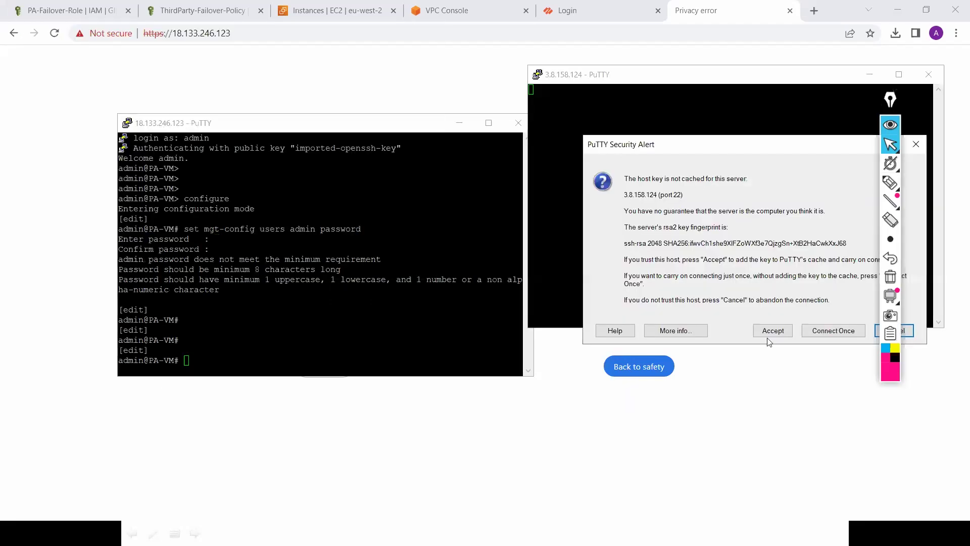
pyautogui.click(772, 331)
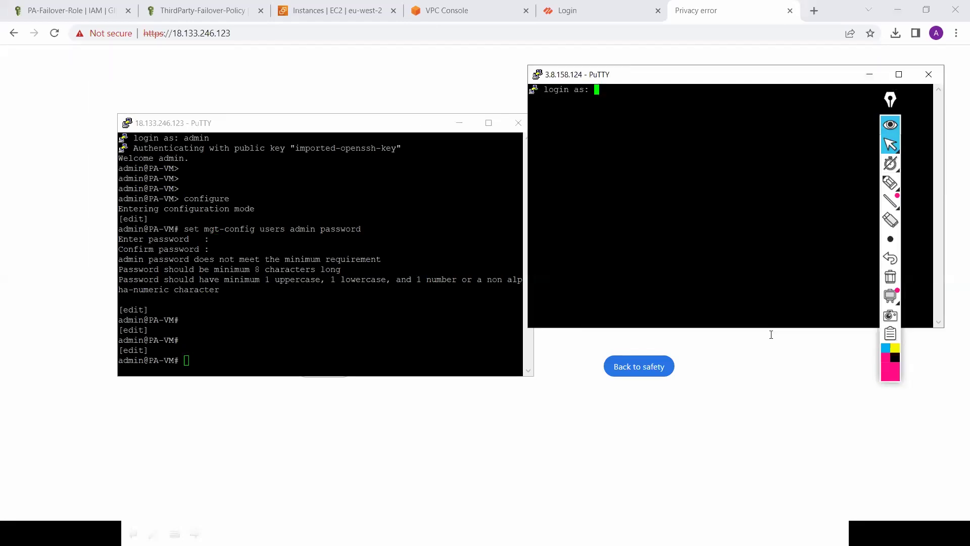
pyautogui.write('admin')
pyautogui.press('Return')
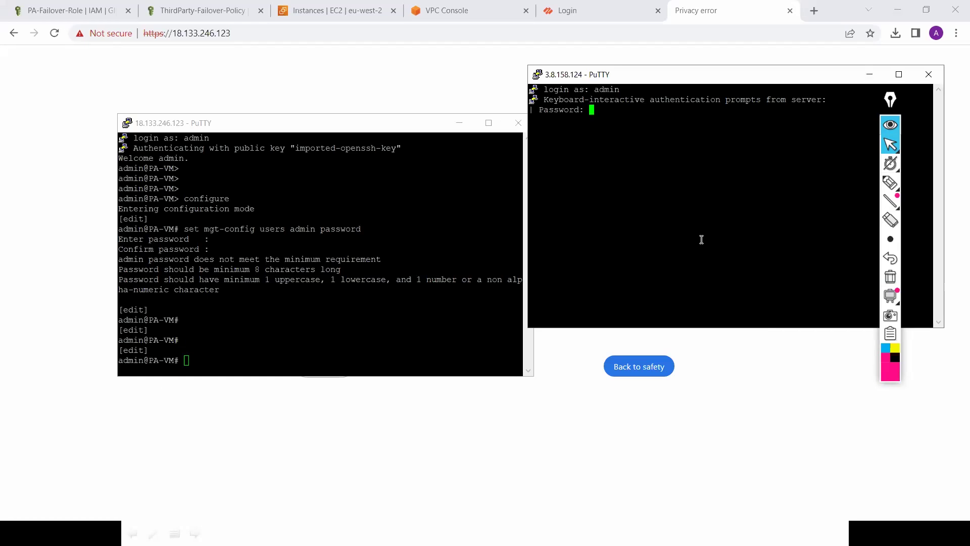
# Step: Close the password-prompting session and reload the saved 3.8.158.124 settings in a fresh configuration
pyautogui.rightClick(701, 80)
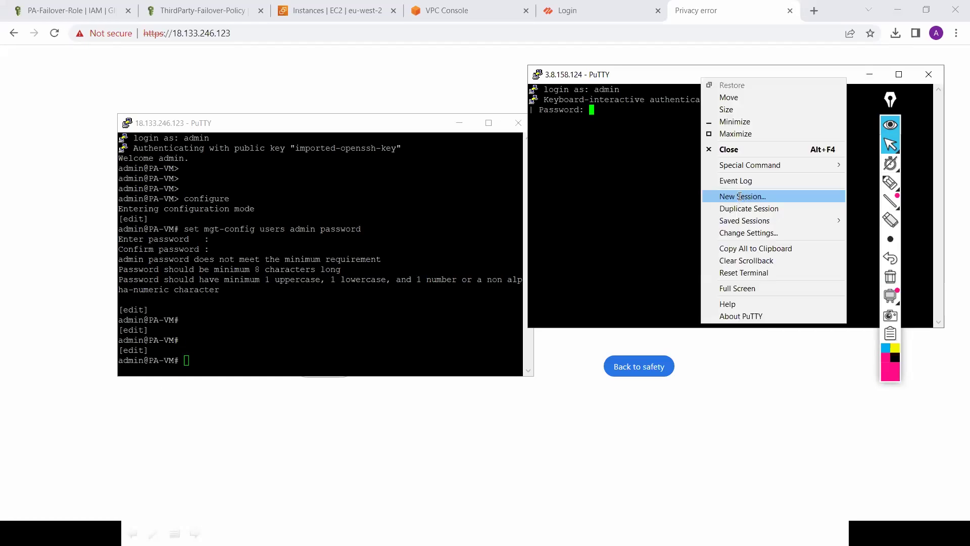
pyautogui.click(743, 196)
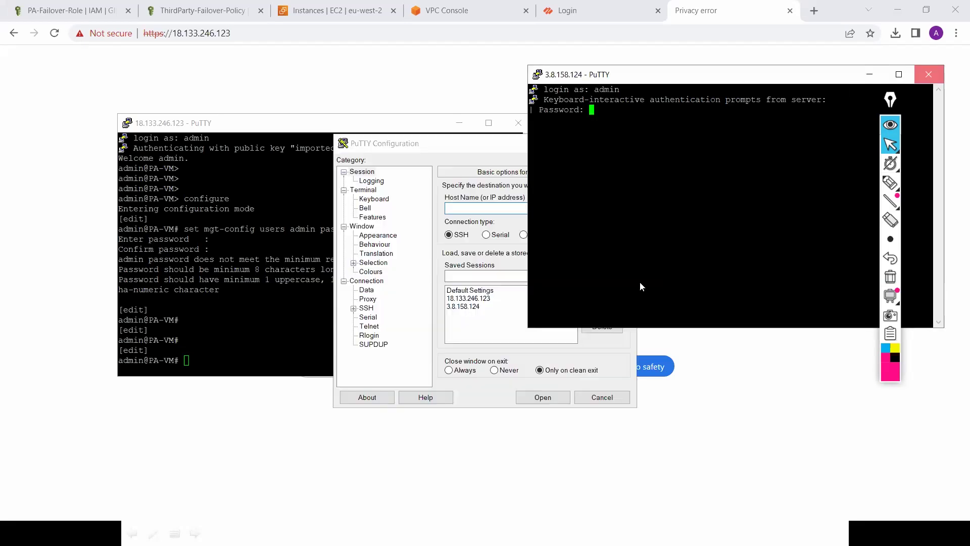
pyautogui.hotkey('alt', 'F4')
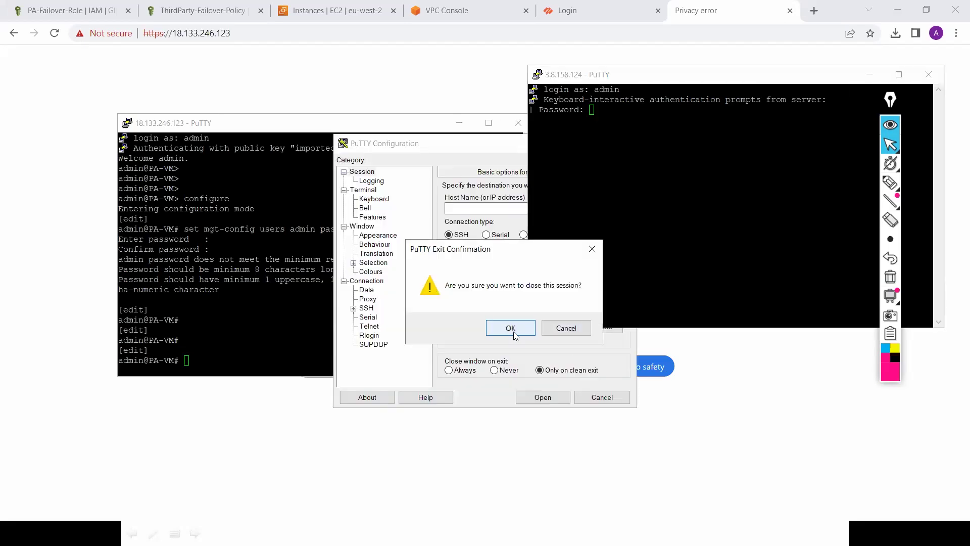
pyautogui.press('Return')
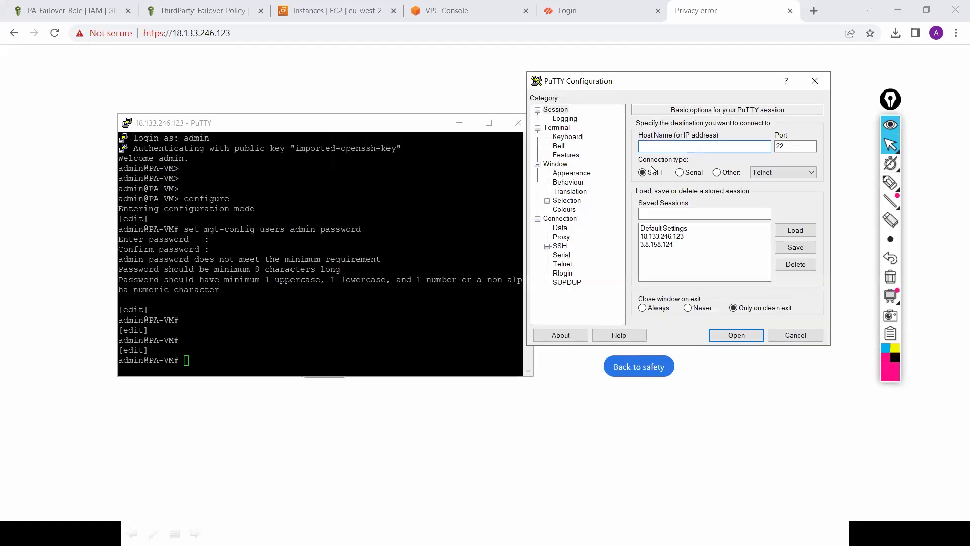
pyautogui.click(659, 244)
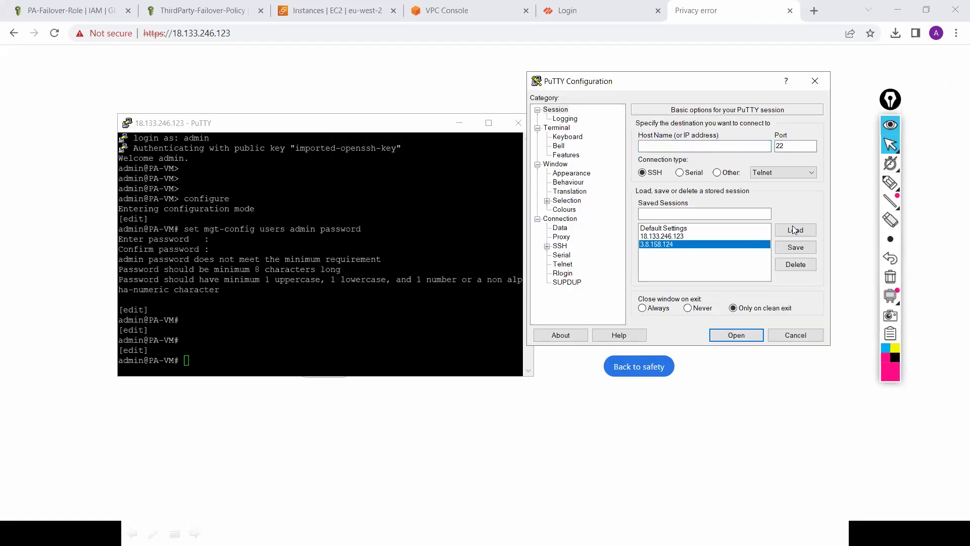
pyautogui.press('Return')
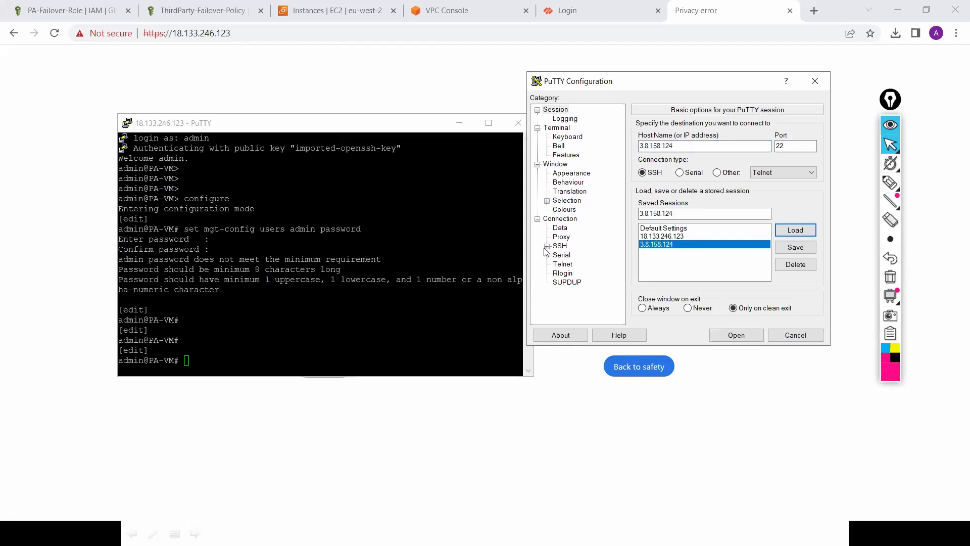
# Step: Set the private key to Lond-Pri-key.ppk under SSH > Auth > Credentials and connect
pyautogui.click(547, 247)
pyautogui.click(557, 274)
pyautogui.click(586, 283)
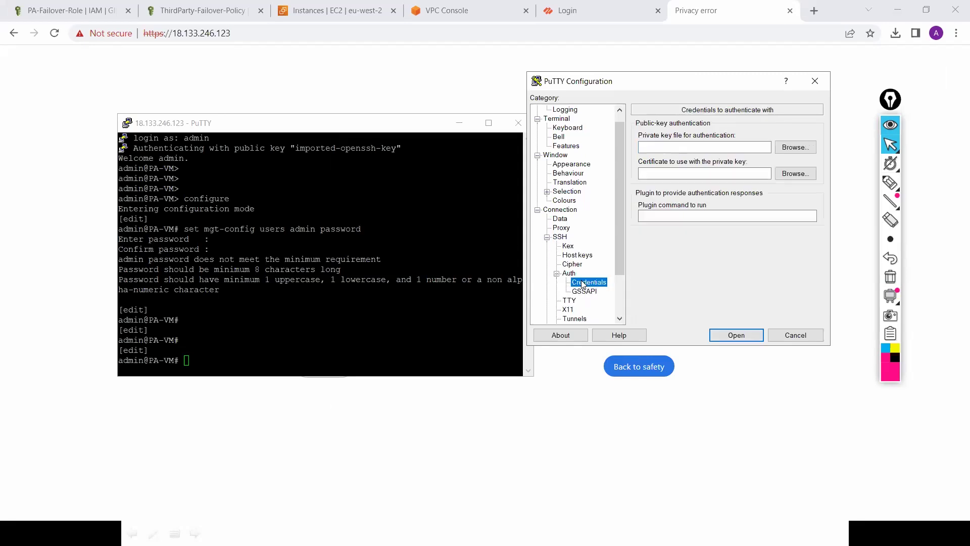
pyautogui.click(796, 147)
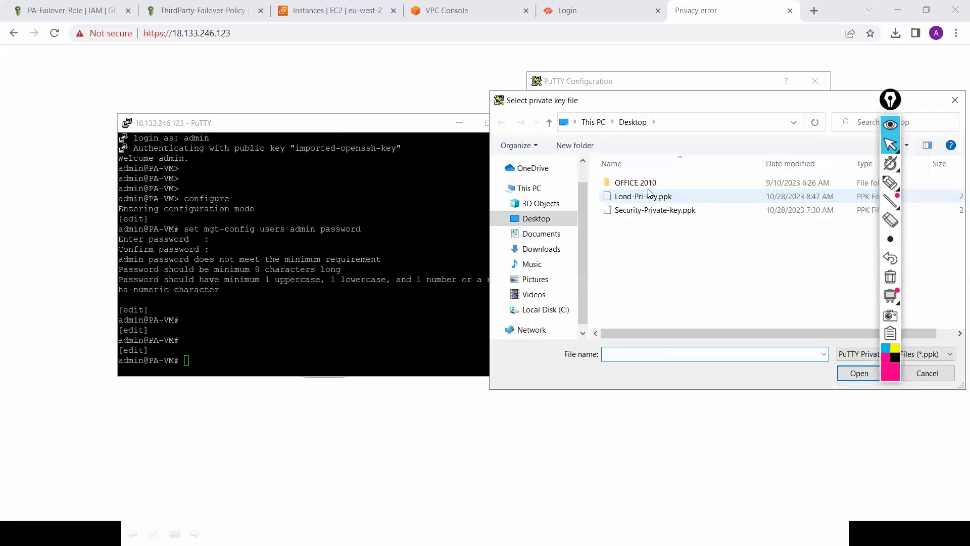
pyautogui.click(854, 372)
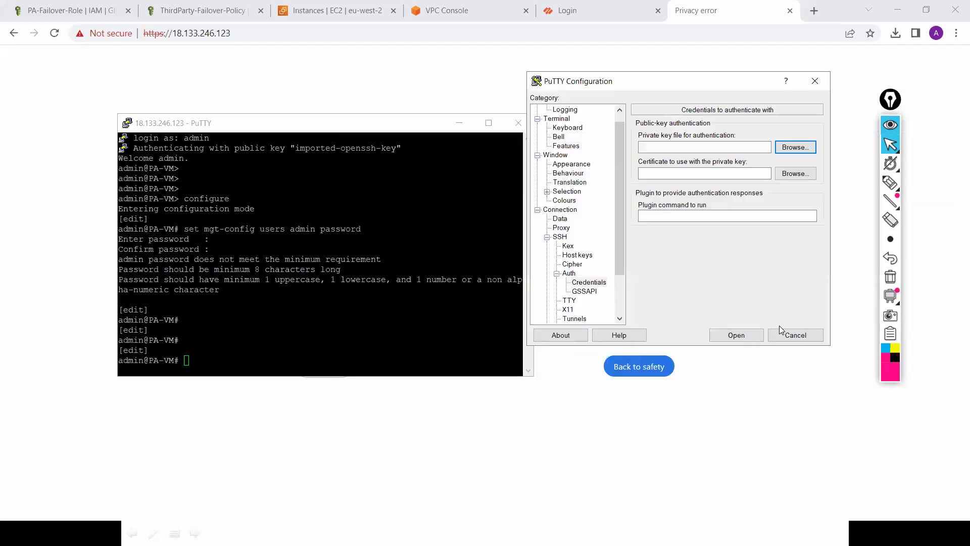
pyautogui.click(740, 339)
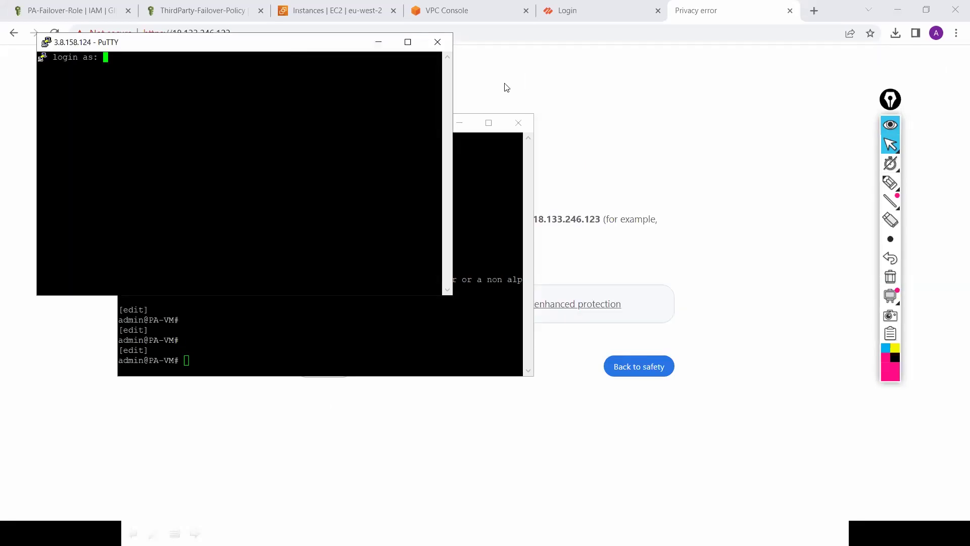
# Step: Log in to 3.8.158.124 as admin and enter configuration mode
pyautogui.write('adm')
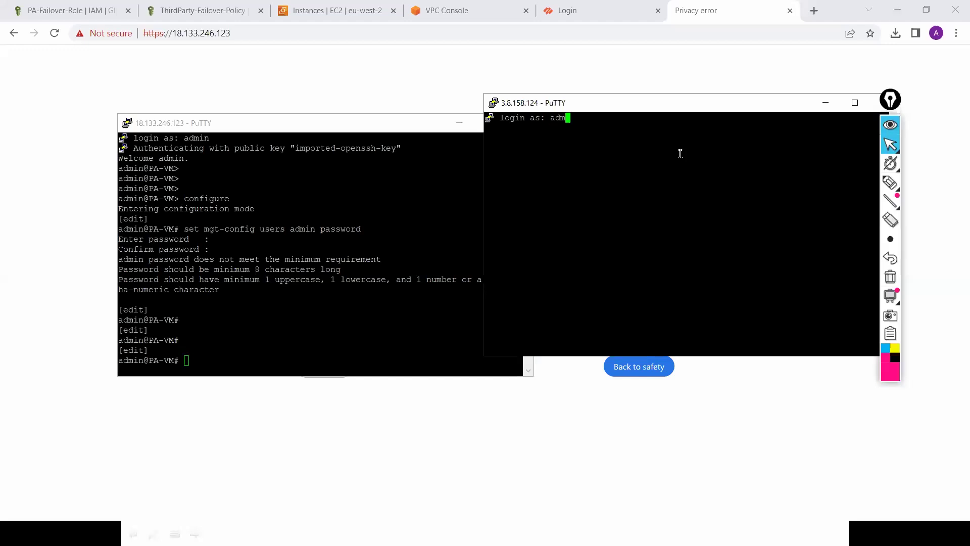
pyautogui.write('in')
pyautogui.press('Return')
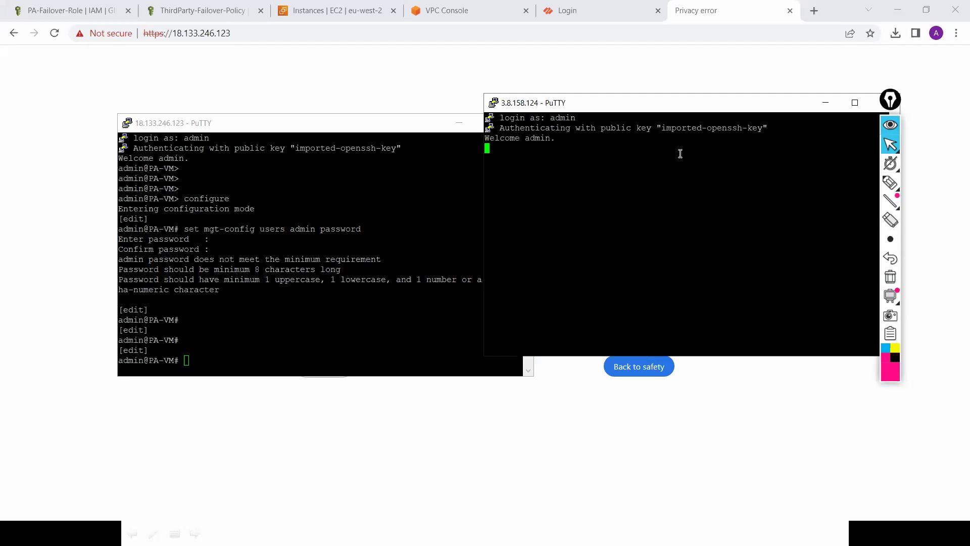
pyautogui.press('Return')
pyautogui.press('Return')
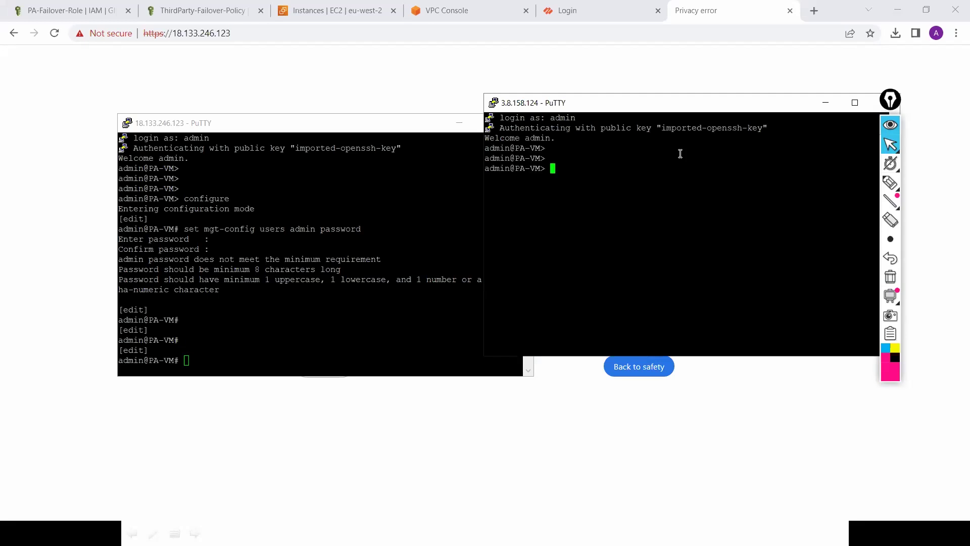
pyautogui.write('configure')
pyautogui.press('Return')
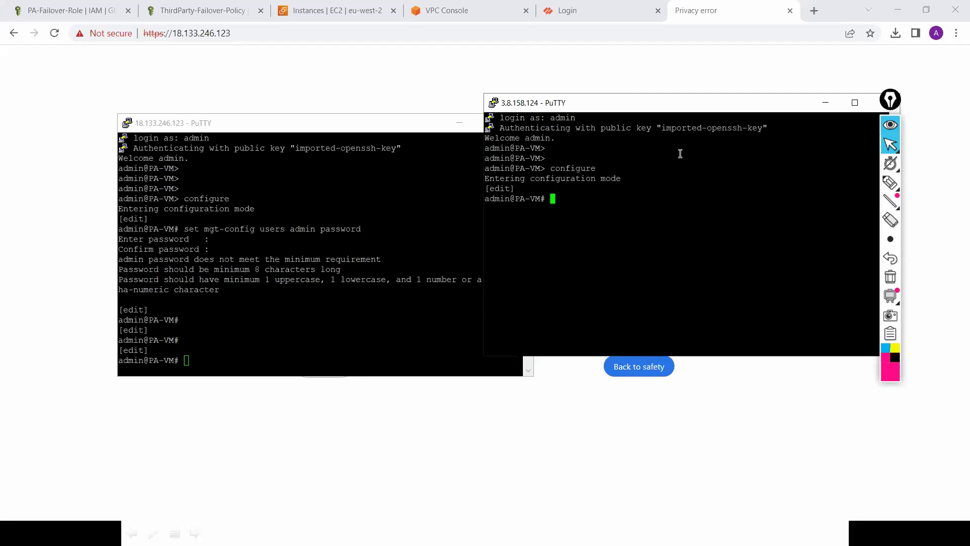
# Step: Attempt the admin password change with set mgt-config users admin password, then commit
pyautogui.write('set mgt-config users a')
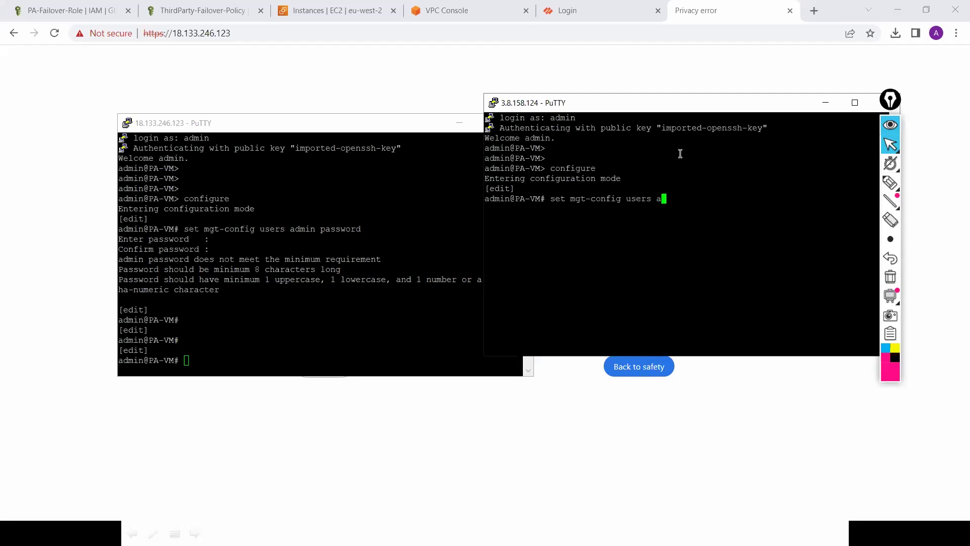
pyautogui.write('dmin password')
pyautogui.press('Return')
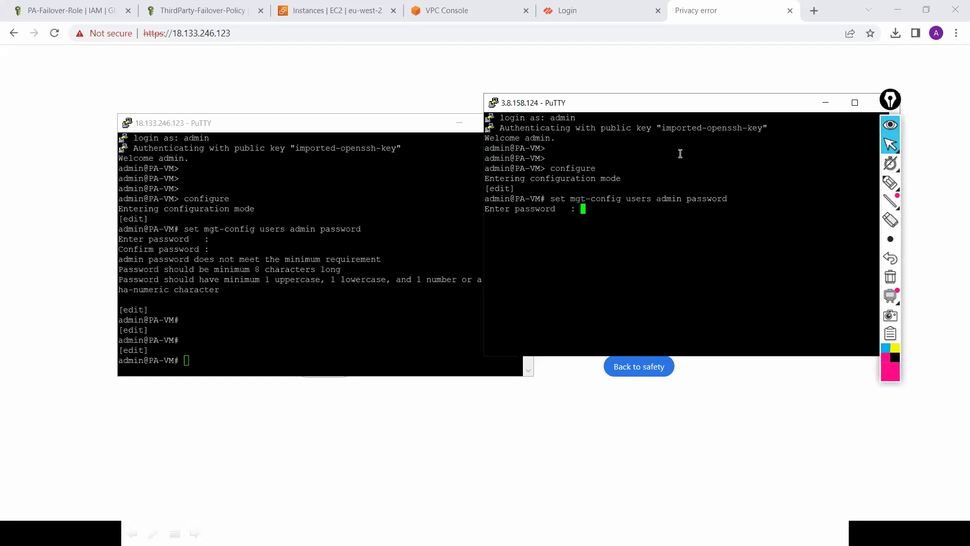
pyautogui.press('Return')
pyautogui.press('Return')
pyautogui.write('com')
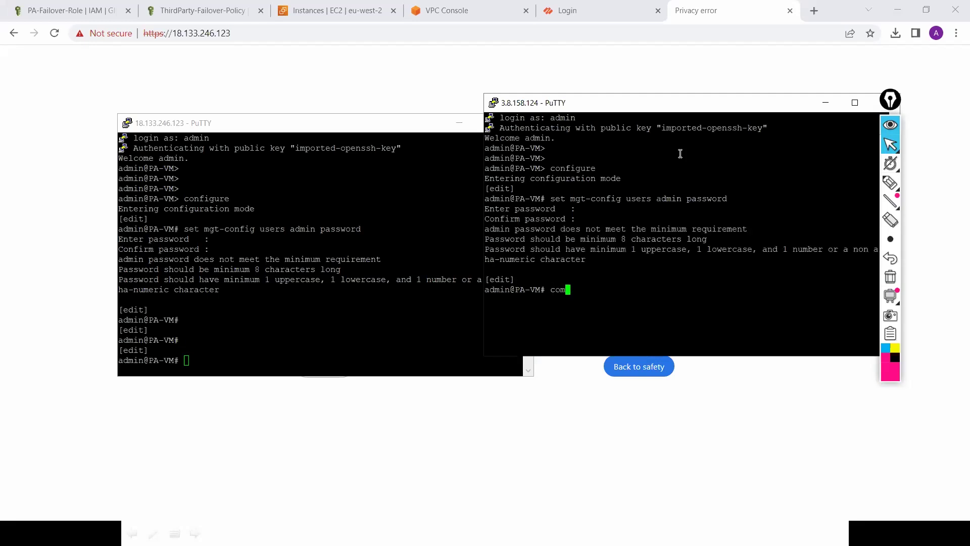
pyautogui.write('mit')
pyautogui.press('Return')
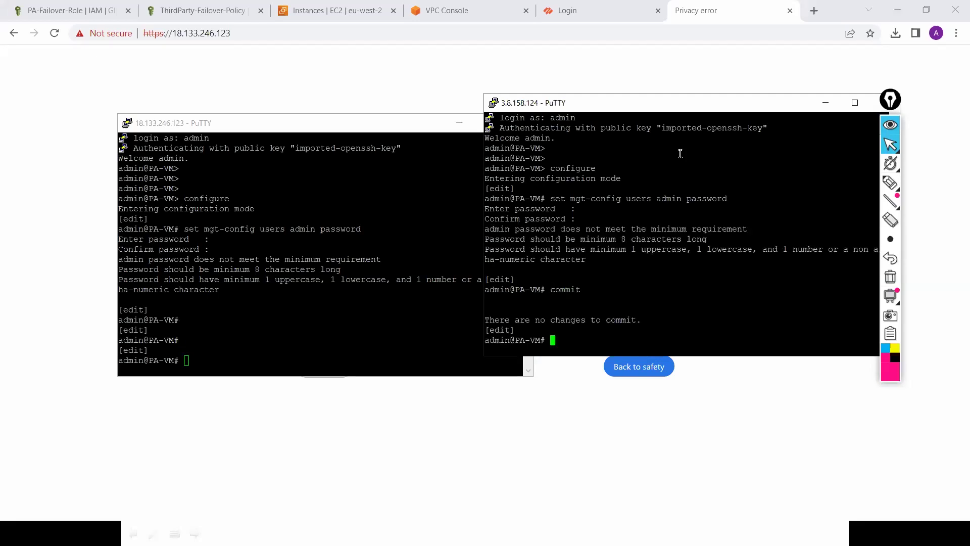
pyautogui.press('Up')
pyautogui.press('Return')
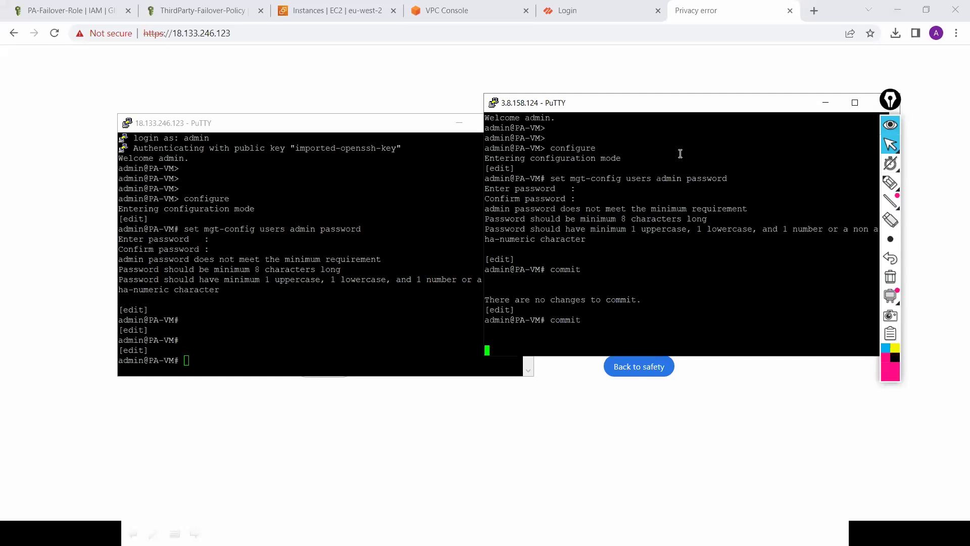
# Step: Commit on the 18.133.246.123 session too, then switch to the Palo Alto login tab
pyautogui.click(432, 293)
pyautogui.write('comm')
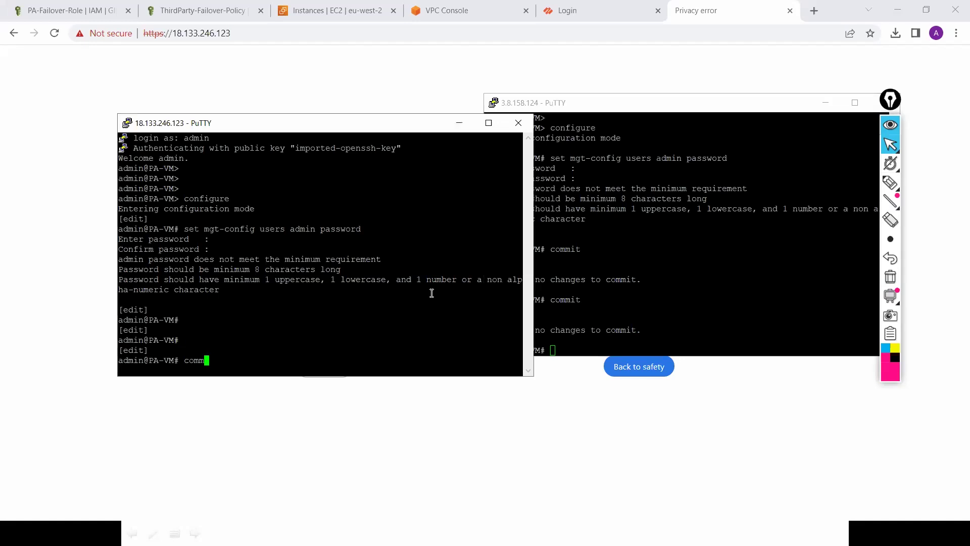
pyautogui.write('it')
pyautogui.press('Return')
pyautogui.press('Return')
pyautogui.press('Return')
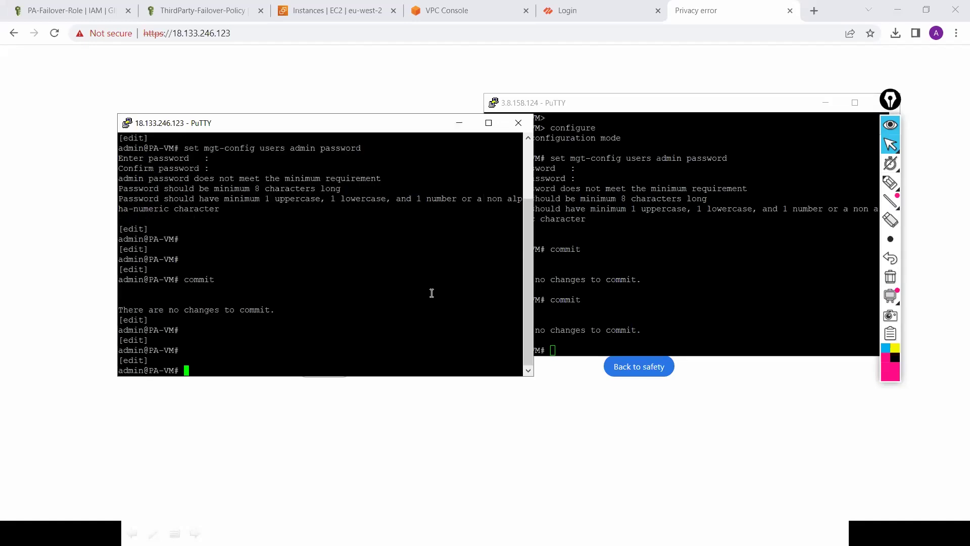
pyautogui.press('Return')
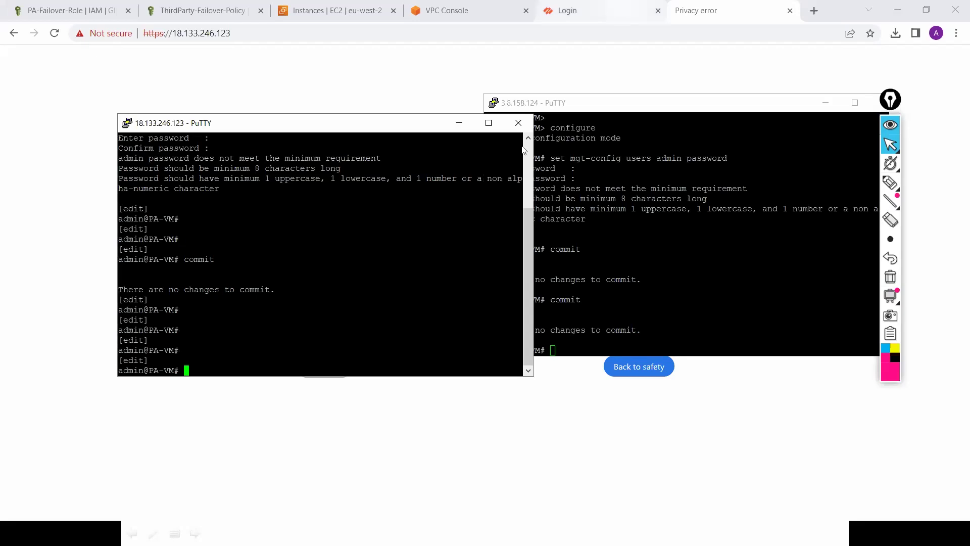
pyautogui.click(620, 10)
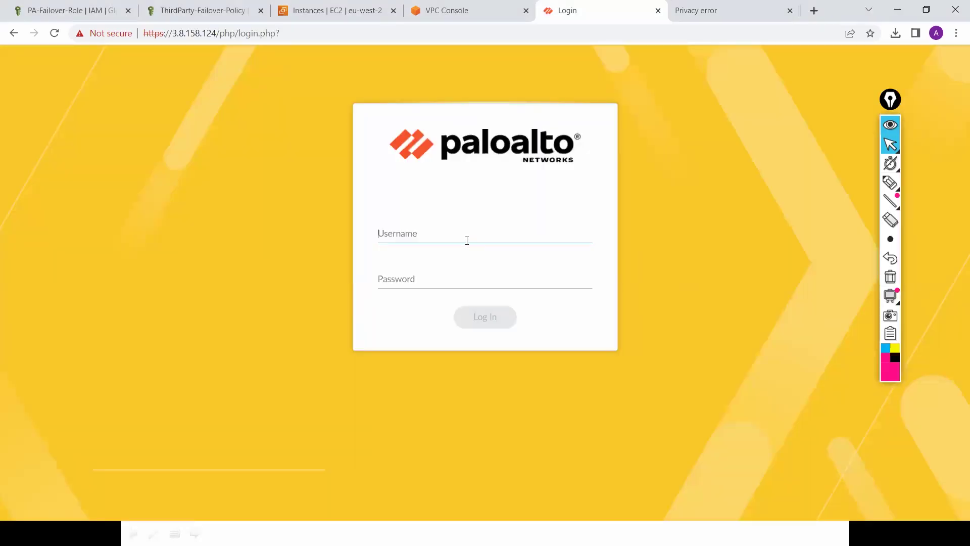
# Step: Sign in as admin with the account password, get 'Invalid username or password', and return to PuTTY
pyautogui.write('admin')
pyautogui.press('Tab')
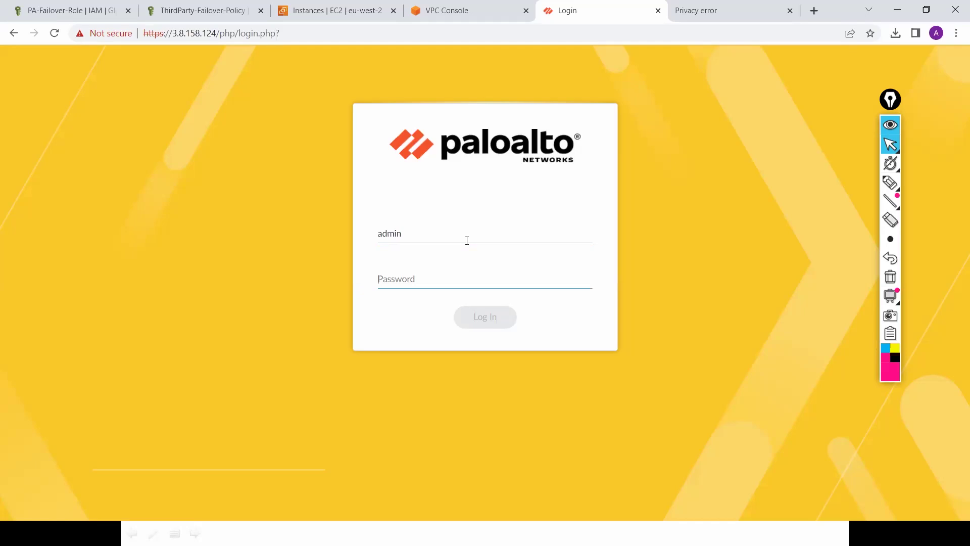
pyautogui.write('••••••')
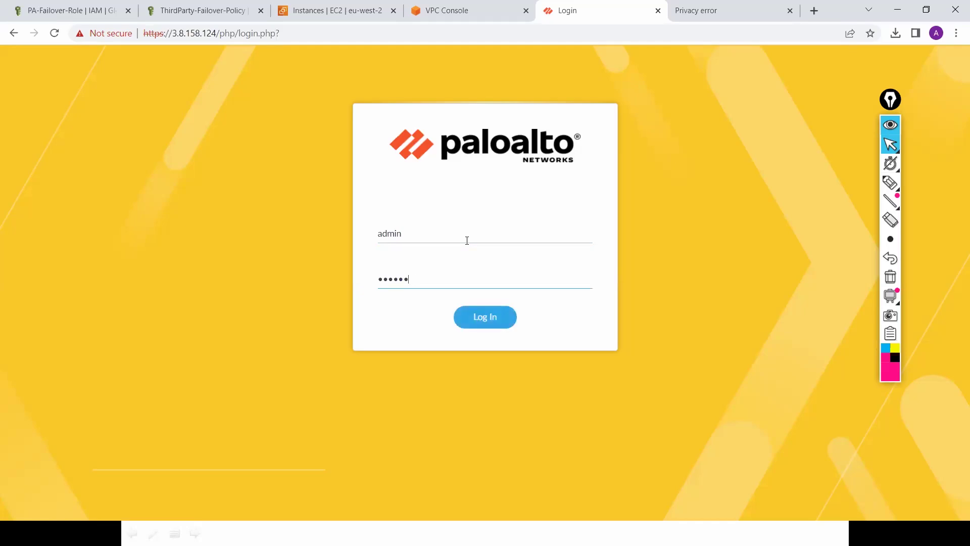
pyautogui.write('••')
pyautogui.press('Return')
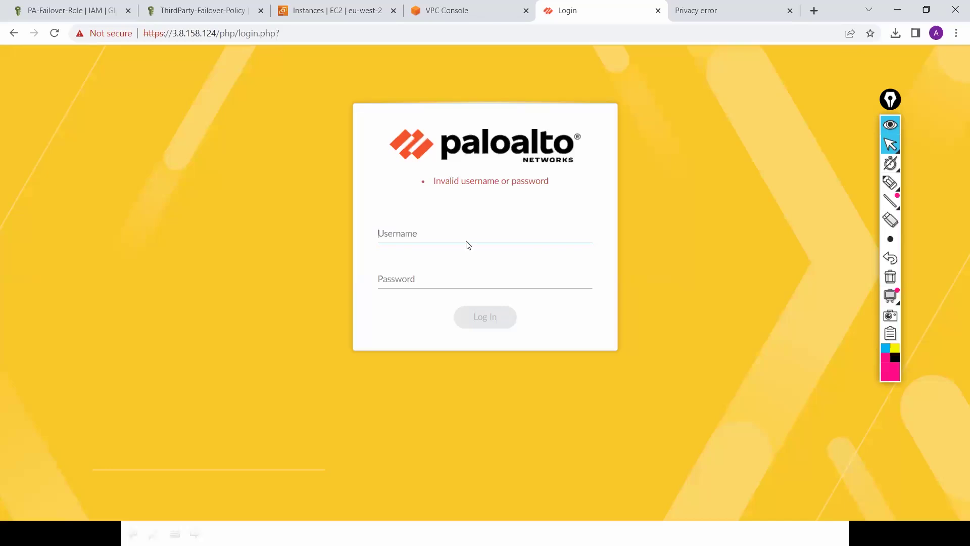
pyautogui.hotkey('alt', 'Tab')
pyautogui.press('Up')
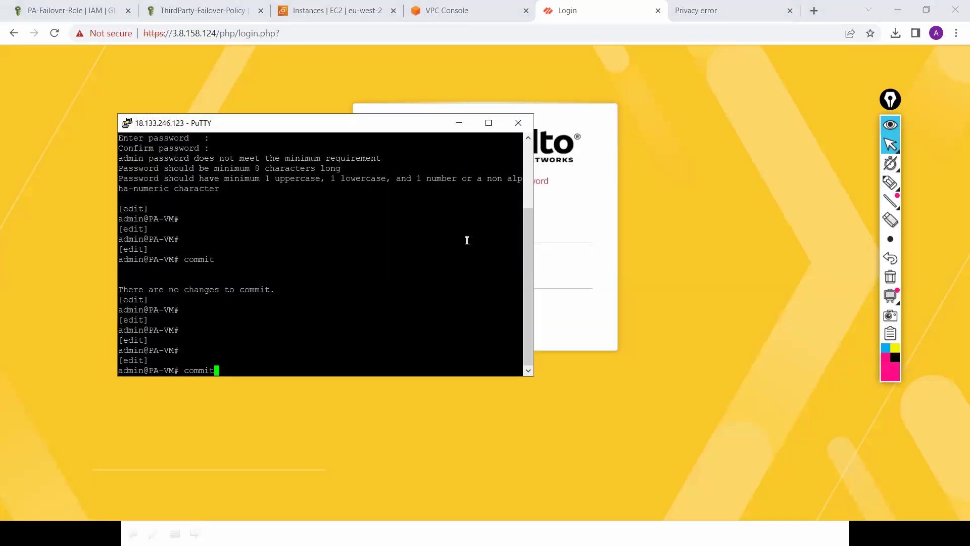
# Step: Set a new admin password on the 18.133.246.123 firewall and commit it
pyautogui.press('Up')
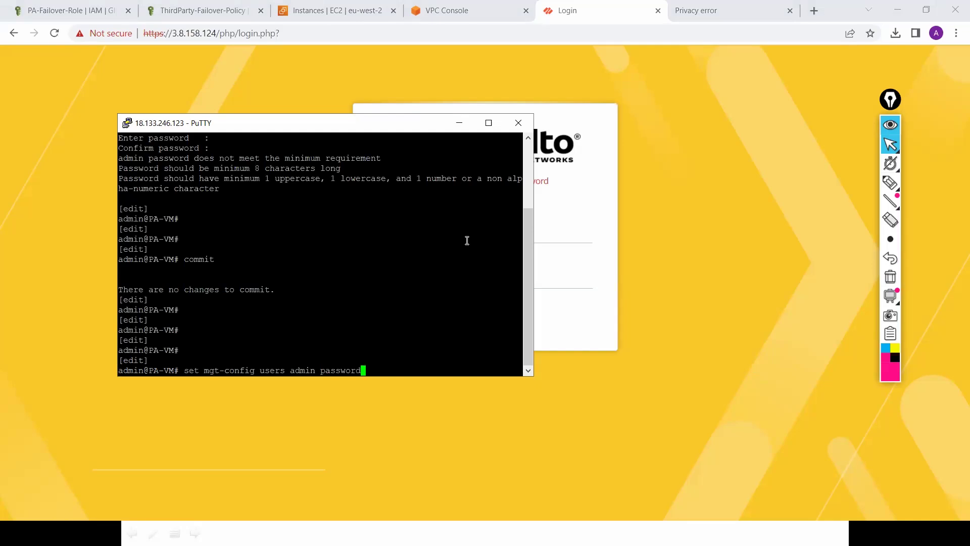
pyautogui.press('Return')
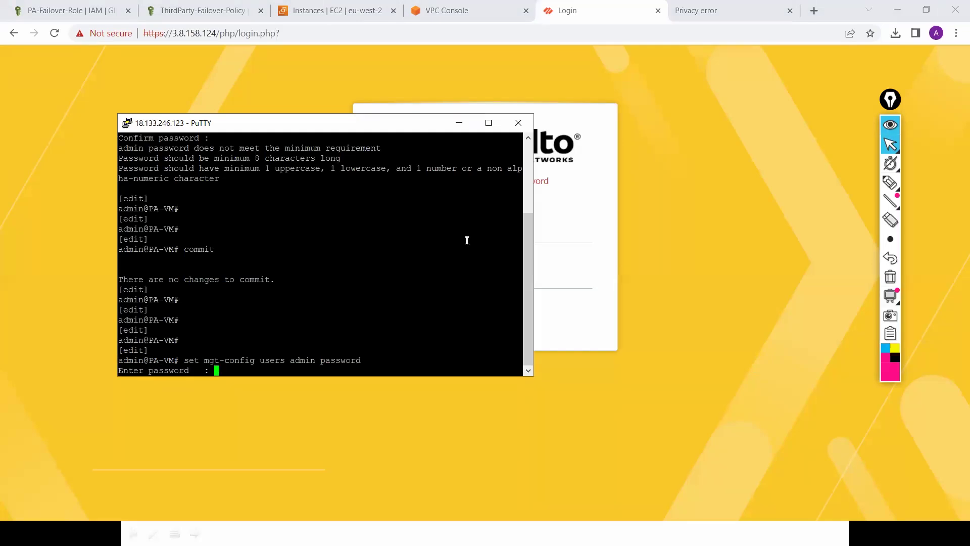
pyautogui.press('Return')
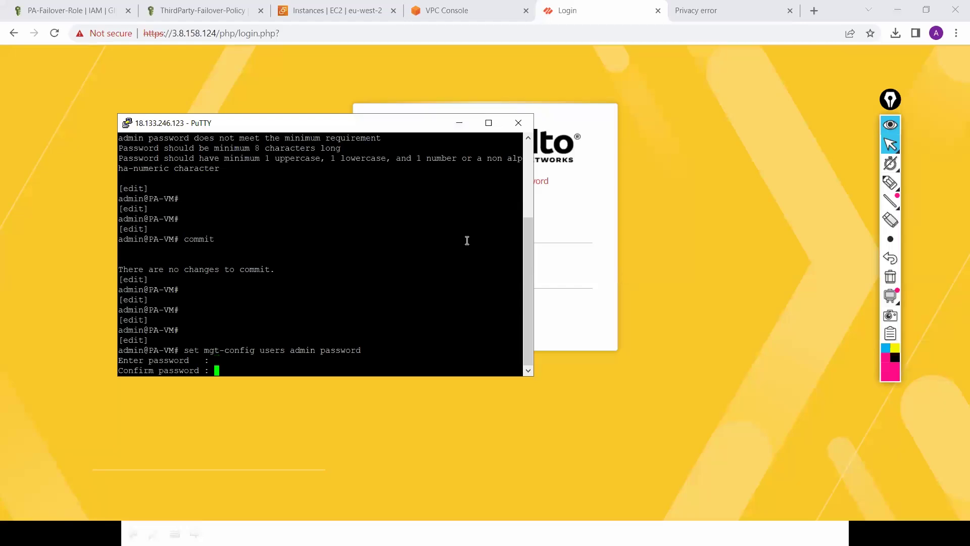
pyautogui.press('Return')
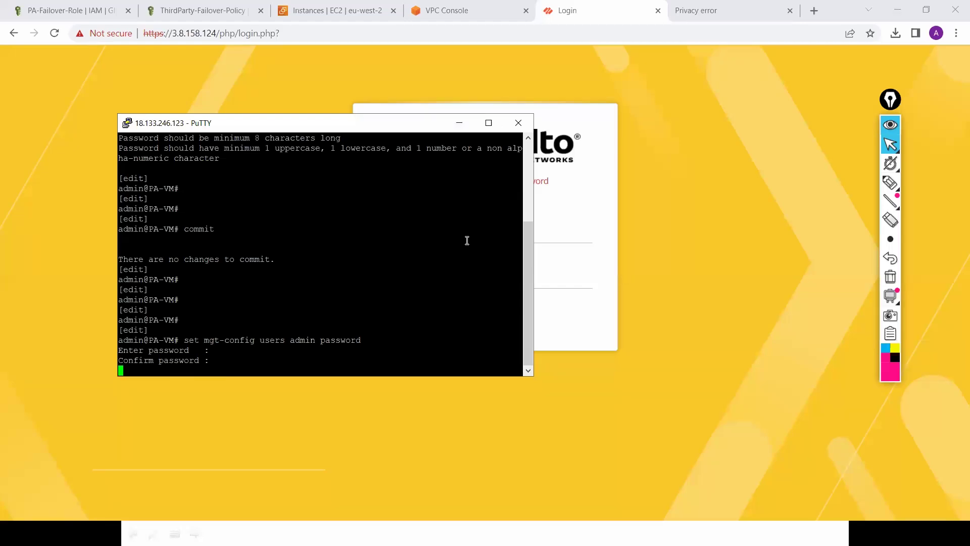
pyautogui.write('co')
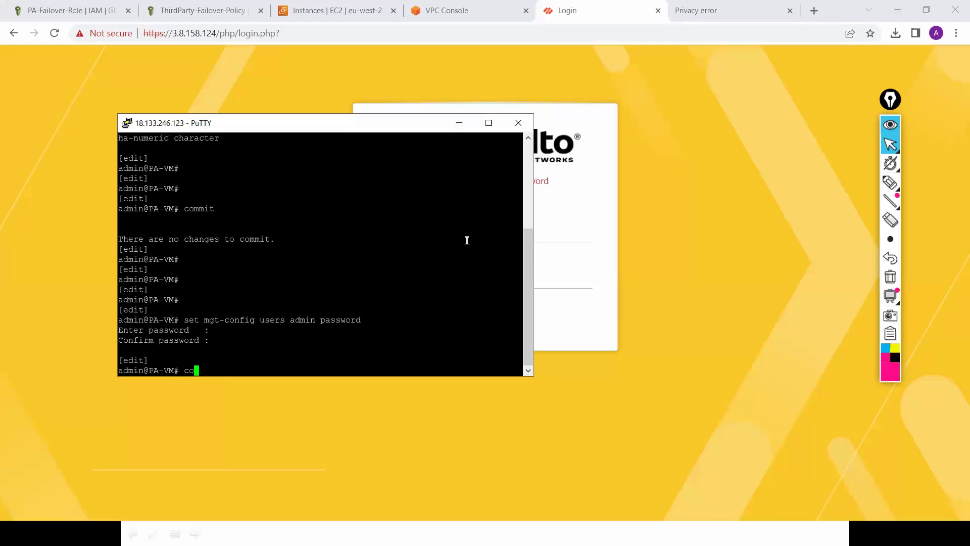
pyautogui.write('mmit')
pyautogui.press('Return')
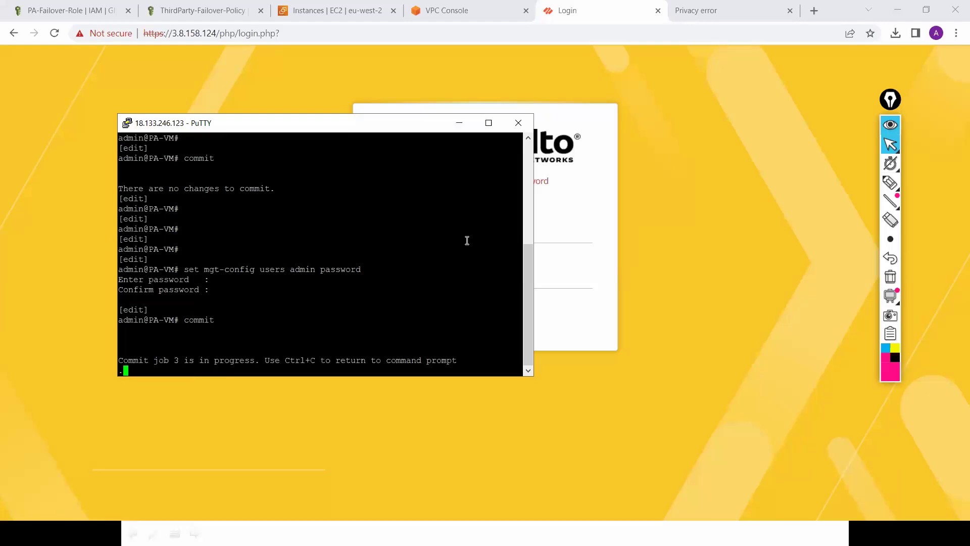
# Step: Set the same new admin password on the 3.8.158.124 firewall and commit it
pyautogui.hotkey('alt', 'Tab')
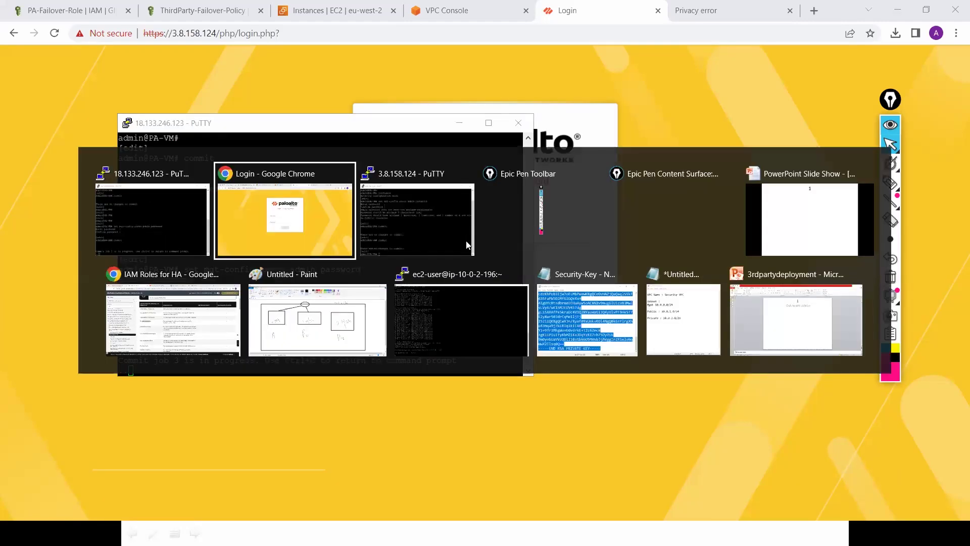
pyautogui.hotkey('alt', 'Tab')
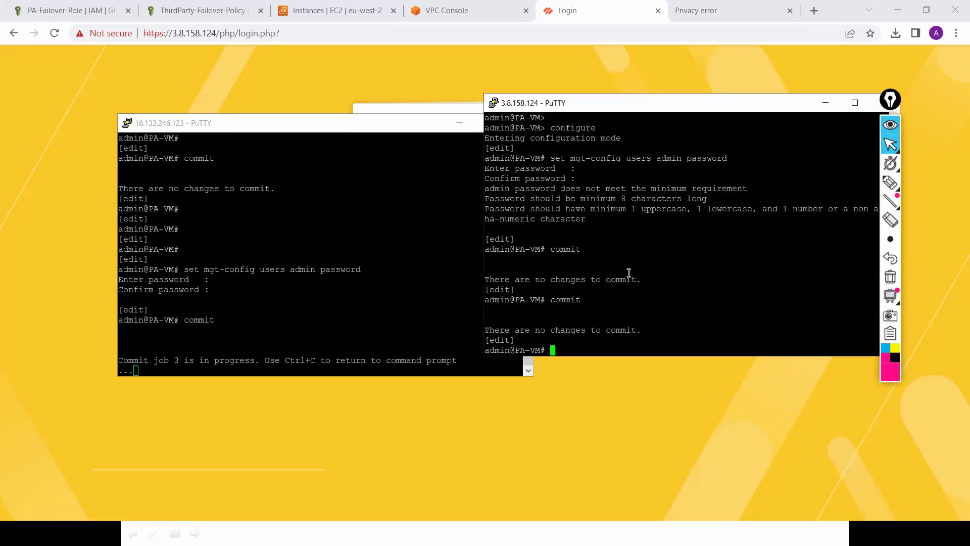
pyautogui.press('Return')
pyautogui.press('Return')
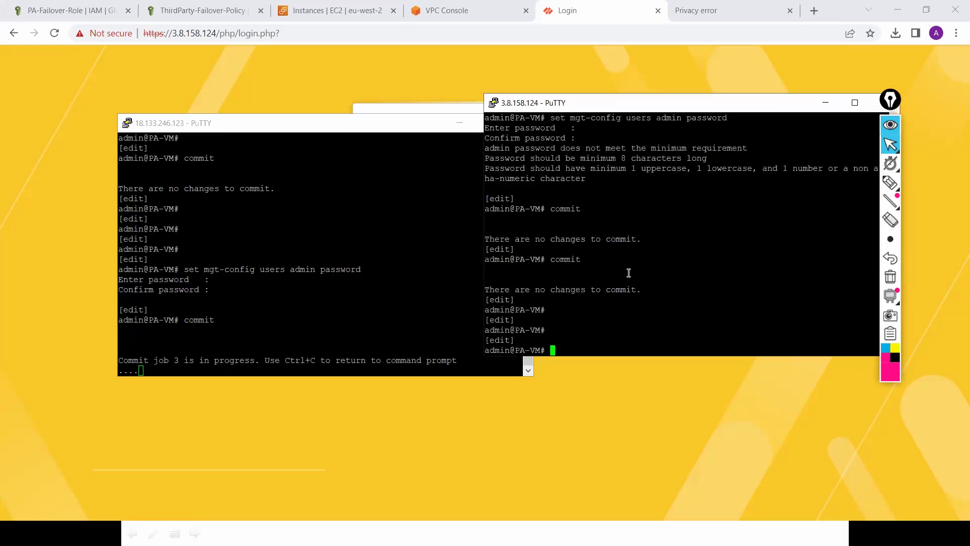
pyautogui.write('commit')
pyautogui.press('Up')
pyautogui.press('Up')
pyautogui.press('Up')
pyautogui.press('Return')
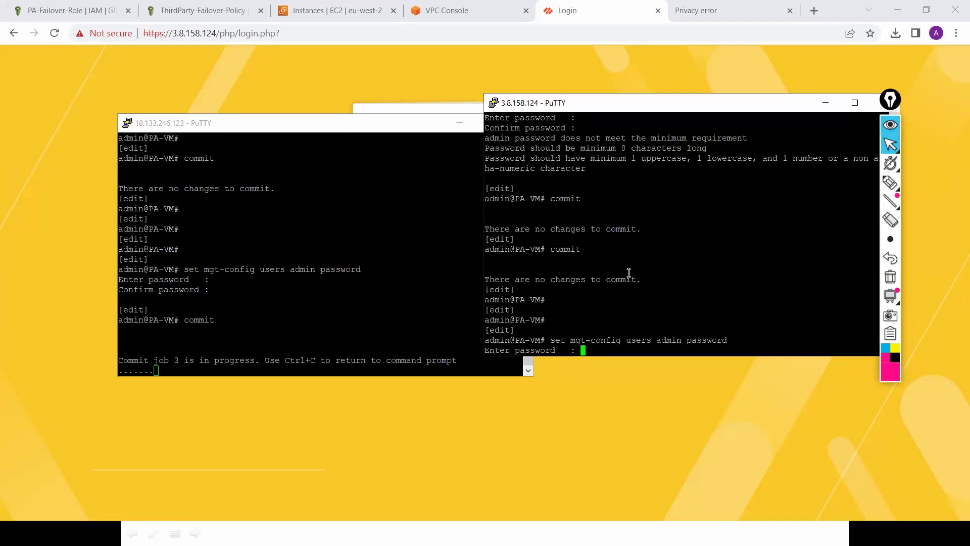
pyautogui.press('Return')
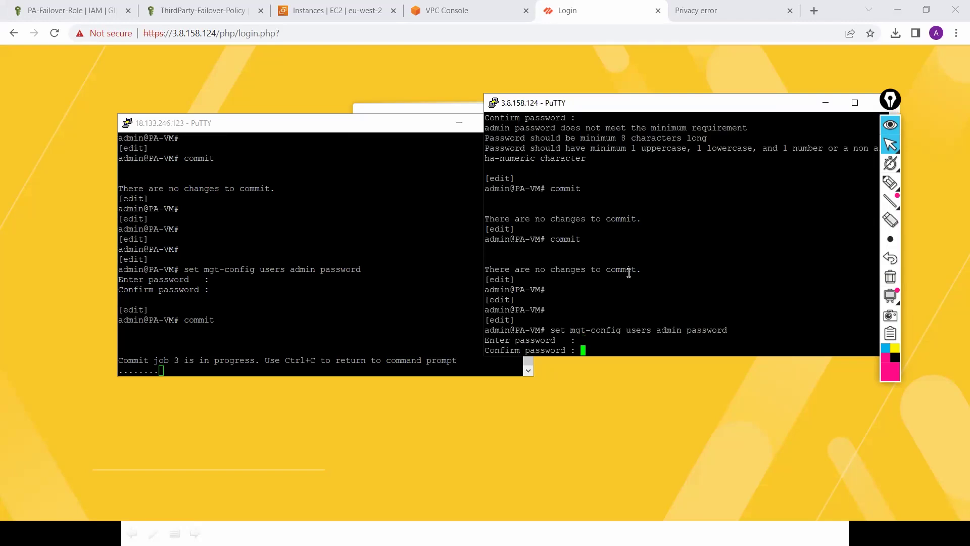
pyautogui.press('Return')
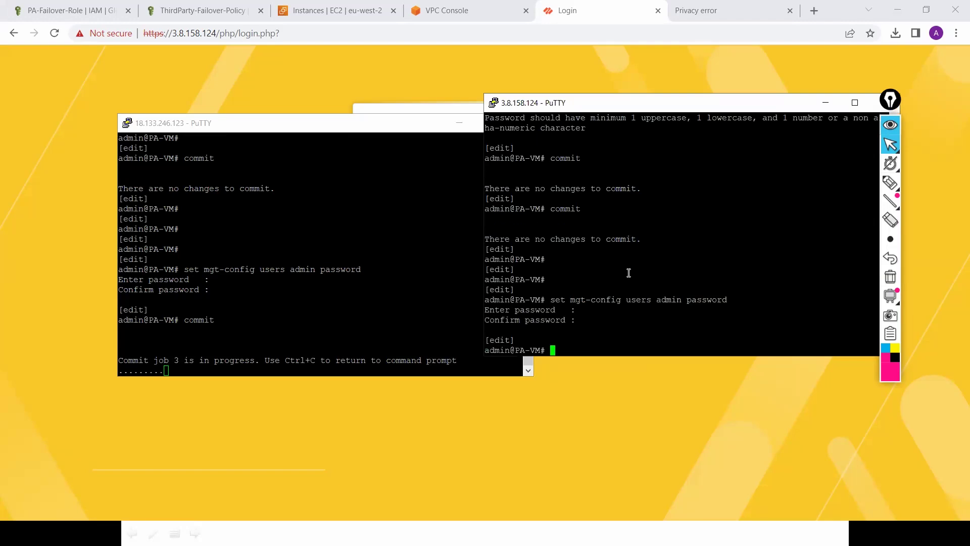
pyautogui.press('Return')
pyautogui.press('Return')
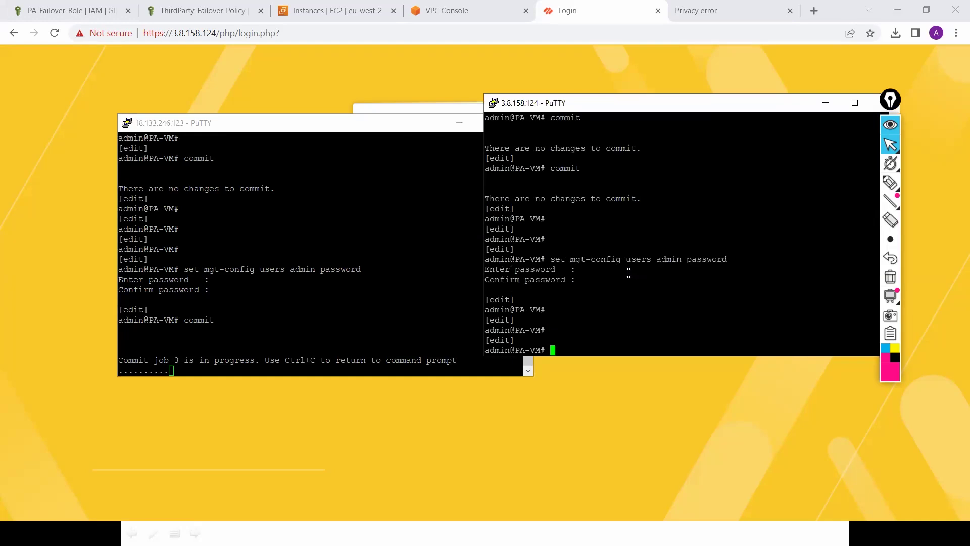
pyautogui.write('commit')
pyautogui.press('Return')
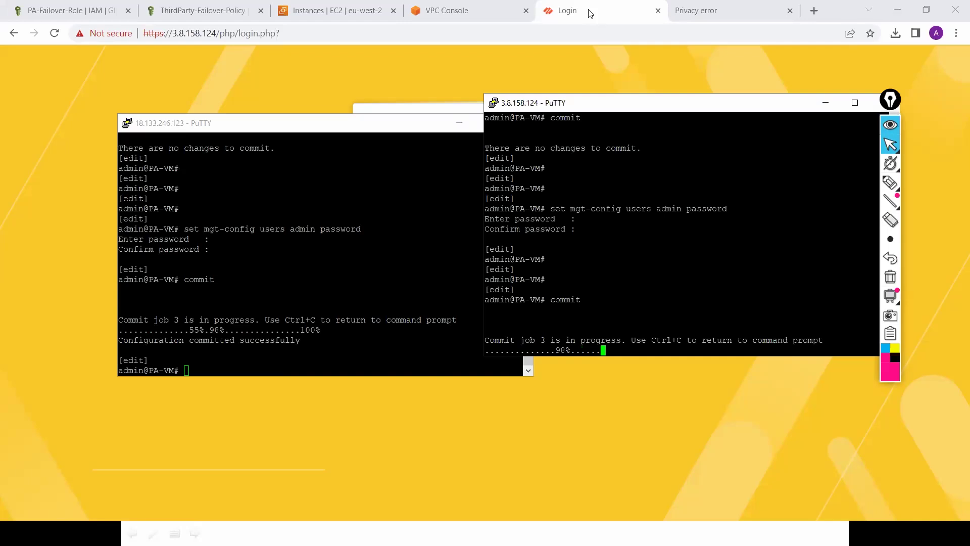
# Step: Sign in as admin to the 3.8.158.124 firewall web interface
pyautogui.click(467, 216)
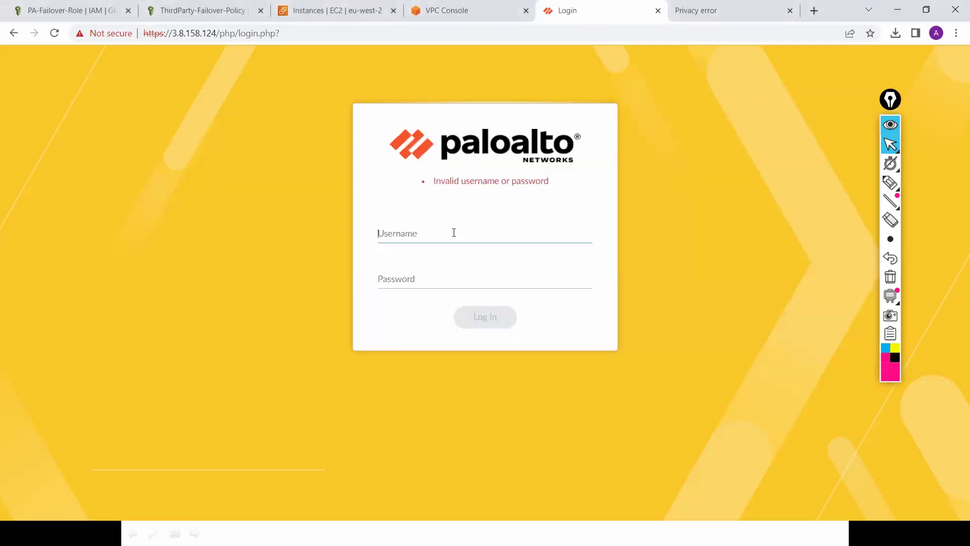
pyautogui.write('admin')
pyautogui.press('Tab')
pyautogui.write('•')
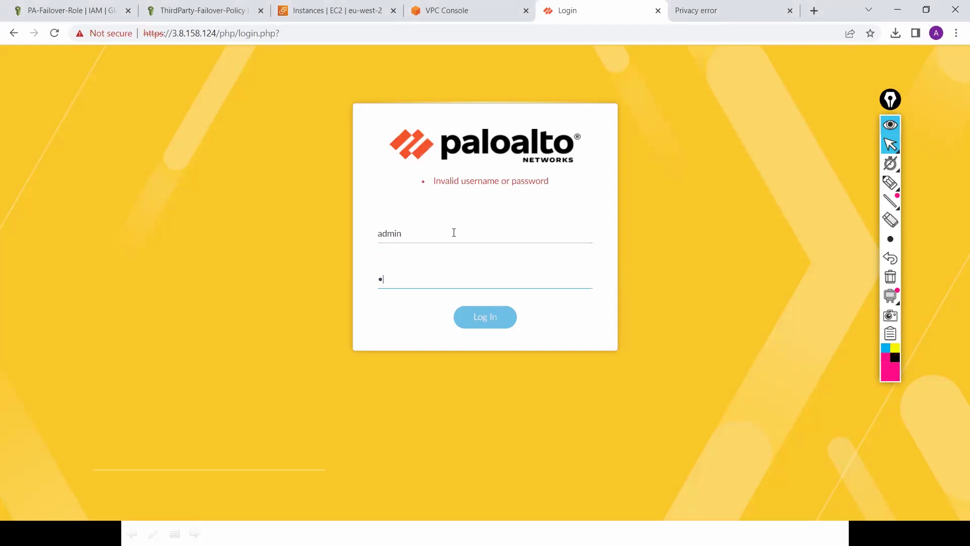
pyautogui.write('••••••')
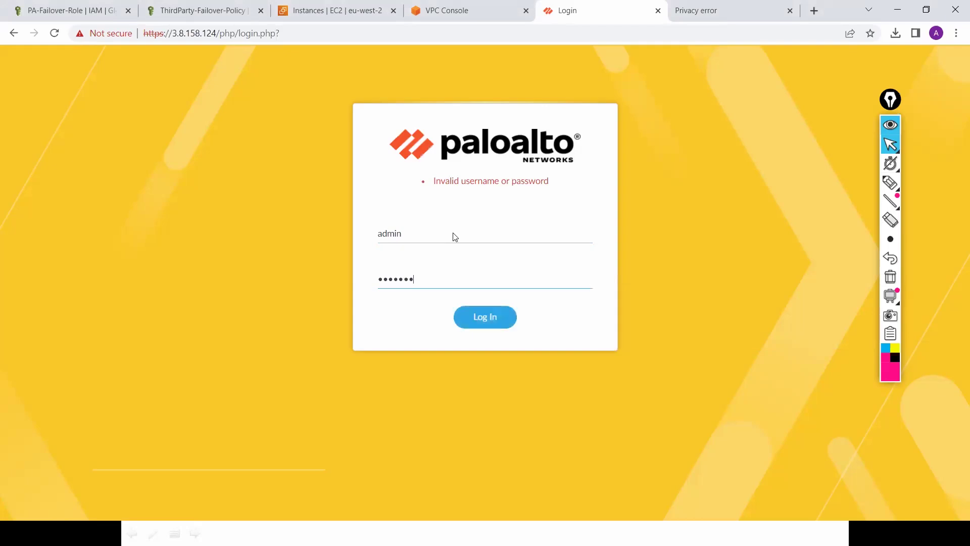
pyautogui.write('•')
pyautogui.press('Return')
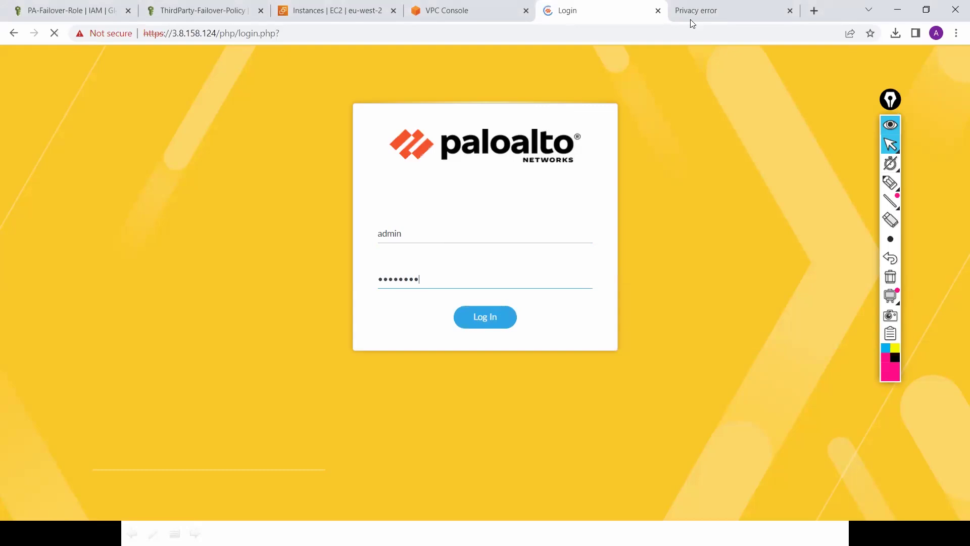
# Step: Bypass the certificate warning and sign in as admin at 18.133.246.123, then return to the first tab
pyautogui.click(721, 12)
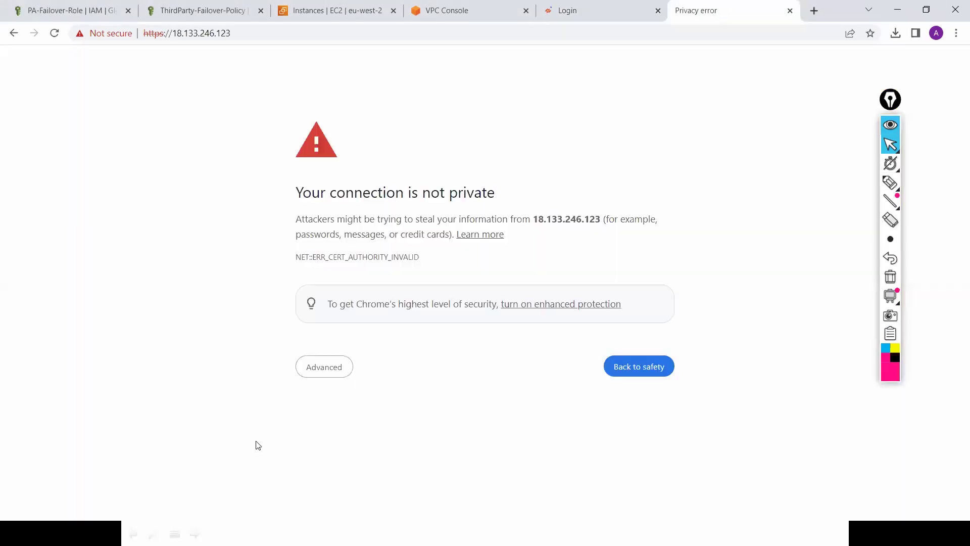
pyautogui.click(328, 374)
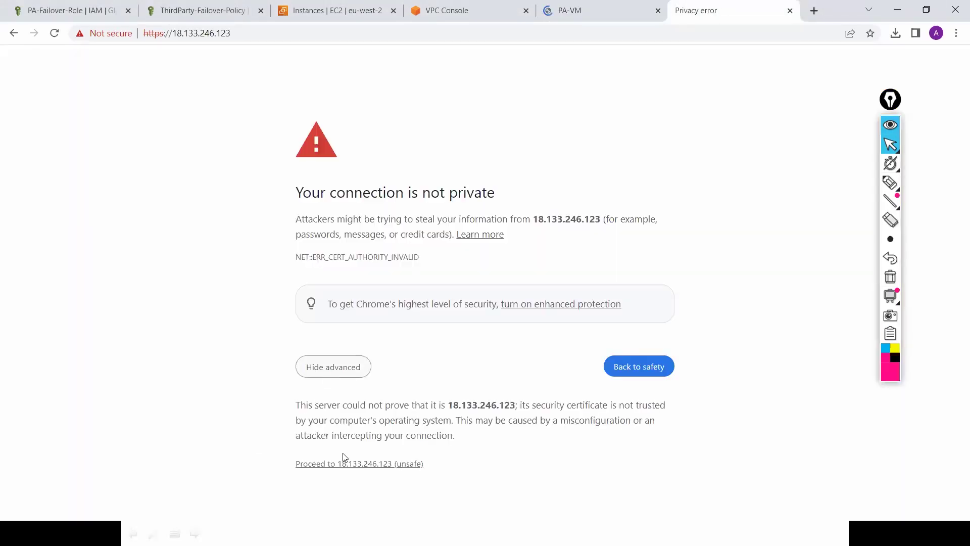
pyautogui.click(347, 464)
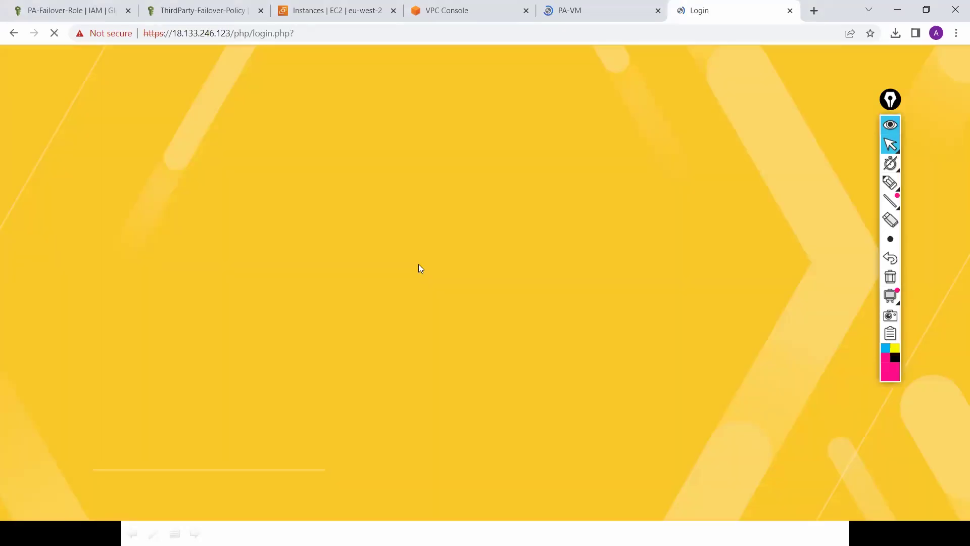
pyautogui.write('adm')
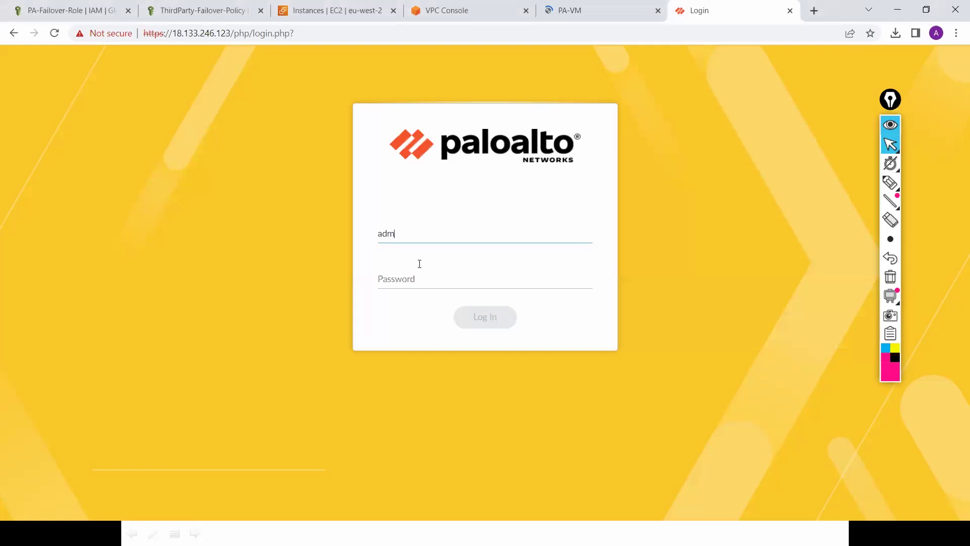
pyautogui.write('in')
pyautogui.press('Tab')
pyautogui.write('••')
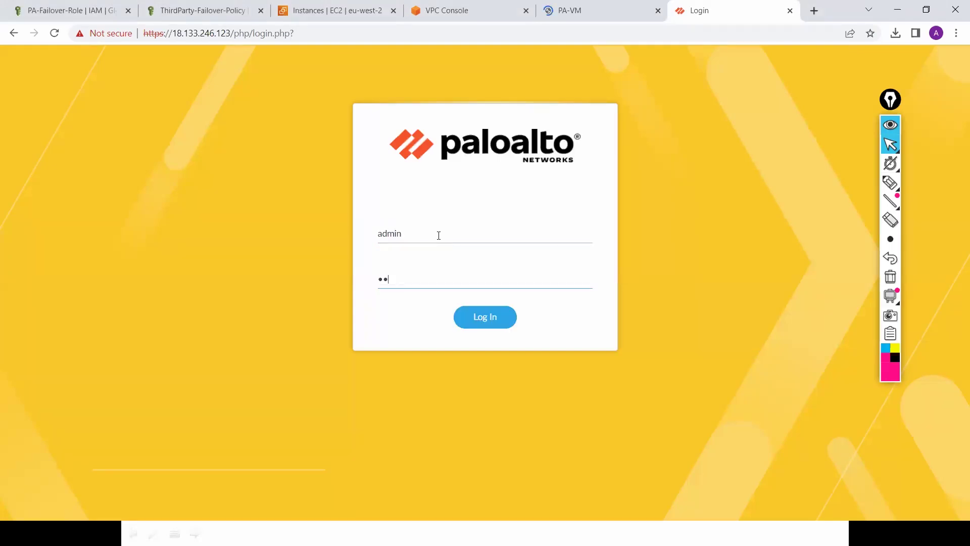
pyautogui.write('•••••')
pyautogui.press('Return')
pyautogui.click(578, 11)
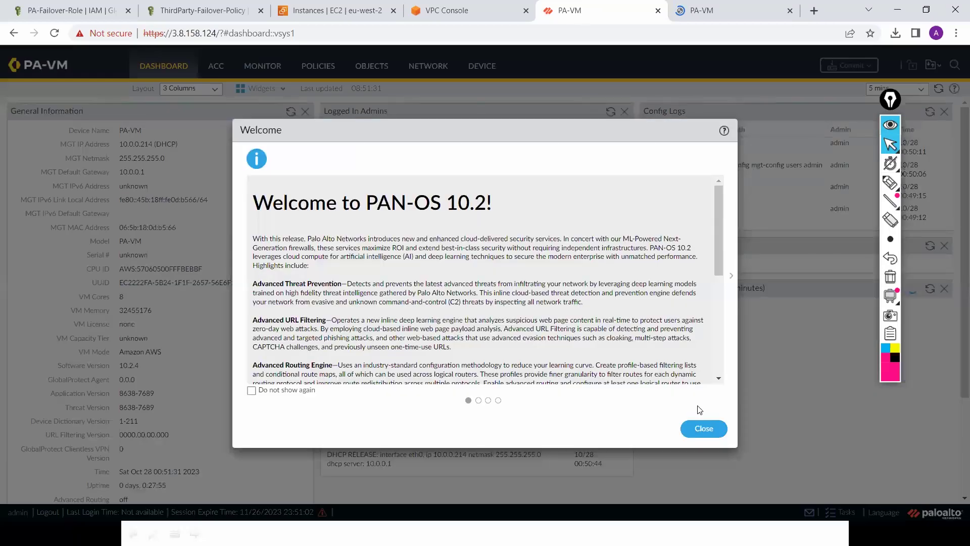
# Step: Dismiss the Welcome and Telemetry notices, check the EC2 instances, and return to the first dashboard
pyautogui.click(703, 430)
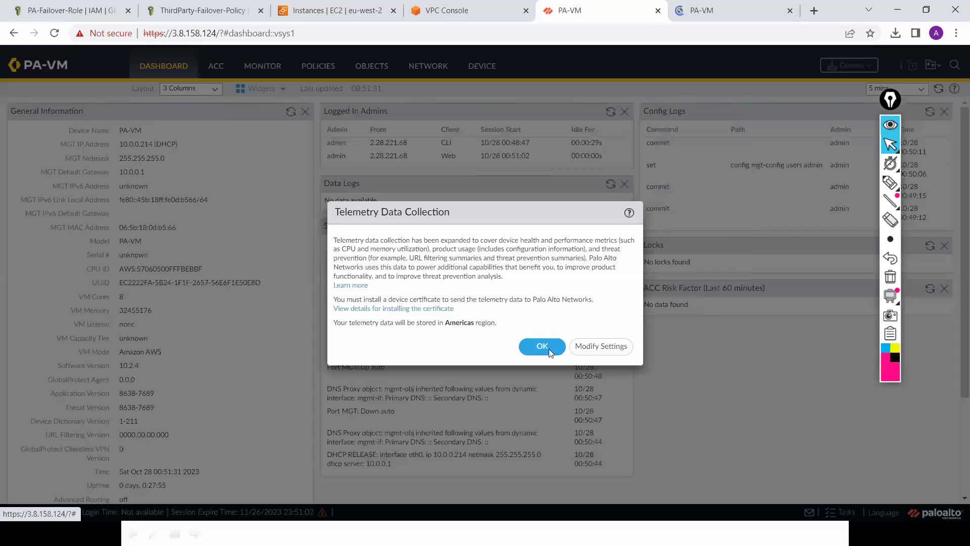
pyautogui.click(544, 349)
pyautogui.click(351, 13)
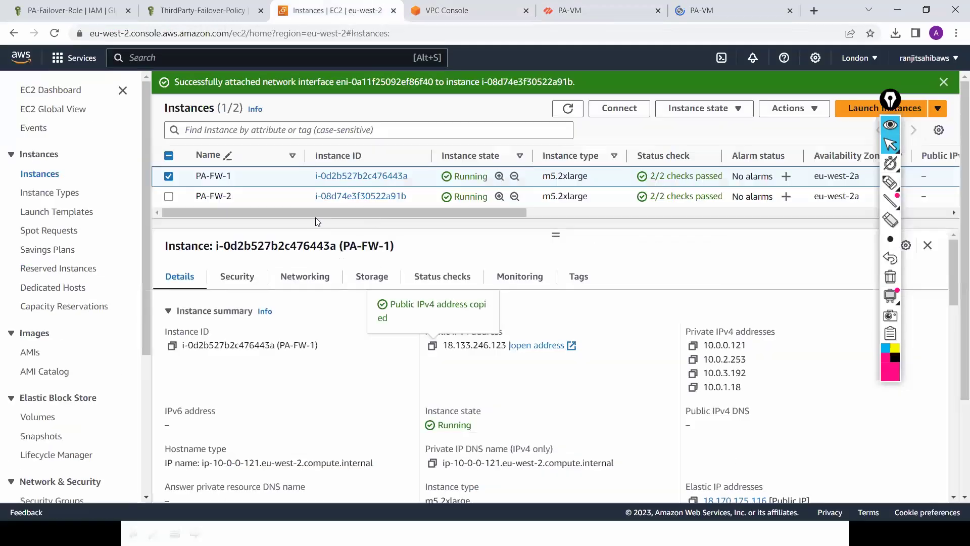
pyautogui.moveTo(443, 207); pyautogui.dragTo(570, 207)
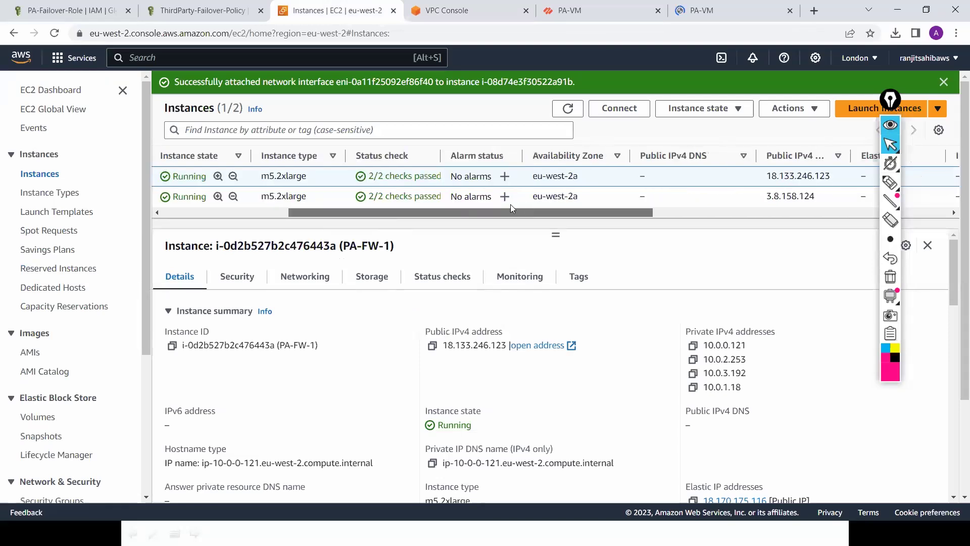
pyautogui.click(713, 12)
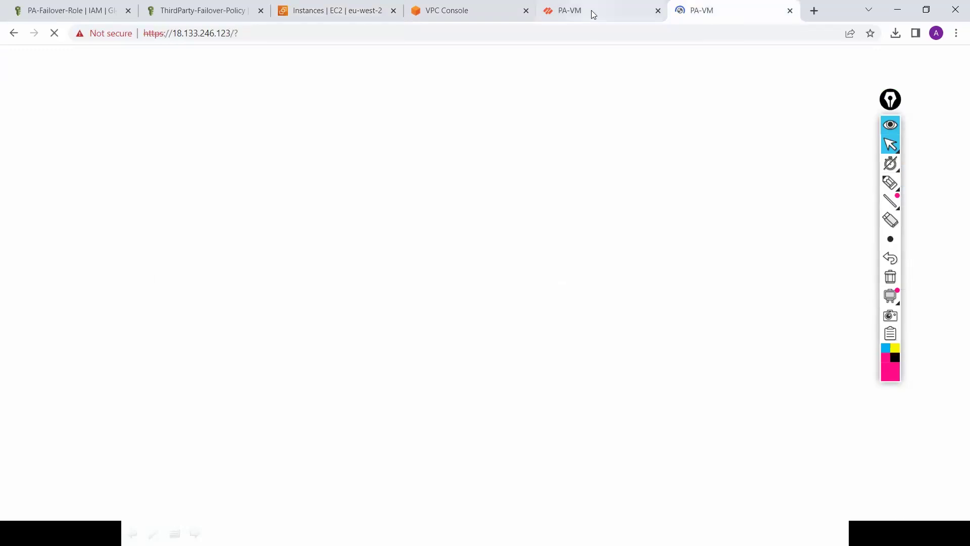
pyautogui.hotkey('ctrl', 'shift', 'Tab')
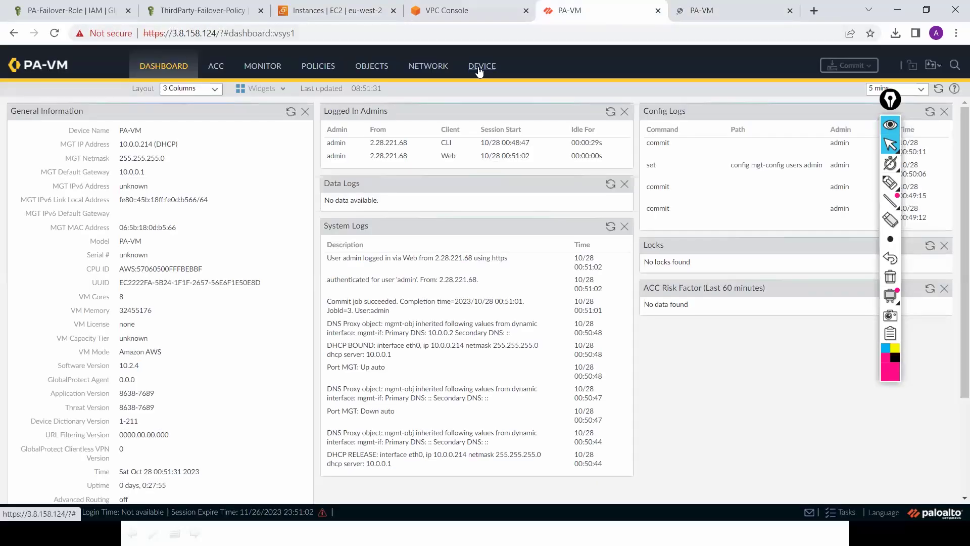
# Step: Set the first firewall's hostname to Secondary in General Settings, then move to the other firewall
pyautogui.click(479, 69)
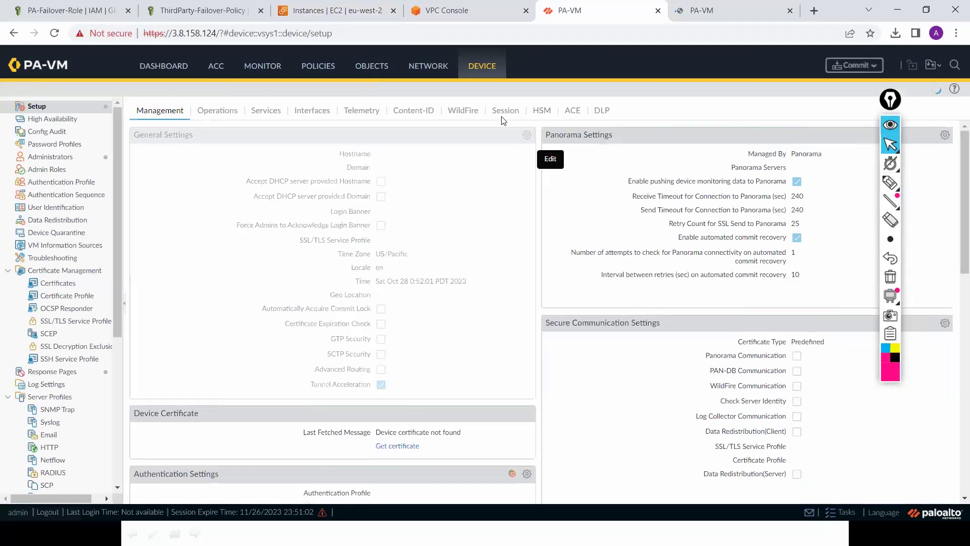
pyautogui.write('Se')
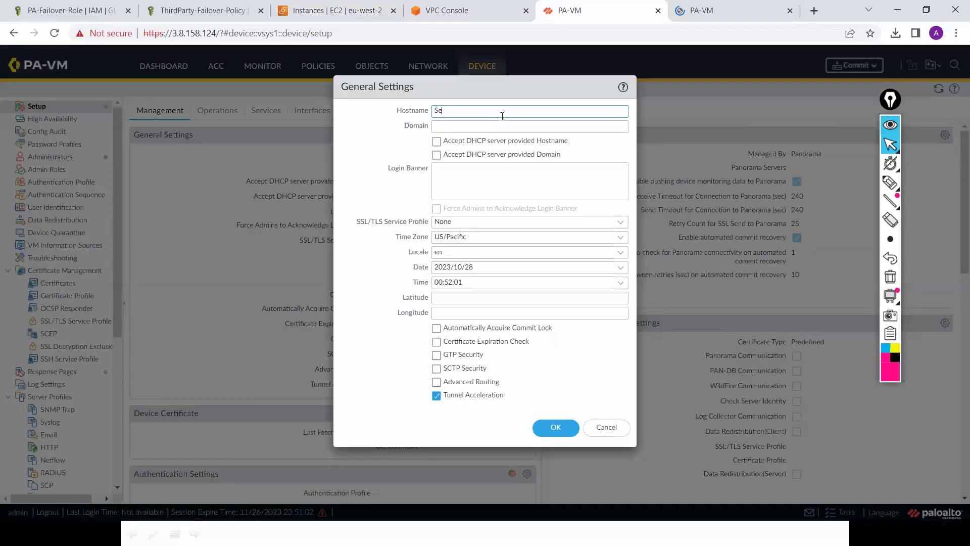
pyautogui.write('condary')
pyautogui.click(558, 427)
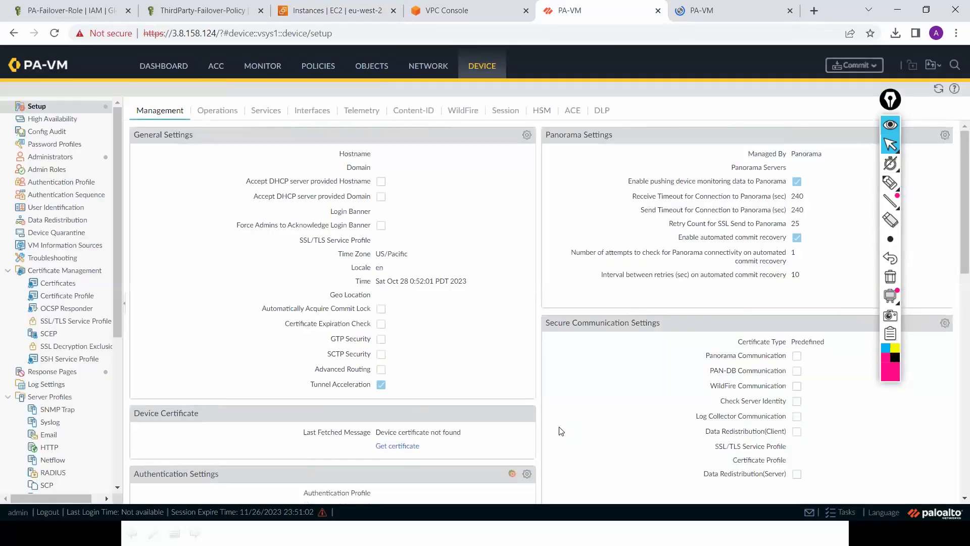
pyautogui.click(729, 13)
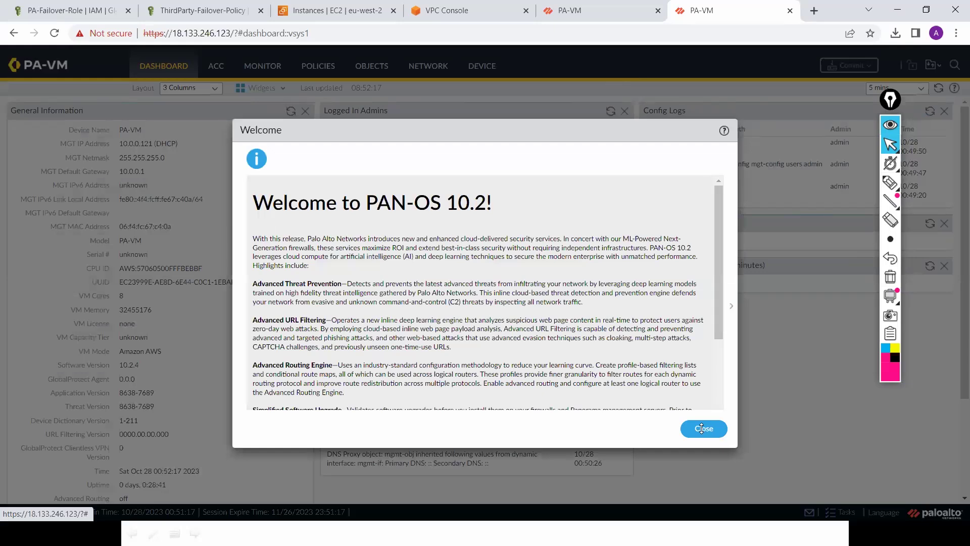
# Step: Dismiss the pop-ups, set the 18.133.246.123 hostname to Primary, and view Network Interfaces
pyautogui.click(710, 430)
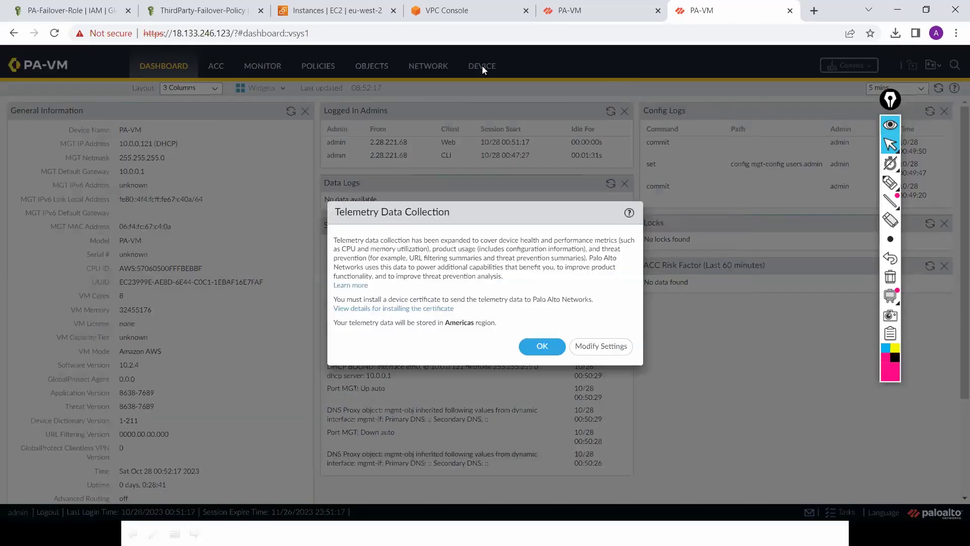
pyautogui.click(542, 346)
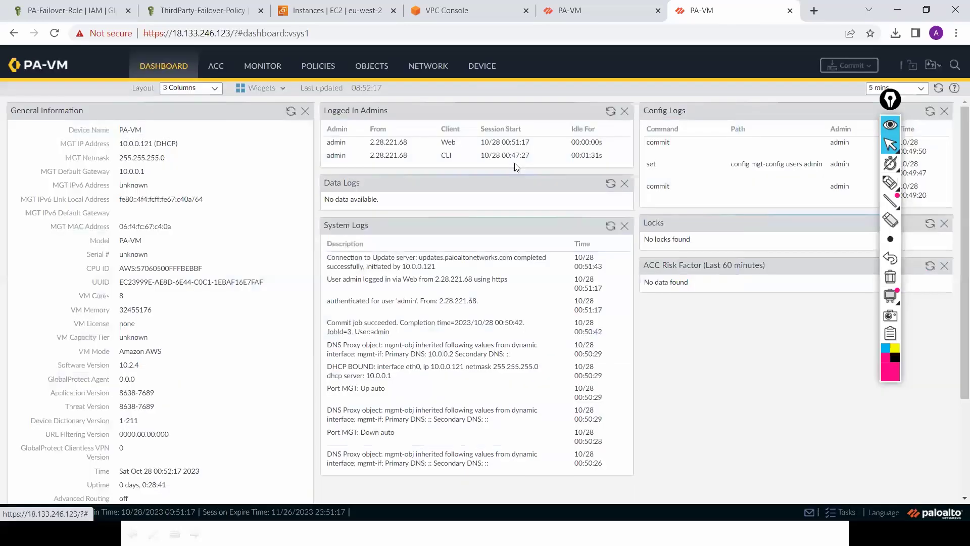
pyautogui.click(476, 68)
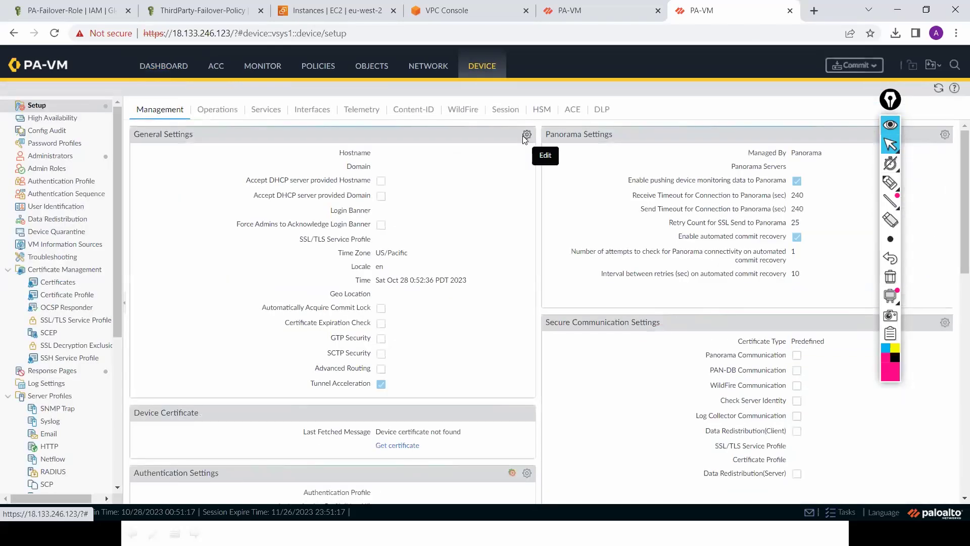
pyautogui.click(523, 135)
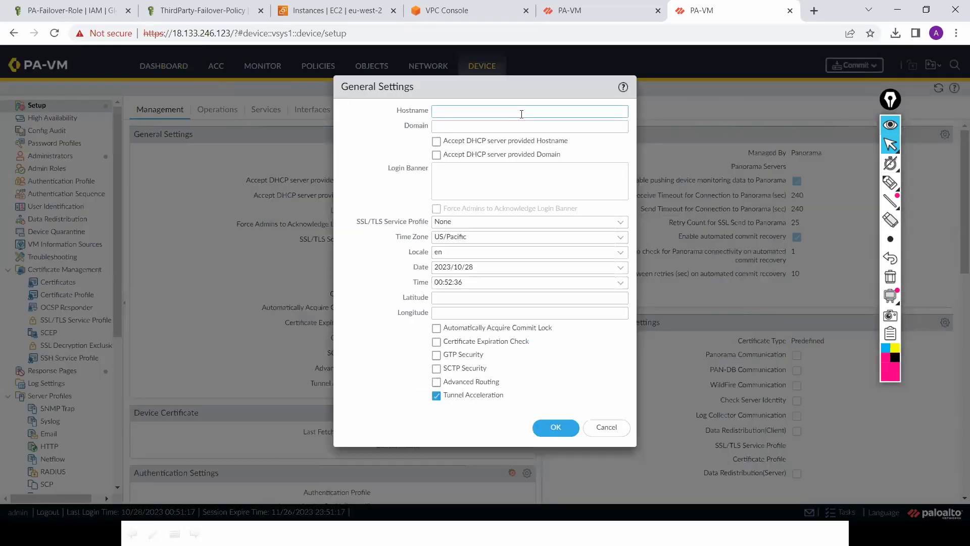
pyautogui.write('Primary')
pyautogui.click(555, 426)
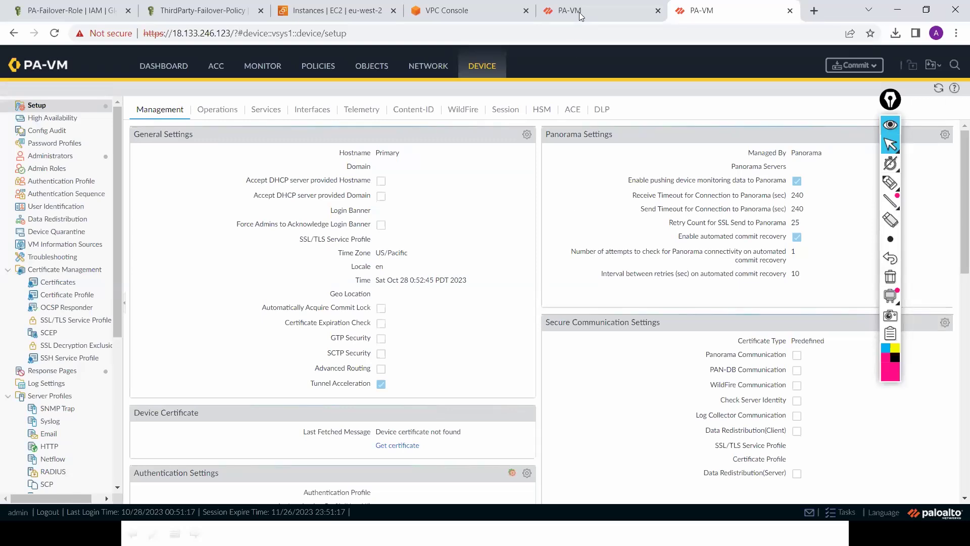
pyautogui.click(424, 73)
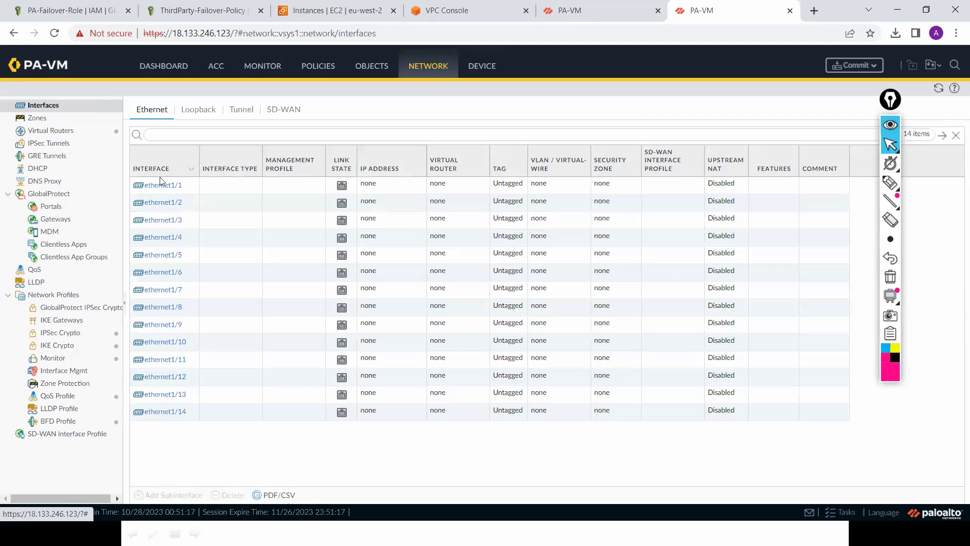
# Step: Make ethernet1/1 an HA interface and ethernet1/2 a Layer3 interface commented Untrust
pyautogui.click(159, 186)
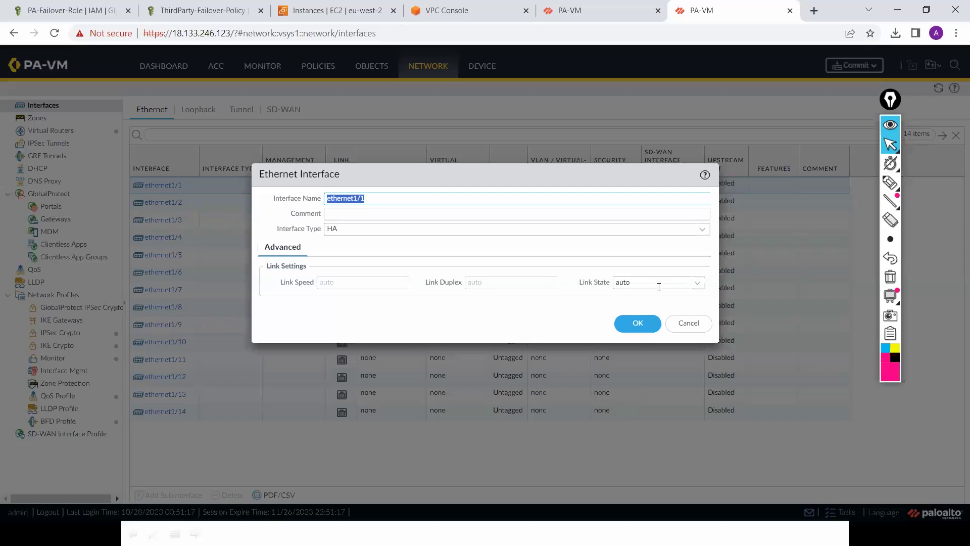
pyautogui.click(637, 322)
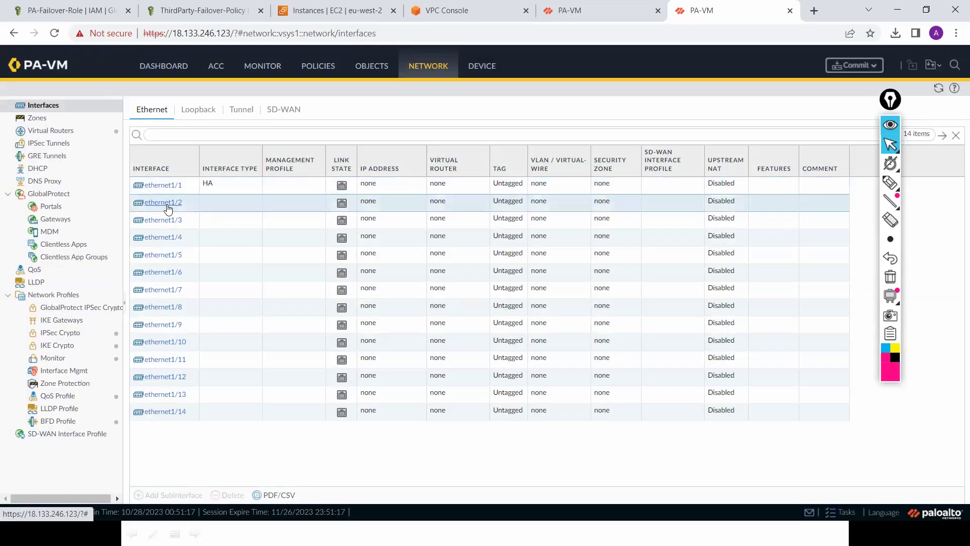
pyautogui.click(168, 205)
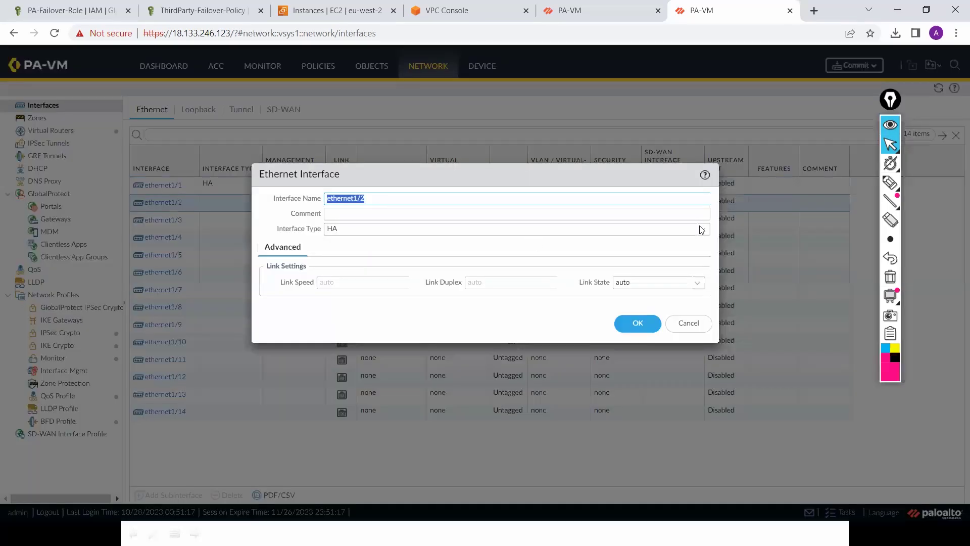
pyautogui.click(700, 231)
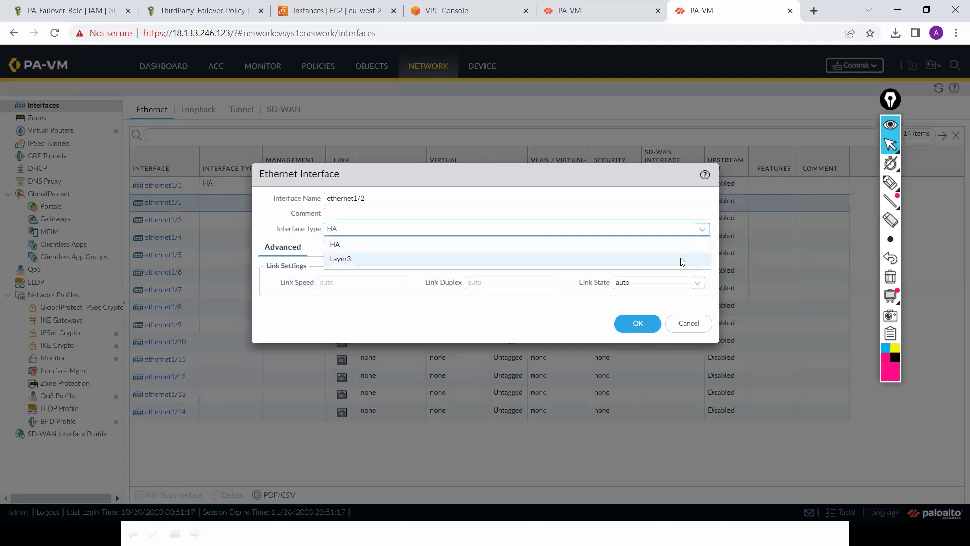
pyautogui.click(683, 260)
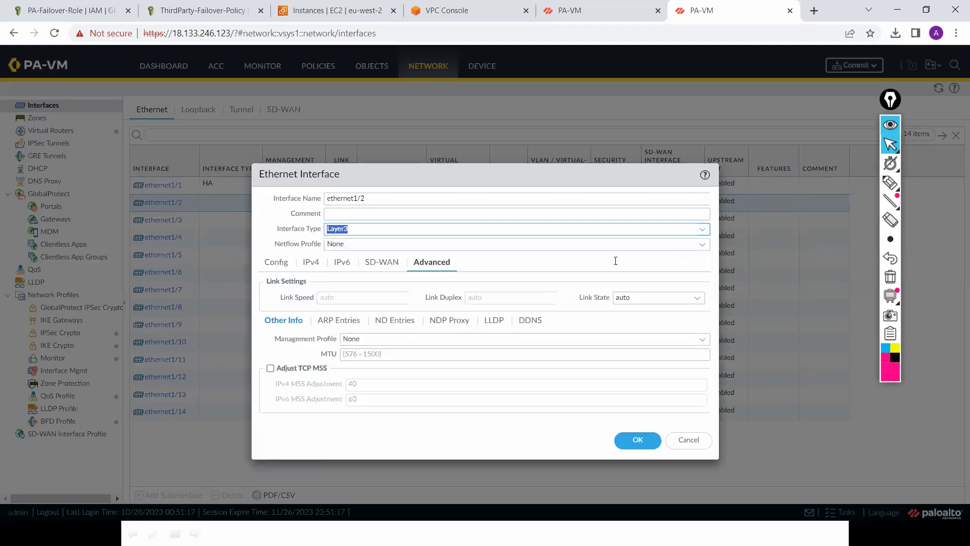
pyautogui.click(598, 217)
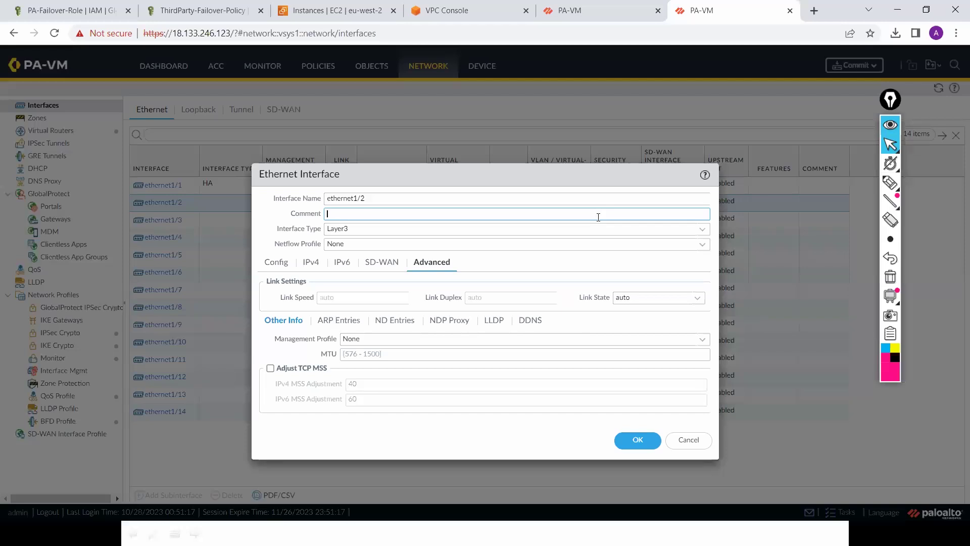
pyautogui.write('Untrust')
# Step: Put ethernet1/2 on virtual router default in new zone Untrust, addressed by DHCP Client
pyautogui.click(277, 262)
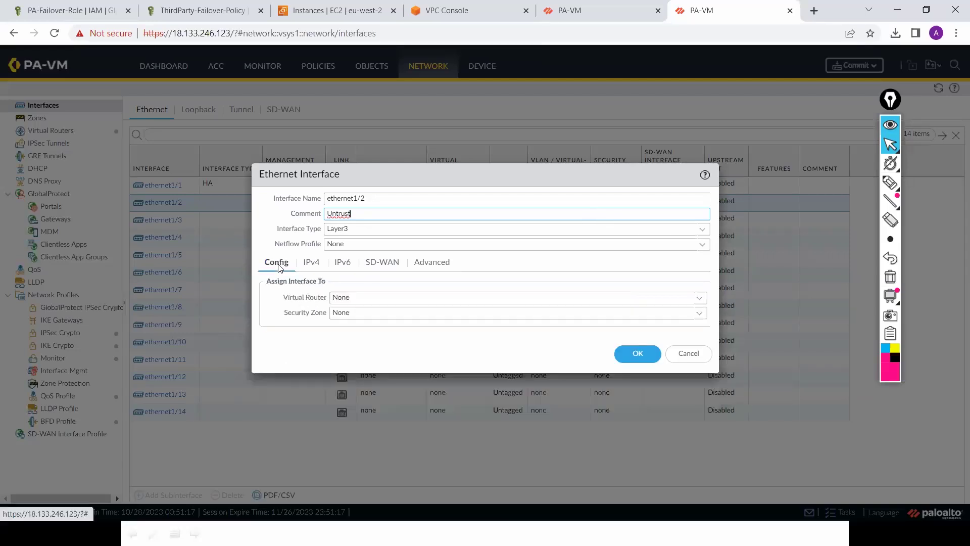
pyautogui.click(698, 301)
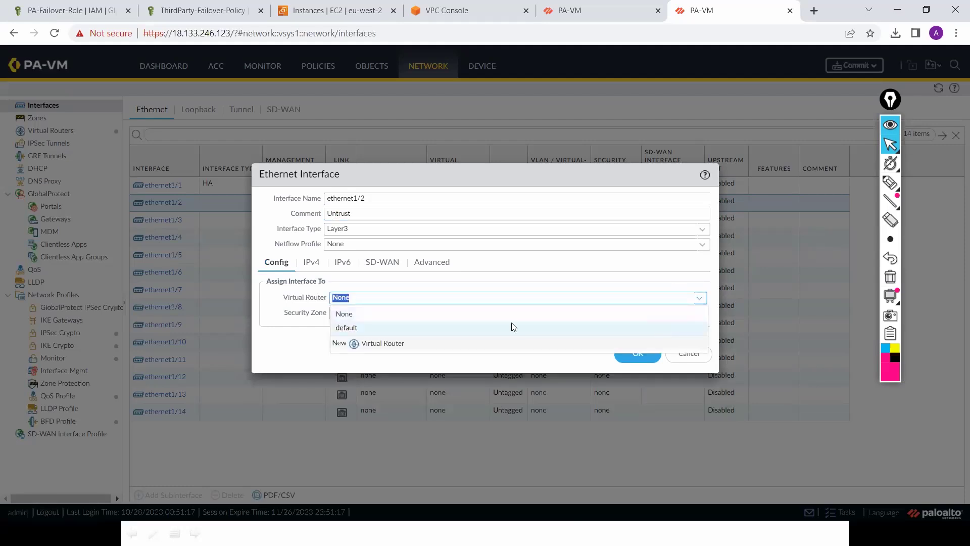
pyautogui.click(444, 327)
pyautogui.press('Tab')
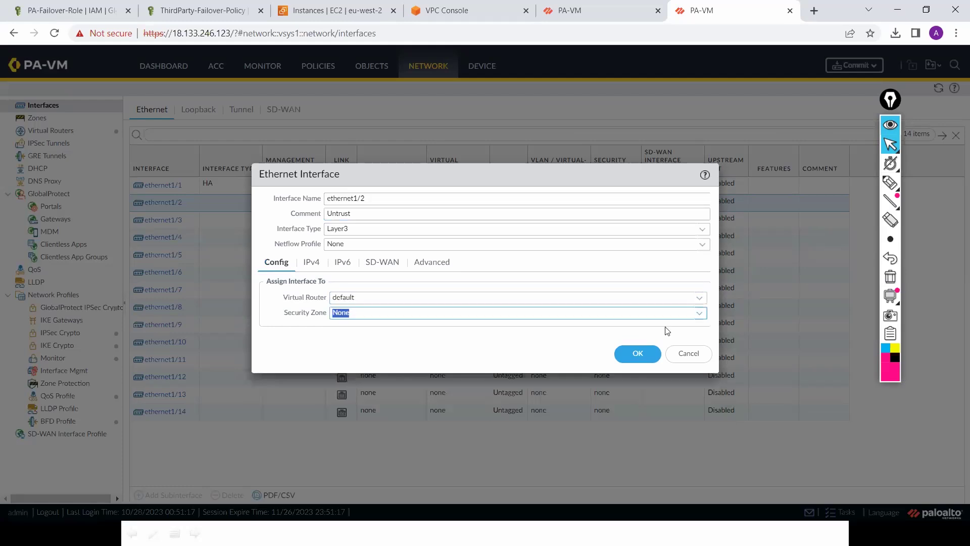
pyautogui.press('Down')
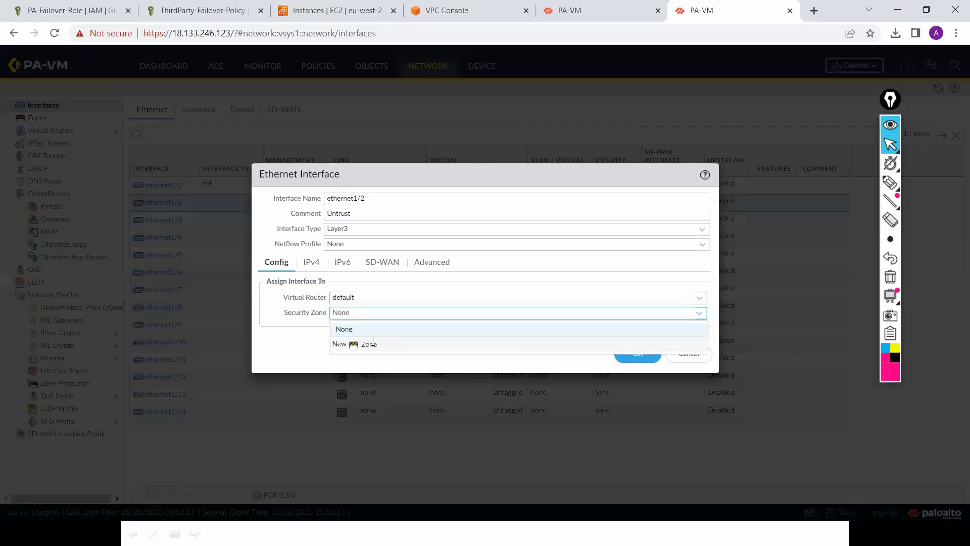
pyautogui.click(372, 345)
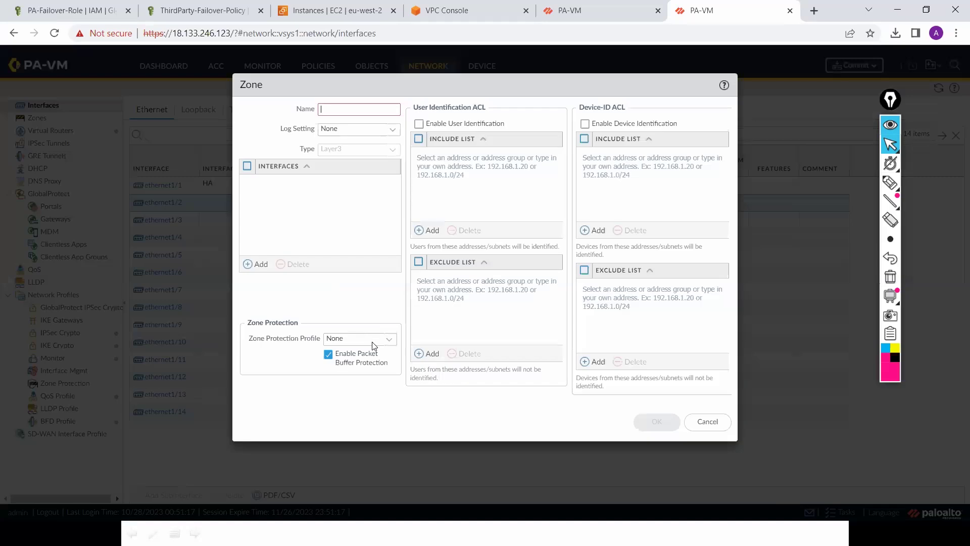
pyautogui.click(361, 107)
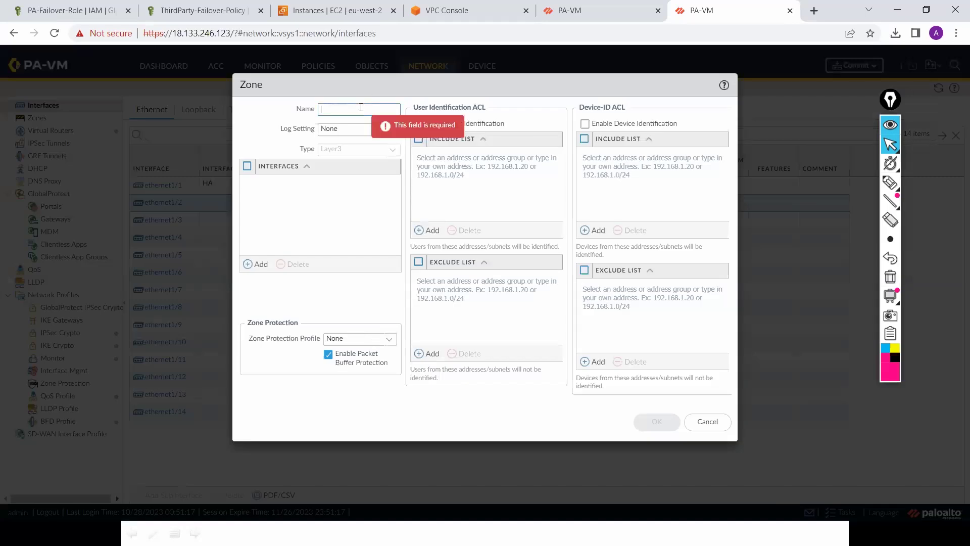
pyautogui.write('Untrust')
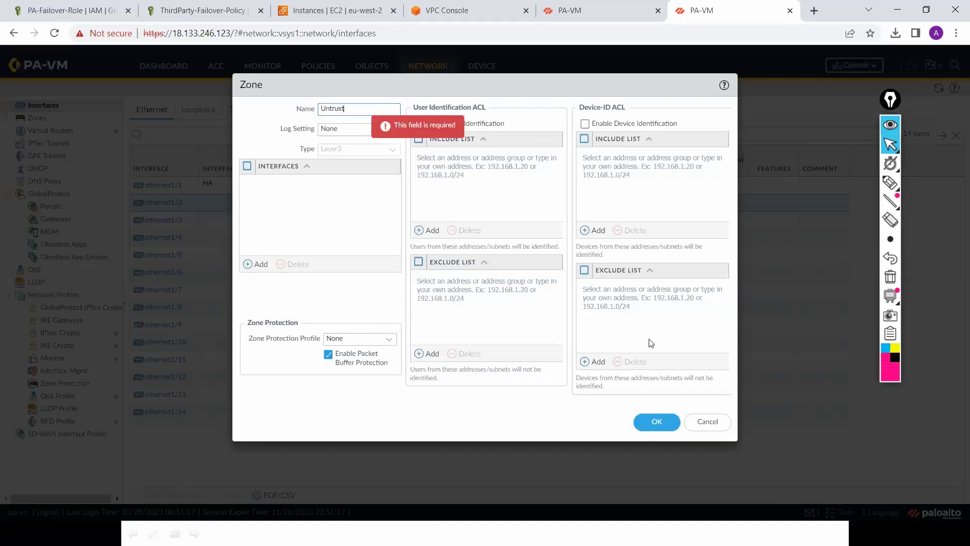
pyautogui.click(655, 423)
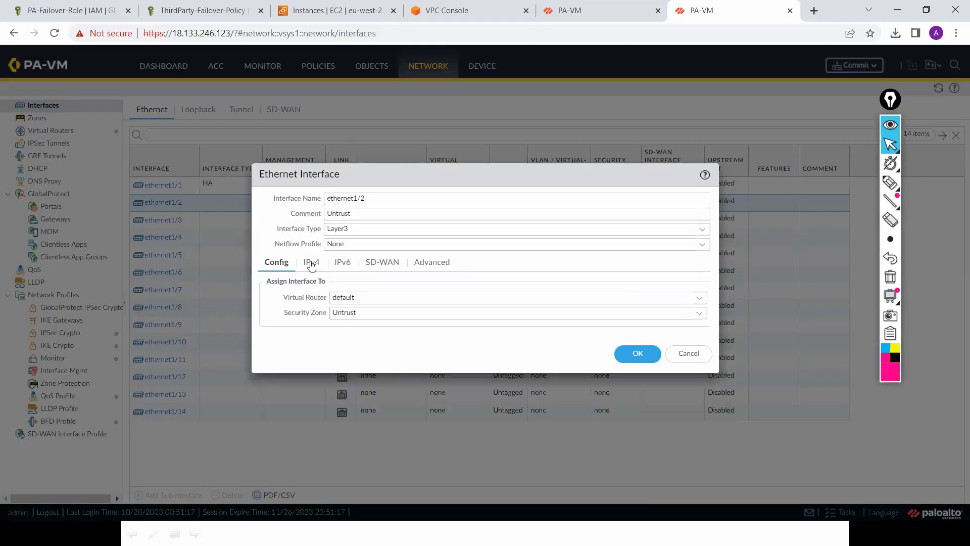
pyautogui.click(312, 264)
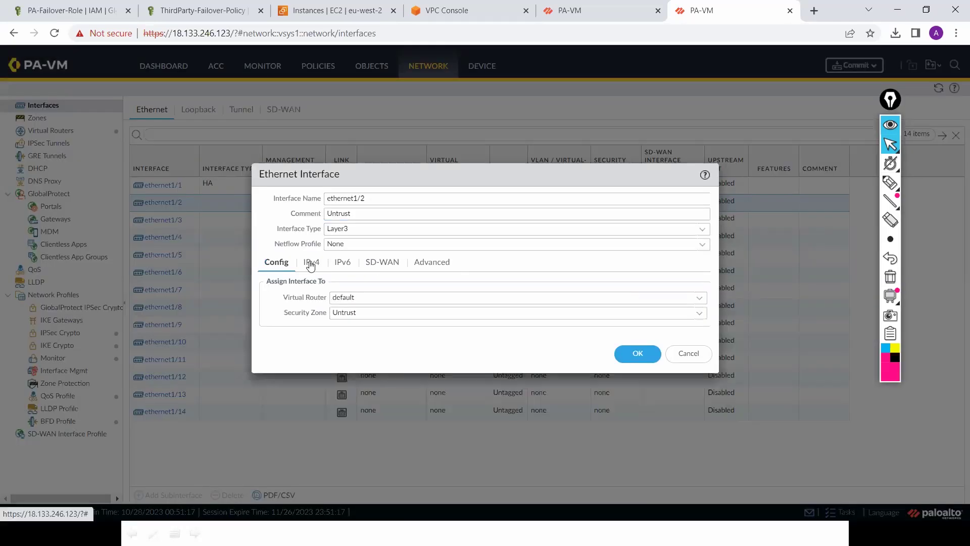
pyautogui.click(413, 302)
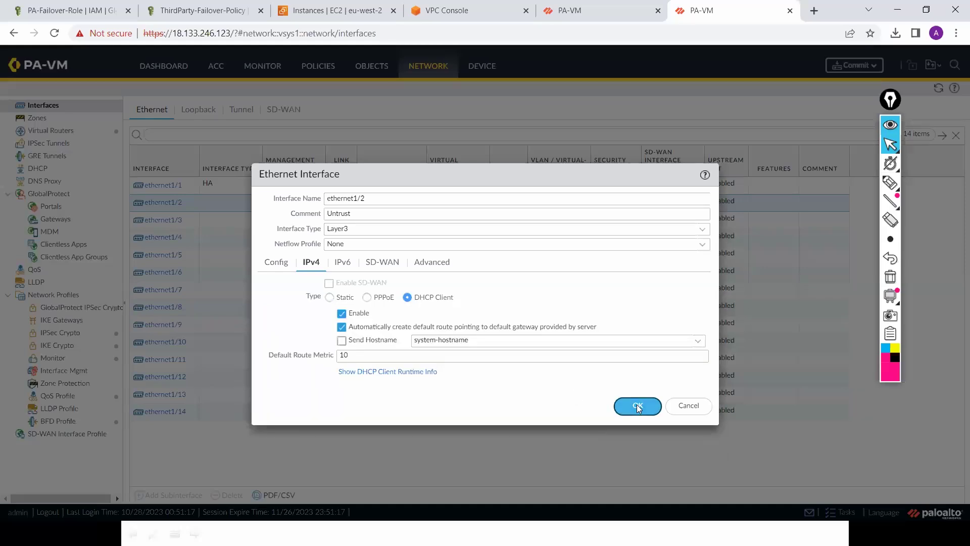
pyautogui.click(637, 405)
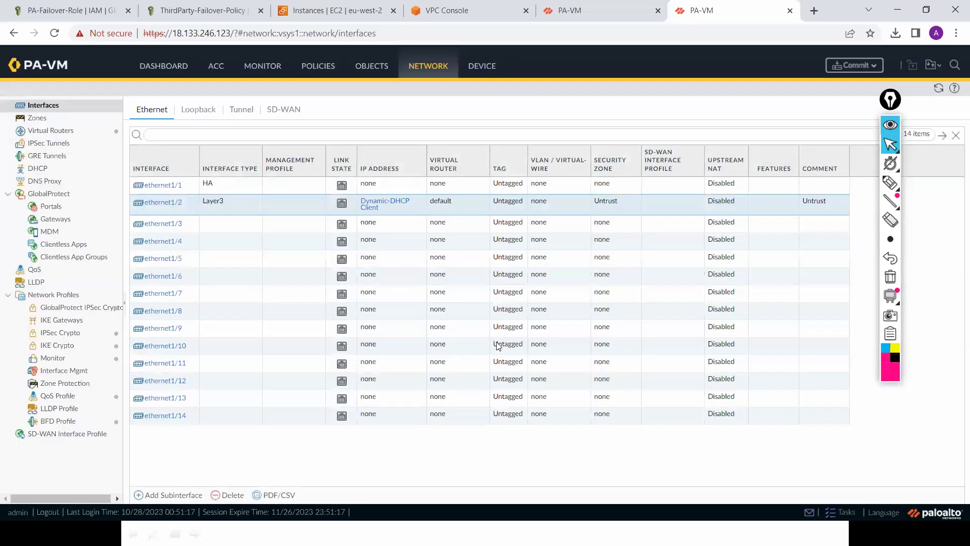
# Step: Make ethernet1/3 a Layer3 interface commented Trust on virtual router default
pyautogui.click(162, 226)
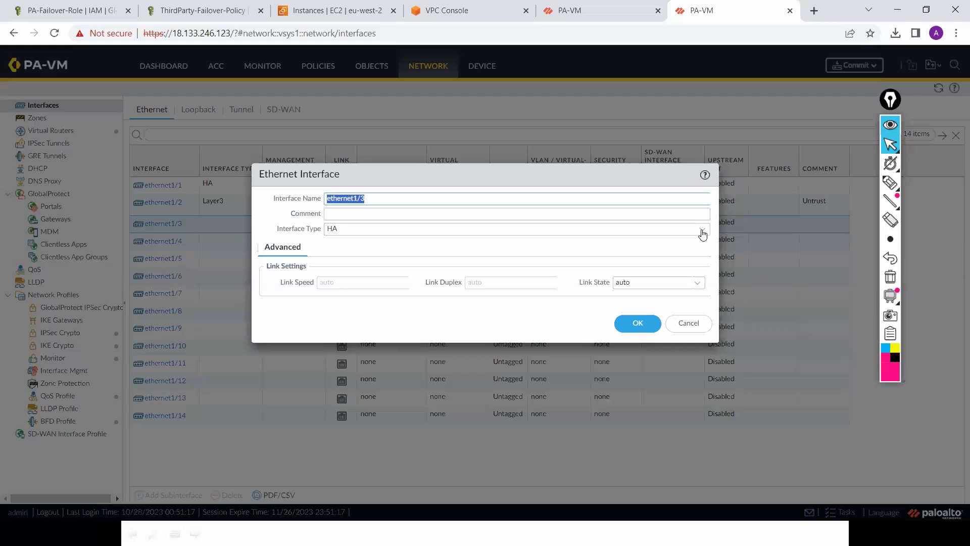
pyautogui.click(702, 230)
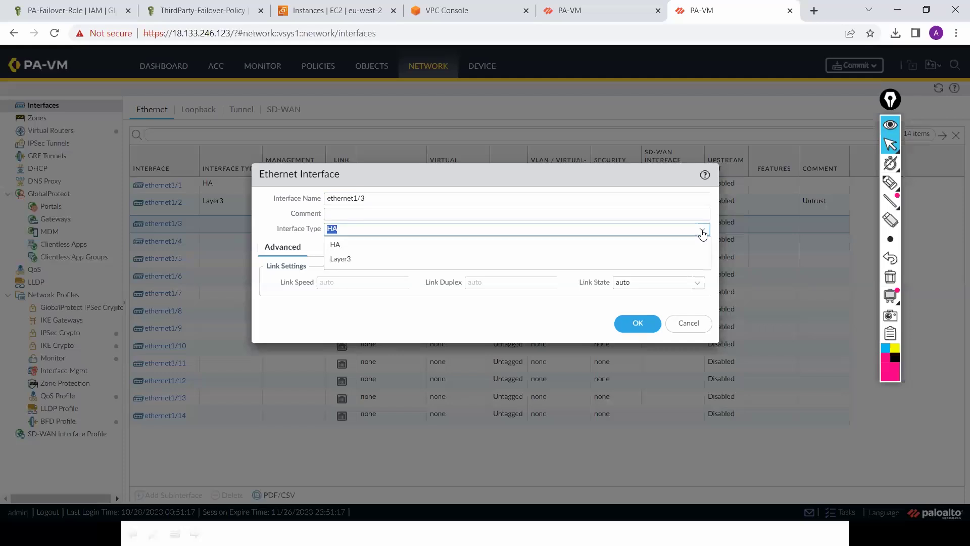
pyautogui.click(652, 259)
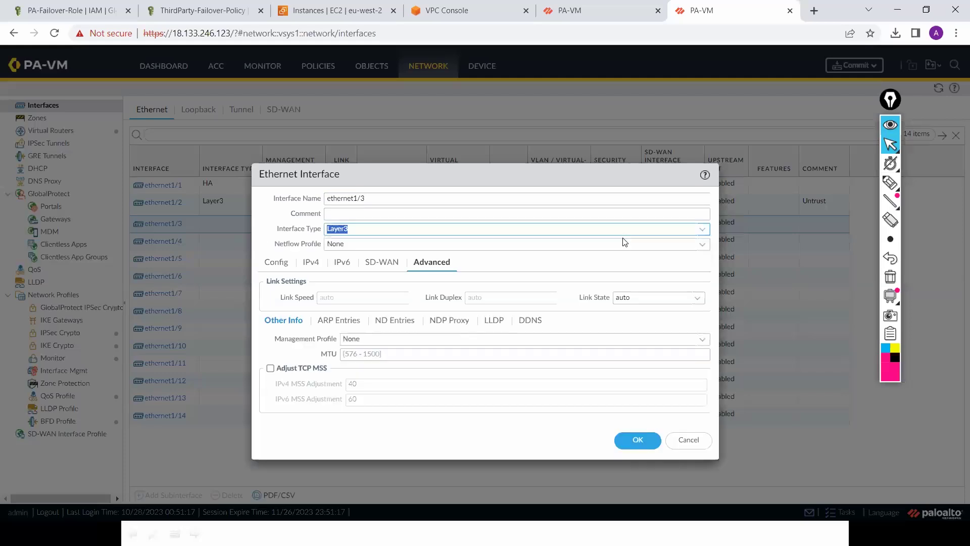
pyautogui.click(603, 216)
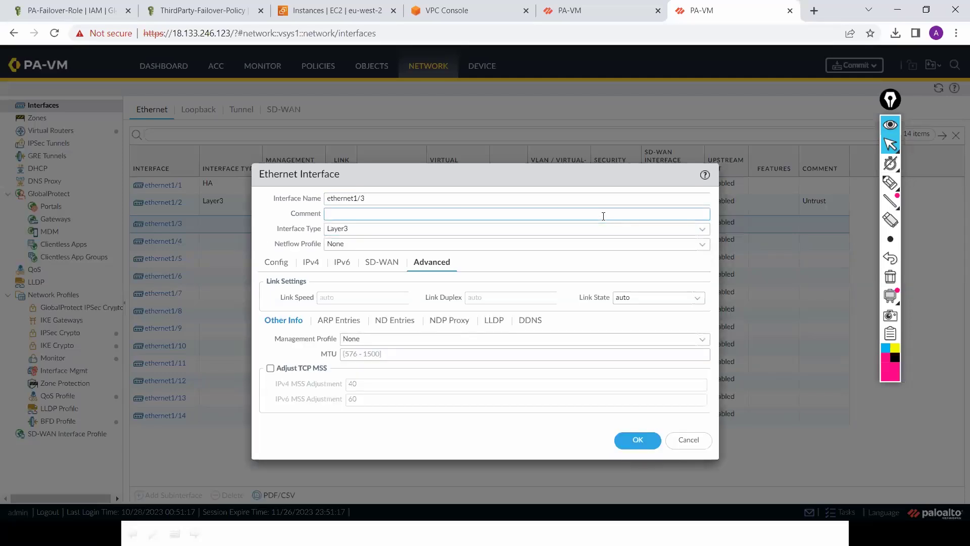
pyautogui.write('Trust')
pyautogui.click(275, 264)
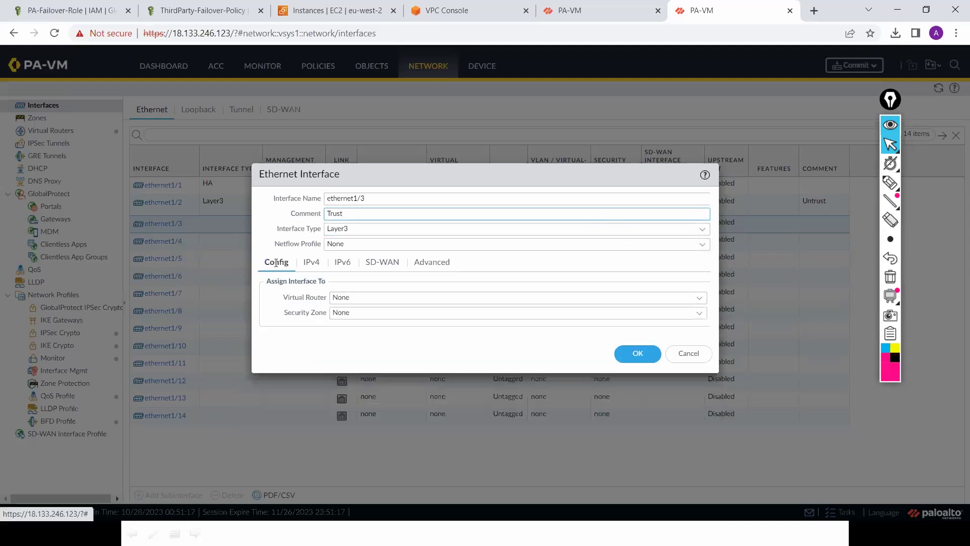
pyautogui.click(701, 301)
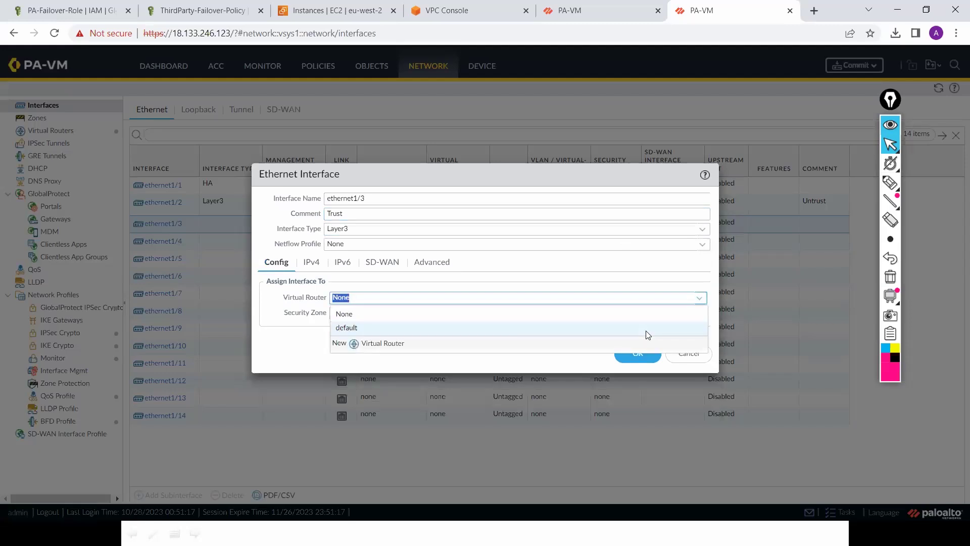
pyautogui.click(679, 327)
# Step: Assign ethernet1/3 to new zone Trust and use DHCP Client without automatic default route
pyautogui.click(699, 314)
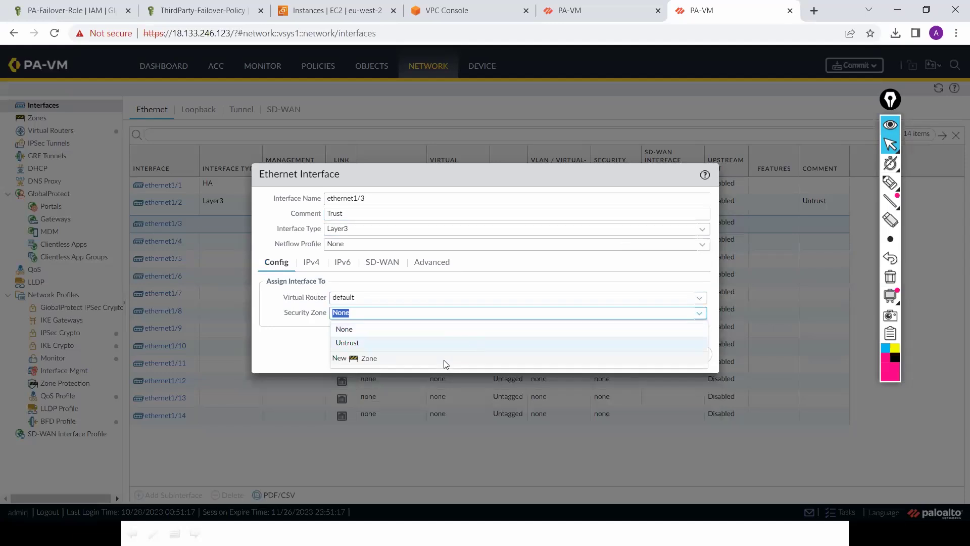
pyautogui.click(365, 359)
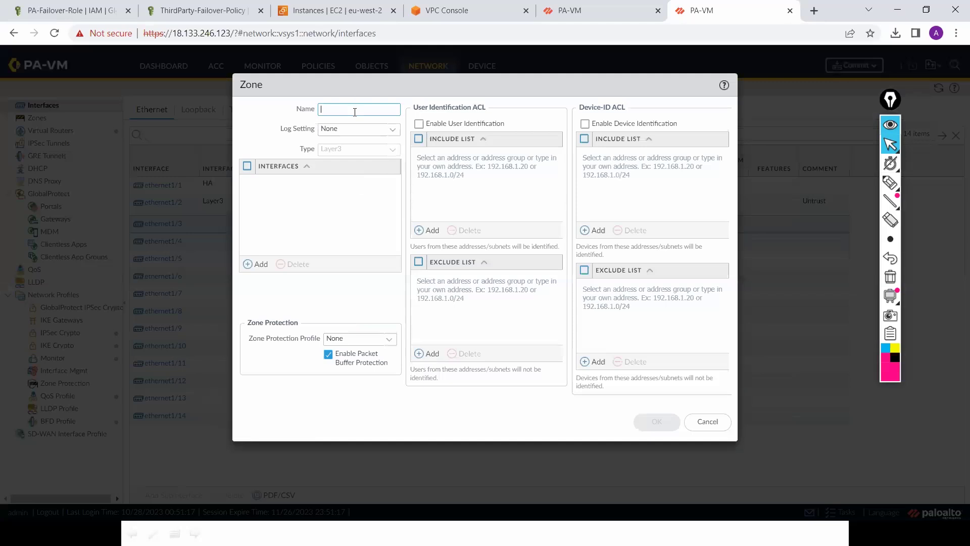
pyautogui.write('Trust')
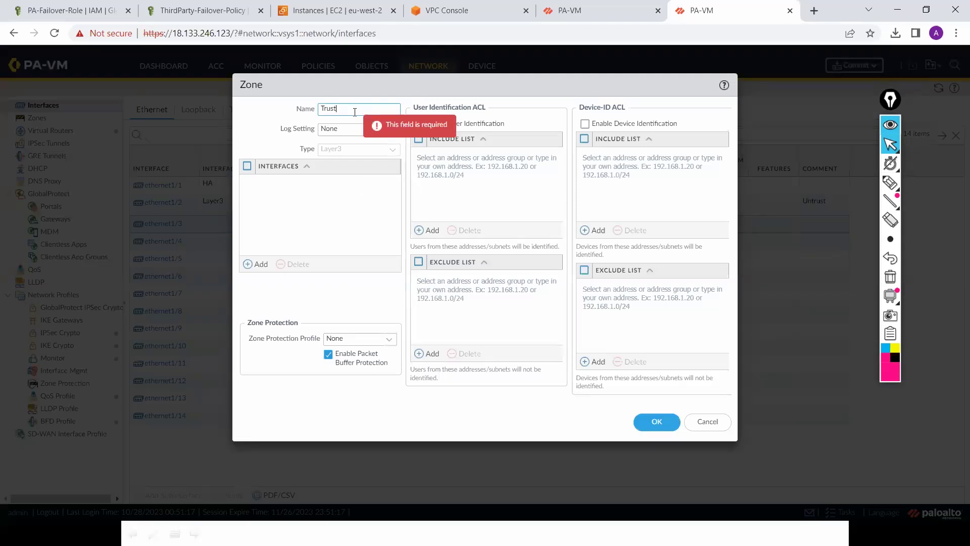
pyautogui.click(654, 423)
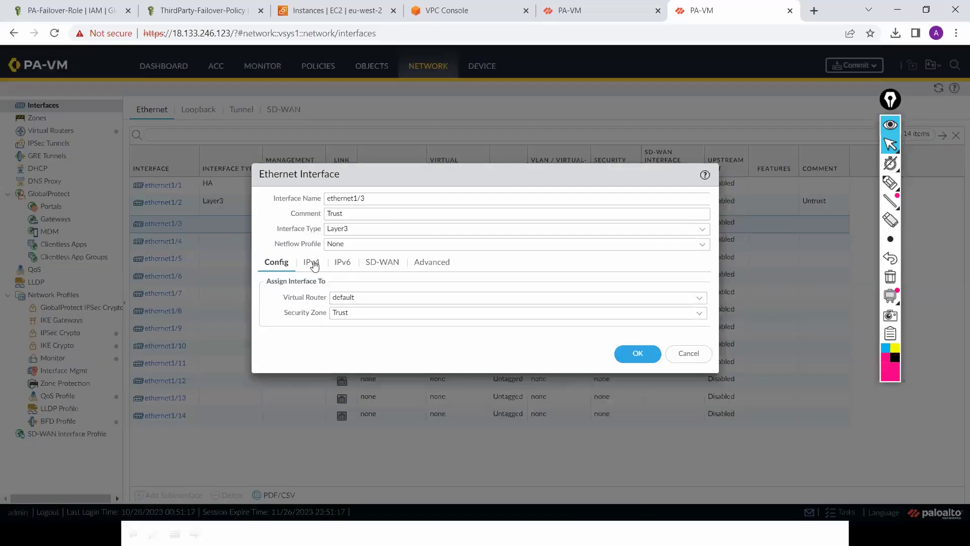
pyautogui.click(312, 263)
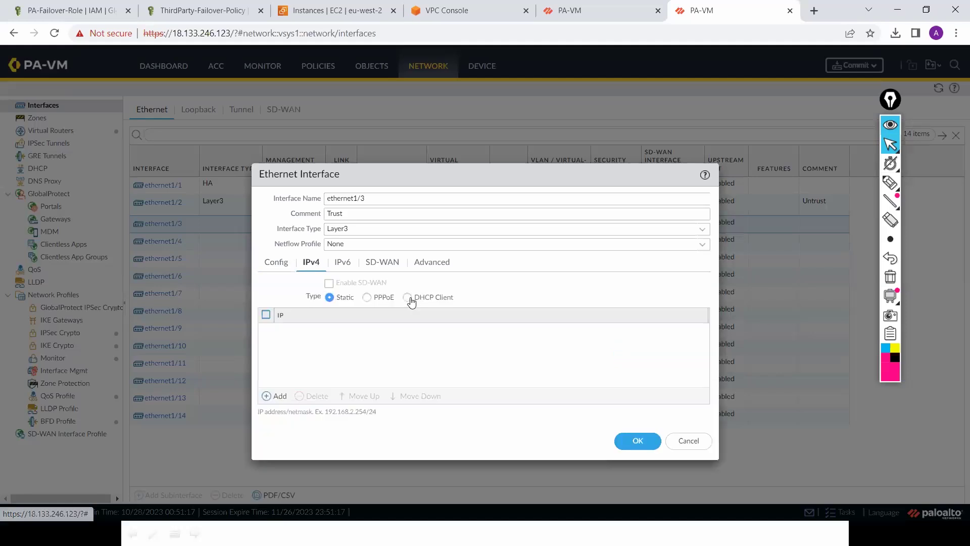
pyautogui.click(407, 297)
pyautogui.click(341, 326)
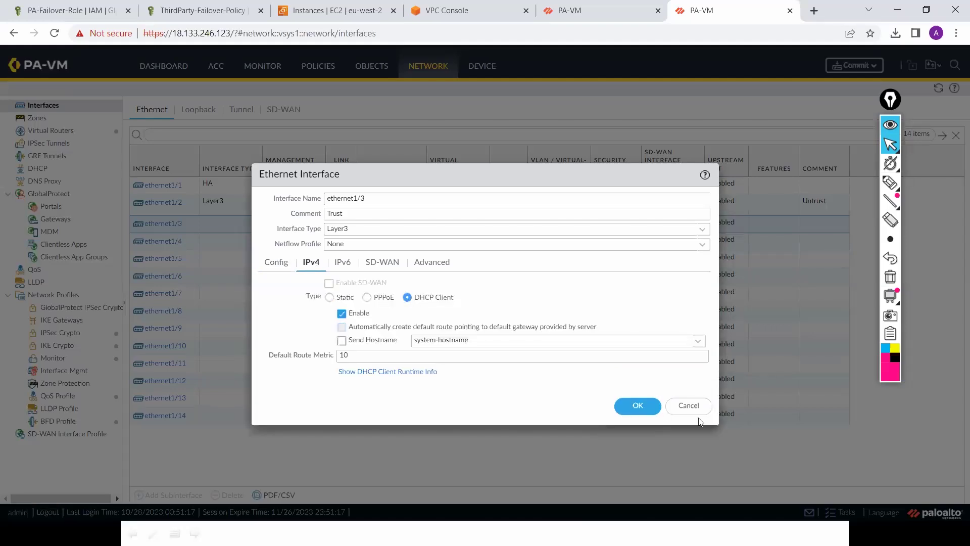
pyautogui.click(638, 406)
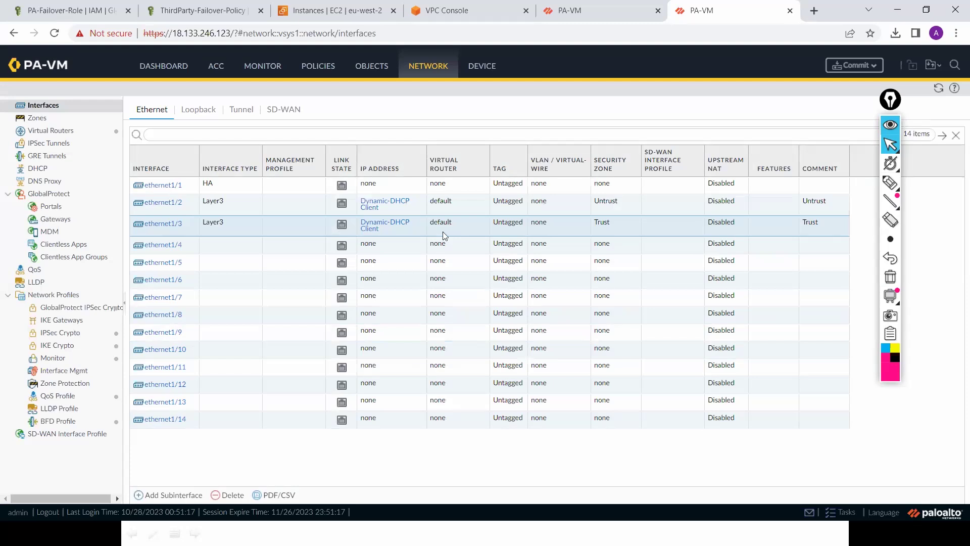
# Step: Go to EC2 Network Interfaces, select Public-ENI, and begin creating a new network interface
pyautogui.click(464, 11)
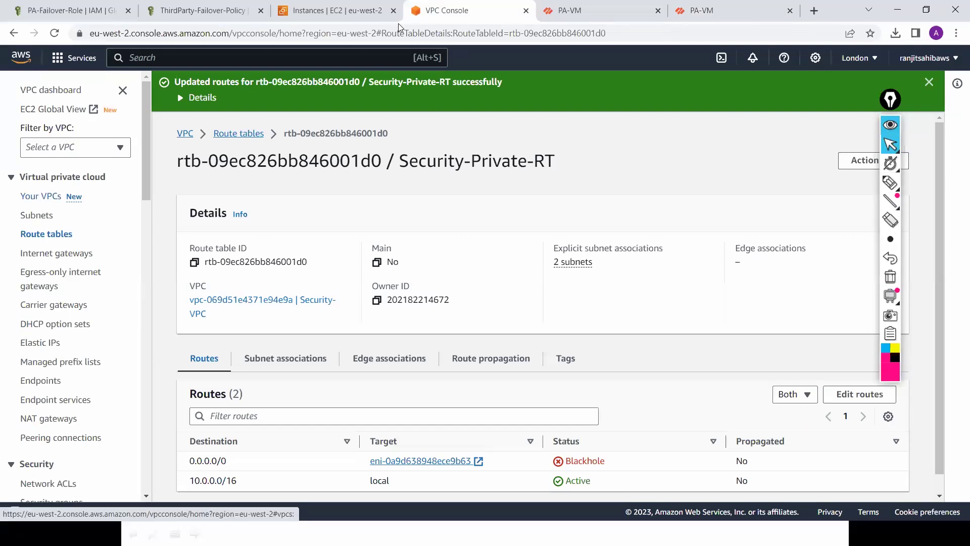
pyautogui.click(340, 14)
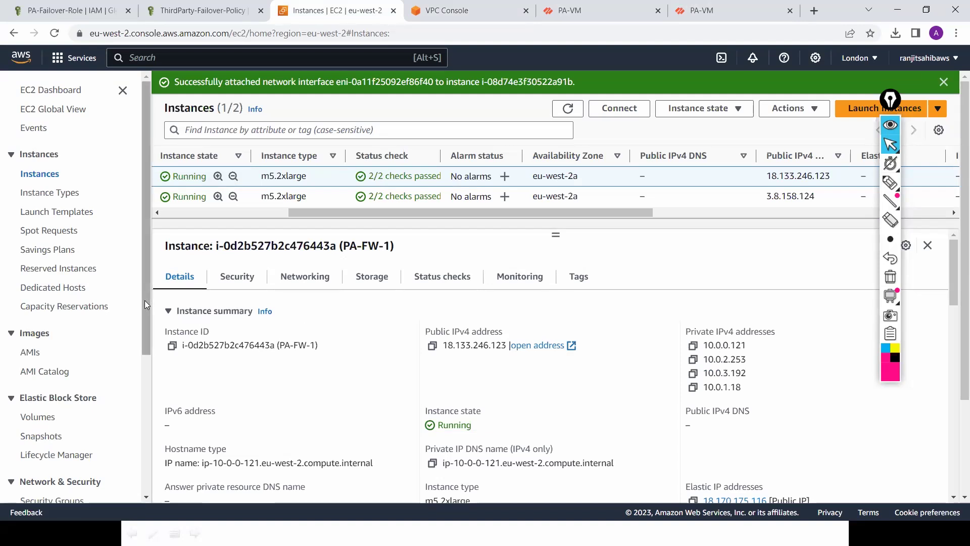
pyautogui.scroll(-3, 150, 358)
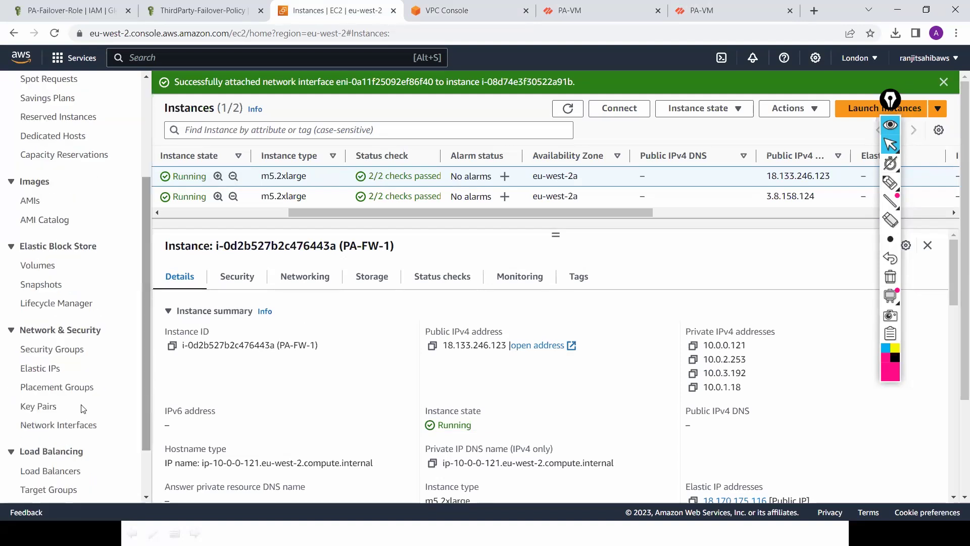
pyautogui.click(67, 427)
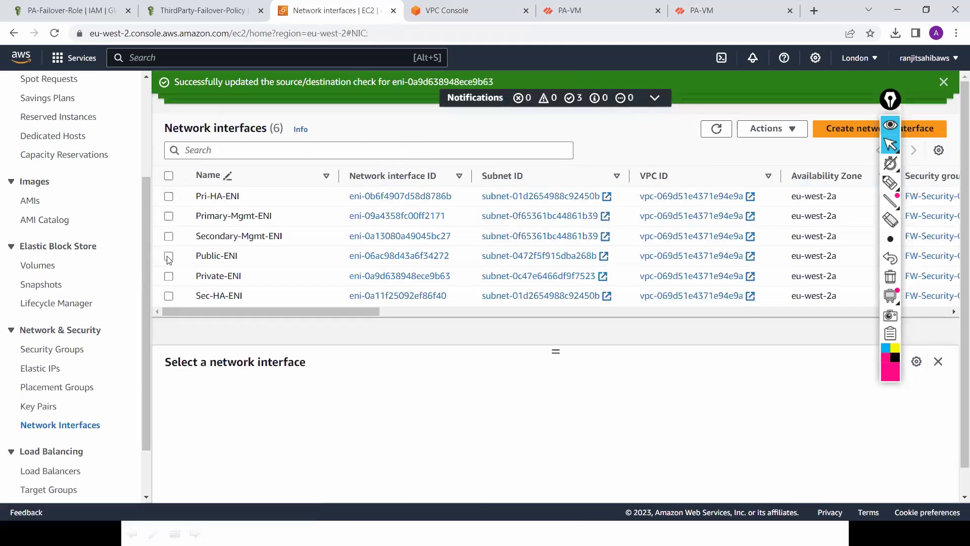
pyautogui.click(169, 257)
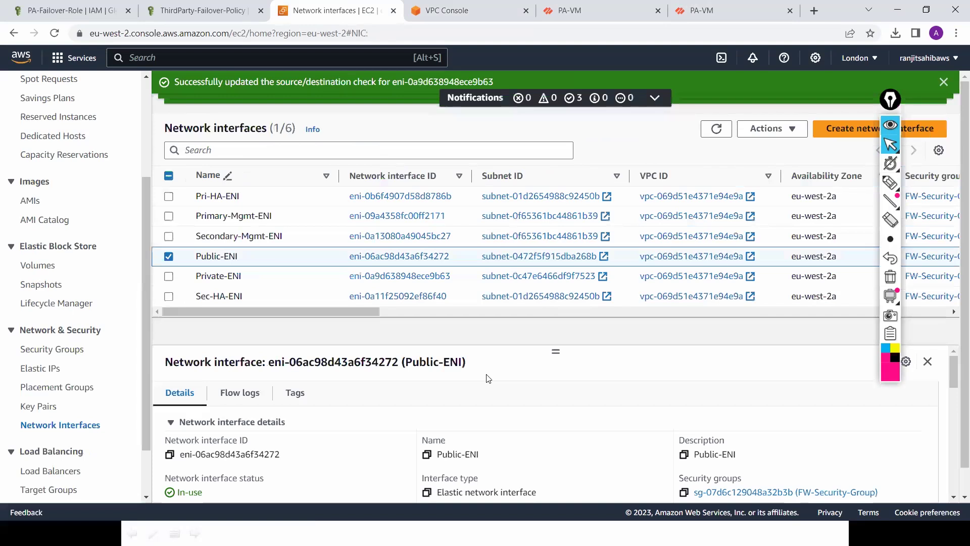
pyautogui.click(837, 130)
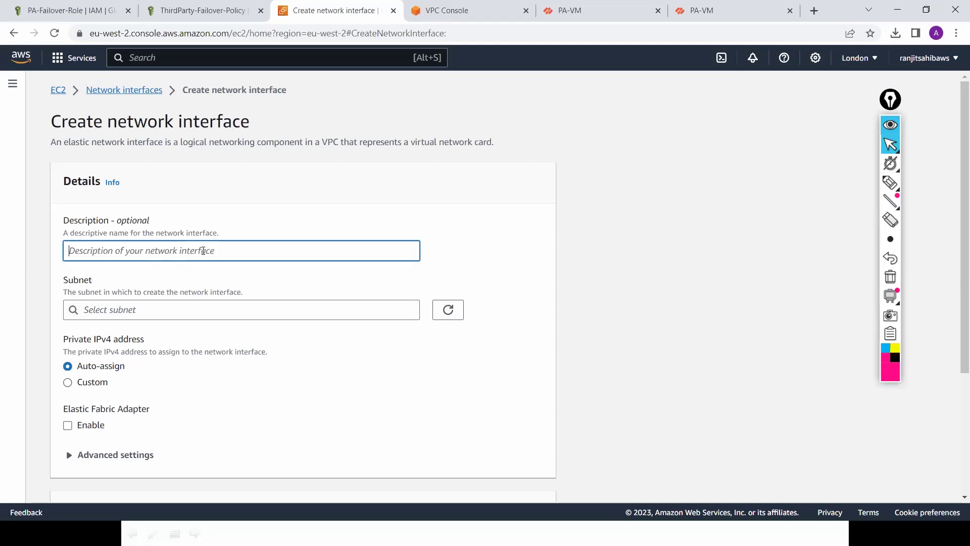
# Step: Choose a Custom private IPv4 address, then go back to the PA-VM Network Interfaces page
pyautogui.click(85, 383)
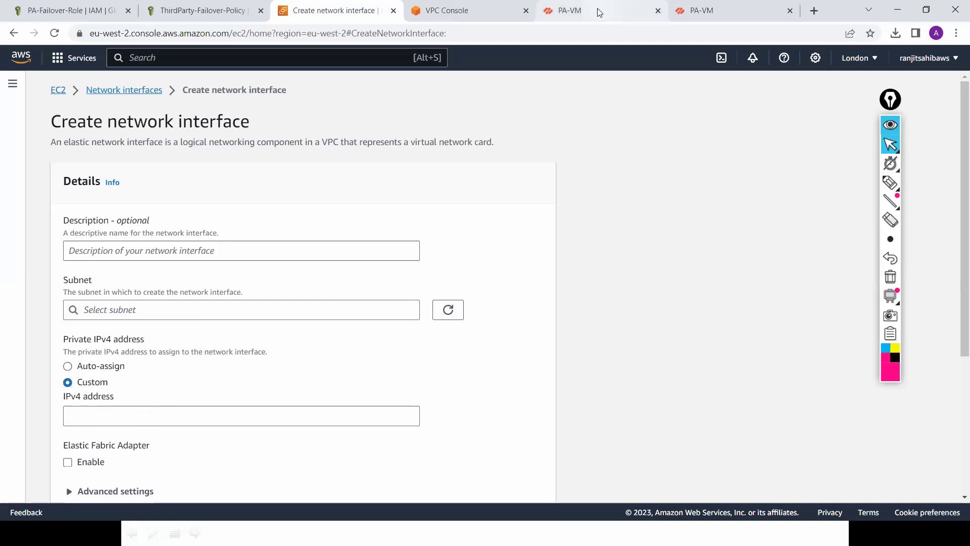
pyautogui.click(728, 7)
pyautogui.click(728, 7)
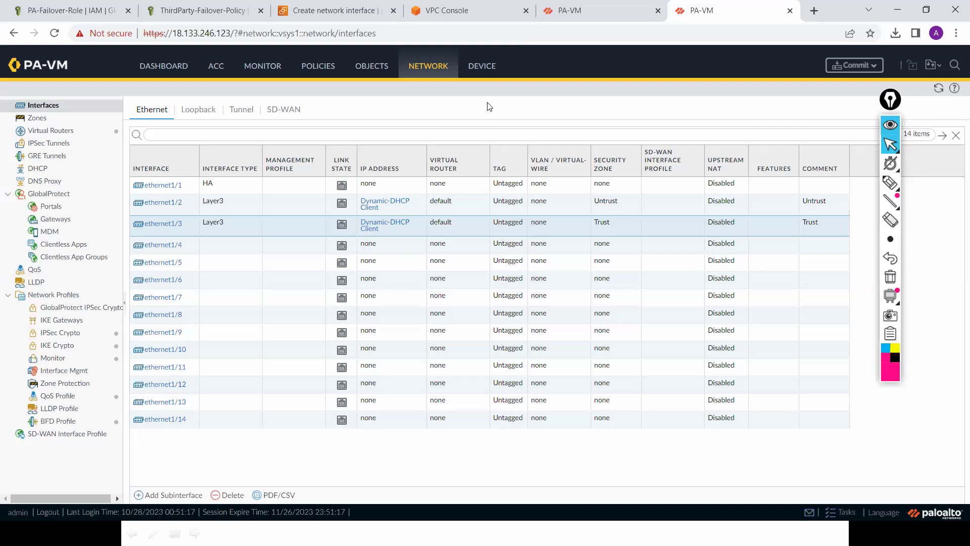
pyautogui.click(461, 15)
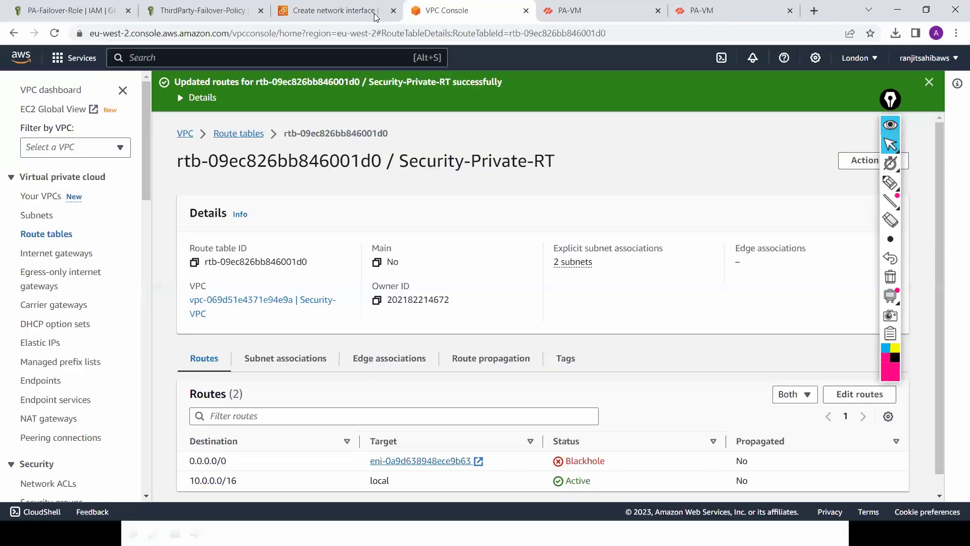
pyautogui.click(352, 17)
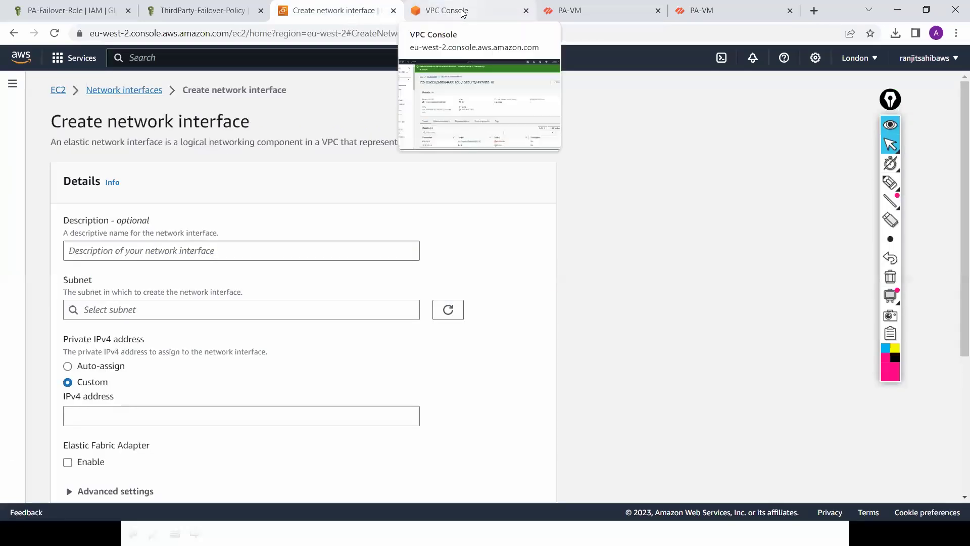
pyautogui.click(130, 90)
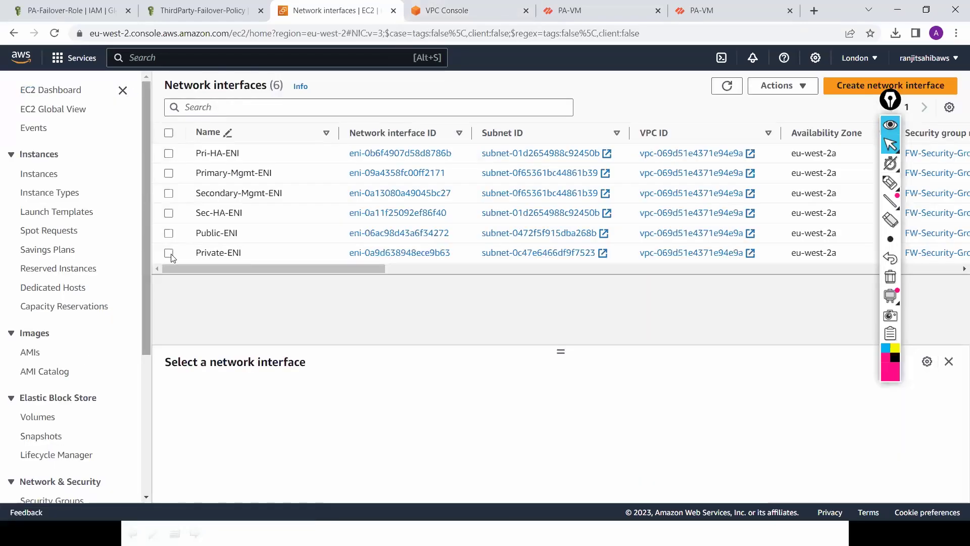
pyautogui.moveTo(249, 242)
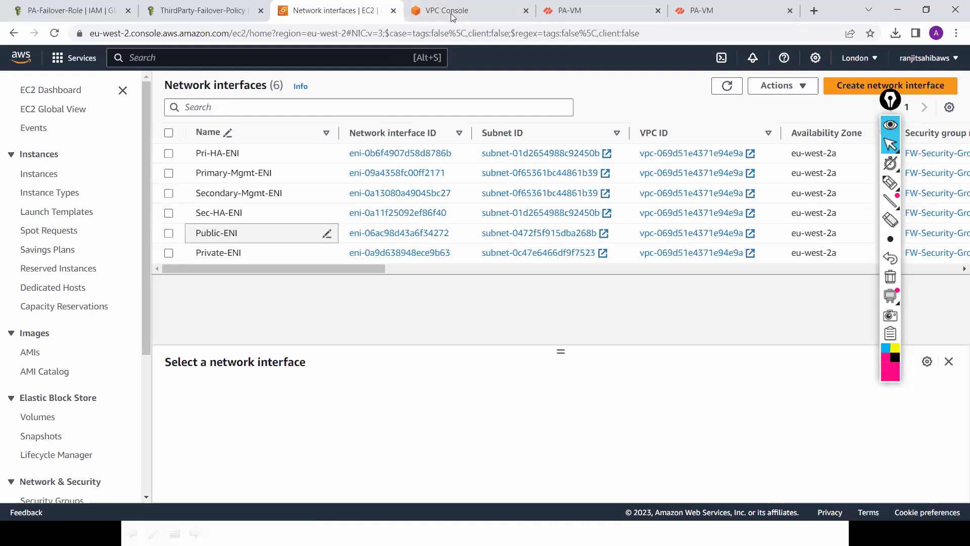
pyautogui.click(734, 10)
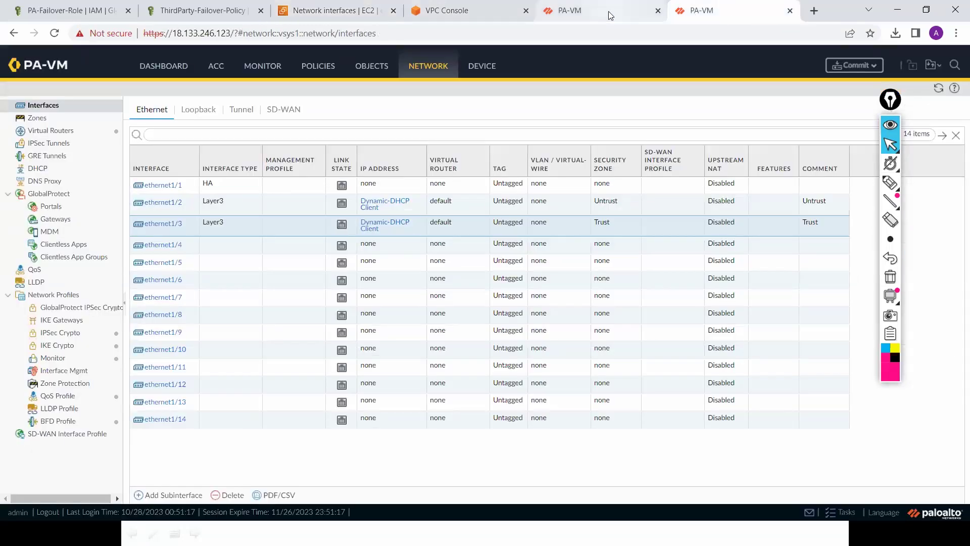
pyautogui.moveTo(608, 11)
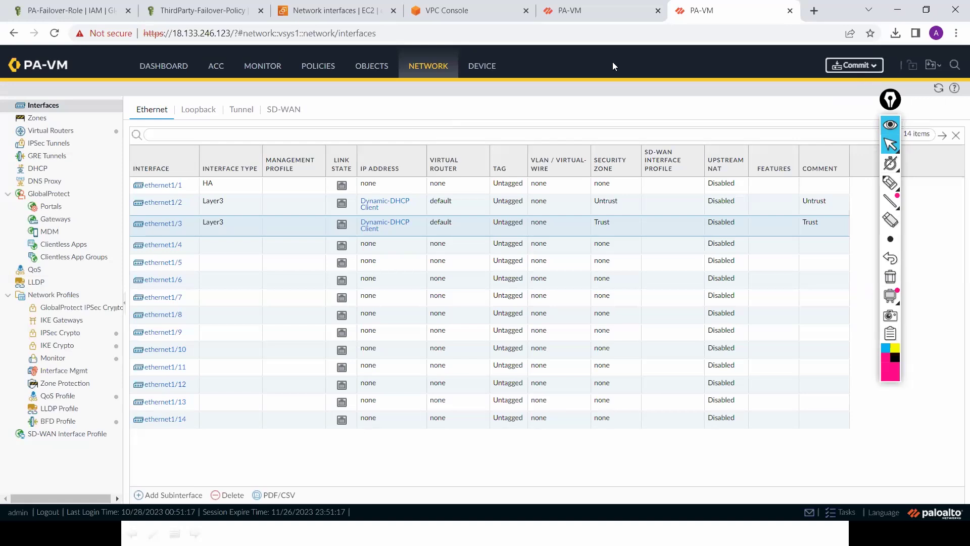
pyautogui.click(479, 69)
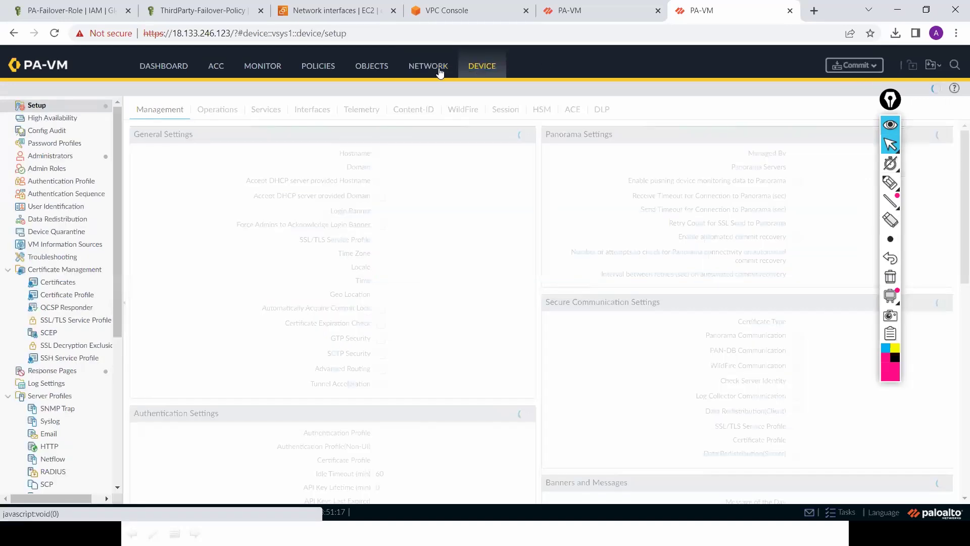
pyautogui.click(424, 73)
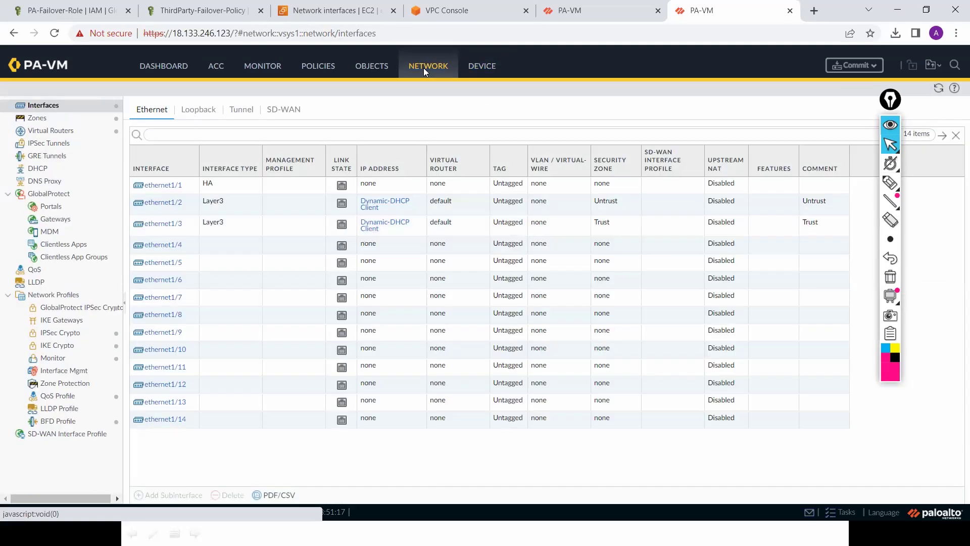
# Step: Commit the 18.133.246.123 firewall and confirm ethernet1/1 as HA on 3.8.158.124
pyautogui.click(852, 71)
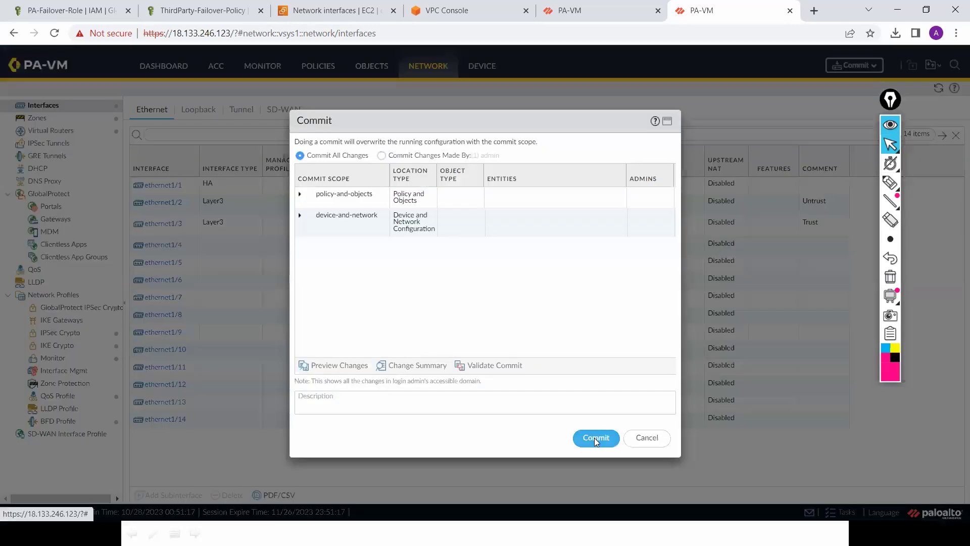
pyautogui.press('Return')
pyautogui.click(586, 10)
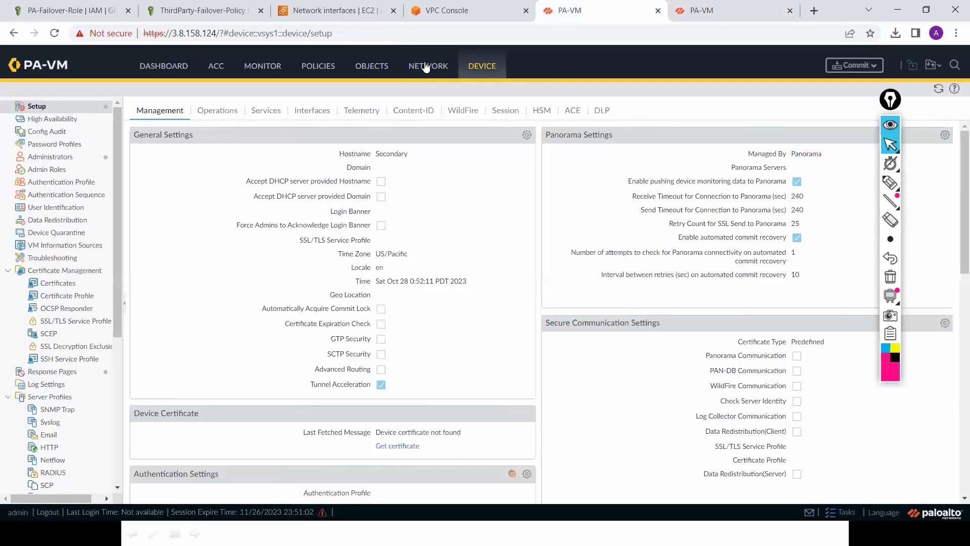
pyautogui.click(426, 67)
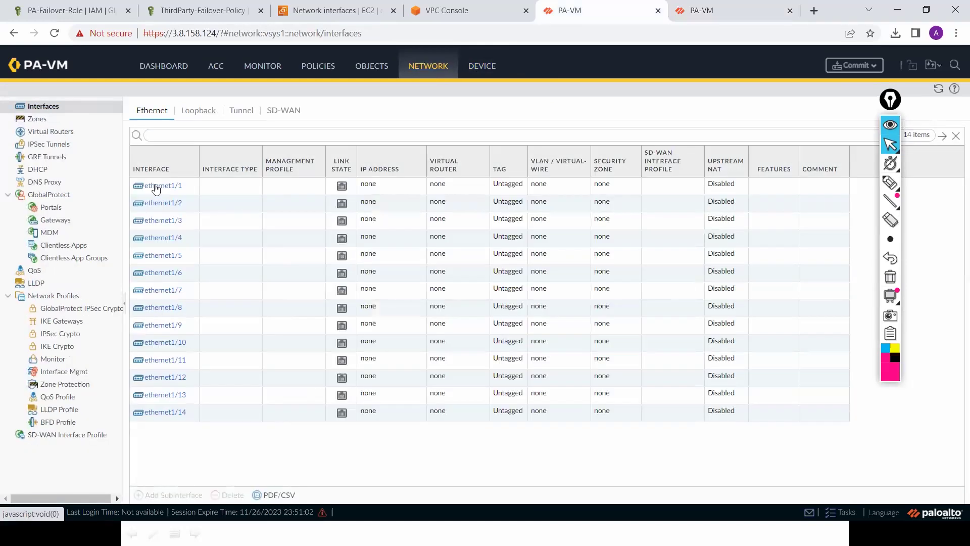
pyautogui.click(157, 186)
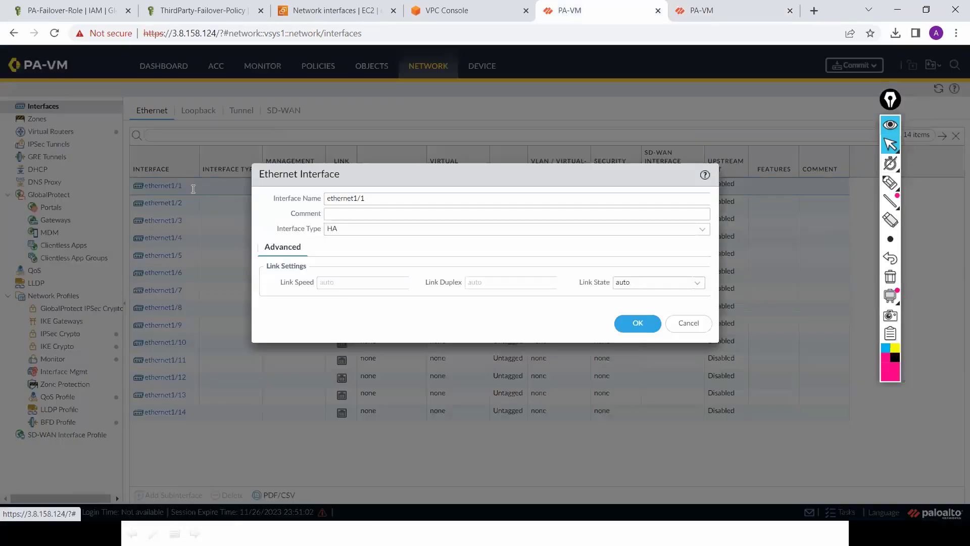
pyautogui.click(637, 325)
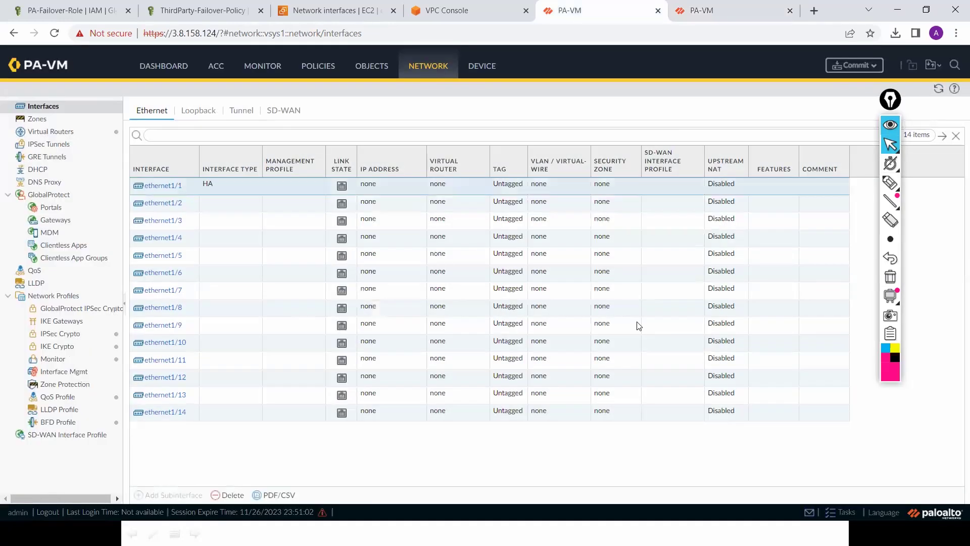
# Step: Commit the 3.8.158.124 firewall and close the first firewall's commit status window
pyautogui.click(852, 66)
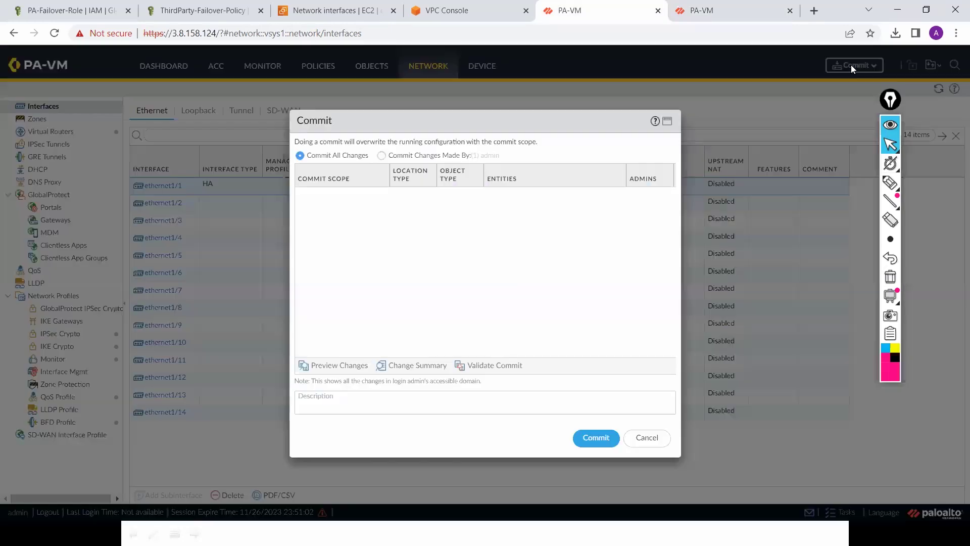
pyautogui.click(590, 439)
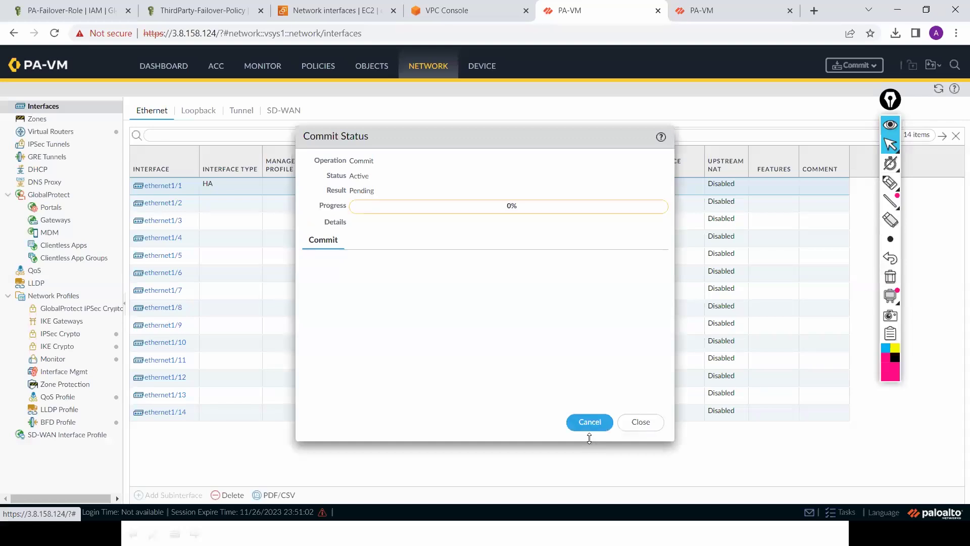
pyautogui.click(736, 10)
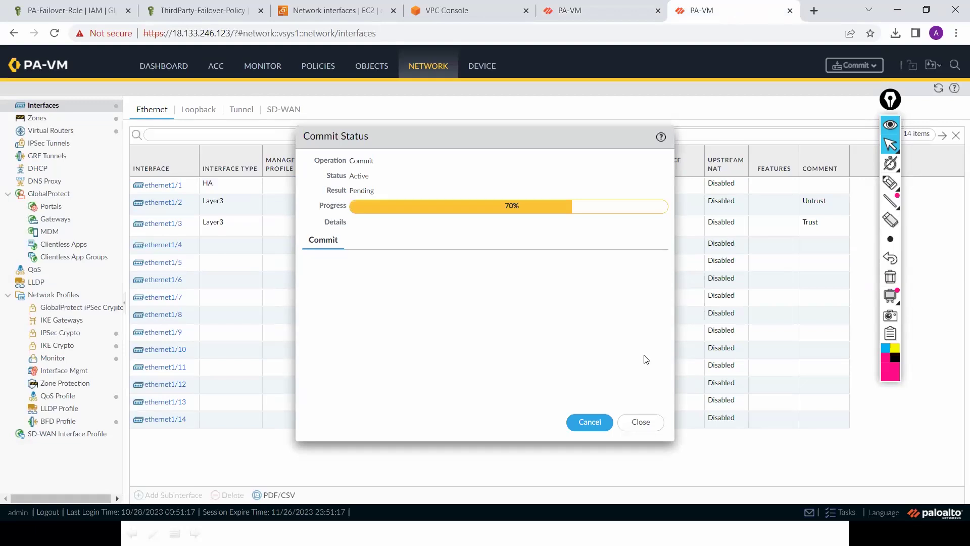
pyautogui.click(640, 422)
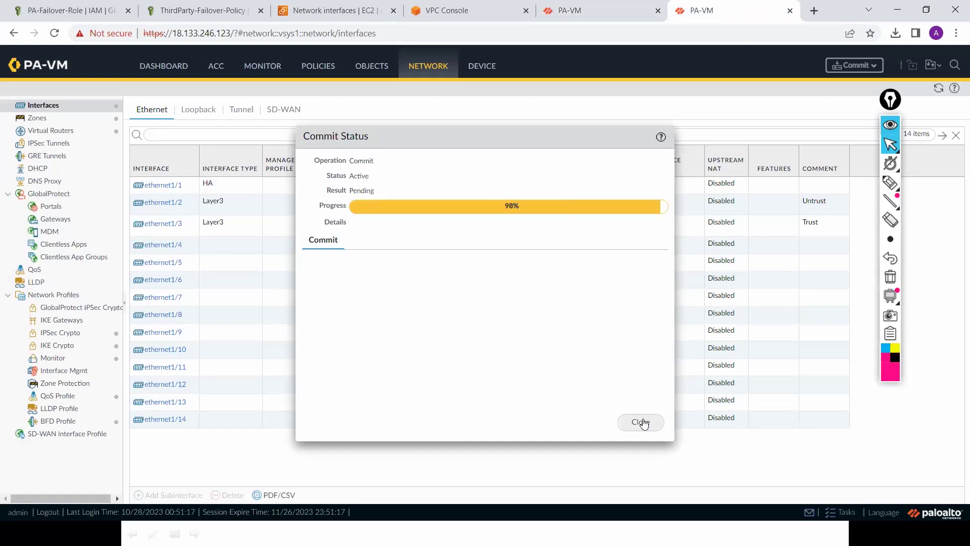
pyautogui.click(641, 422)
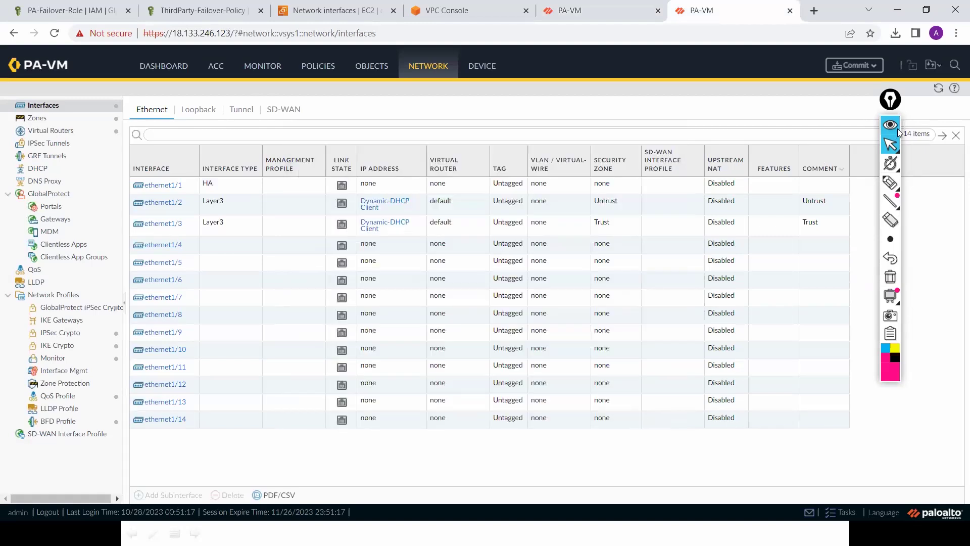
# Step: Refresh the interfaces table twice, then view the Security rulebase with its intrazone-default and interzone-default rules
pyautogui.click(938, 90)
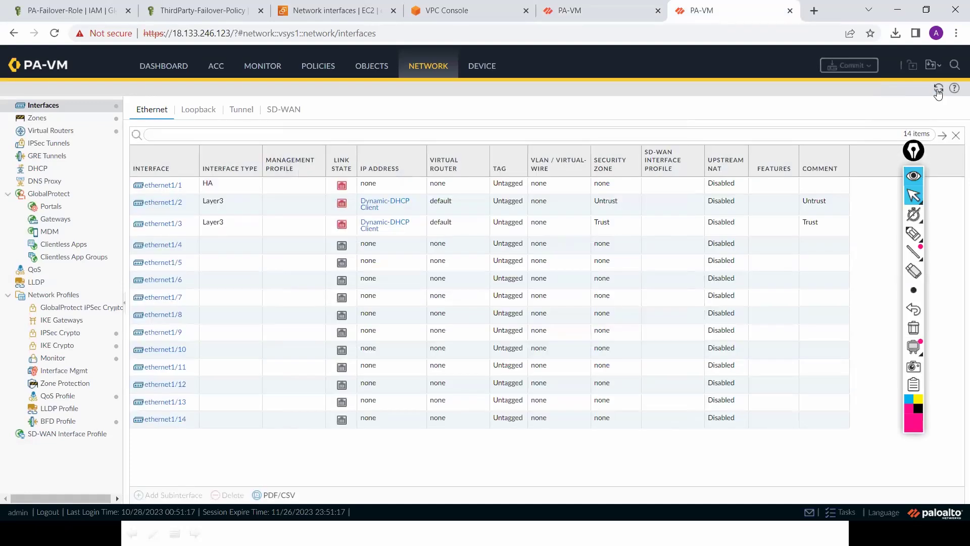
pyautogui.click(938, 90)
pyautogui.click(329, 73)
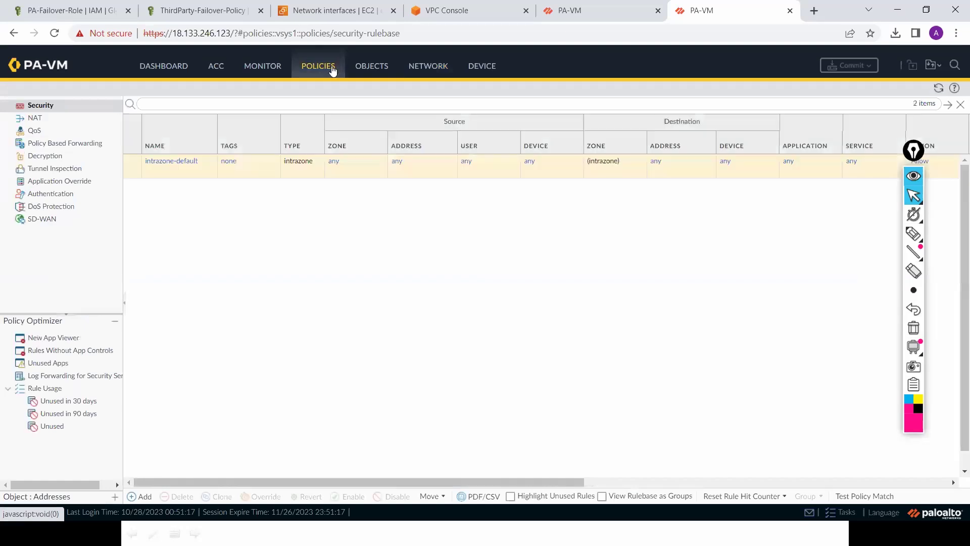
# Step: Create the 'Trust-Untrust' security rule allowing traffic from source zone Trust to destination zone Untrust
pyautogui.click(145, 499)
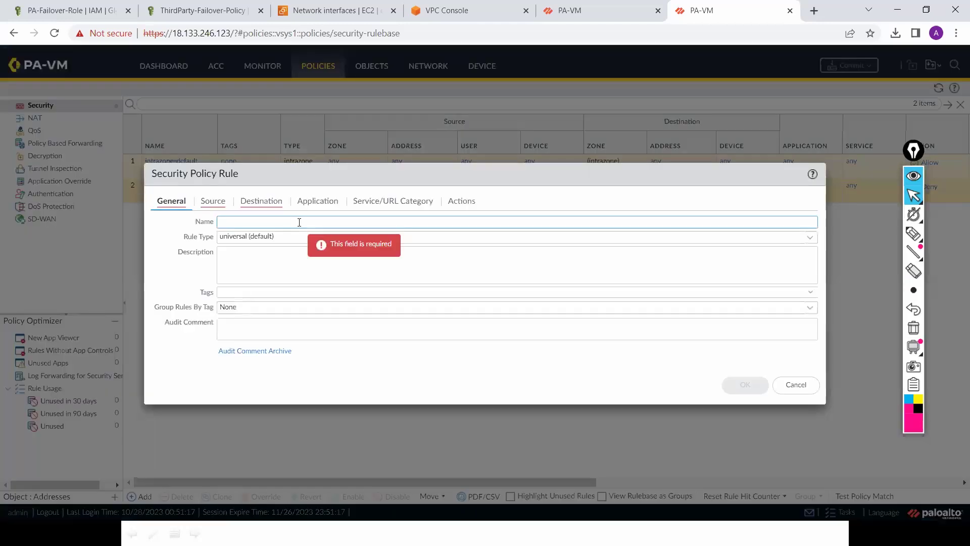
pyautogui.write('Trust-Untrust')
pyautogui.click(216, 202)
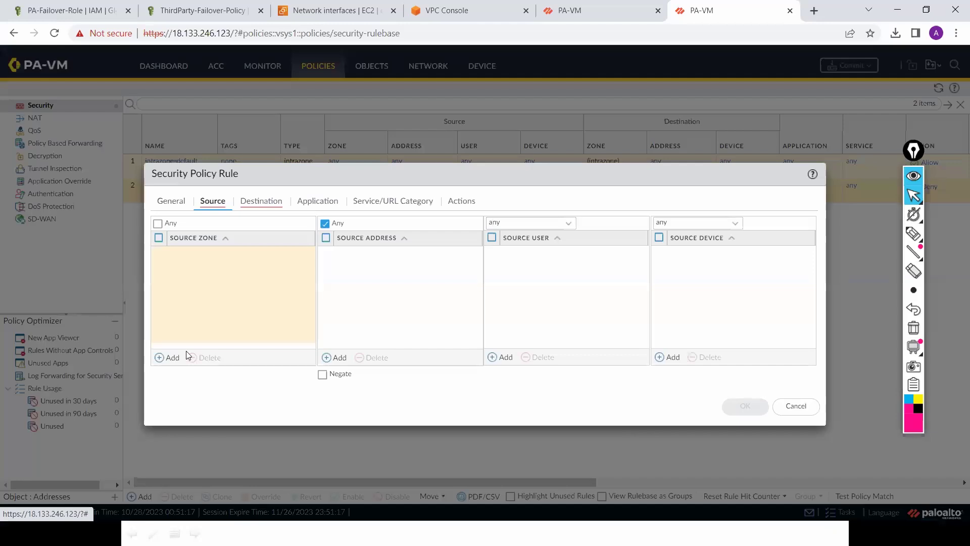
pyautogui.click(193, 283)
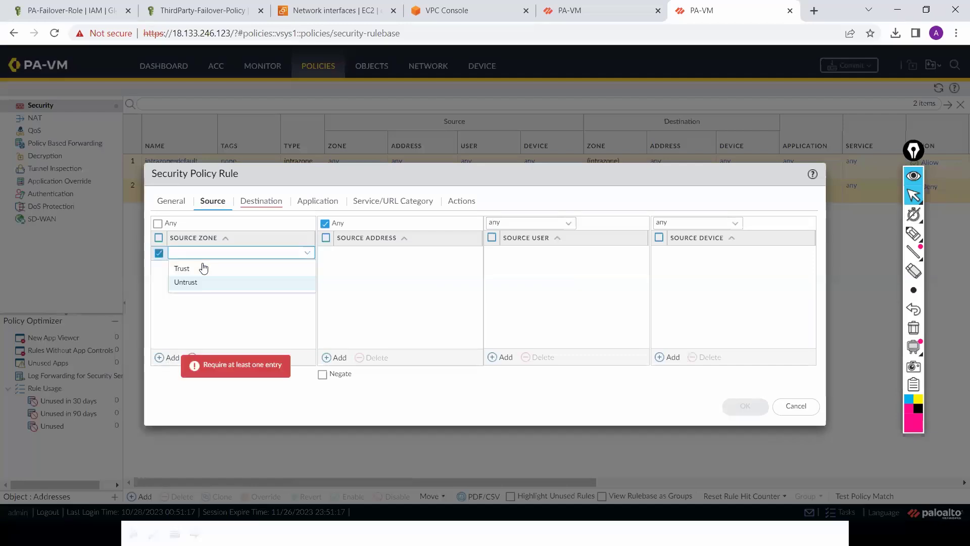
pyautogui.click(201, 267)
pyautogui.click(263, 203)
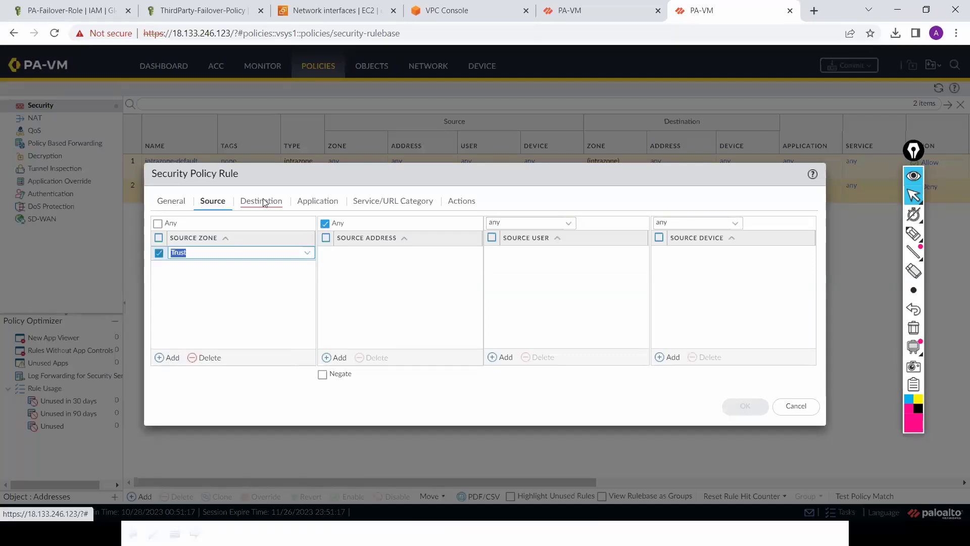
pyautogui.click(190, 288)
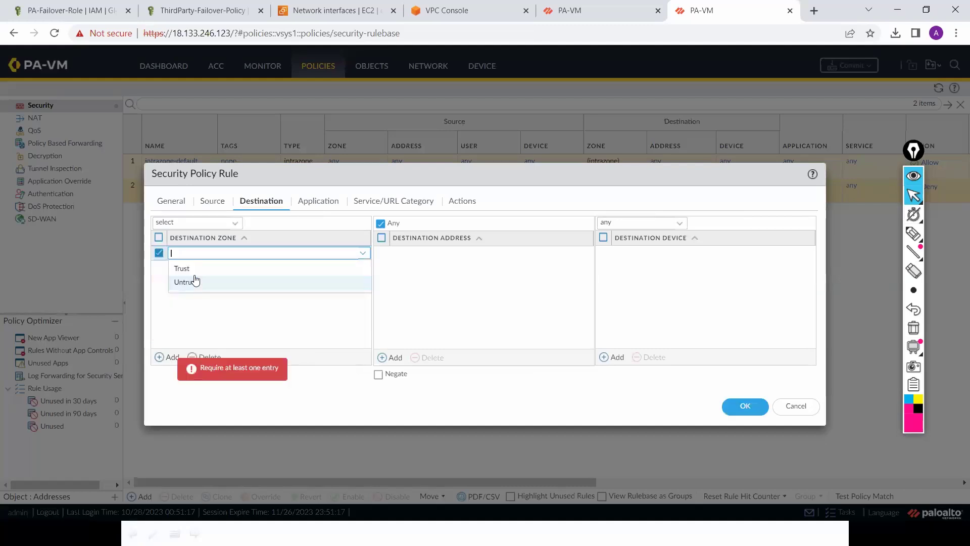
pyautogui.click(192, 279)
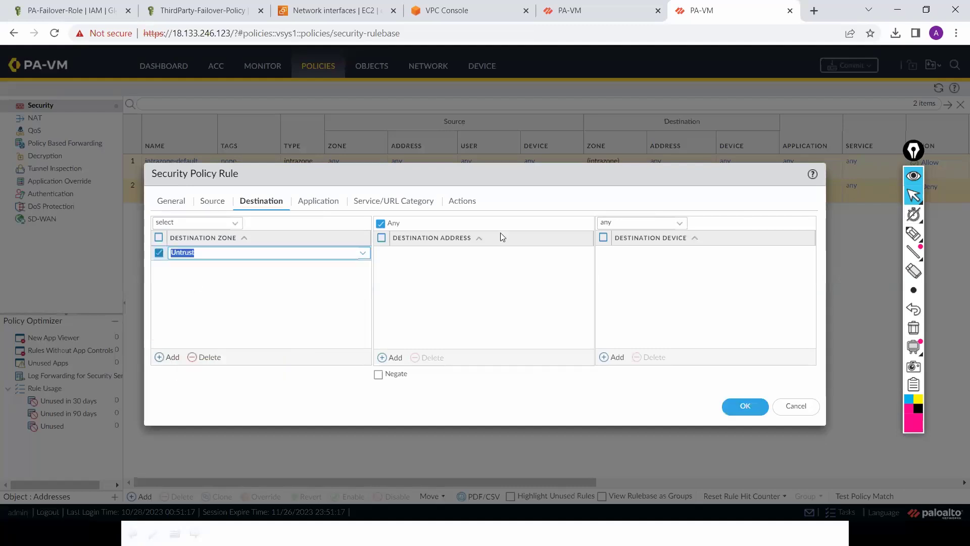
pyautogui.click(469, 203)
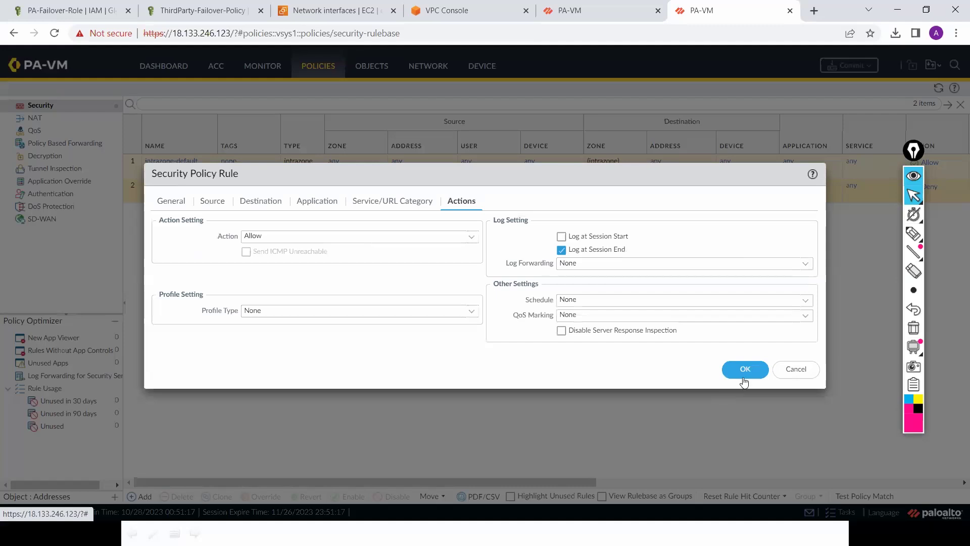
pyautogui.click(745, 369)
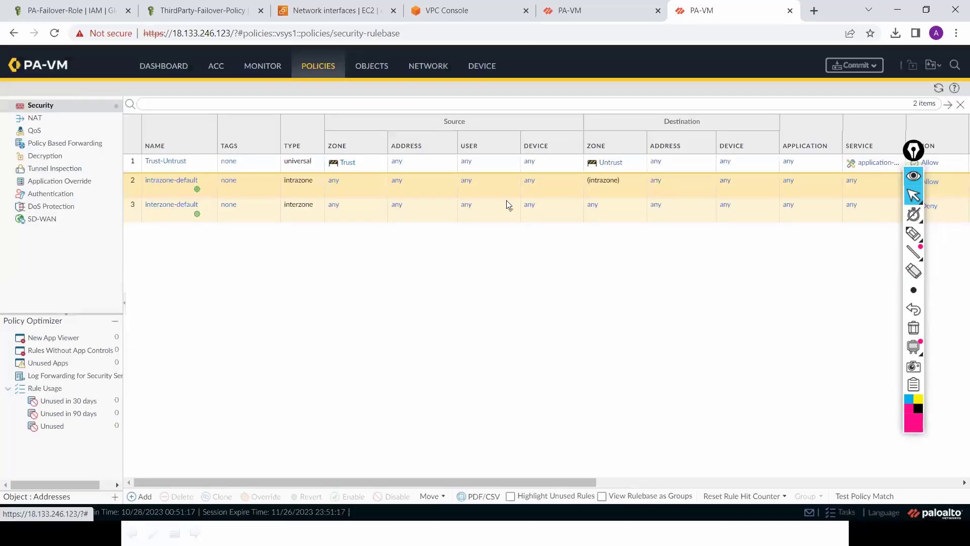
# Step: Refresh the Network interfaces list and commit all pending changes on the 18.133.246.123 firewall
pyautogui.click(422, 70)
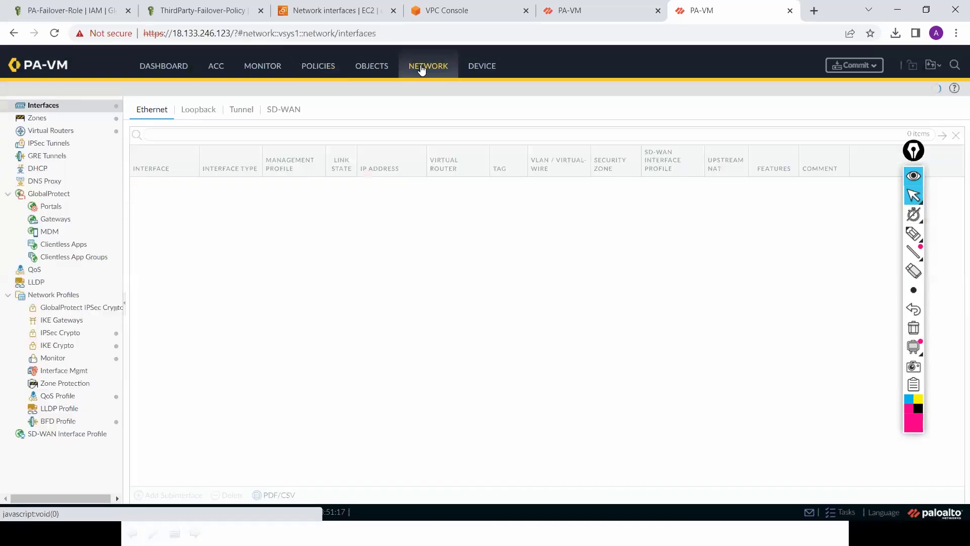
pyautogui.click(938, 95)
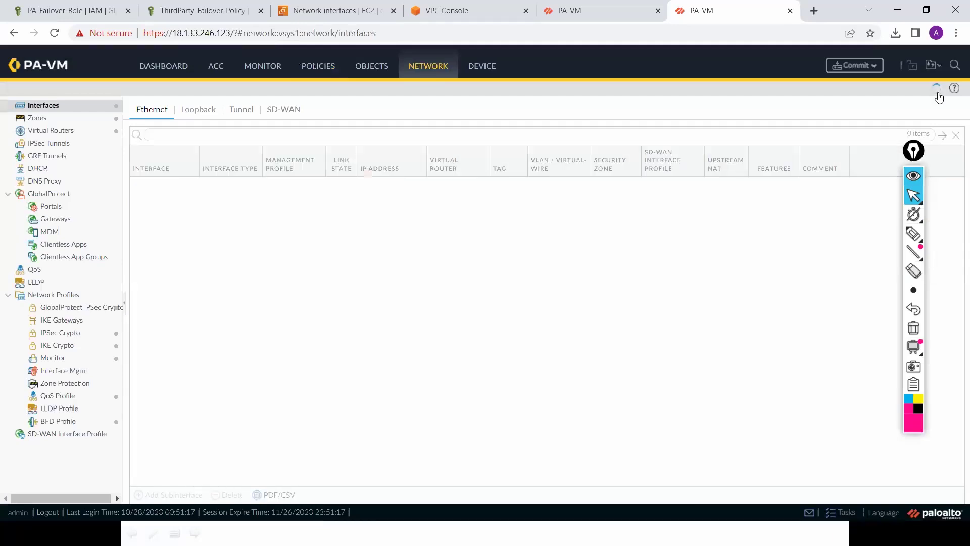
pyautogui.click(873, 66)
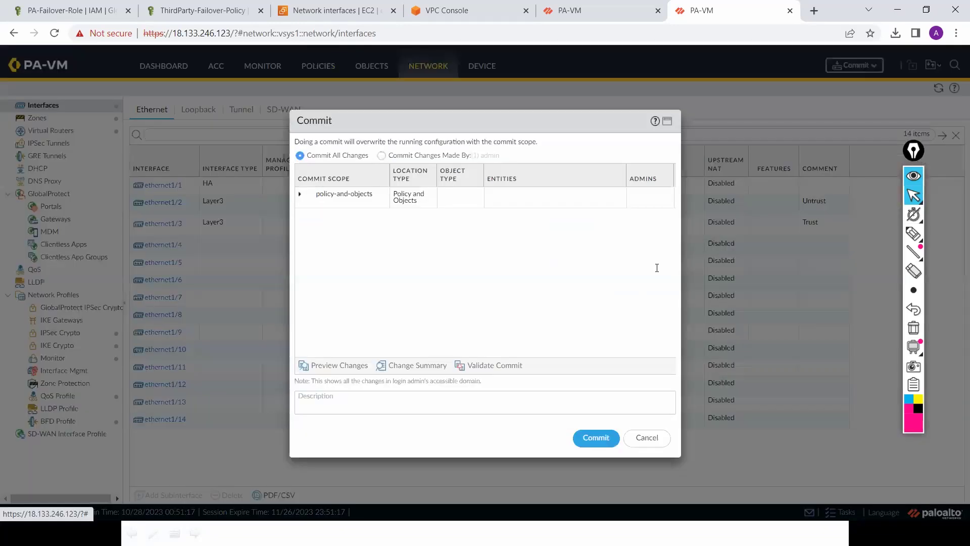
pyautogui.click(595, 436)
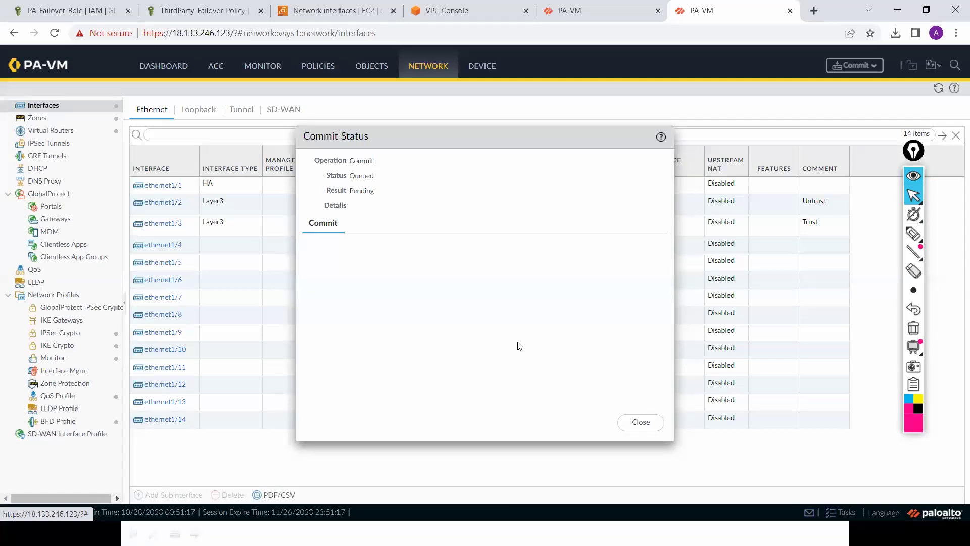
# Step: On the 3.8.158.124 firewall, dismiss the completed commit status and show the Device Setup page
pyautogui.click(589, 11)
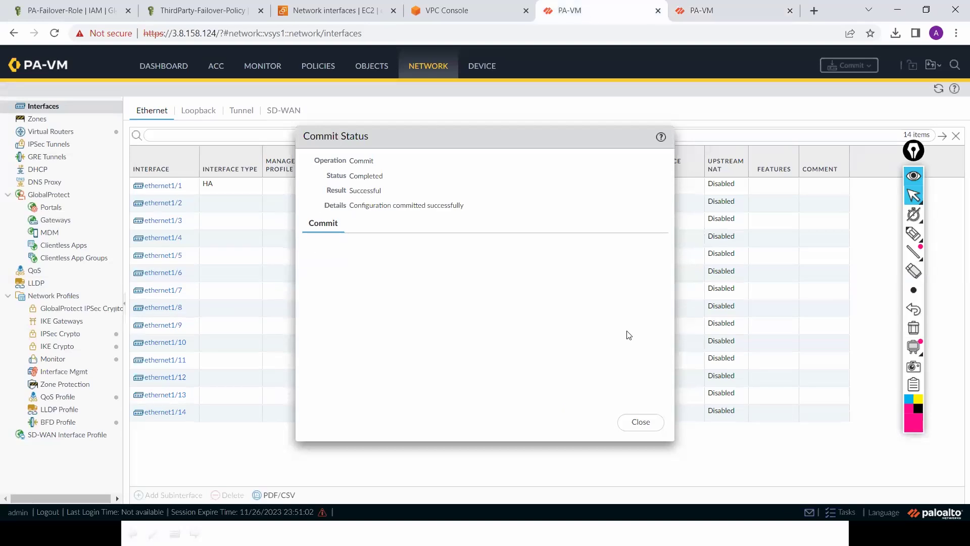
pyautogui.click(646, 423)
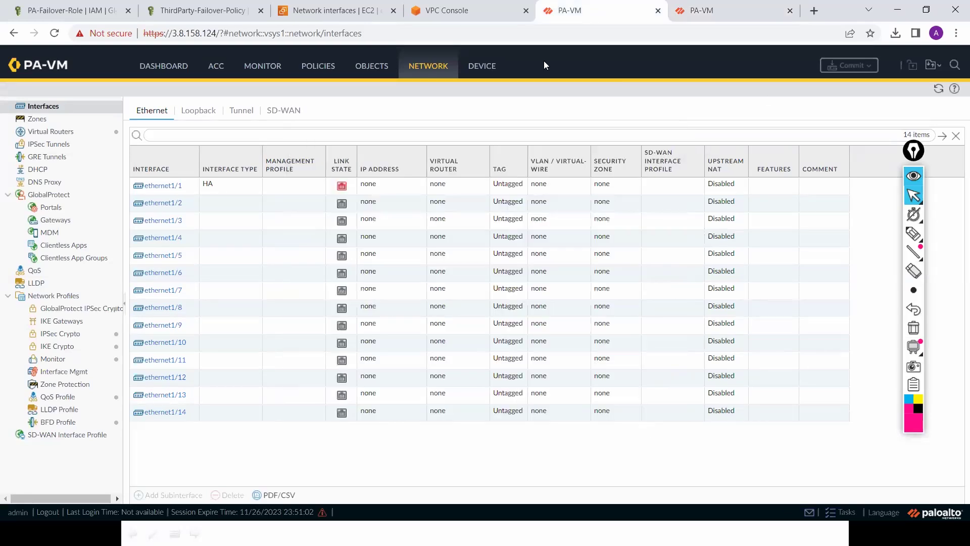
pyautogui.click(484, 66)
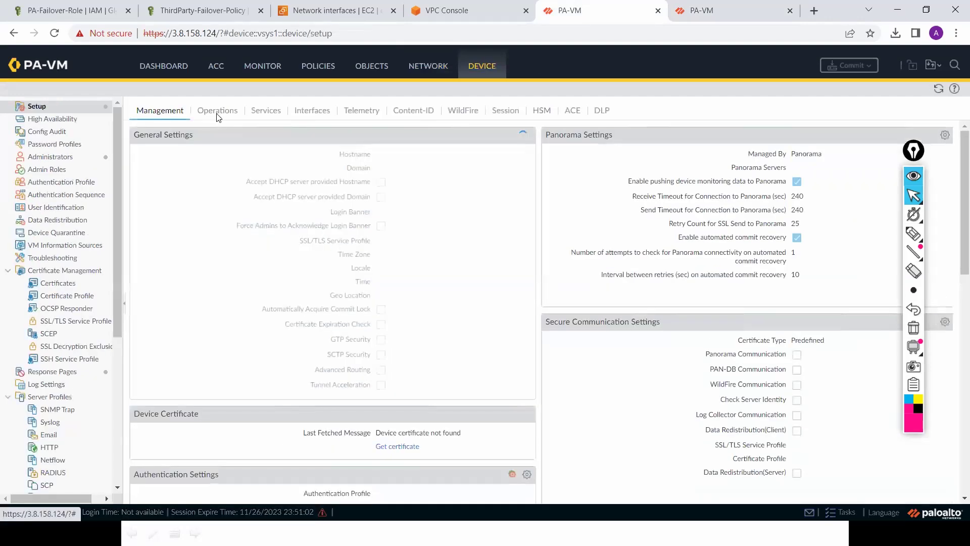
# Step: Reboot the 3.8.158.124 firewall from Device Setup Operations
pyautogui.click(217, 115)
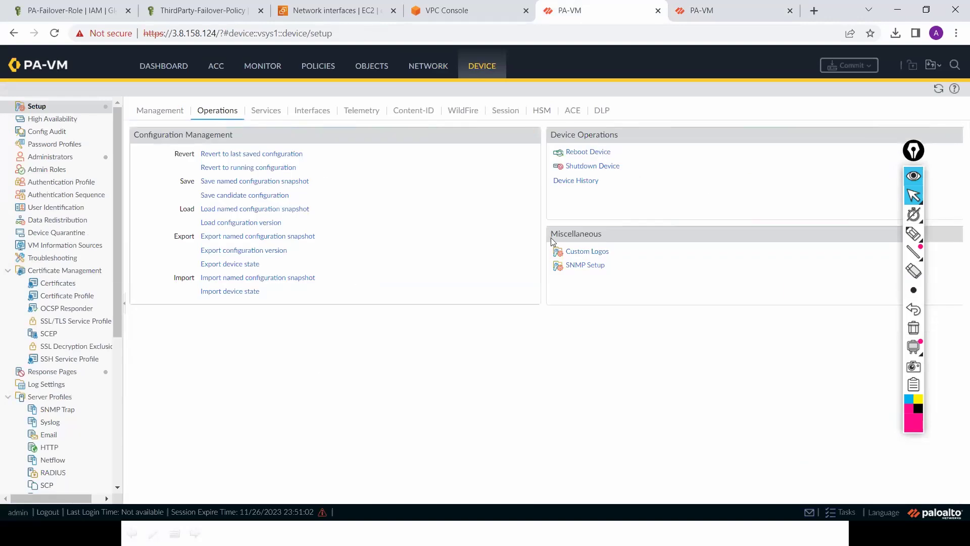
pyautogui.click(603, 153)
pyautogui.click(462, 313)
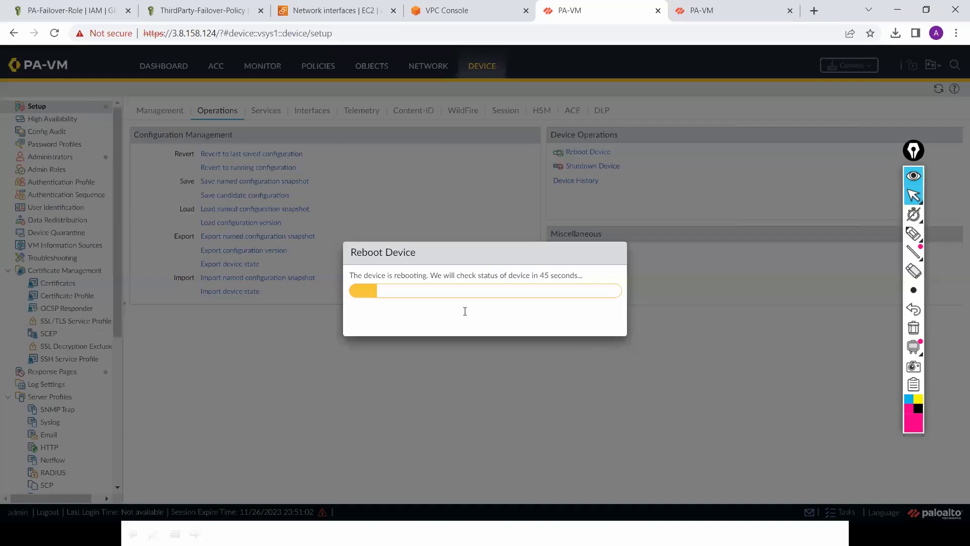
# Step: Confirm in Tasks that the 18.133.246.123 firewall's commits completed, then reboot that firewall
pyautogui.click(744, 8)
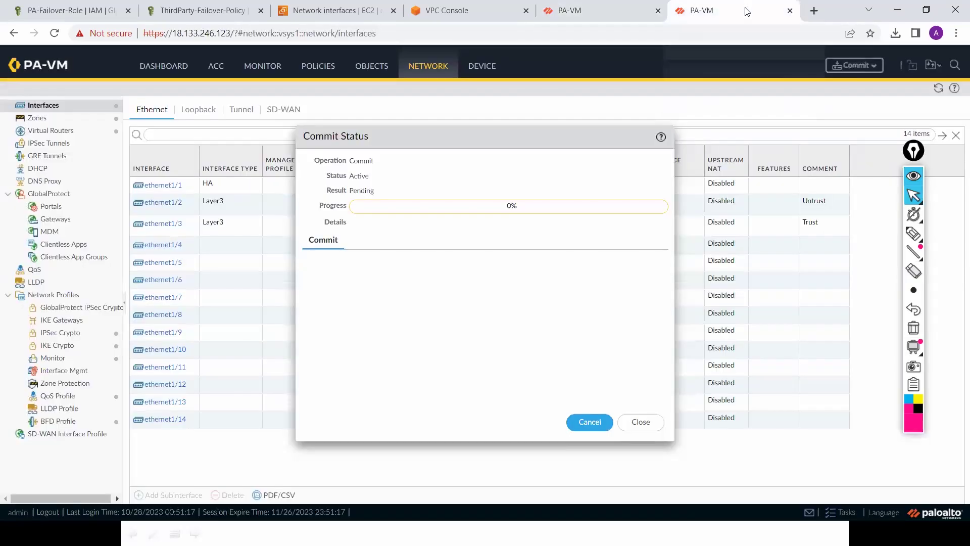
pyautogui.click(639, 422)
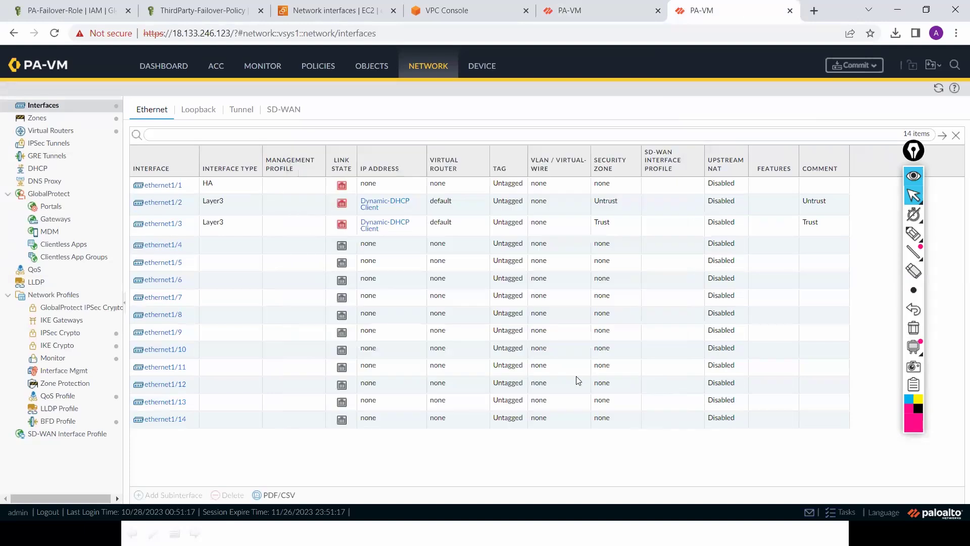
pyautogui.click(492, 69)
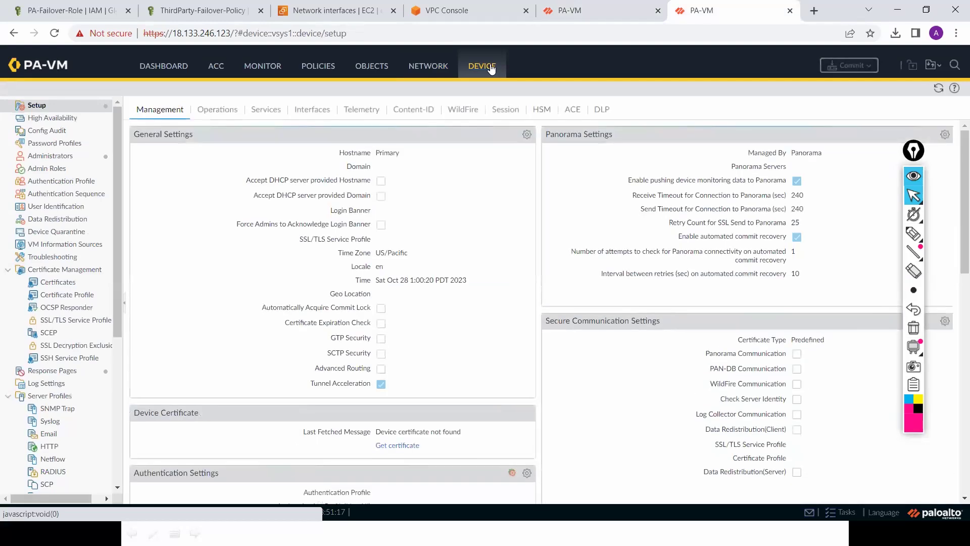
pyautogui.click(847, 514)
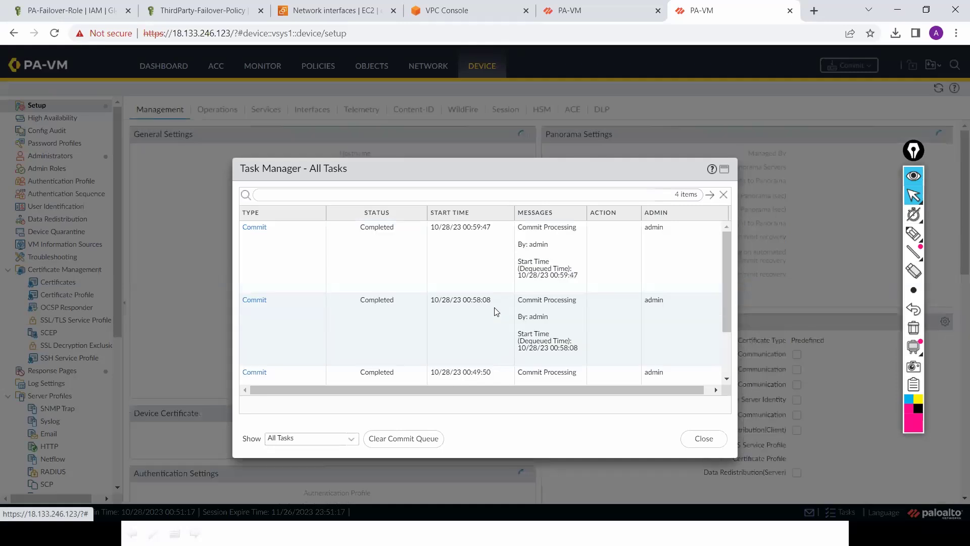
pyautogui.click(703, 437)
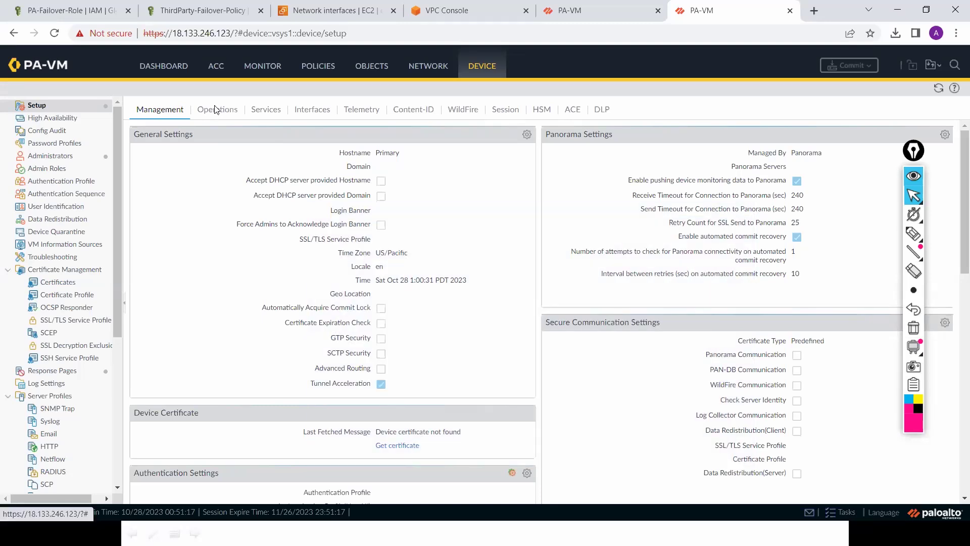
pyautogui.click(217, 110)
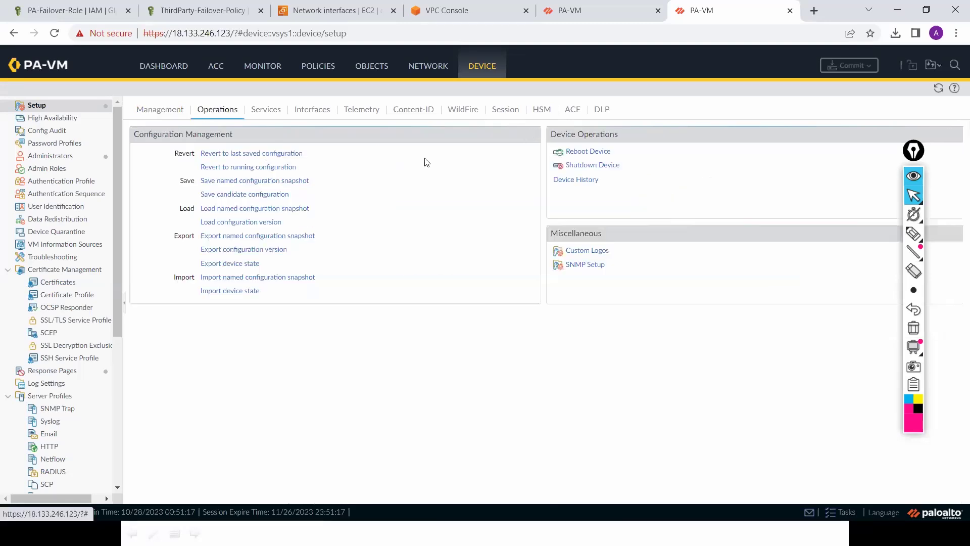
pyautogui.click(599, 153)
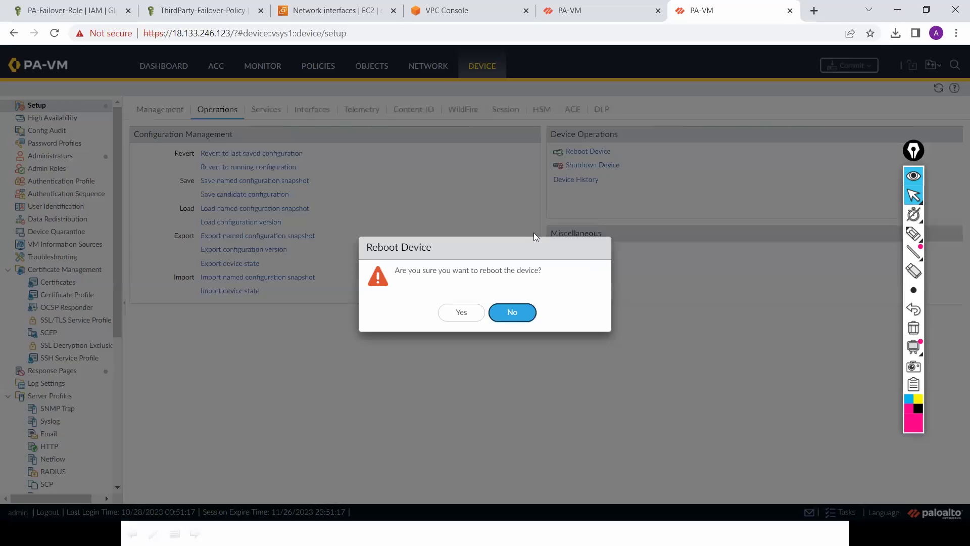
pyautogui.click(461, 312)
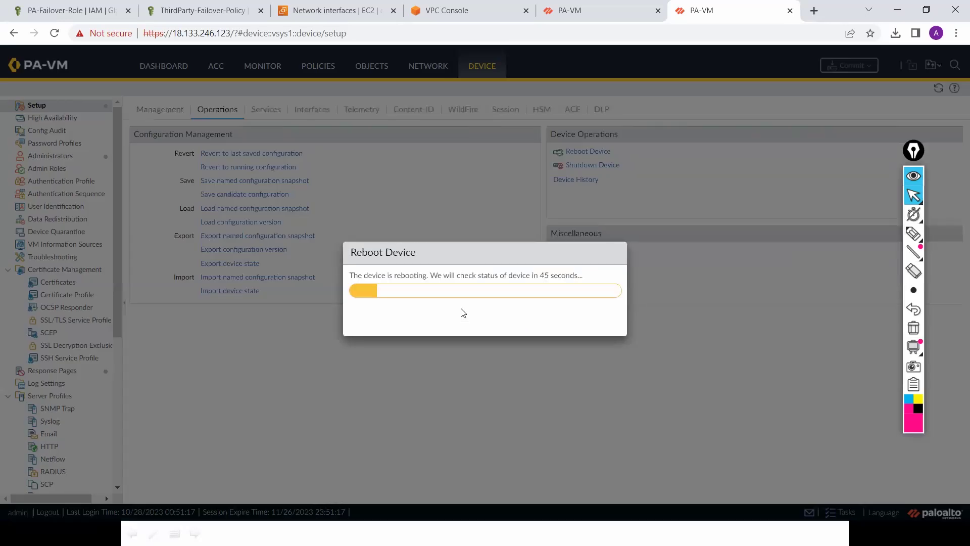
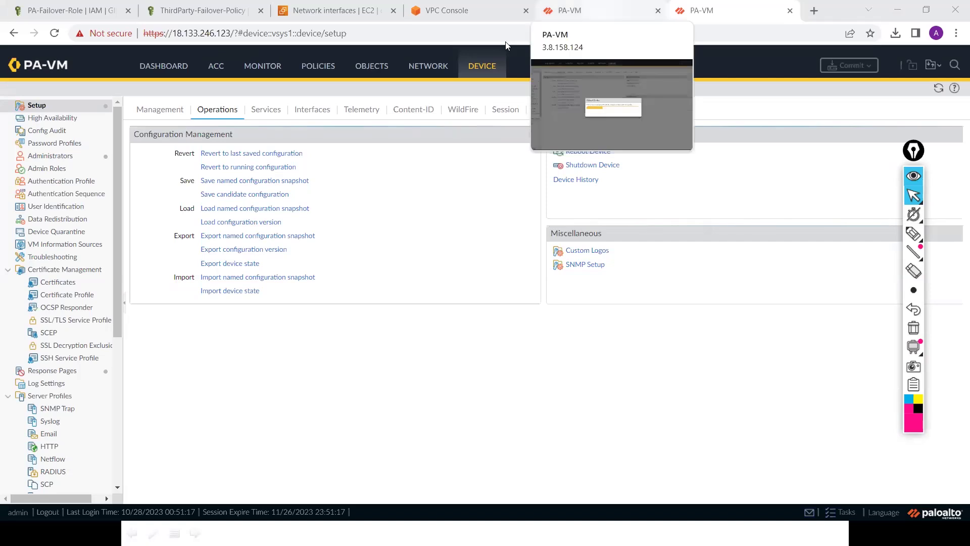
# Step: Sign back in as admin to the Secondary firewall at 3.8.158.124
pyautogui.click(423, 70)
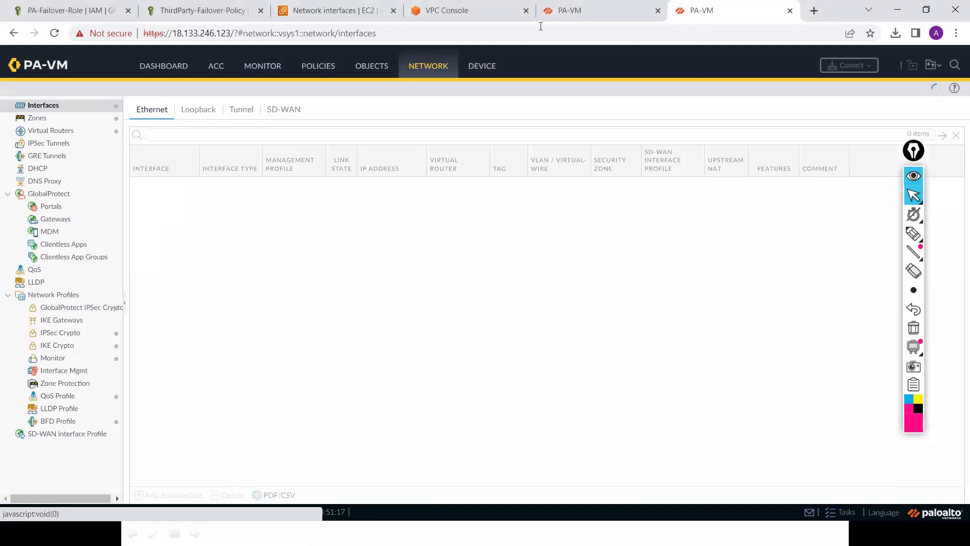
pyautogui.click(587, 15)
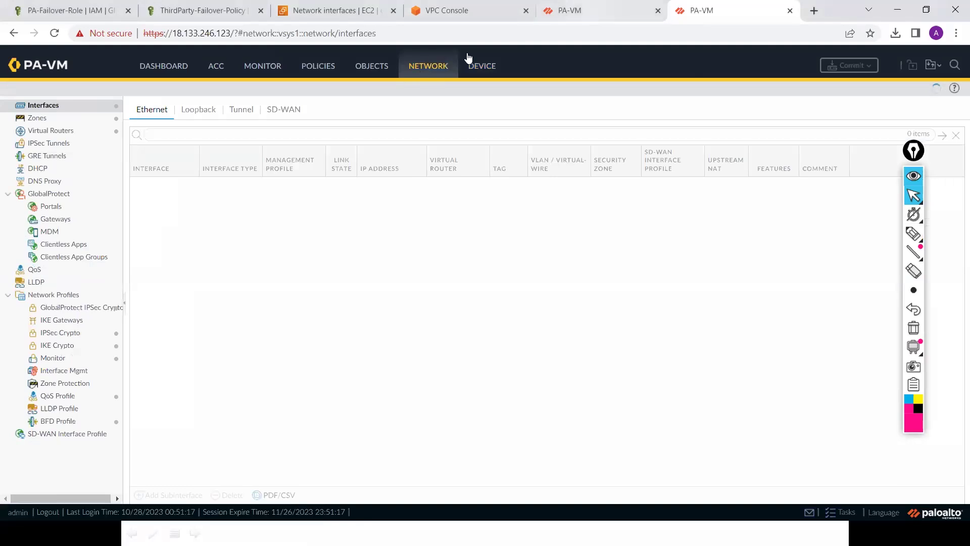
pyautogui.click(419, 69)
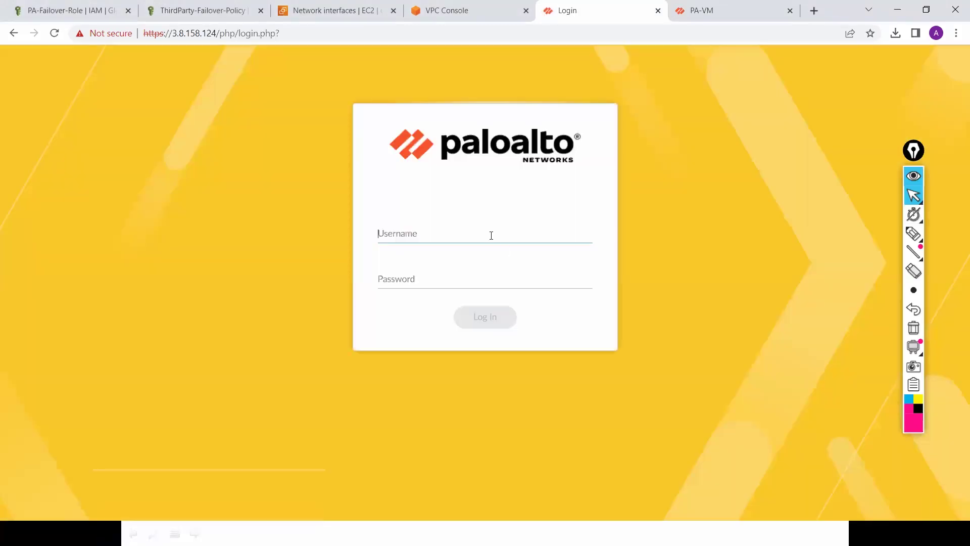
pyautogui.write('admin')
pyautogui.press('Tab')
pyautogui.write('admin')
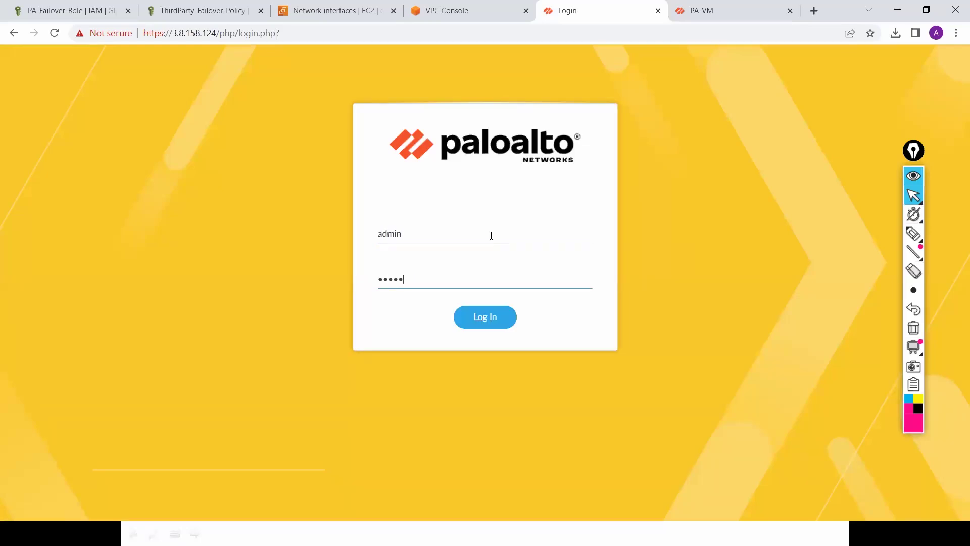
pyautogui.write('123')
pyautogui.press('Return')
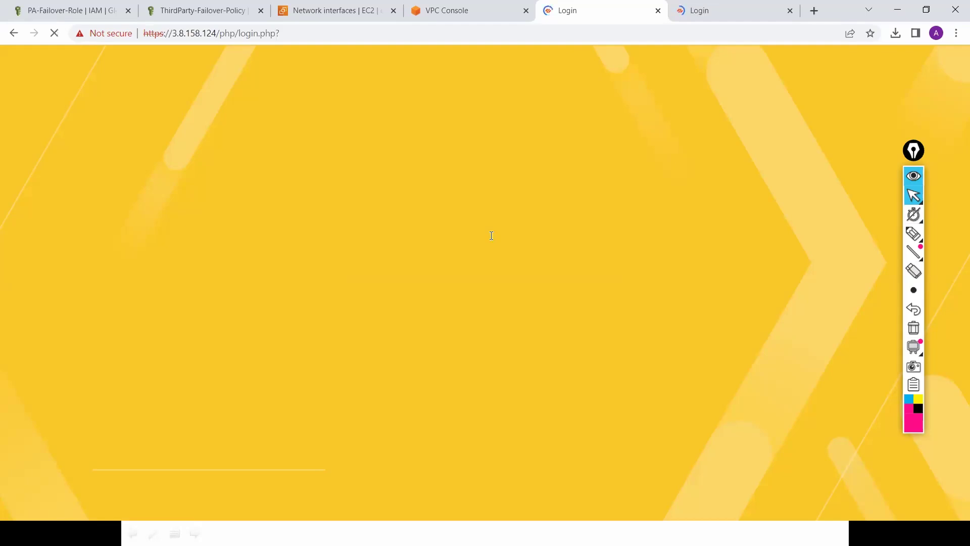
# Step: Sign back in as admin to the Primary firewall at 18.133.246.123
pyautogui.click(752, 7)
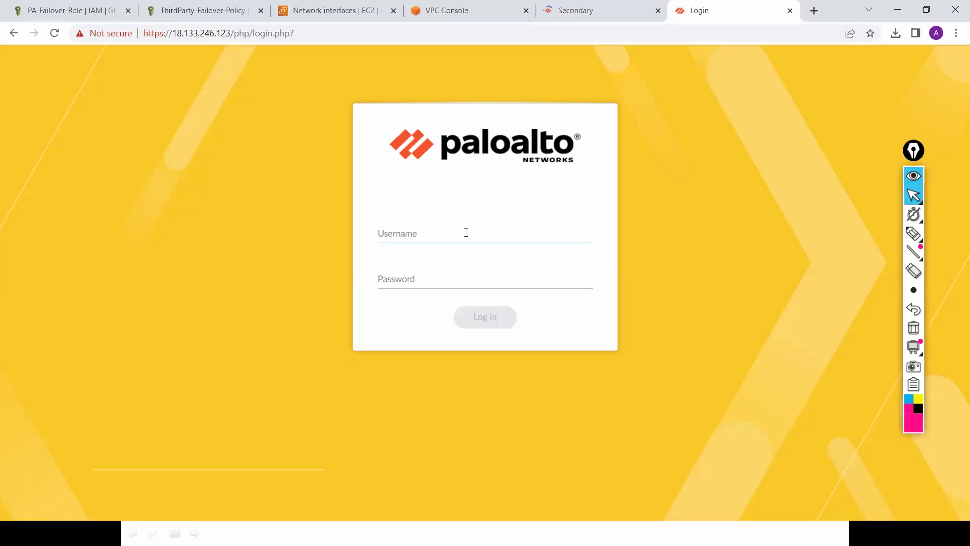
pyautogui.write('admin')
pyautogui.press('Tab')
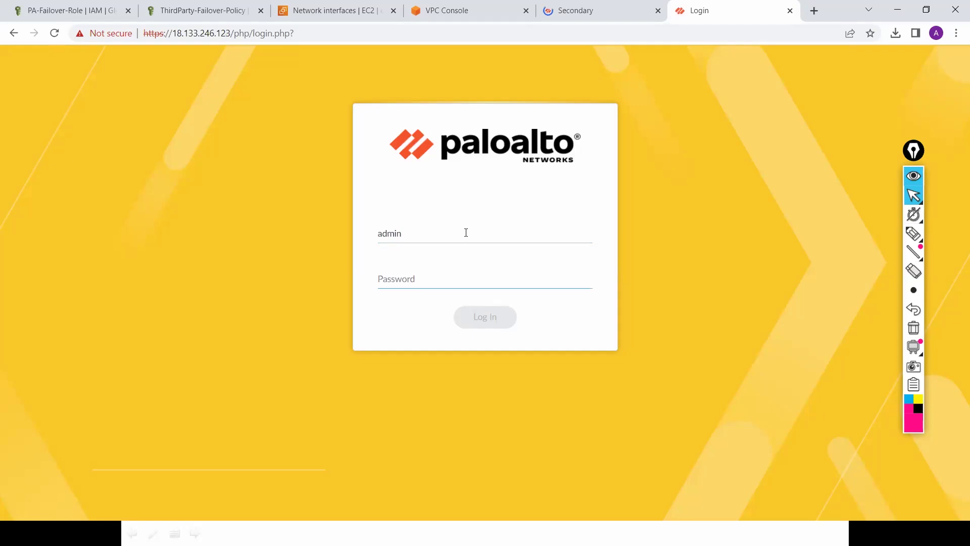
pyautogui.write('********')
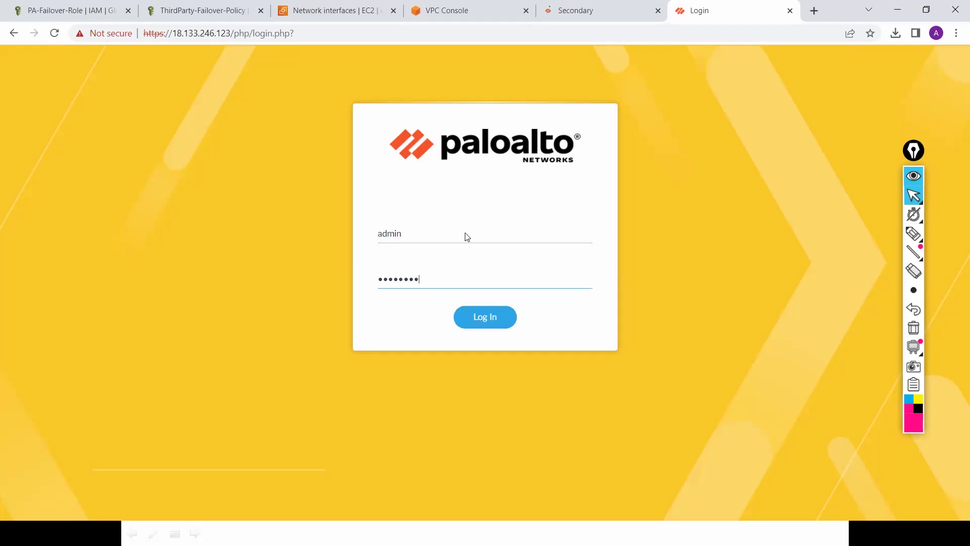
pyautogui.press('Return')
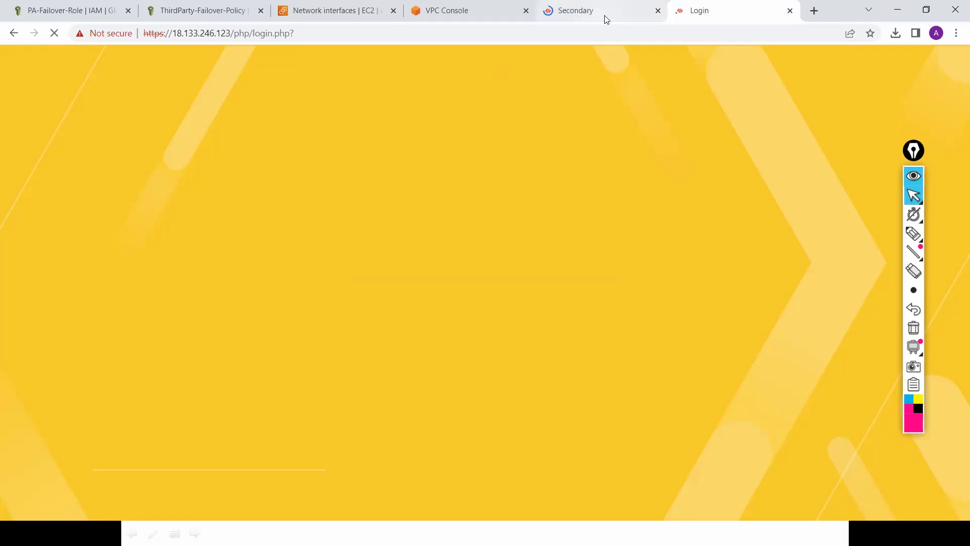
# Step: Move the Secondary tab after the Primary and show the EC2 instances list
pyautogui.click(606, 20)
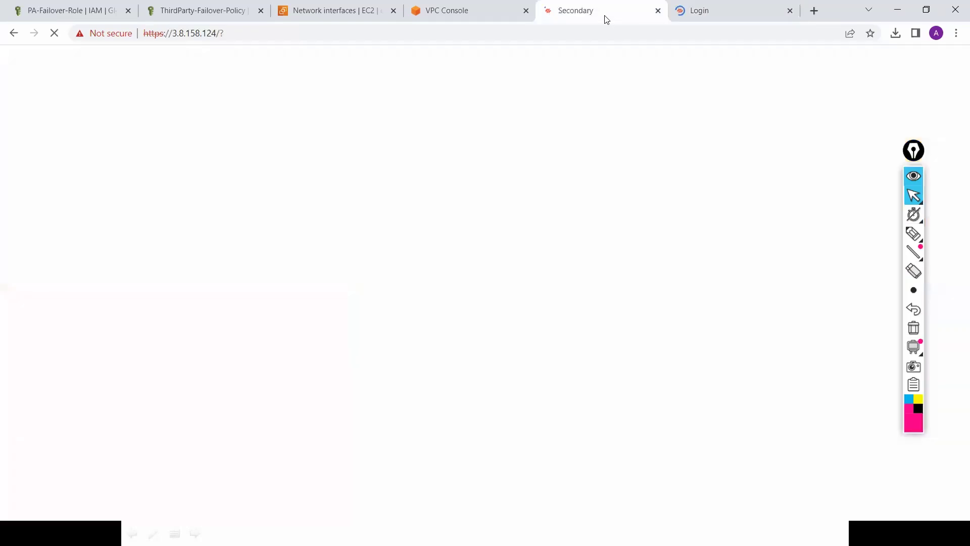
pyautogui.moveTo(606, 19); pyautogui.dragTo(745, 5)
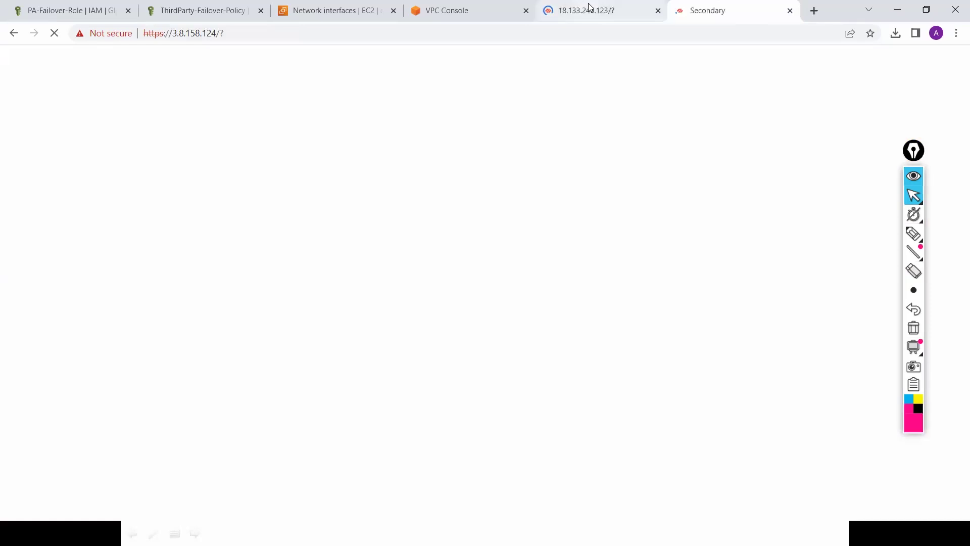
pyautogui.click(590, 7)
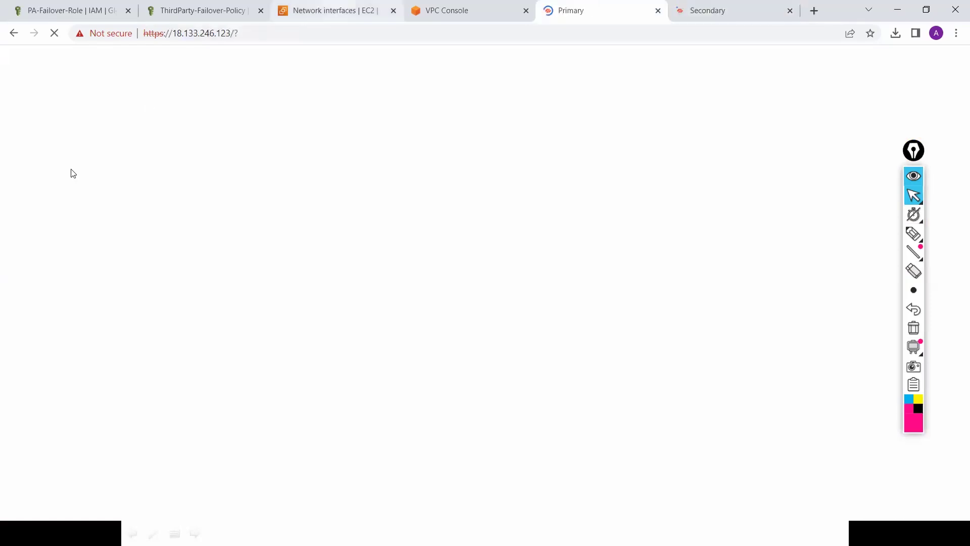
pyautogui.hotkey('ctrl', '3')
pyautogui.click(49, 174)
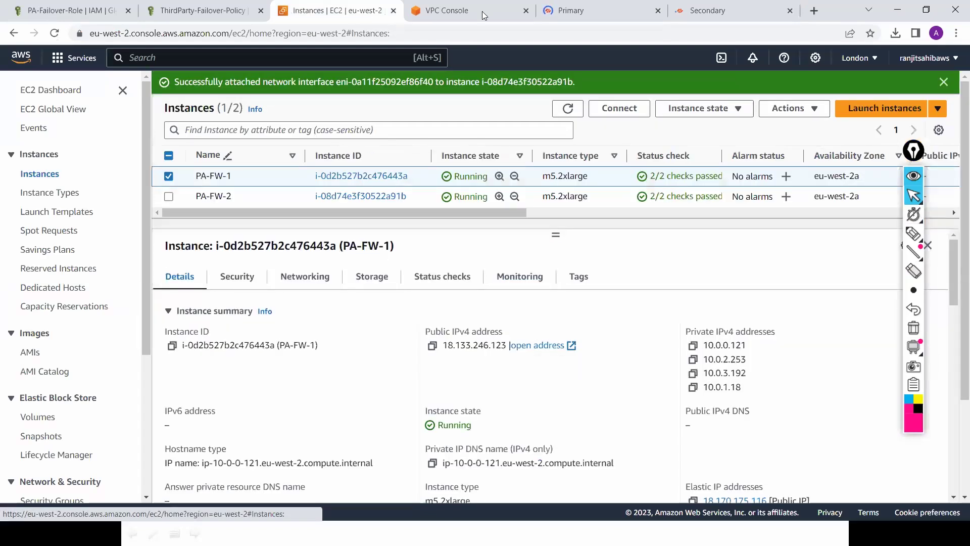
# Step: Return from the EC2 instances list to the Primary firewall tab at 18.133.246.123
pyautogui.click(592, 11)
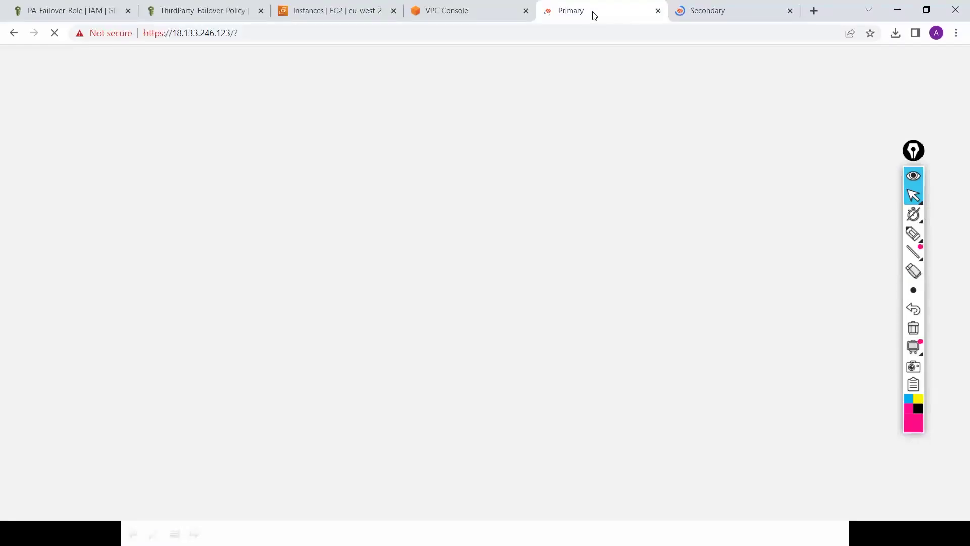
# Step: Draw a large pink box over the dashboard with short labels and a small left-side sketch
pyautogui.click(912, 236)
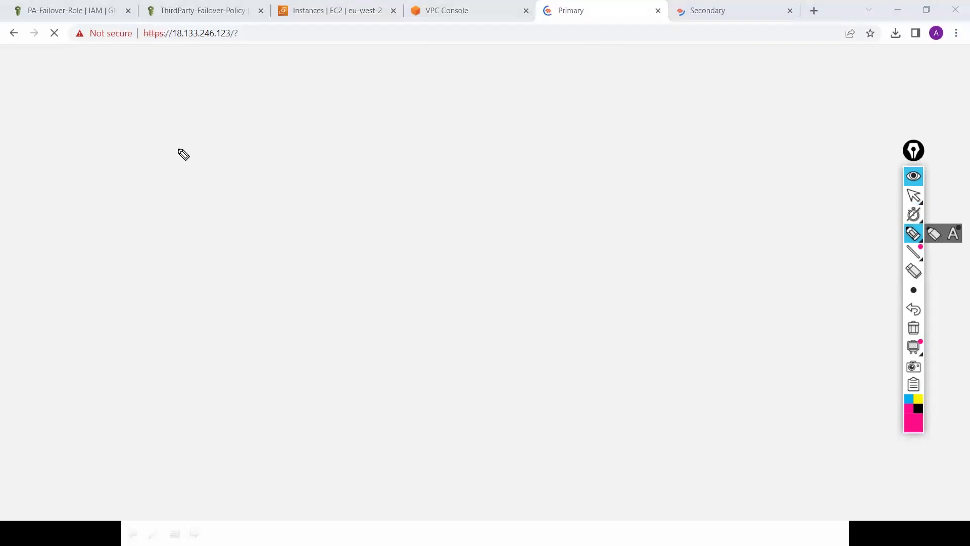
pyautogui.moveTo(97, 89)
pyautogui.mouseDown()
pyautogui.moveTo(202, 433)
pyautogui.moveTo(704, 428)
pyautogui.moveTo(761, 176)
pyautogui.mouseUp()
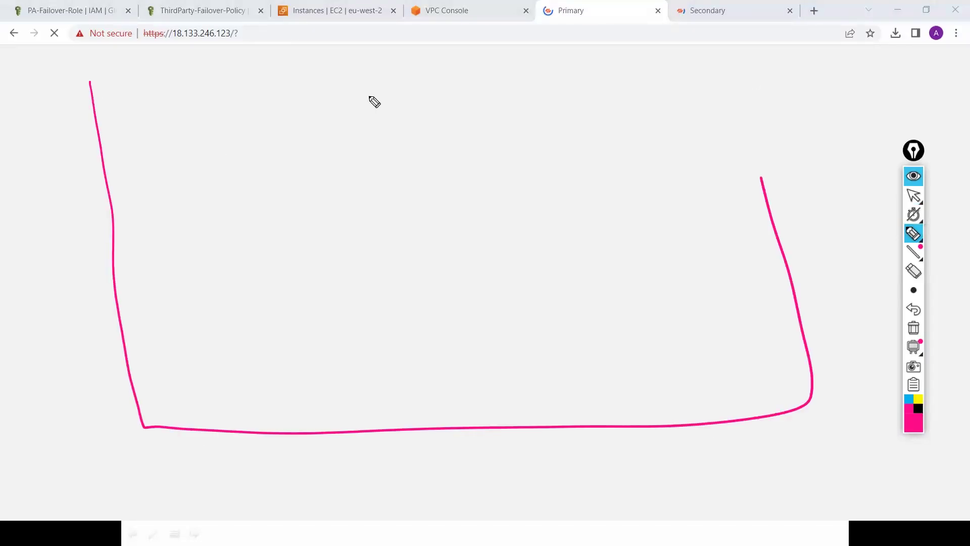
pyautogui.moveTo(63, 114); pyautogui.dragTo(761, 177)
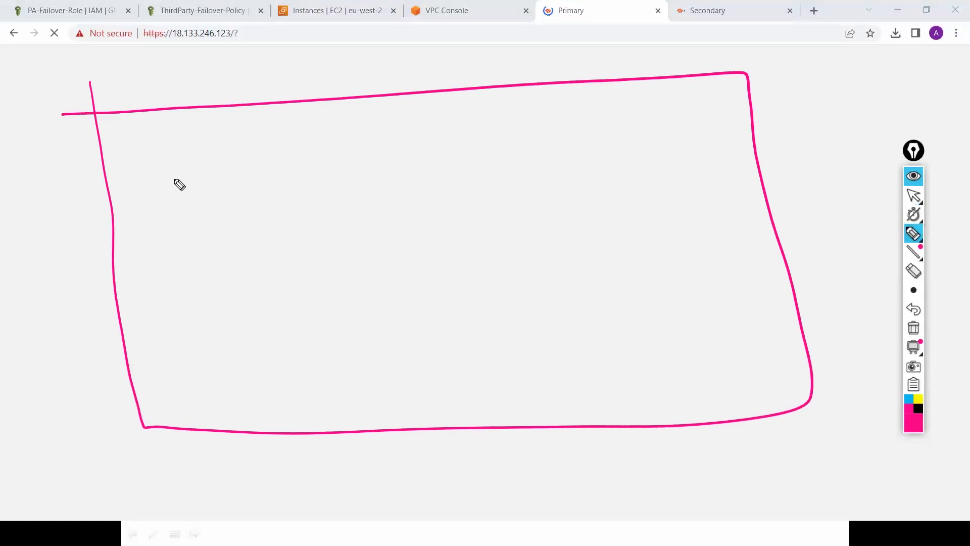
pyautogui.moveTo(129, 156)
pyautogui.mouseDown()
pyautogui.moveTo(145, 163)
pyautogui.moveTo(174, 152)
pyautogui.mouseUp()
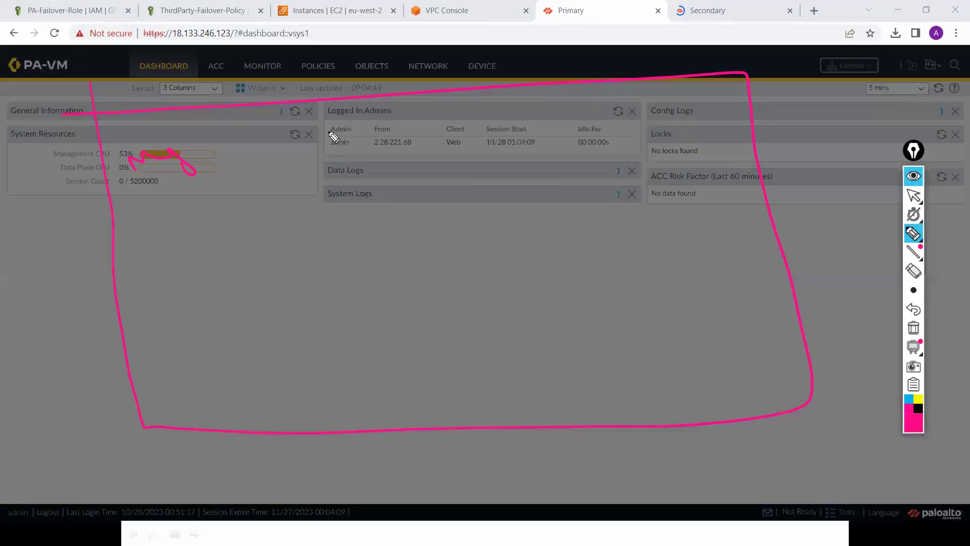
pyautogui.moveTo(357, 136); pyautogui.dragTo(407, 119)
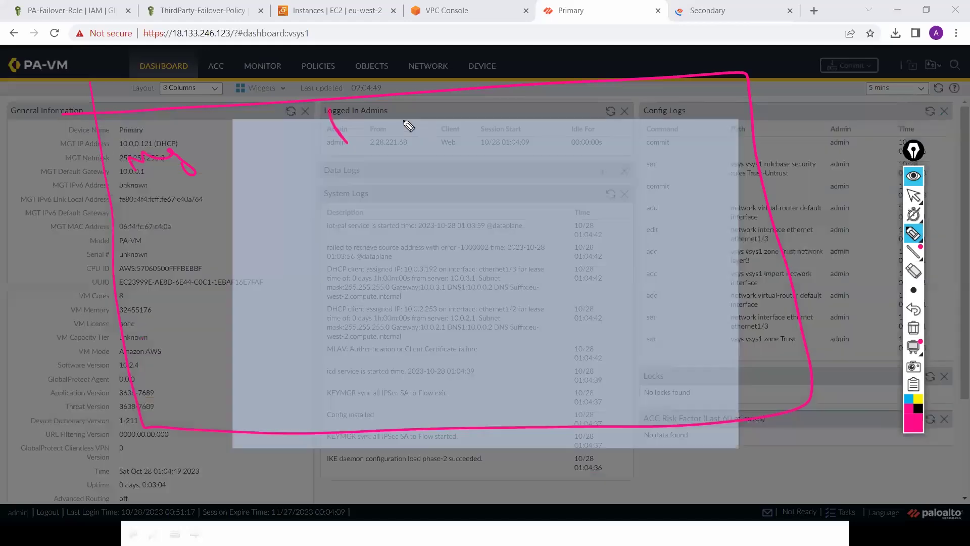
pyautogui.moveTo(507, 100); pyautogui.dragTo(564, 118)
pyautogui.moveTo(639, 98); pyautogui.dragTo(652, 117)
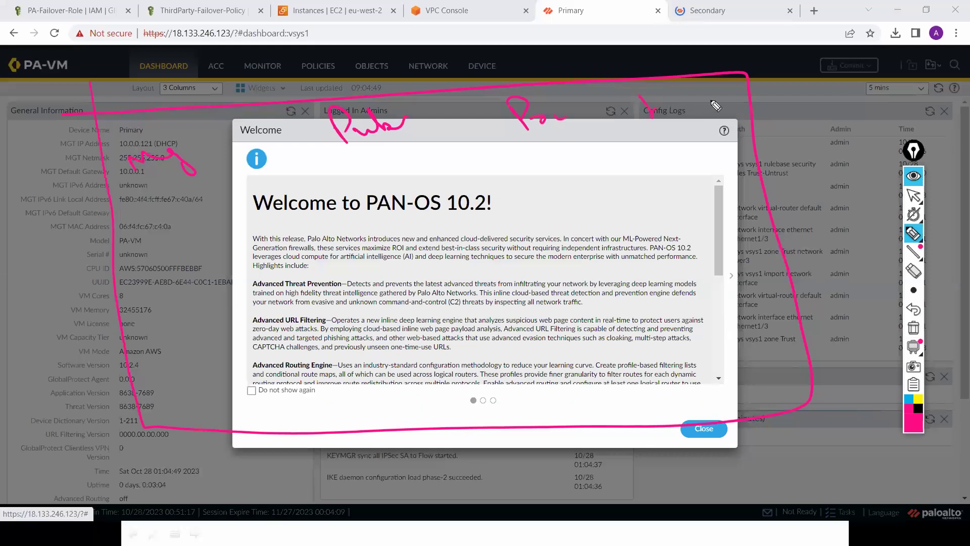
pyautogui.moveTo(160, 210)
pyautogui.mouseDown()
pyautogui.moveTo(167, 225)
pyautogui.moveTo(260, 242)
pyautogui.moveTo(255, 194)
pyautogui.mouseUp()
pyautogui.moveTo(206, 318)
pyautogui.mouseDown()
pyautogui.moveTo(222, 345)
pyautogui.moveTo(289, 359)
pyautogui.moveTo(220, 301)
pyautogui.mouseUp()
pyautogui.moveTo(188, 222); pyautogui.dragTo(171, 226)
pyautogui.moveTo(225, 346); pyautogui.dragTo(203, 360)
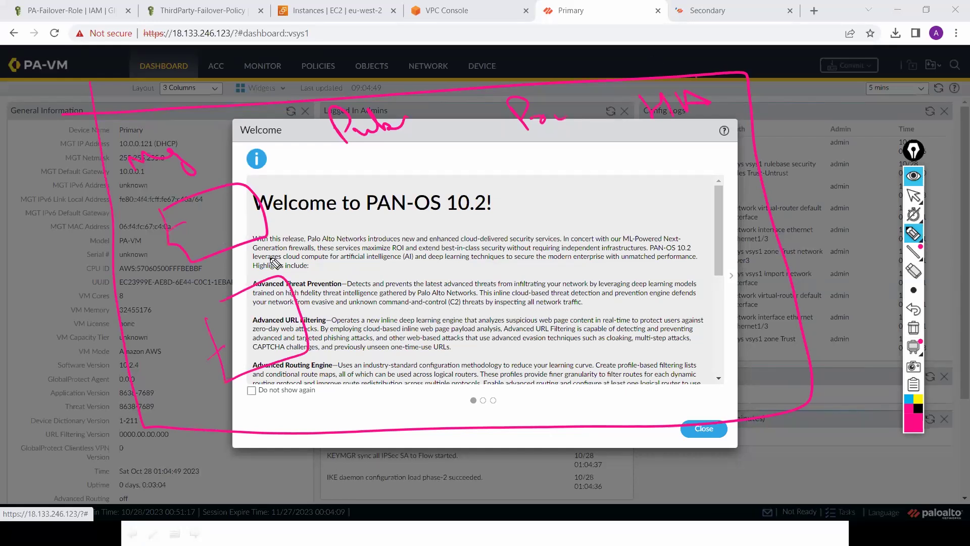
# Step: Circle the HA note and link it to two circled ENI notes
pyautogui.moveTo(705, 86); pyautogui.dragTo(651, 89)
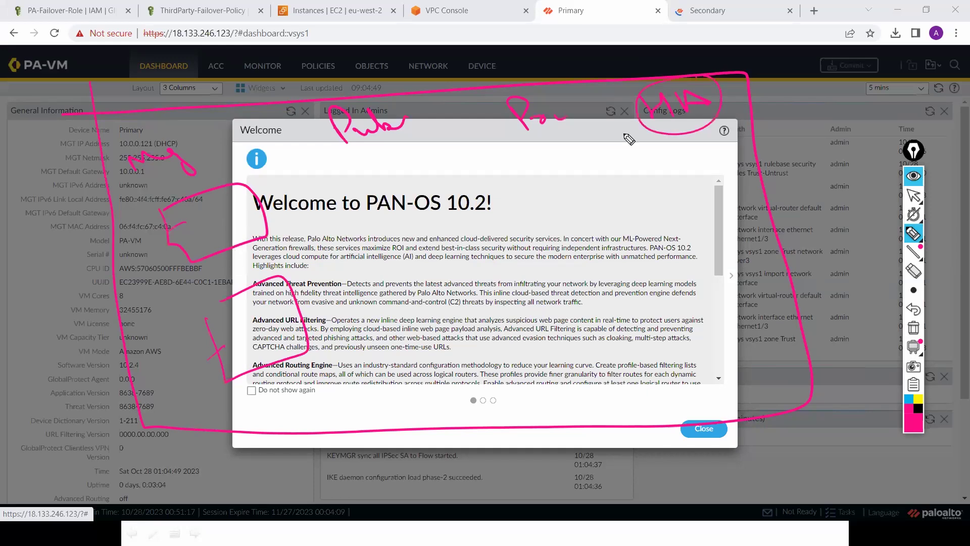
pyautogui.moveTo(676, 135)
pyautogui.mouseDown()
pyautogui.moveTo(688, 189)
pyautogui.moveTo(712, 163)
pyautogui.mouseUp()
pyautogui.moveTo(723, 157); pyautogui.dragTo(721, 187)
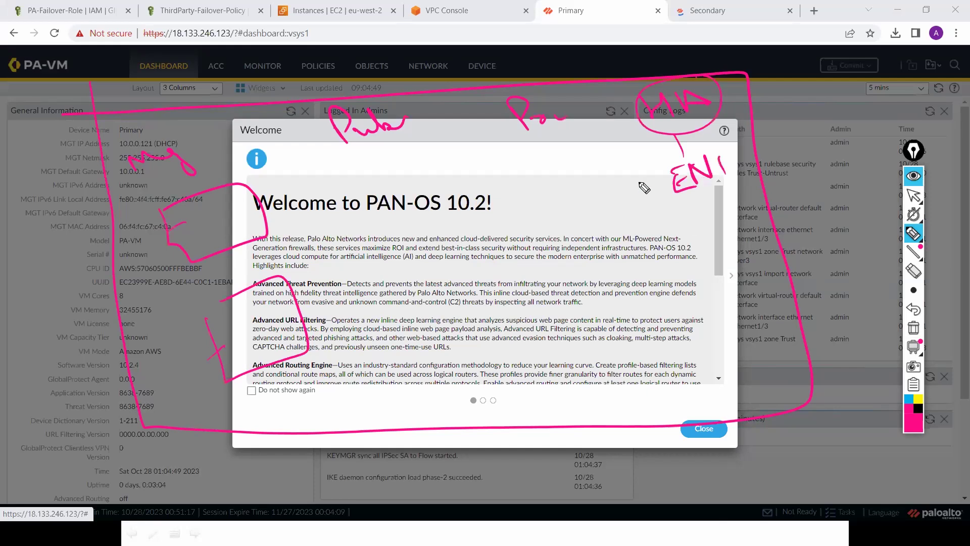
pyautogui.moveTo(638, 190)
pyautogui.mouseDown()
pyautogui.moveTo(634, 200)
pyautogui.moveTo(656, 202)
pyautogui.mouseUp()
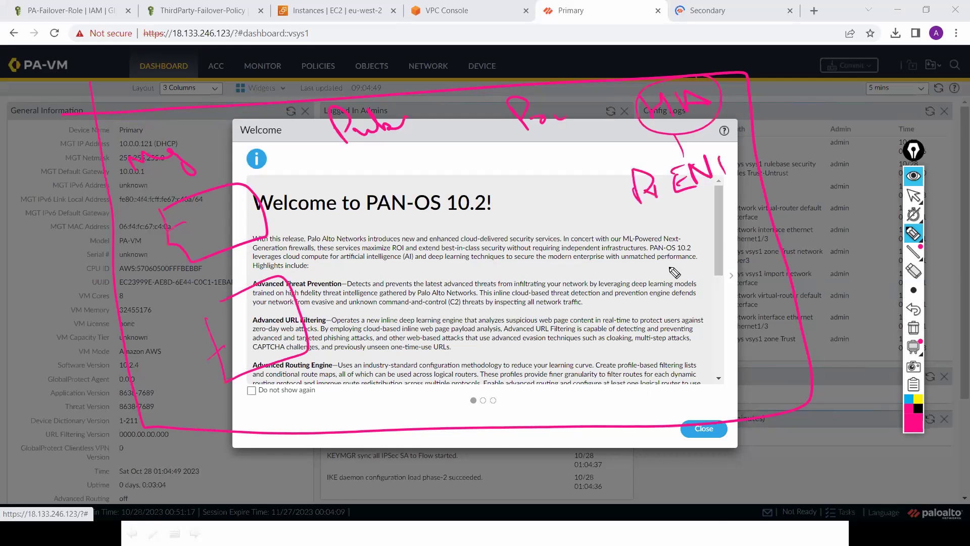
pyautogui.moveTo(682, 244); pyautogui.dragTo(662, 268)
pyautogui.moveTo(717, 215)
pyautogui.mouseDown()
pyautogui.moveTo(730, 237)
pyautogui.moveTo(752, 191)
pyautogui.moveTo(742, 183)
pyautogui.mouseUp()
pyautogui.moveTo(772, 154); pyautogui.dragTo(717, 159)
# Step: Add more pink strokes and marks to the left-side sketch
pyautogui.click(236, 233)
pyautogui.moveTo(240, 242); pyautogui.dragTo(255, 276)
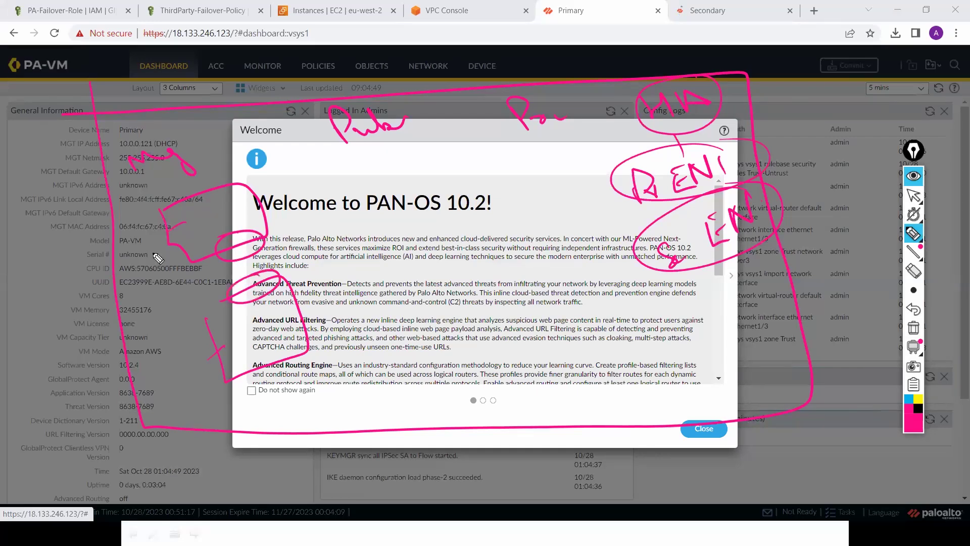
pyautogui.moveTo(170, 238); pyautogui.dragTo(149, 256)
pyautogui.moveTo(222, 349)
pyautogui.mouseDown()
pyautogui.moveTo(188, 373)
pyautogui.moveTo(157, 377)
pyautogui.moveTo(194, 371)
pyautogui.mouseUp()
pyautogui.moveTo(121, 272)
pyautogui.mouseDown()
pyautogui.moveTo(137, 284)
pyautogui.moveTo(144, 264)
pyautogui.moveTo(164, 276)
pyautogui.mouseUp()
# Step: Underline and circle the labels, linking them across the Welcome dialog and circling its icon
pyautogui.moveTo(349, 146)
pyautogui.mouseDown()
pyautogui.moveTo(405, 123)
pyautogui.moveTo(444, 86)
pyautogui.moveTo(425, 94)
pyautogui.moveTo(440, 92)
pyautogui.moveTo(479, 53)
pyautogui.mouseUp()
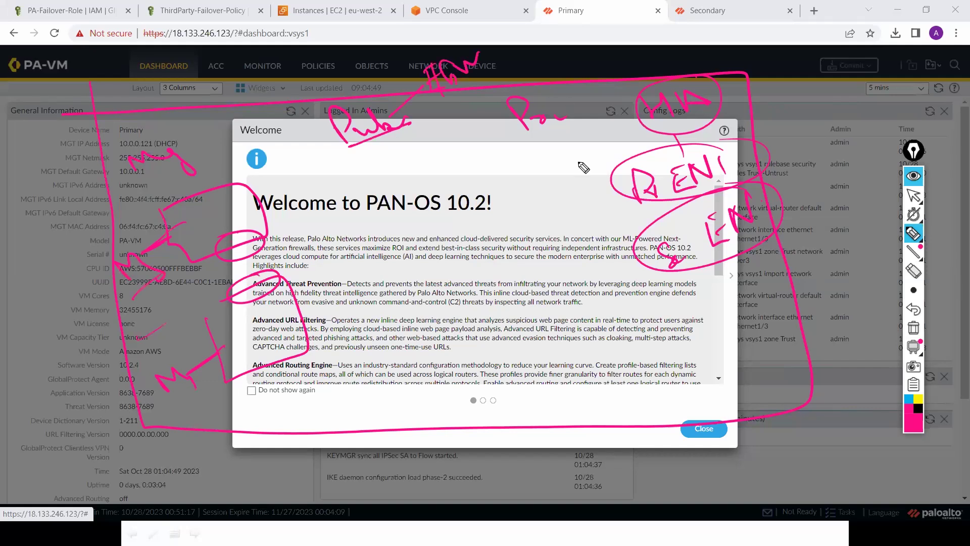
pyautogui.moveTo(556, 151); pyautogui.dragTo(544, 149)
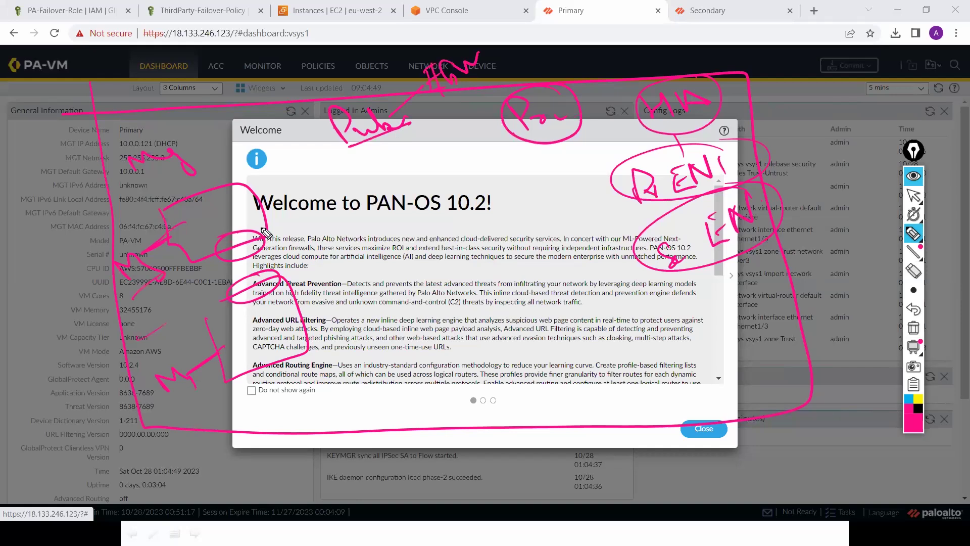
pyautogui.moveTo(286, 216); pyautogui.dragTo(268, 208)
pyautogui.moveTo(551, 140)
pyautogui.mouseDown()
pyautogui.moveTo(538, 186)
pyautogui.moveTo(387, 237)
pyautogui.moveTo(303, 231)
pyautogui.moveTo(296, 223)
pyautogui.mouseUp()
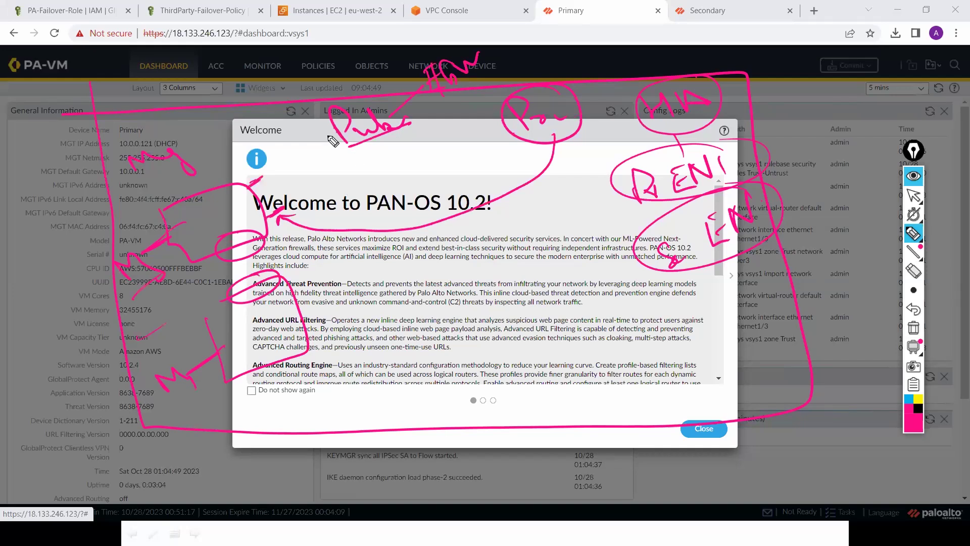
pyautogui.moveTo(339, 133); pyautogui.dragTo(253, 184)
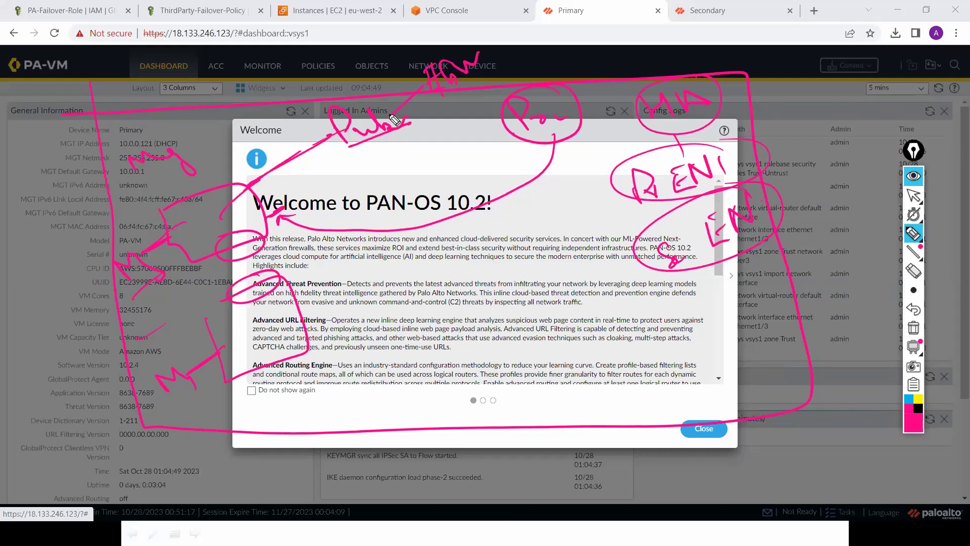
pyautogui.moveTo(540, 41); pyautogui.dragTo(708, 21)
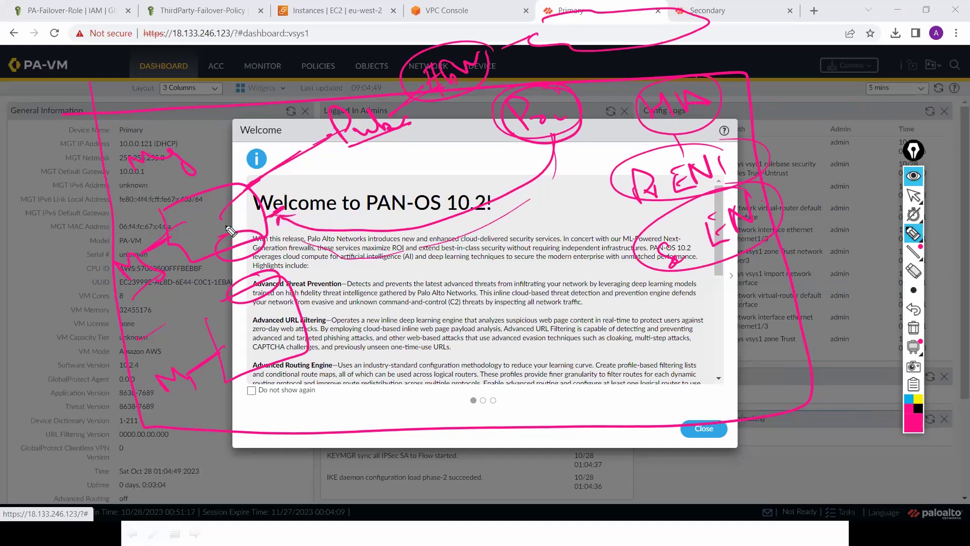
pyautogui.moveTo(246, 185); pyautogui.dragTo(333, 125)
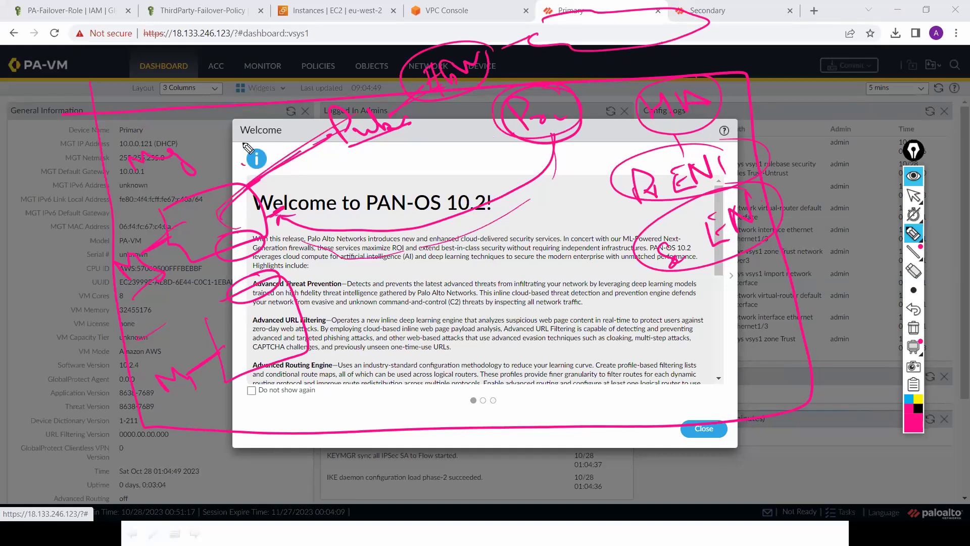
pyautogui.moveTo(245, 167)
pyautogui.mouseDown()
pyautogui.moveTo(275, 160)
pyautogui.moveTo(248, 201)
pyautogui.mouseUp()
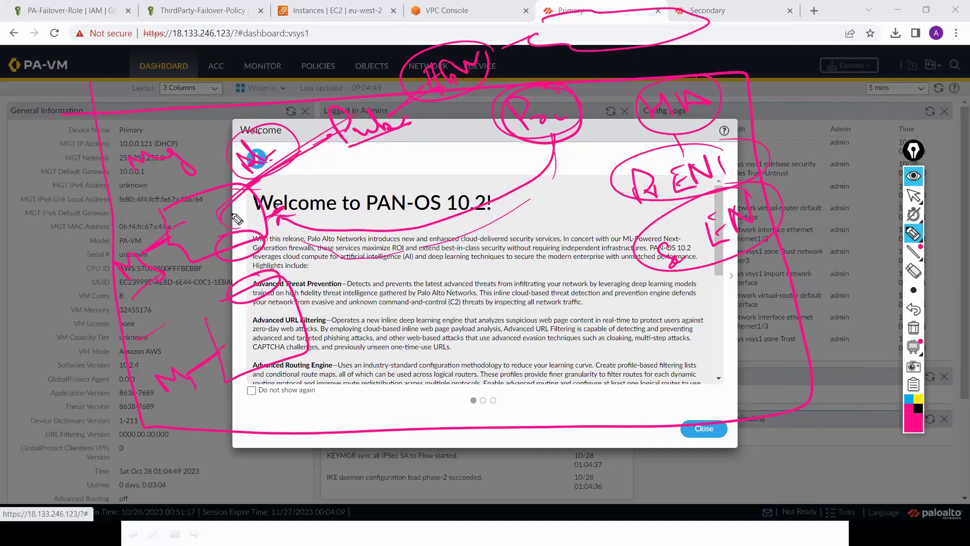
# Step: Clear the ink, dismiss Welcome, and show the Primary's Ethernet interfaces list
pyautogui.click(913, 195)
pyautogui.click(702, 429)
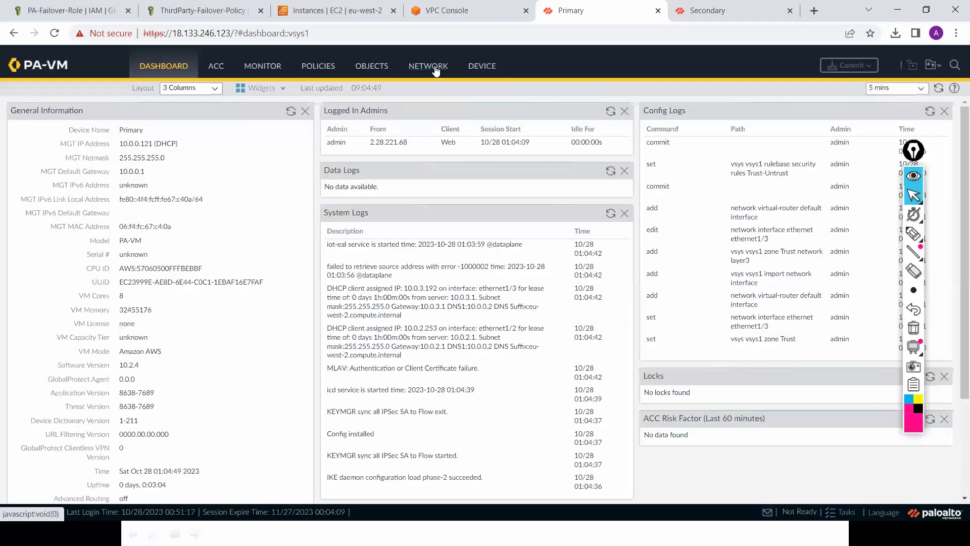
pyautogui.click(435, 71)
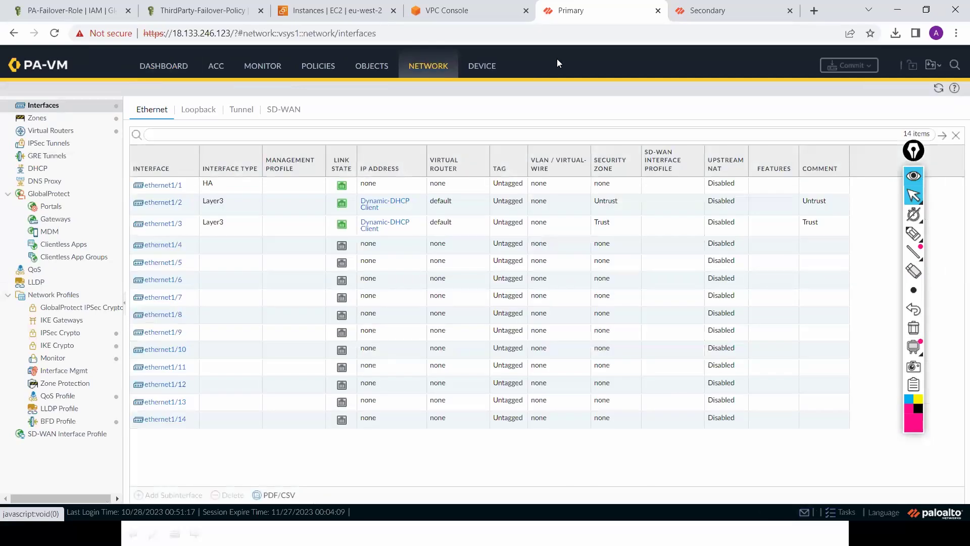
# Step: View the Secondary's Ethernet interfaces, then return to the Primary's interfaces list
pyautogui.click(736, 10)
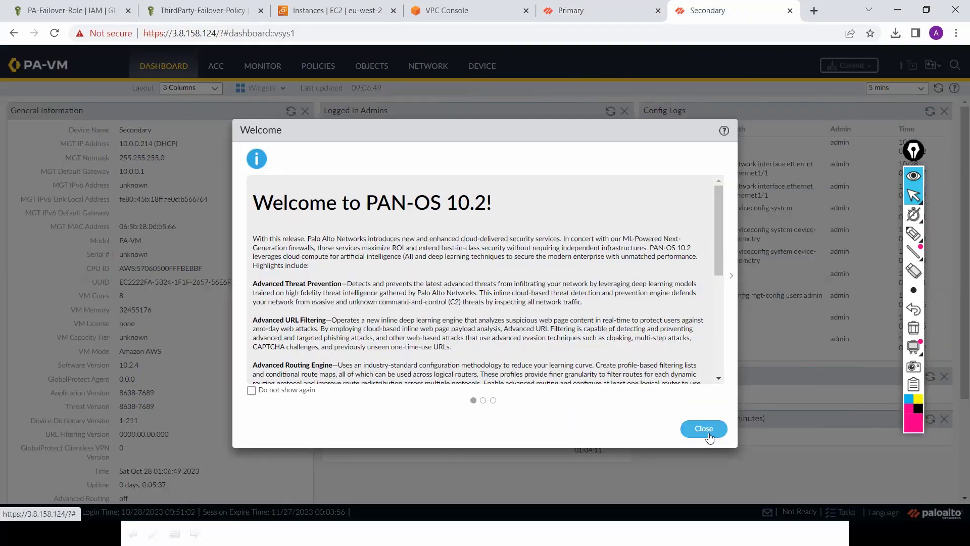
pyautogui.click(707, 431)
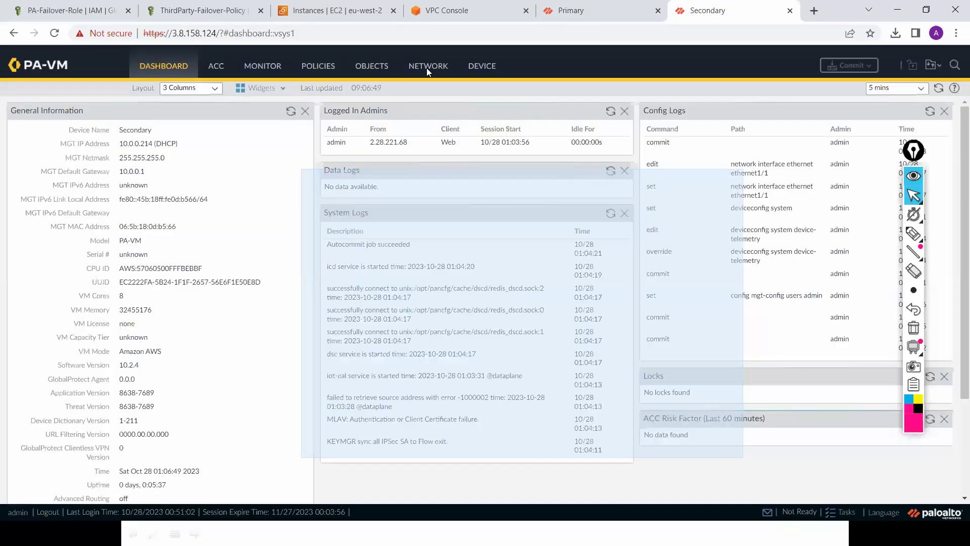
pyautogui.click(431, 71)
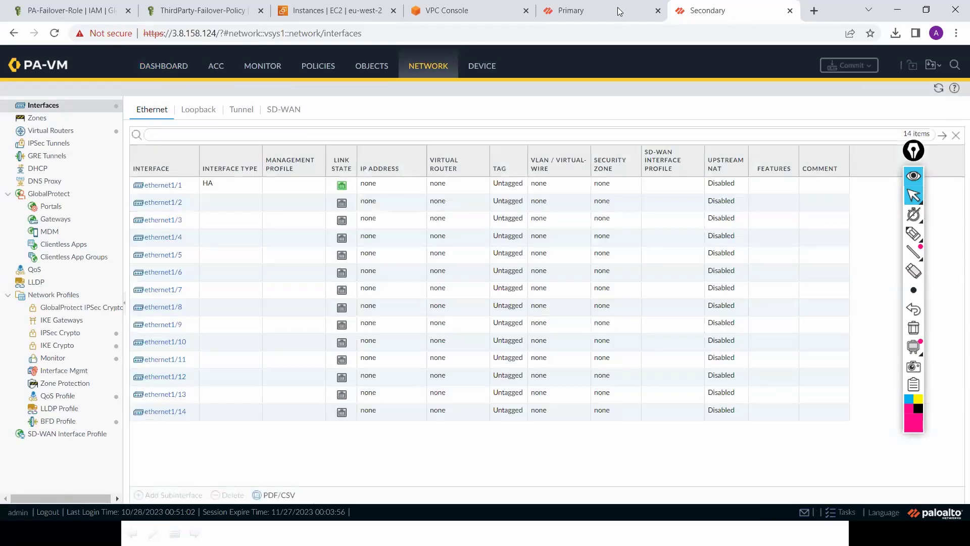
pyautogui.click(617, 7)
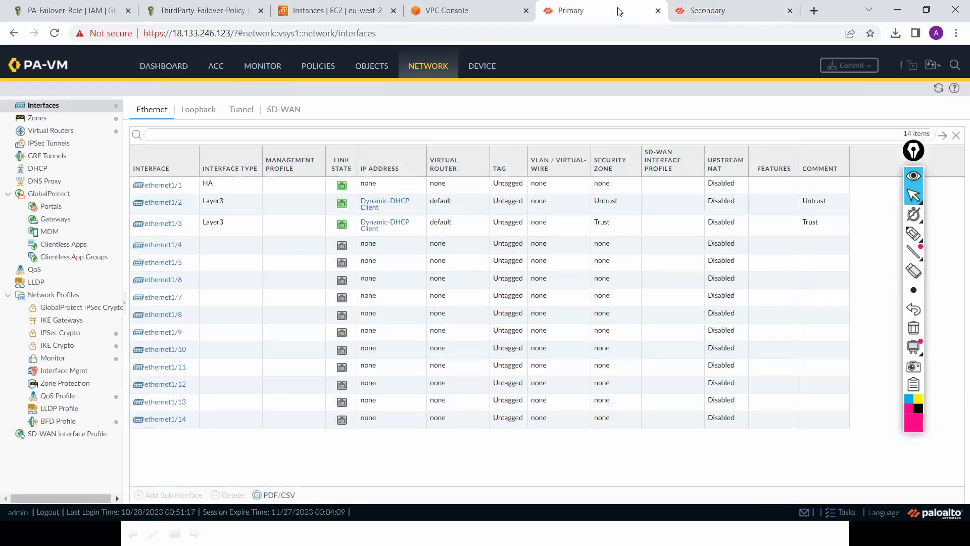
# Step: Review the DHCP lease status of ethernet1/3 and ethernet1/2, then open Device > High Availability
pyautogui.click(403, 229)
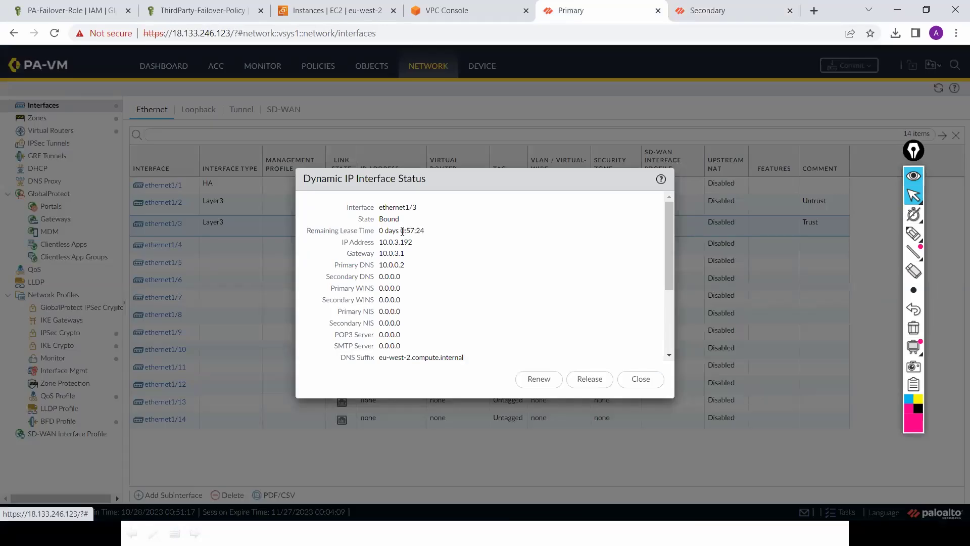
pyautogui.click(646, 381)
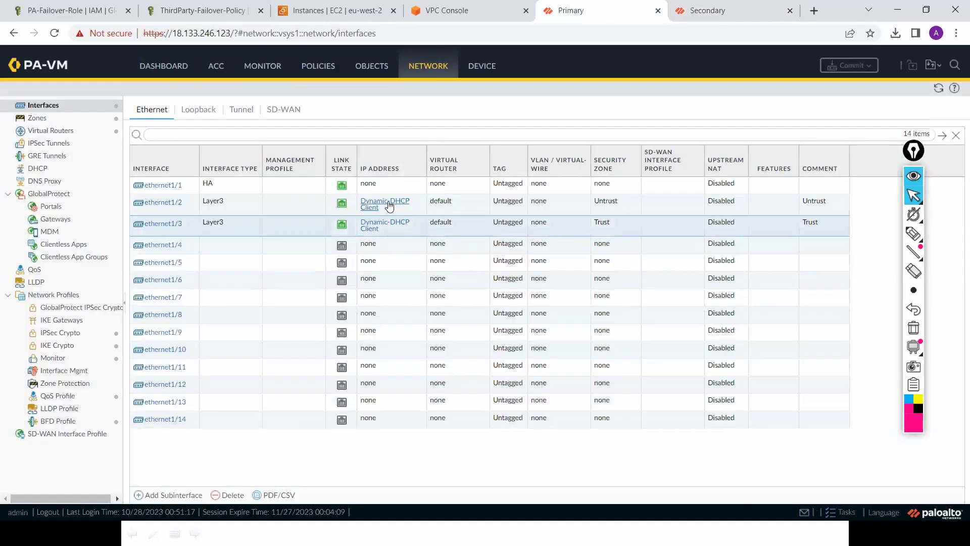
pyautogui.click(388, 201)
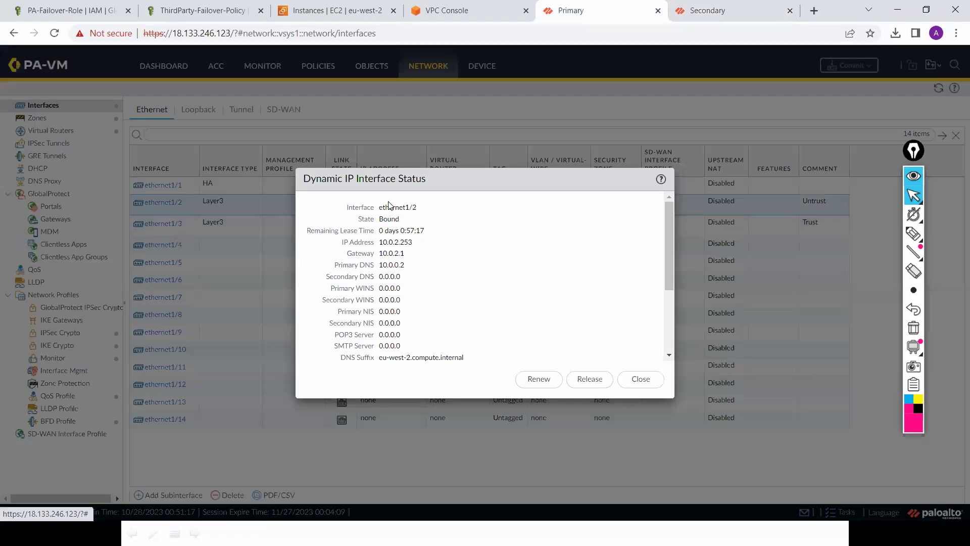
pyautogui.click(653, 382)
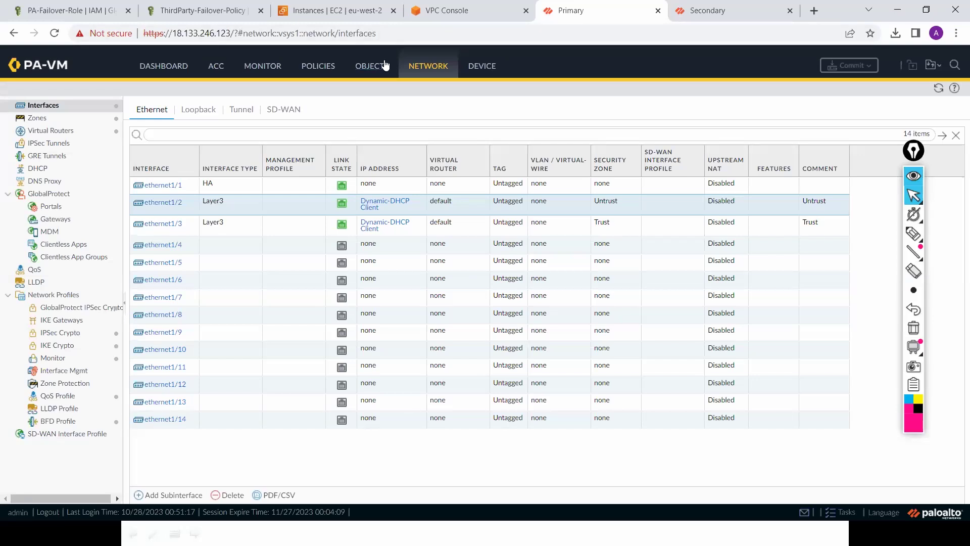
pyautogui.click(481, 68)
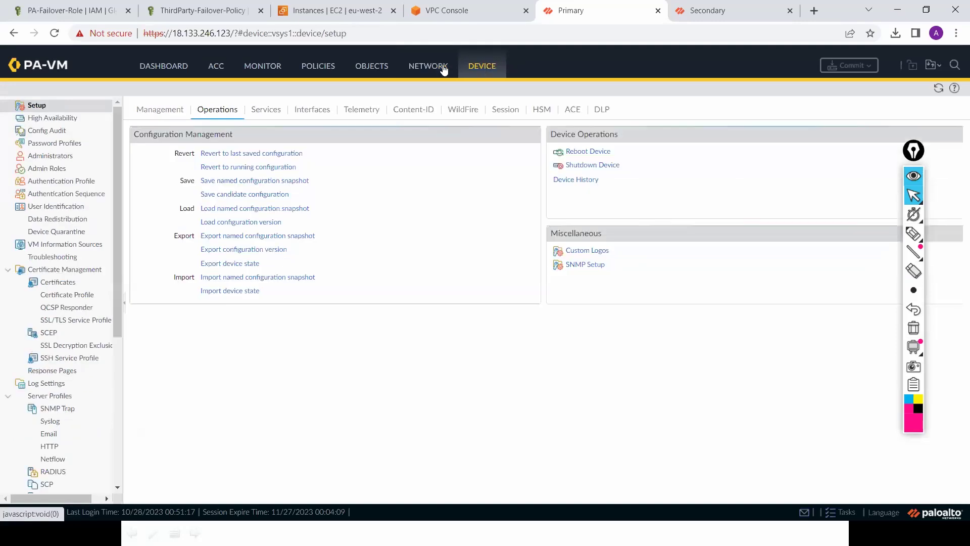
pyautogui.click(55, 119)
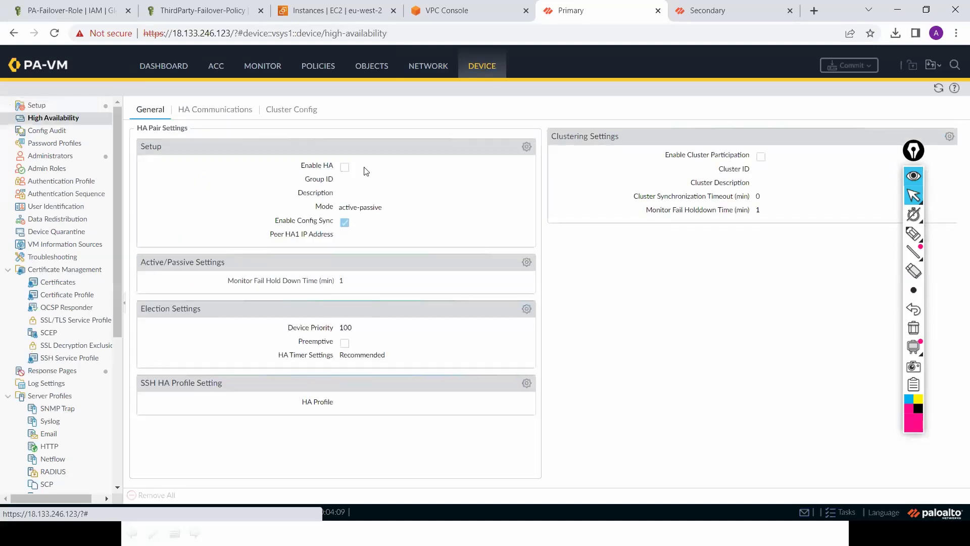
# Step: Enable HA on the Primary with Group ID 1
pyautogui.click(527, 147)
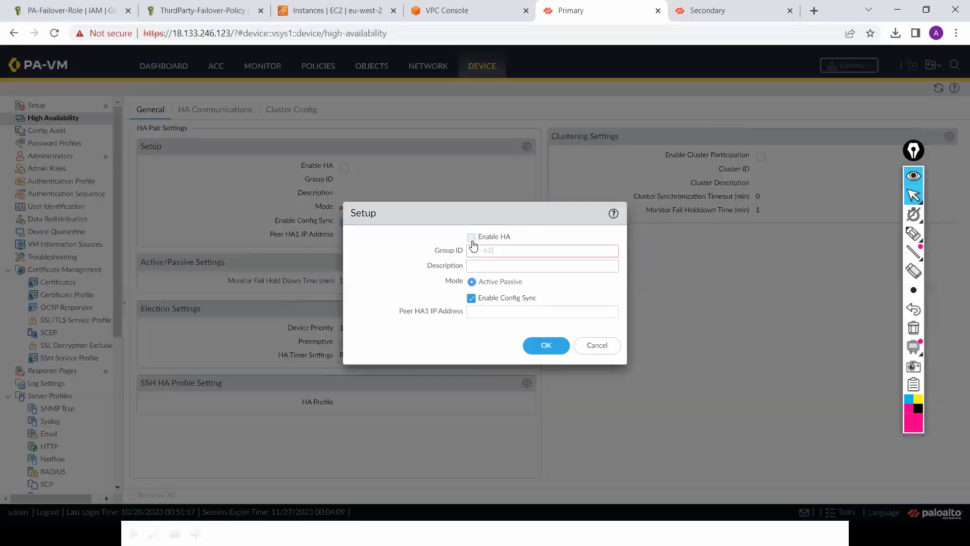
pyautogui.click(471, 237)
pyautogui.click(501, 253)
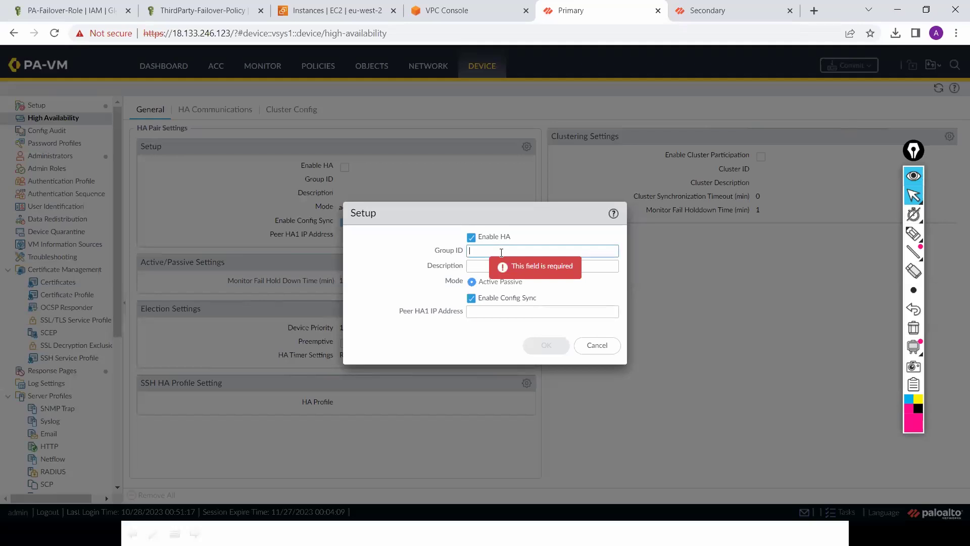
pyautogui.write('1')
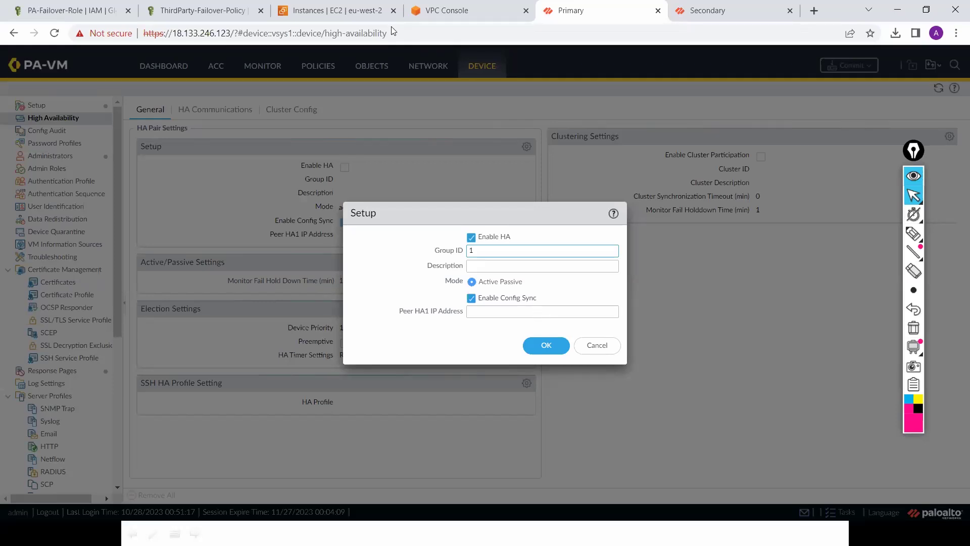
# Step: Set the Peer HA1 IP Address to PA-FW-2's private IP 10.0.0.214 and save
pyautogui.moveTo(456, 16)
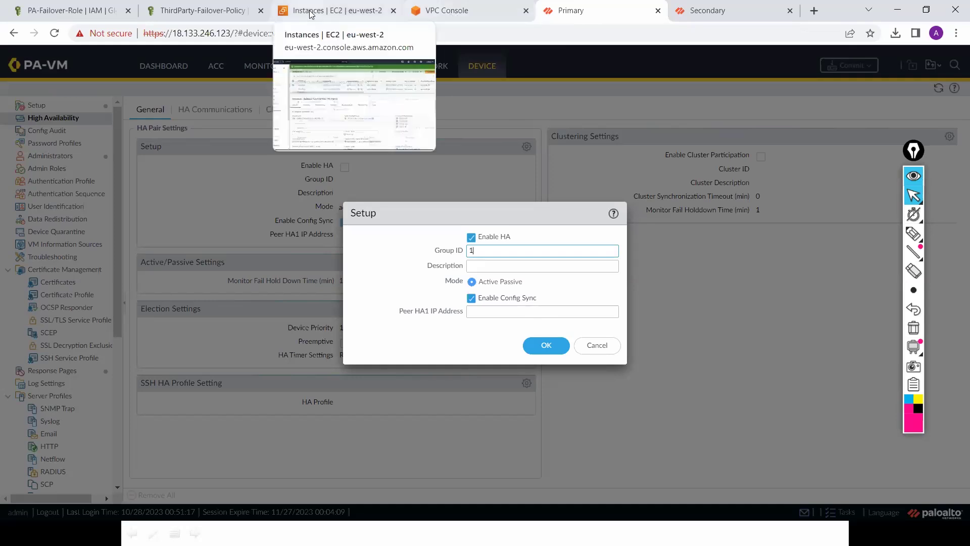
pyautogui.hotkey('ctrl', '3')
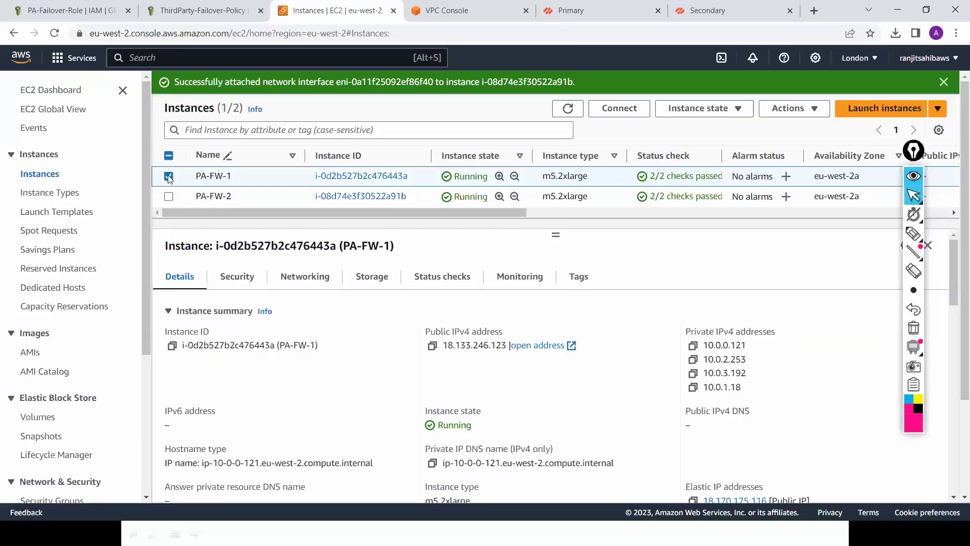
pyautogui.click(169, 176)
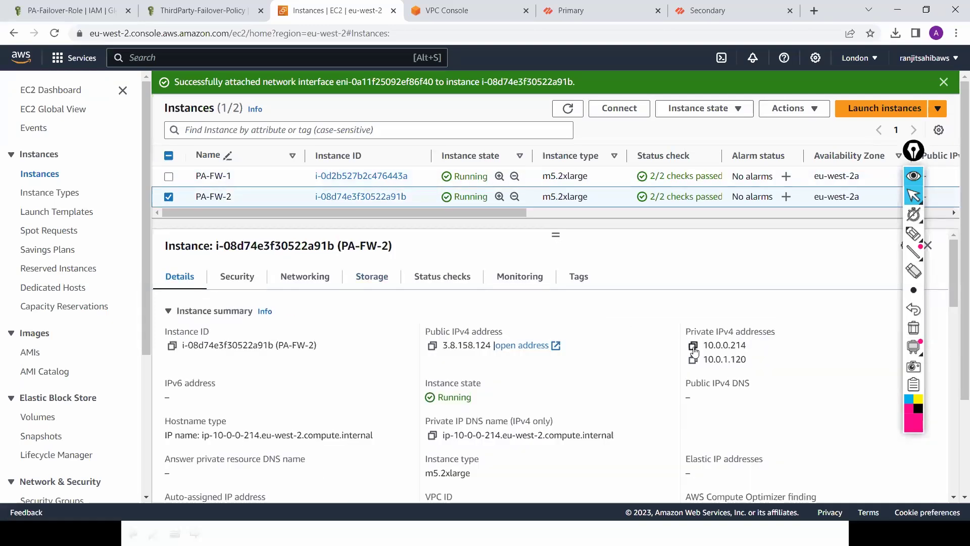
pyautogui.click(693, 347)
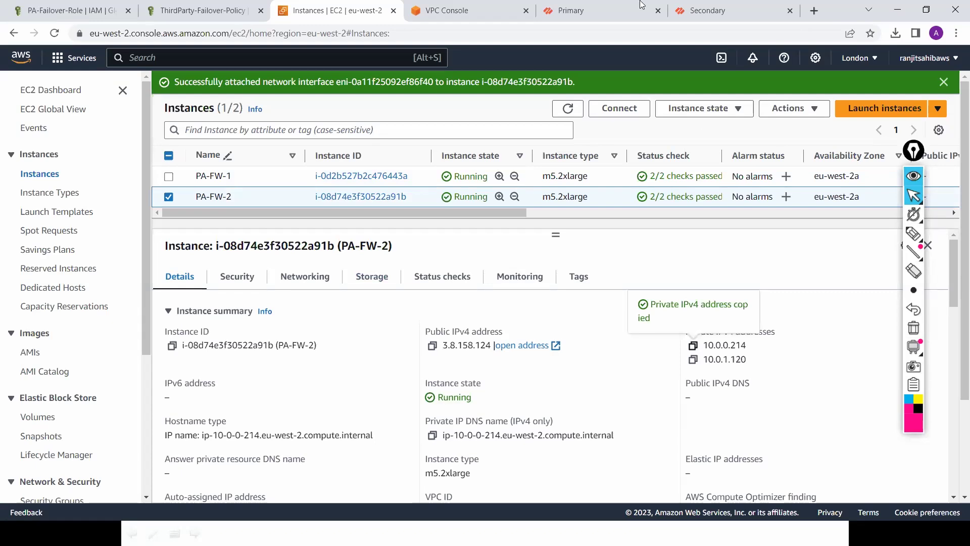
pyautogui.hotkey('ctrl', '5')
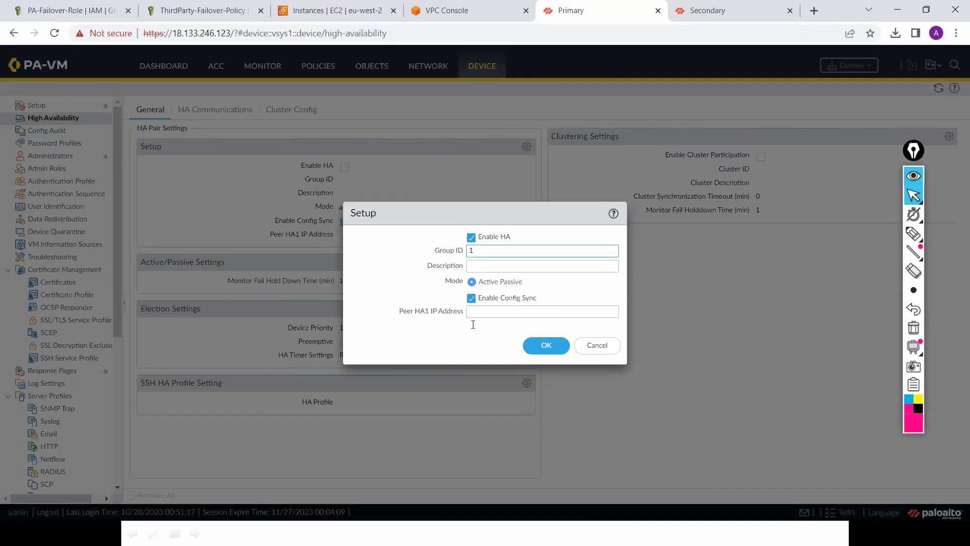
pyautogui.click(473, 324)
pyautogui.hotkey('ctrl', 'v')
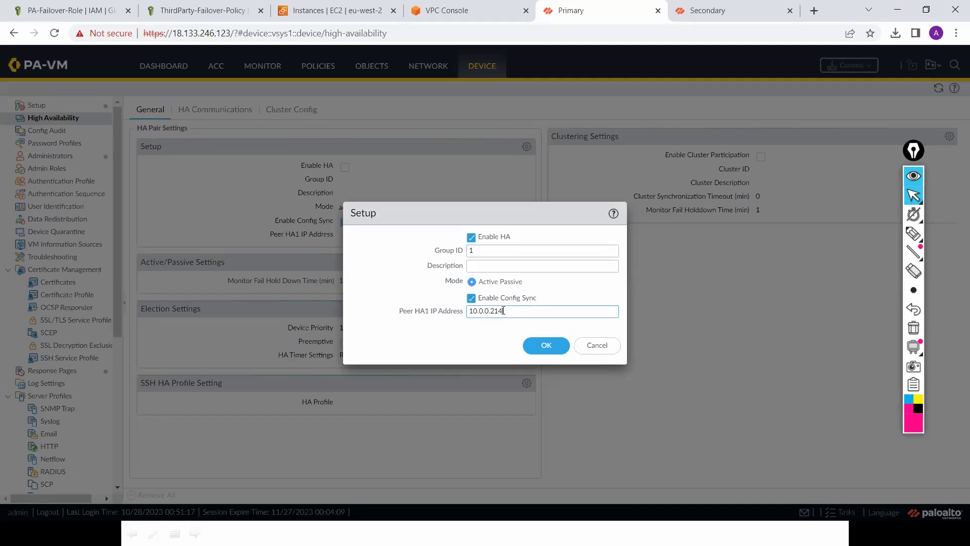
pyautogui.click(546, 345)
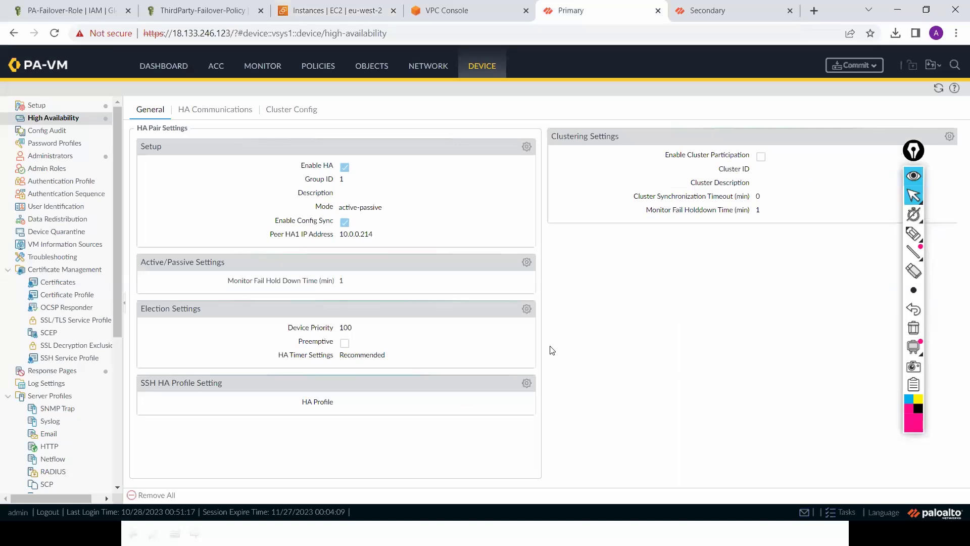
# Step: Make the Primary preemptive with device priority 50 in the election settings
pyautogui.click(528, 311)
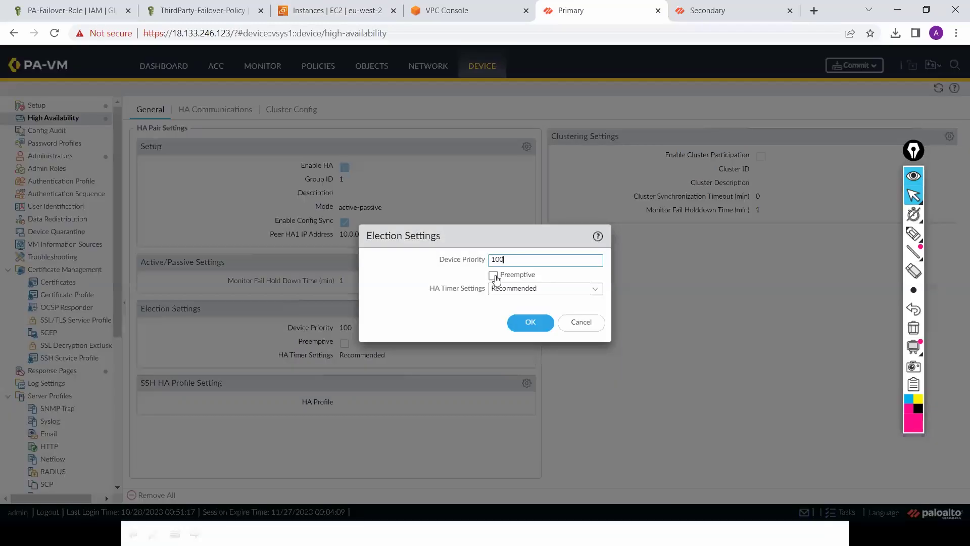
pyautogui.click(493, 275)
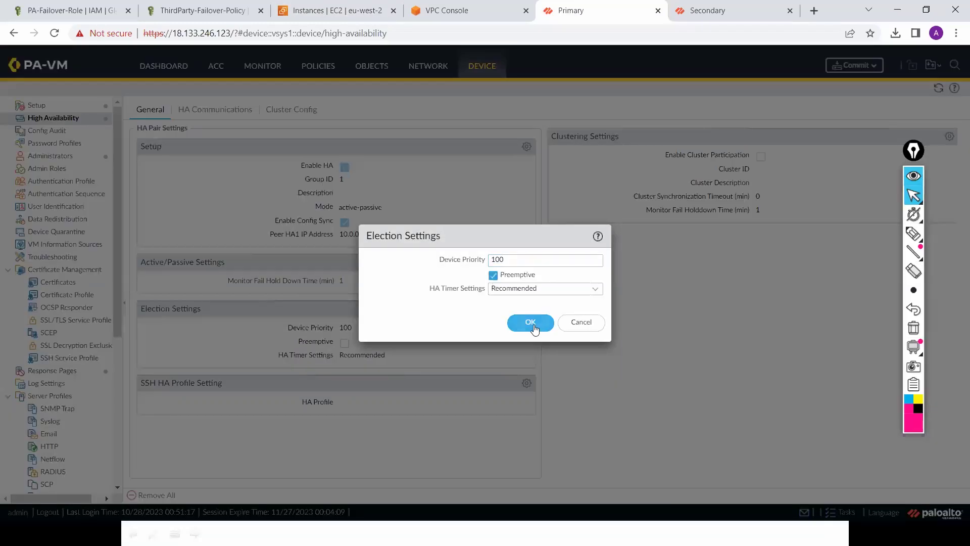
pyautogui.click(534, 325)
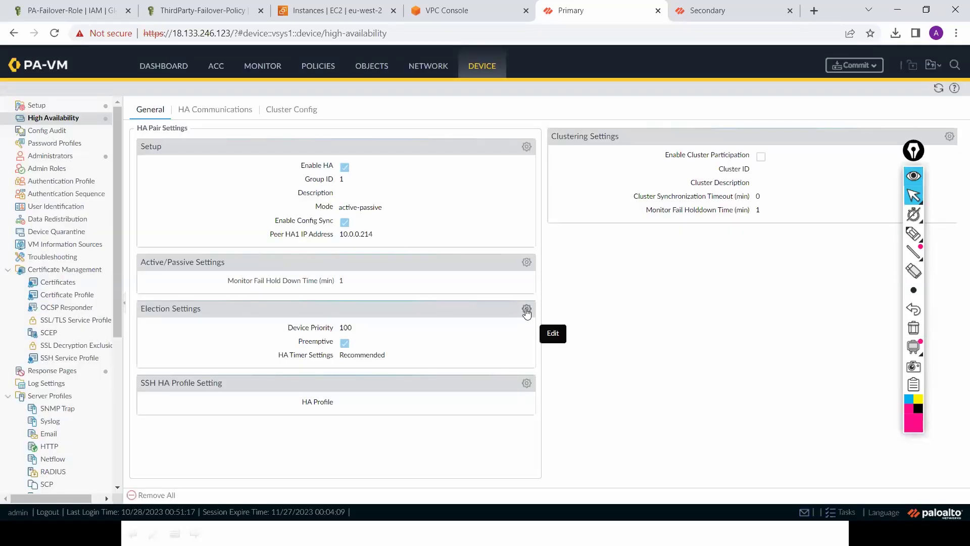
pyautogui.click(526, 308)
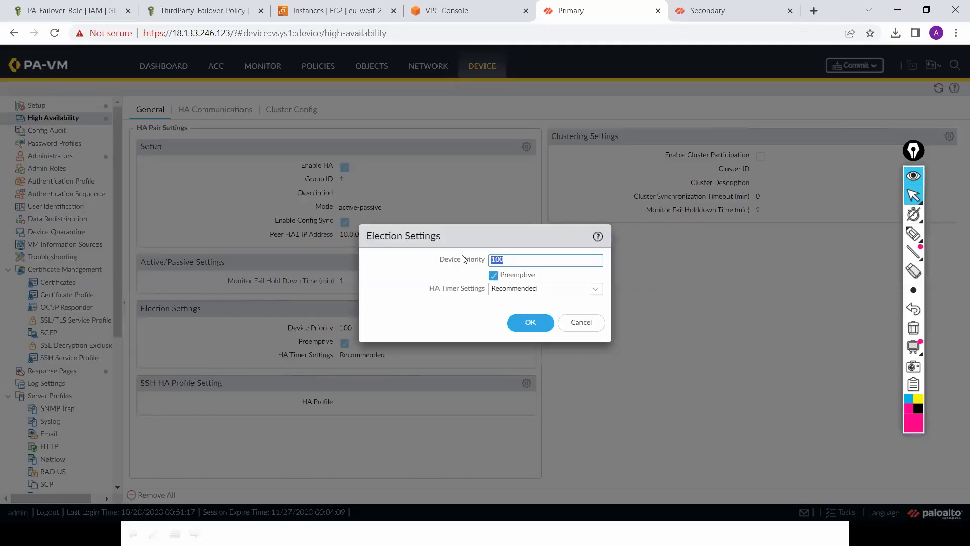
pyautogui.write('50')
pyautogui.click(531, 323)
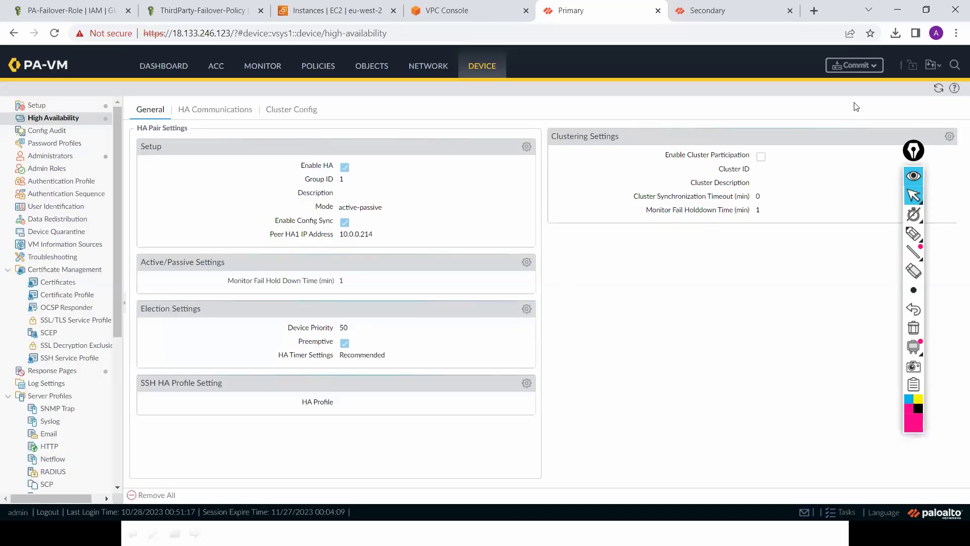
# Step: Commit the Primary's pending changes and switch to the Secondary firewall
pyautogui.click(875, 71)
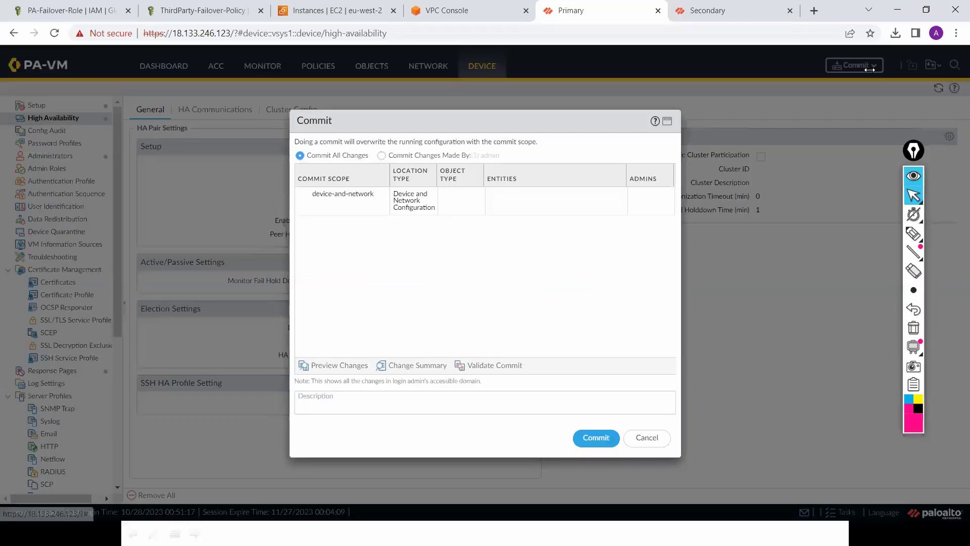
pyautogui.click(605, 439)
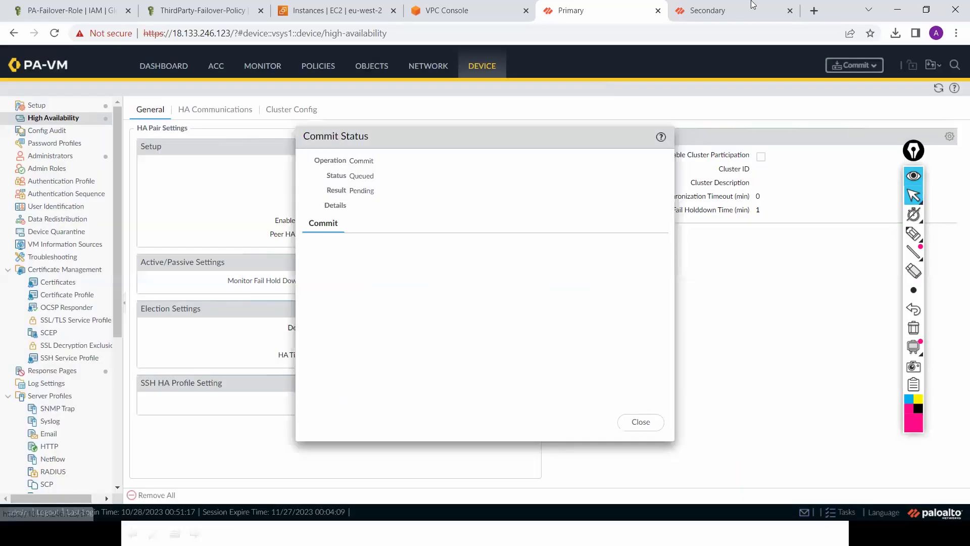
pyautogui.click(752, 7)
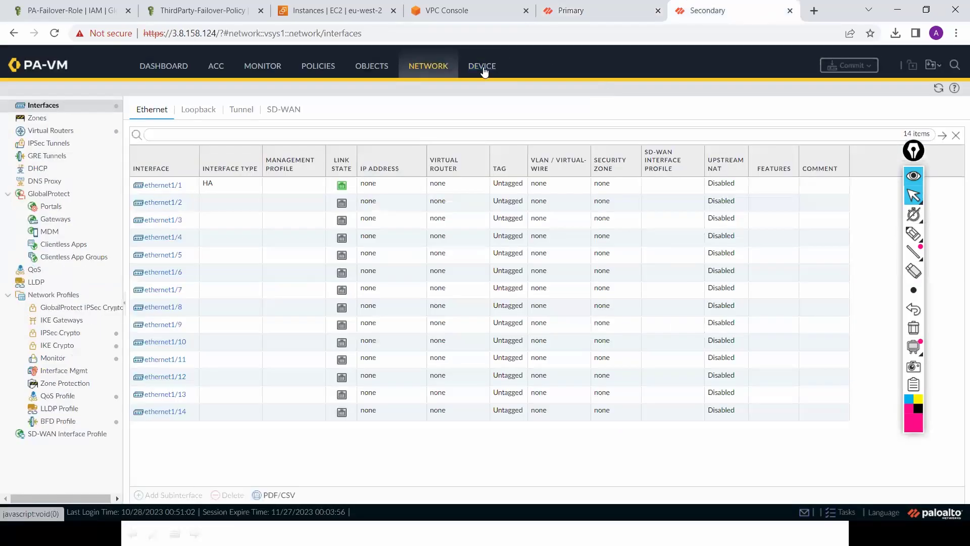
# Step: Enable HA on the Secondary with Group ID 1, checking the Primary's commit progress
pyautogui.click(484, 72)
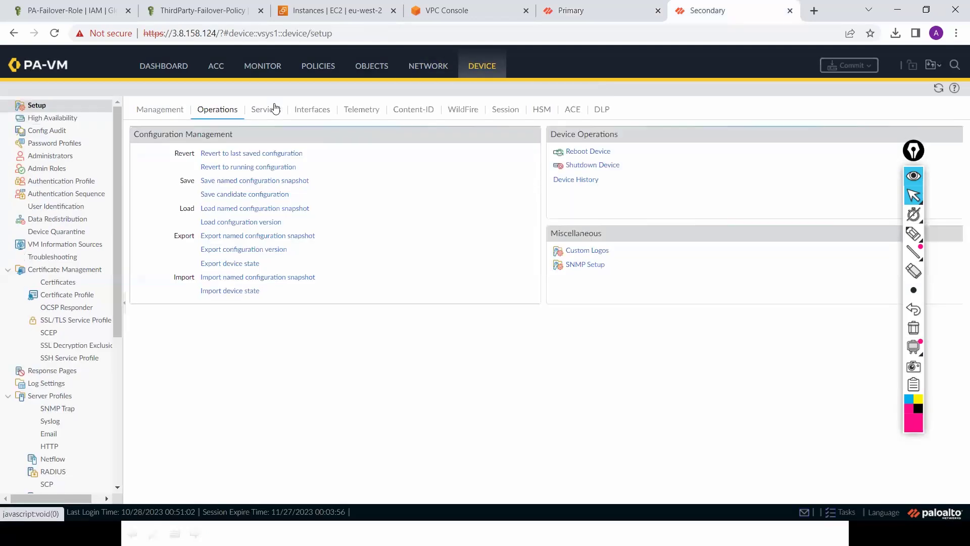
pyautogui.click(79, 119)
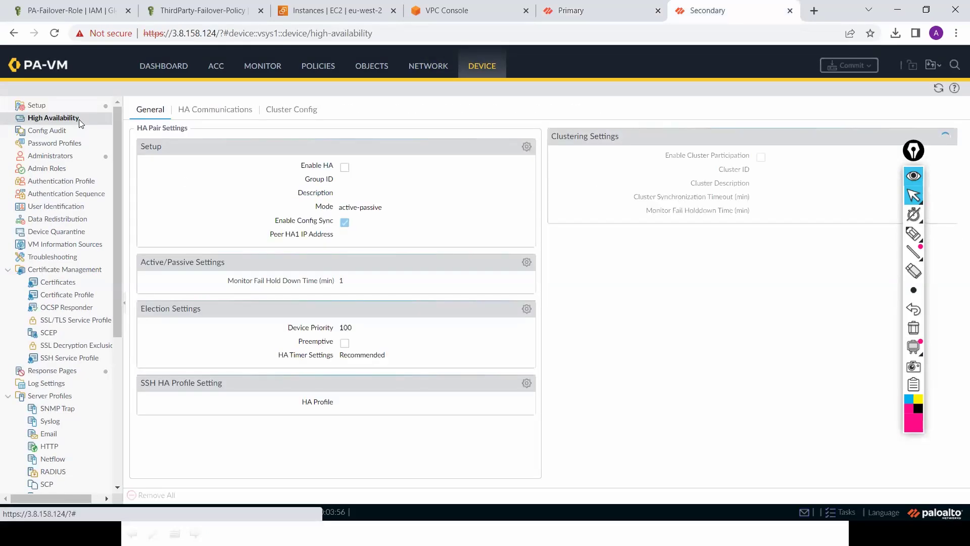
pyautogui.click(526, 146)
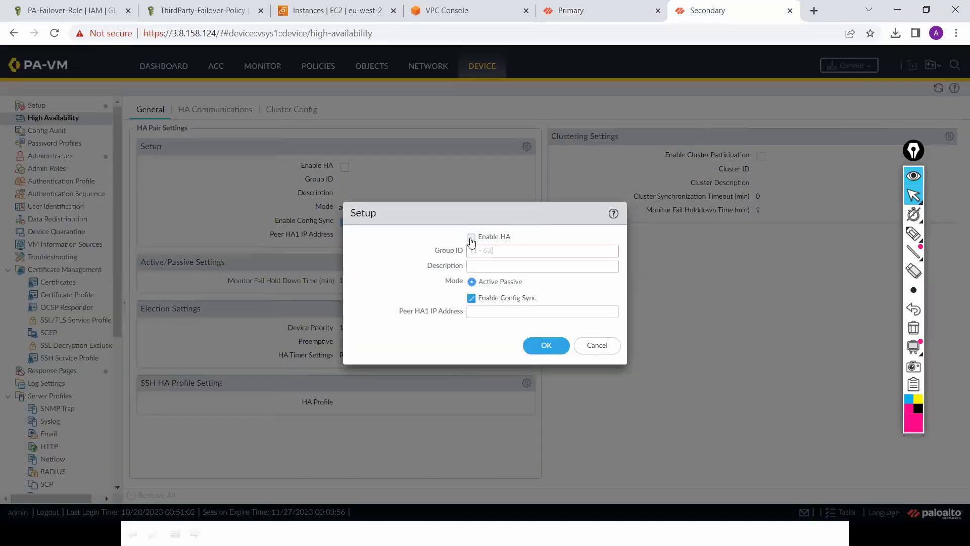
pyautogui.click(471, 237)
pyautogui.click(489, 250)
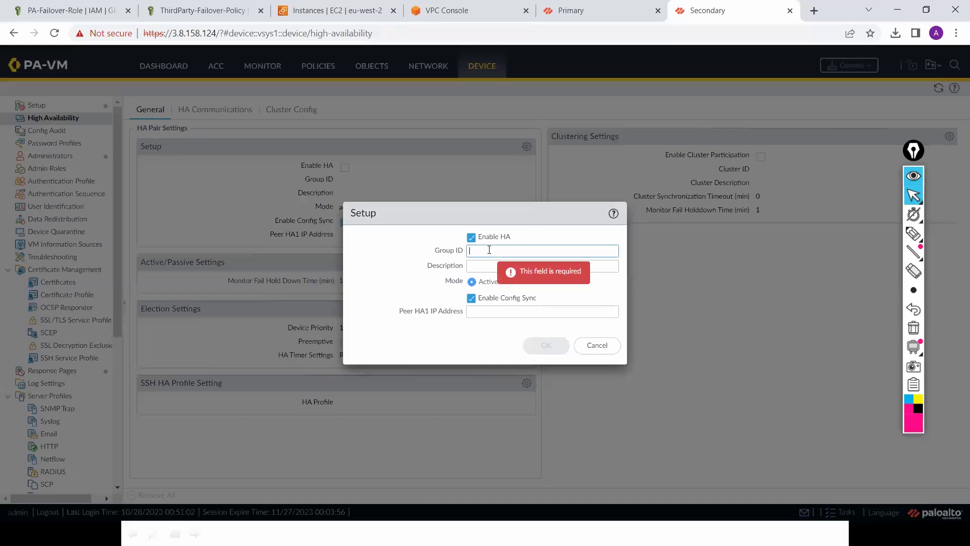
pyautogui.click(621, 9)
pyautogui.moveTo(741, 188); pyautogui.dragTo(741, 188)
pyautogui.hotkey('ctrl', 'Tab')
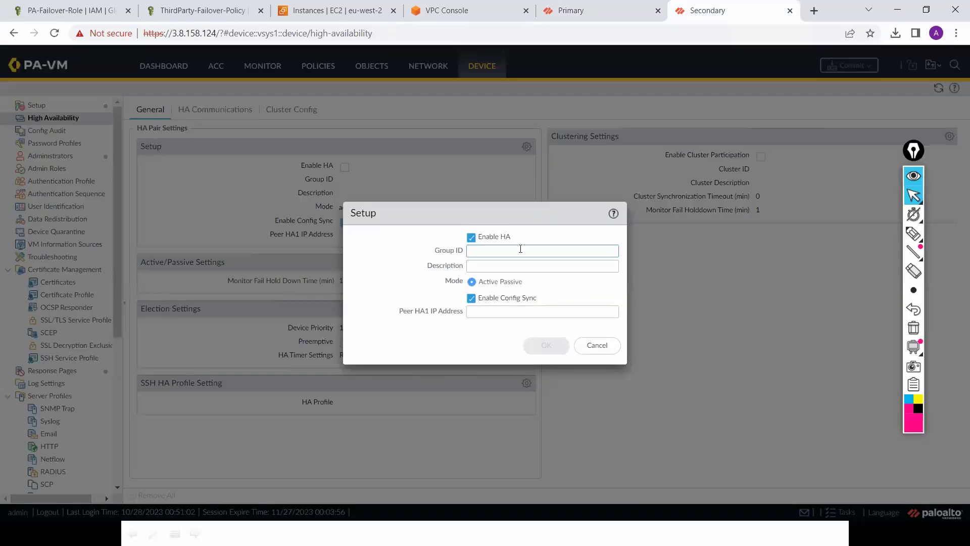
pyautogui.moveTo(520, 248)
pyautogui.write('1')
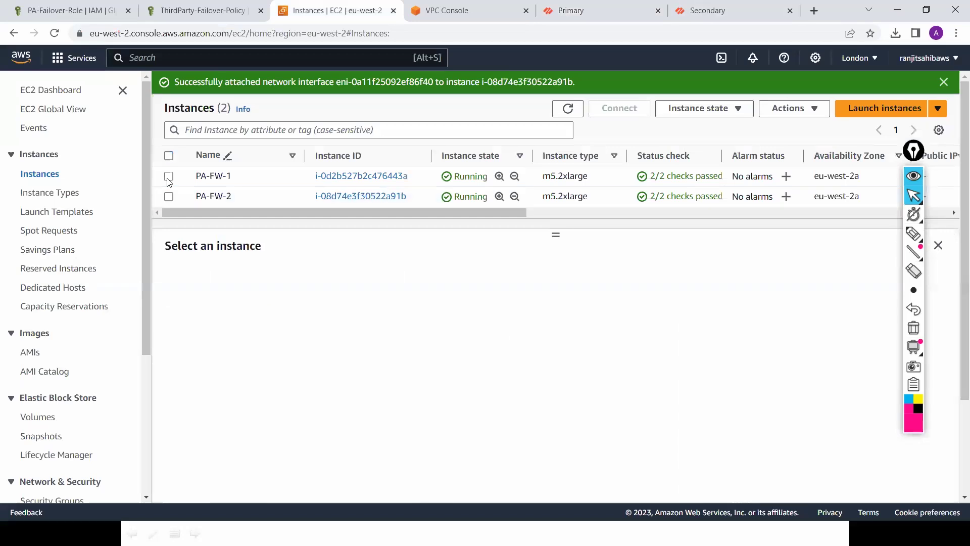
# Step: Set the Peer HA1 IP Address to PA-FW-1's private IP 10.0.0.121 and save
pyautogui.click(168, 176)
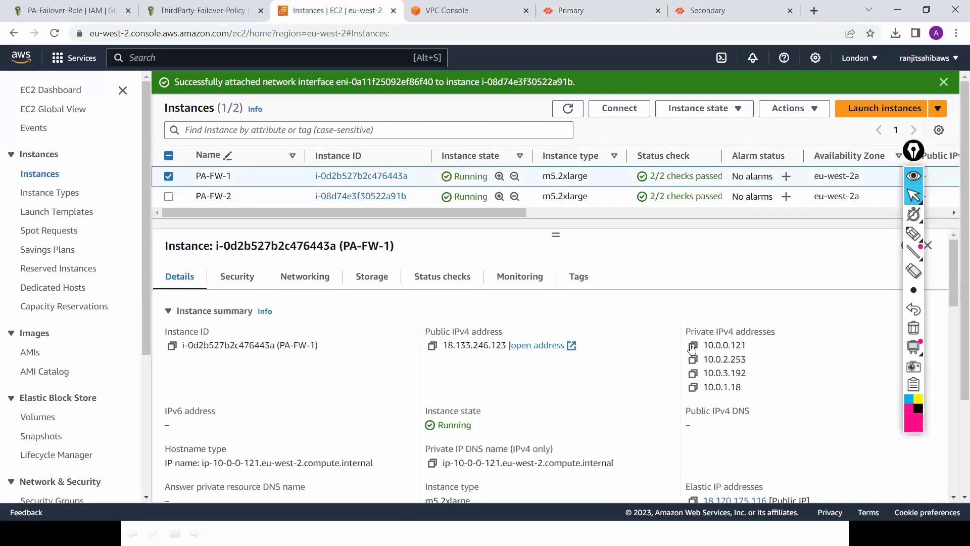
pyautogui.click(692, 347)
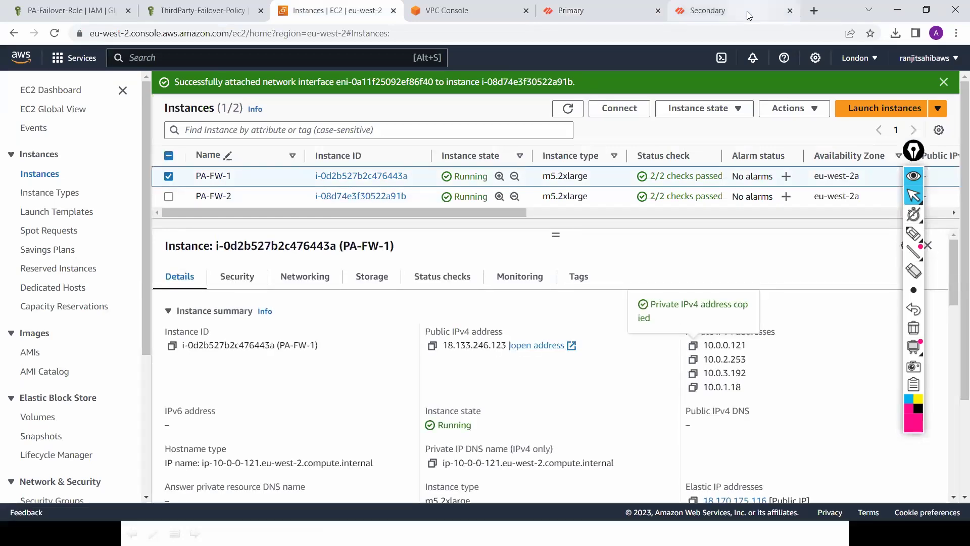
pyautogui.hotkey('ctrl', '6')
pyautogui.click(522, 317)
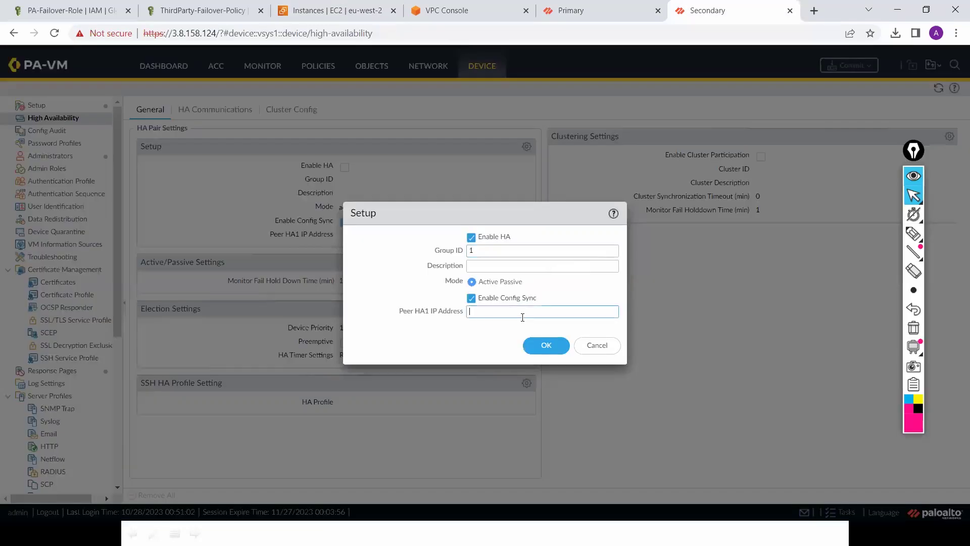
pyautogui.hotkey('ctrl', 'v')
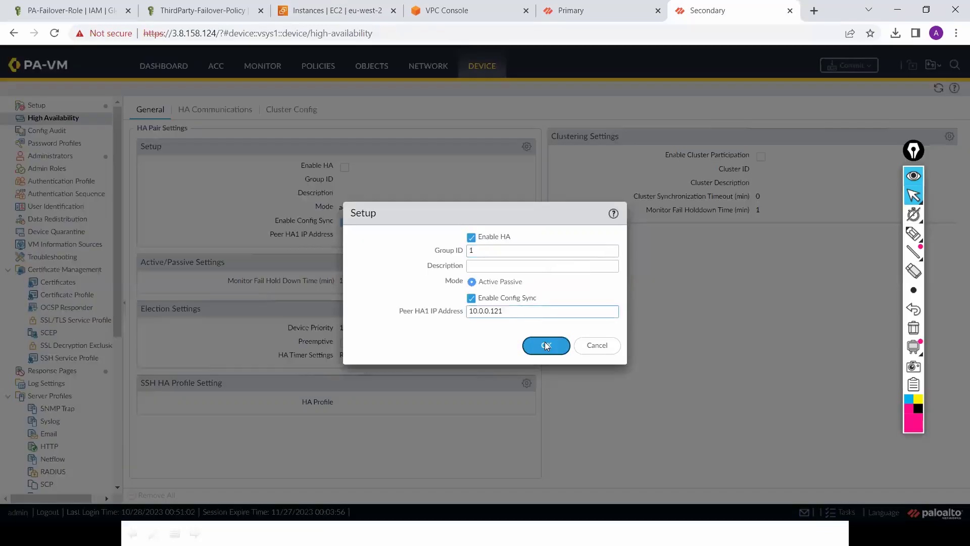
pyautogui.click(545, 343)
# Step: Enable preemption in the Secondary's HA election settings
pyautogui.click(526, 310)
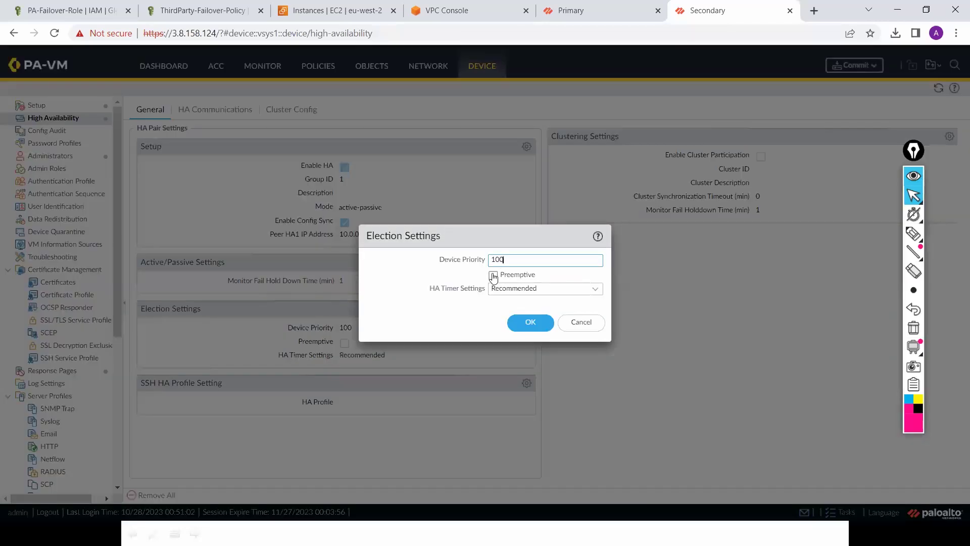
pyautogui.click(492, 275)
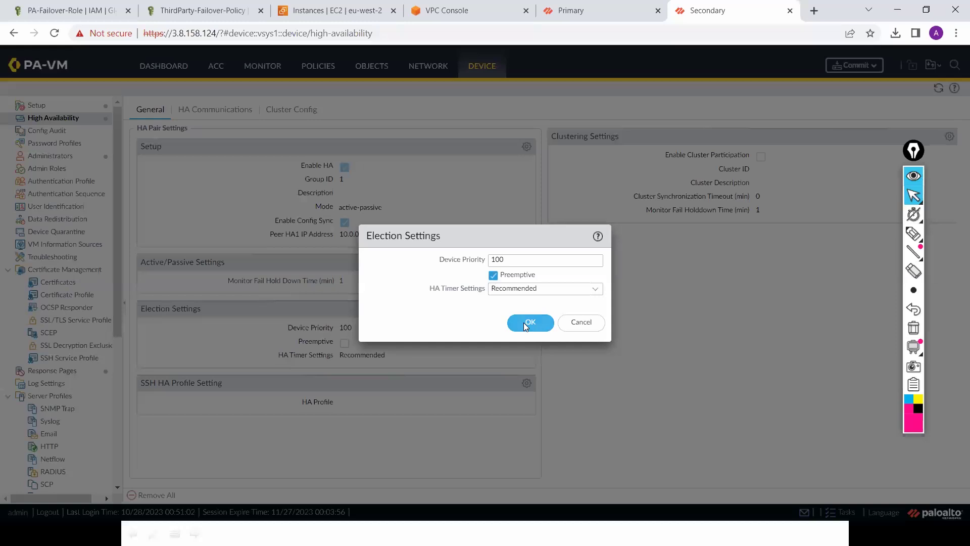
pyautogui.click(523, 322)
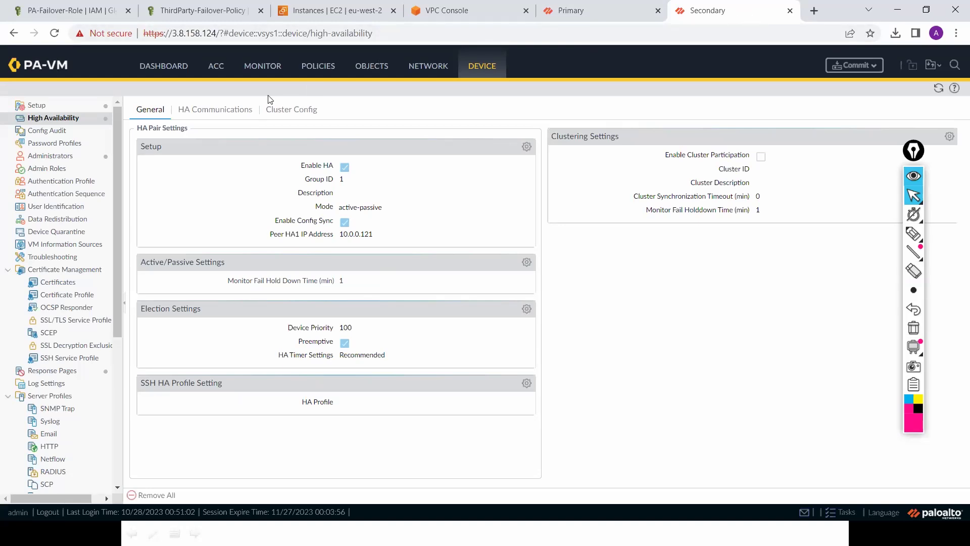
pyautogui.click(225, 112)
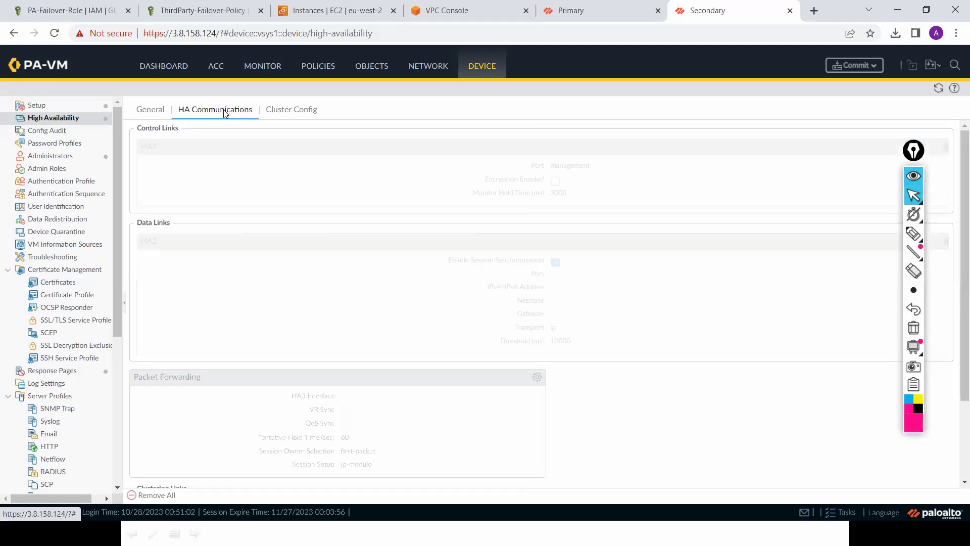
# Step: On the Primary's HA Communications, keep the HA1 control link on the management port
pyautogui.click(582, 13)
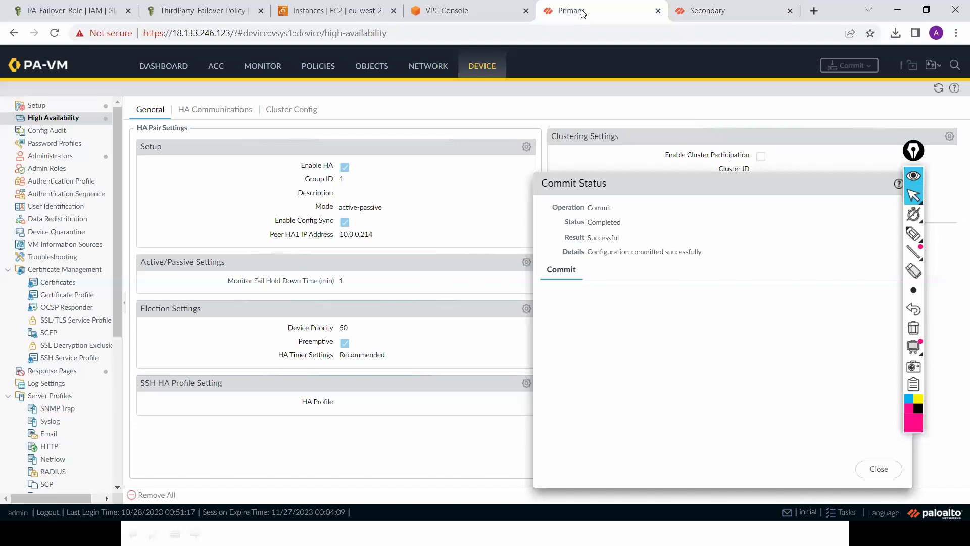
pyautogui.click(889, 470)
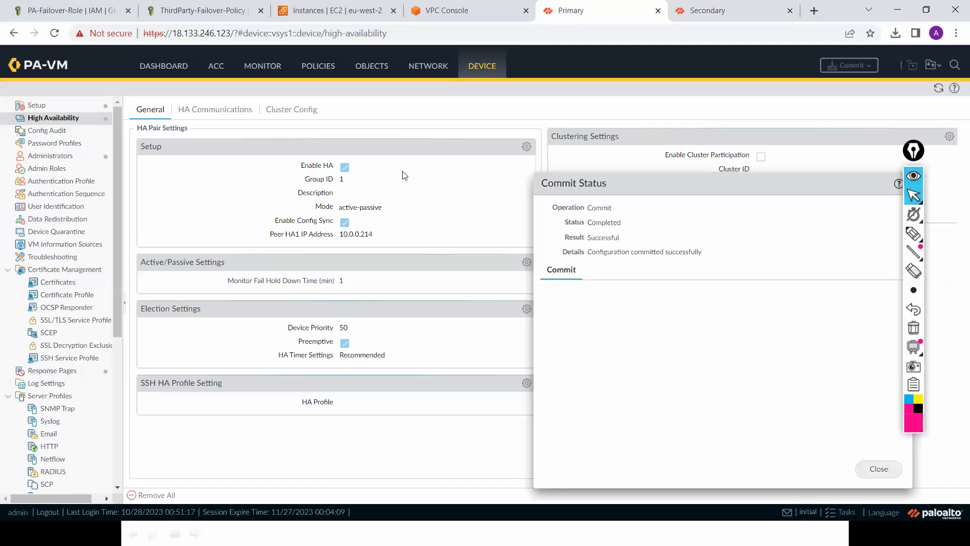
pyautogui.click(225, 112)
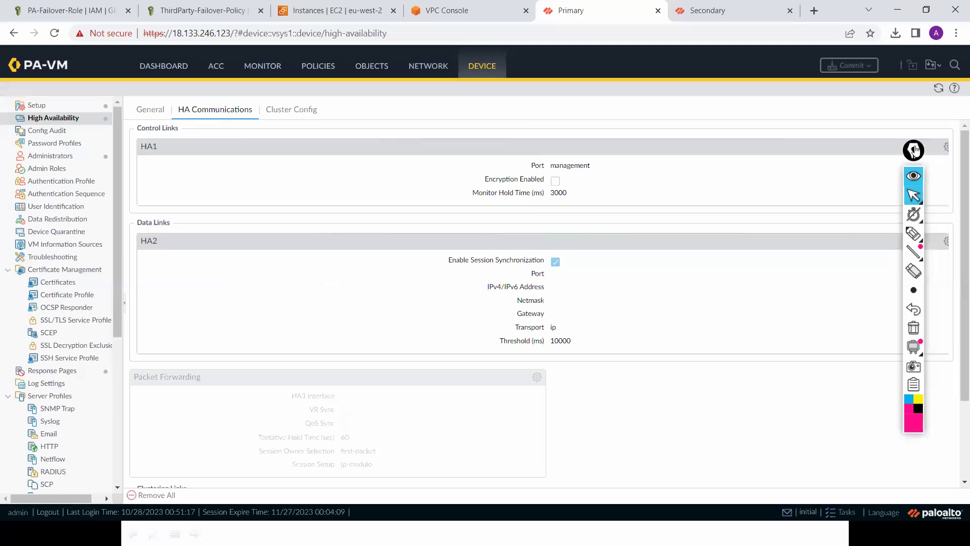
pyautogui.click(947, 147)
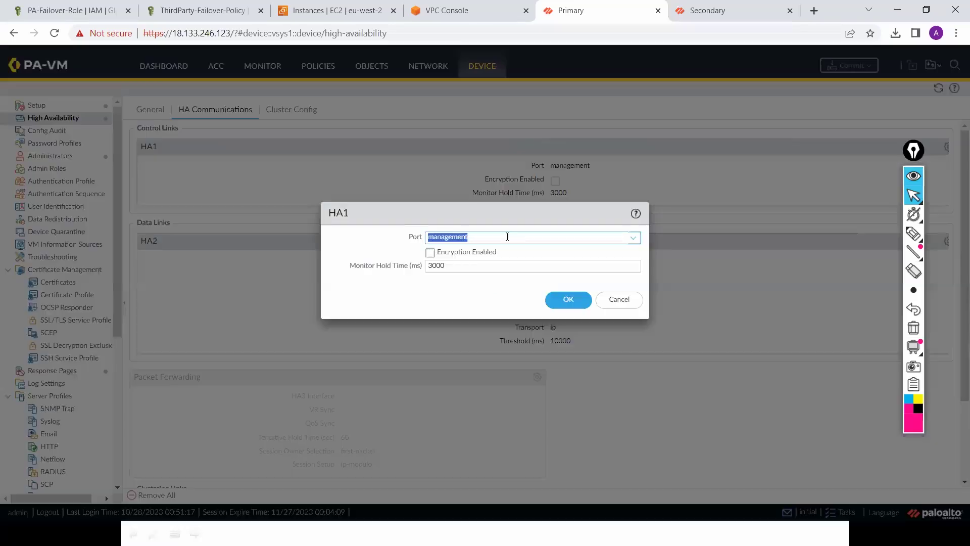
pyautogui.moveTo(546, 217); pyautogui.dragTo(398, 158)
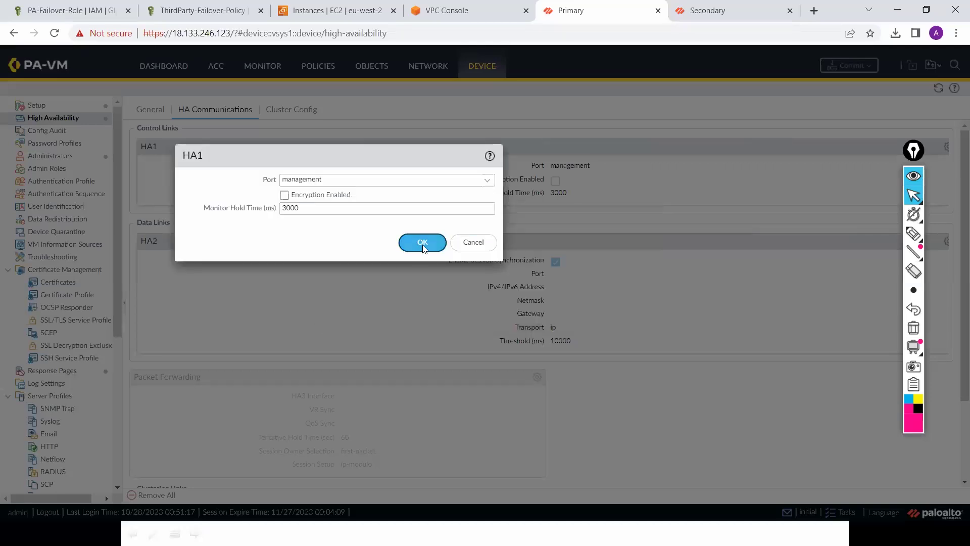
pyautogui.click(422, 244)
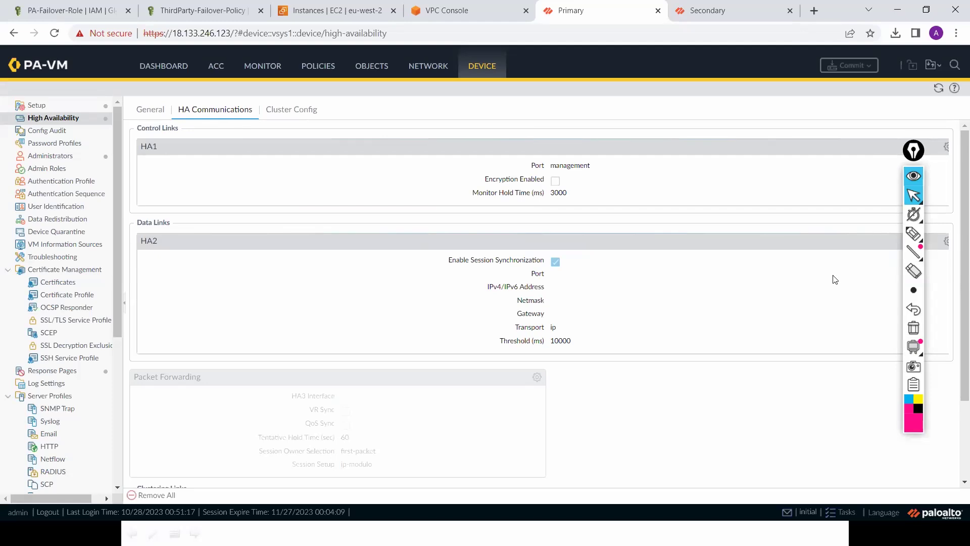
# Step: Set the HA2 port to ethernet1/1 with PA-FW-1's address 10.0.1.18 from EC2
pyautogui.click(947, 242)
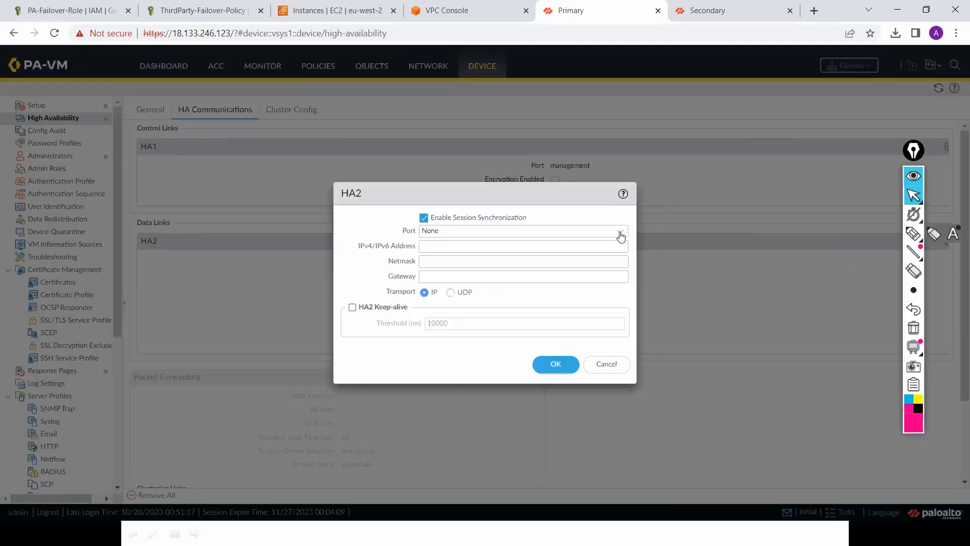
pyautogui.click(620, 232)
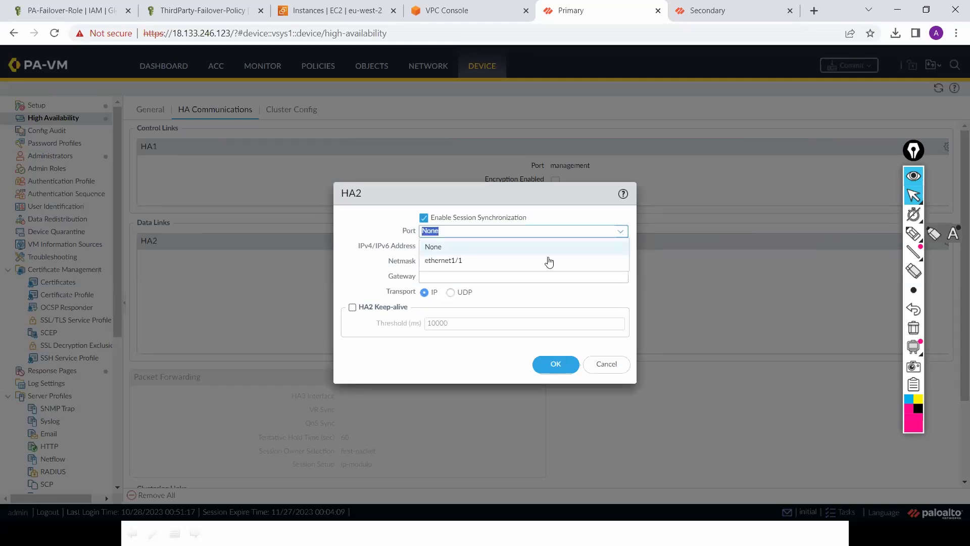
pyautogui.click(549, 258)
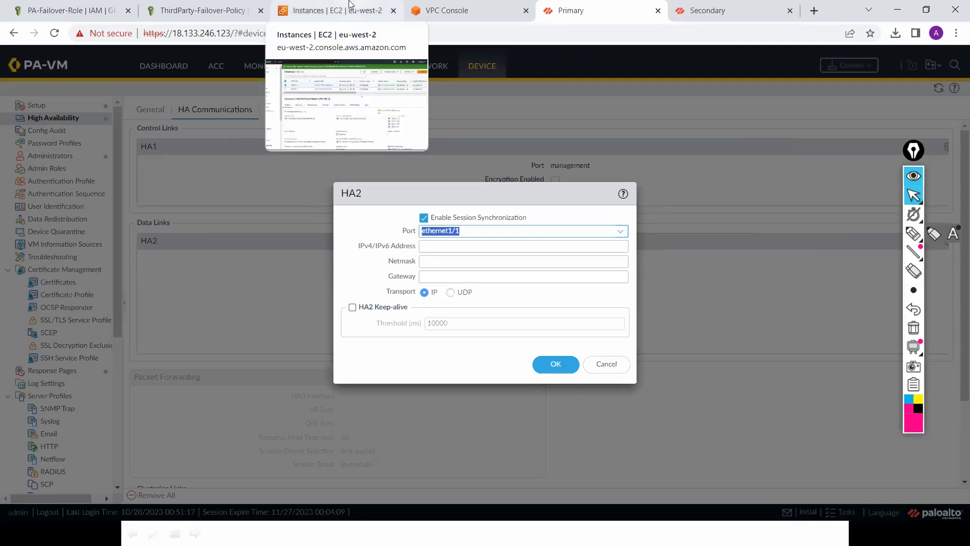
pyautogui.hotkey('ctrl', '3')
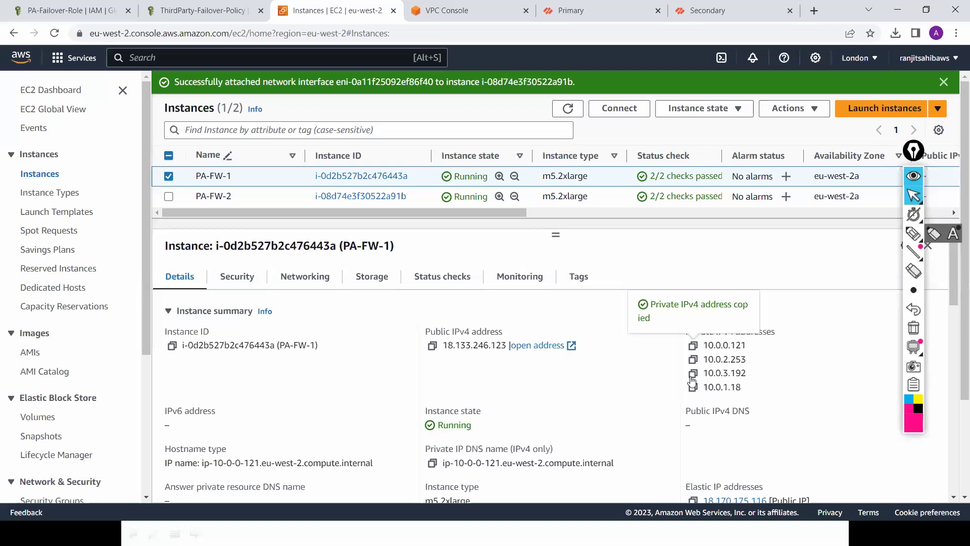
pyautogui.click(692, 388)
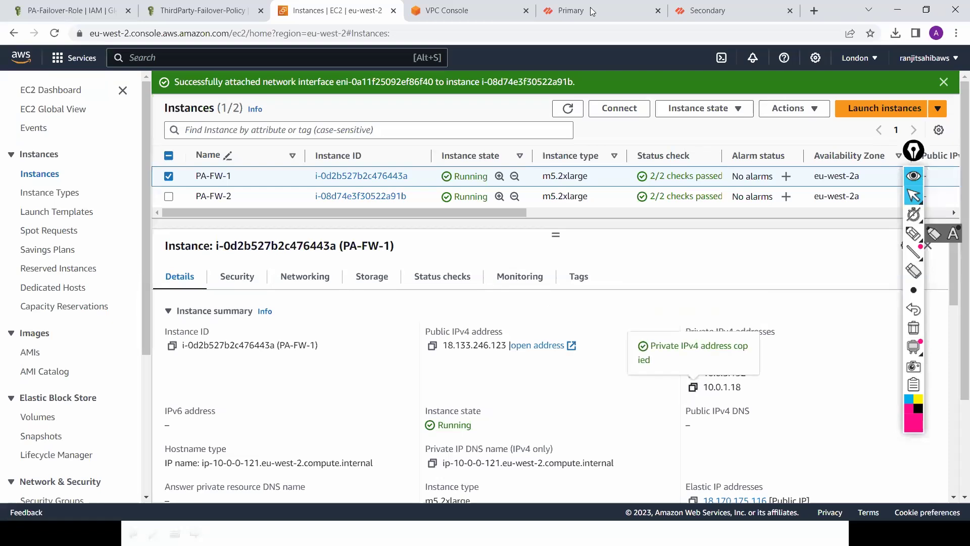
pyautogui.hotkey('ctrl', '5')
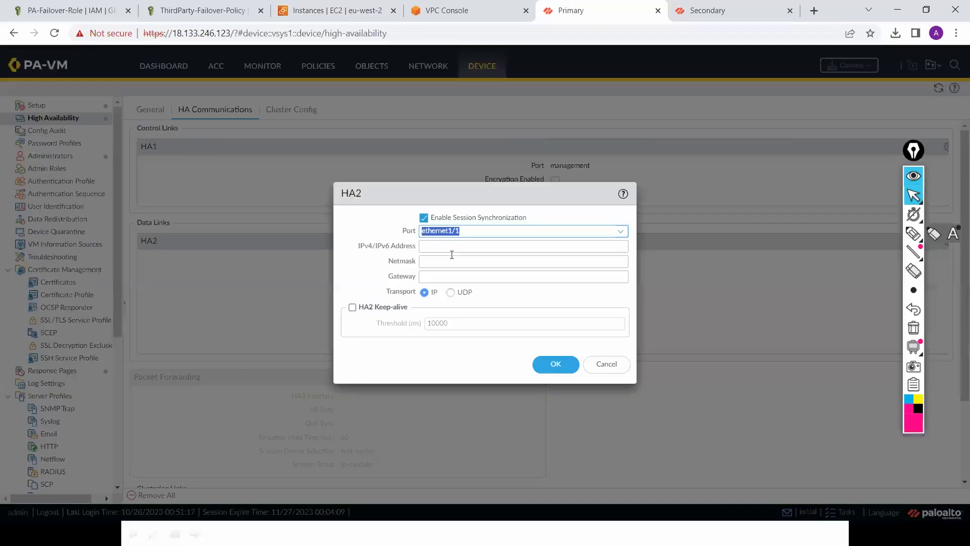
pyautogui.click(451, 252)
pyautogui.hotkey('ctrl', 'v')
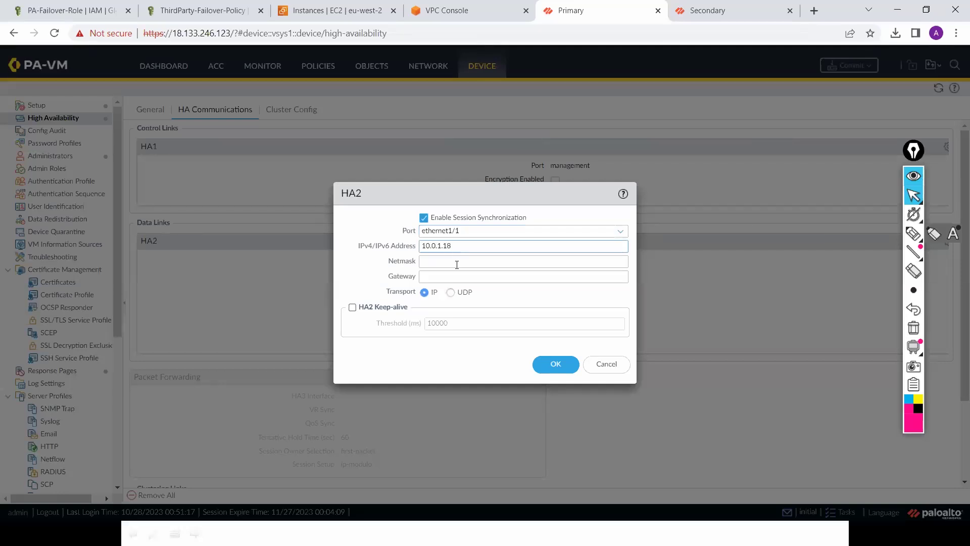
# Step: Enter HA2 netmask 255.255.255.0 and gateway 10.0.1.1, then save
pyautogui.click(457, 265)
pyautogui.write('2')
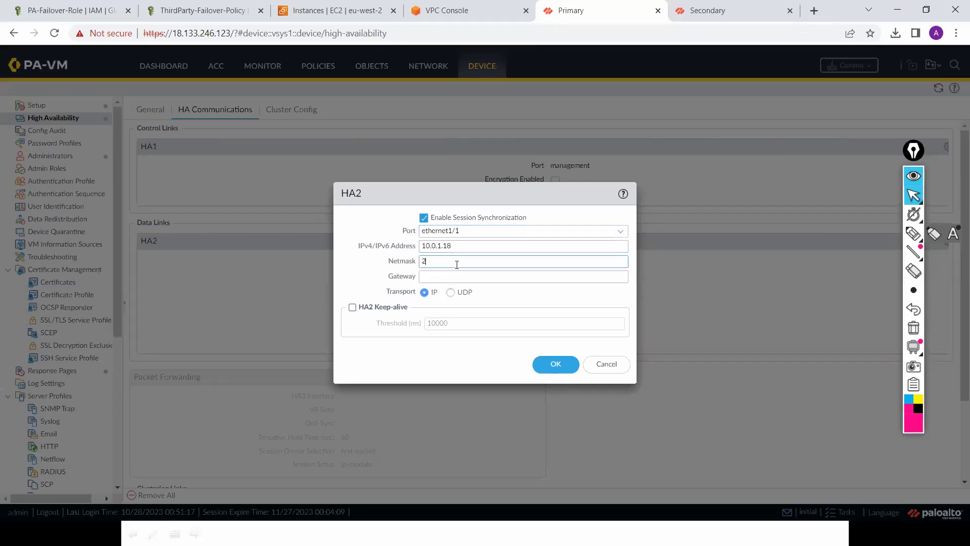
pyautogui.write('55.255.255.0')
pyautogui.press('Tab')
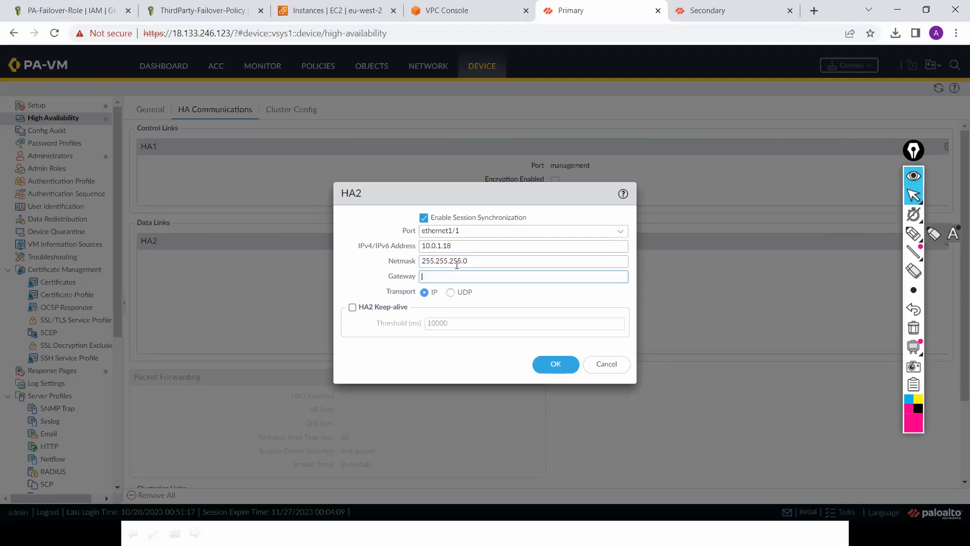
pyautogui.write('10.0')
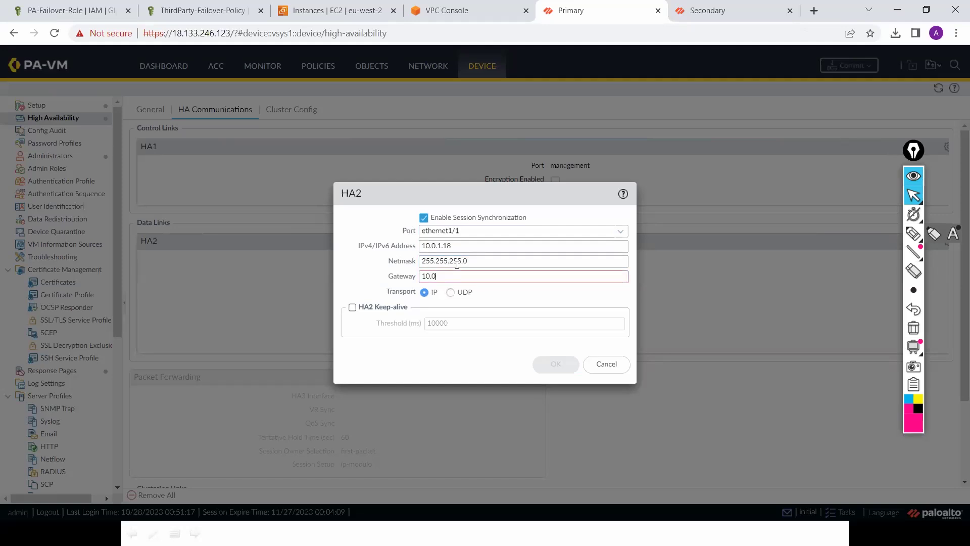
pyautogui.write('.1.1')
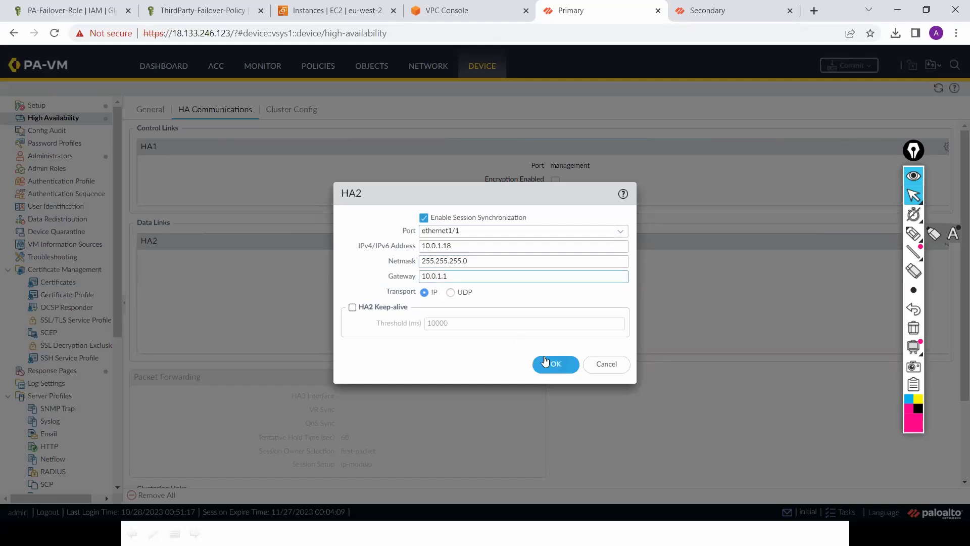
pyautogui.click(551, 362)
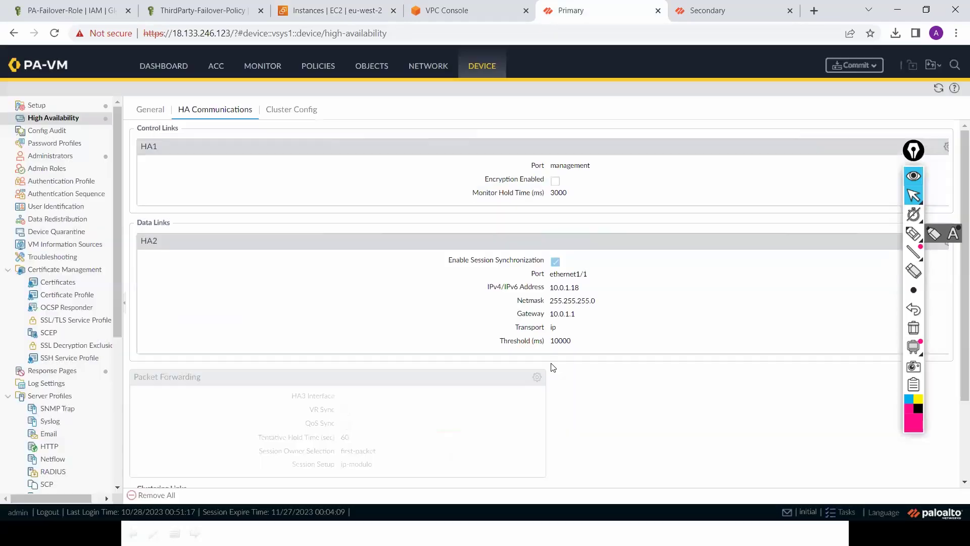
# Step: Glance at the Secondary firewall's page, then return to the Primary's
pyautogui.click(920, 159)
pyautogui.click(957, 156)
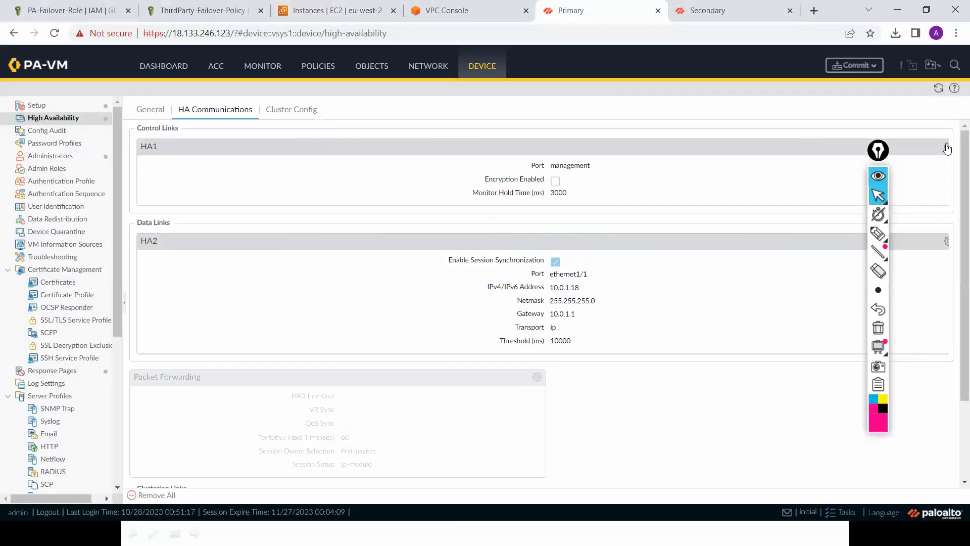
pyautogui.moveTo(744, 6)
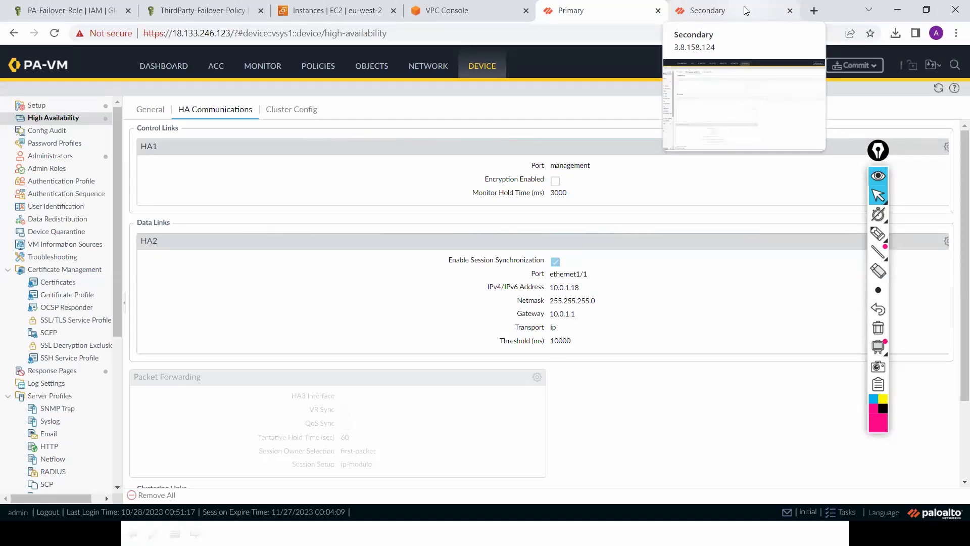
pyautogui.click(744, 10)
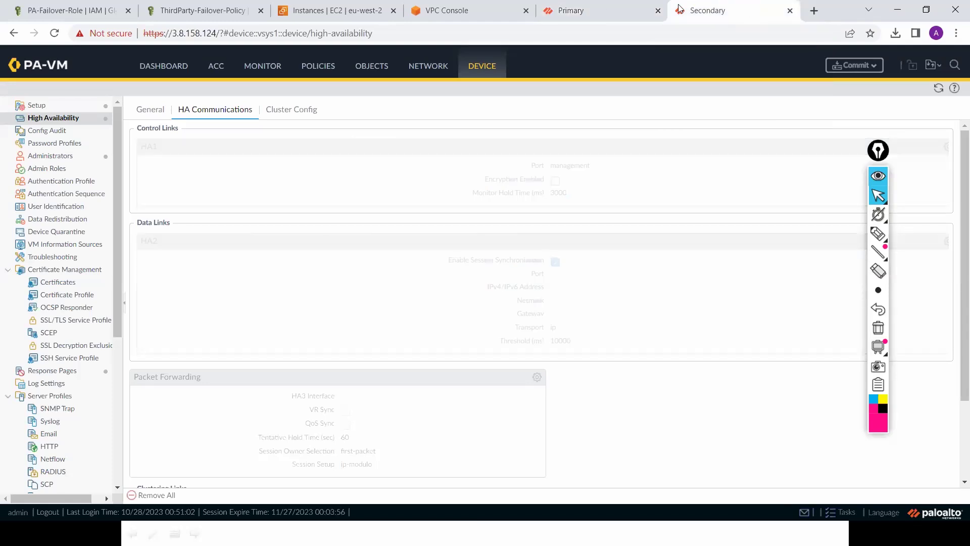
pyautogui.click(602, 10)
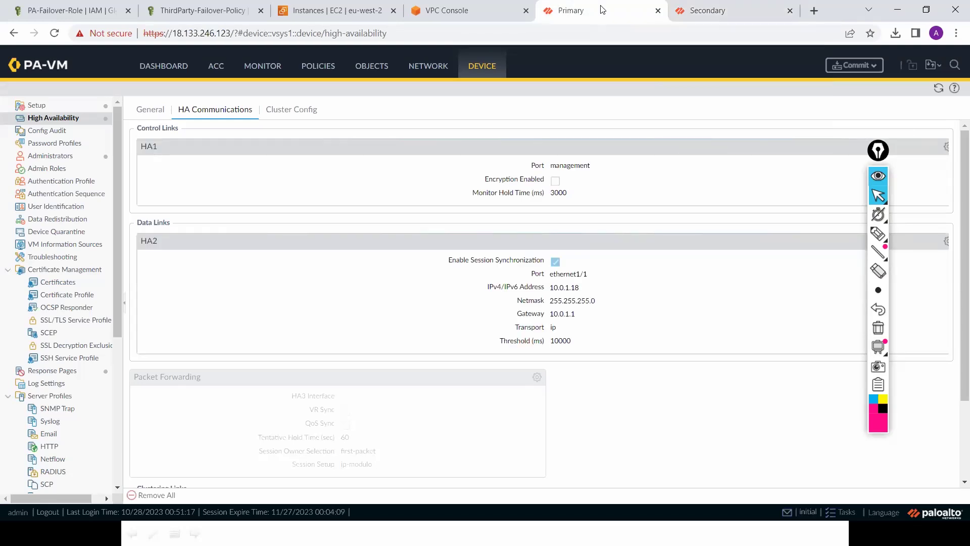
# Step: Review the Primary's General HA pair settings and confirm HA1 on management and HA2 on ethernet1/1
pyautogui.click(151, 110)
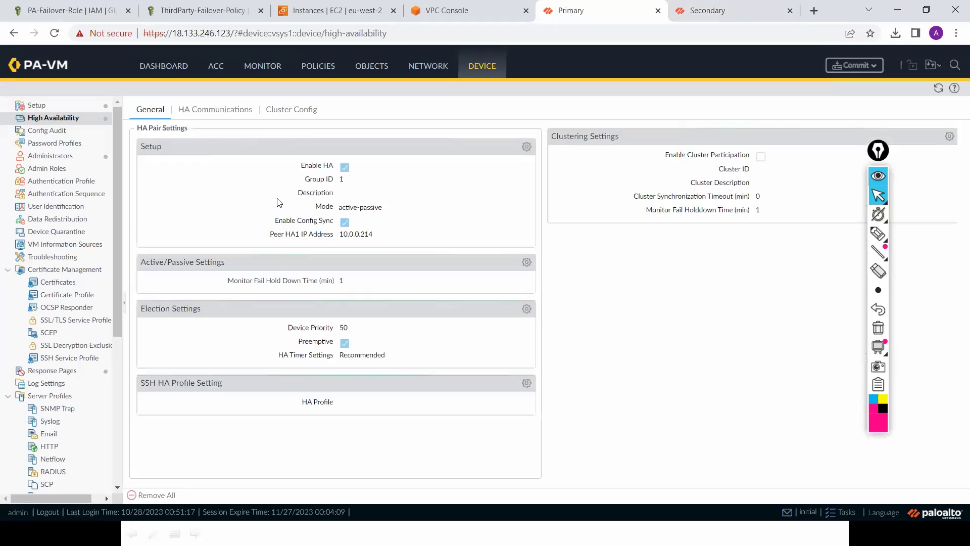
pyautogui.click(233, 110)
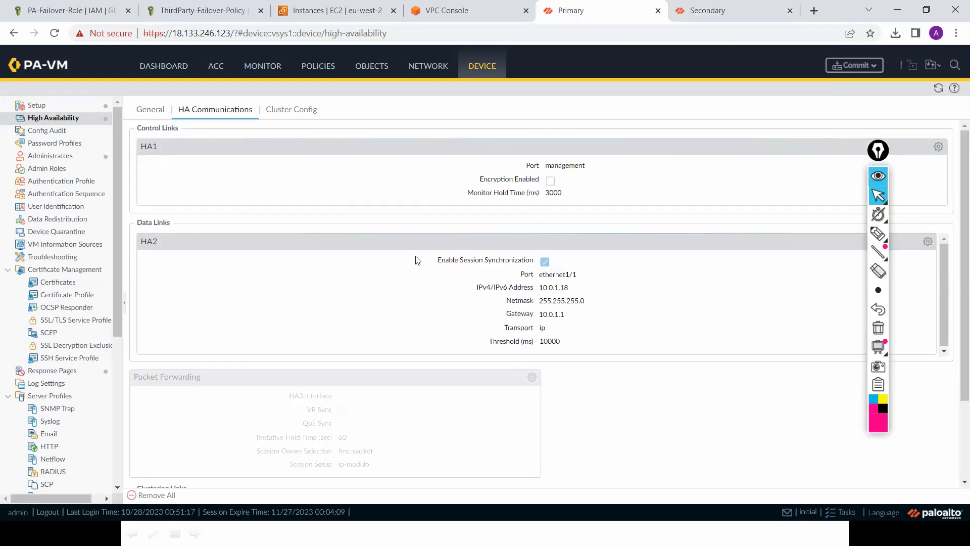
pyautogui.moveTo(579, 276); pyautogui.dragTo(537, 282)
pyautogui.moveTo(551, 166); pyautogui.dragTo(586, 166)
pyautogui.click(738, 13)
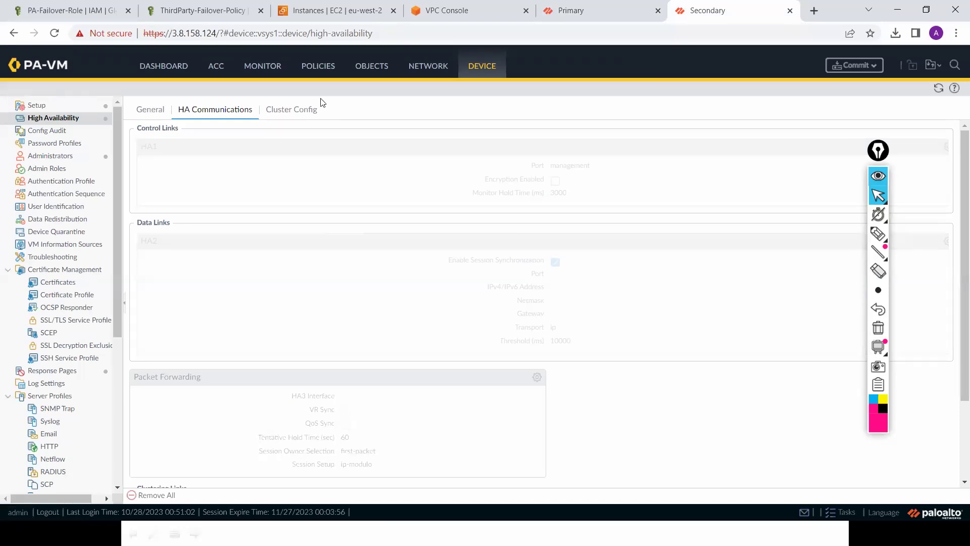
# Step: Commit the configuration on both the Secondary and Primary firewalls
pyautogui.click(147, 112)
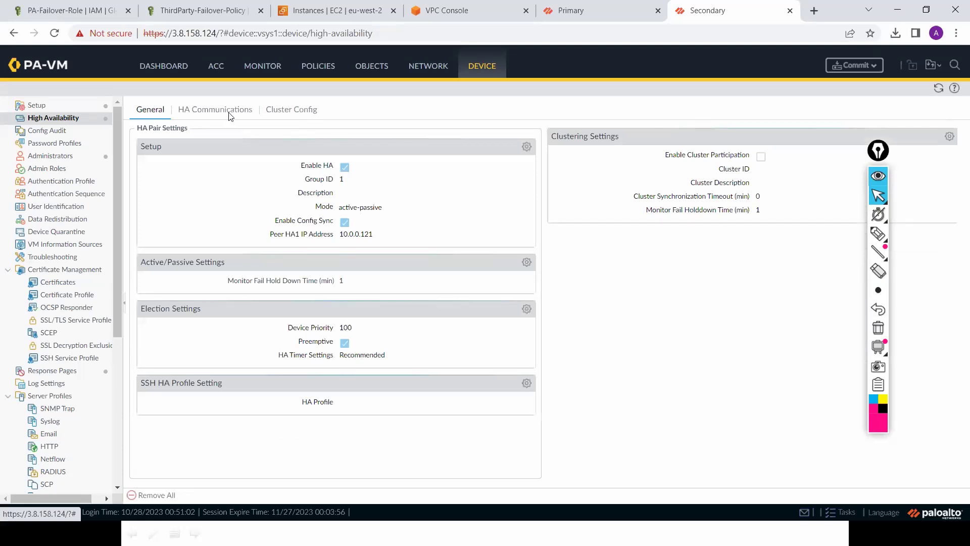
pyautogui.click(875, 69)
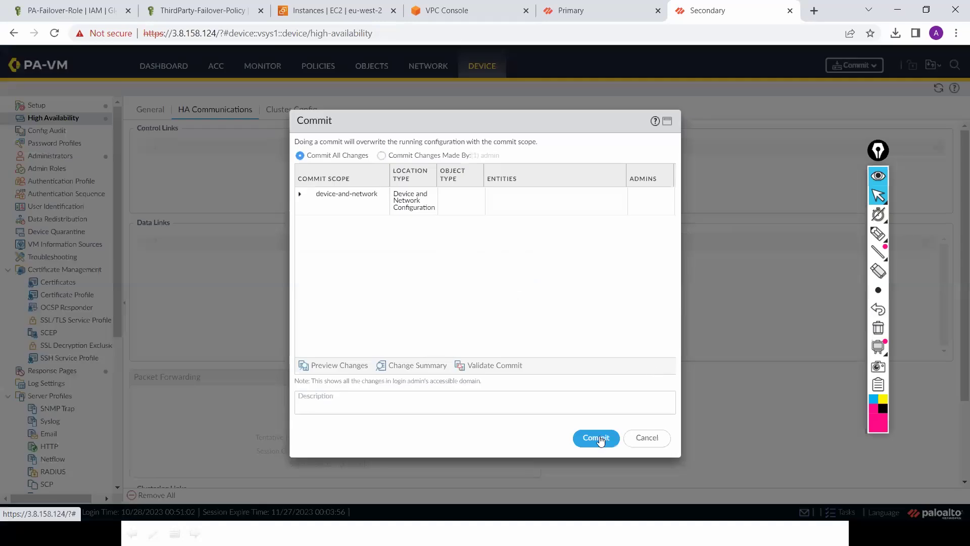
pyautogui.click(597, 438)
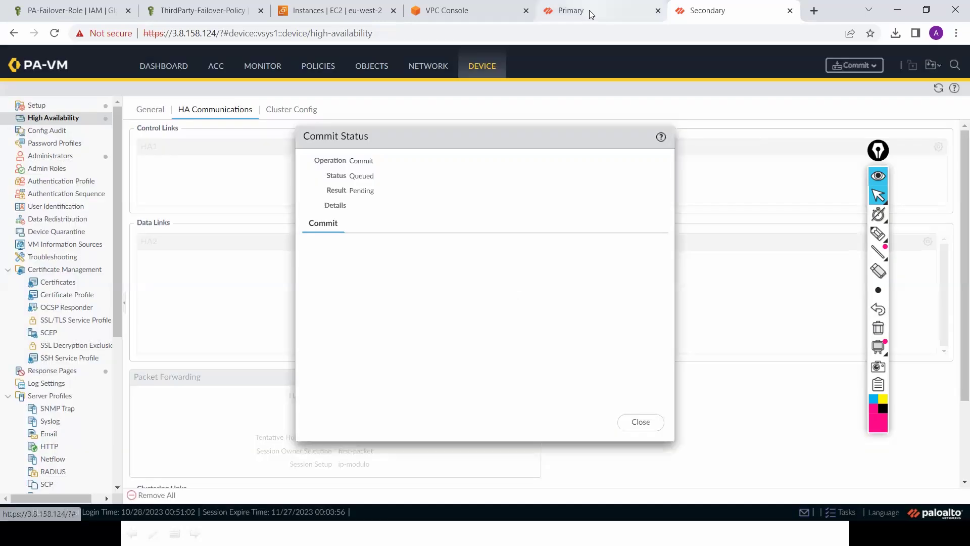
pyautogui.click(589, 11)
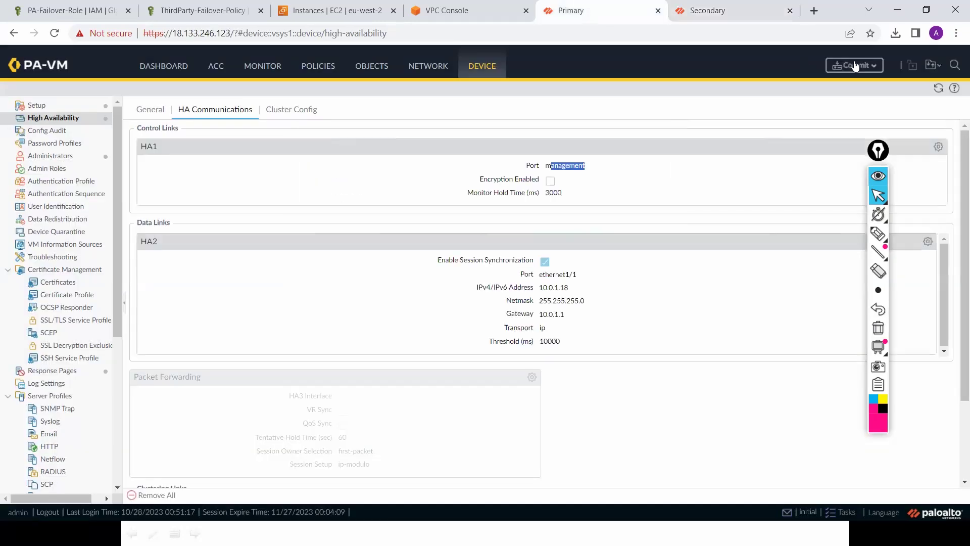
pyautogui.click(855, 65)
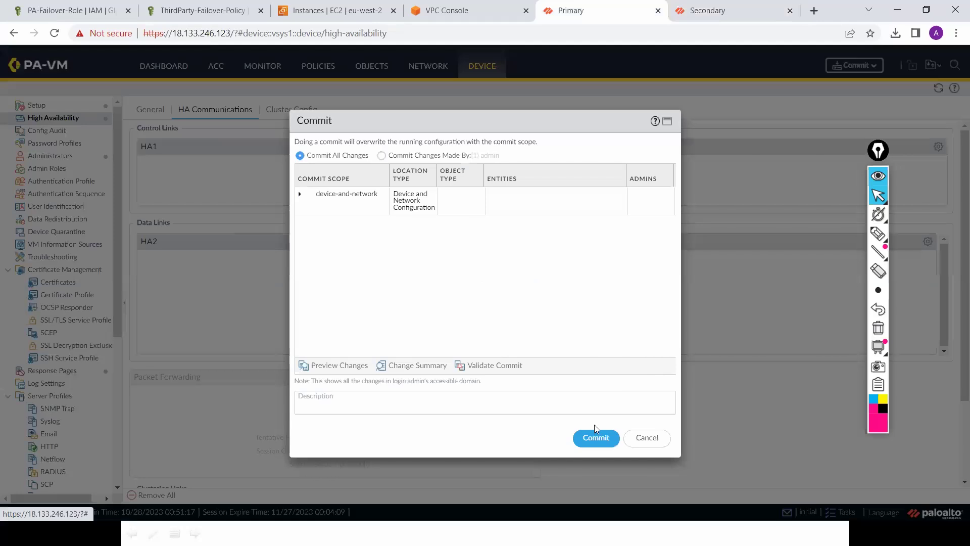
pyautogui.click(594, 439)
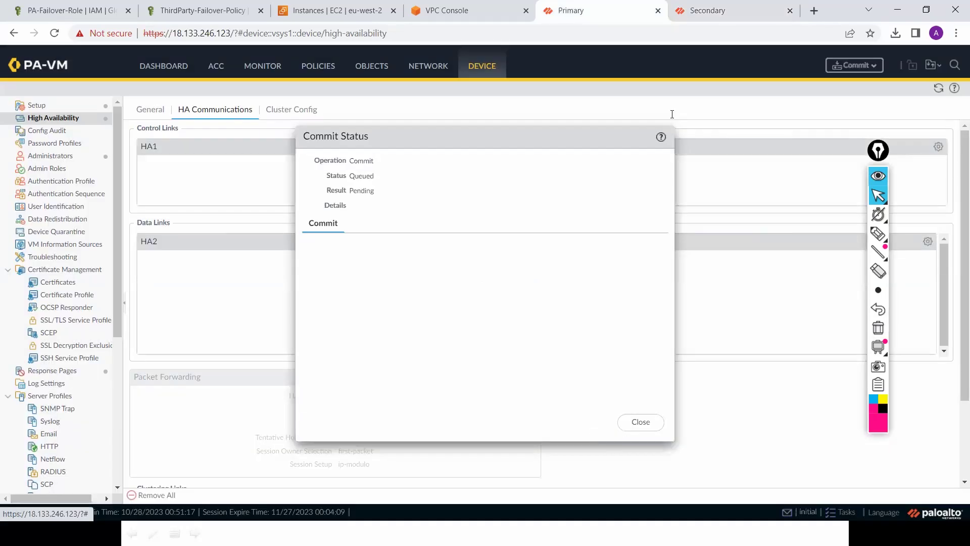
# Step: Close the finished Commit Status windows on both firewalls
pyautogui.click(731, 11)
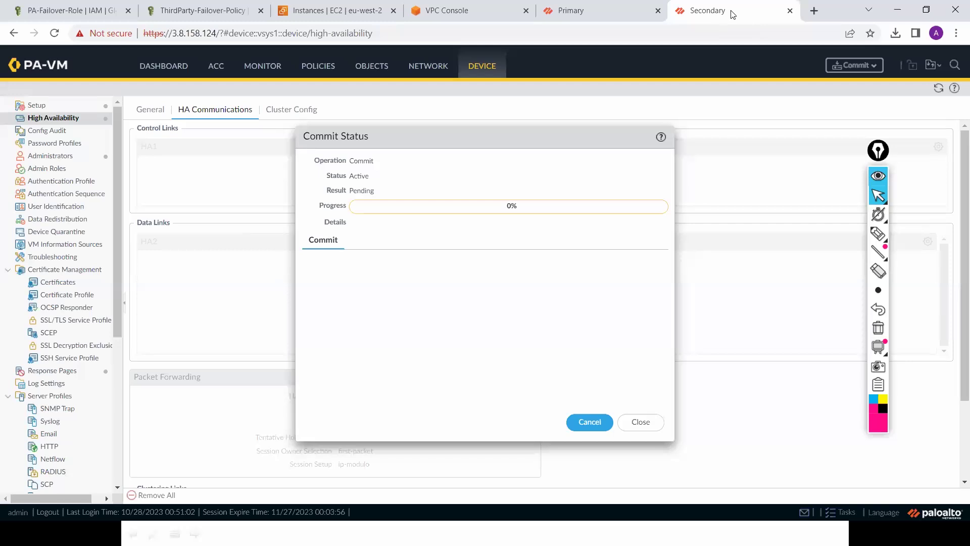
pyautogui.click(636, 427)
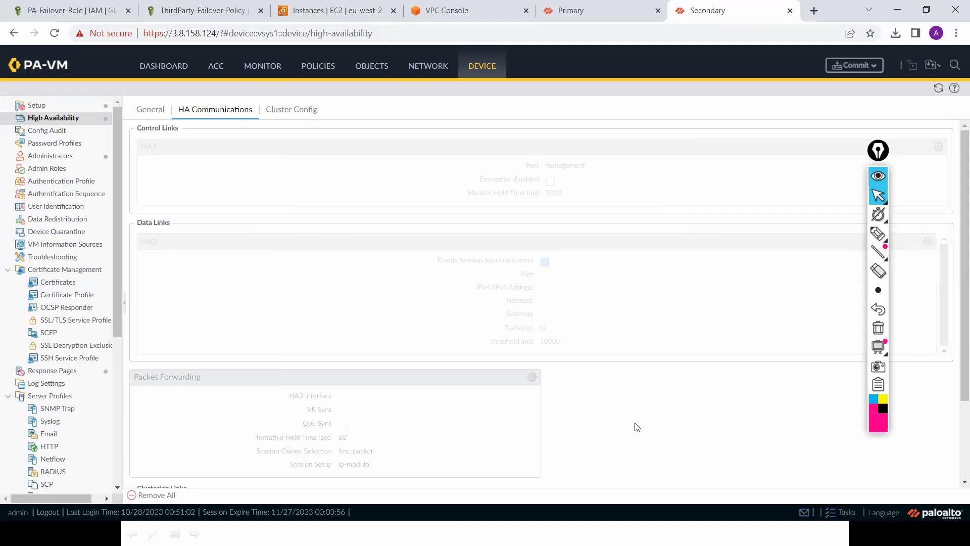
pyautogui.click(597, 8)
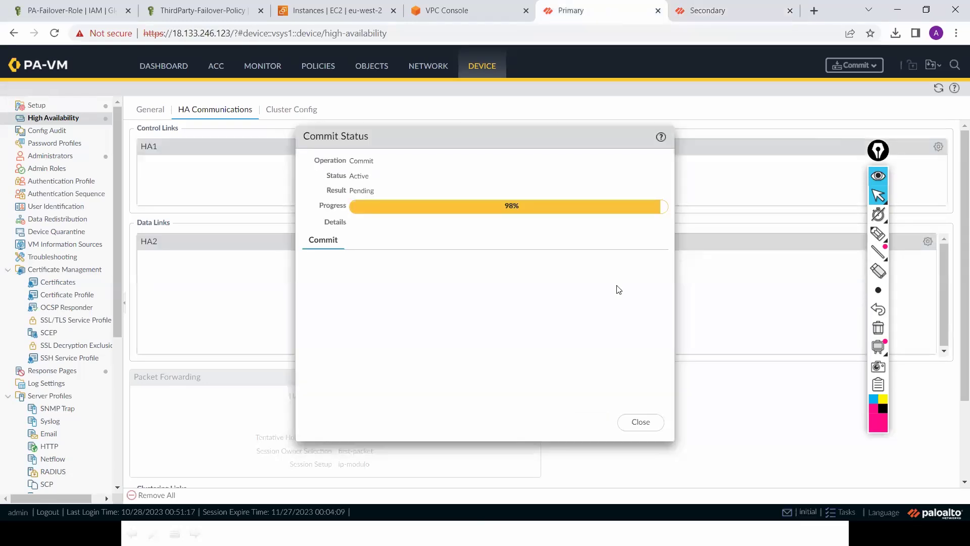
pyautogui.click(648, 428)
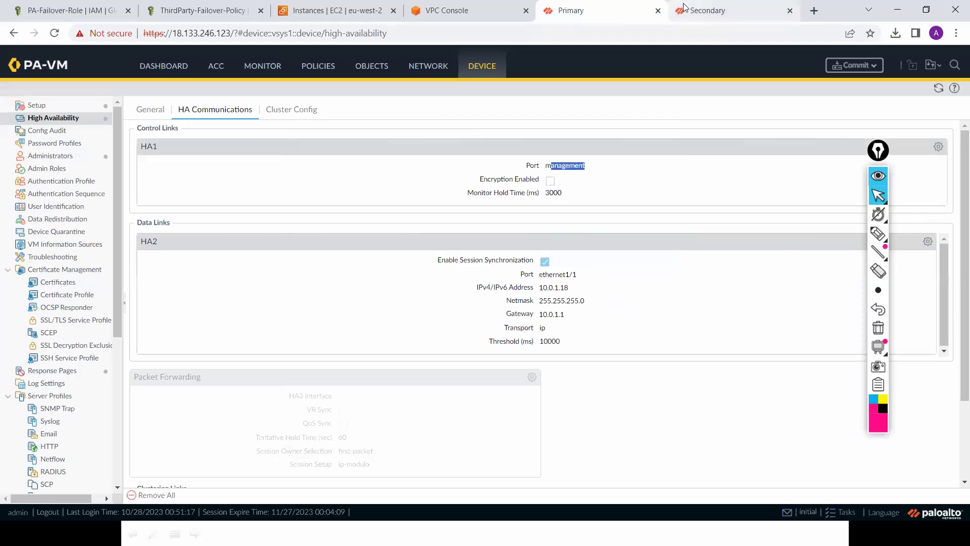
pyautogui.click(726, 12)
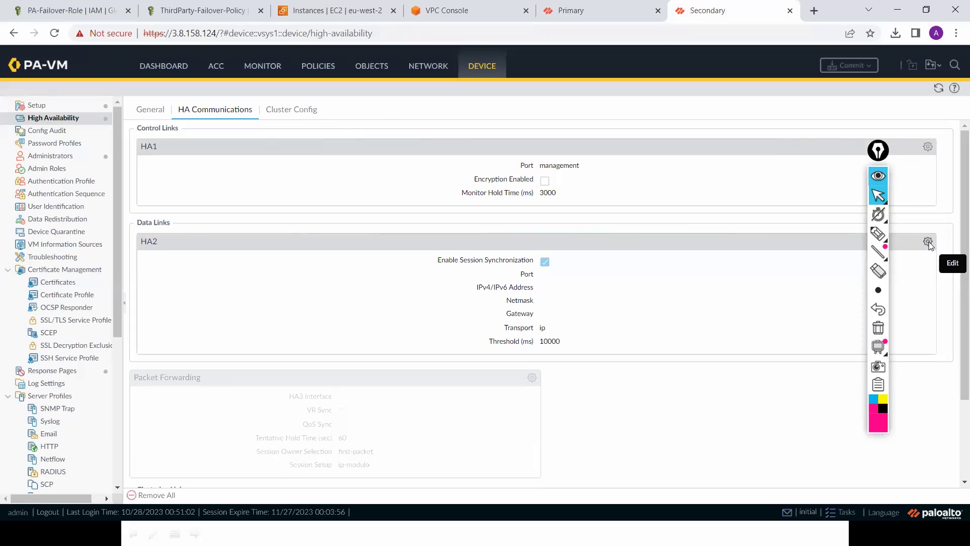
# Step: Set the Secondary's HA2 port to ethernet1/1 and copy PA-FW-2's private address 10.0.1.120 from EC2
pyautogui.click(928, 242)
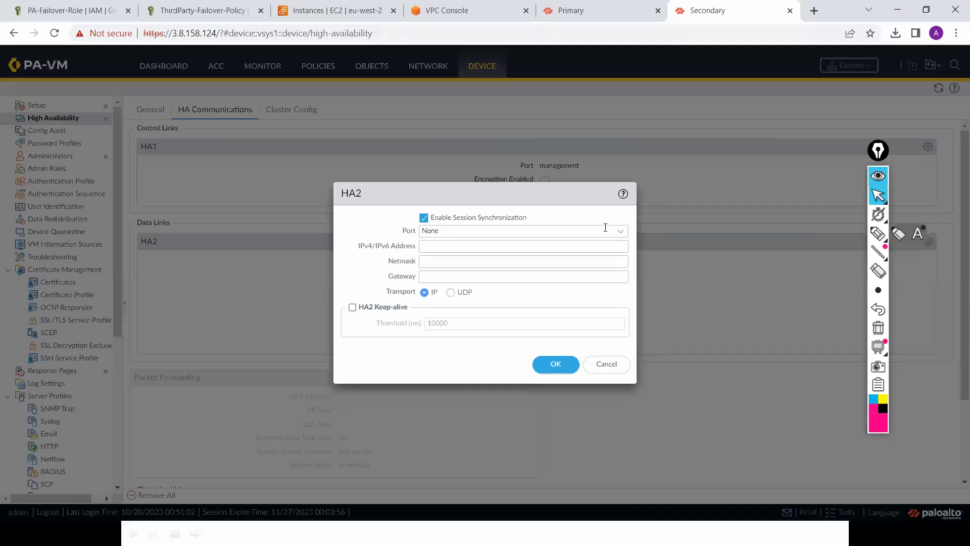
pyautogui.click(619, 233)
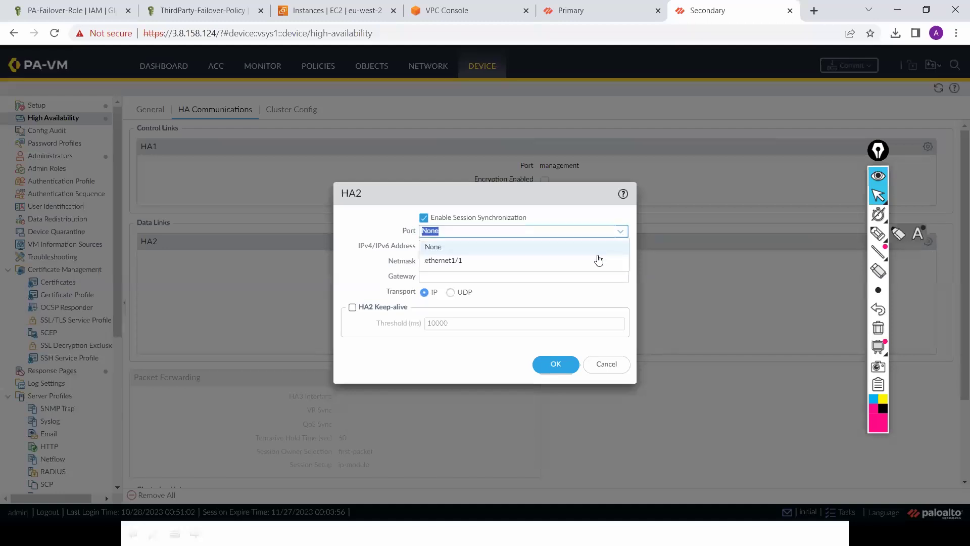
pyautogui.click(595, 261)
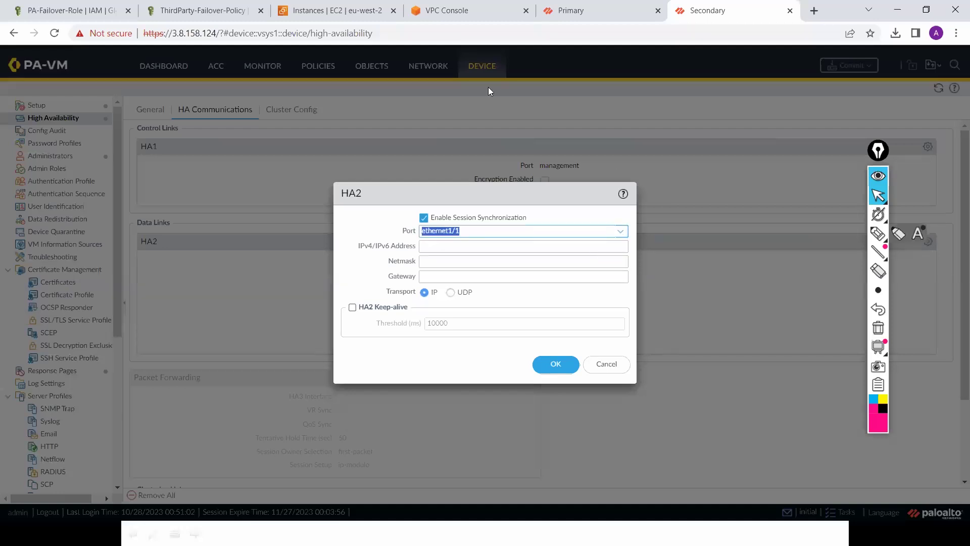
pyautogui.hotkey('ctrl', '3')
pyautogui.click(169, 196)
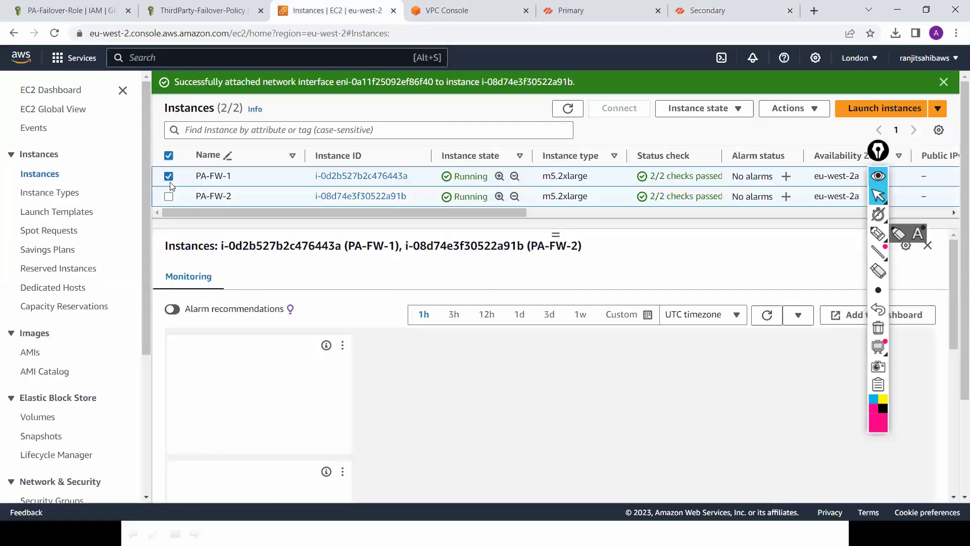
pyautogui.click(175, 199)
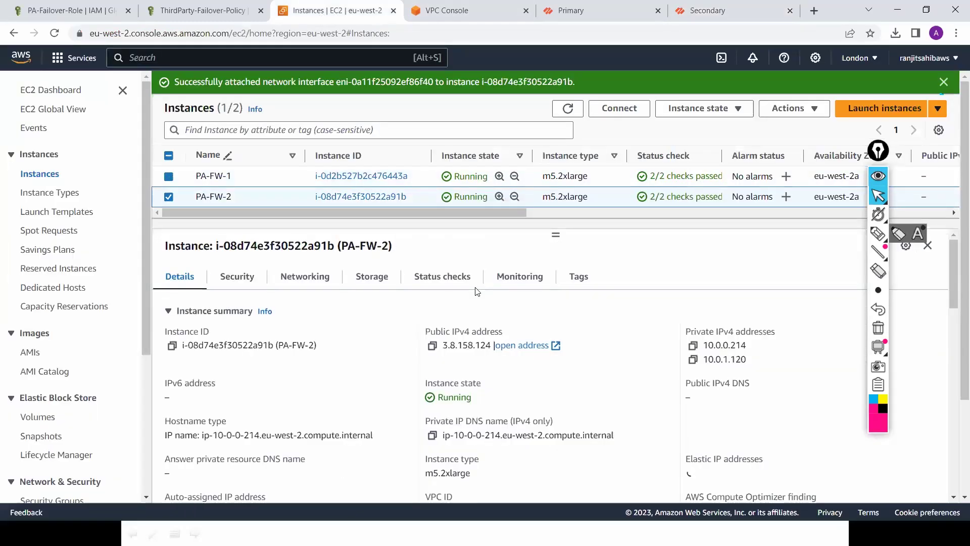
pyautogui.click(692, 359)
pyautogui.click(742, 11)
# Step: Enter HA2 address 10.0.1.120, netmask 255.255.255.0 and gateway 10.0.1.1, and save
pyautogui.click(494, 246)
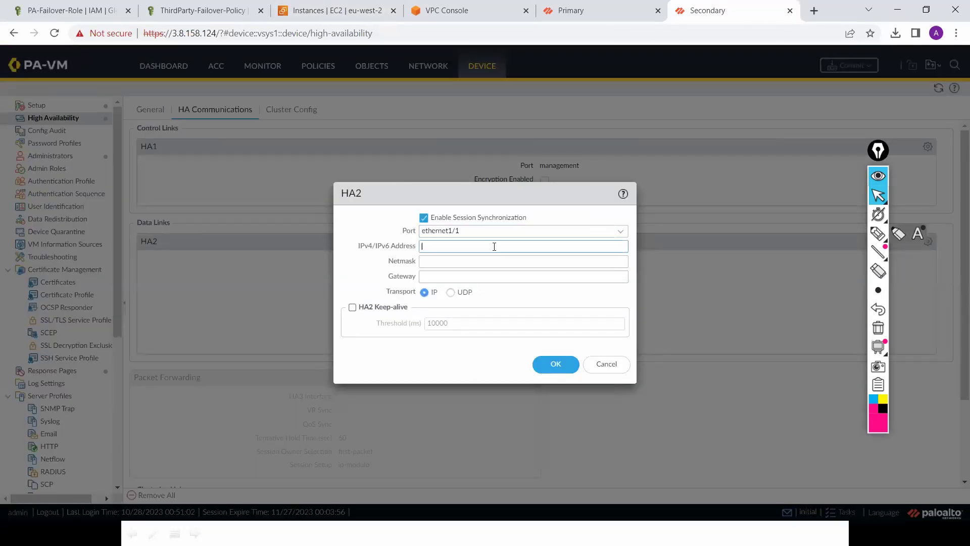
pyautogui.hotkey('ctrl', 'v')
pyautogui.click(492, 264)
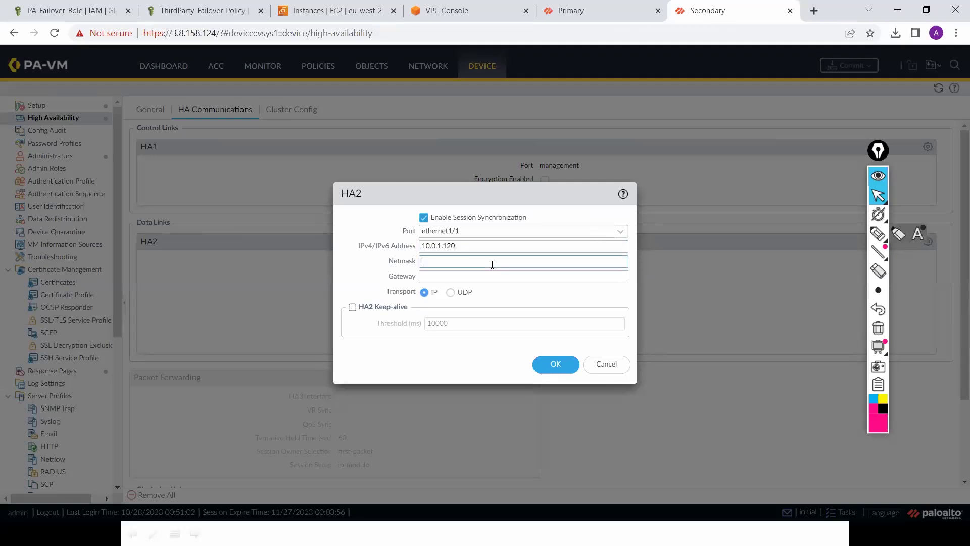
pyautogui.write('255.255.255.0')
pyautogui.press('Tab')
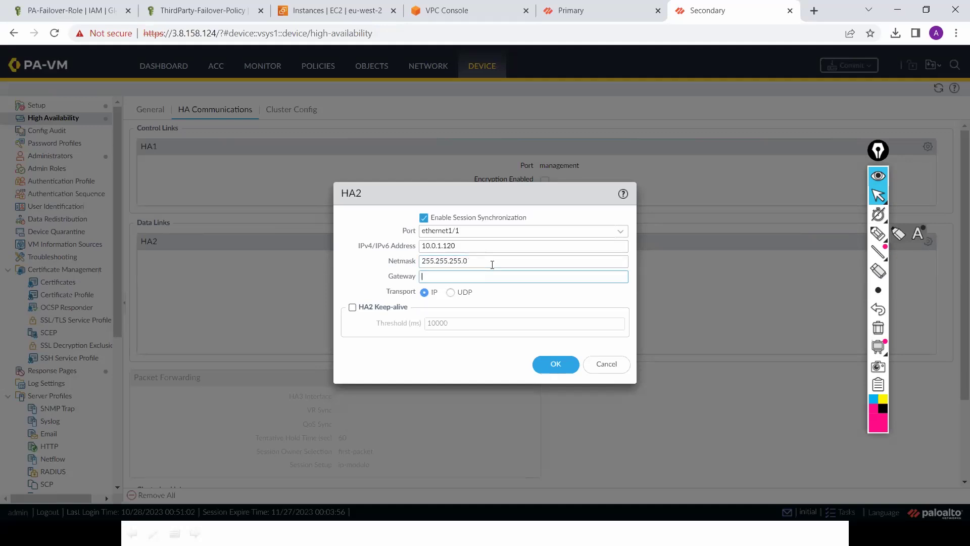
pyautogui.write('10.0.1.1')
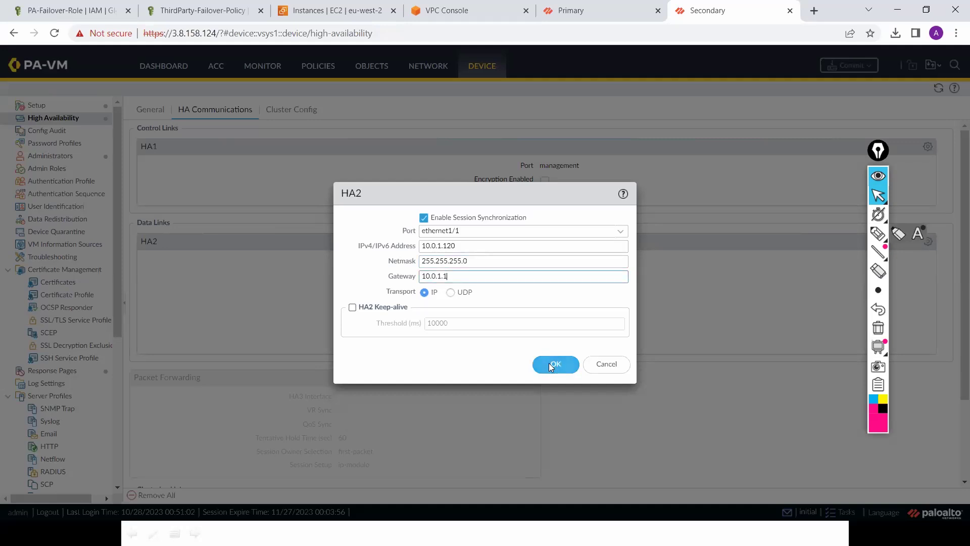
pyautogui.click(548, 363)
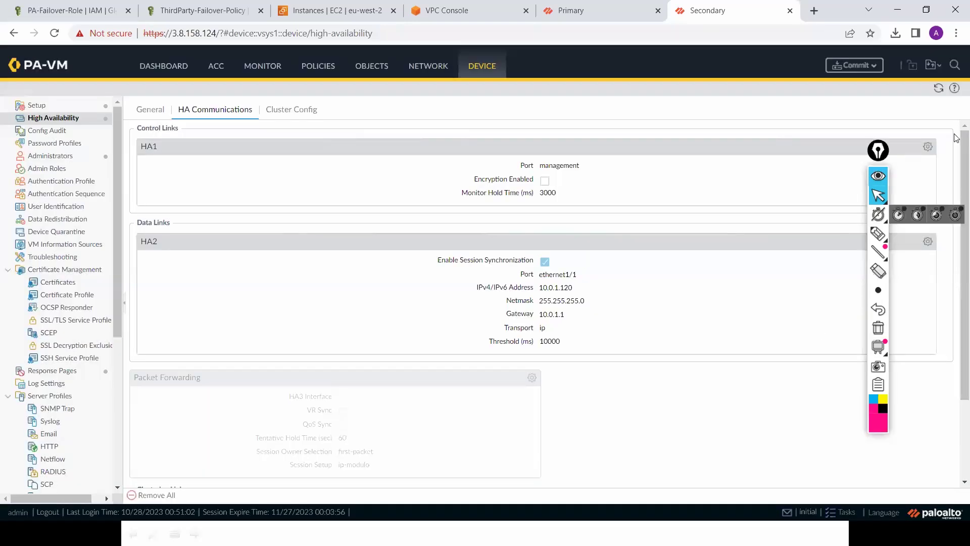
# Step: Commit the Secondary's pending HA changes
pyautogui.click(873, 72)
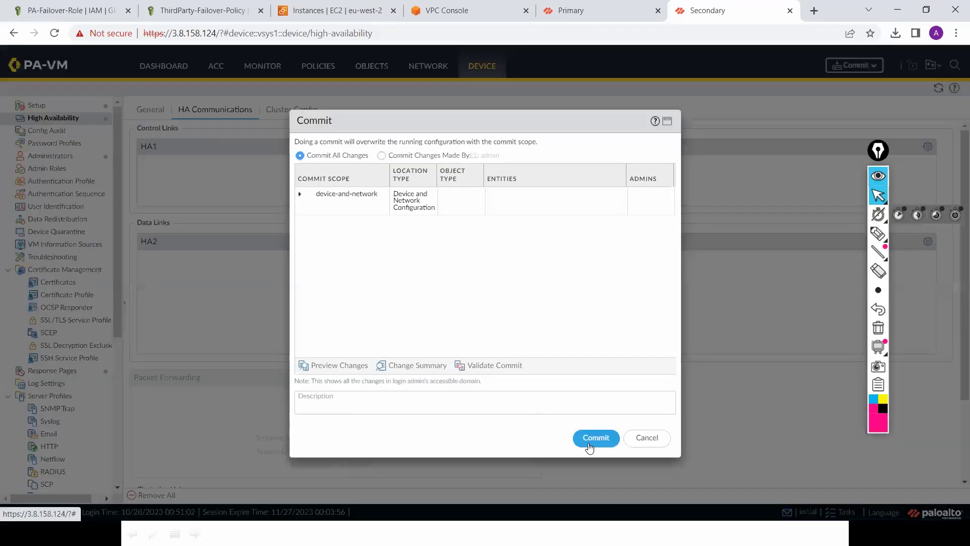
pyautogui.click(594, 438)
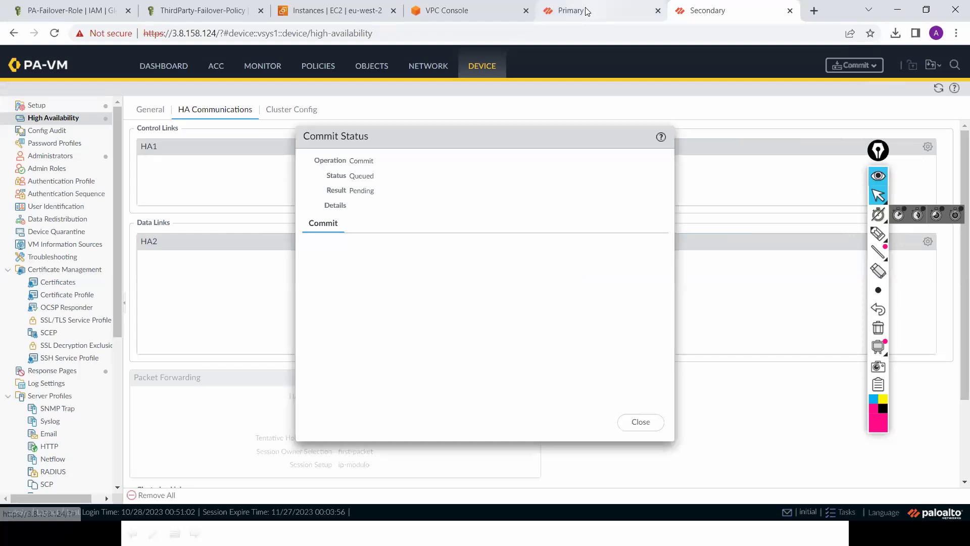
pyautogui.click(586, 11)
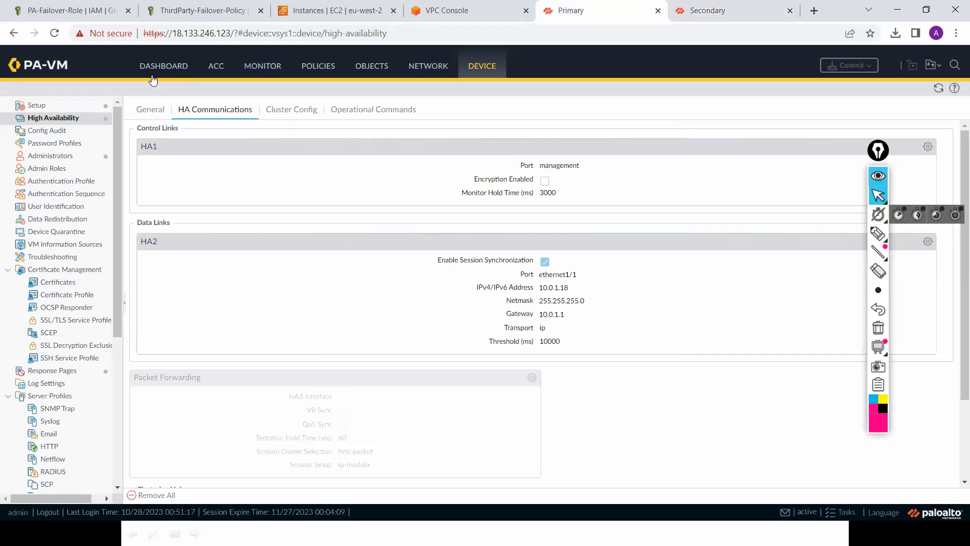
# Step: Add the System > High Availability widget to the Primary's dashboard
pyautogui.click(164, 65)
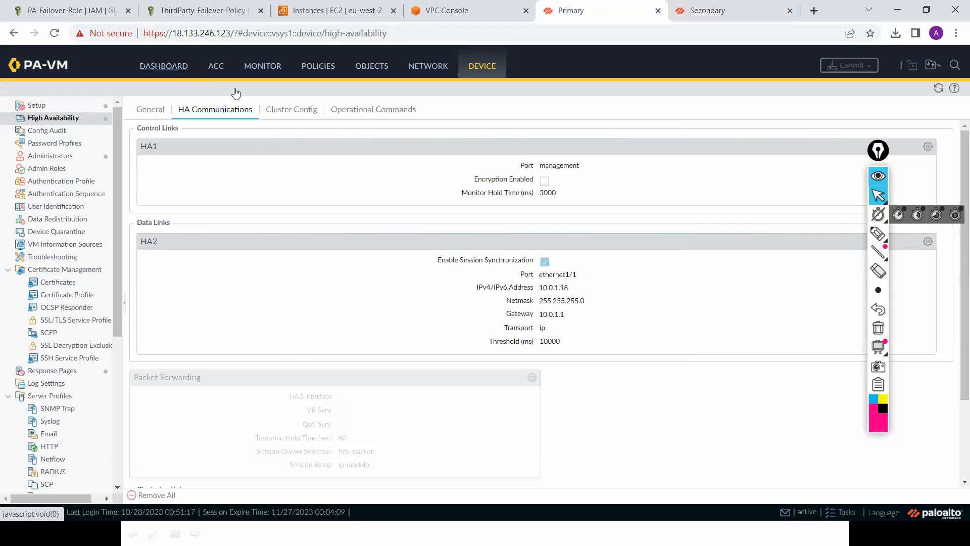
pyautogui.click(277, 91)
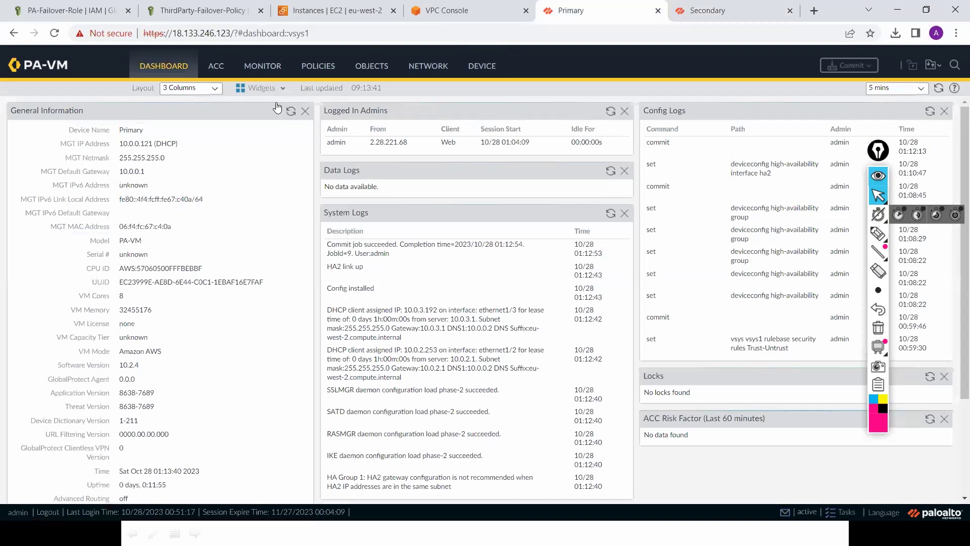
pyautogui.moveTo(278, 119)
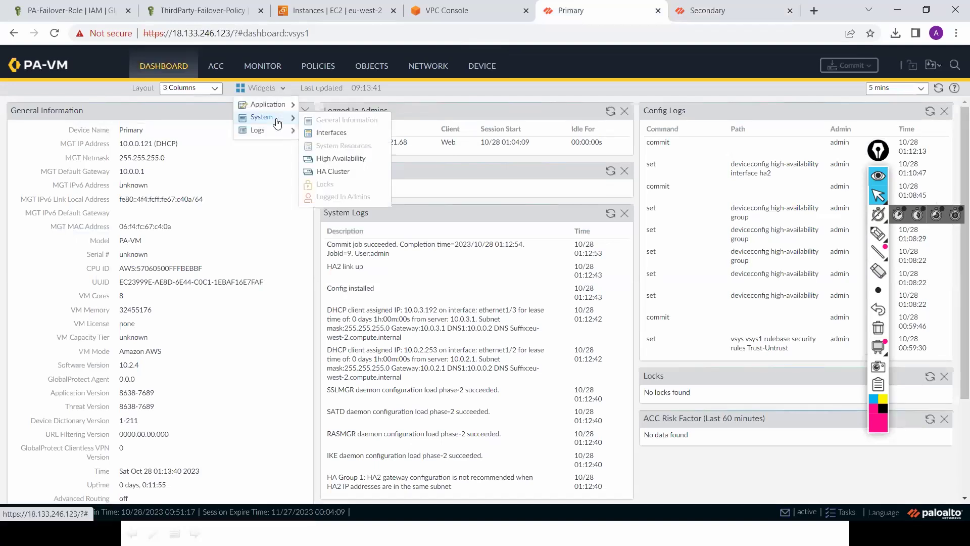
pyautogui.click(338, 160)
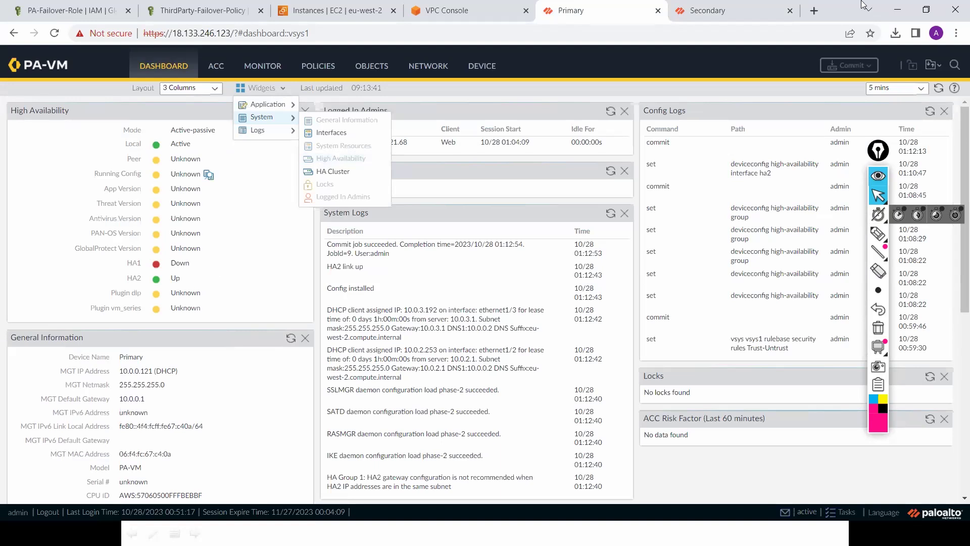
# Step: Dismiss the Secondary's commit status and refresh the Primary's dashboard HA status
pyautogui.click(743, 12)
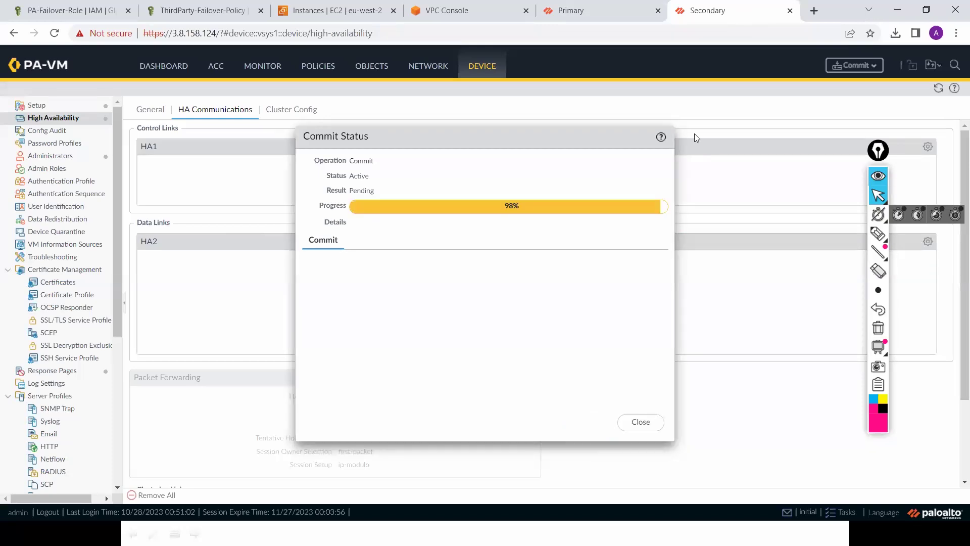
pyautogui.click(628, 429)
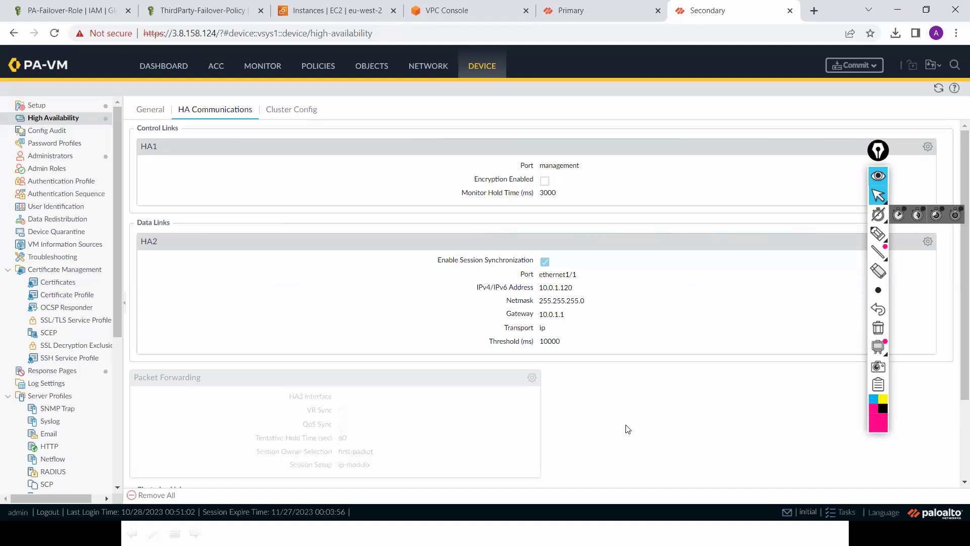
pyautogui.click(593, 12)
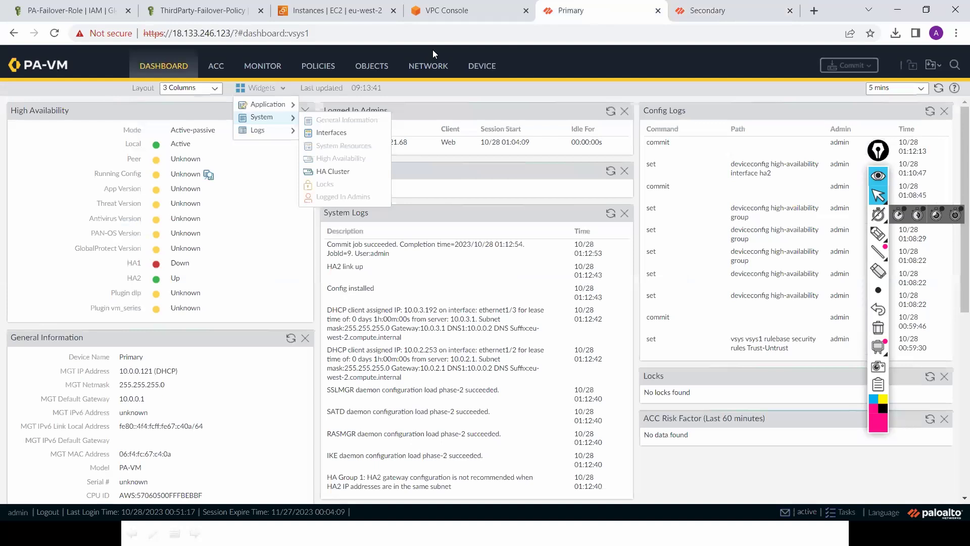
pyautogui.click(938, 90)
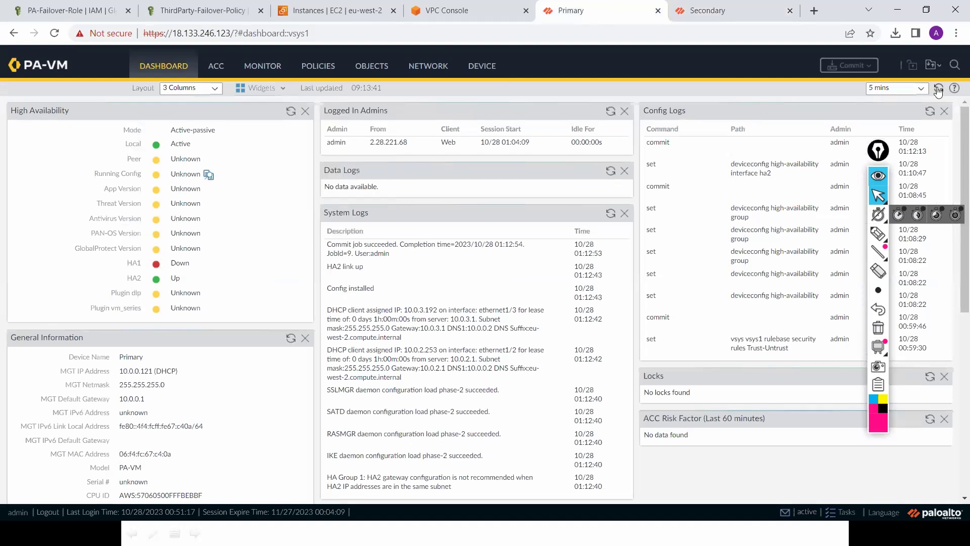
pyautogui.click(937, 90)
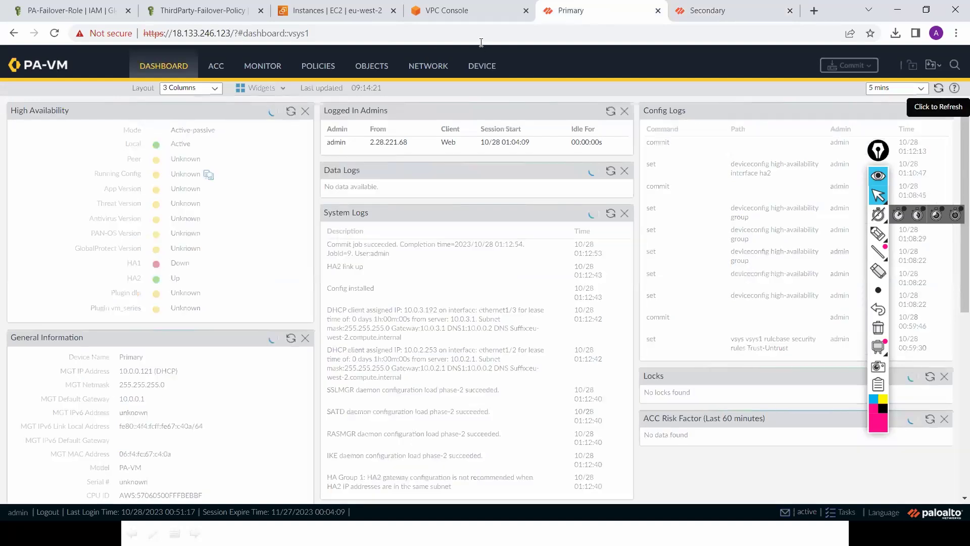
pyautogui.hotkey('ctrl', '3')
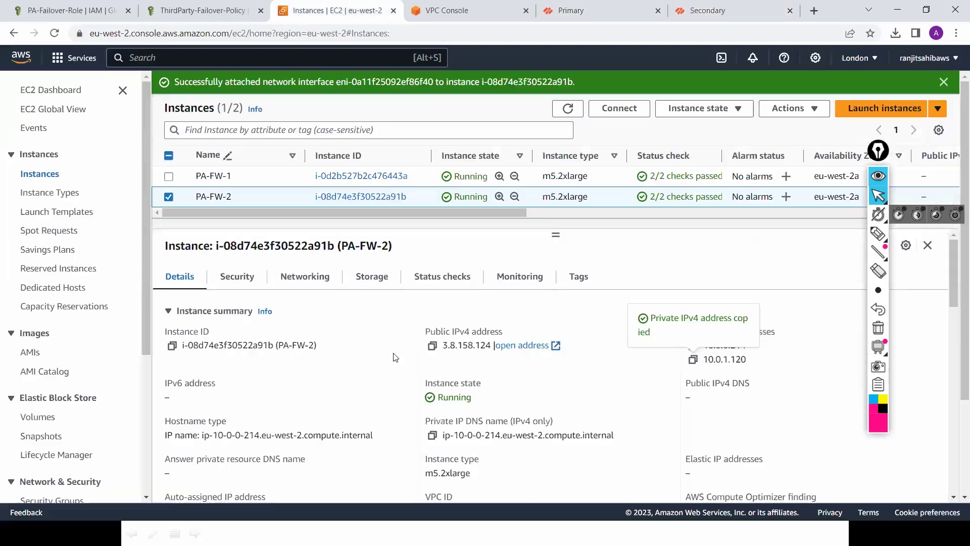
# Step: Open PA-FW-2's FW-Security-Group and start editing its inbound rules
pyautogui.click(238, 277)
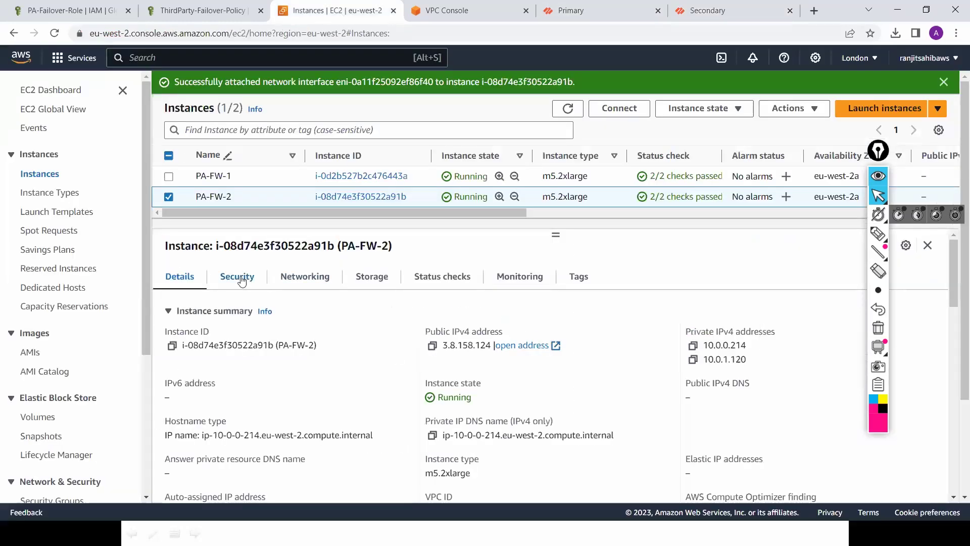
pyautogui.click(234, 392)
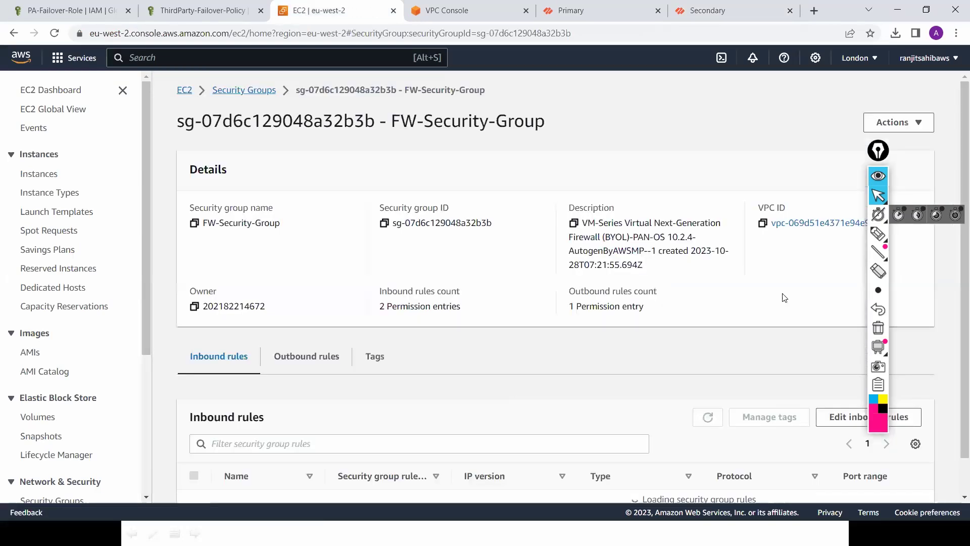
pyautogui.scroll(-1, 957, 360)
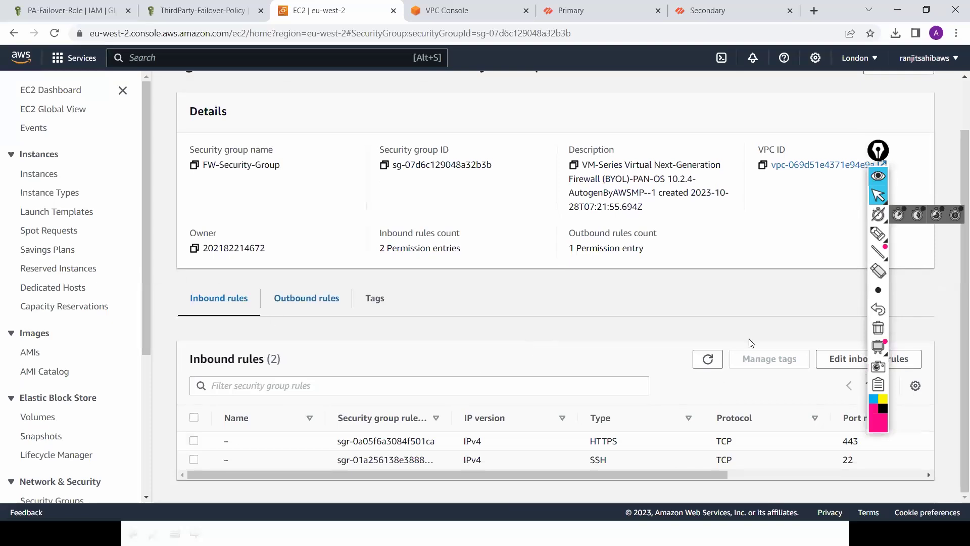
pyautogui.click(841, 363)
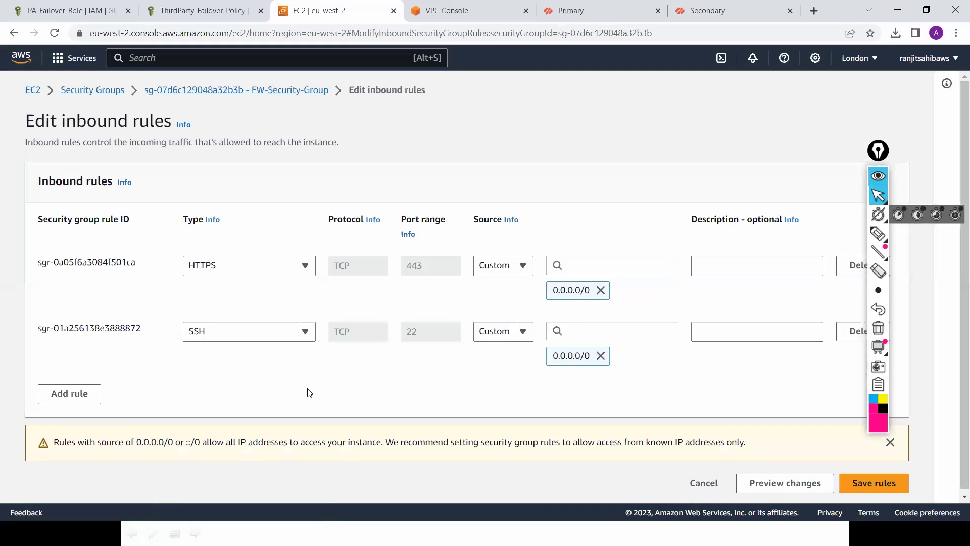
# Step: Add an inbound rule allowing All traffic from 0.0.0.0/0 and save the rules
pyautogui.click(72, 398)
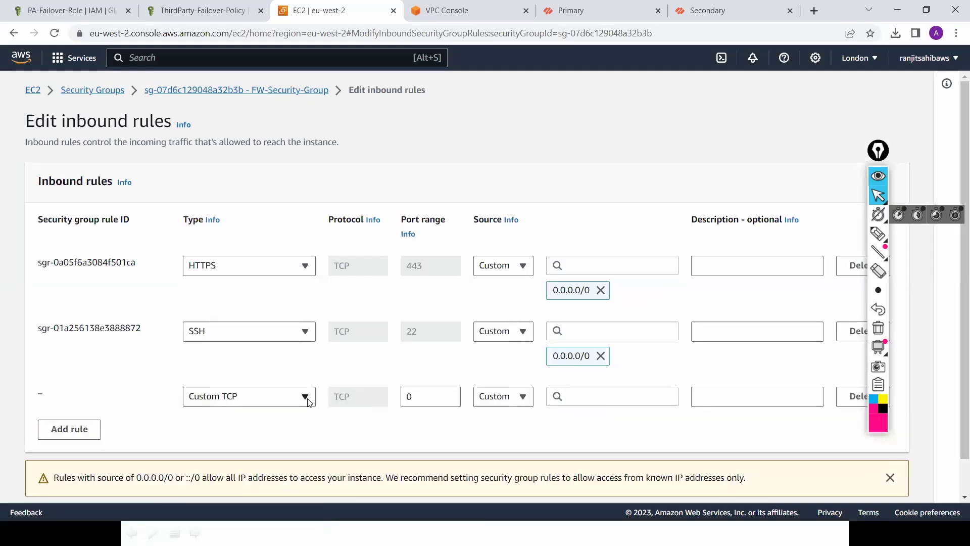
pyautogui.click(306, 397)
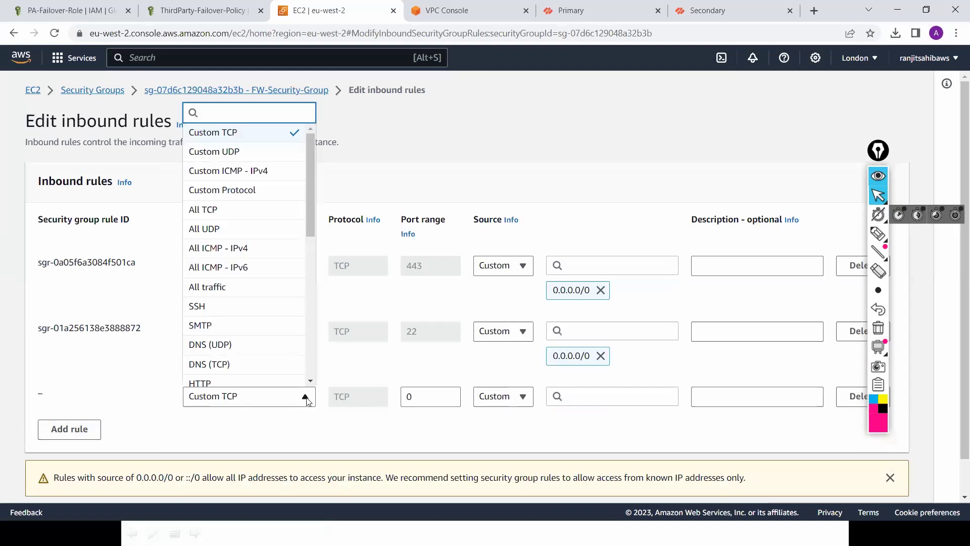
pyautogui.click(257, 288)
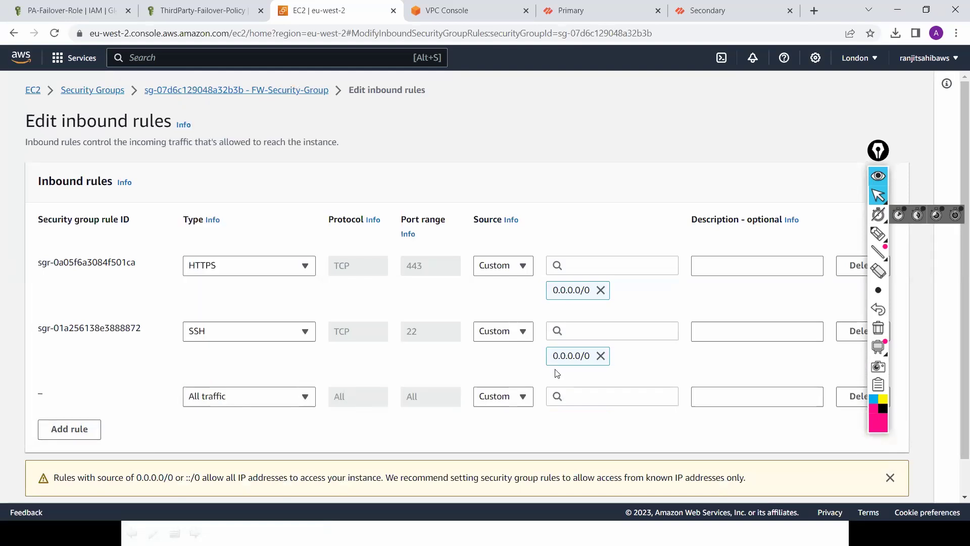
pyautogui.click(581, 396)
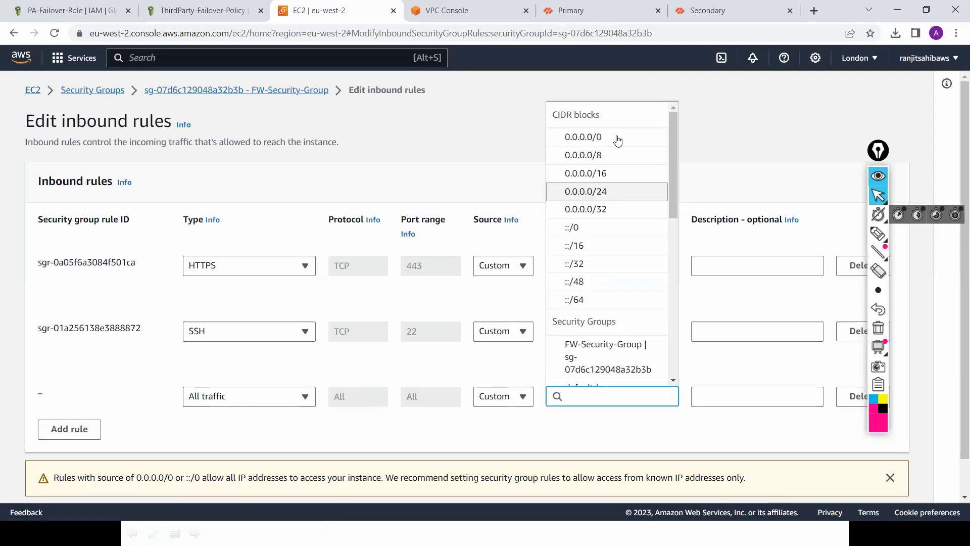
pyautogui.press('Return')
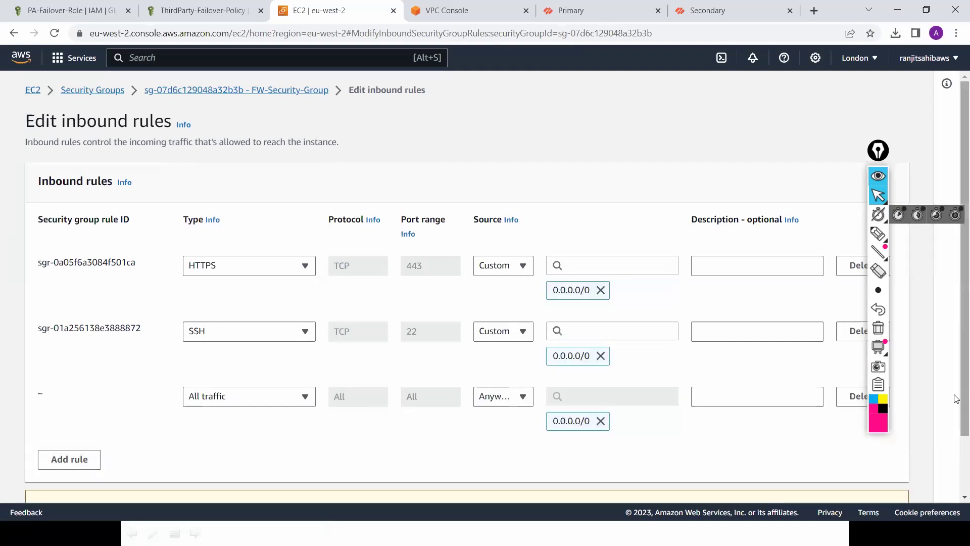
pyautogui.scroll(-2, 950, 409)
pyautogui.click(870, 480)
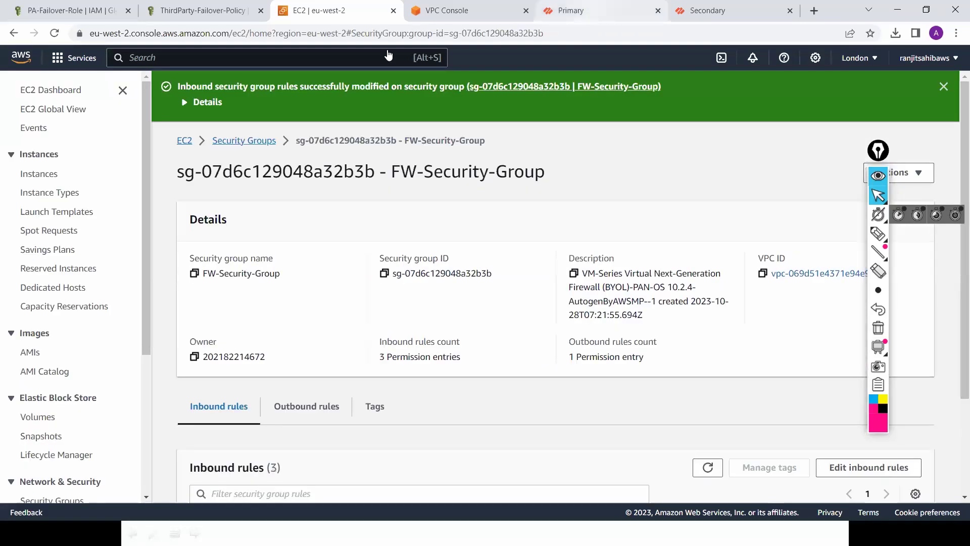
pyautogui.click(590, 14)
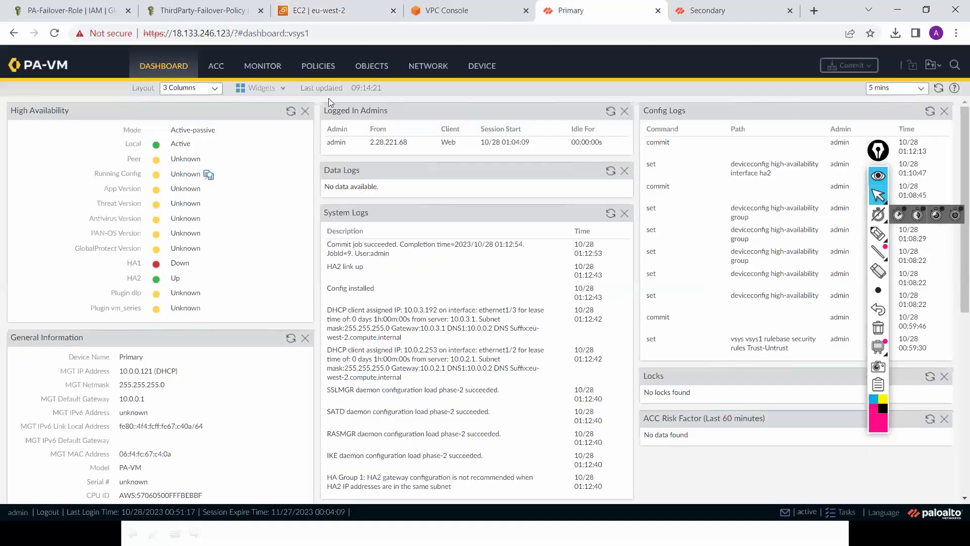
# Step: Refresh the Primary's HA status and add the High Availability widget to the Secondary's dashboard
pyautogui.click(289, 114)
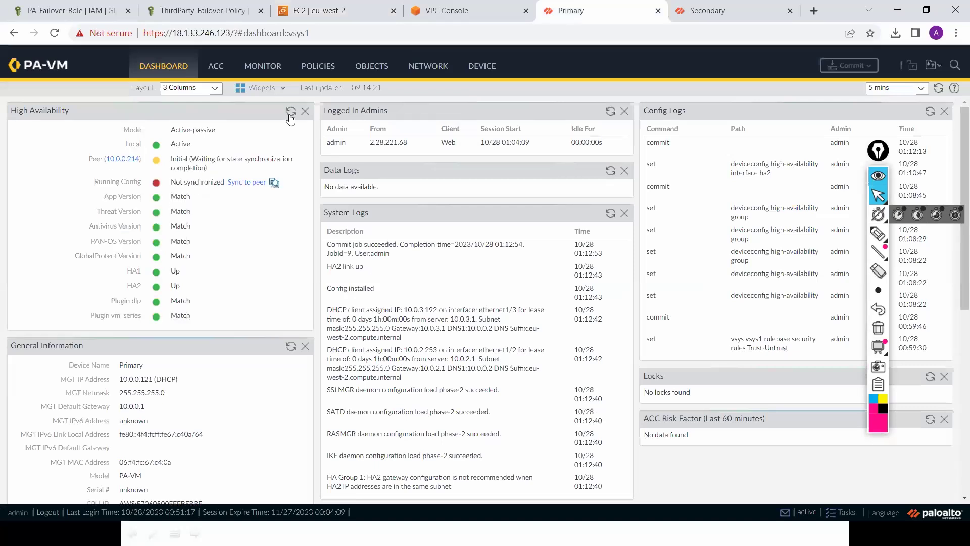
pyautogui.click(732, 10)
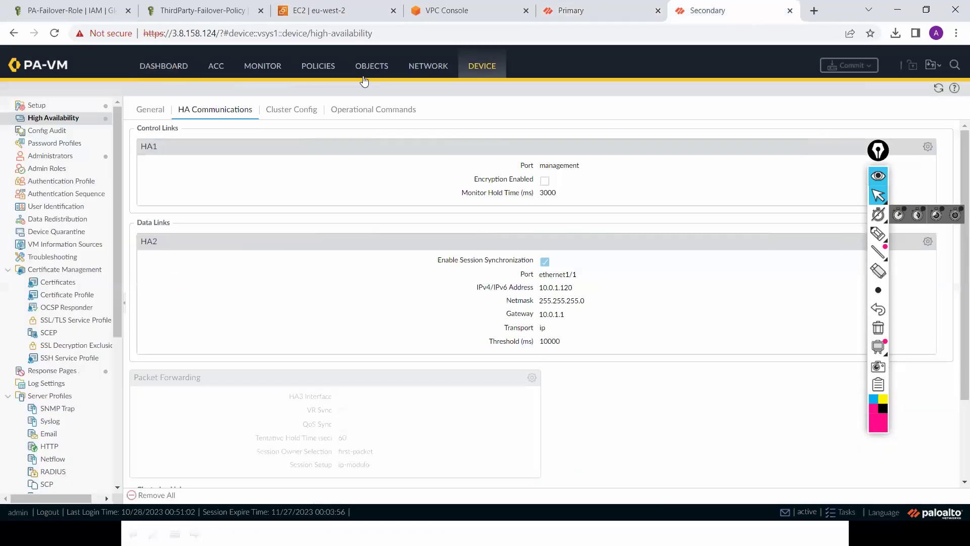
pyautogui.click(174, 67)
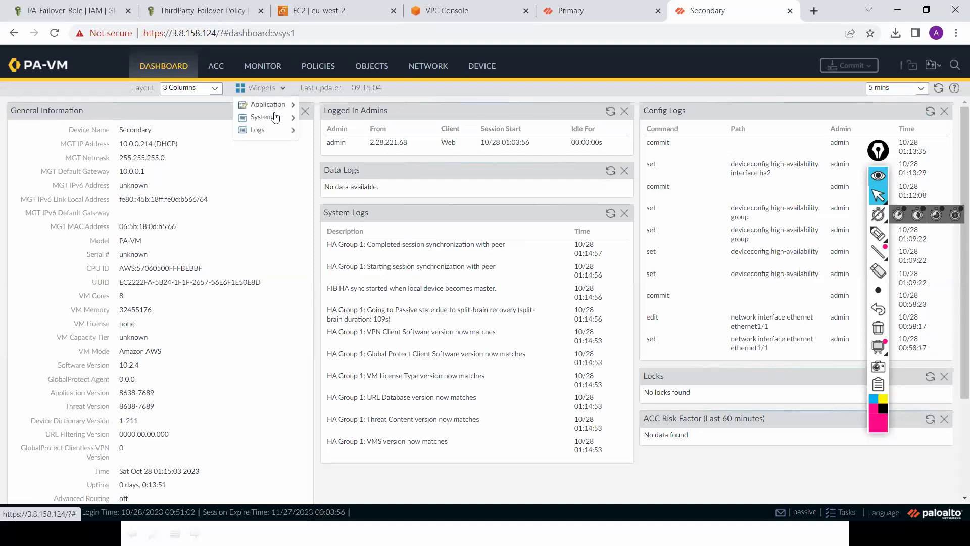
pyautogui.click(262, 90)
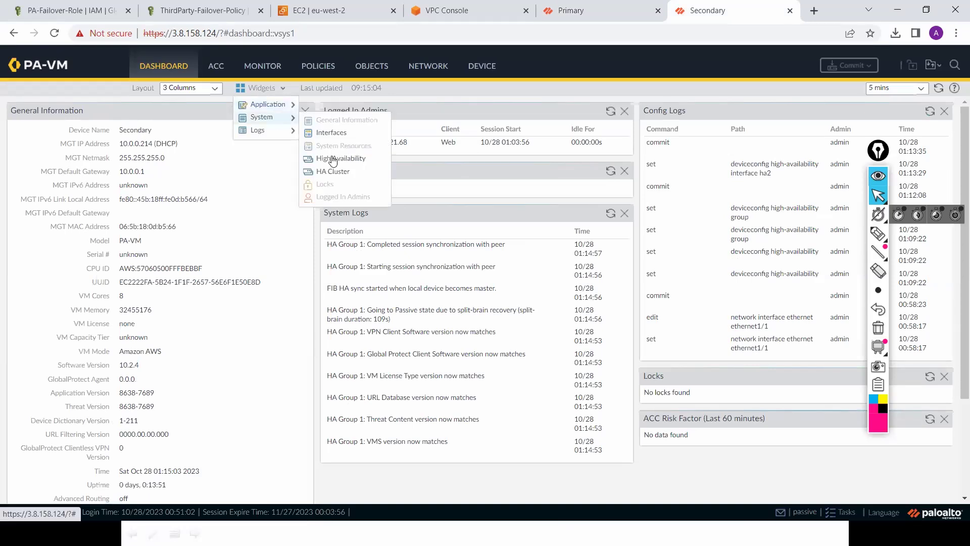
pyautogui.click(332, 159)
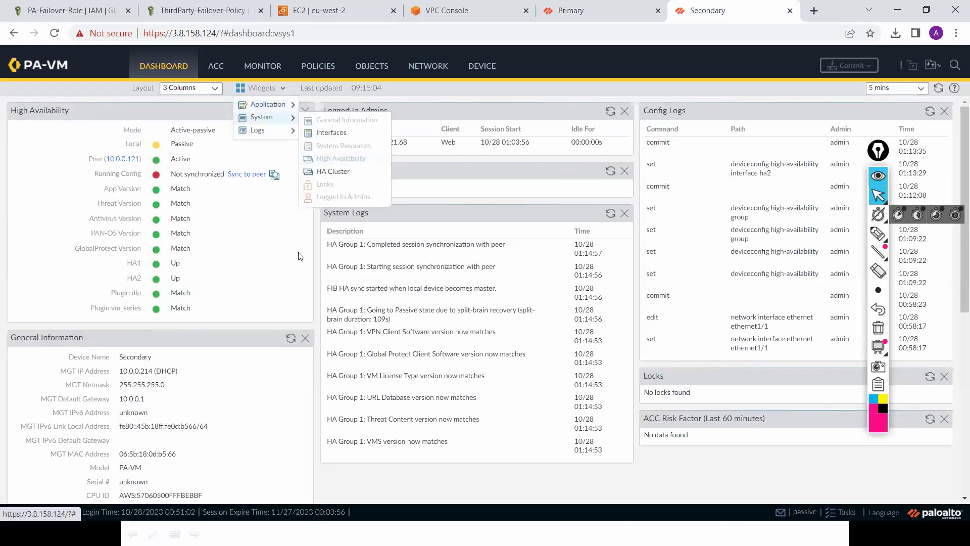
pyautogui.click(591, 14)
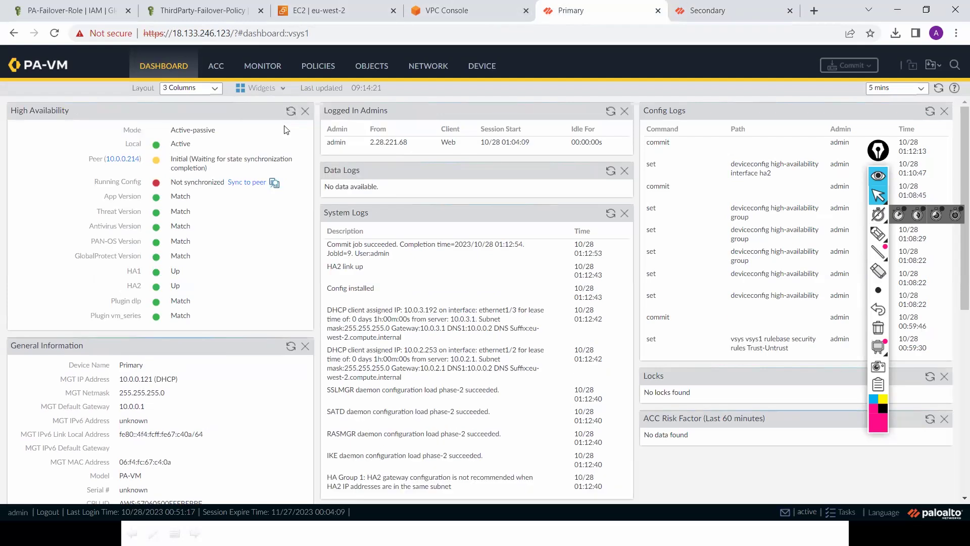
# Step: Sync the Primary's running configuration to its peer, then check the Secondary's network interfaces
pyautogui.click(247, 183)
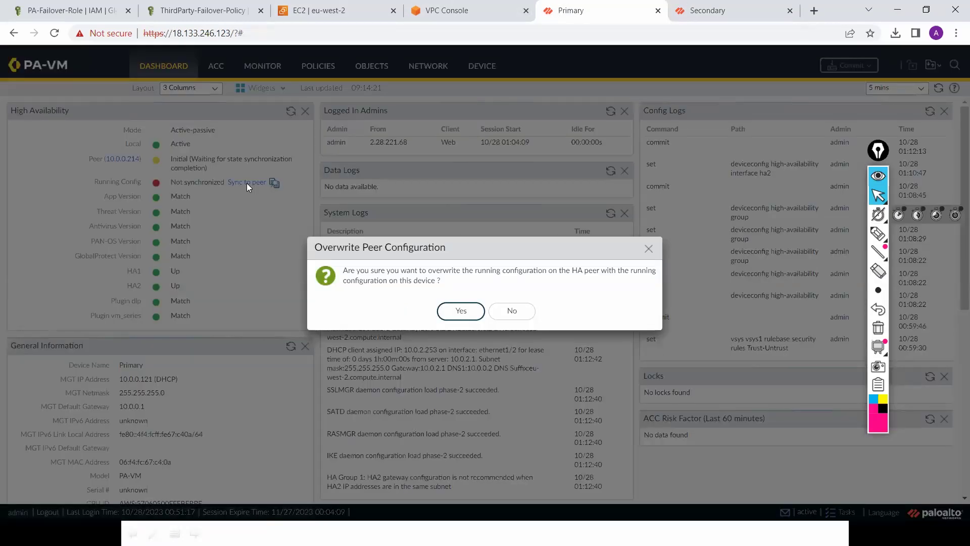
pyautogui.click(461, 312)
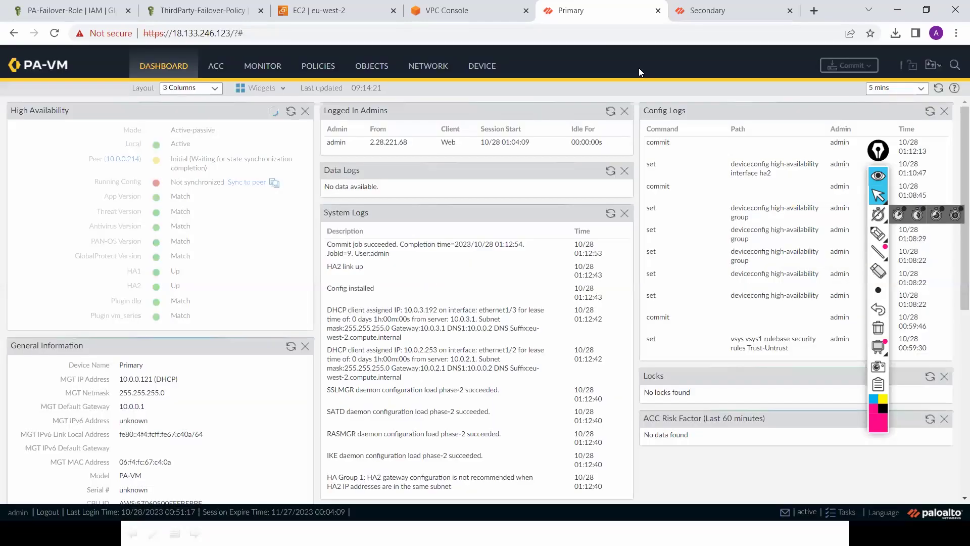
pyautogui.click(725, 12)
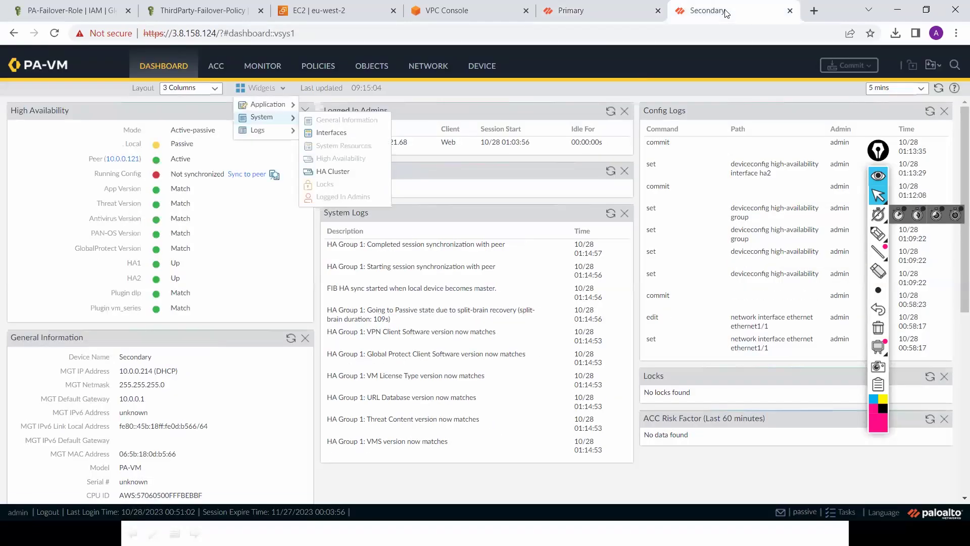
pyautogui.click(569, 89)
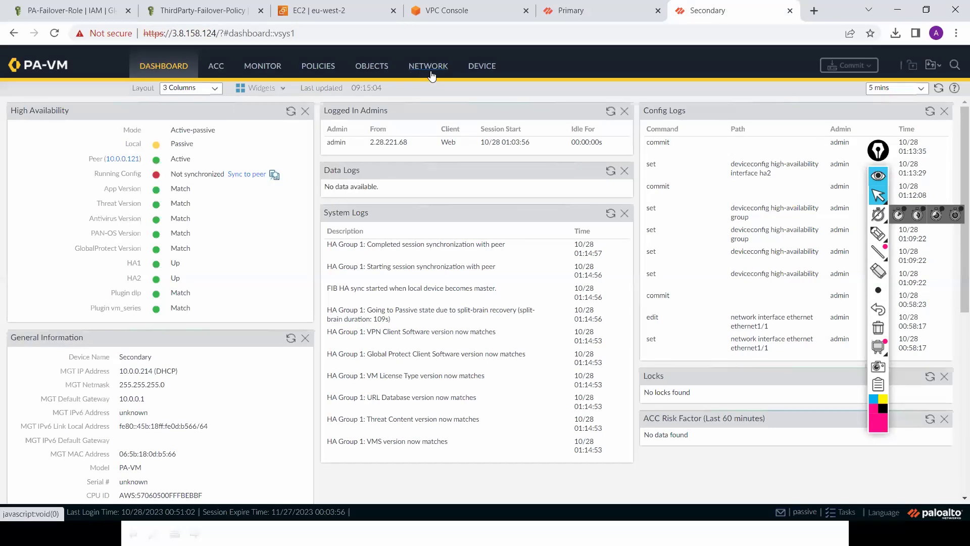
pyautogui.click(431, 66)
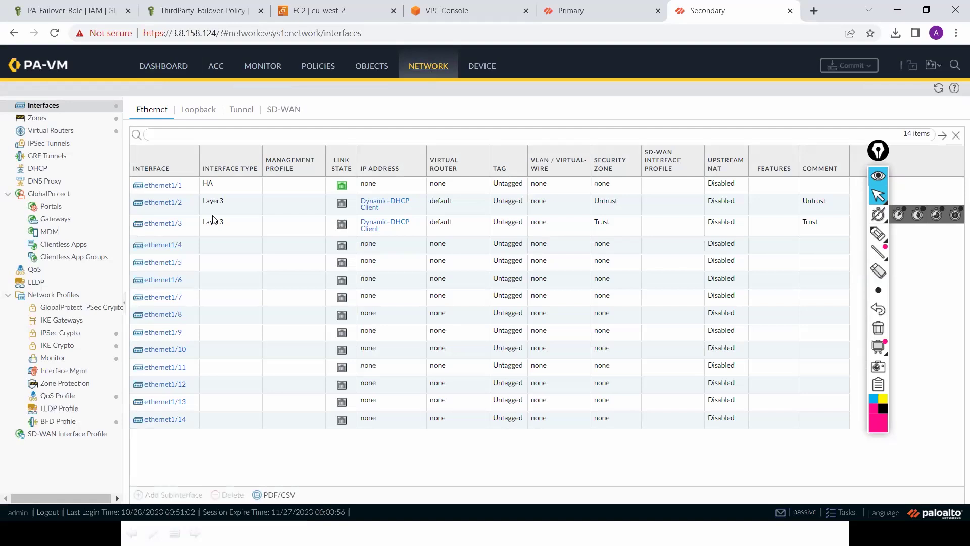
pyautogui.click(573, 21)
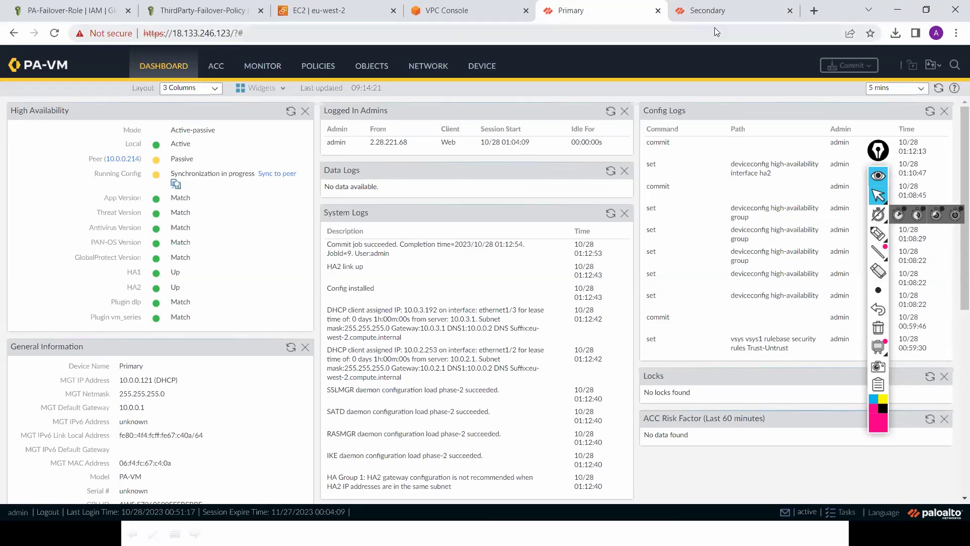
# Step: Show only PA-FW-1's instance details and private IPv4 addresses in the EC2 Instances list
pyautogui.click(336, 10)
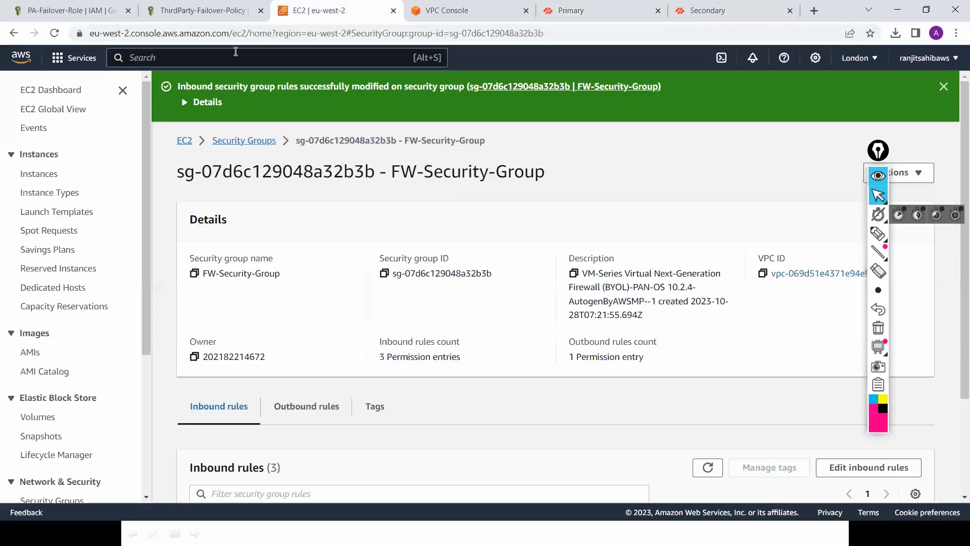
pyautogui.click(40, 175)
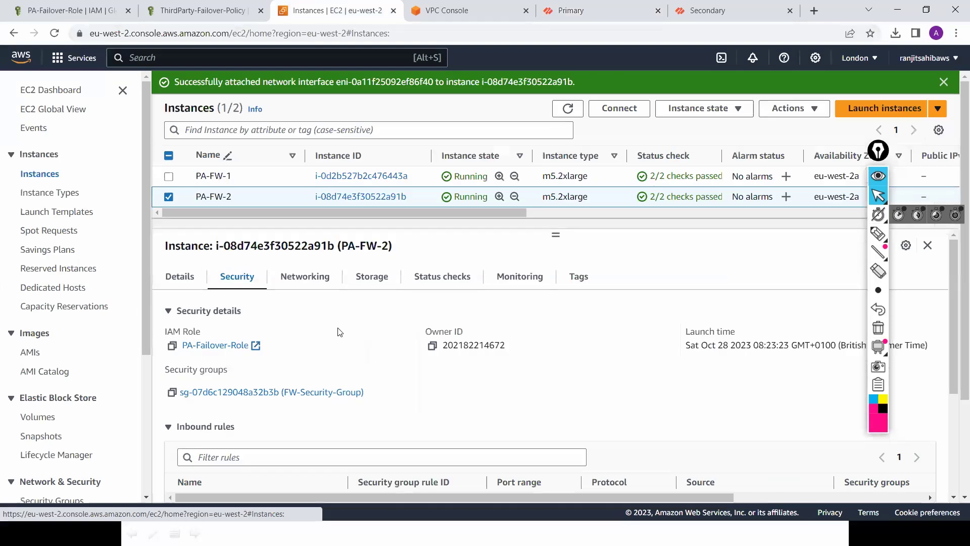
pyautogui.click(182, 277)
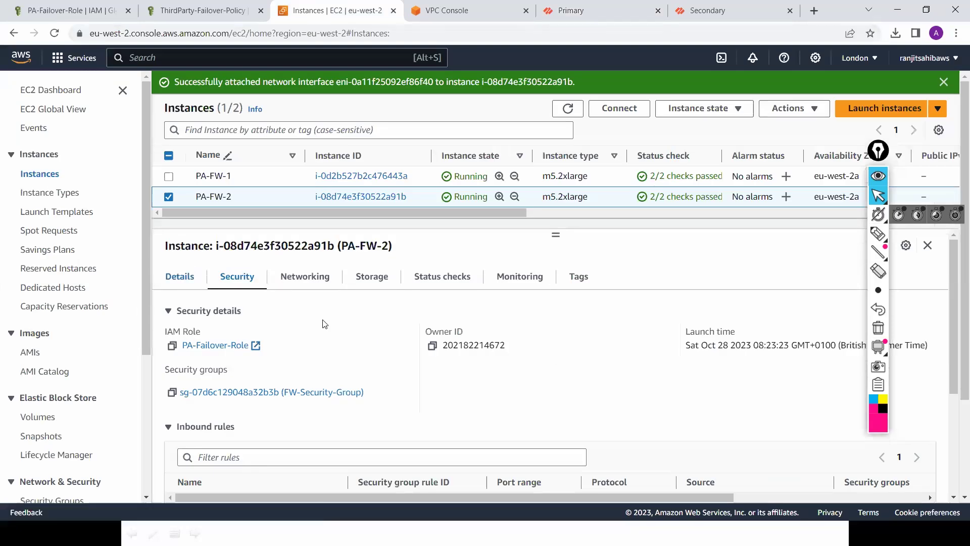
pyautogui.click(170, 177)
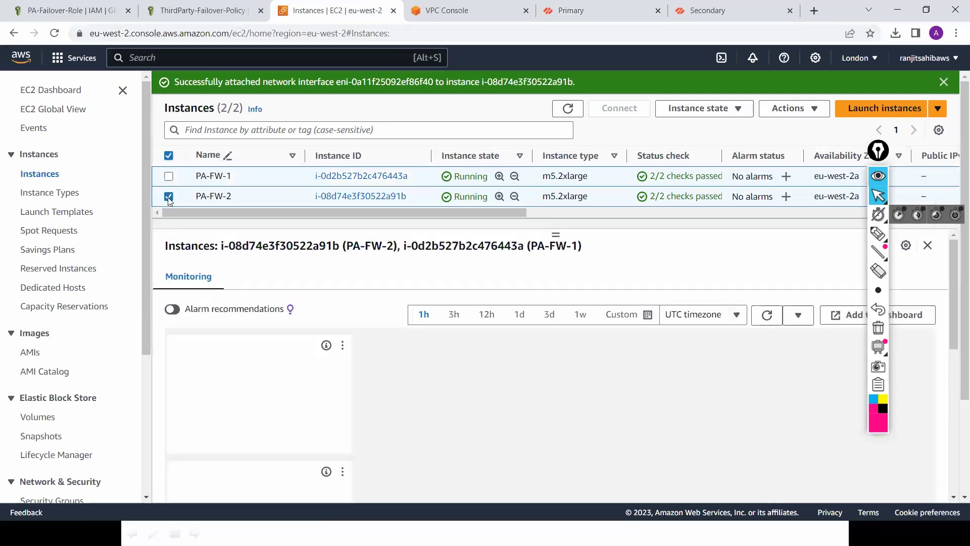
pyautogui.click(169, 197)
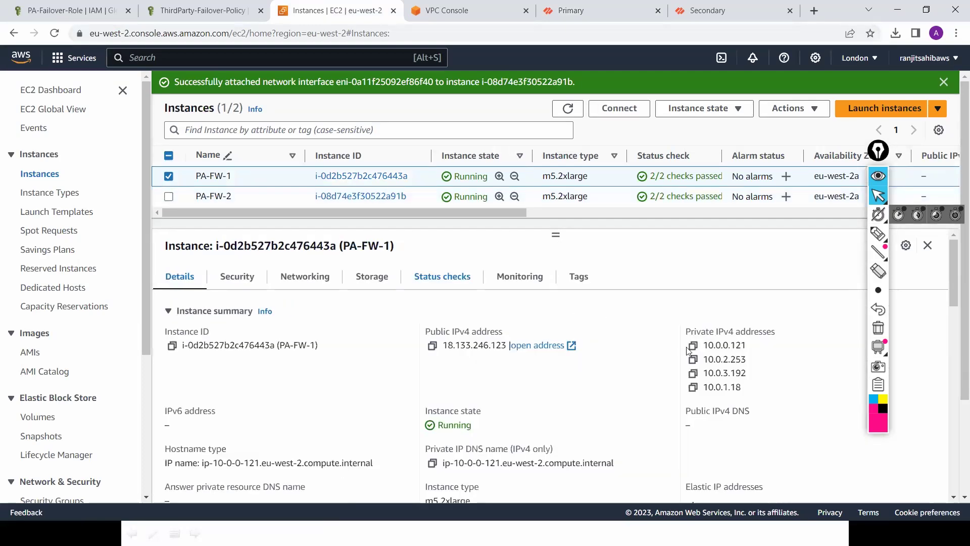
pyautogui.click(586, 10)
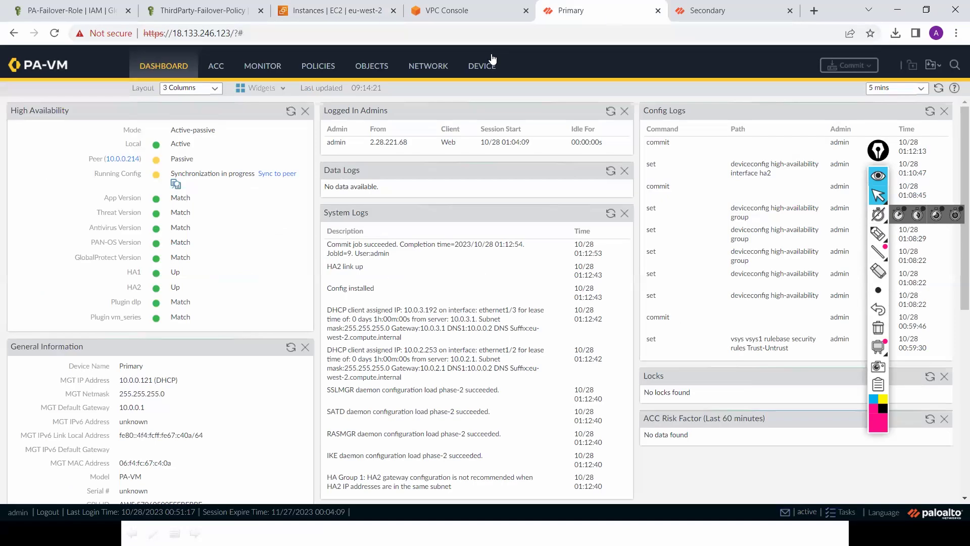
# Step: Compare the Primary's and Secondary's Network > Interfaces lists, then go to PA-FW-1's EC2 details
pyautogui.click(435, 63)
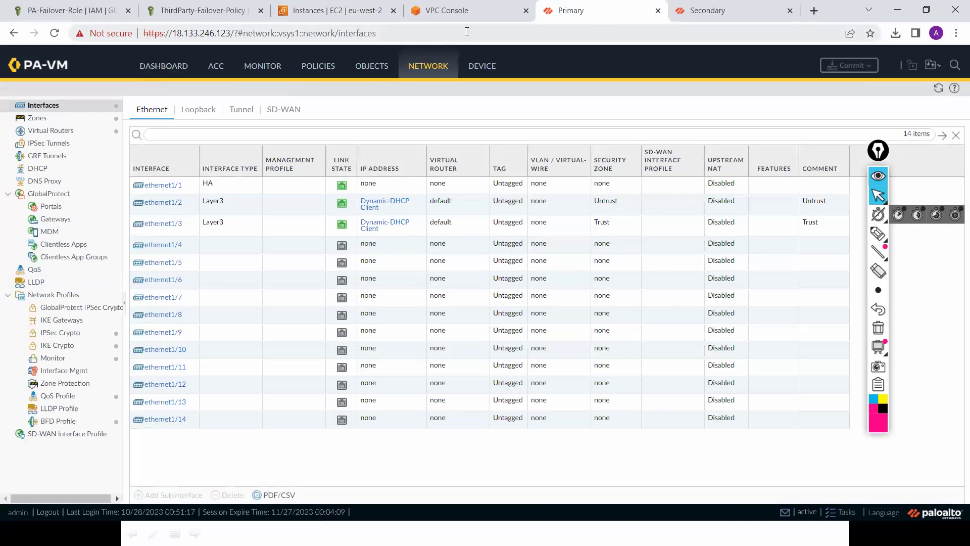
pyautogui.click(719, 17)
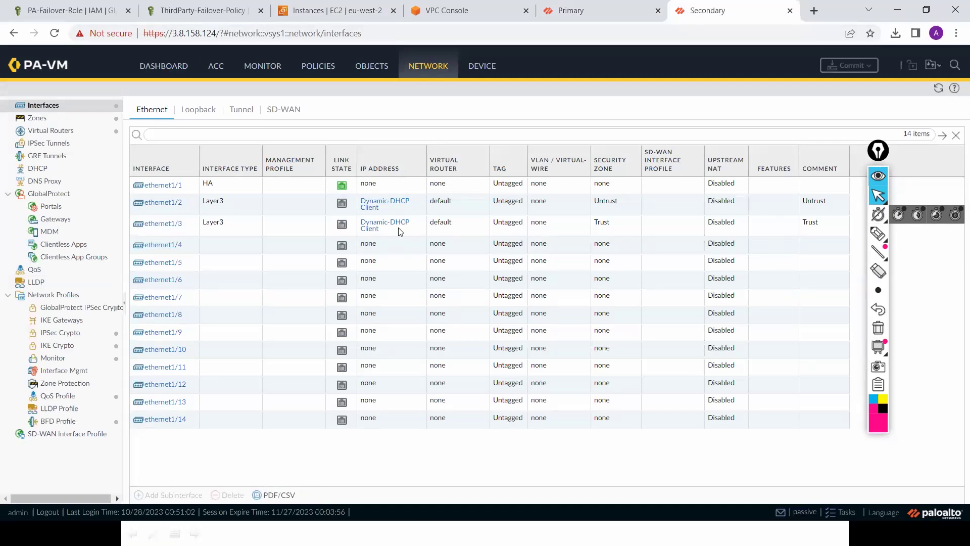
pyautogui.click(353, 14)
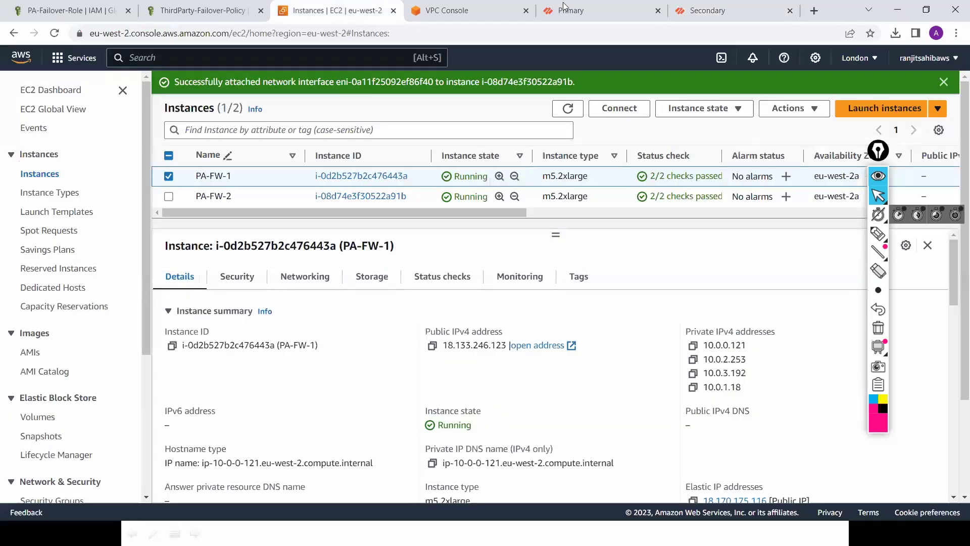
# Step: Return to the Primary firewall's Ethernet interfaces list
pyautogui.click(602, 15)
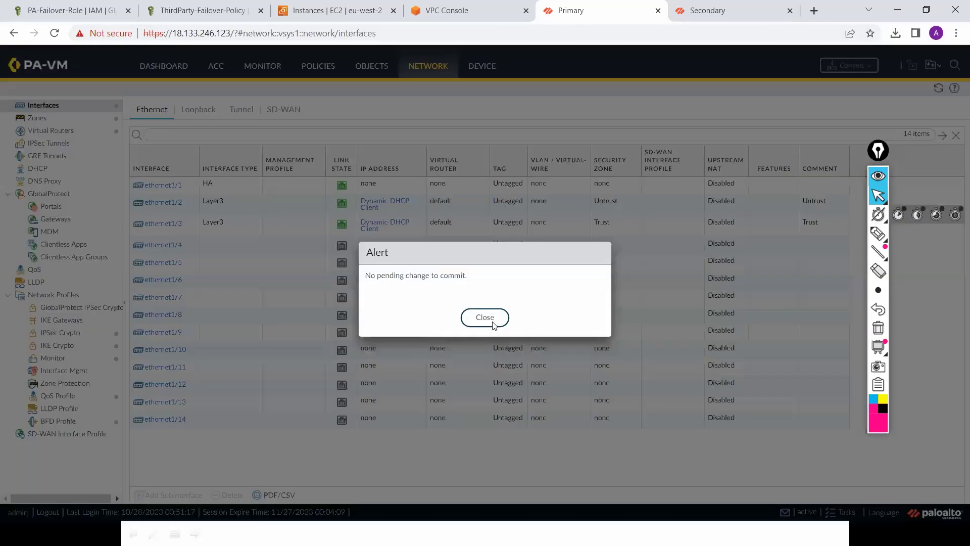
# Step: Run Commit on the Primary and Secondary firewalls and dismiss the 'No pending change to commit' alert
pyautogui.click(484, 317)
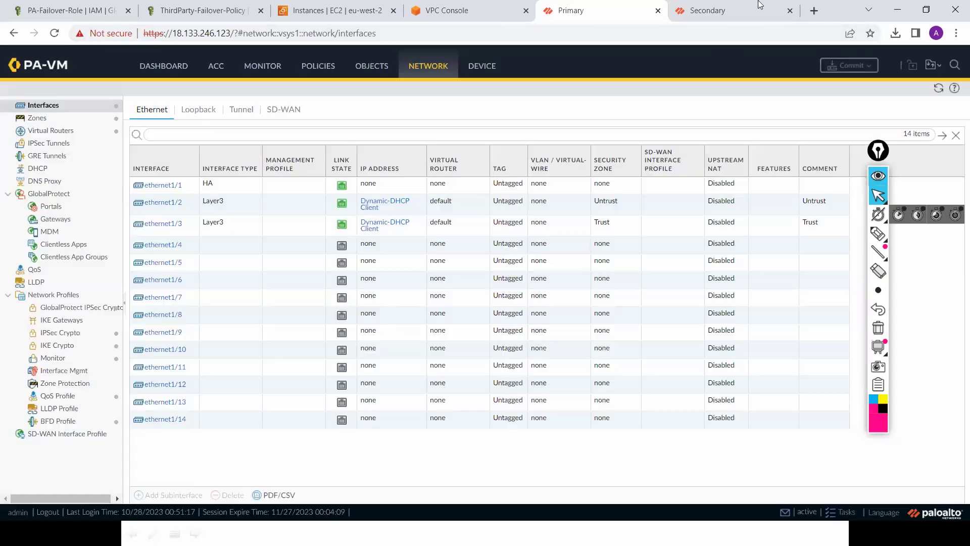
pyautogui.click(739, 11)
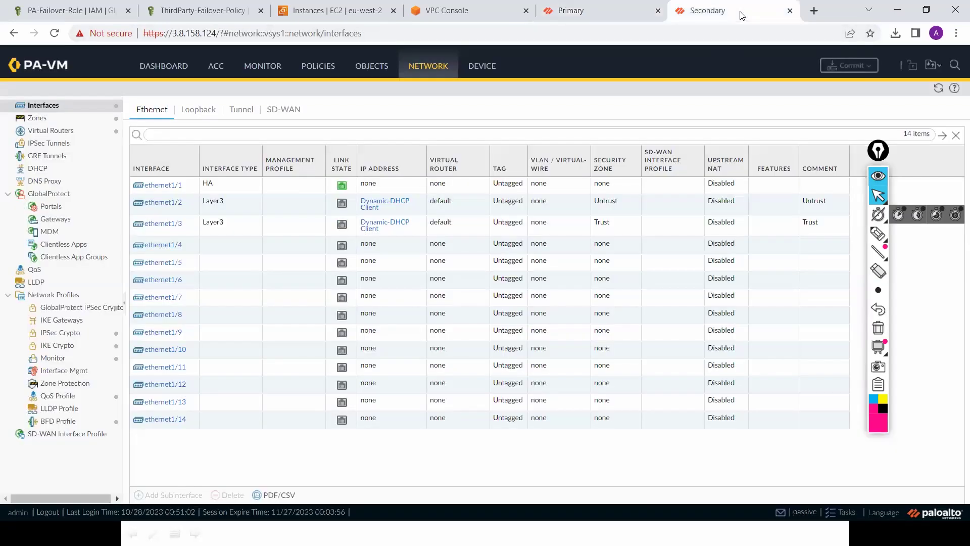
pyautogui.click(850, 67)
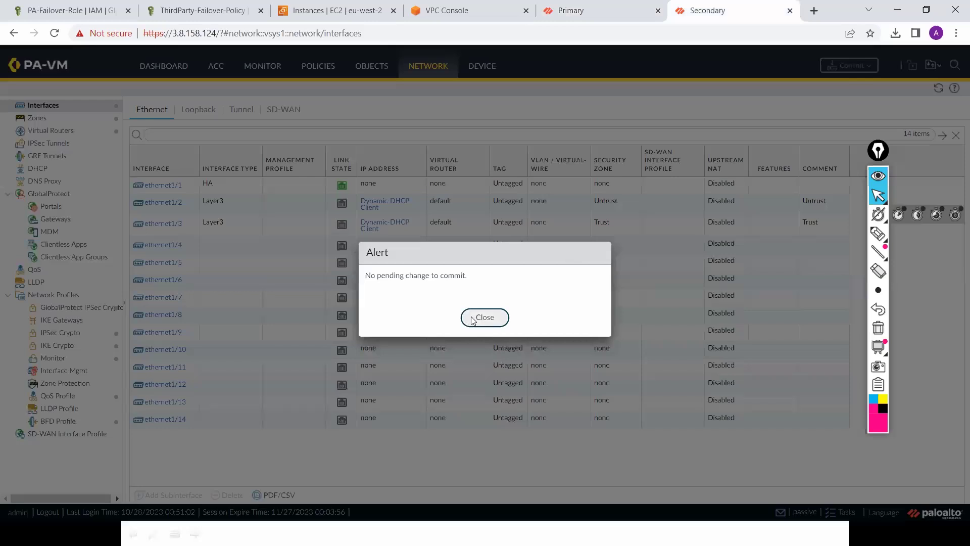
pyautogui.press('Escape')
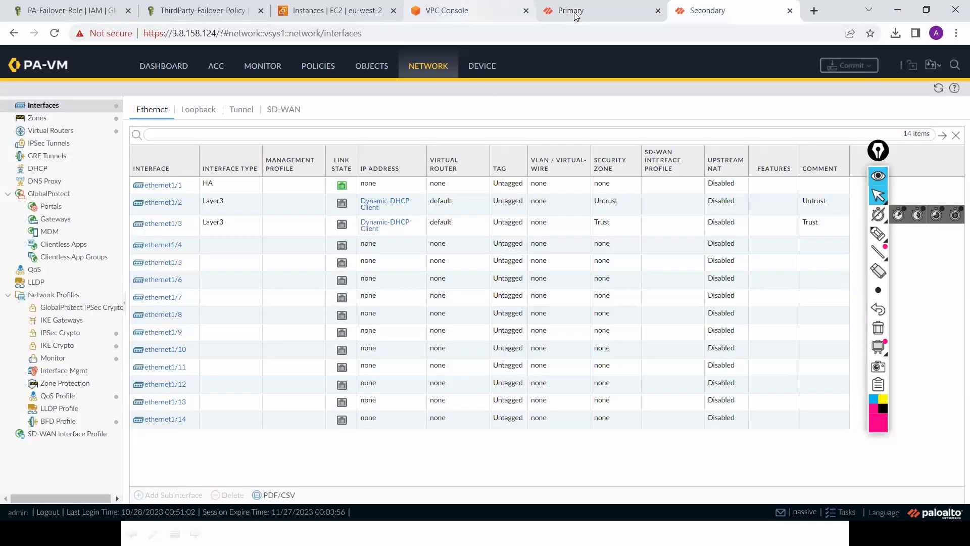
# Step: Switch between the Primary, EC2 and Secondary tabs, ending on the Secondary's Ethernet interfaces
pyautogui.click(575, 15)
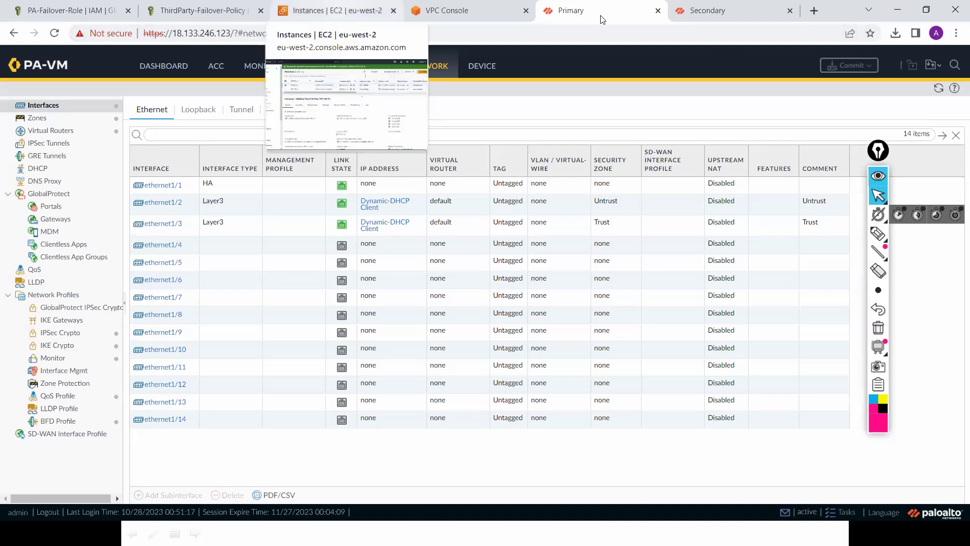
pyautogui.click(337, 11)
pyautogui.hotkey('ctrl', '5')
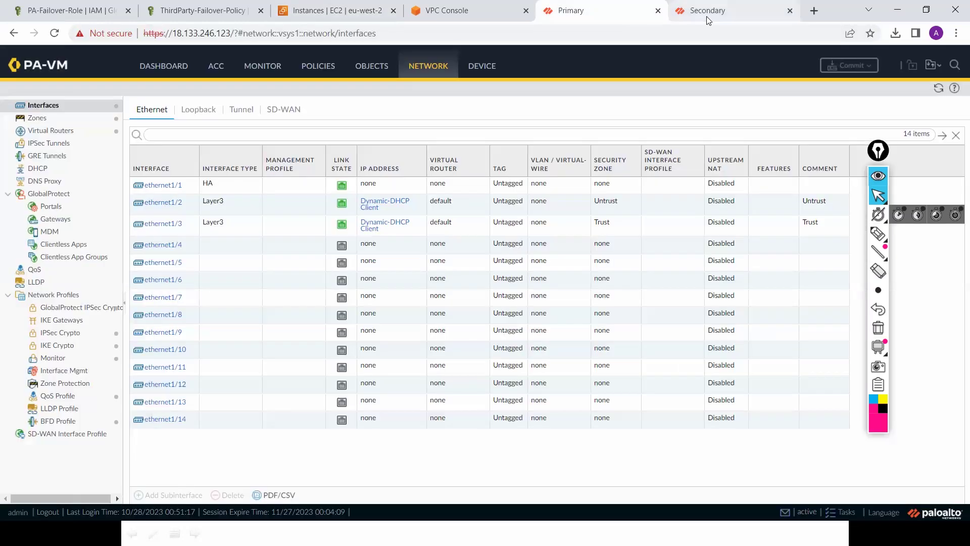
pyautogui.click(707, 17)
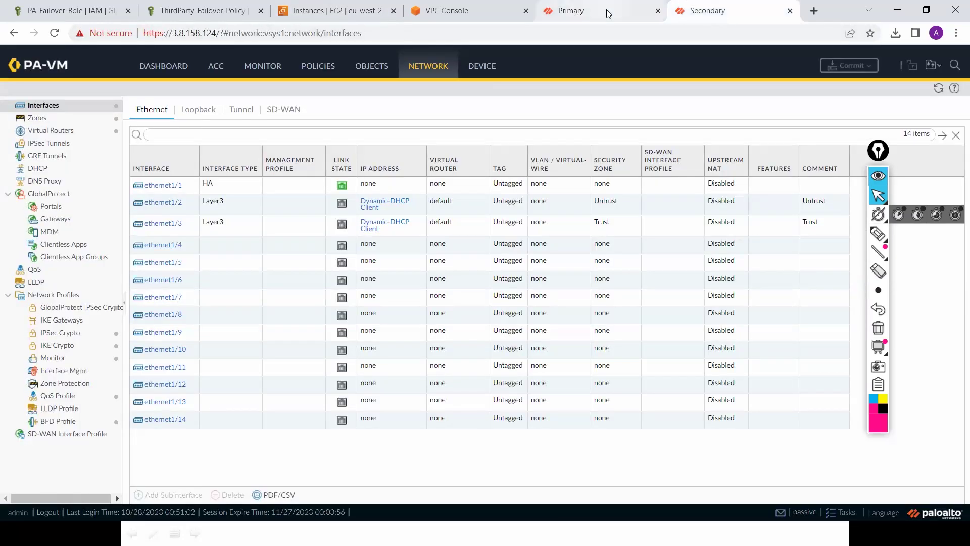
pyautogui.hotkey('ctrl', '5')
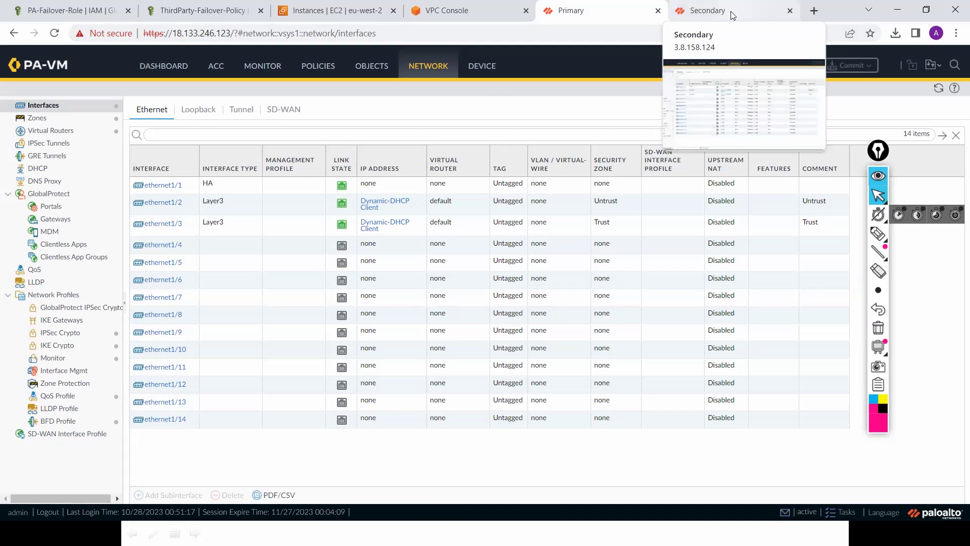
pyautogui.click(730, 11)
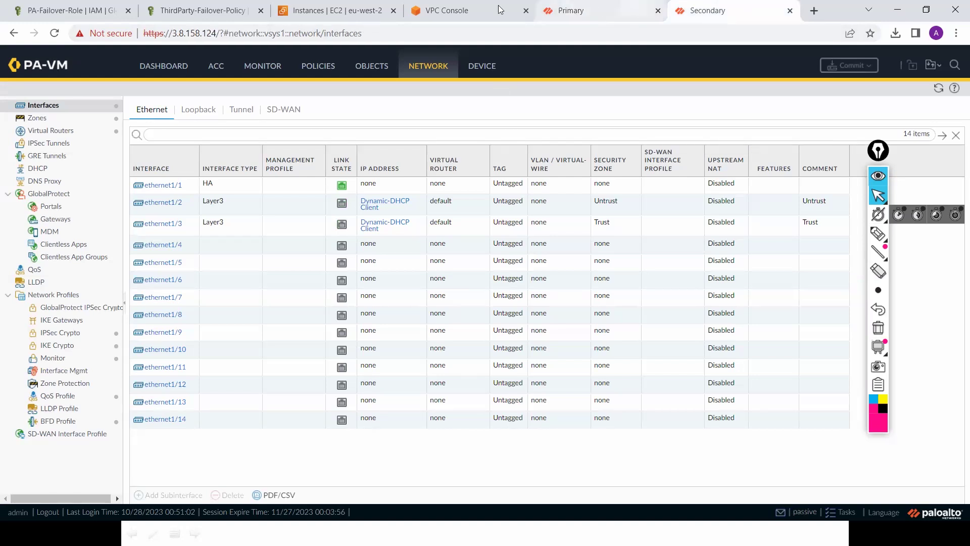
# Step: Check the HA status on the Secondary's and Primary's Dashboards
pyautogui.click(594, 7)
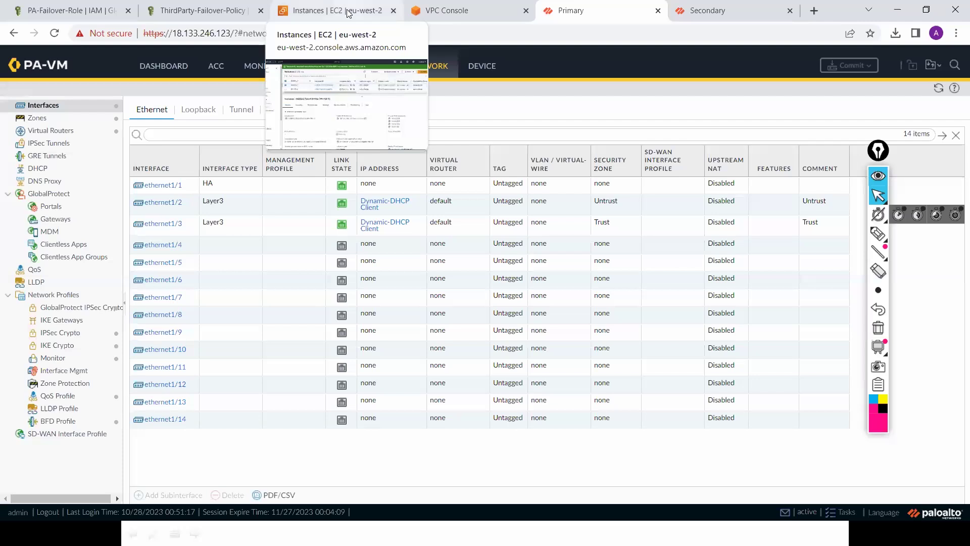
pyautogui.click(348, 13)
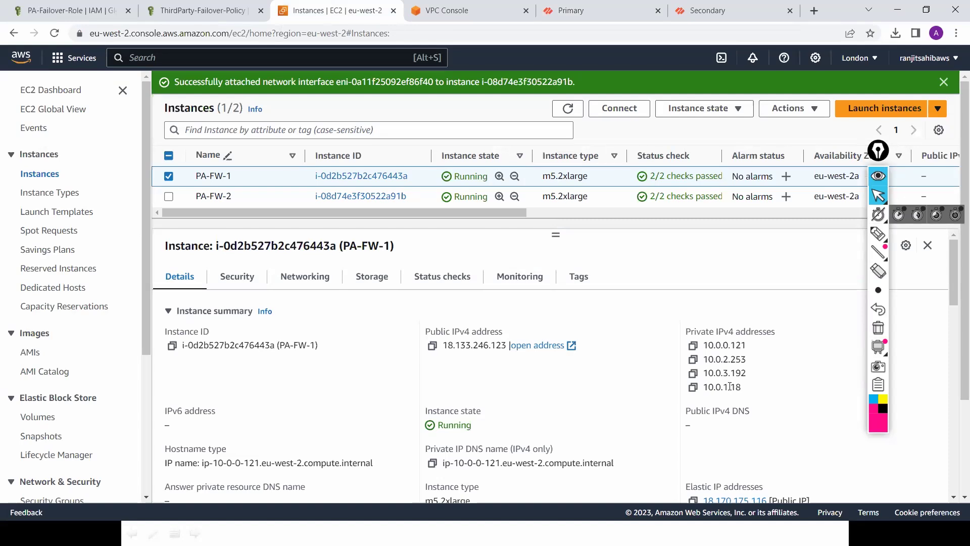
pyautogui.click(749, 10)
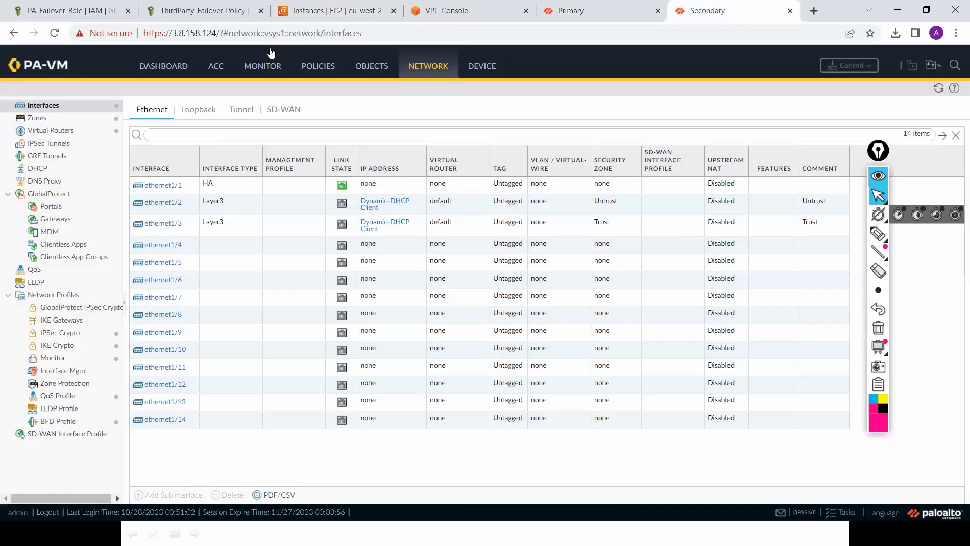
pyautogui.click(177, 70)
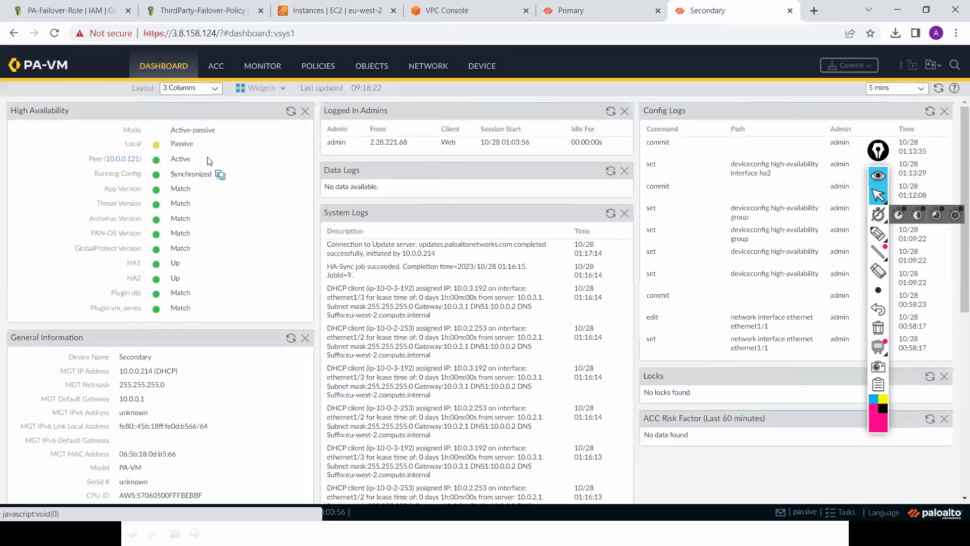
pyautogui.click(611, 17)
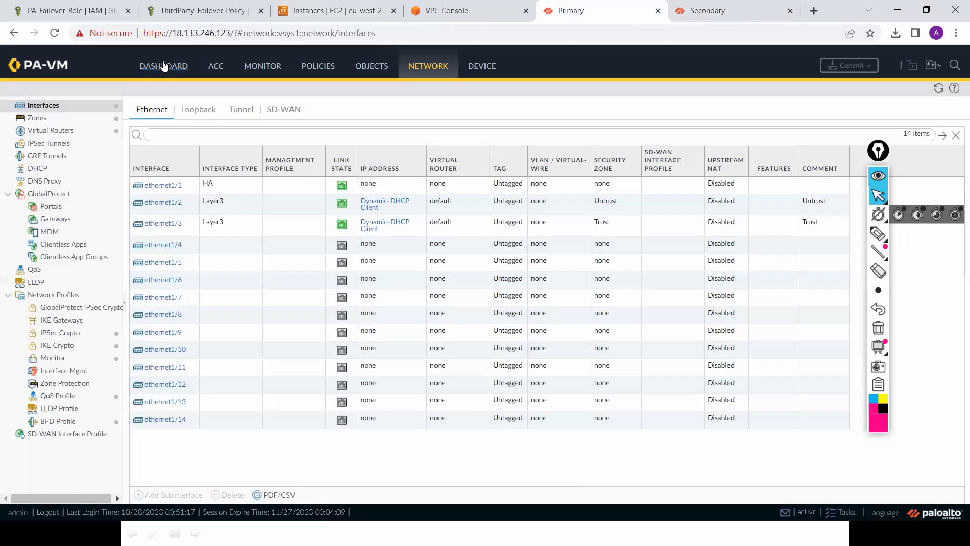
pyautogui.click(163, 66)
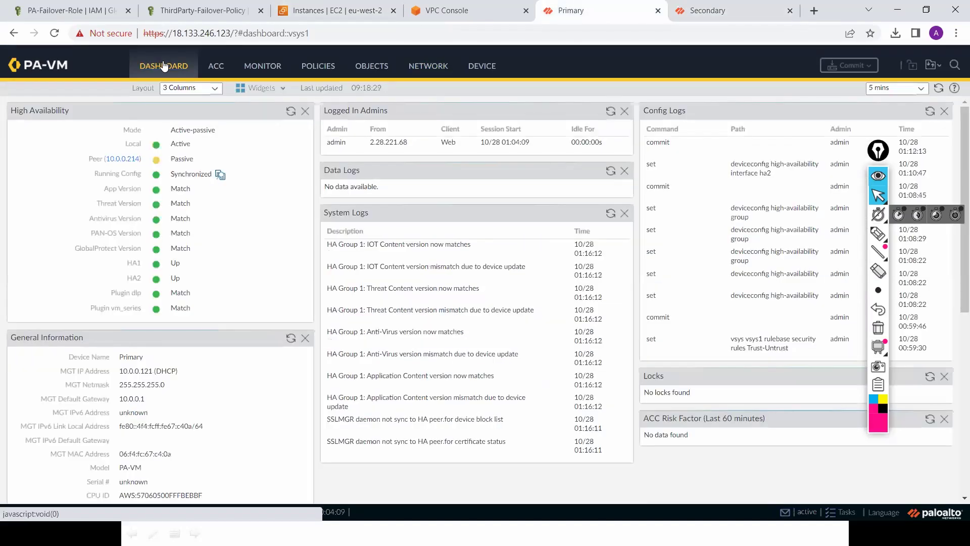
# Step: Compare Primary and Secondary interface link states, then return to the EC2 instances list
pyautogui.click(433, 67)
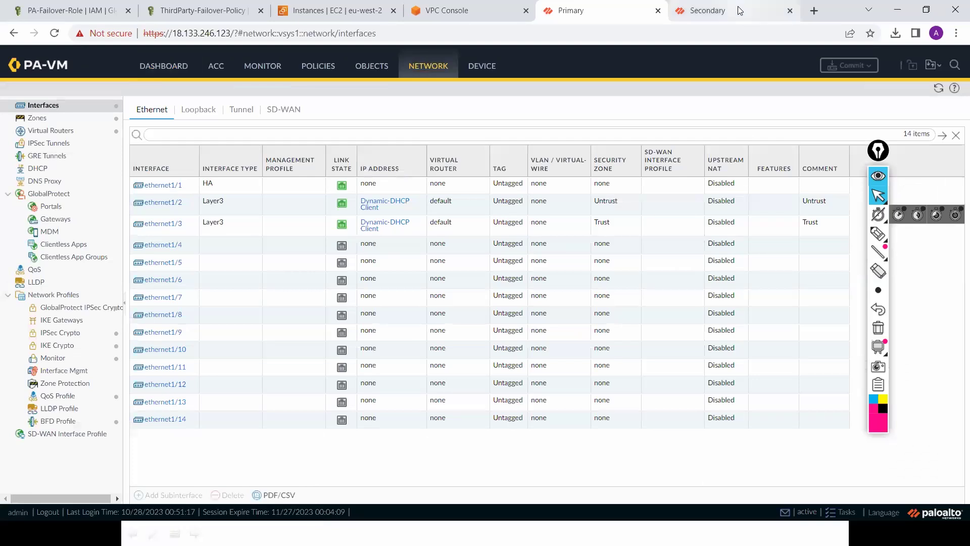
pyautogui.click(737, 10)
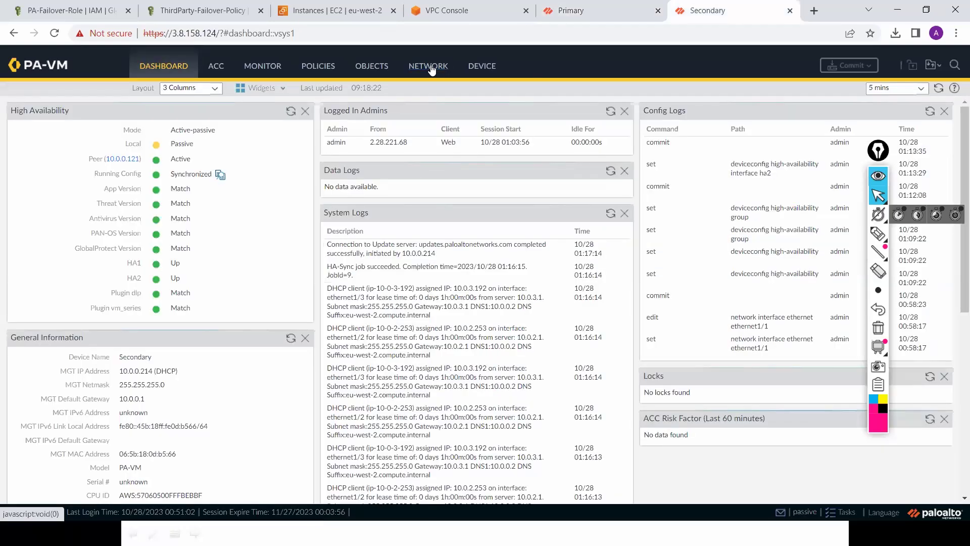
pyautogui.click(431, 67)
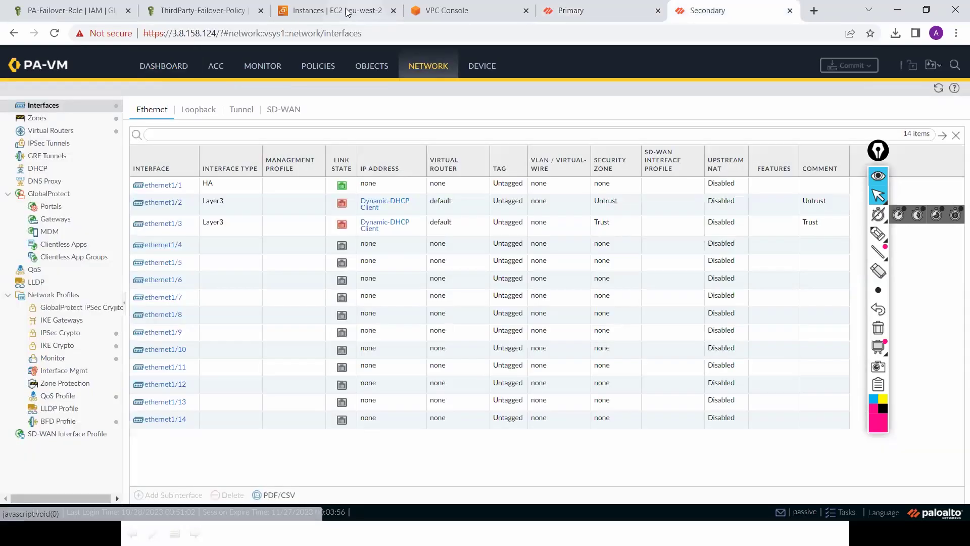
pyautogui.click(346, 12)
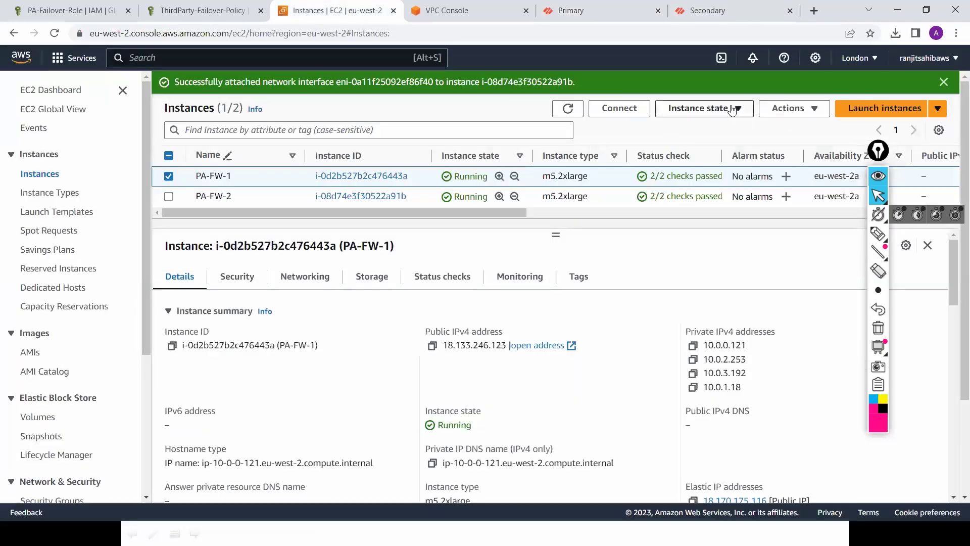
# Step: Stop the PA-FW-1 instance, refresh the list, then select the Primary's public IP in its URL
pyautogui.click(732, 110)
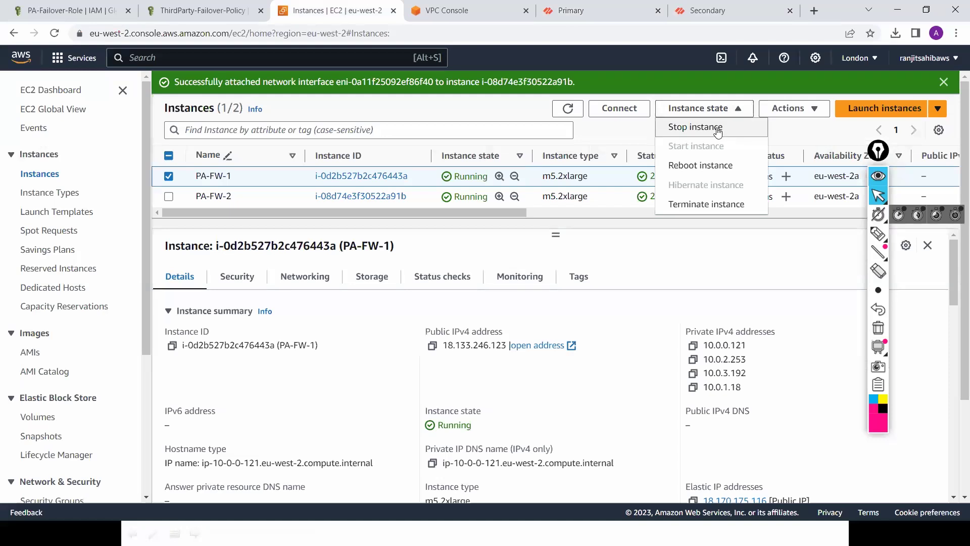
pyautogui.click(718, 131)
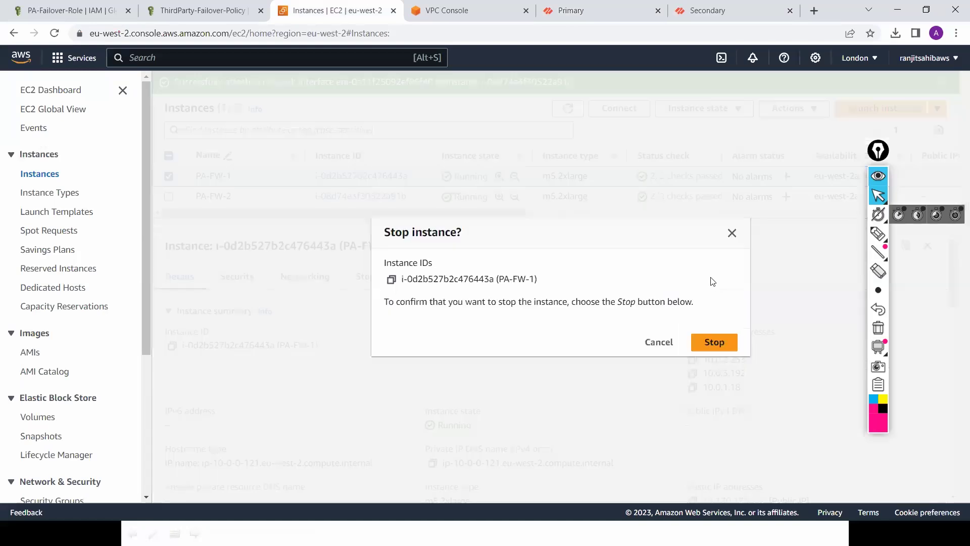
pyautogui.click(712, 343)
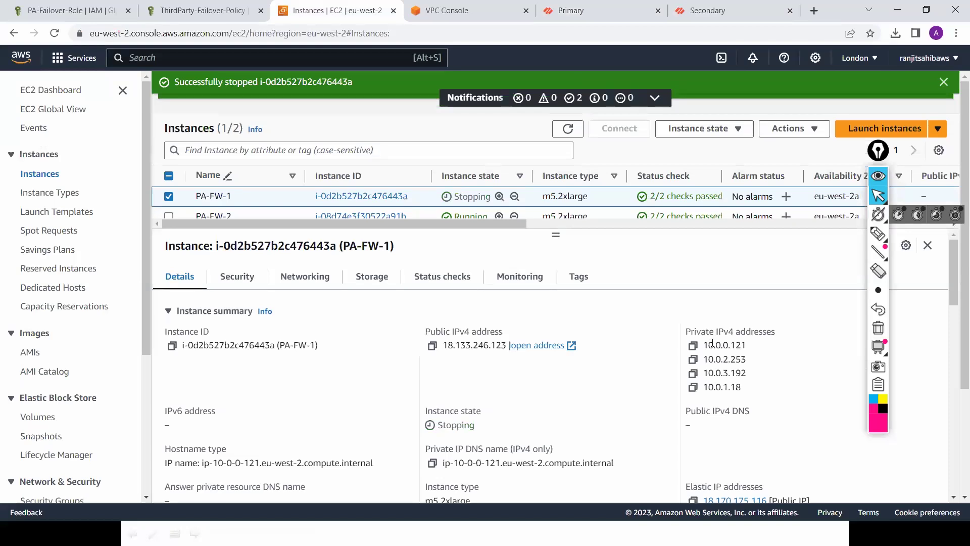
pyautogui.click(579, 140)
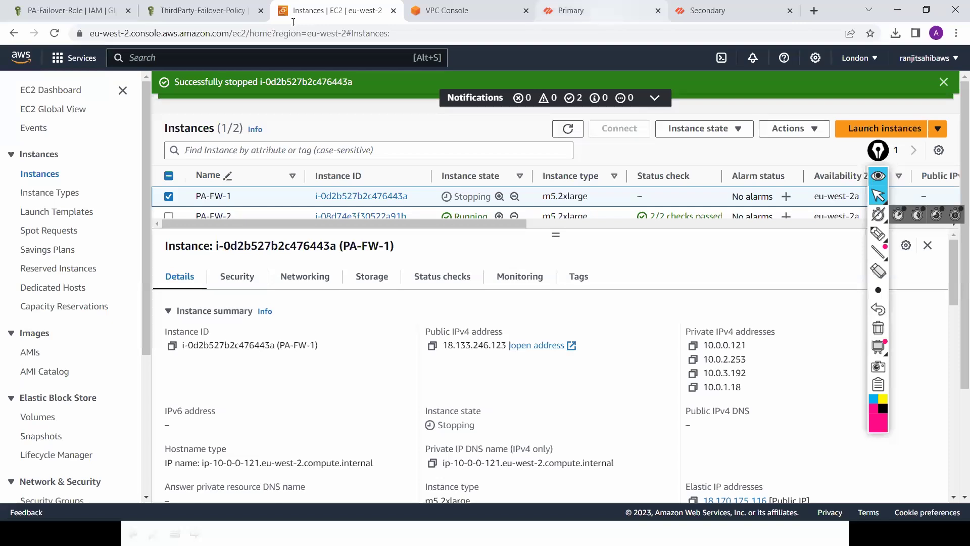
pyautogui.click(604, 19)
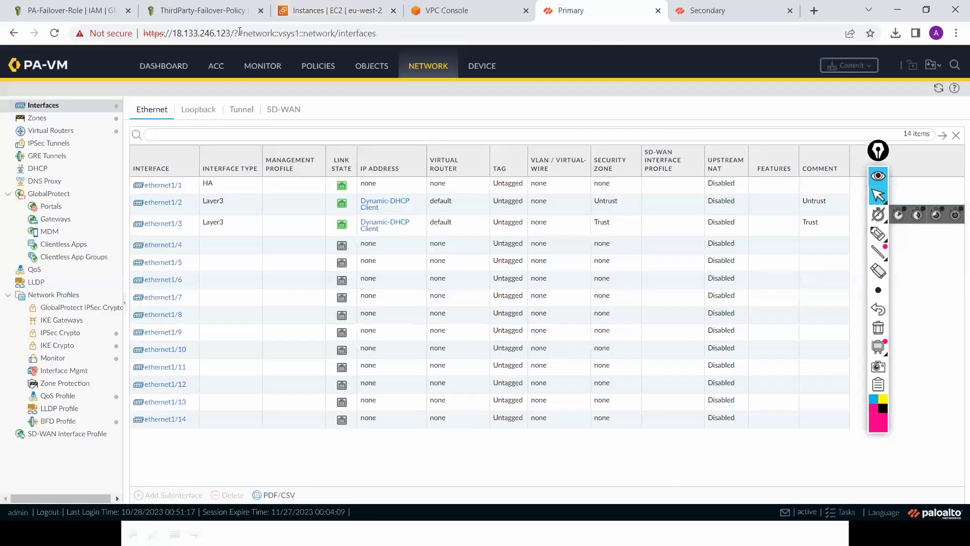
pyautogui.doubleClick(174, 30)
pyautogui.hotkey('ctrl', 'c')
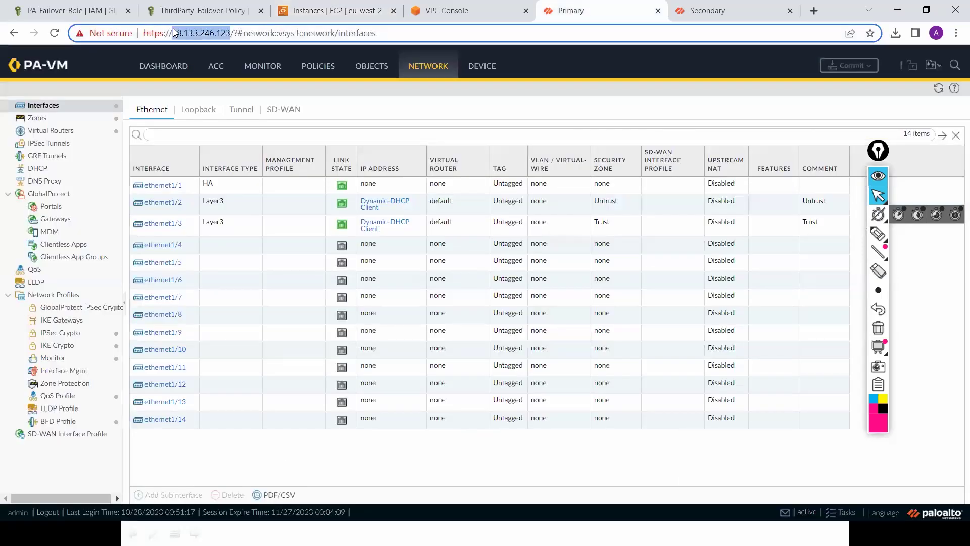
# Step: Open Command Prompt and briefly ping the primary's public IP 18.133.246.123
pyautogui.press('super+r')
pyautogui.write('cm')
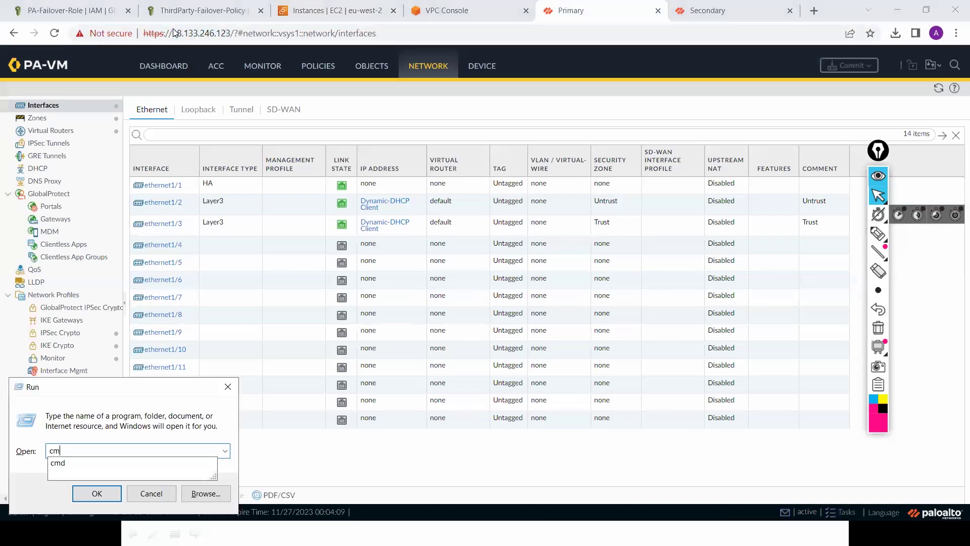
pyautogui.press('Return')
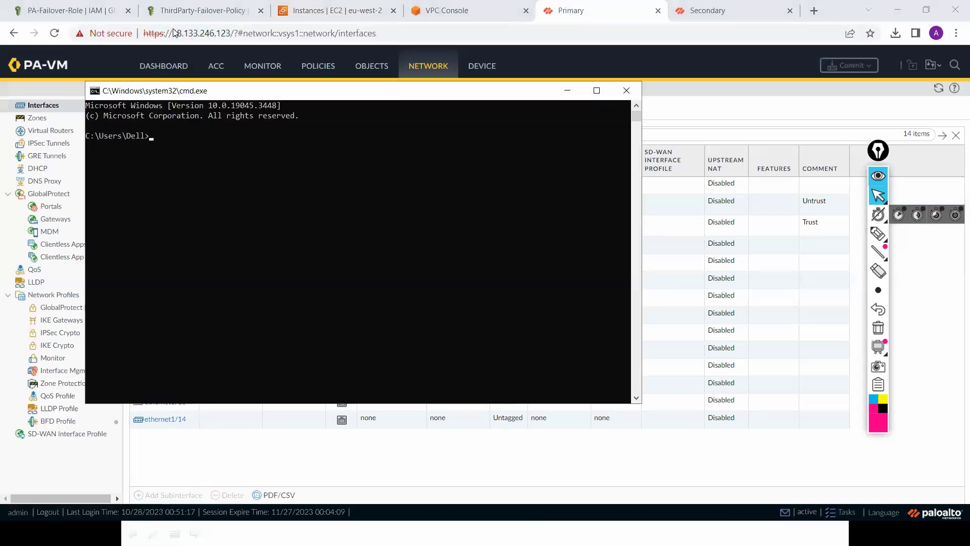
pyautogui.write('ping')
pyautogui.hotkey('ctrl', 'v')
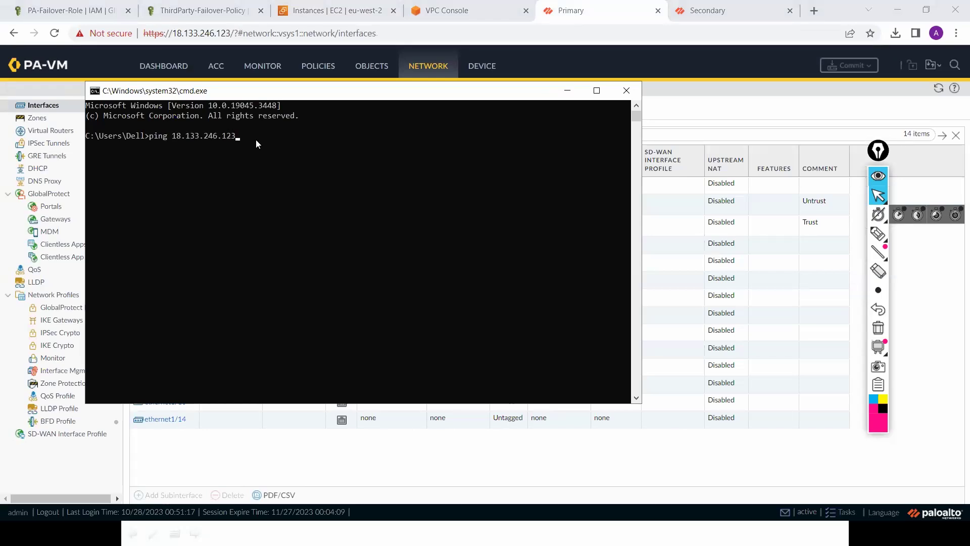
pyautogui.press('Return')
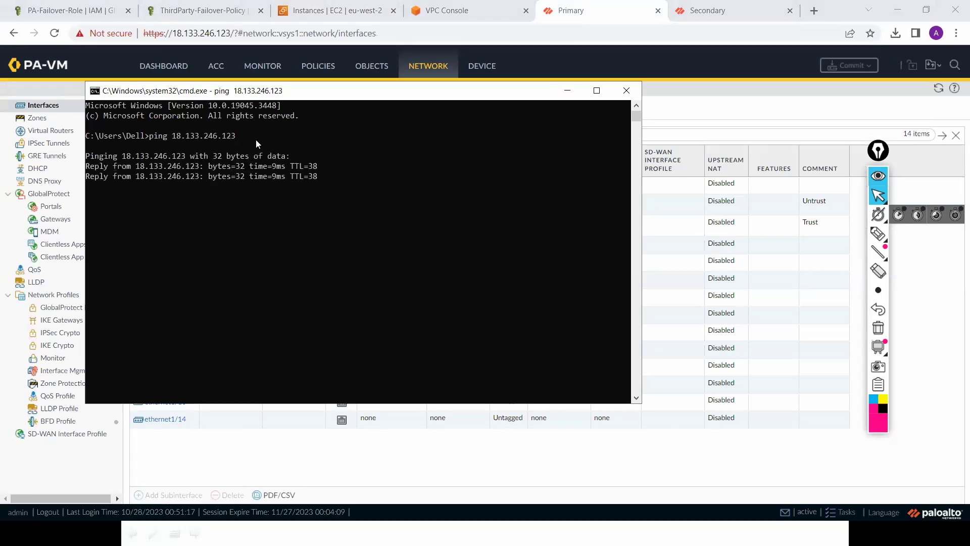
pyautogui.hotkey('ctrl', 'c')
# Step: Rerun the ping to 18.133.246.123 continuously and go back to the EC2 instances list
pyautogui.press('Up')
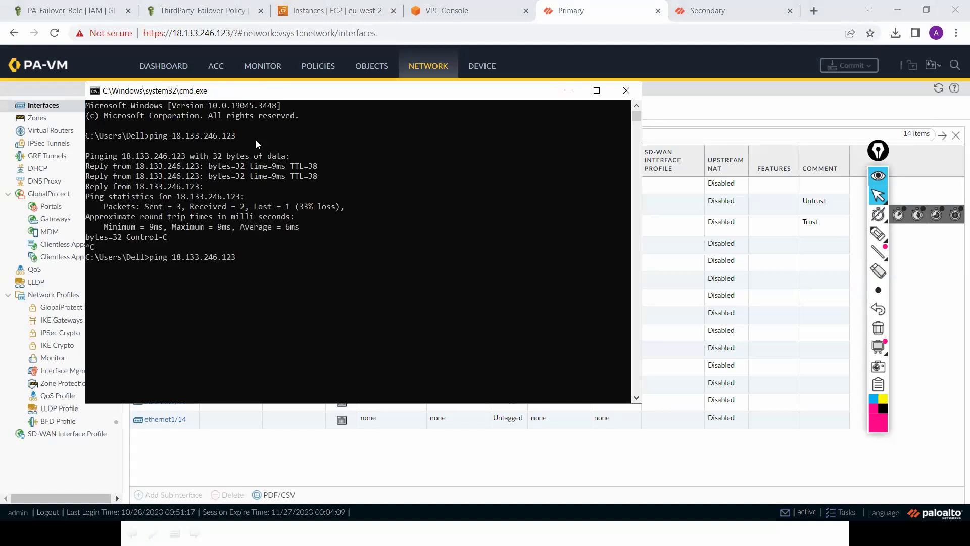
pyautogui.press('Return')
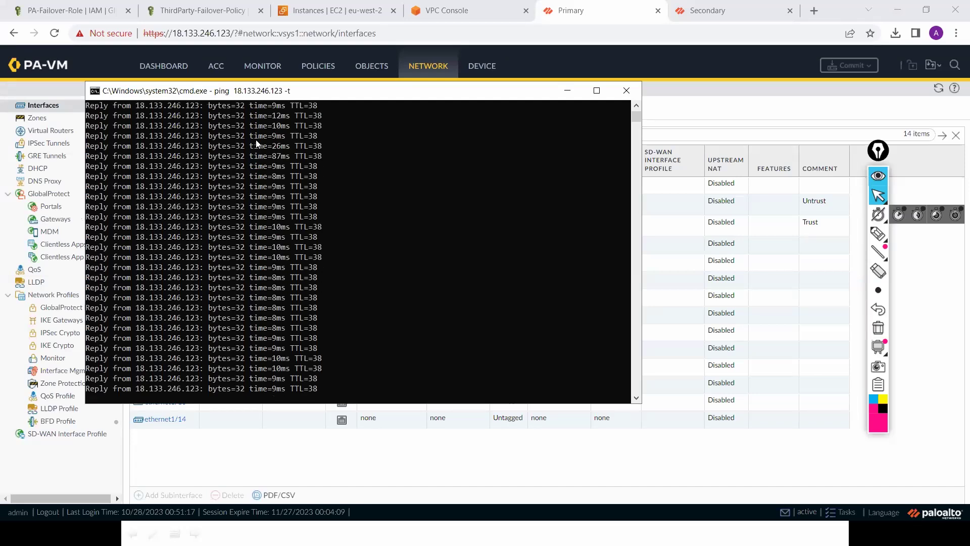
pyautogui.click(334, 4)
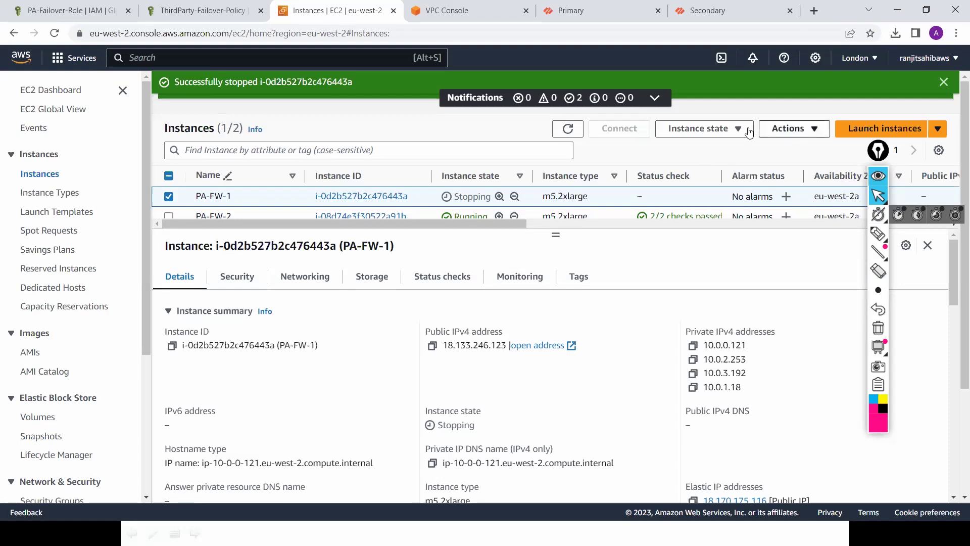
# Step: Open PA-FW-1's Actions menu and expand its Instance settings submenu
pyautogui.click(801, 137)
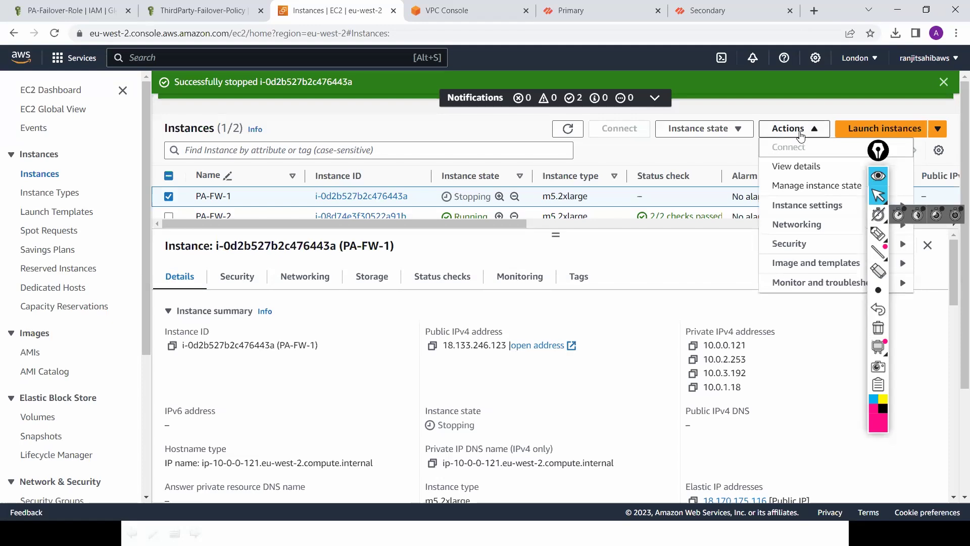
pyautogui.click(801, 207)
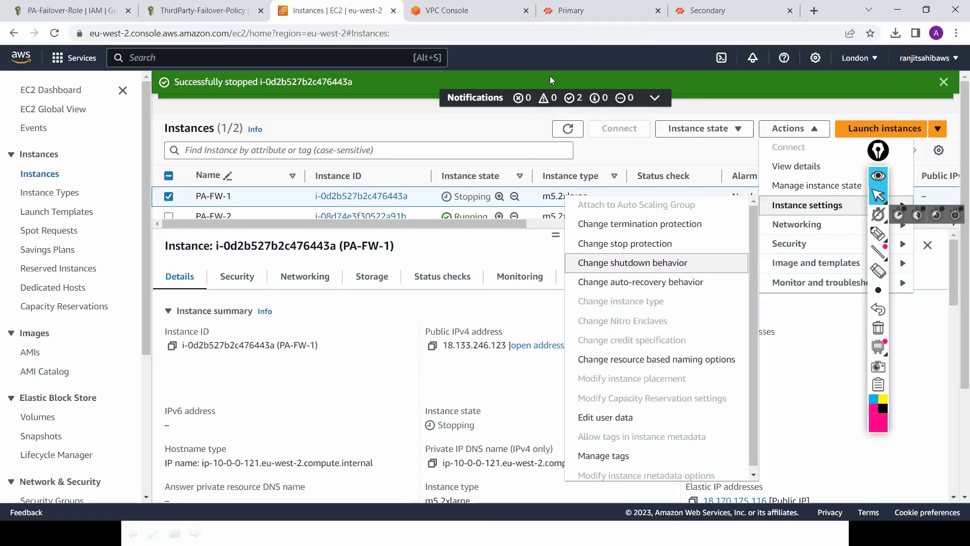
# Step: Check the ping is still replying, then refresh the EC2 instance list
pyautogui.hotkey('alt', 'Tab')
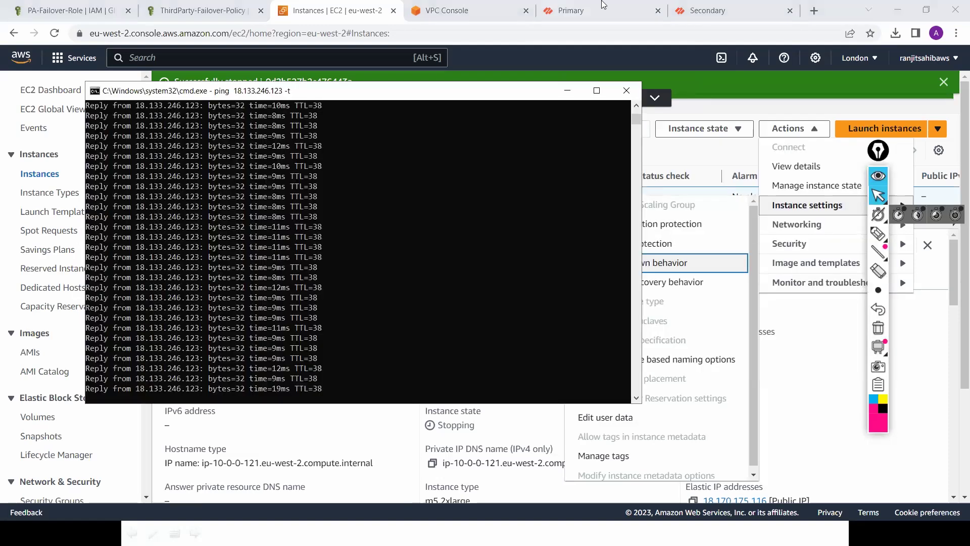
pyautogui.moveTo(489, 6)
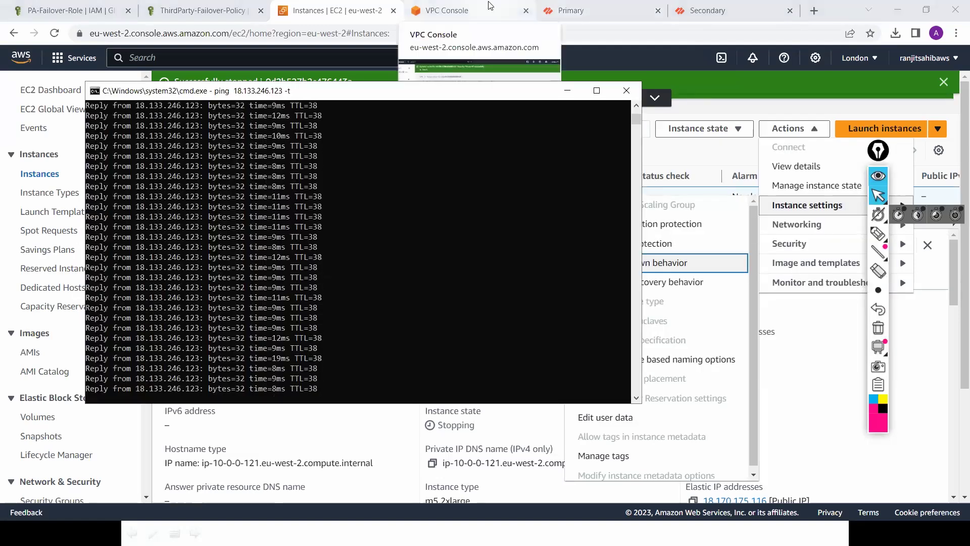
pyautogui.click(344, 11)
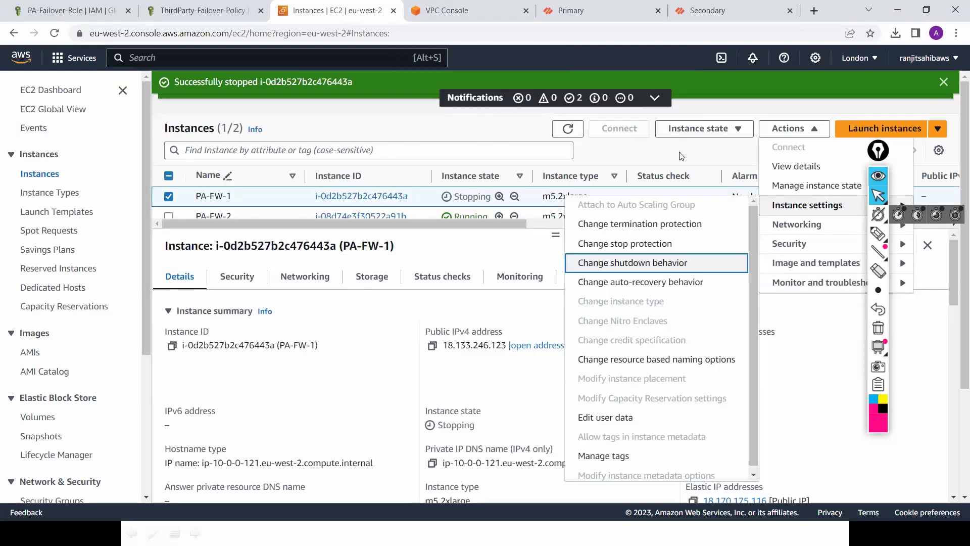
pyautogui.click(570, 135)
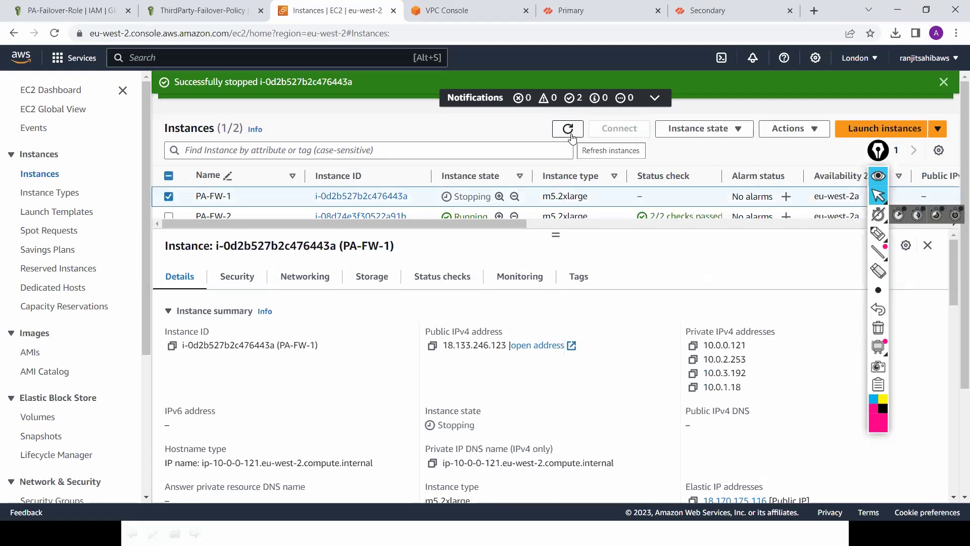
# Step: Glance at the ping window again, then bring up the PowerPoint slide show
pyautogui.hotkey('alt', 'Tab')
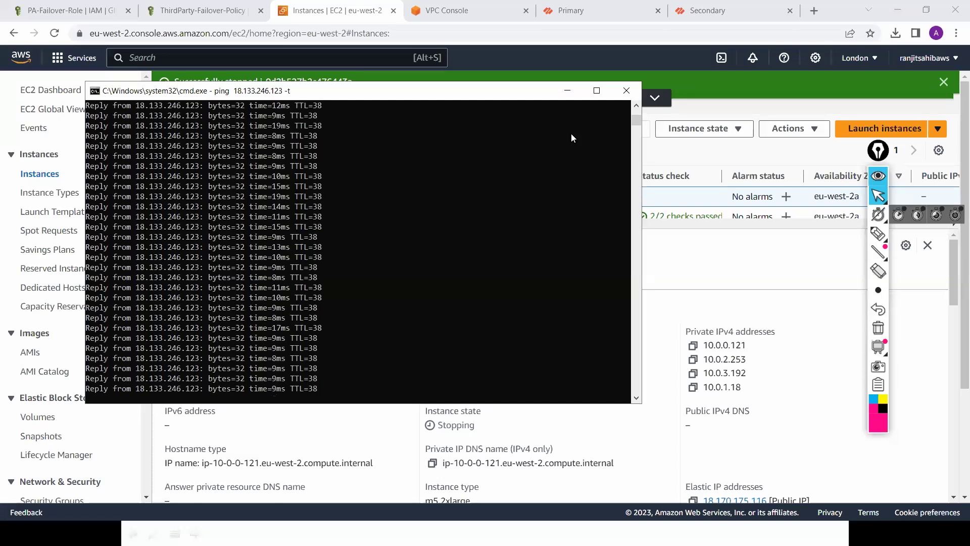
pyautogui.hotkey('alt', 'Tab')
pyautogui.press('Tab')
pyautogui.press('Tab')
pyautogui.press('Tab')
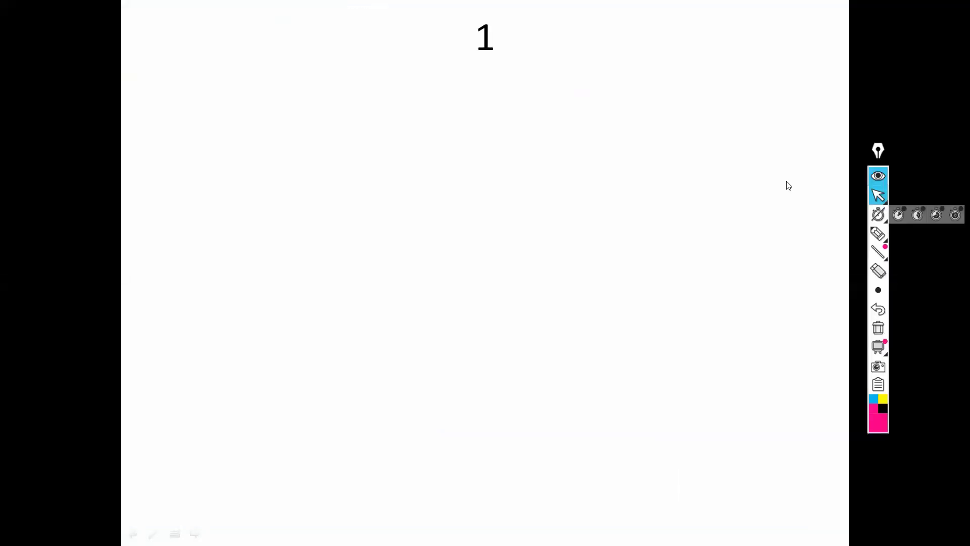
# Step: With the highlighter, handwrite step 1 'VPC' beside a circled 1 on the slide
pyautogui.click(879, 241)
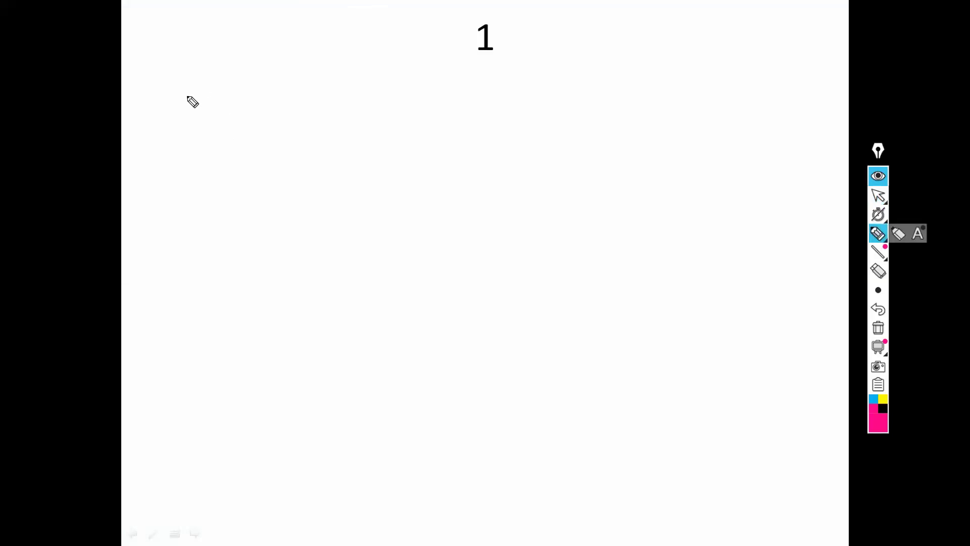
pyautogui.moveTo(150, 89)
pyautogui.mouseDown()
pyautogui.moveTo(141, 107)
pyautogui.moveTo(185, 105)
pyautogui.moveTo(188, 79)
pyautogui.mouseUp()
pyautogui.moveTo(198, 74); pyautogui.dragTo(201, 102)
pyautogui.moveTo(198, 76); pyautogui.dragTo(201, 91)
pyautogui.moveTo(233, 77)
pyautogui.mouseDown()
pyautogui.moveTo(219, 84)
pyautogui.moveTo(240, 100)
pyautogui.mouseUp()
# Step: Handwrite step 2 'Subnet' beside a circled 2
pyautogui.moveTo(161, 133); pyautogui.dragTo(158, 132)
pyautogui.moveTo(128, 141); pyautogui.dragTo(148, 157)
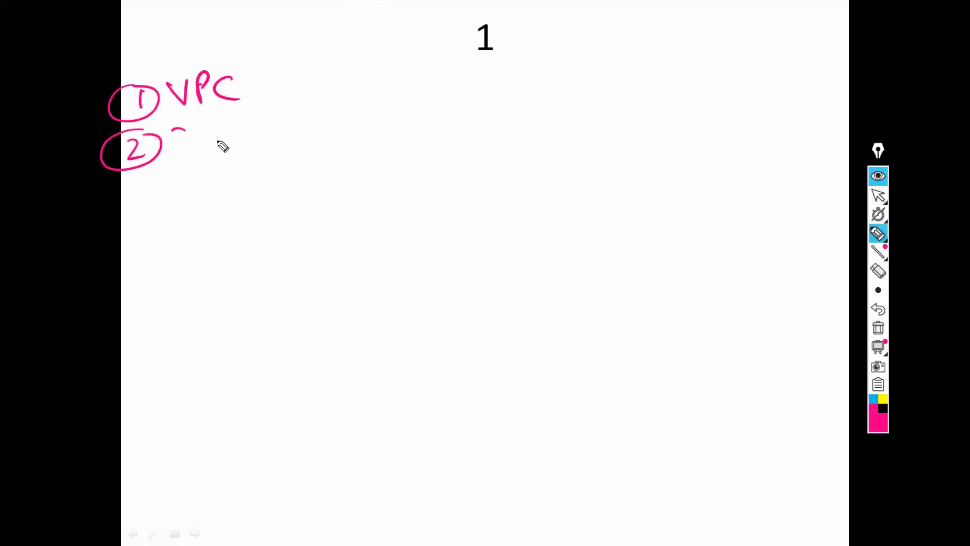
pyautogui.moveTo(186, 129); pyautogui.dragTo(207, 151)
pyautogui.moveTo(214, 119)
pyautogui.mouseDown()
pyautogui.moveTo(230, 147)
pyautogui.moveTo(303, 139)
pyautogui.mouseUp()
pyautogui.moveTo(291, 130); pyautogui.dragTo(318, 121)
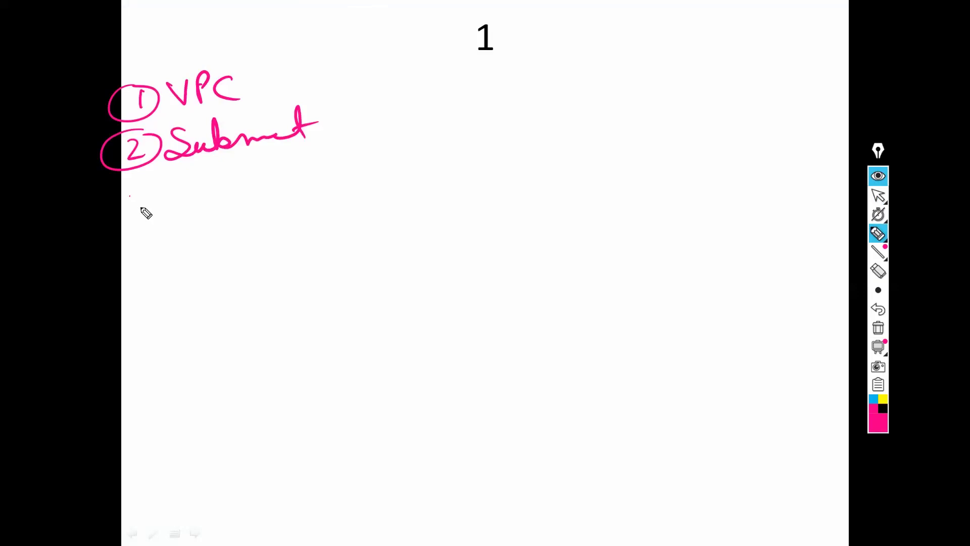
# Step: Handwrite step 3 'IGW – Attach VPC'
pyautogui.moveTo(136, 191)
pyautogui.mouseDown()
pyautogui.moveTo(129, 215)
pyautogui.moveTo(146, 185)
pyautogui.mouseUp()
pyautogui.moveTo(181, 186); pyautogui.dragTo(180, 215)
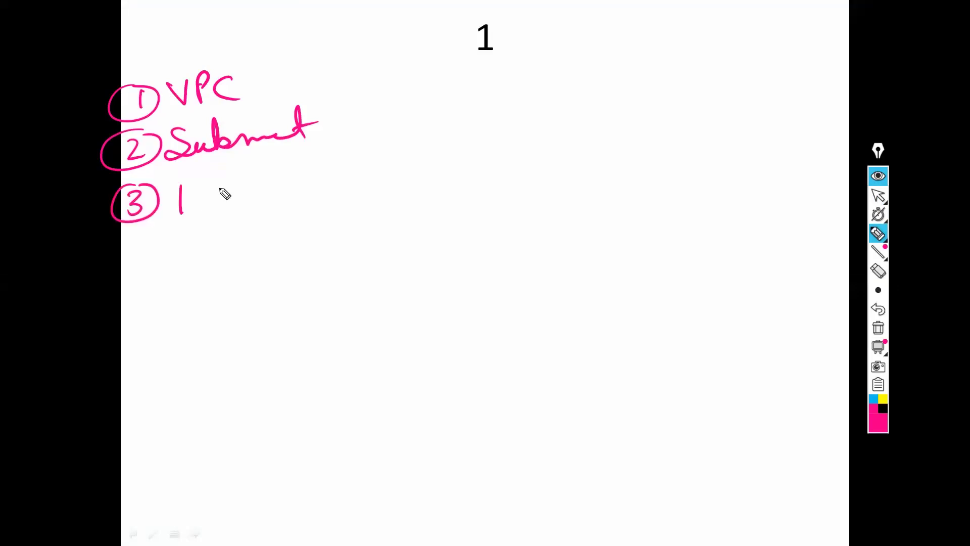
pyautogui.moveTo(208, 182); pyautogui.dragTo(208, 196)
pyautogui.click(273, 187)
pyautogui.moveTo(217, 174); pyautogui.dragTo(335, 188)
pyautogui.moveTo(343, 167); pyautogui.dragTo(345, 188)
pyautogui.moveTo(351, 163)
pyautogui.mouseDown()
pyautogui.moveTo(354, 185)
pyautogui.moveTo(407, 178)
pyautogui.moveTo(434, 154)
pyautogui.mouseUp()
pyautogui.moveTo(444, 149)
pyautogui.mouseDown()
pyautogui.moveTo(439, 172)
pyautogui.moveTo(444, 162)
pyautogui.mouseUp()
pyautogui.moveTo(474, 152); pyautogui.dragTo(466, 170)
# Step: Handwrite step 4 'RT – Subnet ( )'
pyautogui.moveTo(130, 239); pyautogui.dragTo(144, 249)
pyautogui.moveTo(138, 237); pyautogui.dragTo(139, 263)
pyautogui.moveTo(141, 228)
pyautogui.mouseDown()
pyautogui.moveTo(119, 263)
pyautogui.moveTo(146, 230)
pyautogui.moveTo(194, 260)
pyautogui.mouseUp()
pyautogui.moveTo(195, 230)
pyautogui.mouseDown()
pyautogui.moveTo(217, 259)
pyautogui.moveTo(243, 232)
pyautogui.mouseUp()
pyautogui.moveTo(230, 233); pyautogui.dragTo(233, 259)
pyautogui.moveTo(254, 250); pyautogui.dragTo(277, 247)
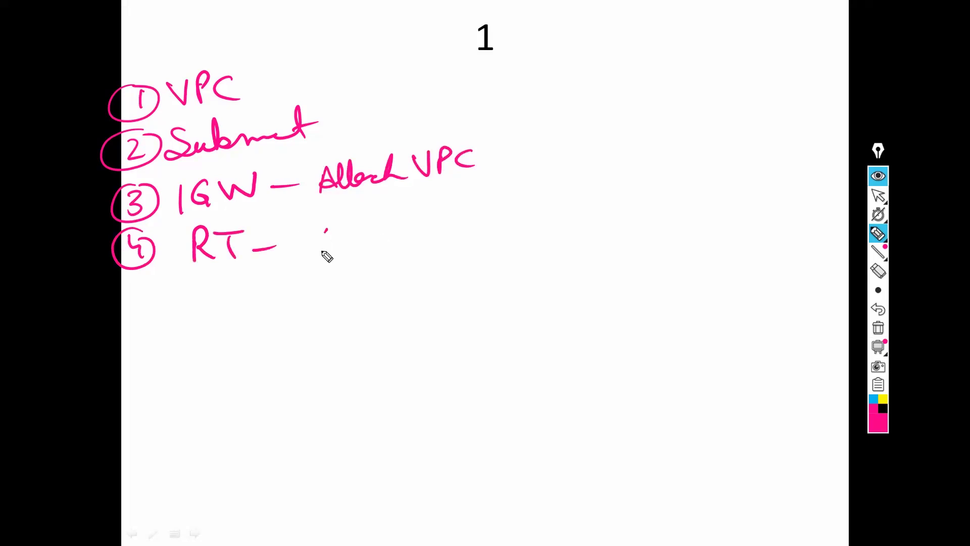
pyautogui.moveTo(339, 226)
pyautogui.mouseDown()
pyautogui.moveTo(323, 248)
pyautogui.moveTo(407, 233)
pyautogui.mouseUp()
pyautogui.moveTo(425, 201); pyautogui.dragTo(420, 237)
pyautogui.moveTo(410, 223)
pyautogui.mouseDown()
pyautogui.moveTo(429, 218)
pyautogui.moveTo(462, 231)
pyautogui.mouseUp()
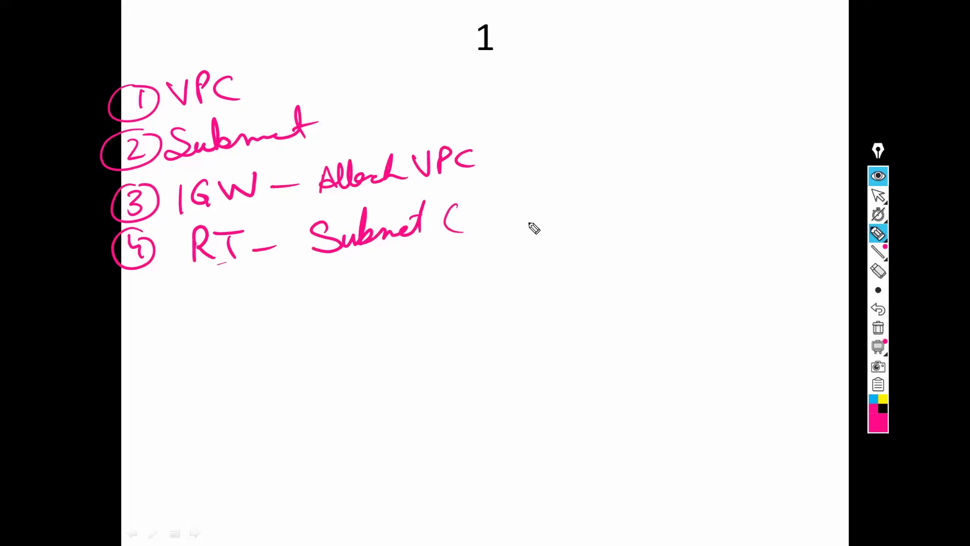
pyautogui.moveTo(520, 222); pyautogui.dragTo(555, 195)
pyautogui.moveTo(469, 216); pyautogui.dragTo(497, 213)
# Step: Handwrite step 5 'ENI' beside a circled 5
pyautogui.moveTo(126, 296)
pyautogui.mouseDown()
pyautogui.moveTo(126, 316)
pyautogui.moveTo(144, 292)
pyautogui.moveTo(166, 287)
pyautogui.moveTo(207, 297)
pyautogui.moveTo(207, 316)
pyautogui.mouseUp()
pyautogui.moveTo(203, 283); pyautogui.dragTo(230, 280)
pyautogui.moveTo(200, 303); pyautogui.dragTo(224, 301)
pyautogui.moveTo(199, 320)
pyautogui.mouseDown()
pyautogui.moveTo(231, 318)
pyautogui.moveTo(272, 283)
pyautogui.mouseUp()
pyautogui.moveTo(295, 279); pyautogui.dragTo(298, 306)
pyautogui.moveTo(283, 278); pyautogui.dragTo(302, 277)
pyautogui.moveTo(286, 309); pyautogui.dragTo(312, 304)
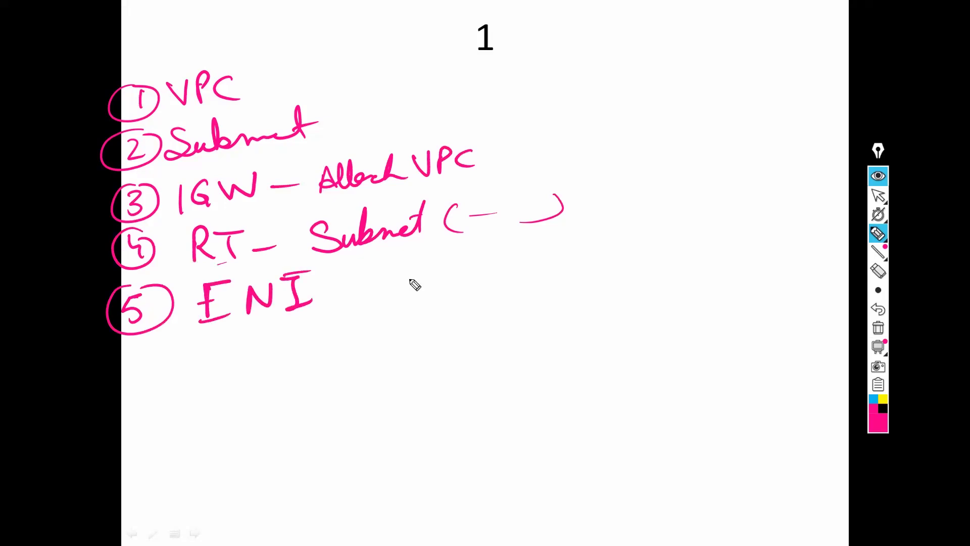
# Step: Add the note '(Disable Src Dst Ch)' in parentheses after ENI
pyautogui.moveTo(385, 269); pyautogui.dragTo(392, 309)
pyautogui.moveTo(413, 265); pyautogui.dragTo(434, 291)
pyautogui.moveTo(441, 277)
pyautogui.mouseDown()
pyautogui.moveTo(598, 261)
pyautogui.moveTo(616, 276)
pyautogui.mouseUp()
pyautogui.moveTo(632, 244); pyautogui.dragTo(621, 287)
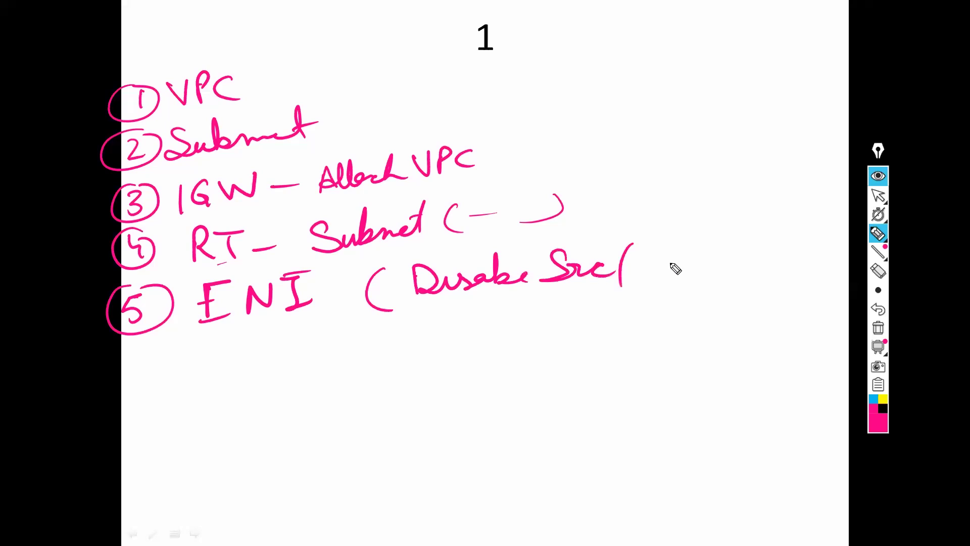
pyautogui.moveTo(648, 250); pyautogui.dragTo(672, 277)
pyautogui.moveTo(674, 263)
pyautogui.mouseDown()
pyautogui.moveTo(693, 248)
pyautogui.moveTo(695, 259)
pyautogui.mouseUp()
pyautogui.moveTo(728, 244); pyautogui.dragTo(755, 262)
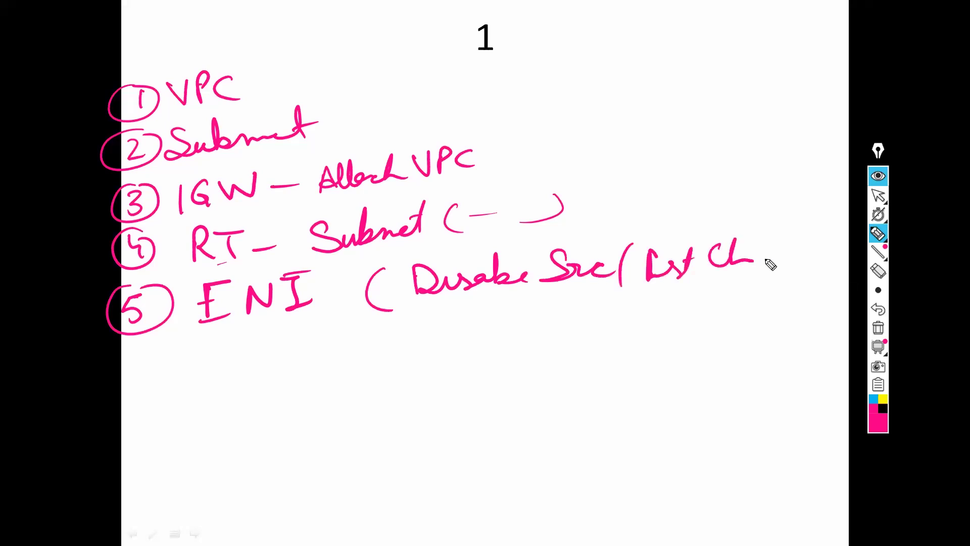
pyautogui.moveTo(779, 227)
pyautogui.mouseDown()
pyautogui.moveTo(766, 260)
pyautogui.moveTo(777, 265)
pyautogui.mouseUp()
pyautogui.moveTo(795, 228); pyautogui.dragTo(783, 268)
pyautogui.moveTo(804, 235)
pyautogui.mouseDown()
pyautogui.moveTo(802, 265)
pyautogui.moveTo(814, 249)
pyautogui.mouseUp()
pyautogui.moveTo(829, 221); pyautogui.dragTo(822, 267)
# Step: Handwrite step 6 'Public IP –' beside a circled 6
pyautogui.moveTo(148, 361); pyautogui.dragTo(136, 373)
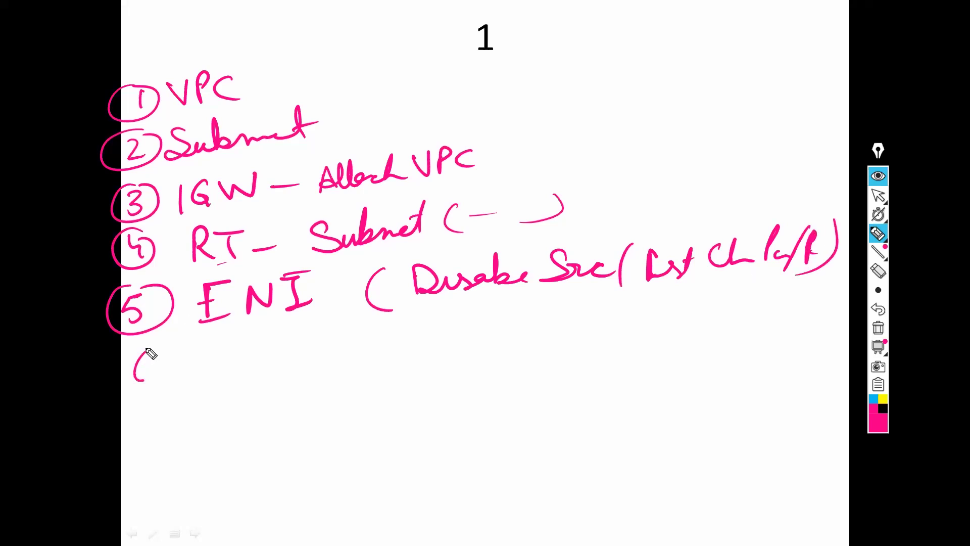
pyautogui.moveTo(127, 337); pyautogui.dragTo(177, 354)
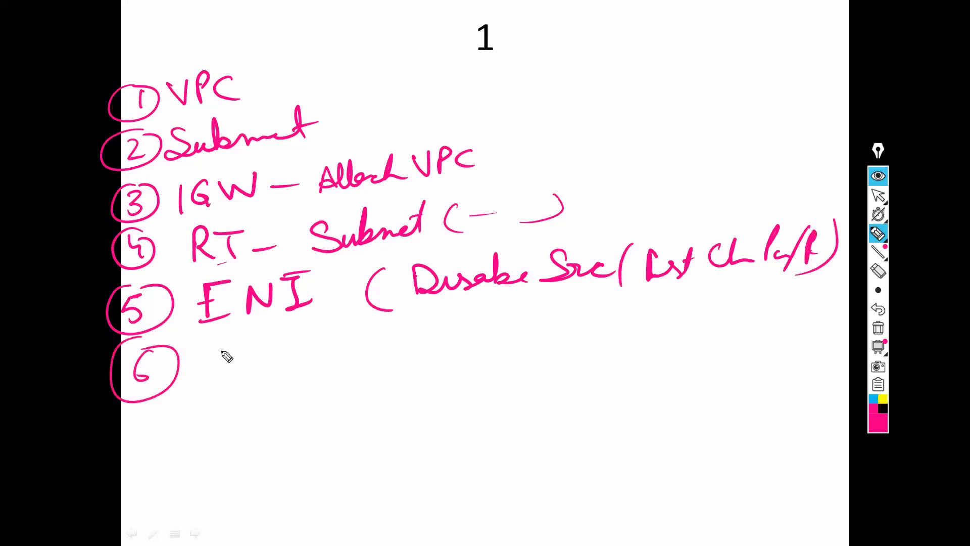
pyautogui.moveTo(209, 354); pyautogui.dragTo(222, 356)
pyautogui.moveTo(221, 348); pyautogui.dragTo(223, 379)
pyautogui.moveTo(243, 356); pyautogui.dragTo(268, 370)
pyautogui.moveTo(292, 331)
pyautogui.mouseDown()
pyautogui.moveTo(290, 371)
pyautogui.moveTo(301, 369)
pyautogui.mouseUp()
pyautogui.moveTo(321, 357); pyautogui.dragTo(323, 369)
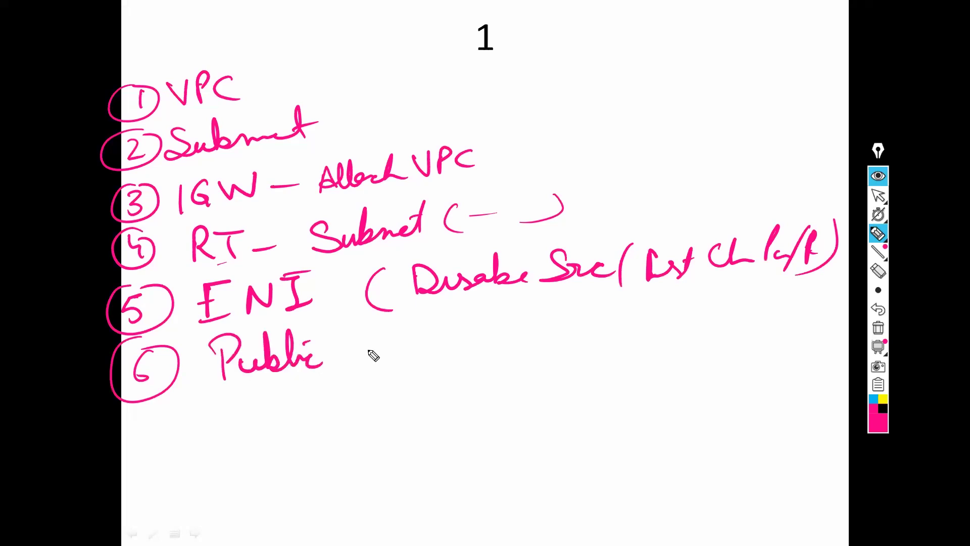
pyautogui.moveTo(334, 331); pyautogui.dragTo(334, 371)
pyautogui.moveTo(345, 338); pyautogui.dragTo(344, 344)
pyautogui.moveTo(356, 357); pyautogui.dragTo(389, 350)
# Step: Complete step 6 with 'Public ENI.' after the dash
pyautogui.moveTo(343, 325); pyautogui.dragTo(348, 347)
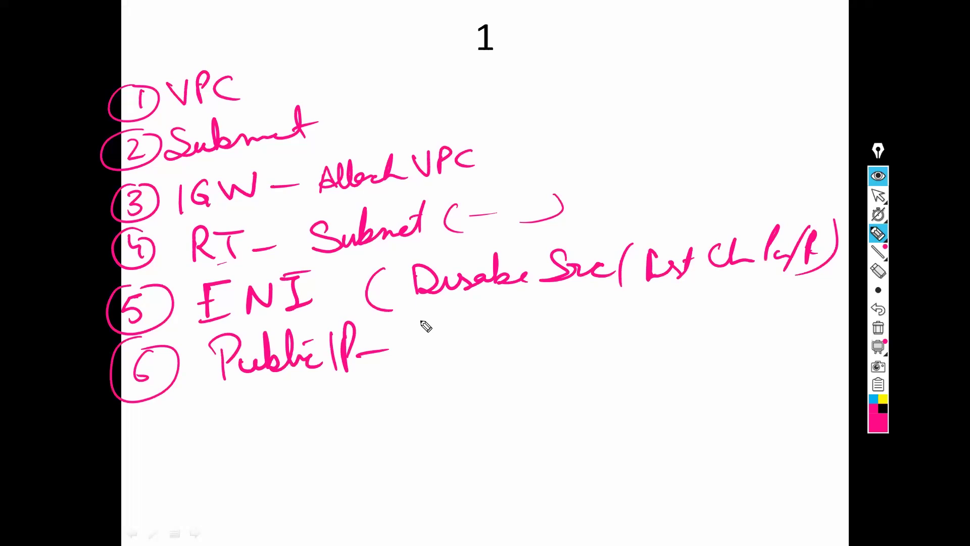
pyautogui.moveTo(415, 327)
pyautogui.mouseDown()
pyautogui.moveTo(424, 346)
pyautogui.moveTo(452, 355)
pyautogui.mouseUp()
pyautogui.moveTo(457, 324); pyautogui.dragTo(469, 355)
pyautogui.moveTo(472, 328)
pyautogui.mouseDown()
pyautogui.moveTo(470, 356)
pyautogui.moveTo(500, 348)
pyautogui.mouseUp()
pyautogui.moveTo(518, 315); pyautogui.dragTo(516, 356)
pyautogui.moveTo(518, 314); pyautogui.dragTo(534, 312)
pyautogui.moveTo(516, 333); pyautogui.dragTo(530, 332)
pyautogui.moveTo(515, 354); pyautogui.dragTo(535, 351)
pyautogui.moveTo(552, 351)
pyautogui.mouseDown()
pyautogui.moveTo(556, 312)
pyautogui.moveTo(578, 306)
pyautogui.mouseUp()
pyautogui.moveTo(588, 308); pyautogui.dragTo(586, 348)
pyautogui.moveTo(581, 348); pyautogui.dragTo(608, 344)
pyautogui.click(612, 342)
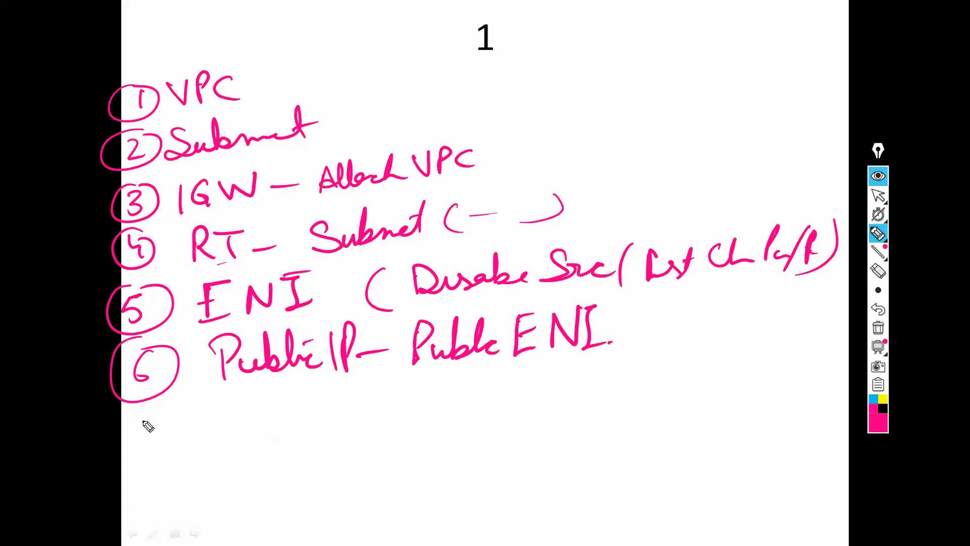
# Step: Handwrite step 7 'Private RT 0.0.0.0' beside a circled 7
pyautogui.moveTo(137, 428); pyautogui.dragTo(147, 447)
pyautogui.moveTo(151, 423)
pyautogui.mouseDown()
pyautogui.moveTo(232, 437)
pyautogui.moveTo(266, 422)
pyautogui.moveTo(300, 431)
pyautogui.mouseUp()
pyautogui.moveTo(273, 415); pyautogui.dragTo(321, 429)
pyautogui.moveTo(314, 404); pyautogui.dragTo(357, 420)
pyautogui.moveTo(357, 399); pyautogui.dragTo(386, 398)
pyautogui.moveTo(372, 399)
pyautogui.mouseDown()
pyautogui.moveTo(375, 422)
pyautogui.moveTo(444, 409)
pyautogui.mouseUp()
pyautogui.moveTo(486, 391); pyautogui.dragTo(511, 405)
pyautogui.moveTo(537, 390); pyautogui.dragTo(535, 392)
pyautogui.moveTo(560, 399); pyautogui.dragTo(561, 400)
pyautogui.moveTo(593, 384); pyautogui.dragTo(623, 396)
pyautogui.moveTo(637, 390); pyautogui.dragTo(723, 386)
# Step: Finish step 7 with '– Pri ENI'
pyautogui.moveTo(746, 395)
pyautogui.mouseDown()
pyautogui.moveTo(753, 374)
pyautogui.moveTo(771, 396)
pyautogui.mouseUp()
pyautogui.moveTo(784, 384); pyautogui.dragTo(785, 393)
pyautogui.moveTo(799, 359)
pyautogui.mouseDown()
pyautogui.moveTo(796, 392)
pyautogui.moveTo(811, 359)
pyautogui.mouseUp()
pyautogui.moveTo(797, 377); pyautogui.dragTo(808, 376)
pyautogui.moveTo(795, 392); pyautogui.dragTo(814, 390)
pyautogui.moveTo(817, 393)
pyautogui.mouseDown()
pyautogui.moveTo(844, 359)
pyautogui.moveTo(848, 396)
pyautogui.mouseUp()
pyautogui.moveTo(834, 398); pyautogui.dragTo(859, 393)
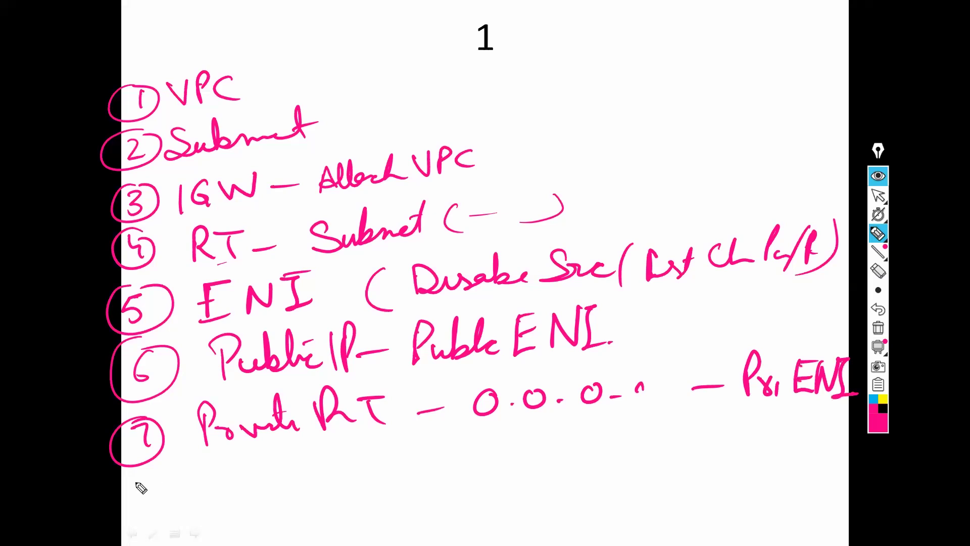
# Step: Handwrite the last step 'EC2 (MarketPlace)', then draw a side-note divider marked 7
pyautogui.moveTo(147, 465); pyautogui.dragTo(140, 472)
pyautogui.moveTo(146, 480); pyautogui.dragTo(134, 500)
pyautogui.moveTo(148, 462); pyautogui.dragTo(125, 464)
pyautogui.moveTo(220, 467)
pyautogui.mouseDown()
pyautogui.moveTo(212, 502)
pyautogui.moveTo(231, 498)
pyautogui.moveTo(234, 468)
pyautogui.mouseUp()
pyautogui.moveTo(211, 484); pyautogui.dragTo(229, 484)
pyautogui.moveTo(264, 471)
pyautogui.mouseDown()
pyautogui.moveTo(265, 496)
pyautogui.moveTo(289, 497)
pyautogui.mouseUp()
pyautogui.moveTo(326, 466)
pyautogui.mouseDown()
pyautogui.moveTo(329, 501)
pyautogui.moveTo(478, 442)
pyautogui.moveTo(516, 460)
pyautogui.mouseUp()
pyautogui.click(484, 458)
pyautogui.moveTo(514, 428); pyautogui.dragTo(501, 476)
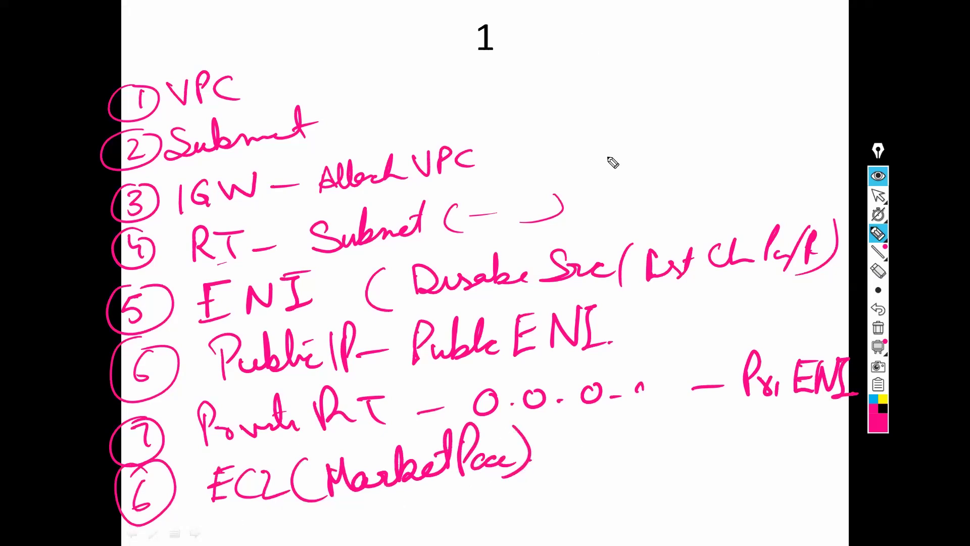
pyautogui.moveTo(578, 23); pyautogui.dragTo(624, 215)
pyautogui.moveTo(589, 35); pyautogui.dragTo(615, 58)
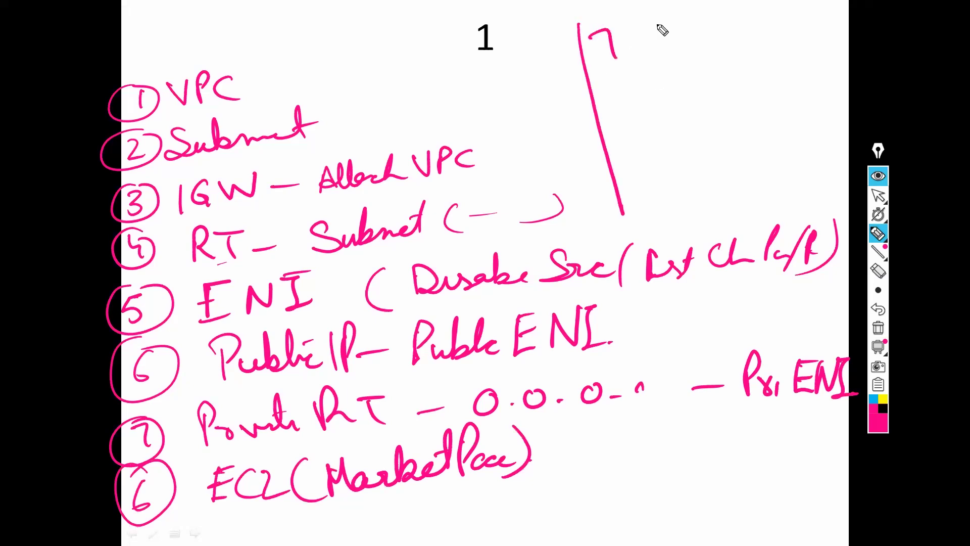
# Step: Write an underlined 'Attach ENI' note with sub-item marks, and bracket the step list
pyautogui.moveTo(603, 14); pyautogui.dragTo(581, 21)
pyautogui.moveTo(644, 59)
pyautogui.mouseDown()
pyautogui.moveTo(671, 39)
pyautogui.moveTo(746, 38)
pyautogui.mouseUp()
pyautogui.moveTo(778, 20)
pyautogui.mouseDown()
pyautogui.moveTo(757, 44)
pyautogui.moveTo(774, 22)
pyautogui.mouseUp()
pyautogui.moveTo(786, 45)
pyautogui.mouseDown()
pyautogui.moveTo(816, 13)
pyautogui.moveTo(836, 44)
pyautogui.mouseUp()
pyautogui.moveTo(765, 65); pyautogui.dragTo(647, 67)
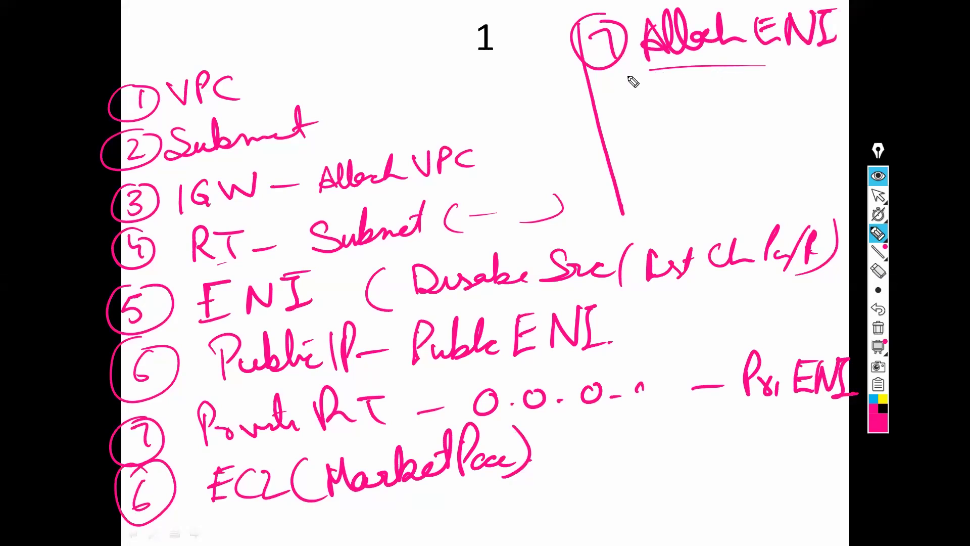
pyautogui.moveTo(608, 106); pyautogui.dragTo(624, 106)
pyautogui.moveTo(84, 190); pyautogui.dragTo(105, 67)
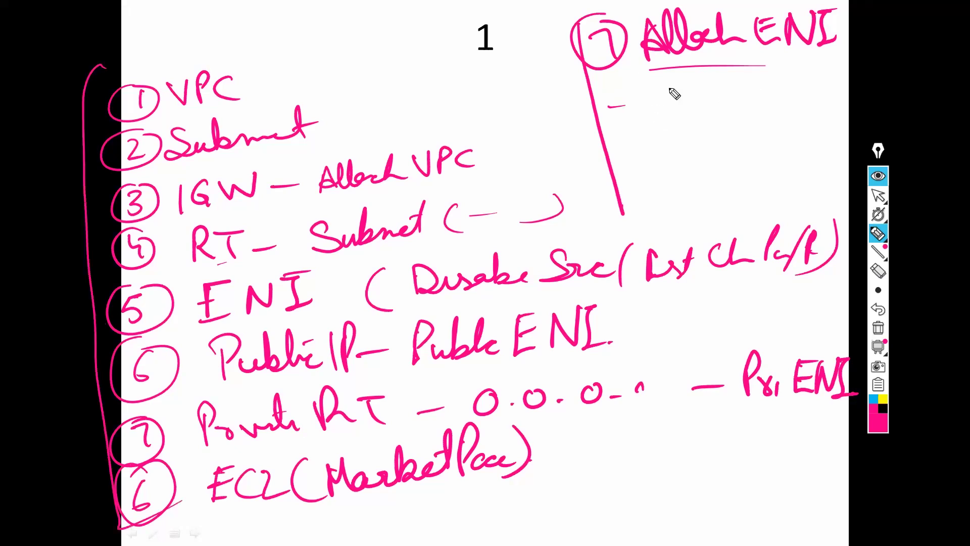
pyautogui.click(627, 131)
# Step: Write an underlined 'Policy' heading with parentheses in the side notes
pyautogui.click(685, 167)
pyautogui.moveTo(653, 178)
pyautogui.mouseDown()
pyautogui.moveTo(654, 154)
pyautogui.moveTo(729, 160)
pyautogui.moveTo(734, 182)
pyautogui.mouseUp()
pyautogui.moveTo(636, 187); pyautogui.dragTo(747, 172)
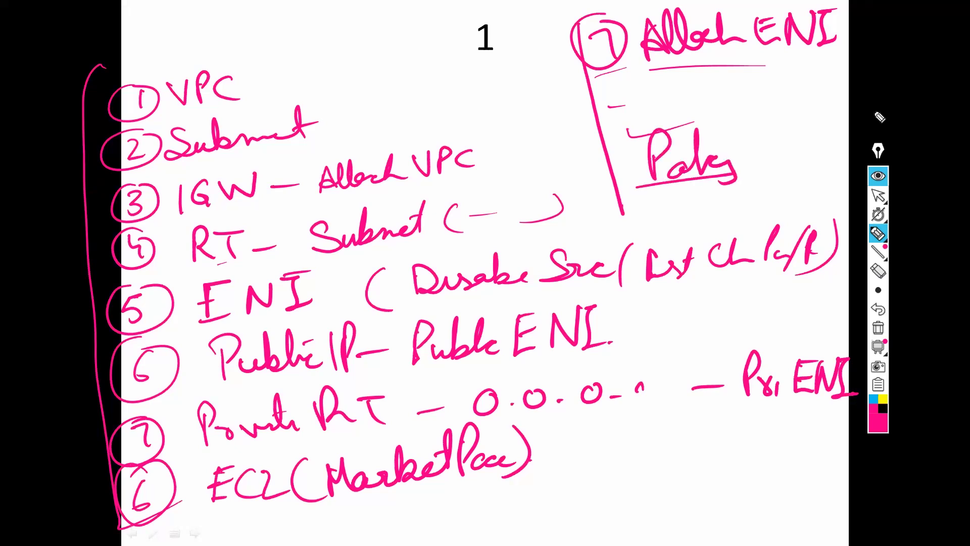
pyautogui.moveTo(897, 94); pyautogui.dragTo(913, 144)
pyautogui.moveTo(778, 124); pyautogui.dragTo(791, 175)
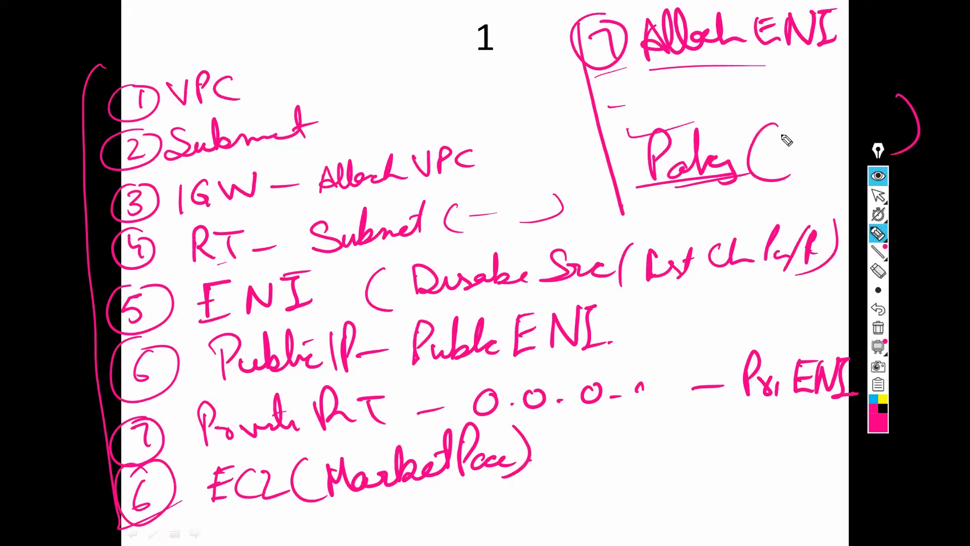
pyautogui.moveTo(774, 130)
pyautogui.mouseDown()
pyautogui.moveTo(864, 104)
pyautogui.moveTo(772, 159)
pyautogui.mouseUp()
# Step: Add the Policy entries such as All and Dst, enclosed in brackets
pyautogui.moveTo(858, 116)
pyautogui.mouseDown()
pyautogui.moveTo(781, 140)
pyautogui.moveTo(789, 124)
pyautogui.moveTo(836, 104)
pyautogui.mouseUp()
pyautogui.moveTo(785, 135)
pyautogui.mouseDown()
pyautogui.moveTo(800, 149)
pyautogui.moveTo(834, 117)
pyautogui.mouseUp()
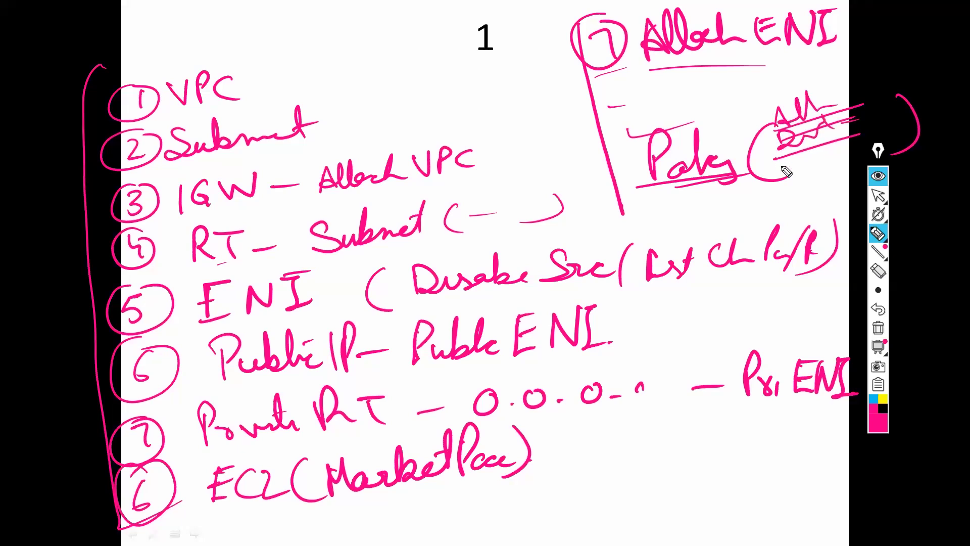
pyautogui.moveTo(790, 150)
pyautogui.mouseDown()
pyautogui.moveTo(783, 169)
pyautogui.moveTo(835, 154)
pyautogui.mouseUp()
pyautogui.moveTo(800, 177); pyautogui.dragTo(813, 193)
pyautogui.moveTo(816, 192); pyautogui.dragTo(841, 188)
pyautogui.moveTo(768, 101); pyautogui.dragTo(755, 178)
pyautogui.moveTo(868, 85); pyautogui.dragTo(850, 164)
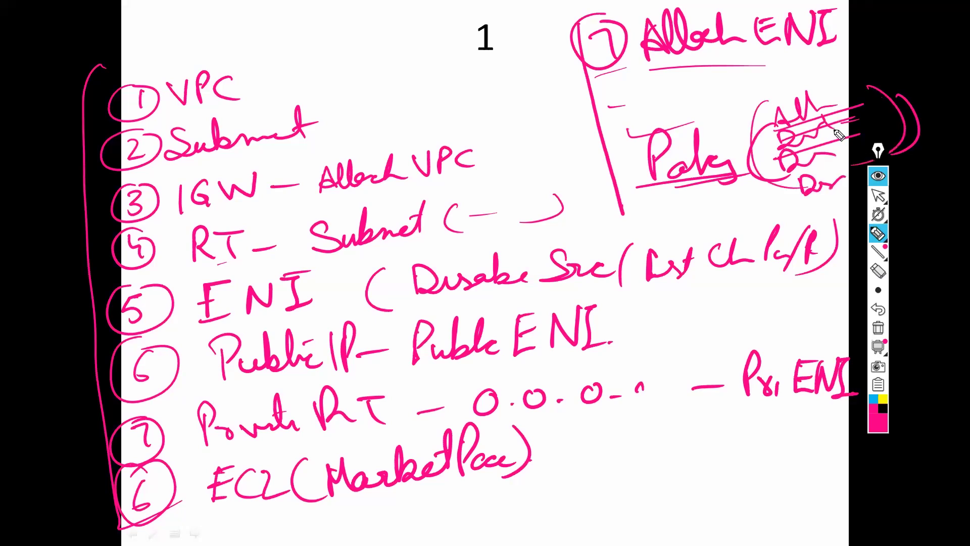
pyautogui.moveTo(863, 64); pyautogui.dragTo(902, 135)
pyautogui.moveTo(761, 84); pyautogui.dragTo(749, 152)
# Step: Write the Role note linked to EC2 at top right, then bring the ping window forward
pyautogui.moveTo(706, 85)
pyautogui.mouseDown()
pyautogui.moveTo(726, 103)
pyautogui.moveTo(782, 53)
pyautogui.moveTo(800, 84)
pyautogui.mouseUp()
pyautogui.moveTo(726, 117)
pyautogui.mouseDown()
pyautogui.moveTo(806, 85)
pyautogui.moveTo(796, 101)
pyautogui.mouseUp()
pyautogui.moveTo(824, 77); pyautogui.dragTo(858, 64)
pyautogui.moveTo(902, 31); pyautogui.dragTo(871, 71)
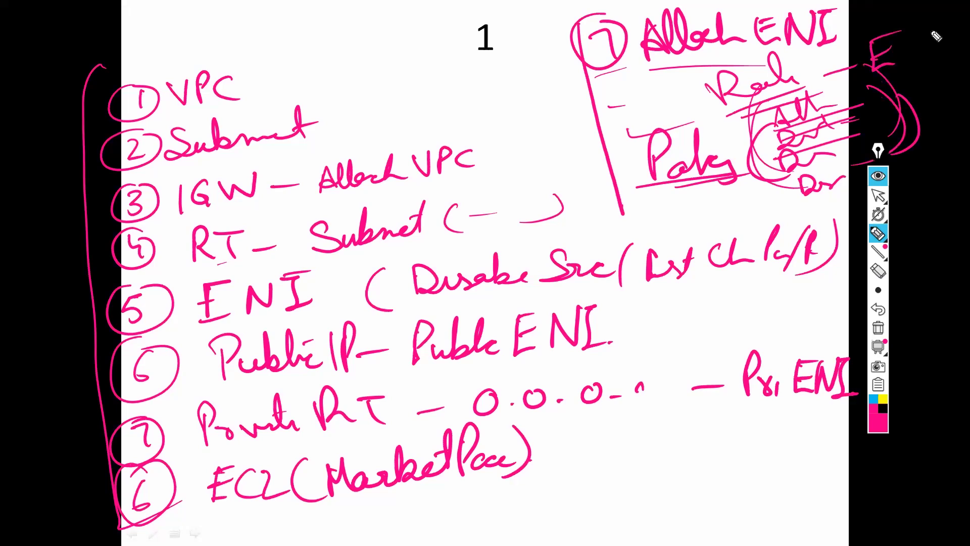
pyautogui.moveTo(932, 35); pyautogui.dragTo(934, 56)
pyautogui.moveTo(942, 39); pyautogui.dragTo(964, 51)
pyautogui.moveTo(889, 80); pyautogui.dragTo(964, 63)
pyautogui.moveTo(885, 58); pyautogui.dragTo(891, 55)
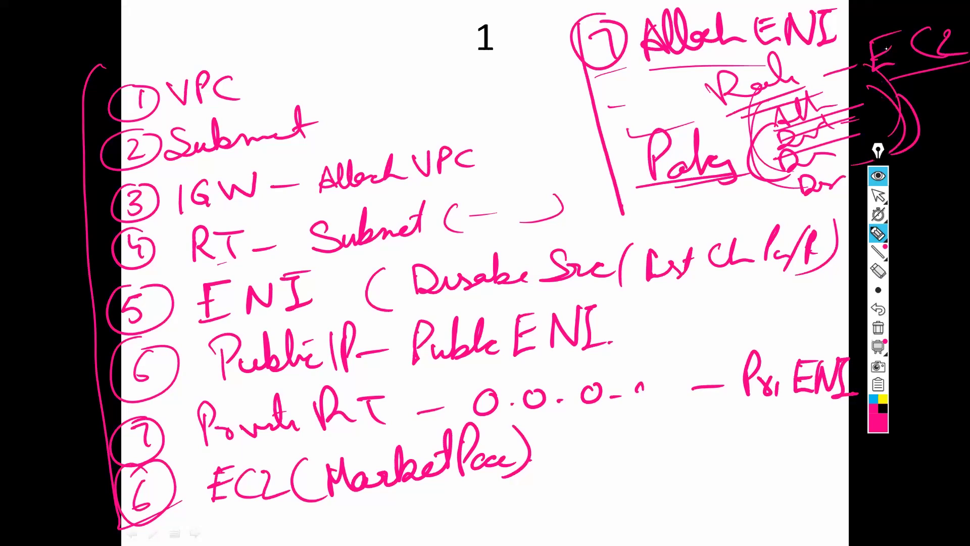
pyautogui.hotkey('alt', 'Tab')
pyautogui.press('Tab')
pyautogui.press('Tab')
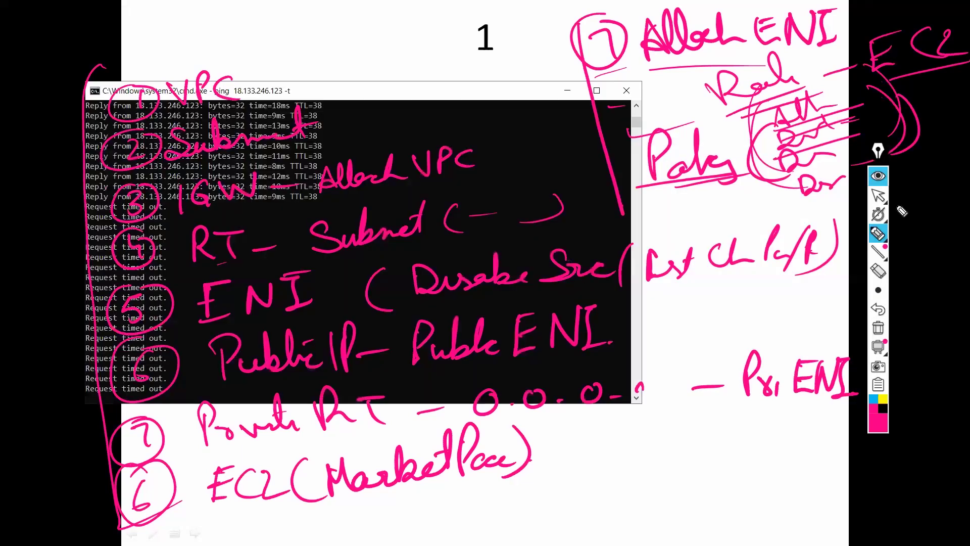
# Step: Clear all Epic Pen annotations, stop drawing, and switch back to the EC2 instances page
pyautogui.click(877, 336)
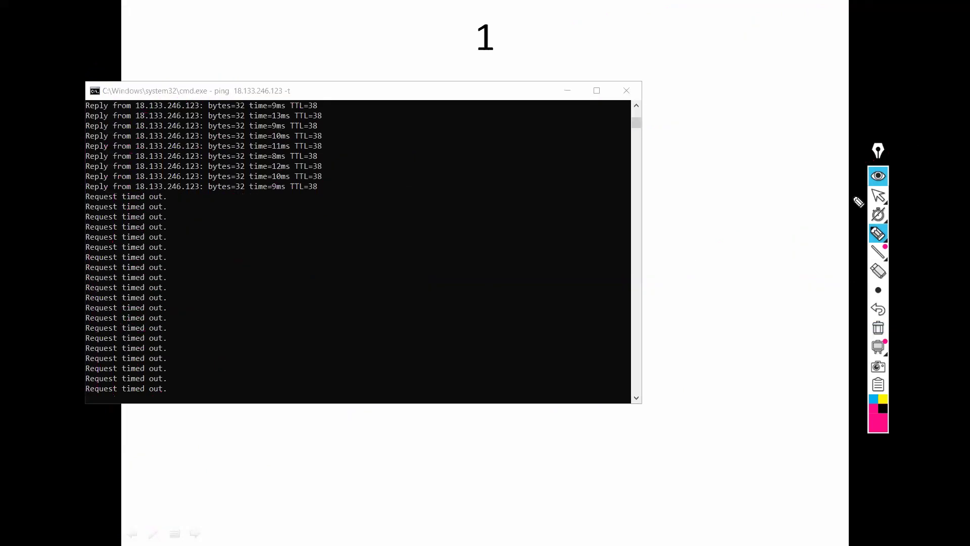
pyautogui.click(875, 197)
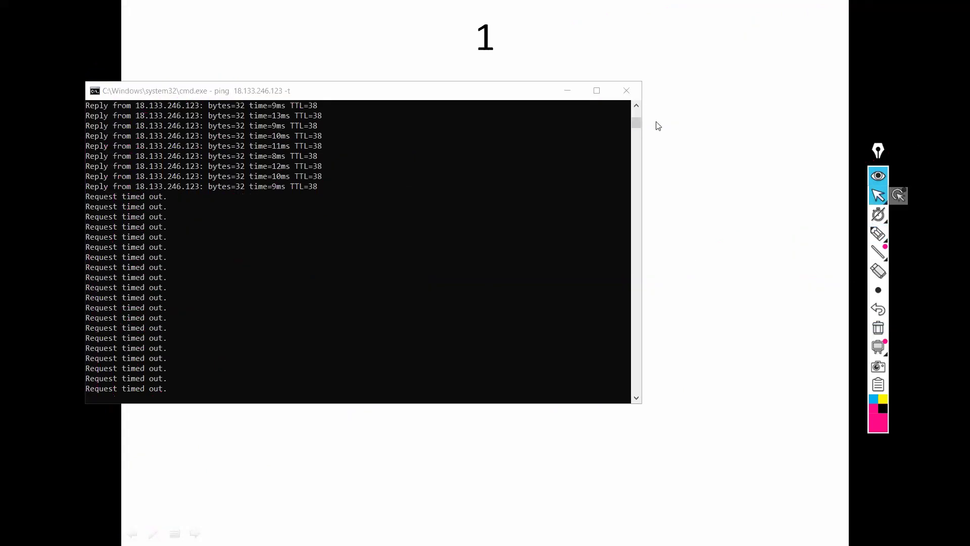
pyautogui.hotkey('alt', 'Tab')
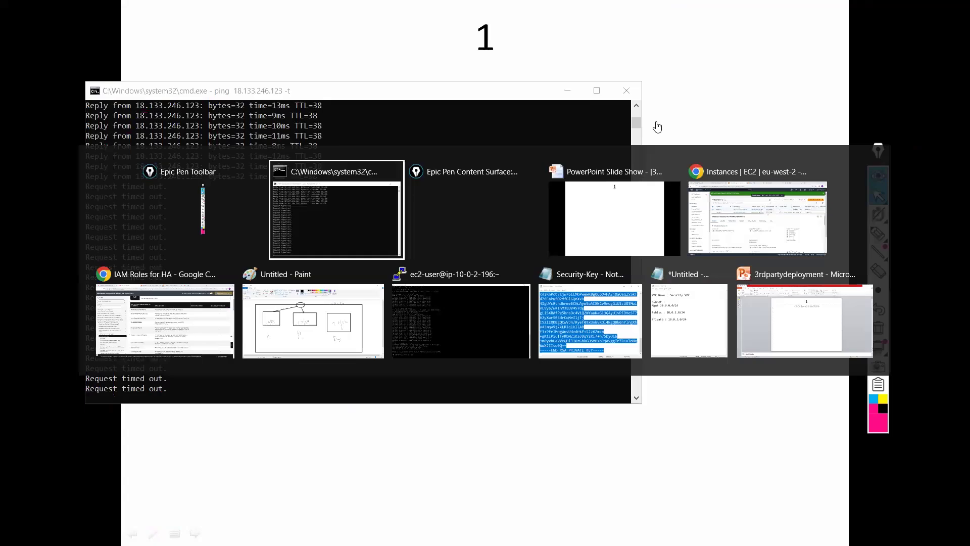
pyautogui.hotkey('alt', 'Tab')
pyautogui.hotkey('alt', 'Tab')
pyautogui.hotkey('alt', 'Tab')
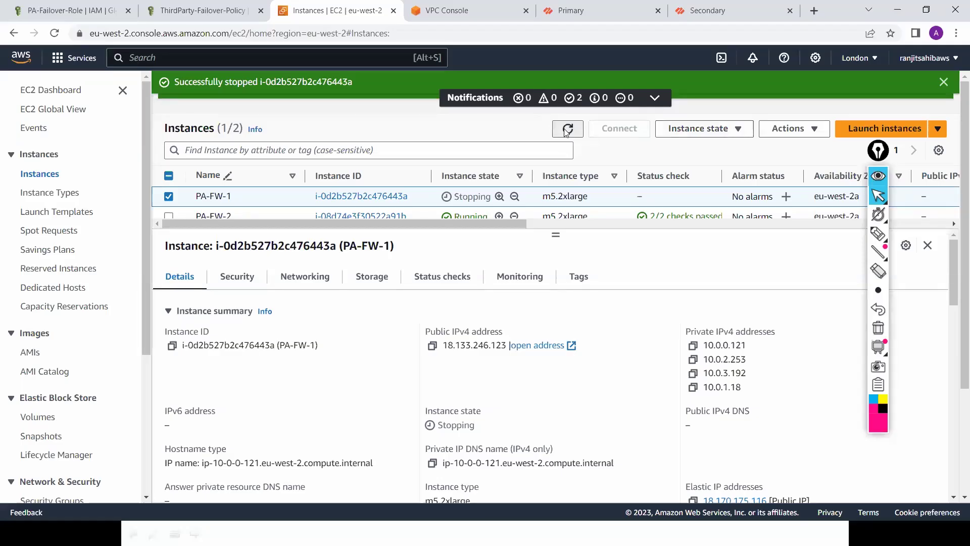
# Step: Refresh the EC2 instance list to confirm PA-FW-1 is stopped, then return to the Primary firewall page
pyautogui.click(566, 131)
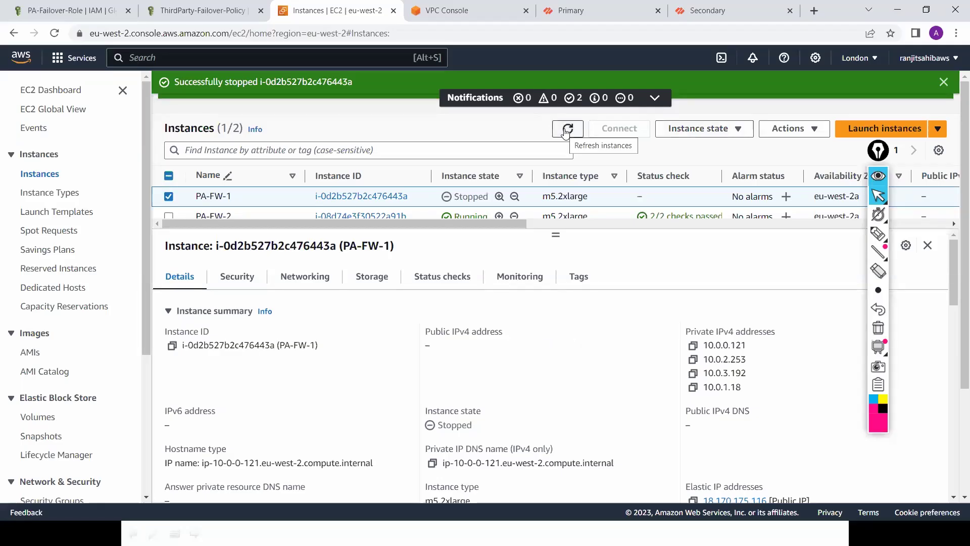
pyautogui.click(566, 132)
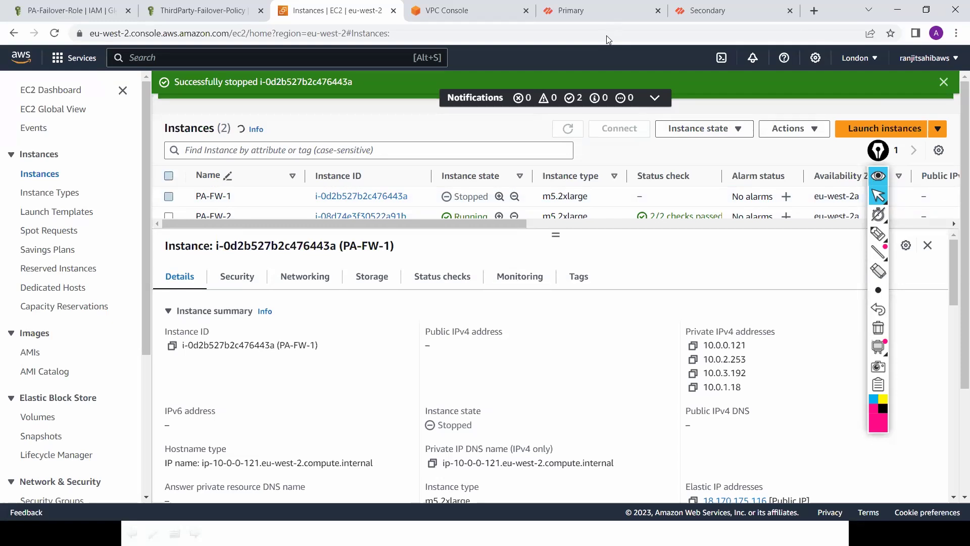
pyautogui.click(604, 9)
pyautogui.click(590, 36)
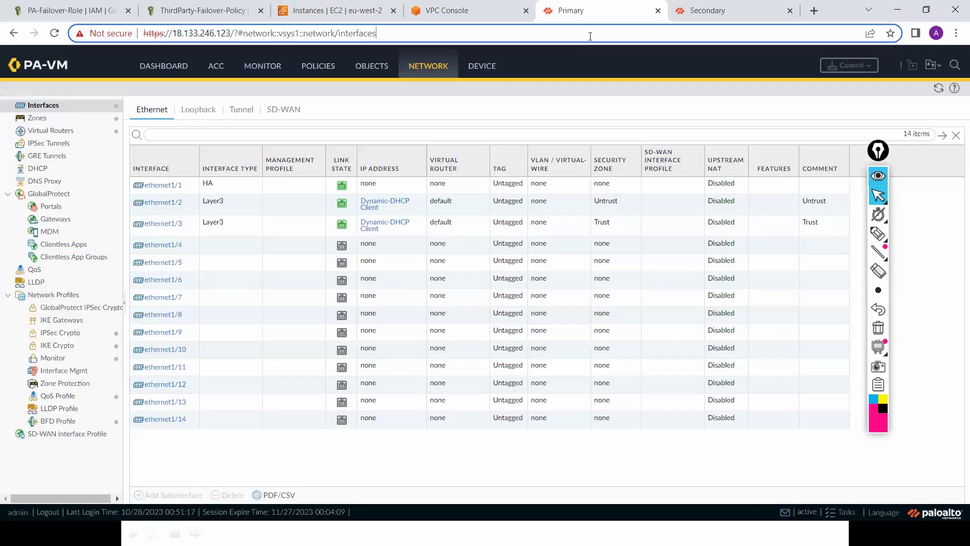
# Step: Reload the primary's page and confirm the secondary firewall's dashboard shows HA state Active
pyautogui.press('Return')
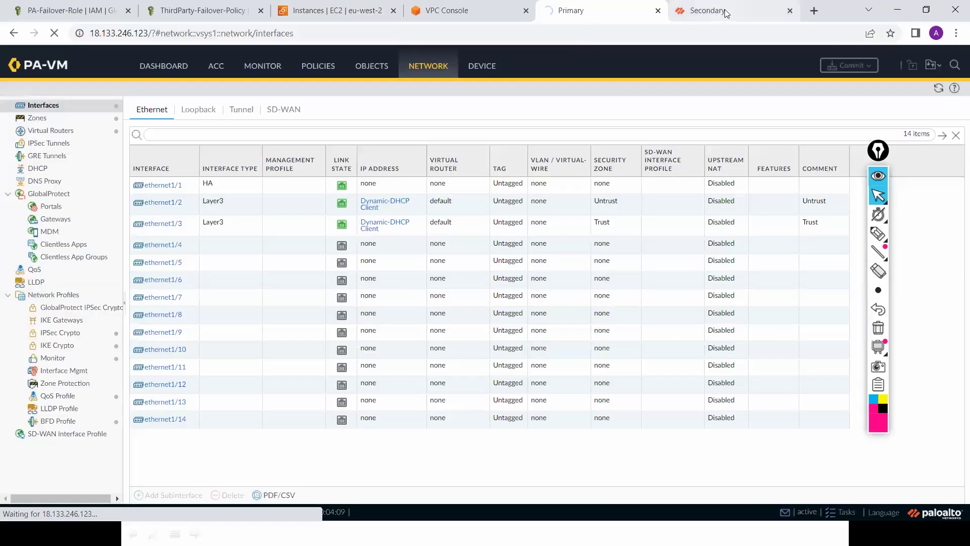
pyautogui.click(725, 13)
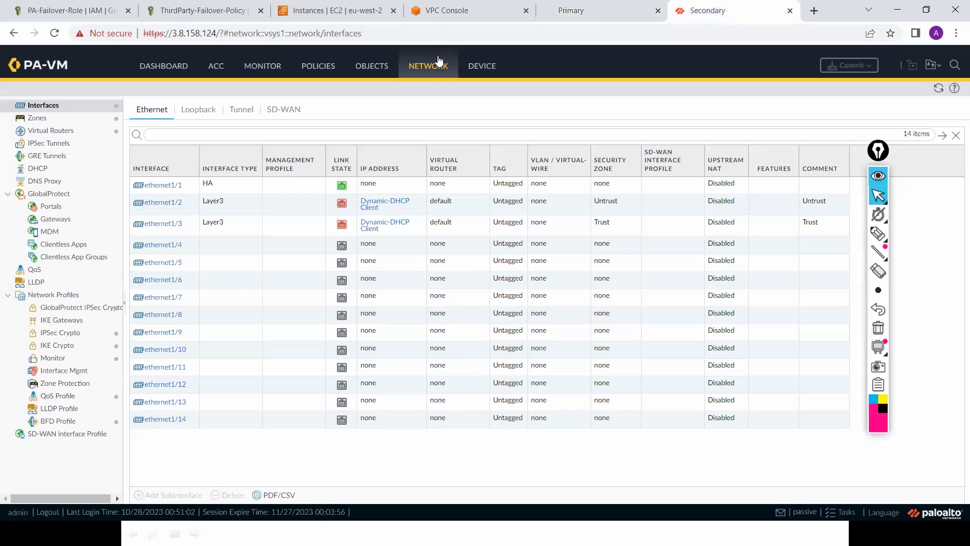
pyautogui.click(166, 72)
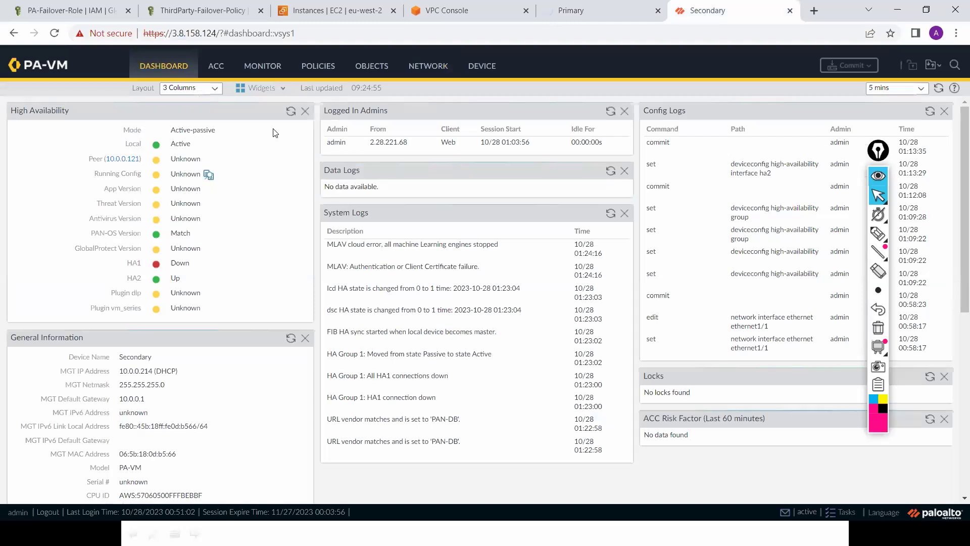
pyautogui.click(425, 70)
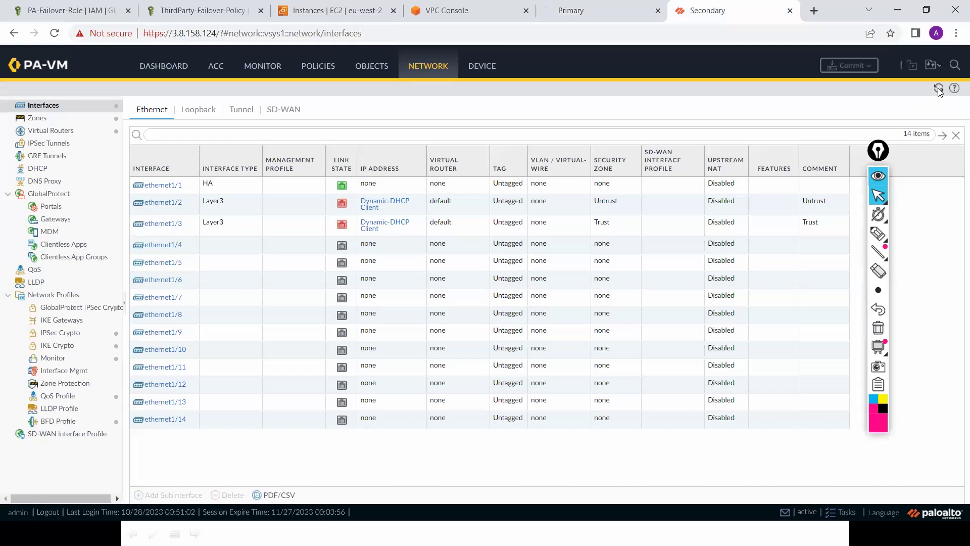
# Step: Review the running ping output, then return to the EC2 instances list
pyautogui.hotkey('alt', 'Tab')
pyautogui.hotkey('alt', 'Tab')
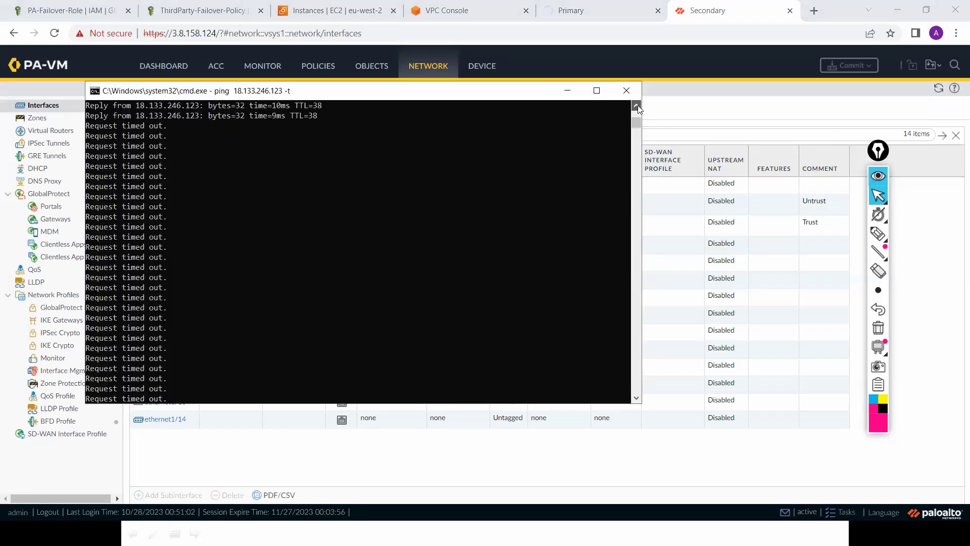
pyautogui.scroll(4, 638, 109)
pyautogui.scroll(4, 638, 109)
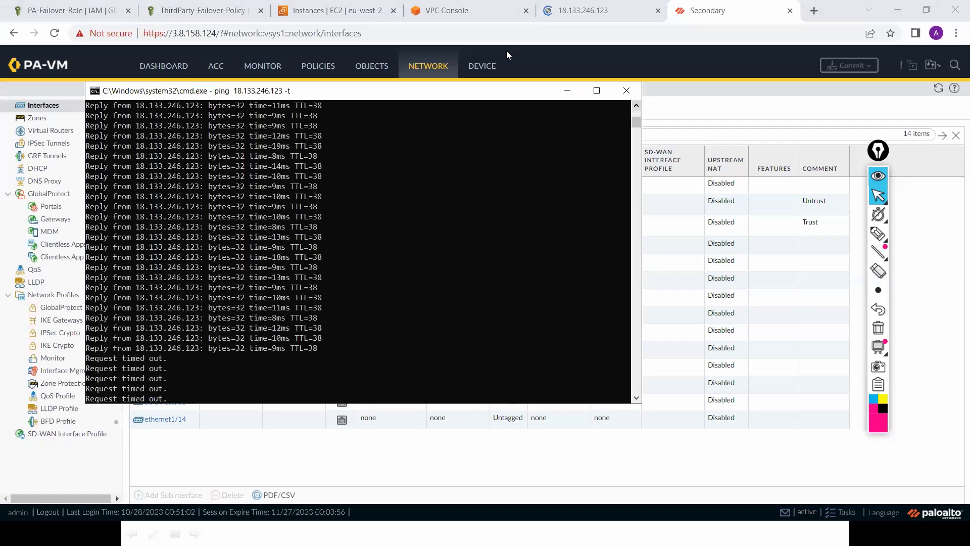
pyautogui.click(338, 12)
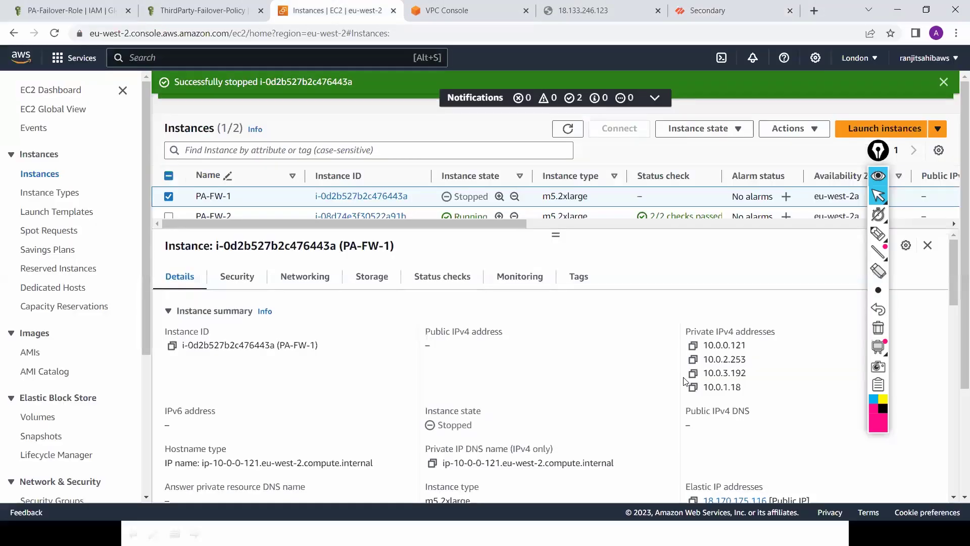
# Step: Refresh the EC2 instances until PA-FW-1 shows stopped, then reload the secondary's Ethernet interfaces list
pyautogui.click(567, 129)
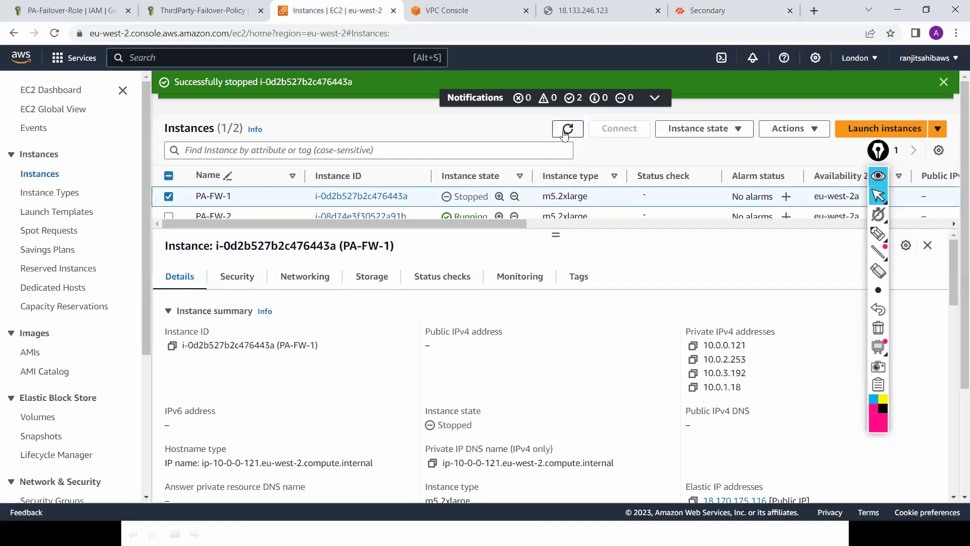
pyautogui.click(565, 132)
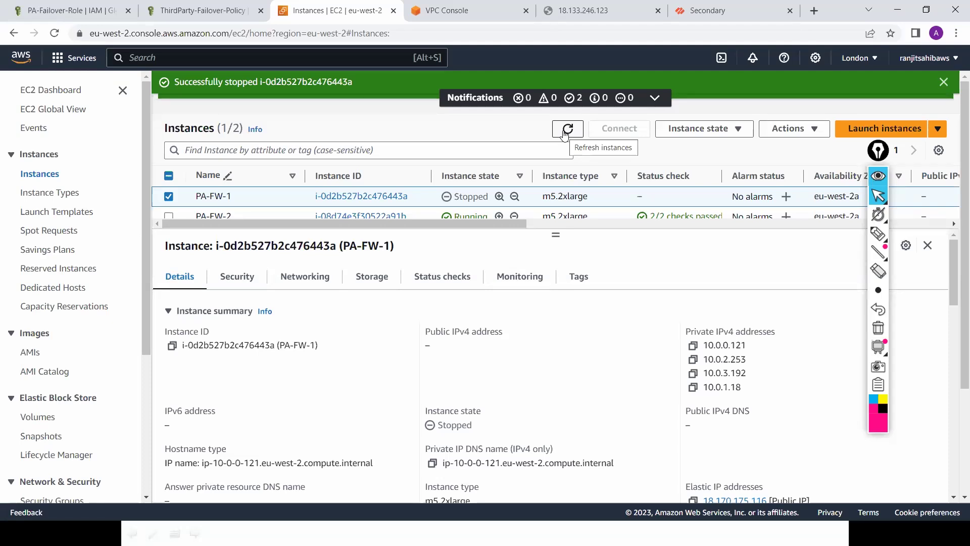
pyautogui.click(566, 132)
pyautogui.click(567, 129)
pyautogui.click(565, 135)
pyautogui.click(708, 12)
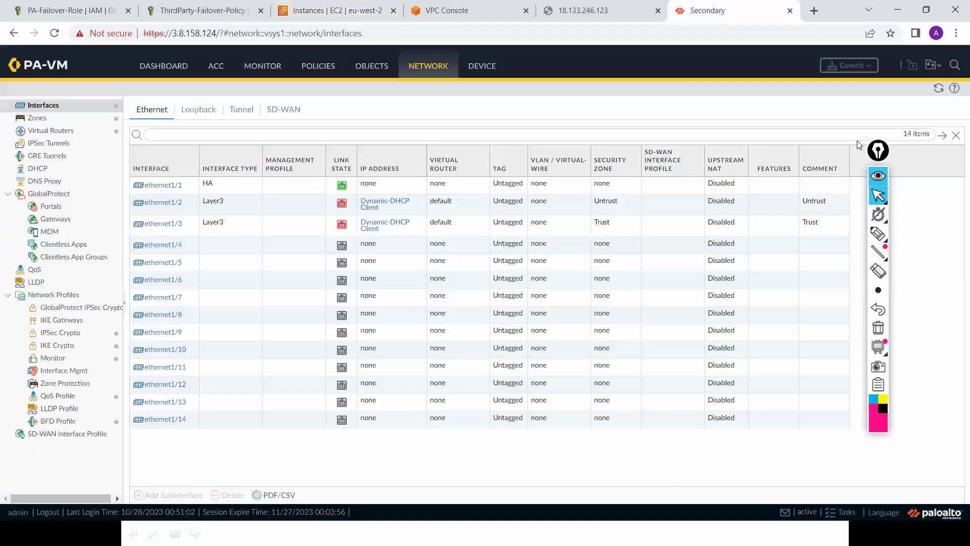
pyautogui.click(938, 90)
# Step: Confirm the primary's page is unreachable, view the private route table, and refresh the EC2 instances
pyautogui.click(593, 10)
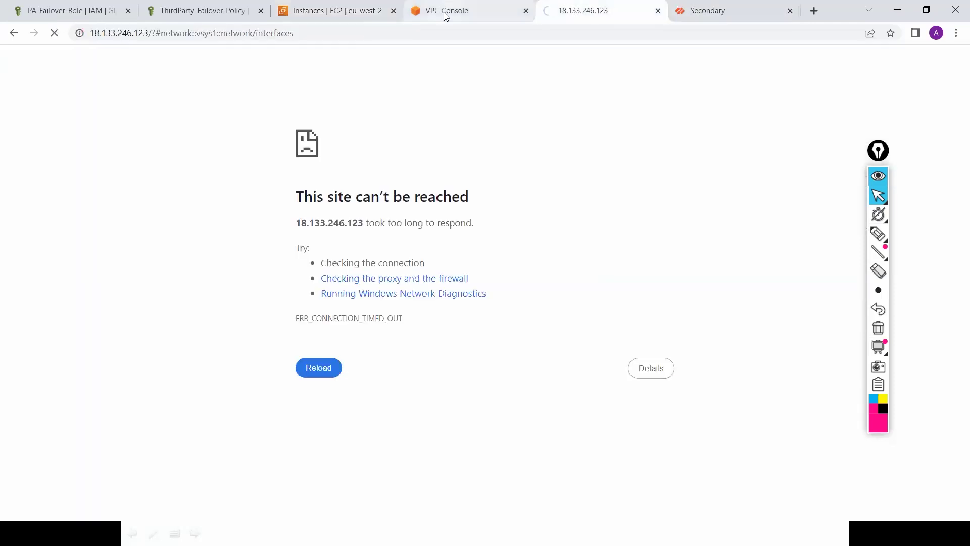
pyautogui.click(444, 14)
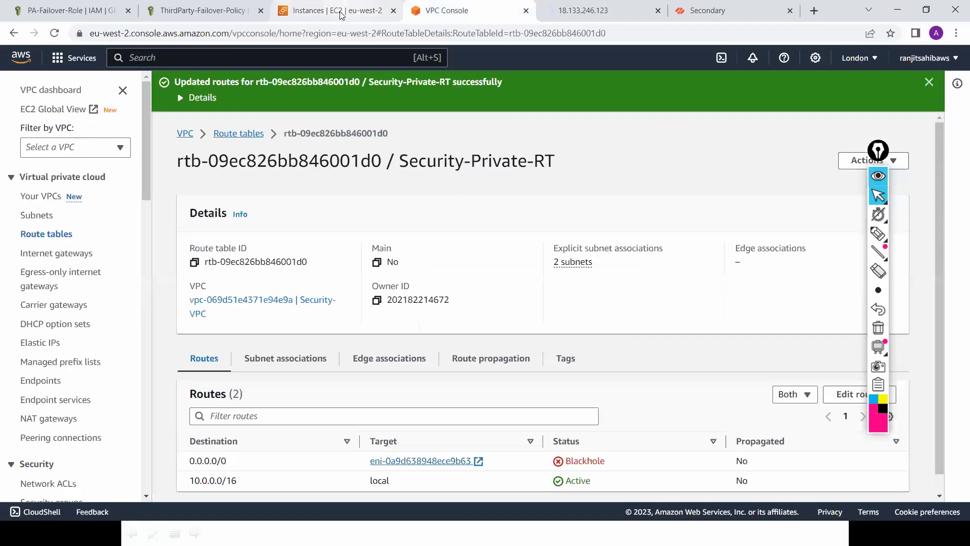
pyautogui.click(341, 14)
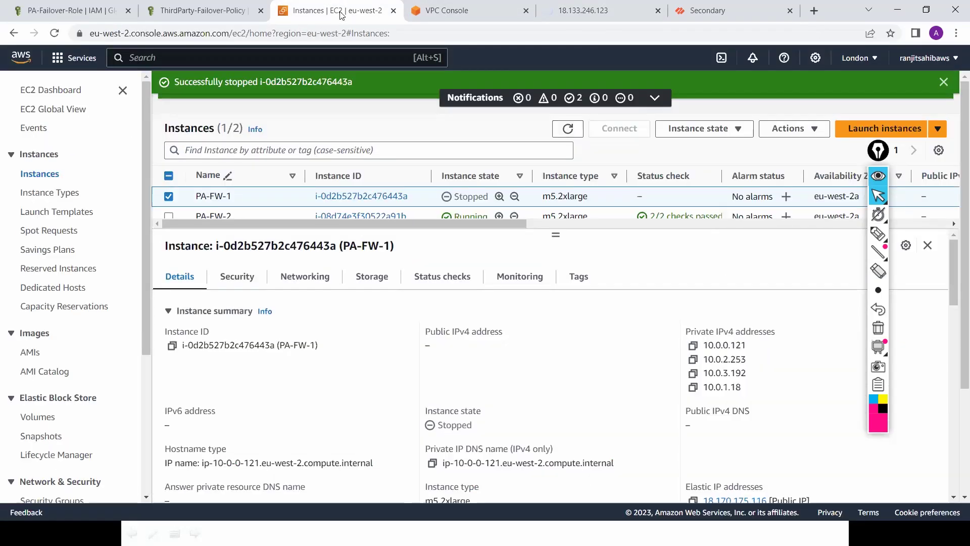
pyautogui.click(568, 129)
pyautogui.click(568, 129)
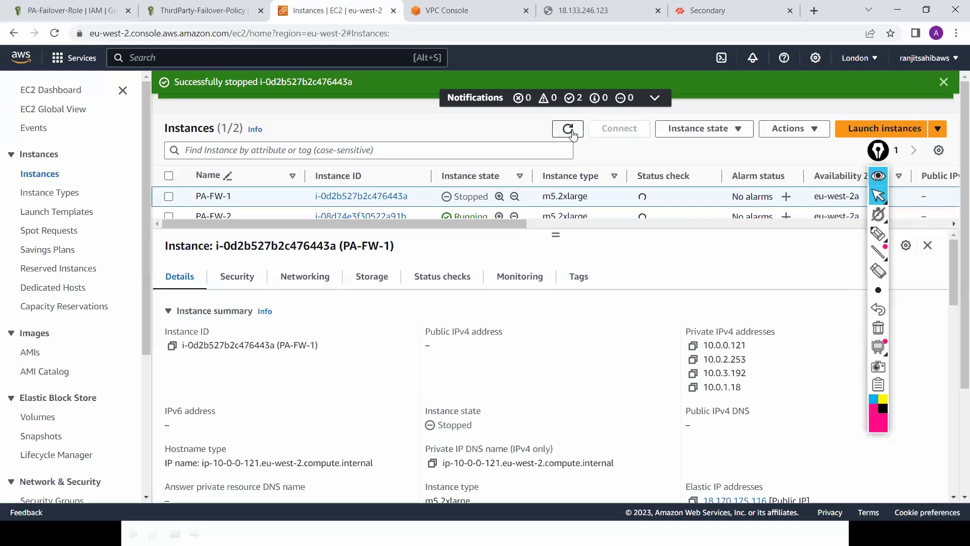
pyautogui.click(571, 132)
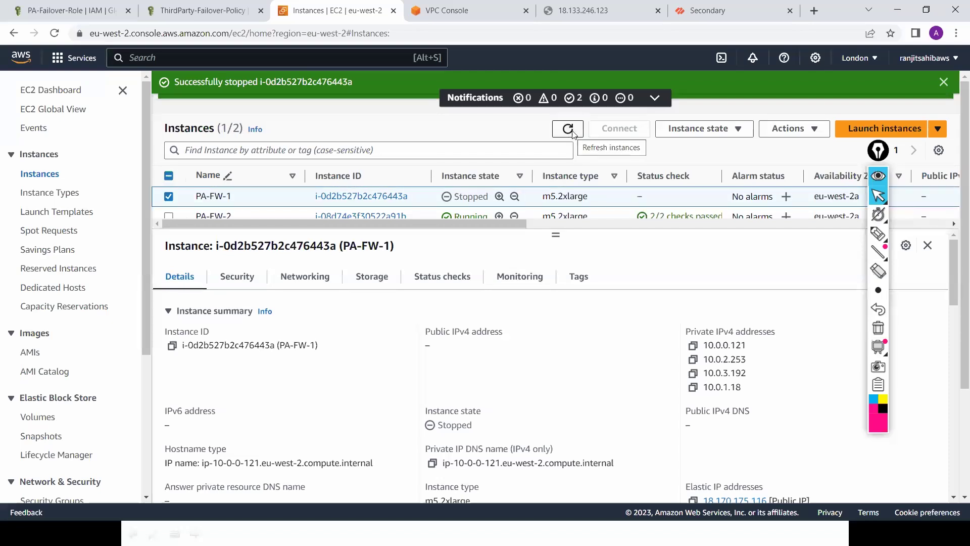
pyautogui.click(571, 132)
# Step: Stop the continuous ping with Ctrl+C, recheck the route table, and refresh the instance status checks
pyautogui.hotkey('alt', 'Tab')
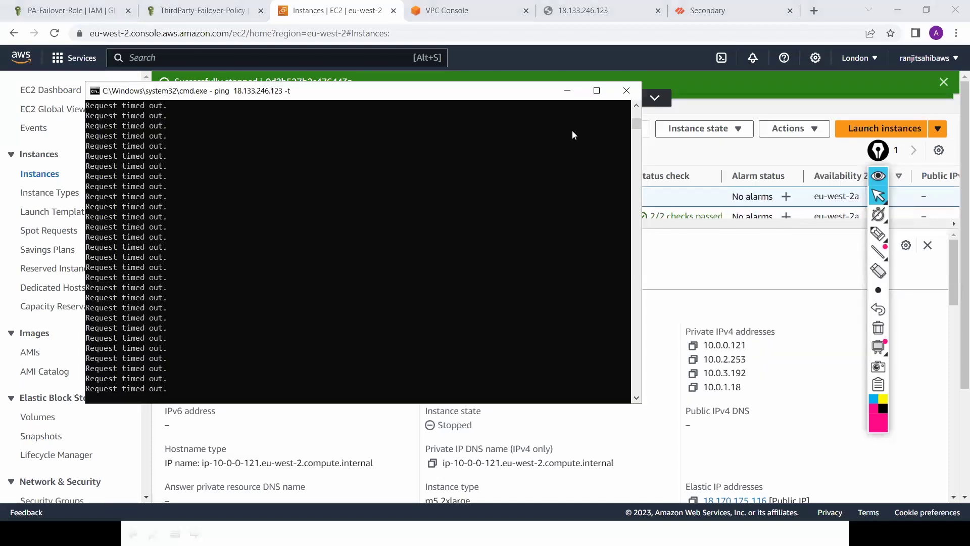
pyautogui.hotkey('ctrl', 'c')
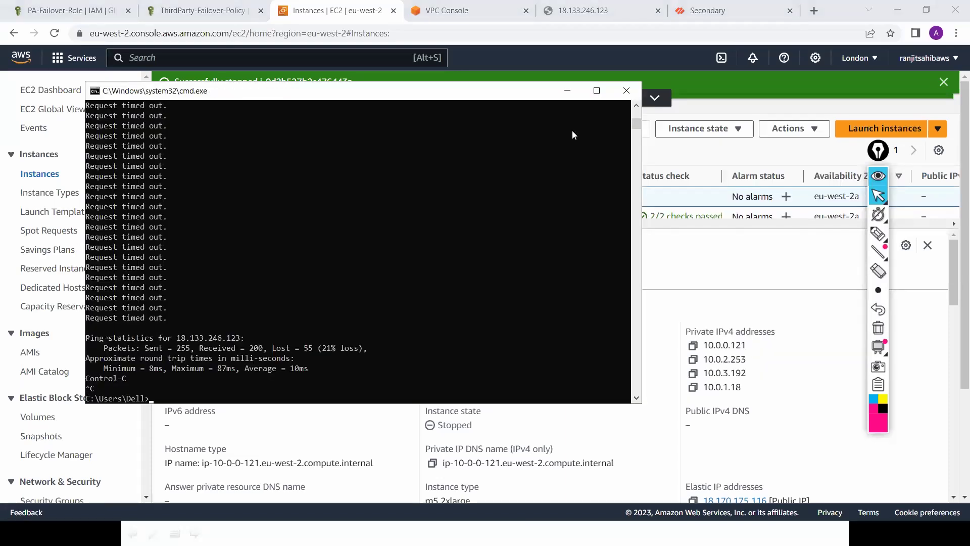
pyautogui.click(617, 5)
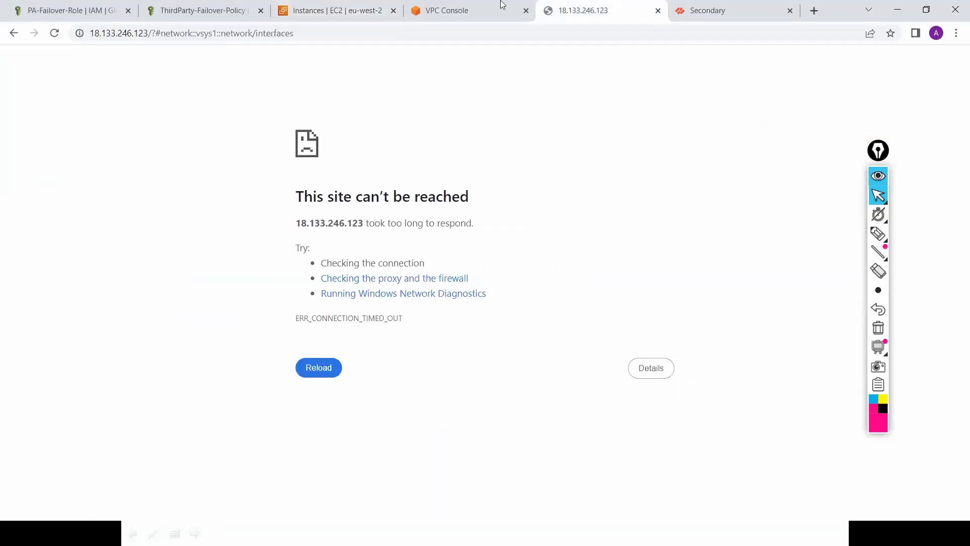
pyautogui.click(496, 5)
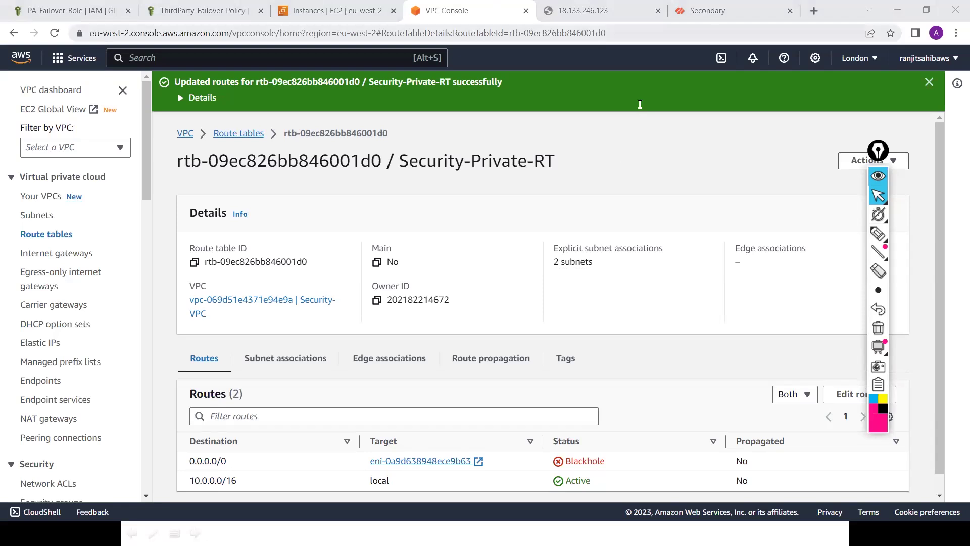
pyautogui.hotkey('ctrl', 'shift', 'Tab')
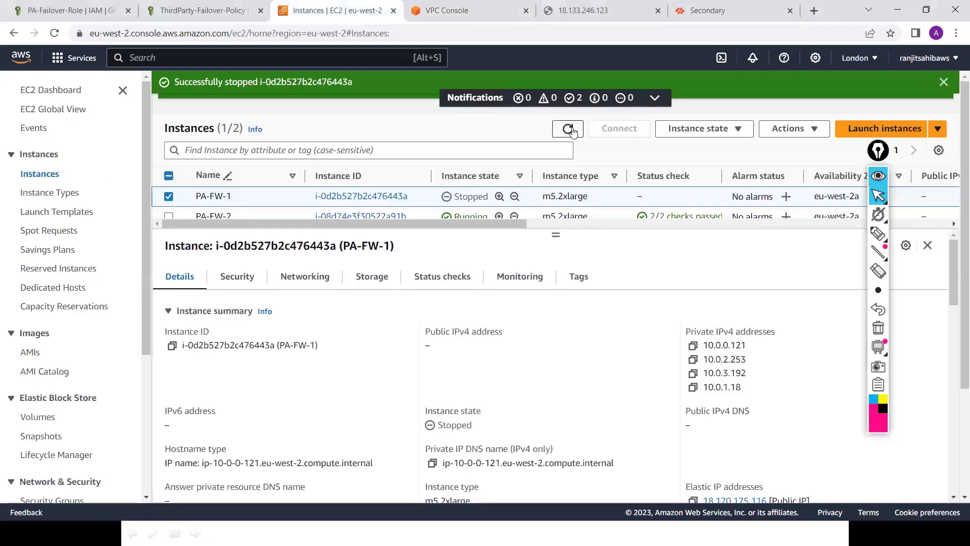
pyautogui.click(569, 128)
pyautogui.click(571, 130)
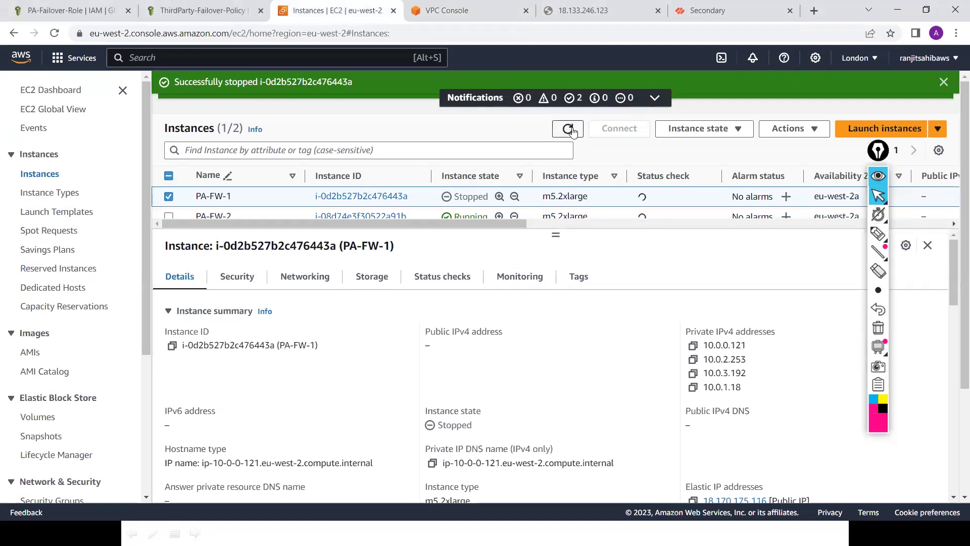